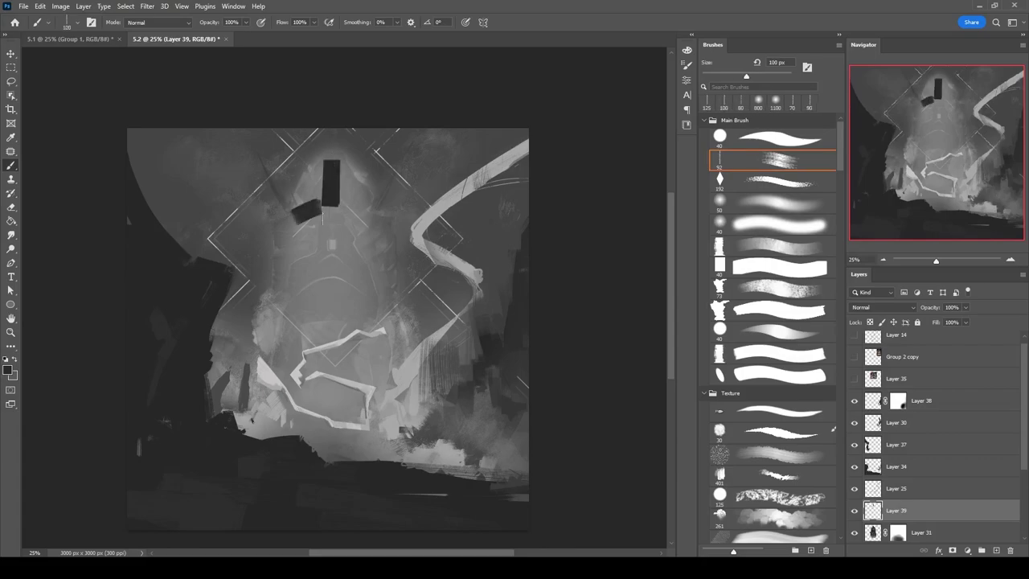
Block in a tall dark robed figure with a narrow head at the canvas centre on Layer 39, using a textured brush.
{"action": "key", "text": "bracketright"}
{"action": "mouse_move", "coordinate": [294, 224]}
{"action": "left_mouse_down"}
{"action": "mouse_move", "coordinate": [281, 356]}
{"action": "mouse_move", "coordinate": [374, 354]}
{"action": "mouse_move", "coordinate": [372, 319]}
{"action": "mouse_move", "coordinate": [308, 232]}
{"action": "mouse_move", "coordinate": [353, 313]}
{"action": "mouse_move", "coordinate": [297, 336]}
{"action": "mouse_move", "coordinate": [331, 348]}
{"action": "left_mouse_up"}
{"action": "scroll", "coordinate": [333, 145], "scroll_direction": "up", "scroll_amount": 2}
{"action": "key", "text": "bracketleft"}
{"action": "key", "text": "bracketleft"}
{"action": "key", "text": "bracketleft"}
{"action": "key", "text": "bracketleft"}
{"action": "key", "text": "bracketleft"}
{"action": "key", "text": "bracketleft"}
Erase the silhouette's shoulder slopes into cleaner edges and cut the head's outline into a flared helmet shape.
{"action": "key", "text": "e"}
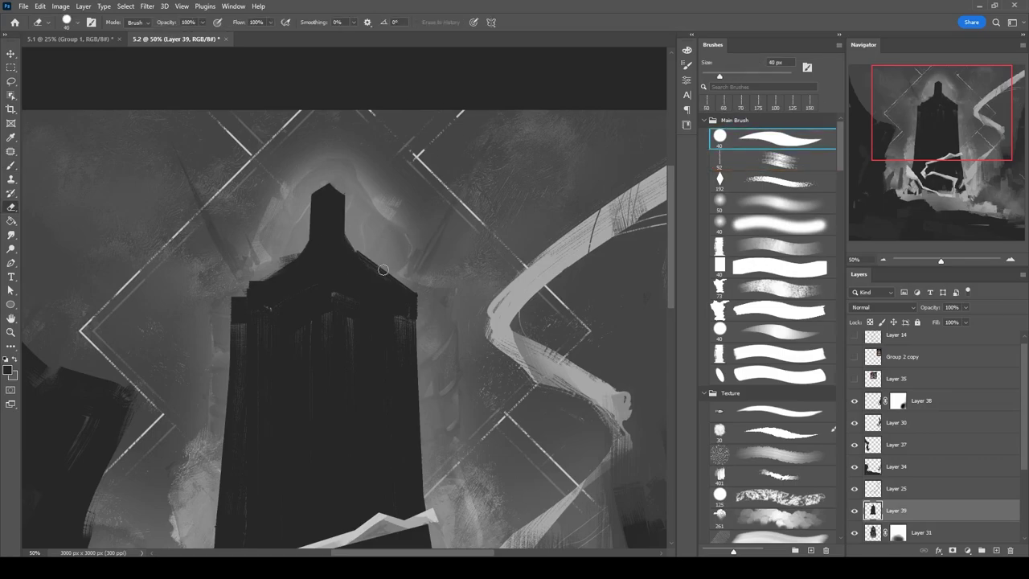
{"action": "left_click_drag", "start_coordinate": [286, 267], "coordinate": [366, 270]}
{"action": "left_click_drag", "start_coordinate": [367, 270], "coordinate": [382, 273]}
{"action": "key", "text": "l"}
{"action": "mouse_move", "coordinate": [291, 189]}
{"action": "left_mouse_down"}
{"action": "mouse_move", "coordinate": [366, 197]}
{"action": "mouse_move", "coordinate": [370, 213]}
{"action": "mouse_move", "coordinate": [341, 205]}
{"action": "left_mouse_up"}
{"action": "key", "text": "ctrl+d"}
Refine the silhouette's neck base and shoulder contours by alternating dark paint and erasing with a small round brush.
{"action": "key", "text": "b"}
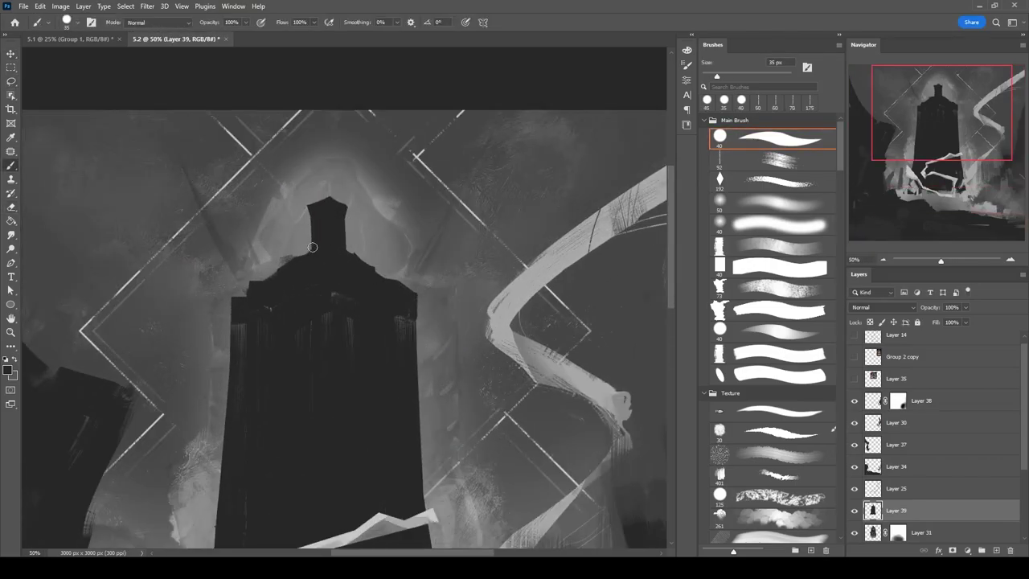
{"action": "key", "text": "e"}
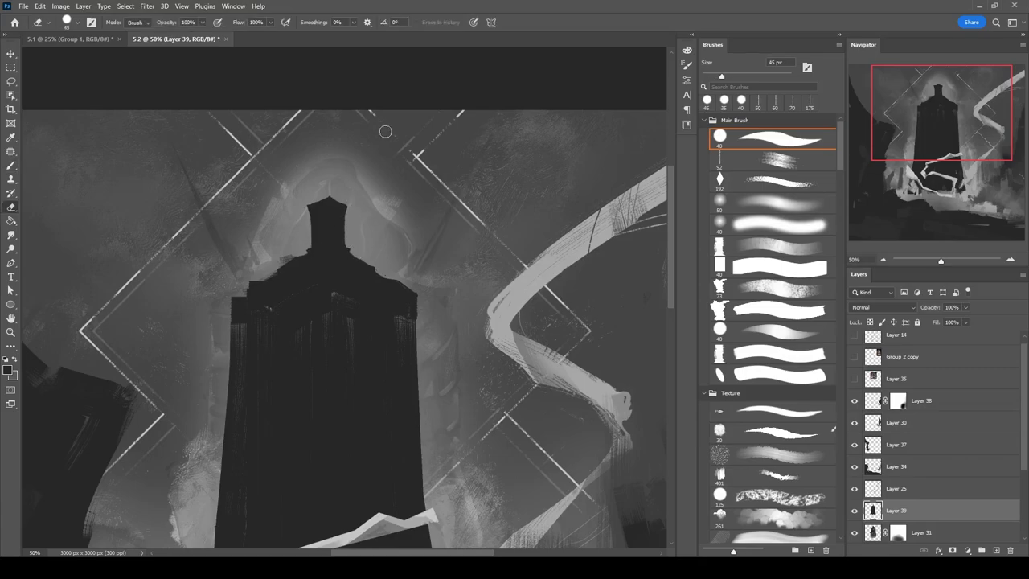
{"action": "scroll", "coordinate": [252, 228], "scroll_direction": "down", "scroll_amount": 1}
{"action": "left_click_drag", "start_coordinate": [247, 223], "coordinate": [276, 230]}
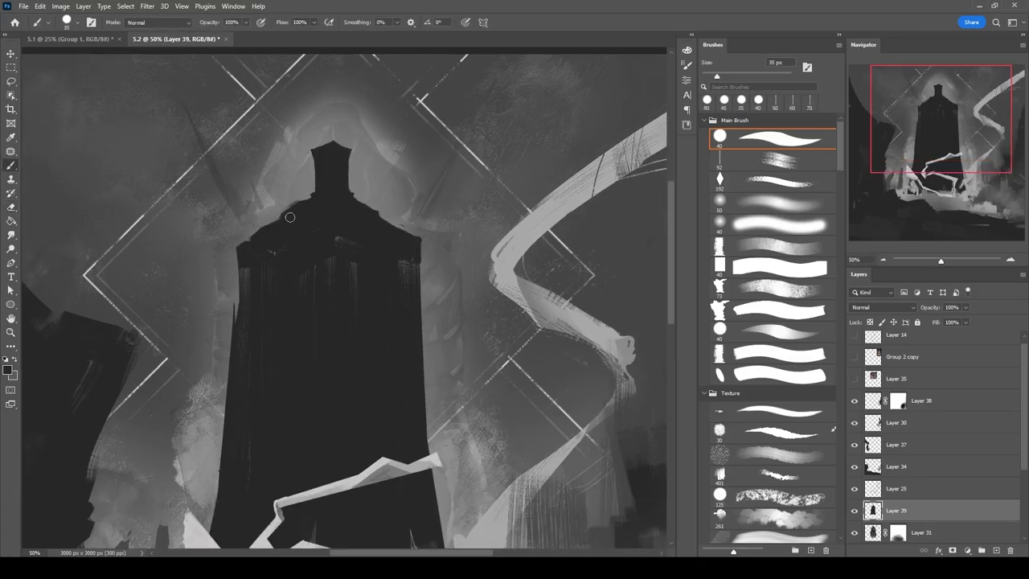
Paint grey lapels and a rectangular chest panel on a new layer clipped to the silhouette, trimming them with the eraser.
{"action": "key", "text": "b"}
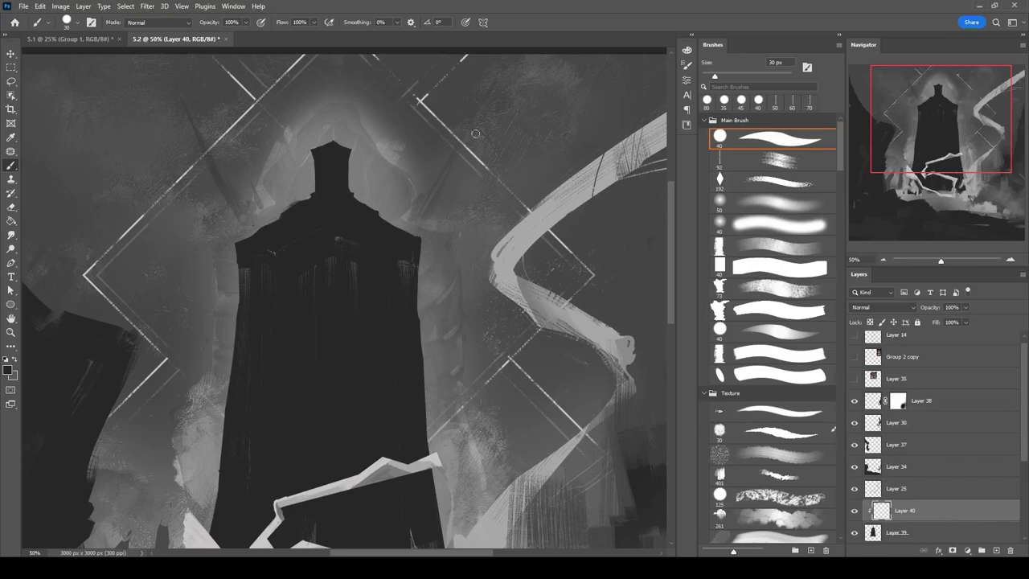
{"action": "key", "text": "bracketleft"}
{"action": "left_click_drag", "start_coordinate": [343, 239], "coordinate": [376, 222]}
{"action": "key", "text": "e"}
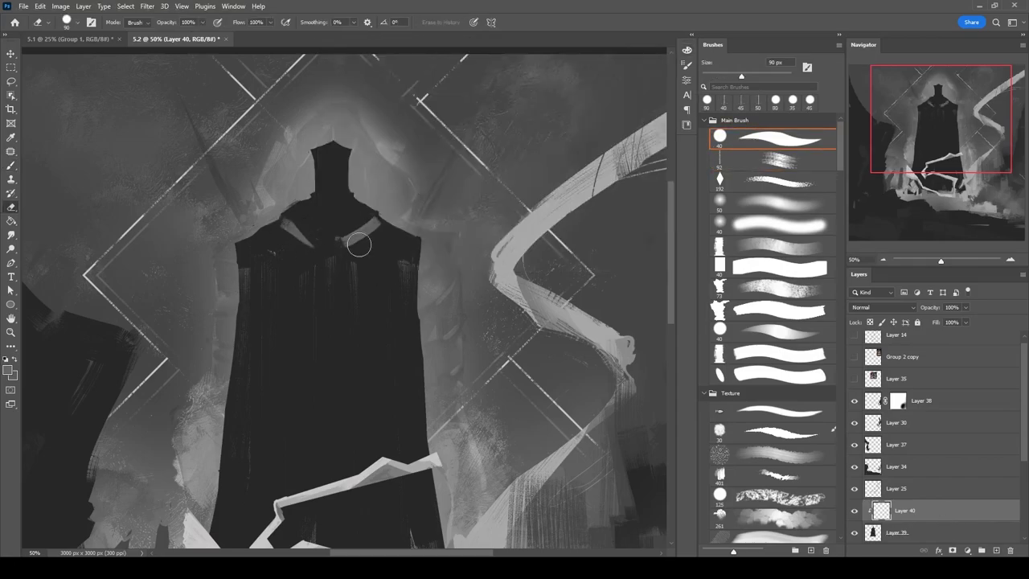
{"action": "key", "text": "b"}
{"action": "key", "text": "e"}
{"action": "mouse_move", "coordinate": [321, 256]}
{"action": "left_mouse_down"}
{"action": "mouse_move", "coordinate": [310, 321]}
{"action": "mouse_move", "coordinate": [296, 268]}
{"action": "left_mouse_up"}
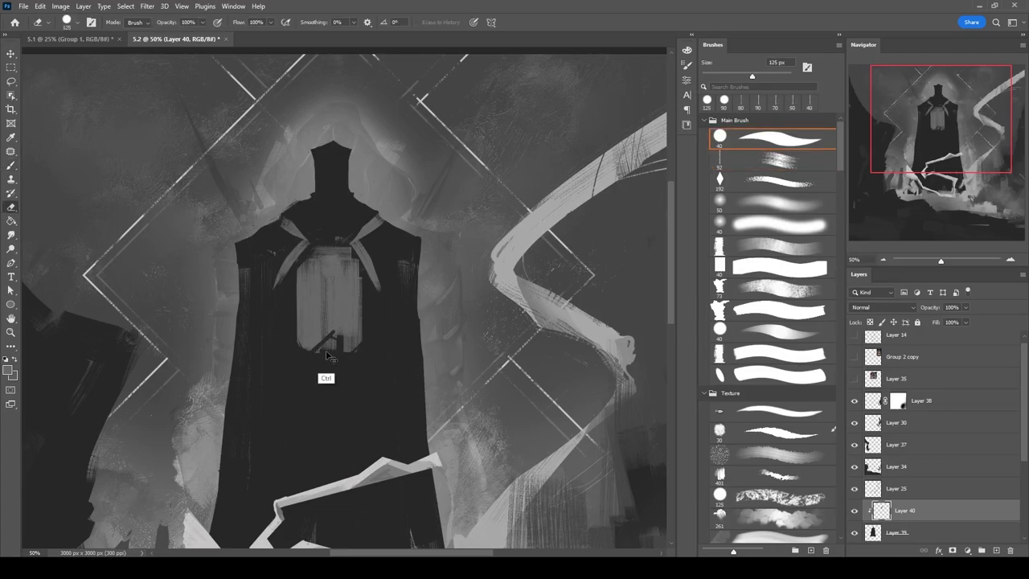
Carve the chest panel's lower edge into a peaked notch and clean up its sides with the eraser.
{"action": "key", "text": "b"}
{"action": "key", "text": "e"}
{"action": "left_click_drag", "start_coordinate": [321, 362], "coordinate": [348, 245]}
Brush textured grey fold strokes down the lower robe on both sides of the figure.
{"action": "key", "text": "b"}
{"action": "mouse_move", "coordinate": [451, 378]}
{"action": "left_mouse_down"}
{"action": "mouse_move", "coordinate": [434, 514]}
{"action": "mouse_move", "coordinate": [426, 507]}
{"action": "left_mouse_up"}
{"action": "left_click_drag", "start_coordinate": [242, 458], "coordinate": [233, 538]}
{"action": "mouse_move", "coordinate": [265, 434]}
{"action": "left_mouse_down"}
{"action": "mouse_move", "coordinate": [322, 523]}
{"action": "mouse_move", "coordinate": [361, 450]}
{"action": "mouse_move", "coordinate": [242, 458]}
{"action": "left_mouse_up"}
Outline the chest panel with a lasso selection and fade its lower part with a large soft eraser.
{"action": "left_click_drag", "start_coordinate": [323, 165], "coordinate": [314, 197]}
{"action": "key", "text": "l"}
{"action": "key", "text": "b"}
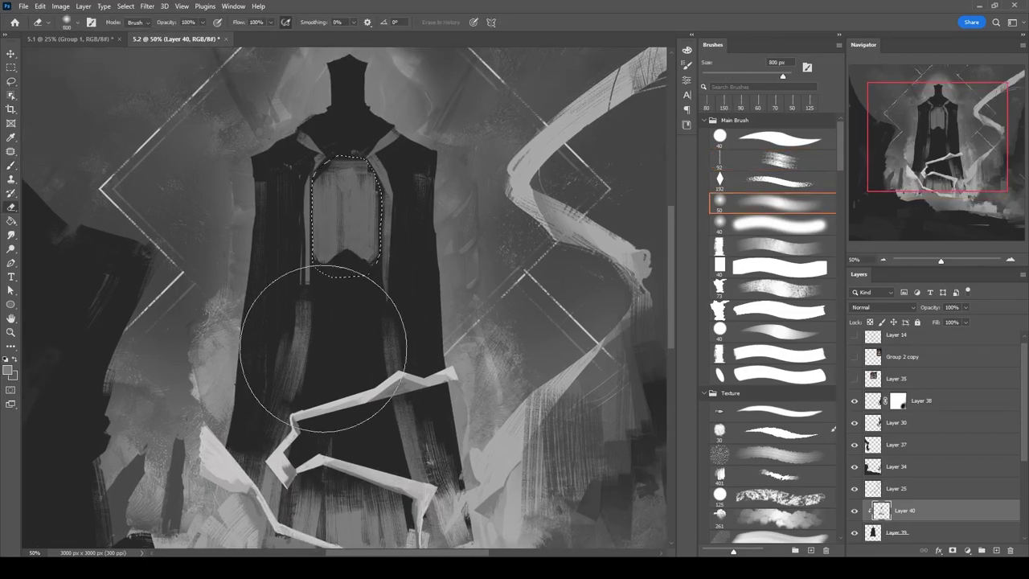
{"action": "left_click_drag", "start_coordinate": [310, 271], "coordinate": [346, 241]}
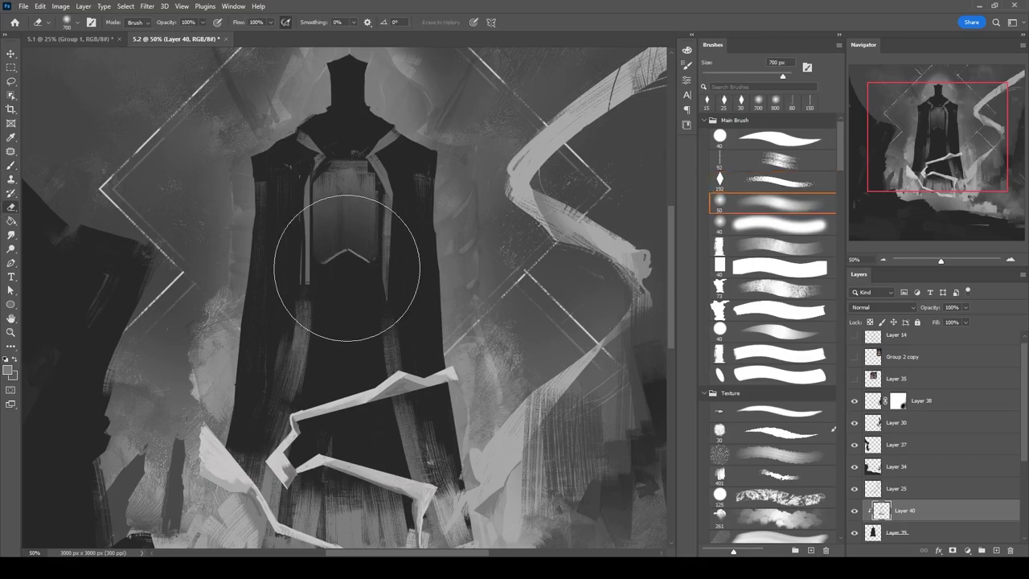
Add a new layer and paint a light emblem, arched lines and chevron on the chest panel, fading them with a soft eraser.
{"action": "key", "text": "ctrl+shift+alt+n"}
{"action": "key", "text": "ctrl+shift+d"}
{"action": "left_click", "coordinate": [772, 203]}
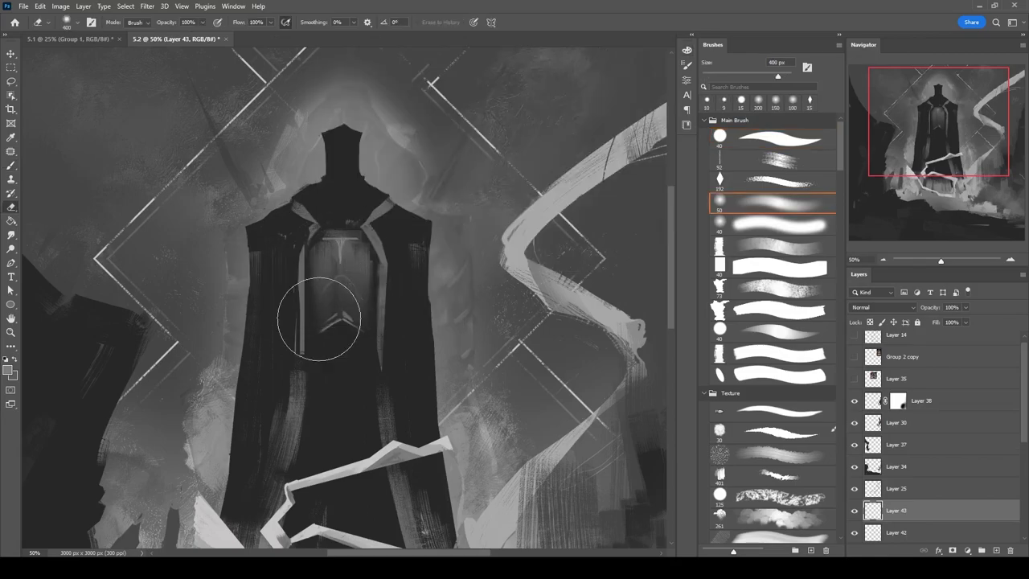
{"action": "mouse_move", "coordinate": [318, 237]}
{"action": "left_mouse_down"}
{"action": "mouse_move", "coordinate": [360, 236]}
{"action": "mouse_move", "coordinate": [340, 265]}
{"action": "left_mouse_up"}
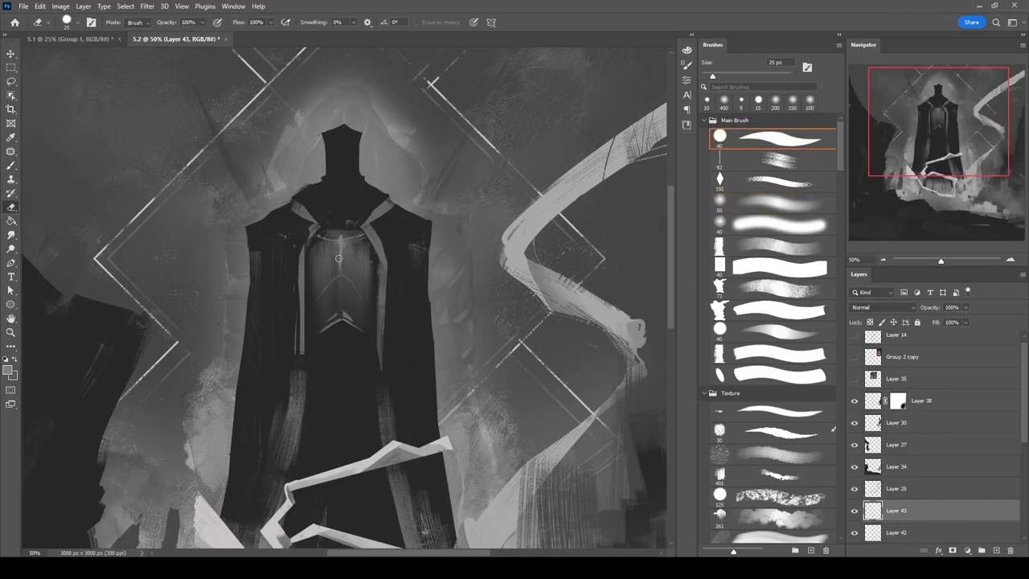
{"action": "left_click_drag", "start_coordinate": [400, 210], "coordinate": [393, 262]}
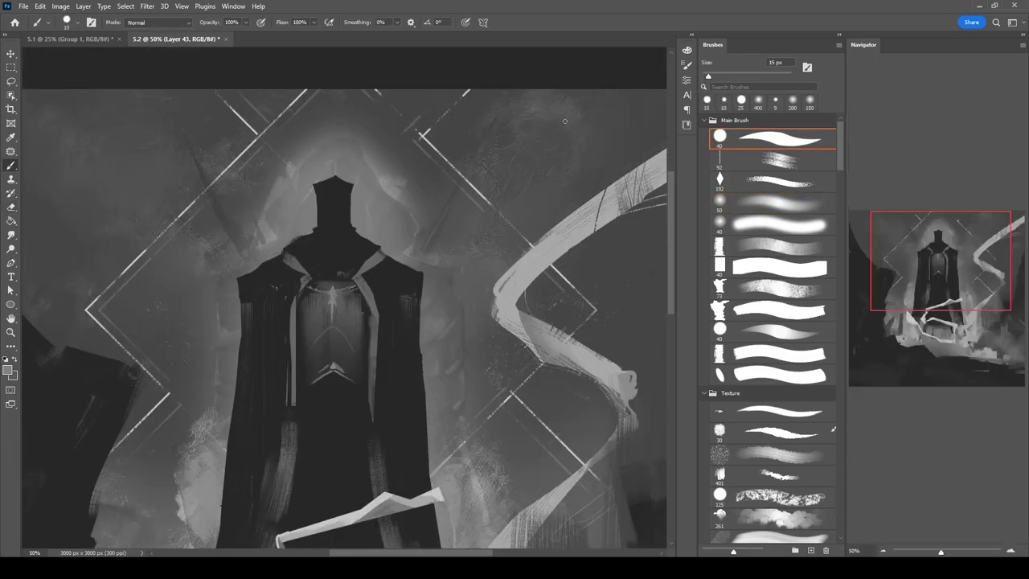
{"action": "left_click_drag", "start_coordinate": [354, 348], "coordinate": [322, 318]}
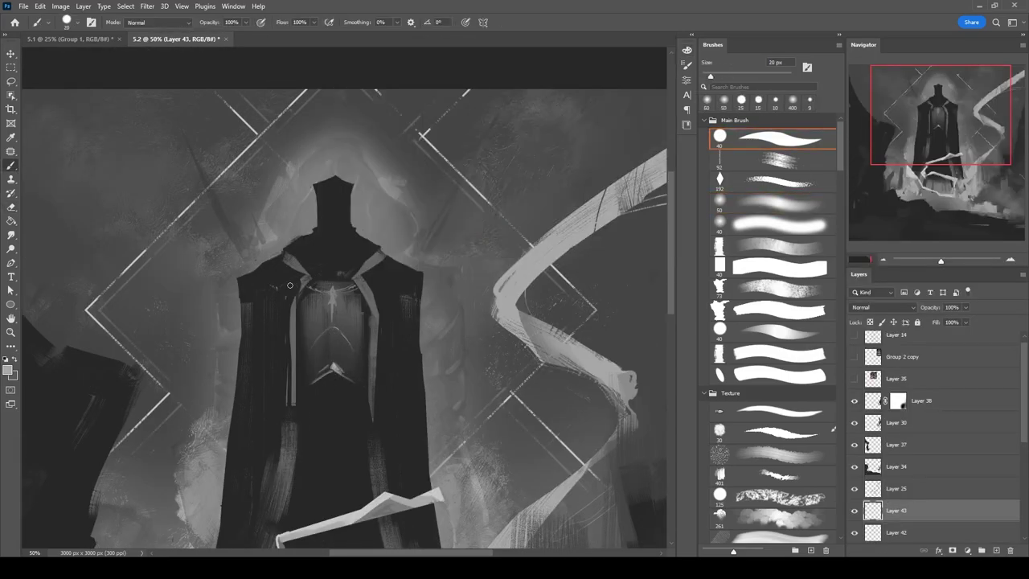
Paint grey plated strokes on the shoulder at the viewer's left and add a small highlight on the opposite coat edge.
{"action": "left_click_drag", "start_coordinate": [289, 259], "coordinate": [272, 283]}
{"action": "key", "text": "l"}
{"action": "key", "text": "b"}
{"action": "key", "text": "period"}
{"action": "key", "text": "period"}
{"action": "key", "text": "period"}
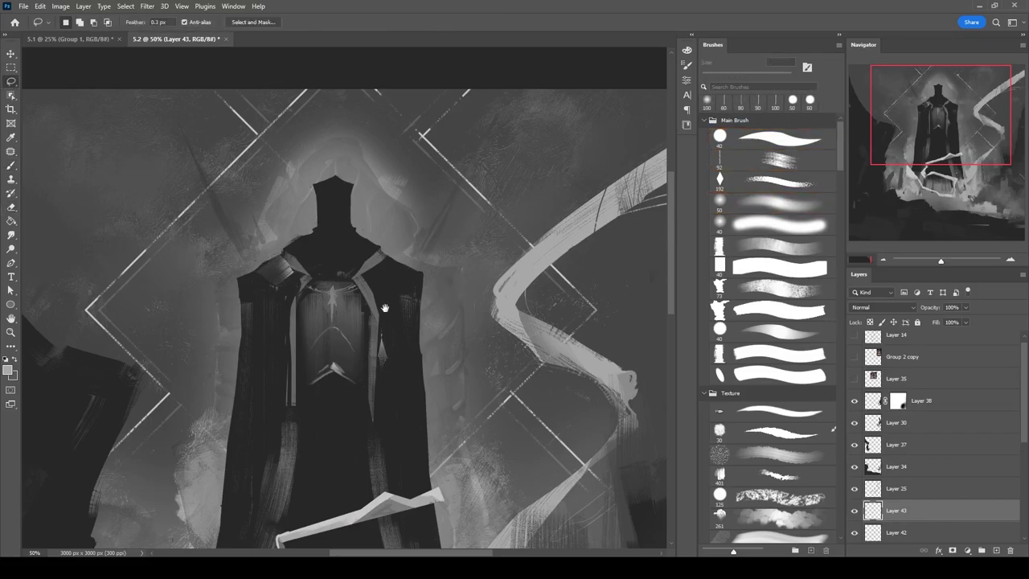
Paint highlights along the coat's inner edges and subtle folds on the lower robe, undoing the unwanted strokes.
{"action": "left_click_drag", "start_coordinate": [398, 294], "coordinate": [316, 166]}
{"action": "left_click_drag", "start_coordinate": [298, 241], "coordinate": [299, 378]}
{"action": "key", "text": "ctrl+z"}
{"action": "key", "text": "bracketright"}
{"action": "key", "text": "bracketright"}
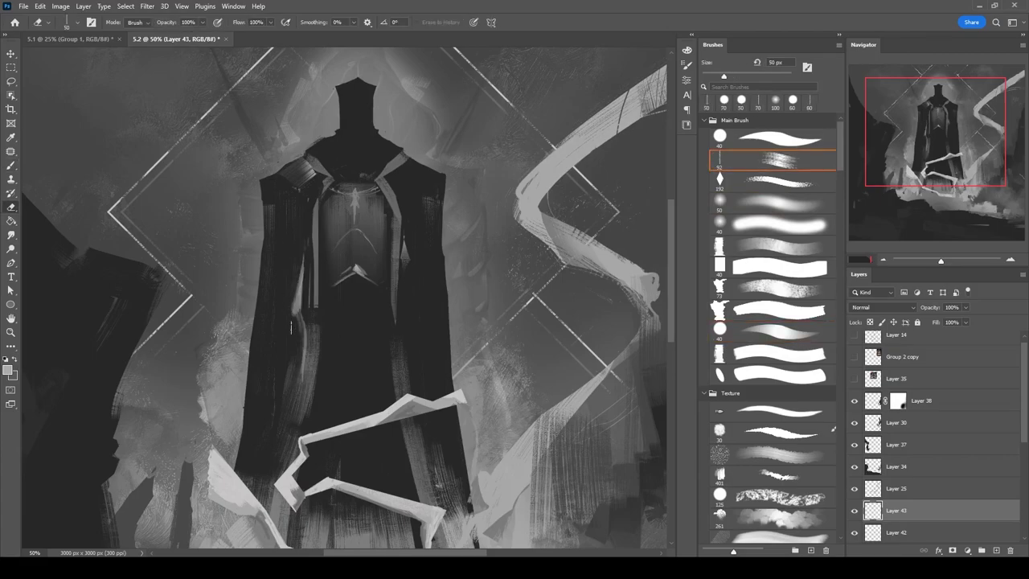
{"action": "left_click_drag", "start_coordinate": [412, 358], "coordinate": [413, 327]}
{"action": "key", "text": "ctrl+z"}
{"action": "key", "text": "e"}
{"action": "key", "text": "b"}
Add a new layer and sketch thin light brow and nose lines on the figure's helmet.
{"action": "key", "text": "ctrl+shift+alt+n"}
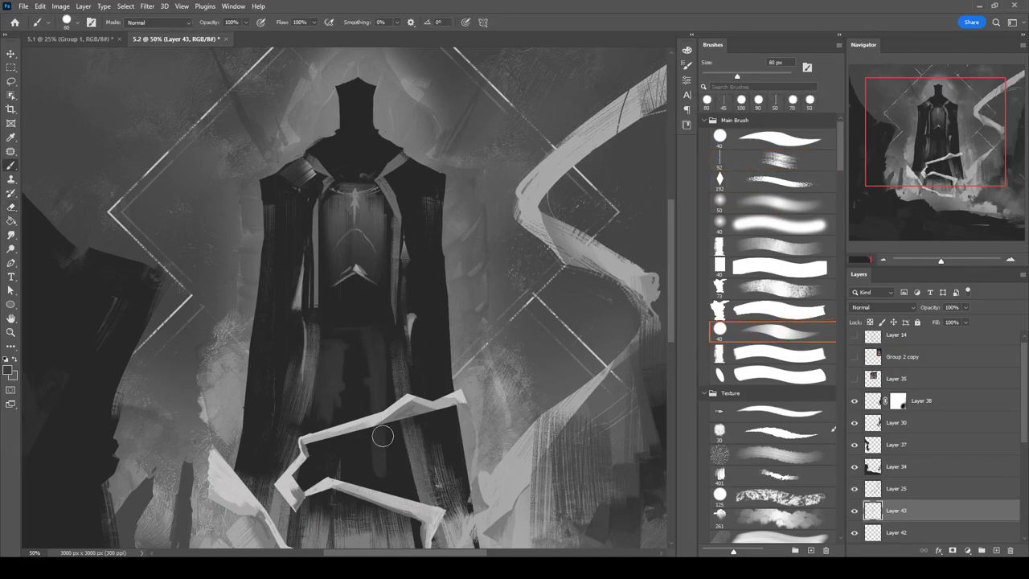
{"action": "scroll", "coordinate": [423, 448], "scroll_direction": "down", "scroll_amount": 4}
{"action": "scroll", "coordinate": [423, 448], "scroll_direction": "up", "scroll_amount": 5}
{"action": "scroll", "coordinate": [356, 286], "scroll_direction": "up", "scroll_amount": 2}
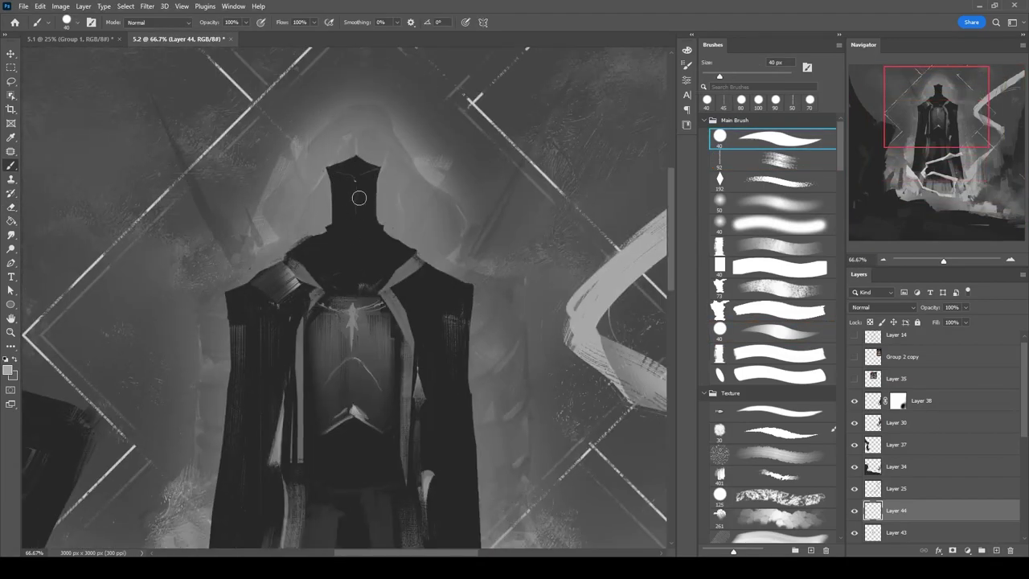
{"action": "key", "text": "ctrl+z"}
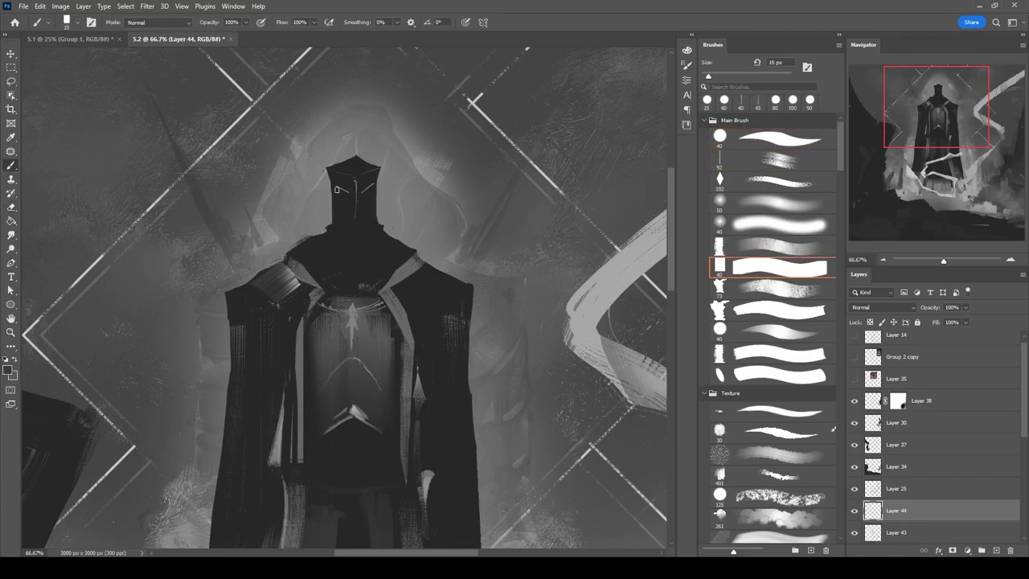
Trim the helmet's face lines with a small eraser and shade the cheek planes softly within a lasso selection.
{"action": "key", "text": "e"}
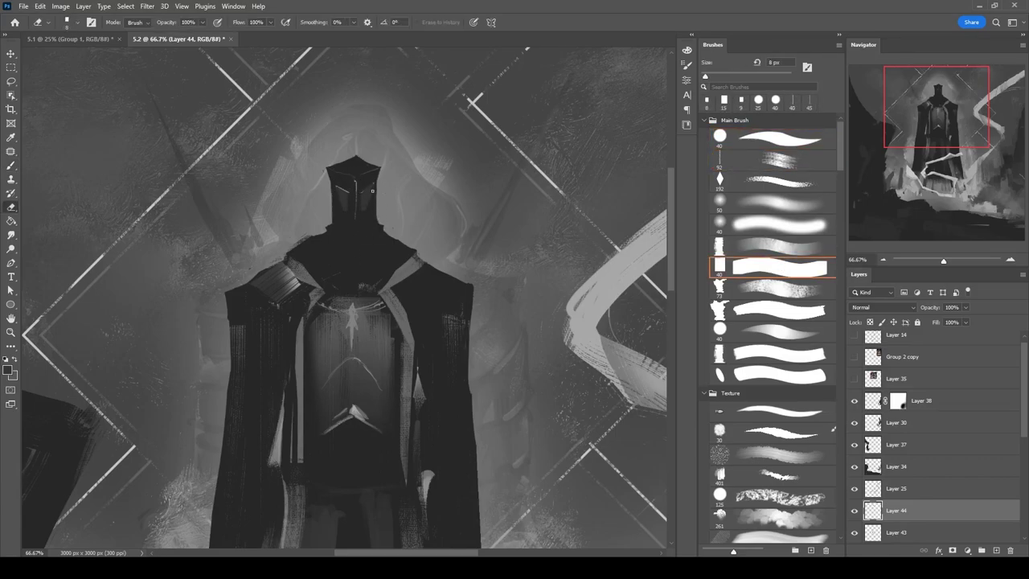
{"action": "left_click", "coordinate": [374, 210], "text": "shift"}
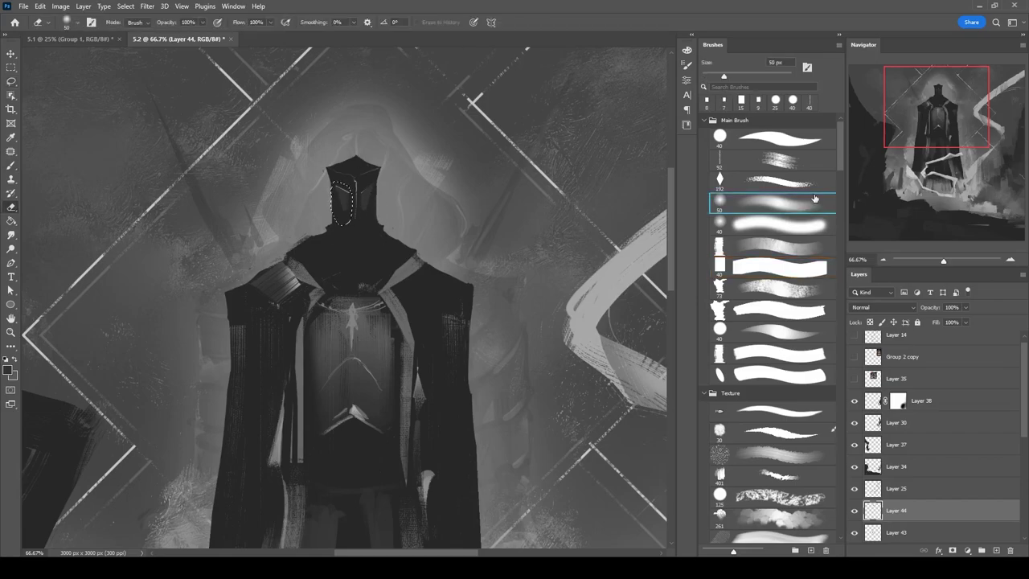
{"action": "key", "text": "ctrl+z"}
{"action": "key", "text": "b"}
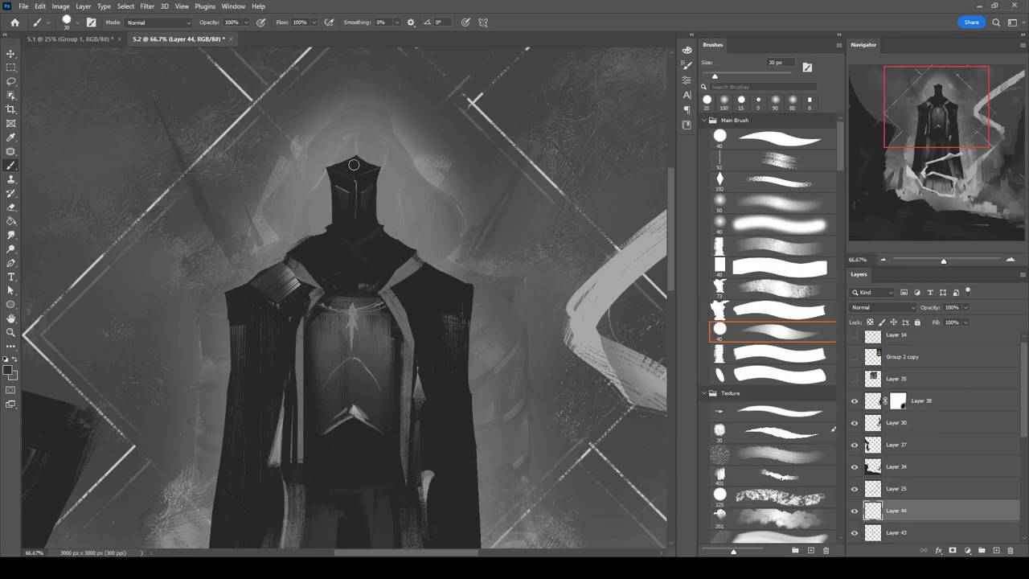
Refine the helmet and neck shading, and paint radiating grey segments around the collar on a new layer at 70% opacity.
{"action": "key", "text": "e"}
{"action": "key", "text": "b"}
{"action": "key", "text": "e"}
{"action": "key", "text": "b"}
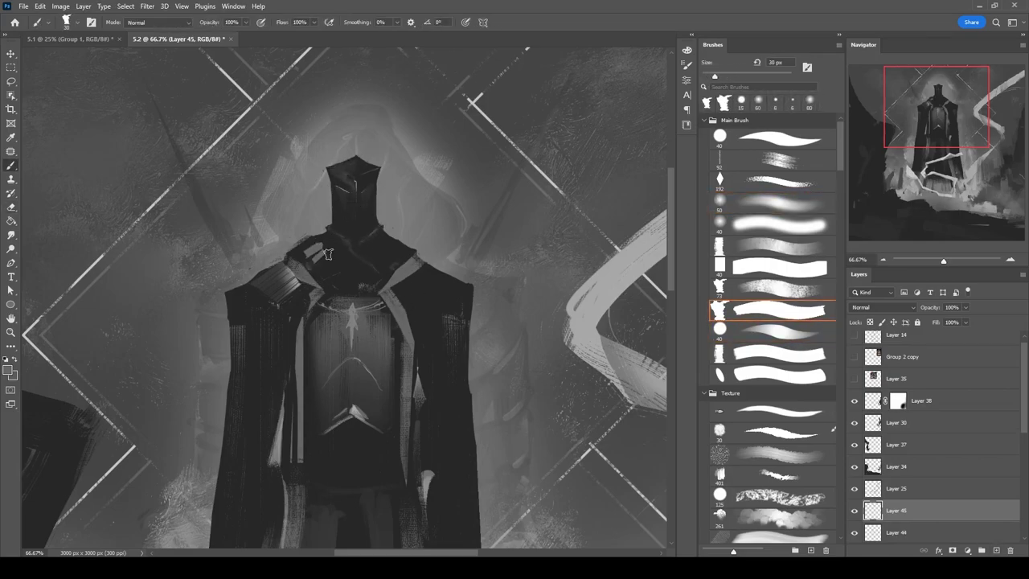
{"action": "key", "text": "e"}
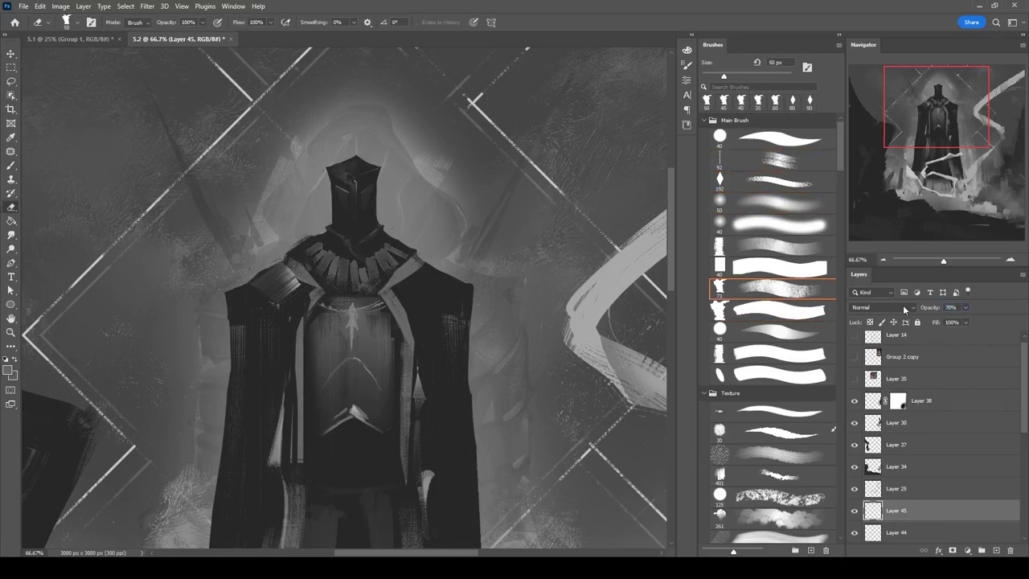
Add another layer and paint fine highlights on the collar segments and down the chest centre, softening them with the eraser.
{"action": "key", "text": "b"}
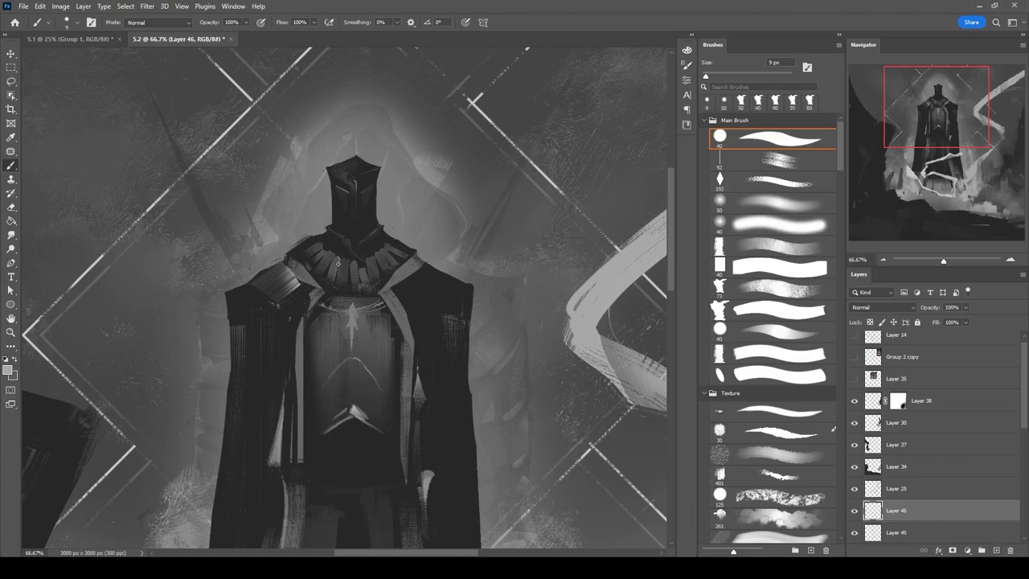
{"action": "left_click_drag", "start_coordinate": [322, 256], "coordinate": [330, 288]}
{"action": "key", "text": "bracketright"}
{"action": "key", "text": "bracketright"}
{"action": "key", "text": "e"}
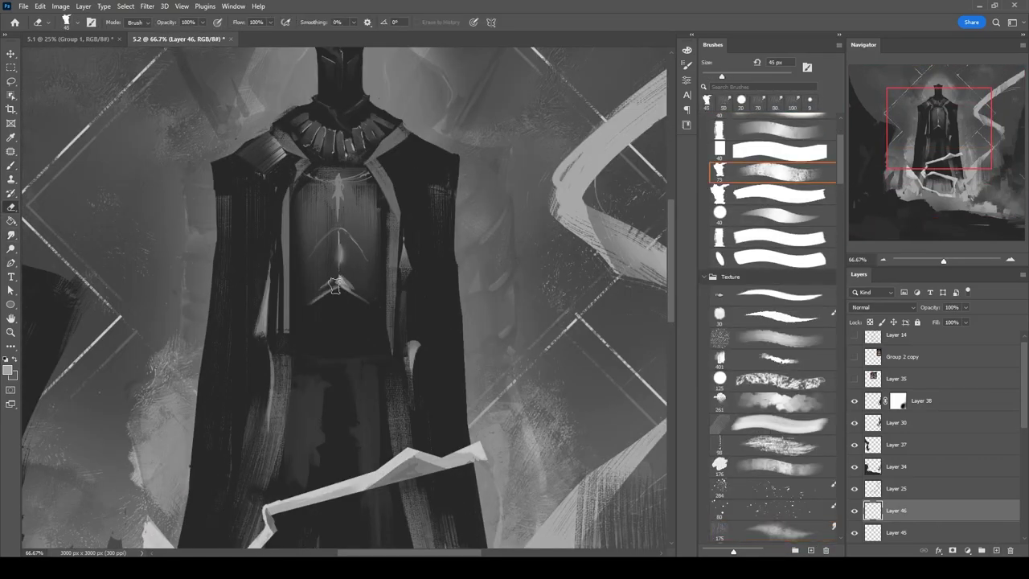
Return to Layer 42 and sharpen the light chevron at the bottom of the chest panel with a small round brush.
{"action": "key", "text": "alt+bracketleft"}
{"action": "key", "text": "alt+bracketleft"}
{"action": "key", "text": "alt+bracketleft"}
{"action": "key", "text": "alt+bracketleft"}
{"action": "key", "text": "comma"}
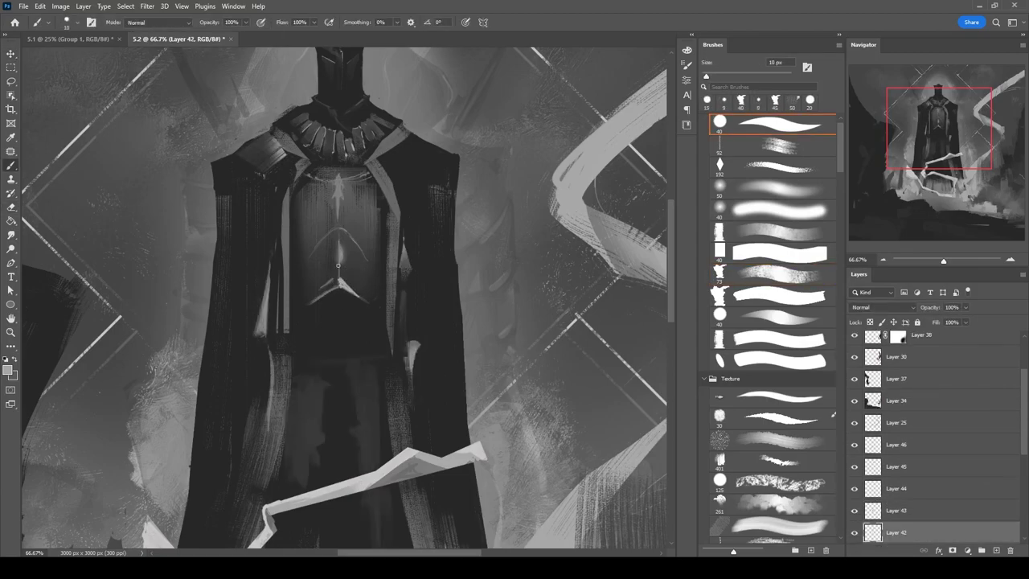
{"action": "key", "text": "comma"}
{"action": "key", "text": "period"}
{"action": "key", "text": "period"}
{"action": "key", "text": "shift+period"}
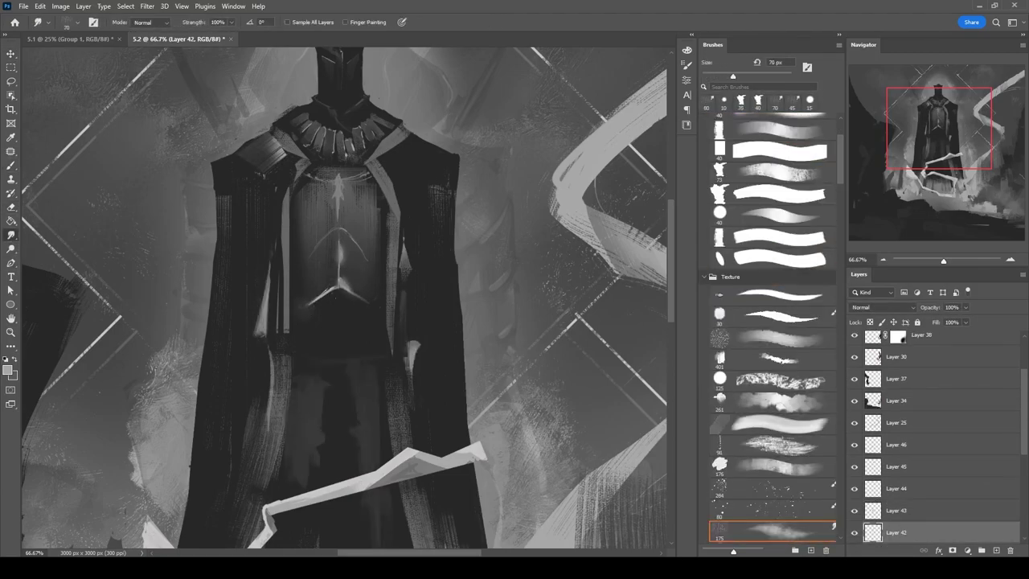
Set the painting colour to a light grey at 77% brightness, strengthen the chest highlights and return to Layer 46.
{"action": "key", "text": "shift+comma"}
{"action": "key", "text": "r"}
{"action": "key", "text": "b"}
{"action": "key", "text": "shift+comma"}
{"action": "right_click", "coordinate": [483, 185], "text": "alt+shift"}
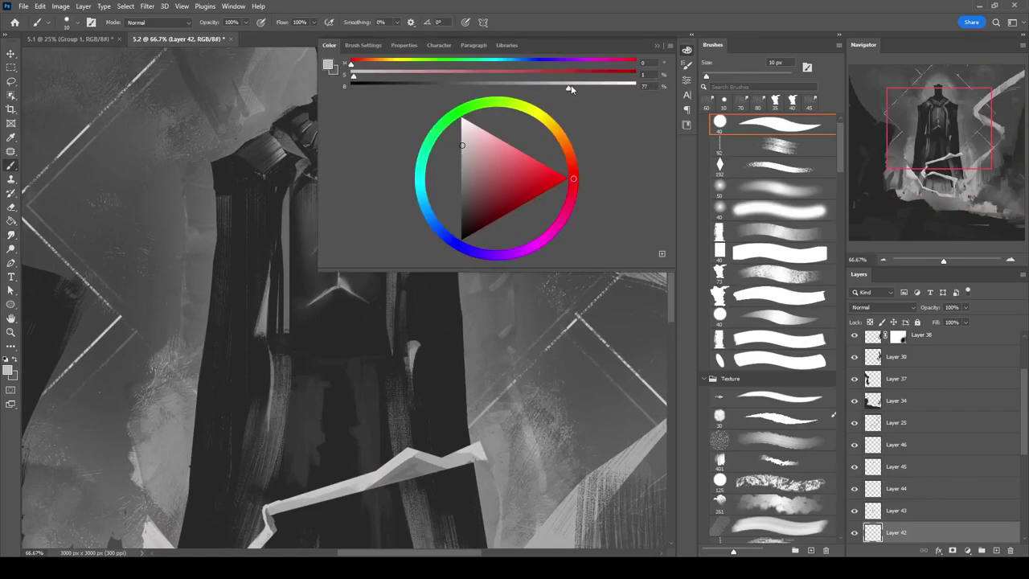
{"action": "key", "text": "alt+bracketright"}
{"action": "key", "text": "alt+bracketright"}
{"action": "key", "text": "alt+bracketright"}
{"action": "key", "text": "alt+bracketright"}
Hide Layer 31 and add a new layer directly beneath it, behind the figure.
{"action": "key", "text": "ctrl+minus"}
{"action": "key", "text": "ctrl+minus"}
{"action": "key", "text": "ctrl+minus"}
{"action": "key", "text": "ctrl+minus"}
{"action": "key", "text": "ctrl+minus"}
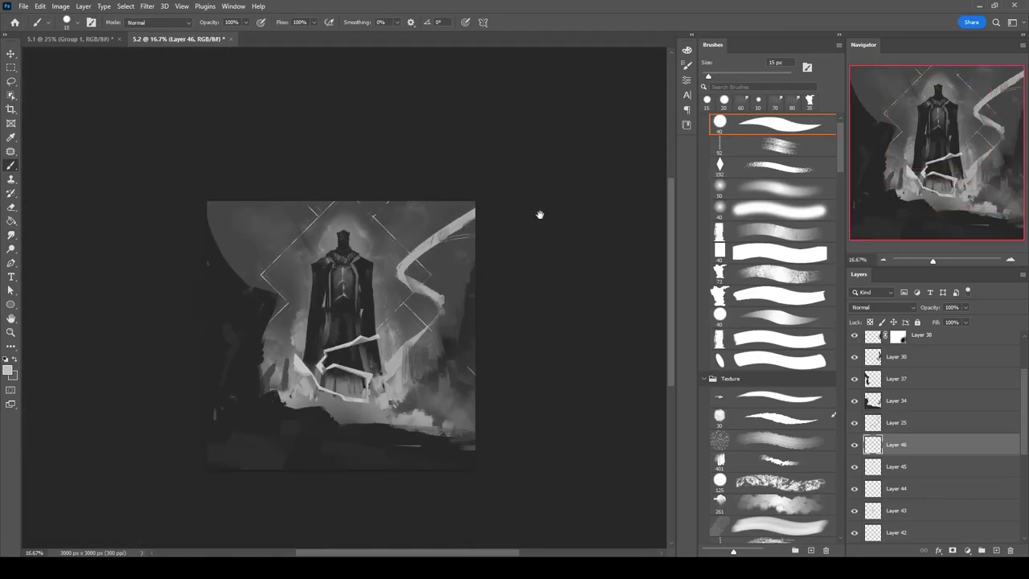
{"action": "key", "text": "ctrl+plus"}
{"action": "key", "text": "ctrl+plus"}
{"action": "scroll", "coordinate": [911, 448], "scroll_direction": "down", "scroll_amount": 3}
{"action": "key", "text": "ctrl+shift+alt+n"}
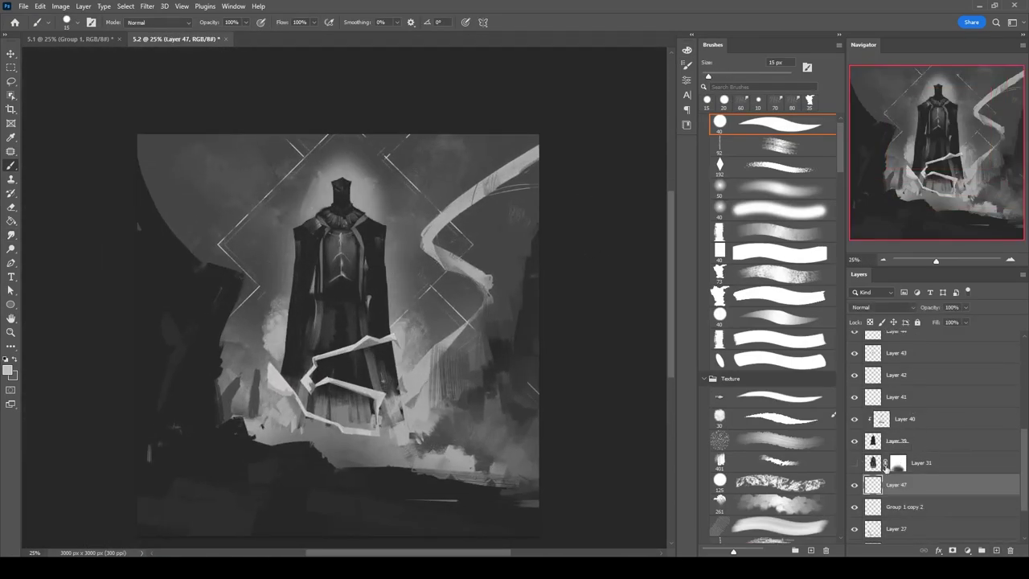
Paint light flame-like shards behind the head, shoulders and sleeves on Layer 47, breaking them up with the eraser.
{"action": "key", "text": "ctrl+plus"}
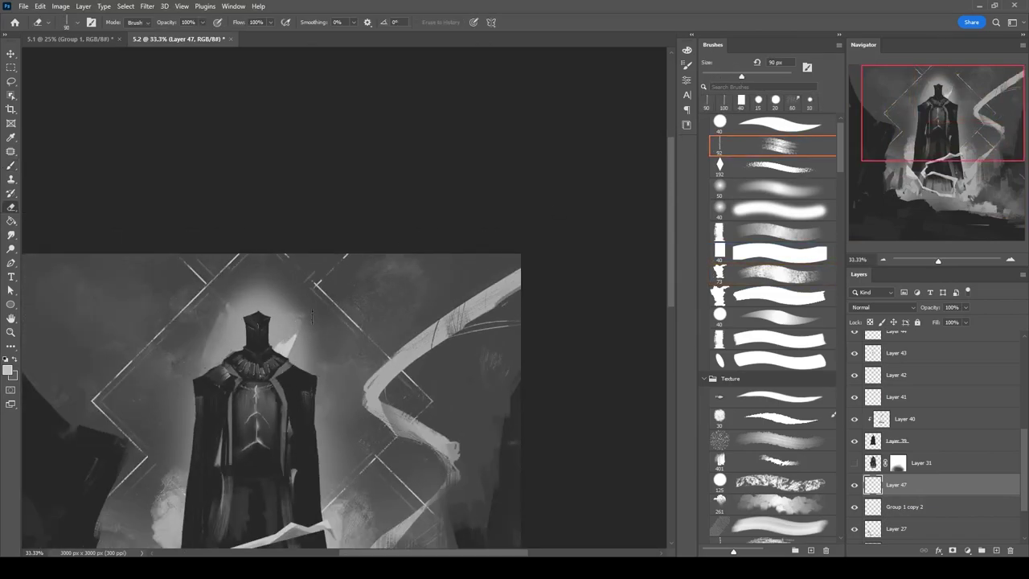
{"action": "key", "text": "e"}
{"action": "left_click_drag", "start_coordinate": [165, 388], "coordinate": [253, 283]}
{"action": "key", "text": "b"}
{"action": "key", "text": "e"}
{"action": "key", "text": "b"}
{"action": "left_click", "coordinate": [778, 133]}
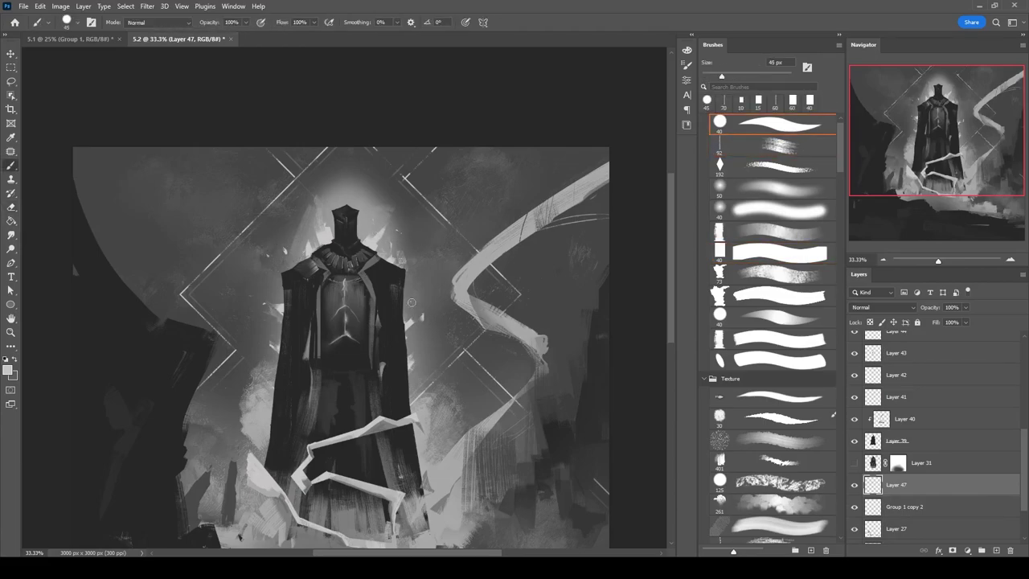
Paint bright highlights along the helmet's ridge and neck edge on Layer 46, blending them with Smudge and a soft eraser.
{"action": "key", "text": "ctrl+minus"}
{"action": "key", "text": "ctrl+minus"}
{"action": "key", "text": "ctrl+plus"}
{"action": "key", "text": "ctrl+plus"}
{"action": "key", "text": "ctrl+plus"}
{"action": "key", "text": "ctrl+plus"}
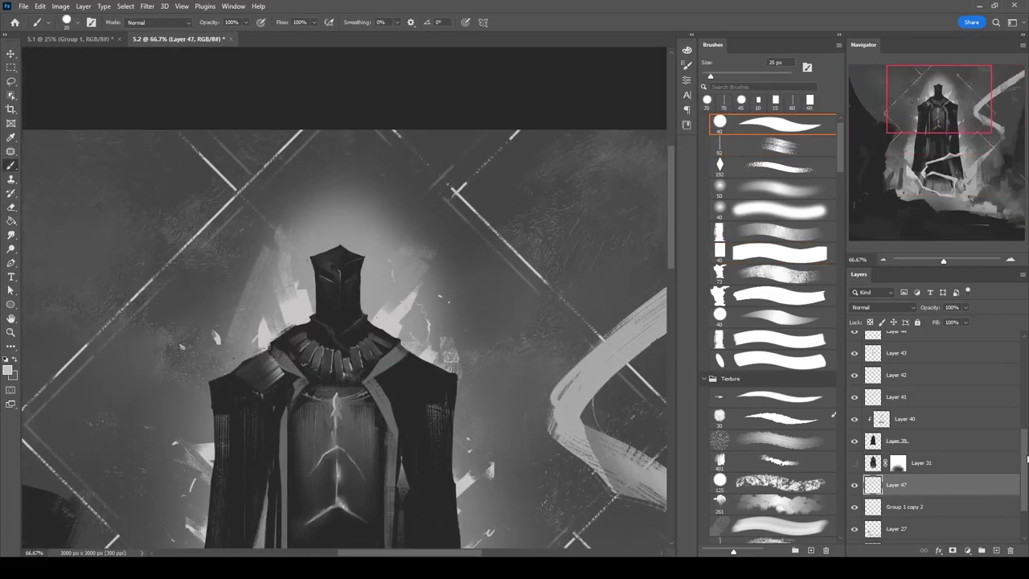
{"action": "left_click", "coordinate": [397, 159], "text": "ctrl"}
{"action": "key", "text": "r"}
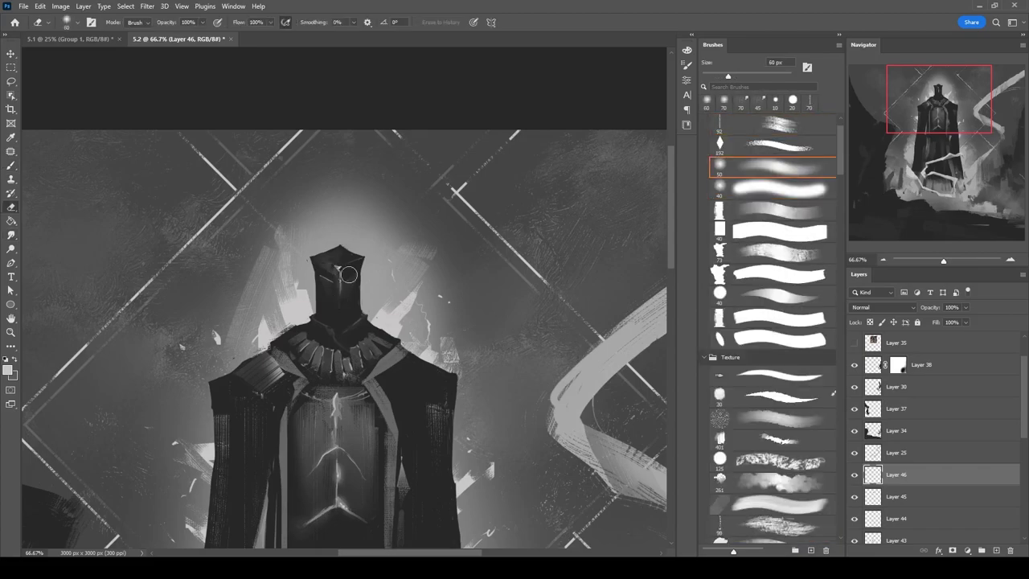
{"action": "key", "text": "b"}
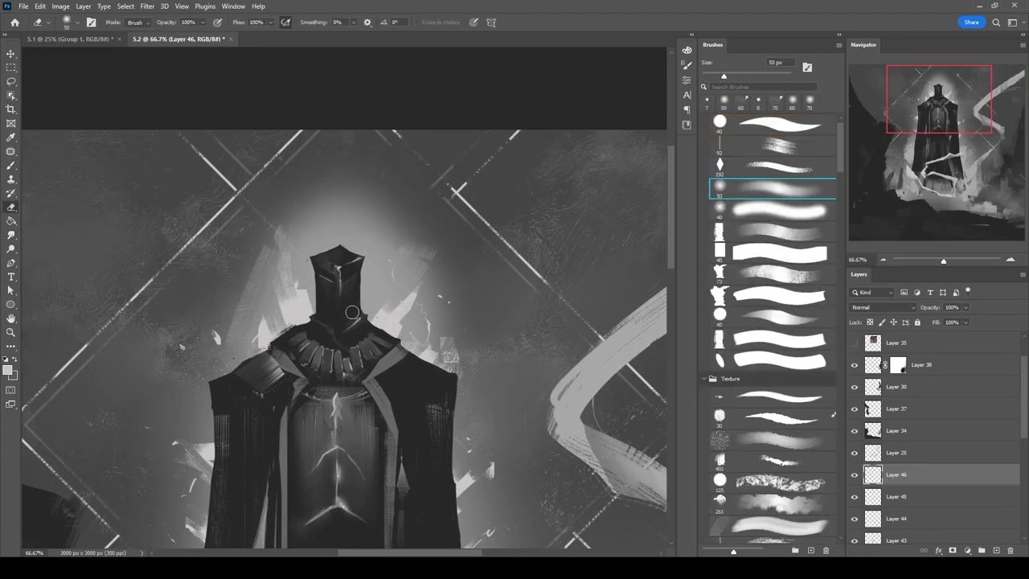
Copy the painting's artwork into Group 4 of Card.psd as Layer 47.
{"action": "key", "text": "r"}
{"action": "key", "text": "ctrl+minus"}
{"action": "key", "text": "ctrl+minus"}
{"action": "key", "text": "ctrl+minus"}
{"action": "key", "text": "ctrl+minus"}
{"action": "scroll", "coordinate": [921, 408], "scroll_direction": "up", "scroll_amount": 1}
{"action": "left_click_drag", "start_coordinate": [466, 499], "coordinate": [178, 216]}
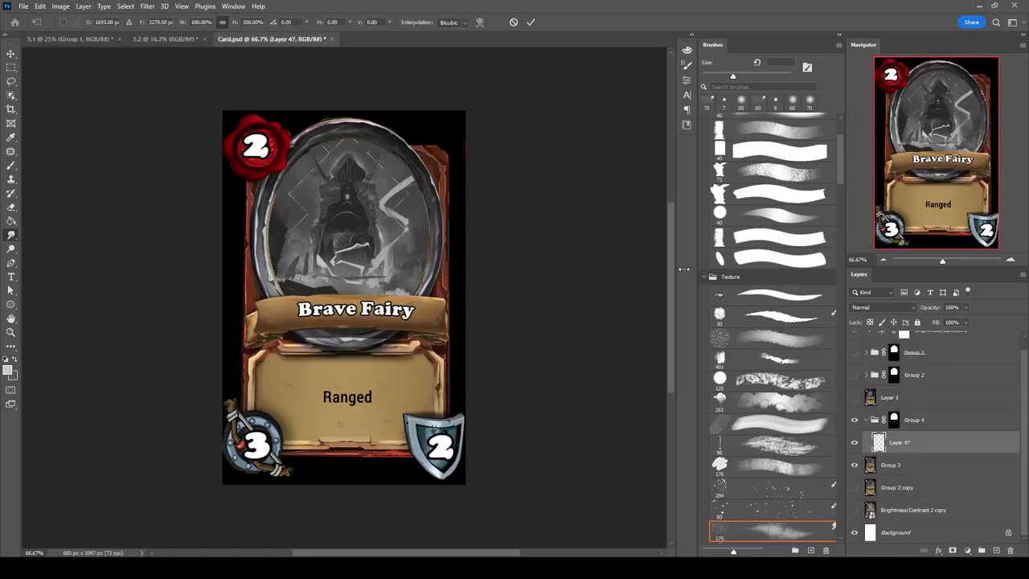
Scale and position the copied artwork on Layer 47 to fit inside the card's oval frame.
{"action": "key", "text": "ctrl+t"}
{"action": "key", "text": "ctrl+plus"}
{"action": "key", "text": "ctrl+plus"}
{"action": "key", "text": "ctrl+plus"}
{"action": "mouse_move", "coordinate": [443, 277]}
{"action": "left_mouse_down"}
{"action": "mouse_move", "coordinate": [425, 291]}
{"action": "mouse_move", "coordinate": [432, 281]}
{"action": "left_mouse_up"}
{"action": "key", "text": "Return"}
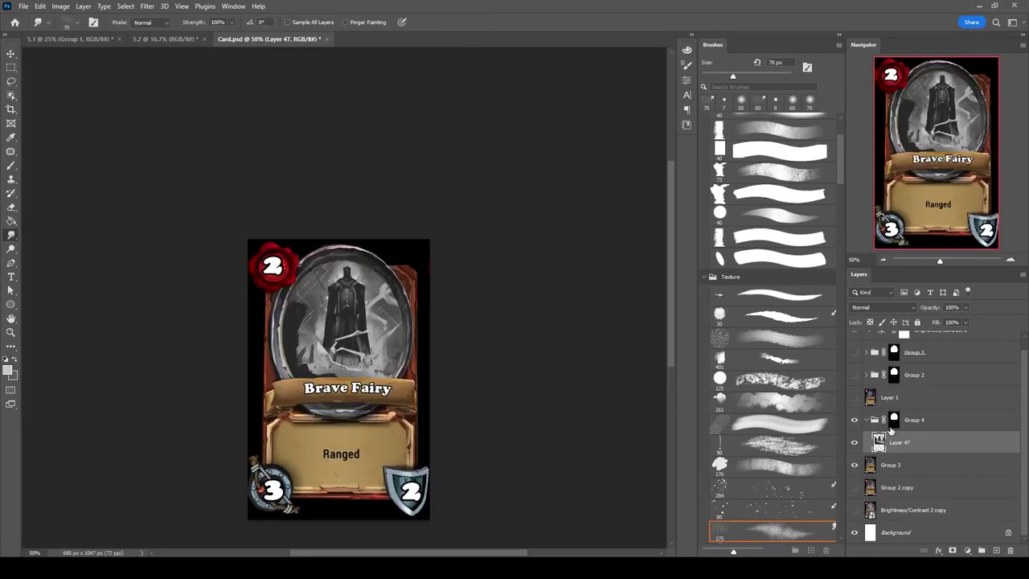
Paste the full painting with its background into Group 4, scale it into the oval frame, and return to the 5.2 document.
{"action": "key", "text": "ctrl+v"}
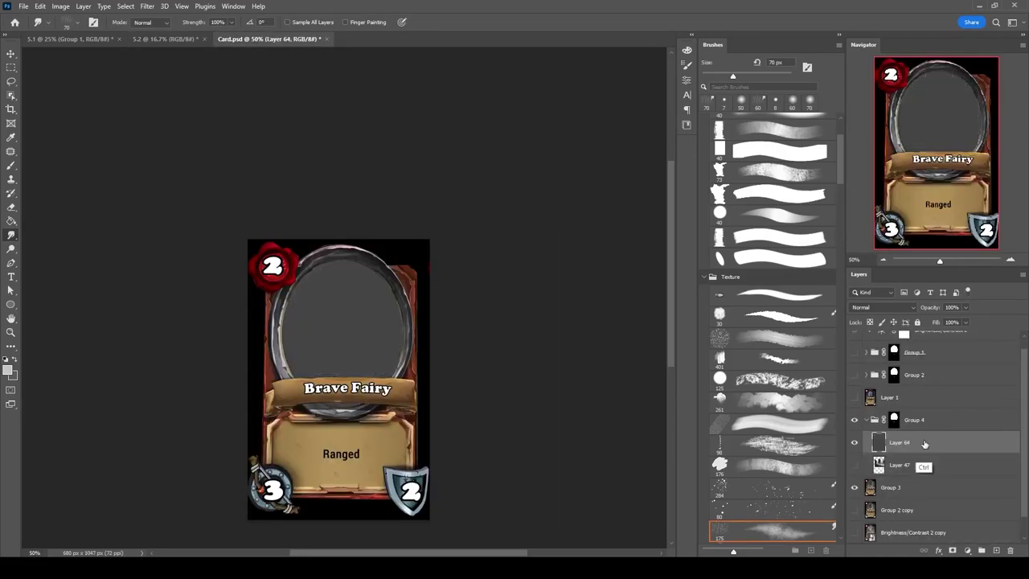
{"action": "key", "text": "ctrl+t"}
{"action": "left_click_drag", "start_coordinate": [480, 422], "coordinate": [426, 286]}
{"action": "key", "text": "Return"}
{"action": "key", "text": "ctrl+shift+Tab"}
{"action": "left_click", "coordinate": [297, 39]}
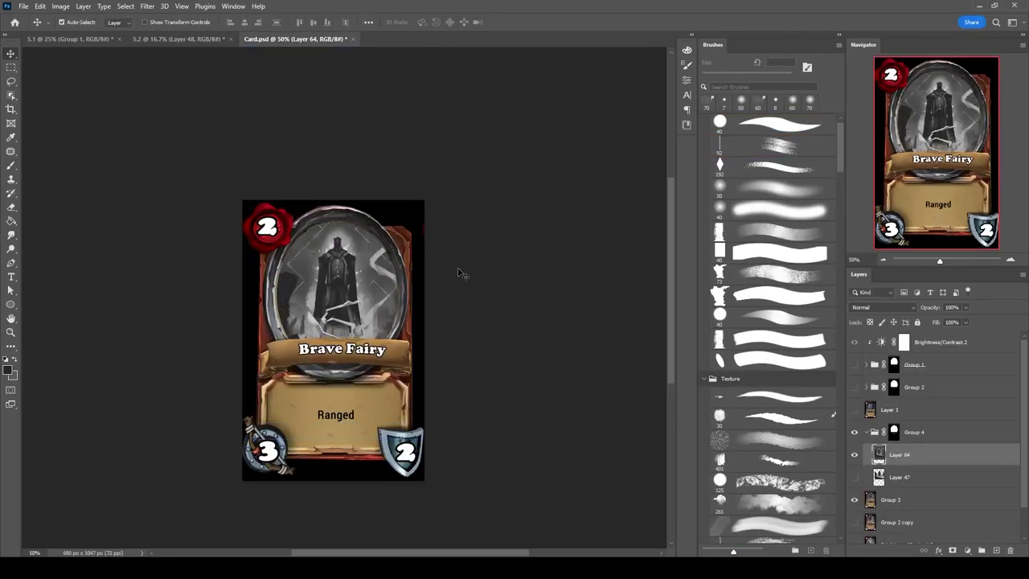
{"action": "key", "text": "ctrl+shift+Tab"}
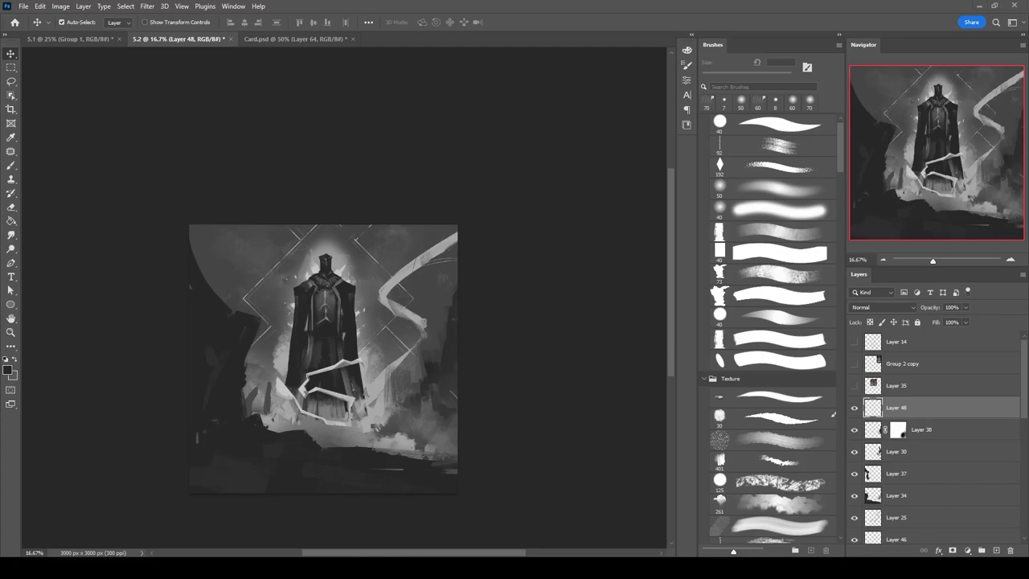
{"action": "key", "text": "ctrl+shift+alt+n"}
{"action": "key", "text": "b"}
{"action": "key", "text": "c"}
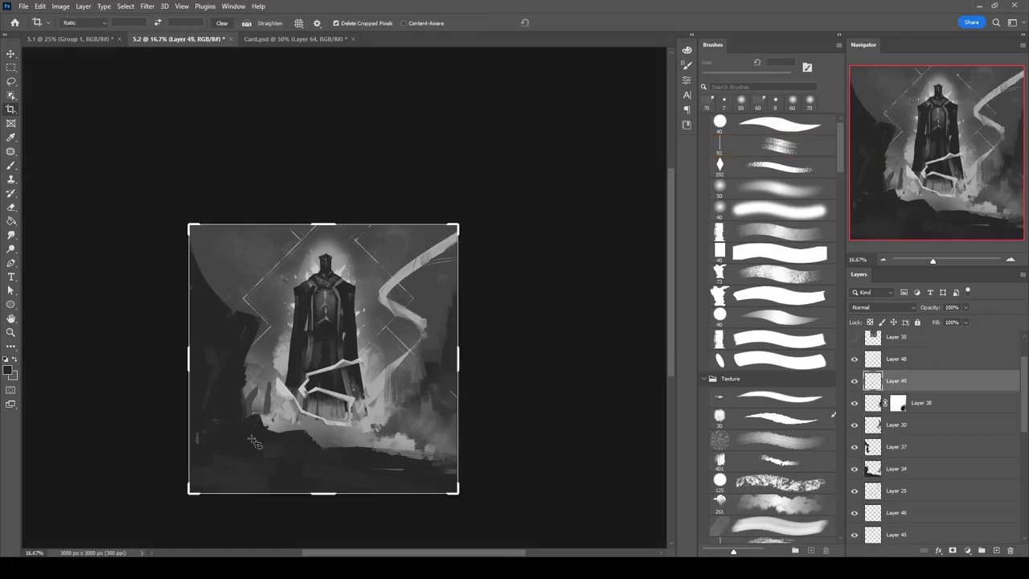
{"action": "key", "text": "Escape"}
{"action": "key", "text": "ctrl+alt+z"}
{"action": "key", "text": "ctrl+alt+z"}
{"action": "key", "text": "ctrl+alt+z"}
{"action": "key", "text": "ctrl+alt+z"}
Shift the merged dark foreground on Layer 37 slightly upward and inward, and fill the exposed ground along the canvas's lower edge.
{"action": "key", "text": "ctrl+t"}
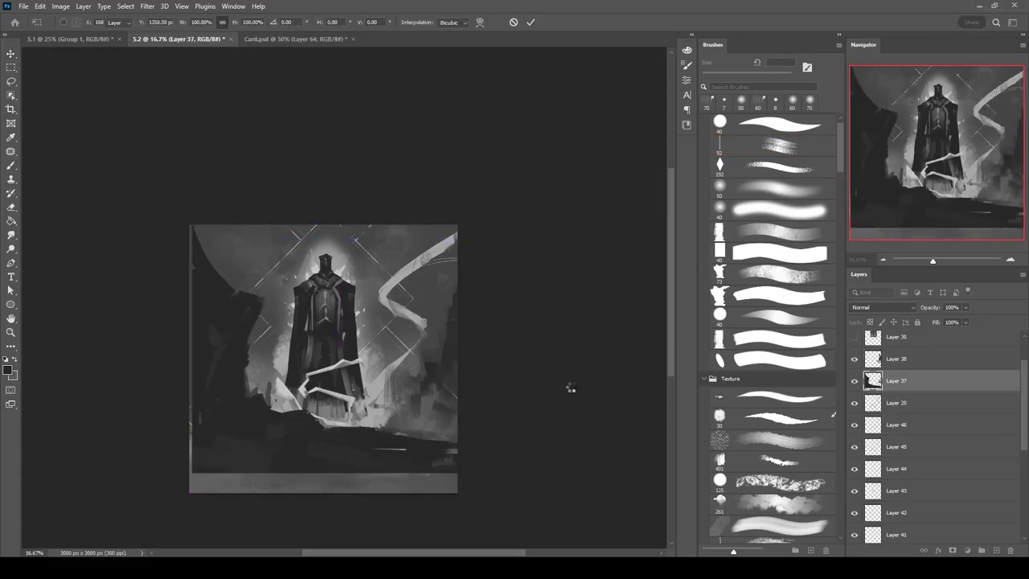
{"action": "key", "text": "Escape"}
{"action": "key", "text": "b"}
{"action": "key", "text": "ctrl+shift+z"}
{"action": "key", "text": "bracketright"}
{"action": "key", "text": "alt+bracketright"}
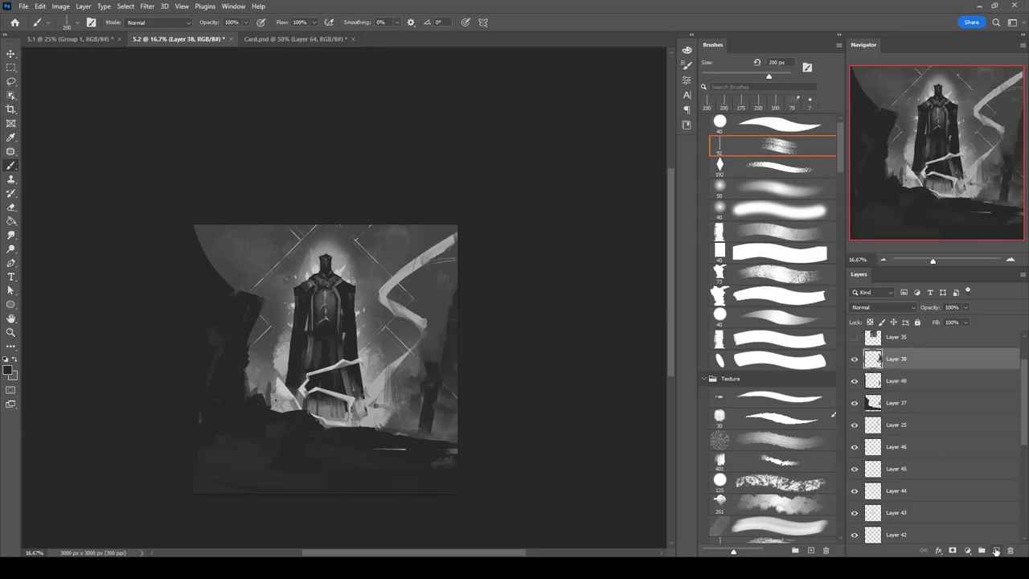
Paint jagged dark rock silhouettes along the painting's right edge on new Layer 49.
{"action": "left_click_drag", "start_coordinate": [418, 413], "coordinate": [436, 320]}
{"action": "left_click_drag", "start_coordinate": [402, 397], "coordinate": [389, 442]}
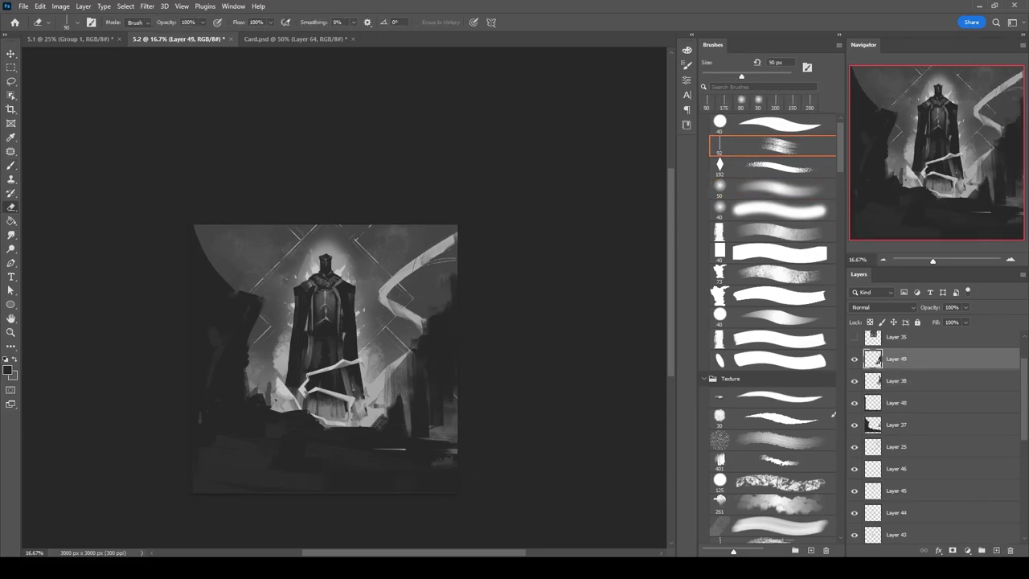
{"action": "left_click_drag", "start_coordinate": [451, 414], "coordinate": [450, 462]}
{"action": "key", "text": "ctrl+shift+alt+n"}
{"action": "key", "text": "e"}
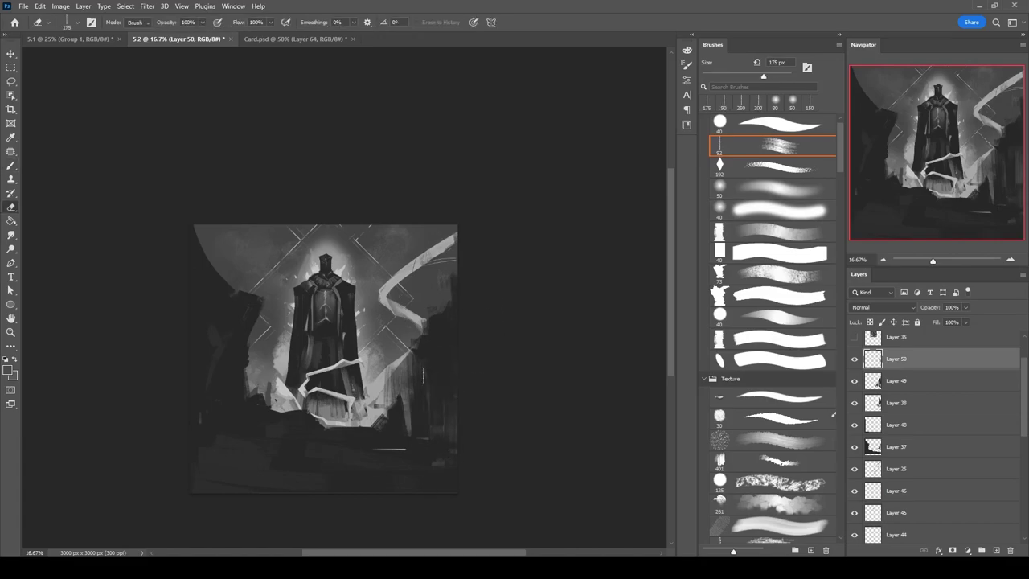
{"action": "key", "text": "b"}
{"action": "key", "text": "Delete"}
Add a new layer clipped to Layer 49 and shade the rock silhouettes with a soft 900 px brush.
{"action": "key", "text": "ctrl+shift+alt+n"}
{"action": "key", "text": "ctrl+alt+g"}
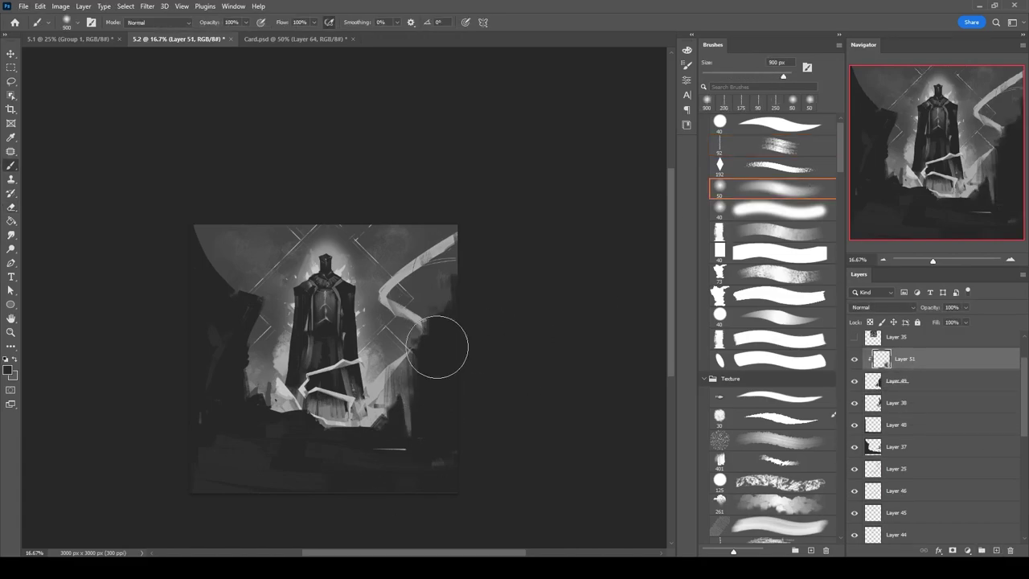
Group the figure layers from Layer 46 down in 5.3.psd and add a new layer at the top of the group.
{"action": "left_click_drag", "start_coordinate": [924, 447], "coordinate": [933, 361]}
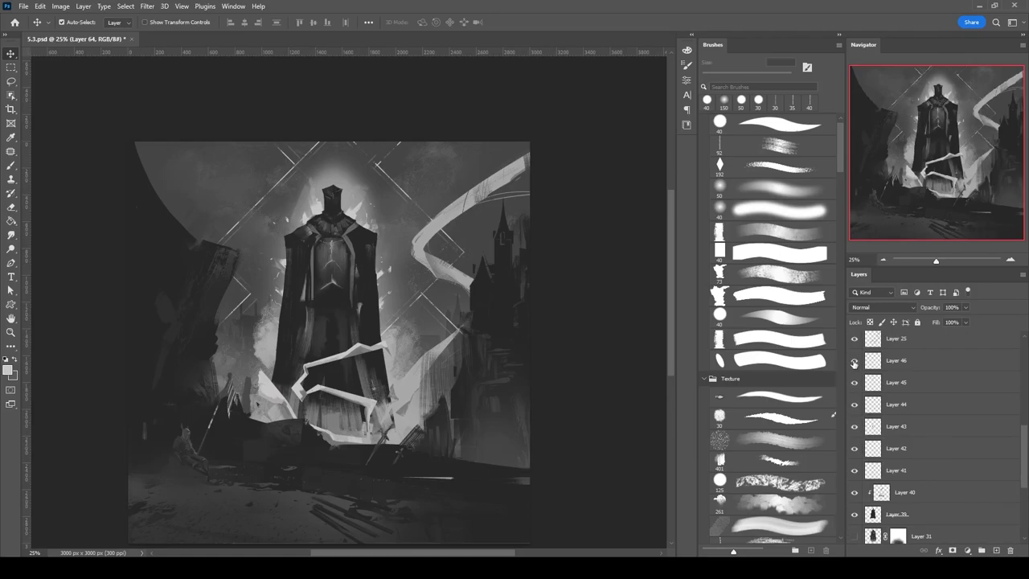
{"action": "key", "text": "ctrl+g"}
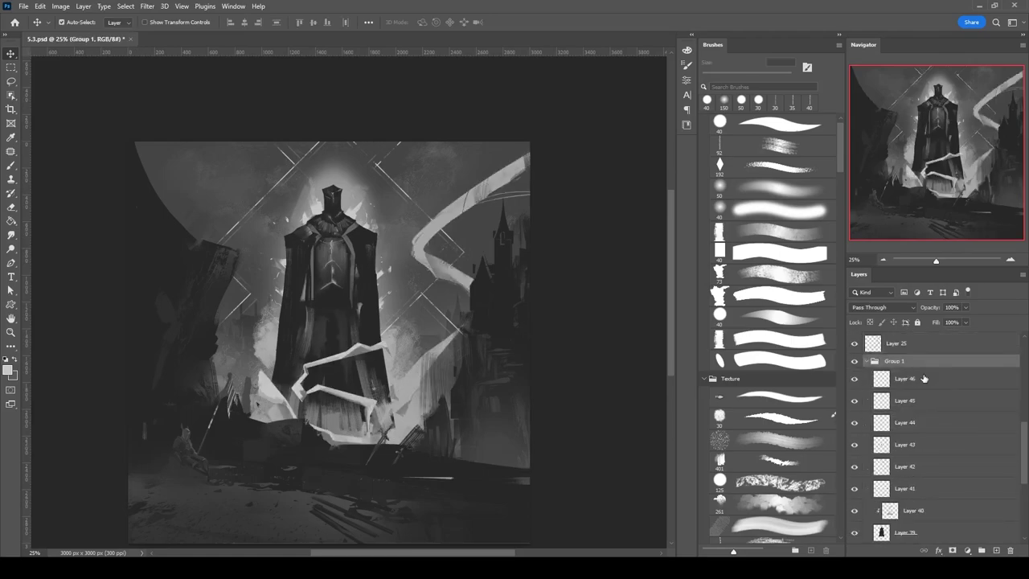
{"action": "key", "text": "ctrl+shift+alt+n"}
Draw a triangle shape about 380 by 329 px over the lower chest of the robed figure.
{"action": "scroll", "coordinate": [325, 275], "scroll_direction": "up", "scroll_amount": 2}
{"action": "key", "text": "l"}
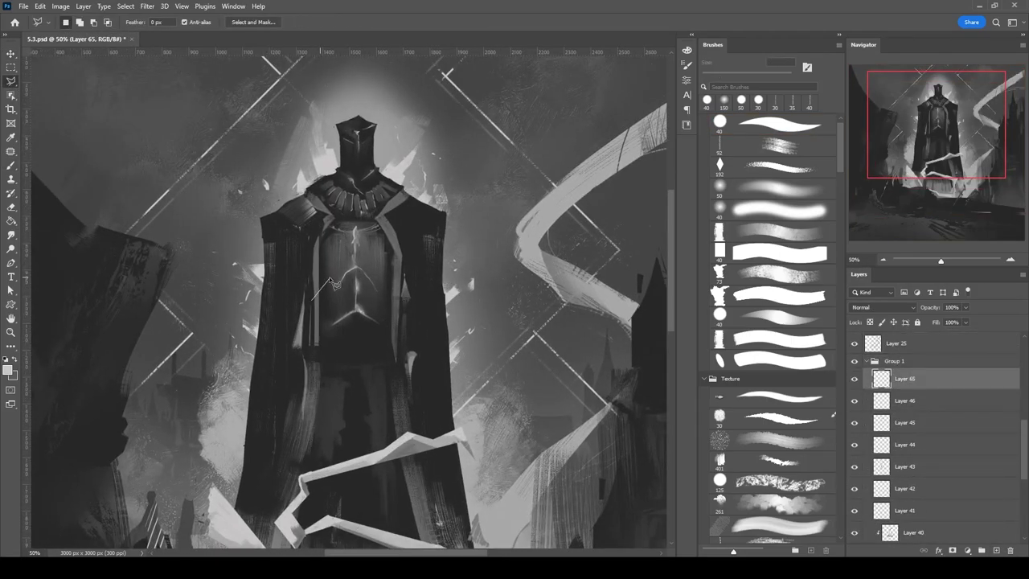
{"action": "scroll", "coordinate": [402, 305], "scroll_direction": "down", "scroll_amount": 3}
{"action": "right_click", "coordinate": [11, 303]}
{"action": "left_click", "coordinate": [56, 313]}
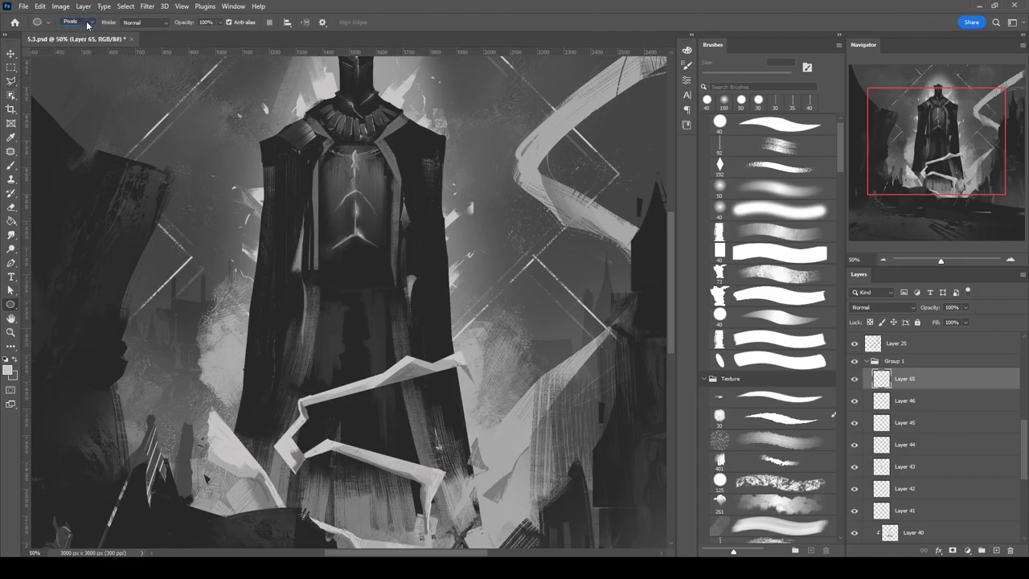
{"action": "right_click", "coordinate": [11, 304]}
{"action": "left_click", "coordinate": [56, 325]}
{"action": "left_click_drag", "start_coordinate": [307, 208], "coordinate": [406, 292]}
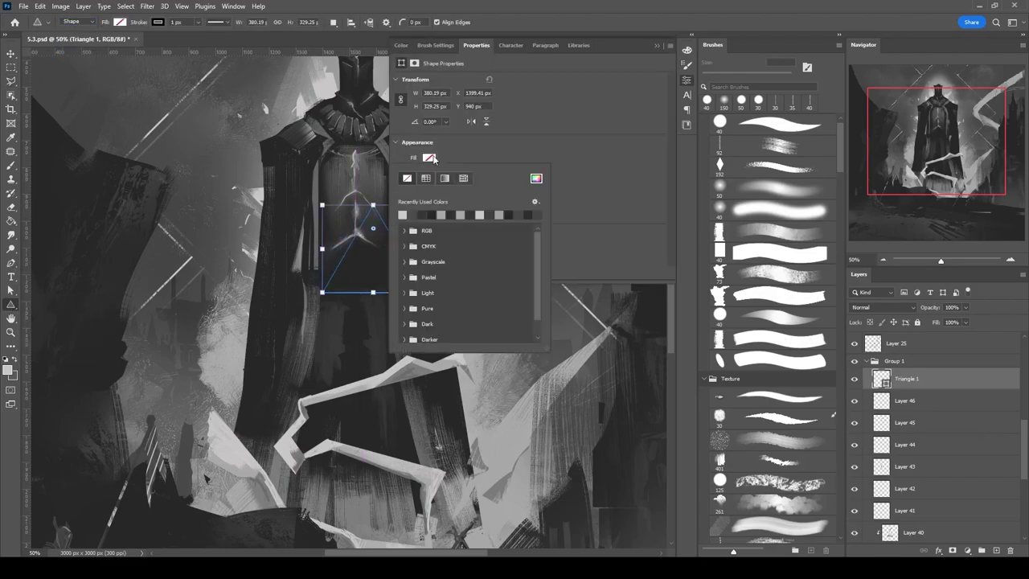
Fill the triangle with light grey and flip it so that it points downward.
{"action": "left_click", "coordinate": [422, 171]}
{"action": "left_click", "coordinate": [418, 230]}
{"action": "key", "text": "ctrl+t"}
{"action": "mouse_move", "coordinate": [410, 218]}
{"action": "left_mouse_down"}
{"action": "mouse_move", "coordinate": [356, 312]}
{"action": "mouse_move", "coordinate": [325, 306]}
{"action": "left_mouse_up"}
{"action": "key", "text": "Return"}
Stretch the triangle's tip down to the robe's hem, making the shape about 1180 px tall.
{"action": "scroll", "coordinate": [402, 306], "scroll_direction": "up", "scroll_amount": 1}
{"action": "key", "text": "a"}
{"action": "left_click_drag", "start_coordinate": [354, 340], "coordinate": [354, 535]}
{"action": "scroll", "coordinate": [482, 217], "scroll_direction": "down", "scroll_amount": 5}
Add anchor points along the triangle's sides and bow them outward into a long, rounded taper.
{"action": "key", "text": "p"}
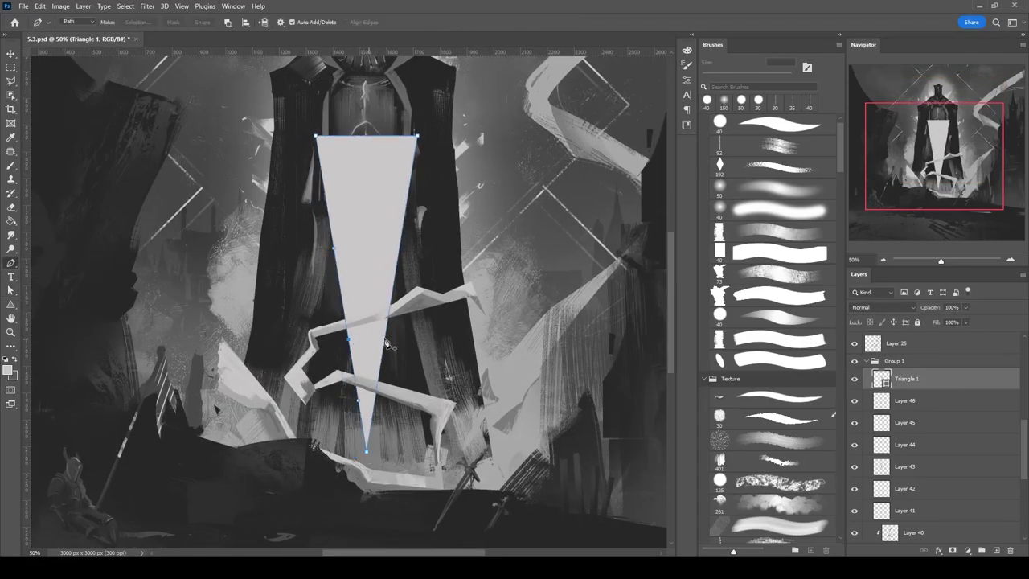
{"action": "right_click", "coordinate": [11, 263]}
{"action": "key", "text": "a"}
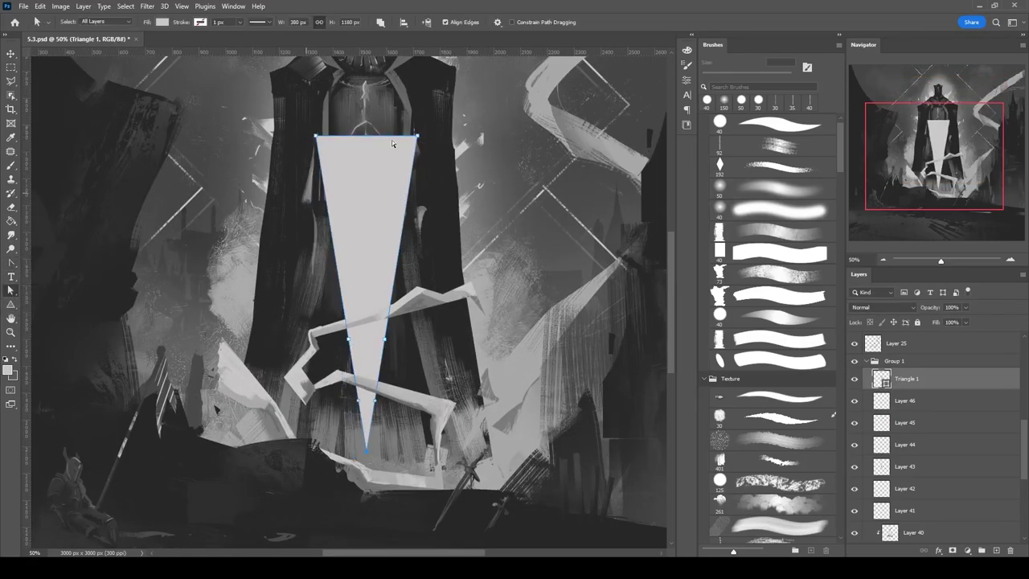
{"action": "left_click_drag", "start_coordinate": [333, 344], "coordinate": [397, 338]}
{"action": "key", "text": "shift+p"}
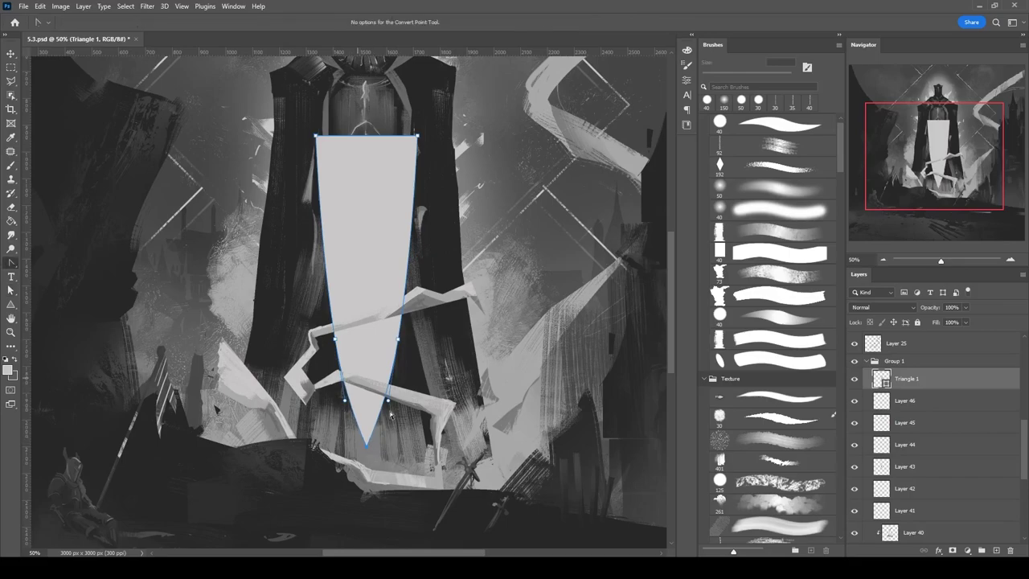
{"action": "left_click", "coordinate": [317, 138]}
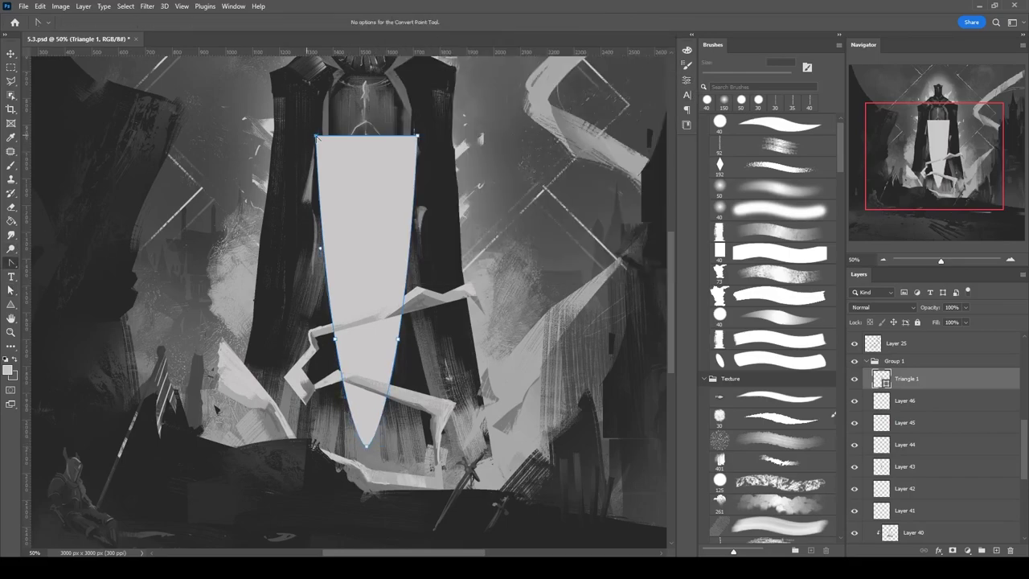
{"action": "left_click", "coordinate": [10, 293]}
{"action": "left_click", "coordinate": [368, 448]}
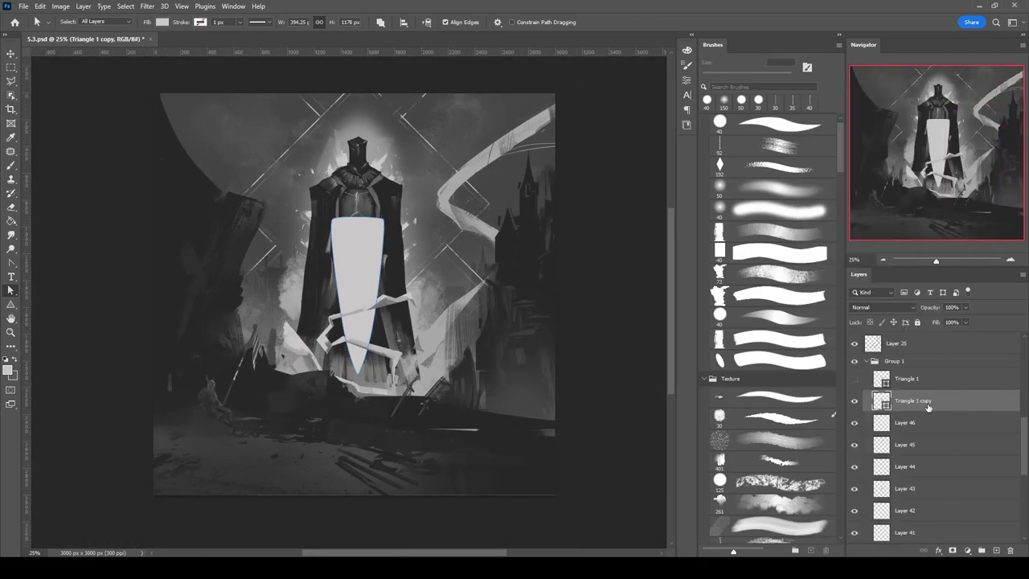
Paint dark robe colour over the upper corners of the duplicated light panel on new Layer 65.
{"action": "left_click", "coordinate": [463, 295]}
{"action": "key", "text": "b"}
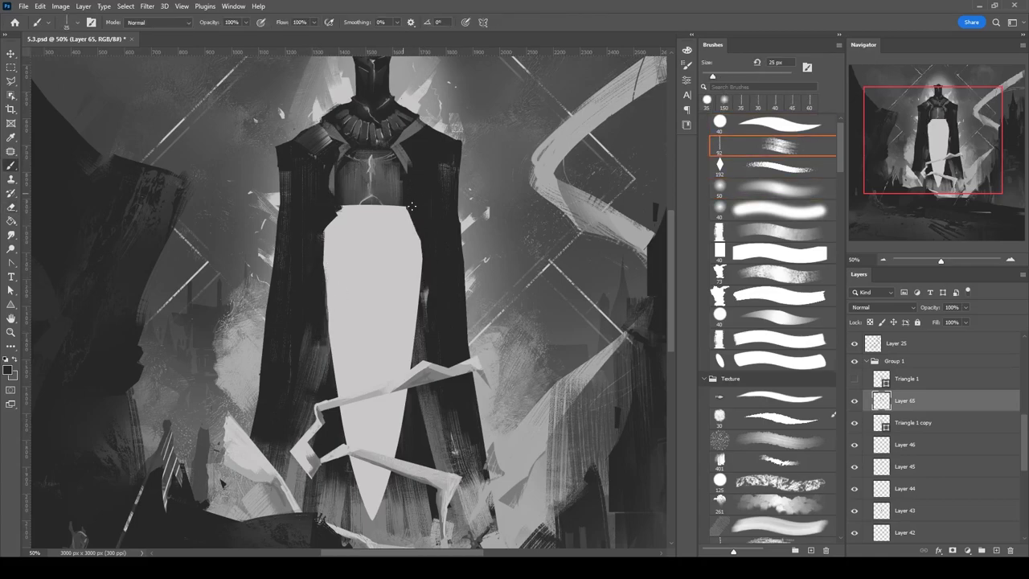
{"action": "left_click_drag", "start_coordinate": [348, 301], "coordinate": [330, 292]}
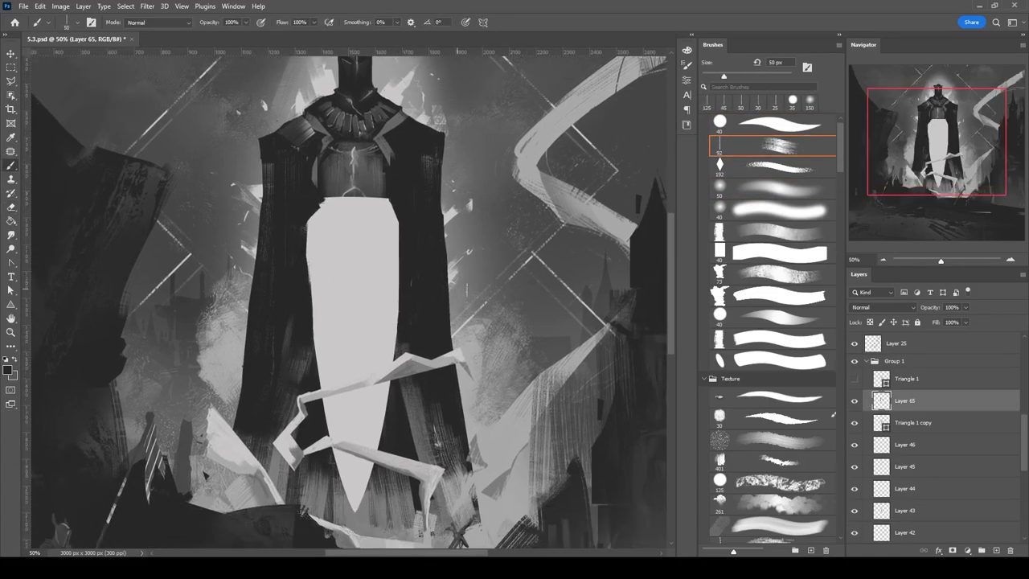
Refine the dark cut-in corners at the top of the light panel on Layer 65 into clean angled edges.
{"action": "key", "text": "ctrl+minus"}
{"action": "key", "text": "alt+bracketleft"}
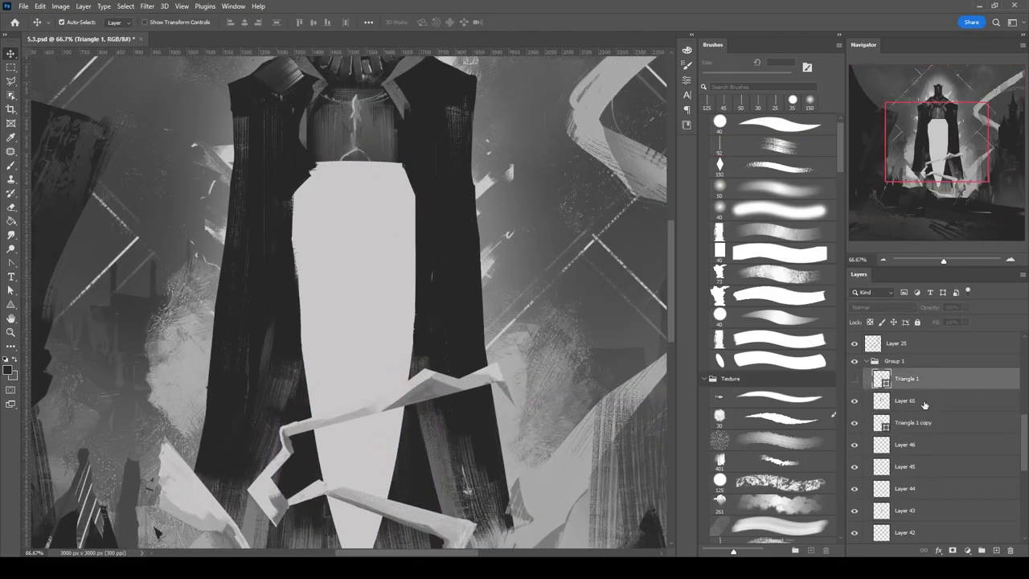
{"action": "key", "text": "ctrl+plus"}
{"action": "key", "text": "ctrl+plus"}
{"action": "key", "text": "alt+bracketright"}
{"action": "mouse_move", "coordinate": [399, 163]}
{"action": "left_mouse_down"}
{"action": "mouse_move", "coordinate": [369, 216]}
{"action": "mouse_move", "coordinate": [369, 190]}
{"action": "mouse_move", "coordinate": [370, 227]}
{"action": "mouse_move", "coordinate": [369, 202]}
{"action": "left_mouse_up"}
{"action": "key", "text": "l"}
{"action": "key", "text": "b"}
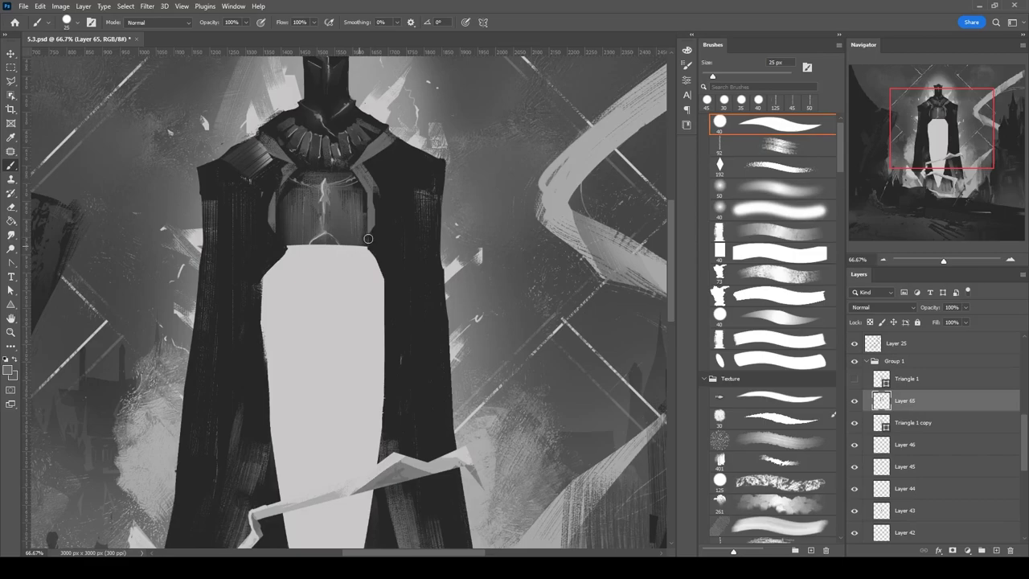
Cycle through brush presets and paint thin grey trim along the panel's upper sides on new Layer 66.
{"action": "key", "text": "period"}
{"action": "key", "text": "period"}
{"action": "key", "text": "period"}
{"action": "key", "text": "comma"}
{"action": "key", "text": "comma"}
{"action": "key", "text": "comma"}
{"action": "key", "text": "period"}
{"action": "key", "text": "period"}
{"action": "key", "text": "period"}
{"action": "key", "text": "period"}
{"action": "key", "text": "period"}
{"action": "key", "text": "period"}
{"action": "key", "text": "period"}
{"action": "key", "text": "period"}
{"action": "key", "text": "period"}
{"action": "key", "text": "comma"}
{"action": "key", "text": "comma"}
{"action": "key", "text": "comma"}
{"action": "key", "text": "comma"}
{"action": "key", "text": "comma"}
{"action": "key", "text": "comma"}
{"action": "key", "text": "comma"}
{"action": "key", "text": "comma"}
{"action": "key", "text": "e"}
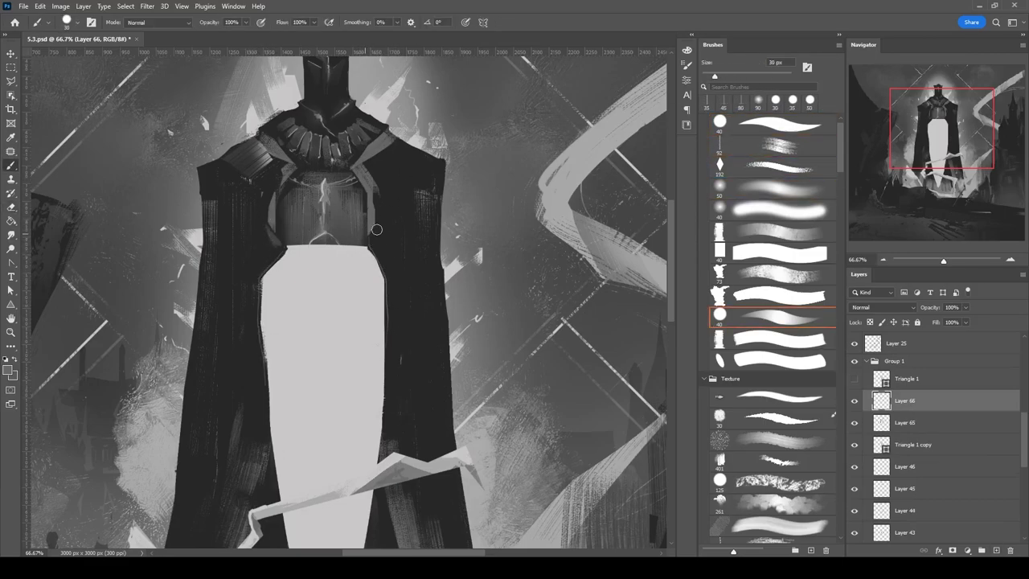
Build up grey highlights on the robe edges framing the panel on Layer 66, breaking them up with a 40 px eraser.
{"action": "key", "text": "comma"}
{"action": "key", "text": "comma"}
{"action": "key", "text": "comma"}
{"action": "key", "text": "comma"}
{"action": "key", "text": "comma"}
{"action": "key", "text": "comma"}
{"action": "key", "text": "comma"}
{"action": "key", "text": "comma"}
{"action": "key", "text": "comma"}
{"action": "key", "text": "comma"}
{"action": "key", "text": "comma"}
{"action": "key", "text": "comma"}
{"action": "key", "text": "comma"}
{"action": "key", "text": "comma"}
{"action": "key", "text": "comma"}
{"action": "key", "text": "comma"}
{"action": "key", "text": "comma"}
{"action": "key", "text": "comma"}
{"action": "key", "text": "comma"}
{"action": "key", "text": "comma"}
{"action": "key", "text": "period"}
{"action": "key", "text": "period"}
{"action": "key", "text": "period"}
{"action": "key", "text": "period"}
{"action": "key", "text": "period"}
{"action": "key", "text": "period"}
{"action": "key", "text": "period"}
{"action": "key", "text": "period"}
{"action": "key", "text": "period"}
{"action": "key", "text": "period"}
{"action": "key", "text": "period"}
{"action": "key", "text": "period"}
{"action": "key", "text": "ctrl+minus"}
{"action": "key", "text": "b"}
{"action": "key", "text": "e"}
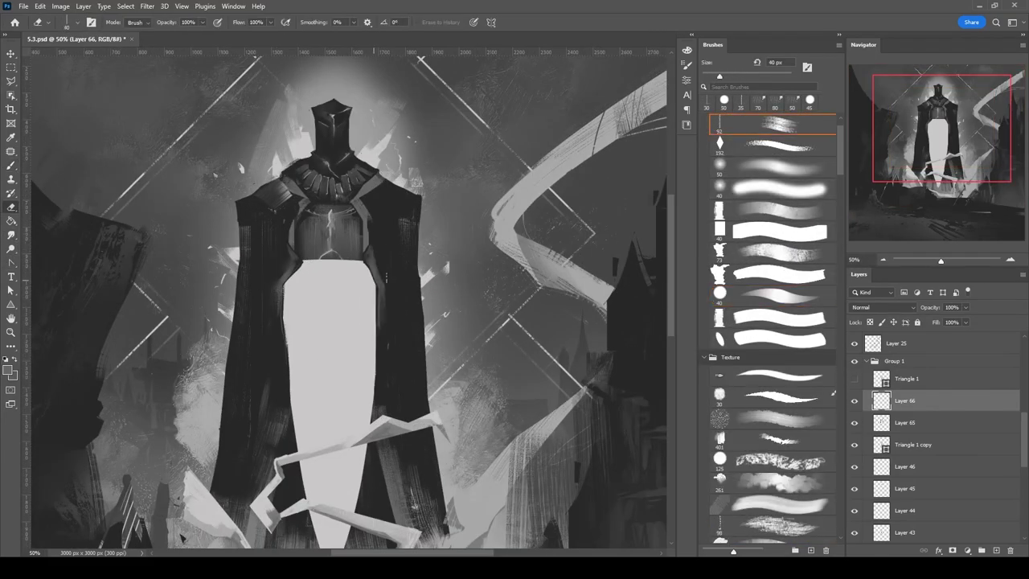
Extend the grey robe trim down both sides of the panel on Layer 66, alternating brush and eraser.
{"action": "key", "text": "b"}
{"action": "left_click_drag", "start_coordinate": [523, 306], "coordinate": [516, 264]}
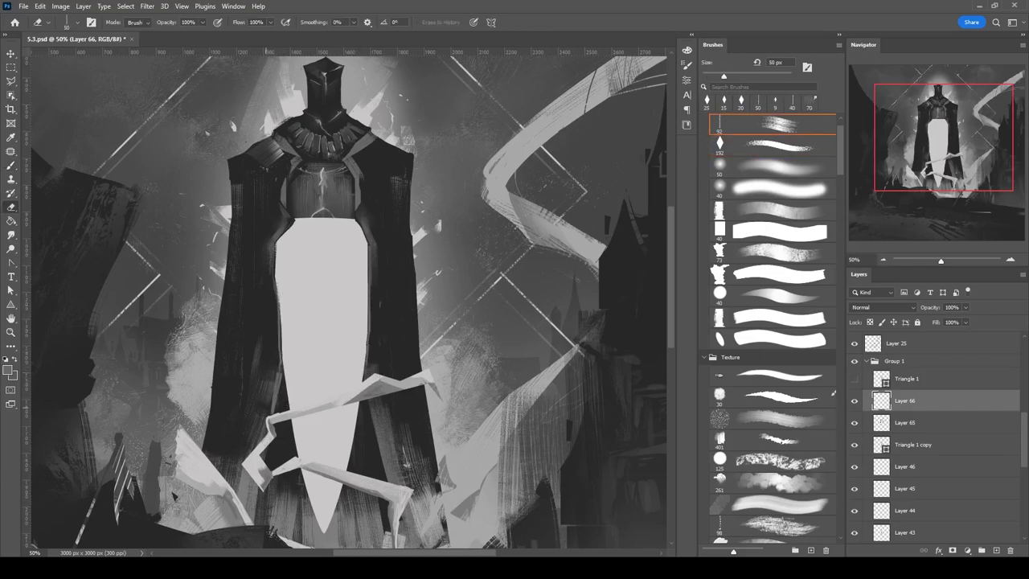
{"action": "scroll", "coordinate": [367, 286], "scroll_direction": "up", "scroll_amount": 2}
{"action": "key", "text": "e"}
{"action": "key", "text": "b"}
{"action": "key", "text": "e"}
{"action": "key", "text": "ctrl+minus"}
{"action": "key", "text": "ctrl+minus"}
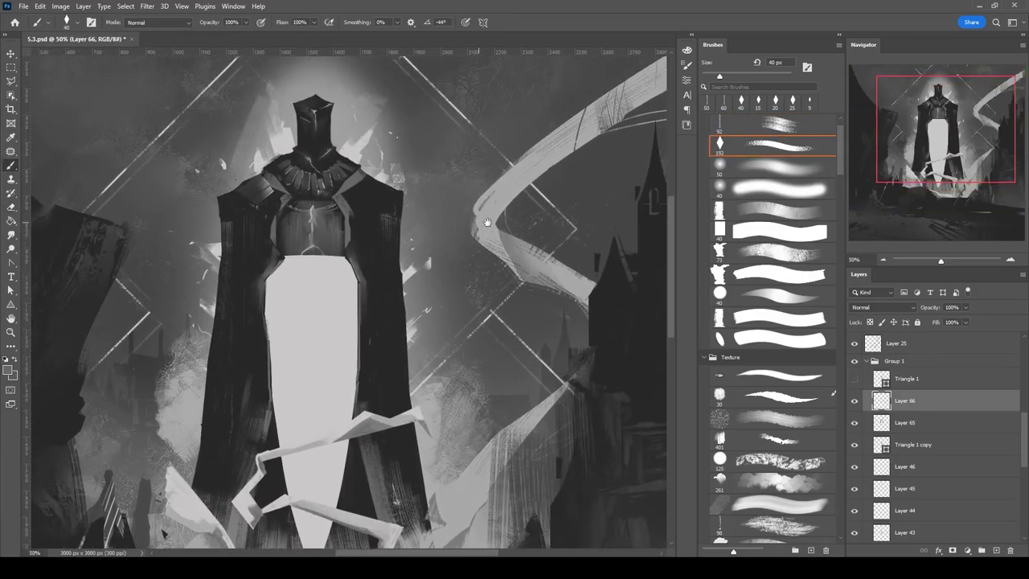
Recolour the Triangle 1 copy panel to a darker grey at about 39% brightness.
{"action": "left_click_drag", "start_coordinate": [440, 220], "coordinate": [509, 197]}
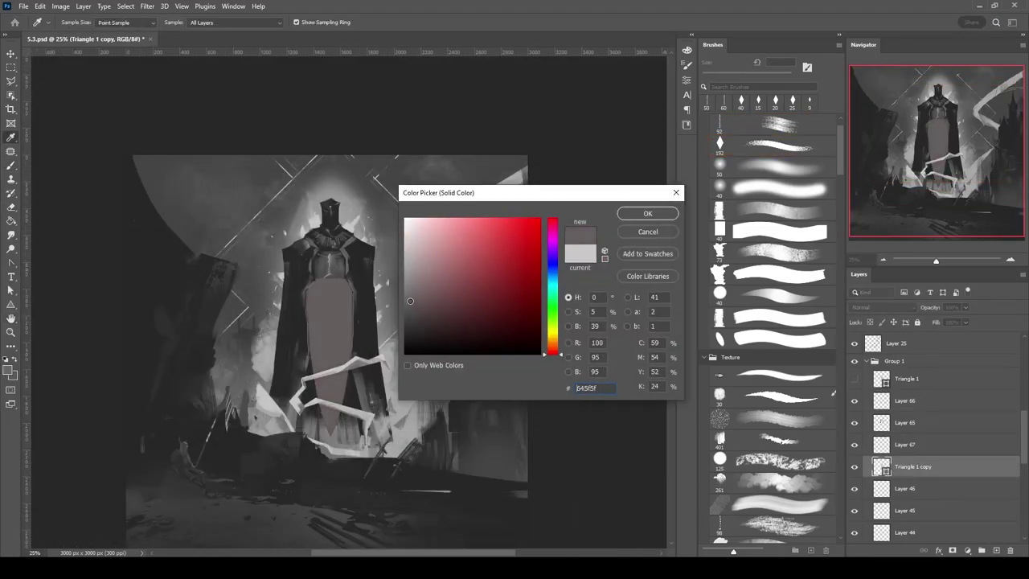
{"action": "key", "text": "Return"}
Add a new layer clipped to Triangle 1 copy and paint dark shading along the panel's upper edge and sides.
{"action": "key", "text": "b"}
{"action": "key", "text": "ctrl+alt+shift+n"}
{"action": "key", "text": "ctrl+plus"}
{"action": "key", "text": "ctrl+plus"}
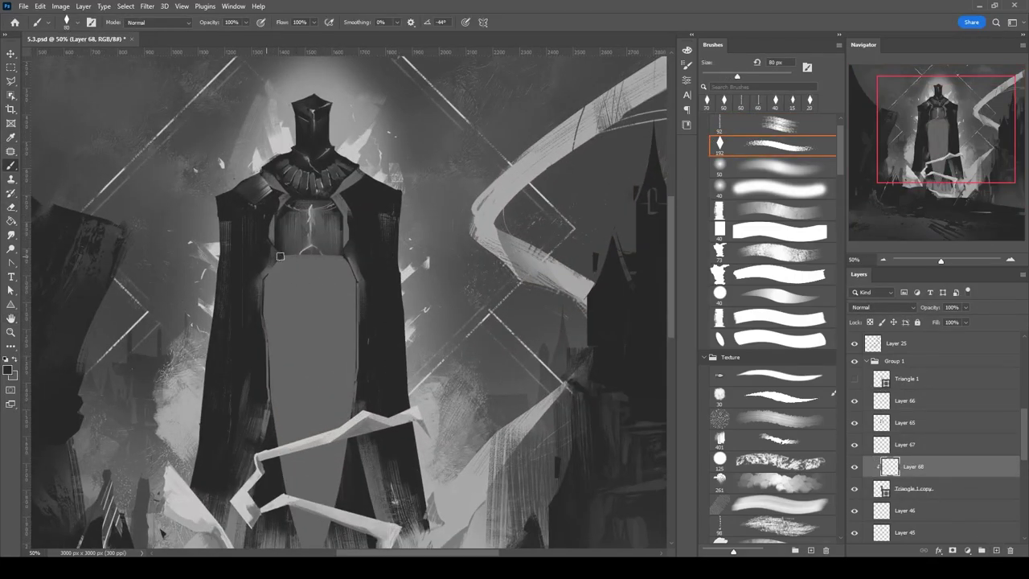
{"action": "scroll", "coordinate": [353, 379], "scroll_direction": "down", "scroll_amount": 3}
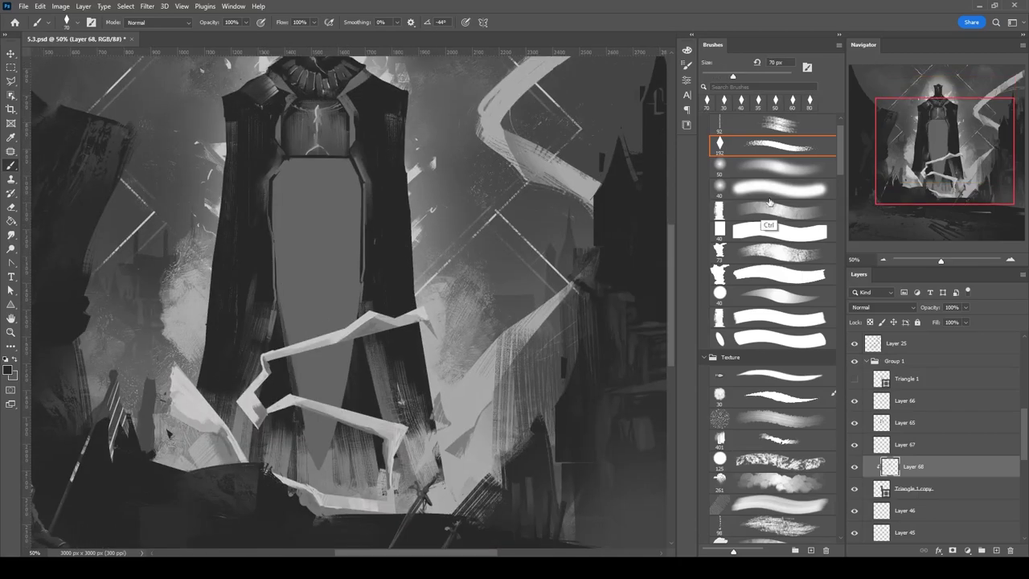
Add a layer clipped to the panel, paint a thin dark vertical stem, and fill a small dark circle over it.
{"action": "key", "text": "r"}
{"action": "scroll", "coordinate": [349, 409], "scroll_direction": "up", "scroll_amount": 2}
{"action": "key", "text": "b"}
{"action": "mouse_move", "coordinate": [473, 305]}
{"action": "left_mouse_down"}
{"action": "mouse_move", "coordinate": [451, 329]}
{"action": "mouse_move", "coordinate": [458, 321]}
{"action": "left_mouse_up"}
{"action": "key", "text": "ctrl+alt+shift+n"}
{"action": "key", "text": "."}
{"action": "key", "text": "m"}
{"action": "left_click_drag", "start_coordinate": [293, 258], "coordinate": [314, 279]}
{"action": "key", "text": "alt+BackSpace"}
Free-transform the dark circle on the stem and shade a smaller circle inside it with the 70 px brush.
{"action": "right_click", "coordinate": [299, 268]}
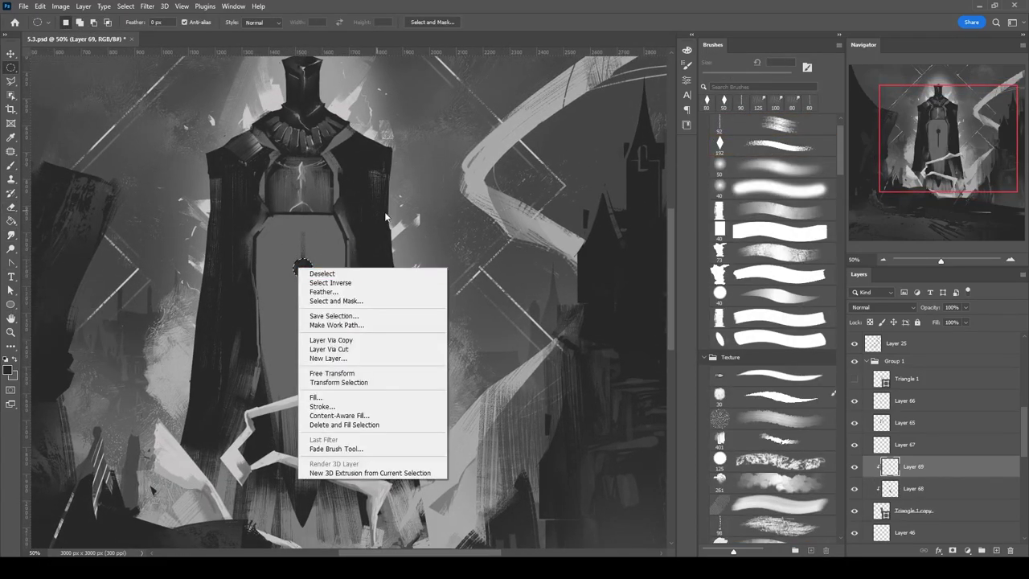
{"action": "left_click", "coordinate": [338, 373]}
{"action": "key", "text": "ctrl+plus"}
{"action": "key", "text": "Return"}
{"action": "key", "text": "b"}
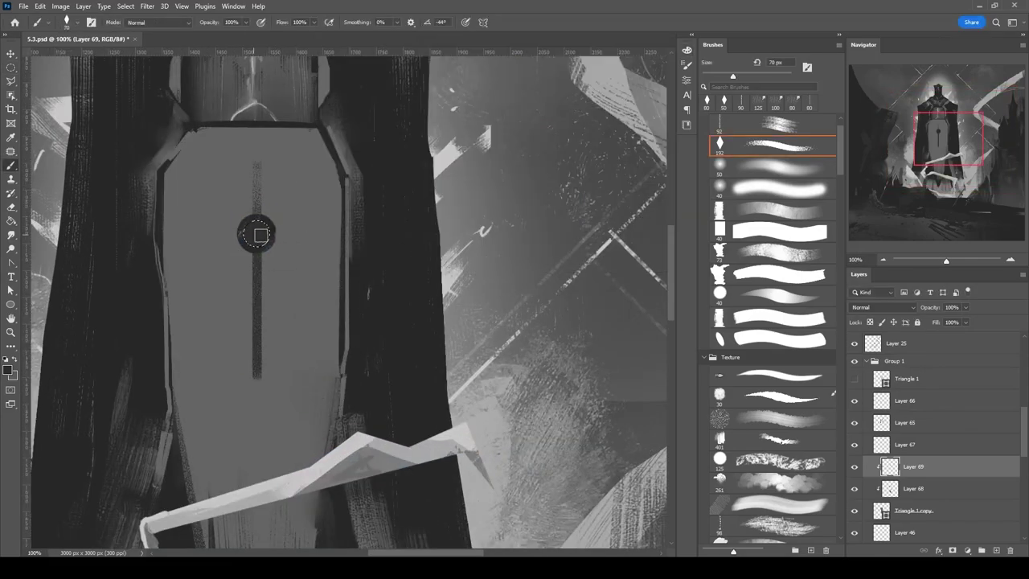
{"action": "key", "text": "m"}
{"action": "left_click_drag", "start_coordinate": [252, 222], "coordinate": [259, 237]}
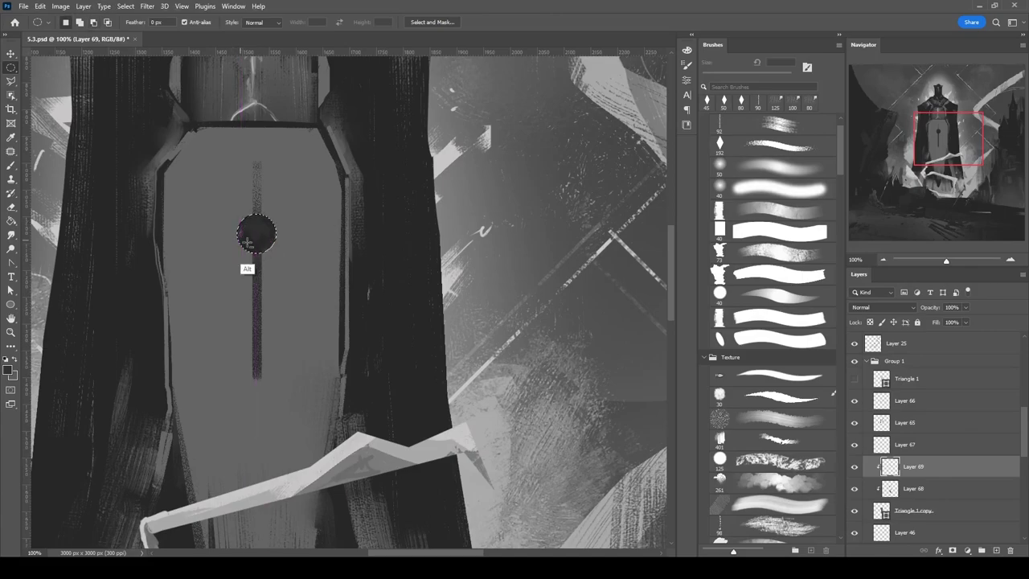
Shape the circle into a dark ring with two light glints and even out the vertical stem.
{"action": "key", "text": "b"}
{"action": "scroll", "coordinate": [296, 179], "scroll_direction": "up", "scroll_amount": 2}
{"action": "key", "text": "bracketleft"}
{"action": "key", "text": "ctrl+t"}
{"action": "scroll", "coordinate": [239, 254], "scroll_direction": "up", "scroll_amount": 4}
{"action": "left_click_drag", "start_coordinate": [367, 420], "coordinate": [292, 427]}
{"action": "key", "text": "Return"}
{"action": "key", "text": "b"}
{"action": "left_click_drag", "start_coordinate": [265, 306], "coordinate": [338, 438]}
{"action": "key", "text": "ctrl+minus"}
{"action": "key", "text": "ctrl+minus"}
{"action": "key", "text": "ctrl+minus"}
{"action": "key", "text": "ctrl+minus"}
{"action": "key", "text": "ctrl+minus"}
{"action": "scroll", "coordinate": [494, 292], "scroll_direction": "right", "scroll_amount": 1}
Add a dark crossbar through the ring to form a cross and cut its ends to points with a 20 px eraser.
{"action": "key", "text": "comma"}
{"action": "key", "text": "ctrl+shift+alt+n"}
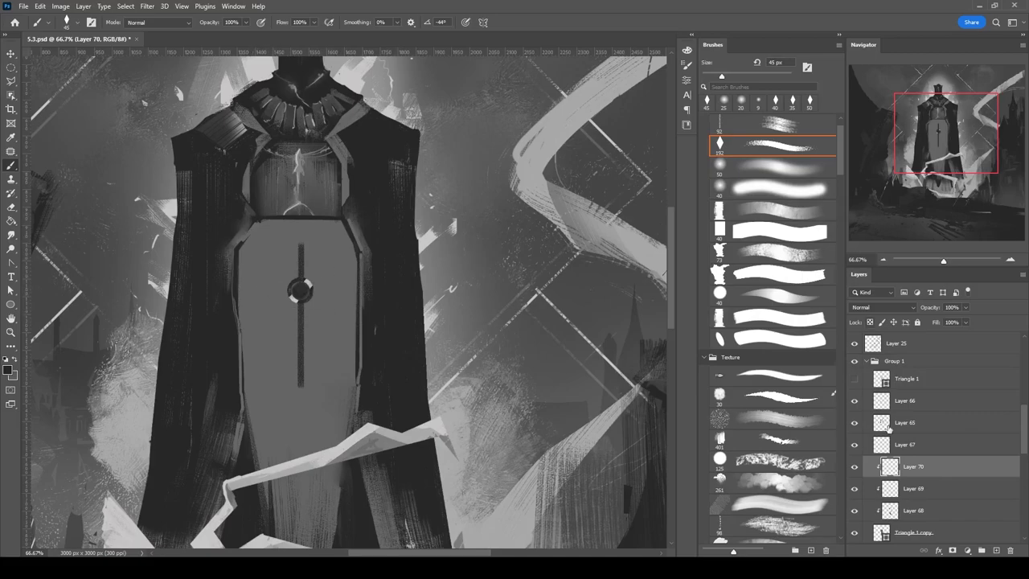
{"action": "key", "text": "ctrl+z"}
{"action": "key", "text": "ctrl+plus"}
{"action": "key", "text": "e"}
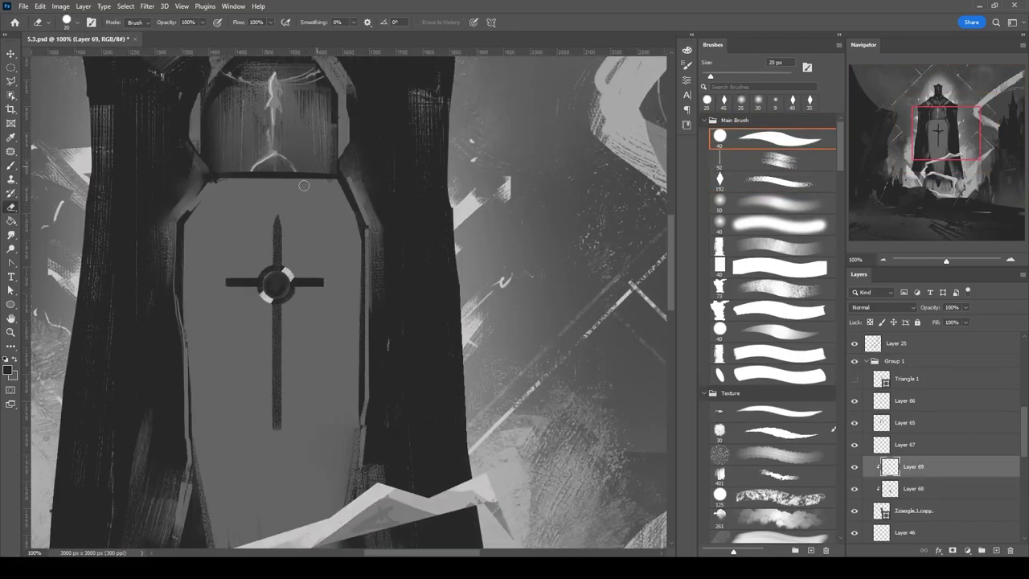
{"action": "key", "text": "b"}
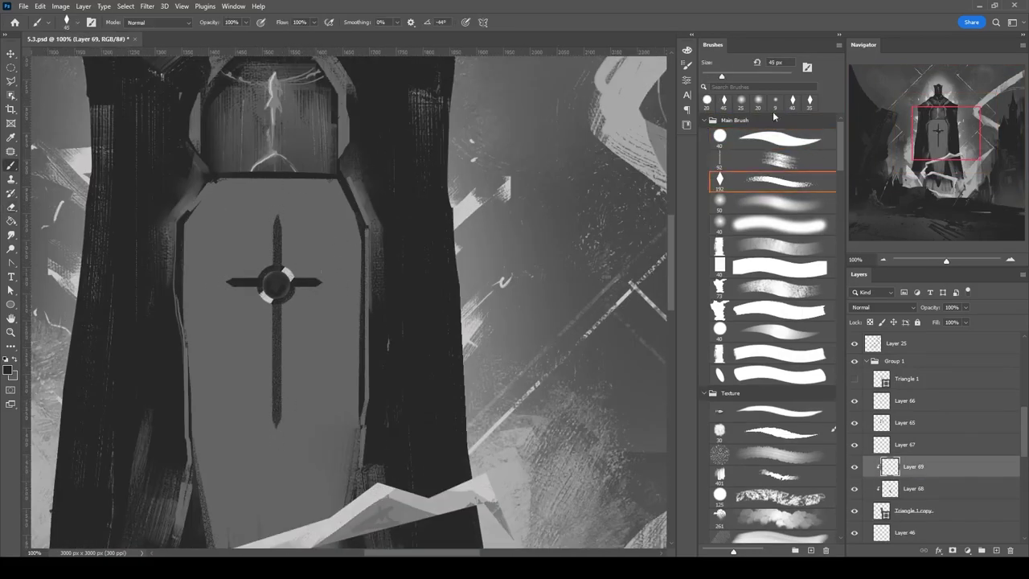
Add another clipped layer, paint forked tips on the four ends of the cross, and refine them with a 10 px eraser.
{"action": "key", "text": "ctrl+shift+alt+n"}
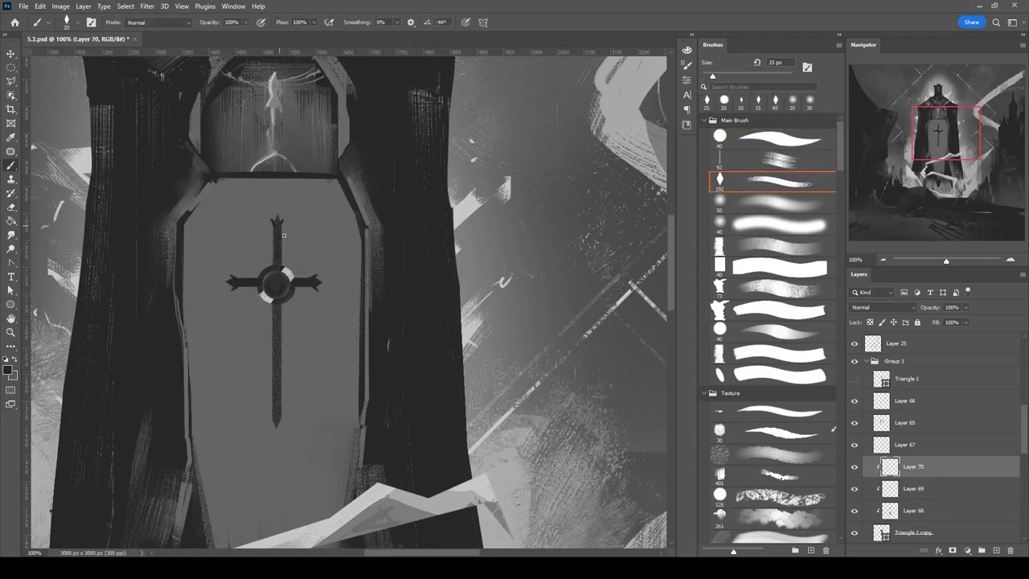
{"action": "left_click_drag", "start_coordinate": [314, 324], "coordinate": [335, 255]}
{"action": "key", "text": "bracketright"}
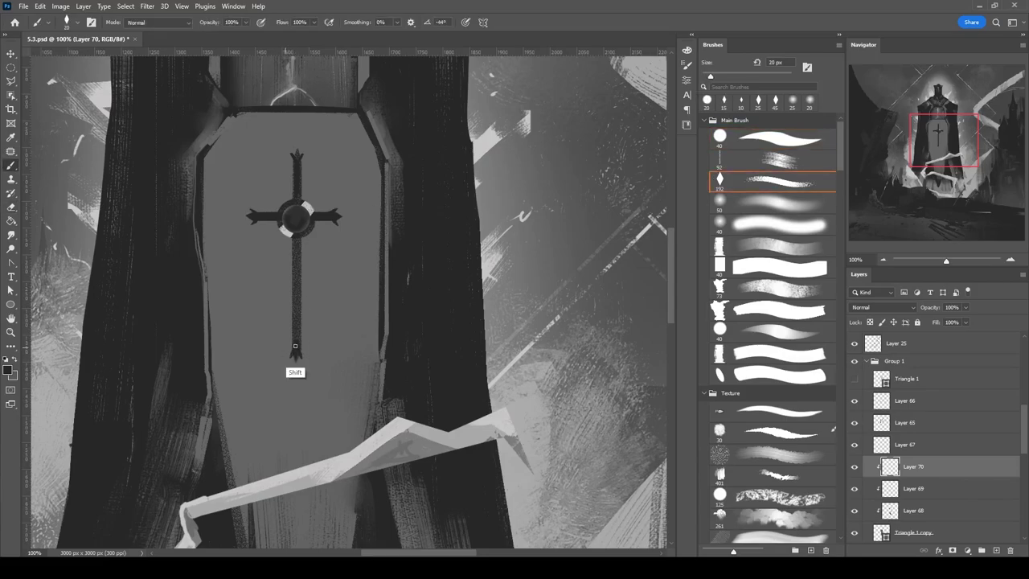
{"action": "key", "text": "e"}
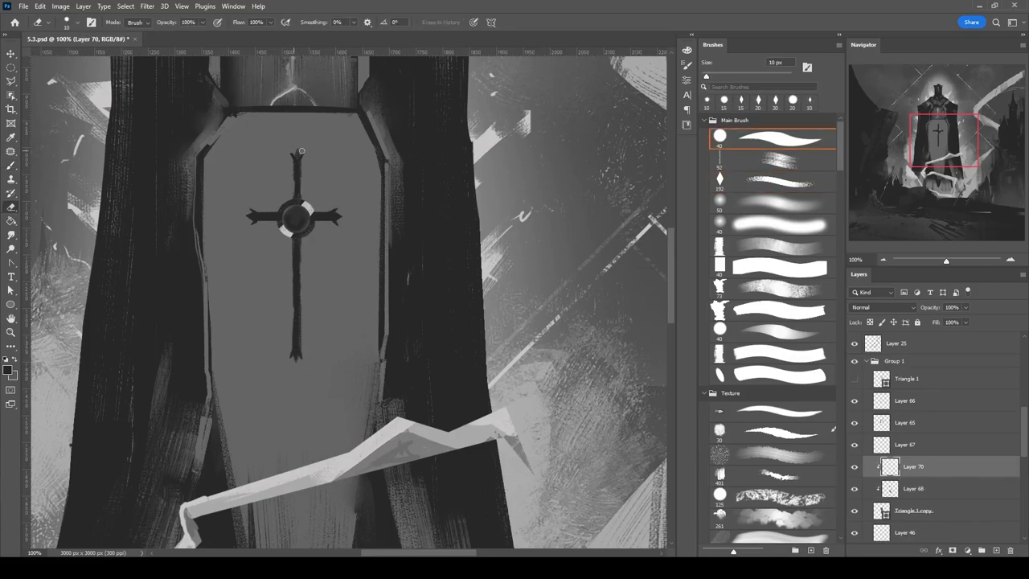
Paint a dark vertical stripe down the panel on its own clipped layer, duplicate it, and transform the copy.
{"action": "key", "text": "ctrl+minus"}
{"action": "key", "text": "ctrl+minus"}
{"action": "key", "text": "ctrl+minus"}
{"action": "key", "text": "b"}
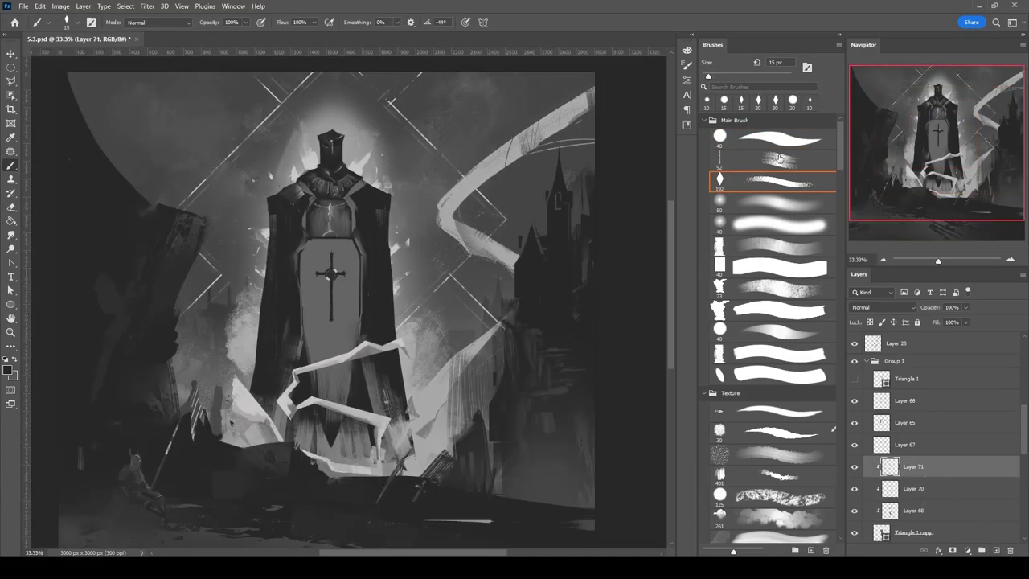
{"action": "key", "text": "ctrl+j"}
{"action": "key", "text": "ctrl+t"}
{"action": "key", "text": "ctrl+plus"}
{"action": "right_click", "coordinate": [287, 298]}
{"action": "left_click", "coordinate": [321, 364]}
{"action": "key", "text": "Return"}
Make further transformed copies of the stripe until vertical stripes span the panel's width.
{"action": "key", "text": "ctrl+j"}
{"action": "key", "text": "ctrl+t"}
{"action": "left_click_drag", "start_coordinate": [286, 320], "coordinate": [328, 347]}
{"action": "key", "text": "Return"}
{"action": "key", "text": "ctrl+j"}
{"action": "key", "text": "ctrl+t"}
{"action": "key", "text": "Return"}
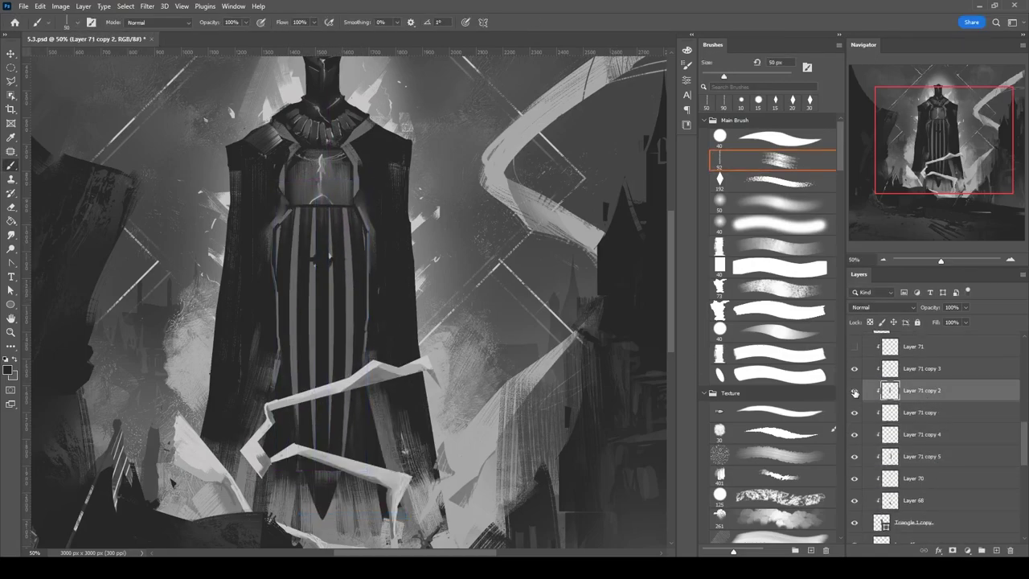
Merge the stripe copies, move them beneath Layer 68, and apply a dark grey Color Overlay.
{"action": "left_click", "coordinate": [923, 368], "text": "shift"}
{"action": "key", "text": "ctrl+e"}
{"action": "left_click_drag", "start_coordinate": [925, 375], "coordinate": [918, 444]}
{"action": "double_click", "coordinate": [973, 390]}
{"action": "left_click", "coordinate": [522, 310]}
{"action": "key", "text": "Return"}
{"action": "key", "text": "Return"}
{"action": "left_click", "coordinate": [772, 160]}
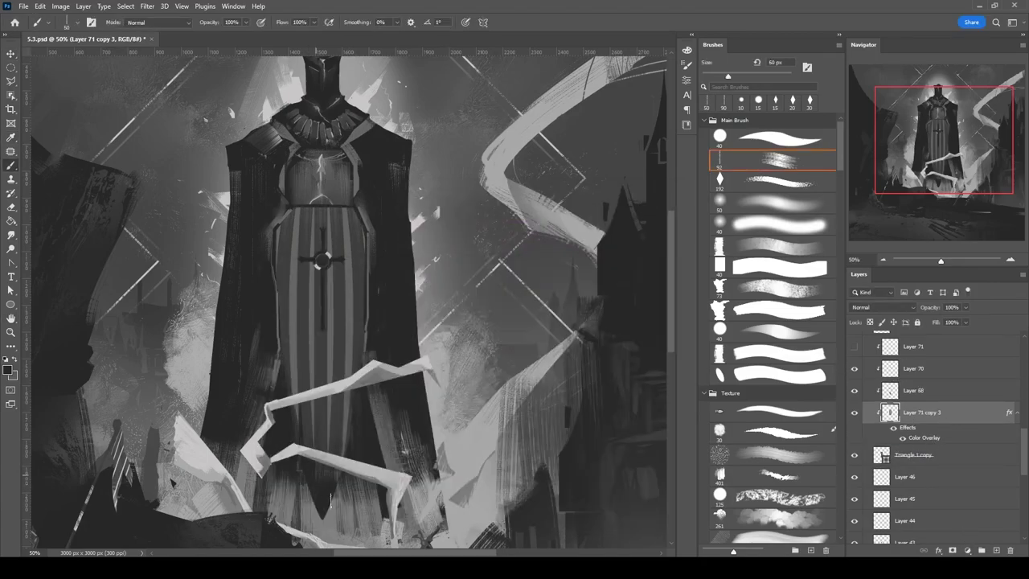
Try to turn a duplicate of the merged stripe layer into horizontal bands.
{"action": "key", "text": "ctrl+minus"}
{"action": "key", "text": "ctrl+plus"}
{"action": "key", "text": "ctrl+j"}
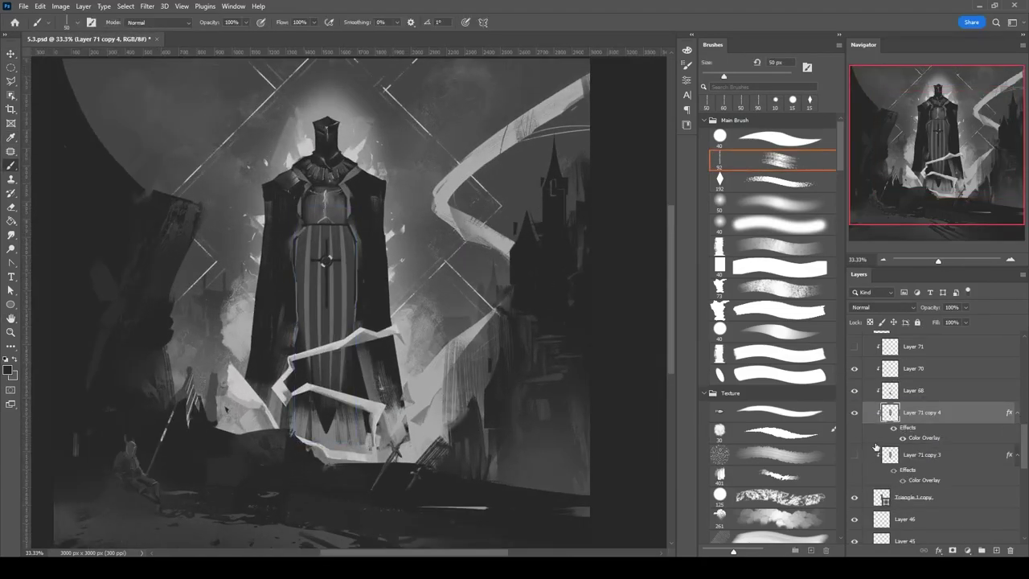
{"action": "key", "text": "ctrl+t"}
{"action": "left_click_drag", "start_coordinate": [326, 298], "coordinate": [325, 233]}
{"action": "key", "text": "Escape"}
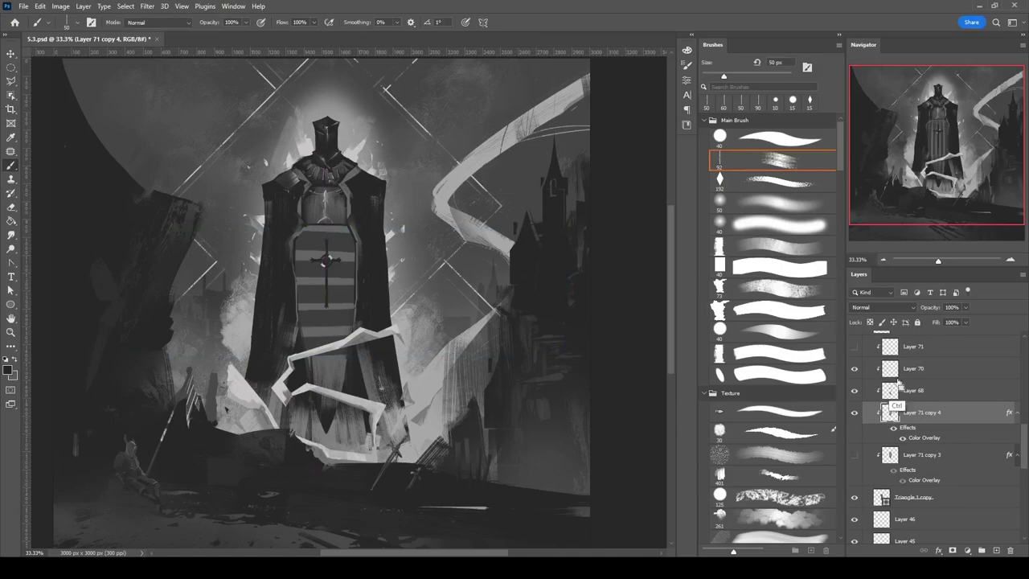
{"action": "key", "text": "Delete"}
Paint curved horizontal bands across the panel on a new clipped layer and add textured tones on another layer beneath them.
{"action": "key", "text": "ctrl+alt+shift+n"}
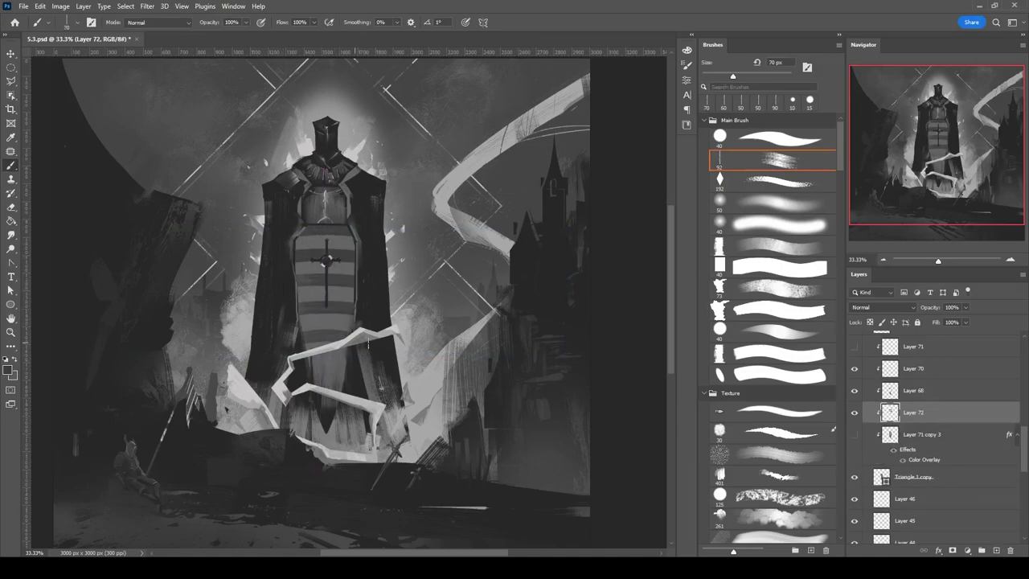
{"action": "key", "text": "ctrl+plus"}
{"action": "key", "text": "ctrl+alt+shift+n"}
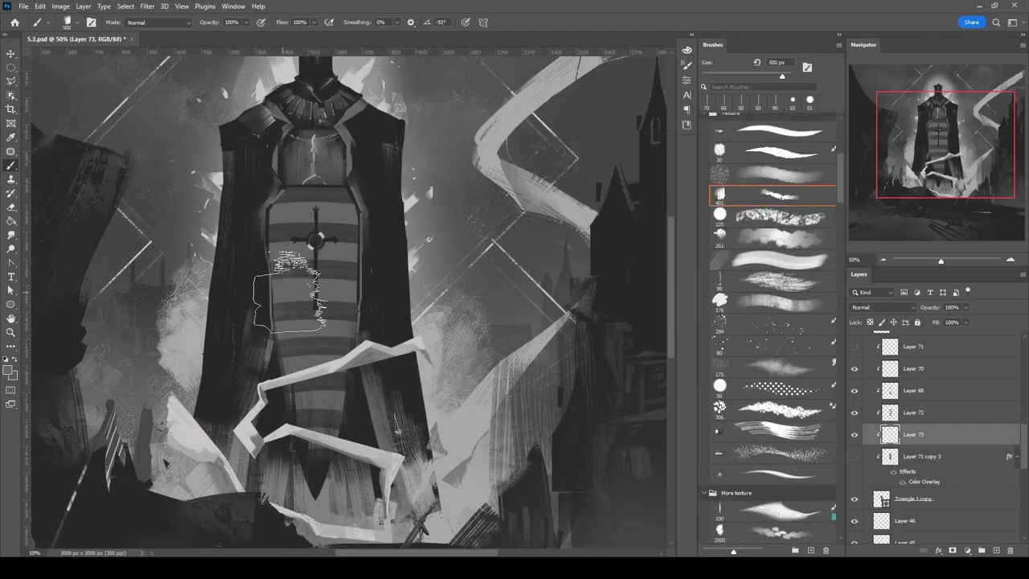
{"action": "key", "text": "alt+]"}
{"action": "key", "text": "]"}
{"action": "left_click_drag", "start_coordinate": [345, 207], "coordinate": [322, 345]}
{"action": "key", "text": "ctrl+d"}
Add a clipped layer between the bands and the texture, and paint dark band edges with a 20 px brush.
{"action": "key", "text": "ctrl+alt+shift+n"}
{"action": "key", "text": "r"}
{"action": "mouse_move", "coordinate": [346, 265]}
{"action": "left_mouse_down"}
{"action": "mouse_move", "coordinate": [310, 205]}
{"action": "mouse_move", "coordinate": [248, 251]}
{"action": "left_mouse_up"}
{"action": "key", "text": "b"}
{"action": "key", "text": "]"}
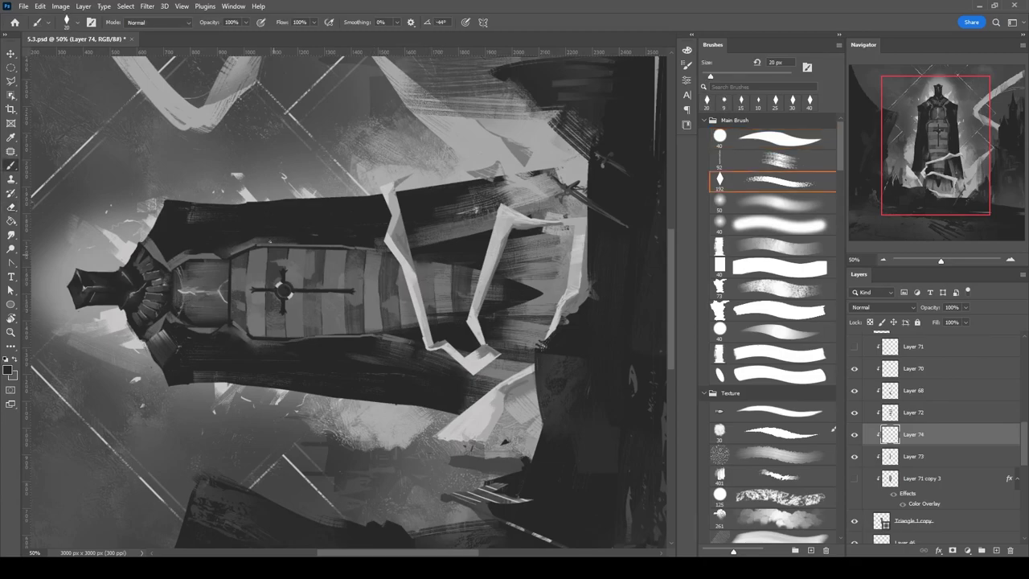
Load the bands of Layer 72 as a selection and paint fine dark details inside it on a new clipped layer.
{"action": "key", "text": "ctrl+shift+alt+n"}
{"action": "left_click", "coordinate": [889, 434], "text": "ctrl"}
{"action": "key", "text": "ctrl+plus"}
{"action": "key", "text": "["}
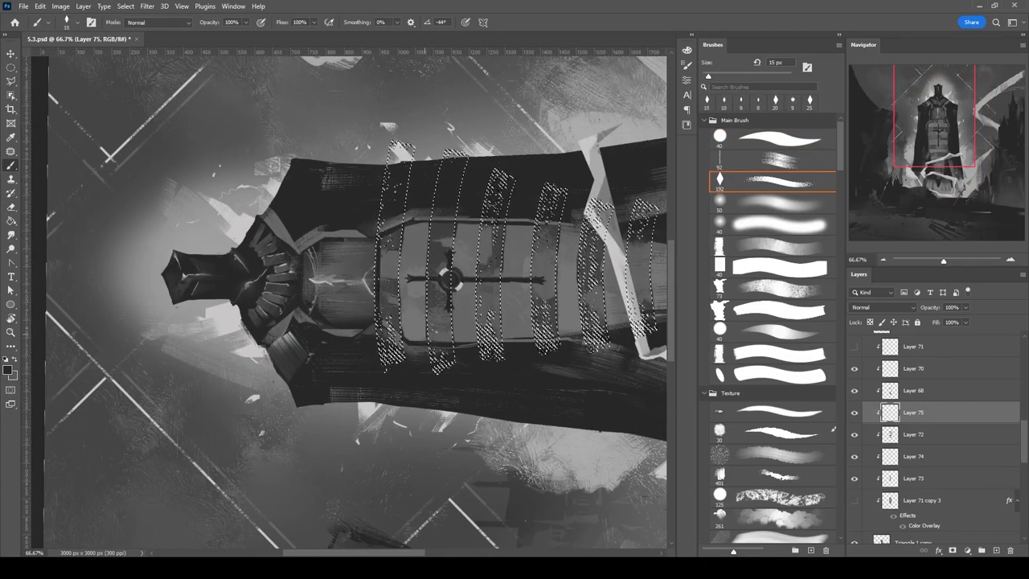
{"action": "key", "text": "e"}
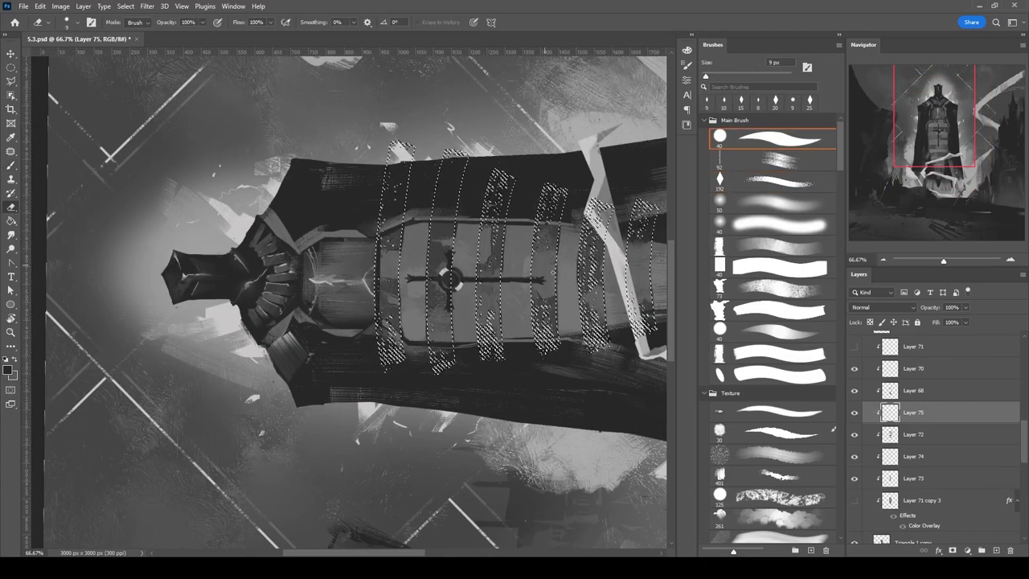
{"action": "key", "text": "r"}
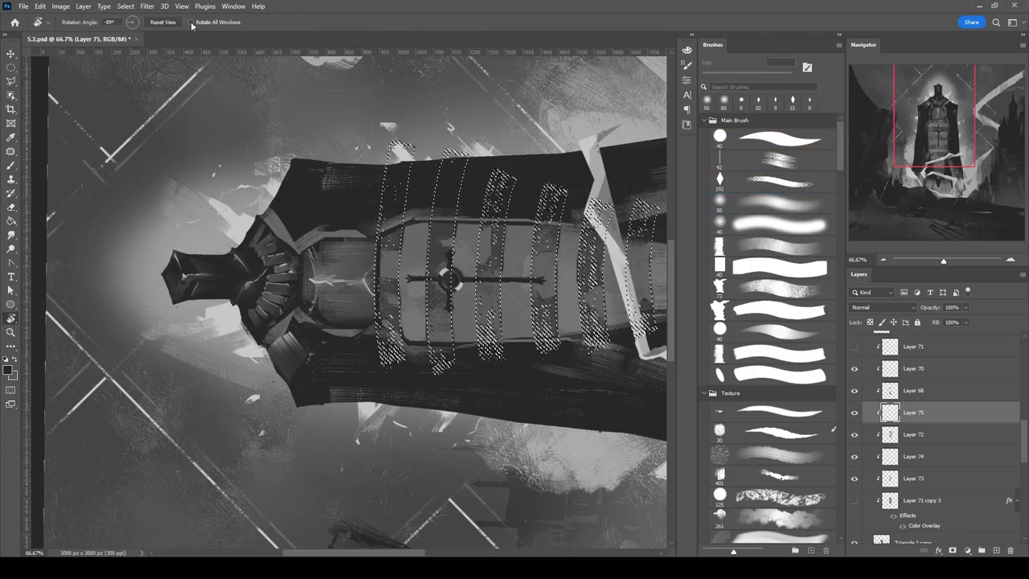
{"action": "key", "text": "Escape"}
Smudge the band details on Layers 74 and 75 with the textured smudge brush at 60 to 90 px.
{"action": "key", "text": "alt+bracketleft"}
{"action": "key", "text": "shift+r"}
{"action": "key", "text": "alt+bracketleft"}
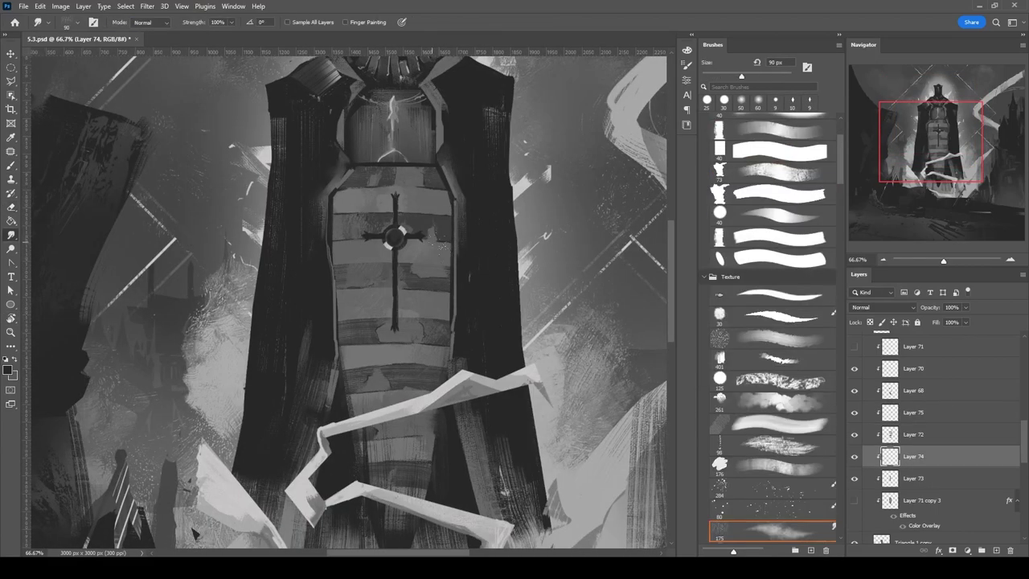
{"action": "left_click", "coordinate": [900, 415]}
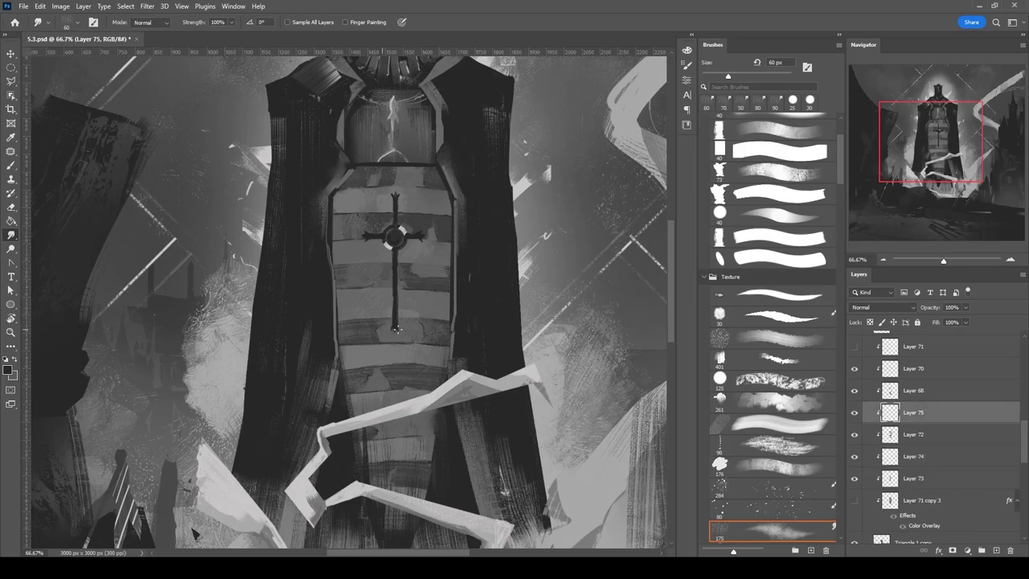
Add a clipped layer above Layer 75, paint dark shading along the panel's sides, and blend it with a 125 px smudge brush.
{"action": "key", "text": "ctrl+minus"}
{"action": "key", "text": "ctrl+minus"}
{"action": "key", "text": "ctrl+shift+alt+n"}
{"action": "key", "text": "b"}
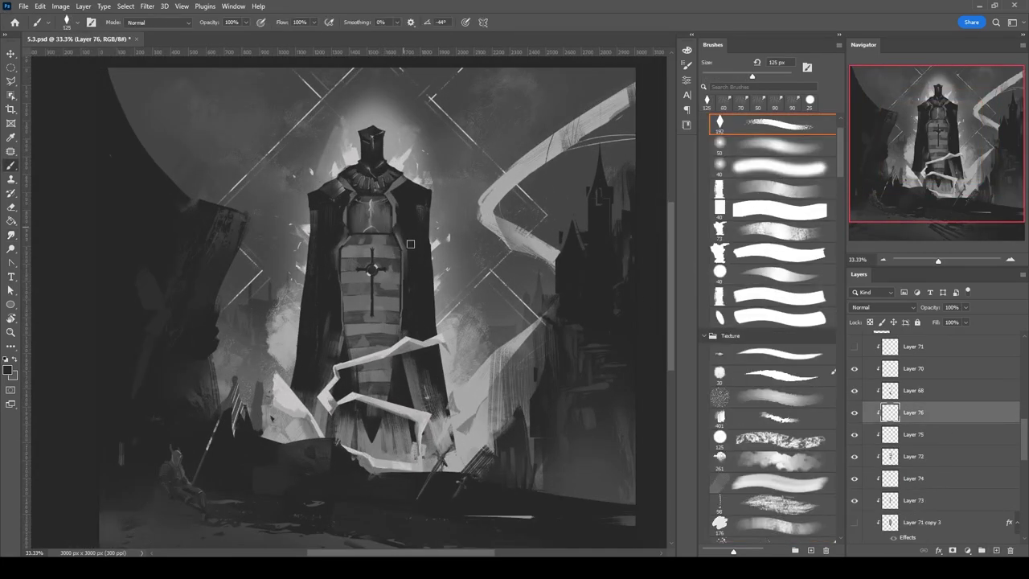
{"action": "key", "text": "r"}
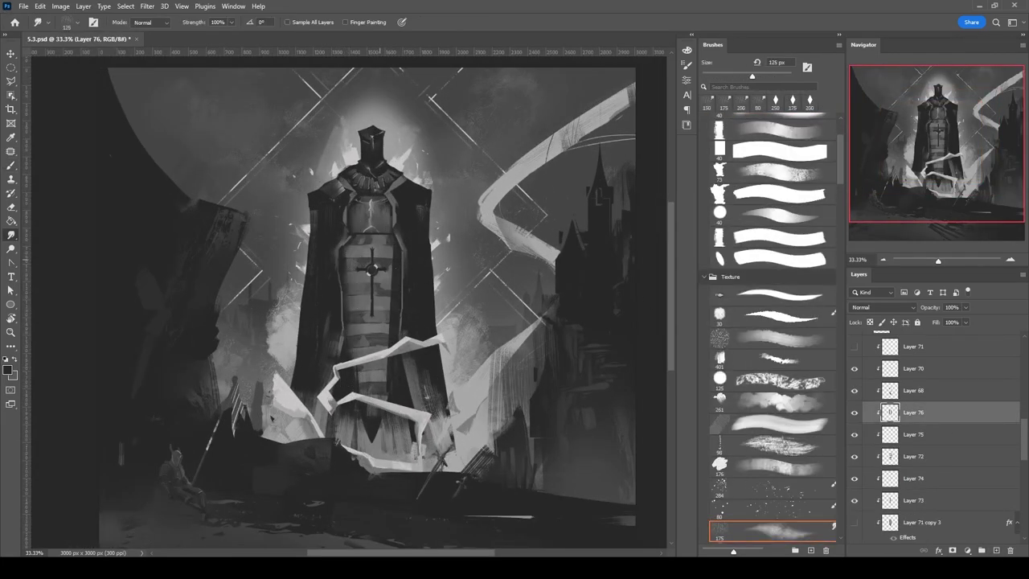
{"action": "key", "text": "b"}
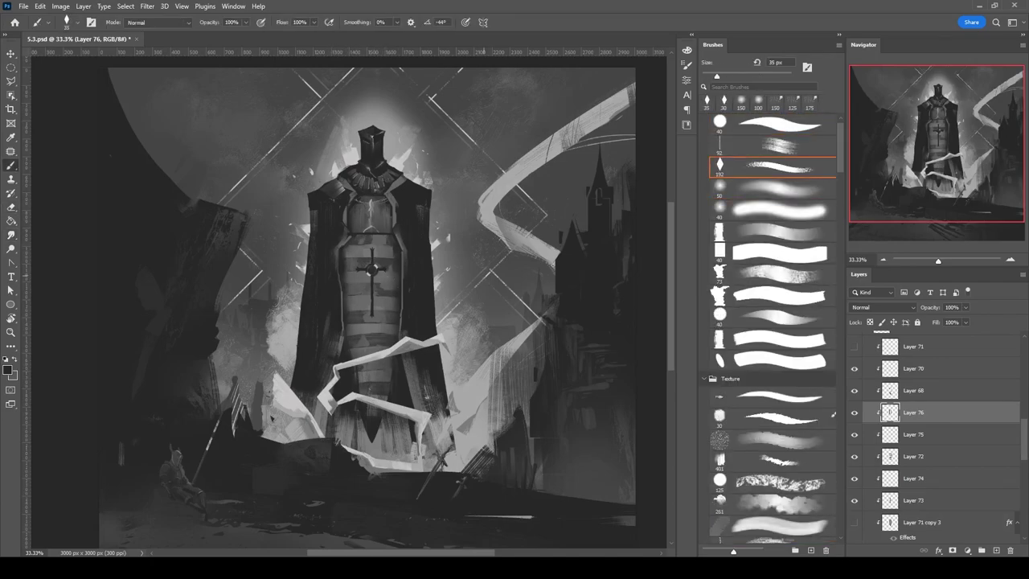
Add a layer above the cross and paint fine light grey highlights on its stem, tips and ring with 9 to 10 px brushes.
{"action": "key", "text": "ctrl+plus"}
{"action": "key", "text": "ctrl+plus"}
{"action": "key", "text": "ctrl+shift+alt+n"}
{"action": "key", "text": "comma"}
{"action": "key", "text": "comma"}
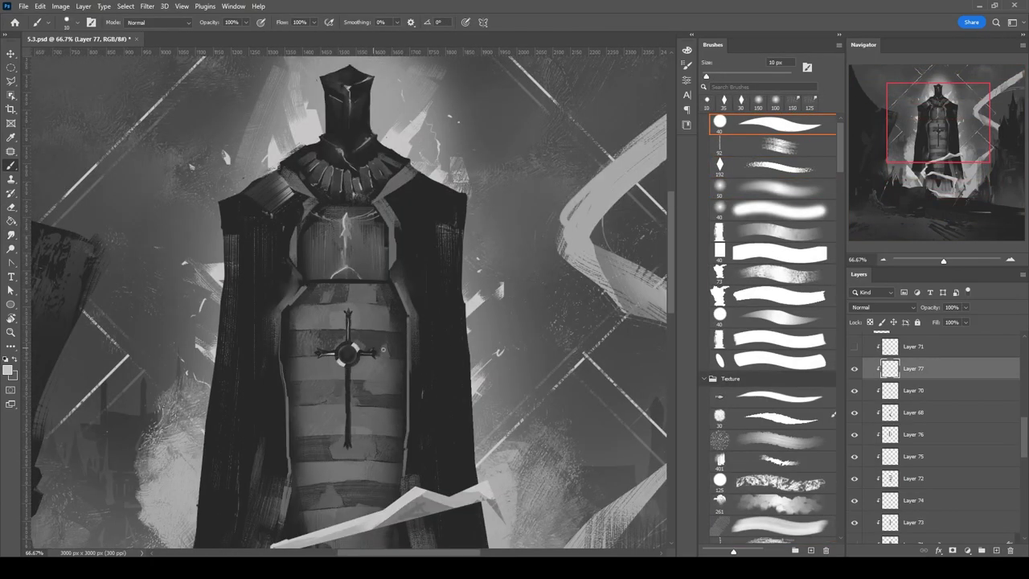
{"action": "key", "text": "r"}
{"action": "key", "text": "b"}
{"action": "key", "text": "e"}
{"action": "key", "text": "b"}
{"action": "key", "text": "bracketleft"}
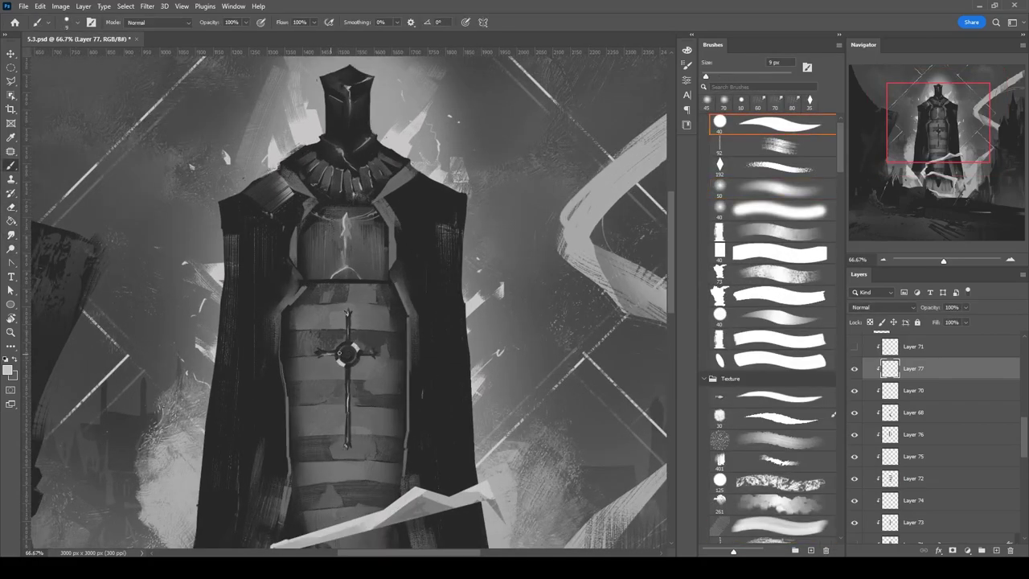
Add a layer beneath the cross, paint a dark shadow, smudge it at 70 px, and set its opacity to 60%.
{"action": "key", "text": "ctrl+shift+alt+n"}
{"action": "key", "text": "period"}
{"action": "key", "text": "period"}
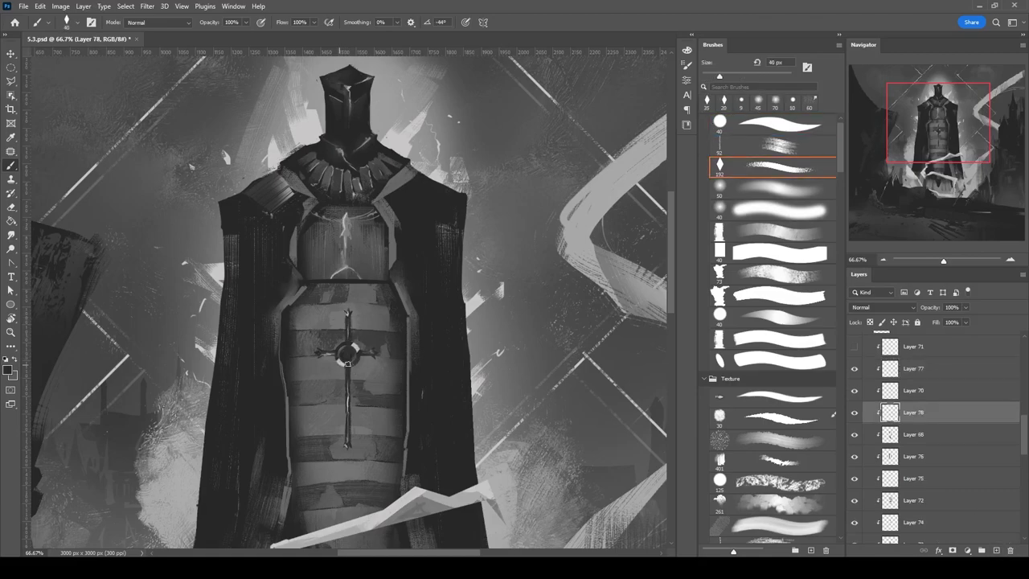
{"action": "left_click", "coordinate": [11, 233]}
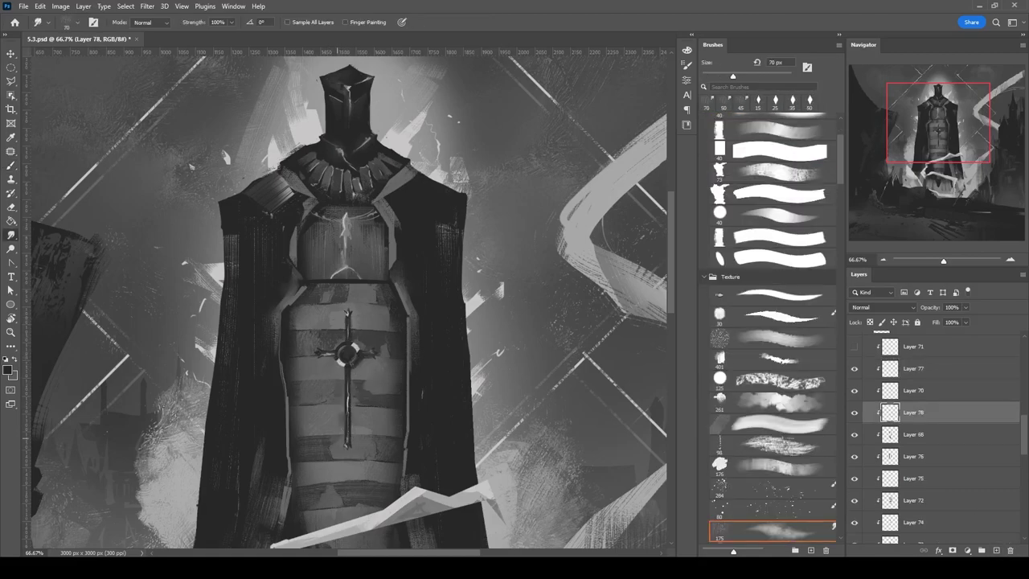
{"action": "key", "text": "ctrl+minus"}
{"action": "key", "text": "ctrl+minus"}
{"action": "key", "text": "ctrl+minus"}
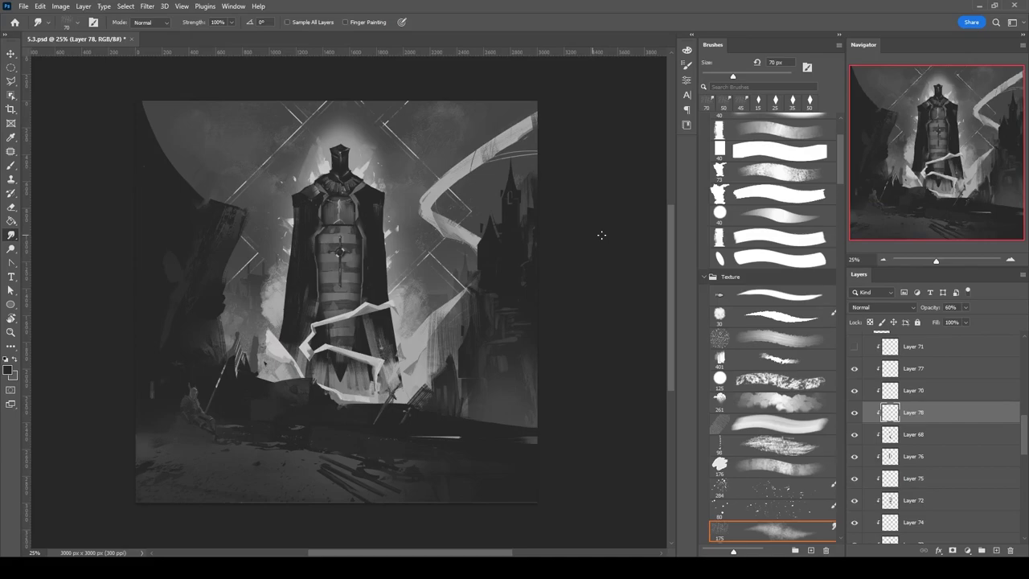
Paint and smudge light reflections on the round jewel at the cross's centre on Layer 77, using a 15 px brush.
{"action": "scroll", "coordinate": [341, 260], "scroll_direction": "up", "scroll_amount": 4}
{"action": "left_click", "coordinate": [328, 237], "text": "ctrl"}
{"action": "key", "text": "b"}
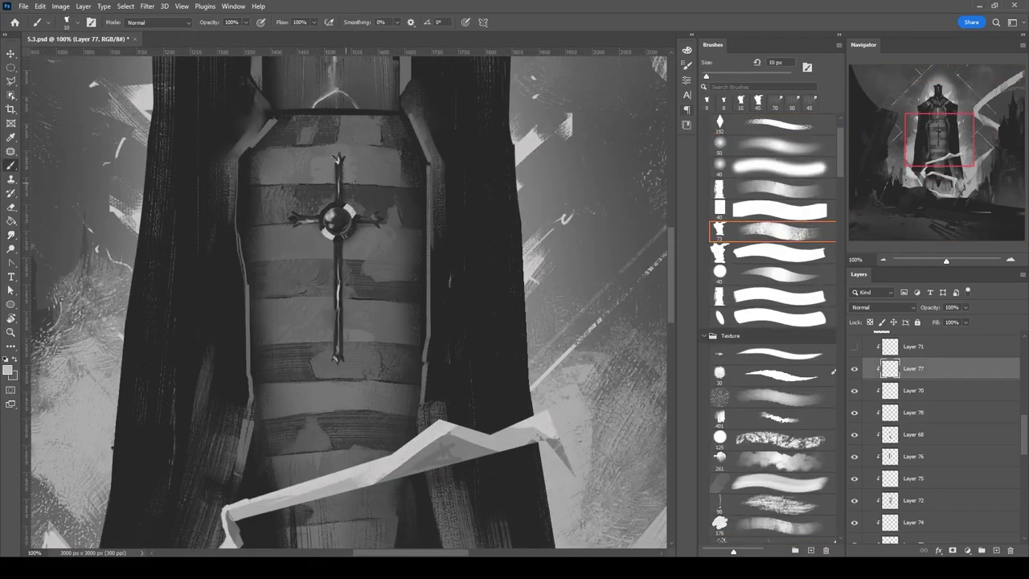
{"action": "key", "text": "r"}
{"action": "left_click_drag", "start_coordinate": [839, 151], "coordinate": [841, 187]}
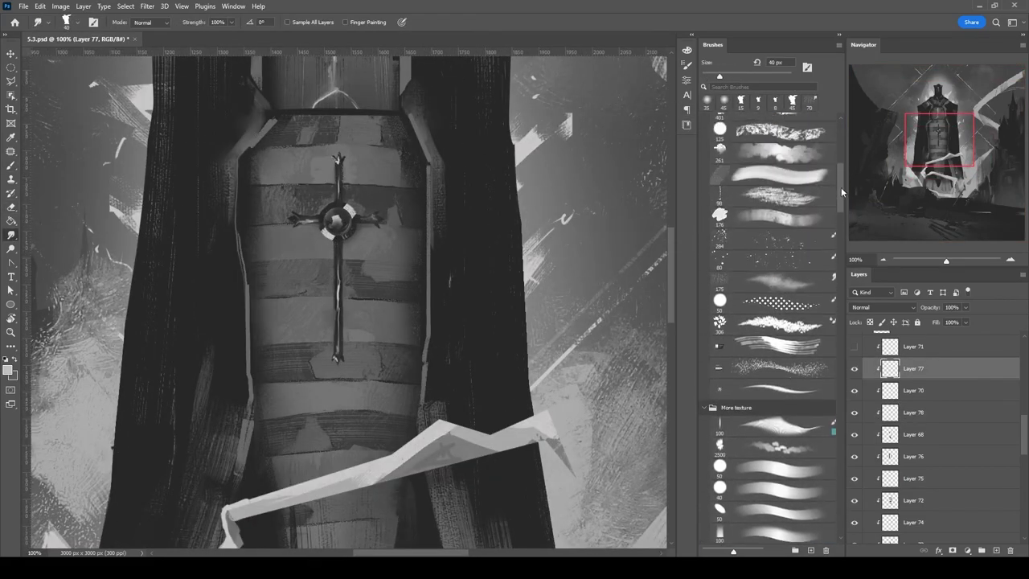
{"action": "key", "text": "b"}
{"action": "left_click_drag", "start_coordinate": [508, 176], "coordinate": [508, 259]}
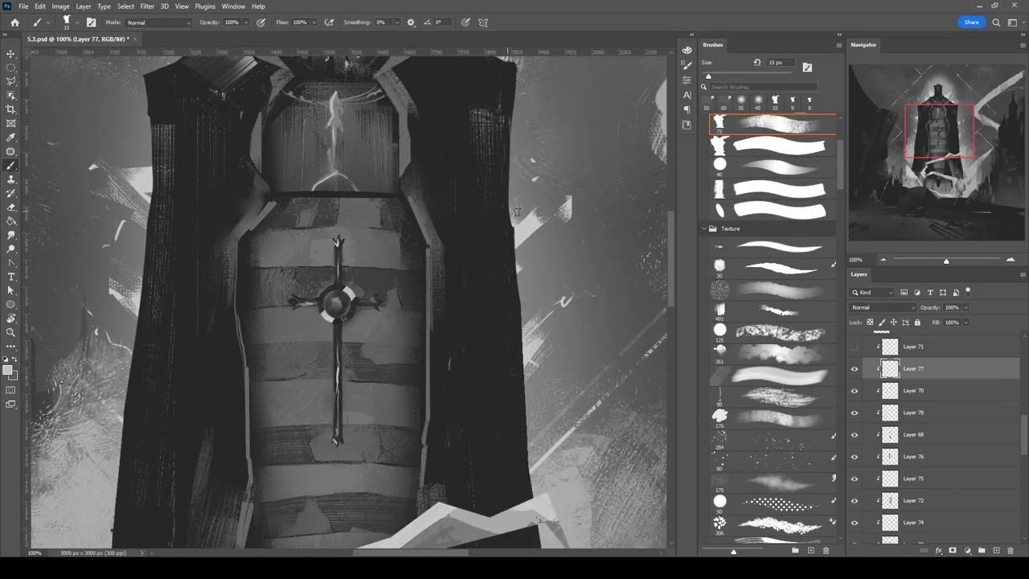
Merge the cross layers, enlarge the cross down the panel, and refine its details with an 8 px brush.
{"action": "scroll", "coordinate": [517, 213], "scroll_direction": "down", "scroll_amount": 3}
{"action": "key", "text": "ctrl+e"}
{"action": "scroll", "coordinate": [482, 288], "scroll_direction": "down", "scroll_amount": 2}
{"action": "scroll", "coordinate": [341, 369], "scroll_direction": "up", "scroll_amount": 6}
{"action": "key", "text": "bracketleft"}
{"action": "key", "text": "bracketleft"}
{"action": "key", "text": "bracketleft"}
{"action": "key", "text": "bracketleft"}
{"action": "scroll", "coordinate": [421, 282], "scroll_direction": "down", "scroll_amount": 4}
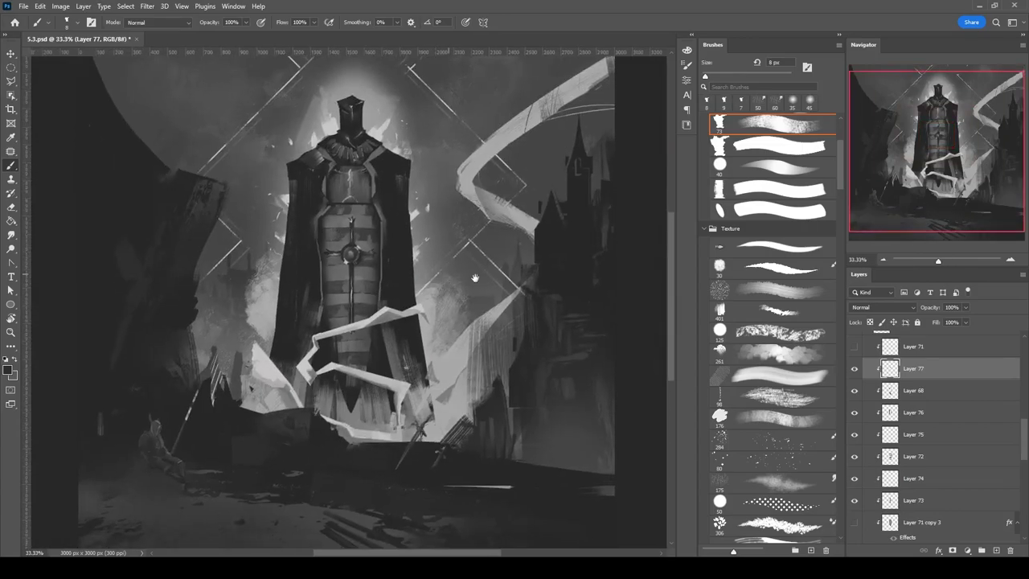
Add new layers above Layer 77, draw a light V-shaped tip at the robe's hem and refine it with a soft 35 px eraser.
{"action": "key", "text": "comma"}
{"action": "key", "text": "ctrl+shift+alt+n"}
{"action": "key", "text": "ctrl+equal"}
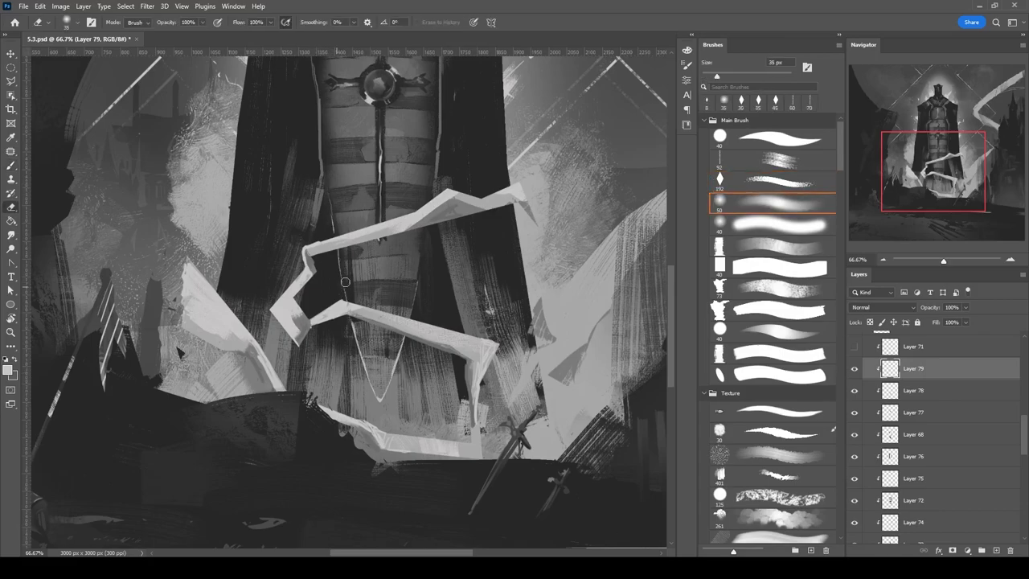
{"action": "left_click_drag", "start_coordinate": [378, 104], "coordinate": [336, 241]}
{"action": "key", "text": "bracketright"}
{"action": "key", "text": "bracketright"}
{"action": "left_click_drag", "start_coordinate": [369, 117], "coordinate": [378, 241]}
{"action": "key", "text": "shift"}
Warp the light trim line at the top of the banded front panel into a gentle arch on Layer 79.
{"action": "key", "text": "ctrl+t"}
{"action": "key", "text": "ctrl+equal"}
{"action": "key", "text": "ctrl+equal"}
{"action": "left_click_drag", "start_coordinate": [144, 129], "coordinate": [147, 170]}
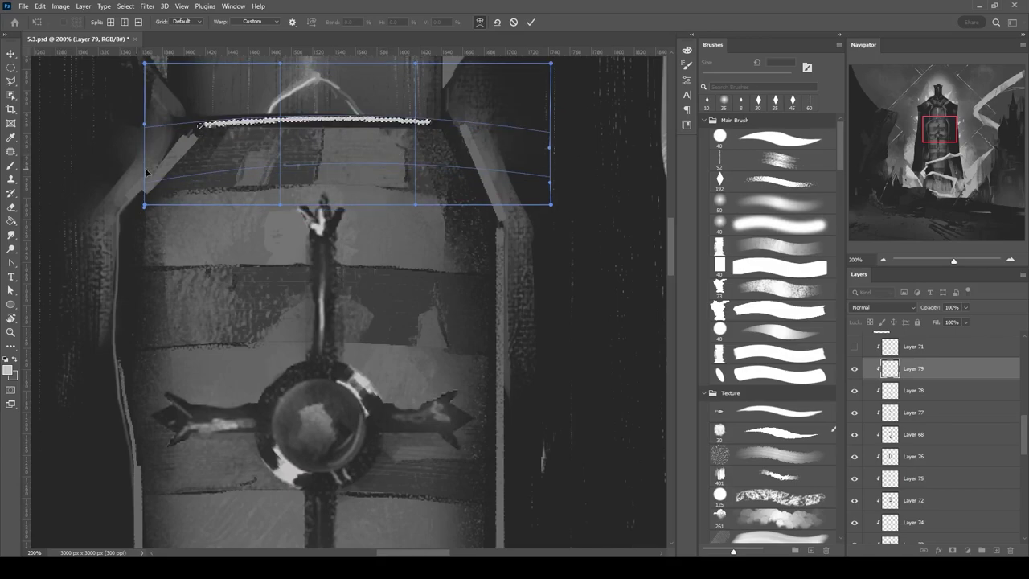
{"action": "key", "text": "Return"}
{"action": "key", "text": "e"}
{"action": "key", "text": "ctrl+minus"}
{"action": "key", "text": "ctrl+minus"}
{"action": "key", "text": "ctrl+minus"}
{"action": "scroll", "coordinate": [536, 181], "scroll_direction": "down", "scroll_amount": 3}
{"action": "scroll", "coordinate": [536, 181], "scroll_direction": "up", "scroll_amount": 2}
{"action": "key", "text": "ctrl+minus"}
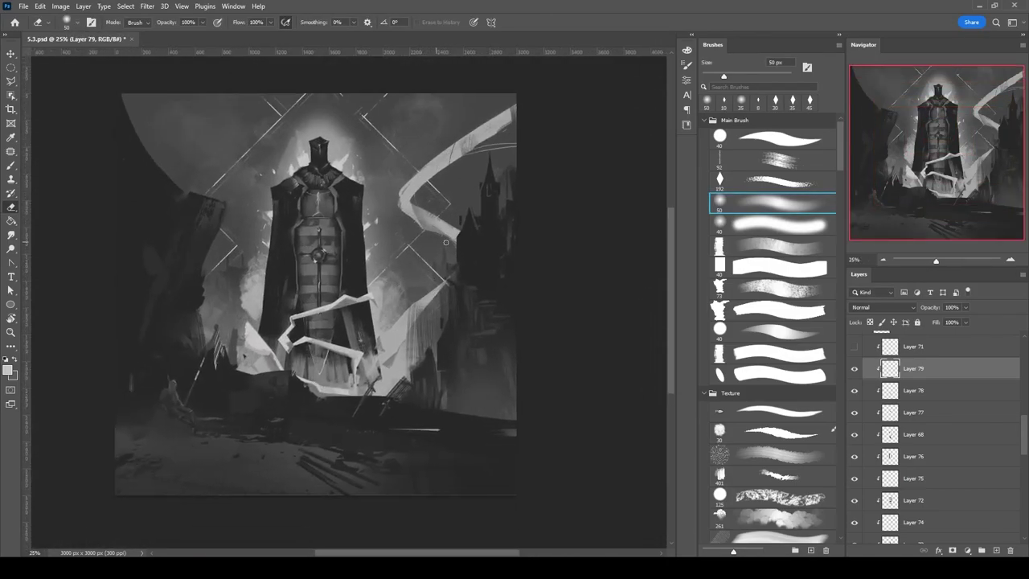
Transform Layer 65 and Layer 66 together and merge them into one layer.
{"action": "key", "text": "ctrl+plus"}
{"action": "left_click", "coordinate": [912, 434], "text": "shift"}
{"action": "scroll", "coordinate": [862, 404], "scroll_direction": "up", "scroll_amount": 2}
{"action": "left_click", "coordinate": [904, 380]}
{"action": "left_click", "coordinate": [905, 402], "text": "ctrl"}
{"action": "key", "text": "ctrl+t"}
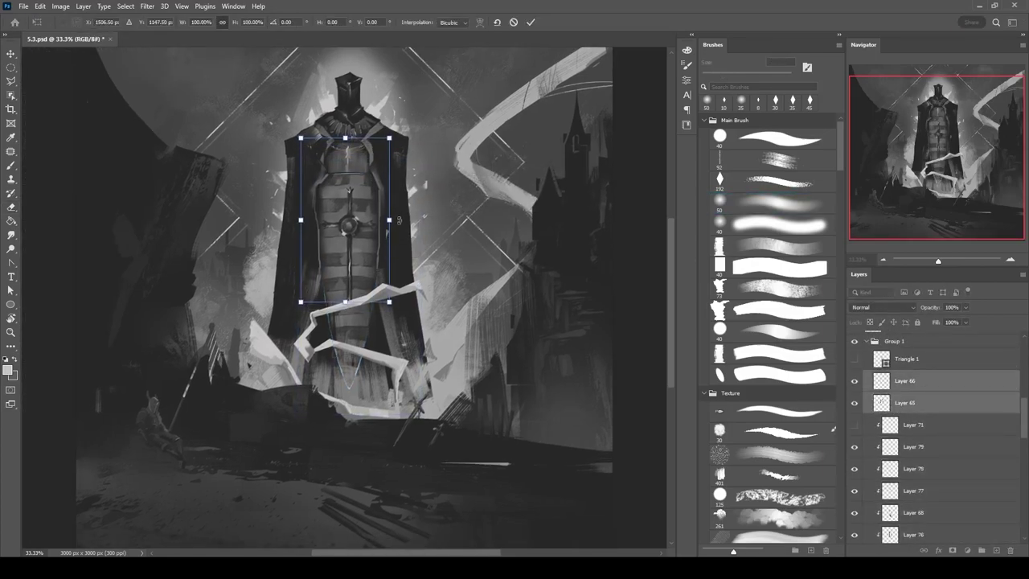
{"action": "key", "text": "Return"}
{"action": "key", "text": "ctrl+plus"}
{"action": "key", "text": "e"}
{"action": "left_click", "coordinate": [913, 402], "text": "shift"}
{"action": "scroll", "coordinate": [456, 279], "scroll_direction": "up", "scroll_amount": 3}
{"action": "key", "text": "b"}
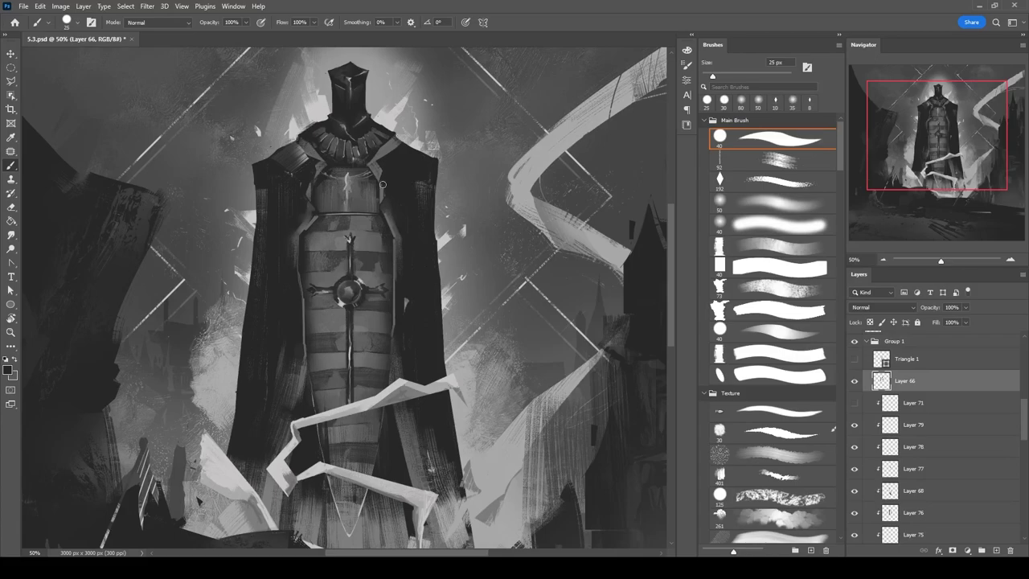
Add a layer beneath Triangle 1 copy and nest the front panel layers in a new group inside Group 1.
{"action": "scroll", "coordinate": [381, 182], "scroll_direction": "down", "scroll_amount": 2}
{"action": "key", "text": "ctrl+minus"}
{"action": "key", "text": "ctrl+minus"}
{"action": "key", "text": "ctrl+plus"}
{"action": "left_click", "coordinate": [536, 302], "text": "ctrl"}
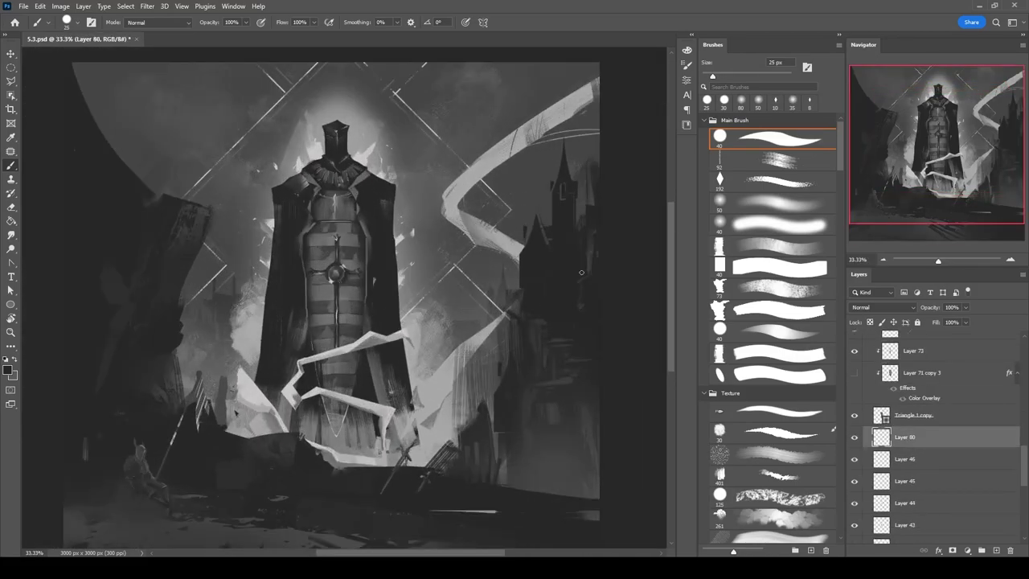
{"action": "scroll", "coordinate": [932, 434], "scroll_direction": "down", "scroll_amount": 5}
{"action": "left_click", "coordinate": [912, 451]}
Add a layer above Layer 79, paint and smudge a light sheen down the panel, and set it to Color Dodge at 70%.
{"action": "key", "text": "ctrl+shift+alt+n"}
{"action": "key", "text": "bracketleft"}
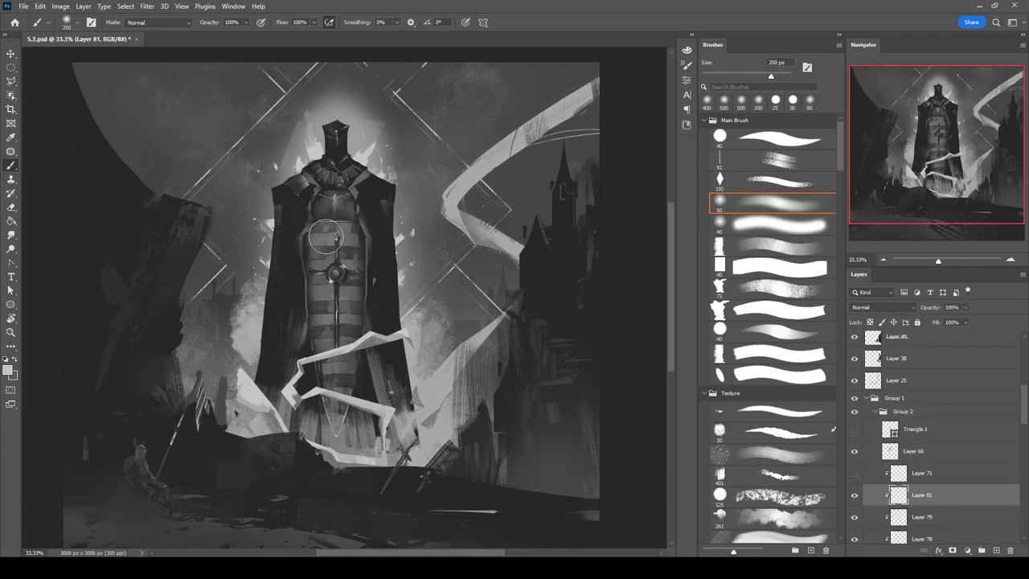
{"action": "left_click_drag", "start_coordinate": [344, 233], "coordinate": [345, 361]}
{"action": "left_click", "coordinate": [772, 160]}
{"action": "key", "text": "r"}
{"action": "key", "text": "b"}
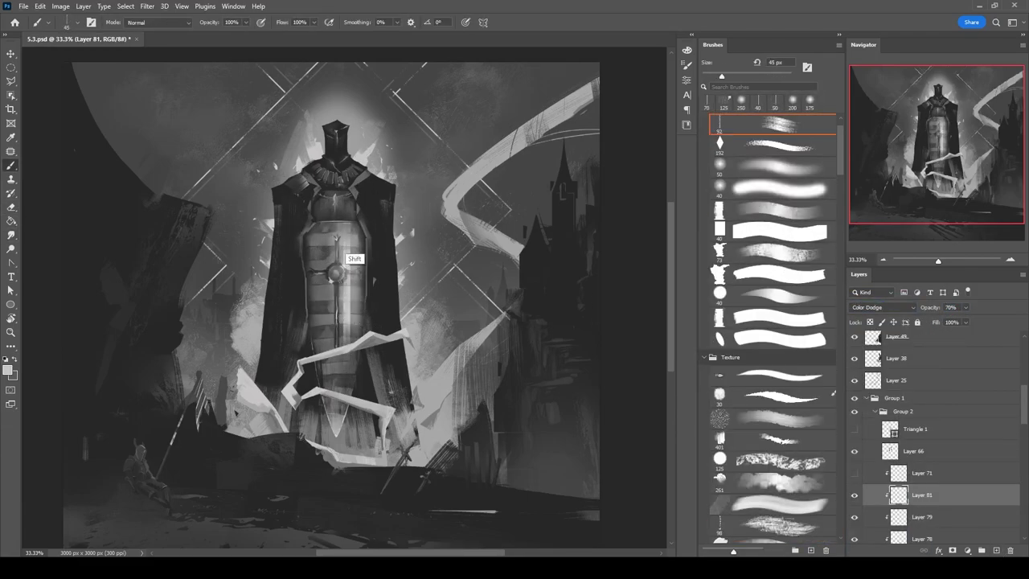
{"action": "key", "text": "r"}
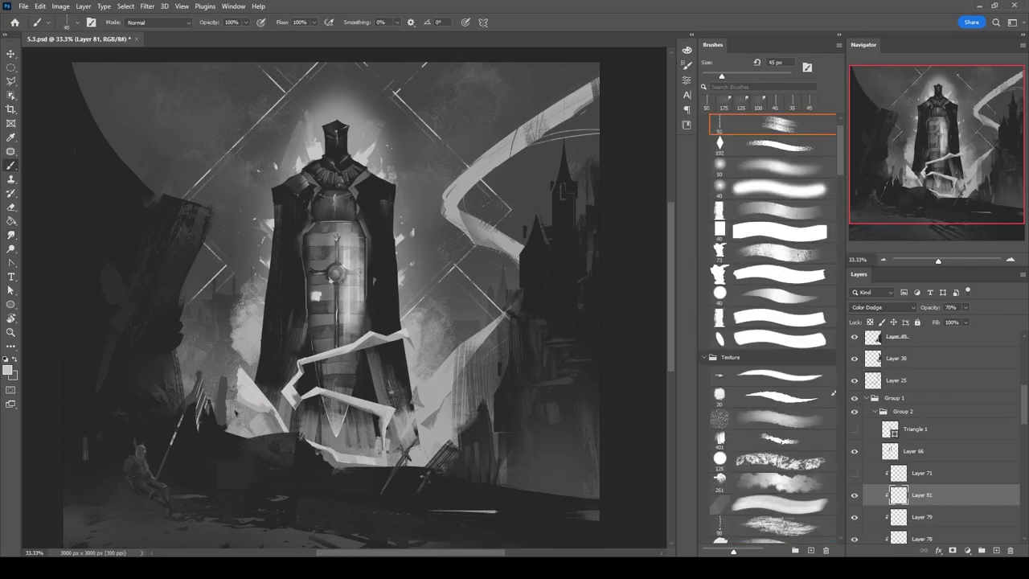
Soften the highlights on the front panel and its hem using a large soft eraser of 500 to 700 px.
{"action": "key", "text": "e"}
{"action": "key", "text": "ctrl+minus"}
{"action": "scroll", "coordinate": [915, 416], "scroll_direction": "down", "scroll_amount": 2}
{"action": "left_click", "coordinate": [915, 415]}
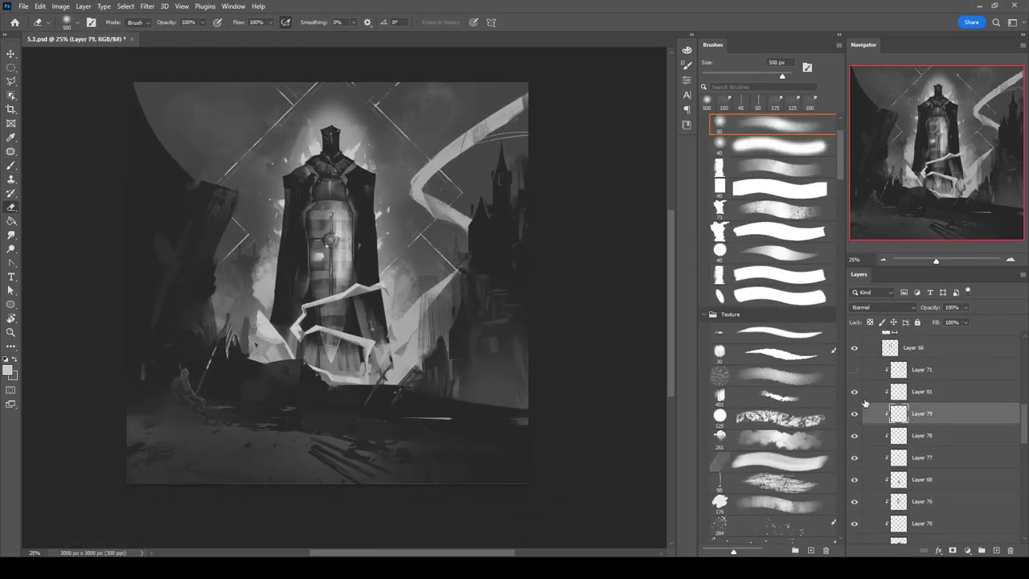
{"action": "key", "text": "bracketright"}
{"action": "key", "text": "bracketright"}
{"action": "left_click_drag", "start_coordinate": [321, 367], "coordinate": [319, 400]}
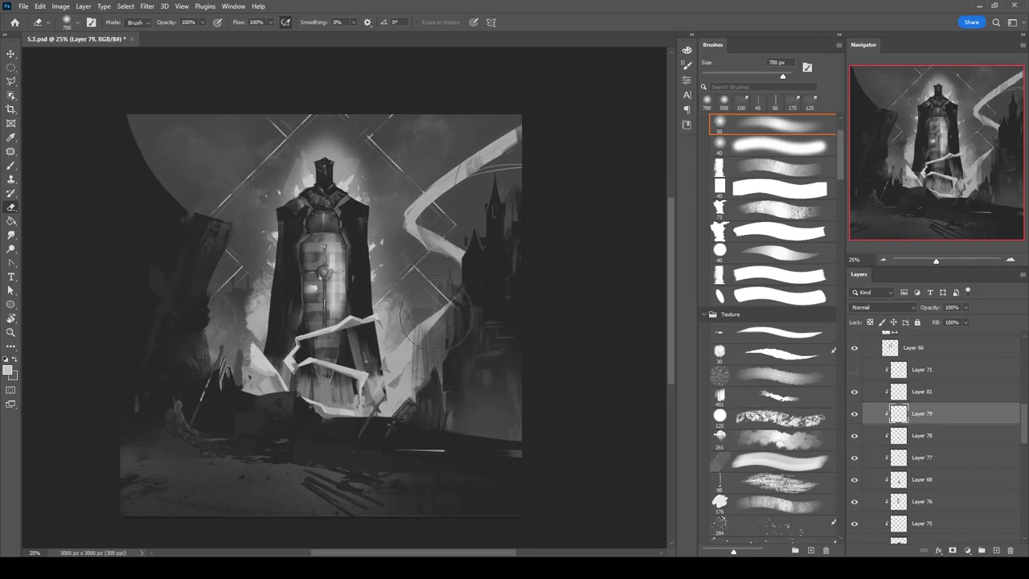
Paint a light curved stroke beside the figure's shoulder on Layer 25 with a 25 px bristle brush.
{"action": "left_click", "coordinate": [435, 314], "text": "ctrl"}
{"action": "left_click_drag", "start_coordinate": [294, 179], "coordinate": [235, 202]}
{"action": "key", "text": "b"}
{"action": "key", "text": "ctrl+plus"}
{"action": "key", "text": "ctrl+plus"}
{"action": "left_click_drag", "start_coordinate": [385, 239], "coordinate": [414, 258]}
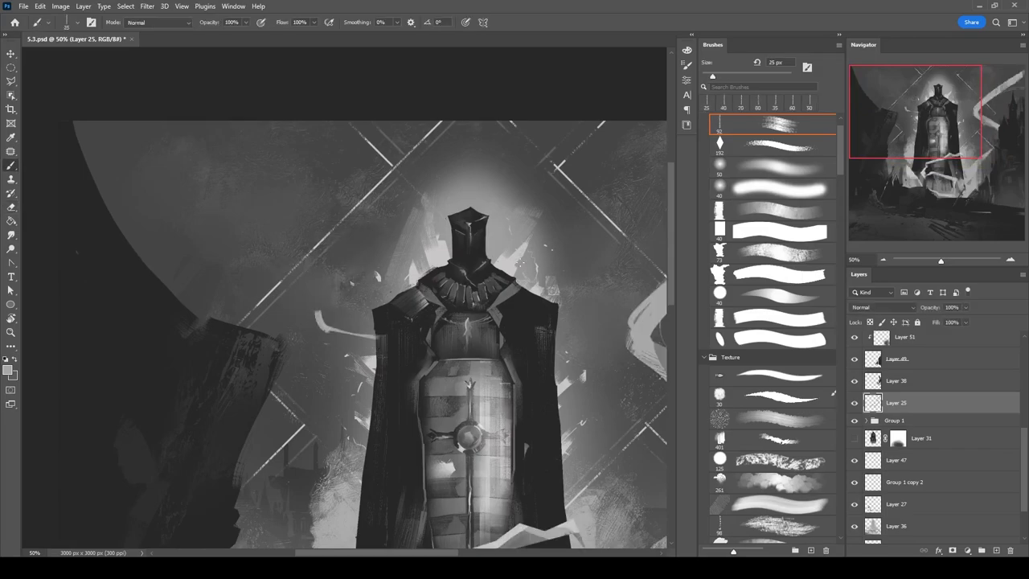
Add a layer above Layer 47, paint light strokes behind the figure and trim them with a 90 px eraser.
{"action": "left_click_drag", "start_coordinate": [565, 378], "coordinate": [554, 410]}
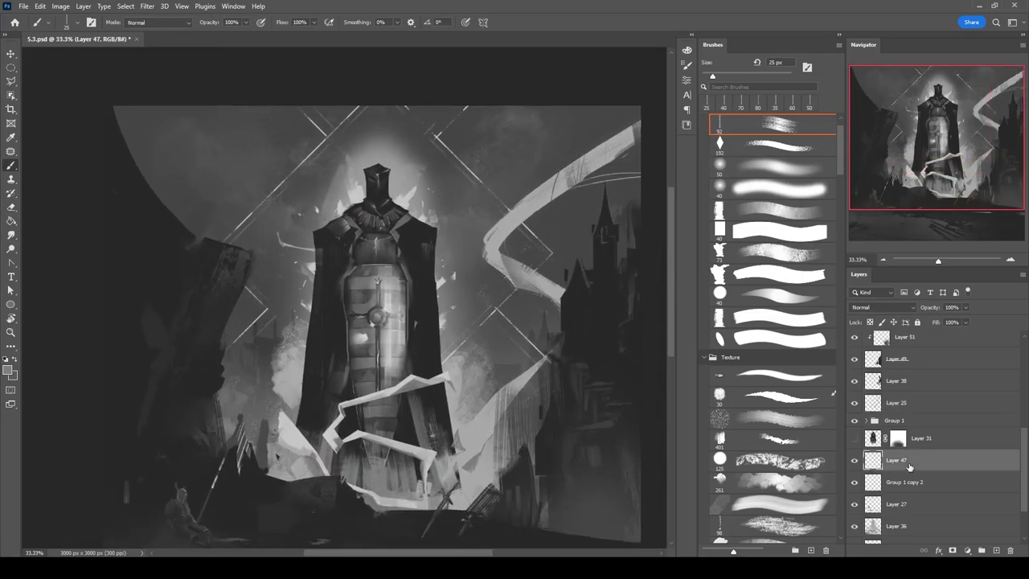
{"action": "key", "text": "e"}
{"action": "key", "text": "bracketright"}
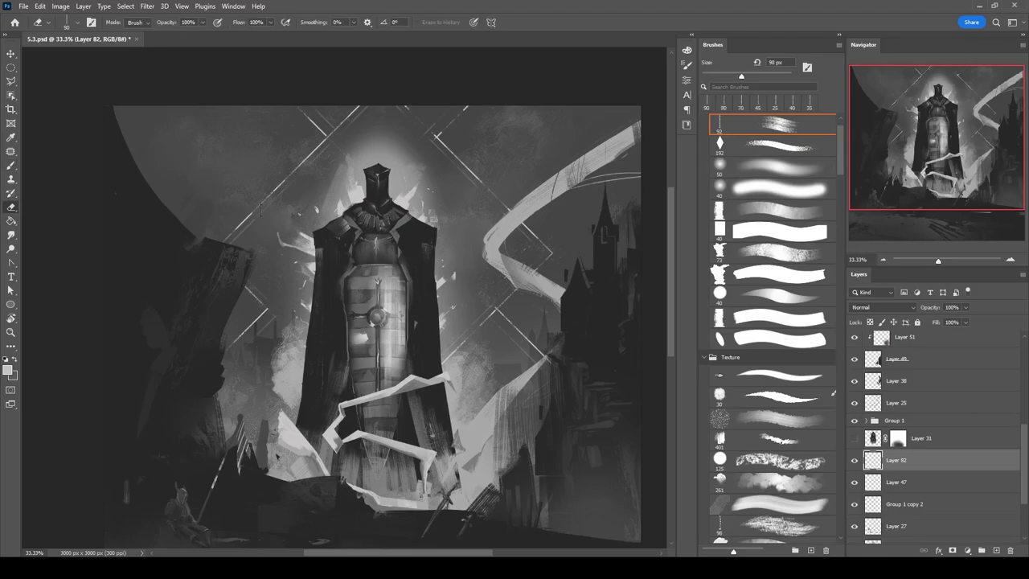
{"action": "left_click_drag", "start_coordinate": [440, 246], "coordinate": [441, 363]}
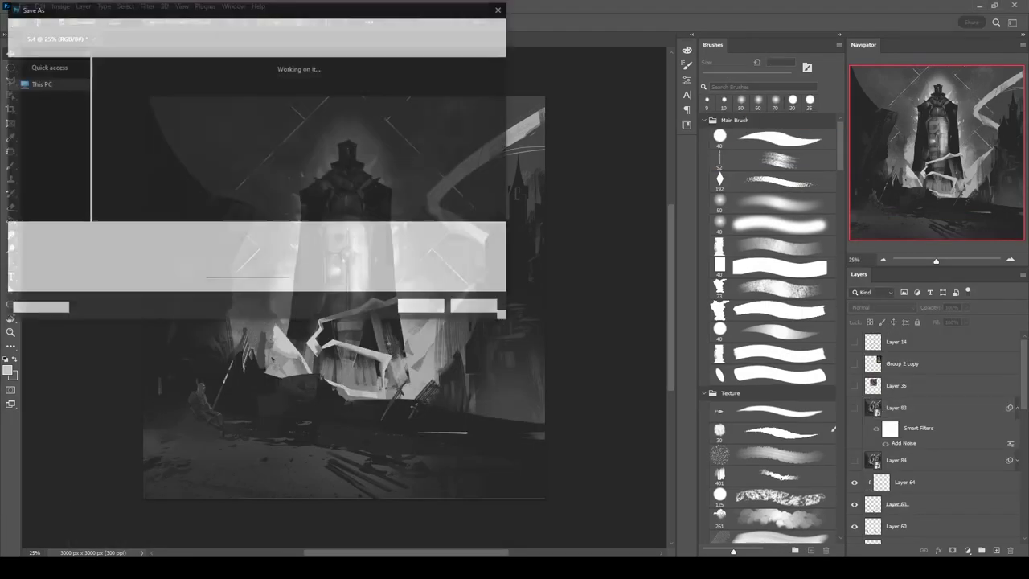
Save the document as 5.4.
{"action": "type", "text": "5.4"}
{"action": "key", "text": "Return"}
Add a layer above Color Fill 1, choose a 500 px textured brush and edit the fill's solid colour.
{"action": "scroll", "coordinate": [970, 514], "scroll_direction": "down", "scroll_amount": 5}
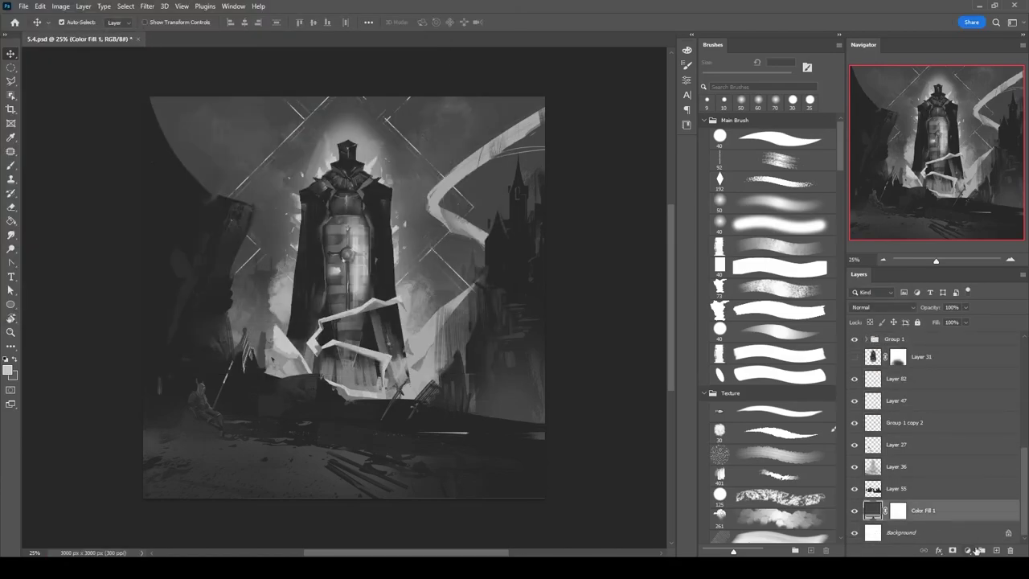
{"action": "key", "text": "b"}
{"action": "scroll", "coordinate": [836, 241], "scroll_direction": "down", "scroll_amount": 5}
{"action": "left_click", "coordinate": [772, 282]}
{"action": "key", "text": "F6"}
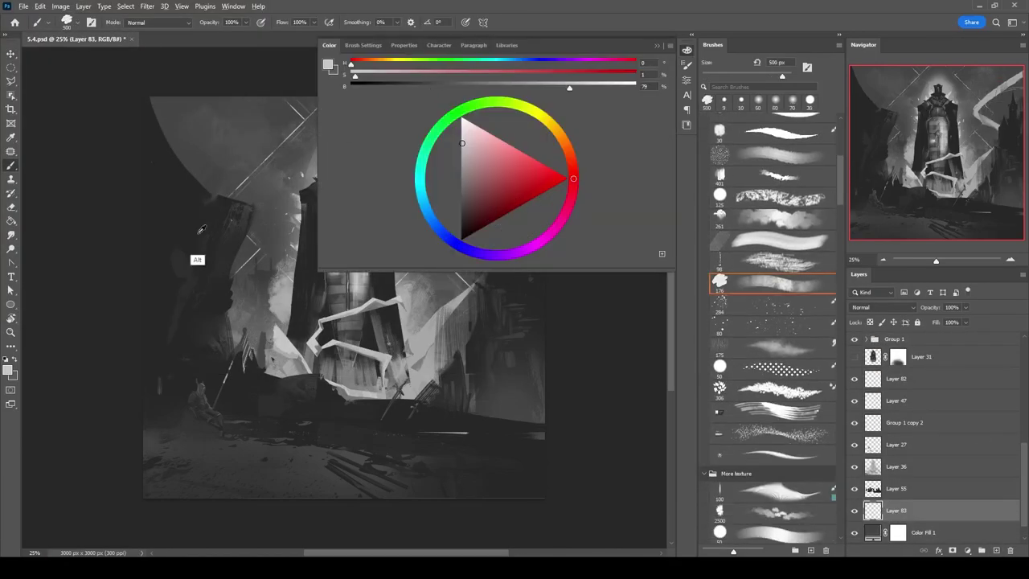
{"action": "key", "text": "F6"}
{"action": "double_click", "coordinate": [872, 533]}
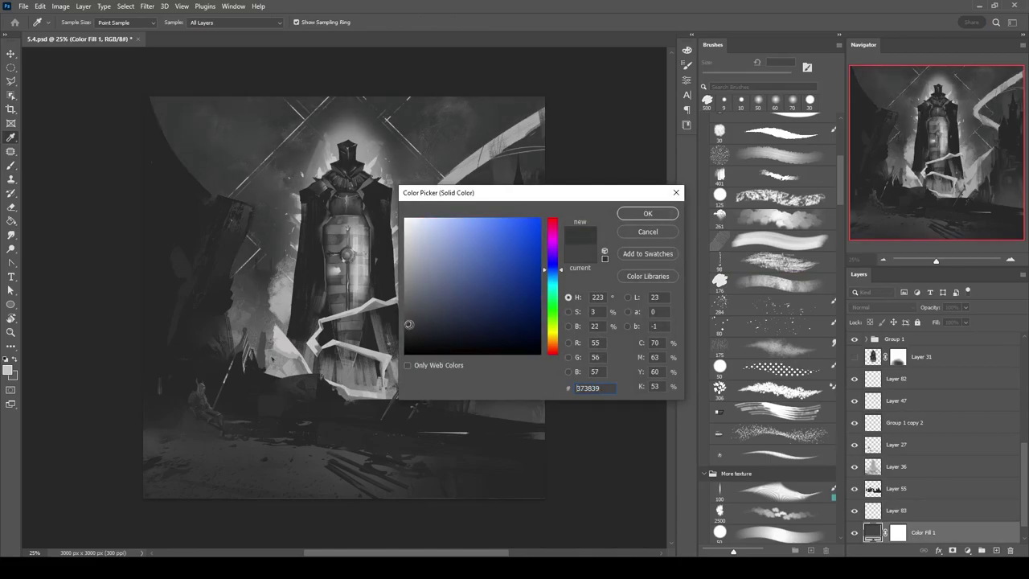
{"action": "key", "text": "Return"}
Add a layer clipped to Layer 36 and paint a saturated red glow around the figure with a 700 px textured brush.
{"action": "key", "text": "ctrl+shift+alt+n"}
{"action": "right_click", "coordinate": [497, 294], "text": "alt+shift"}
{"action": "key", "text": "]"}
{"action": "key", "text": "]"}
{"action": "mouse_move", "coordinate": [241, 362]}
{"action": "left_mouse_down"}
{"action": "mouse_move", "coordinate": [265, 289]}
{"action": "mouse_move", "coordinate": [450, 273]}
{"action": "mouse_move", "coordinate": [338, 104]}
{"action": "left_mouse_up"}
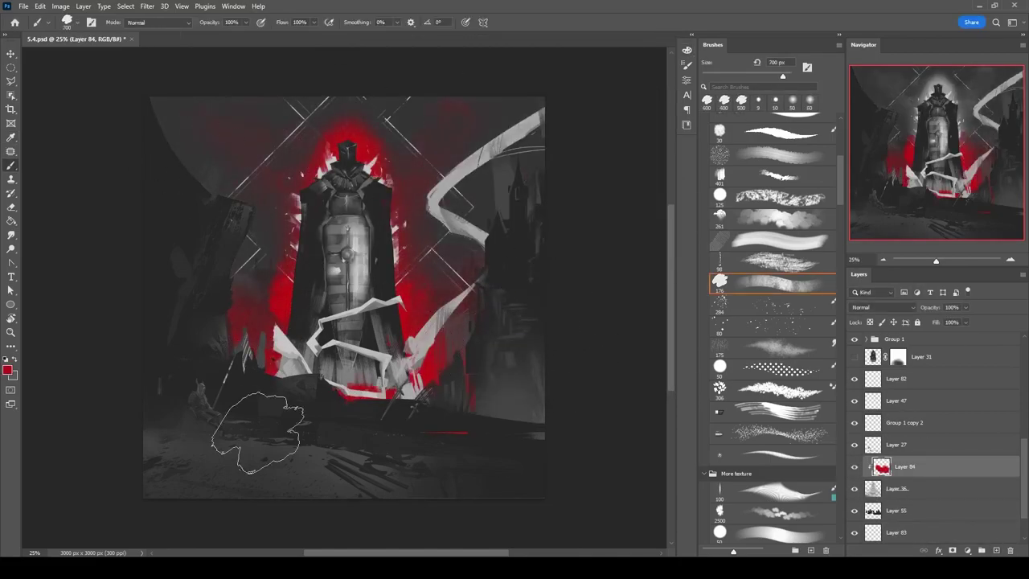
Undo the last red stroke and repaint the glow around the figure with a much larger soft brush.
{"action": "scroll", "coordinate": [337, 105], "scroll_direction": "up", "scroll_amount": 2}
{"action": "key", "text": "ctrl+z"}
{"action": "left_click", "coordinate": [764, 499]}
{"action": "key", "text": "]"}
{"action": "key", "text": "]"}
{"action": "key", "text": "]"}
{"action": "key", "text": "]"}
{"action": "key", "text": "]"}
{"action": "key", "text": "]"}
{"action": "key", "text": "]"}
{"action": "key", "text": "]"}
{"action": "key", "text": "]"}
{"action": "key", "text": "]"}
{"action": "key", "text": "]"}
{"action": "key", "text": "]"}
{"action": "mouse_move", "coordinate": [284, 312]}
{"action": "left_mouse_down"}
{"action": "mouse_move", "coordinate": [342, 213]}
{"action": "mouse_move", "coordinate": [461, 351]}
{"action": "left_mouse_up"}
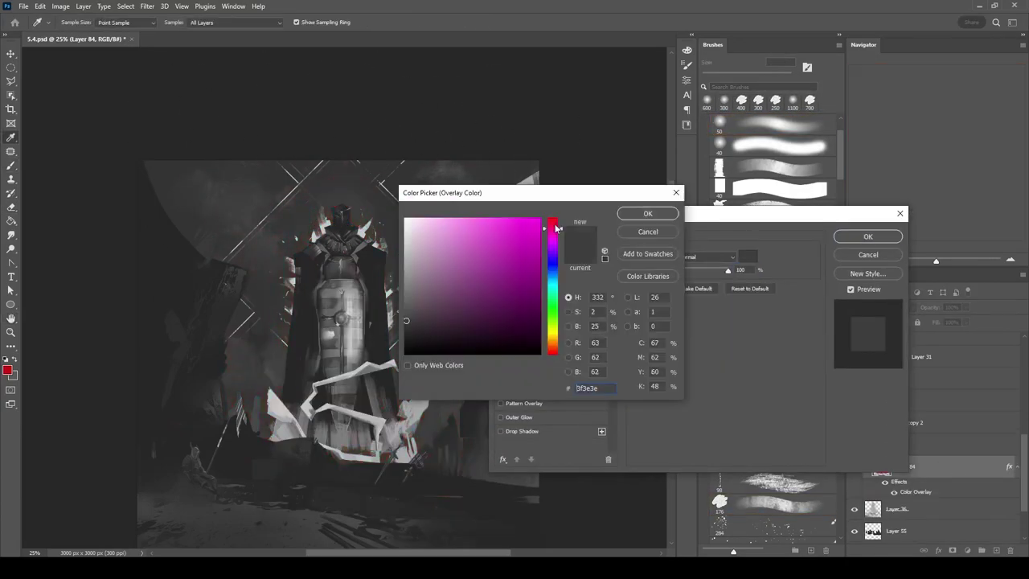
Adjust the hue of the red glow layer's Color Overlay and apply the effect.
{"action": "left_click_drag", "start_coordinate": [552, 241], "coordinate": [563, 357]}
{"action": "left_click", "coordinate": [648, 213]}
{"action": "key", "text": "Return"}
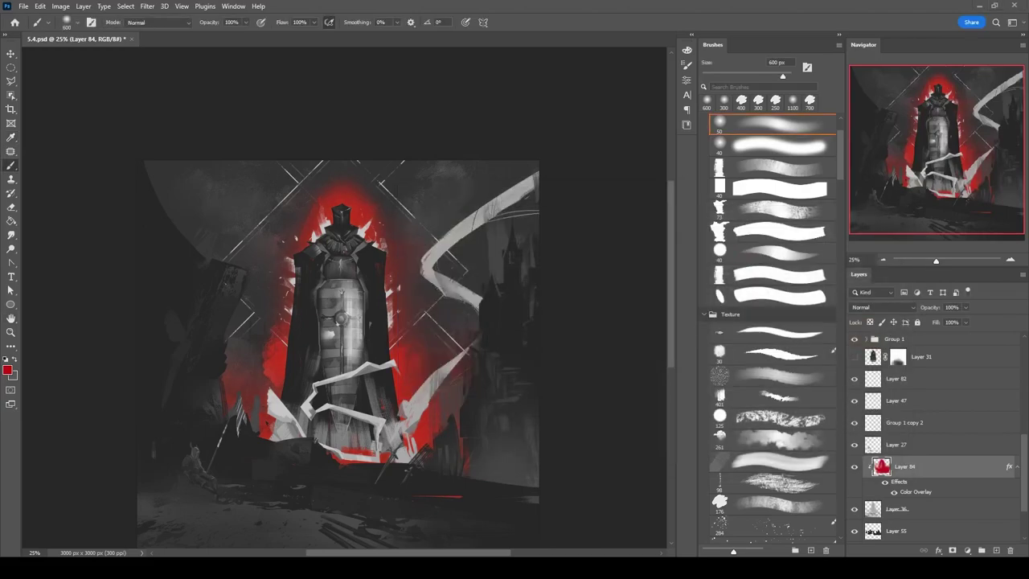
Add a clipped layer above the glow and paint brighter red texture around the figure, reducing the brush to 500 px.
{"action": "left_click", "coordinate": [996, 550]}
{"action": "scroll", "coordinate": [771, 322], "scroll_direction": "down", "scroll_amount": 5}
{"action": "left_click", "coordinate": [771, 206]}
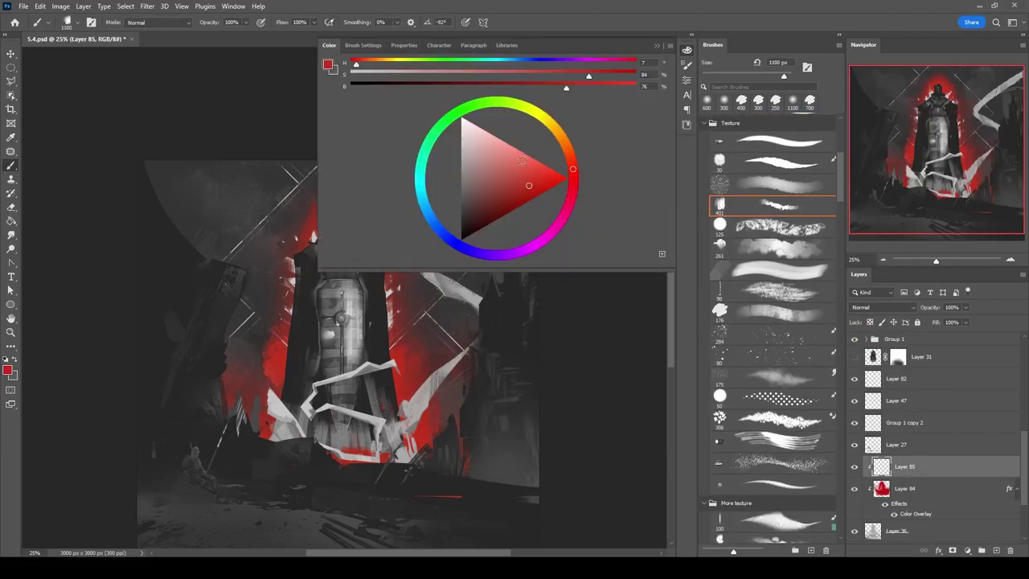
{"action": "key", "text": "bracketleft"}
{"action": "key", "text": "bracketleft"}
{"action": "key", "text": "bracketleft"}
{"action": "key", "text": "bracketleft"}
{"action": "key", "text": "bracketleft"}
{"action": "key", "text": "bracketleft"}
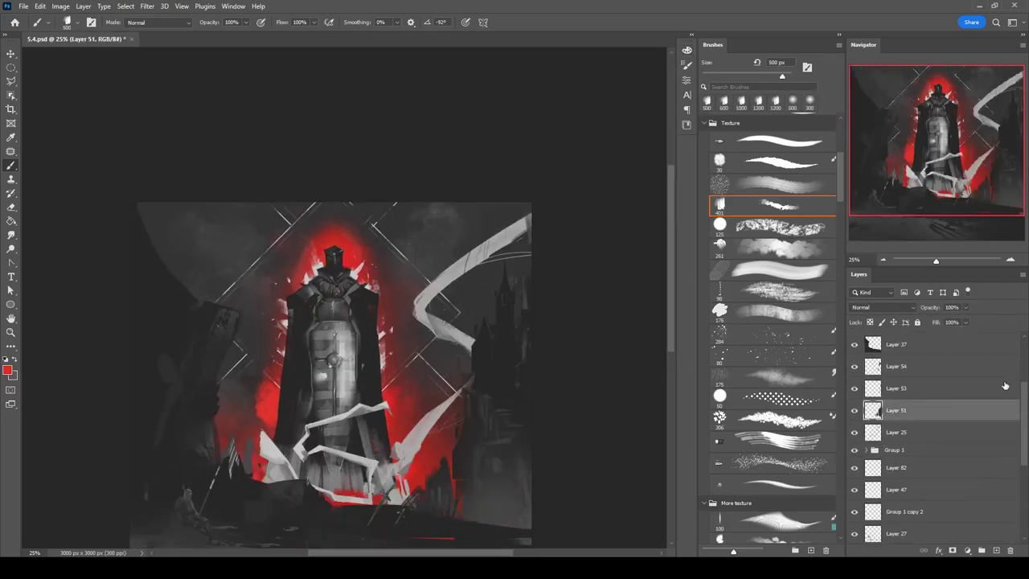
Paint bright green texture across the sky on both sides of the figure on Layer 83 with a 700 px brush.
{"action": "scroll", "coordinate": [1016, 411], "scroll_direction": "down", "scroll_amount": 2}
{"action": "scroll", "coordinate": [1015, 411], "scroll_direction": "down", "scroll_amount": 5}
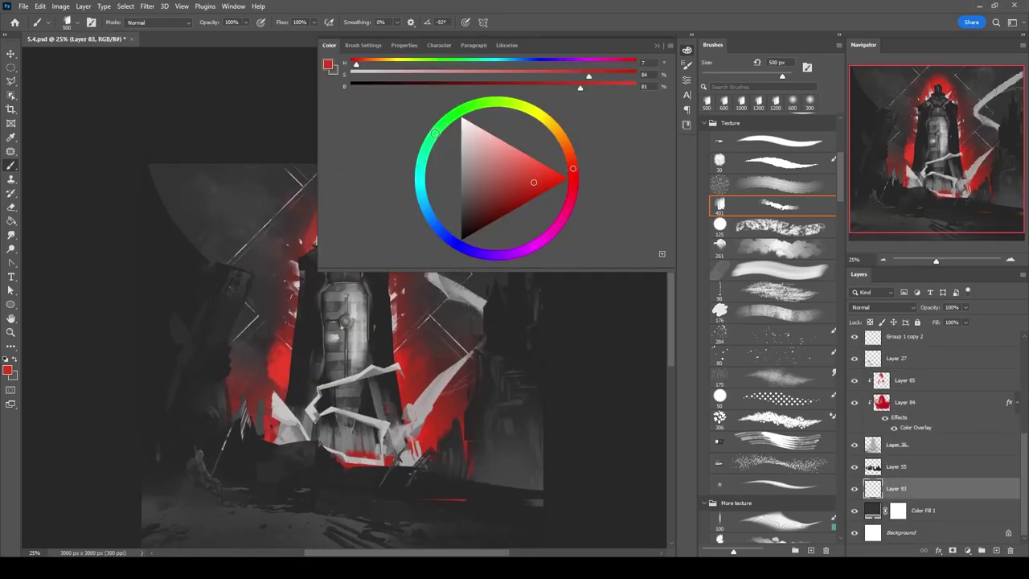
{"action": "mouse_move", "coordinate": [242, 225]}
{"action": "left_mouse_down"}
{"action": "mouse_move", "coordinate": [282, 185]}
{"action": "mouse_move", "coordinate": [265, 354]}
{"action": "left_mouse_up"}
{"action": "left_click_drag", "start_coordinate": [418, 265], "coordinate": [514, 193]}
{"action": "left_click_drag", "start_coordinate": [386, 201], "coordinate": [201, 210]}
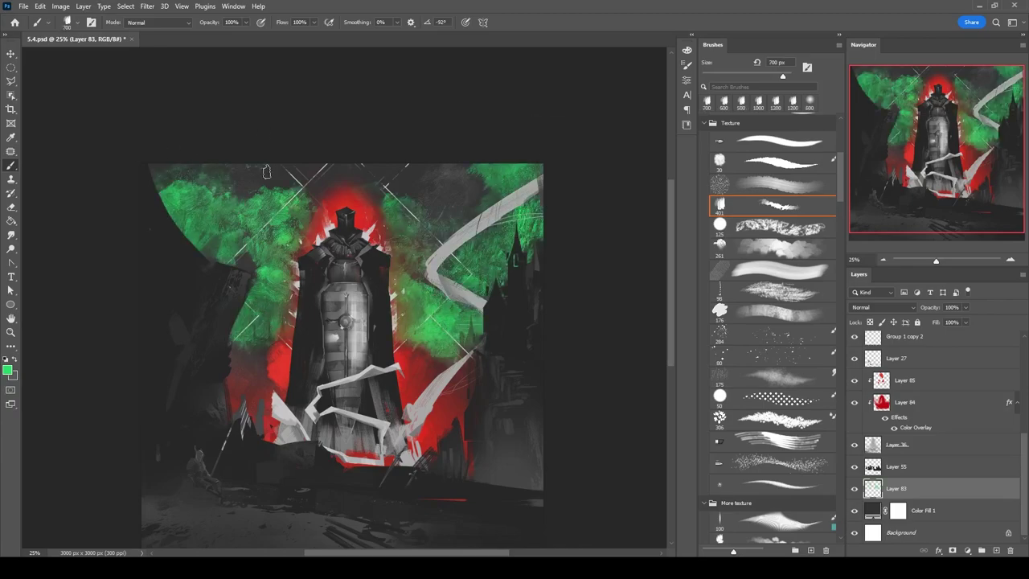
{"action": "left_click_drag", "start_coordinate": [346, 173], "coordinate": [482, 201]}
{"action": "left_click_drag", "start_coordinate": [450, 241], "coordinate": [426, 322]}
{"action": "mouse_move", "coordinate": [273, 233]}
{"action": "left_mouse_down"}
{"action": "mouse_move", "coordinate": [209, 242]}
{"action": "mouse_move", "coordinate": [262, 274]}
{"action": "mouse_move", "coordinate": [290, 213]}
{"action": "left_mouse_up"}
Add a layer above Layer 83 and paint dense bright green clouds on either side of the figure's shoulders.
{"action": "key", "text": "ctrl+shift+alt+n"}
{"action": "key", "text": "["}
{"action": "key", "text": "["}
{"action": "left_click_drag", "start_coordinate": [378, 241], "coordinate": [478, 203]}
Add a layer above the green clouds and paint very dark green masses beside the robe with a 600 px brush.
{"action": "key", "text": "F6"}
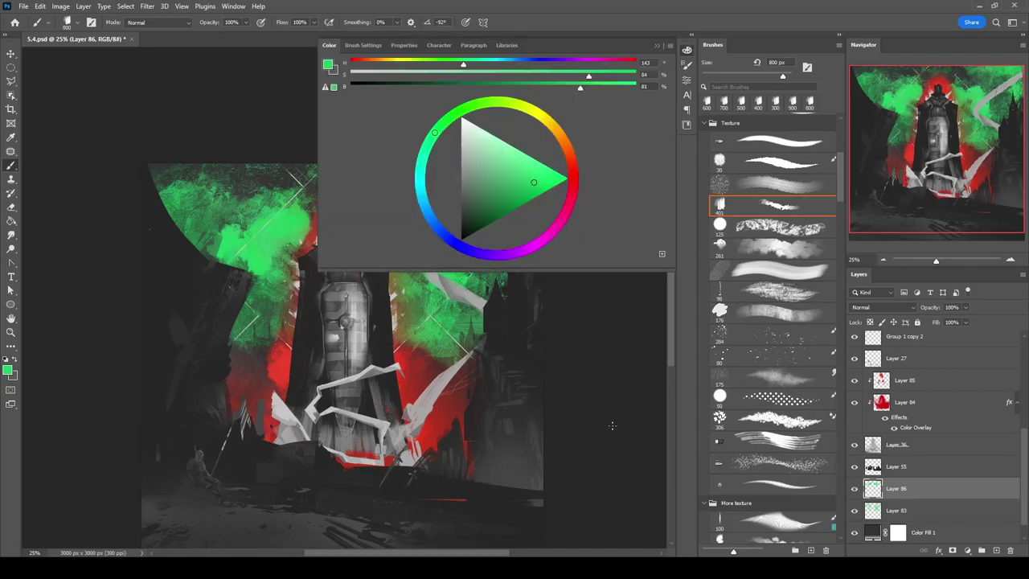
{"action": "key", "text": "F6"}
{"action": "key", "text": "ctrl+shift+n"}
{"action": "key", "text": "F6"}
{"action": "key", "text": "F6"}
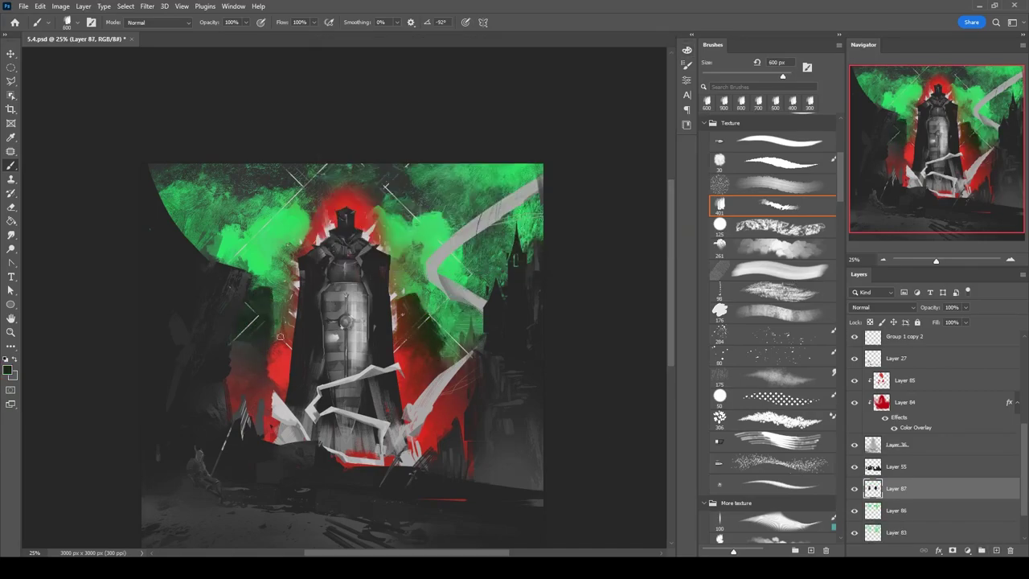
Smudge the dark masses and the green sky down to Layer 83 with an 800 px textured brush.
{"action": "key", "text": "r"}
{"action": "key", "text": "alt+bracketleft"}
{"action": "key", "text": "alt+bracketleft"}
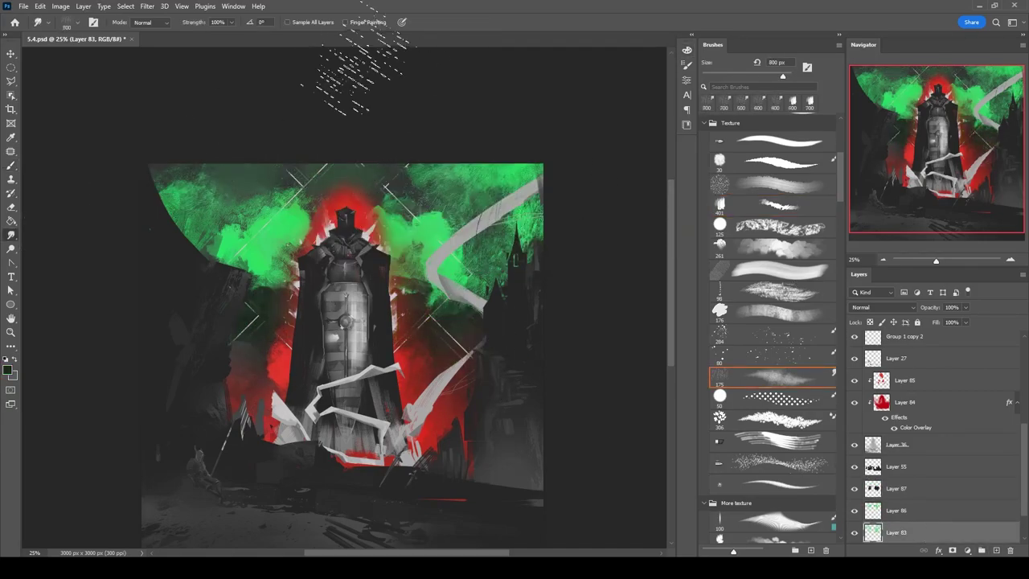
Add a layer clipped to Layer 83 and tint the green sky with teal and muted blue-grey using a 700 px soft brush.
{"action": "key", "text": "b"}
{"action": "key", "text": "alt+bracketright"}
{"action": "key", "text": "ctrl+shift+n"}
{"action": "key", "text": "shift+comma"}
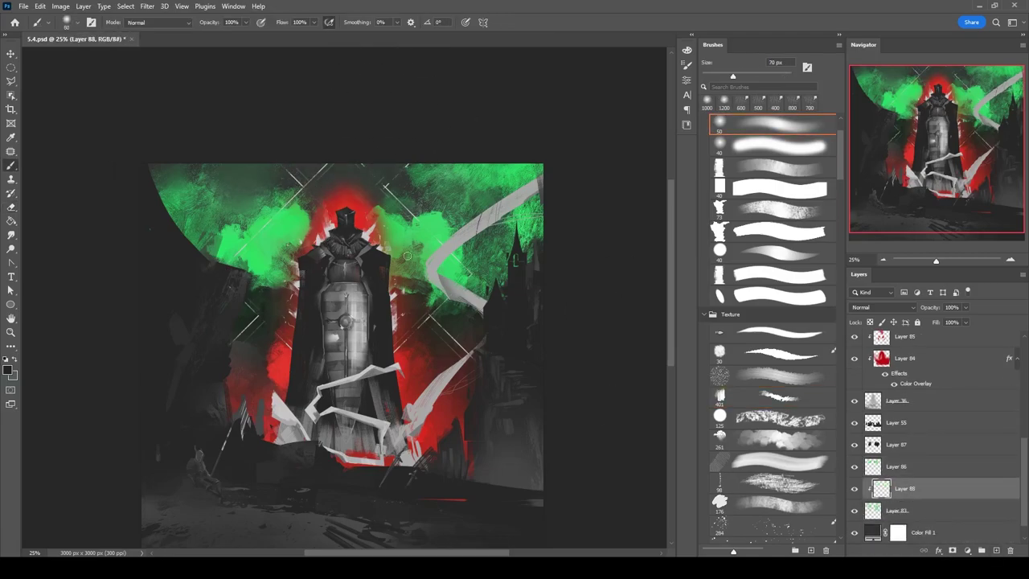
{"action": "key", "text": "F6"}
{"action": "left_click", "coordinate": [551, 234]}
{"action": "key", "text": "F6"}
{"action": "key", "text": "bracketright"}
{"action": "key", "text": "bracketright"}
{"action": "key", "text": "bracketright"}
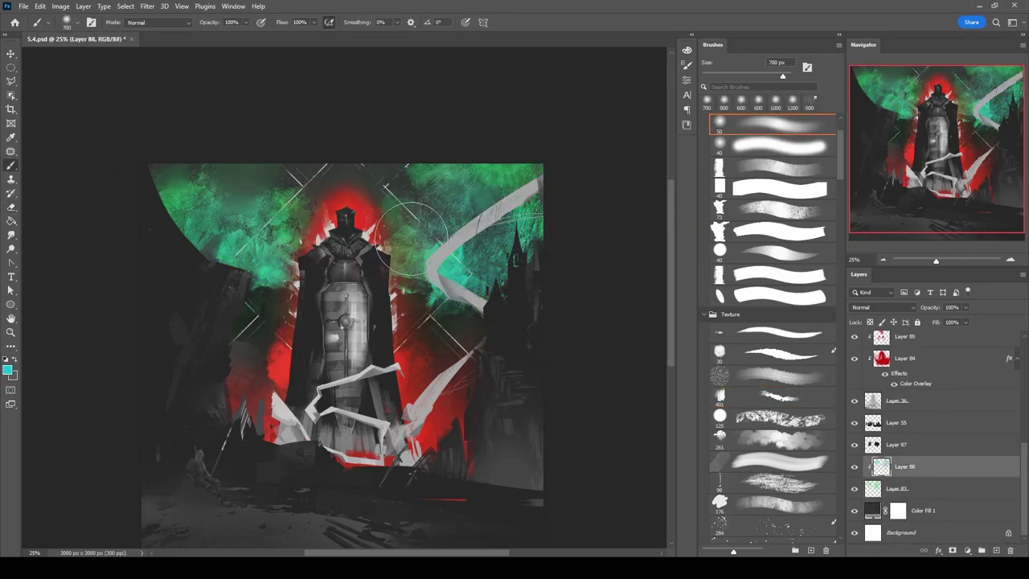
{"action": "key", "text": "F6"}
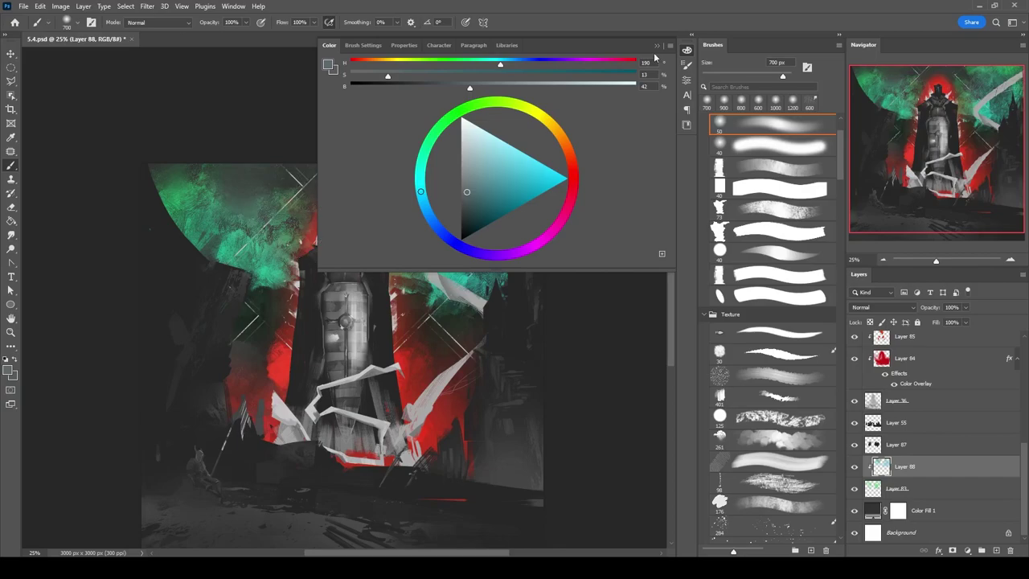
{"action": "key", "text": "F6"}
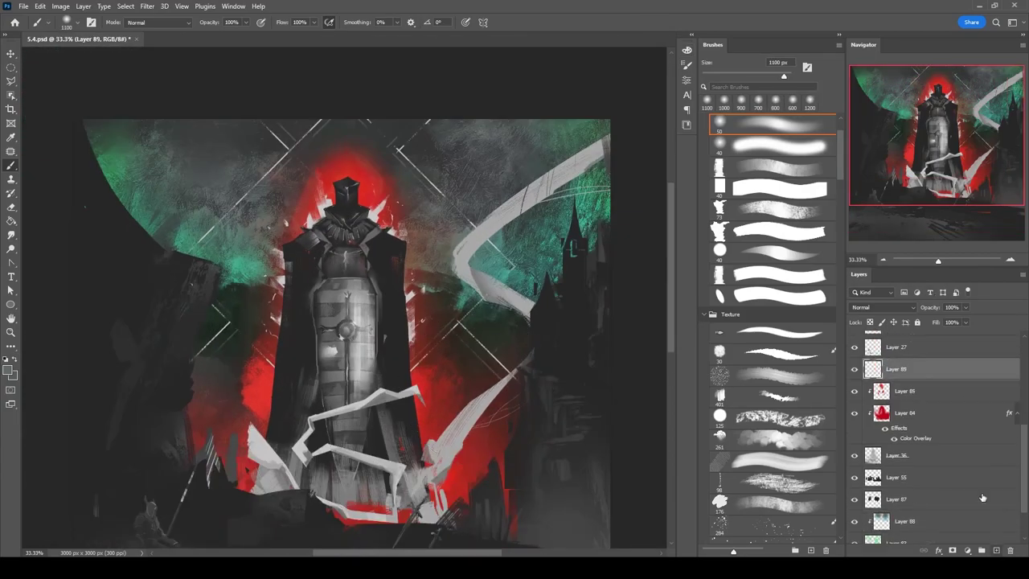
Add a clipped layer above Layer 85, paint light red accents in the glow at 500 px, and set it to Color Dodge.
{"action": "key", "text": "shift+alt+d"}
{"action": "key", "text": "F6"}
{"action": "left_click", "coordinate": [523, 179]}
{"action": "key", "text": "F6"}
{"action": "key", "text": "bracketright"}
{"action": "key", "text": "bracketright"}
{"action": "key", "text": "bracketright"}
{"action": "key", "text": "bracketright"}
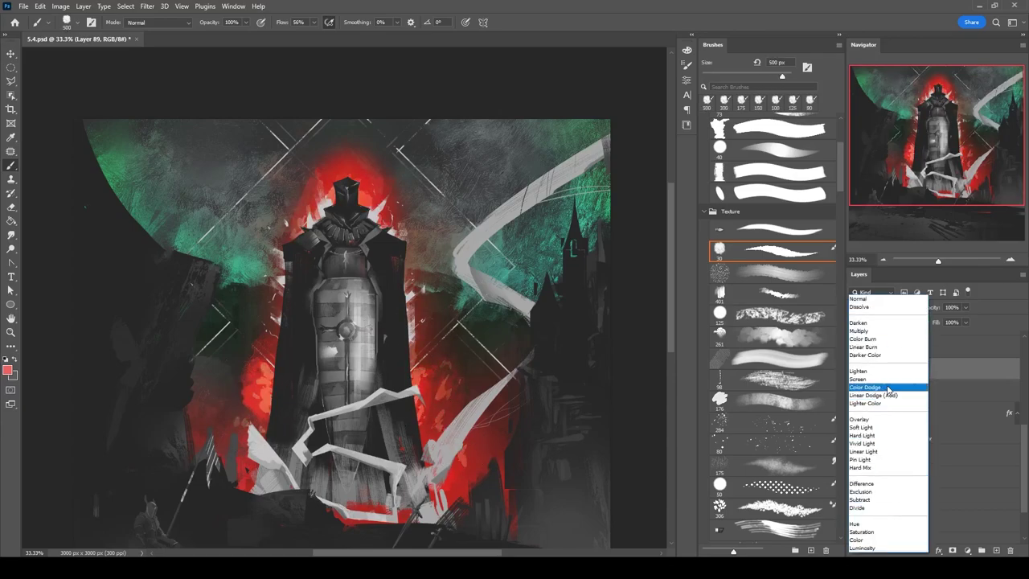
Smudge the Color Dodge accents of the red glow on Layer 89 at 150 px and refine them with a 125 px streaky brush.
{"action": "key", "text": "r"}
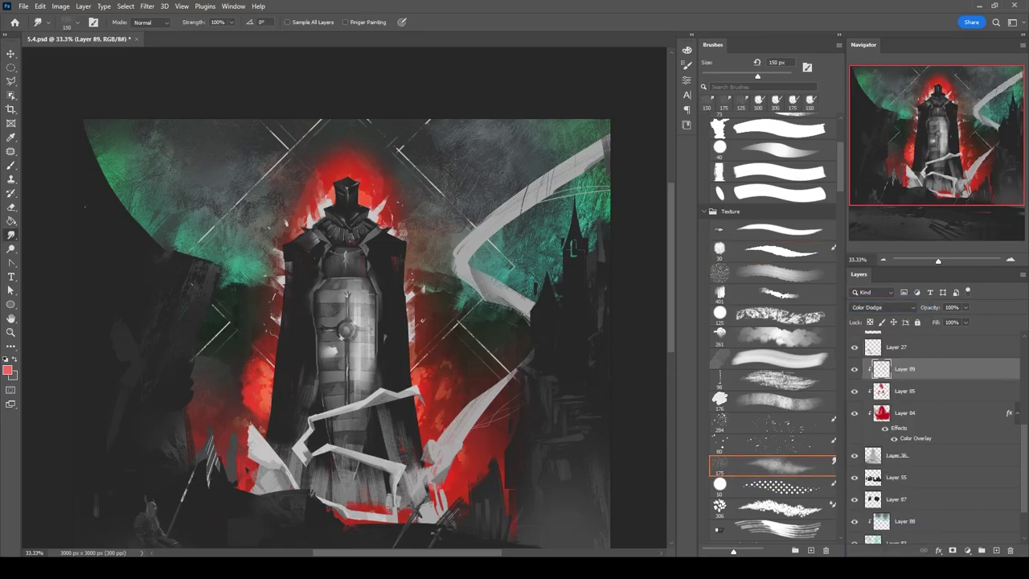
{"action": "key", "text": "b"}
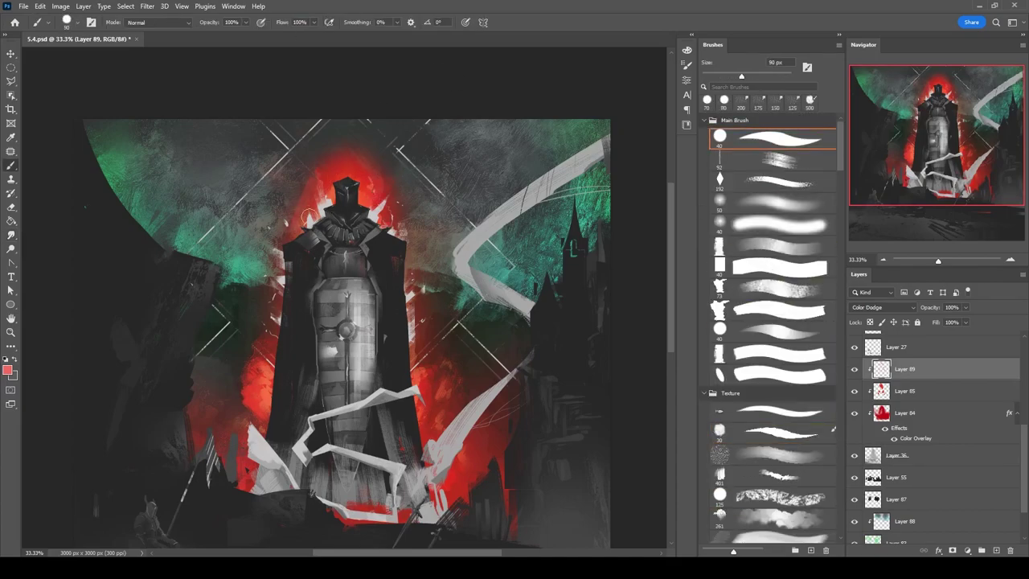
{"action": "key", "text": "period"}
{"action": "key", "text": "period"}
{"action": "key", "text": "comma"}
{"action": "key", "text": "bracketleft"}
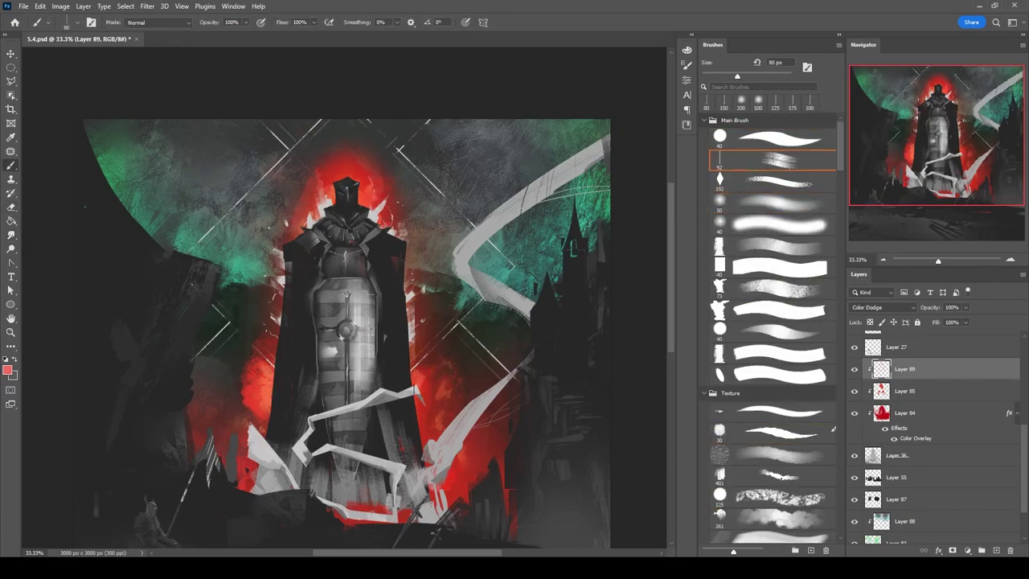
{"action": "key", "text": "bracketright"}
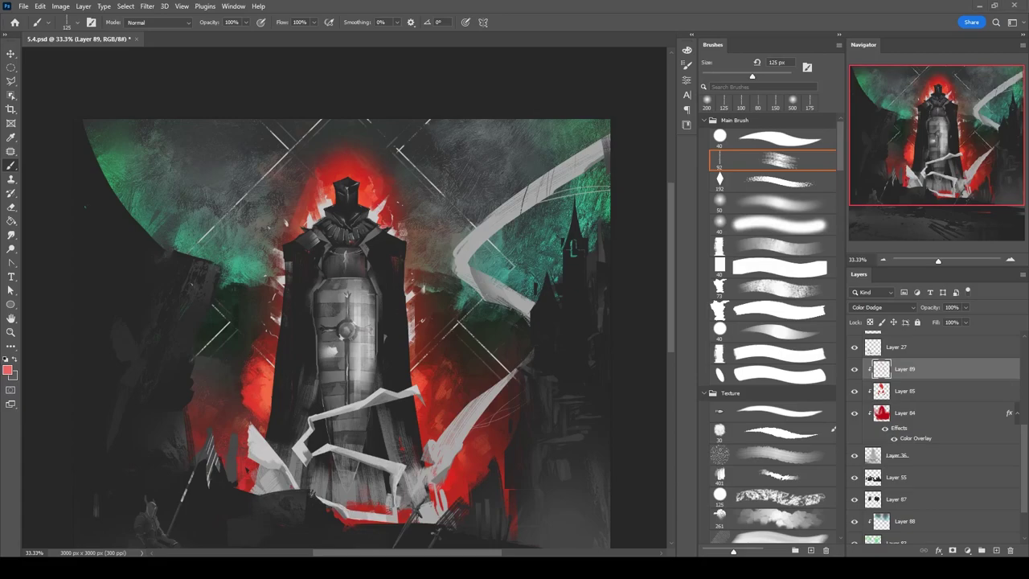
Add a dark Solid Color fill layer above the cliff on Layer 37.
{"action": "key", "text": "ctrl+minus"}
{"action": "left_click", "coordinate": [967, 550]}
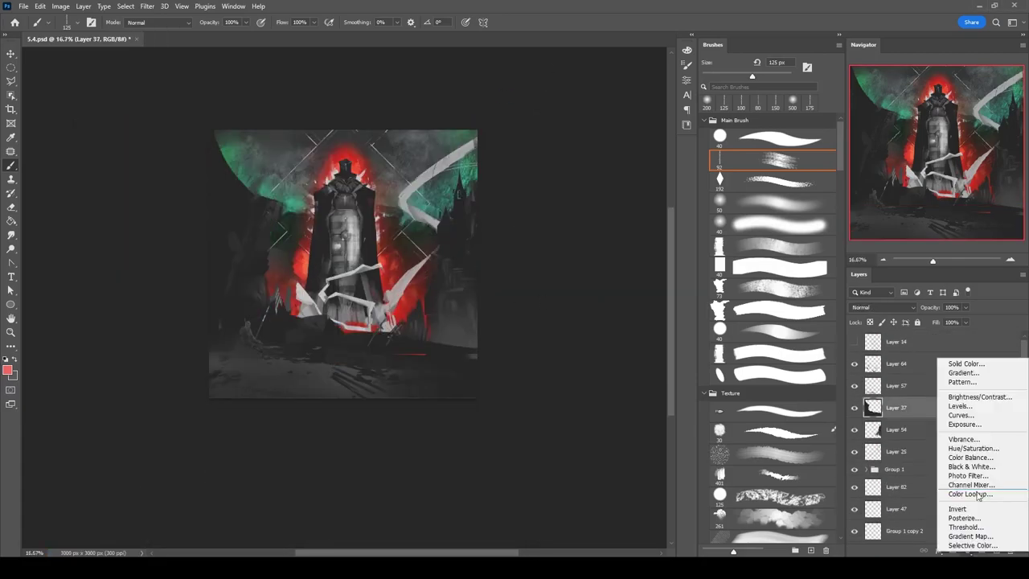
{"action": "left_click", "coordinate": [964, 363]}
{"action": "left_click", "coordinate": [552, 272]}
{"action": "left_click", "coordinate": [668, 236]}
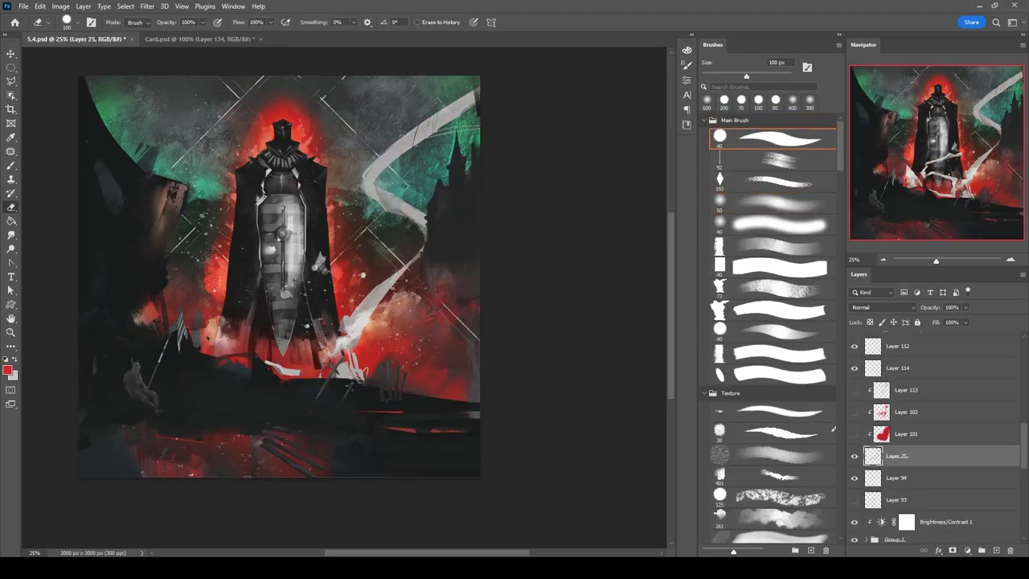
Erase the pale ribbon strokes at the foot of the robe on Layer 25 with a 70 px eraser.
{"action": "key", "text": "bracketleft"}
{"action": "key", "text": "bracketleft"}
{"action": "key", "text": "bracketleft"}
{"action": "left_click_drag", "start_coordinate": [269, 368], "coordinate": [356, 370]}
{"action": "scroll", "coordinate": [414, 176], "scroll_direction": "up", "scroll_amount": 1}
Paint a pale grey ribbon curling around the robe's left side on Layer 25 and trim it with a 100 px eraser.
{"action": "key", "text": "b"}
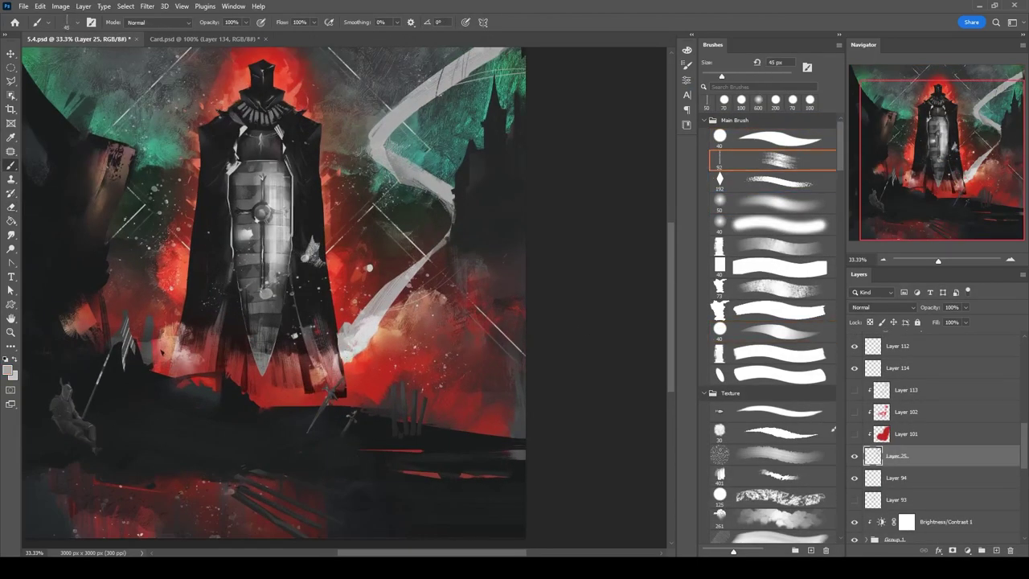
{"action": "key", "text": "bracketright"}
{"action": "key", "text": "bracketright"}
{"action": "key", "text": "bracketright"}
{"action": "mouse_move", "coordinate": [173, 326]}
{"action": "left_mouse_down"}
{"action": "mouse_move", "coordinate": [241, 266]}
{"action": "mouse_move", "coordinate": [245, 277]}
{"action": "left_mouse_up"}
{"action": "left_click_drag", "start_coordinate": [181, 219], "coordinate": [146, 264]}
{"action": "key", "text": "e"}
{"action": "key", "text": "bracketright"}
{"action": "mouse_move", "coordinate": [152, 221]}
{"action": "left_mouse_down"}
{"action": "mouse_move", "coordinate": [193, 269]}
{"action": "mouse_move", "coordinate": [240, 288]}
{"action": "left_mouse_up"}
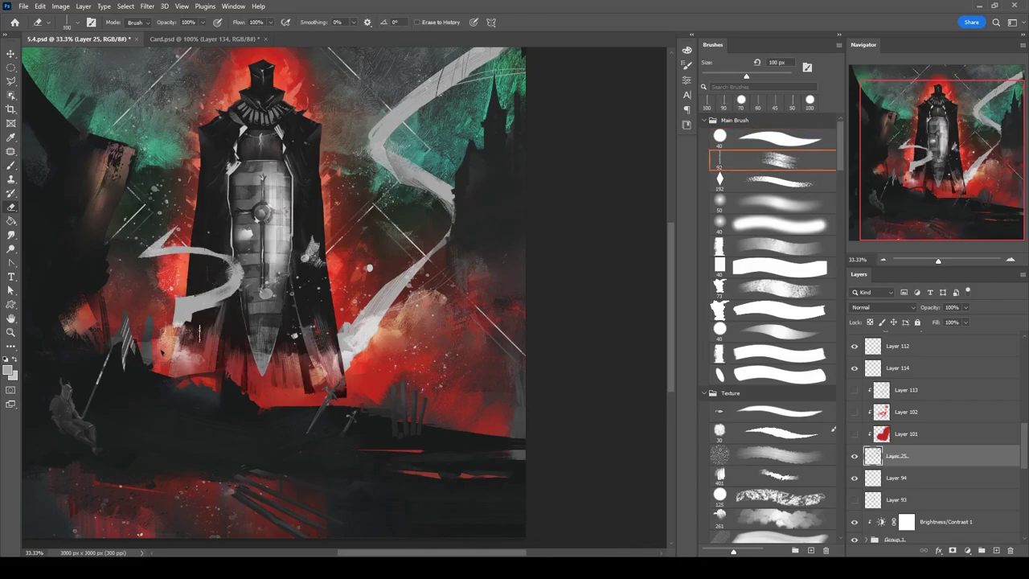
Refine the ribbon with a 70 px round brush and shade it red on the Multiply layer, Layer 116, at 80 px.
{"action": "left_click", "coordinate": [788, 135]}
{"action": "key", "text": "b"}
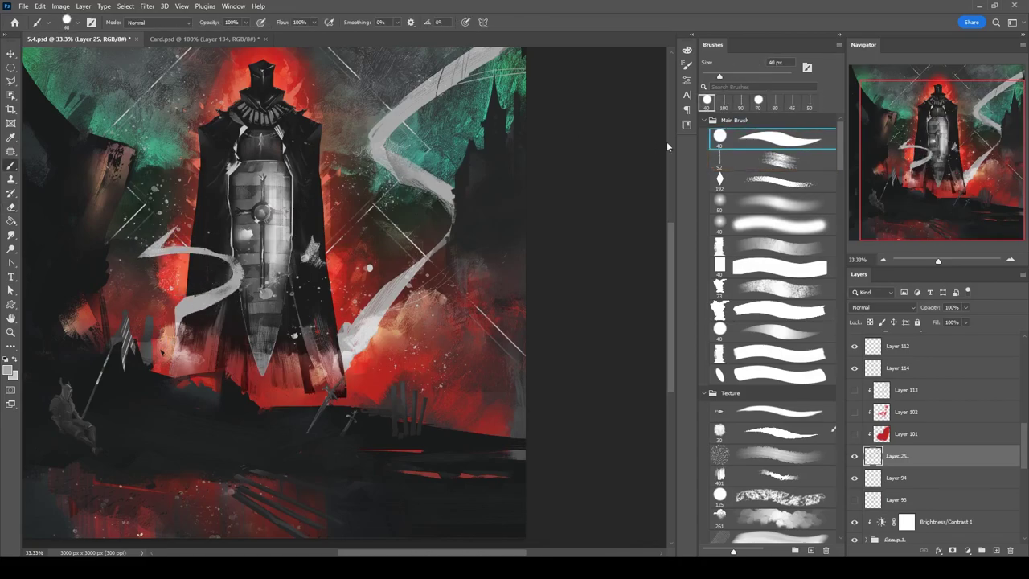
{"action": "key", "text": "bracketright"}
{"action": "key", "text": "bracketright"}
{"action": "key", "text": "bracketright"}
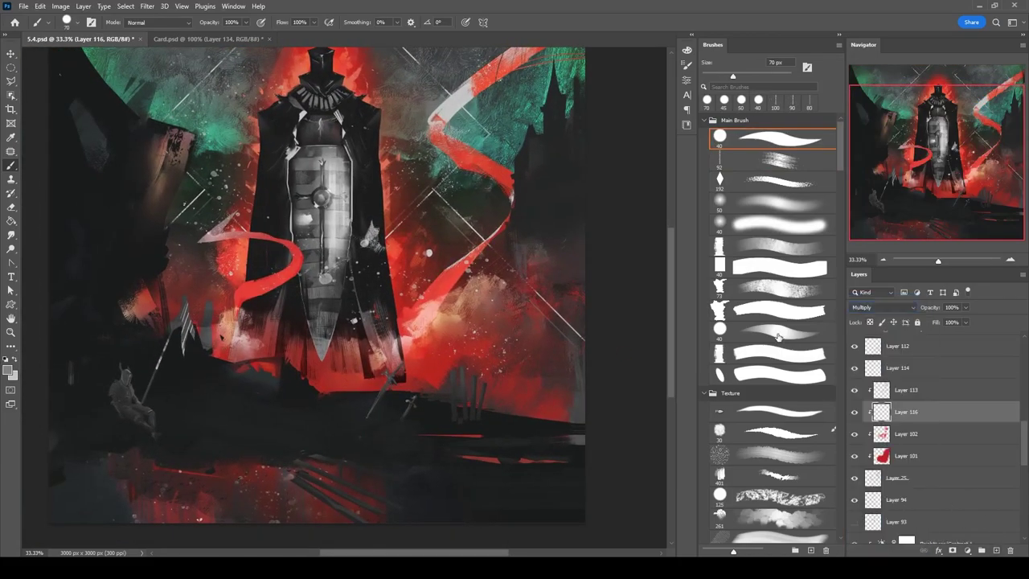
{"action": "left_click", "coordinate": [778, 337]}
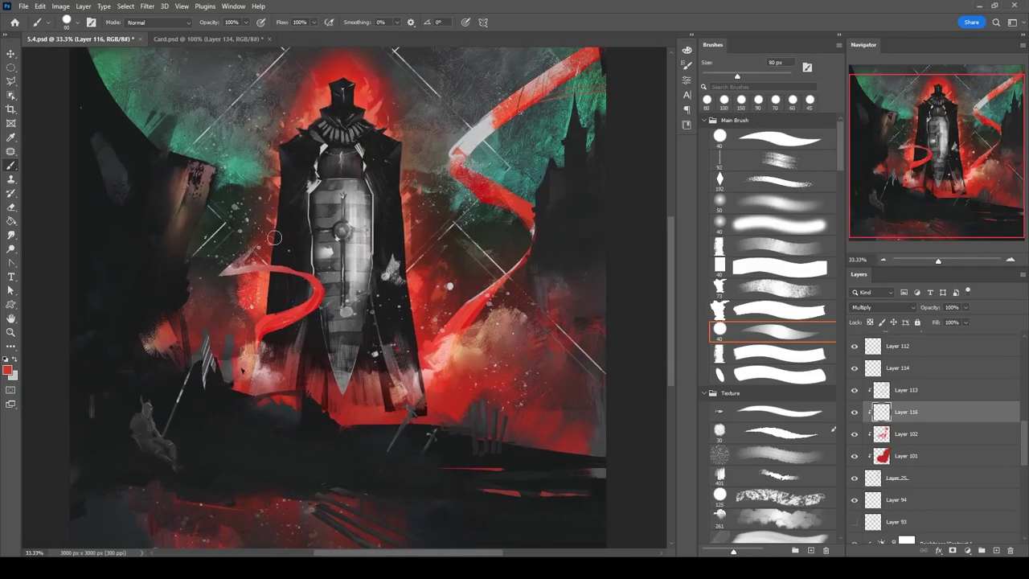
Paint fine pale highlights along the red ribbon on Layer 113 with a brush down to 7 px, cleaning up with a 35 px eraser.
{"action": "key", "text": "alt+bracketright"}
{"action": "key", "text": "bracketleft"}
{"action": "key", "text": "bracketleft"}
{"action": "key", "text": "bracketleft"}
{"action": "key", "text": "bracketleft"}
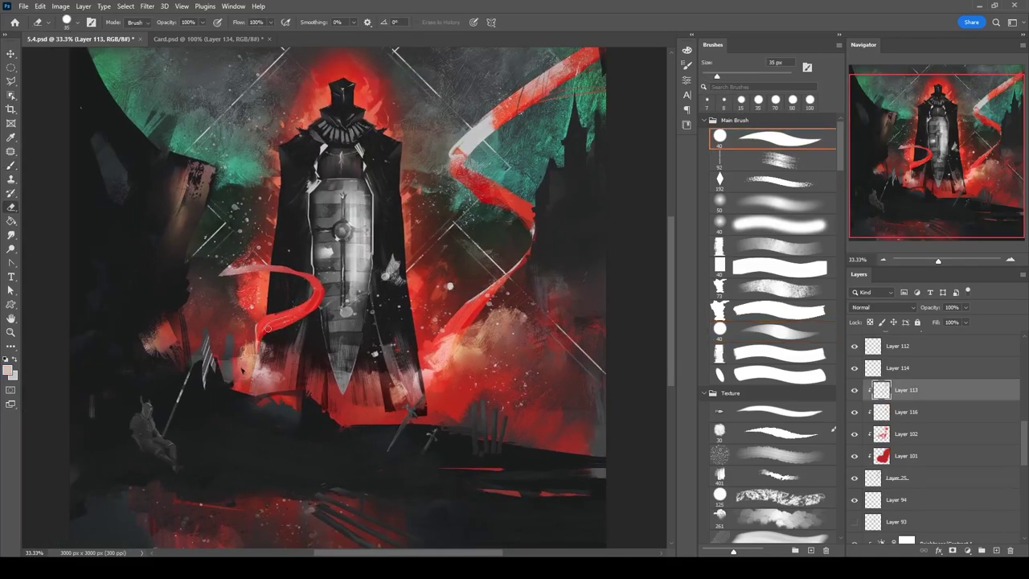
{"action": "key", "text": "e"}
{"action": "key", "text": "b"}
{"action": "key", "text": "e"}
{"action": "key", "text": "b"}
{"action": "key", "text": "e"}
{"action": "key", "text": "b"}
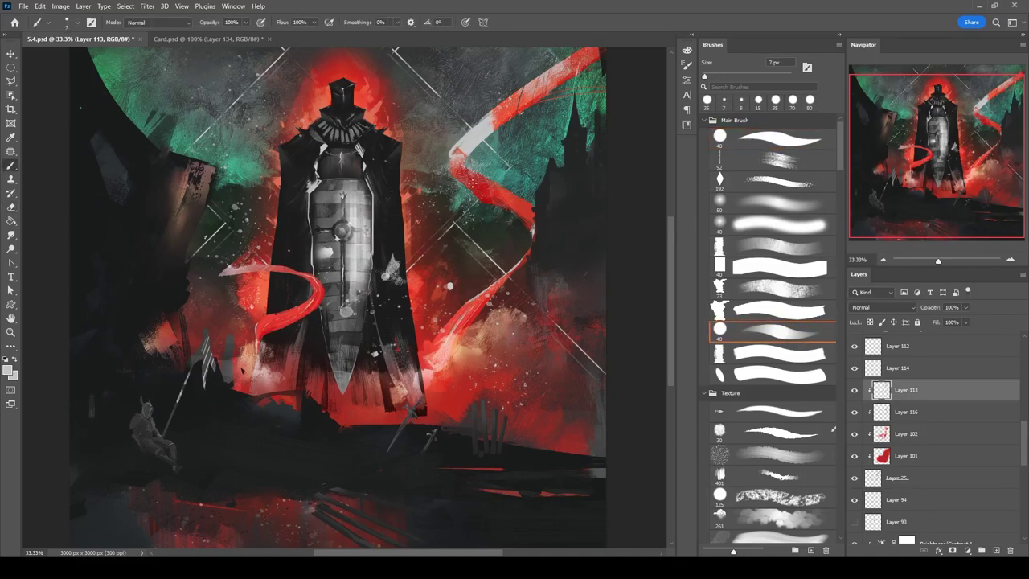
Add a layer above Layer 64 and paint thin pale looping lines around the figure with a 25 px round brush.
{"action": "key", "text": "ctrl+minus"}
{"action": "key", "text": "alt+bracketleft"}
{"action": "key", "text": "alt+bracketleft"}
{"action": "key", "text": "alt+bracketleft"}
{"action": "key", "text": "alt+bracketleft"}
{"action": "key", "text": "comma"}
{"action": "key", "text": "comma"}
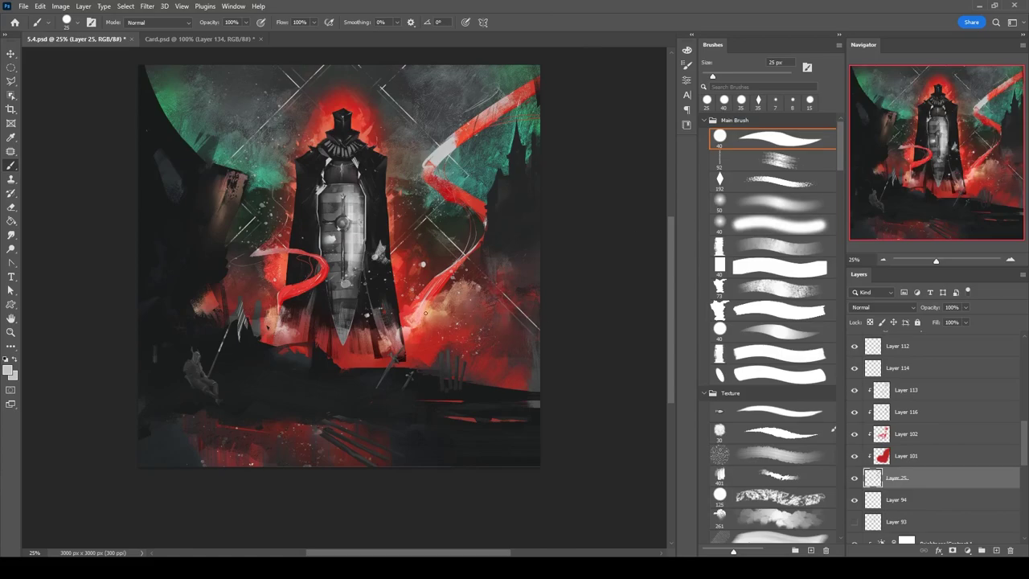
{"action": "key", "text": "alt+bracketright"}
{"action": "key", "text": "alt+bracketright"}
{"action": "key", "text": "alt+bracketright"}
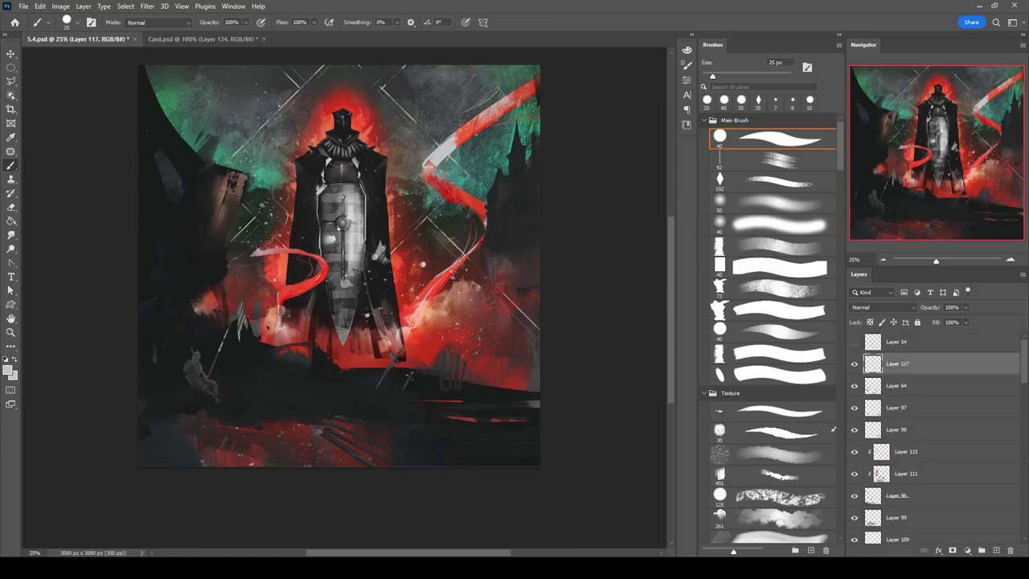
{"action": "scroll", "coordinate": [335, 285], "scroll_direction": "up", "scroll_amount": 1}
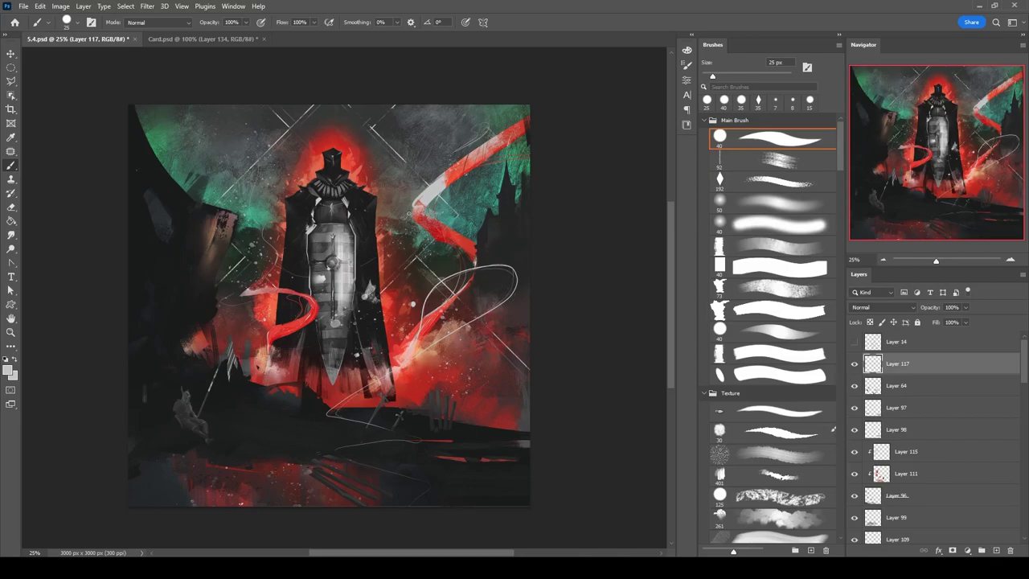
{"action": "left_click", "coordinate": [883, 307]}
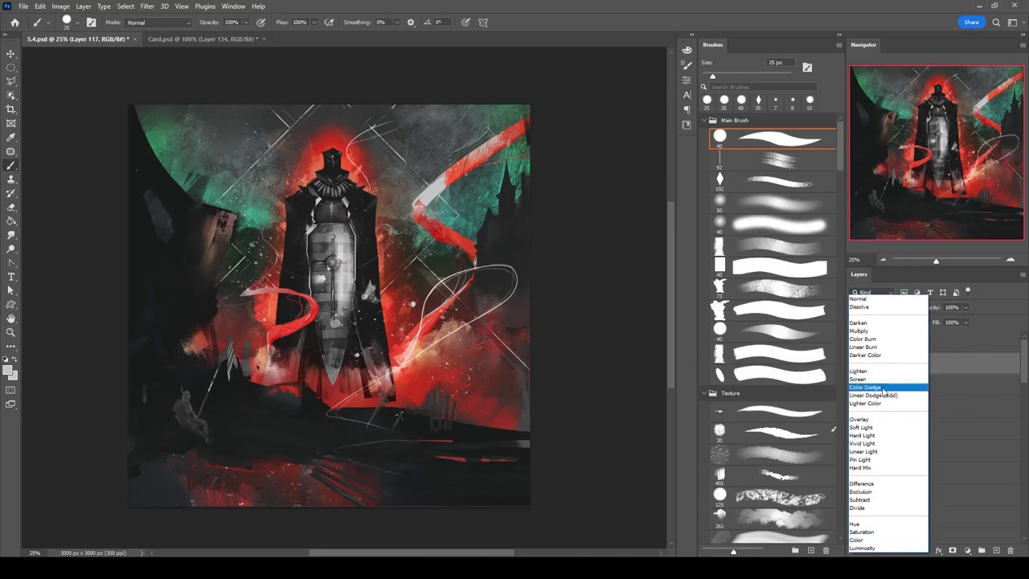
{"action": "key", "text": "Escape"}
Add two layers clipped to the looping lines on Layer 117, one in Color mode, and tint the lines red with a 200 px soft brush.
{"action": "key", "text": "ctrl+shift+alt+n"}
{"action": "left_click", "coordinate": [809, 207]}
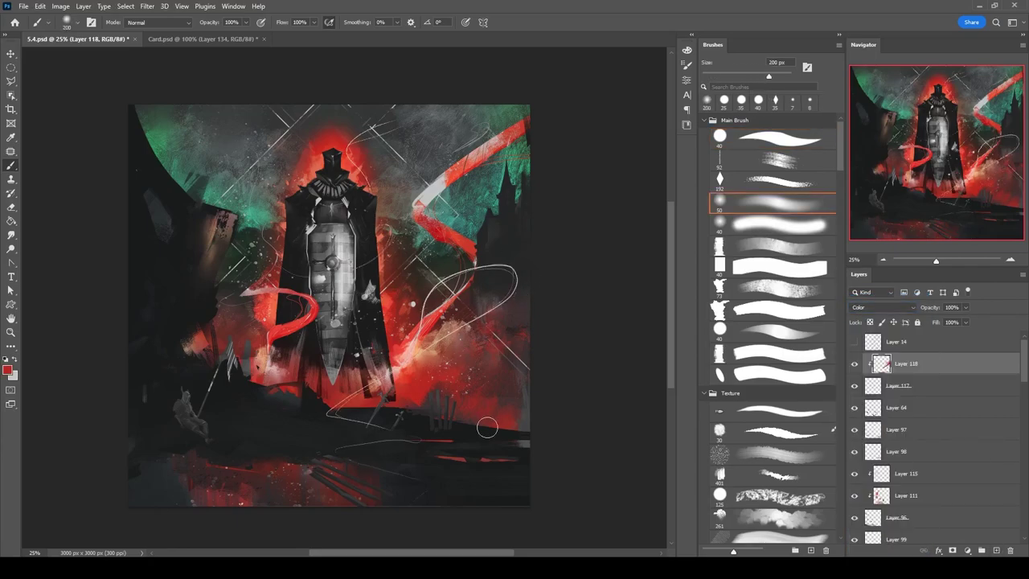
{"action": "left_click", "coordinate": [997, 552]}
{"action": "key", "text": "alt+bracketleft"}
{"action": "key", "text": "shift+comma"}
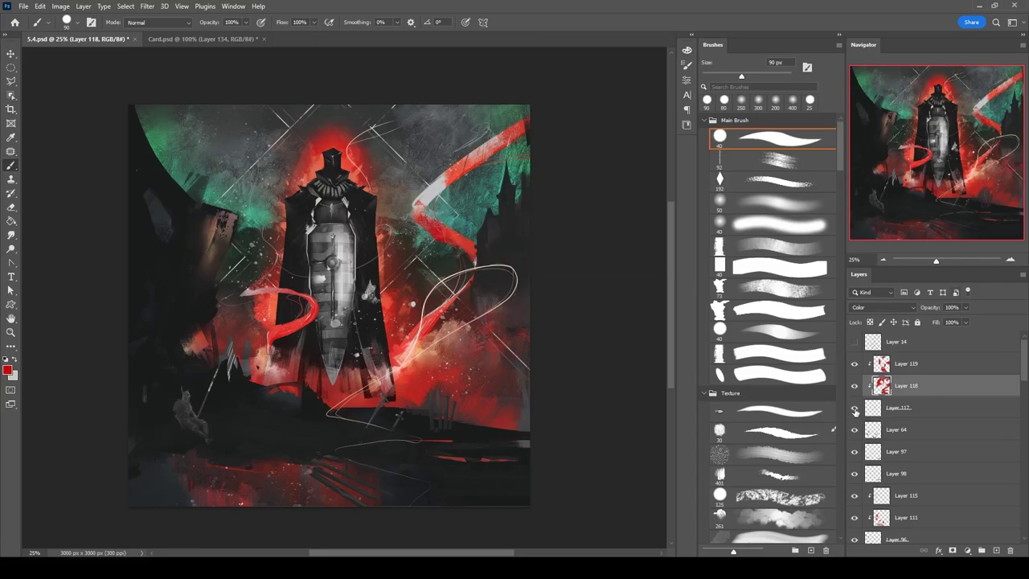
Sample a muted brown and glaze the lower-left foreground on Layer 111 with a large soft brush.
{"action": "key", "text": "ctrl+minus"}
{"action": "key", "text": "alt+comma"}
{"action": "key", "text": "shift+period"}
{"action": "key", "text": "shift+period"}
{"action": "key", "text": "shift+period"}
{"action": "left_click", "coordinate": [178, 270], "text": "alt"}
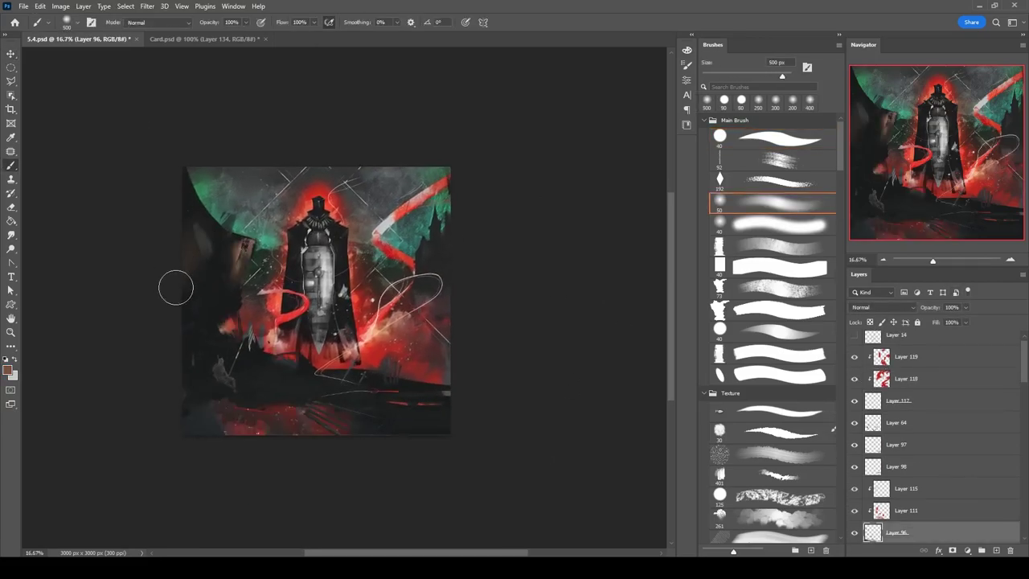
{"action": "key", "text": "bracketleft"}
{"action": "key", "text": "bracketleft"}
{"action": "key", "text": "alt+bracketright"}
{"action": "left_click", "coordinate": [201, 412]}
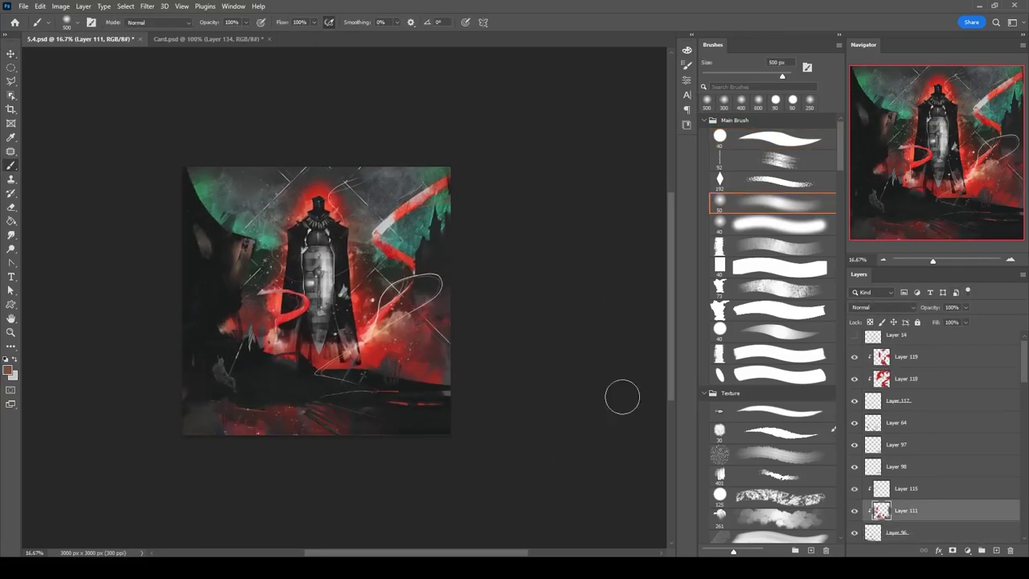
Paint light peach edge highlights around the red foreground patch on the Color Dodge layer, Layer 115, with a 20 px round brush.
{"action": "key", "text": "ctrl+plus"}
{"action": "key", "text": "shift+comma"}
{"action": "key", "text": "alt+bracketright"}
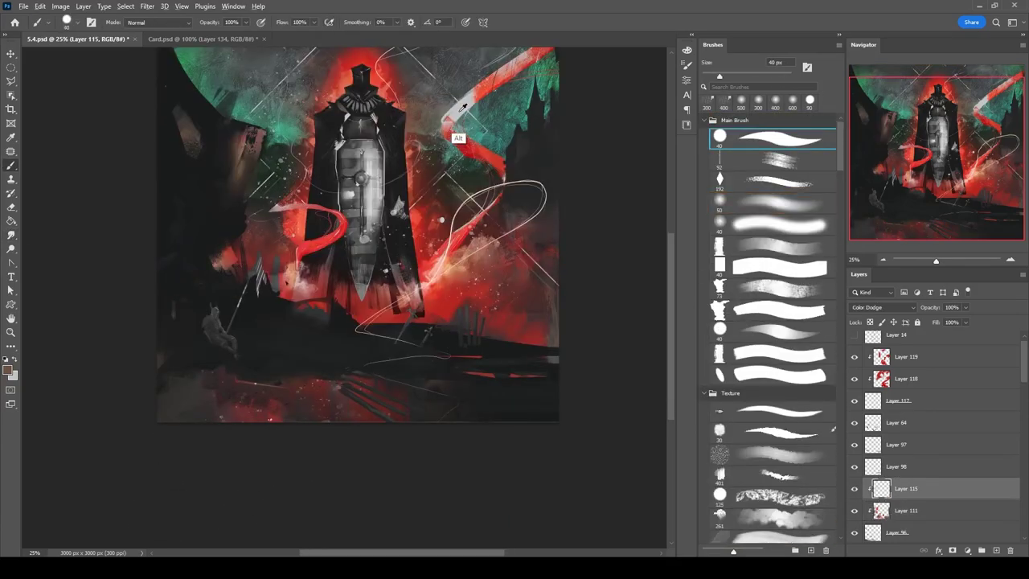
{"action": "key", "text": "shift+alt+d"}
{"action": "key", "text": "ctrl+plus"}
{"action": "key", "text": "bracketleft"}
{"action": "key", "text": "bracketleft"}
{"action": "left_click_drag", "start_coordinate": [74, 480], "coordinate": [132, 420]}
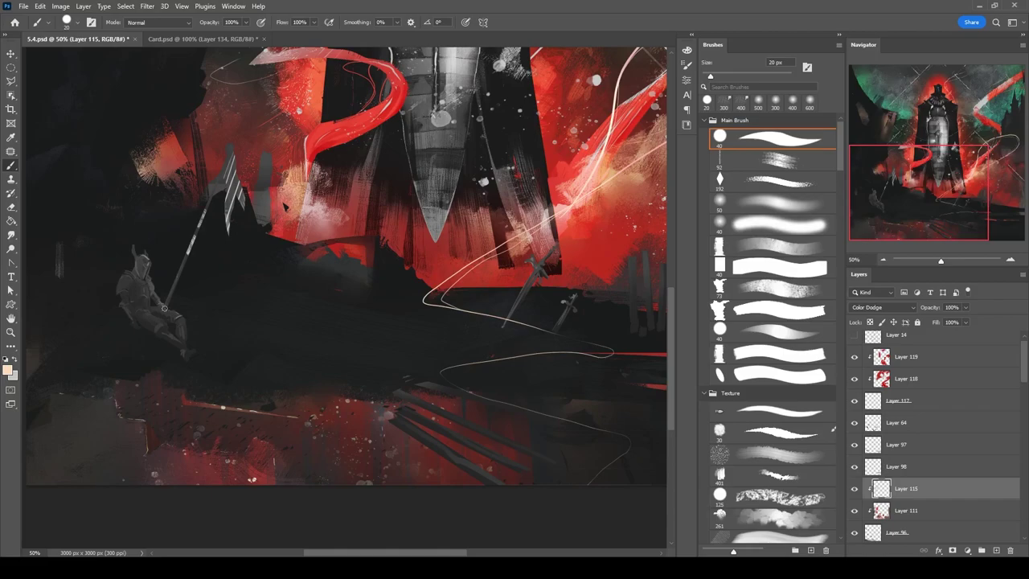
Add a layer clipped to Layer 99 and glaze the dark ground with dark brown using a soft brush of 700 to 500 px.
{"action": "key", "text": "ctrl+minus"}
{"action": "key", "text": "alt+bracketleft"}
{"action": "key", "text": "period"}
{"action": "key", "text": "period"}
{"action": "key", "text": "period"}
{"action": "key", "text": "ctrl+shift+alt+n"}
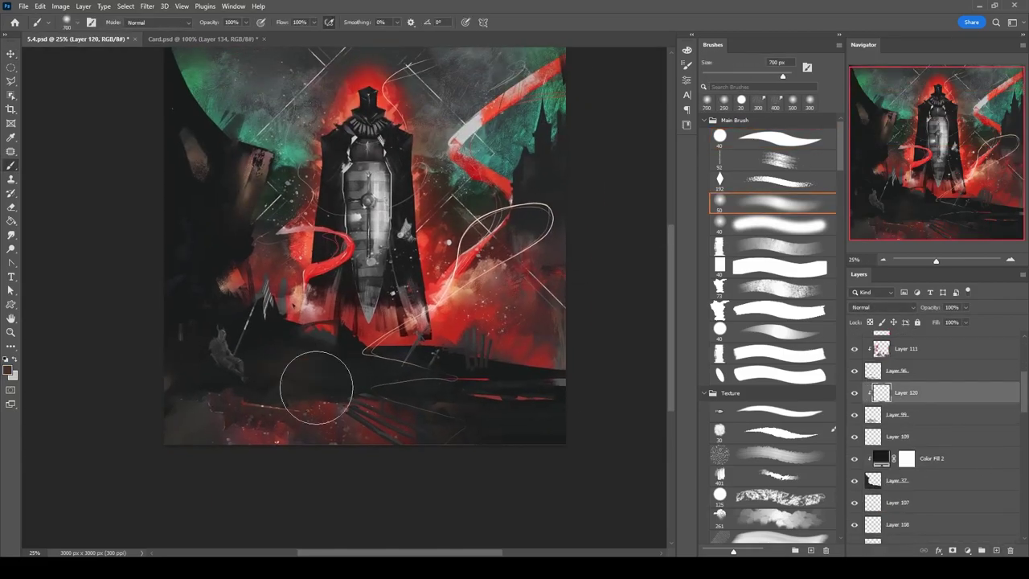
{"action": "key", "text": "bracketleft"}
{"action": "key", "text": "bracketleft"}
Add a clipped layer above Brightness/Contrast 1 and glaze the robed figure with a dark tone using a 400 px soft brush.
{"action": "scroll", "coordinate": [426, 354], "scroll_direction": "up", "scroll_amount": 2}
{"action": "scroll", "coordinate": [963, 392], "scroll_direction": "down", "scroll_amount": 5}
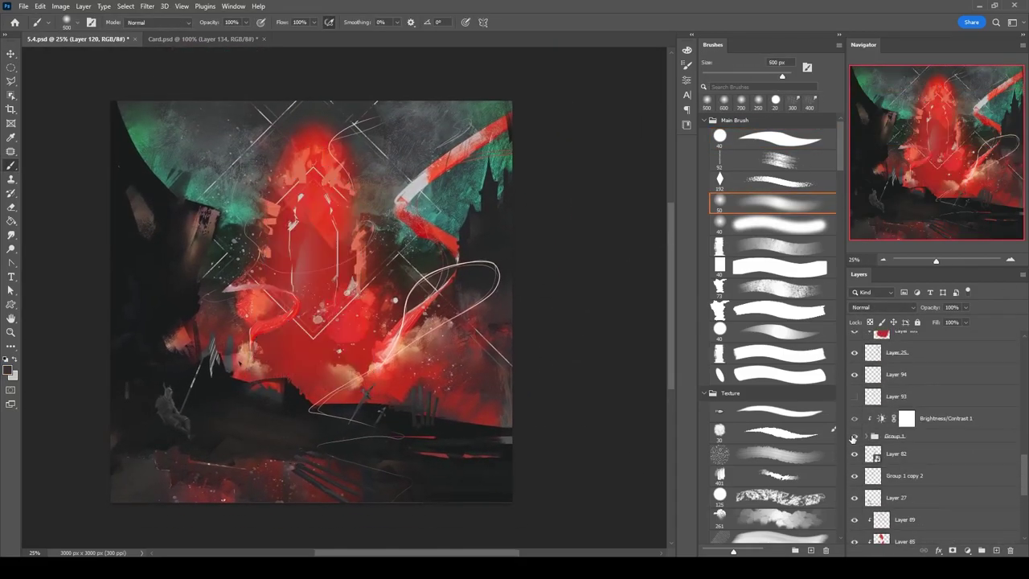
{"action": "left_click", "coordinate": [937, 421]}
{"action": "key", "text": "ctrl+shift+alt+n"}
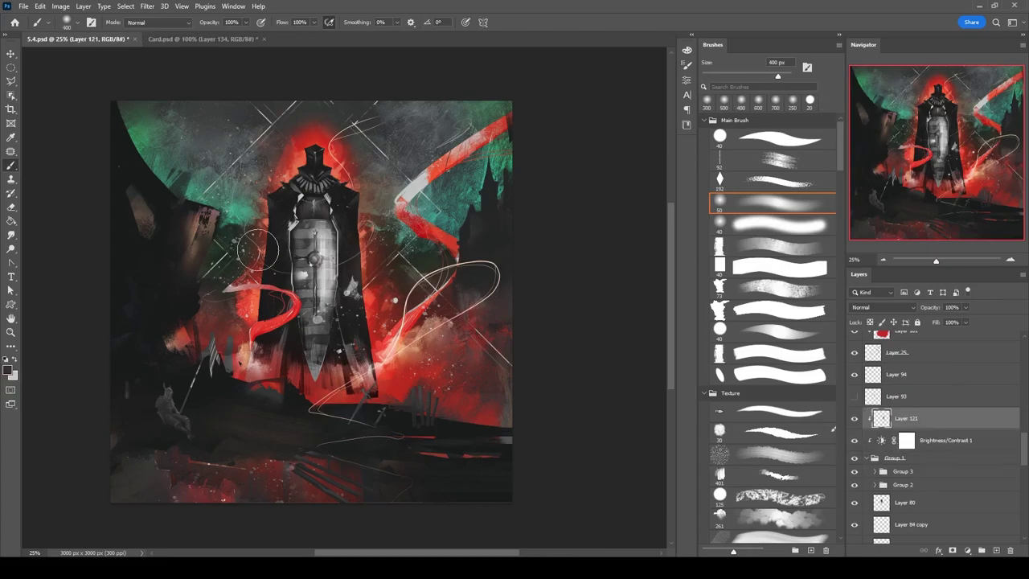
{"action": "scroll", "coordinate": [933, 434], "scroll_direction": "down", "scroll_amount": 5}
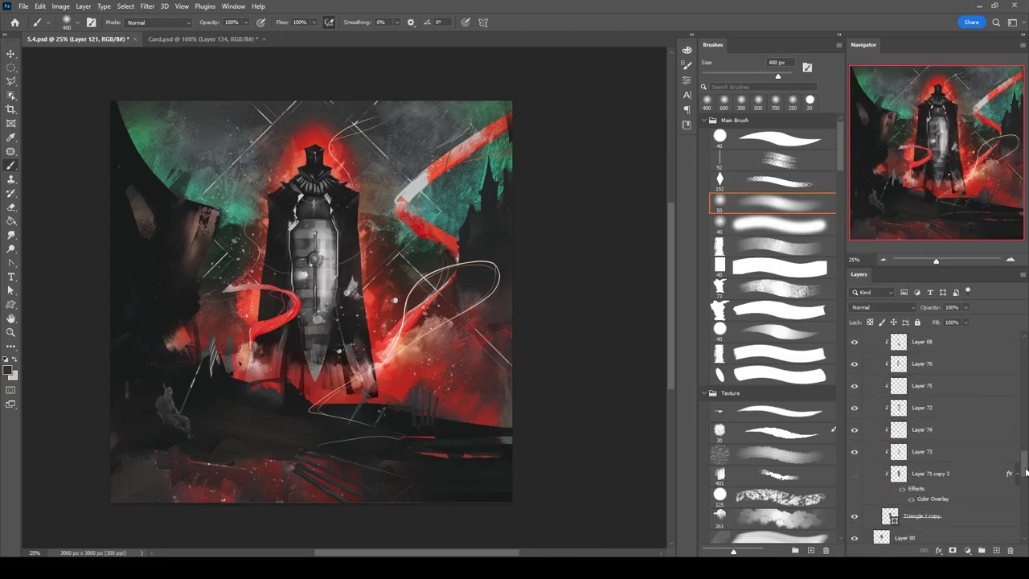
{"action": "left_click", "coordinate": [966, 493]}
{"action": "double_click", "coordinate": [965, 493]}
{"action": "key", "text": "Escape"}
Load the torso's stripes as a selection, fill them with tan on a new clipped layer above Layer 72, and deselect.
{"action": "left_click", "coordinate": [933, 385]}
{"action": "left_click", "coordinate": [898, 385], "text": "ctrl"}
{"action": "key", "text": "ctrl+shift+alt+n"}
{"action": "key", "text": "alt+BackSpace"}
{"action": "key", "text": "ctrl+d"}
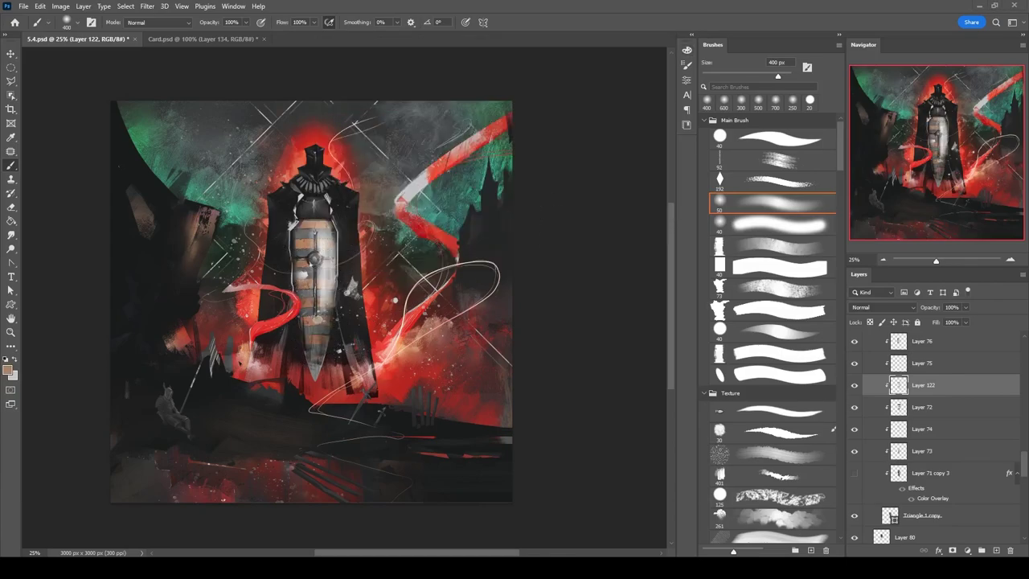
Add clipped layers above Triangle 1 copy and Layer 73 and tint the armoured torso dark brown and maroon with a 400 px soft brush.
{"action": "key", "text": "ctrl+shift+alt+n"}
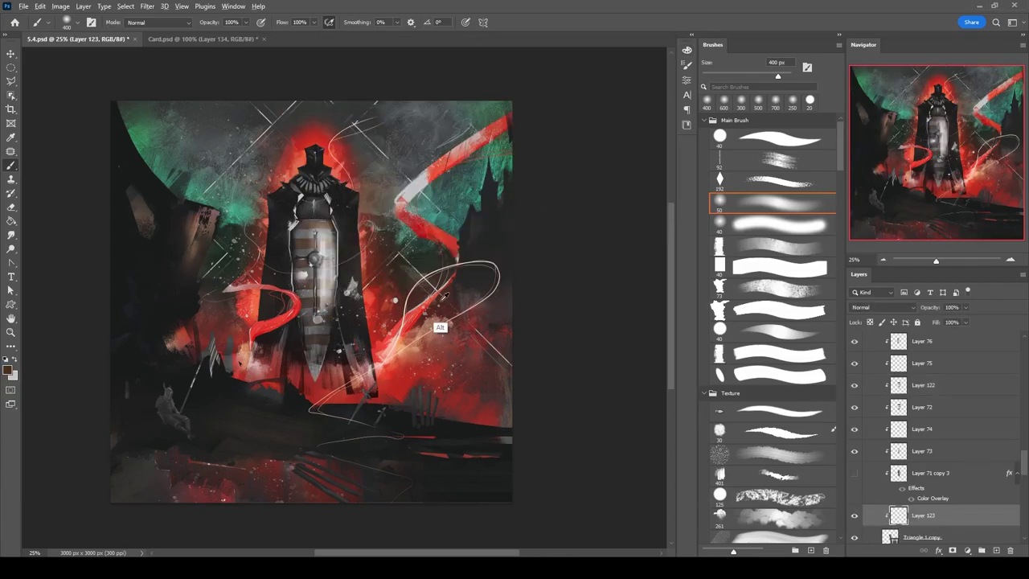
{"action": "left_click", "coordinate": [923, 452]}
{"action": "key", "text": "ctrl+shift+alt+n"}
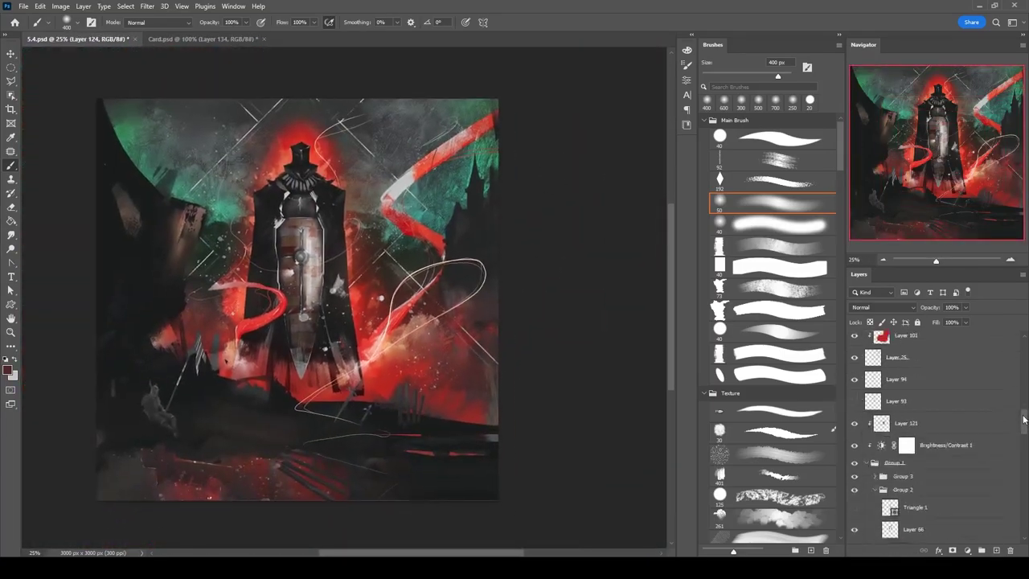
Apply a Color Overlay to Group 1 copy 2 and select the looping line's layer for erasing.
{"action": "double_click", "coordinate": [907, 523]}
{"action": "left_click", "coordinate": [828, 245]}
{"action": "key", "text": "Return"}
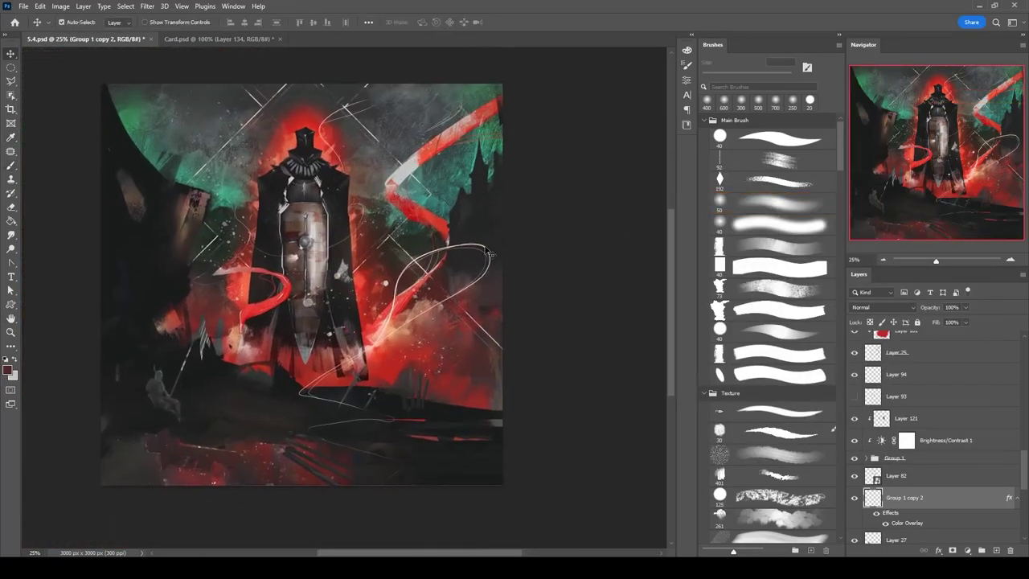
{"action": "left_click", "coordinate": [489, 254]}
{"action": "key", "text": "e"}
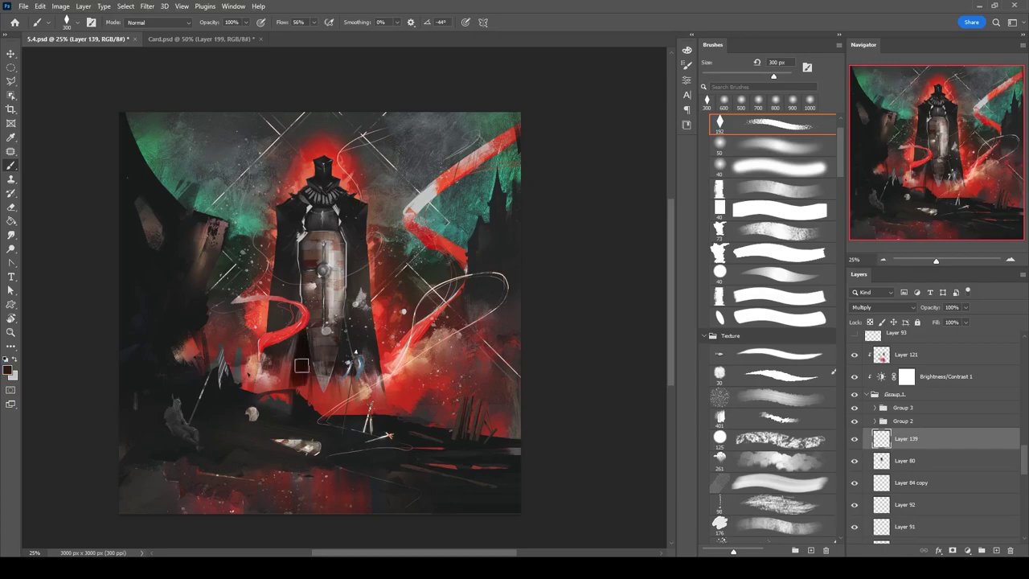
Darken the robe's hem on Layer 139 with a 400 px textured brush and shade the torso on a new Multiply layer clipped to Group 2.
{"action": "key", "text": "bracketright"}
{"action": "left_click_drag", "start_coordinate": [305, 364], "coordinate": [326, 380]}
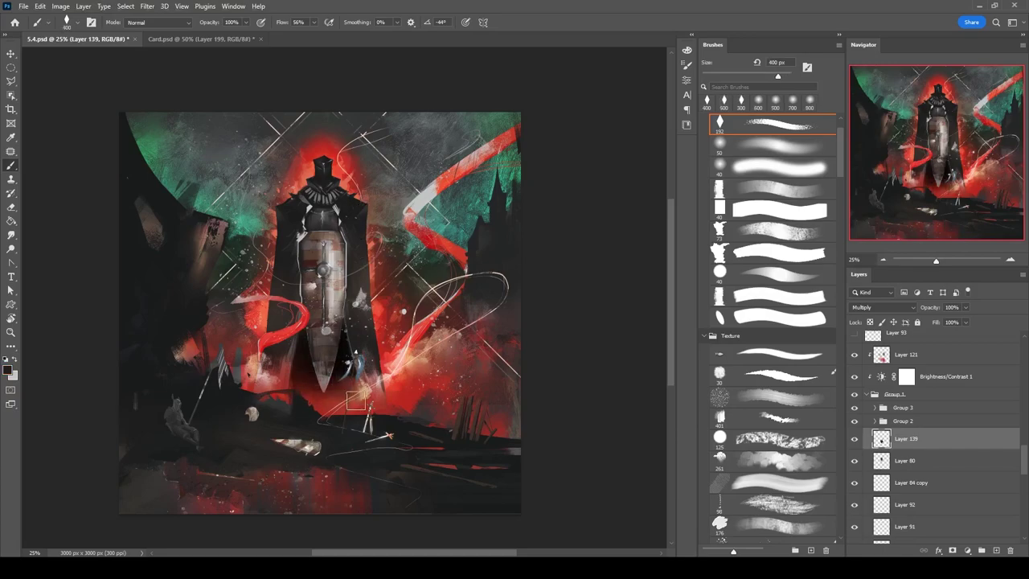
{"action": "key", "text": "e"}
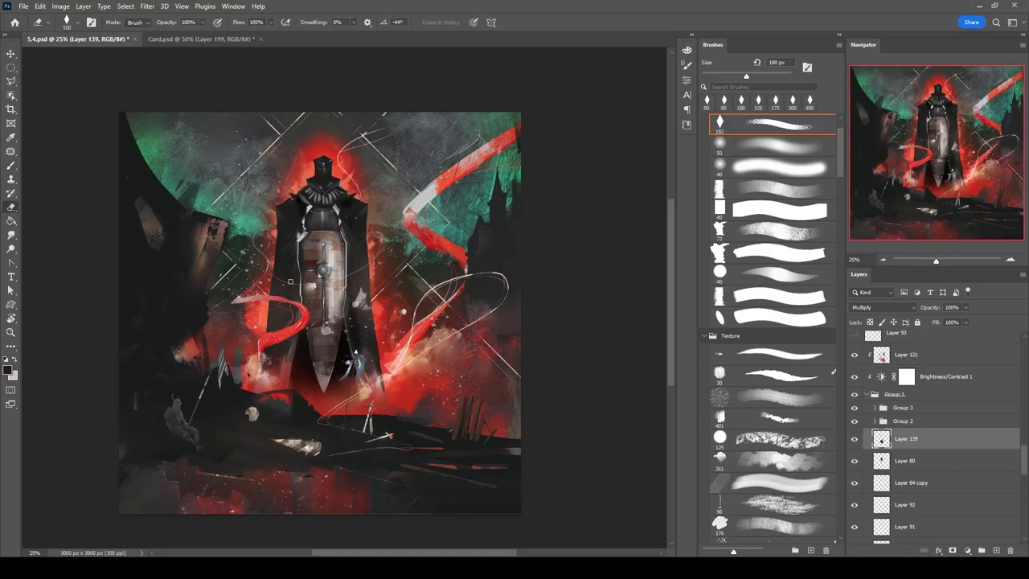
{"action": "key", "text": "ctrl+shift+alt+n"}
{"action": "key", "text": "b"}
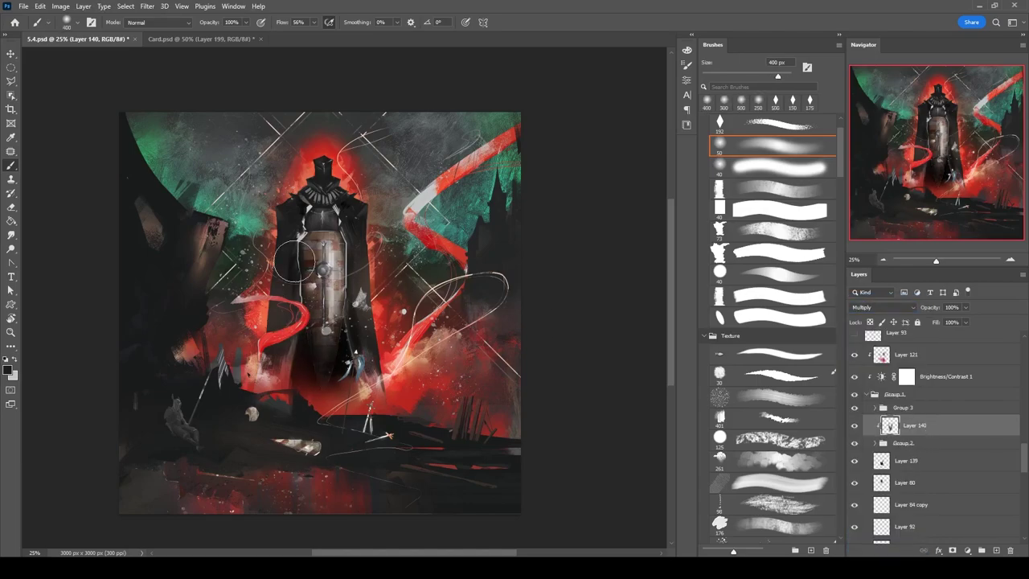
Refine the red glow beside the robe on Layer 121 with a 250 px soft brush and a 400 px textured eraser.
{"action": "left_click", "coordinate": [917, 462]}
{"action": "key", "text": "v"}
{"action": "left_click", "coordinate": [868, 354]}
{"action": "key", "text": "b"}
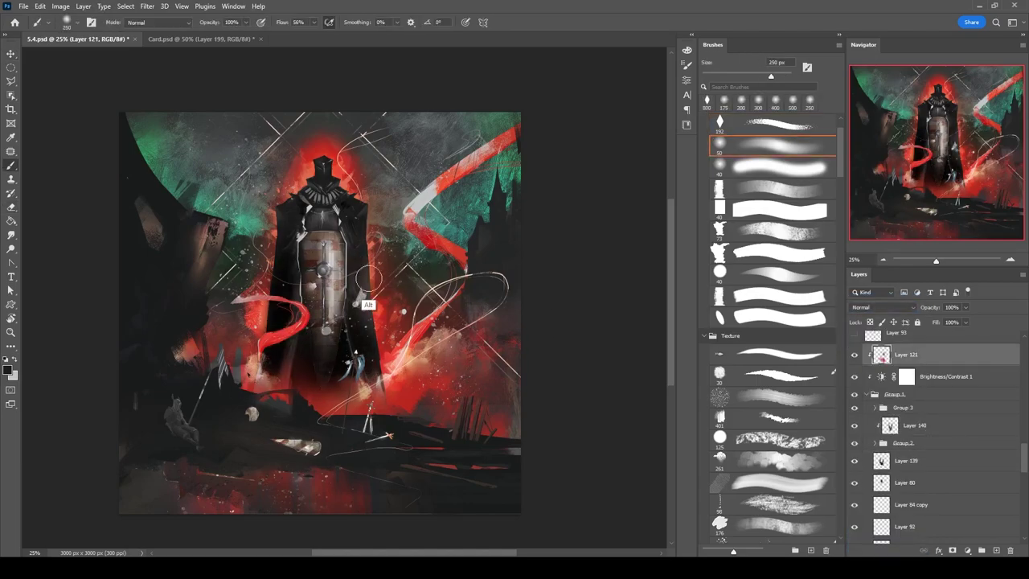
{"action": "key", "text": "e"}
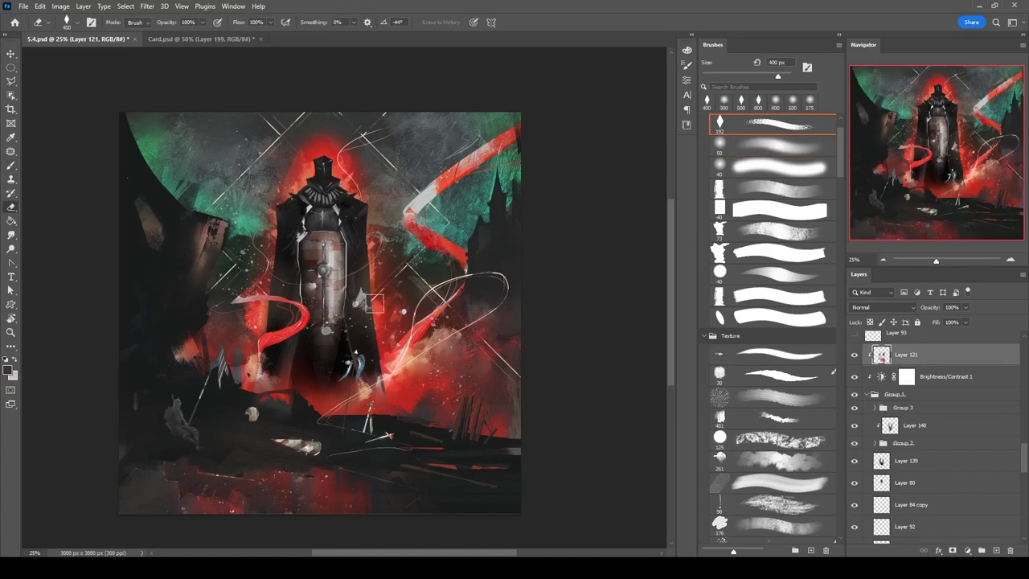
{"action": "key", "text": "ctrl+plus"}
{"action": "key", "text": "ctrl+plus"}
{"action": "key", "text": "bracketleft"}
{"action": "key", "text": "bracketleft"}
Smudge details on Layer 94 around the figure's torso with a 90 px textured Smudge brush.
{"action": "key", "text": "alt+bracketright"}
{"action": "key", "text": "alt+bracketright"}
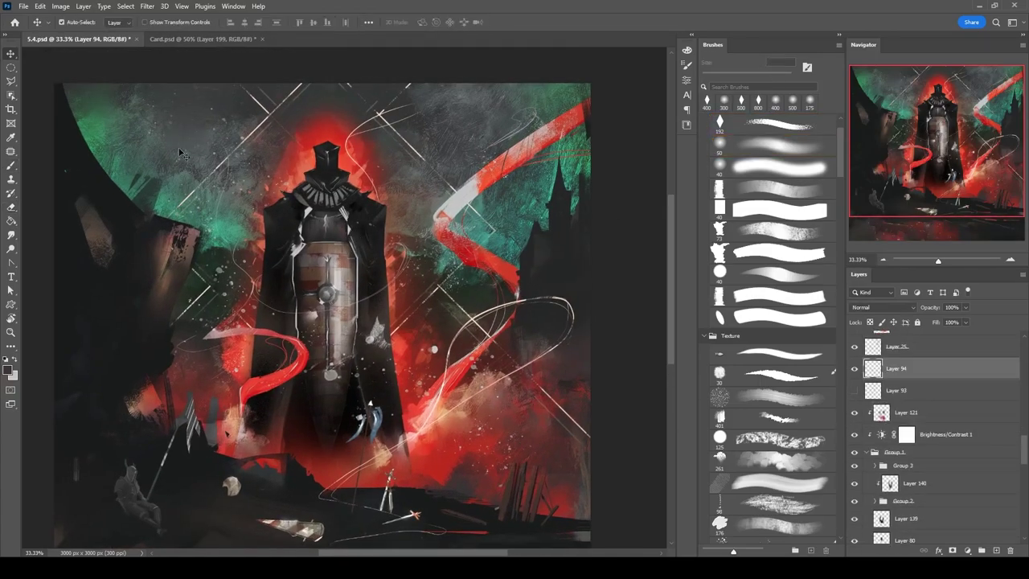
{"action": "key", "text": "ctrl+plus"}
{"action": "left_click", "coordinate": [11, 235]}
{"action": "scroll", "coordinate": [241, 213], "scroll_direction": "up", "scroll_amount": 2}
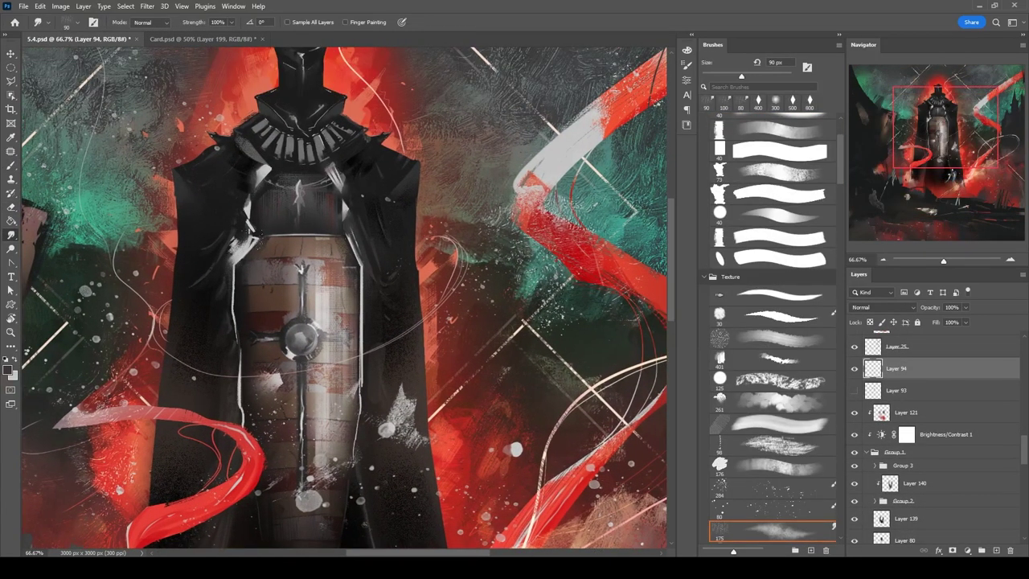
{"action": "key", "text": "bracketleft"}
{"action": "scroll", "coordinate": [389, 496], "scroll_direction": "down", "scroll_amount": 2}
{"action": "key", "text": "b"}
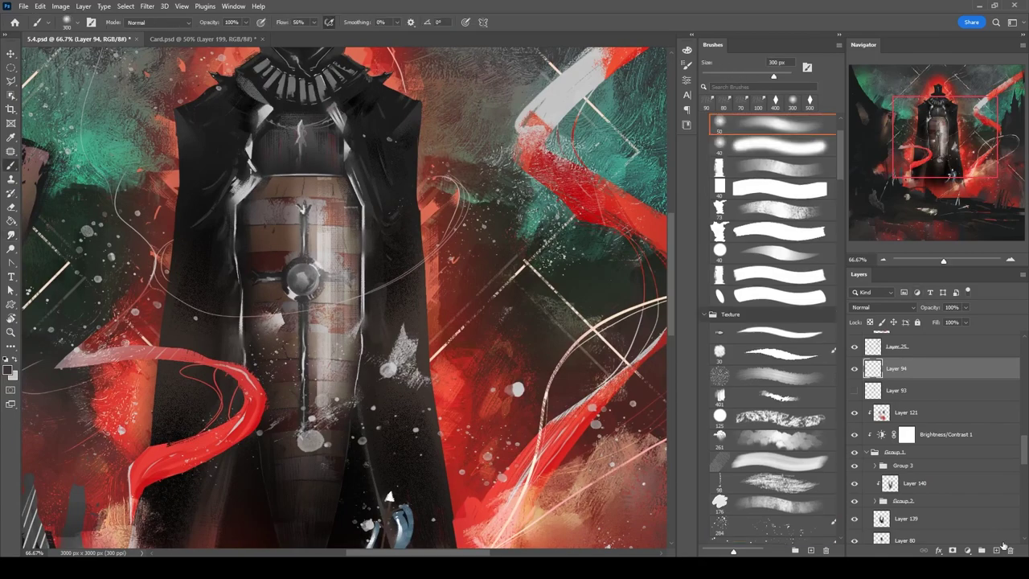
Create a Color Dodge layer above Layer 94 and paint pale highlights on the torso armour with a 10 to 30 px soft brush.
{"action": "key", "text": "ctrl+shift+alt+n"}
{"action": "key", "text": "shift+alt+d"}
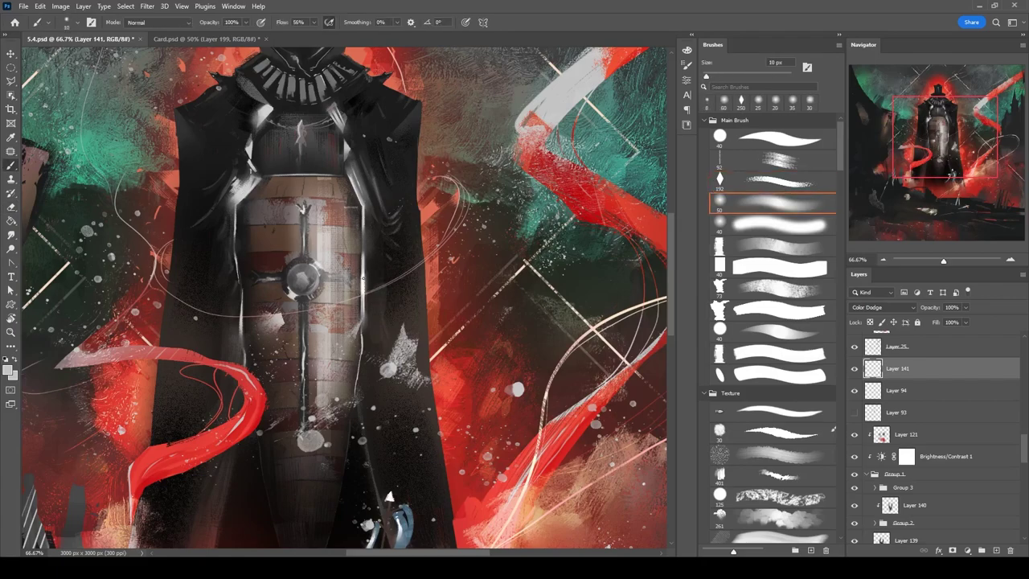
{"action": "left_click_drag", "start_coordinate": [259, 177], "coordinate": [241, 203]}
{"action": "key", "text": "bracketleft"}
{"action": "key", "text": "bracketright"}
{"action": "key", "text": "bracketright"}
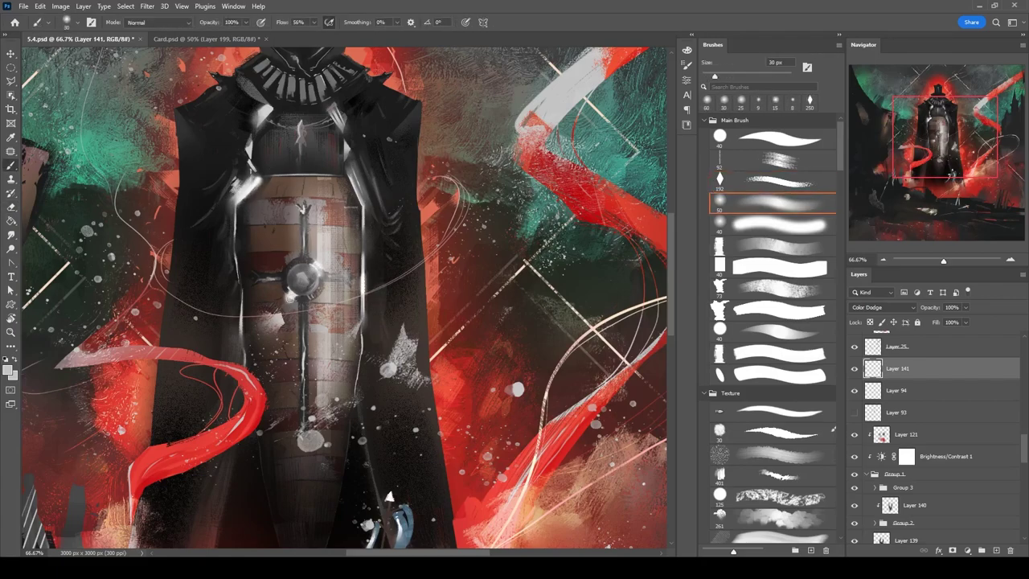
Refine the highlights on Layer 141 with a 60 px soft eraser, a 10 px brush and a 45 px textured eraser.
{"action": "key", "text": "e"}
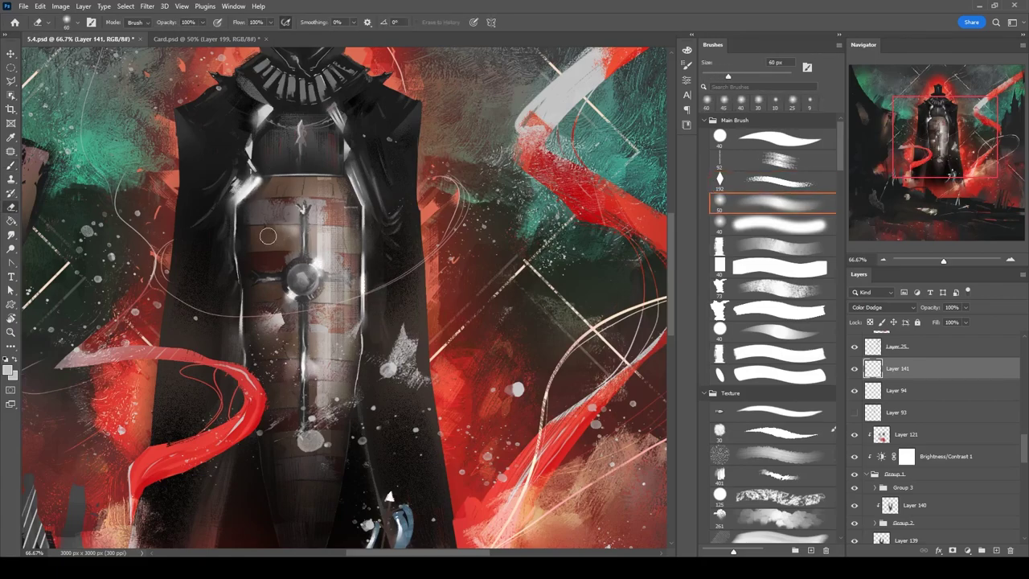
{"action": "left_click_drag", "start_coordinate": [273, 247], "coordinate": [267, 345]}
{"action": "key", "text": "comma"}
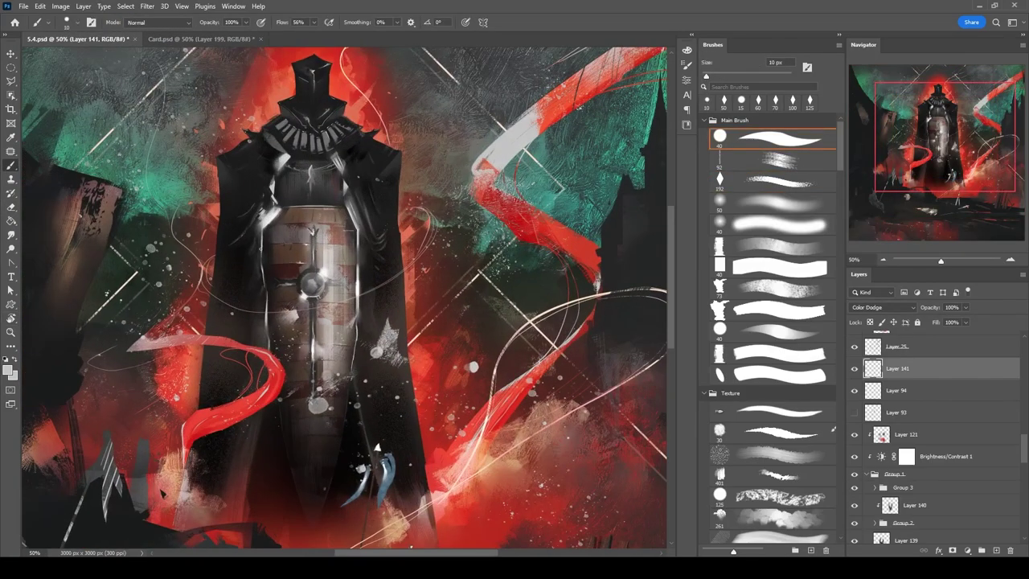
{"action": "left_click", "coordinate": [898, 391]}
{"action": "left_click", "coordinate": [897, 369]}
{"action": "key", "text": "bracketleft"}
{"action": "key", "text": "period"}
{"action": "key", "text": "period"}
{"action": "key", "text": "period"}
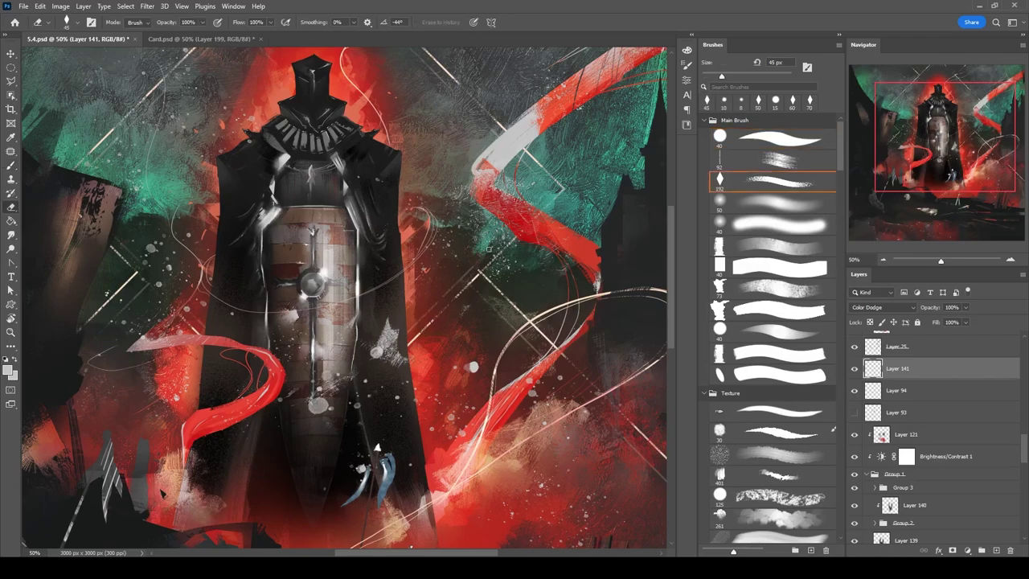
Add a normal layer above the Color Dodge highlights for painting with a 70 px soft brush.
{"action": "key", "text": "ctrl+shift+alt+n"}
{"action": "key", "text": "bracketright"}
{"action": "key", "text": "bracketright"}
{"action": "key", "text": "ctrl+minus"}
{"action": "key", "text": "ctrl+minus"}
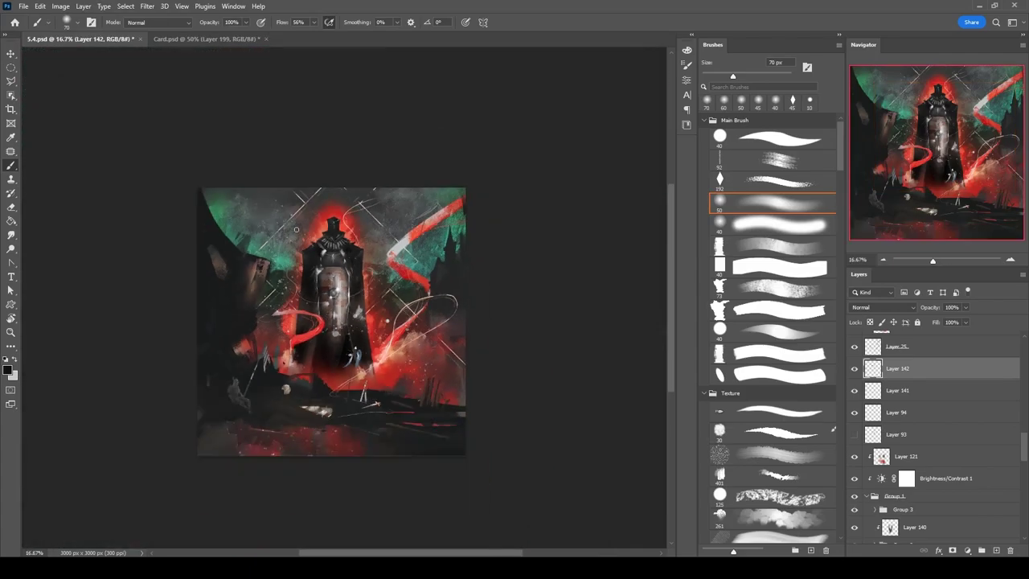
Soften the robe's shading on Layer 139 with a 400 px soft eraser.
{"action": "key", "text": "alt+comma"}
{"action": "key", "text": "e"}
{"action": "key", "text": "period"}
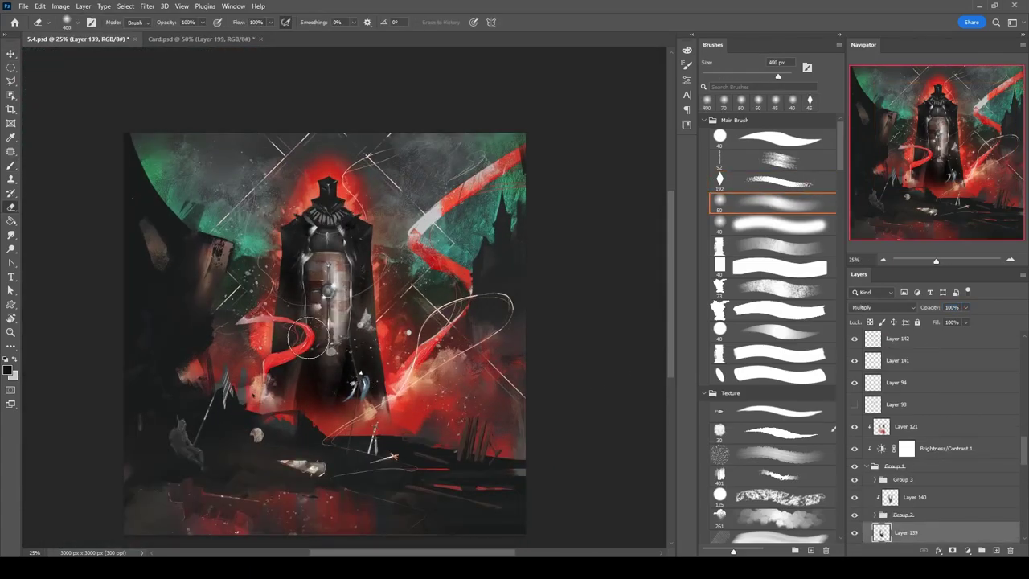
Apply a Motion Blur filter to the pale splatter dots on Layer 114.
{"action": "key", "text": "alt+bracketright"}
{"action": "key", "text": "alt+bracketright"}
{"action": "key", "text": "alt+bracketright"}
{"action": "key", "text": "alt+bracketright"}
{"action": "key", "text": "alt+bracketright"}
{"action": "key", "text": "alt+bracketright"}
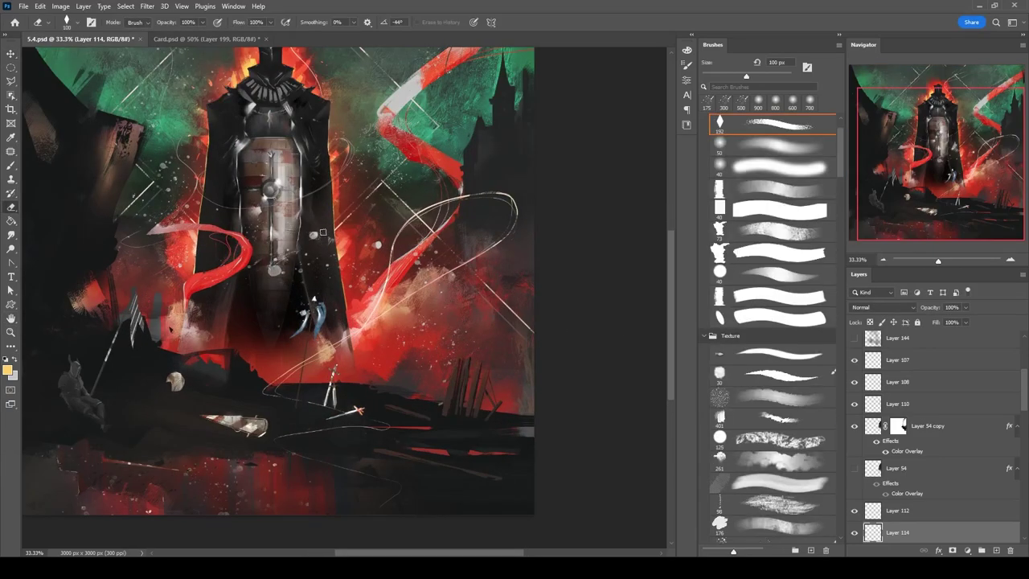
{"action": "key", "text": "ctrl+alt+shift+b"}
{"action": "key", "text": "Return"}
Scatter yellow-orange sparks on a new layer above Layer 114 with splatter brushes and thin them with a 400 px textured eraser.
{"action": "key", "text": "ctrl+alt+shift+n"}
{"action": "key", "text": "comma"}
{"action": "key", "text": "comma"}
{"action": "key", "text": "comma"}
{"action": "key", "text": "comma"}
{"action": "key", "text": "comma"}
{"action": "key", "text": "comma"}
{"action": "key", "text": "comma"}
{"action": "key", "text": "comma"}
{"action": "key", "text": "comma"}
{"action": "key", "text": "comma"}
{"action": "key", "text": "comma"}
{"action": "key", "text": "comma"}
{"action": "key", "text": "comma"}
{"action": "key", "text": "comma"}
{"action": "key", "text": "comma"}
{"action": "key", "text": "comma"}
{"action": "key", "text": "comma"}
{"action": "key", "text": "comma"}
{"action": "key", "text": "comma"}
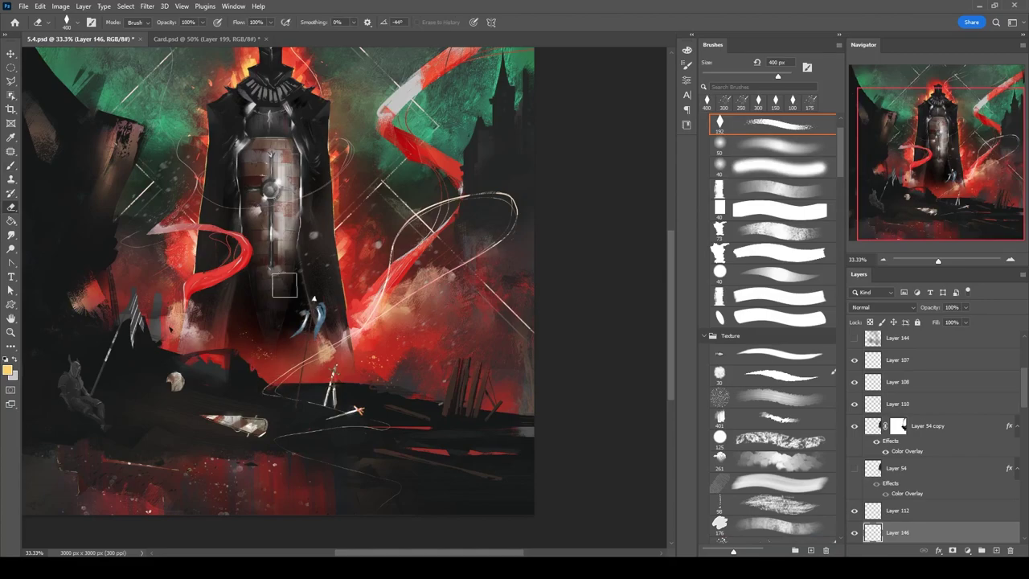
{"action": "key", "text": "period"}
{"action": "key", "text": "period"}
{"action": "key", "text": "period"}
{"action": "key", "text": "period"}
{"action": "key", "text": "period"}
{"action": "key", "text": "period"}
{"action": "key", "text": "period"}
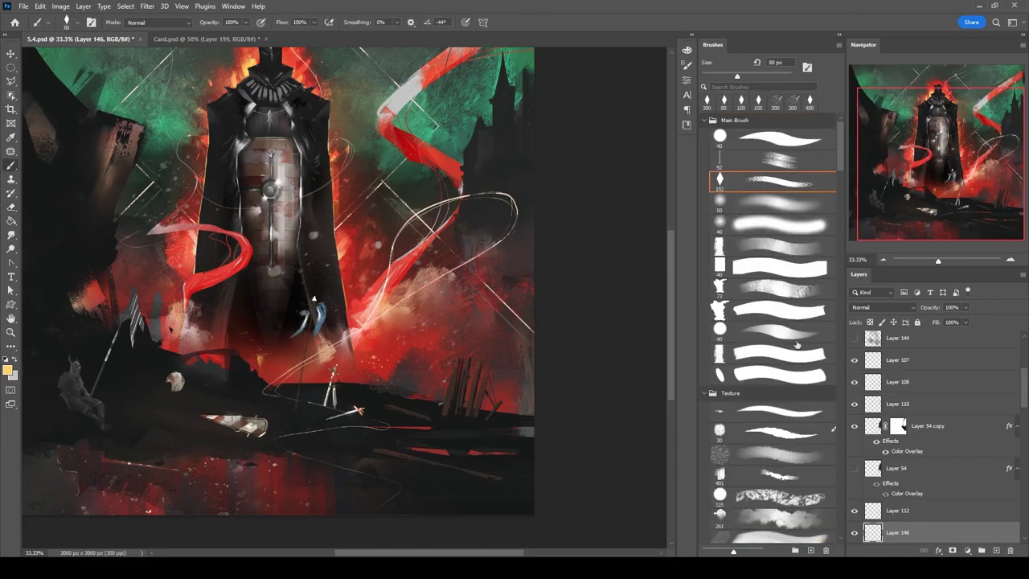
Erase parts of the background texture on Layer 36 with an 800 px textured eraser.
{"action": "scroll", "coordinate": [466, 242], "scroll_direction": "up", "scroll_amount": 1}
{"action": "scroll", "coordinate": [461, 172], "scroll_direction": "down", "scroll_amount": 3}
{"action": "scroll", "coordinate": [1024, 403], "scroll_direction": "down", "scroll_amount": 5}
{"action": "left_click", "coordinate": [922, 446]}
{"action": "key", "text": "e"}
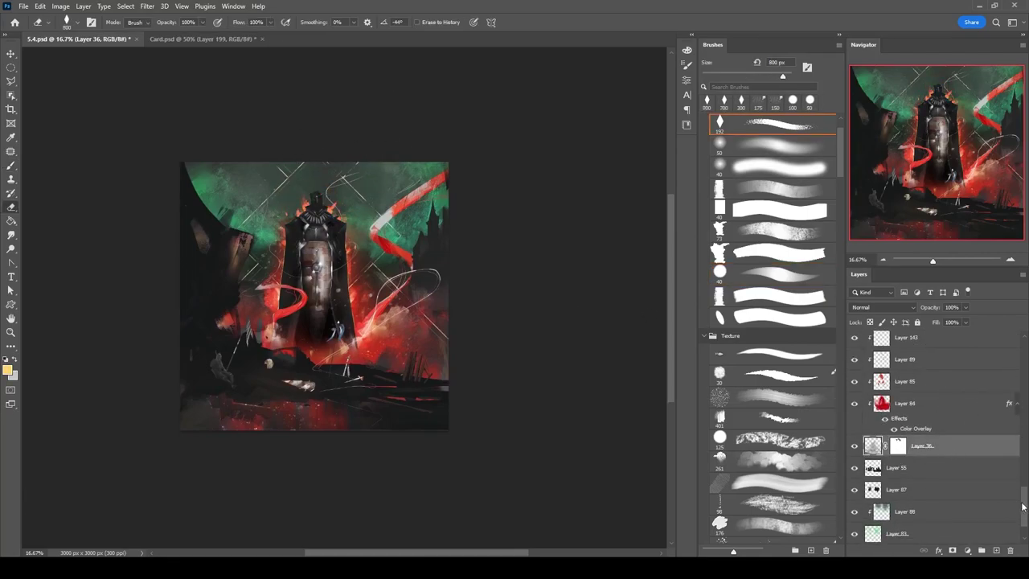
Recolour the red glow and ribbon blue with clipped Hue/Saturation adjustments at hue -155, and lower the ribbon's lightness.
{"action": "left_click", "coordinate": [967, 550]}
{"action": "left_click", "coordinate": [909, 426]}
{"action": "left_click_drag", "start_coordinate": [529, 115], "coordinate": [462, 115]}
{"action": "left_click", "coordinate": [658, 48]}
{"action": "scroll", "coordinate": [1023, 480], "scroll_direction": "up", "scroll_amount": 1}
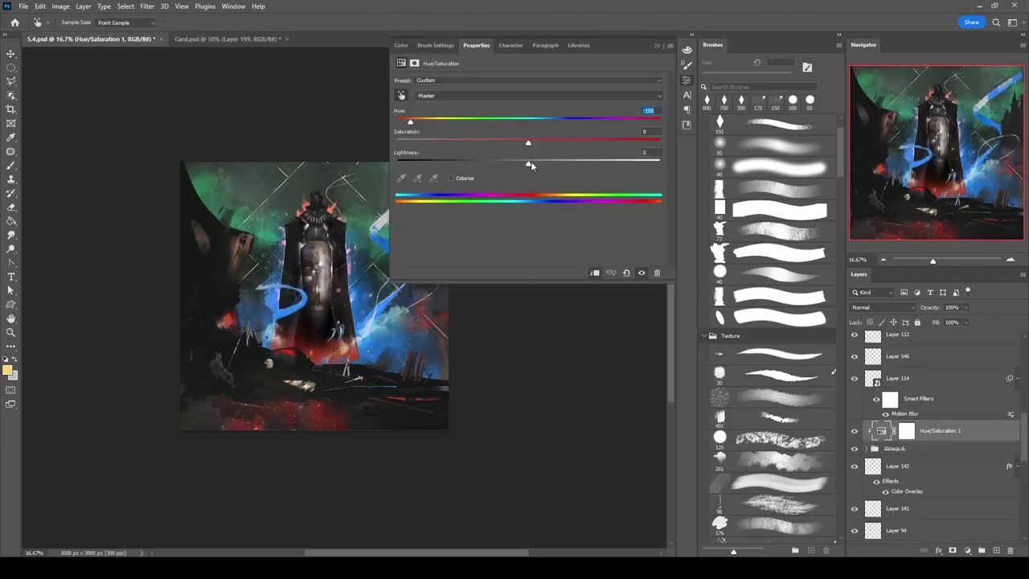
{"action": "left_click_drag", "start_coordinate": [529, 163], "coordinate": [500, 163]}
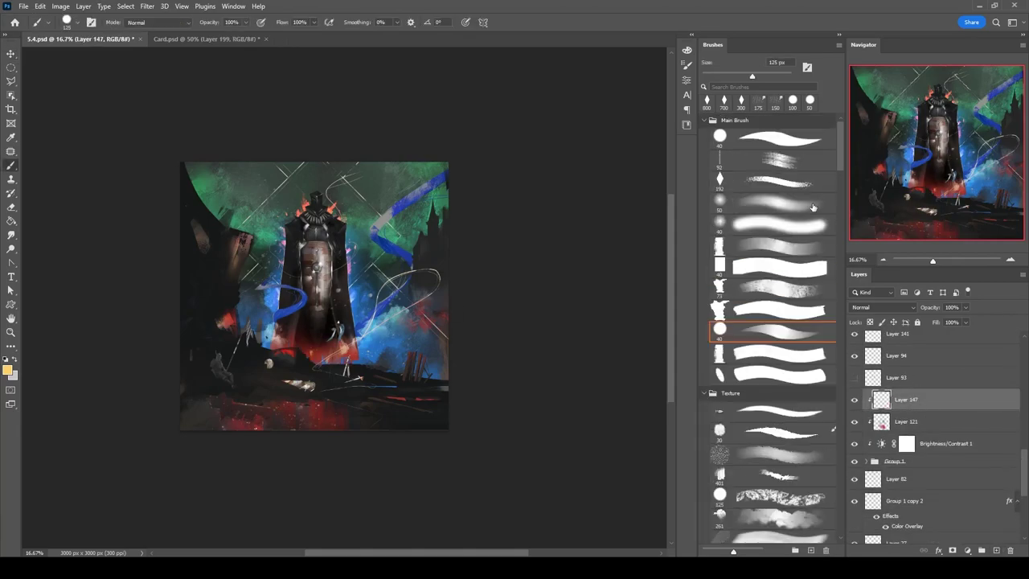
Paint blue around the robe's base on clipped Layer 147 and erase part of the Hue/Saturation mask above Layer 82.
{"action": "left_click", "coordinate": [821, 191]}
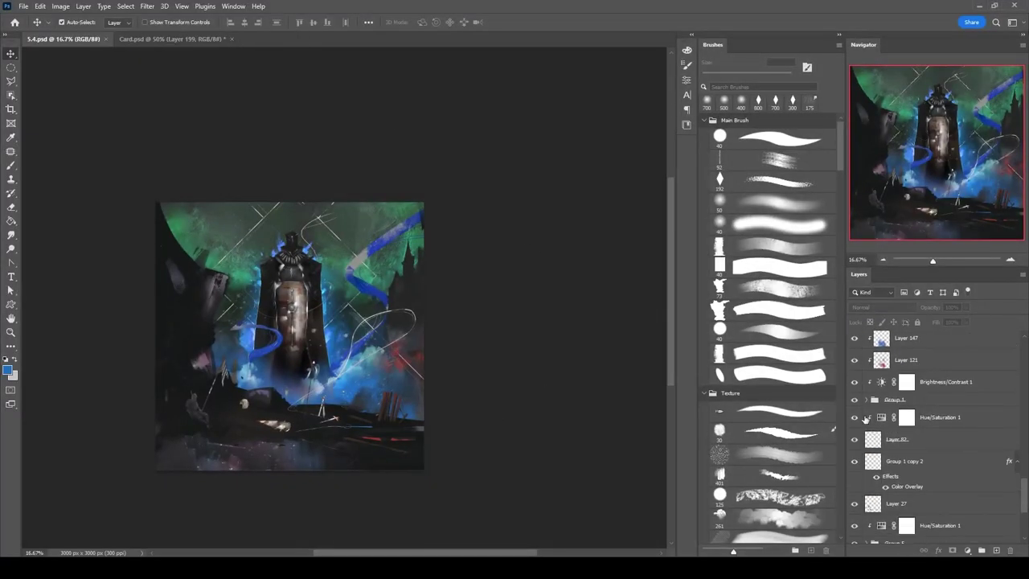
{"action": "left_click", "coordinate": [911, 417]}
{"action": "key", "text": "e"}
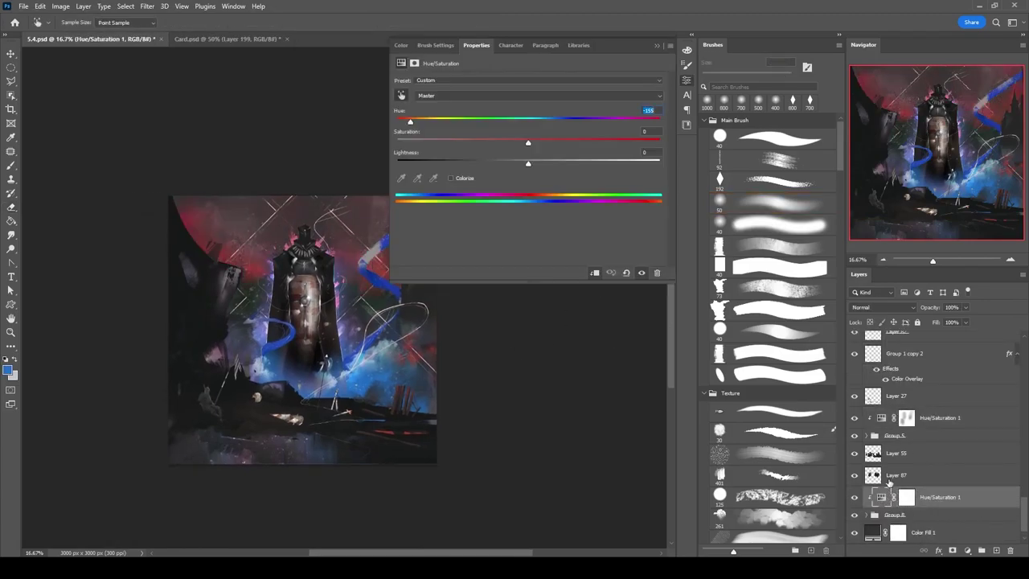
Shift the hue of the sky's Hue/Saturation adjustment above Group 8 from red to green.
{"action": "left_click_drag", "start_coordinate": [530, 120], "coordinate": [566, 126]}
{"action": "left_click_drag", "start_coordinate": [567, 129], "coordinate": [465, 136]}
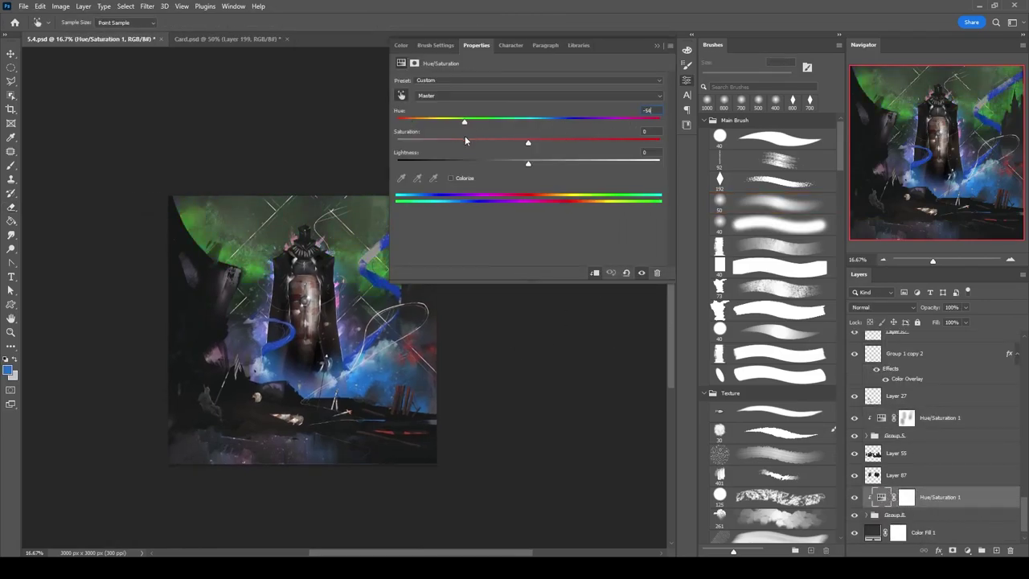
{"action": "key", "text": "ctrl+g"}
{"action": "scroll", "coordinate": [959, 466], "scroll_direction": "up", "scroll_amount": 4}
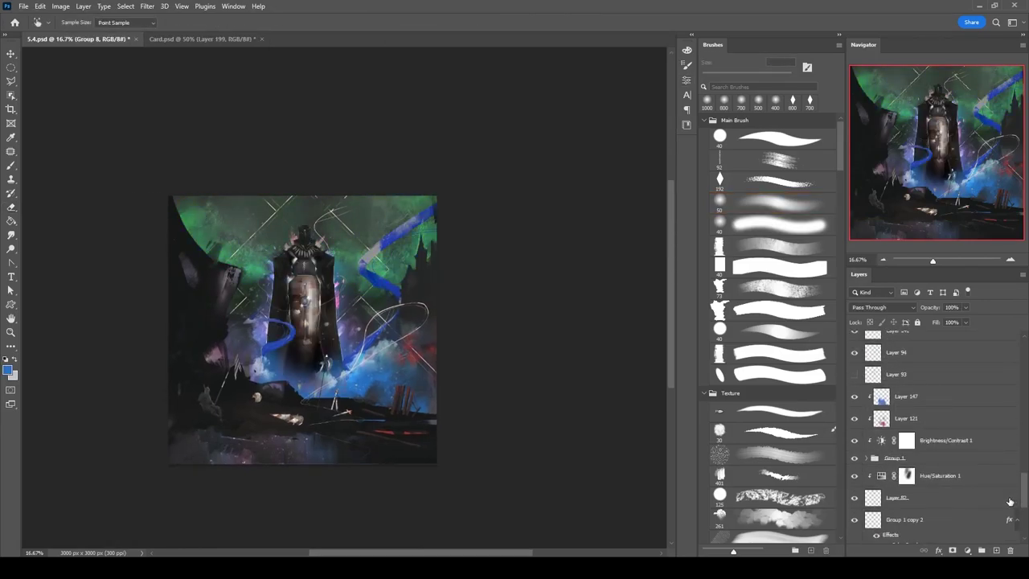
Paint a blue haze over the robed figure on a new layer above Layer 142 with a large soft brush, then thin it with a textured eraser.
{"action": "key", "text": "ctrl+plus"}
{"action": "key", "text": "ctrl+plus"}
{"action": "left_click", "coordinate": [930, 396]}
{"action": "key", "text": "ctrl+shift+alt+n"}
{"action": "key", "text": "e"}
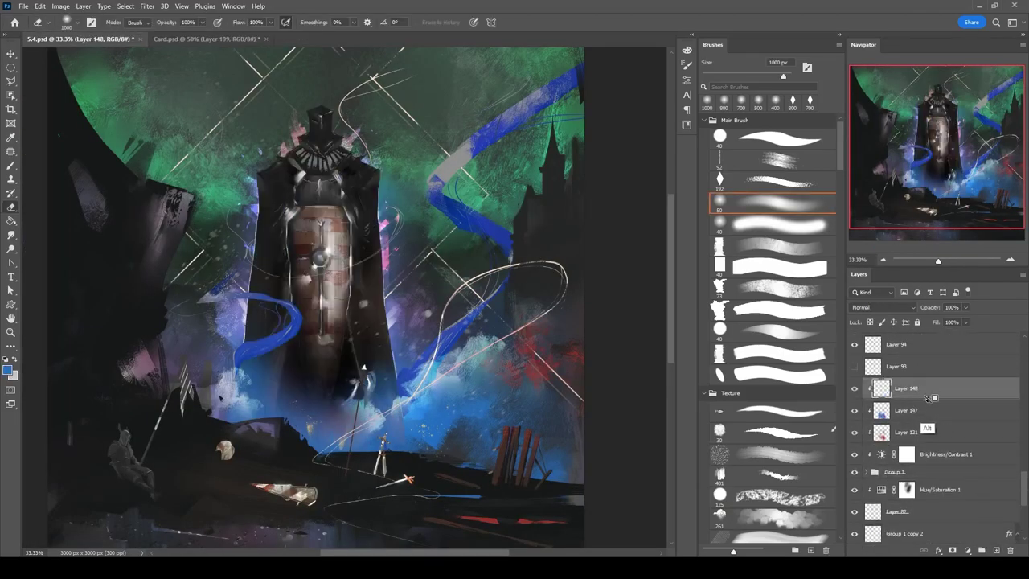
{"action": "key", "text": "ctrl+minus"}
{"action": "key", "text": "b"}
{"action": "key", "text": "ctrl+shift+bracketright"}
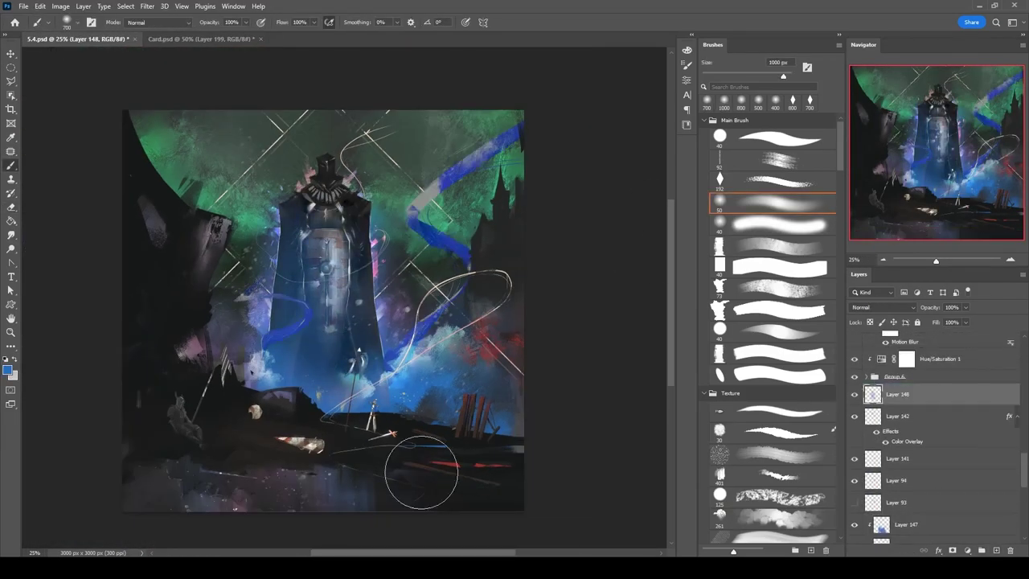
{"action": "key", "text": "e"}
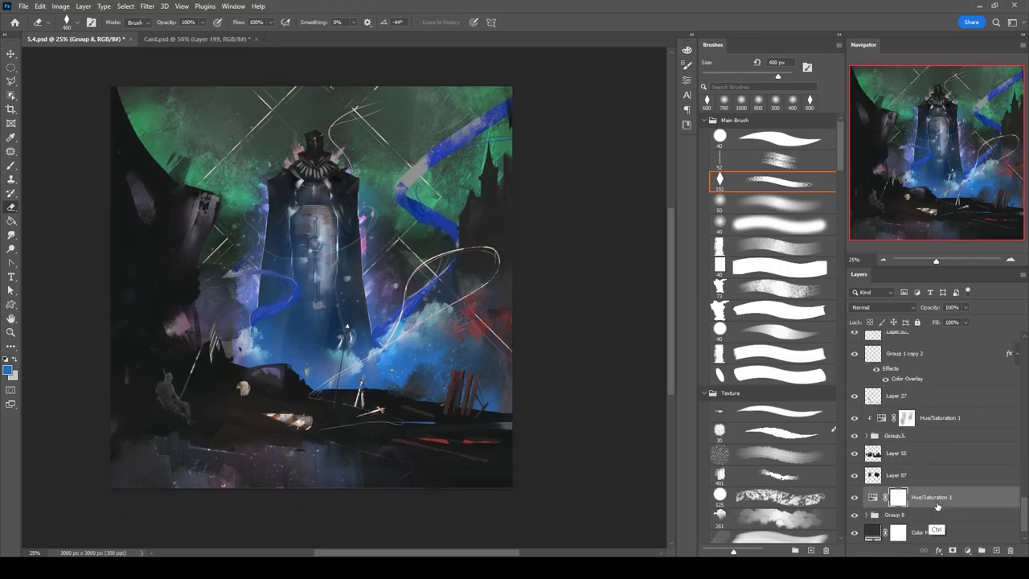
Readjust the sky's Hue/Saturation adjustment above Group 8 towards a muted teal.
{"action": "left_click_drag", "start_coordinate": [492, 124], "coordinate": [555, 166]}
{"action": "left_click_drag", "start_coordinate": [611, 169], "coordinate": [577, 166]}
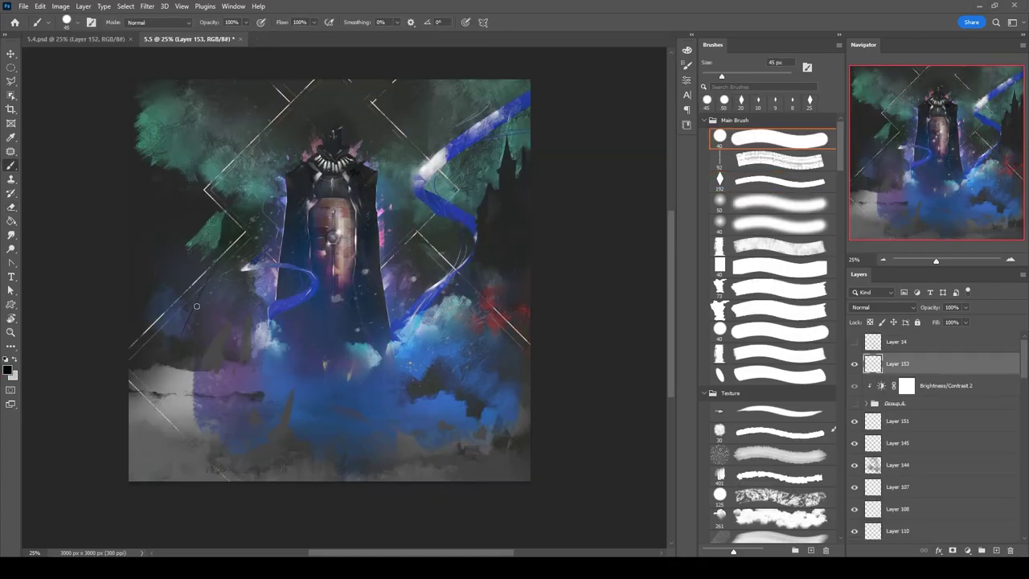
In the 5.5 document, sketch black rock and crack outlines across the ground on Layer 153 with a 40 px hard brush.
{"action": "key", "text": "e"}
{"action": "key", "text": "b"}
{"action": "scroll", "coordinate": [236, 321], "scroll_direction": "down", "scroll_amount": 3}
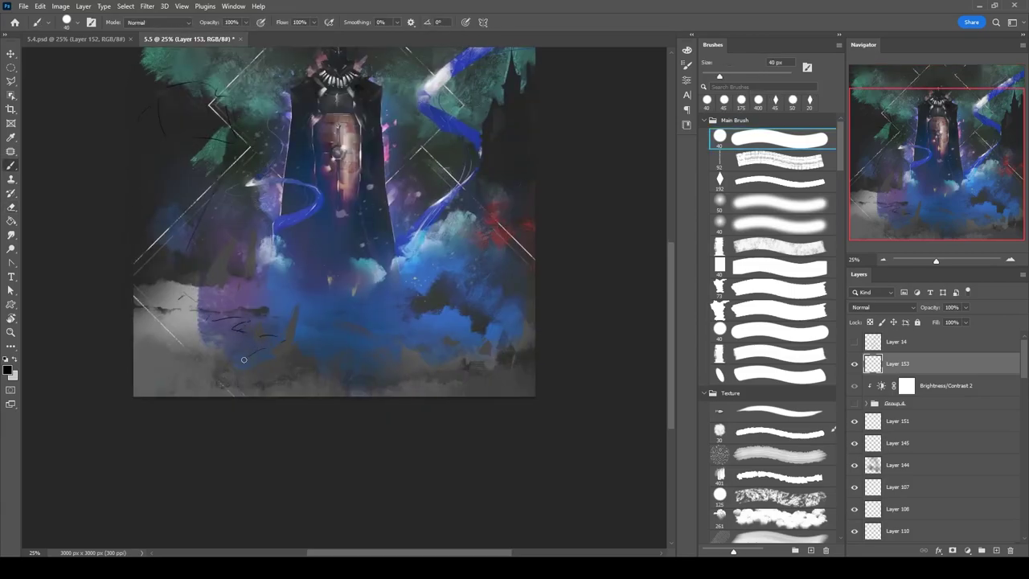
{"action": "left_click_drag", "start_coordinate": [275, 344], "coordinate": [265, 341]}
{"action": "scroll", "coordinate": [270, 372], "scroll_direction": "up", "scroll_amount": 2}
{"action": "scroll", "coordinate": [270, 372], "scroll_direction": "right", "scroll_amount": 1}
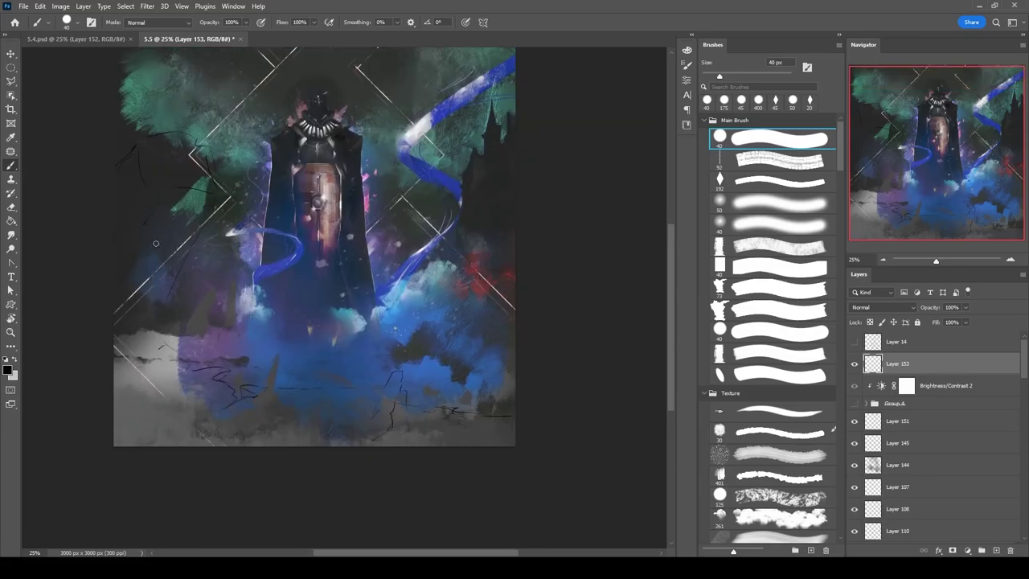
Move the black outline sketch on Layer 153 upward on the canvas.
{"action": "key", "text": "ctrl+t"}
{"action": "left_click_drag", "start_coordinate": [464, 368], "coordinate": [464, 328]}
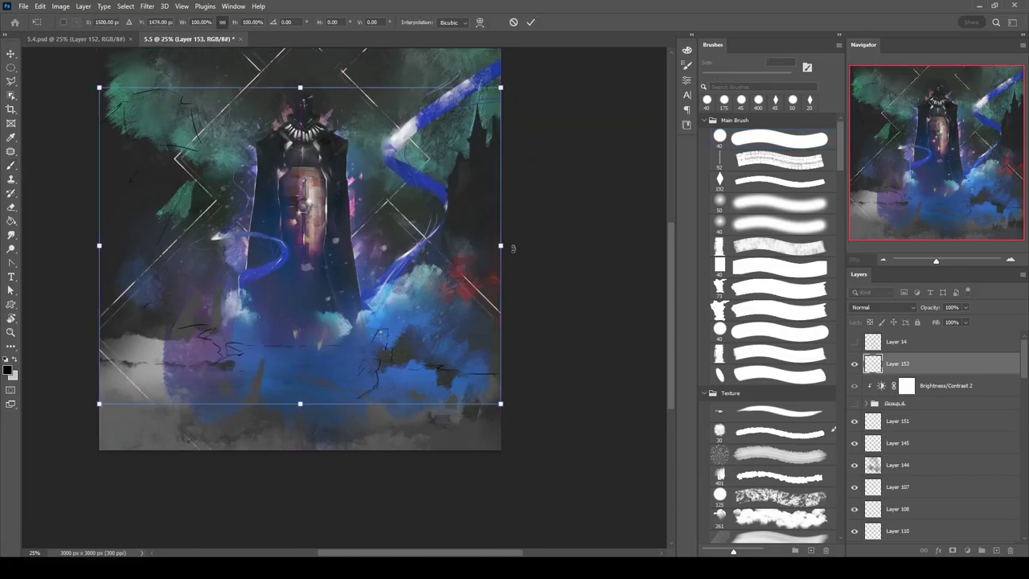
{"action": "key", "text": "Return"}
Lasso the sketch lines on each side of the figure in turn and transform them, enlarging the right-hand rock lines to 145.53%.
{"action": "key", "text": "l"}
{"action": "left_click_drag", "start_coordinate": [61, 128], "coordinate": [40, 339]}
{"action": "key", "text": "ctrl+t"}
{"action": "key", "text": "ctrl+minus"}
{"action": "key", "text": "Escape"}
{"action": "mouse_move", "coordinate": [321, 309]}
{"action": "left_mouse_down"}
{"action": "mouse_move", "coordinate": [386, 398]}
{"action": "mouse_move", "coordinate": [523, 201]}
{"action": "mouse_move", "coordinate": [570, 214]}
{"action": "left_mouse_up"}
{"action": "key", "text": "ctrl+t"}
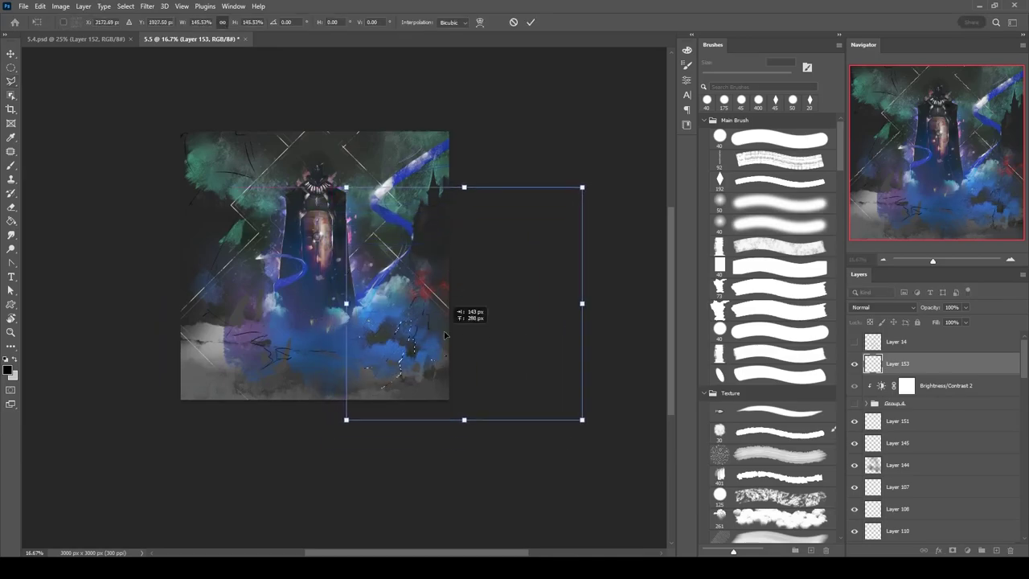
{"action": "key", "text": "Return"}
Sketch more black rock and cliff outlines around the ground and along both sides on Layer 153 with the 40 px hard brush.
{"action": "key", "text": "ctrl+plus"}
{"action": "key", "text": "e"}
{"action": "key", "text": "b"}
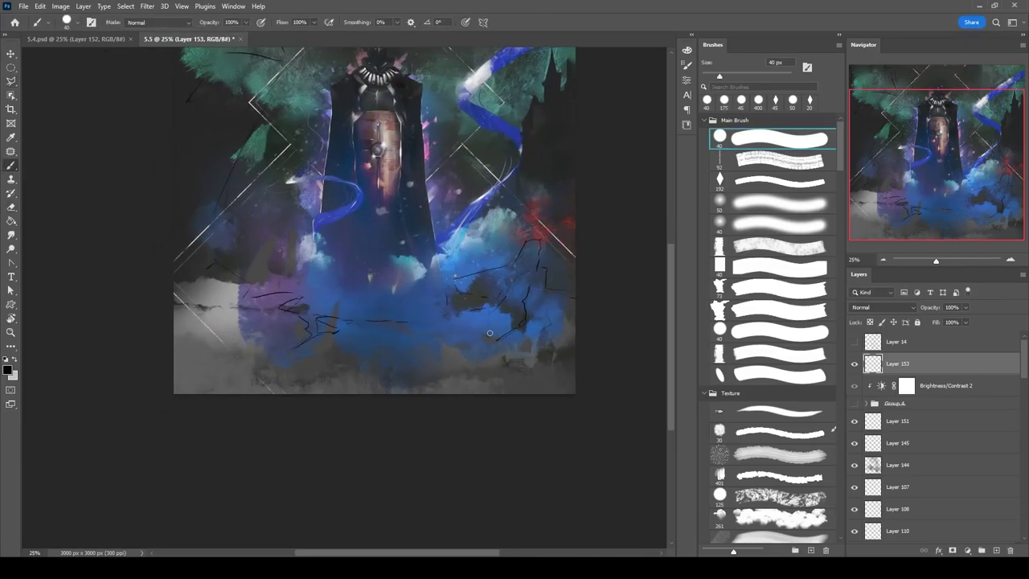
{"action": "scroll", "coordinate": [577, 303], "scroll_direction": "up", "scroll_amount": 2}
{"action": "scroll", "coordinate": [578, 303], "scroll_direction": "right", "scroll_amount": 2}
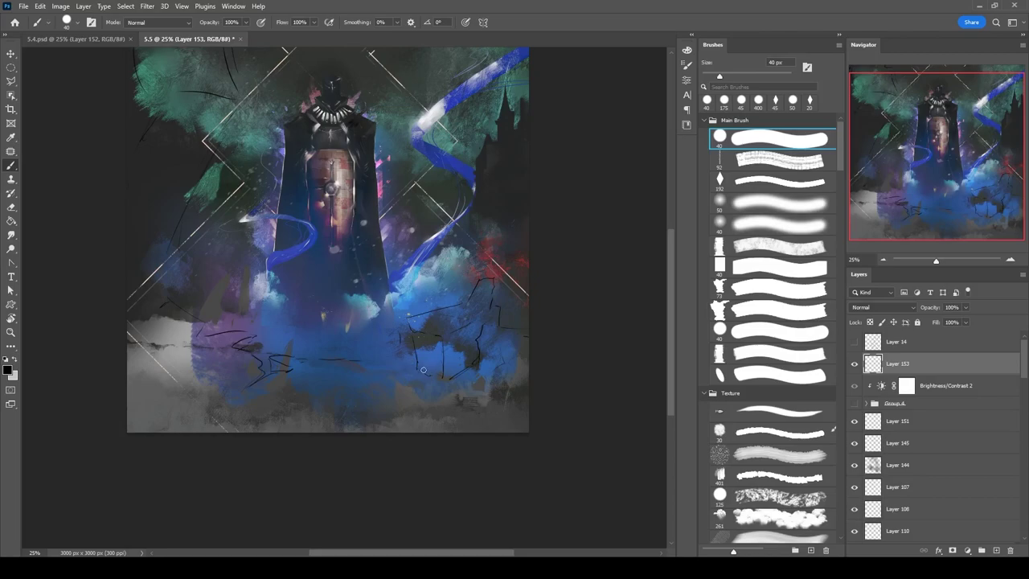
{"action": "left_click_drag", "start_coordinate": [458, 262], "coordinate": [473, 292]}
{"action": "mouse_move", "coordinate": [242, 330]}
{"action": "left_mouse_down"}
{"action": "mouse_move", "coordinate": [222, 339]}
{"action": "mouse_move", "coordinate": [194, 434]}
{"action": "mouse_move", "coordinate": [333, 420]}
{"action": "left_mouse_up"}
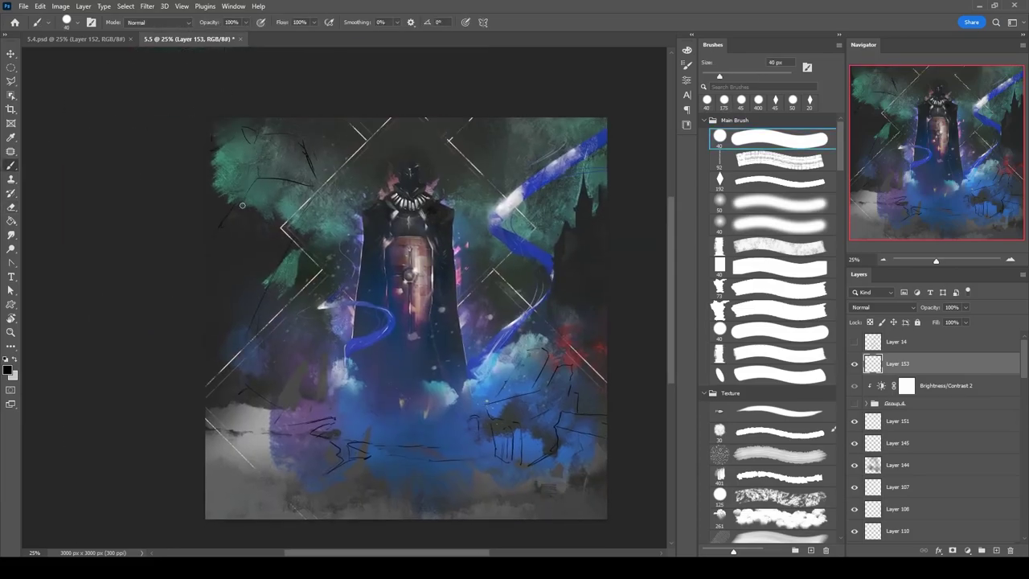
{"action": "left_click_drag", "start_coordinate": [257, 173], "coordinate": [251, 83]}
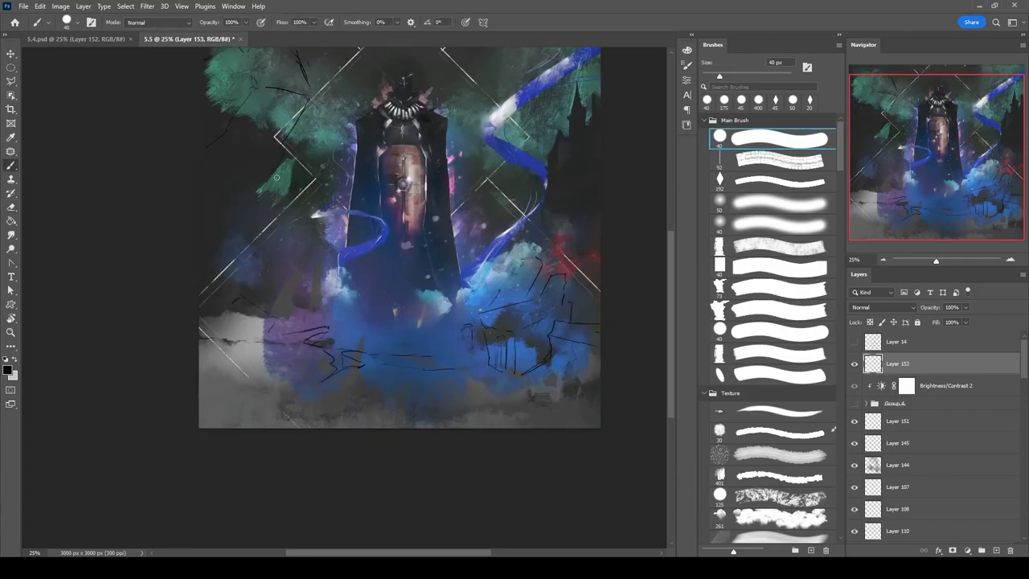
{"action": "left_click_drag", "start_coordinate": [517, 333], "coordinate": [408, 372]}
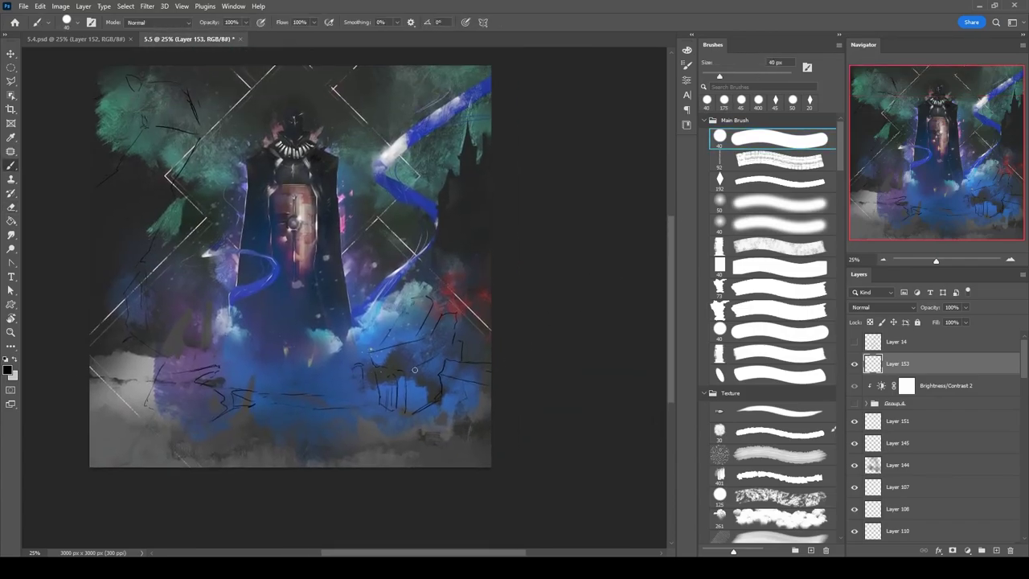
Block in the rocky ground in muted green (H 154, S 19, B 36) on Layer 154, beneath the sketch.
{"action": "key", "text": "alt+]"}
{"action": "key", "text": "ctrl+"}
{"action": "key", "text": "alt+["}
{"action": "left_click_drag", "start_coordinate": [333, 364], "coordinate": [297, 377]}
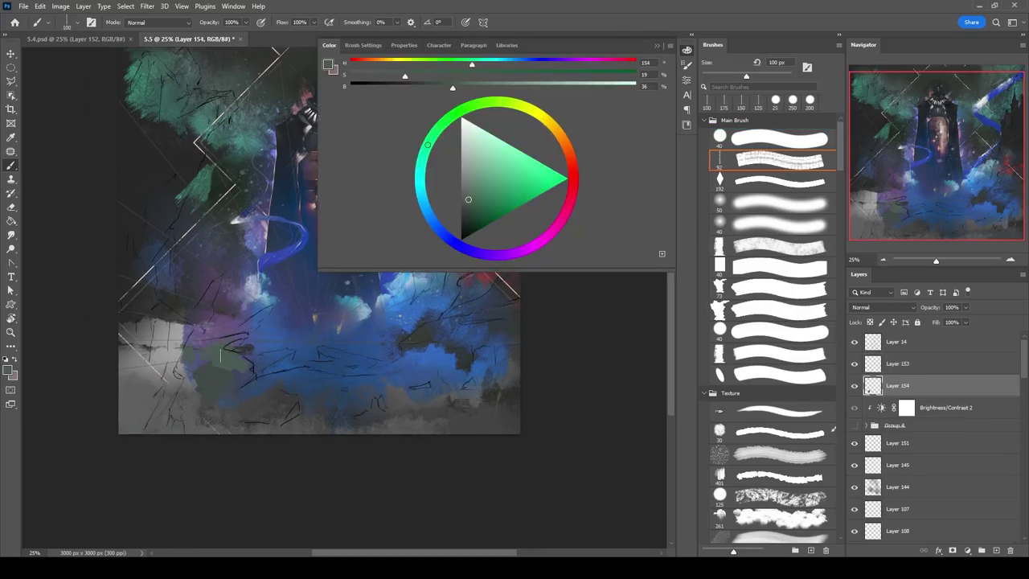
{"action": "left_click_drag", "start_coordinate": [406, 318], "coordinate": [514, 338]}
{"action": "left_click_drag", "start_coordinate": [402, 341], "coordinate": [515, 330]}
{"action": "mouse_move", "coordinate": [450, 354]}
{"action": "left_mouse_down"}
{"action": "mouse_move", "coordinate": [522, 419]}
{"action": "mouse_move", "coordinate": [378, 369]}
{"action": "left_mouse_up"}
{"action": "key", "text": "e"}
{"action": "key", "text": "b"}
{"action": "mouse_move", "coordinate": [463, 326]}
{"action": "left_mouse_down"}
{"action": "mouse_move", "coordinate": [454, 365]}
{"action": "mouse_move", "coordinate": [507, 370]}
{"action": "mouse_move", "coordinate": [465, 394]}
{"action": "mouse_move", "coordinate": [330, 414]}
{"action": "mouse_move", "coordinate": [241, 406]}
{"action": "left_mouse_up"}
{"action": "left_click_drag", "start_coordinate": [546, 227], "coordinate": [592, 214]}
Refine the green ground and right-hand slope on Layer 154 with sampled tones and varying sizes of the textured brush.
{"action": "key", "text": "bracketleft"}
{"action": "key", "text": "bracketleft"}
{"action": "mouse_move", "coordinate": [362, 402]}
{"action": "left_mouse_down"}
{"action": "mouse_move", "coordinate": [402, 362]}
{"action": "mouse_move", "coordinate": [563, 406]}
{"action": "left_mouse_up"}
{"action": "key", "text": "bracketleft"}
{"action": "mouse_move", "coordinate": [273, 402]}
{"action": "left_mouse_down"}
{"action": "mouse_move", "coordinate": [233, 358]}
{"action": "mouse_move", "coordinate": [265, 366]}
{"action": "left_mouse_up"}
{"action": "left_click", "coordinate": [256, 384], "text": "alt"}
{"action": "key", "text": "bracketleft"}
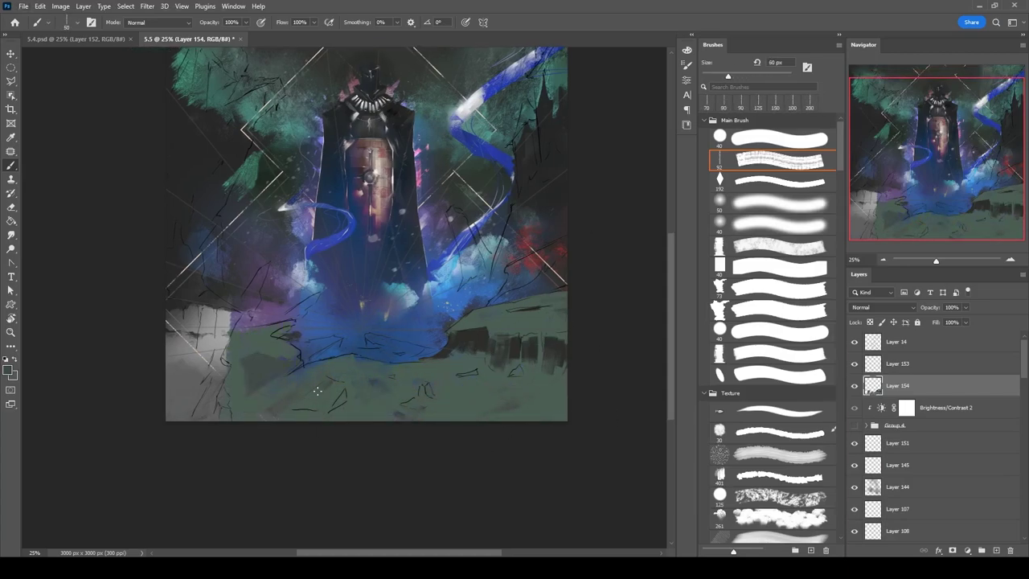
{"action": "key", "text": "bracketright"}
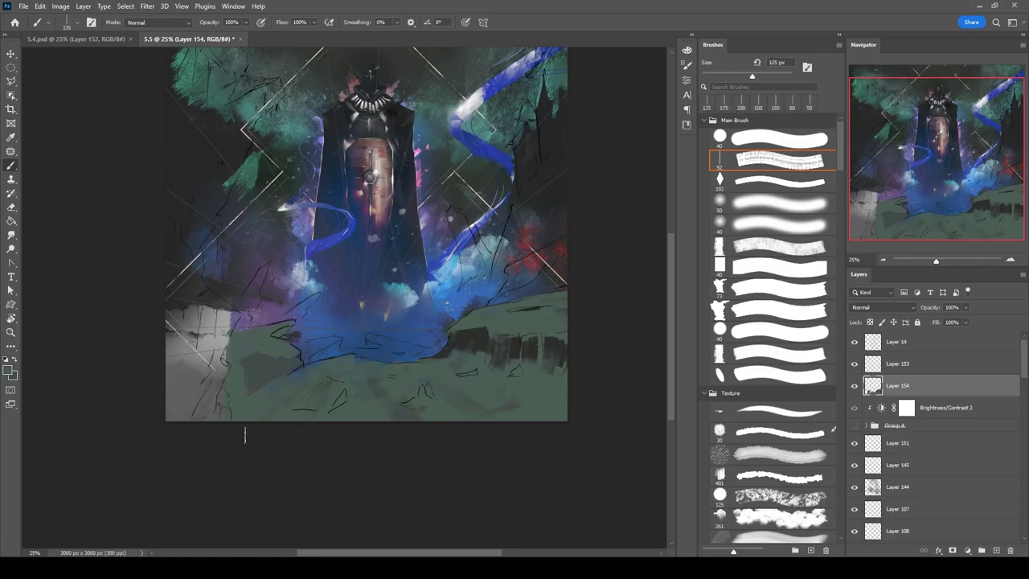
{"action": "key", "text": "bracketright"}
{"action": "key", "text": "bracketright"}
{"action": "mouse_move", "coordinate": [606, 286]}
{"action": "left_mouse_down"}
{"action": "mouse_move", "coordinate": [584, 297]}
{"action": "mouse_move", "coordinate": [571, 335]}
{"action": "left_mouse_up"}
Paint dark rock spires behind the right-hand slope on a new Layer 155 beneath the ground, with the textured brush at 125–150 px.
{"action": "key", "text": "ctrl+shift+alt+n"}
{"action": "key", "text": "bracketright"}
{"action": "key", "text": "bracketright"}
{"action": "key", "text": "bracketright"}
{"action": "key", "text": "bracketright"}
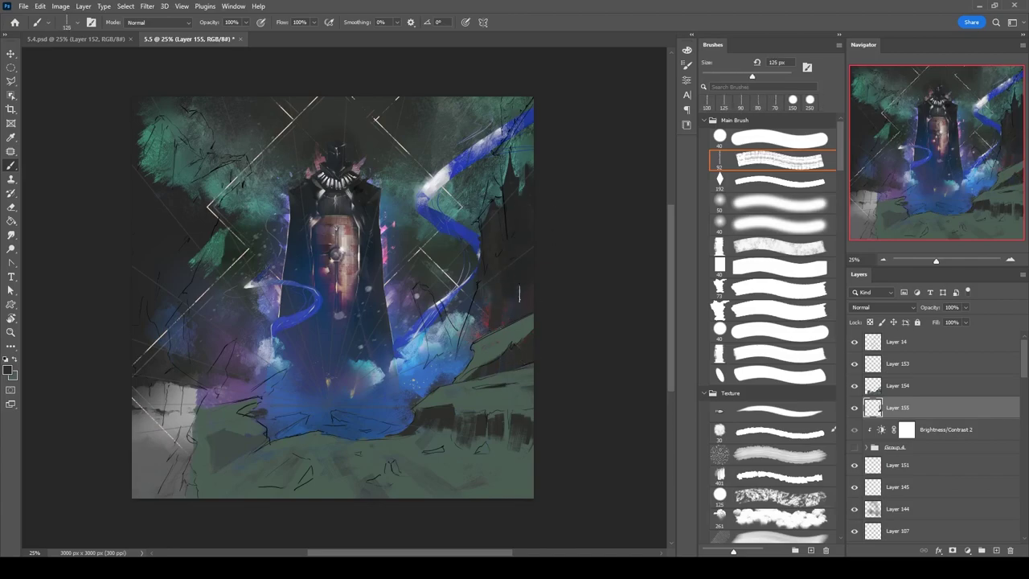
{"action": "left_click", "coordinate": [506, 201], "text": "ctrl"}
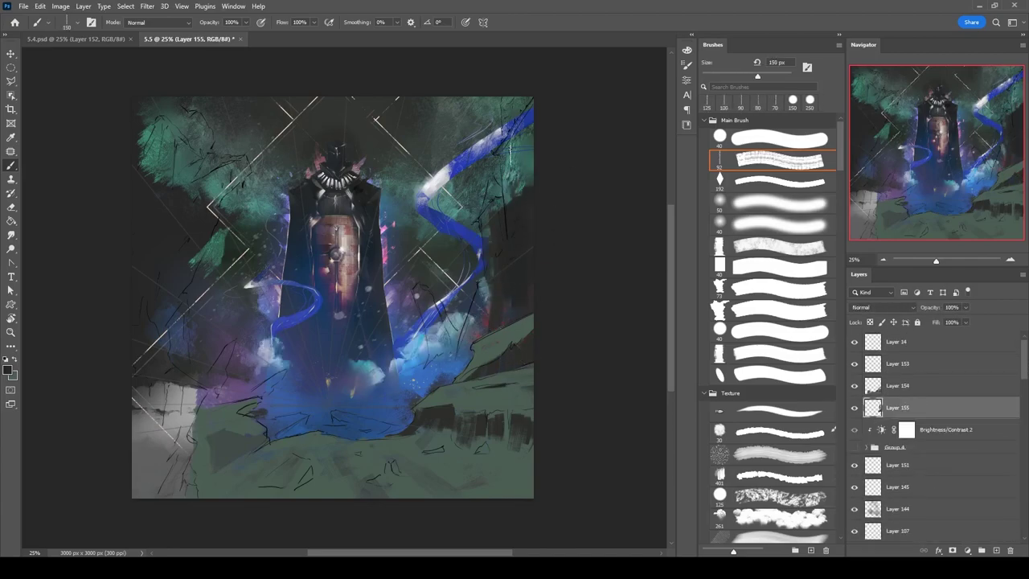
{"action": "mouse_move", "coordinate": [529, 106]}
{"action": "left_mouse_down"}
{"action": "mouse_move", "coordinate": [475, 344]}
{"action": "mouse_move", "coordinate": [499, 317]}
{"action": "left_mouse_up"}
{"action": "left_click_drag", "start_coordinate": [483, 265], "coordinate": [474, 354]}
{"action": "left_click_drag", "start_coordinate": [466, 281], "coordinate": [462, 353]}
{"action": "mouse_move", "coordinate": [260, 81]}
{"action": "left_mouse_down"}
{"action": "mouse_move", "coordinate": [410, 76]}
{"action": "mouse_move", "coordinate": [303, 91]}
{"action": "left_mouse_up"}
Paint a dark cliff down the left side on a new Layer 156 and trim its edges with the eraser at 125–150 px.
{"action": "key", "text": "ctrl+shift+alt+n"}
{"action": "key", "text": "bracketright"}
{"action": "key", "text": "bracketright"}
{"action": "mouse_move", "coordinate": [241, 88]}
{"action": "left_mouse_down"}
{"action": "mouse_move", "coordinate": [241, 418]}
{"action": "mouse_move", "coordinate": [257, 478]}
{"action": "left_mouse_up"}
{"action": "left_click_drag", "start_coordinate": [314, 145], "coordinate": [278, 133]}
{"action": "key", "text": "e"}
{"action": "mouse_move", "coordinate": [278, 211]}
{"action": "left_mouse_down"}
{"action": "mouse_move", "coordinate": [258, 272]}
{"action": "mouse_move", "coordinate": [271, 370]}
{"action": "mouse_move", "coordinate": [263, 408]}
{"action": "left_mouse_up"}
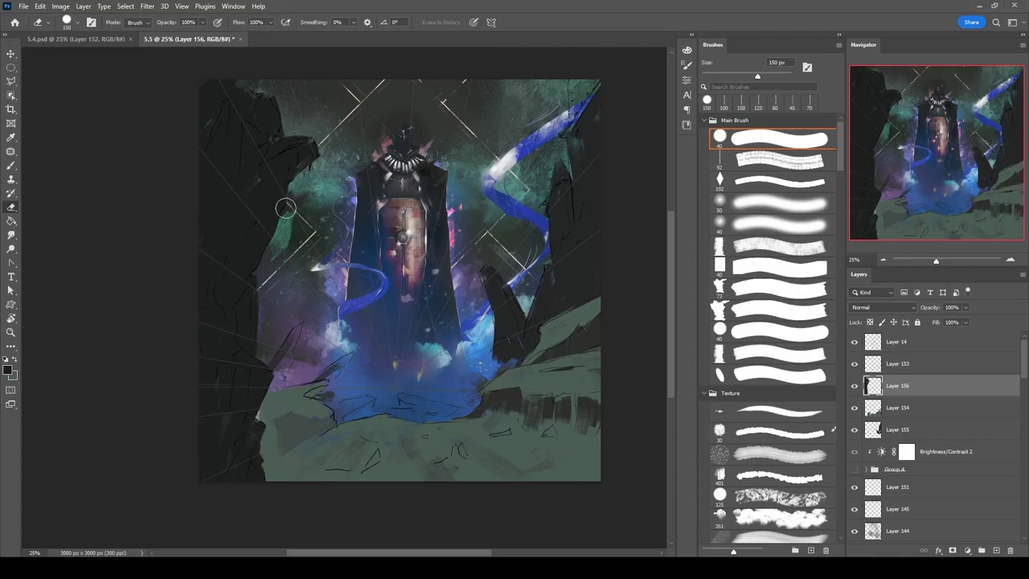
{"action": "left_click_drag", "start_coordinate": [198, 75], "coordinate": [155, 188]}
{"action": "key", "text": "bracketleft"}
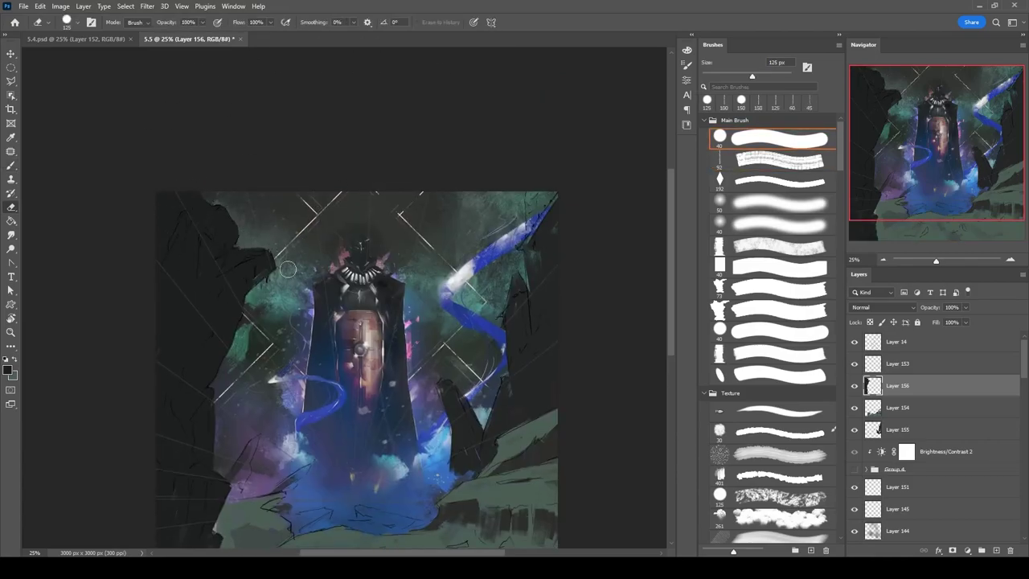
Paint lighter green rock ledges below the figure on a new Layer 157 beneath Layer 155, using the textured brush.
{"action": "key", "text": "period"}
{"action": "key", "text": "b"}
{"action": "scroll", "coordinate": [266, 299], "scroll_direction": "down", "scroll_amount": 3}
{"action": "scroll", "coordinate": [570, 310], "scroll_direction": "up", "scroll_amount": 2}
{"action": "scroll", "coordinate": [593, 294], "scroll_direction": "down", "scroll_amount": 1}
{"action": "scroll", "coordinate": [610, 434], "scroll_direction": "up", "scroll_amount": 1}
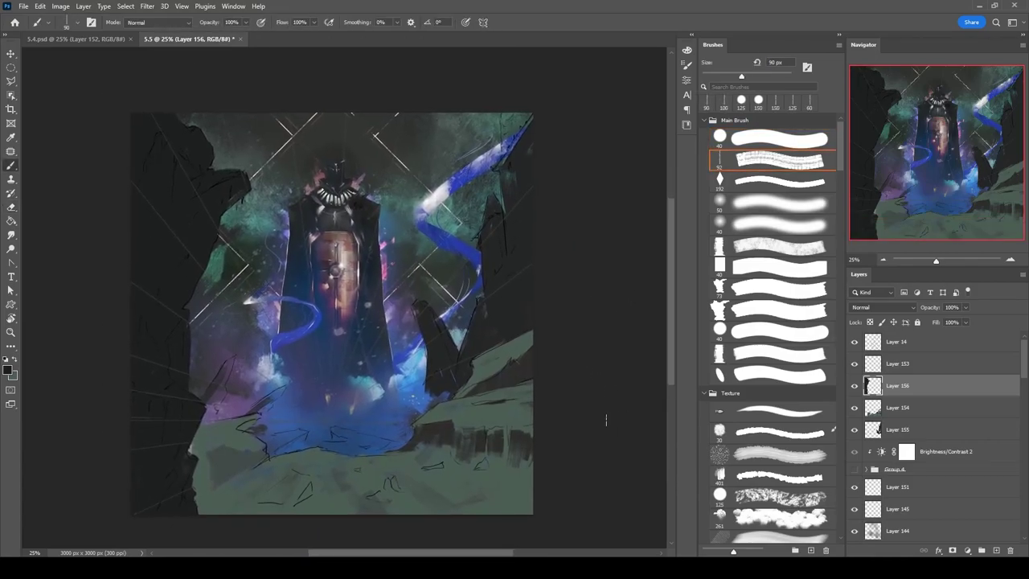
{"action": "key", "text": "ctrl+shift+alt+n"}
{"action": "right_click", "coordinate": [488, 174], "text": "alt+shift"}
{"action": "mouse_move", "coordinate": [270, 410]}
{"action": "left_mouse_down"}
{"action": "mouse_move", "coordinate": [290, 446]}
{"action": "mouse_move", "coordinate": [358, 451]}
{"action": "mouse_move", "coordinate": [402, 434]}
{"action": "left_mouse_up"}
{"action": "key", "text": "bracketleft"}
{"action": "key", "text": "bracketleft"}
{"action": "key", "text": "bracketright"}
{"action": "key", "text": "bracketright"}
{"action": "key", "text": "bracketright"}
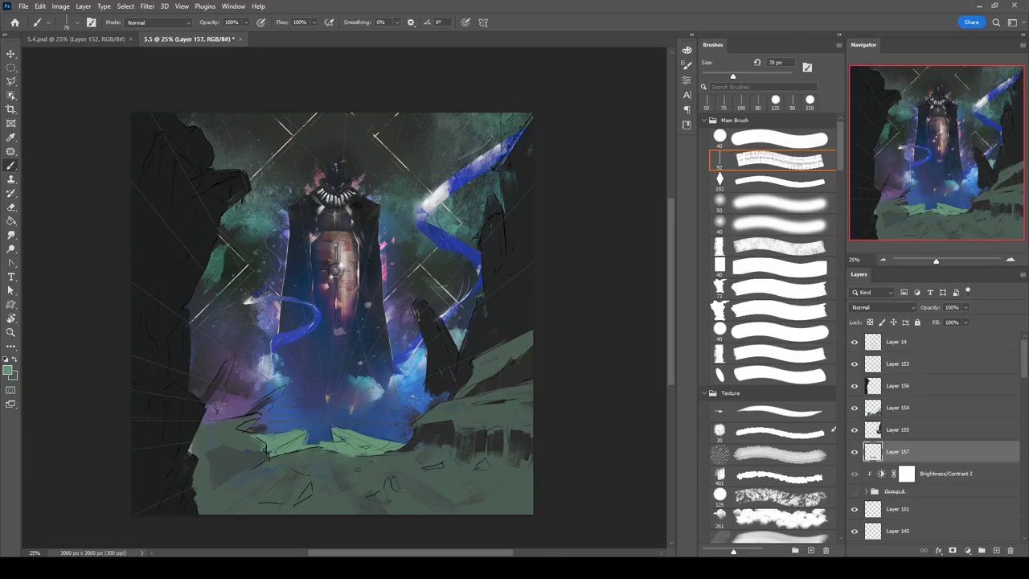
Add light green highlights to the right-hand rock spires on a new Layer 158 clipped to Layer 155.
{"action": "left_click", "coordinate": [923, 426]}
{"action": "key", "text": "ctrl+shift+alt+n"}
{"action": "key", "text": "ctrl+alt+g"}
{"action": "key", "text": "bracketleft"}
{"action": "left_click_drag", "start_coordinate": [519, 245], "coordinate": [494, 313]}
{"action": "key", "text": "bracketright"}
{"action": "key", "text": "bracketright"}
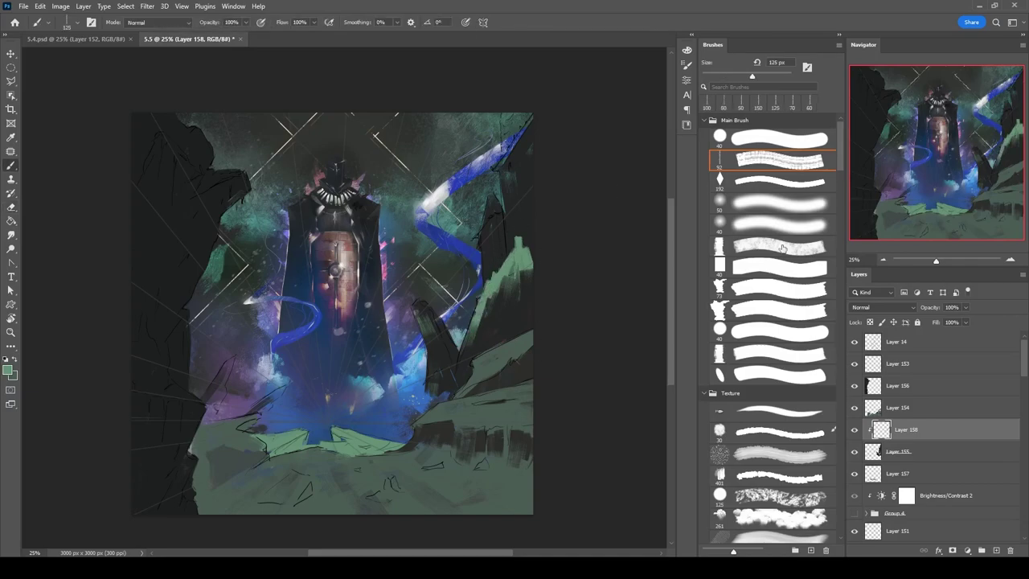
Brush light green texture strokes over the ground on a new Layer 159 clipped to Layer 154.
{"action": "key", "text": "alt+bracketright"}
{"action": "key", "text": "ctrl+shift+alt+n"}
{"action": "key", "text": "ctrl+alt+g"}
{"action": "scroll", "coordinate": [599, 283], "scroll_direction": "up", "scroll_amount": 1}
{"action": "key", "text": "ctrl+minus"}
{"action": "key", "text": "bracketright"}
{"action": "key", "text": "bracketright"}
{"action": "key", "text": "bracketright"}
{"action": "key", "text": "bracketright"}
{"action": "key", "text": "bracketright"}
{"action": "key", "text": "bracketright"}
{"action": "left_click_drag", "start_coordinate": [462, 398], "coordinate": [524, 384]}
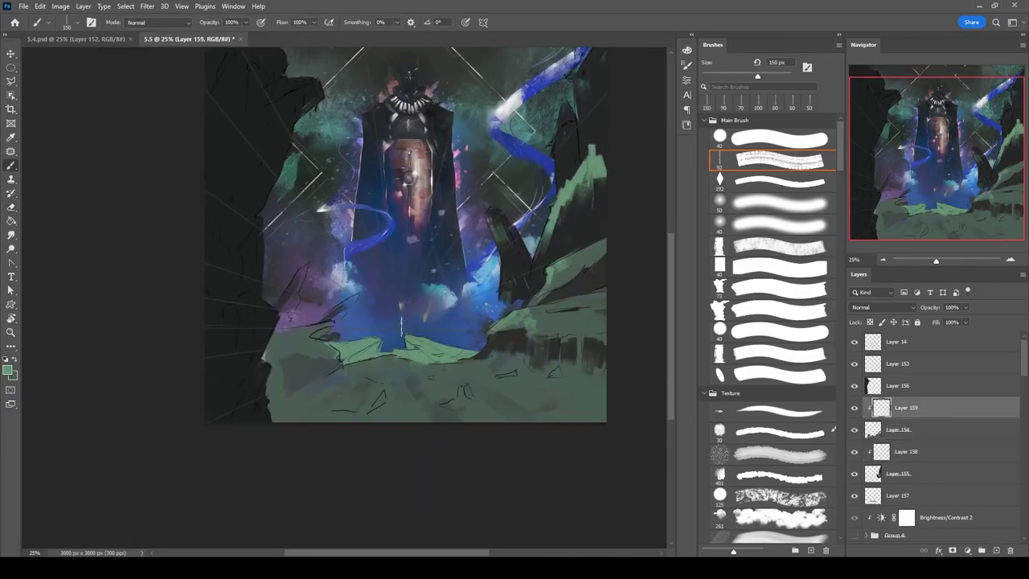
Paint dark cracks and rock shards in the ground on a new Layer 160 with the diamond brush angled at -44°.
{"action": "key", "text": "ctrl+shift+alt+n"}
{"action": "key", "text": "period"}
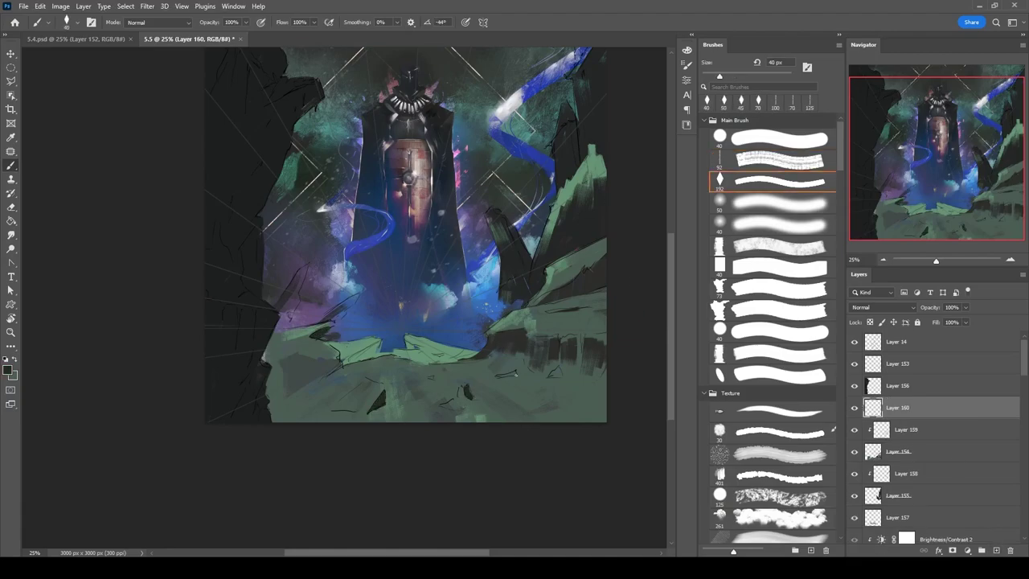
{"action": "key", "text": "bracketright"}
{"action": "key", "text": "bracketright"}
{"action": "key", "text": "bracketright"}
{"action": "key", "text": "bracketright"}
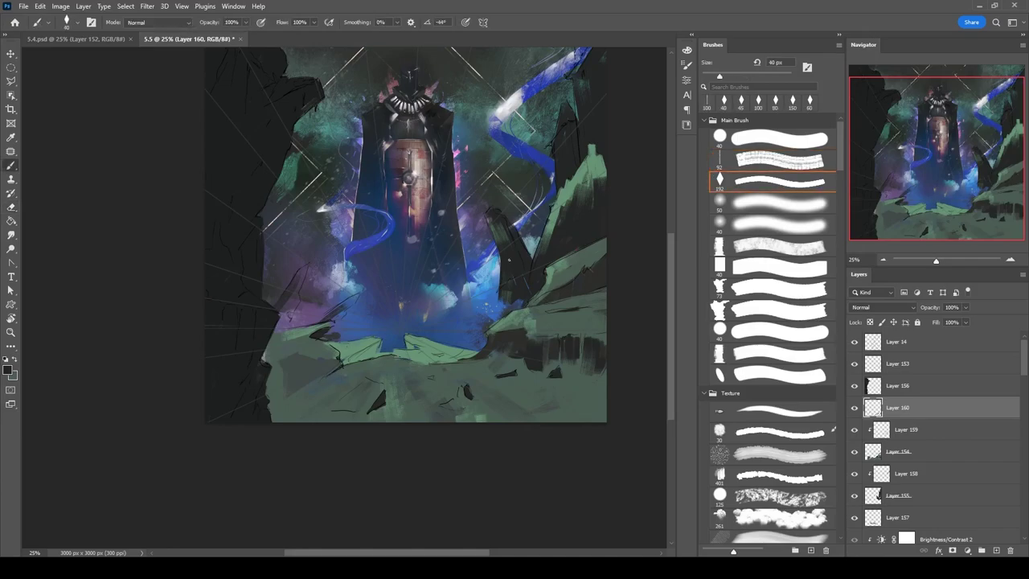
Tint the right-hand rock wall reddish brown on a new Layer 161 with the diamond brush.
{"action": "left_click_drag", "start_coordinate": [273, 441], "coordinate": [234, 480]}
{"action": "key", "text": "ctrl+shift+alt+n"}
{"action": "key", "text": "bracketleft"}
{"action": "scroll", "coordinate": [515, 409], "scroll_direction": "down", "scroll_amount": 2}
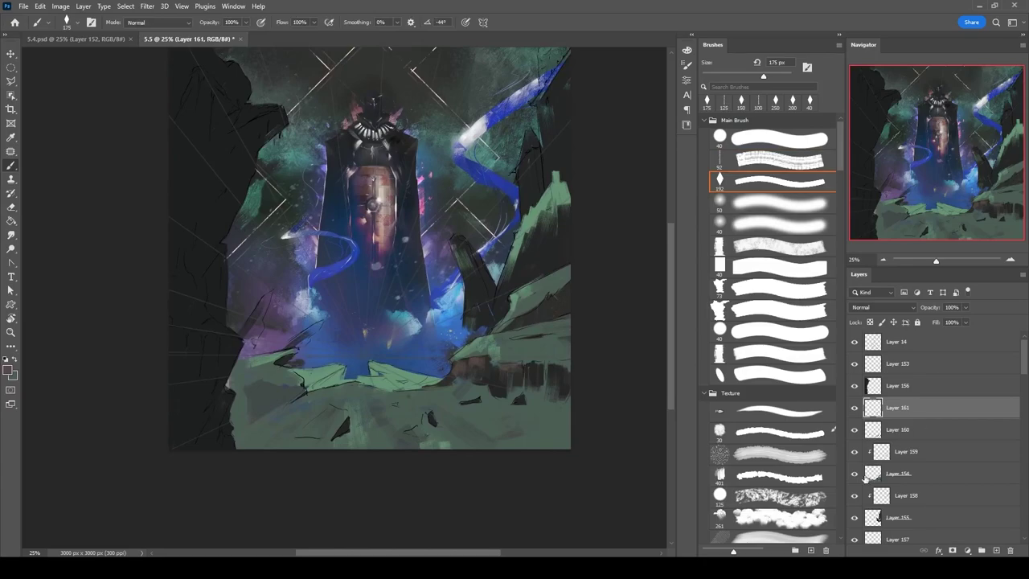
Extend the dark rock on the right on Layer 155 with the diamond brush at 250 px.
{"action": "left_click", "coordinate": [884, 517]}
{"action": "key", "text": "bracketright"}
{"action": "key", "text": "bracketright"}
{"action": "key", "text": "bracketright"}
{"action": "scroll", "coordinate": [563, 298], "scroll_direction": "up", "scroll_amount": 3}
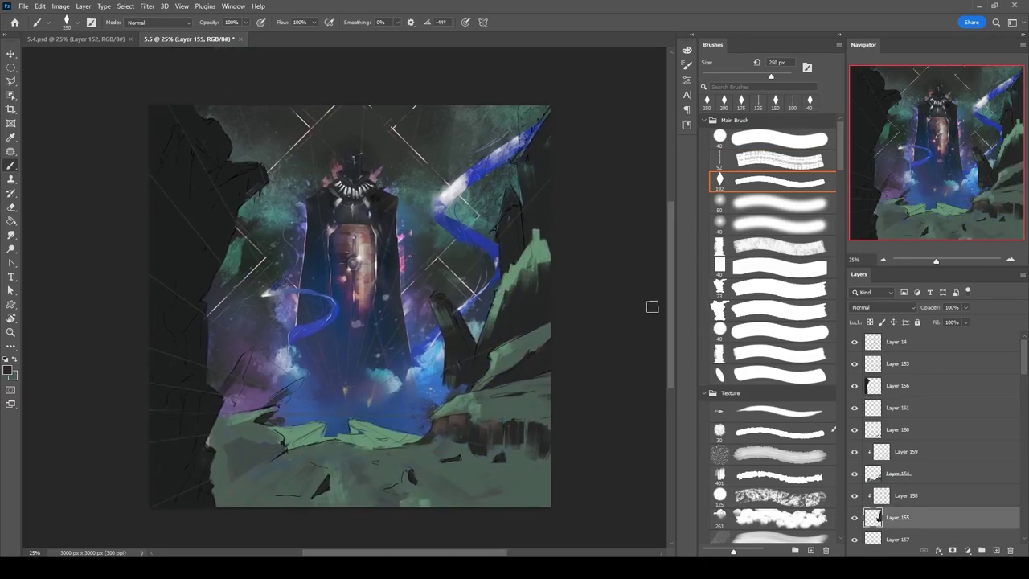
Paint dark teal planes on the upper left-hand cliff on a new Layer 162 above Layer 156, using the diamond brush.
{"action": "key", "text": "ctrl+shift+alt+n"}
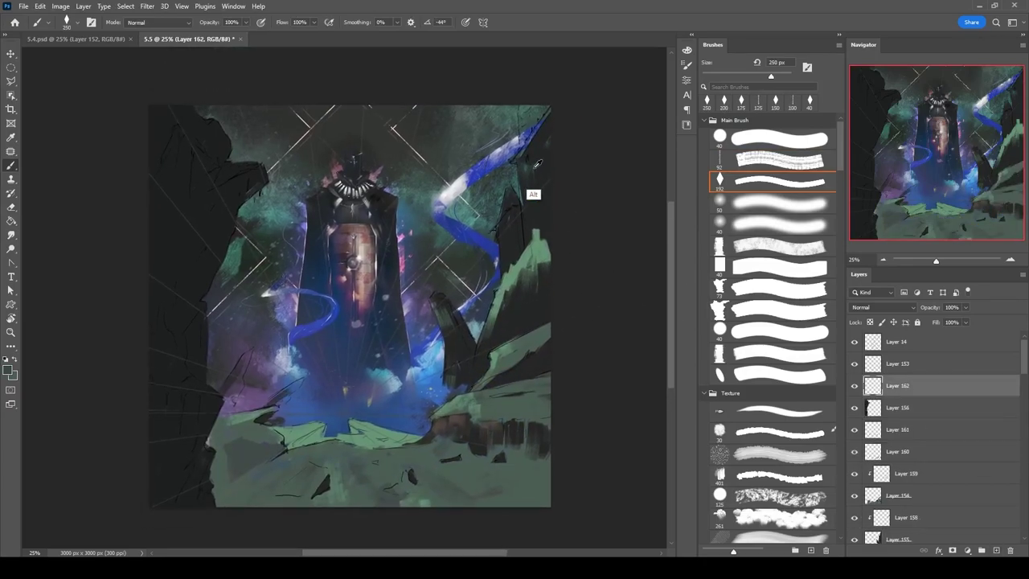
{"action": "left_click", "coordinate": [229, 193], "text": "alt"}
{"action": "key", "text": "bracketleft"}
{"action": "key", "text": "bracketleft"}
{"action": "key", "text": "bracketleft"}
{"action": "key", "text": "bracketleft"}
{"action": "key", "text": "bracketleft"}
{"action": "key", "text": "bracketleft"}
{"action": "key", "text": "bracketleft"}
{"action": "key", "text": "bracketleft"}
{"action": "left_click_drag", "start_coordinate": [203, 325], "coordinate": [264, 259]}
{"action": "key", "text": "u"}
{"action": "left_click", "coordinate": [359, 22]}
{"action": "left_click", "coordinate": [287, 159]}
{"action": "double_click", "coordinate": [306, 88]}
{"action": "mouse_move", "coordinate": [201, 113]}
{"action": "left_mouse_down"}
{"action": "mouse_move", "coordinate": [331, 206]}
{"action": "mouse_move", "coordinate": [340, 253]}
{"action": "left_mouse_up"}
{"action": "key", "text": "b"}
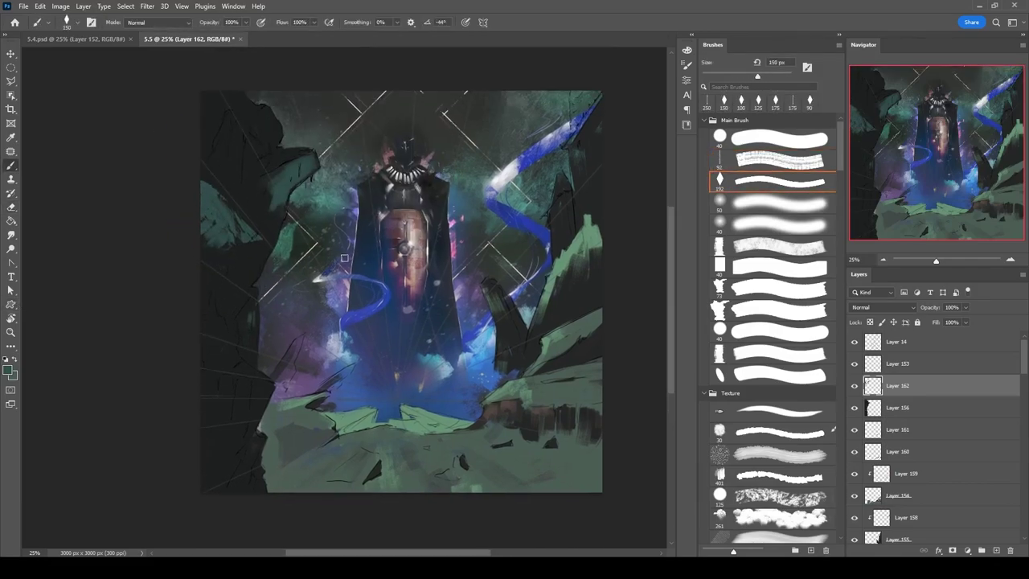
Paint dark facets and cracks into the left-hand cliff on a new Layer 163 beneath Layer 162 with a smaller diamond brush.
{"action": "key", "text": "ctrl+shift+alt+n"}
{"action": "right_click", "coordinate": [340, 161], "text": "alt+shift"}
{"action": "key", "text": "bracketleft"}
{"action": "key", "text": "bracketleft"}
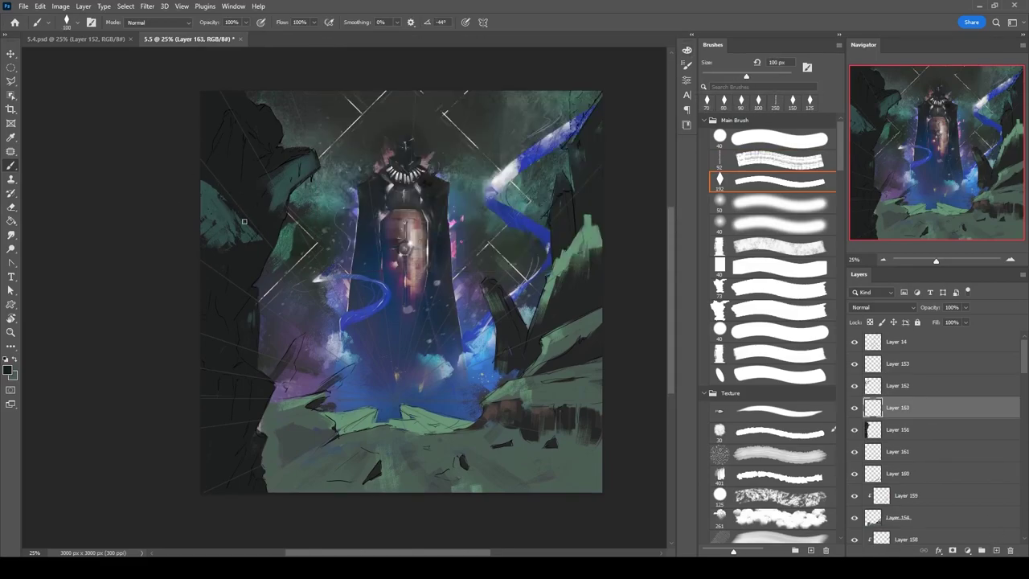
{"action": "key", "text": "bracketleft"}
{"action": "key", "text": "bracketleft"}
Add a dark teal plane to the lower left-hand cliff on Layer 162 and soften it with the Smudge tool.
{"action": "key", "text": "e"}
{"action": "key", "text": "alt+bracketright"}
{"action": "key", "text": "b"}
{"action": "left_click_drag", "start_coordinate": [276, 196], "coordinate": [293, 156]}
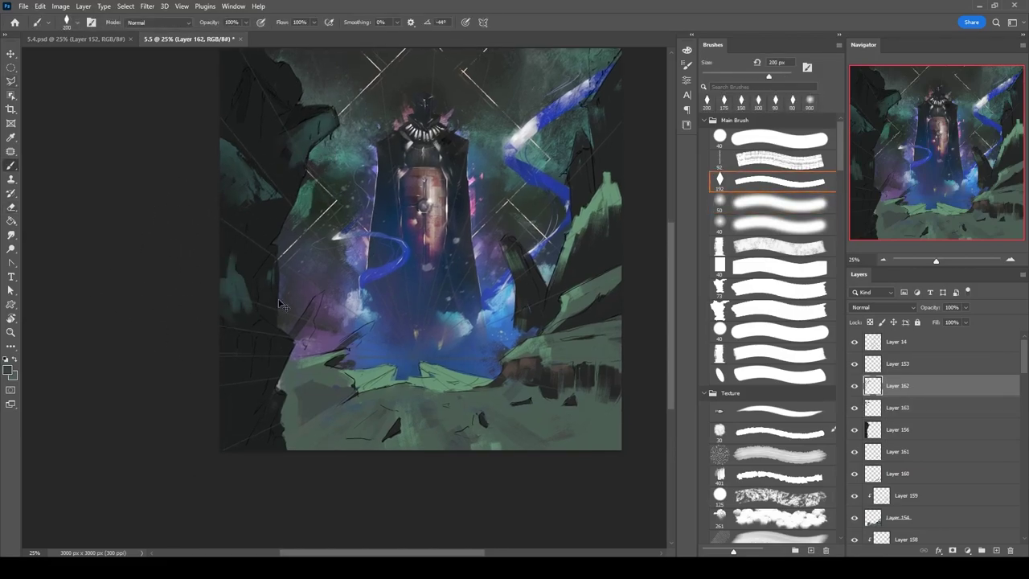
{"action": "key", "text": "comma"}
{"action": "key", "text": "comma"}
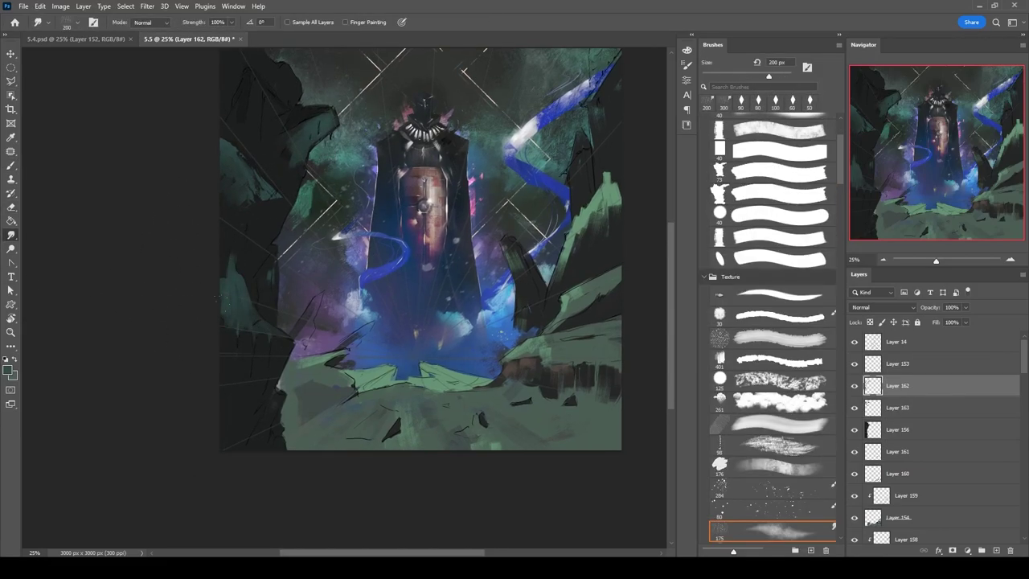
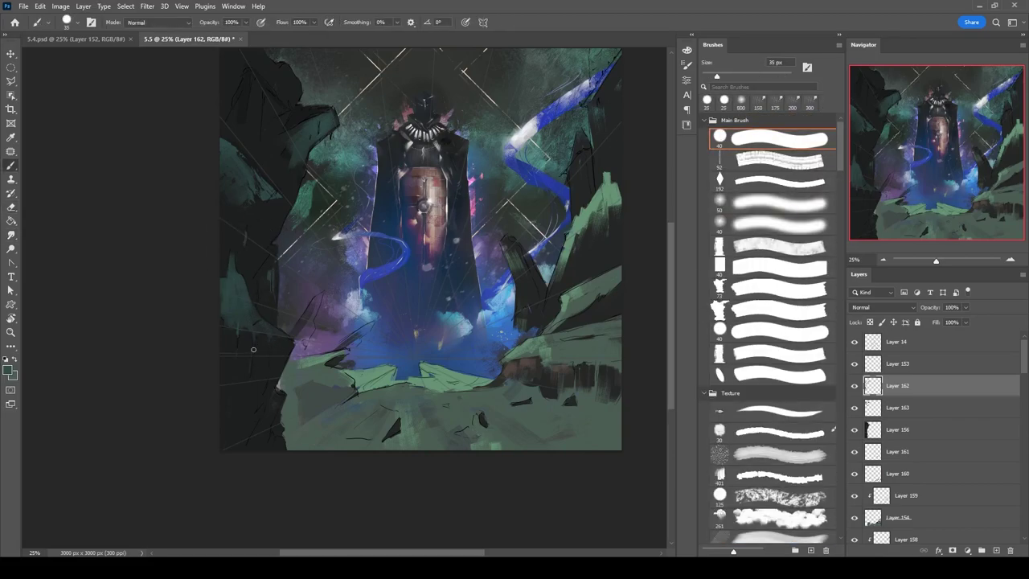
Shade the cliff's teal planes with dark blue on a new Layer 164 clipped to Layer 162, using a large soft brush.
{"action": "double_click", "coordinate": [892, 392]}
{"action": "left_click", "coordinate": [603, 361]}
{"action": "left_click", "coordinate": [799, 179]}
{"action": "left_click", "coordinate": [853, 191]}
{"action": "left_click", "coordinate": [914, 222]}
{"action": "key", "text": "period"}
{"action": "key", "text": "period"}
{"action": "key", "text": "period"}
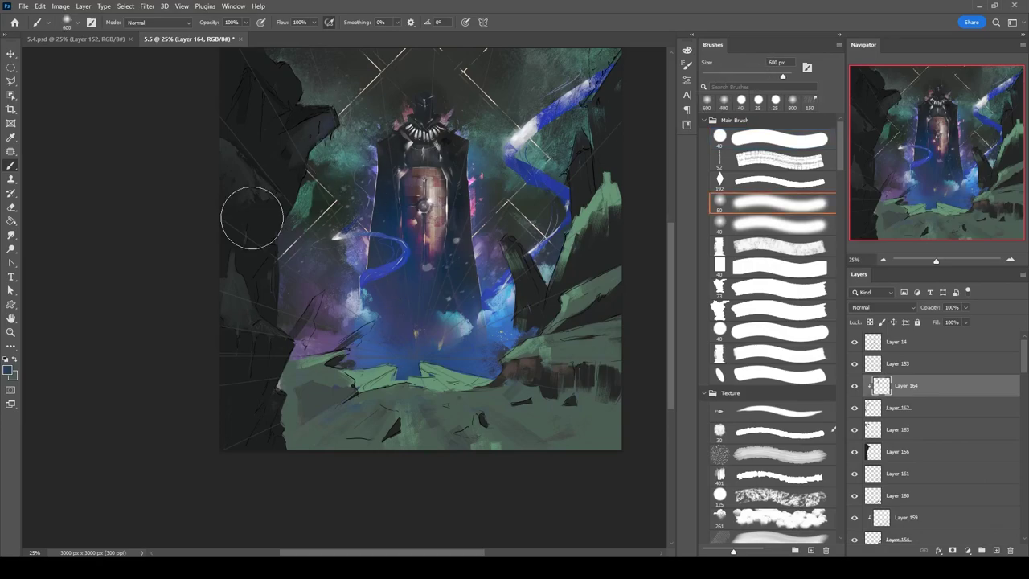
{"action": "left_click_drag", "start_coordinate": [605, 213], "coordinate": [570, 230]}
Tint the left-hand cliff dark blue on a new Layer 165 clipped to Layer 156.
{"action": "key", "text": "ctrl+shift+alt+n"}
{"action": "scroll", "coordinate": [212, 365], "scroll_direction": "up", "scroll_amount": 3}
{"action": "key", "text": "comma"}
{"action": "key", "text": "comma"}
{"action": "key", "text": "comma"}
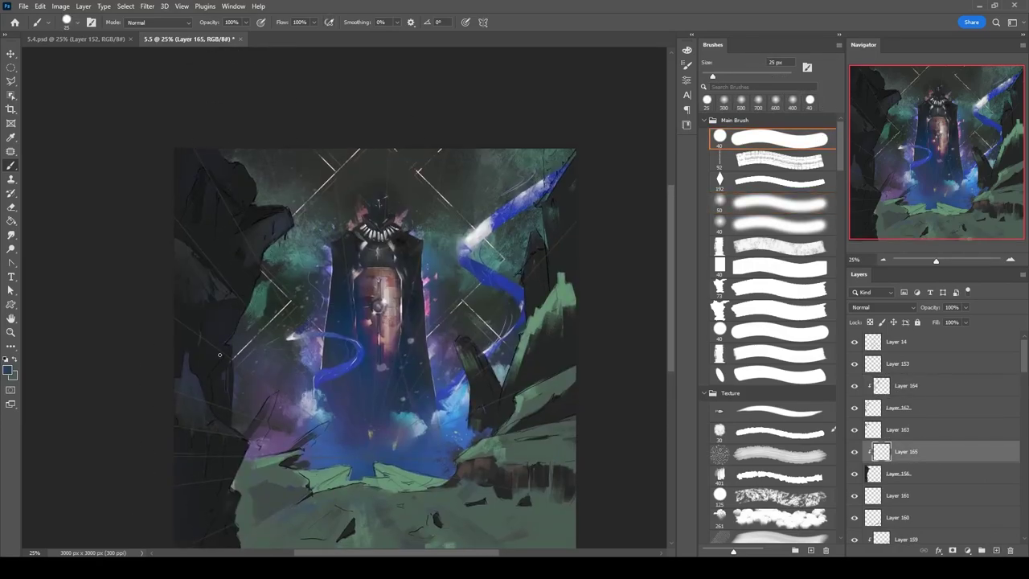
{"action": "key", "text": "comma"}
{"action": "key", "text": "period"}
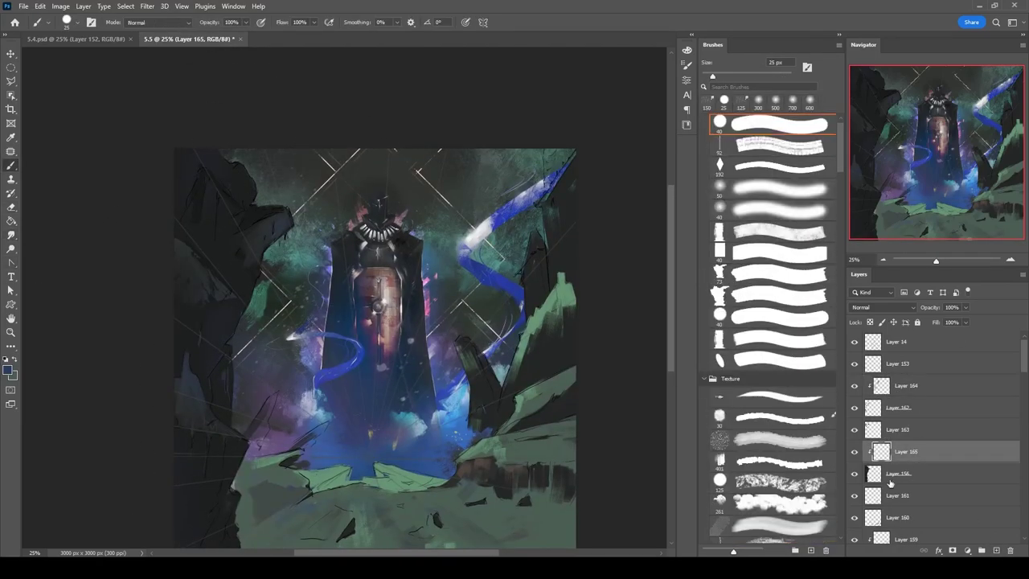
Darken the left-hand cliff's facets on Layer 163 with hard and textured brushes, and hide Layer 14.
{"action": "key", "text": "alt+bracketright"}
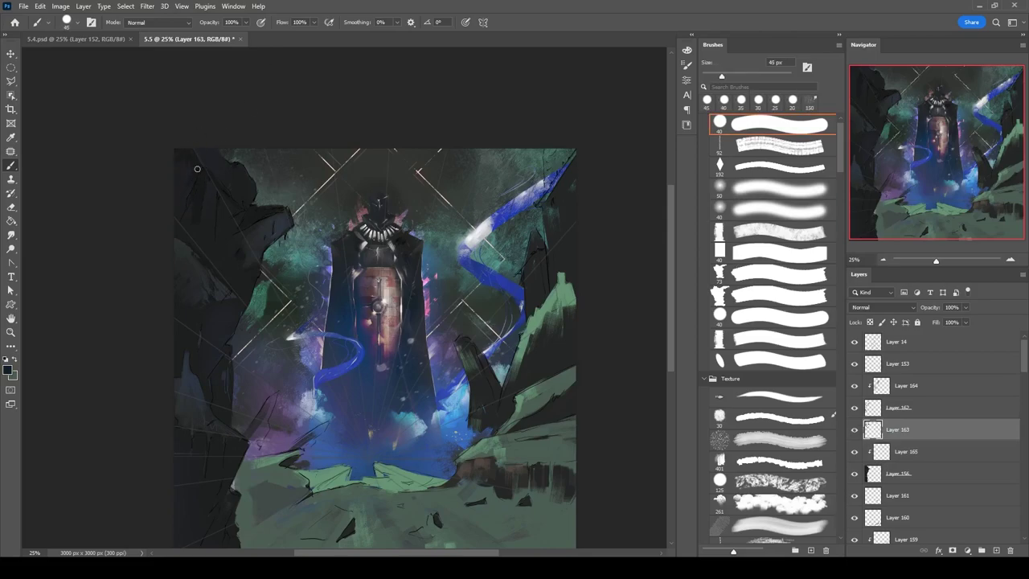
{"action": "key", "text": "period"}
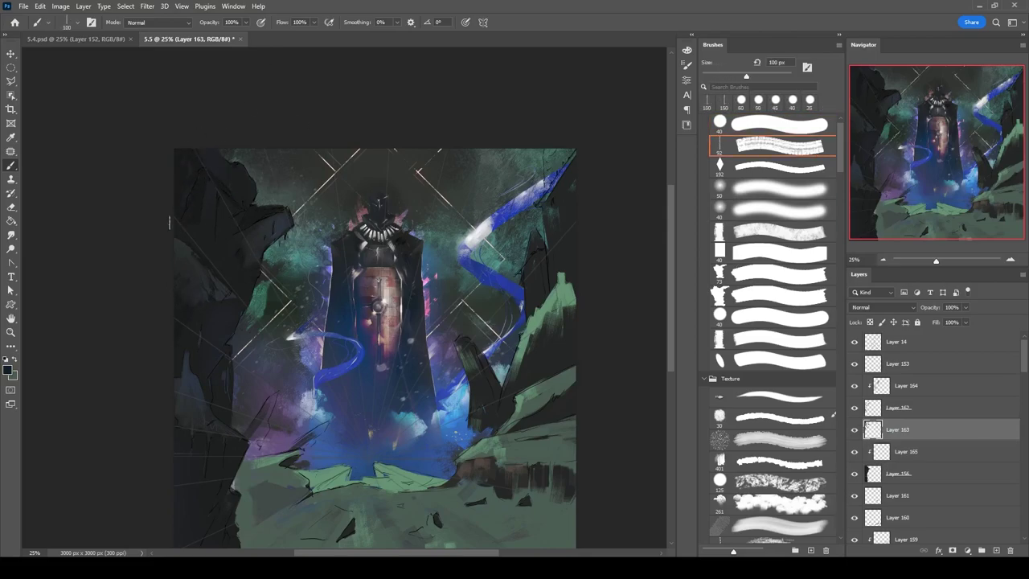
{"action": "left_click_drag", "start_coordinate": [188, 170], "coordinate": [117, 128]}
{"action": "left_click", "coordinate": [855, 342]}
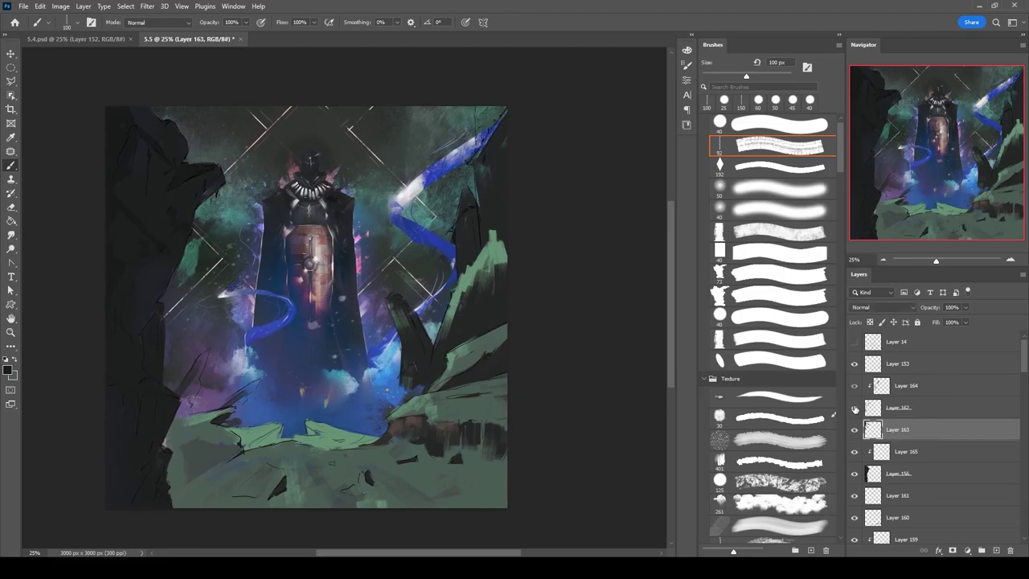
Refine the dark planes of the left-hand cliff on Layer 162 with the hard round brush and the Eraser.
{"action": "left_click", "coordinate": [865, 408]}
{"action": "key", "text": "period"}
{"action": "key", "text": "period"}
{"action": "key", "text": "period"}
{"action": "key", "text": "period"}
{"action": "key", "text": "period"}
{"action": "key", "text": "period"}
{"action": "key", "text": "period"}
{"action": "key", "text": "period"}
{"action": "key", "text": "e"}
{"action": "key", "text": "b"}
{"action": "key", "text": "e"}
{"action": "key", "text": "b"}
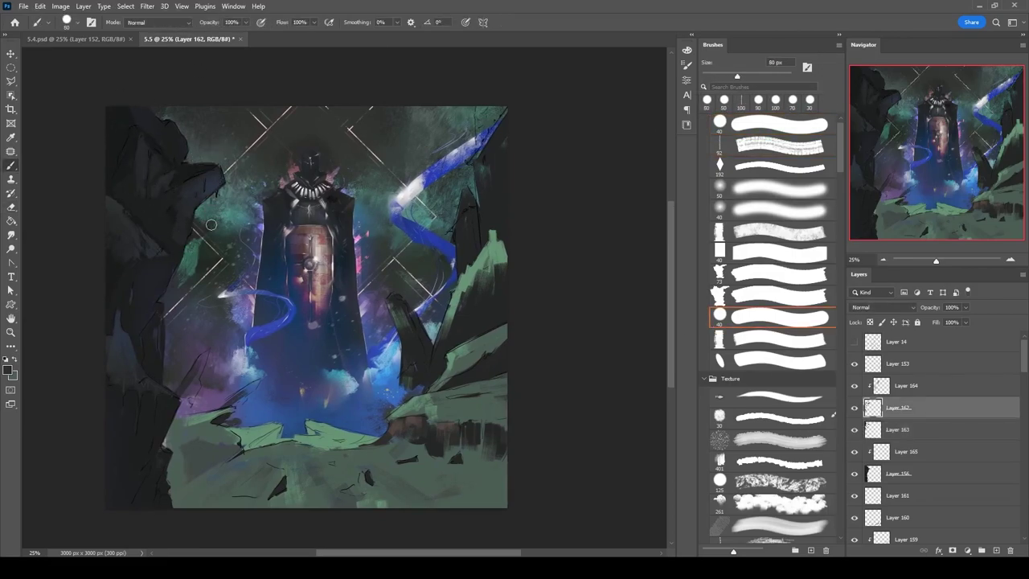
{"action": "key", "text": "e"}
{"action": "key", "text": "b"}
Merge the left-hand cliff's plane and facet layers into Layer 164 and Layer 163.
{"action": "left_click_drag", "start_coordinate": [144, 282], "coordinate": [55, 236]}
{"action": "key", "text": "Delete"}
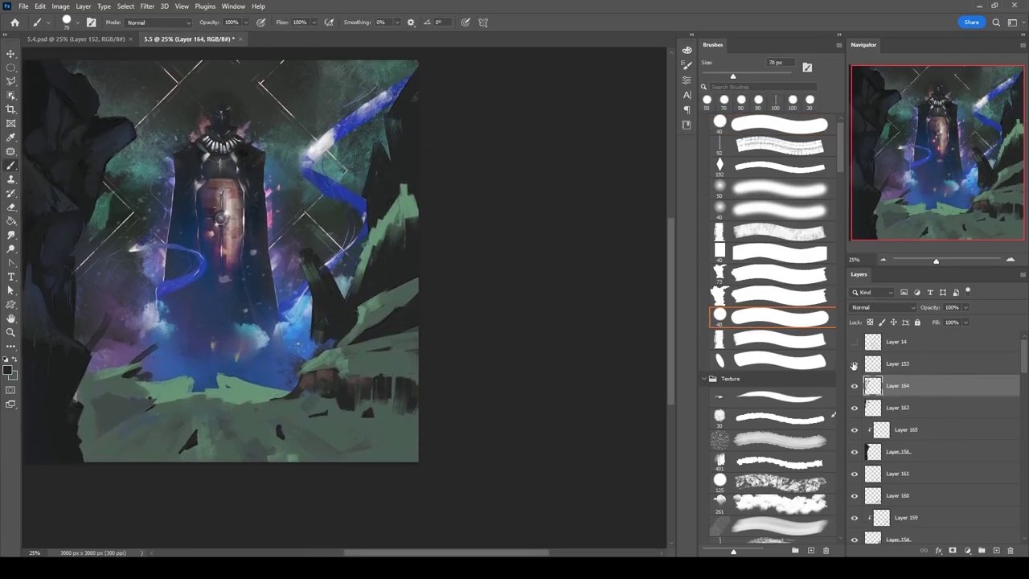
{"action": "left_click", "coordinate": [906, 429]}
Touch up the grey-green rocky ground on a new Layer 165 with a hard round brush of up to 100 px.
{"action": "left_click_drag", "start_coordinate": [485, 378], "coordinate": [499, 278]}
{"action": "key", "text": "ctrl+z"}
{"action": "key", "text": "bracketright"}
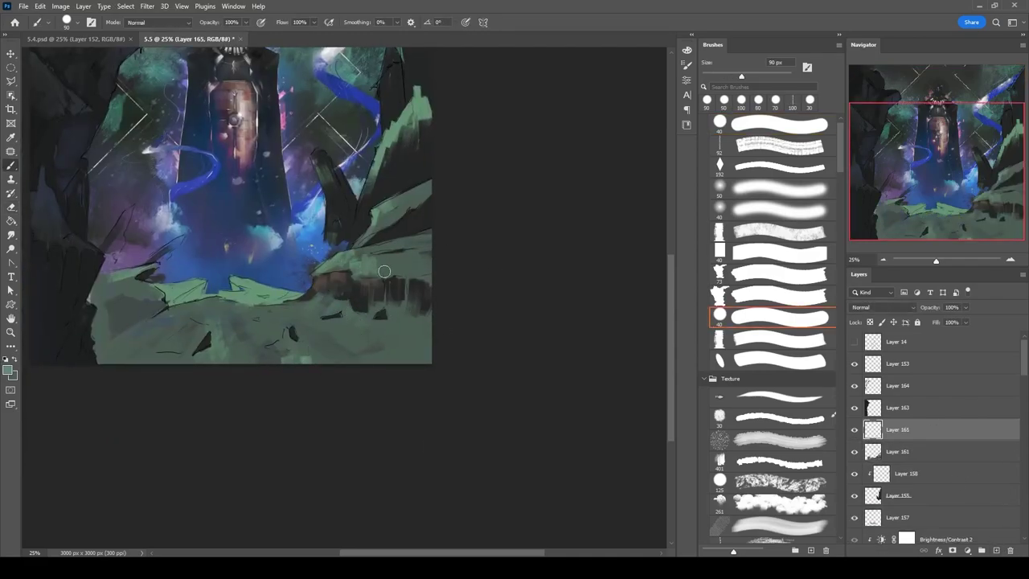
{"action": "key", "text": "bracketright"}
{"action": "key", "text": "bracketright"}
{"action": "key", "text": "bracketright"}
{"action": "key", "text": "bracketright"}
{"action": "key", "text": "bracketright"}
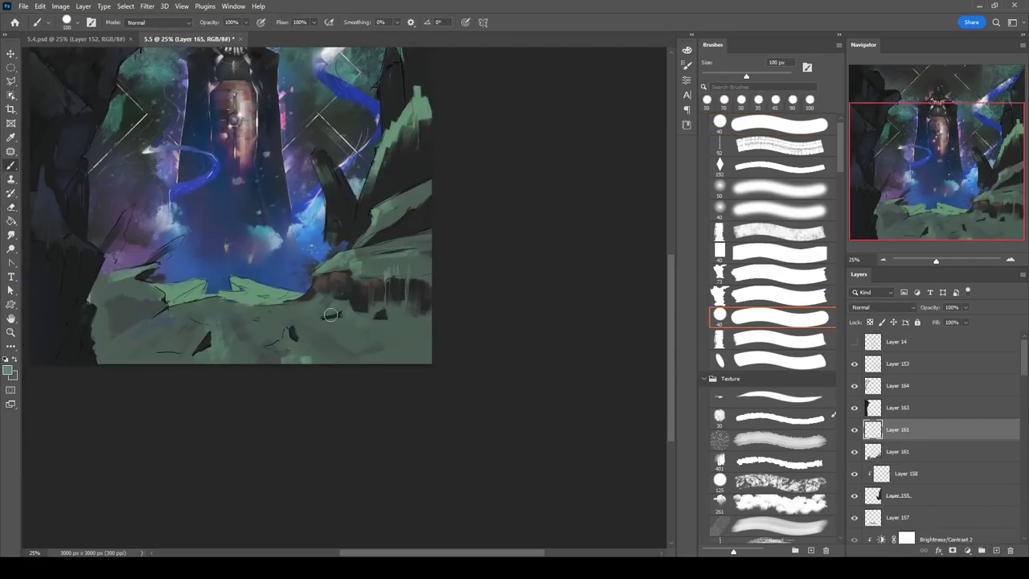
{"action": "left_click_drag", "start_coordinate": [613, 320], "coordinate": [649, 390]}
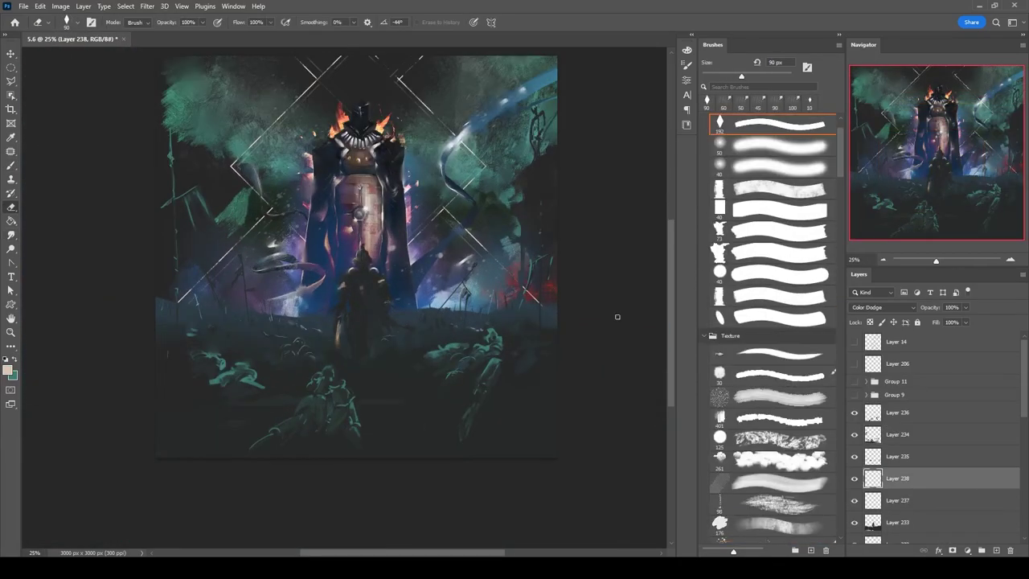
Touch up the cloaked warrior on Layer 237 of version 5.6 with a 6 px brush and the Smudge tool.
{"action": "key", "text": "alt+bracketleft"}
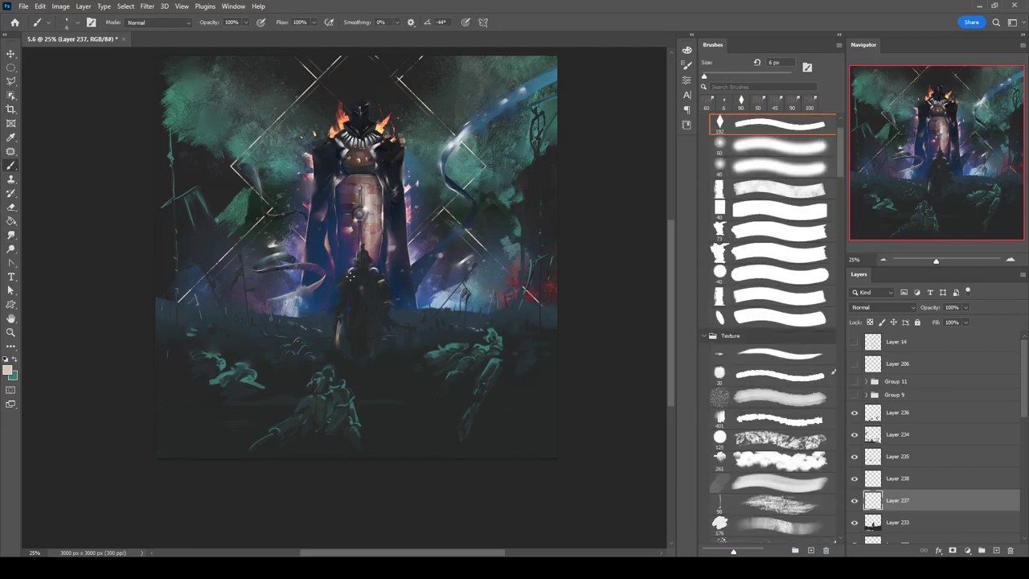
{"action": "key", "text": "ctrl+plus"}
{"action": "key", "text": "ctrl+plus"}
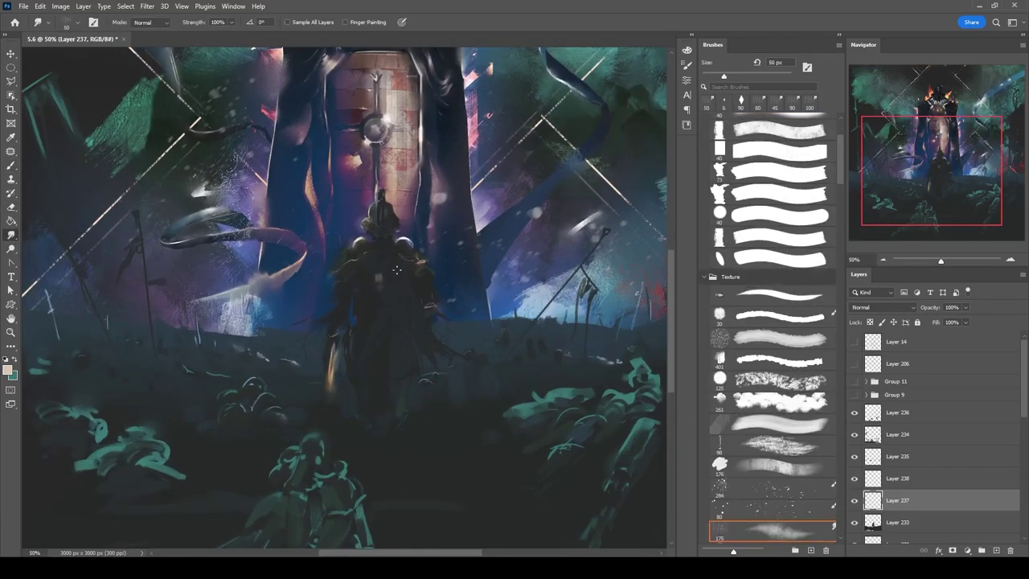
{"action": "scroll", "coordinate": [400, 303], "scroll_direction": "right", "scroll_amount": 2}
{"action": "key", "text": "ctrl+minus"}
{"action": "key", "text": "ctrl+minus"}
{"action": "key", "text": "ctrl+minus"}
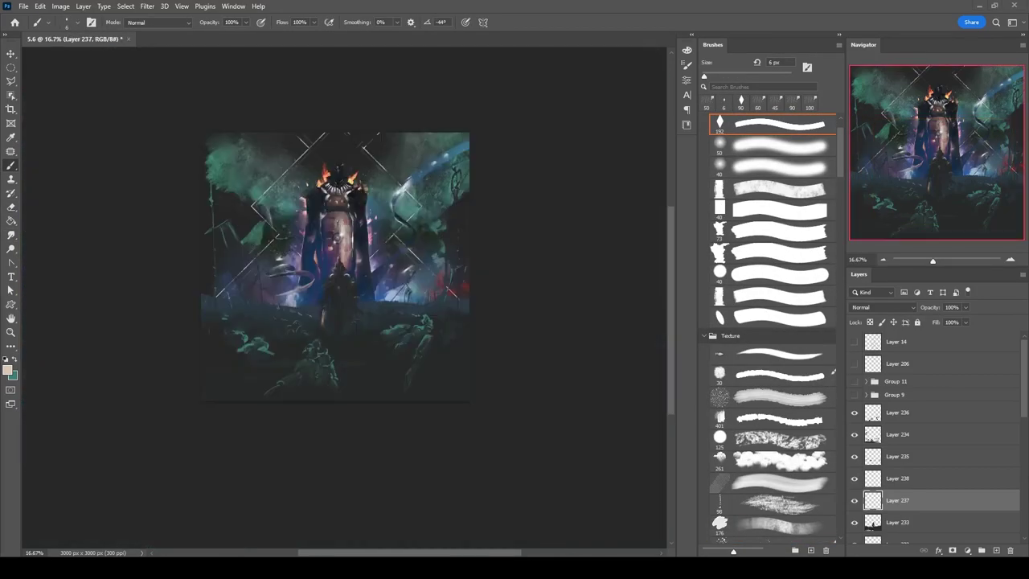
{"action": "key", "text": "ctrl+plus"}
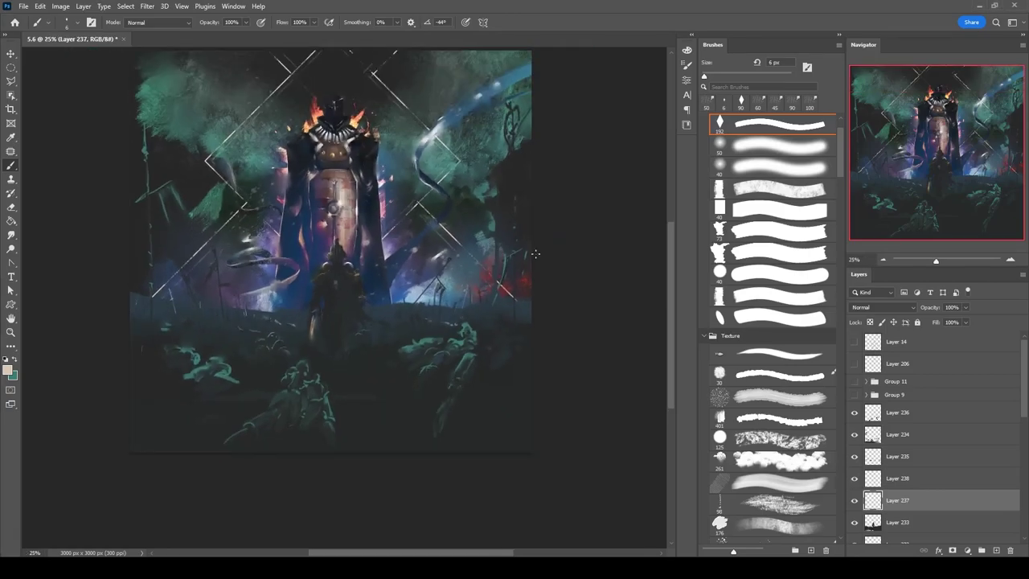
Check the fallen-body layers, select Layer 236 and sample teal from the right-hand body with the diamond brush.
{"action": "key", "text": "alt+bracketright"}
{"action": "key", "text": "alt+bracketright"}
{"action": "key", "text": "alt+bracketright"}
{"action": "key", "text": "alt+bracketright"}
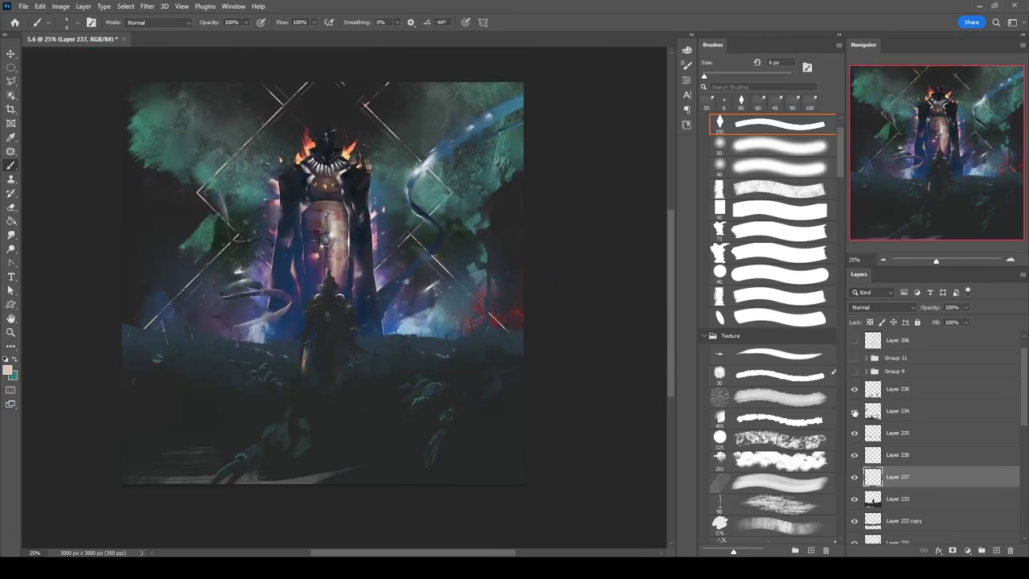
{"action": "key", "text": "bracketright"}
{"action": "key", "text": "bracketright"}
{"action": "key", "text": "bracketright"}
{"action": "key", "text": "bracketright"}
{"action": "key", "text": "bracketright"}
{"action": "key", "text": "bracketright"}
{"action": "key", "text": "bracketright"}
{"action": "key", "text": "bracketright"}
{"action": "key", "text": "ctrl+plus"}
{"action": "key", "text": "bracketleft"}
{"action": "key", "text": "bracketleft"}
{"action": "key", "text": "bracketleft"}
{"action": "key", "text": "bracketleft"}
{"action": "key", "text": "bracketleft"}
{"action": "left_click", "coordinate": [436, 394], "text": "alt"}
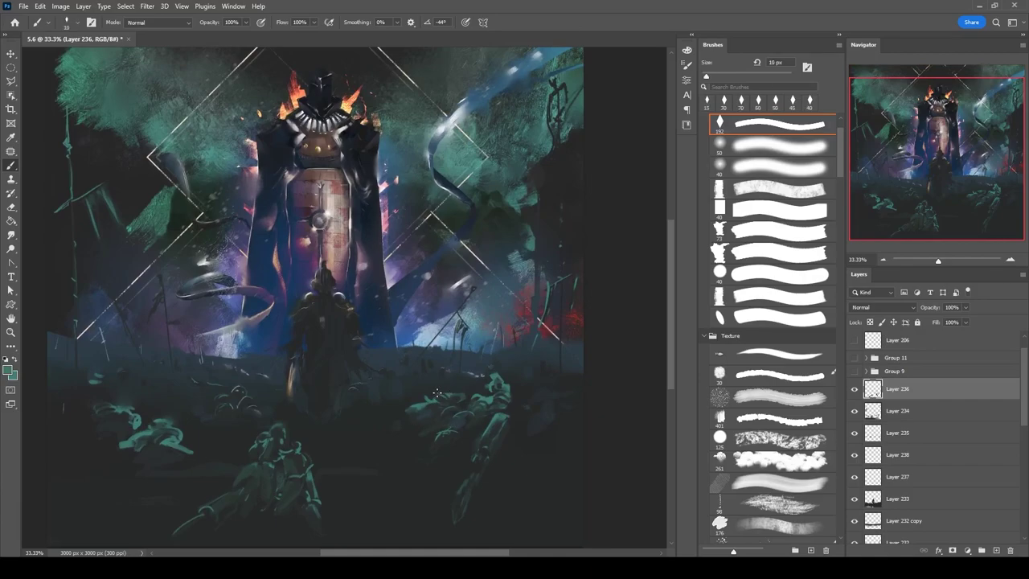
Refine the right-hand fallen body on Layer 236 with dark strokes of the diamond brush.
{"action": "key", "text": "bracketright"}
{"action": "key", "text": "bracketright"}
{"action": "key", "text": "bracketright"}
{"action": "left_click_drag", "start_coordinate": [375, 418], "coordinate": [345, 386]}
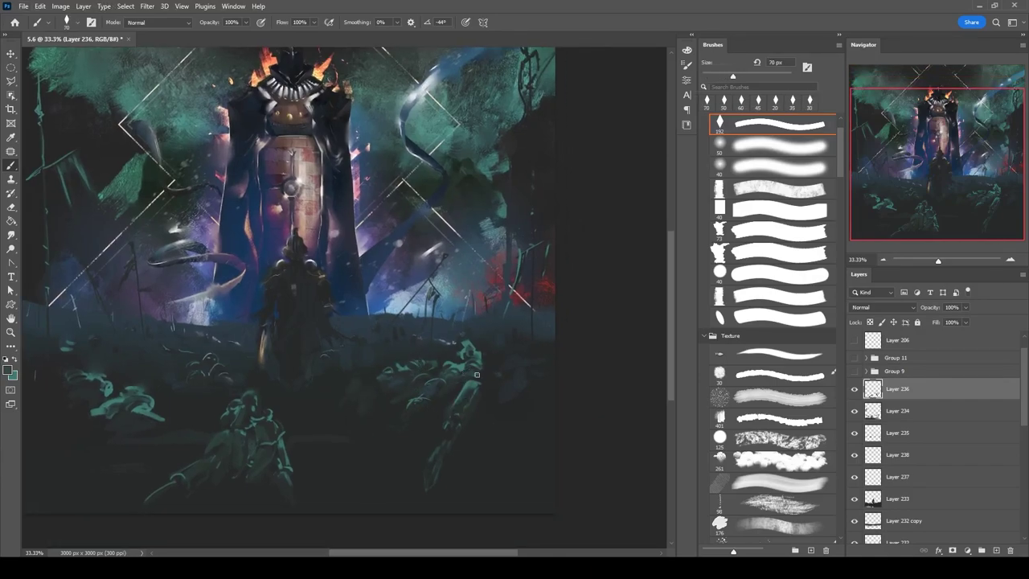
{"action": "key", "text": "bracketright"}
{"action": "key", "text": "bracketright"}
{"action": "mouse_move", "coordinate": [469, 377]}
{"action": "left_mouse_down"}
{"action": "mouse_move", "coordinate": [479, 368]}
{"action": "mouse_move", "coordinate": [527, 418]}
{"action": "mouse_move", "coordinate": [531, 386]}
{"action": "mouse_move", "coordinate": [432, 371]}
{"action": "mouse_move", "coordinate": [447, 369]}
{"action": "left_mouse_up"}
Lasso a tilted rectangular shield beside the right-hand fallen body on Layer 236 and paint it teal.
{"action": "key", "text": "e"}
{"action": "key", "text": "l"}
{"action": "key", "text": "b"}
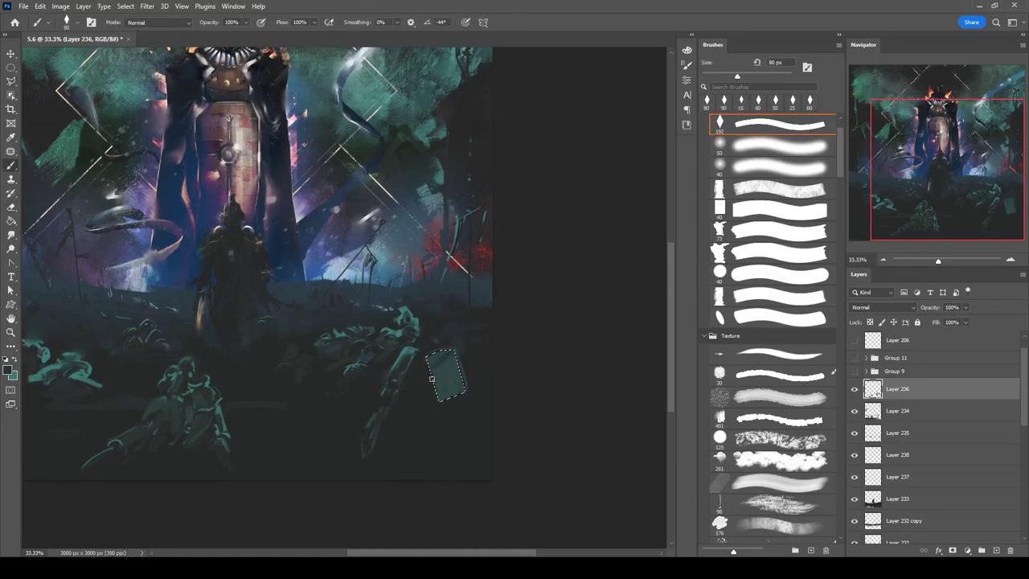
{"action": "key", "text": "bracketleft"}
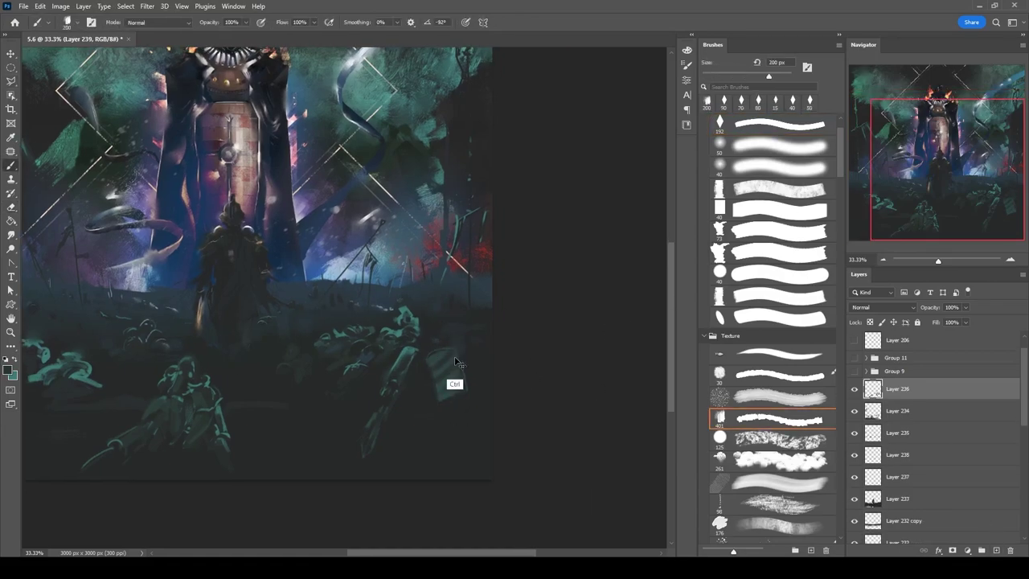
Shade the shield on a new Layer 239 with a colour sampled from the fallen body and clear the selection.
{"action": "key", "text": "ctrl+shift+alt+n"}
{"action": "left_click", "coordinate": [415, 320], "text": "alt"}
{"action": "key", "text": "alt+BackSpace"}
{"action": "key", "text": "ctrl+d"}
Paint a light rim and a cross emblem on the shield on Layer 239 with a fine diamond brush.
{"action": "key", "text": "bracketleft"}
{"action": "key", "text": "bracketleft"}
{"action": "key", "text": "bracketleft"}
{"action": "key", "text": "bracketleft"}
{"action": "key", "text": "bracketleft"}
{"action": "key", "text": "bracketleft"}
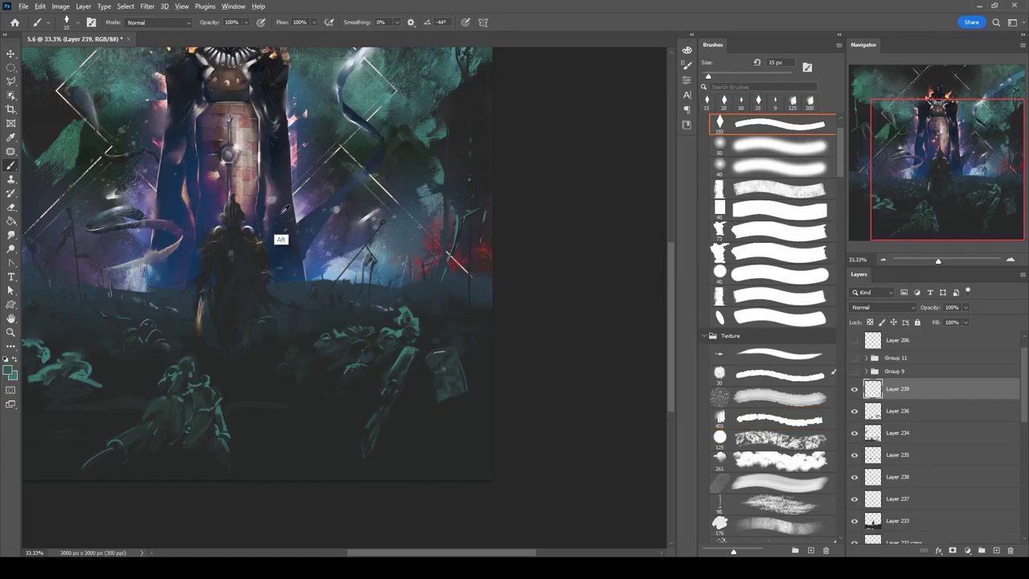
{"action": "key", "text": "b"}
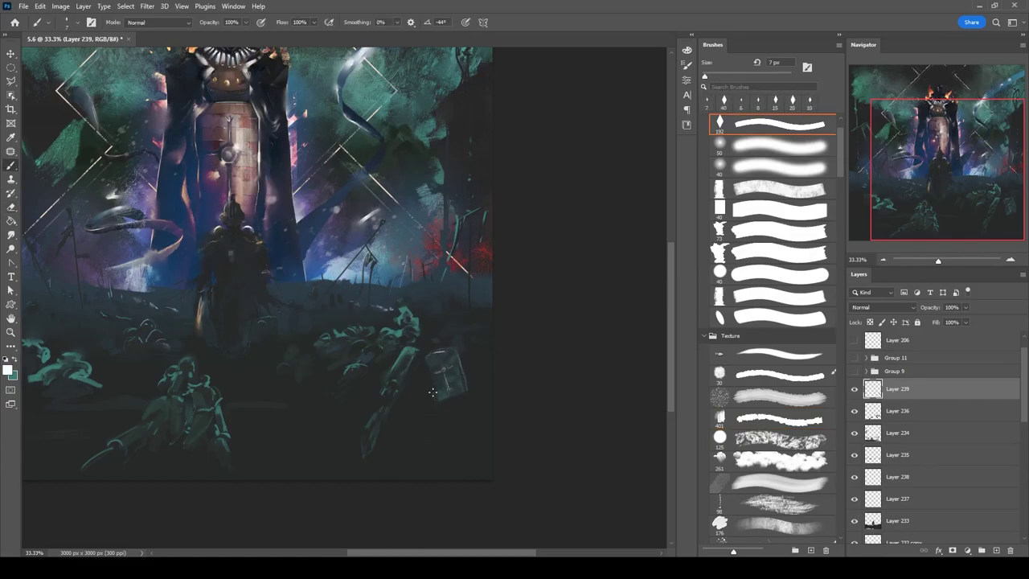
Paint dark rubble across the lower foreground on a new Layer 240 with textured and diamond brushes, and merge it with Layers 239 and 234.
{"action": "key", "text": "period"}
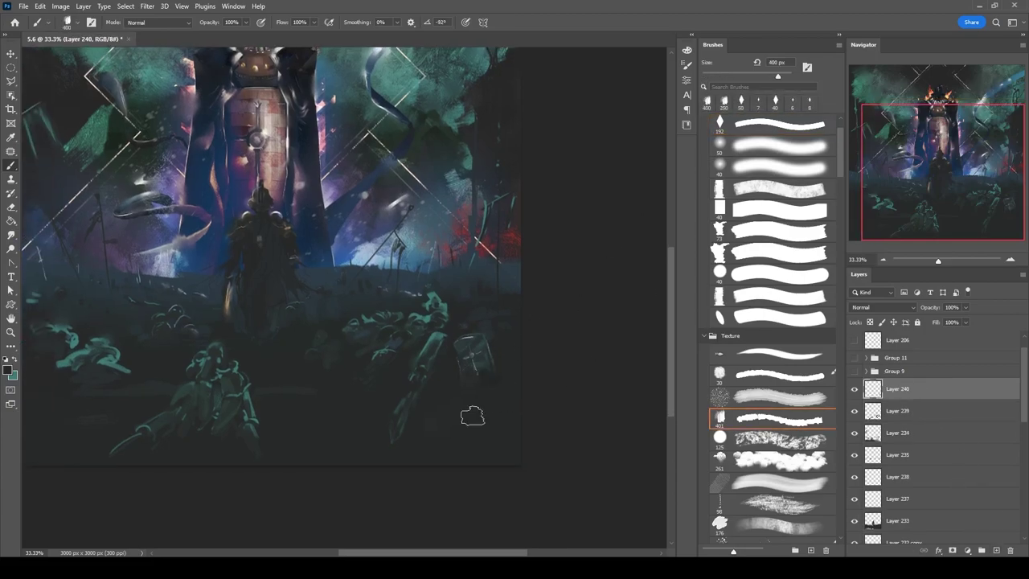
{"action": "scroll", "coordinate": [395, 370], "scroll_direction": "left", "scroll_amount": 3}
{"action": "key", "text": "shift+comma"}
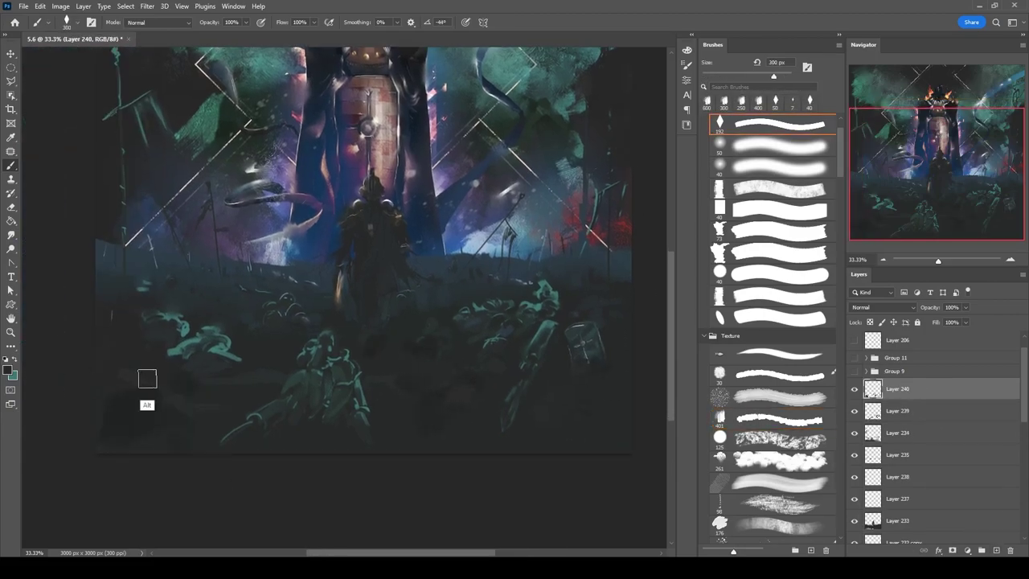
{"action": "key", "text": "bracketright"}
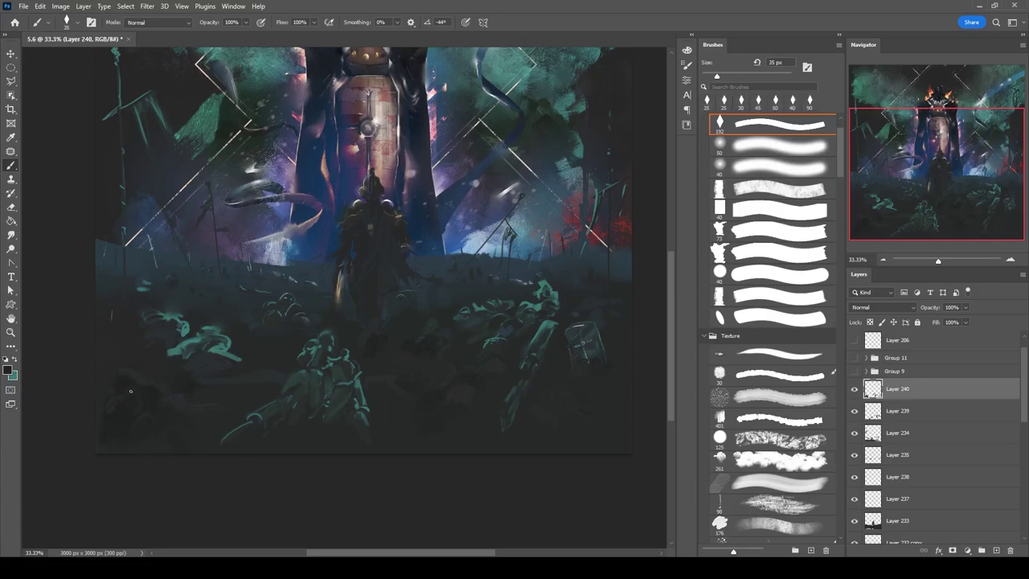
{"action": "key", "text": "bracketright"}
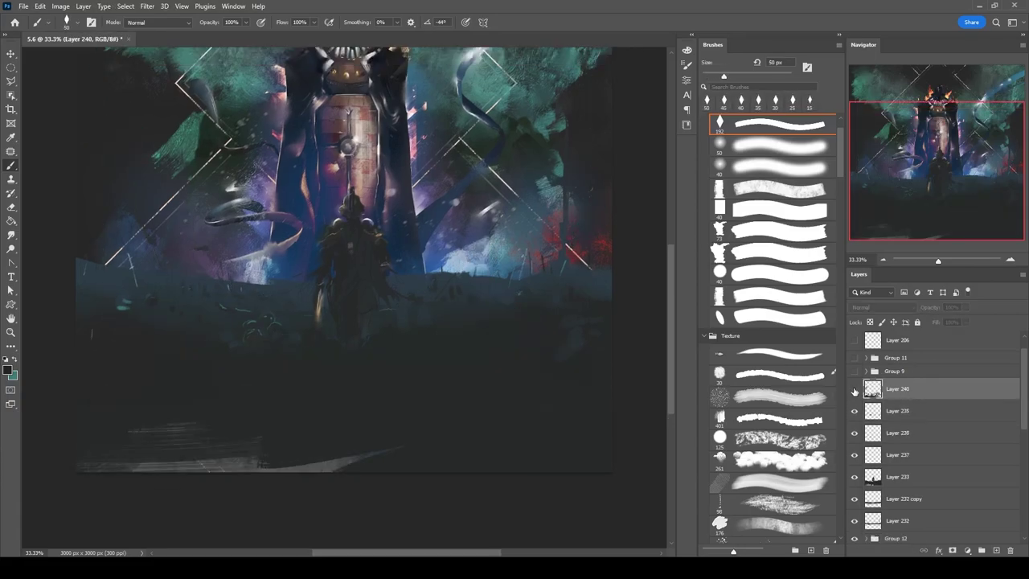
Define the limbs of the central fallen warrior on a new Layer 241 with the diamond brush.
{"action": "key", "text": "ctrl+shift+alt+n"}
{"action": "key", "text": "bracketright"}
{"action": "key", "text": "bracketright"}
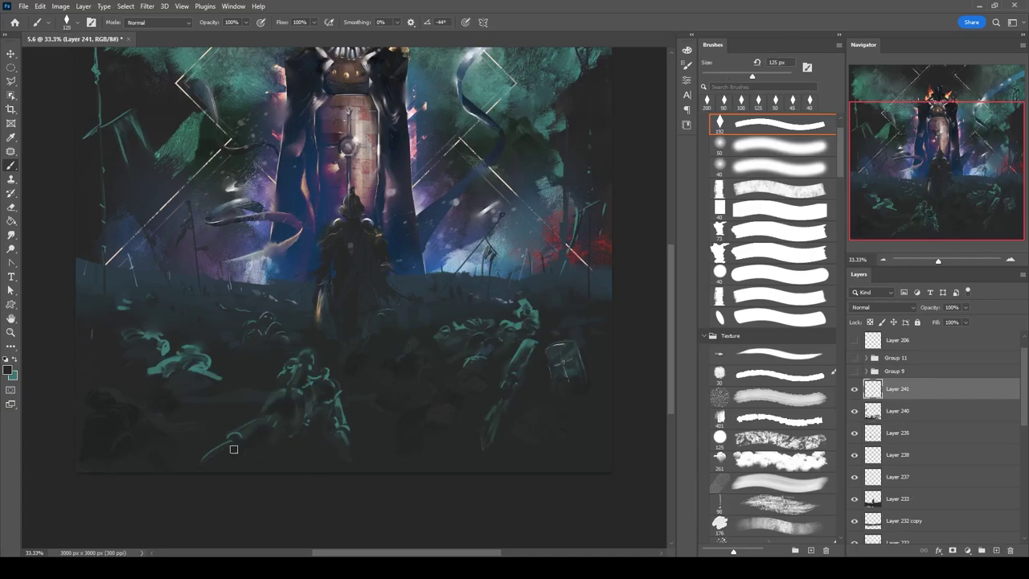
{"action": "key", "text": "bracketleft"}
{"action": "key", "text": "bracketleft"}
{"action": "key", "text": "bracketleft"}
{"action": "key", "text": "bracketleft"}
{"action": "key", "text": "bracketleft"}
{"action": "left_click_drag", "start_coordinate": [177, 376], "coordinate": [138, 336]}
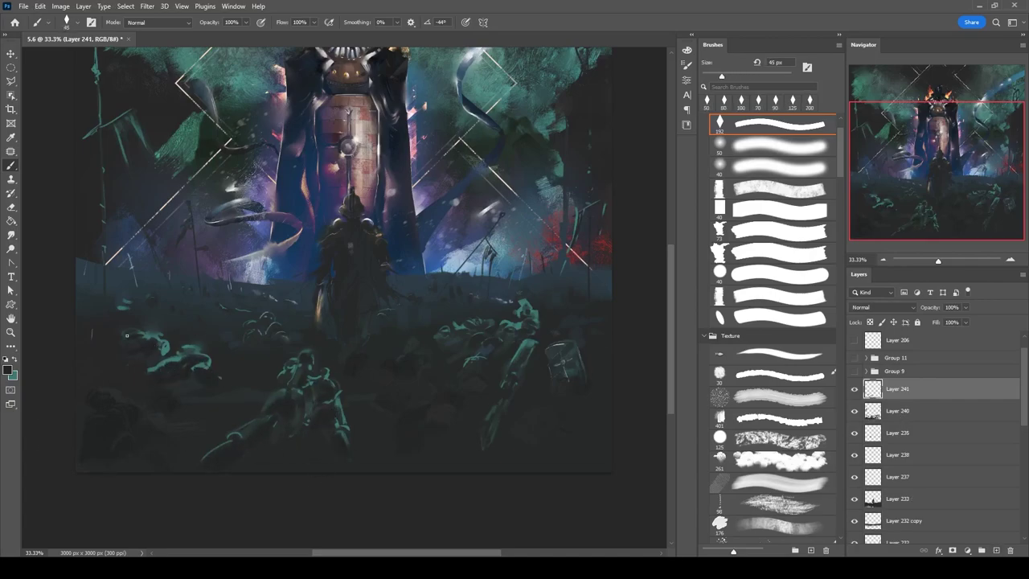
Darken the ground around the left-hand fallen body on Layer 241 to sharpen its silhouette.
{"action": "key", "text": "bracketright"}
{"action": "key", "text": "bracketright"}
{"action": "key", "text": "bracketright"}
{"action": "key", "text": "bracketright"}
{"action": "key", "text": "bracketleft"}
{"action": "key", "text": "bracketleft"}
{"action": "key", "text": "bracketleft"}
{"action": "key", "text": "bracketleft"}
{"action": "key", "text": "bracketleft"}
Paint a second, dimmer shield beside the central fallen warrior and break up the nearby ground with sampled colours on Layer 241.
{"action": "left_click", "coordinate": [272, 299], "text": "alt"}
{"action": "key", "text": "bracketright"}
{"action": "key", "text": "bracketright"}
{"action": "key", "text": "bracketright"}
{"action": "key", "text": "bracketright"}
{"action": "key", "text": "bracketright"}
{"action": "key", "text": "bracketright"}
{"action": "left_click", "coordinate": [234, 414], "text": "alt"}
{"action": "left_click_drag", "start_coordinate": [426, 376], "coordinate": [378, 384]}
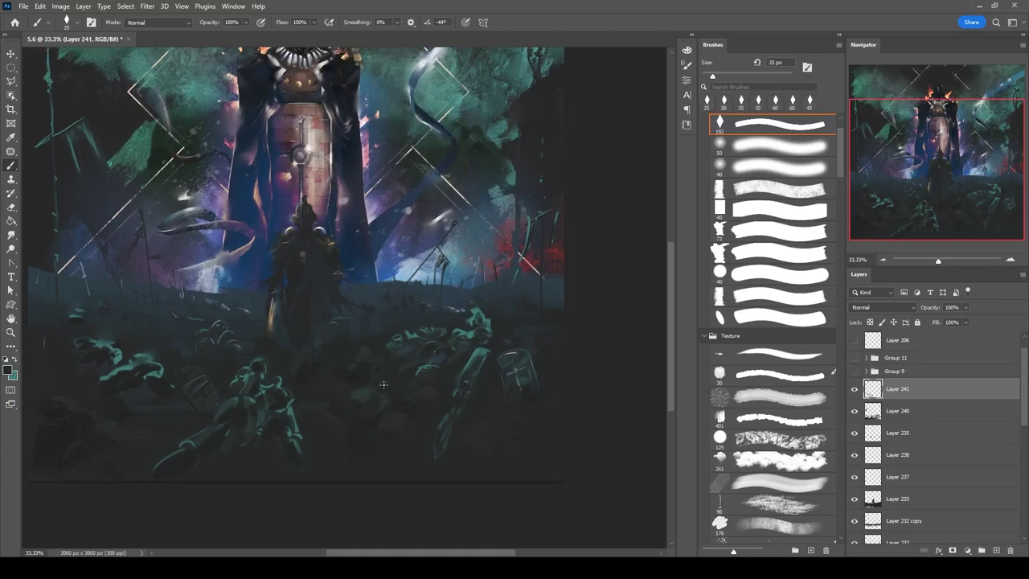
Paint a long diagonal violet-grey spear across the right-hand foreground on Layer 241 and trim it with the Eraser.
{"action": "left_click_drag", "start_coordinate": [341, 429], "coordinate": [334, 446]}
{"action": "key", "text": "bracketleft"}
{"action": "key", "text": "bracketleft"}
{"action": "key", "text": "bracketleft"}
{"action": "key", "text": "bracketleft"}
{"action": "key", "text": "bracketleft"}
{"action": "key", "text": "ctrl+z"}
{"action": "key", "text": "e"}
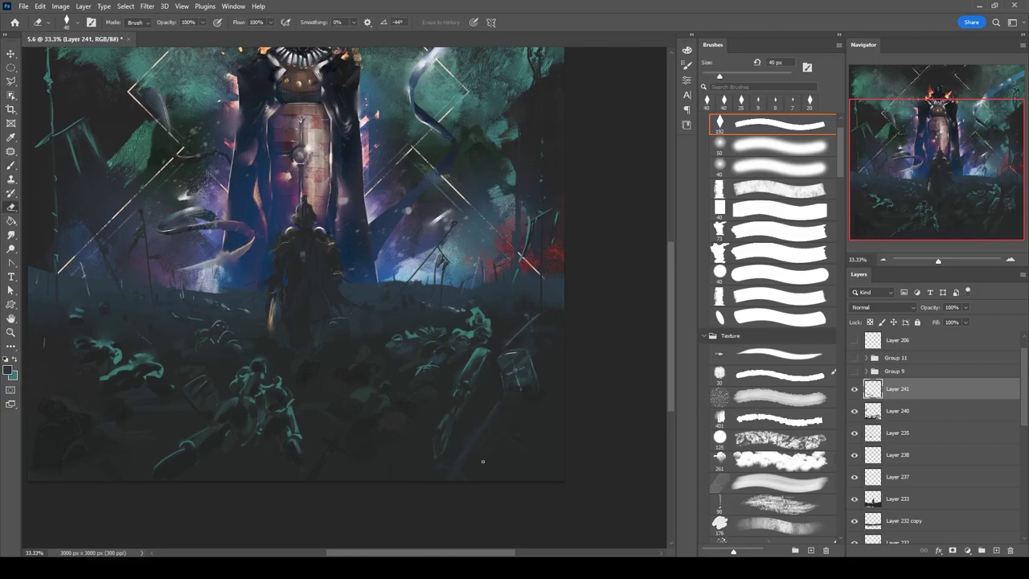
{"action": "key", "text": "b"}
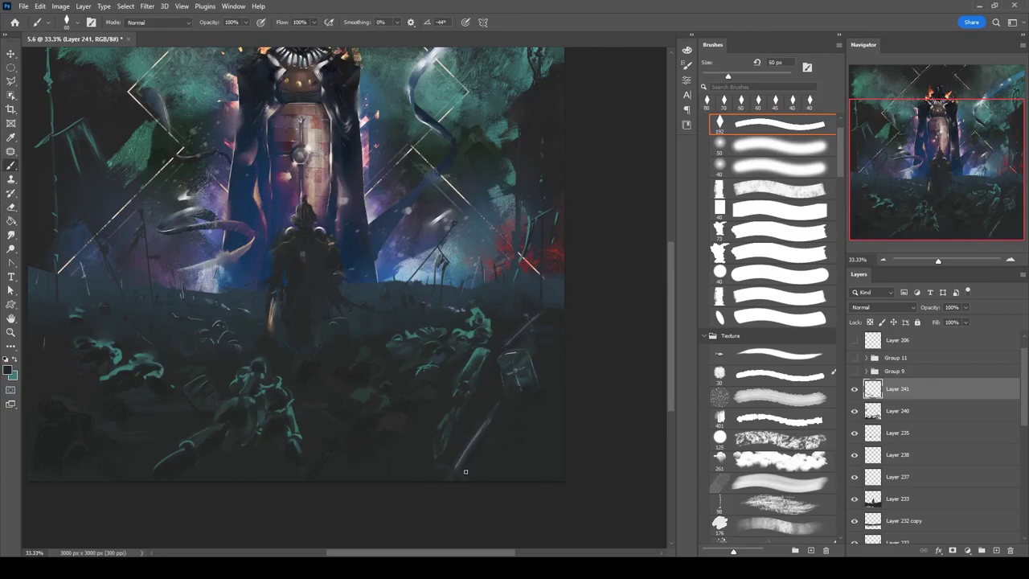
Darken the foreground behind the bodies on a new Layer 242 beneath Layer 240 with a large diamond brush.
{"action": "key", "text": "ctrl+shift+alt+n"}
{"action": "key", "text": "bracketright"}
{"action": "key", "text": "bracketright"}
{"action": "key", "text": "bracketright"}
{"action": "key", "text": "bracketright"}
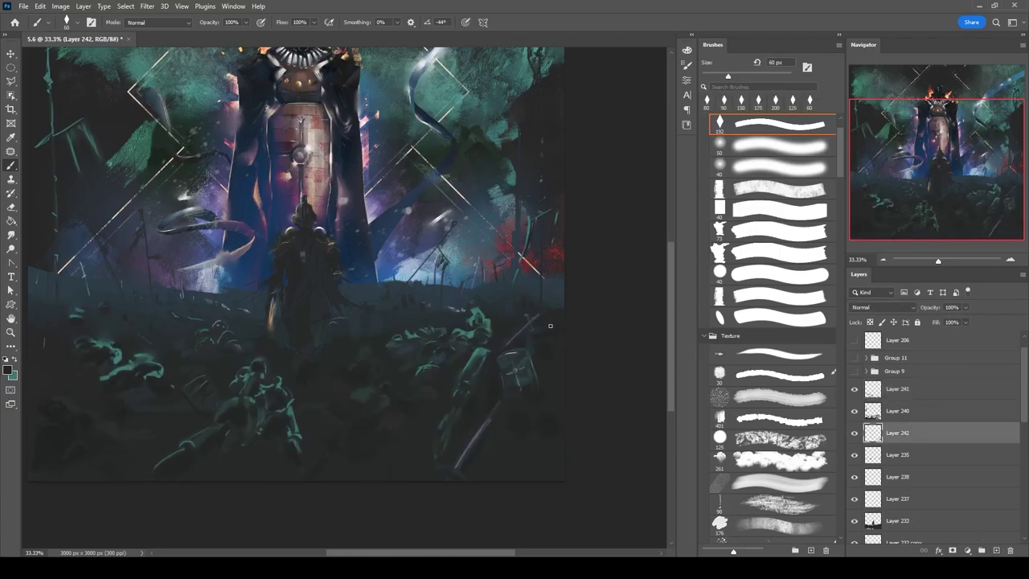
Add pale lavender highlights to the left-hand fallen body on Layer 241 with a 7 px diamond brush.
{"action": "key", "text": "alt+bracketright"}
{"action": "key", "text": "bracketleft"}
{"action": "key", "text": "bracketleft"}
{"action": "key", "text": "bracketleft"}
{"action": "key", "text": "bracketleft"}
{"action": "key", "text": "bracketleft"}
{"action": "key", "text": "bracketleft"}
{"action": "key", "text": "bracketleft"}
{"action": "key", "text": "bracketleft"}
{"action": "key", "text": "bracketleft"}
{"action": "key", "text": "bracketleft"}
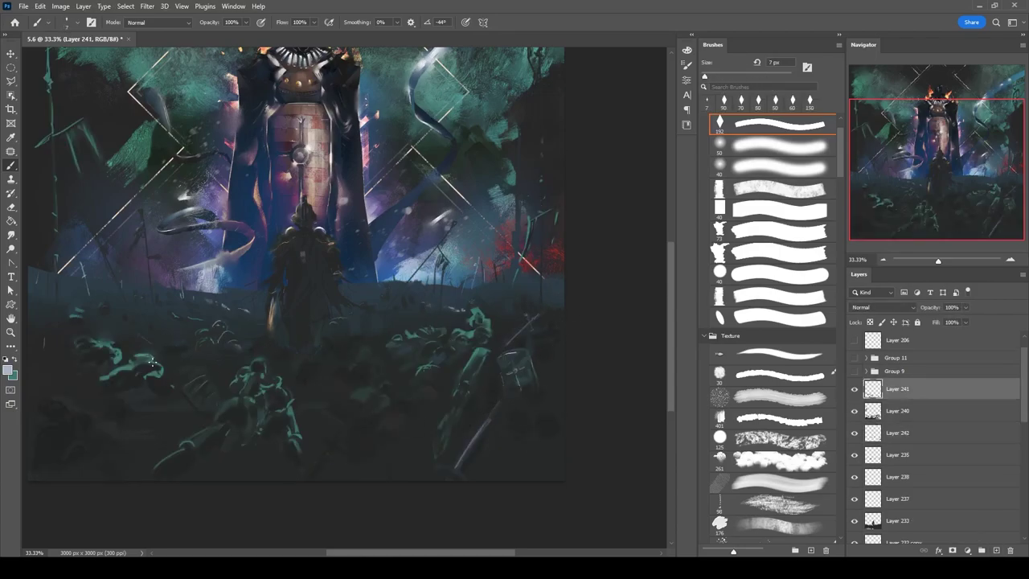
Shade the left-hand fallen body on Layer 241 with sampled colours and a 25 px diamond brush.
{"action": "left_click", "coordinate": [117, 351], "text": "alt"}
{"action": "key", "text": "bracketright"}
{"action": "key", "text": "bracketright"}
{"action": "key", "text": "bracketright"}
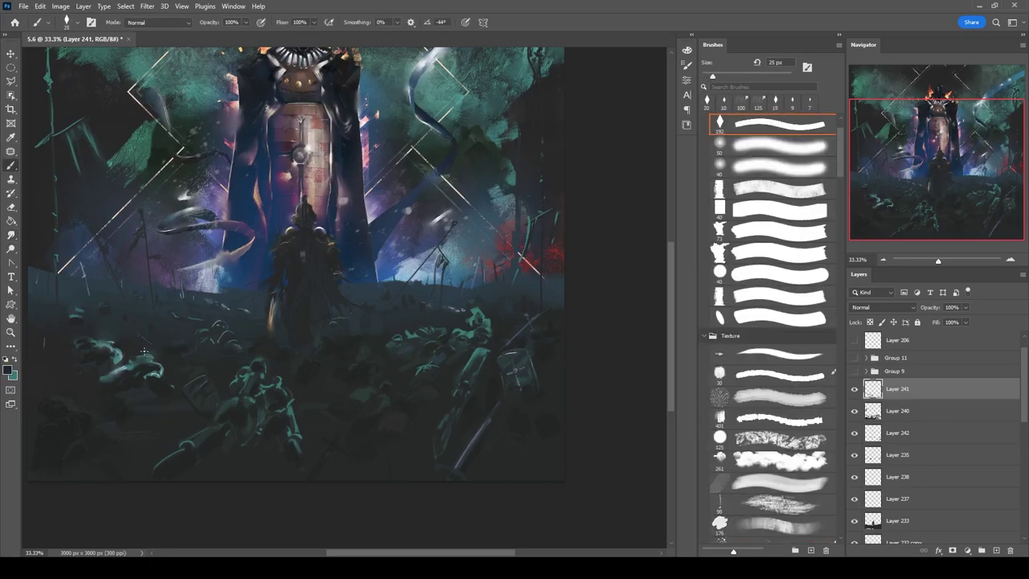
Detail the second shield with a fine brush on Layer 241 and darken the foreground with a large textured brush.
{"action": "left_click", "coordinate": [201, 411], "text": "alt"}
{"action": "key", "text": "bracketleft"}
{"action": "key", "text": "bracketleft"}
{"action": "key", "text": "bracketleft"}
{"action": "key", "text": "bracketleft"}
{"action": "key", "text": "bracketleft"}
{"action": "key", "text": "bracketleft"}
{"action": "left_click_drag", "start_coordinate": [177, 304], "coordinate": [182, 279]}
{"action": "key", "text": "period"}
{"action": "key", "text": "ctrl+minus"}
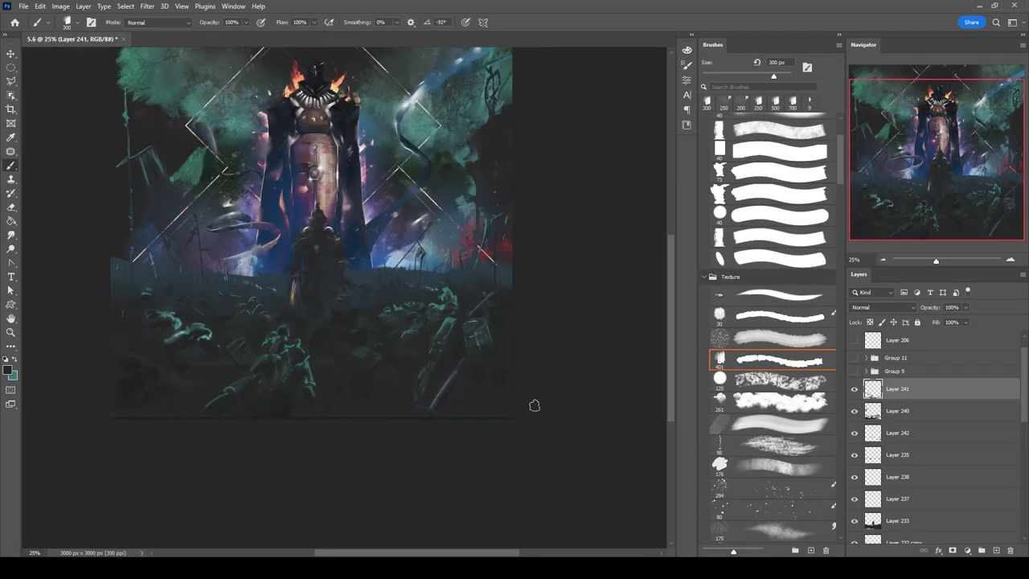
Paint a thin pale lavender pole along the canvas's right edge on a new Layer 243 with a 35 px diamond brush.
{"action": "scroll", "coordinate": [547, 264], "scroll_direction": "up", "scroll_amount": 1}
{"action": "key", "text": "ctrl+shift+alt+n"}
{"action": "key", "text": "comma"}
{"action": "left_click", "coordinate": [493, 303], "text": "alt"}
{"action": "key", "text": "bracketleft"}
{"action": "key", "text": "bracketleft"}
{"action": "key", "text": "bracketleft"}
{"action": "key", "text": "bracketleft"}
{"action": "key", "text": "bracketleft"}
{"action": "key", "text": "bracketleft"}
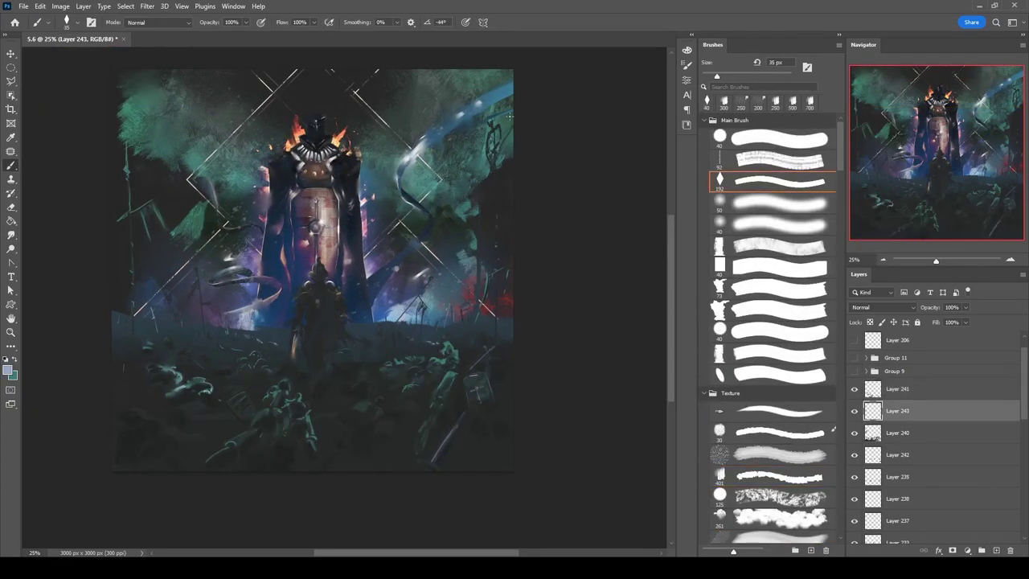
{"action": "left_click_drag", "start_coordinate": [493, 165], "coordinate": [505, 311]}
Paint a tattered banner on the right-hand pole and marks on the central fallen body in sampled red on Layer 243.
{"action": "left_click", "coordinate": [496, 315], "text": "alt"}
{"action": "key", "text": "period"}
{"action": "left_click_drag", "start_coordinate": [486, 163], "coordinate": [493, 180]}
{"action": "left_click", "coordinate": [801, 187]}
{"action": "left_click_drag", "start_coordinate": [499, 133], "coordinate": [490, 183]}
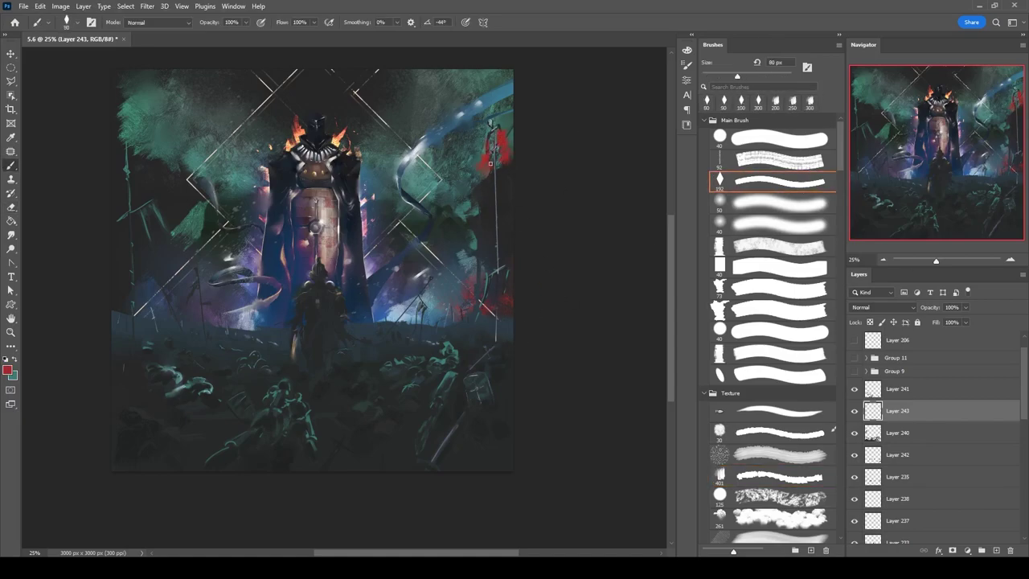
{"action": "mouse_move", "coordinate": [292, 423]}
{"action": "left_mouse_down"}
{"action": "mouse_move", "coordinate": [313, 454]}
{"action": "mouse_move", "coordinate": [294, 439]}
{"action": "mouse_move", "coordinate": [310, 467]}
{"action": "mouse_move", "coordinate": [289, 483]}
{"action": "mouse_move", "coordinate": [305, 458]}
{"action": "left_mouse_up"}
Add glowing highlights to the left-hand pole and a small yellow lightning mark on Color Dodge Layer 244 with a diamond brush.
{"action": "left_click", "coordinate": [291, 441], "text": "alt"}
{"action": "key", "text": "bracketright"}
{"action": "left_click_drag", "start_coordinate": [194, 283], "coordinate": [195, 291]}
{"action": "key", "text": "bracketright"}
{"action": "left_click", "coordinate": [129, 149], "text": "alt"}
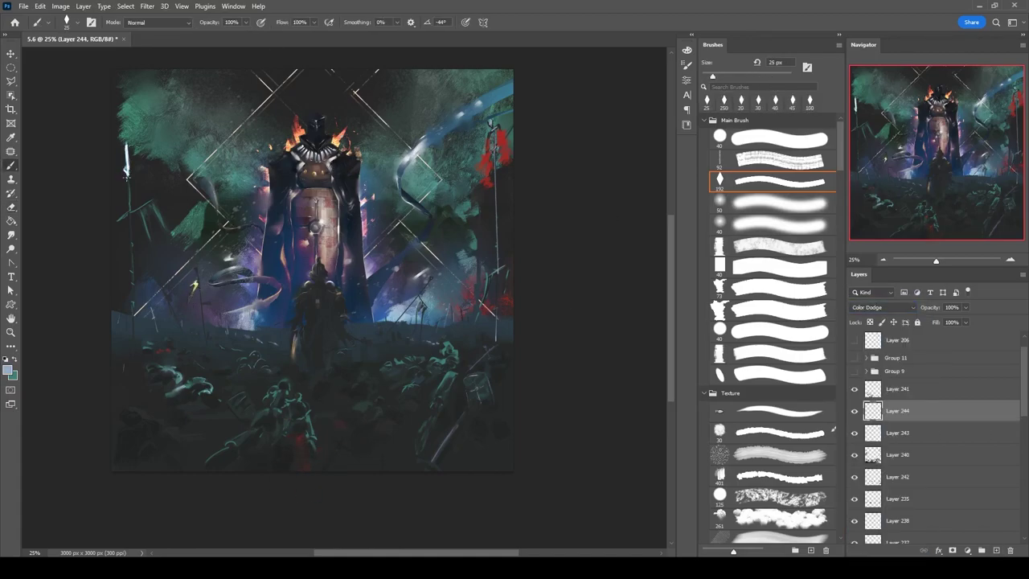
{"action": "key", "text": "e"}
{"action": "key", "text": "b"}
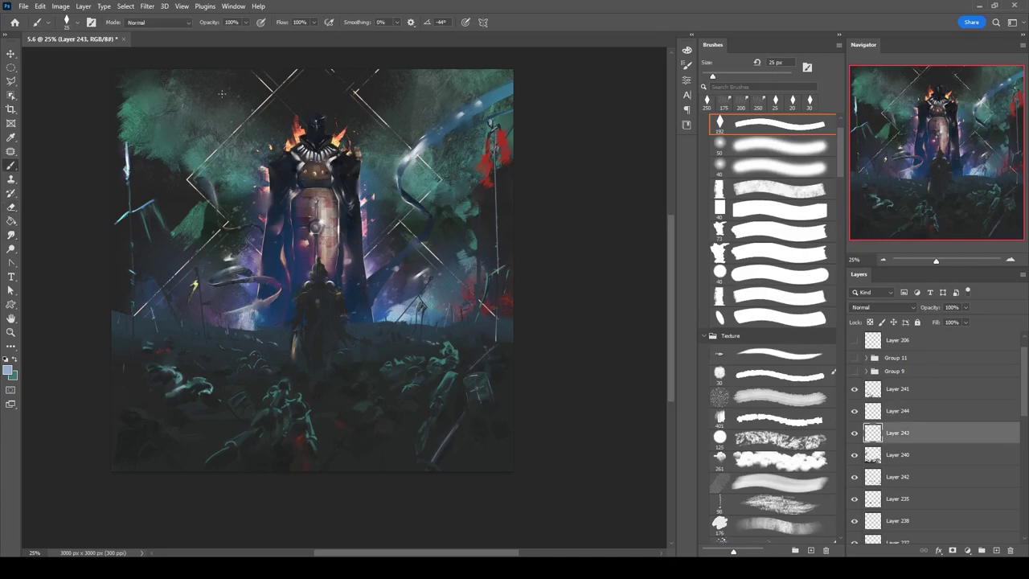
Add fine details along the distant battlefield on Layer 243 with a small diamond brush, then make Layer 242 active.
{"action": "key", "text": "bracketleft"}
{"action": "key", "text": "bracketleft"}
{"action": "left_click_drag", "start_coordinate": [218, 326], "coordinate": [229, 320]}
{"action": "key", "text": "alt+bracketleft"}
{"action": "key", "text": "alt+bracketleft"}
{"action": "key", "text": "alt+bracketleft"}
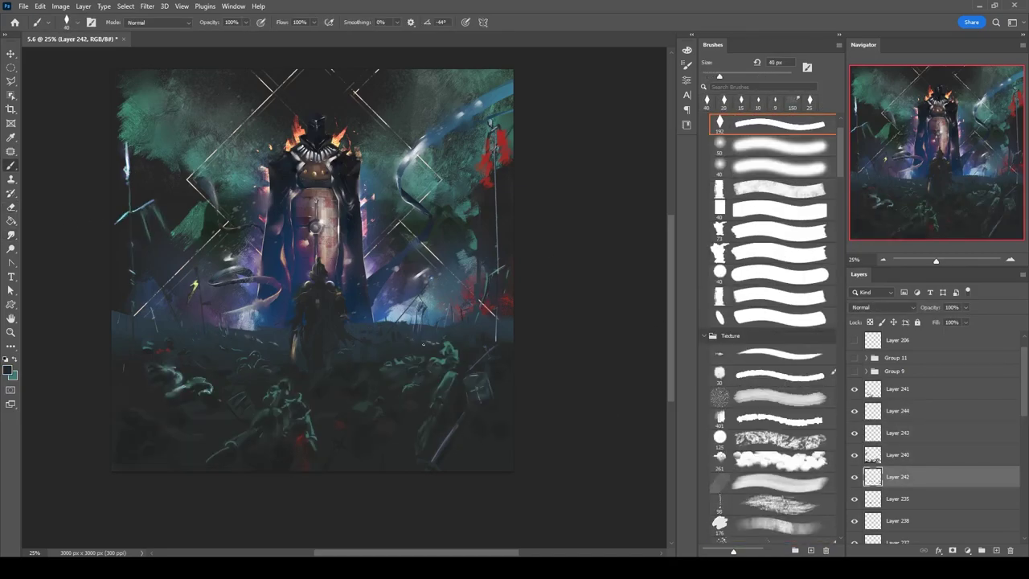
Paint a dark diagonal pole across the left foreground on a new topmost Layer 245 with a diamond brush.
{"action": "key", "text": "ctrl+shift+alt+n"}
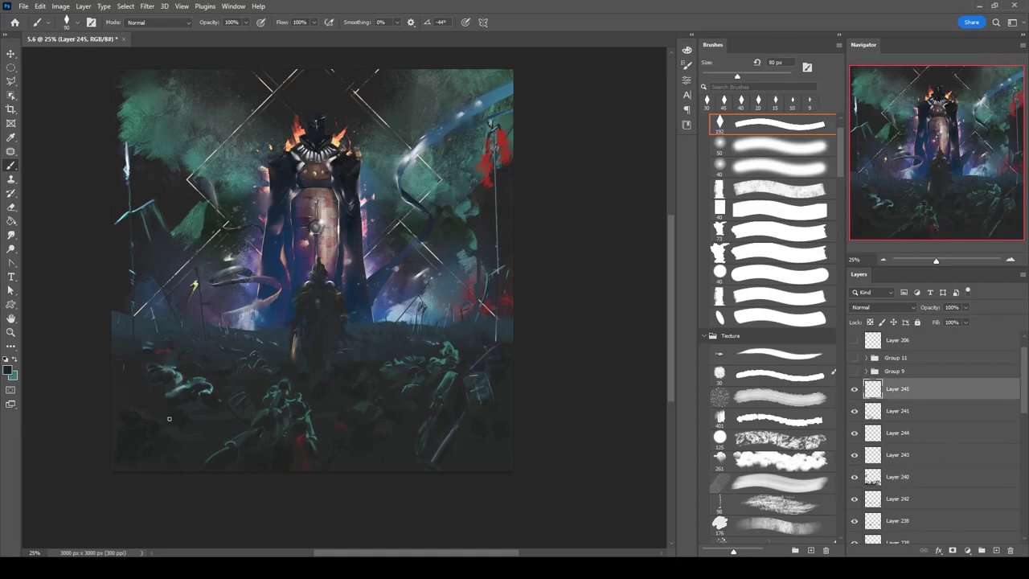
{"action": "key", "text": "e"}
{"action": "key", "text": "b"}
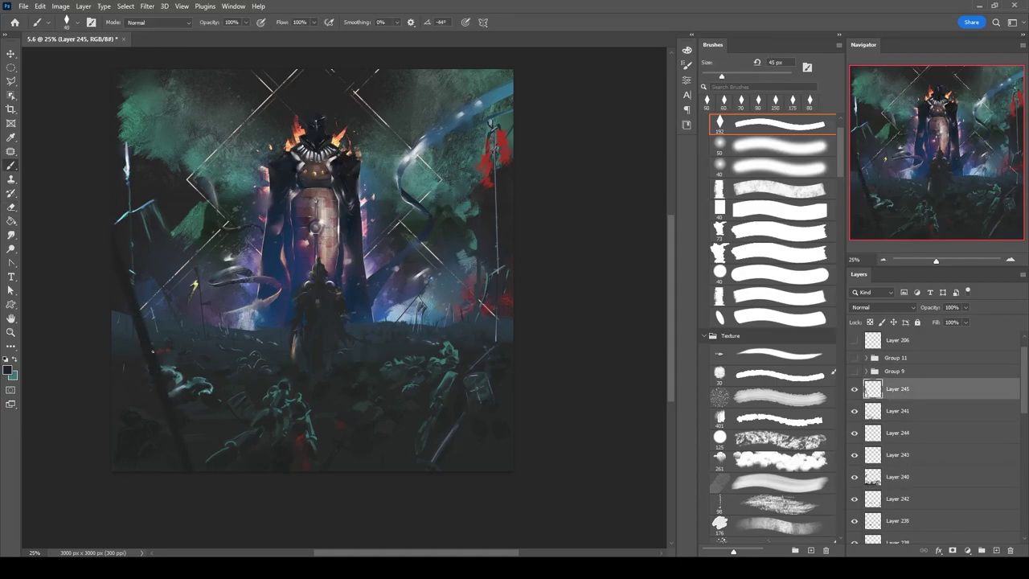
{"action": "mouse_move", "coordinate": [218, 383]}
{"action": "left_mouse_down"}
{"action": "mouse_move", "coordinate": [157, 430]}
{"action": "mouse_move", "coordinate": [199, 411]}
{"action": "left_mouse_up"}
{"action": "key", "text": "bracketright"}
{"action": "key", "text": "bracketleft"}
{"action": "left_click_drag", "start_coordinate": [113, 299], "coordinate": [67, 281]}
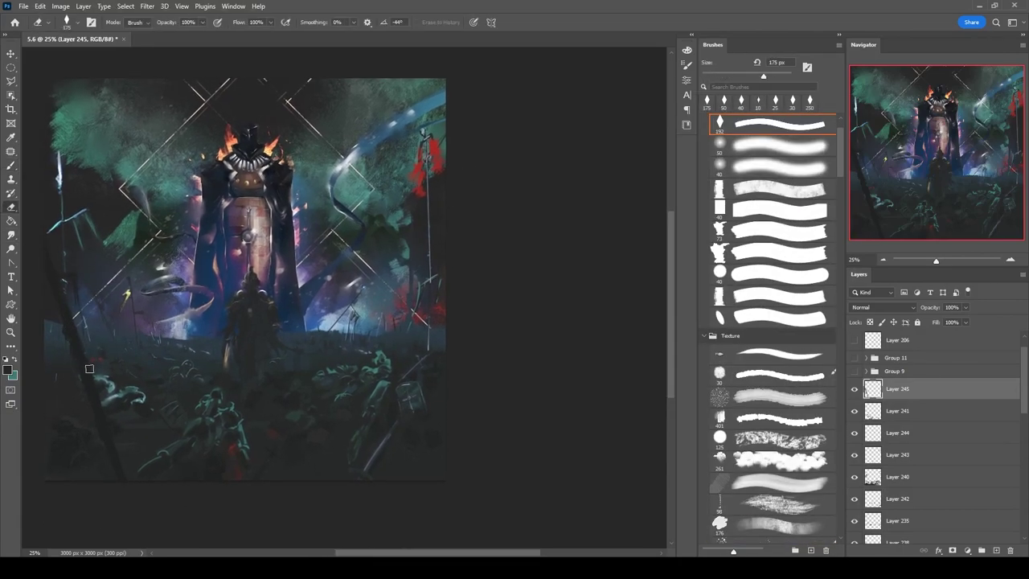
Refine the dark foreground pole on Layer 245 with a 175 px eraser and a 100 px diamond brush.
{"action": "key", "text": "bracketright"}
{"action": "key", "text": "bracketright"}
{"action": "key", "text": "bracketright"}
{"action": "key", "text": "bracketright"}
{"action": "key", "text": "bracketright"}
{"action": "key", "text": "bracketright"}
{"action": "key", "text": "bracketright"}
{"action": "key", "text": "bracketright"}
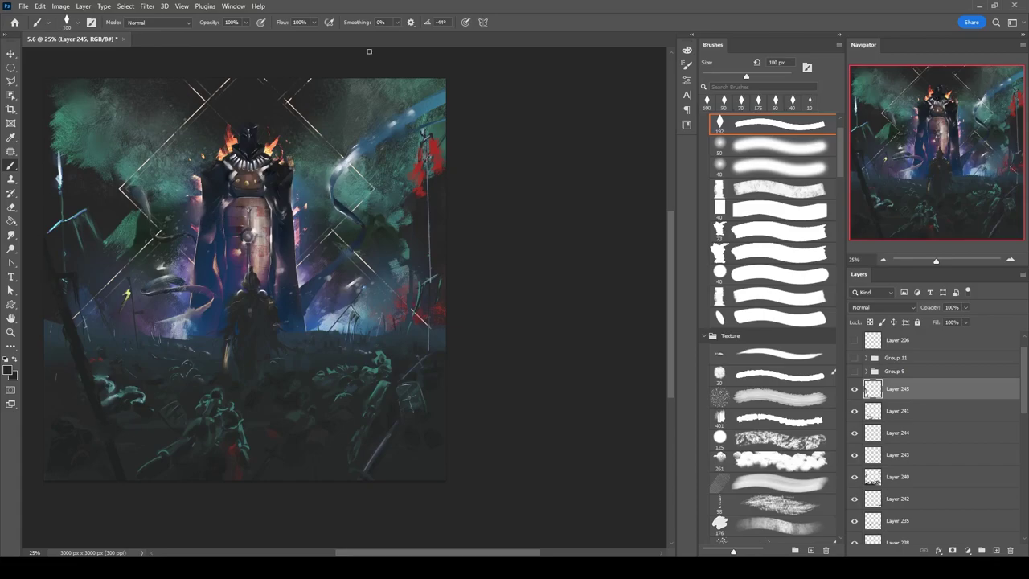
{"action": "left_click_drag", "start_coordinate": [283, 62], "coordinate": [308, 99]}
{"action": "left_click_drag", "start_coordinate": [479, 180], "coordinate": [497, 170]}
Paint dark spears and debris along the horizon on Layer 242 with a diamond brush reduced to 25 px.
{"action": "key", "text": "bracketright"}
{"action": "key", "text": "bracketright"}
{"action": "key", "text": "bracketright"}
{"action": "left_click", "coordinate": [191, 396], "text": "ctrl"}
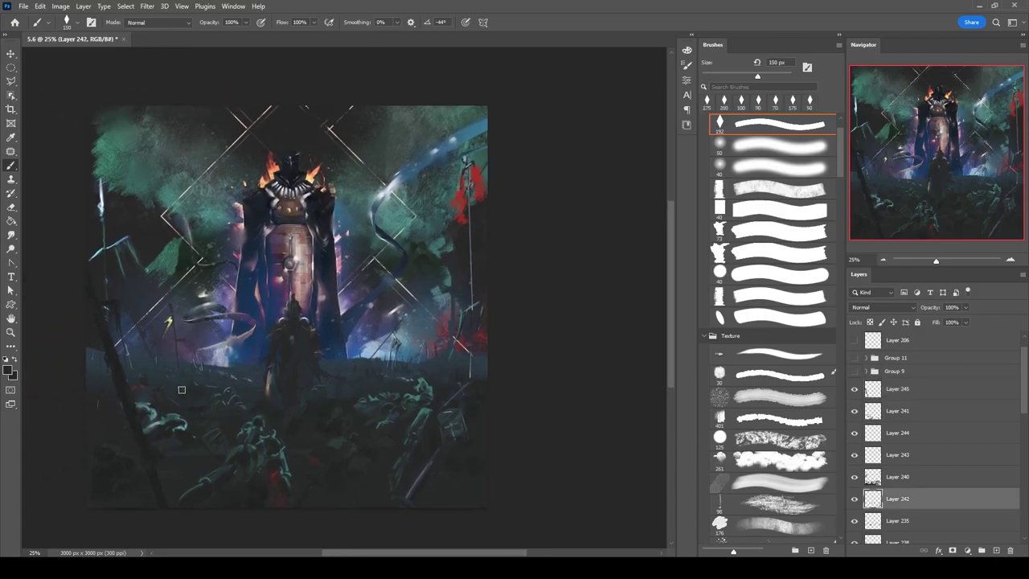
{"action": "key", "text": "bracketleft"}
{"action": "key", "text": "bracketleft"}
{"action": "key", "text": "bracketleft"}
{"action": "key", "text": "bracketleft"}
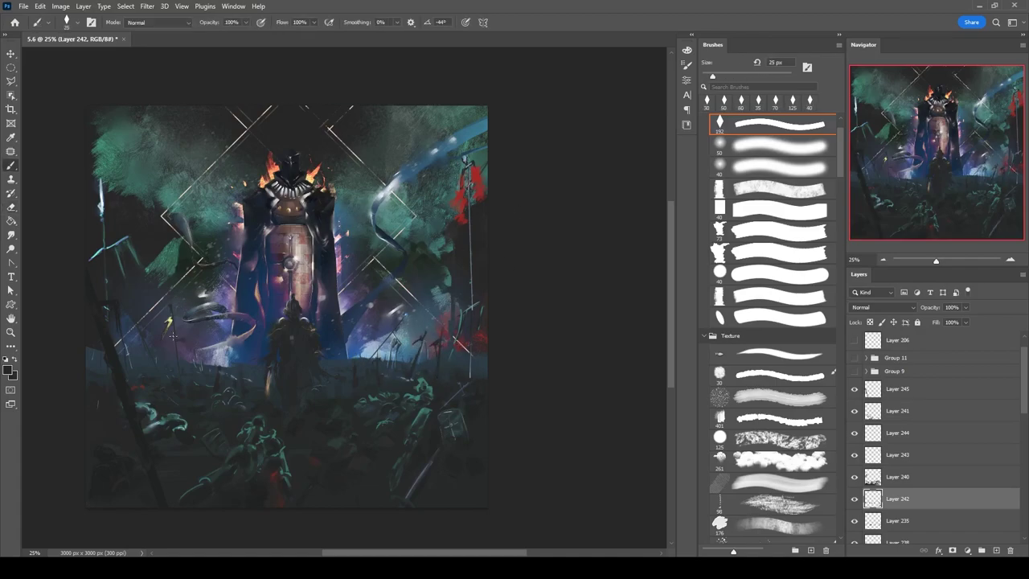
{"action": "key", "text": "bracketleft"}
{"action": "left_click_drag", "start_coordinate": [564, 106], "coordinate": [540, 104]}
{"action": "key", "text": "bracketleft"}
{"action": "left_click_drag", "start_coordinate": [439, 361], "coordinate": [412, 390]}
{"action": "left_click_drag", "start_coordinate": [479, 411], "coordinate": [520, 332]}
Darken the ground around the fallen bodies on Layers 242 and 240 with a 175 to 200 px diamond brush.
{"action": "key", "text": "bracketright"}
{"action": "key", "text": "bracketright"}
{"action": "key", "text": "bracketright"}
{"action": "key", "text": "bracketright"}
{"action": "key", "text": "bracketright"}
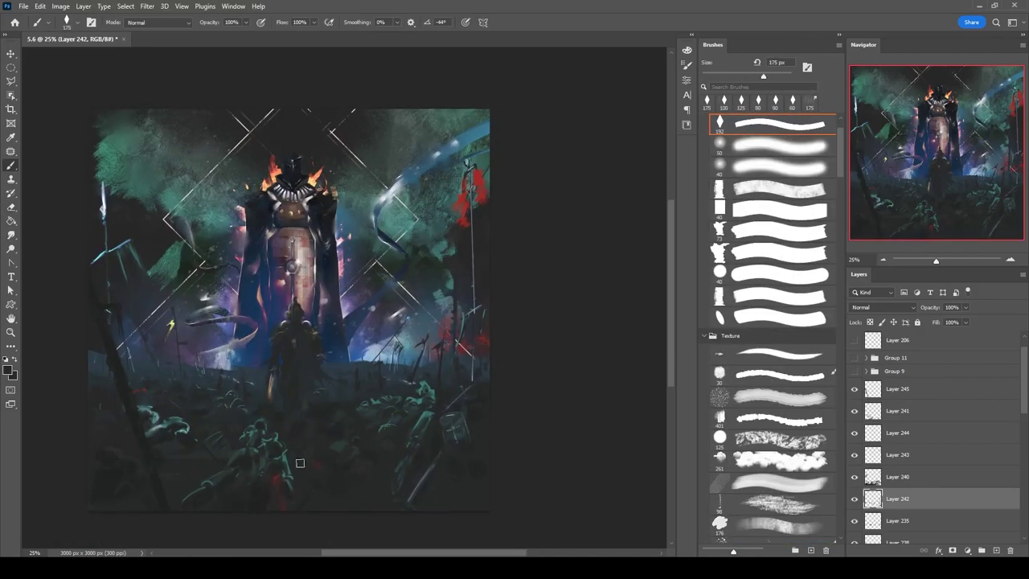
{"action": "left_click", "coordinate": [872, 476]}
{"action": "key", "text": "bracketright"}
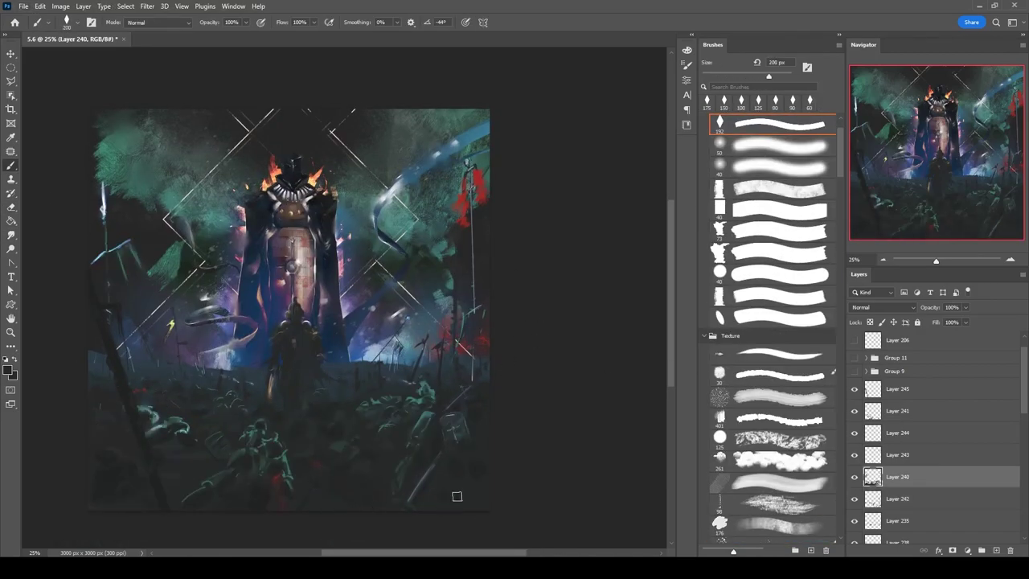
Shade the ground and fallen bodies on Layer 240 with diamond brushes of varying sizes.
{"action": "key", "text": "bracketleft"}
{"action": "key", "text": "bracketleft"}
{"action": "key", "text": "bracketleft"}
{"action": "key", "text": "bracketleft"}
{"action": "key", "text": "bracketleft"}
{"action": "key", "text": "bracketleft"}
{"action": "left_click_drag", "start_coordinate": [568, 270], "coordinate": [556, 298]}
{"action": "key", "text": "bracketright"}
{"action": "key", "text": "bracketright"}
{"action": "key", "text": "bracketright"}
{"action": "key", "text": "bracketright"}
{"action": "left_click", "coordinate": [441, 295], "text": "ctrl"}
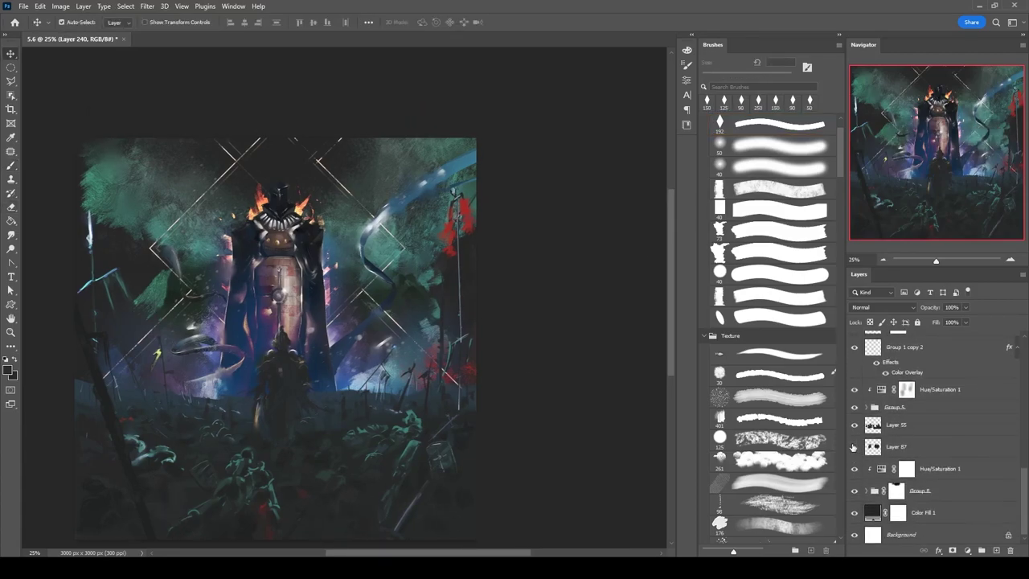
Paint dark shapes over the background beside the robed figure on Layer 87 with a diamond brush.
{"action": "key", "text": "bracketright"}
{"action": "key", "text": "F6"}
{"action": "key", "text": "F6"}
{"action": "key", "text": "bracketleft"}
{"action": "key", "text": "bracketleft"}
{"action": "key", "text": "bracketleft"}
{"action": "key", "text": "bracketleft"}
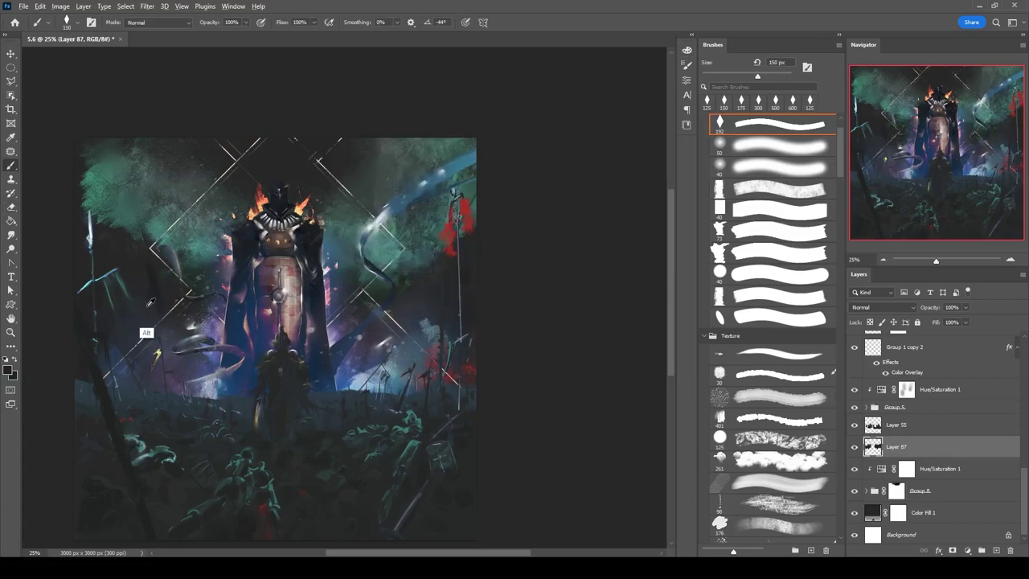
Paint sampled green haze at the upper-left edge on a new Layer 246 beneath the green cloud group with a 400 px diamond brush.
{"action": "key", "text": "bracketright"}
{"action": "key", "text": "bracketright"}
{"action": "key", "text": "bracketright"}
{"action": "key", "text": "bracketright"}
{"action": "key", "text": "bracketright"}
{"action": "key", "text": "bracketright"}
{"action": "key", "text": "bracketright"}
{"action": "left_click", "coordinate": [75, 145], "text": "ctrl"}
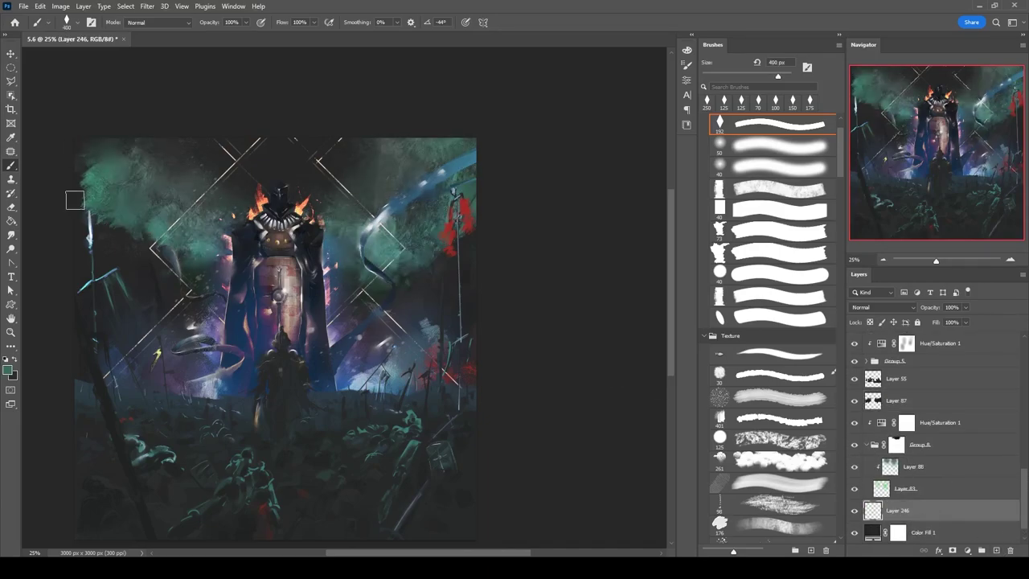
Blend the green haze along the upper edges with the eraser and large diamond brushes on Layers 246 and 83.
{"action": "key", "text": "e"}
{"action": "left_click", "coordinate": [89, 168], "text": "ctrl"}
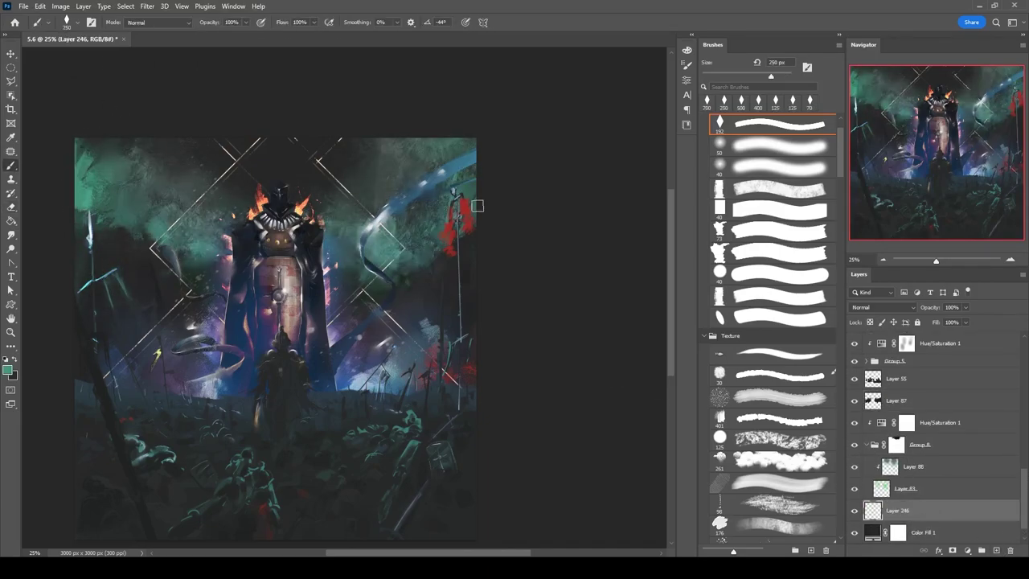
{"action": "key", "text": "r"}
{"action": "key", "text": "b"}
{"action": "scroll", "coordinate": [1012, 423], "scroll_direction": "up", "scroll_amount": 5}
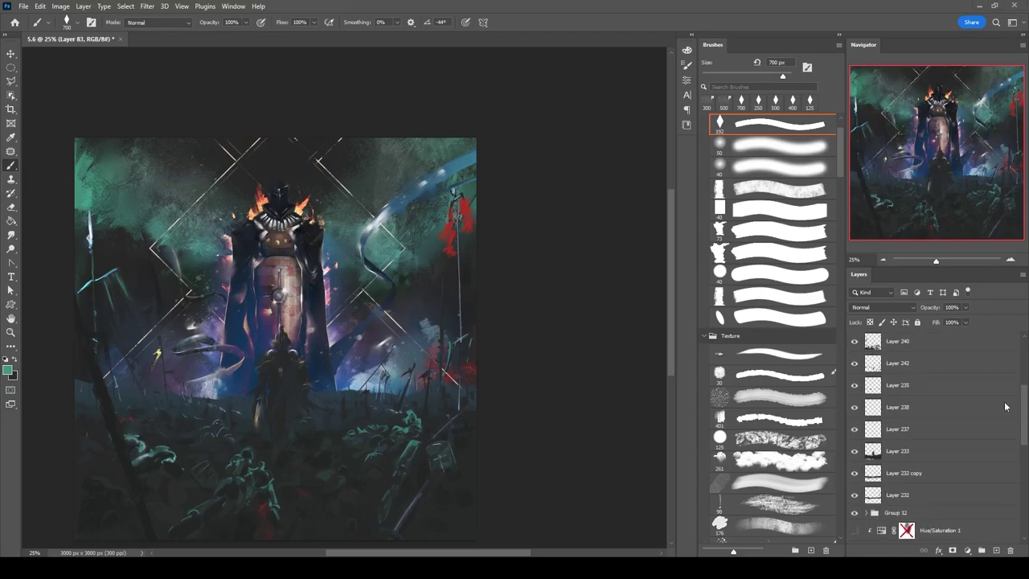
{"action": "scroll", "coordinate": [854, 414], "scroll_direction": "up", "scroll_amount": 1}
{"action": "scroll", "coordinate": [853, 413], "scroll_direction": "up", "scroll_amount": 2}
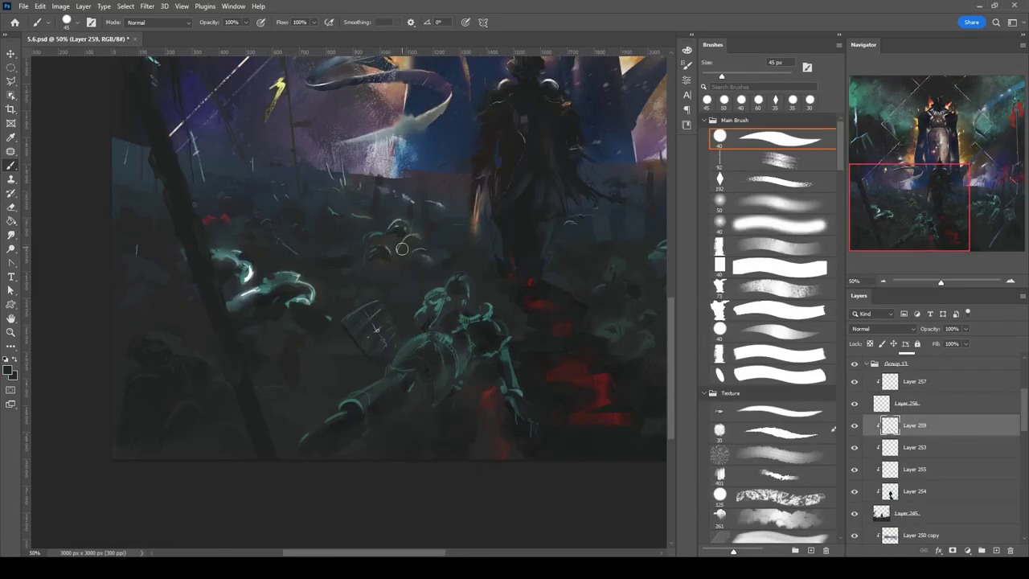
Shade the distant fallen figures behind the shield on Layer 259 with a 70 px diamond brush and a 45 px round brush.
{"action": "key", "text": "r"}
{"action": "key", "text": "b"}
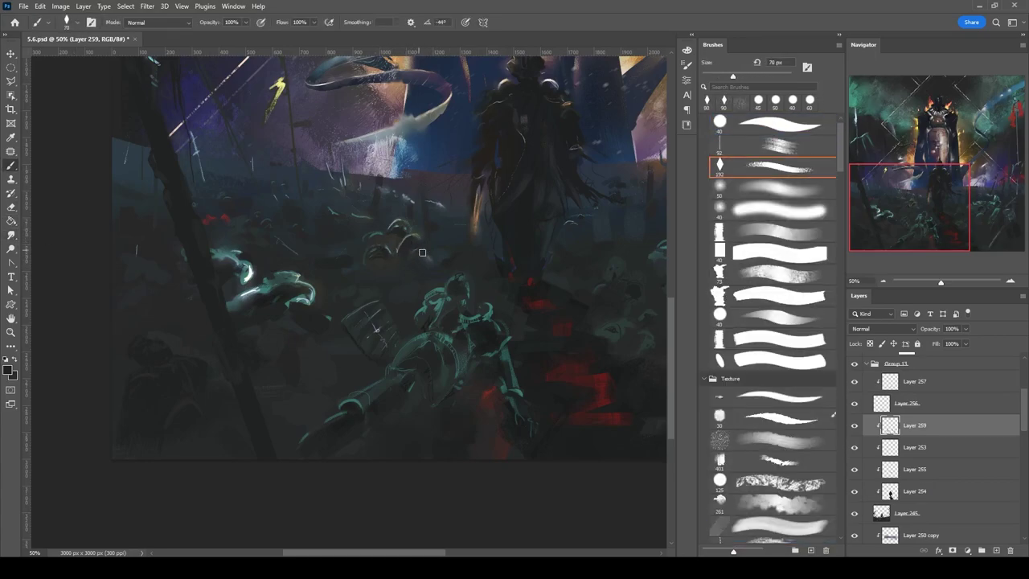
{"action": "key", "text": "comma"}
{"action": "key", "text": "comma"}
{"action": "left_click_drag", "start_coordinate": [587, 341], "coordinate": [346, 340]}
{"action": "left_click_drag", "start_coordinate": [64, 285], "coordinate": [258, 237]}
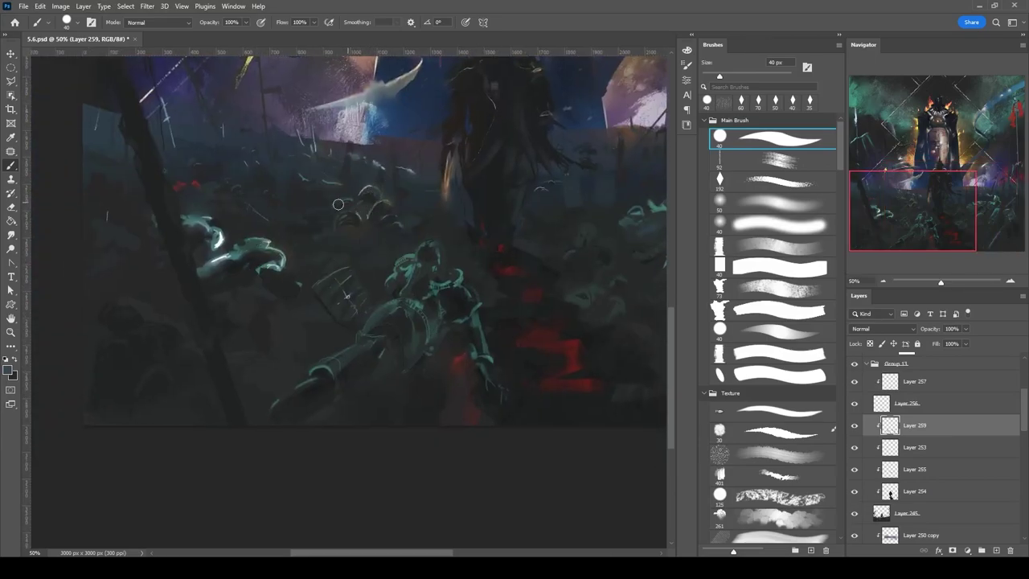
{"action": "key", "text": "bracketright"}
{"action": "left_click_drag", "start_coordinate": [373, 238], "coordinate": [423, 244]}
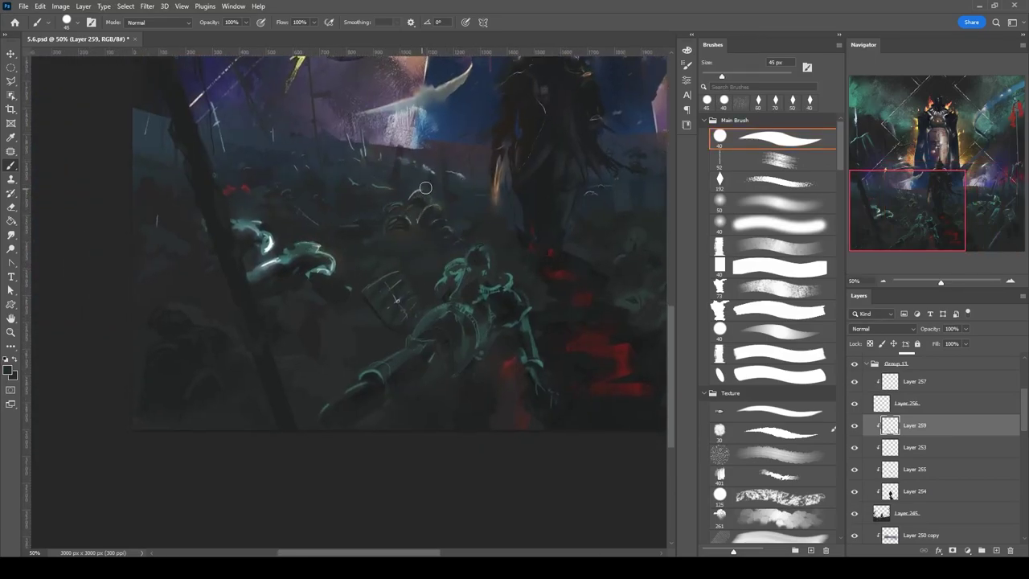
Add a new Layer 260 above Layer 259 for the foreground bodies.
{"action": "scroll", "coordinate": [855, 434], "scroll_direction": "up", "scroll_amount": 1}
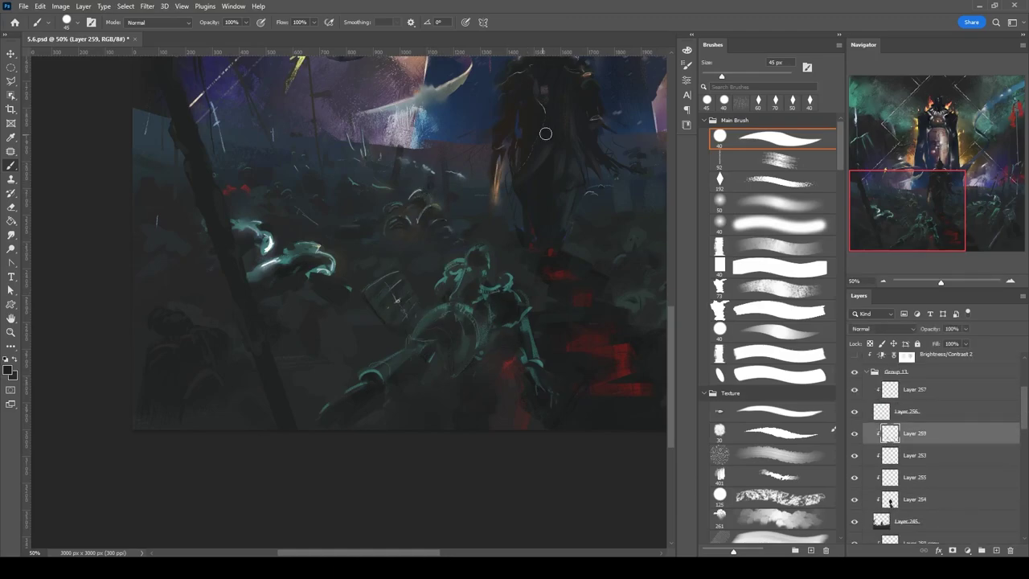
{"action": "scroll", "coordinate": [435, 175], "scroll_direction": "up", "scroll_amount": 2}
{"action": "key", "text": "ctrl+shift+alt+n"}
{"action": "left_click_drag", "start_coordinate": [435, 174], "coordinate": [376, 81]}
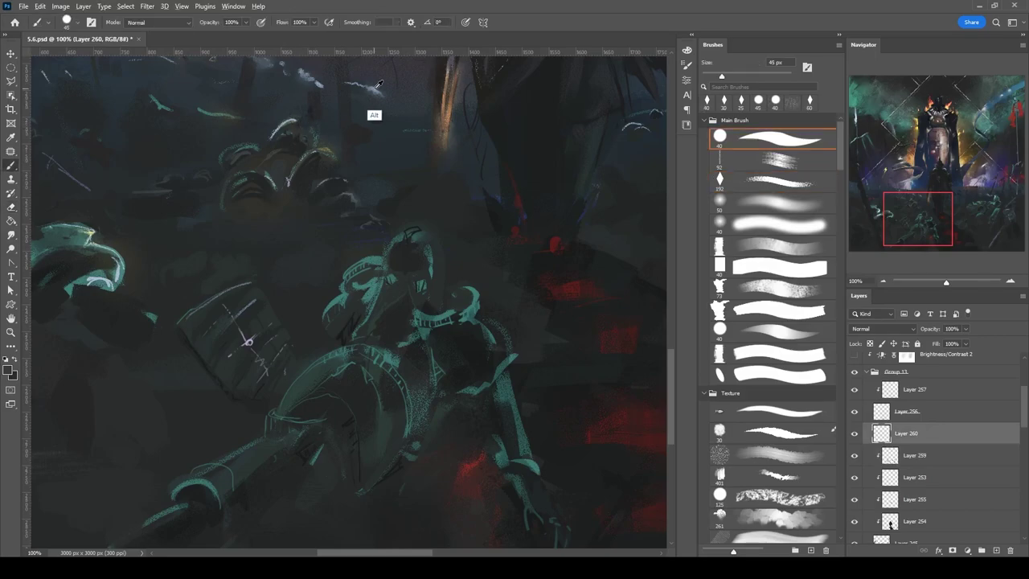
{"action": "left_click_drag", "start_coordinate": [298, 134], "coordinate": [654, 351]}
Detail the left-hand fallen body's outstretched arm on Layer 259 with a sampled pale blue and a 10 px diamond brush.
{"action": "scroll", "coordinate": [337, 283], "scroll_direction": "down", "scroll_amount": 2}
{"action": "key", "text": "alt+bracketleft"}
{"action": "key", "text": "period"}
{"action": "key", "text": "period"}
{"action": "key", "text": "bracketleft"}
{"action": "key", "text": "bracketleft"}
{"action": "key", "text": "bracketleft"}
{"action": "key", "text": "bracketleft"}
{"action": "key", "text": "bracketleft"}
{"action": "key", "text": "bracketleft"}
{"action": "left_click", "coordinate": [357, 296], "text": "alt"}
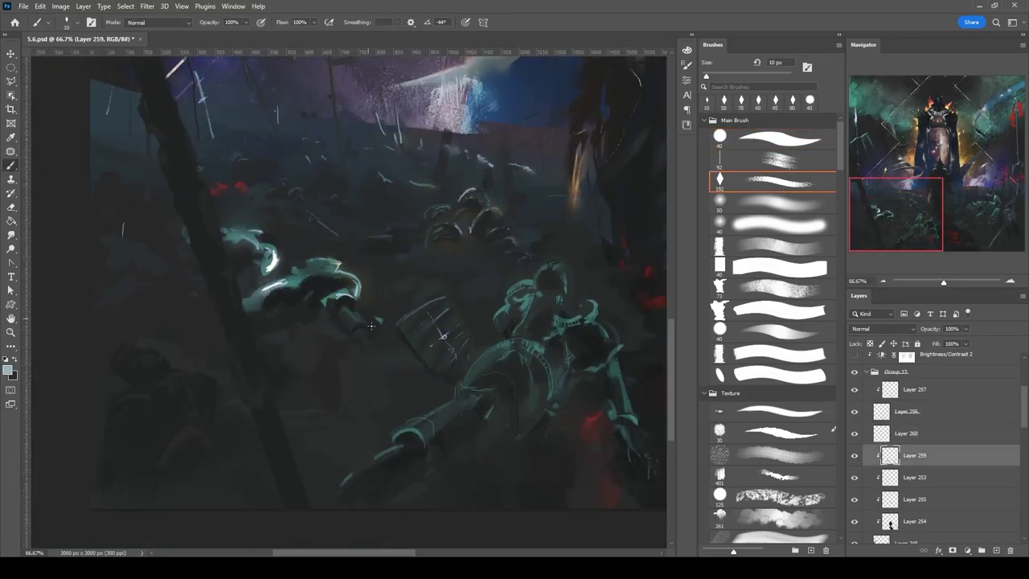
{"action": "mouse_move", "coordinate": [357, 296]}
{"action": "left_mouse_down"}
{"action": "mouse_move", "coordinate": [252, 341]}
{"action": "mouse_move", "coordinate": [480, 287]}
{"action": "left_mouse_up"}
Build up the left-hand body's forearm and hand on Layer 259 with a larger diamond brush and a 25 px round brush.
{"action": "key", "text": "bracketright"}
{"action": "key", "text": "bracketright"}
{"action": "key", "text": "bracketright"}
{"action": "key", "text": "bracketright"}
{"action": "key", "text": "bracketright"}
{"action": "left_click_drag", "start_coordinate": [398, 255], "coordinate": [385, 232]}
{"action": "key", "text": "bracketleft"}
{"action": "mouse_move", "coordinate": [175, 344]}
{"action": "left_mouse_down"}
{"action": "mouse_move", "coordinate": [436, 349]}
{"action": "mouse_move", "coordinate": [370, 149]}
{"action": "left_mouse_up"}
{"action": "key", "text": "comma"}
{"action": "key", "text": "comma"}
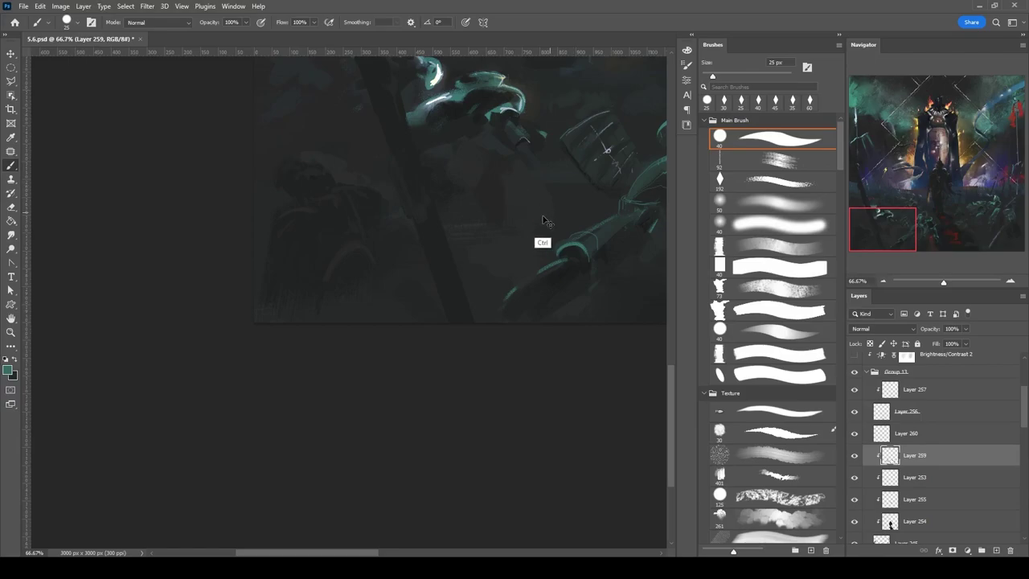
Strengthen the two dark posts on the horizon beside the cloaked warrior on Layer 259 with a 70 px diamond brush.
{"action": "left_click_drag", "start_coordinate": [550, 212], "coordinate": [495, 311]}
{"action": "key", "text": "period"}
{"action": "key", "text": "period"}
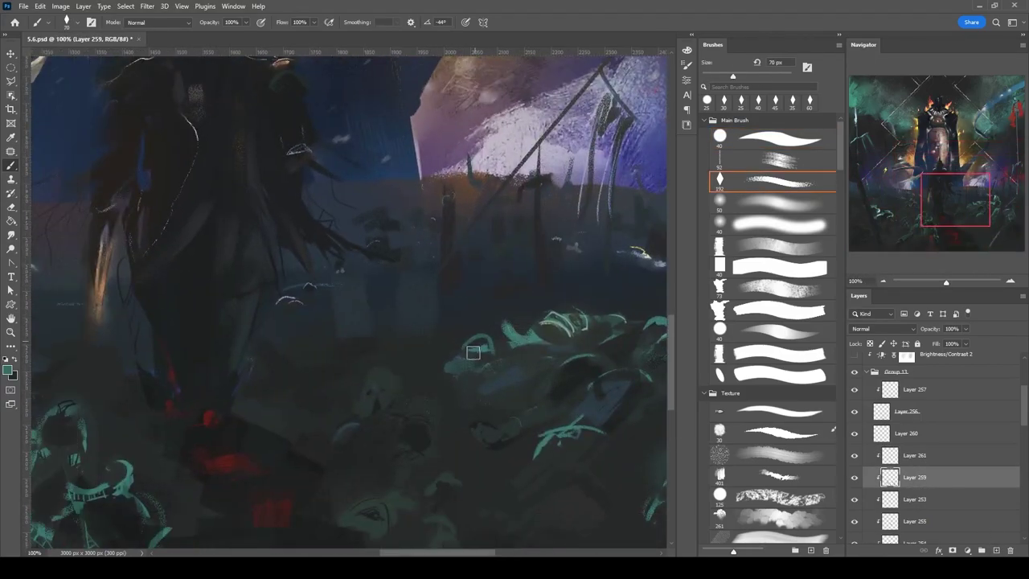
{"action": "left_click_drag", "start_coordinate": [447, 208], "coordinate": [447, 284]}
{"action": "left_click_drag", "start_coordinate": [538, 214], "coordinate": [539, 281]}
Add thin pale blue highlights along the two horizon posts on Layer 259 with a 10 px diamond brush.
{"action": "key", "text": "bracketleft"}
{"action": "key", "text": "bracketleft"}
{"action": "key", "text": "bracketleft"}
{"action": "key", "text": "bracketleft"}
{"action": "key", "text": "bracketleft"}
{"action": "key", "text": "bracketleft"}
{"action": "key", "text": "bracketleft"}
{"action": "left_click_drag", "start_coordinate": [446, 207], "coordinate": [445, 291]}
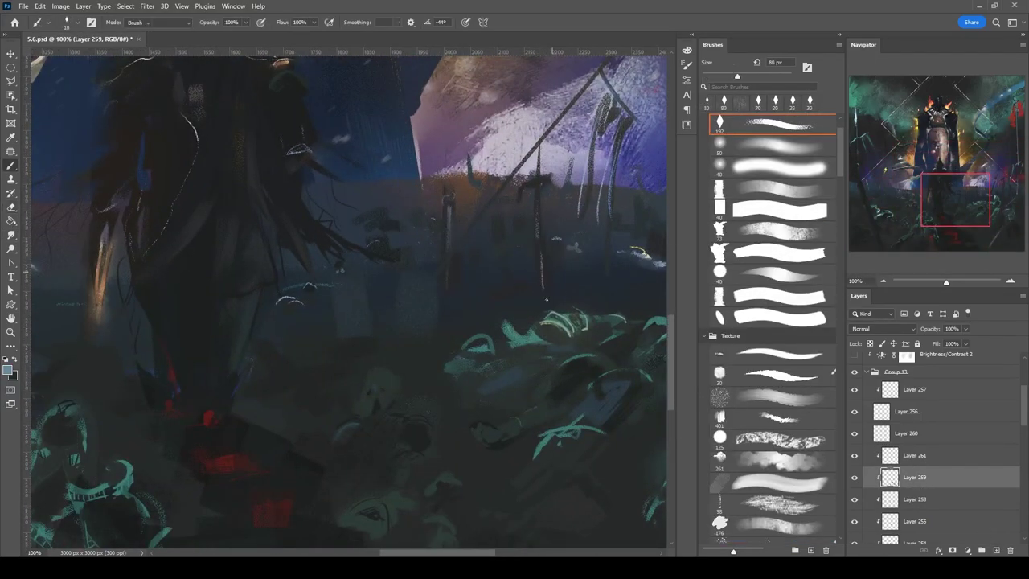
Rework the small fallen body beside the blood trail on Layer 259 with dark and muted teal diamond brush strokes.
{"action": "key", "text": "ctrl+minus"}
{"action": "key", "text": "e"}
{"action": "scroll", "coordinate": [555, 198], "scroll_direction": "down", "scroll_amount": 3}
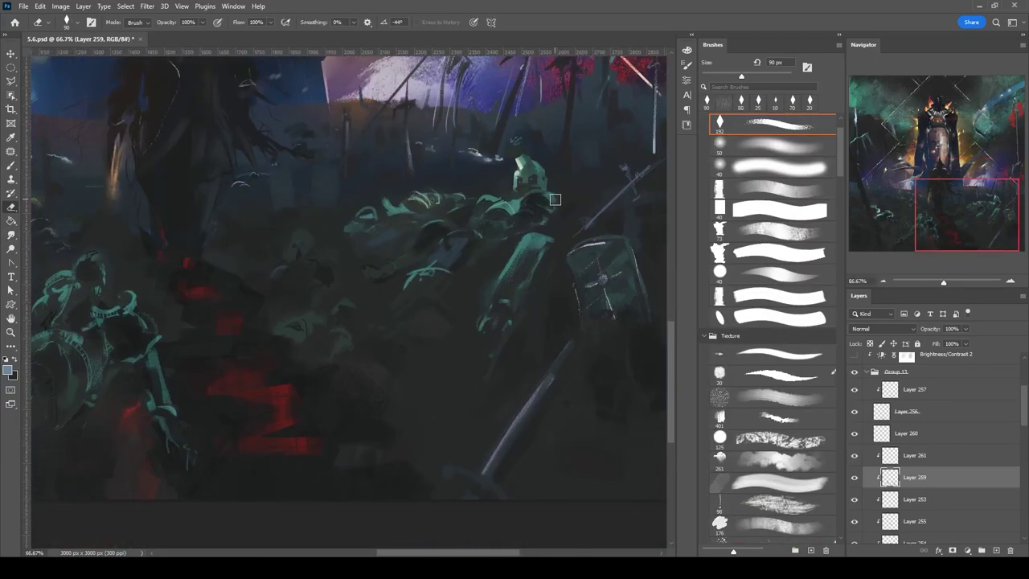
{"action": "key", "text": "b"}
{"action": "key", "text": "bracketright"}
{"action": "key", "text": "bracketright"}
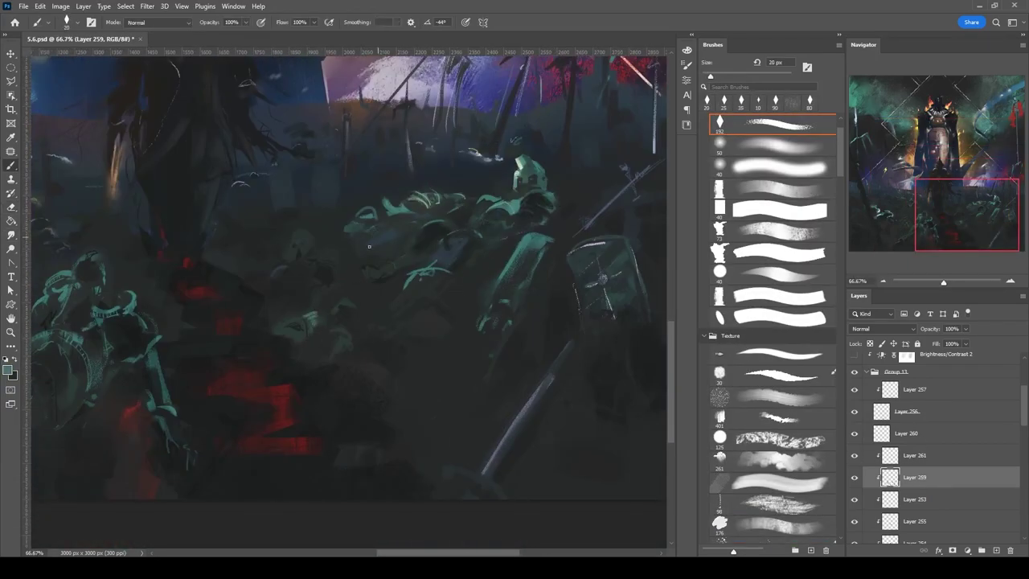
{"action": "key", "text": "bracketright"}
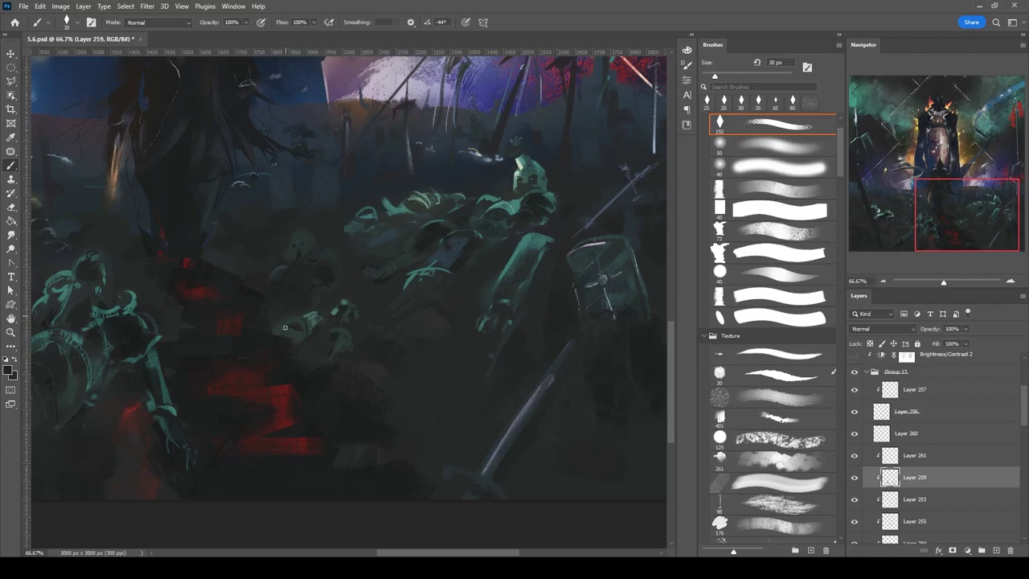
Refine the dark shapes of the small body beside the blood trail on Layer 259 with a 15 px round brush.
{"action": "scroll", "coordinate": [322, 322], "scroll_direction": "up", "scroll_amount": 3}
{"action": "key", "text": "shift+comma"}
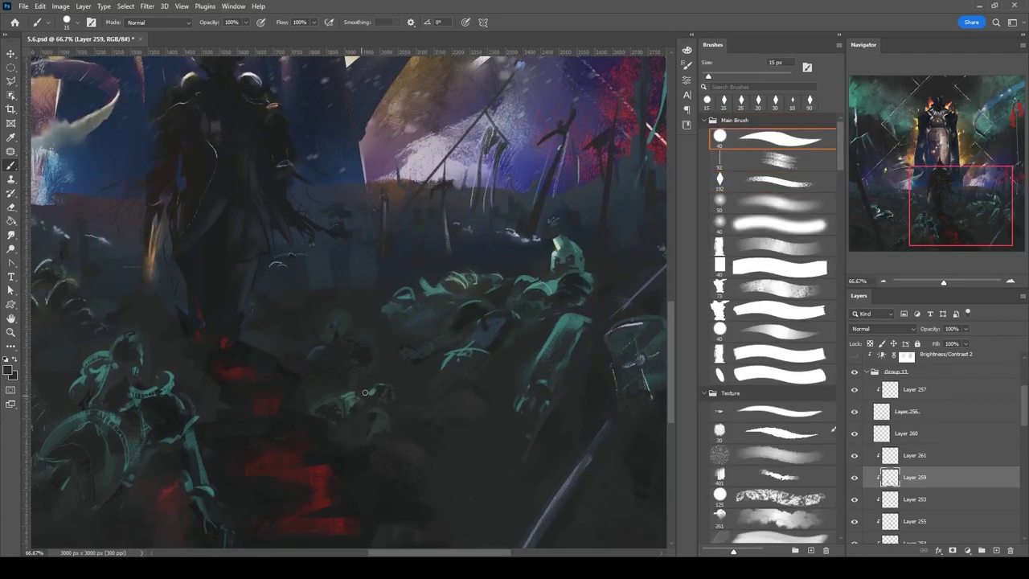
{"action": "scroll", "coordinate": [444, 361], "scroll_direction": "up", "scroll_amount": 3}
{"action": "scroll", "coordinate": [459, 391], "scroll_direction": "down", "scroll_amount": 3}
{"action": "scroll", "coordinate": [579, 391], "scroll_direction": "down", "scroll_amount": 3}
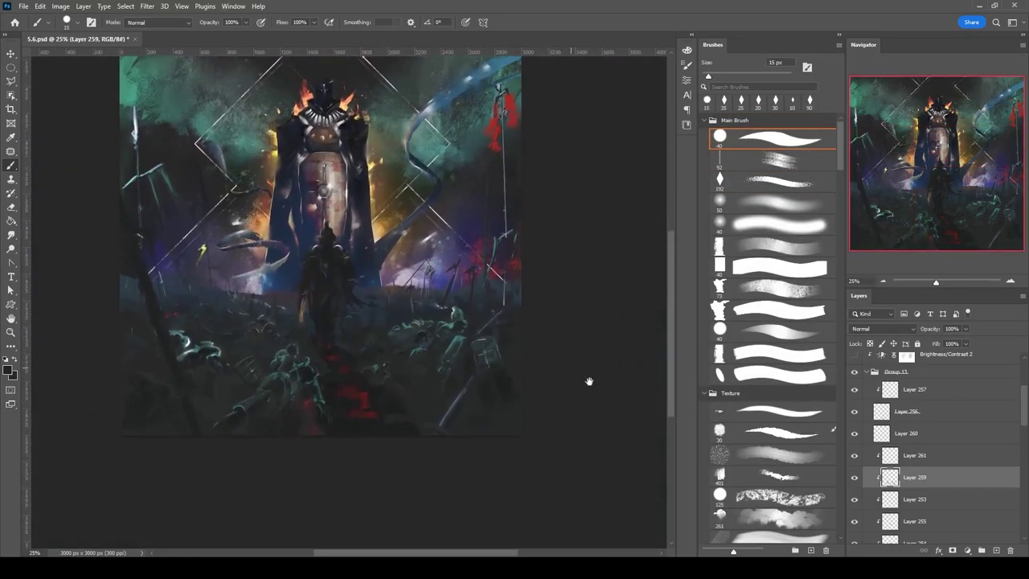
Add light grey touches to the poles on the right-hand horizon on Layer 259 with a 20 px round brush.
{"action": "scroll", "coordinate": [579, 390], "scroll_direction": "up", "scroll_amount": 3}
{"action": "key", "text": "bracketright"}
{"action": "key", "text": "bracketright"}
{"action": "key", "text": "bracketright"}
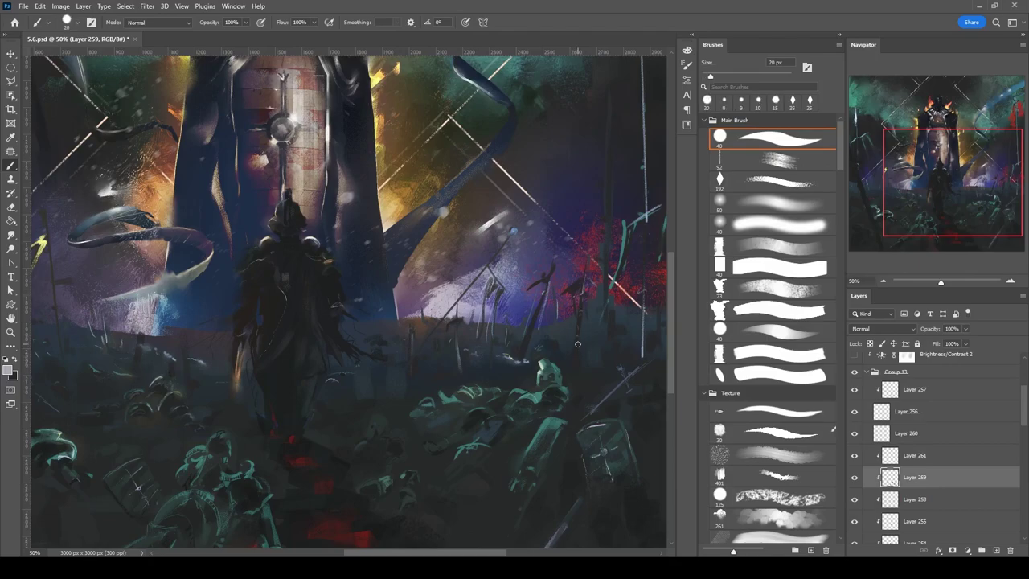
Add Layer 262 above Layer 261 and paint the cloaked warrior's dark left hand with a 20 px round brush.
{"action": "scroll", "coordinate": [593, 341], "scroll_direction": "down", "scroll_amount": 3}
{"action": "key", "text": "bracketleft"}
{"action": "key", "text": "bracketleft"}
{"action": "key", "text": "bracketleft"}
{"action": "key", "text": "bracketleft"}
{"action": "left_click_drag", "start_coordinate": [502, 263], "coordinate": [618, 299]}
{"action": "key", "text": "bracketright"}
{"action": "key", "text": "bracketright"}
{"action": "key", "text": "bracketright"}
{"action": "key", "text": "ctrl+shift+alt+n"}
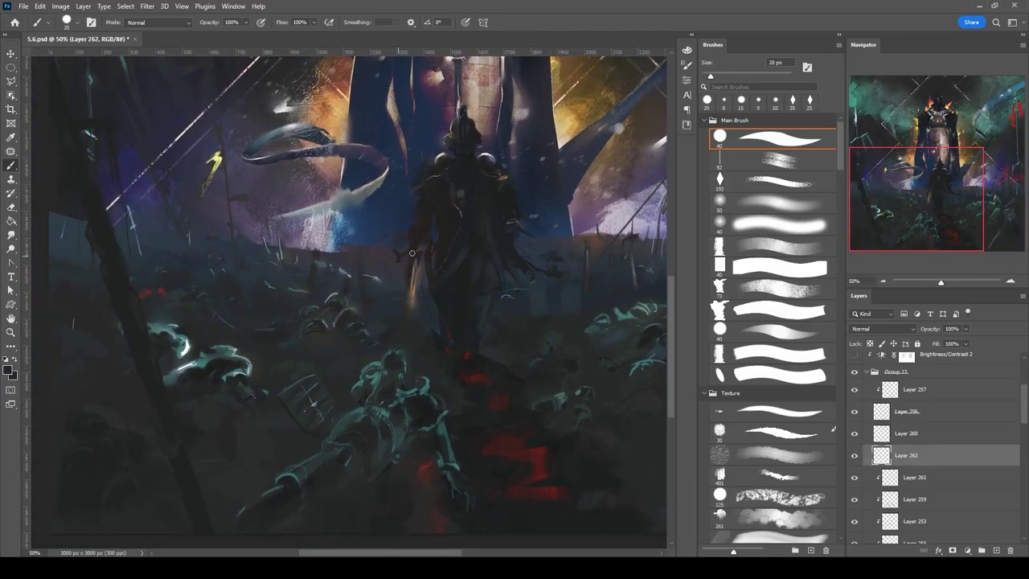
{"action": "scroll", "coordinate": [411, 256], "scroll_direction": "right", "scroll_amount": 3}
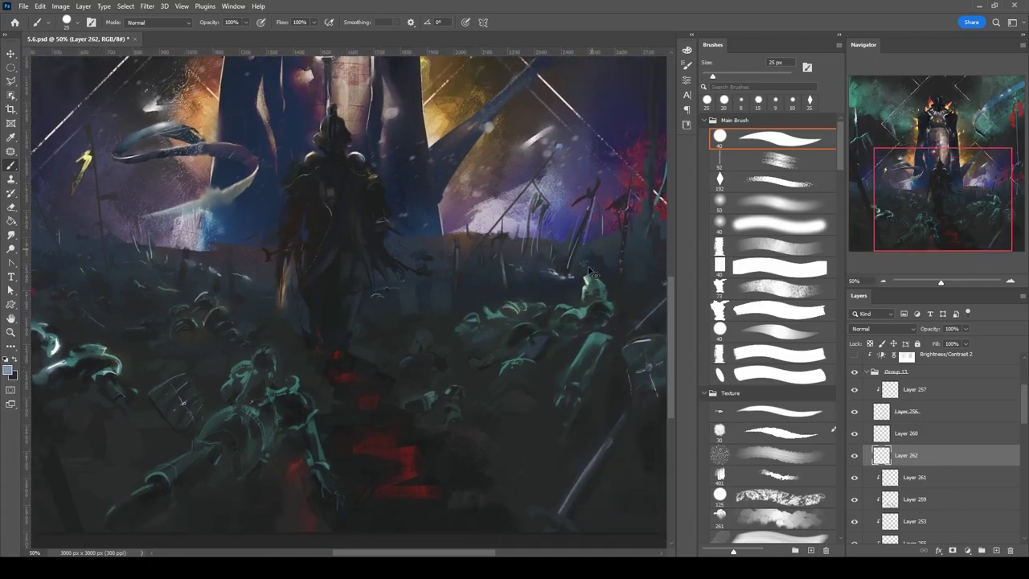
Paint dark poles and tattered shapes over the right-hand horizon glow on Layer 262 with 25 and 20 px round brushes.
{"action": "left_click_drag", "start_coordinate": [589, 270], "coordinate": [448, 290]}
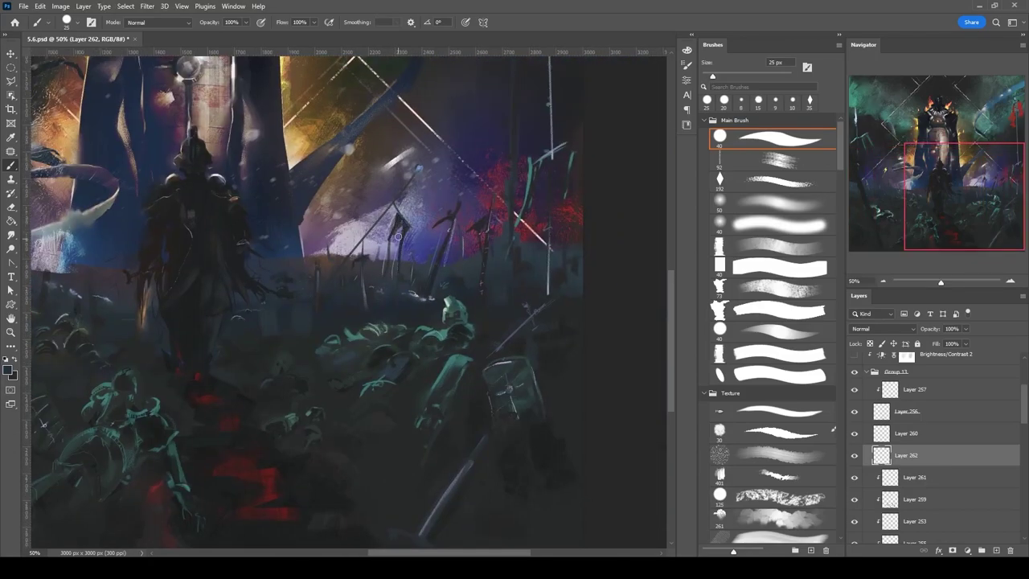
{"action": "key", "text": "bracketleft"}
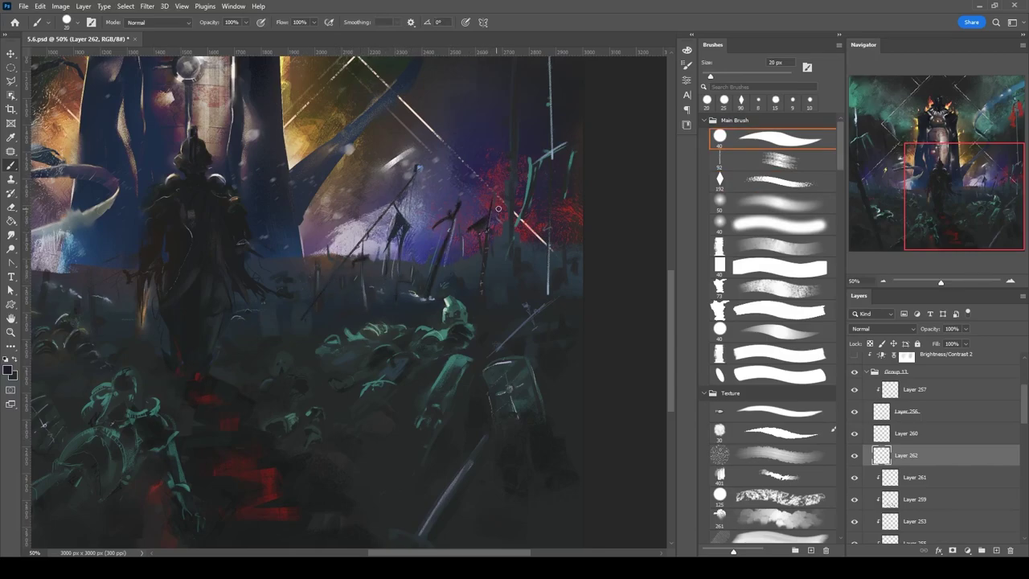
{"action": "left_click_drag", "start_coordinate": [486, 244], "coordinate": [468, 287]}
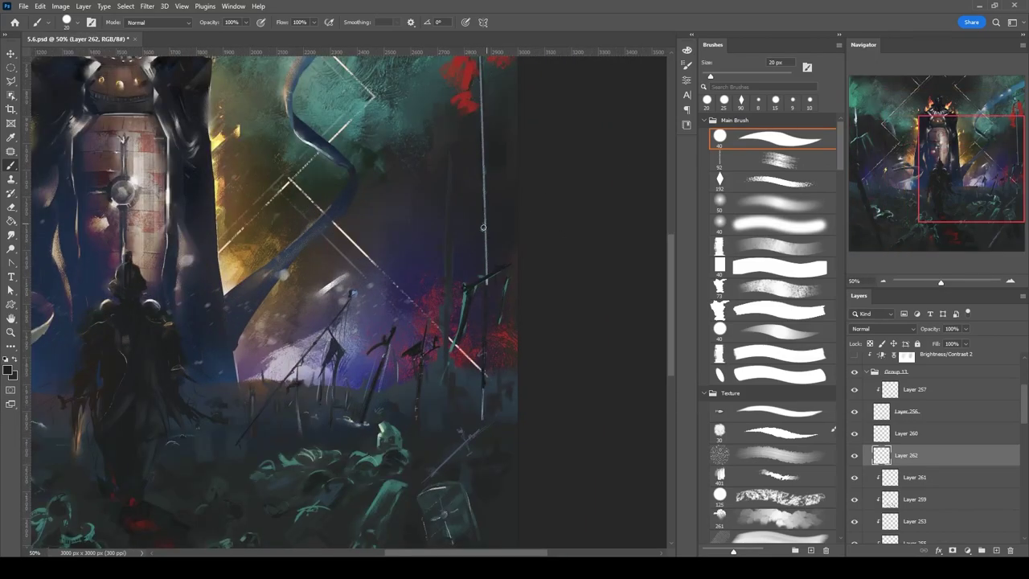
Repaint the yellow banner left of the warrior with a sampled colour and extend its dark pole down to the ground.
{"action": "mouse_move", "coordinate": [485, 252]}
{"action": "left_mouse_down"}
{"action": "mouse_move", "coordinate": [249, 378]}
{"action": "mouse_move", "coordinate": [237, 409]}
{"action": "left_mouse_up"}
{"action": "left_click", "coordinate": [206, 254], "text": "alt"}
{"action": "mouse_move", "coordinate": [203, 256]}
{"action": "left_mouse_down"}
{"action": "mouse_move", "coordinate": [187, 320]}
{"action": "mouse_move", "coordinate": [193, 301]}
{"action": "mouse_move", "coordinate": [216, 330]}
{"action": "left_mouse_up"}
{"action": "mouse_move", "coordinate": [215, 273]}
{"action": "left_mouse_down"}
{"action": "mouse_move", "coordinate": [223, 237]}
{"action": "mouse_move", "coordinate": [469, 317]}
{"action": "left_mouse_up"}
{"action": "left_click_drag", "start_coordinate": [430, 407], "coordinate": [459, 184]}
Move and transform the gold discs on Layer 264 so they sit on the banner's pole below the yellow cloth.
{"action": "key", "text": "v"}
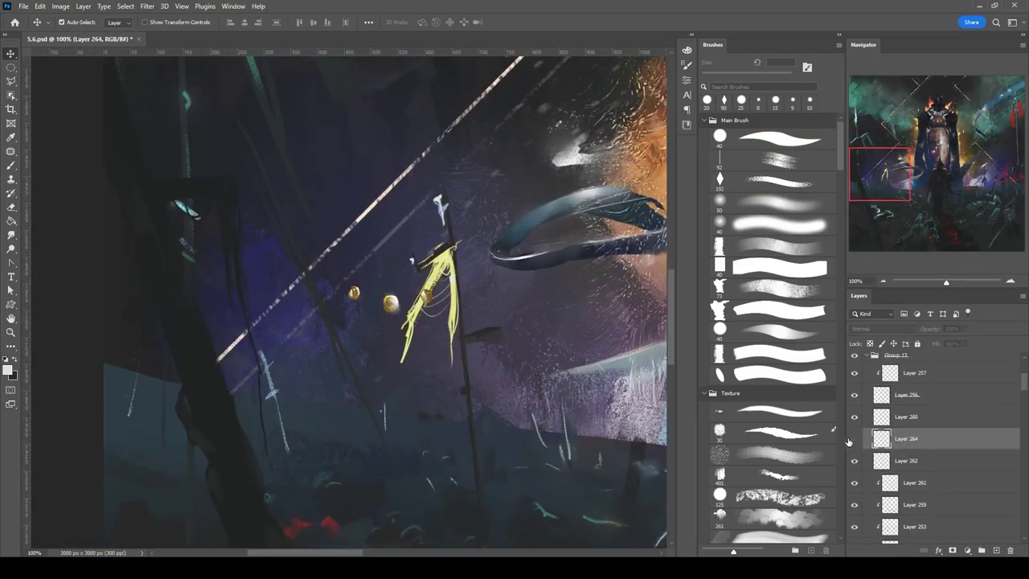
{"action": "mouse_move", "coordinate": [402, 305]}
{"action": "left_mouse_down"}
{"action": "mouse_move", "coordinate": [378, 322]}
{"action": "mouse_move", "coordinate": [393, 444]}
{"action": "left_mouse_up"}
{"action": "key", "text": "ctrl+t"}
{"action": "key", "text": "Return"}
{"action": "key", "text": "Return"}
{"action": "key", "text": "ctrl+t"}
{"action": "scroll", "coordinate": [405, 238], "scroll_direction": "down", "scroll_amount": 3}
{"action": "scroll", "coordinate": [385, 322], "scroll_direction": "up", "scroll_amount": 5}
Detail the gold discs on the pole on Layer 264 with sampled yellow and a small diamond brush.
{"action": "key", "text": "b"}
{"action": "left_click_drag", "start_coordinate": [391, 314], "coordinate": [389, 334]}
{"action": "mouse_move", "coordinate": [378, 233]}
{"action": "left_mouse_down"}
{"action": "mouse_move", "coordinate": [382, 261]}
{"action": "mouse_move", "coordinate": [360, 274]}
{"action": "left_mouse_up"}
{"action": "left_click_drag", "start_coordinate": [363, 306], "coordinate": [367, 333]}
{"action": "key", "text": "bracketright"}
{"action": "left_click_drag", "start_coordinate": [371, 237], "coordinate": [382, 259]}
{"action": "left_click", "coordinate": [357, 251], "text": "alt"}
{"action": "scroll", "coordinate": [166, 300], "scroll_direction": "down", "scroll_amount": 5}
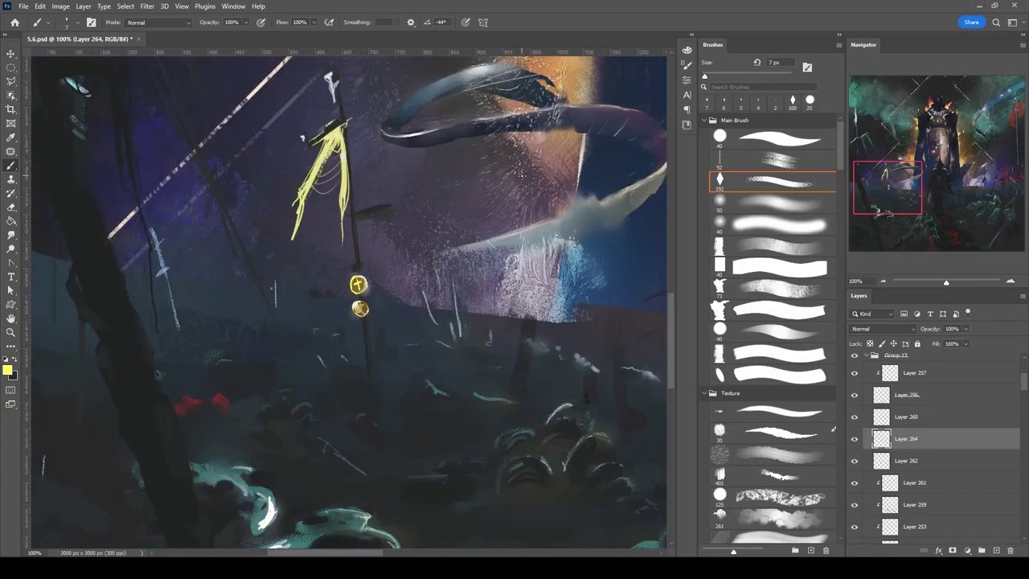
Darken Layer 264 with a clipped Brightness/Contrast adjustment, merge the two, and set up a 300 px soft eraser.
{"action": "left_click", "coordinate": [968, 550]}
{"action": "left_click", "coordinate": [979, 398]}
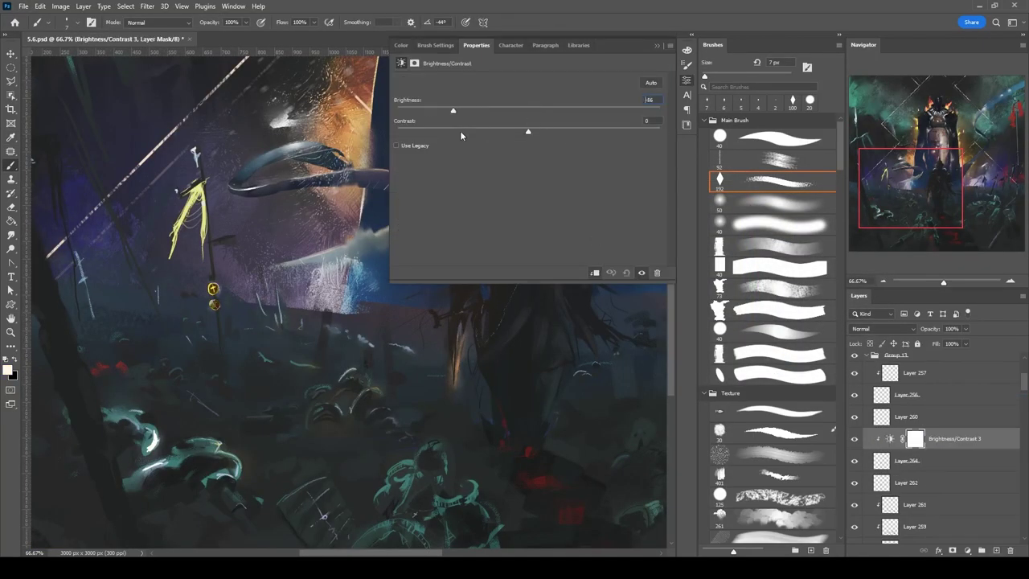
{"action": "scroll", "coordinate": [102, 321], "scroll_direction": "up", "scroll_amount": 1}
{"action": "key", "text": "ctrl+plus"}
{"action": "key", "text": "ctrl+minus"}
{"action": "key", "text": "e"}
{"action": "scroll", "coordinate": [542, 375], "scroll_direction": "down", "scroll_amount": 3}
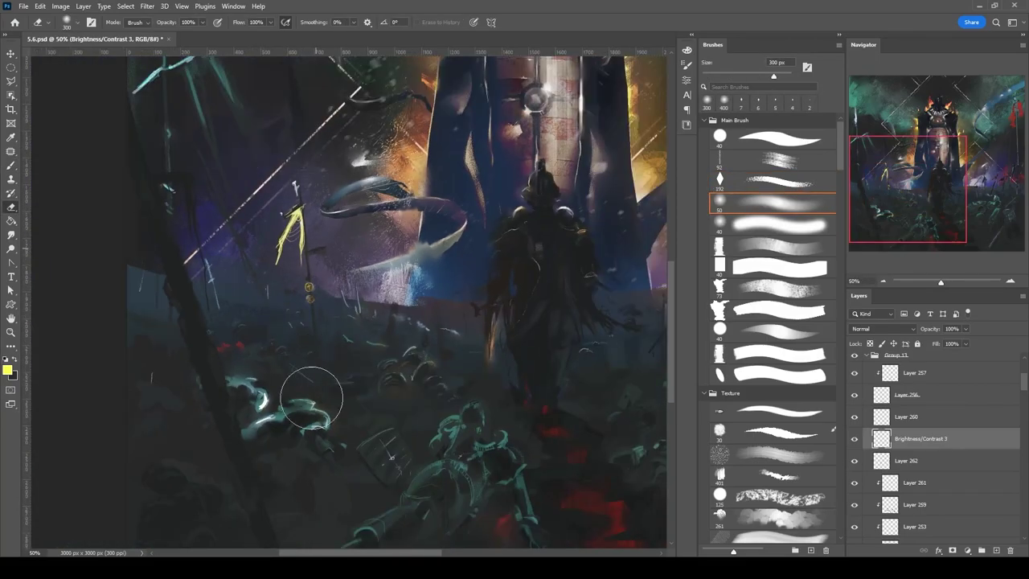
{"action": "scroll", "coordinate": [542, 374], "scroll_direction": "up", "scroll_amount": 2}
{"action": "scroll", "coordinate": [542, 375], "scroll_direction": "down", "scroll_amount": 3}
Merge the adjusted gold disc layer with Layer 260 and Layer 262.
{"action": "left_click", "coordinate": [906, 417]}
{"action": "key", "text": "ctrl+t"}
{"action": "key", "text": "Return"}
{"action": "key", "text": "b"}
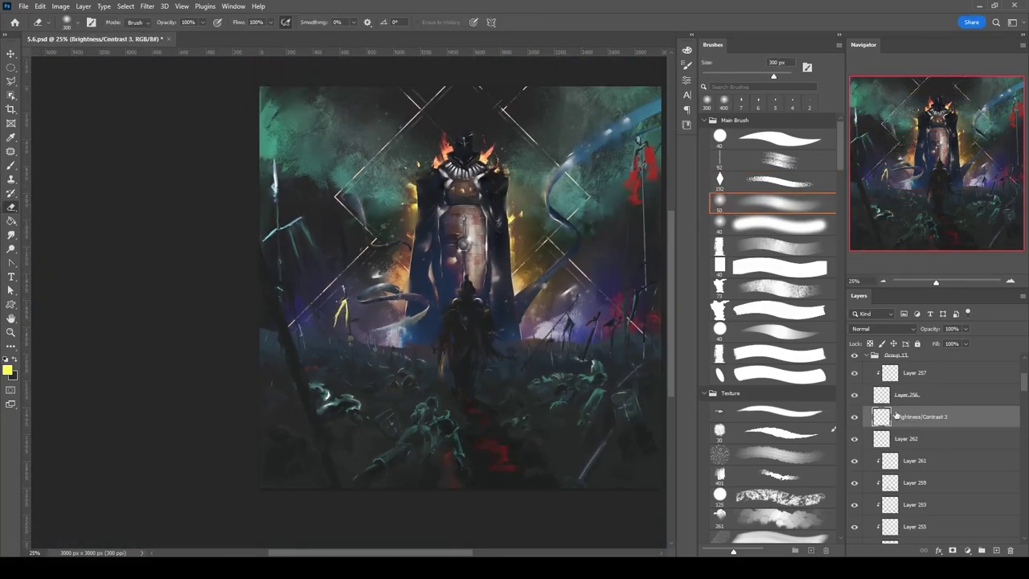
{"action": "key", "text": "Delete"}
Draw short dark markings across both strips of the yellow banner with an 8 px diamond brush.
{"action": "key", "text": "ctrl+plus"}
{"action": "key", "text": "ctrl+plus"}
{"action": "key", "text": "ctrl+plus"}
{"action": "key", "text": "ctrl+plus"}
{"action": "key", "text": "ctrl+plus"}
{"action": "key", "text": "ctrl+plus"}
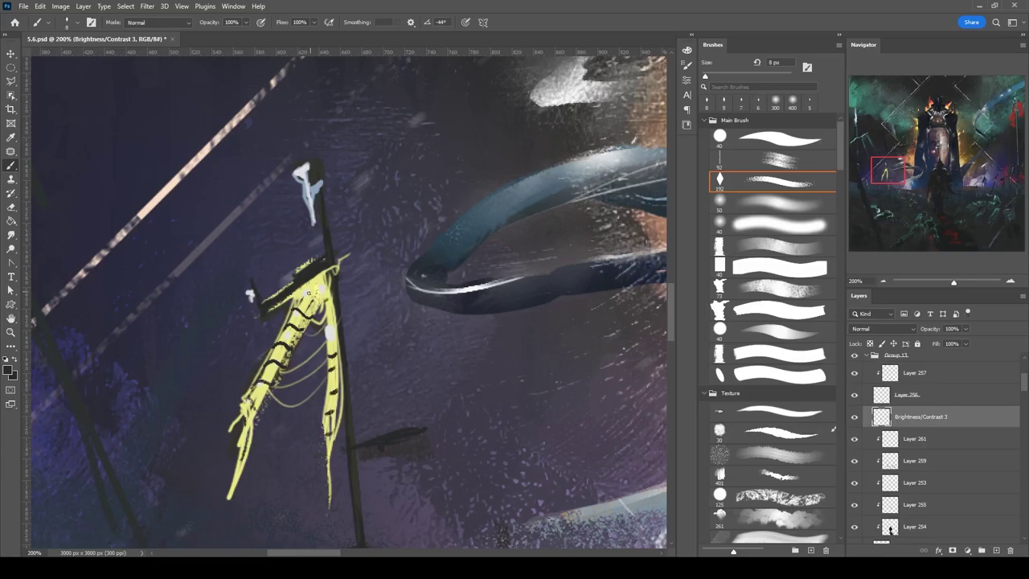
Shade the yellow banner darker on a clipped Layer 262 with a 200 px soft brush, and add another new layer.
{"action": "key", "text": "ctrl+minus"}
{"action": "key", "text": "ctrl+minus"}
{"action": "key", "text": "ctrl+minus"}
{"action": "key", "text": "ctrl+minus"}
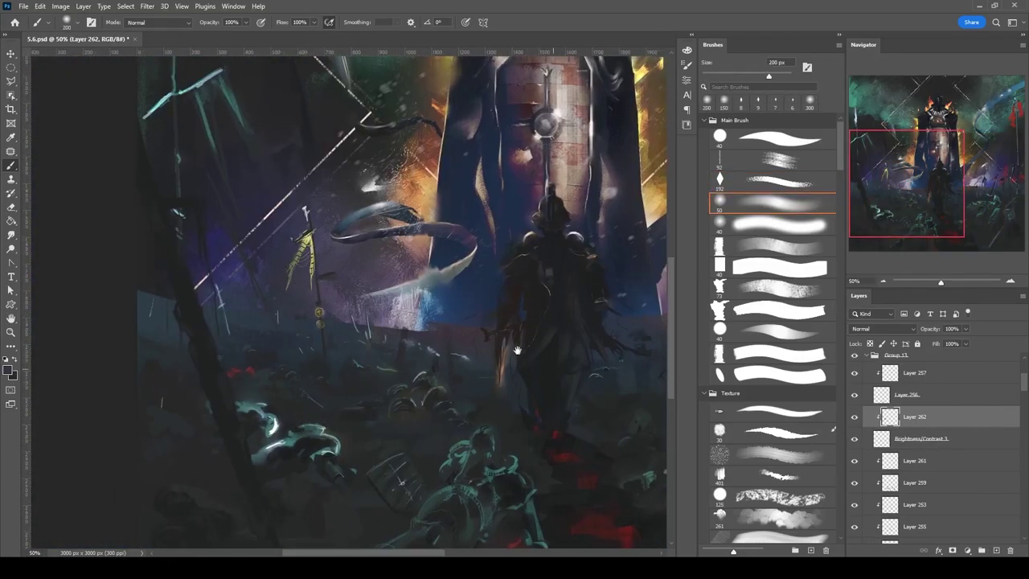
{"action": "scroll", "coordinate": [552, 356], "scroll_direction": "right", "scroll_amount": 10}
{"action": "key", "text": "shift+comma"}
{"action": "mouse_move", "coordinate": [562, 328]}
{"action": "left_mouse_down"}
{"action": "mouse_move", "coordinate": [526, 297]}
{"action": "mouse_move", "coordinate": [487, 234]}
{"action": "left_mouse_up"}
{"action": "key", "text": "ctrl+shift+alt+n"}
{"action": "key", "text": "period"}
{"action": "key", "text": "period"}
{"action": "key", "text": "period"}
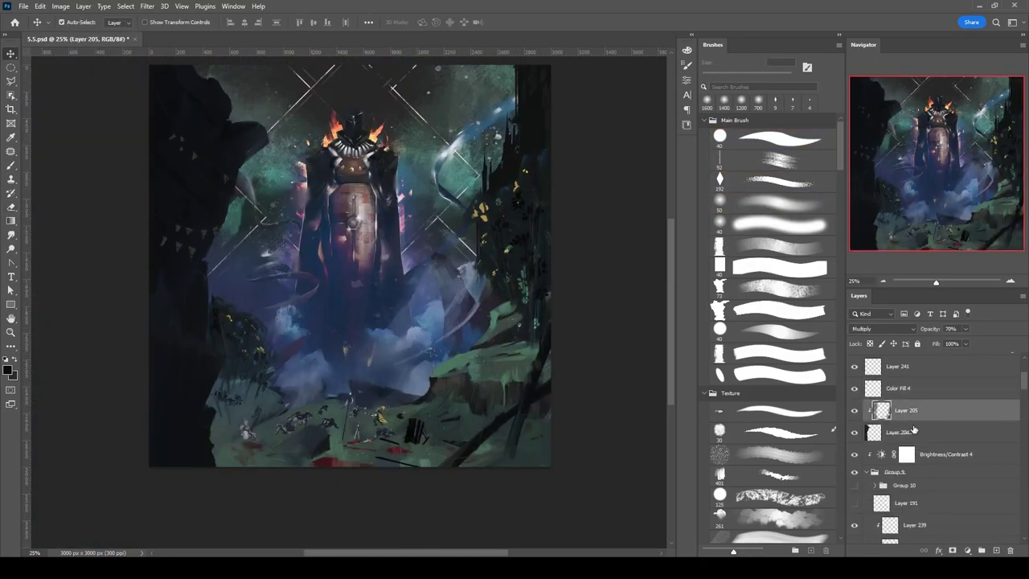
In 5.5.psd, move Group 9 together with its Brightness/Contrast 4 adjustment upward to open a foreground band.
{"action": "left_click", "coordinate": [922, 428]}
{"action": "scroll", "coordinate": [929, 418], "scroll_direction": "down", "scroll_amount": 1}
{"action": "left_click", "coordinate": [928, 411]}
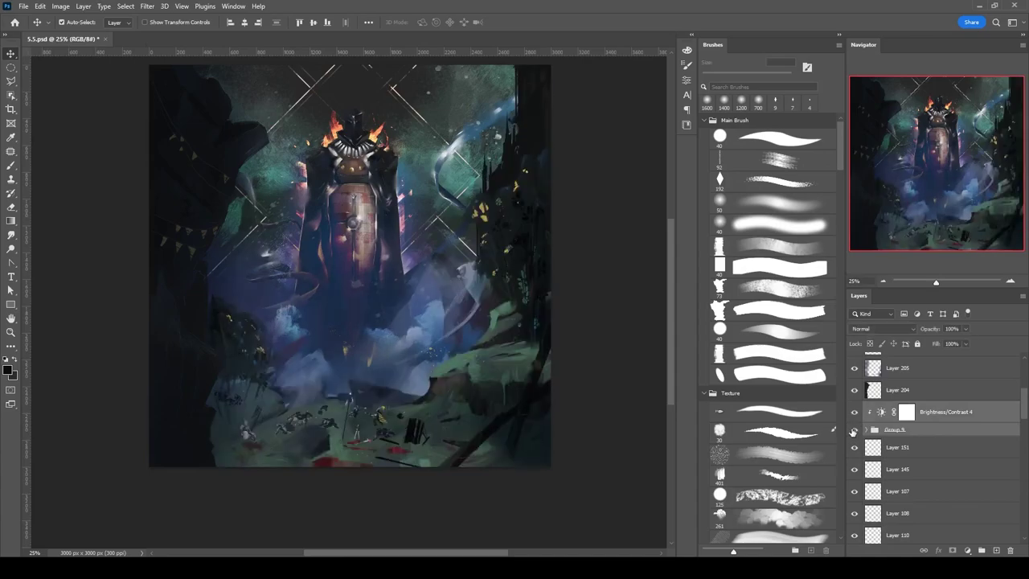
{"action": "key", "text": "ctrl+t"}
{"action": "left_click_drag", "start_coordinate": [493, 338], "coordinate": [517, 352]}
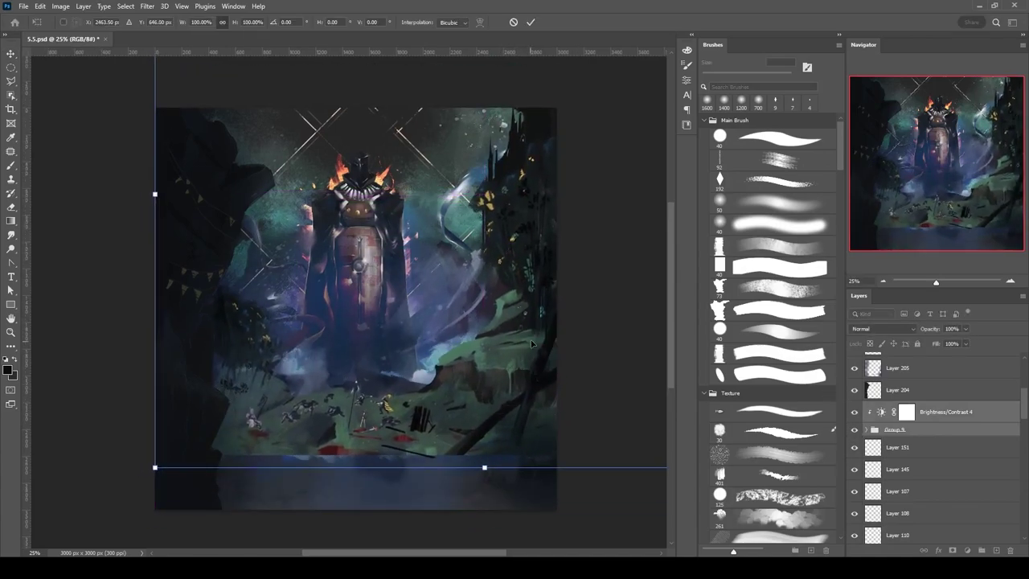
{"action": "key", "text": "Return"}
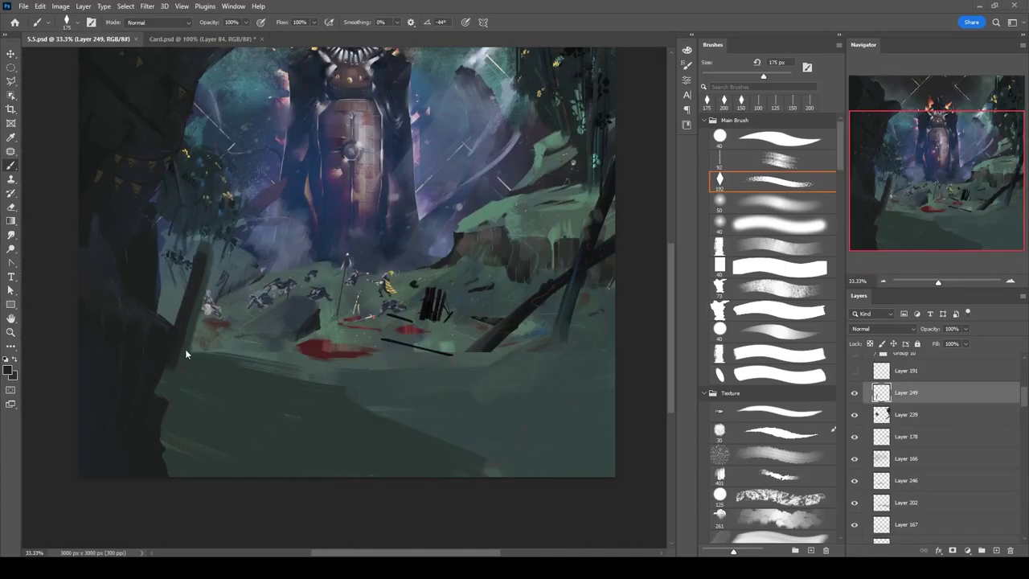
Paint a dark broken trunk beside the left-hand rock on Layer 249 with a diamond brush and trim its edges.
{"action": "left_click_drag", "start_coordinate": [193, 266], "coordinate": [189, 370]}
{"action": "left_click_drag", "start_coordinate": [201, 305], "coordinate": [175, 318]}
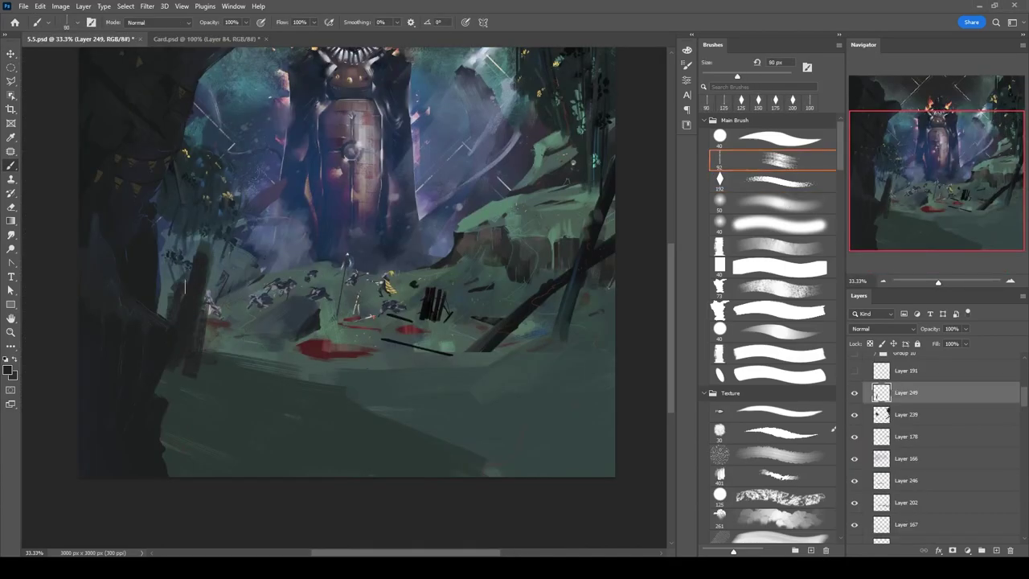
{"action": "key", "text": "e"}
{"action": "left_click_drag", "start_coordinate": [197, 270], "coordinate": [193, 330]}
Paint a brown path winding across the green foreground toward the broken trunk on Layer 249.
{"action": "mouse_move", "coordinate": [213, 372]}
{"action": "left_mouse_down"}
{"action": "mouse_move", "coordinate": [219, 394]}
{"action": "mouse_move", "coordinate": [285, 446]}
{"action": "left_mouse_up"}
{"action": "left_click_drag", "start_coordinate": [209, 440], "coordinate": [344, 458]}
{"action": "key", "text": "bracketright"}
{"action": "key", "text": "bracketright"}
{"action": "mouse_move", "coordinate": [298, 425]}
{"action": "left_mouse_down"}
{"action": "mouse_move", "coordinate": [276, 471]}
{"action": "mouse_move", "coordinate": [322, 448]}
{"action": "mouse_move", "coordinate": [372, 458]}
{"action": "left_mouse_up"}
{"action": "mouse_move", "coordinate": [297, 463]}
{"action": "left_mouse_down"}
{"action": "mouse_move", "coordinate": [213, 467]}
{"action": "mouse_move", "coordinate": [241, 410]}
{"action": "left_mouse_up"}
{"action": "key", "text": "b"}
{"action": "left_click_drag", "start_coordinate": [353, 470], "coordinate": [507, 450]}
{"action": "left_click_drag", "start_coordinate": [273, 406], "coordinate": [224, 354]}
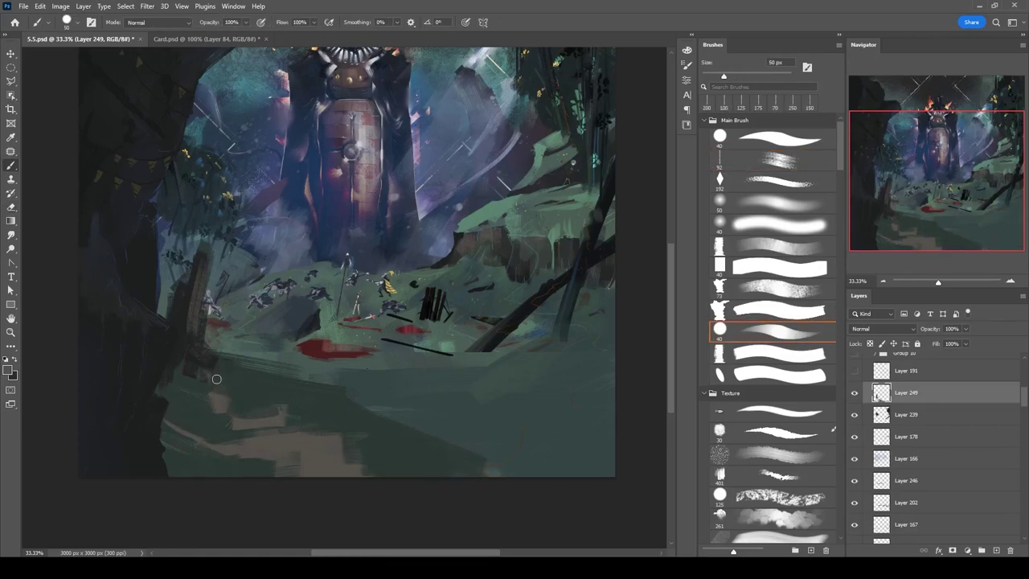
Shape the brown path's edges on Layer 249 with a diamond eraser at 150 and 125 px and small round brush strokes.
{"action": "key", "text": "e"}
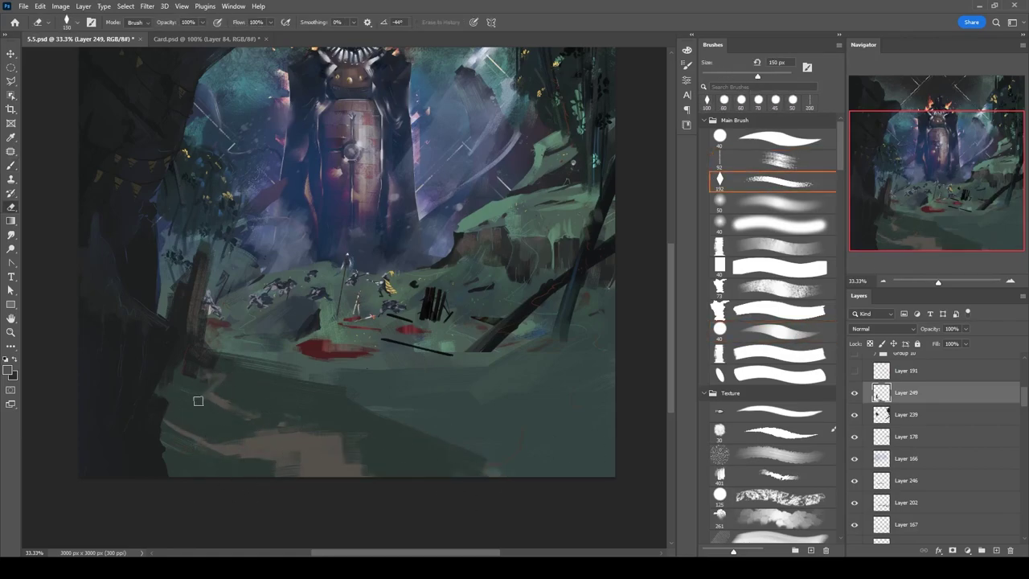
{"action": "key", "text": "b"}
{"action": "key", "text": "e"}
{"action": "mouse_move", "coordinate": [346, 444]}
{"action": "left_mouse_down"}
{"action": "mouse_move", "coordinate": [363, 468]}
{"action": "mouse_move", "coordinate": [412, 465]}
{"action": "left_mouse_up"}
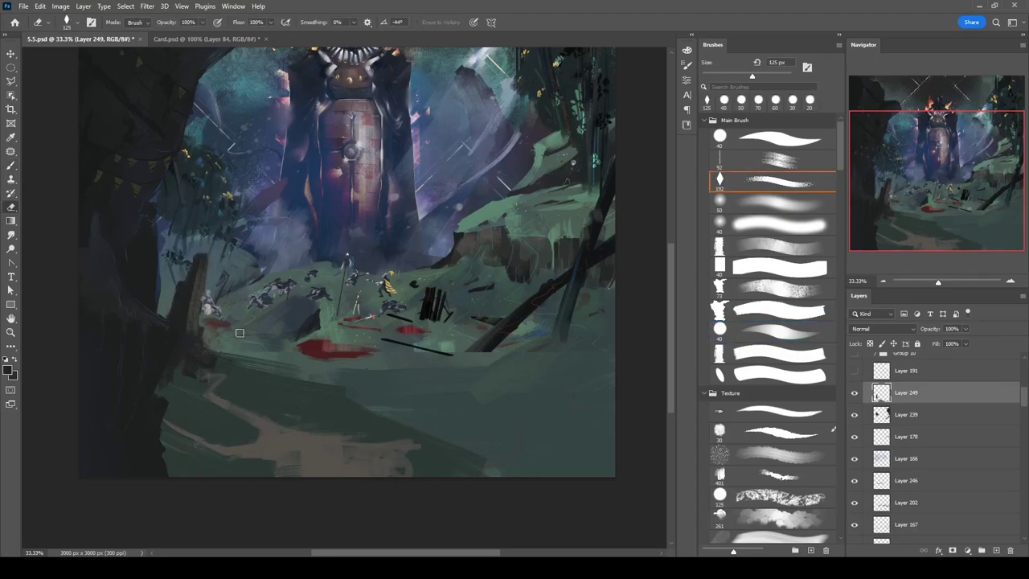
{"action": "key", "text": "b"}
{"action": "left_click_drag", "start_coordinate": [272, 435], "coordinate": [244, 386]}
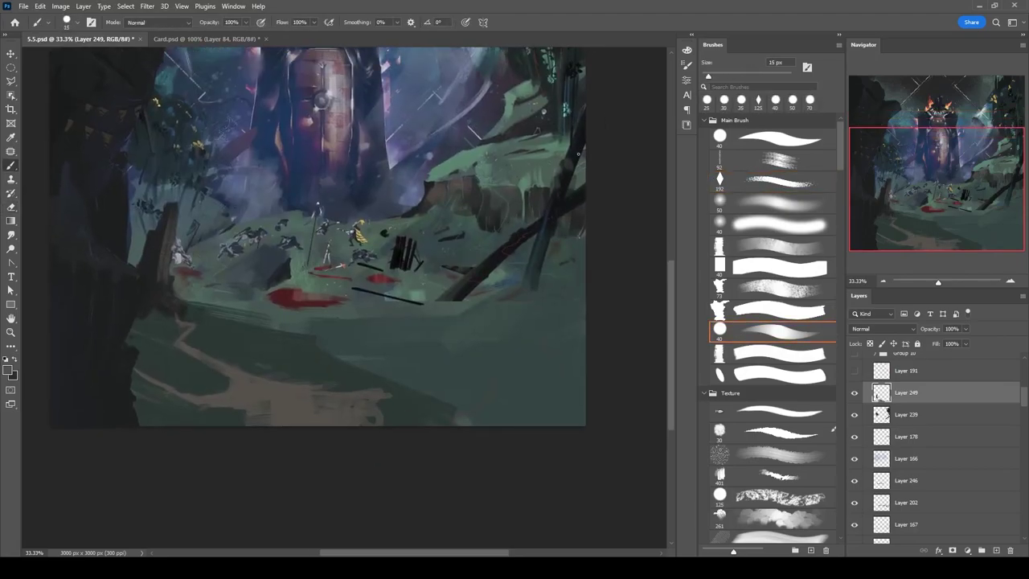
Add Layer 250 and paint tall dark poles leaning against the left-hand rock with a 60 px brush.
{"action": "scroll", "coordinate": [318, 237], "scroll_direction": "up", "scroll_amount": 1}
{"action": "key", "text": "ctrl+shift+alt+n"}
{"action": "key", "text": "period"}
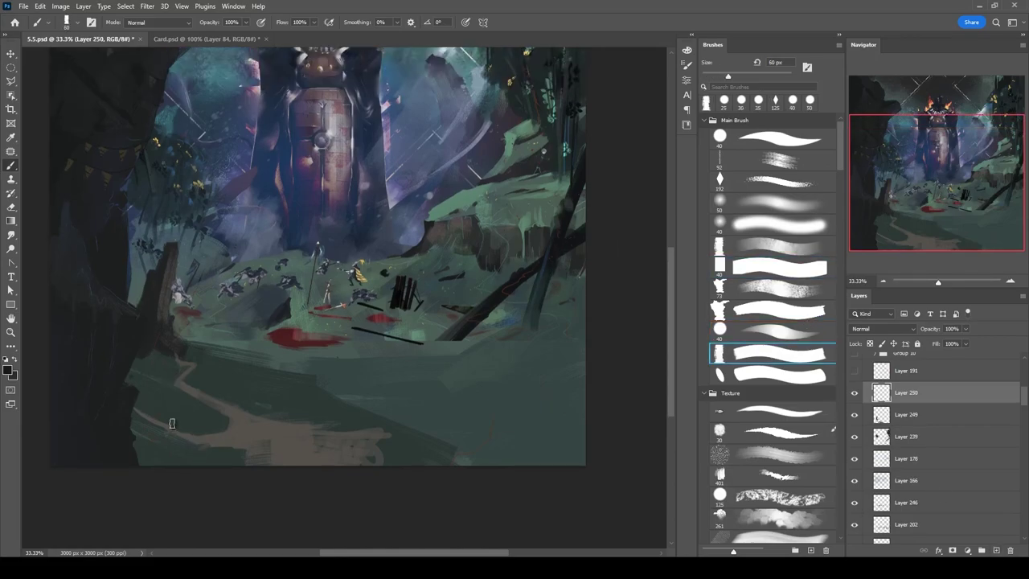
{"action": "left_click_drag", "start_coordinate": [175, 427], "coordinate": [130, 261]}
{"action": "left_click_drag", "start_coordinate": [177, 389], "coordinate": [130, 171]}
{"action": "left_click_drag", "start_coordinate": [183, 371], "coordinate": [143, 141]}
Add more leaning dark poles between the existing ones and the left-hand rock on Layer 250 with a diamond brush.
{"action": "scroll", "coordinate": [181, 386], "scroll_direction": "up", "scroll_amount": 1}
{"action": "key", "text": "comma"}
{"action": "mouse_move", "coordinate": [135, 505]}
{"action": "left_mouse_down"}
{"action": "mouse_move", "coordinate": [112, 447]}
{"action": "mouse_move", "coordinate": [117, 431]}
{"action": "left_mouse_up"}
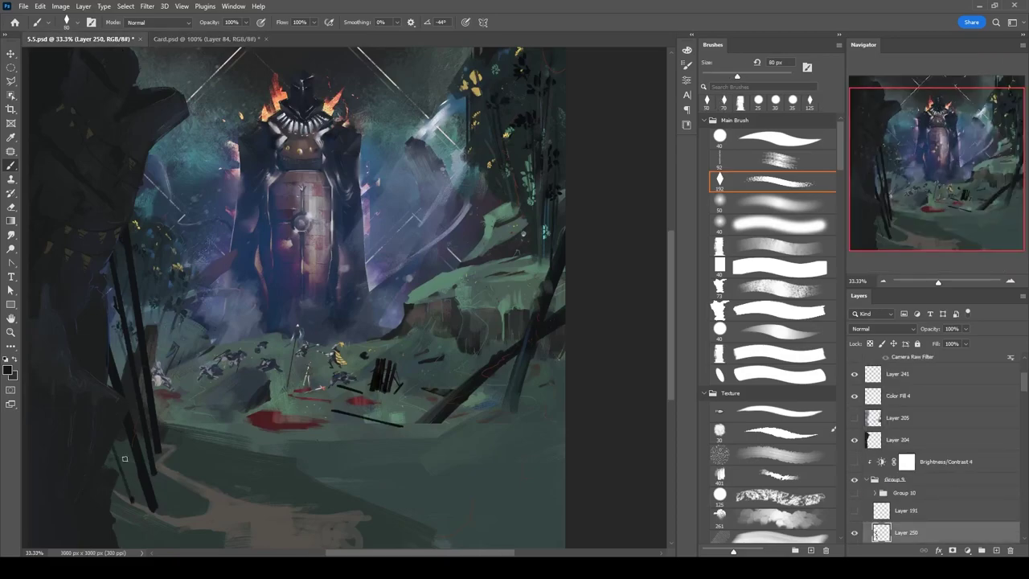
{"action": "left_click_drag", "start_coordinate": [146, 453], "coordinate": [107, 307]}
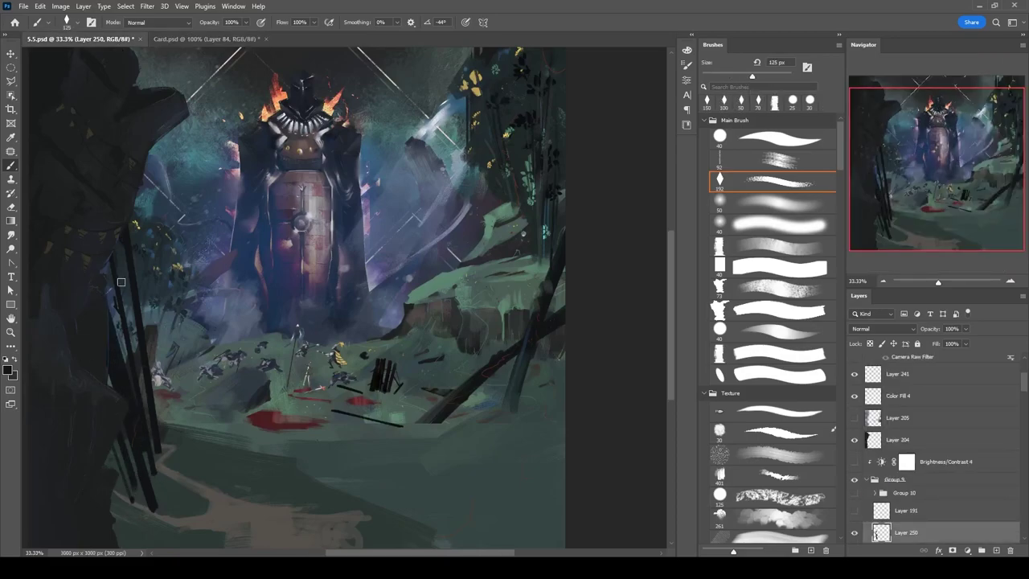
{"action": "key", "text": "bracketleft"}
{"action": "key", "text": "bracketleft"}
{"action": "key", "text": "bracketleft"}
{"action": "left_click_drag", "start_coordinate": [123, 373], "coordinate": [109, 265]}
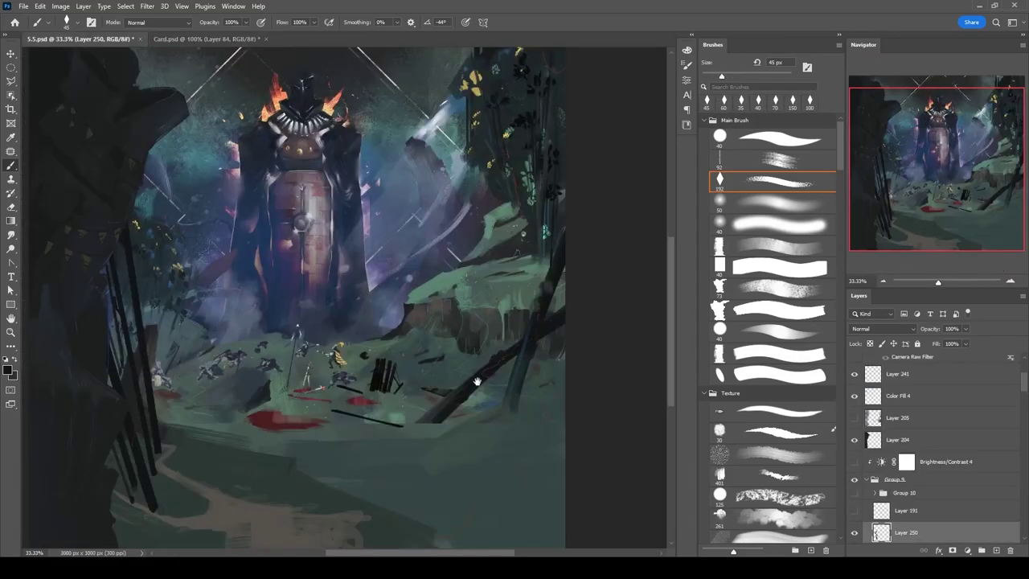
Block in a dark bushy mass across the lower right foreground on Layer 250 with a 200 px textured brush.
{"action": "left_click_drag", "start_coordinate": [608, 177], "coordinate": [634, 135]}
{"action": "left_click_drag", "start_coordinate": [840, 160], "coordinate": [842, 183]}
{"action": "left_click", "coordinate": [772, 368]}
{"action": "mouse_move", "coordinate": [289, 405]}
{"action": "left_mouse_down"}
{"action": "mouse_move", "coordinate": [329, 430]}
{"action": "mouse_move", "coordinate": [291, 418]}
{"action": "mouse_move", "coordinate": [490, 333]}
{"action": "mouse_move", "coordinate": [267, 440]}
{"action": "mouse_move", "coordinate": [299, 443]}
{"action": "mouse_move", "coordinate": [353, 477]}
{"action": "mouse_move", "coordinate": [423, 470]}
{"action": "mouse_move", "coordinate": [501, 399]}
{"action": "mouse_move", "coordinate": [561, 500]}
{"action": "left_mouse_up"}
{"action": "key", "text": "bracketright"}
{"action": "key", "text": "bracketright"}
{"action": "key", "text": "bracketright"}
{"action": "key", "text": "bracketright"}
{"action": "key", "text": "bracketright"}
{"action": "key", "text": "bracketright"}
{"action": "key", "text": "bracketright"}
{"action": "key", "text": "ctrl+minus"}
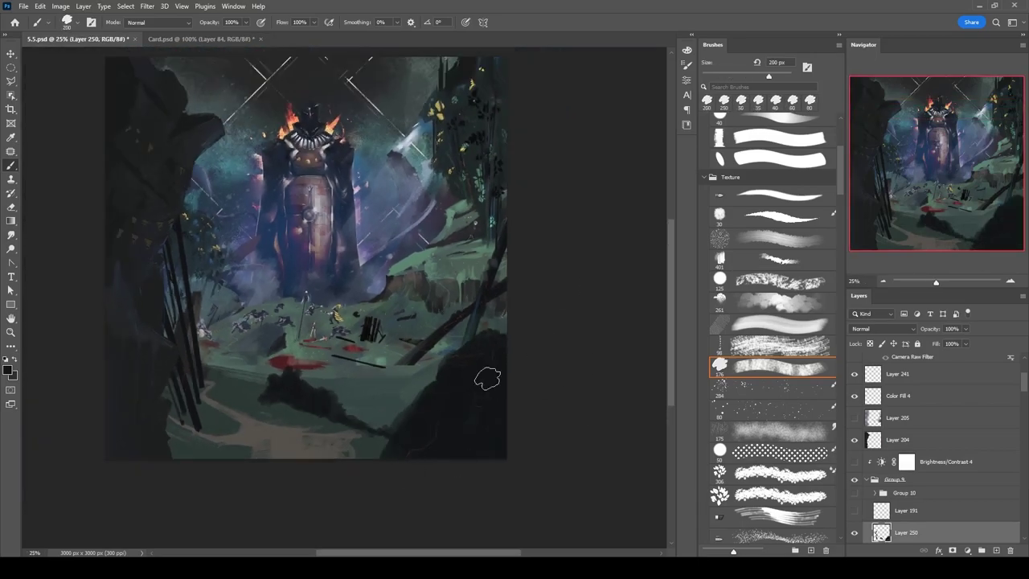
Add Layer 251 and set up a dark blue 100 px textured brush for the dark foreground bush.
{"action": "key", "text": "ctrl+shift+alt+n"}
{"action": "key", "text": "comma"}
{"action": "key", "text": "comma"}
{"action": "key", "text": "comma"}
{"action": "key", "text": "comma"}
{"action": "key", "text": "comma"}
{"action": "key", "text": "comma"}
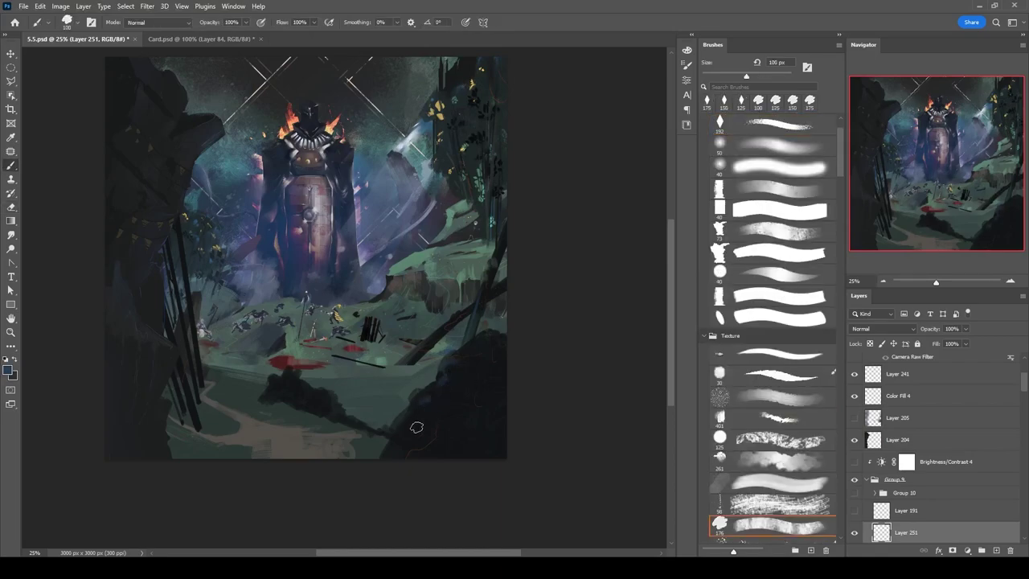
Add Layer 252 and set up a black leaf-cluster brush at 600 px for the lower right bush.
{"action": "key", "text": "ctrl+shift+alt+n"}
{"action": "key", "text": "period"}
{"action": "key", "text": "period"}
{"action": "key", "text": "period"}
{"action": "key", "text": "period"}
{"action": "key", "text": "period"}
{"action": "key", "text": "period"}
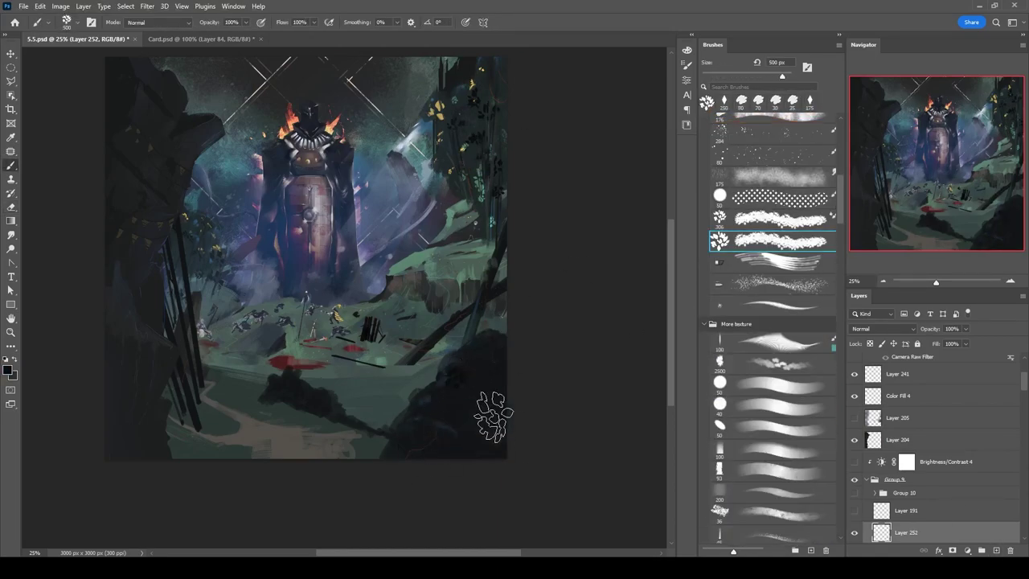
{"action": "key", "text": "comma"}
{"action": "key", "text": "period"}
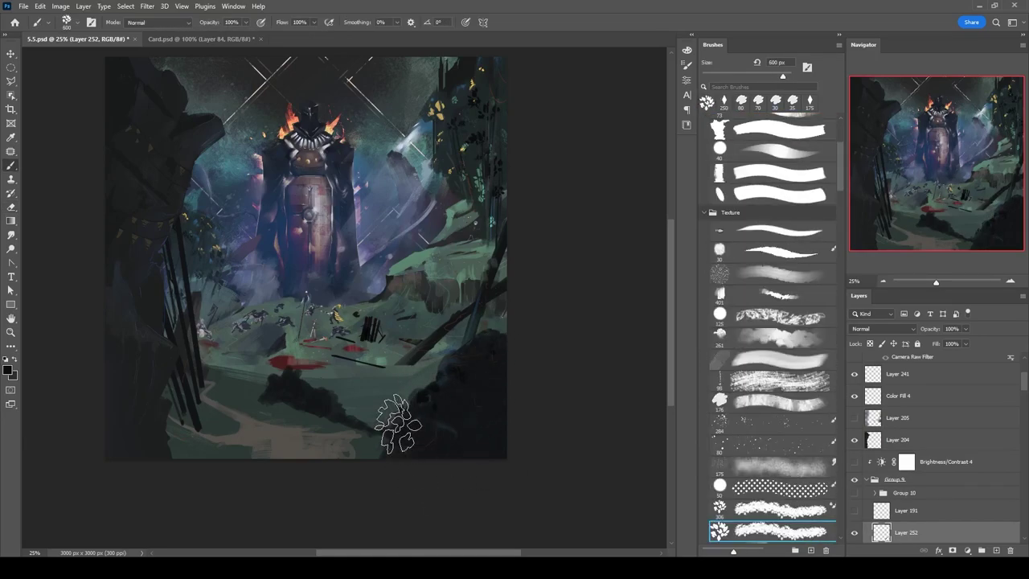
Stamp dark leaves along the lower right bush's edge on Layer 252 and trim them with a diamond eraser.
{"action": "key", "text": "bracketright"}
{"action": "key", "text": "bracketright"}
{"action": "key", "text": "bracketright"}
{"action": "key", "text": "bracketright"}
{"action": "key", "text": "period"}
{"action": "key", "text": "period"}
{"action": "key", "text": "period"}
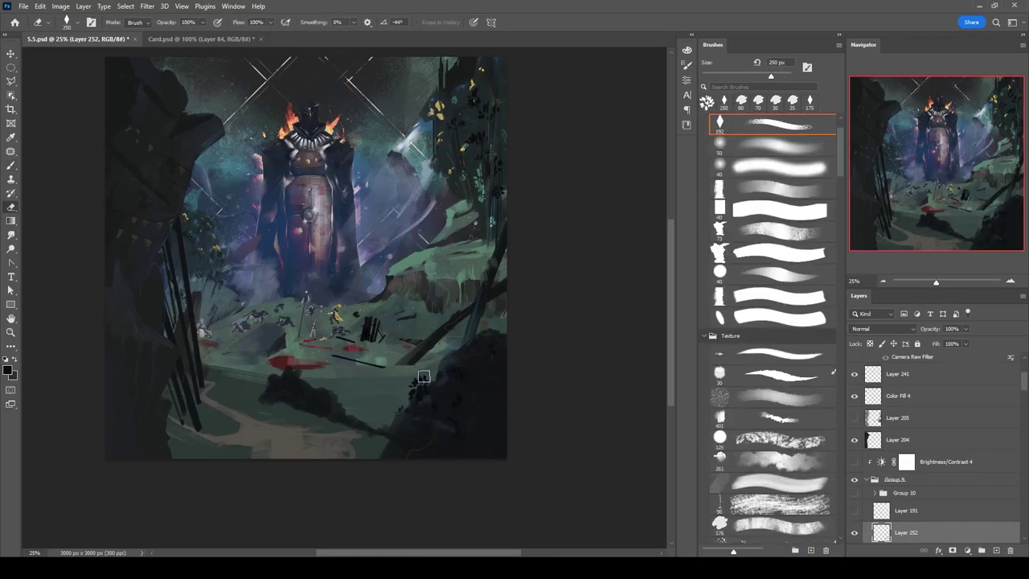
{"action": "key", "text": "bracketleft"}
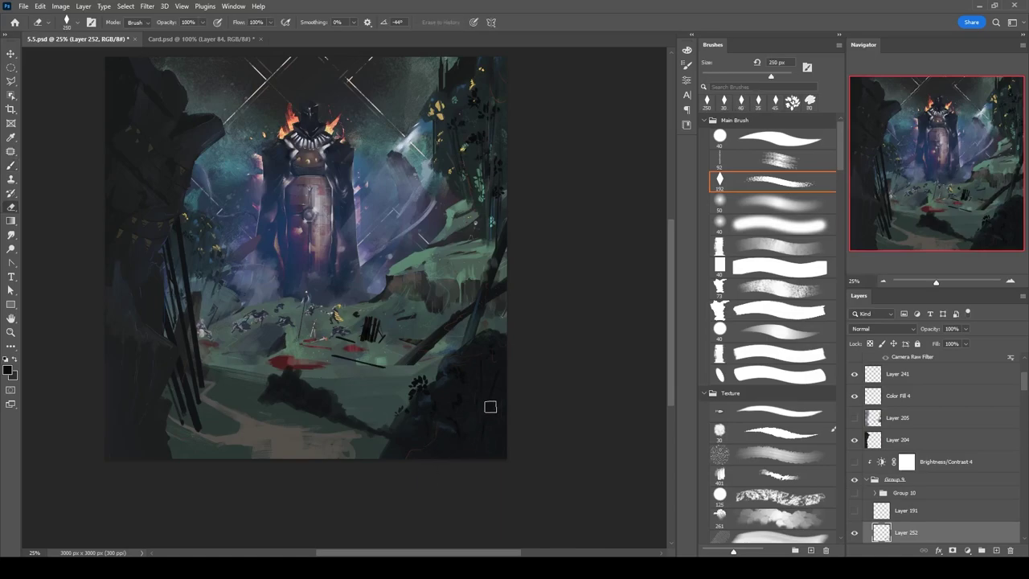
Dab small olive specks onto the lower right bush with a small brush.
{"action": "left_click_drag", "start_coordinate": [432, 386], "coordinate": [449, 366]}
{"action": "key", "text": "comma"}
{"action": "key", "text": "comma"}
Erase the strip joining the central bush to the lower right mass on Layer 250, and paint a small dark bush beside it.
{"action": "right_click", "coordinate": [494, 335], "text": "alt+shift"}
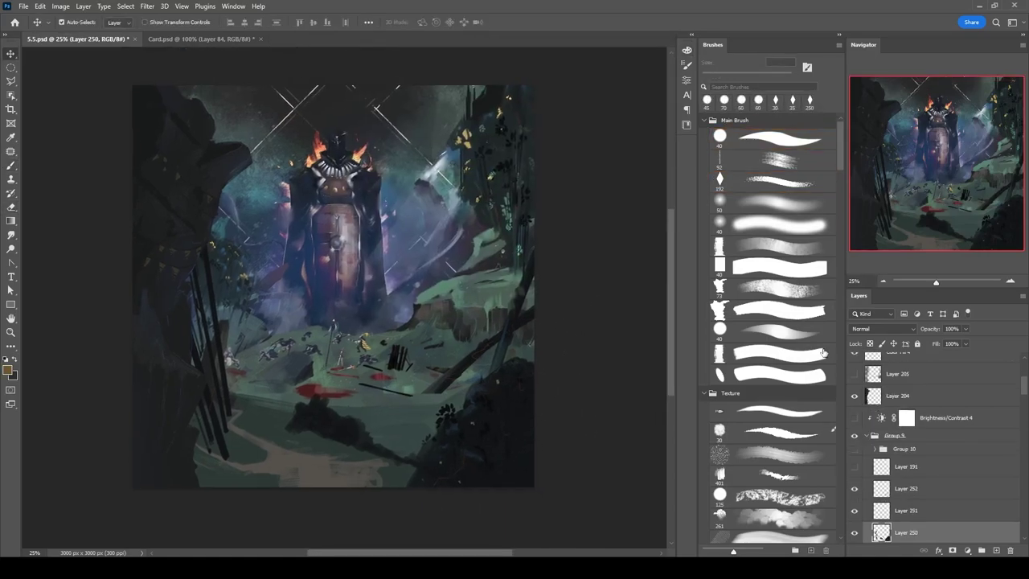
{"action": "key", "text": "e"}
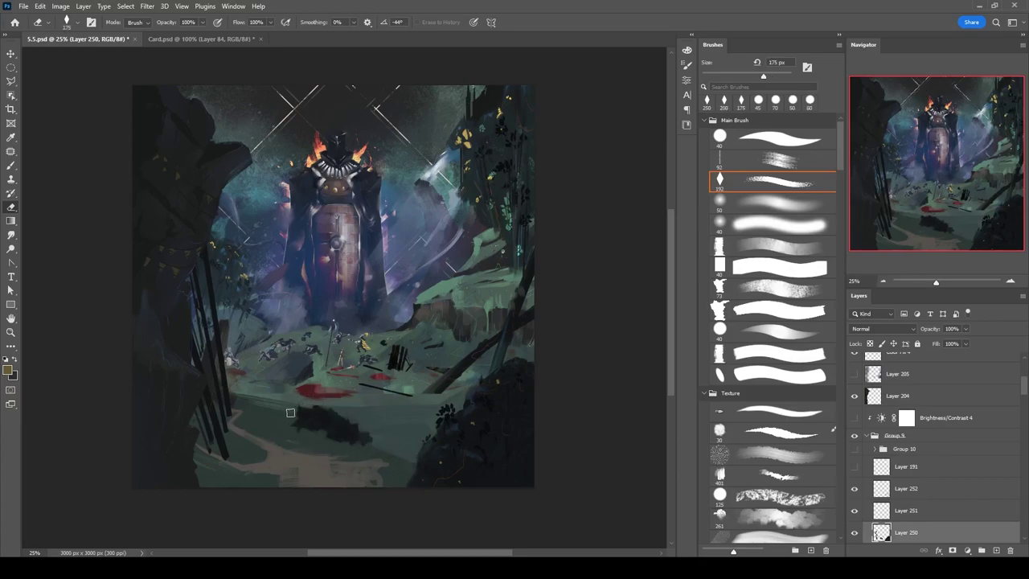
{"action": "key", "text": "b"}
{"action": "key", "text": "bracketright"}
{"action": "key", "text": "bracketright"}
{"action": "key", "text": "bracketright"}
{"action": "key", "text": "bracketright"}
{"action": "mouse_move", "coordinate": [197, 277]}
{"action": "left_mouse_down"}
{"action": "mouse_move", "coordinate": [201, 342]}
{"action": "mouse_move", "coordinate": [229, 292]}
{"action": "left_mouse_up"}
{"action": "key", "text": "bracketright"}
{"action": "key", "text": "bracketright"}
Merge Layers 250 to 252, and paint dark shading over the leaning poles on new Layer 253 with a 100 px textured brush.
{"action": "left_click", "coordinate": [906, 488], "text": "shift"}
{"action": "key", "text": "ctrl+e"}
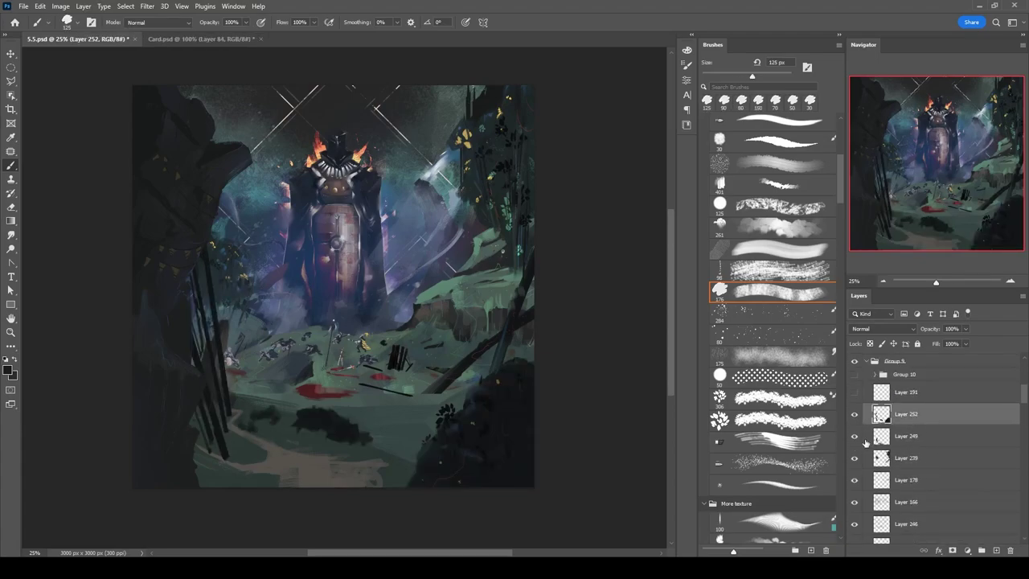
{"action": "left_click", "coordinate": [861, 441]}
{"action": "key", "text": "ctrl+shift+alt+n"}
{"action": "left_click_drag", "start_coordinate": [201, 278], "coordinate": [197, 439]}
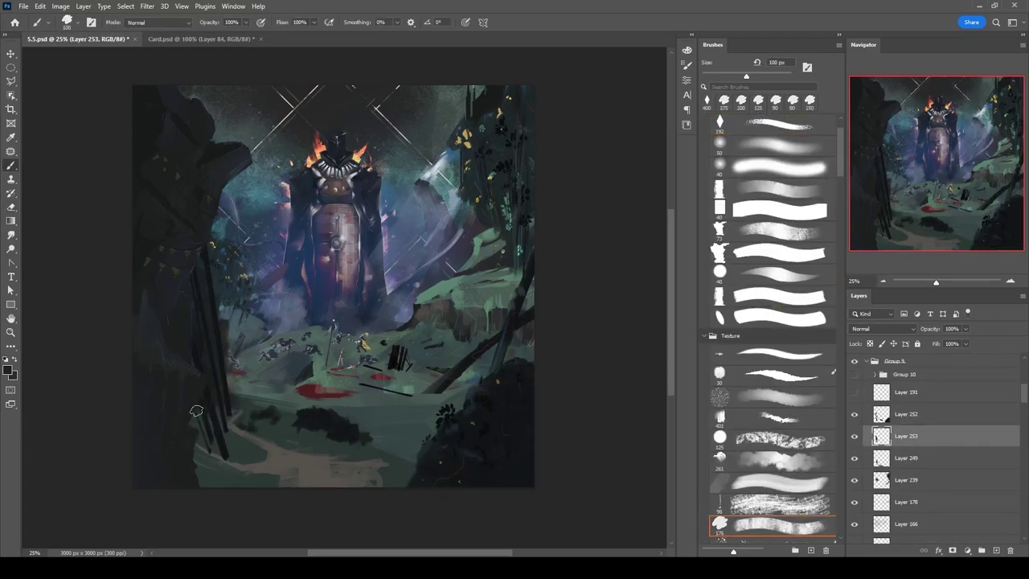
Add Layer 254 clipped to the merged foliage layer and set up a 175 px diamond brush.
{"action": "key", "text": "alt+bracketright"}
{"action": "key", "text": "ctrl+shift+alt+n"}
{"action": "key", "text": "ctrl+alt+g"}
{"action": "key", "text": "period"}
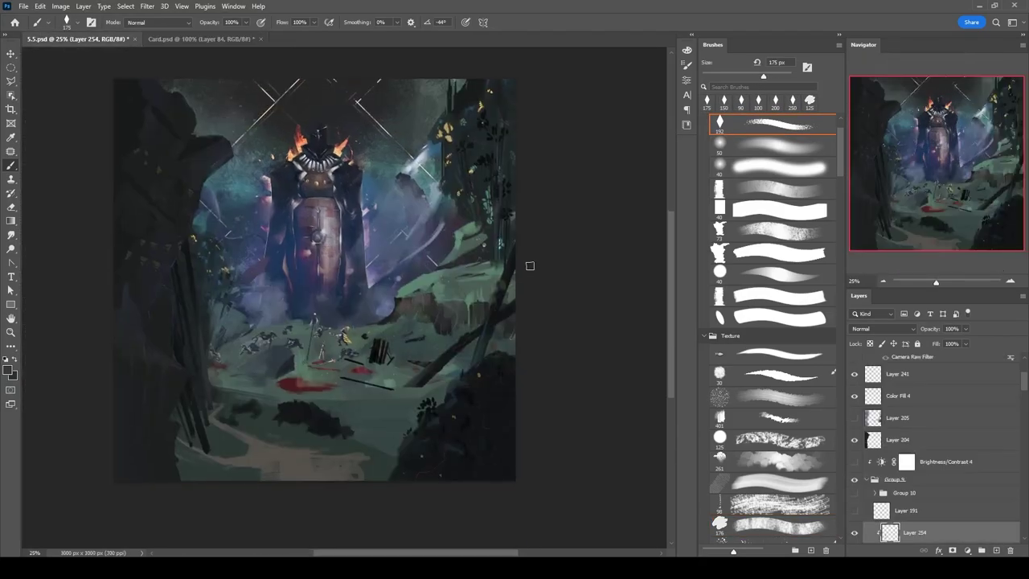
Select the left-hand rock's layers, Color Fill 4 through Layer 204, and enlarge and reposition them at about 120% scale.
{"action": "key", "text": "alt+bracketright"}
{"action": "key", "text": "alt+bracketright"}
{"action": "key", "text": "alt+bracketright"}
{"action": "key", "text": "alt+bracketright"}
{"action": "key", "text": "alt+bracketright"}
{"action": "key", "text": "ctrl+t"}
{"action": "key", "text": "Escape"}
{"action": "key", "text": "shift+alt+bracketright"}
{"action": "key", "text": "ctrl+t"}
{"action": "left_click_drag", "start_coordinate": [224, 124], "coordinate": [268, 55]}
{"action": "left_click_drag", "start_coordinate": [161, 279], "coordinate": [162, 239]}
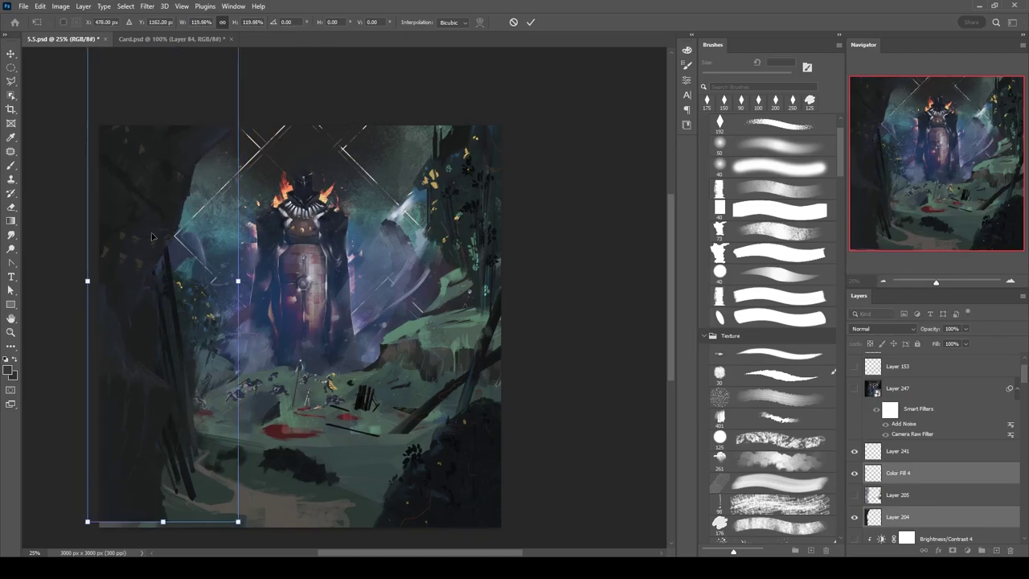
{"action": "key", "text": "Return"}
Block in a dark mass of marching figures along the path on Layer 257 and carve its edges with a 20 px diamond eraser.
{"action": "key", "text": "ctrl+shift+alt+n"}
{"action": "key", "text": "b"}
{"action": "key", "text": "bracketleft"}
{"action": "key", "text": "bracketleft"}
{"action": "key", "text": "bracketleft"}
{"action": "left_click_drag", "start_coordinate": [215, 415], "coordinate": [270, 424]}
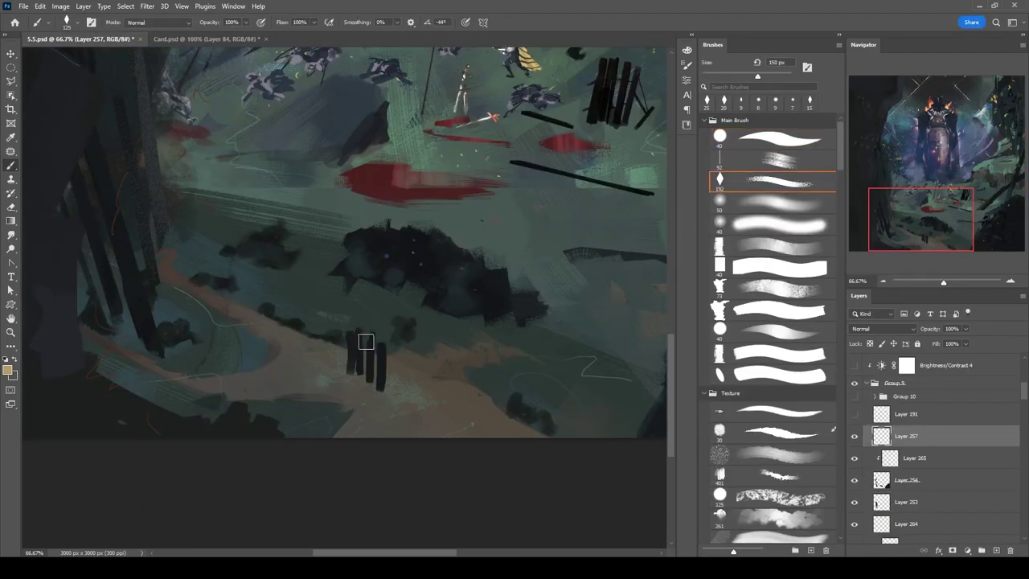
{"action": "mouse_move", "coordinate": [366, 333]}
{"action": "left_mouse_down"}
{"action": "mouse_move", "coordinate": [357, 373]}
{"action": "mouse_move", "coordinate": [345, 354]}
{"action": "mouse_move", "coordinate": [379, 356]}
{"action": "mouse_move", "coordinate": [373, 378]}
{"action": "mouse_move", "coordinate": [401, 335]}
{"action": "mouse_move", "coordinate": [383, 394]}
{"action": "mouse_move", "coordinate": [411, 393]}
{"action": "mouse_move", "coordinate": [393, 435]}
{"action": "mouse_move", "coordinate": [429, 436]}
{"action": "left_mouse_up"}
{"action": "key", "text": "bracketright"}
{"action": "mouse_move", "coordinate": [330, 358]}
{"action": "left_mouse_down"}
{"action": "mouse_move", "coordinate": [328, 326]}
{"action": "mouse_move", "coordinate": [287, 297]}
{"action": "left_mouse_up"}
{"action": "key", "text": "e"}
{"action": "key", "text": "bracketleft"}
{"action": "left_click_drag", "start_coordinate": [400, 290], "coordinate": [503, 262]}
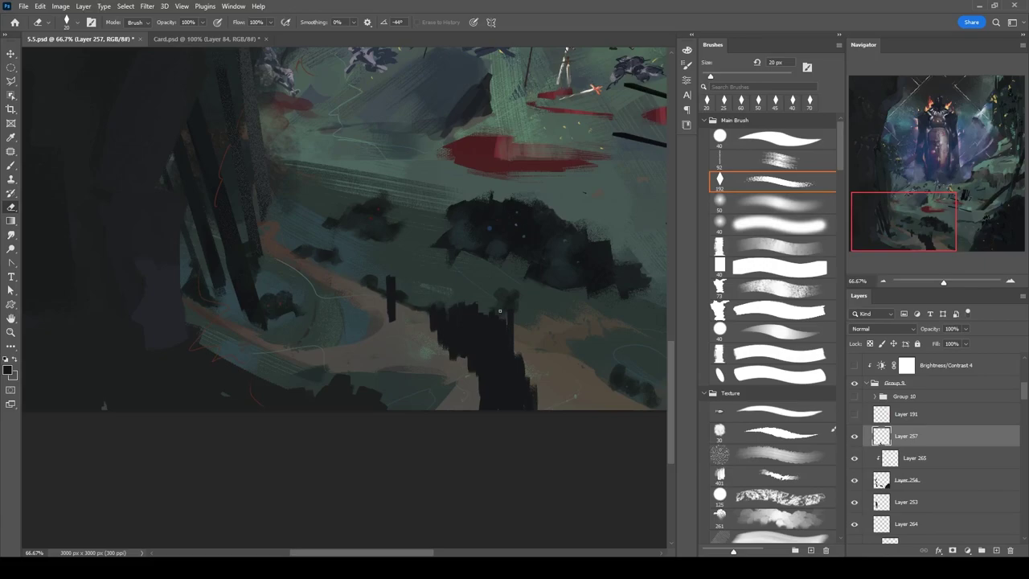
Paint a small dark figure carrying a long topped staff ahead of the crowd on the path on Layer 257.
{"action": "scroll", "coordinate": [382, 288], "scroll_direction": "up", "scroll_amount": 1}
{"action": "key", "text": "b"}
{"action": "left_click_drag", "start_coordinate": [413, 297], "coordinate": [400, 313]}
{"action": "key", "text": "bracketright"}
{"action": "key", "text": "bracketright"}
{"action": "key", "text": "bracketright"}
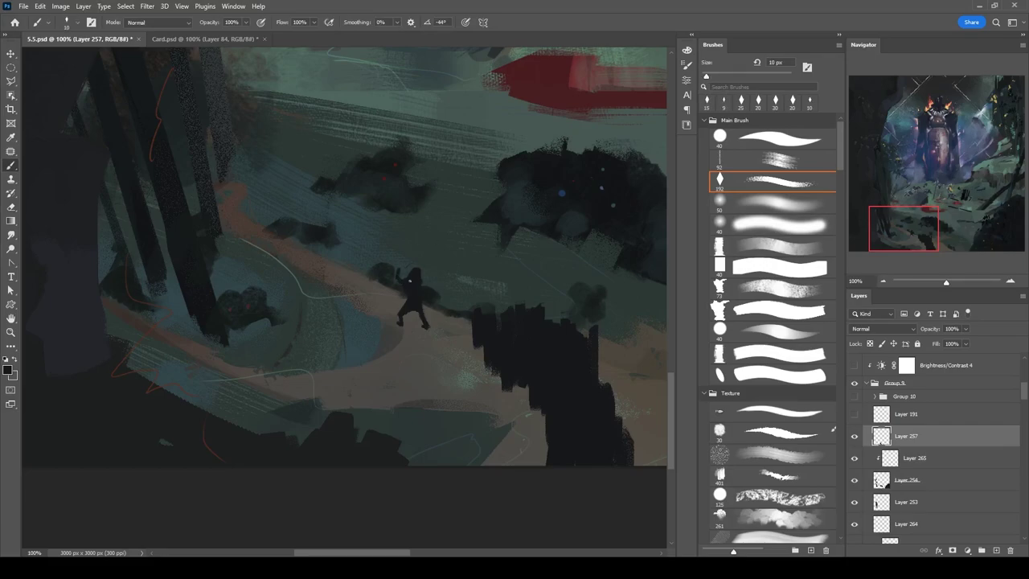
{"action": "left_click_drag", "start_coordinate": [658, 248], "coordinate": [557, 244]}
{"action": "key", "text": "e"}
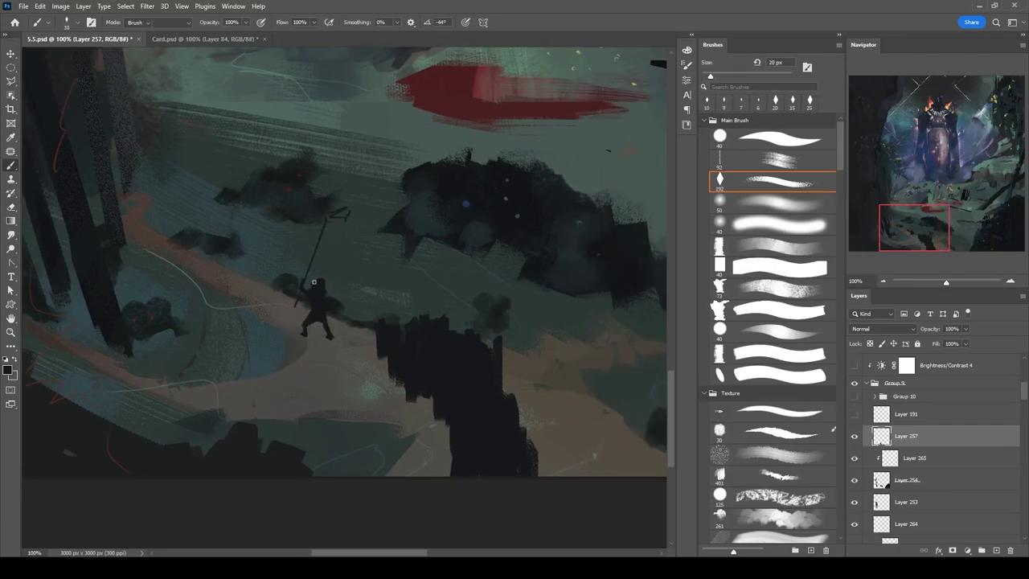
Break up the crowd's stepped outer edges into ragged body shapes by alternately erasing and painting with small diamond tips.
{"action": "left_click_drag", "start_coordinate": [423, 298], "coordinate": [394, 286]}
{"action": "key", "text": "b"}
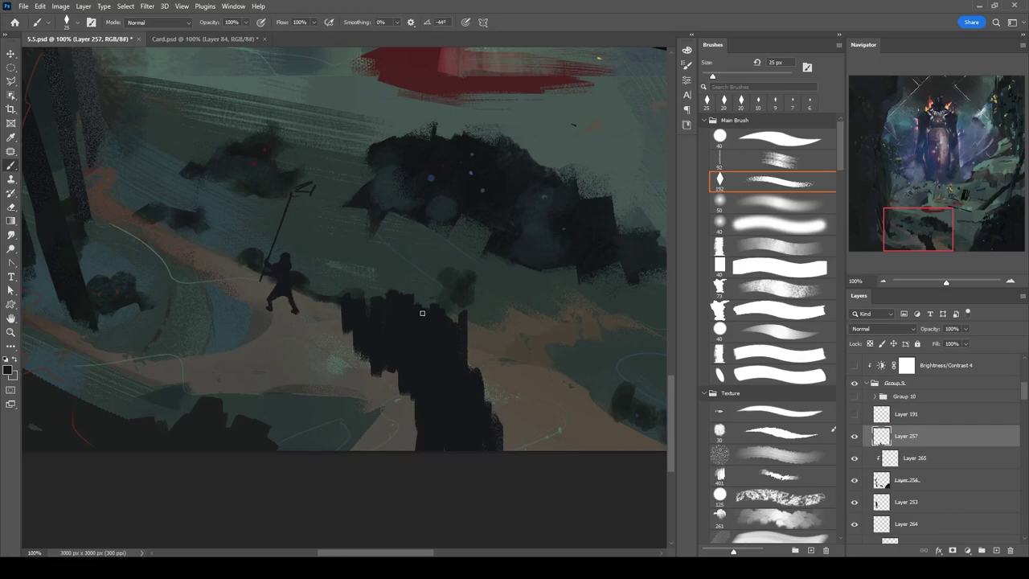
{"action": "key", "text": "bracketright"}
{"action": "key", "text": "e"}
{"action": "mouse_move", "coordinate": [366, 366]}
{"action": "left_mouse_down"}
{"action": "mouse_move", "coordinate": [390, 361]}
{"action": "mouse_move", "coordinate": [418, 410]}
{"action": "left_mouse_up"}
{"action": "key", "text": "b"}
{"action": "key", "text": "bracketleft"}
{"action": "key", "text": "bracketleft"}
{"action": "scroll", "coordinate": [433, 284], "scroll_direction": "down", "scroll_amount": 2}
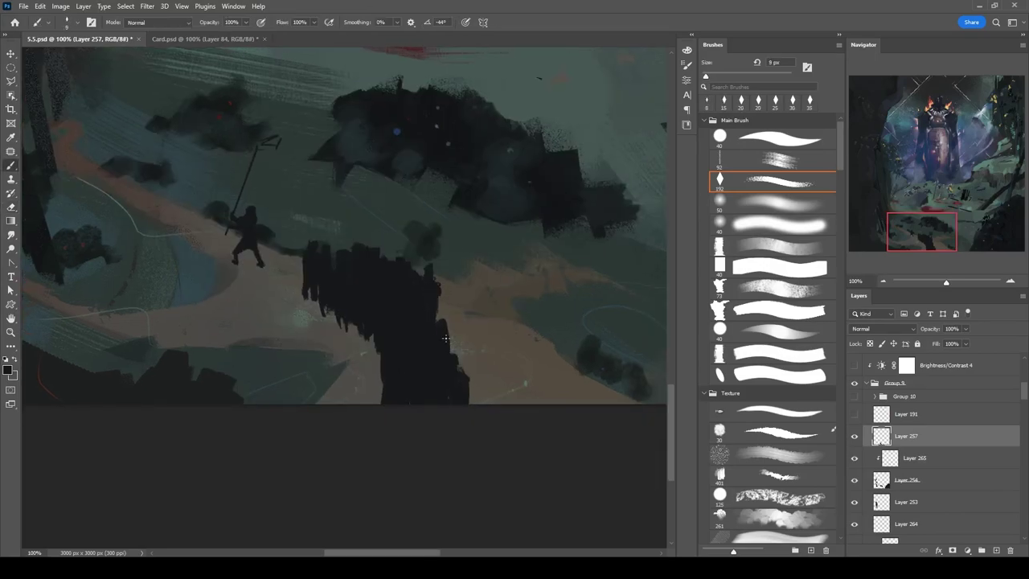
Refine the crowd's silhouette on Layer 257 with a downward-pointing weapon at the front and separate heads along the upper edge.
{"action": "key", "text": "e"}
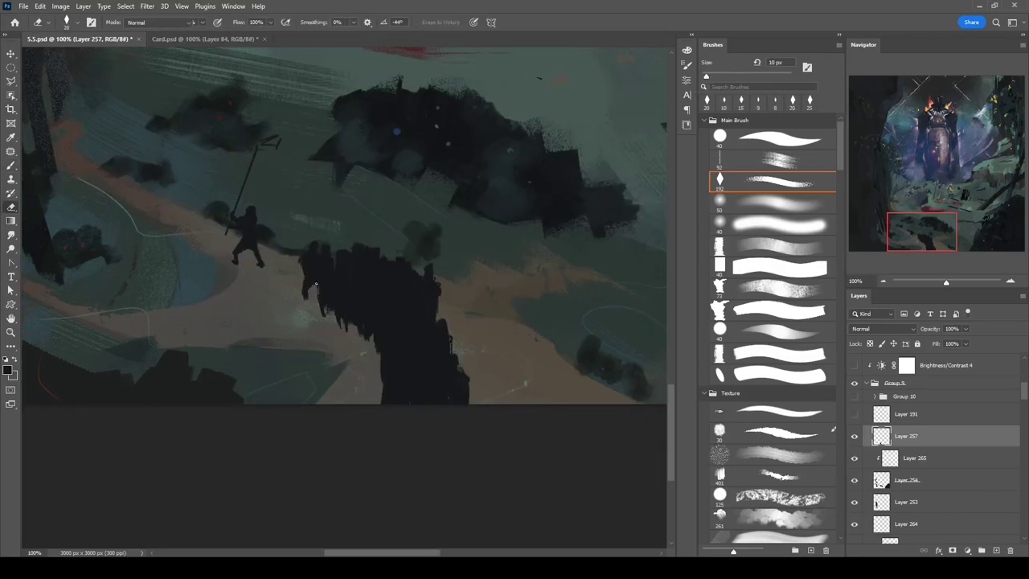
{"action": "key", "text": "b"}
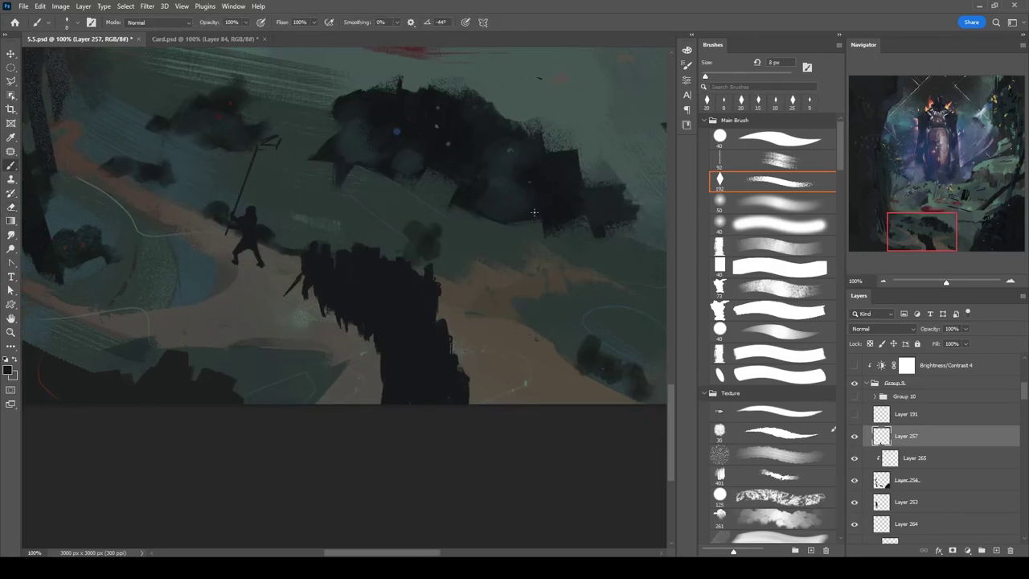
{"action": "left_click_drag", "start_coordinate": [475, 186], "coordinate": [446, 206]}
{"action": "key", "text": "bracketright"}
{"action": "key", "text": "bracketright"}
{"action": "mouse_move", "coordinate": [520, 262]}
{"action": "left_mouse_down"}
{"action": "mouse_move", "coordinate": [484, 219]}
{"action": "mouse_move", "coordinate": [426, 260]}
{"action": "left_mouse_up"}
{"action": "key", "text": "bracketleft"}
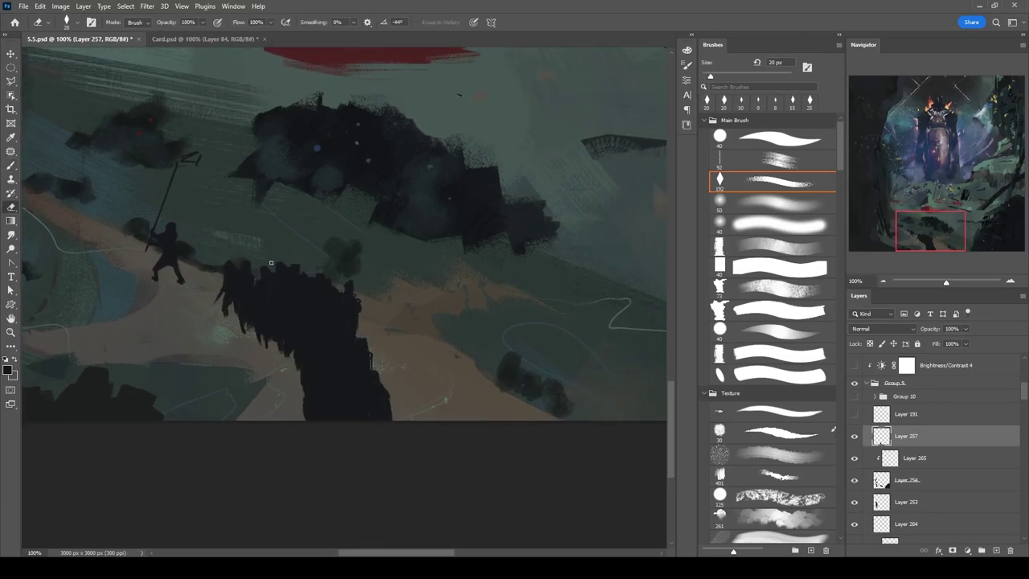
Add Layer 266 and paint heads, shoulders and fine edge highlights on the figures in the crowd's upper half.
{"action": "key", "text": "ctrl+shift+alt+n"}
{"action": "key", "text": "bracketright"}
{"action": "key", "text": "bracketright"}
{"action": "key", "text": "bracketright"}
{"action": "key", "text": "bracketright"}
{"action": "key", "text": "bracketright"}
{"action": "key", "text": "bracketright"}
{"action": "key", "text": "bracketright"}
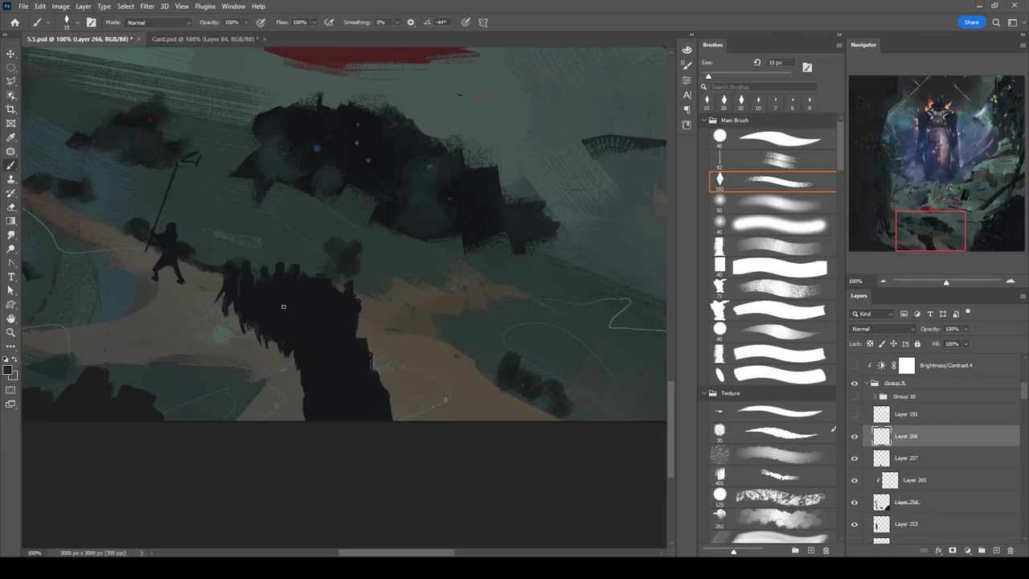
{"action": "key", "text": "e"}
{"action": "key", "text": "b"}
{"action": "key", "text": "bracketright"}
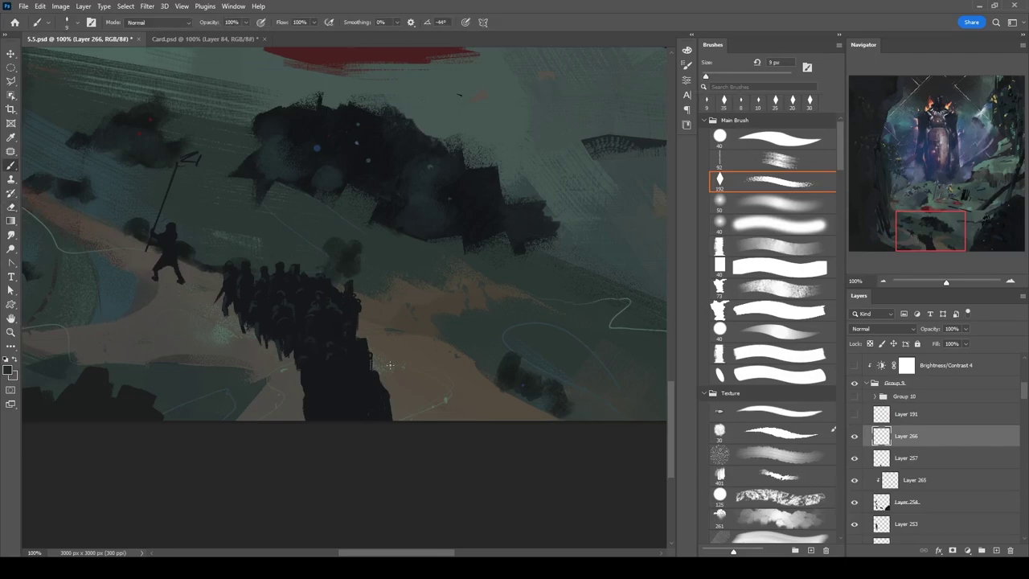
Continue the figure details down to the crowd's lower end on Layer 266 with small diamond brush sizes.
{"action": "key", "text": "bracketright"}
{"action": "key", "text": "bracketright"}
{"action": "key", "text": "bracketright"}
{"action": "key", "text": "bracketright"}
{"action": "key", "text": "bracketright"}
{"action": "scroll", "coordinate": [321, 330], "scroll_direction": "down", "scroll_amount": 3}
{"action": "key", "text": "bracketright"}
{"action": "key", "text": "bracketright"}
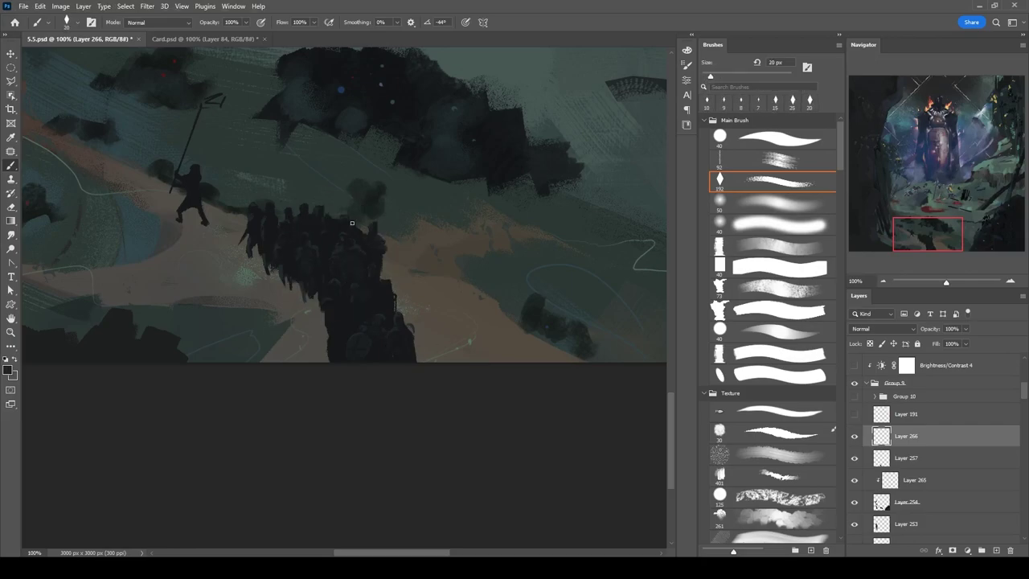
Switch to Layer 258 and touch up the dark ground between the path and the right bush with a 100 px diamond brush.
{"action": "scroll", "coordinate": [352, 270], "scroll_direction": "down", "scroll_amount": 5}
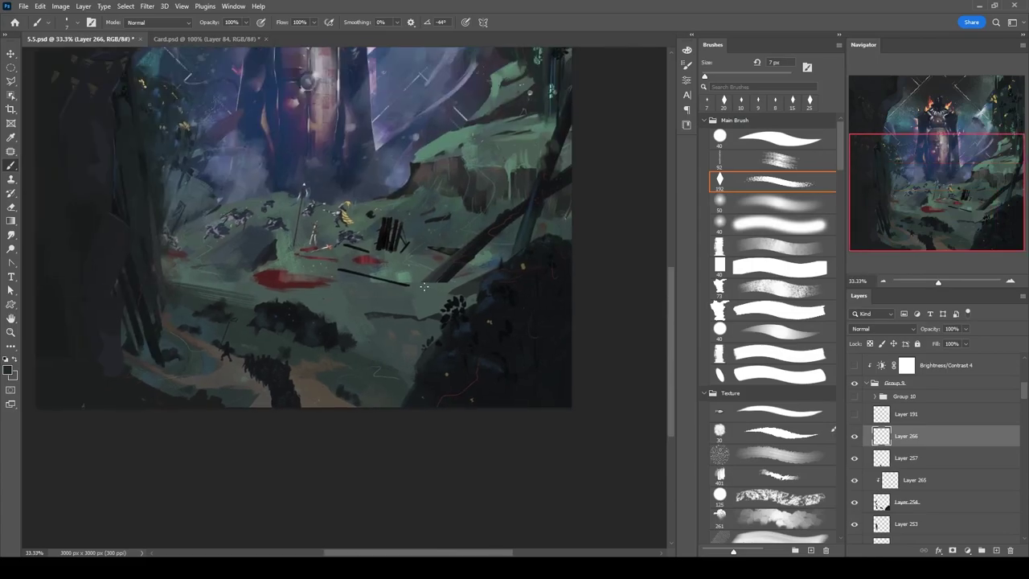
{"action": "left_click", "coordinate": [290, 312], "text": "ctrl"}
{"action": "key", "text": "bracketright"}
{"action": "key", "text": "bracketright"}
{"action": "key", "text": "bracketright"}
{"action": "key", "text": "bracketright"}
{"action": "key", "text": "bracketright"}
{"action": "key", "text": "bracketright"}
{"action": "key", "text": "bracketright"}
{"action": "key", "text": "bracketright"}
{"action": "left_click", "coordinate": [374, 356], "text": "ctrl"}
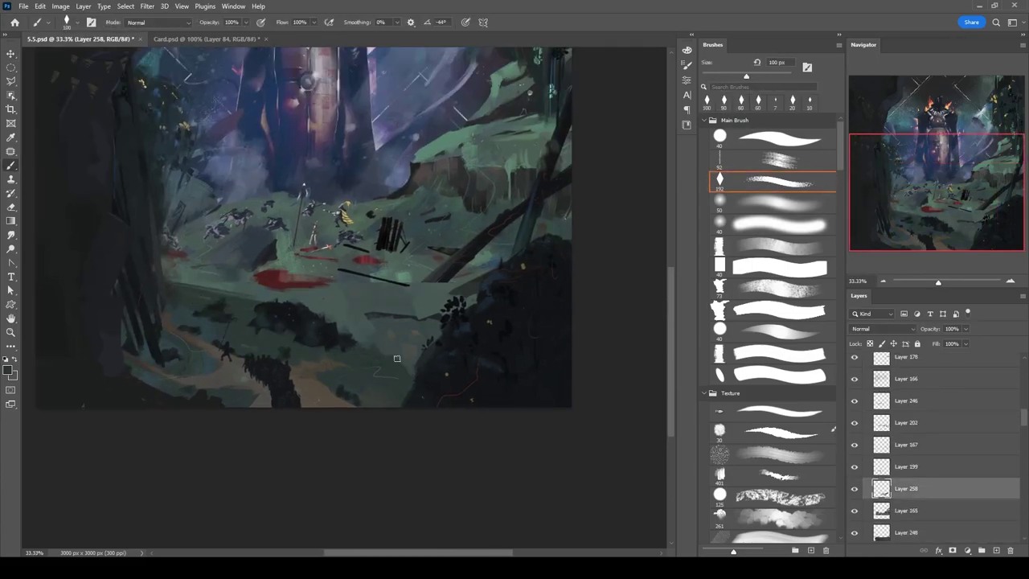
{"action": "key", "text": "bracketright"}
{"action": "mouse_move", "coordinate": [522, 222]}
{"action": "left_mouse_down"}
{"action": "mouse_move", "coordinate": [504, 244]}
{"action": "mouse_move", "coordinate": [507, 226]}
{"action": "left_mouse_up"}
Add Layer 267 below Layer 165 and work on the foreground ground with round brushes between 40 and 60 px.
{"action": "left_click", "coordinate": [504, 245], "text": "ctrl"}
{"action": "key", "text": "period"}
{"action": "key", "text": "period"}
{"action": "key", "text": "period"}
{"action": "key", "text": "period"}
{"action": "key", "text": "period"}
{"action": "key", "text": "period"}
{"action": "key", "text": "bracketright"}
{"action": "key", "text": "bracketright"}
{"action": "key", "text": "bracketright"}
{"action": "key", "text": "bracketright"}
{"action": "key", "text": "bracketright"}
{"action": "key", "text": "bracketright"}
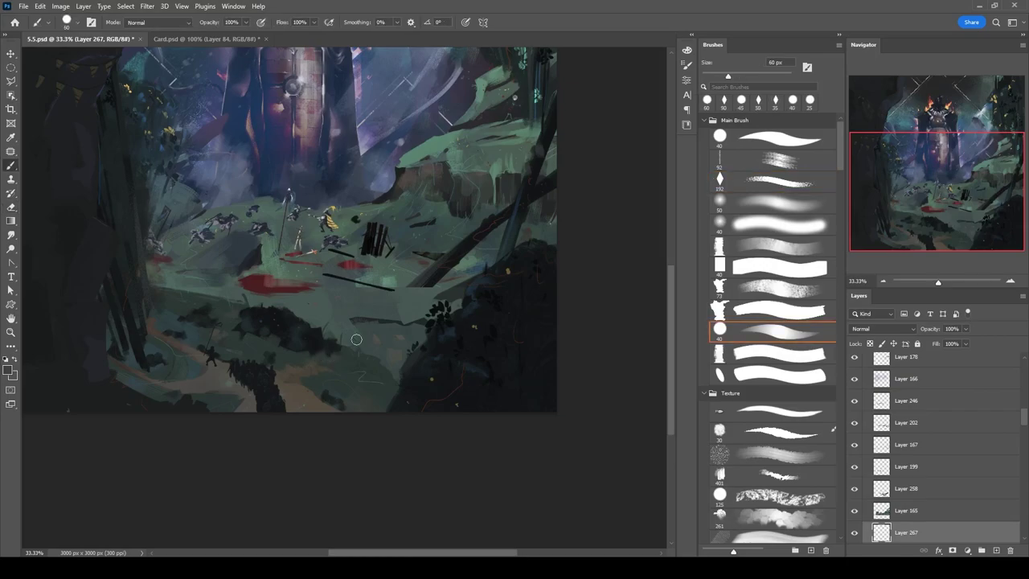
{"action": "key", "text": "period"}
{"action": "key", "text": "comma"}
{"action": "left_click", "coordinate": [473, 181], "text": "alt"}
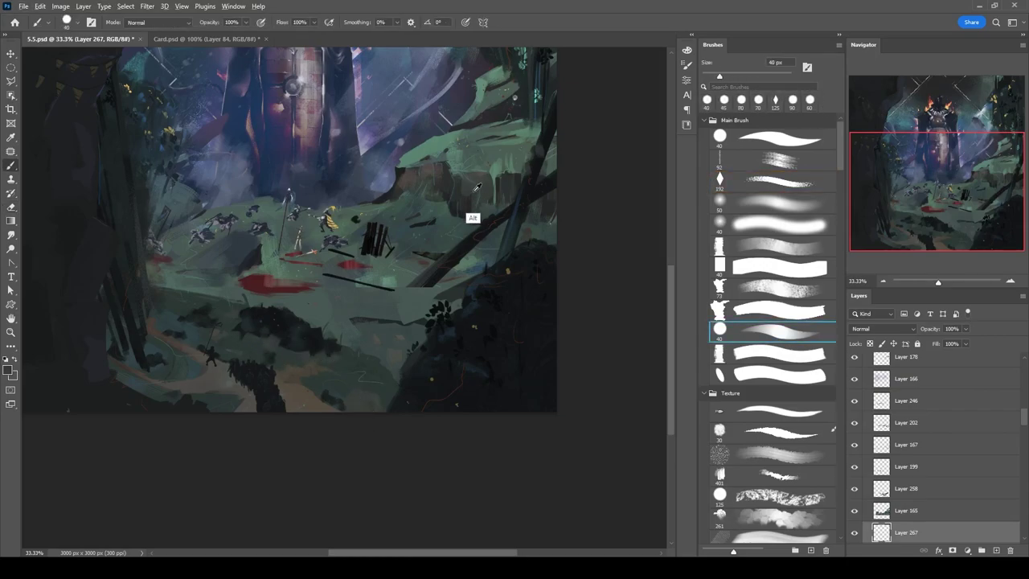
Add Layer 268 above Layer 253 and paint thin dark grass around the foreground bushes with a small round brush.
{"action": "key", "text": "shift+comma"}
{"action": "scroll", "coordinate": [868, 375], "scroll_direction": "up", "scroll_amount": 3}
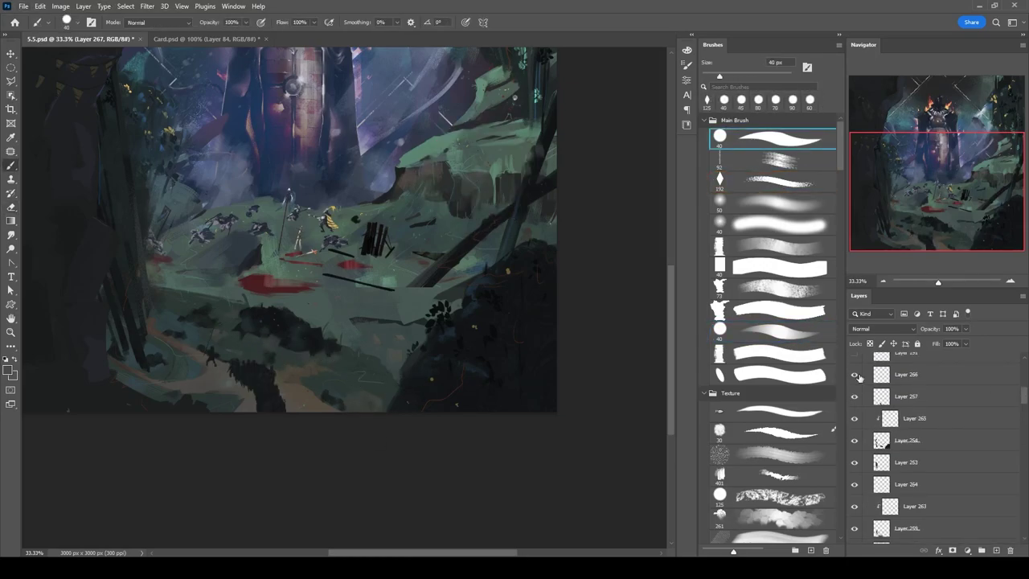
{"action": "left_click", "coordinate": [900, 440]}
{"action": "key", "text": "comma"}
{"action": "key", "text": "bracketleft"}
{"action": "key", "text": "bracketleft"}
{"action": "key", "text": "bracketleft"}
{"action": "key", "text": "bracketleft"}
{"action": "key", "text": "bracketleft"}
{"action": "left_click", "coordinate": [115, 367], "text": "alt"}
{"action": "key", "text": "bracketleft"}
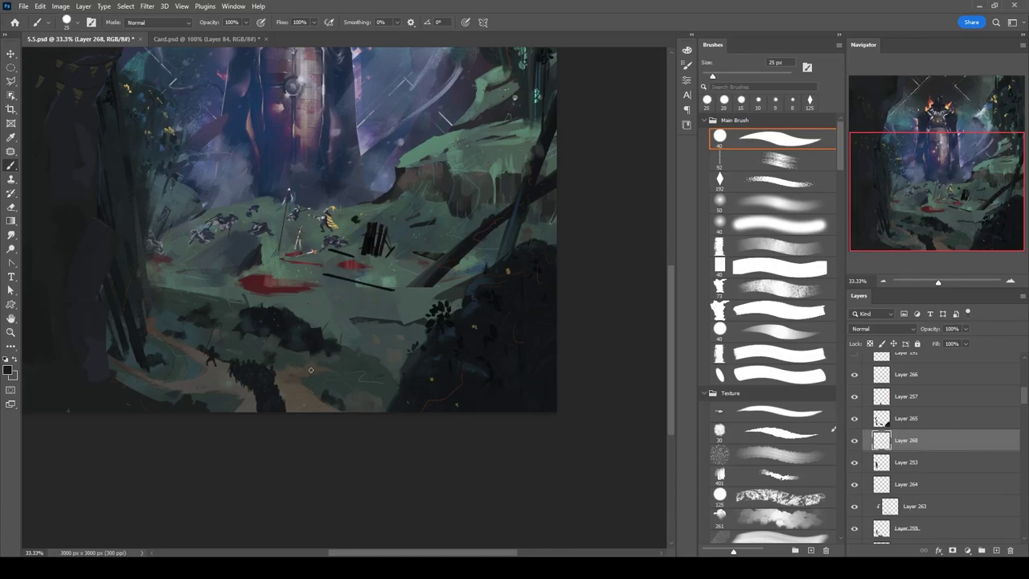
Add Layer 269 above Layer 255 and start painting dark shapes on the left-hand rock with a 30 px round brush.
{"action": "left_click_drag", "start_coordinate": [314, 371], "coordinate": [373, 262]}
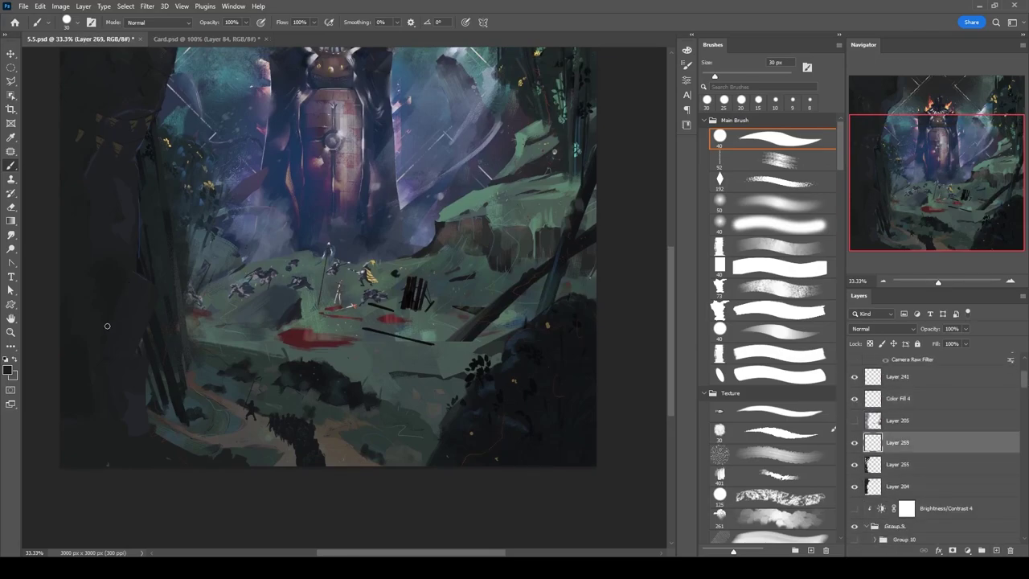
{"action": "key", "text": "bracketleft"}
{"action": "key", "text": "bracketleft"}
{"action": "key", "text": "bracketleft"}
{"action": "scroll", "coordinate": [155, 194], "scroll_direction": "up", "scroll_amount": 5}
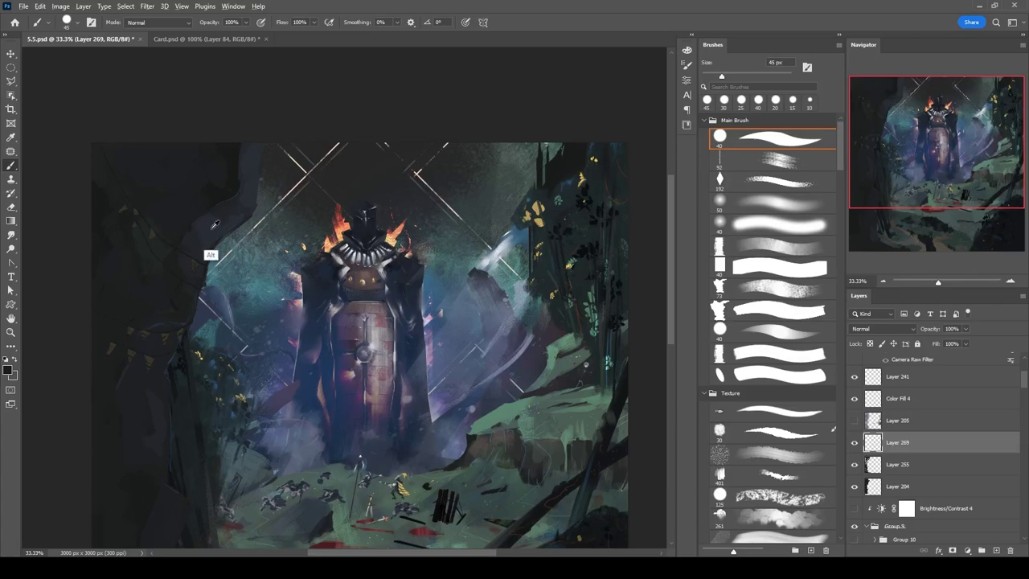
Continue painting dark shapes on the left-hand rock on Layer 269 with round brushes between 30 and 45 px.
{"action": "scroll", "coordinate": [217, 227], "scroll_direction": "up", "scroll_amount": 2}
{"action": "key", "text": "bracketleft"}
{"action": "key", "text": "bracketleft"}
{"action": "mouse_move", "coordinate": [161, 277]}
{"action": "left_mouse_down"}
{"action": "mouse_move", "coordinate": [330, 229]}
{"action": "mouse_move", "coordinate": [346, 150]}
{"action": "mouse_move", "coordinate": [230, 236]}
{"action": "mouse_move", "coordinate": [242, 151]}
{"action": "mouse_move", "coordinate": [243, 186]}
{"action": "left_mouse_up"}
{"action": "key", "text": "bracketright"}
{"action": "key", "text": "bracketright"}
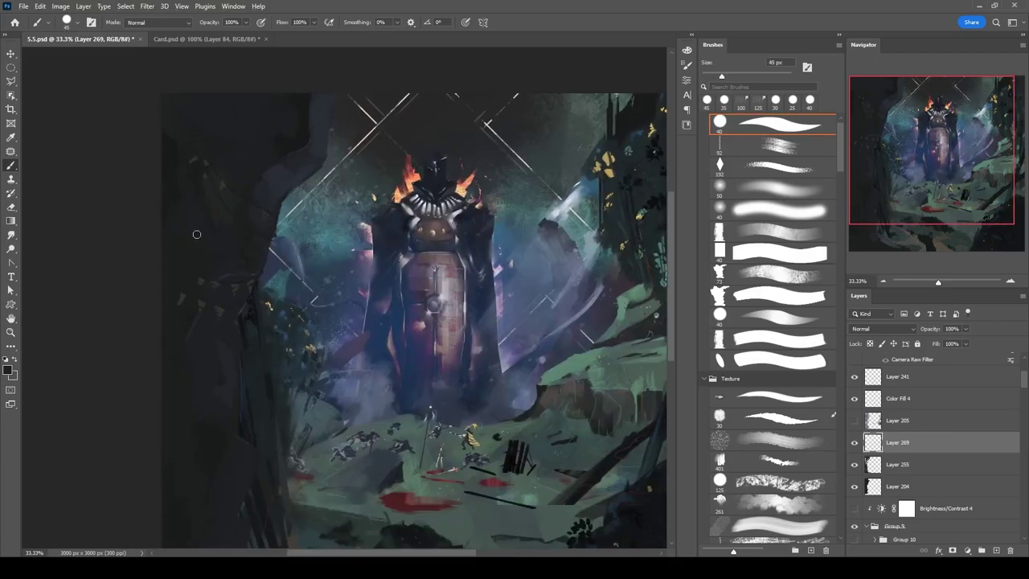
{"action": "key", "text": "bracketleft"}
{"action": "key", "text": "bracketleft"}
{"action": "key", "text": "bracketleft"}
{"action": "left_click_drag", "start_coordinate": [259, 364], "coordinate": [158, 284]}
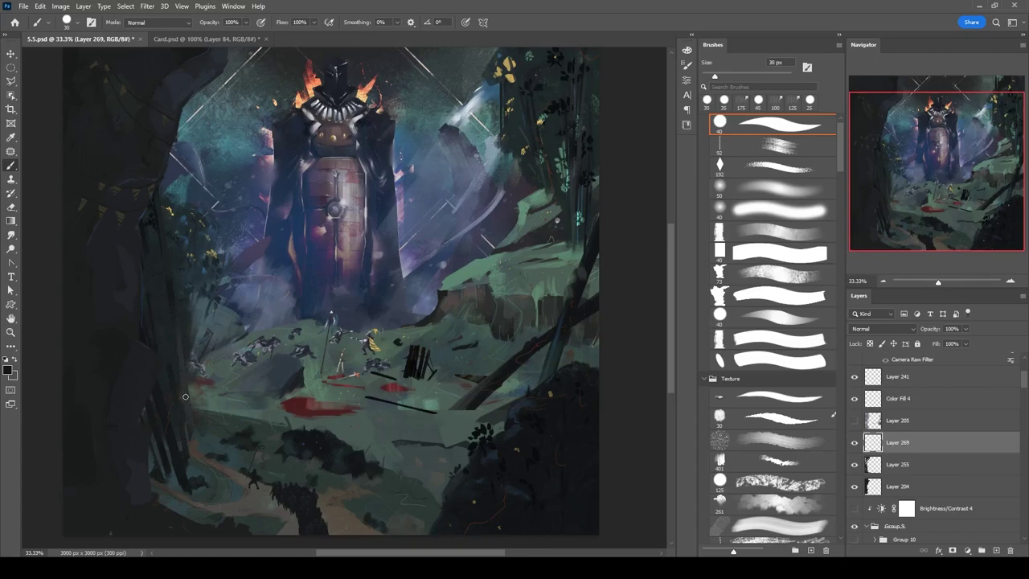
{"action": "left_click_drag", "start_coordinate": [262, 221], "coordinate": [220, 214]}
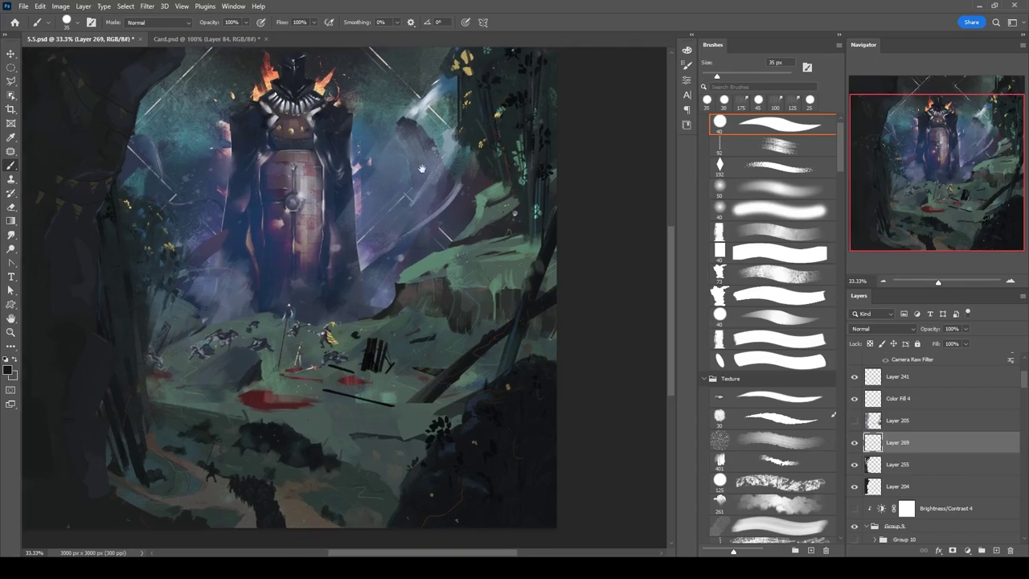
{"action": "left_click_drag", "start_coordinate": [384, 67], "coordinate": [335, 59]}
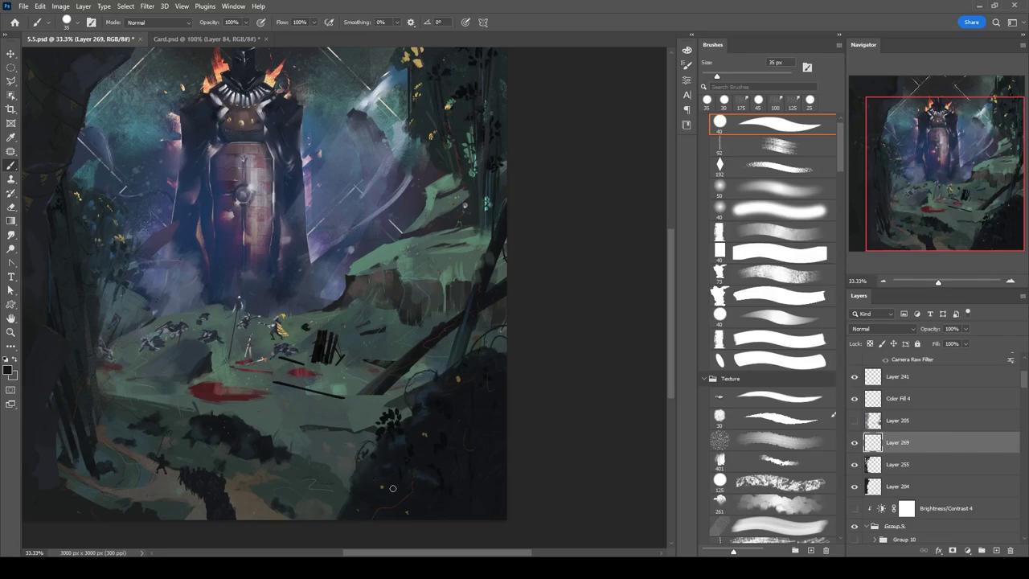
Add fine details around the foreground bushes and path on Layer 269 with a 30 px round brush.
{"action": "mouse_move", "coordinate": [369, 495]}
{"action": "left_mouse_down"}
{"action": "mouse_move", "coordinate": [494, 423]}
{"action": "mouse_move", "coordinate": [293, 288]}
{"action": "left_mouse_up"}
{"action": "key", "text": "bracketleft"}
{"action": "key", "text": "ctrl+plus"}
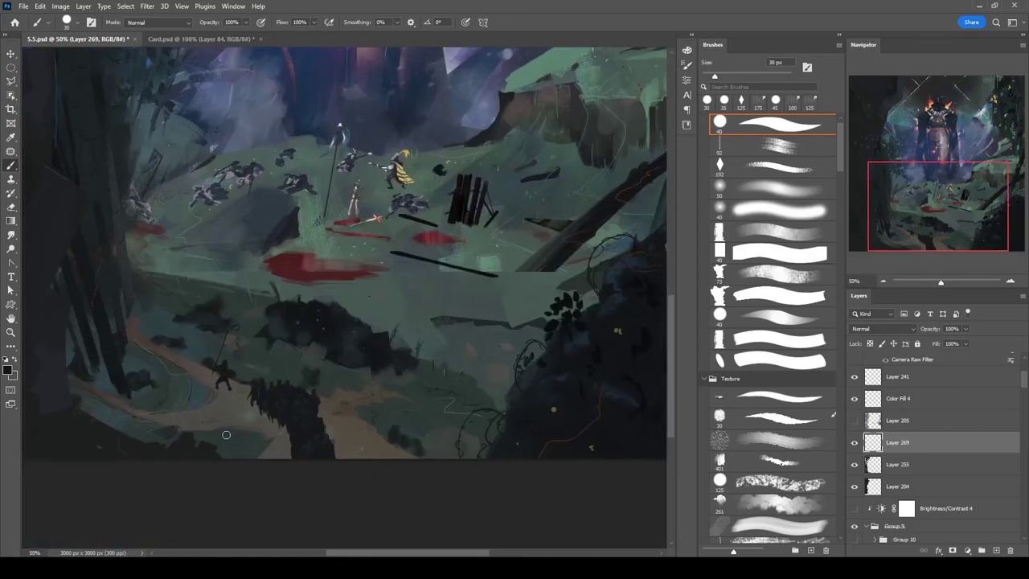
{"action": "left_click_drag", "start_coordinate": [172, 294], "coordinate": [111, 317]}
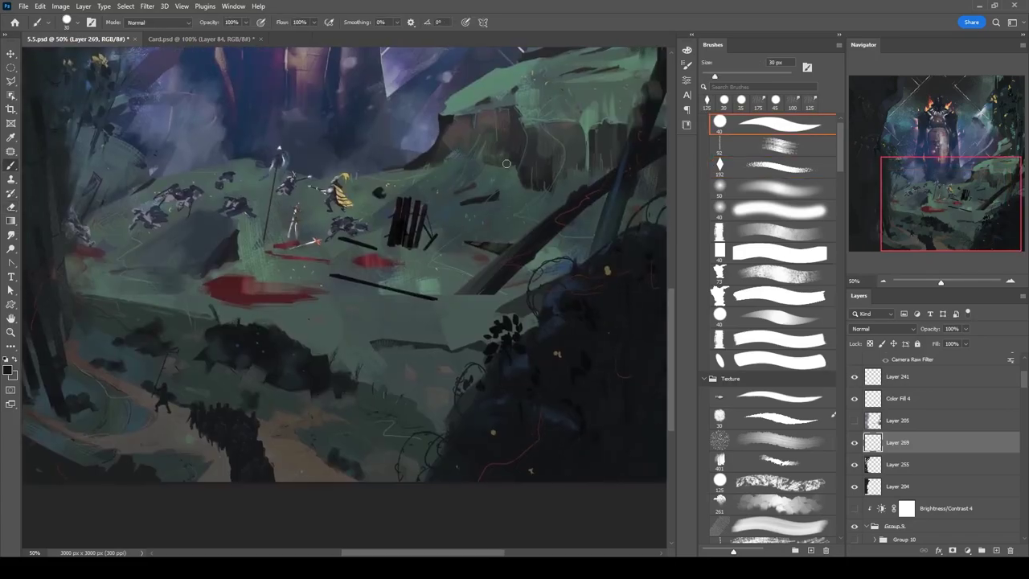
{"action": "left_click_drag", "start_coordinate": [315, 438], "coordinate": [244, 416]}
{"action": "left_click_drag", "start_coordinate": [117, 428], "coordinate": [249, 387]}
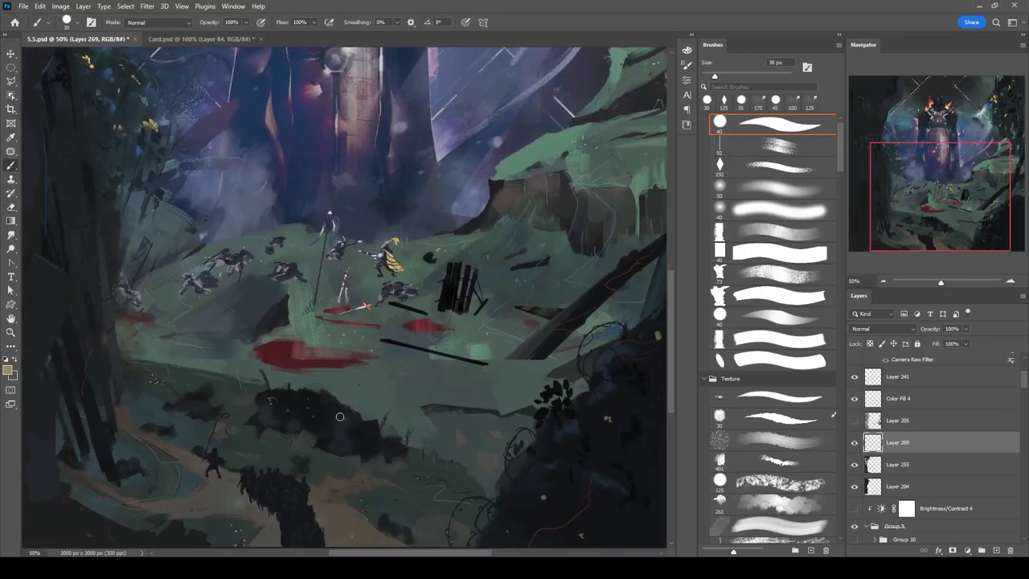
Switch to Layer 257 and paint a tan flag on the pole carried by the path figure, refining it with a 10 px diamond brush.
{"action": "scroll", "coordinate": [400, 316], "scroll_direction": "down", "scroll_amount": 3}
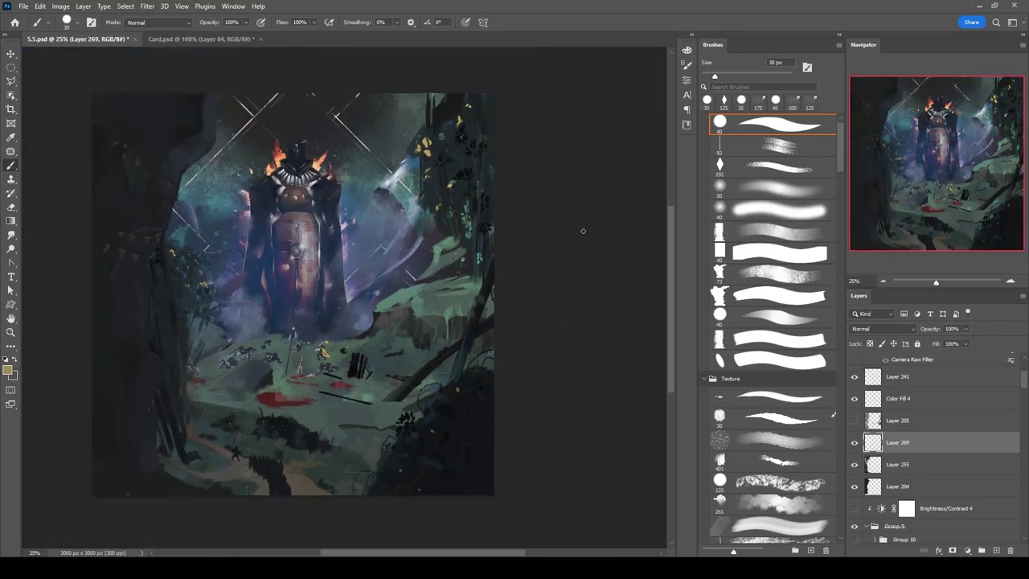
{"action": "scroll", "coordinate": [297, 361], "scroll_direction": "up", "scroll_amount": 3}
{"action": "left_click", "coordinate": [297, 362], "text": "ctrl"}
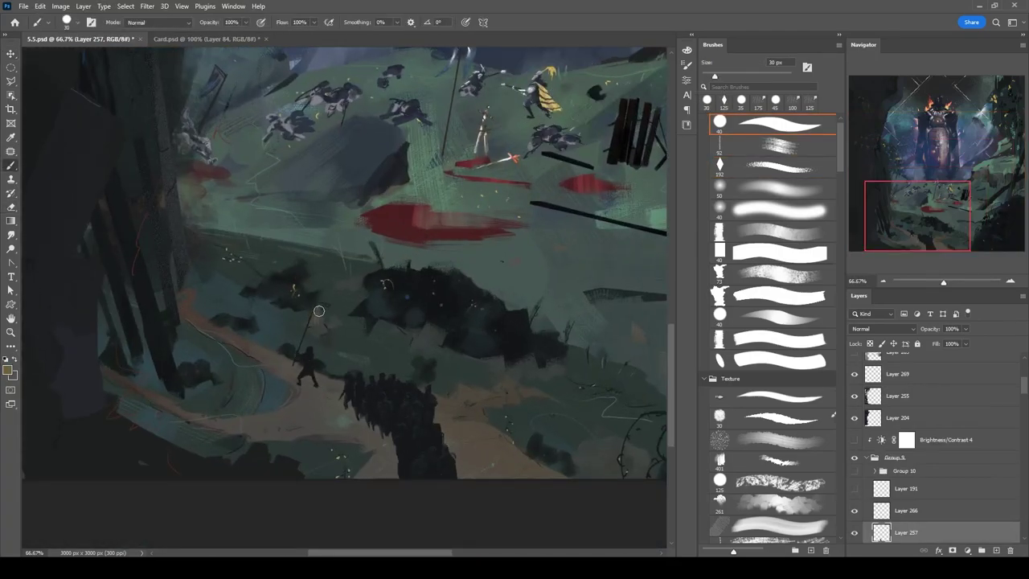
{"action": "scroll", "coordinate": [322, 311], "scroll_direction": "up", "scroll_amount": 2}
{"action": "left_click", "coordinate": [770, 166]}
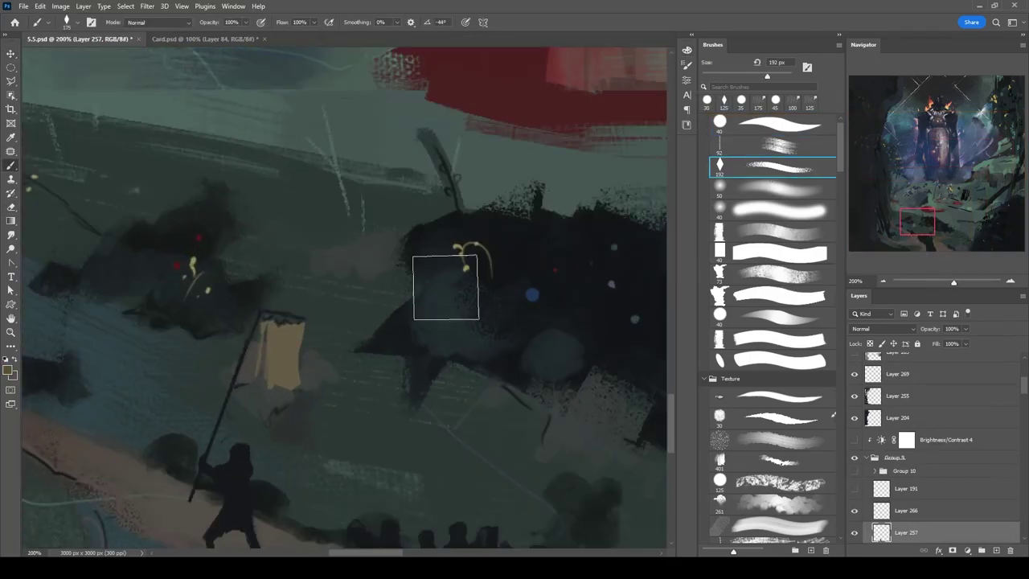
{"action": "scroll", "coordinate": [316, 348], "scroll_direction": "down", "scroll_amount": 3}
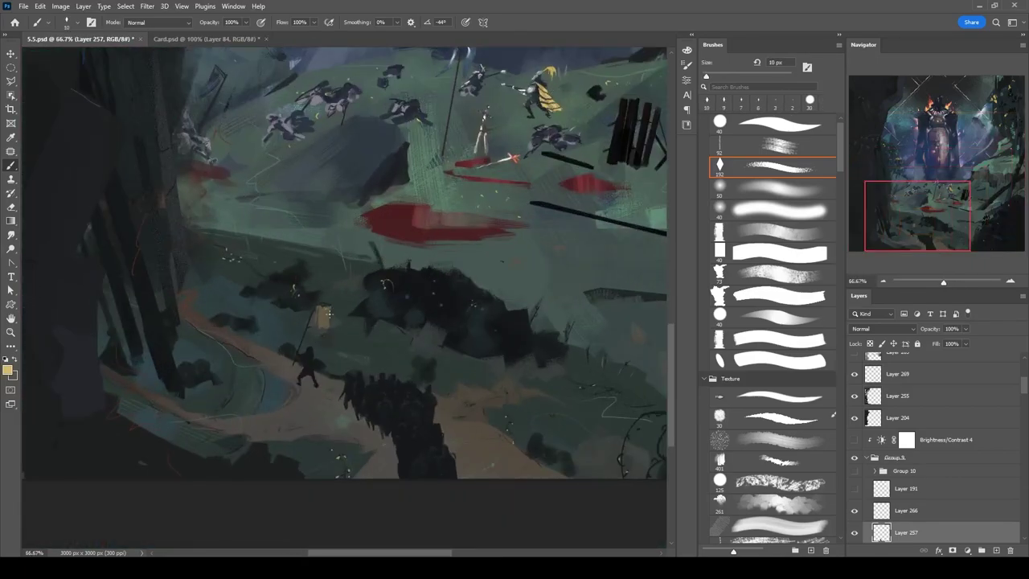
{"action": "scroll", "coordinate": [480, 211], "scroll_direction": "down", "scroll_amount": 3}
{"action": "scroll", "coordinate": [320, 318], "scroll_direction": "up", "scroll_amount": 4}
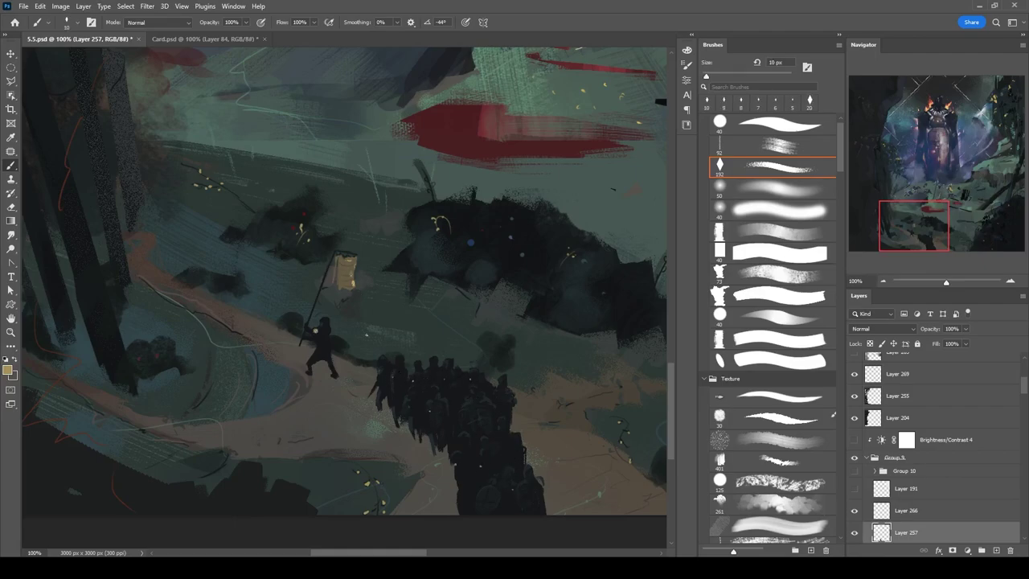
On Layer 266, paint a dark cape on the banner bearer with a 20 px diamond brush and trim it with a 45 px eraser.
{"action": "key", "text": "e"}
{"action": "key", "text": "alt+bracketright"}
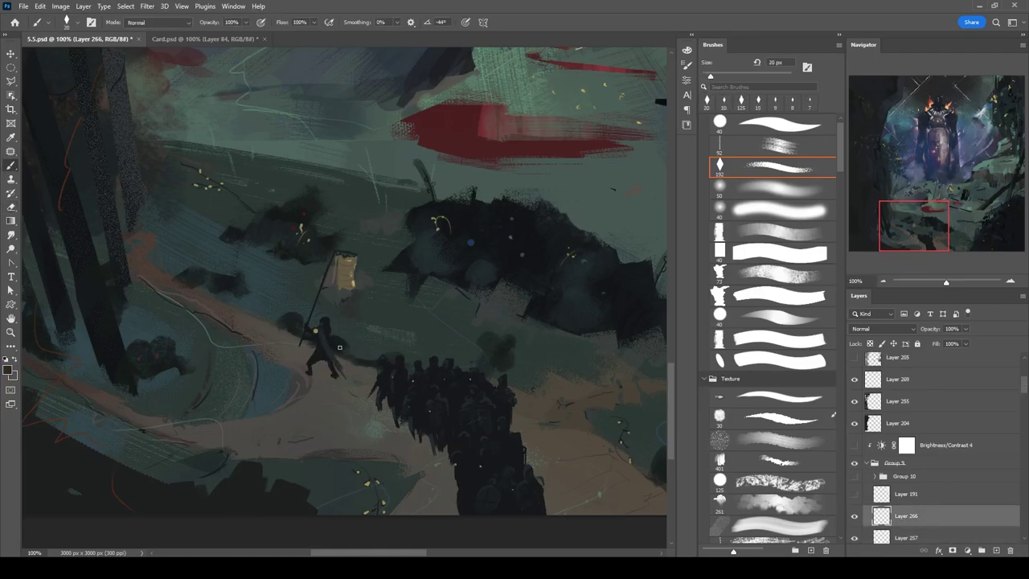
{"action": "key", "text": "b"}
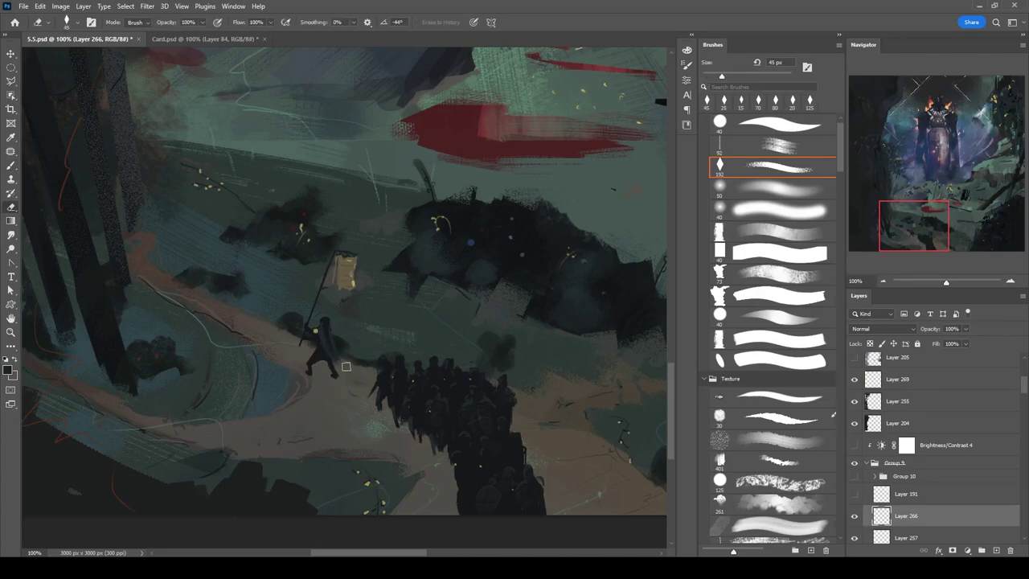
{"action": "left_click_drag", "start_coordinate": [557, 258], "coordinate": [498, 303]}
Lasso the pale fighter at the battlefield's far left on Layer 246 and move it in front of the grey rock.
{"action": "scroll", "coordinate": [499, 303], "scroll_direction": "down", "scroll_amount": 5}
{"action": "key", "text": "v"}
{"action": "scroll", "coordinate": [362, 305], "scroll_direction": "up", "scroll_amount": 4}
{"action": "key", "text": "ctrl+comma"}
{"action": "left_click", "coordinate": [907, 415]}
{"action": "key", "text": "e"}
{"action": "mouse_move", "coordinate": [346, 233]}
{"action": "left_mouse_down"}
{"action": "mouse_move", "coordinate": [370, 314]}
{"action": "mouse_move", "coordinate": [450, 322]}
{"action": "mouse_move", "coordinate": [264, 260]}
{"action": "mouse_move", "coordinate": [170, 290]}
{"action": "mouse_move", "coordinate": [287, 280]}
{"action": "mouse_move", "coordinate": [314, 294]}
{"action": "left_mouse_up"}
{"action": "left_click", "coordinate": [854, 388]}
{"action": "left_click", "coordinate": [907, 388]}
{"action": "left_click_drag", "start_coordinate": [362, 322], "coordinate": [420, 353]}
{"action": "key", "text": "l"}
{"action": "mouse_move", "coordinate": [144, 256]}
{"action": "left_mouse_down"}
{"action": "mouse_move", "coordinate": [109, 390]}
{"action": "mouse_move", "coordinate": [144, 257]}
{"action": "left_mouse_up"}
{"action": "key", "text": "ctrl+t"}
{"action": "left_click_drag", "start_coordinate": [137, 330], "coordinate": [337, 374]}
{"action": "key", "text": "Return"}
Check the Card.psd mockup, return to 5.5.psd and enlarge the banner bearer and marching crowd on Layers 266 and 257.
{"action": "left_click", "coordinate": [205, 38]}
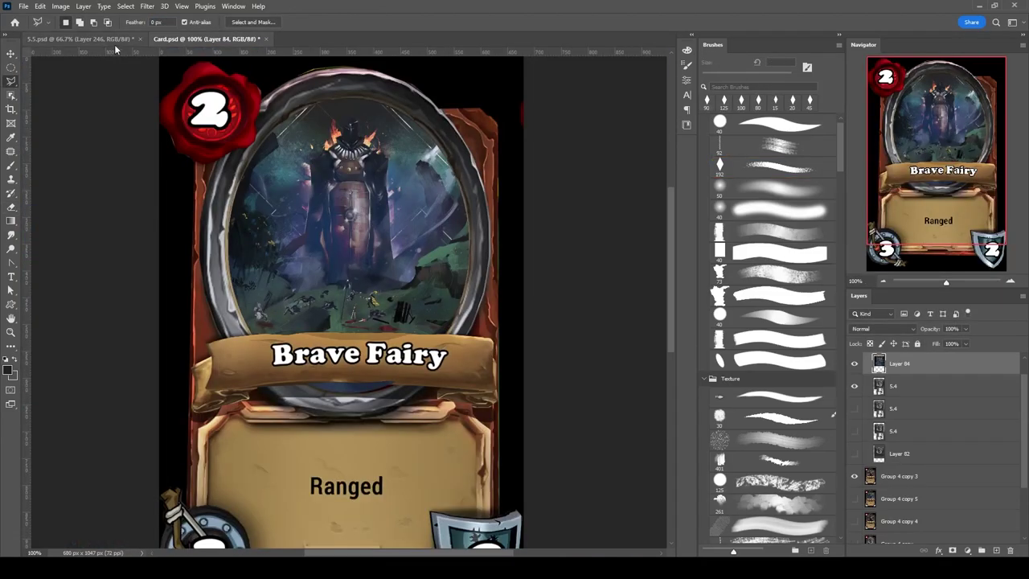
{"action": "left_click", "coordinate": [96, 39]}
{"action": "scroll", "coordinate": [580, 316], "scroll_direction": "down", "scroll_amount": 3}
{"action": "scroll", "coordinate": [462, 349], "scroll_direction": "up", "scroll_amount": 2}
{"action": "left_click_drag", "start_coordinate": [221, 328], "coordinate": [463, 350]}
{"action": "left_click_drag", "start_coordinate": [213, 336], "coordinate": [221, 329]}
{"action": "key", "text": "ctrl+t"}
{"action": "scroll", "coordinate": [604, 310], "scroll_direction": "down", "scroll_amount": 3}
{"action": "left_click_drag", "start_coordinate": [353, 378], "coordinate": [373, 366]}
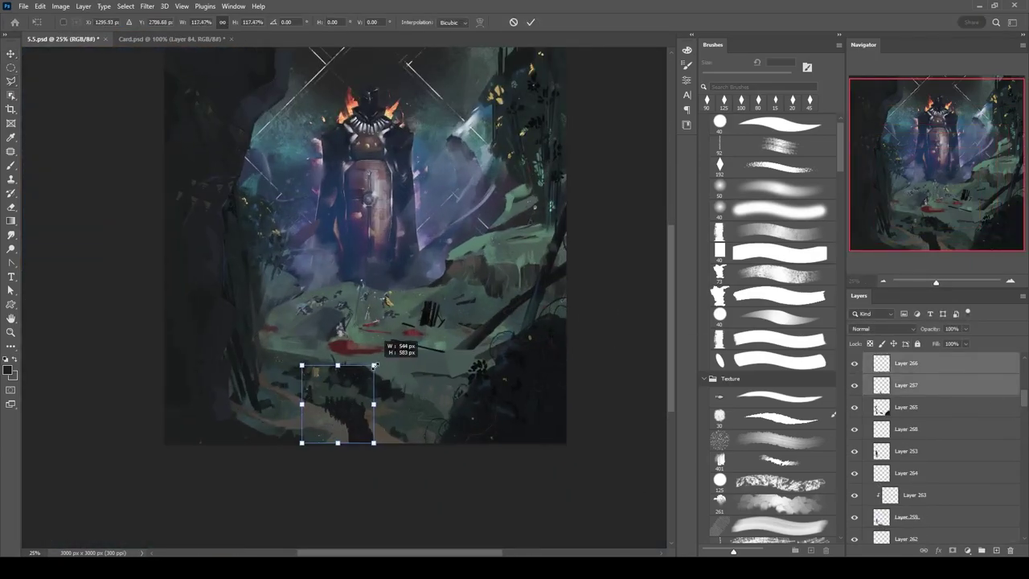
{"action": "key", "text": "Return"}
Free-transform Layer 259 in the foreground and touch it up with a 200 px diamond eraser.
{"action": "left_click", "coordinate": [855, 535]}
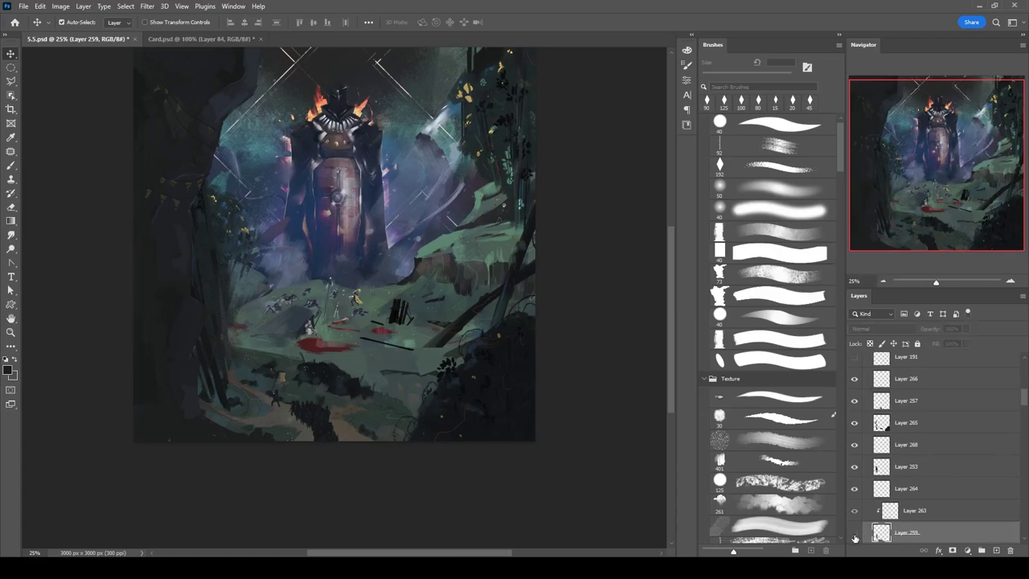
{"action": "key", "text": "ctrl+t"}
{"action": "key", "text": "Return"}
{"action": "key", "text": "e"}
{"action": "left_click_drag", "start_coordinate": [570, 289], "coordinate": [559, 300]}
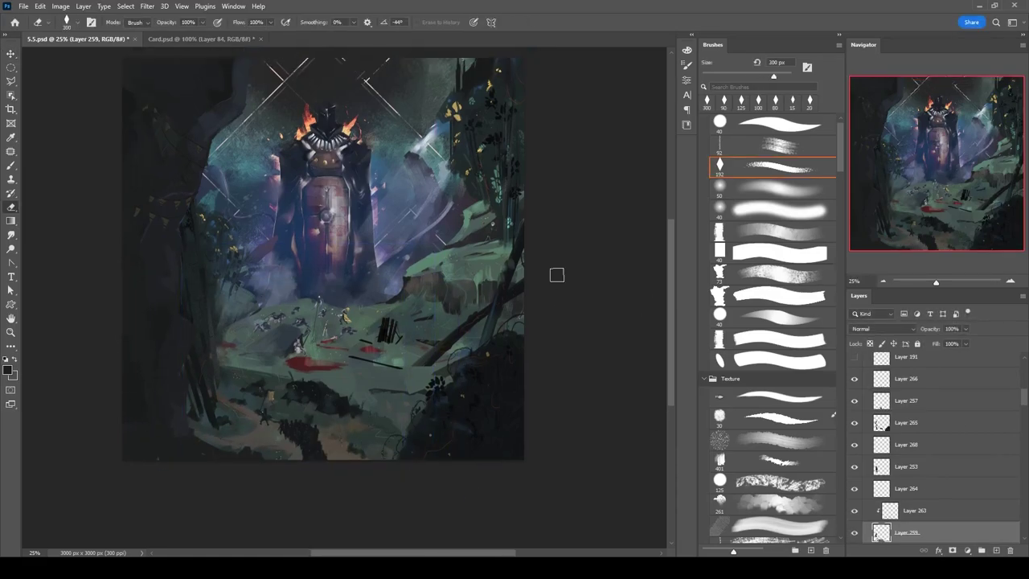
Switch to Layer 258 and start painting the green ground below the fallen poles with a 50 px diamond brush.
{"action": "left_click", "coordinate": [257, 480], "text": "ctrl"}
{"action": "scroll", "coordinate": [562, 342], "scroll_direction": "up", "scroll_amount": 1}
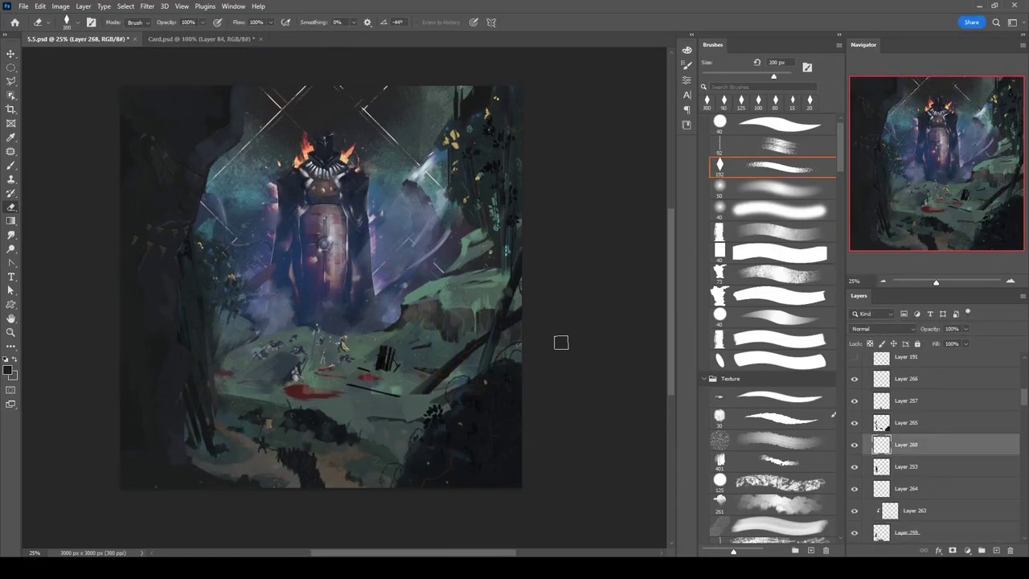
{"action": "scroll", "coordinate": [314, 430], "scroll_direction": "up", "scroll_amount": 2}
{"action": "left_click", "coordinate": [535, 315], "text": "ctrl"}
{"action": "key", "text": "b"}
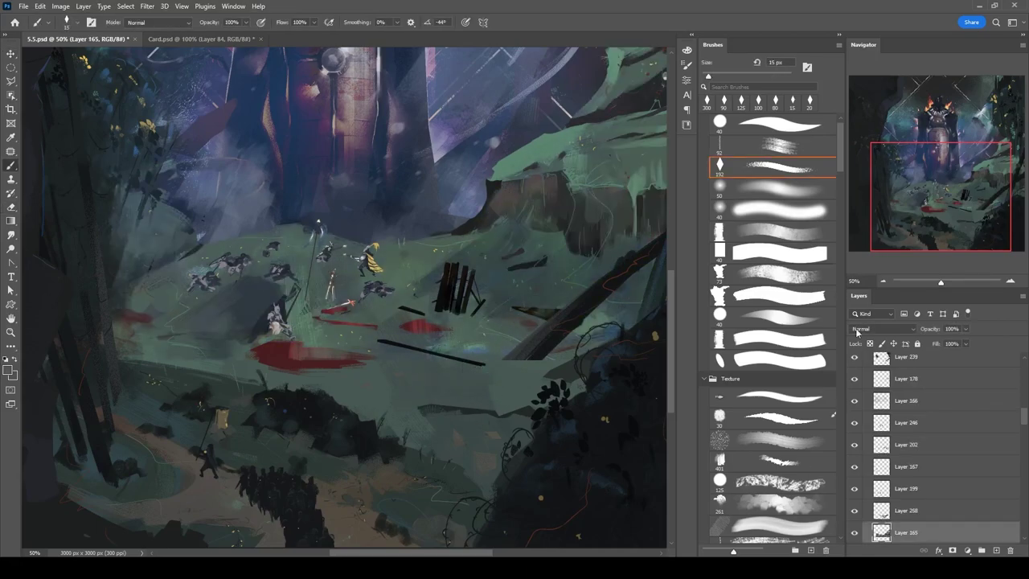
{"action": "left_click", "coordinate": [550, 361], "text": "ctrl"}
{"action": "key", "text": "]"}
{"action": "key", "text": "]"}
{"action": "key", "text": "]"}
{"action": "key", "text": "]"}
{"action": "key", "text": "]"}
{"action": "key", "text": "]"}
{"action": "key", "text": "]"}
{"action": "left_click_drag", "start_coordinate": [472, 344], "coordinate": [415, 368]}
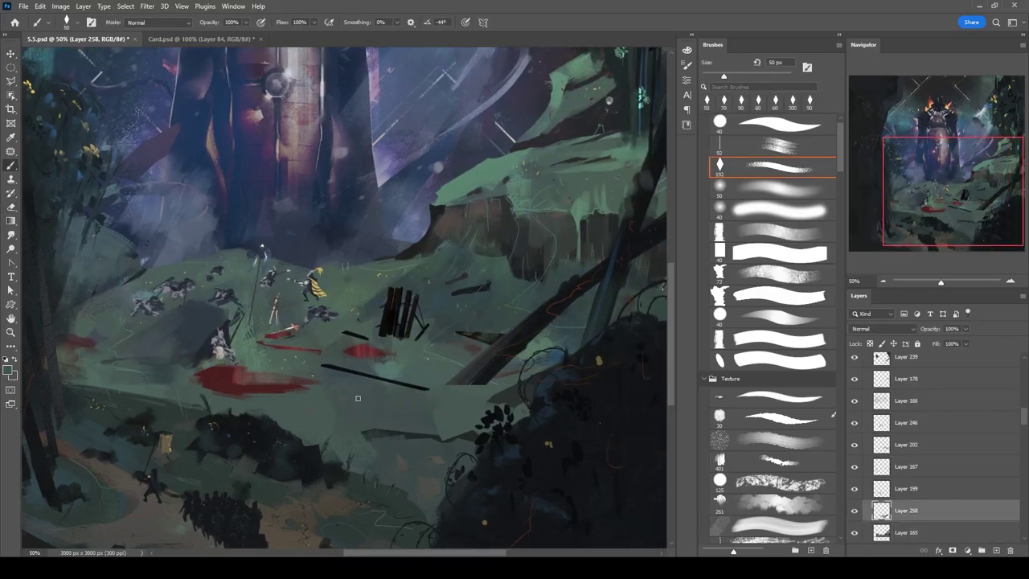
Touch up the large blood pool in the clearing on Layer 199 with a dark red round brush.
{"action": "left_click_drag", "start_coordinate": [428, 266], "coordinate": [482, 245]}
{"action": "key", "text": "]"}
{"action": "left_click", "coordinate": [301, 337], "text": "ctrl"}
{"action": "left_click", "coordinate": [772, 315]}
{"action": "left_click", "coordinate": [882, 510], "text": "ctrl"}
{"action": "scroll", "coordinate": [256, 288], "scroll_direction": "down", "scroll_amount": 1}
{"action": "key", "text": "ctrl+d"}
{"action": "scroll", "coordinate": [346, 302], "scroll_direction": "up", "scroll_amount": 1}
{"action": "right_click", "coordinate": [482, 201], "text": "alt+shift"}
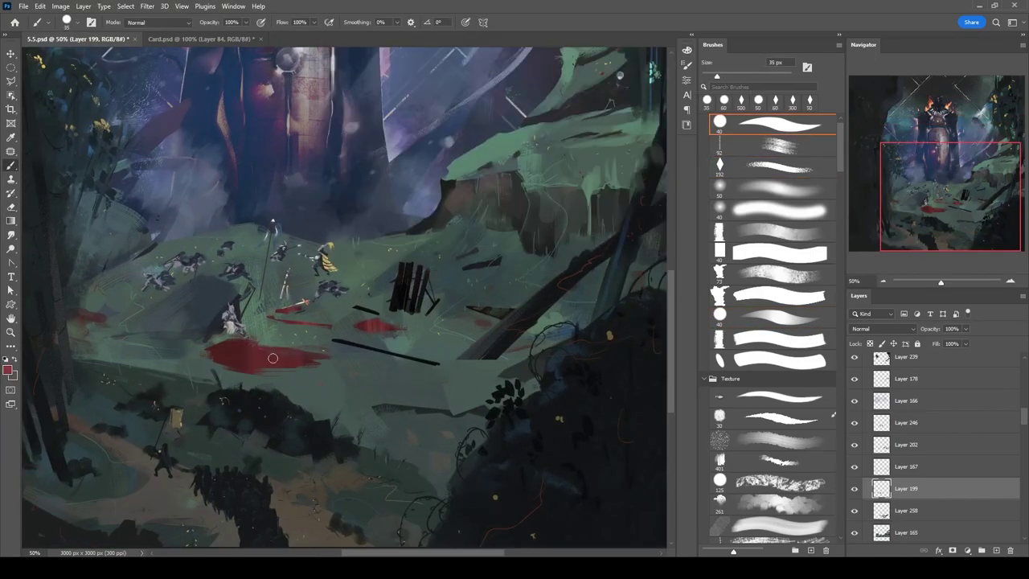
Duplicate the seated knight beside the blood pool and flip the copy vertically beneath it as a reflection.
{"action": "key", "text": "l"}
{"action": "left_click", "coordinate": [212, 327], "text": "ctrl"}
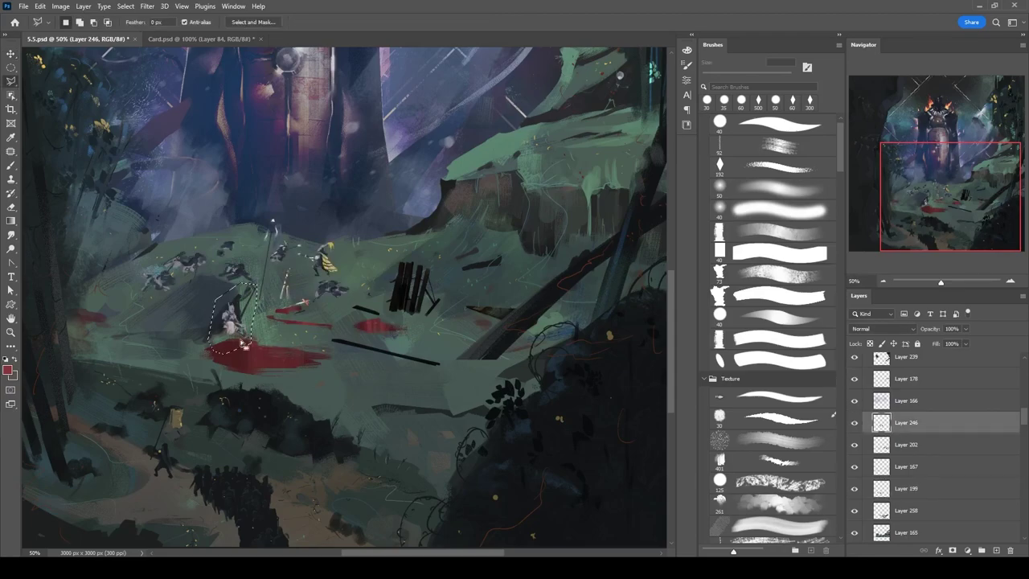
{"action": "key", "text": "ctrl+t"}
{"action": "right_click", "coordinate": [231, 352]}
{"action": "left_click", "coordinate": [277, 547]}
{"action": "key", "text": "Return"}
Clip the knight's reflection to the blood pool layer, soften it with a soft eraser and set its opacity to 60%.
{"action": "key", "text": "e"}
{"action": "left_click", "coordinate": [772, 167]}
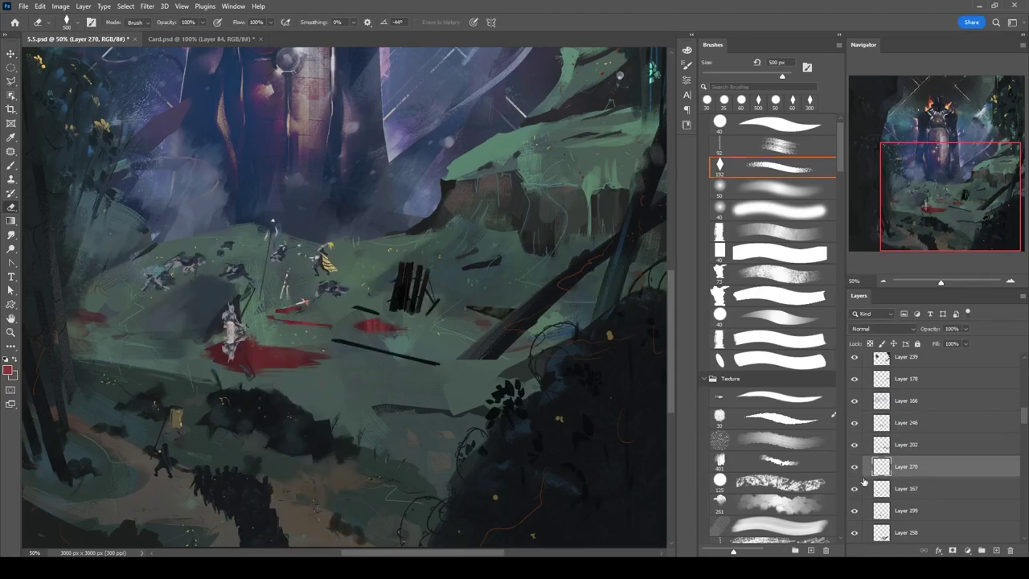
{"action": "key", "text": "ctrl+bracketleft"}
{"action": "key", "text": "ctrl+alt+g"}
{"action": "scroll", "coordinate": [233, 346], "scroll_direction": "up", "scroll_amount": 2}
{"action": "key", "text": "period"}
{"action": "key", "text": "6"}
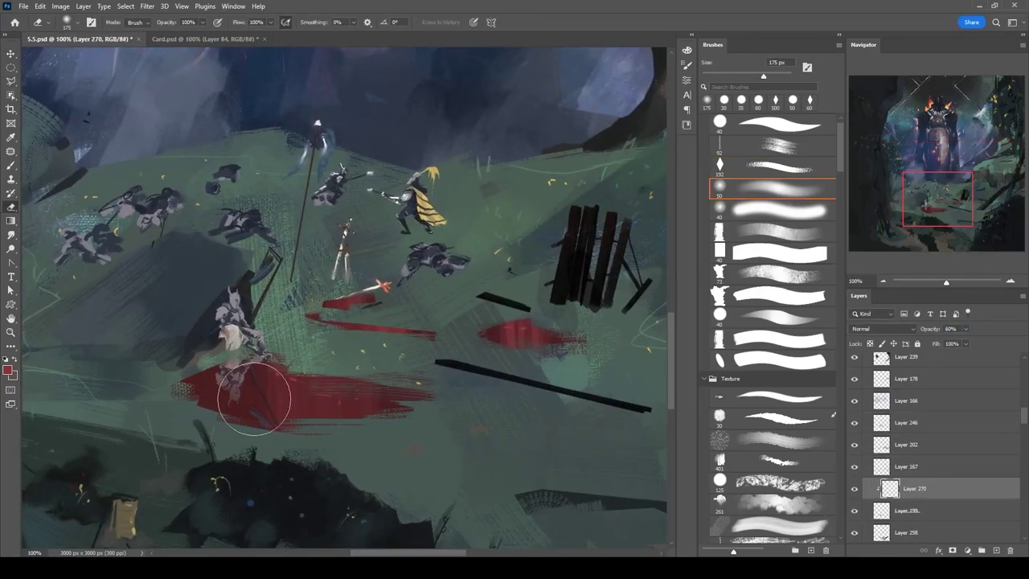
Rework the fallen soldier below the yellow-caped knight on Layer 246, extending its arm to the red-hilted sword.
{"action": "key", "text": "v"}
{"action": "scroll", "coordinate": [261, 316], "scroll_direction": "down", "scroll_amount": 3}
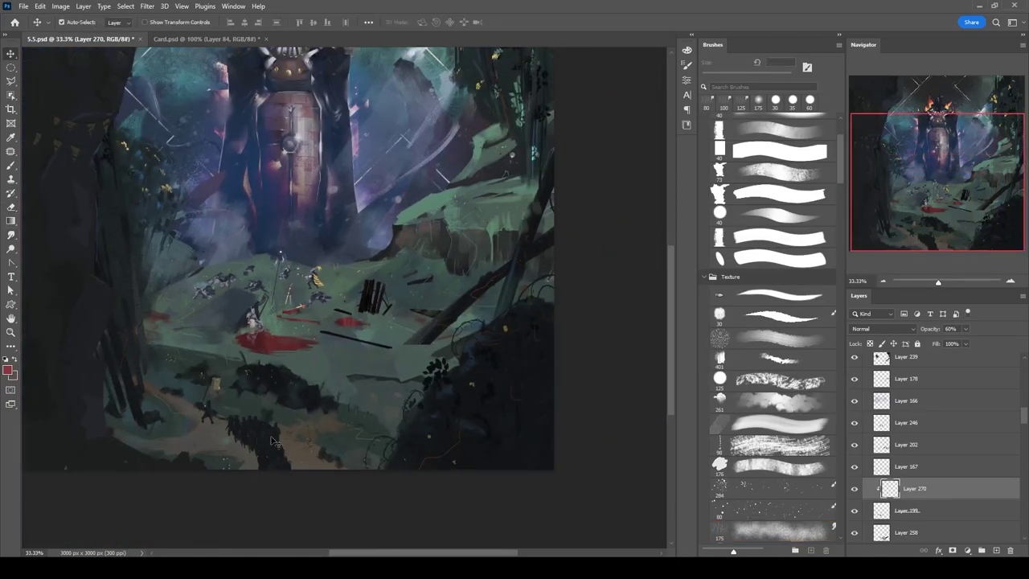
{"action": "left_click", "coordinate": [281, 441]}
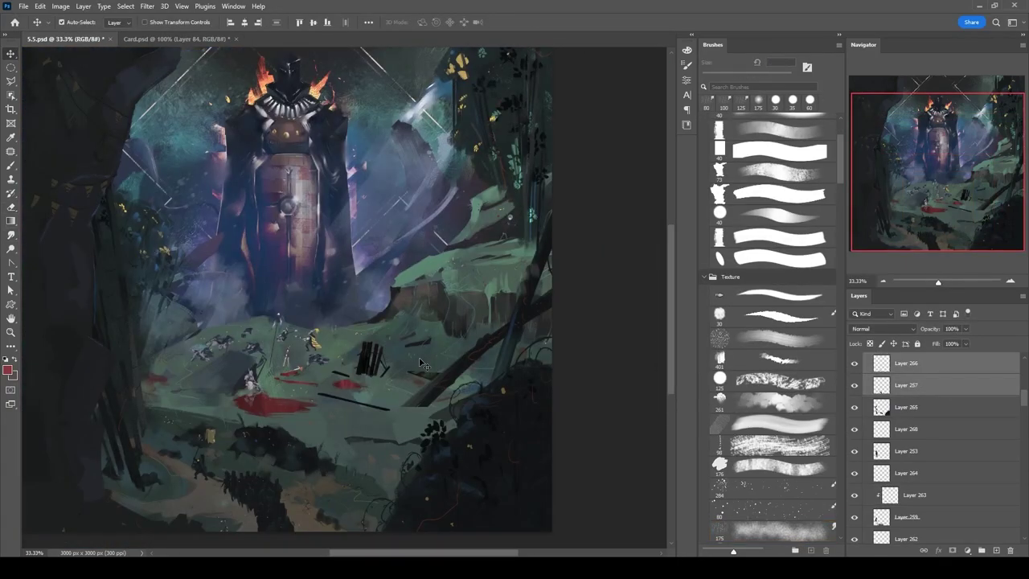
{"action": "scroll", "coordinate": [420, 365], "scroll_direction": "up", "scroll_amount": 5}
{"action": "left_click", "coordinate": [420, 364]}
{"action": "key", "text": "e"}
{"action": "key", "text": "b"}
{"action": "scroll", "coordinate": [346, 285], "scroll_direction": "up", "scroll_amount": 2}
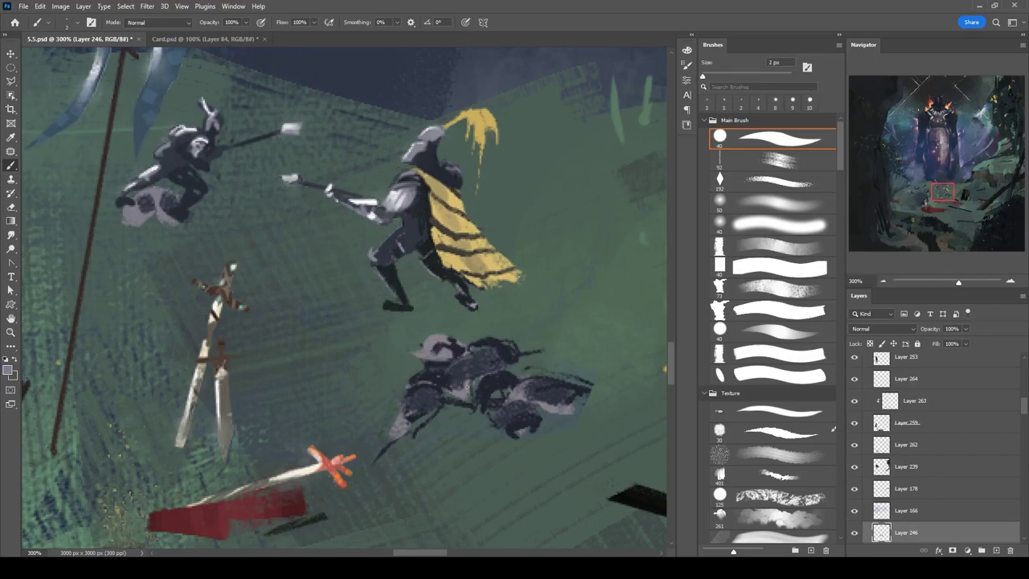
{"action": "key", "text": "bracketright"}
{"action": "key", "text": "bracketright"}
{"action": "mouse_move", "coordinate": [454, 354]}
{"action": "left_mouse_down"}
{"action": "mouse_move", "coordinate": [490, 374]}
{"action": "mouse_move", "coordinate": [475, 366]}
{"action": "mouse_move", "coordinate": [494, 301]}
{"action": "left_mouse_up"}
{"action": "key", "text": "h"}
{"action": "key", "text": "bracketleft"}
{"action": "key", "text": "bracketleft"}
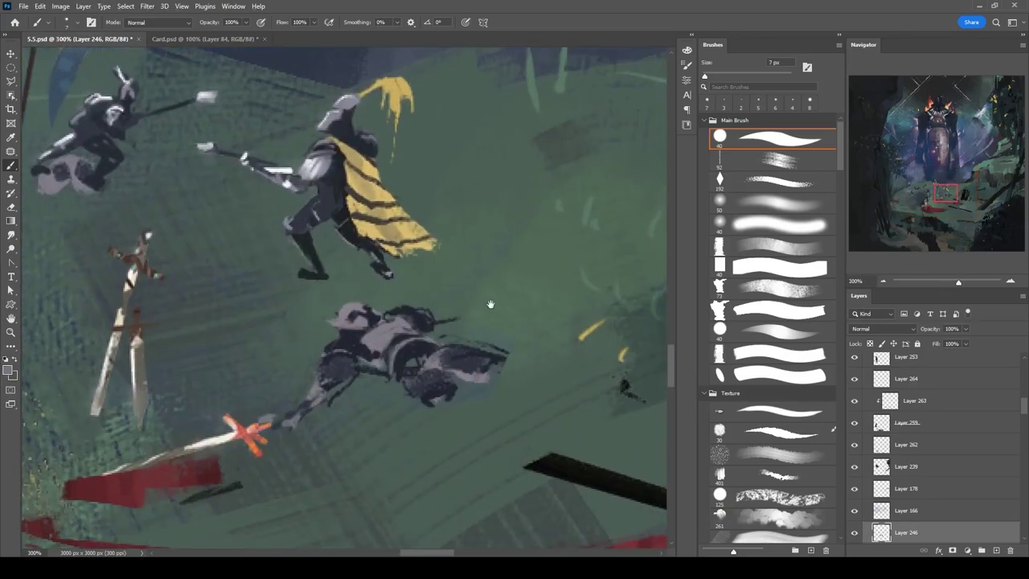
Paint an outstretched armoured leg onto the fallen soldier with the small textured brush.
{"action": "mouse_move", "coordinate": [451, 384]}
{"action": "left_mouse_down"}
{"action": "mouse_move", "coordinate": [487, 363]}
{"action": "mouse_move", "coordinate": [404, 342]}
{"action": "mouse_move", "coordinate": [486, 384]}
{"action": "mouse_move", "coordinate": [518, 372]}
{"action": "left_mouse_up"}
{"action": "key", "text": "period"}
{"action": "key", "text": "period"}
{"action": "left_click", "coordinate": [431, 337], "text": "alt"}
{"action": "key", "text": "bracketleft"}
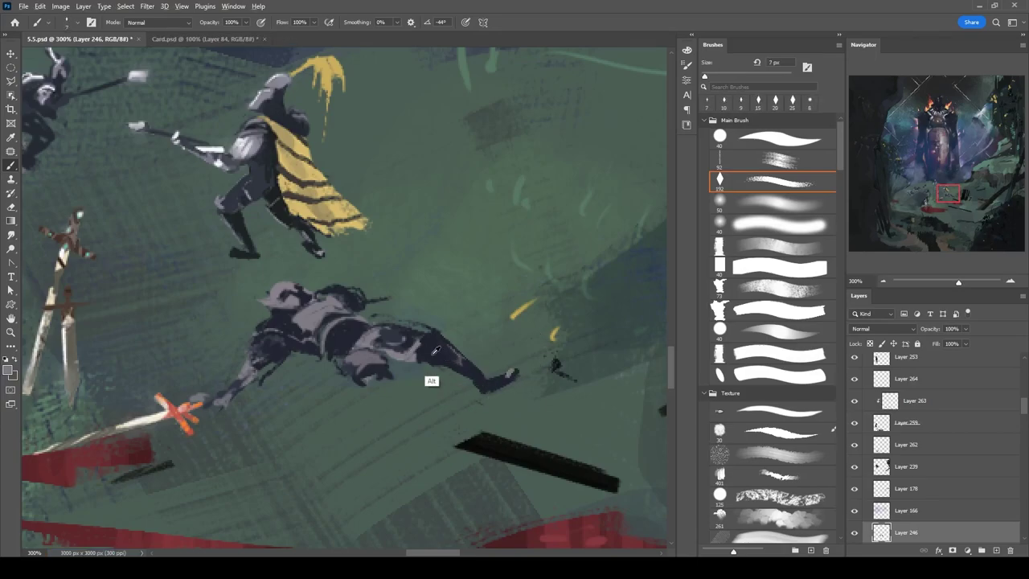
Transform the fallen soldier's body and paint its second leg extending down the slope.
{"action": "scroll", "coordinate": [447, 356], "scroll_direction": "down", "scroll_amount": 3}
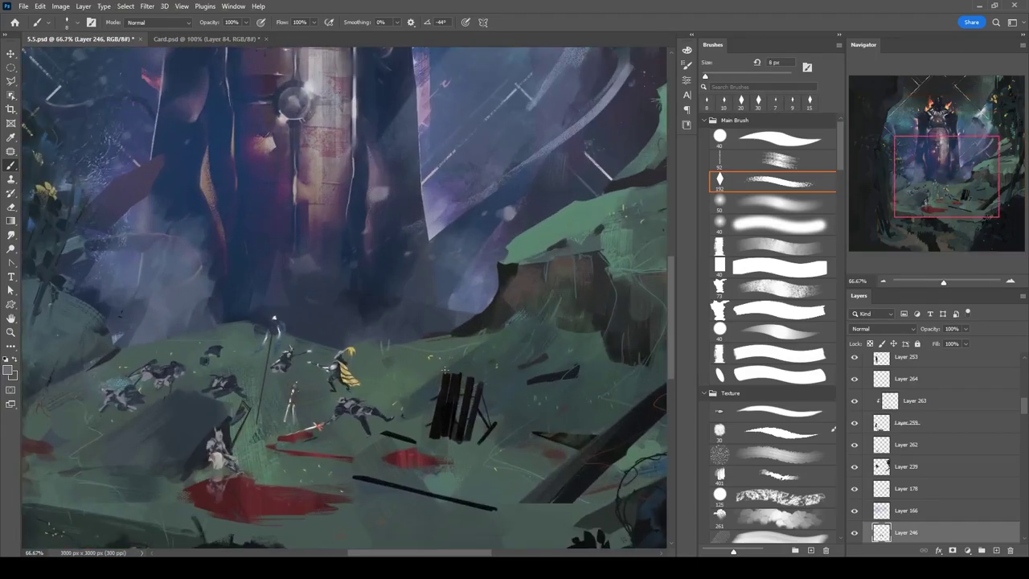
{"action": "scroll", "coordinate": [446, 378], "scroll_direction": "up", "scroll_amount": 3}
{"action": "key", "text": "bracketright"}
{"action": "key", "text": "bracketright"}
{"action": "key", "text": "bracketright"}
{"action": "key", "text": "bracketright"}
{"action": "key", "text": "bracketright"}
{"action": "key", "text": "ctrl+t"}
{"action": "left_click_drag", "start_coordinate": [524, 372], "coordinate": [543, 374]}
{"action": "key", "text": "Return"}
{"action": "key", "text": "ctrl+d"}
{"action": "key", "text": "b"}
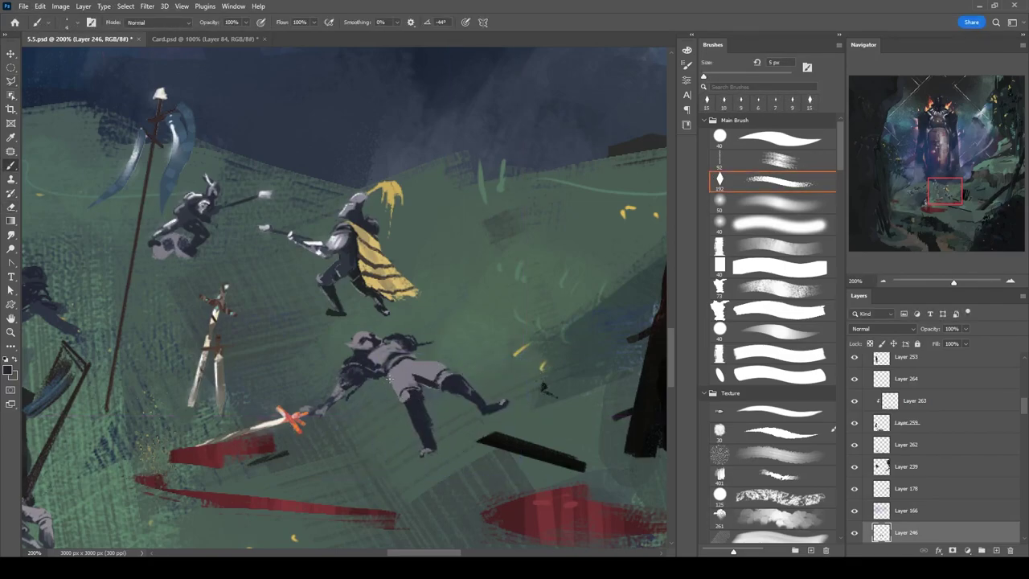
Refine the fallen soldier's leg armour and paint its far arm stretched out in dark tones.
{"action": "key", "text": "e"}
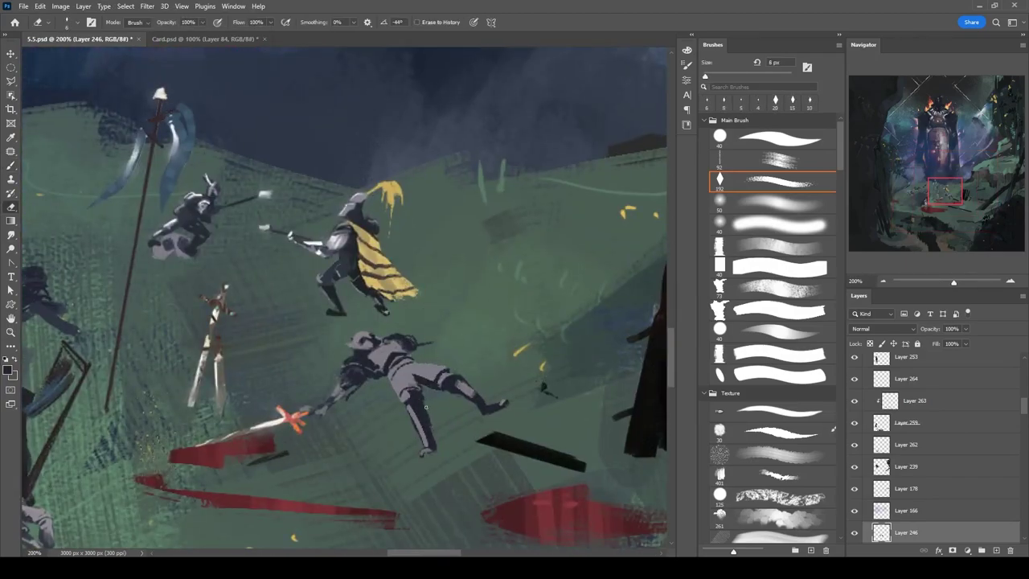
{"action": "key", "text": "b"}
{"action": "left_click", "coordinate": [403, 347], "text": "alt"}
{"action": "left_click_drag", "start_coordinate": [414, 345], "coordinate": [458, 332]}
{"action": "key", "text": "bracketright"}
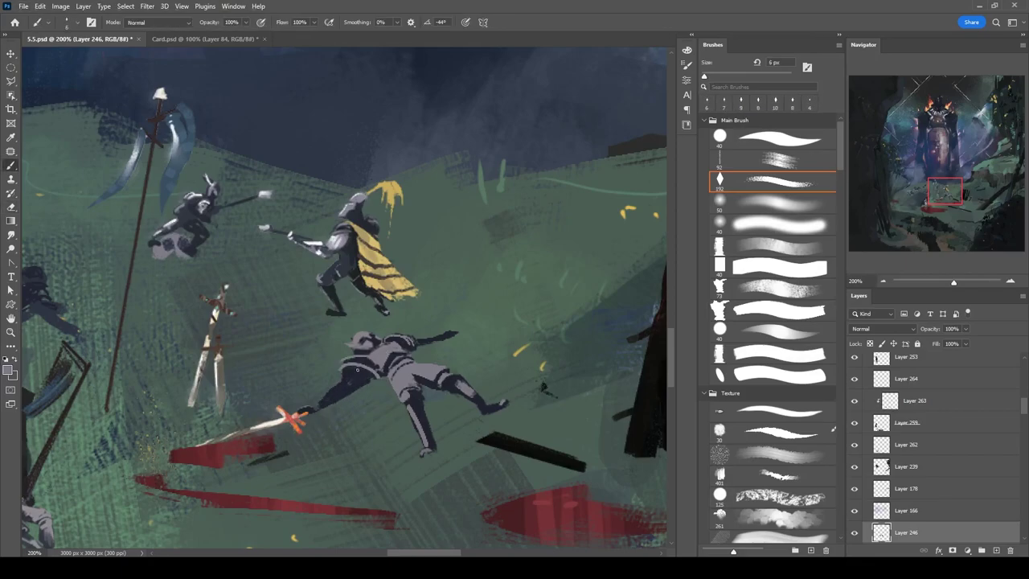
Lasso the red-hilted sword, reposition it at the fallen soldier's hand and save the document.
{"action": "key", "text": "l"}
{"action": "left_click_drag", "start_coordinate": [187, 450], "coordinate": [191, 447]}
{"action": "key", "text": "v"}
{"action": "left_click_drag", "start_coordinate": [373, 332], "coordinate": [393, 327]}
{"action": "key", "text": "ctrl+s"}
{"action": "key", "text": "e"}
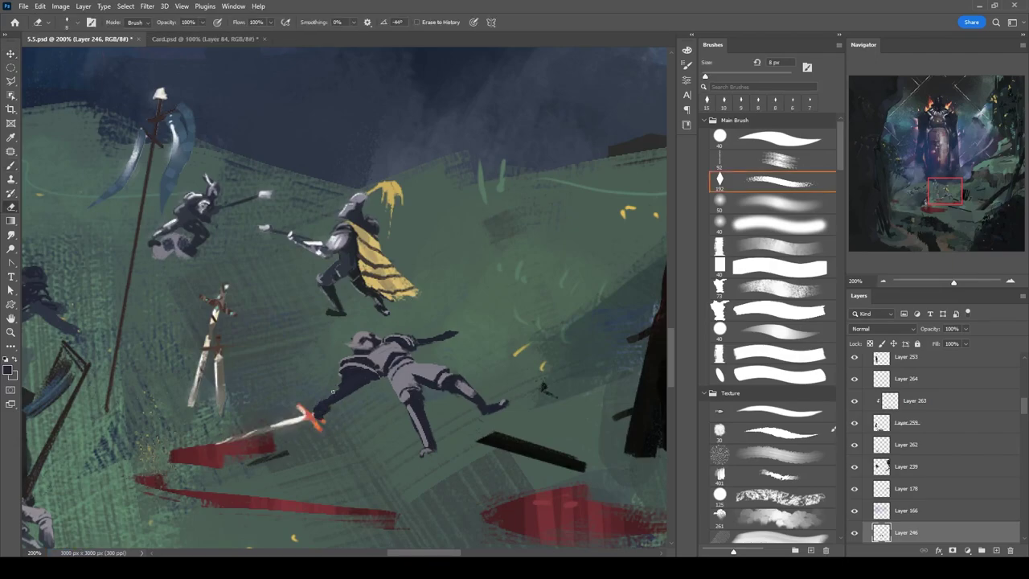
Repaint the fallen soldier behind the rock as a sprawled figure with a horned helmet and banded armour.
{"action": "key", "text": "b"}
{"action": "key", "text": "h"}
{"action": "left_click_drag", "start_coordinate": [336, 371], "coordinate": [293, 335]}
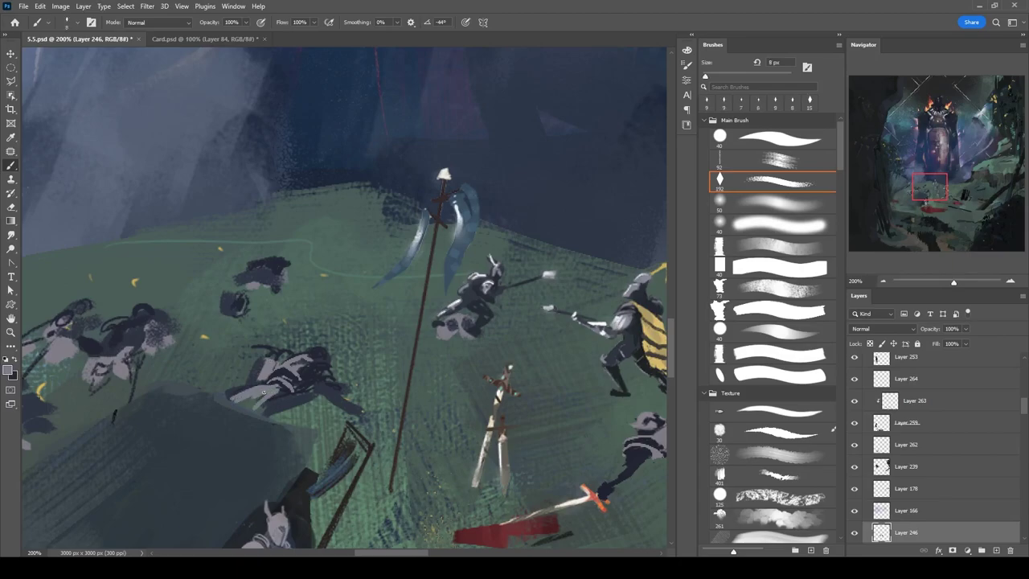
{"action": "key", "text": "]"}
{"action": "left_click_drag", "start_coordinate": [341, 399], "coordinate": [354, 406]}
{"action": "mouse_move", "coordinate": [290, 361]}
{"action": "left_mouse_down"}
{"action": "mouse_move", "coordinate": [258, 378]}
{"action": "mouse_move", "coordinate": [295, 363]}
{"action": "left_mouse_up"}
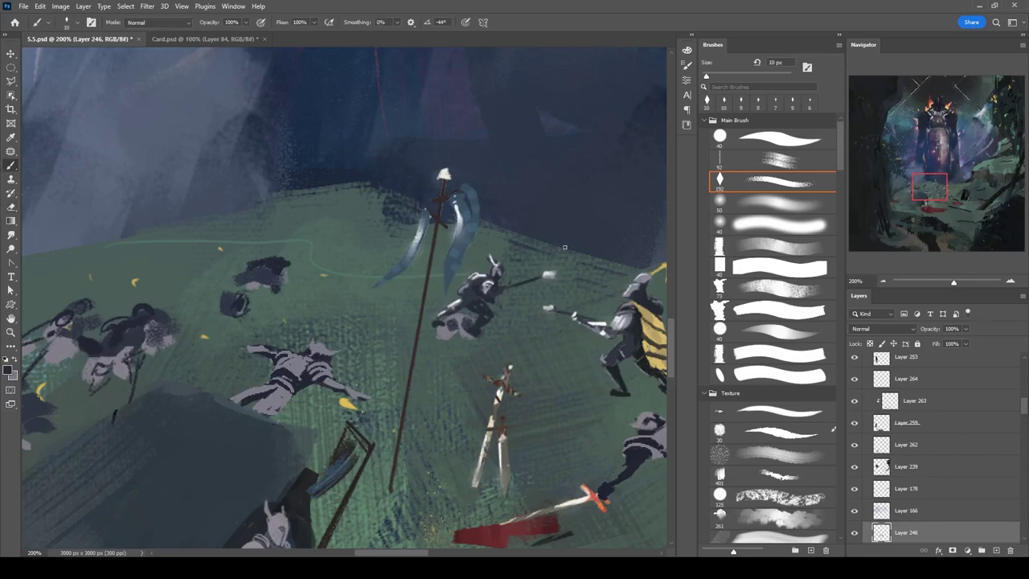
Repaint the far-left fallen soldier with a horned helmet, layered torso armour and new legs, erasing the old shape.
{"action": "key", "text": "h"}
{"action": "left_click_drag", "start_coordinate": [195, 361], "coordinate": [170, 365]}
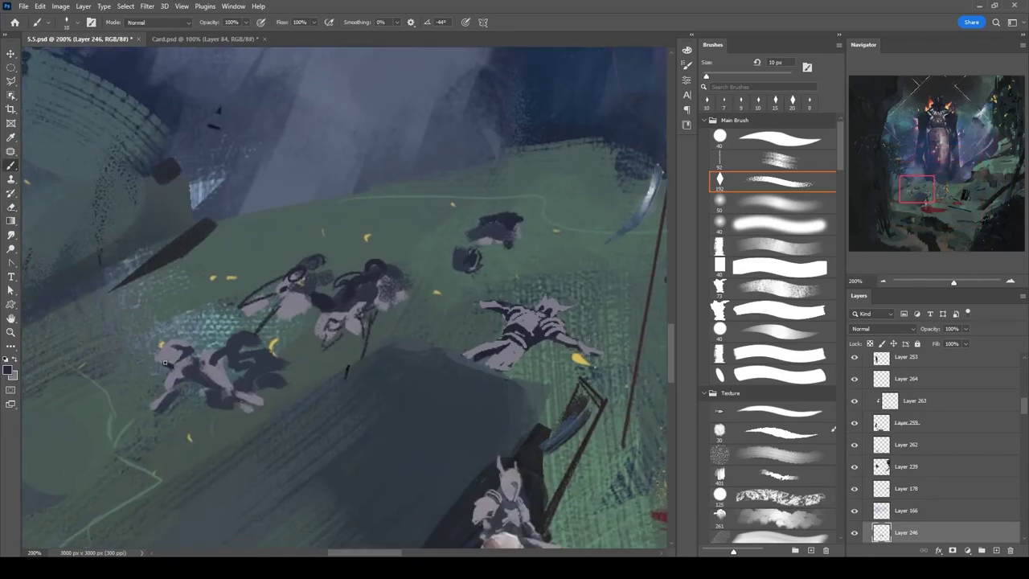
{"action": "left_click", "coordinate": [191, 355], "text": "alt"}
{"action": "key", "text": "bracketleft"}
{"action": "key", "text": "bracketleft"}
{"action": "key", "text": "bracketleft"}
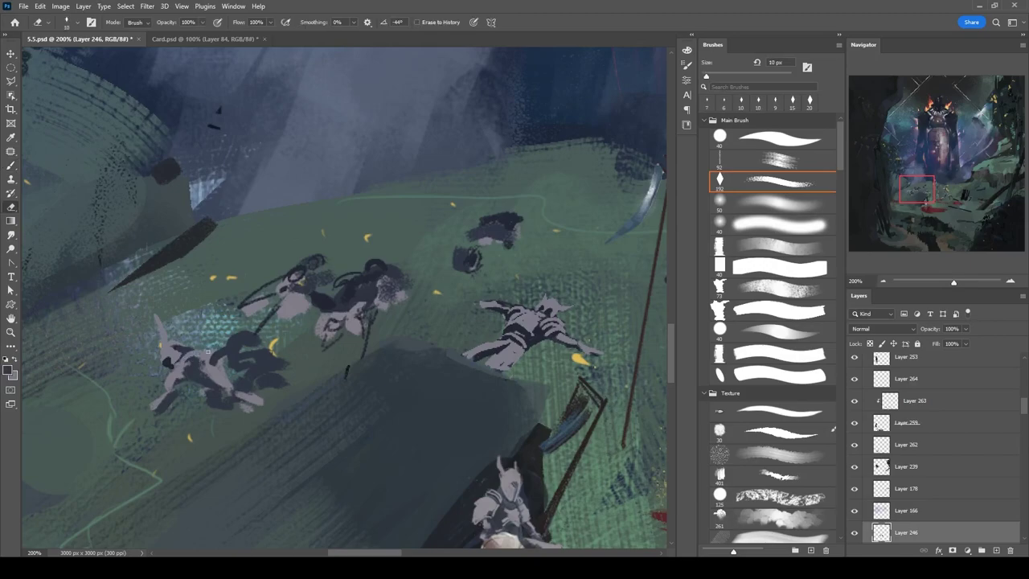
{"action": "left_click_drag", "start_coordinate": [266, 365], "coordinate": [198, 365]}
{"action": "left_click", "coordinate": [197, 381], "text": "alt"}
{"action": "left_click_drag", "start_coordinate": [161, 406], "coordinate": [181, 376]}
{"action": "key", "text": "e"}
{"action": "mouse_move", "coordinate": [187, 418]}
{"action": "left_mouse_down"}
{"action": "mouse_move", "coordinate": [189, 442]}
{"action": "mouse_move", "coordinate": [216, 398]}
{"action": "mouse_move", "coordinate": [265, 422]}
{"action": "mouse_move", "coordinate": [272, 410]}
{"action": "mouse_move", "coordinate": [257, 416]}
{"action": "left_mouse_up"}
{"action": "key", "text": "b"}
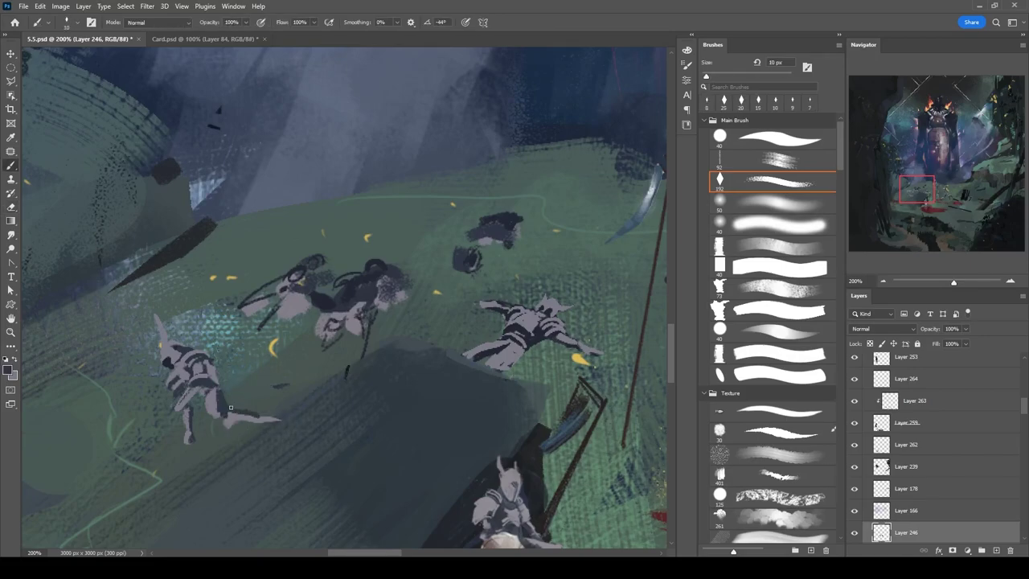
Thicken and reshape the far-left soldier's legs and paint a dark stroke beneath the feet.
{"action": "key", "text": "]"}
{"action": "mouse_move", "coordinate": [213, 386]}
{"action": "left_mouse_down"}
{"action": "mouse_move", "coordinate": [242, 414]}
{"action": "mouse_move", "coordinate": [277, 418]}
{"action": "mouse_move", "coordinate": [257, 418]}
{"action": "mouse_move", "coordinate": [296, 406]}
{"action": "left_mouse_up"}
{"action": "mouse_move", "coordinate": [201, 402]}
{"action": "left_mouse_down"}
{"action": "mouse_move", "coordinate": [275, 426]}
{"action": "mouse_move", "coordinate": [261, 491]}
{"action": "left_mouse_up"}
{"action": "key", "text": "["}
{"action": "key", "text": "["}
{"action": "key", "text": "["}
{"action": "mouse_move", "coordinate": [234, 402]}
{"action": "left_mouse_down"}
{"action": "mouse_move", "coordinate": [215, 447]}
{"action": "mouse_move", "coordinate": [263, 476]}
{"action": "left_mouse_up"}
{"action": "mouse_move", "coordinate": [260, 474]}
{"action": "left_mouse_down"}
{"action": "mouse_move", "coordinate": [248, 410]}
{"action": "mouse_move", "coordinate": [214, 389]}
{"action": "mouse_move", "coordinate": [285, 362]}
{"action": "mouse_move", "coordinate": [256, 451]}
{"action": "mouse_move", "coordinate": [219, 450]}
{"action": "mouse_move", "coordinate": [243, 474]}
{"action": "left_mouse_up"}
{"action": "key", "text": "e"}
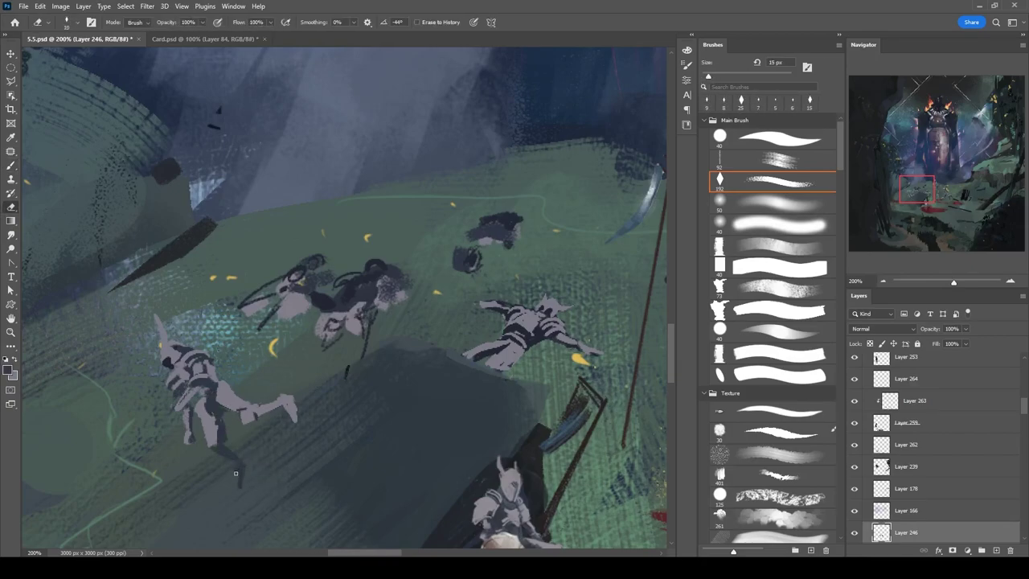
Erase the excess around the far-left soldier's legs and adjust the figure's pose on the slope.
{"action": "key", "text": "]"}
{"action": "key", "text": "]"}
{"action": "scroll", "coordinate": [243, 474], "scroll_direction": "down", "scroll_amount": 4}
{"action": "scroll", "coordinate": [313, 401], "scroll_direction": "up", "scroll_amount": 2}
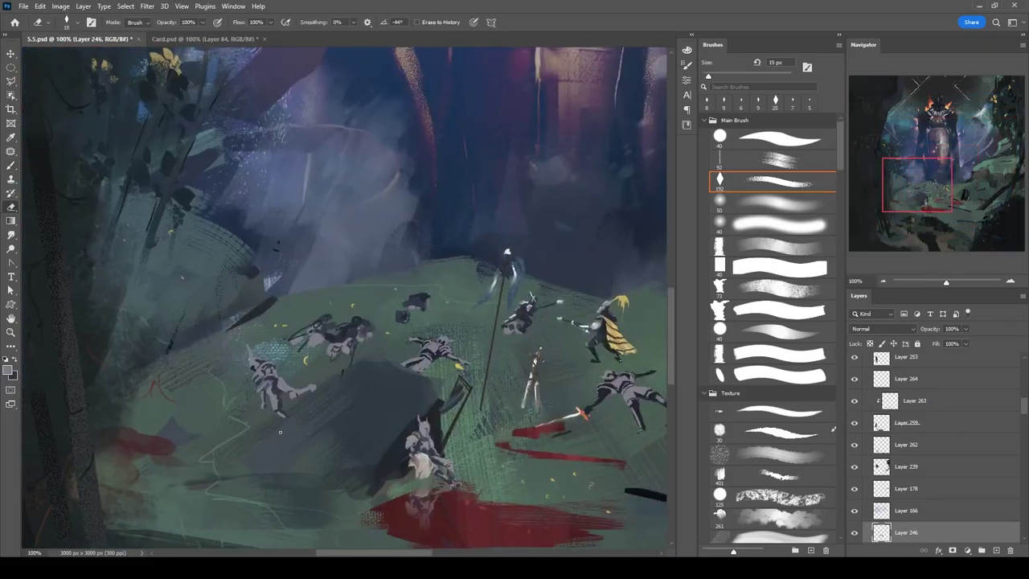
{"action": "key", "text": "b"}
{"action": "scroll", "coordinate": [338, 291], "scroll_direction": "down", "scroll_amount": 1}
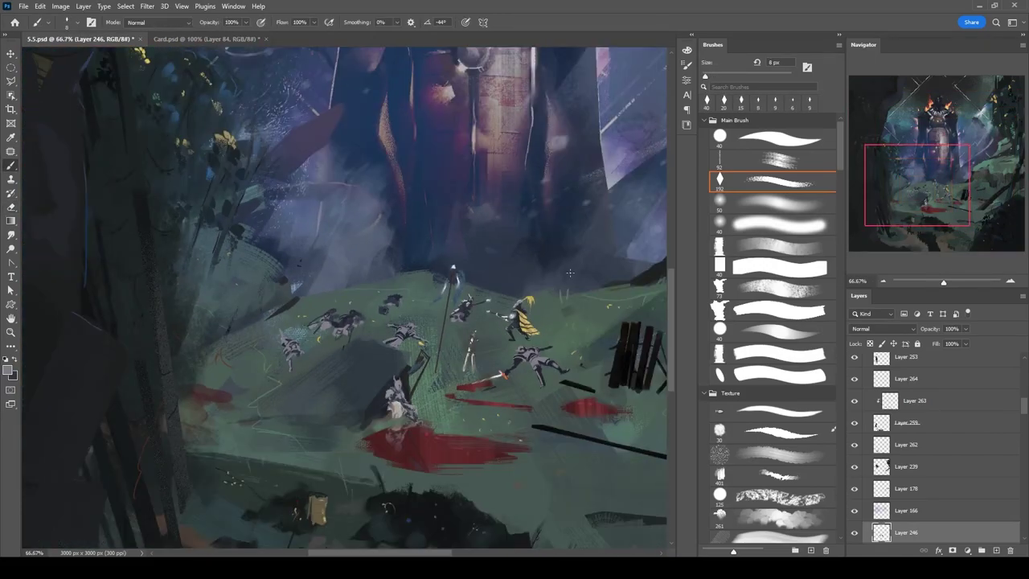
{"action": "left_click_drag", "start_coordinate": [271, 376], "coordinate": [299, 333]}
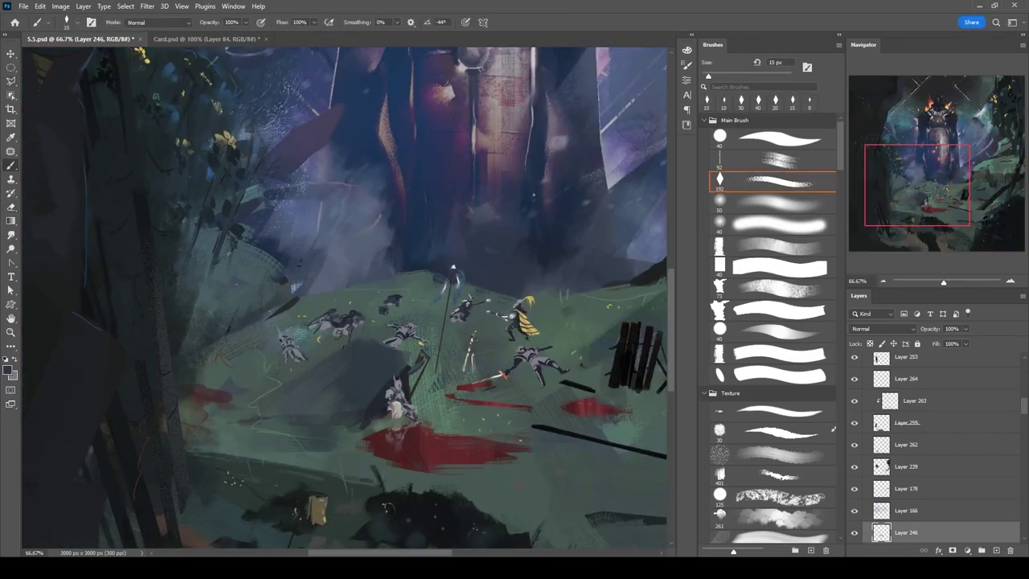
Transform the crouching soldier beside the standing polearm and repaint it in a lunging pose.
{"action": "key", "text": "l"}
{"action": "left_click", "coordinate": [455, 322]}
{"action": "left_click_drag", "start_coordinate": [490, 338], "coordinate": [378, 350]}
{"action": "key", "text": "ctrl+t"}
{"action": "key", "text": "b"}
{"action": "scroll", "coordinate": [343, 299], "scroll_direction": "up", "scroll_amount": 5}
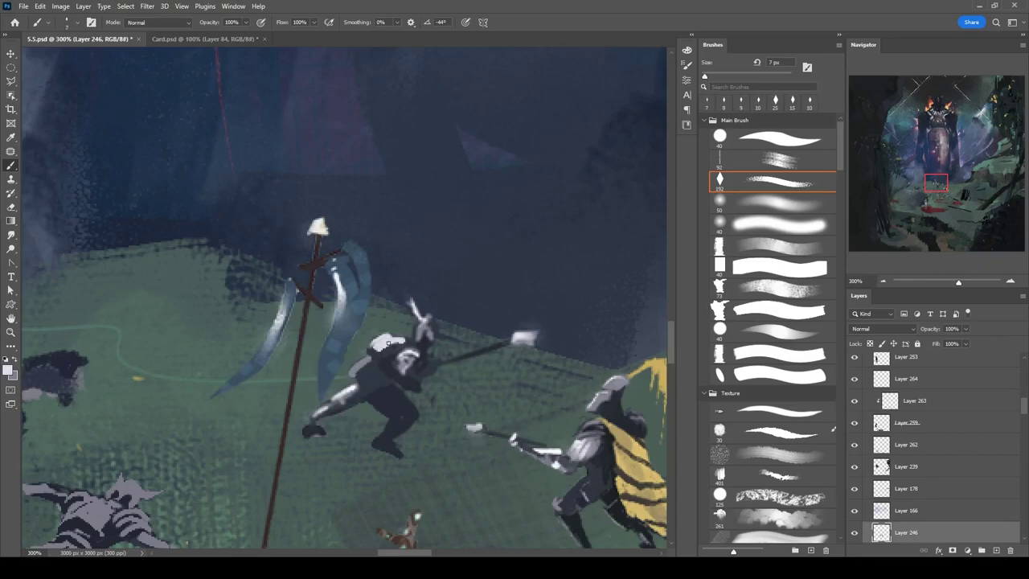
Paint light highlights and dark shadows on the lunging soldier's shoulders, arm and leg armour.
{"action": "left_click_drag", "start_coordinate": [406, 355], "coordinate": [414, 367]}
{"action": "left_click", "coordinate": [410, 362], "text": "alt"}
{"action": "left_click", "coordinate": [359, 383], "text": "alt"}
{"action": "left_click", "coordinate": [332, 410], "text": "alt"}
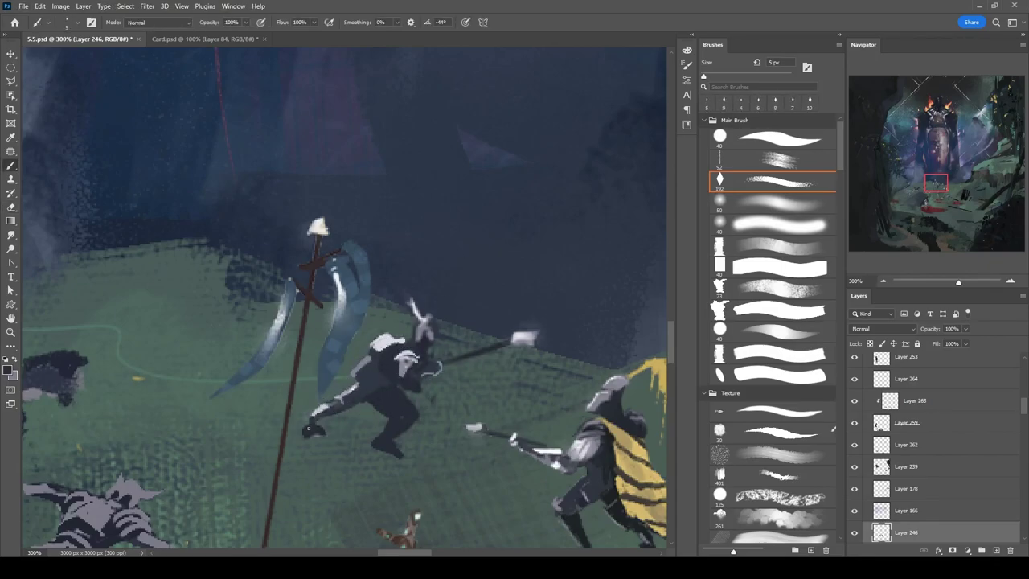
Paint a horned helmet on the lunging soldier and redraw its arms and pole weapon with a pale blade.
{"action": "left_click_drag", "start_coordinate": [469, 331], "coordinate": [374, 402]}
{"action": "left_click", "coordinate": [322, 391], "text": "alt"}
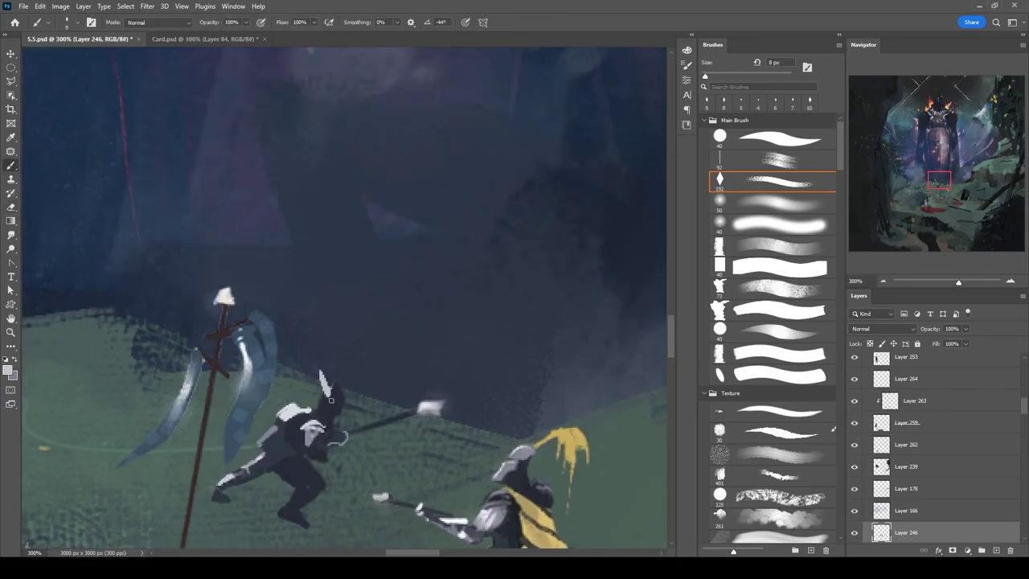
{"action": "left_click", "coordinate": [340, 391], "text": "alt"}
{"action": "left_click_drag", "start_coordinate": [313, 460], "coordinate": [323, 384]}
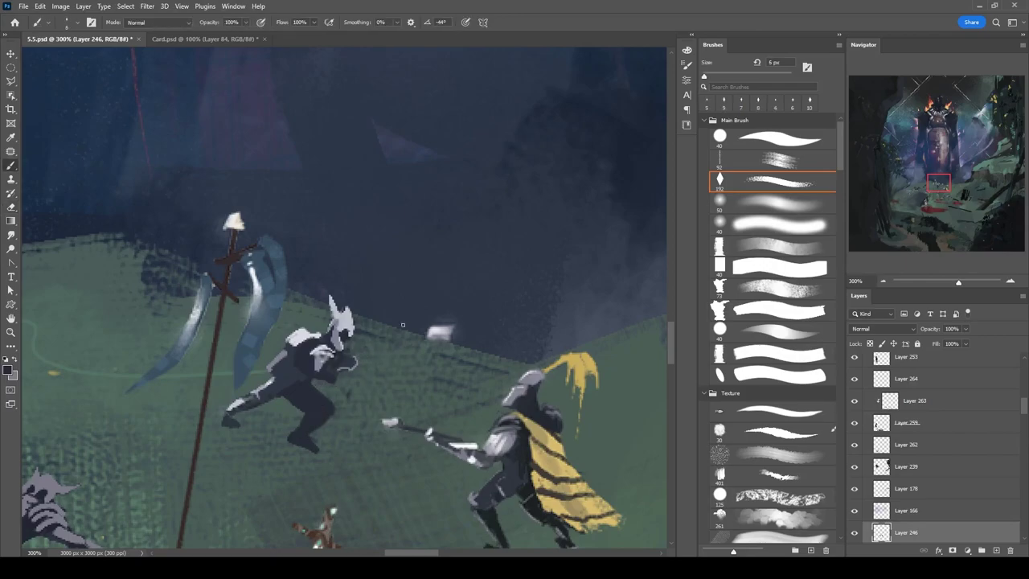
{"action": "left_click_drag", "start_coordinate": [443, 326], "coordinate": [402, 267]}
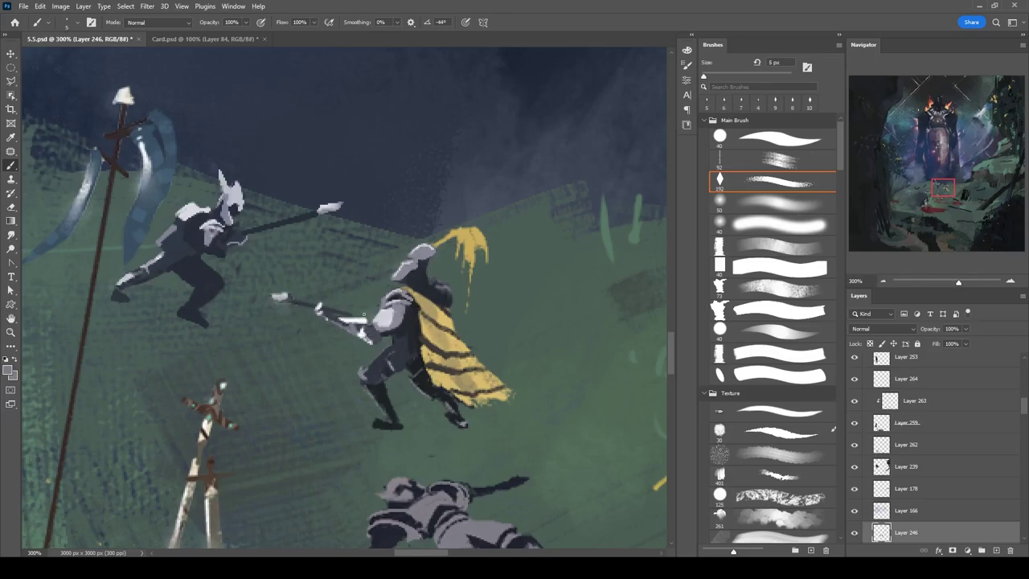
Refine the yellow-caped knight's arms, shoulder and leg armour with sampled light and dark tones.
{"action": "left_click_drag", "start_coordinate": [318, 306], "coordinate": [324, 316]}
{"action": "left_click", "coordinate": [382, 304], "text": "alt"}
{"action": "left_click", "coordinate": [362, 372], "text": "alt"}
{"action": "left_click", "coordinate": [388, 427], "text": "alt"}
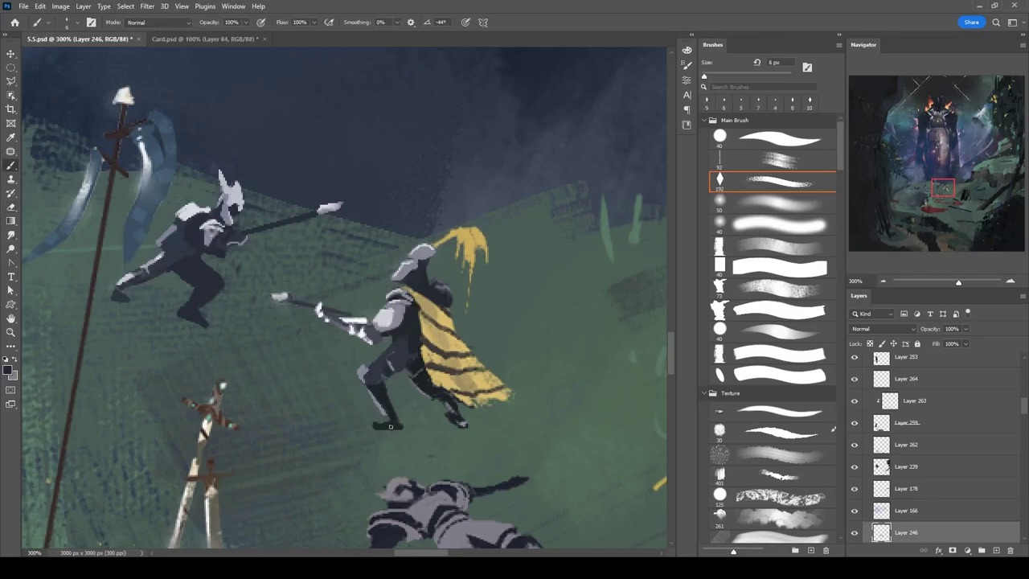
Soften the Multiply shadow on Layer 205 with an 800 px soft eraser.
{"action": "key", "text": "ctrl+minus"}
{"action": "key", "text": "ctrl+minus"}
{"action": "key", "text": "ctrl+minus"}
{"action": "key", "text": "ctrl+minus"}
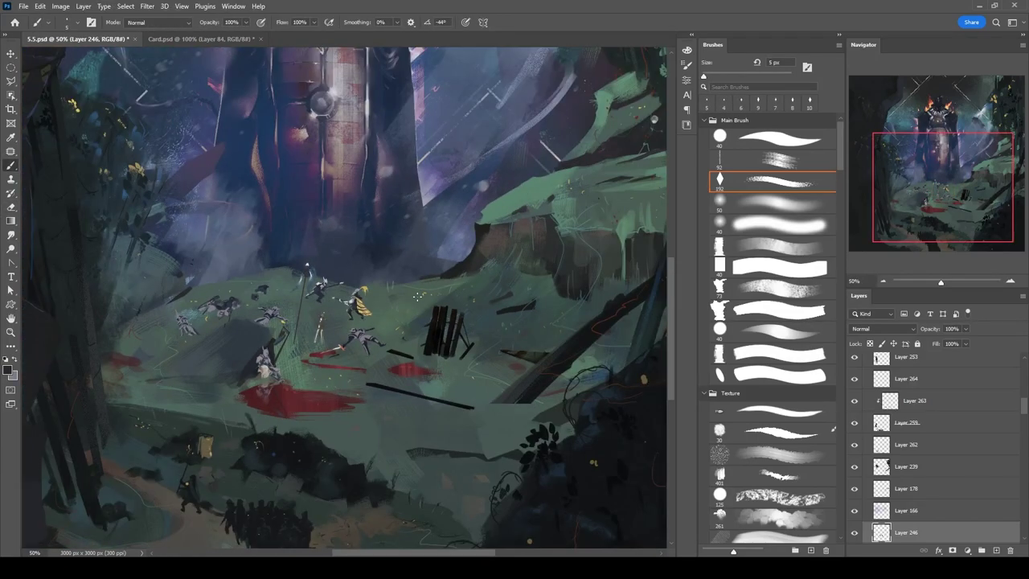
{"action": "key", "text": "e"}
{"action": "scroll", "coordinate": [1008, 424], "scroll_direction": "down", "scroll_amount": 3}
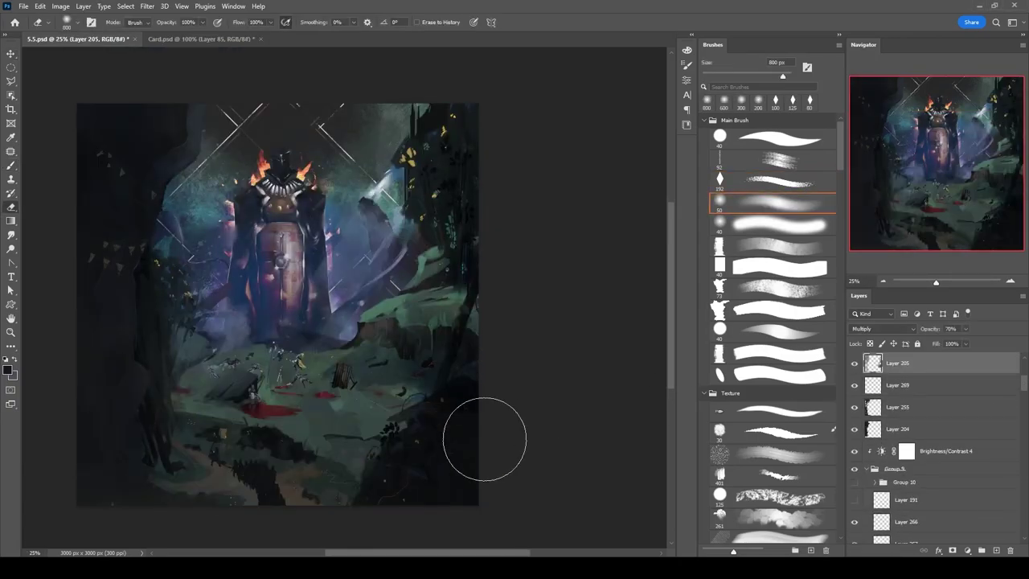
Merge Layer 269 with the dark foreground foliage on Layer 265.
{"action": "key", "text": "v"}
{"action": "left_click", "coordinate": [474, 424]}
{"action": "left_click", "coordinate": [854, 535]}
{"action": "left_click", "coordinate": [854, 535]}
{"action": "key", "text": "l"}
{"action": "key", "text": "ctrl+e"}
Check the merged foliage layer's visibility, then lasso the lower-right foliage and enlarge it.
{"action": "scroll", "coordinate": [854, 450], "scroll_direction": "down", "scroll_amount": 2}
{"action": "left_click", "coordinate": [854, 418]}
{"action": "left_click", "coordinate": [854, 418]}
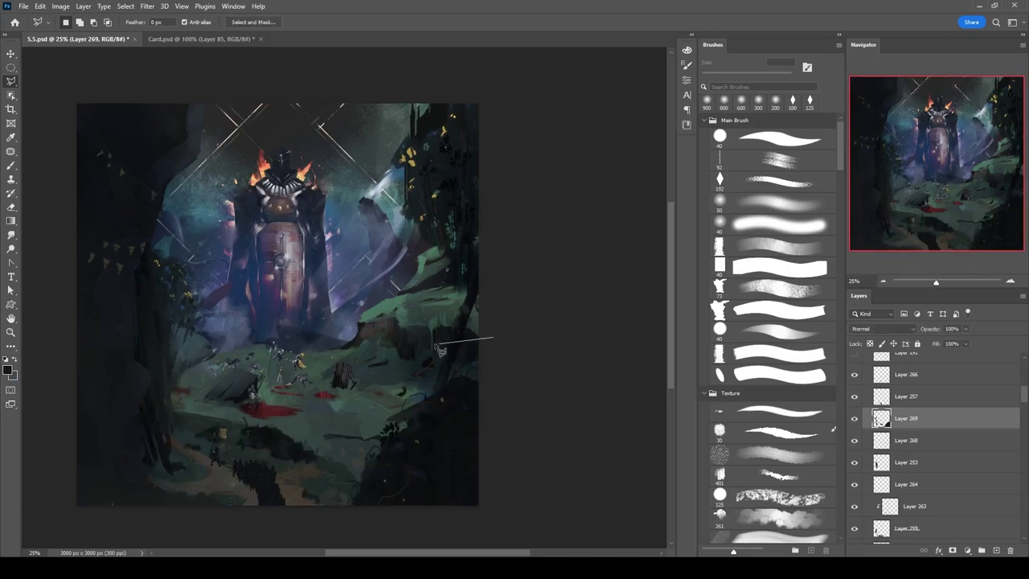
{"action": "left_click", "coordinate": [511, 375], "text": "ctrl"}
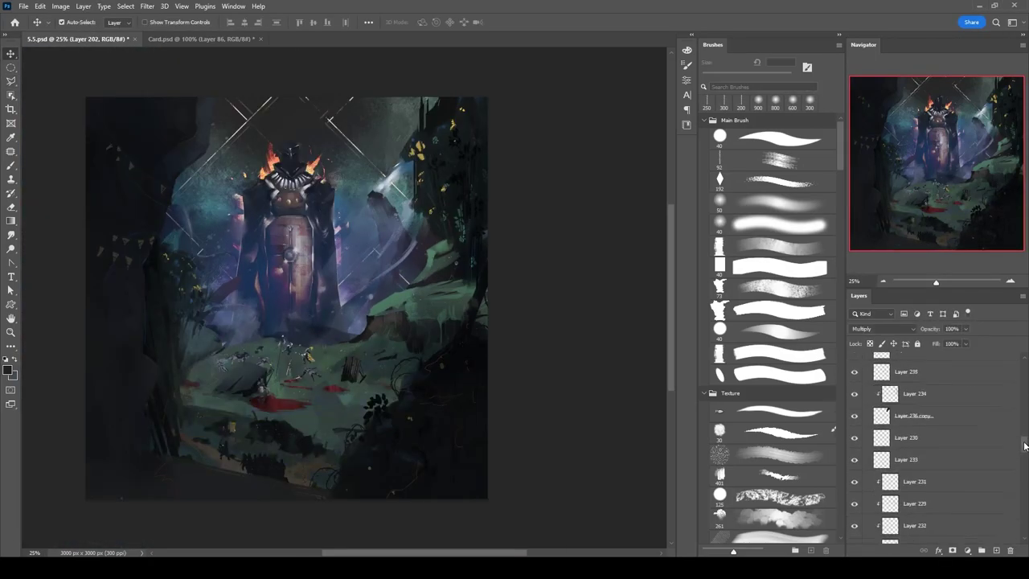
Select the ground on Layer 165 and paint around the rock with the 250 px bristle brush.
{"action": "scroll", "coordinate": [933, 450], "scroll_direction": "down", "scroll_amount": 2}
{"action": "left_click", "coordinate": [869, 438]}
{"action": "key", "text": "ctrl+plus"}
{"action": "key", "text": "ctrl+plus"}
{"action": "key", "text": "ctrl+plus"}
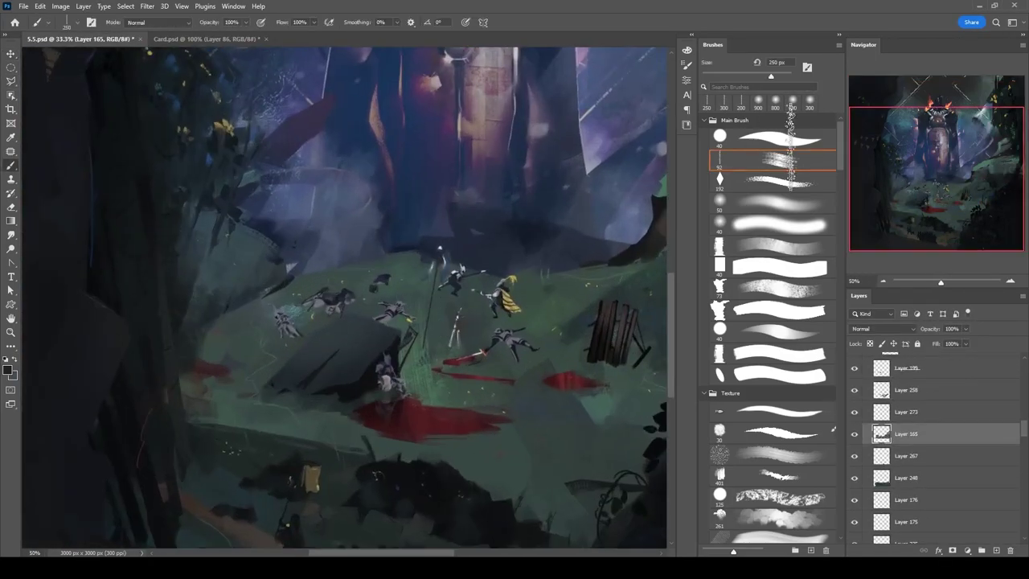
{"action": "key", "text": "b"}
{"action": "left_click_drag", "start_coordinate": [1022, 428], "coordinate": [1022, 391]}
Hide Layer 202 and set up the diamond brush at 80 px for the ground on Layer 165.
{"action": "key", "text": "bracketleft"}
{"action": "key", "text": "bracketleft"}
{"action": "key", "text": "bracketright"}
{"action": "key", "text": "bracketright"}
{"action": "scroll", "coordinate": [855, 394], "scroll_direction": "up", "scroll_amount": 2}
{"action": "left_click", "coordinate": [854, 393]}
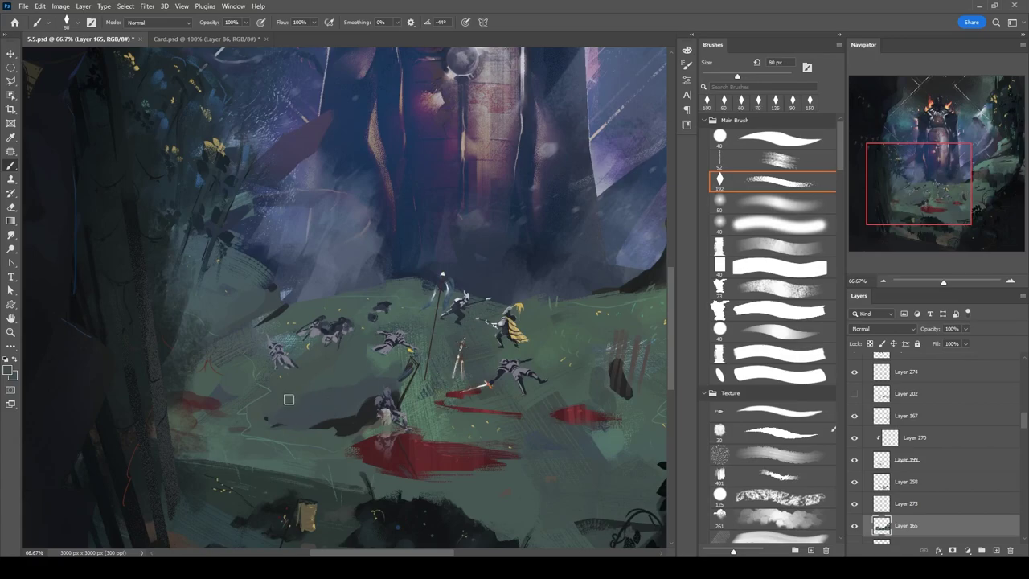
Repaint the rock and ground beside the fallen knight on Layer 165 with the diamond brush at 35 and 20 px.
{"action": "key", "text": "bracketleft"}
{"action": "key", "text": "bracketleft"}
{"action": "left_click_drag", "start_coordinate": [382, 384], "coordinate": [329, 416]}
{"action": "key", "text": "bracketleft"}
{"action": "key", "text": "bracketleft"}
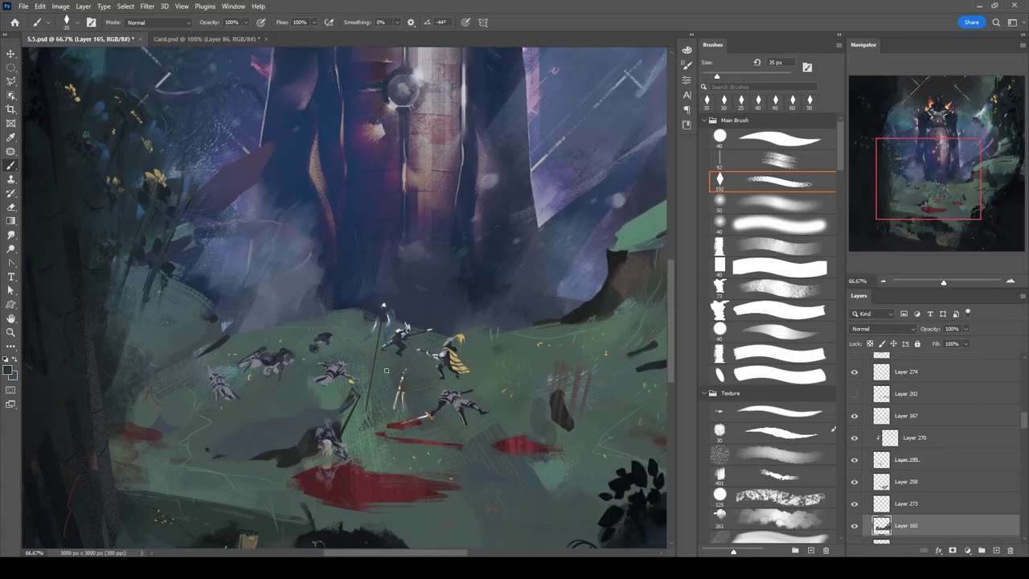
{"action": "left_click_drag", "start_coordinate": [260, 409], "coordinate": [156, 393]}
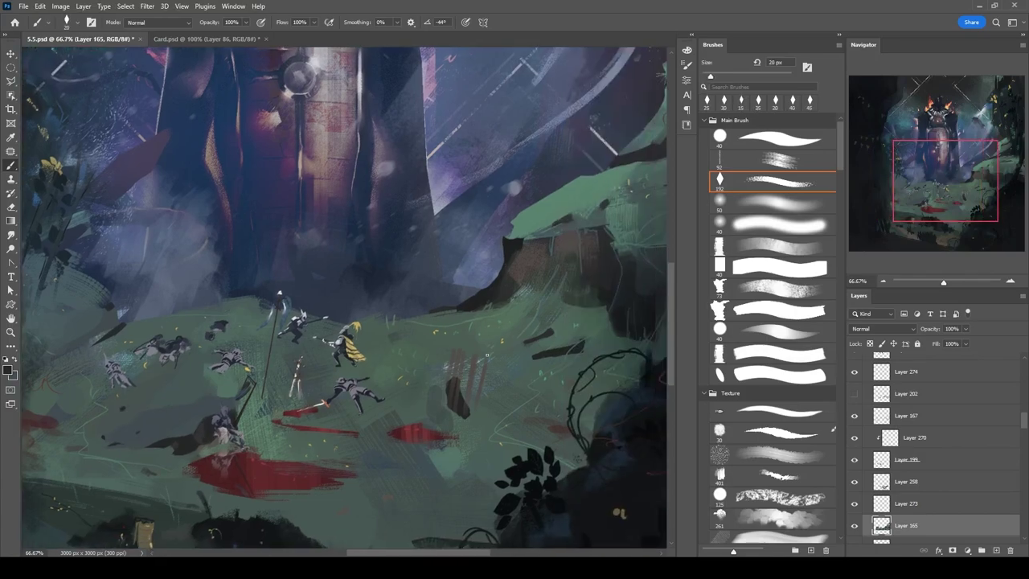
Undo the last stroke, lasso the rock's shading on Multiply Layer 202 and remove it, then return to Layer 165.
{"action": "key", "text": "ctrl+z"}
{"action": "key", "text": "l"}
{"action": "left_click", "coordinate": [61, 446]}
{"action": "key", "text": "Escape"}
{"action": "key", "text": "e"}
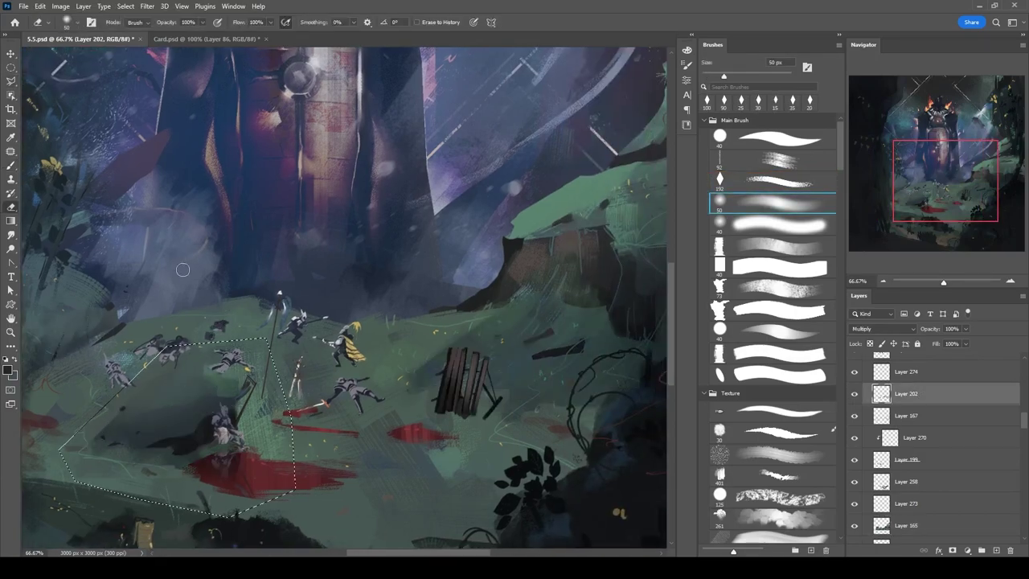
{"action": "key", "text": "b"}
{"action": "left_click", "coordinate": [156, 484], "text": "ctrl"}
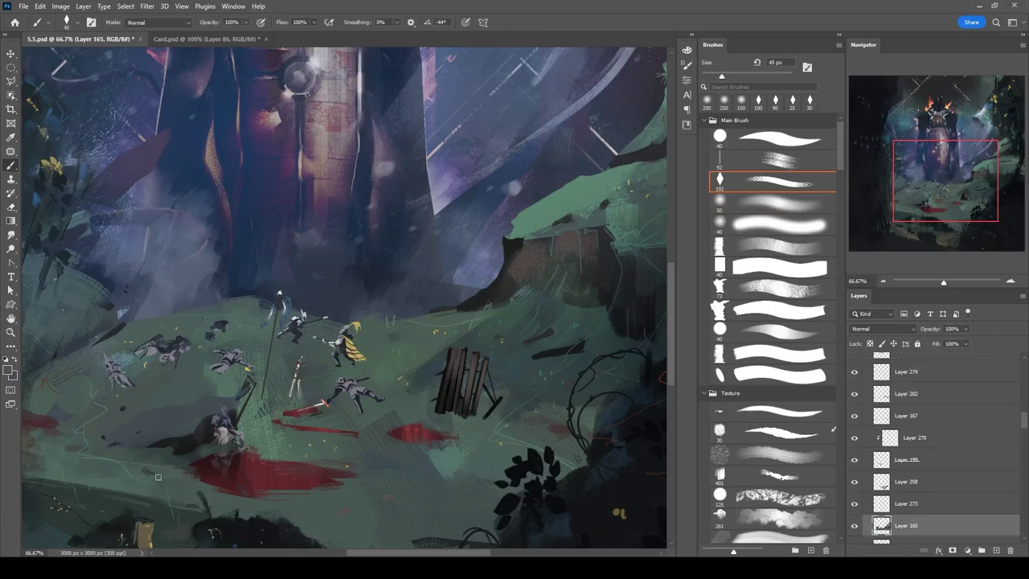
Add Layer 275 above Layer 165 and paint dark rocks beneath the left bank with the diamond brush.
{"action": "mouse_move", "coordinate": [209, 447]}
{"action": "left_mouse_down"}
{"action": "mouse_move", "coordinate": [171, 353]}
{"action": "mouse_move", "coordinate": [223, 409]}
{"action": "mouse_move", "coordinate": [331, 376]}
{"action": "mouse_move", "coordinate": [338, 426]}
{"action": "mouse_move", "coordinate": [394, 451]}
{"action": "left_mouse_up"}
{"action": "key", "text": "comma"}
{"action": "key", "text": "bracketleft"}
{"action": "key", "text": "bracketleft"}
{"action": "key", "text": "ctrl+shift+alt+n"}
{"action": "left_click", "coordinate": [809, 182]}
{"action": "left_click_drag", "start_coordinate": [319, 336], "coordinate": [230, 352]}
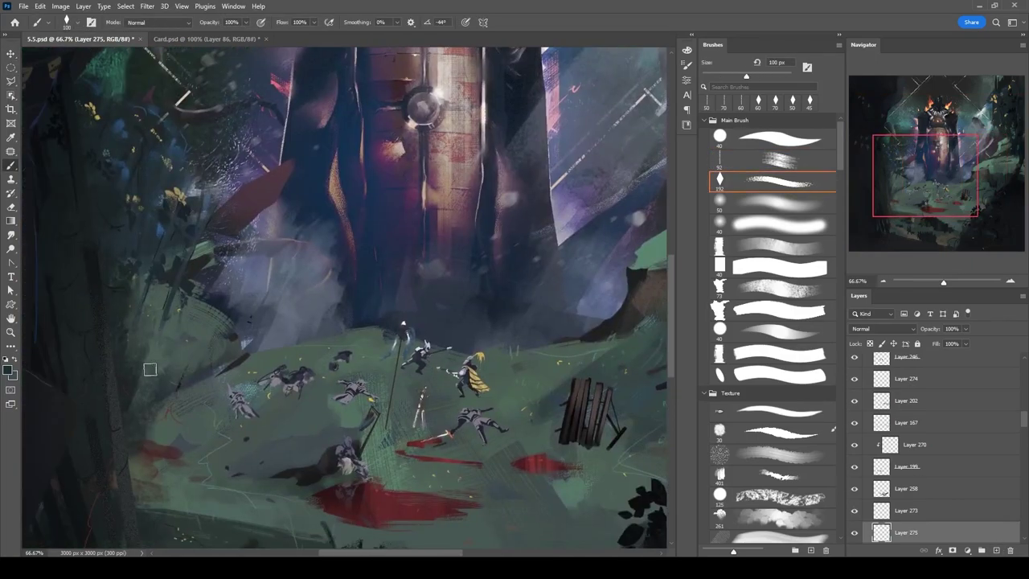
Hide Layer 202 and rework the left bank on Layer 275 in a sampled green with the 70 px diamond brush.
{"action": "scroll", "coordinate": [925, 442], "scroll_direction": "down", "scroll_amount": 3}
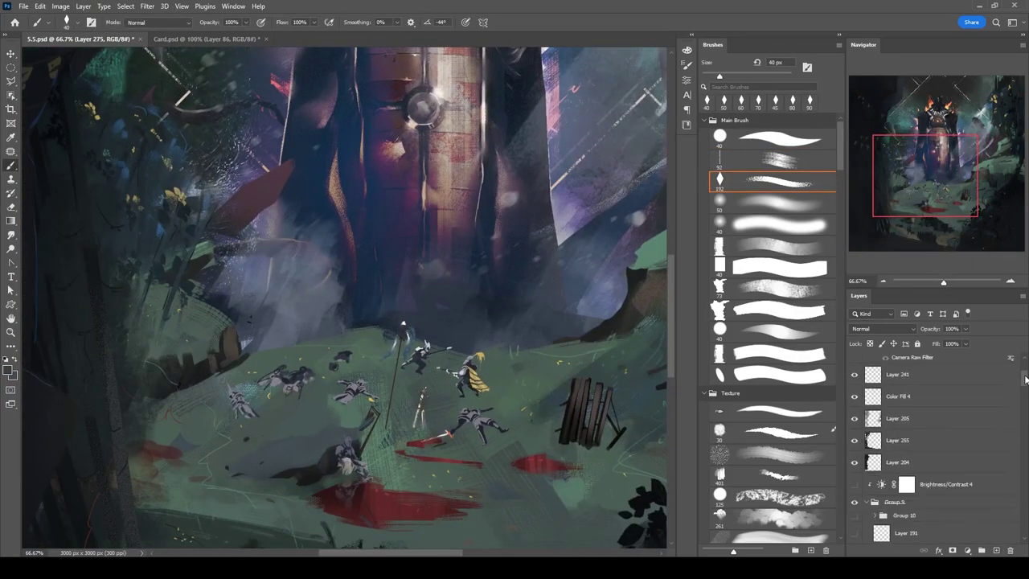
{"action": "left_click", "coordinate": [853, 369]}
{"action": "scroll", "coordinate": [853, 369], "scroll_direction": "up", "scroll_amount": 3}
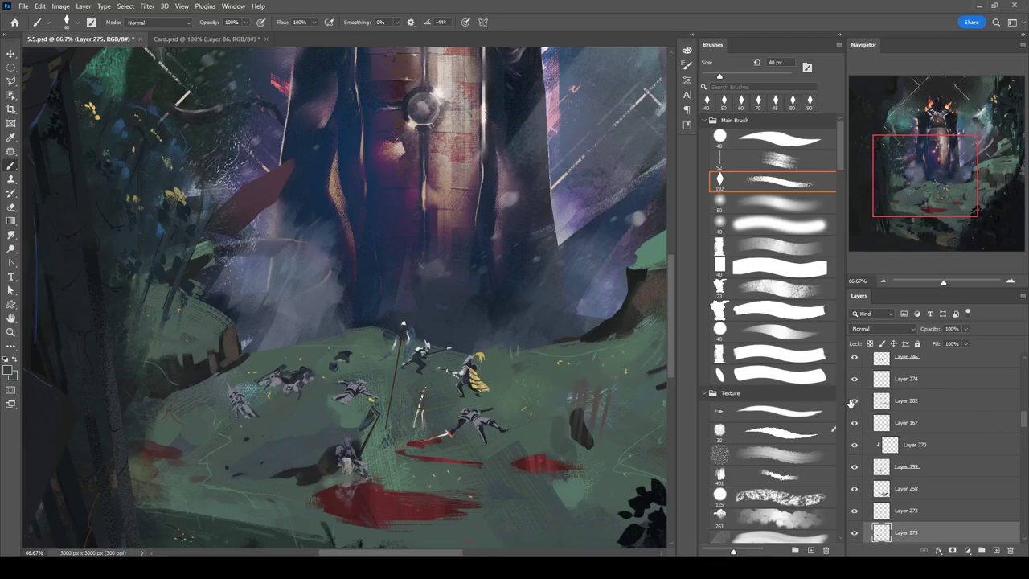
{"action": "key", "text": "bracketright"}
{"action": "key", "text": "bracketright"}
{"action": "key", "text": "bracketright"}
{"action": "key", "text": "bracketright"}
{"action": "key", "text": "bracketright"}
{"action": "left_click", "coordinate": [225, 325], "text": "alt"}
{"action": "left_click_drag", "start_coordinate": [591, 289], "coordinate": [471, 277]}
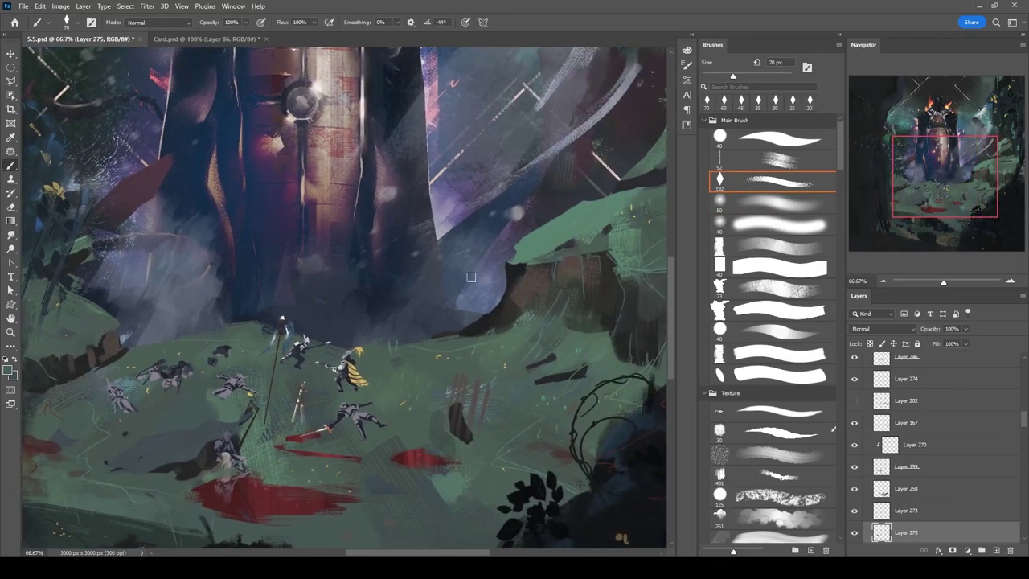
Add Layer 276, block in an orange-brown patch on the left bank and soften it with the 250 px soft eraser.
{"action": "right_click", "coordinate": [471, 278], "text": "alt+shift"}
{"action": "key", "text": "ctrl+shift+alt+n"}
{"action": "key", "text": "e"}
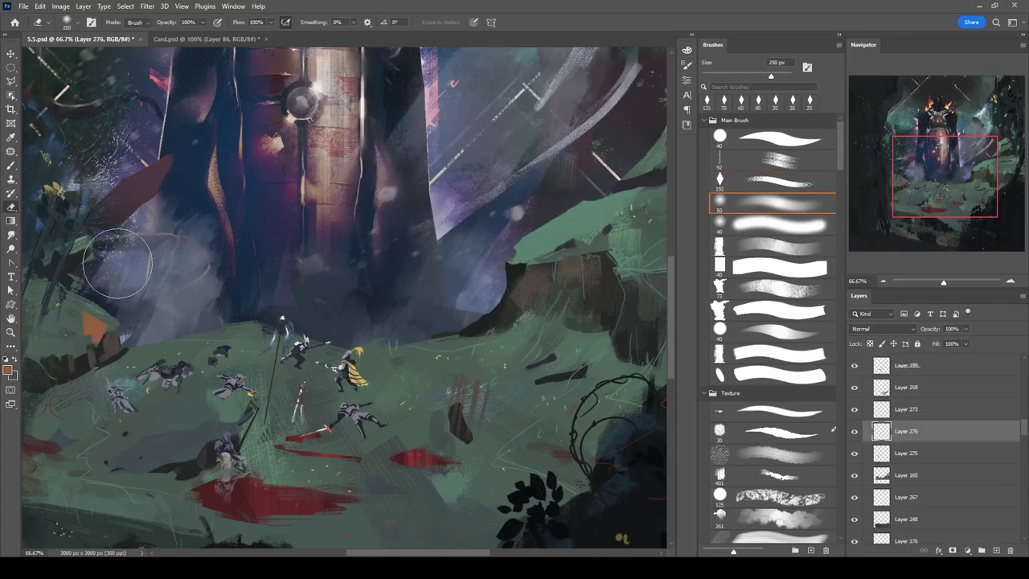
{"action": "key", "text": "comma"}
{"action": "mouse_move", "coordinate": [87, 280]}
{"action": "left_mouse_down"}
{"action": "mouse_move", "coordinate": [279, 301]}
{"action": "mouse_move", "coordinate": [185, 274]}
{"action": "left_mouse_up"}
{"action": "key", "text": "bracketleft"}
{"action": "key", "text": "bracketleft"}
{"action": "key", "text": "bracketleft"}
{"action": "key", "text": "bracketleft"}
{"action": "key", "text": "bracketleft"}
{"action": "key", "text": "bracketleft"}
{"action": "key", "text": "bracketleft"}
{"action": "key", "text": "bracketleft"}
Merge the ground layers into Layer 276 and detail the left bank on new Layer 277 with the 100 to 35 px diamond brush.
{"action": "key", "text": "b"}
{"action": "key", "text": "comma"}
{"action": "key", "text": "ctrl+shift+alt+n"}
{"action": "left_click", "coordinate": [142, 344], "text": "alt"}
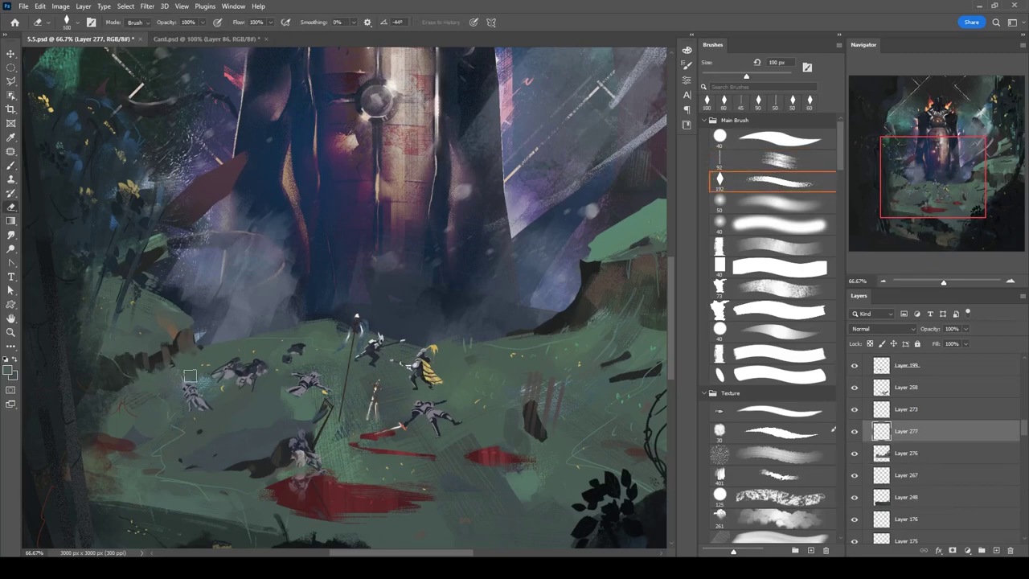
{"action": "key", "text": "bracketright"}
{"action": "key", "text": "bracketright"}
{"action": "key", "text": "bracketright"}
{"action": "key", "text": "bracketright"}
{"action": "key", "text": "bracketright"}
{"action": "key", "text": "period"}
{"action": "key", "text": "bracketleft"}
{"action": "key", "text": "bracketleft"}
{"action": "key", "text": "bracketleft"}
{"action": "left_click_drag", "start_coordinate": [181, 336], "coordinate": [137, 331]}
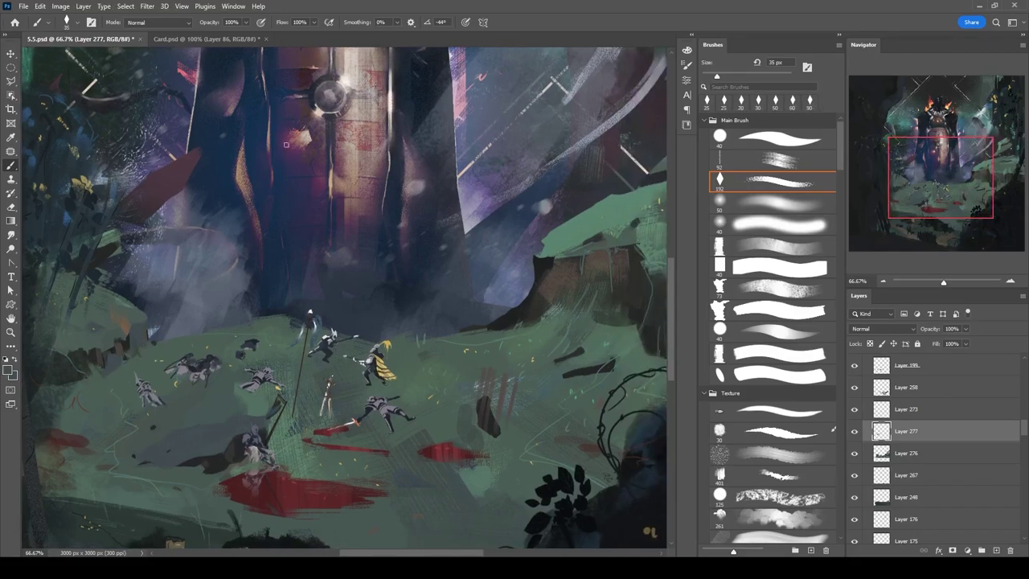
Select Layer 167 and touch up the moss at the base of the right cliff with the 25 px round brush.
{"action": "key", "text": "bracketright"}
{"action": "key", "text": "bracketright"}
{"action": "left_click_drag", "start_coordinate": [133, 401], "coordinate": [273, 357]}
{"action": "mouse_move", "coordinate": [543, 290]}
{"action": "left_mouse_down"}
{"action": "mouse_move", "coordinate": [408, 278]}
{"action": "mouse_move", "coordinate": [150, 338]}
{"action": "left_mouse_up"}
{"action": "left_click", "coordinate": [367, 281], "text": "ctrl"}
{"action": "key", "text": "bracketleft"}
{"action": "key", "text": "bracketleft"}
{"action": "key", "text": "bracketleft"}
{"action": "key", "text": "comma"}
{"action": "left_click_drag", "start_coordinate": [330, 263], "coordinate": [321, 316]}
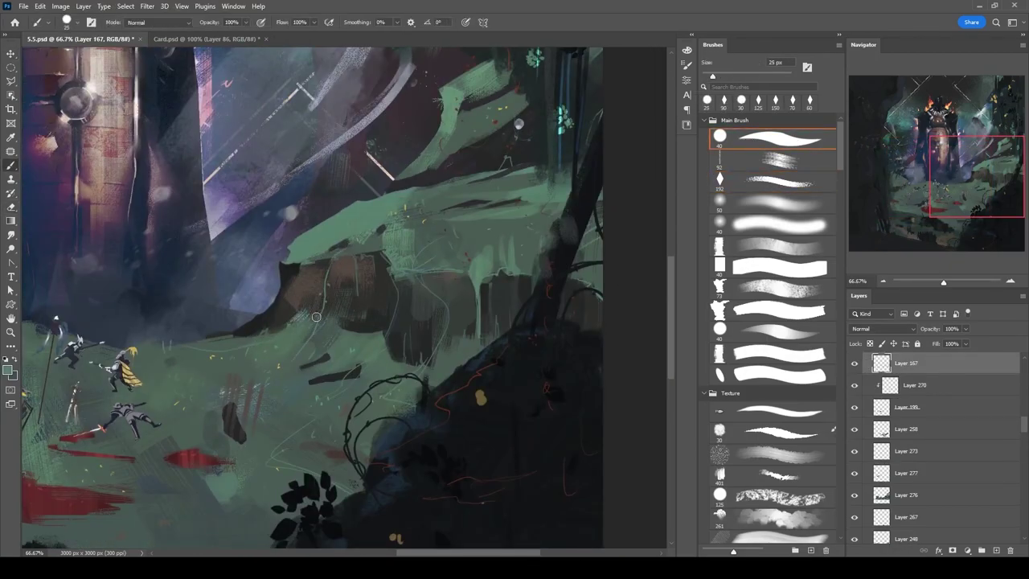
{"action": "mouse_move", "coordinate": [396, 287]}
{"action": "left_mouse_down"}
{"action": "mouse_move", "coordinate": [461, 278]}
{"action": "mouse_move", "coordinate": [347, 281]}
{"action": "mouse_move", "coordinate": [327, 320]}
{"action": "left_mouse_up"}
Select Layer 178 and paint fine grass and twigs along the right ledge's edge with the 15 and 10 px round brush.
{"action": "key", "text": "bracketright"}
{"action": "left_click", "coordinate": [60, 414], "text": "alt"}
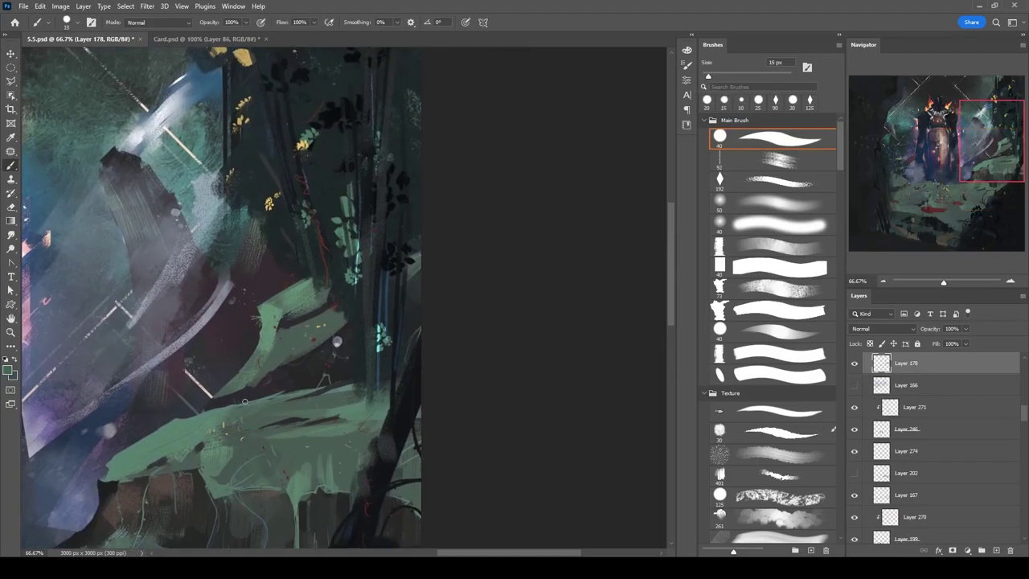
{"action": "left_click_drag", "start_coordinate": [351, 330], "coordinate": [517, 246]}
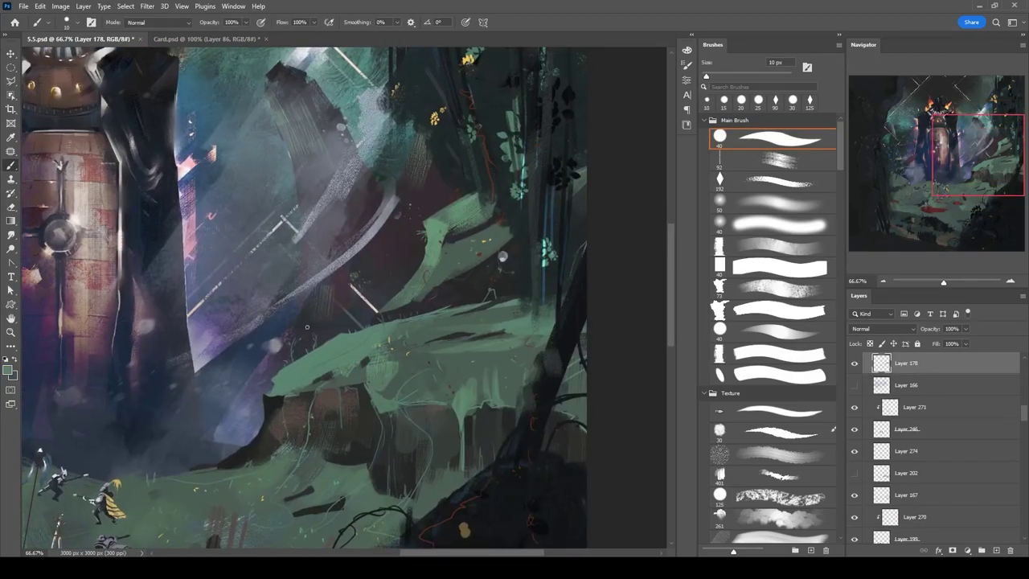
{"action": "left_click_drag", "start_coordinate": [307, 326], "coordinate": [226, 332]}
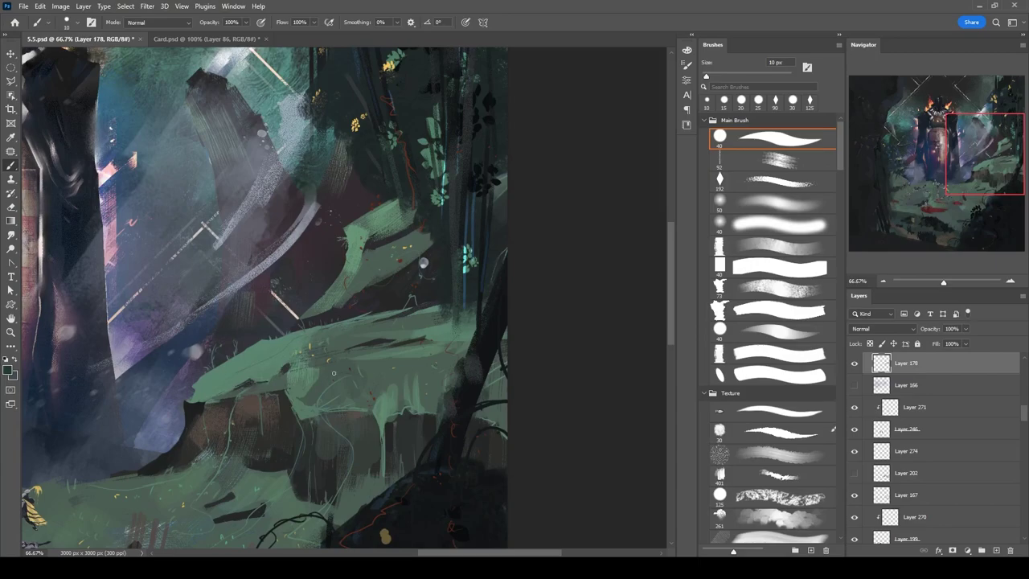
{"action": "left_click_drag", "start_coordinate": [310, 344], "coordinate": [461, 260]}
{"action": "left_click", "coordinate": [407, 306], "text": "alt"}
Switch to the 20 px diamond brush and repaint the mossy top of the right ledge in sampled greens.
{"action": "key", "text": "bracketleft"}
{"action": "key", "text": "bracketright"}
{"action": "key", "text": "bracketright"}
{"action": "left_click_drag", "start_coordinate": [533, 310], "coordinate": [319, 387]}
{"action": "key", "text": "period"}
{"action": "key", "text": "period"}
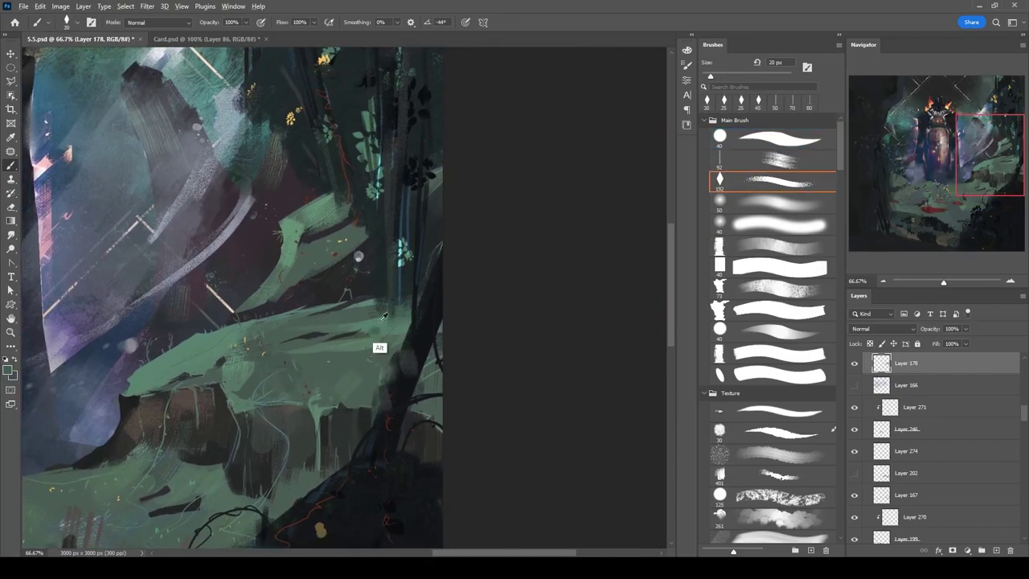
{"action": "key", "text": "bracketright"}
{"action": "key", "text": "bracketright"}
{"action": "key", "text": "bracketright"}
{"action": "left_click_drag", "start_coordinate": [394, 323], "coordinate": [492, 218]}
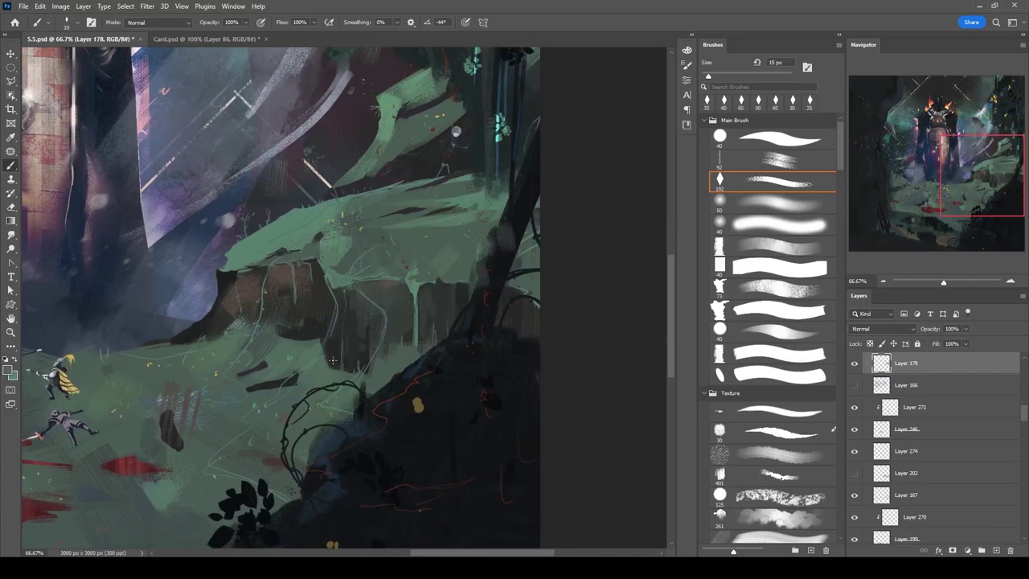
Touch up the moss below the right cliff on Layer 178 with the diamond brush at 15 and 35 px.
{"action": "key", "text": "bracketleft"}
{"action": "key", "text": "bracketleft"}
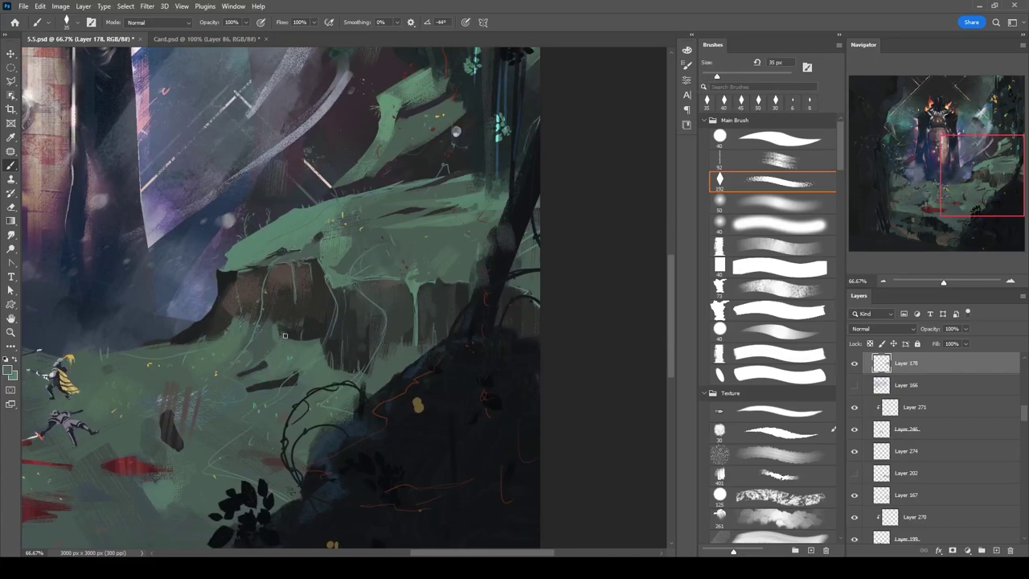
{"action": "key", "text": "bracketright"}
{"action": "key", "text": "bracketright"}
{"action": "key", "text": "bracketright"}
{"action": "left_click_drag", "start_coordinate": [402, 277], "coordinate": [512, 228]}
Add Layer 278 above Layer 248, then select ground Layer 276 and enlarge the diamond brush to 70 px.
{"action": "right_click", "coordinate": [371, 301], "text": "ctrl+alt"}
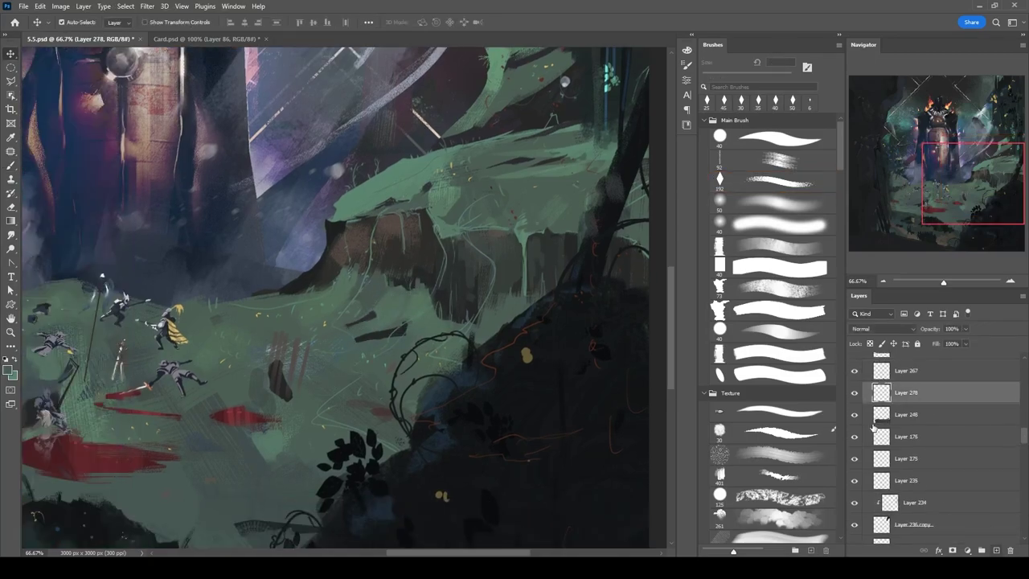
{"action": "key", "text": "bracketright"}
{"action": "key", "text": "bracketright"}
{"action": "key", "text": "bracketright"}
{"action": "key", "text": "bracketright"}
{"action": "key", "text": "bracketright"}
{"action": "key", "text": "bracketright"}
{"action": "key", "text": "bracketright"}
{"action": "right_click", "coordinate": [252, 433], "text": "ctrl+alt"}
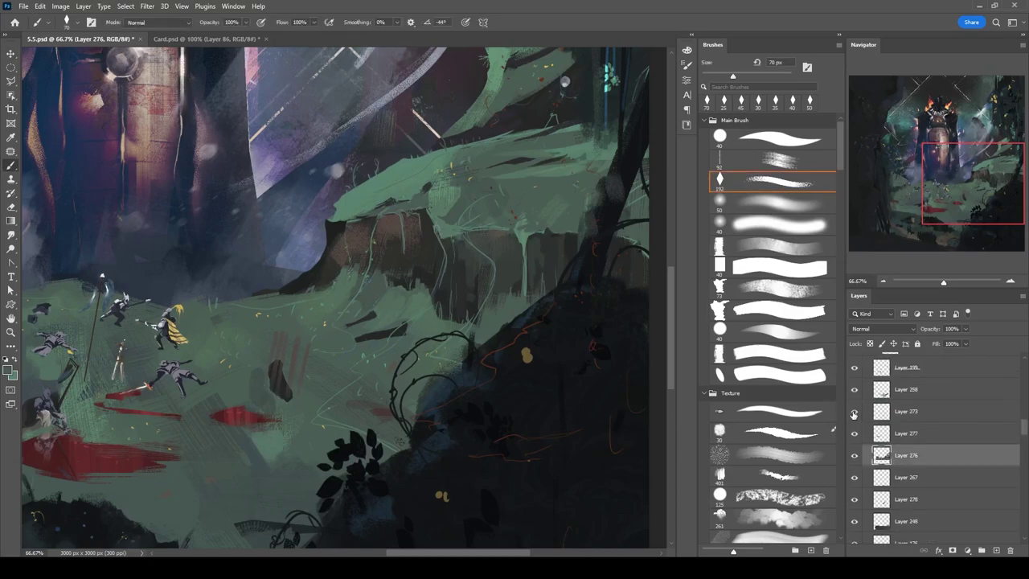
Smooth the ground around the wooden barricade and select Layer 167 with the diamond brush at 90 px.
{"action": "right_click", "coordinate": [342, 417], "text": "ctrl+alt"}
{"action": "key", "text": "bracketright"}
{"action": "key", "text": "bracketright"}
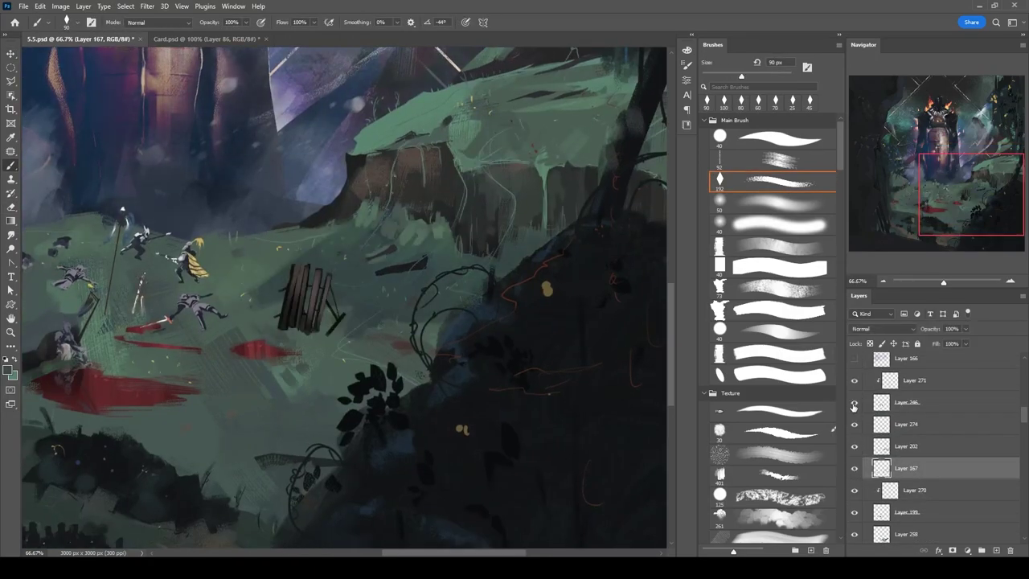
Add Layer 279 above Layer 271 and repaint the rock and ground around the knights with 60 and 35 px brushes.
{"action": "left_click", "coordinate": [394, 234]}
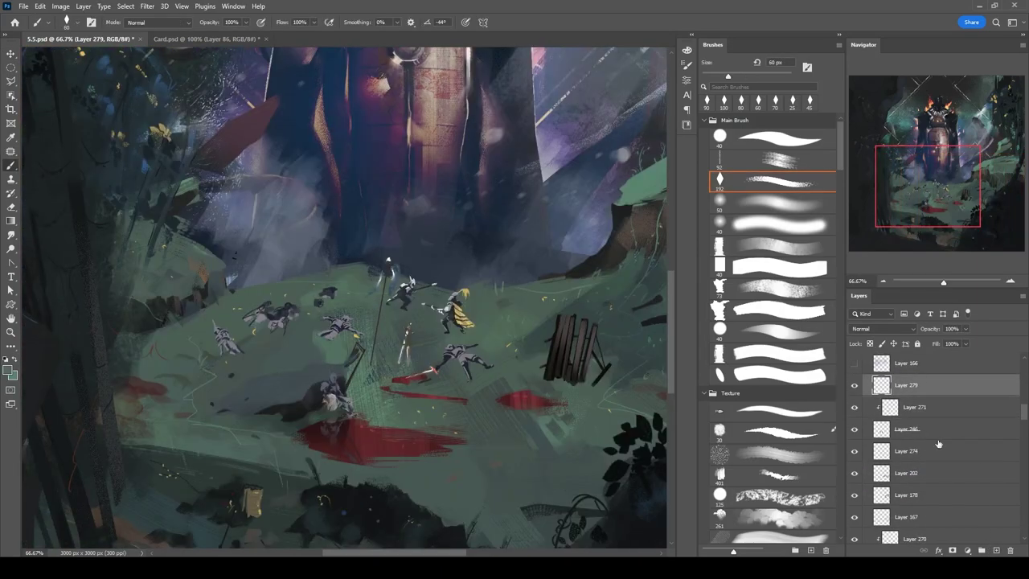
{"action": "left_click_drag", "start_coordinate": [237, 351], "coordinate": [209, 323]}
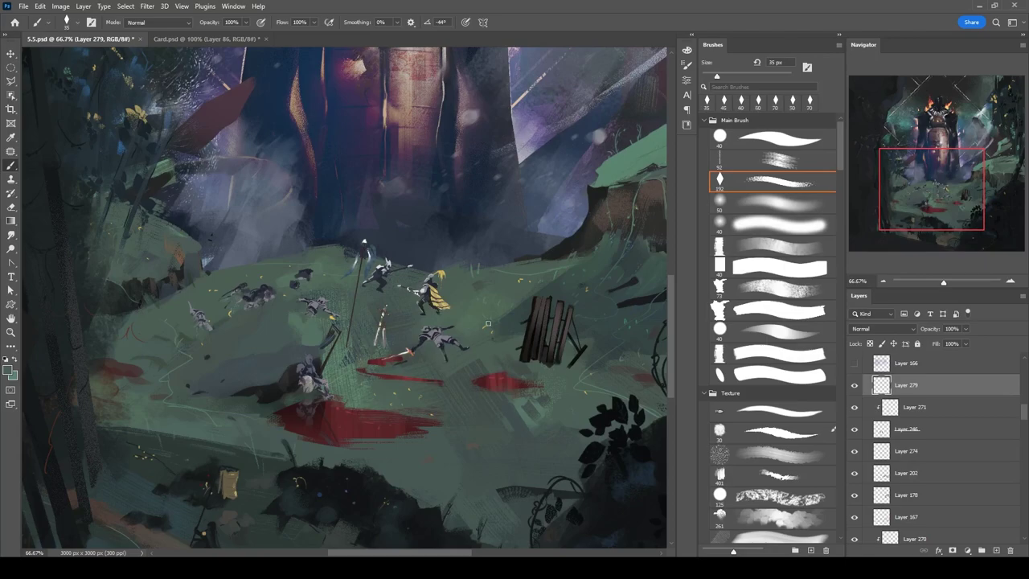
{"action": "key", "text": "comma"}
{"action": "key", "text": "comma"}
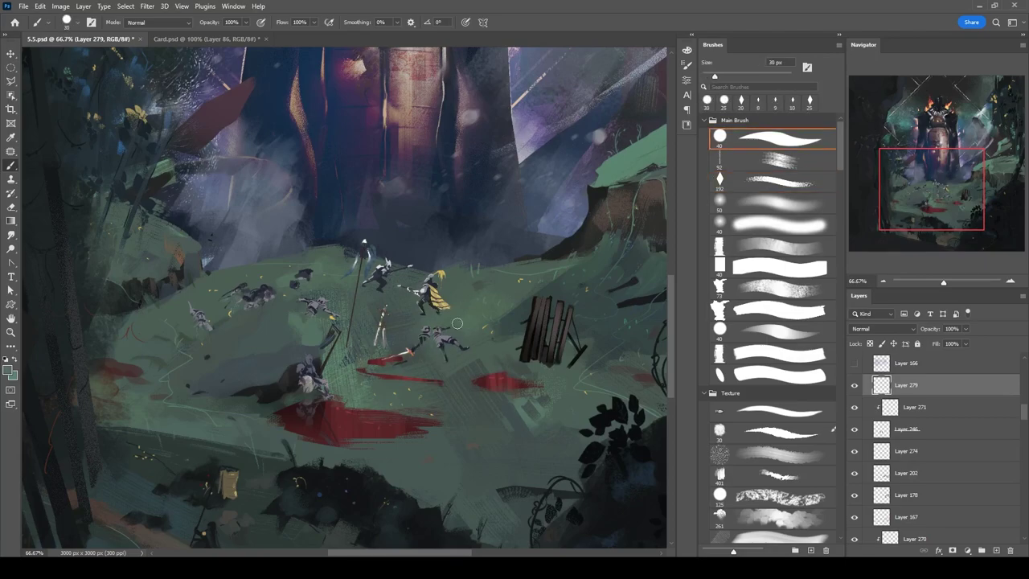
{"action": "key", "text": "bracketright"}
Touch up the left tree on Layer 253 with the 30 px round brush, then select Layer 177 with the 400 px diamond eraser.
{"action": "scroll", "coordinate": [533, 190], "scroll_direction": "down", "scroll_amount": 2}
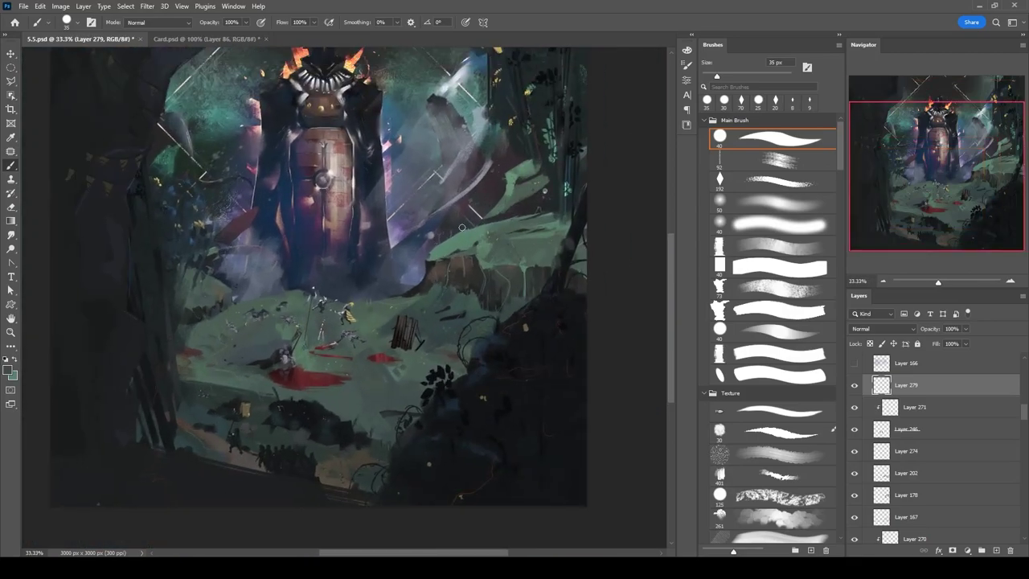
{"action": "left_click", "coordinate": [221, 215], "text": "ctrl"}
{"action": "key", "text": "bracketleft"}
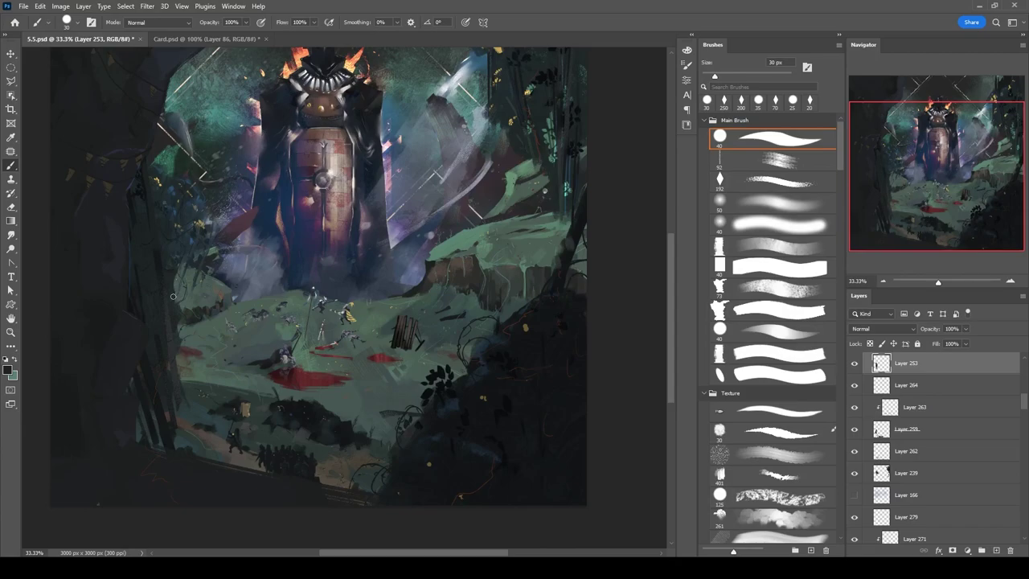
{"action": "scroll", "coordinate": [289, 270], "scroll_direction": "down", "scroll_amount": 1}
{"action": "left_click", "coordinate": [290, 270], "text": "ctrl"}
{"action": "key", "text": "e"}
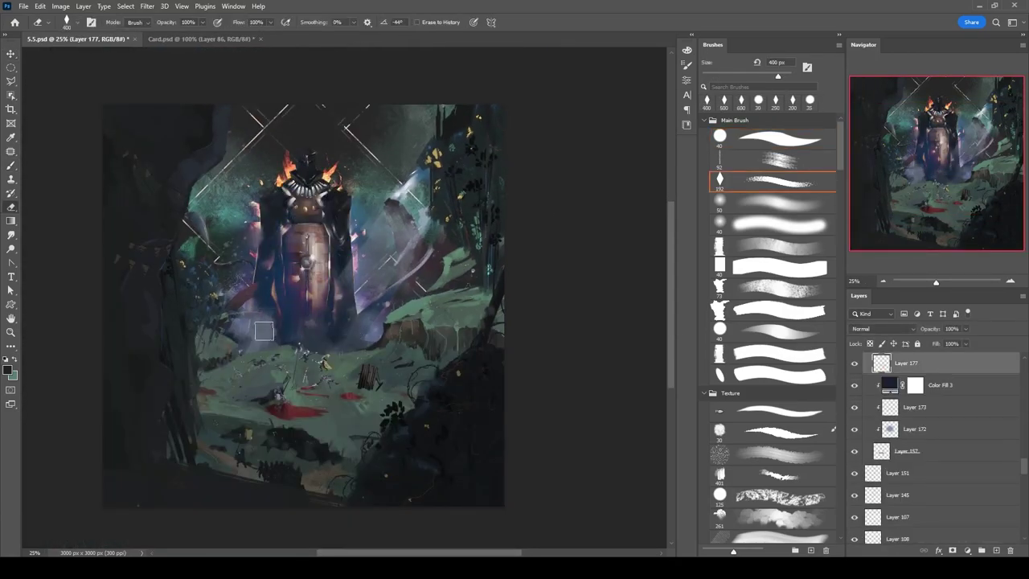
Recolour the Color Fill 5 layer from teal to a dark blue.
{"action": "scroll", "coordinate": [937, 450], "scroll_direction": "down", "scroll_amount": 5}
{"action": "double_click", "coordinate": [872, 499]}
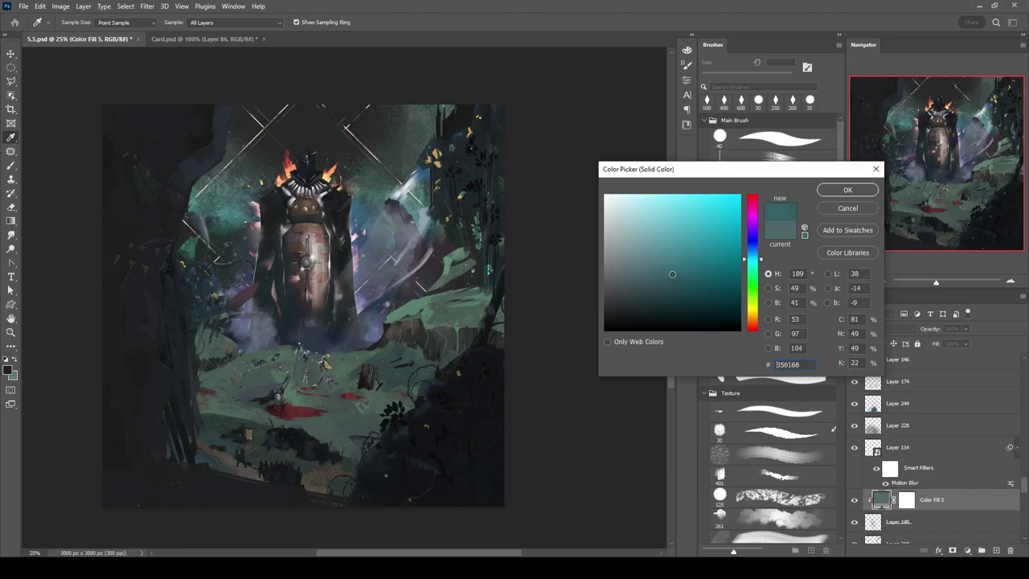
{"action": "left_click", "coordinate": [694, 253]}
{"action": "key", "text": "Return"}
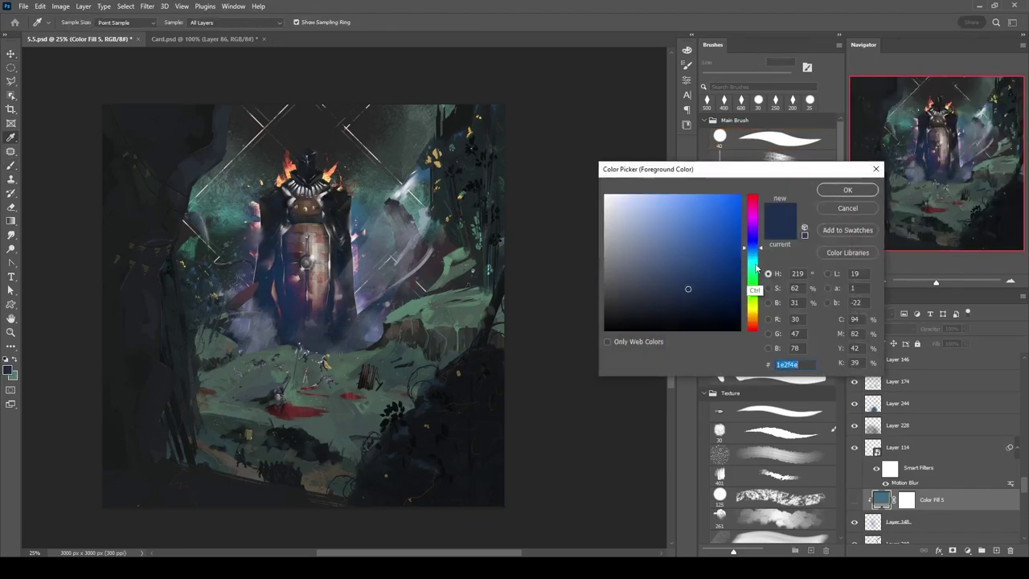
{"action": "left_click", "coordinate": [671, 278]}
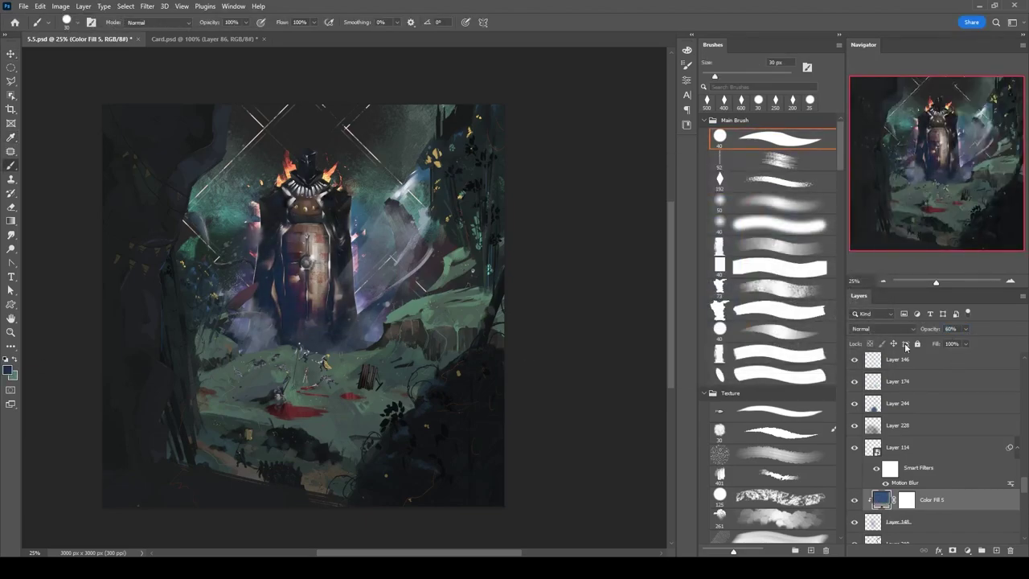
Hide the diagonal light lines behind the giant and select the Color Fill 1 layer.
{"action": "key", "text": "ctrl+plus"}
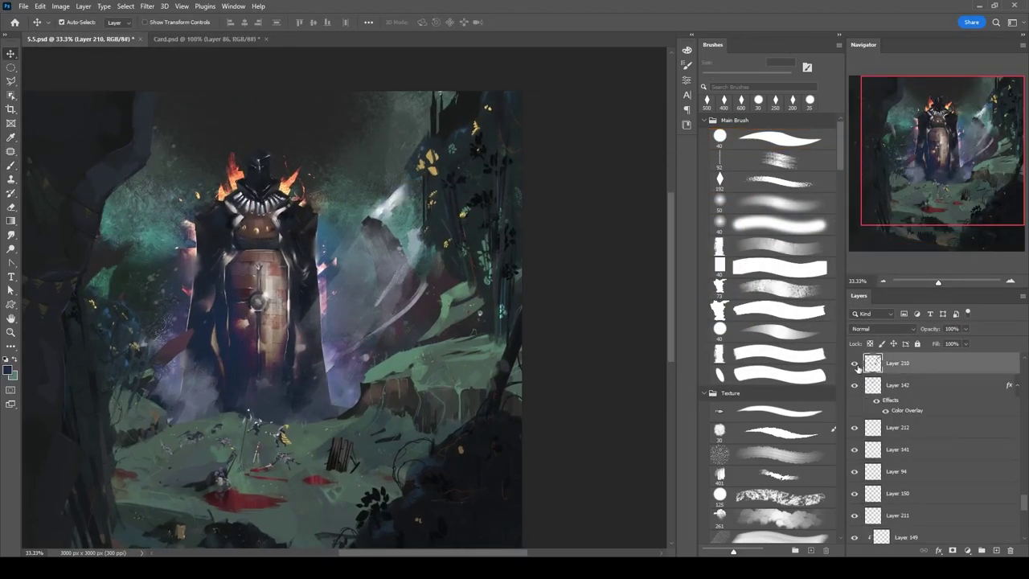
{"action": "key", "text": "alt+bracketright"}
{"action": "key", "text": "alt+bracketright"}
{"action": "key", "text": "alt+bracketright"}
{"action": "key", "text": "alt+bracketright"}
{"action": "key", "text": "alt+bracketright"}
{"action": "key", "text": "alt+bracketright"}
{"action": "key", "text": "alt+bracketright"}
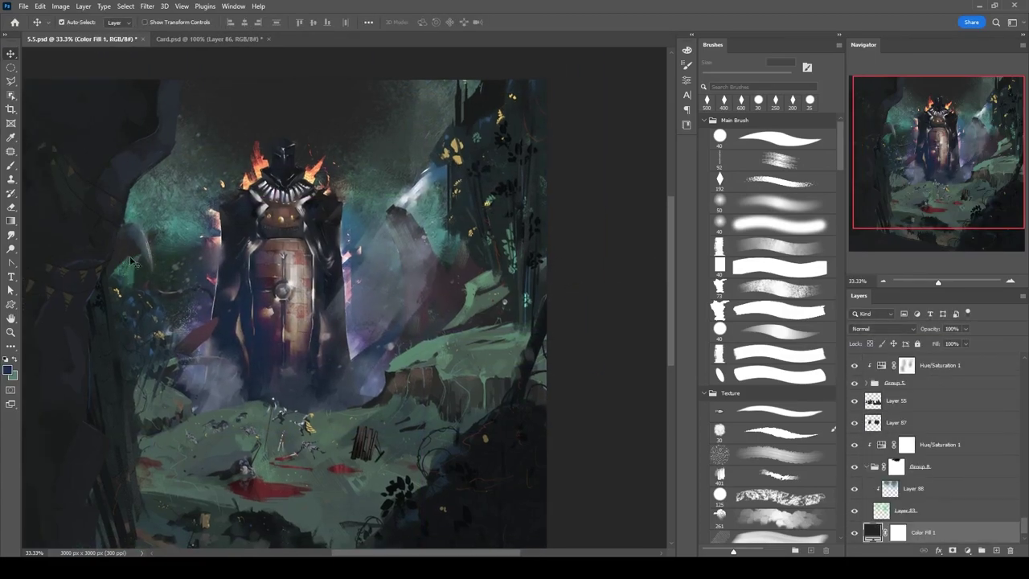
Toggle Layer 88 to compare the background haze, and try a new layer above Color Fill 1.
{"action": "left_click", "coordinate": [854, 489]}
{"action": "left_click", "coordinate": [854, 489]}
{"action": "left_click", "coordinate": [853, 489]}
{"action": "left_click", "coordinate": [854, 489]}
{"action": "key", "text": "ctrl+shift+alt+n"}
{"action": "key", "text": "b"}
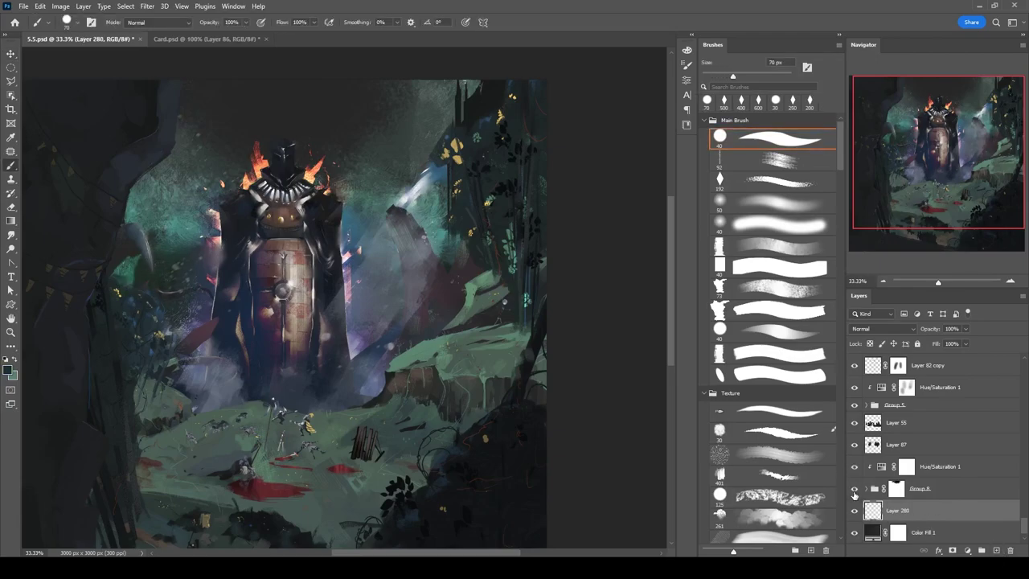
{"action": "key", "text": "ctrl+z"}
Smudge the green background haze on Layer 83 and paint dark vertical bristle strokes beside the left tree on Layer 87.
{"action": "key", "text": "alt+bracketright"}
{"action": "key", "text": "bracketright"}
{"action": "key", "text": "bracketright"}
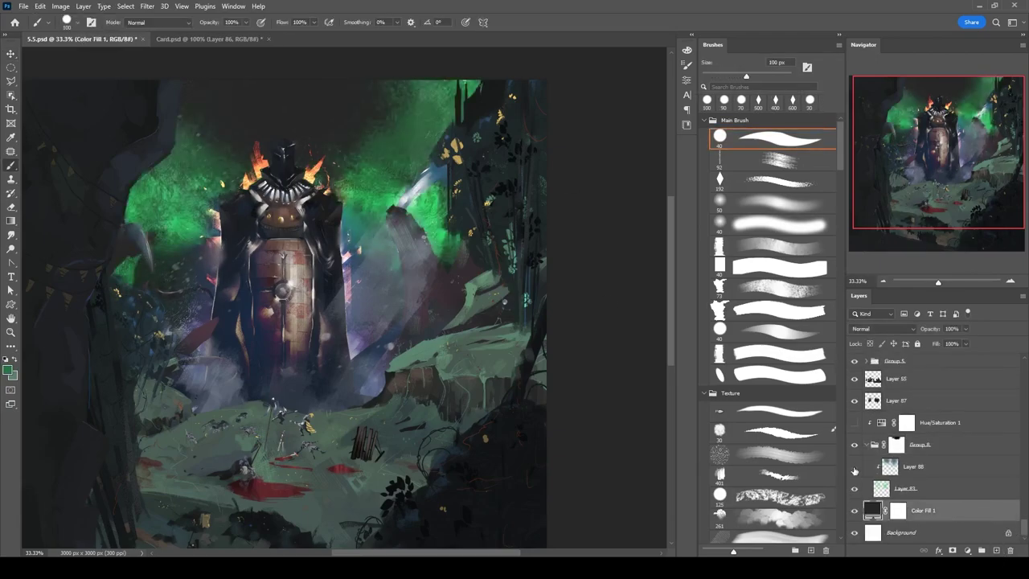
{"action": "left_click", "coordinate": [12, 234]}
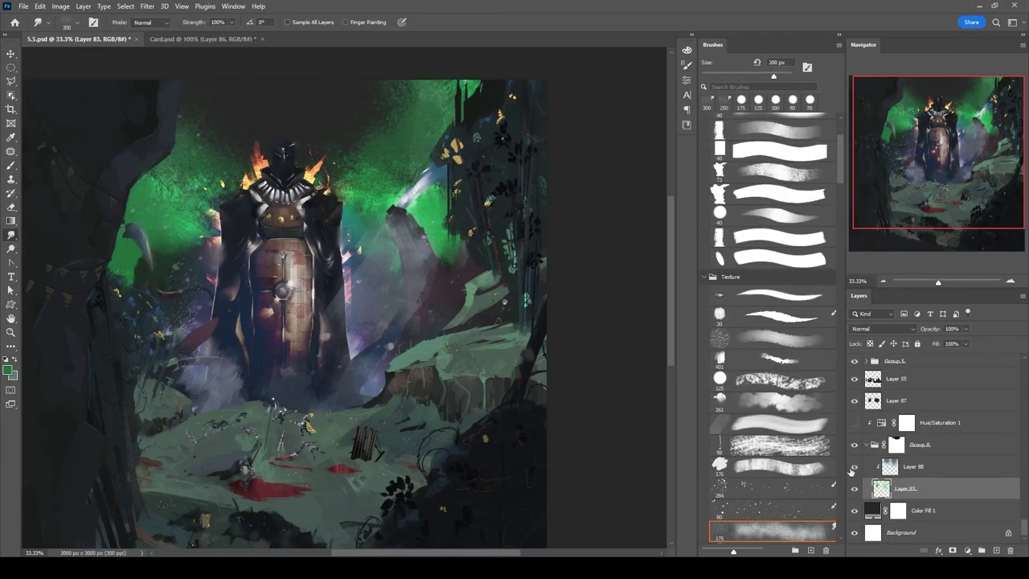
{"action": "key", "text": "ctrl+z"}
{"action": "key", "text": "ctrl+z"}
{"action": "key", "text": "b"}
{"action": "key", "text": "period"}
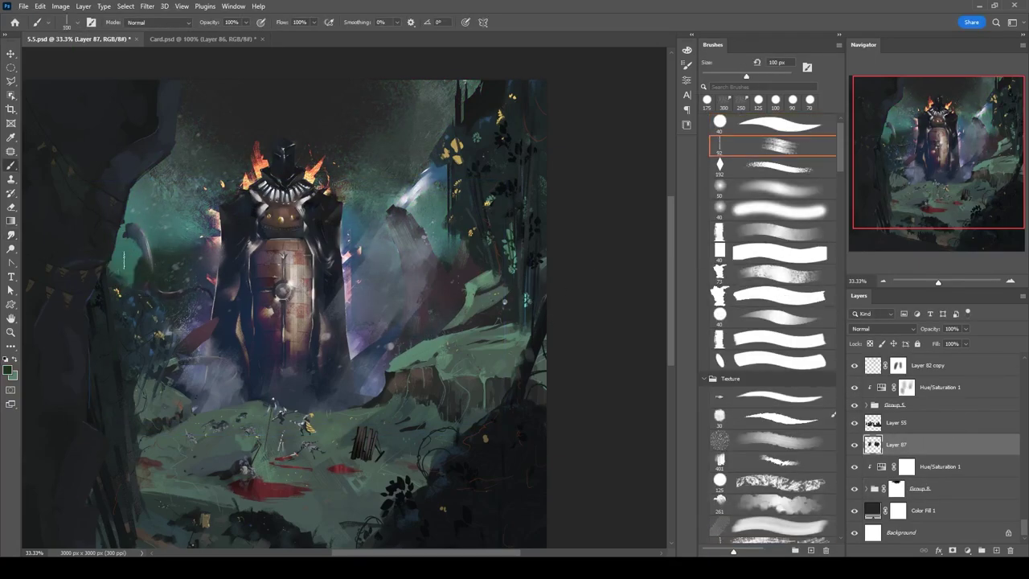
Merge the clipped layers inside Group 5 into one and merge Layer 55 into Layer 87.
{"action": "left_click", "coordinate": [866, 404]}
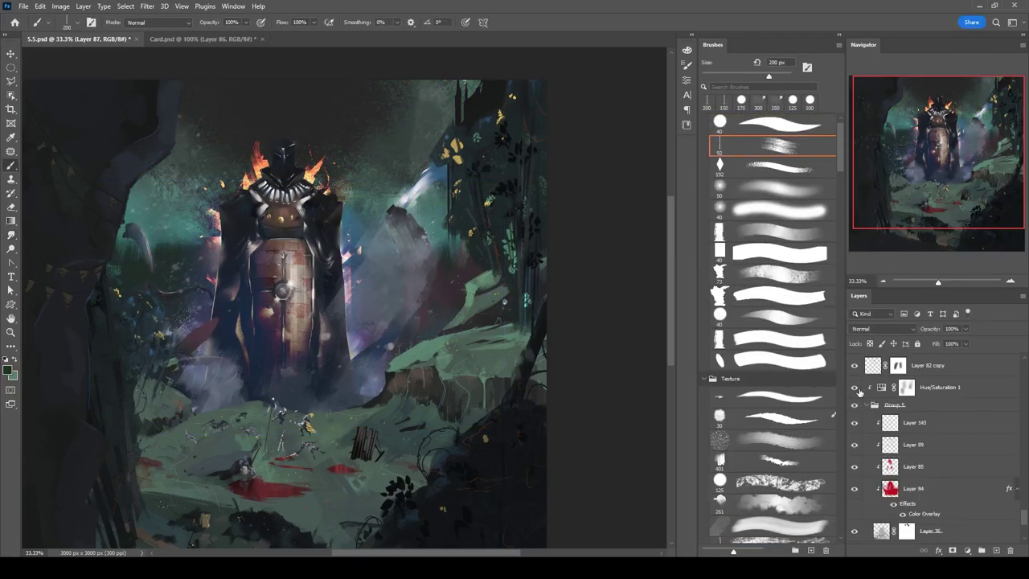
{"action": "key", "text": "ctrl+e"}
{"action": "key", "text": "ctrl+e"}
{"action": "key", "text": "ctrl+e"}
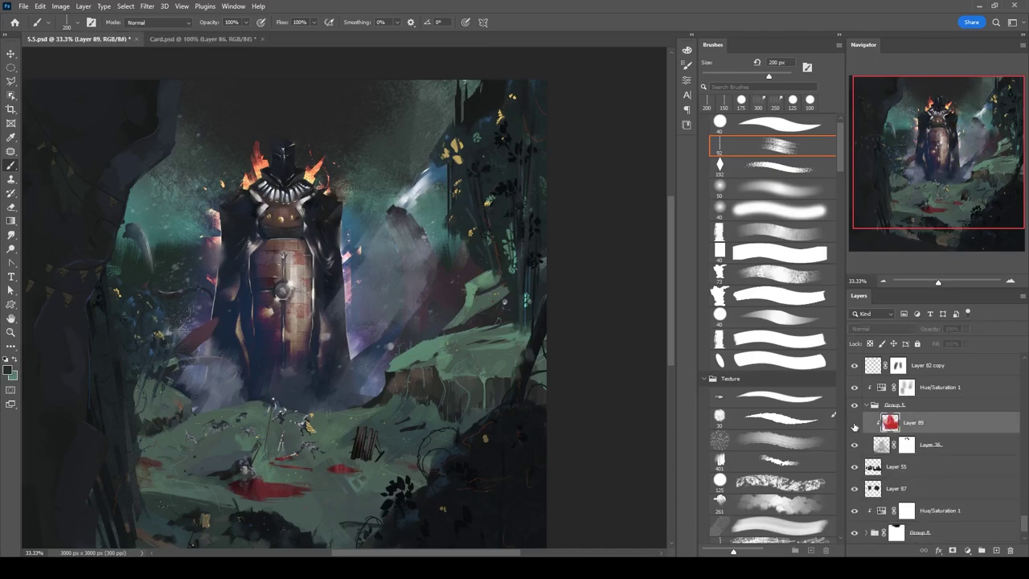
{"action": "key", "text": "ctrl+e"}
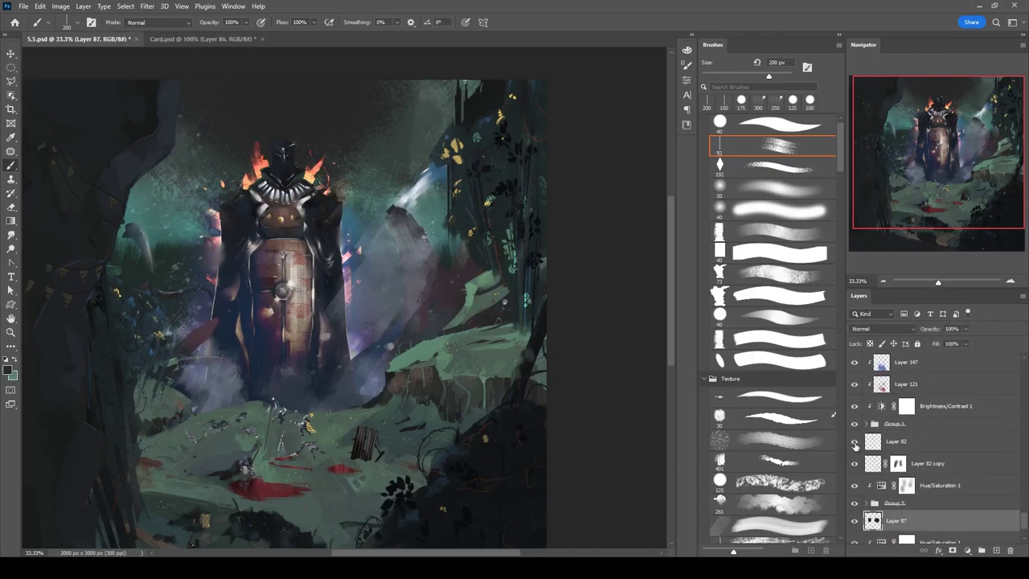
Flatten Group 5 with its Hue/Saturation 1 adjustment and group Layer 82 with Layer 82 copy.
{"action": "left_click", "coordinate": [939, 485]}
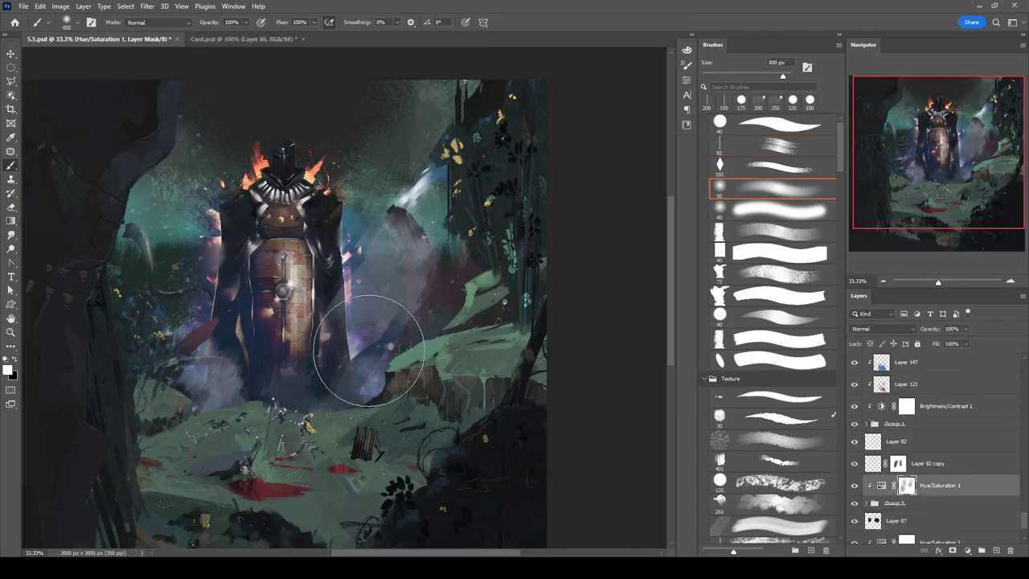
{"action": "key", "text": "ctrl+g"}
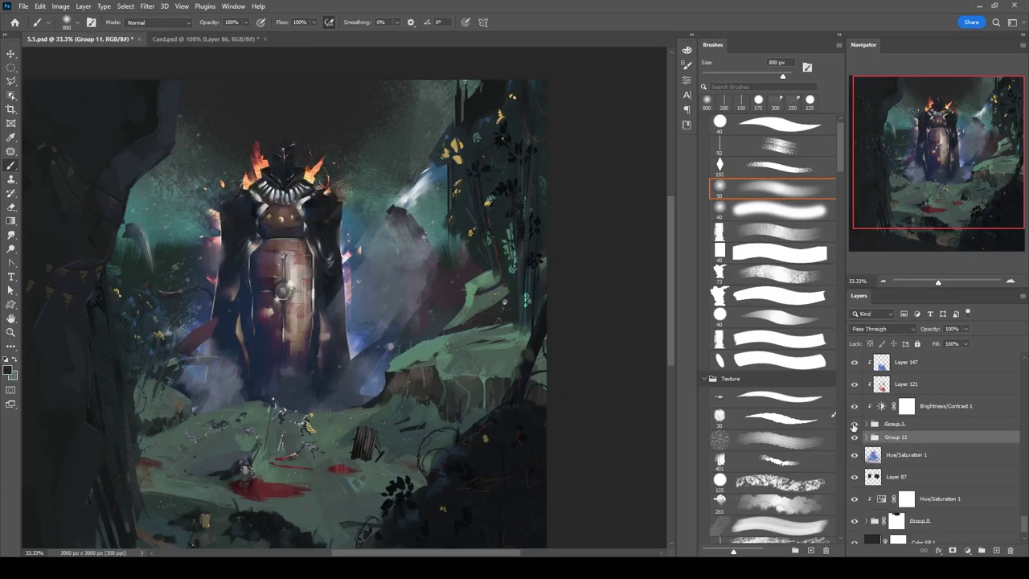
Paint a pale highlight along the top of the giant's helmet on the Color Dodge Layer 141.
{"action": "scroll", "coordinate": [855, 447], "scroll_direction": "up", "scroll_amount": 2}
{"action": "key", "text": "ctrl+plus"}
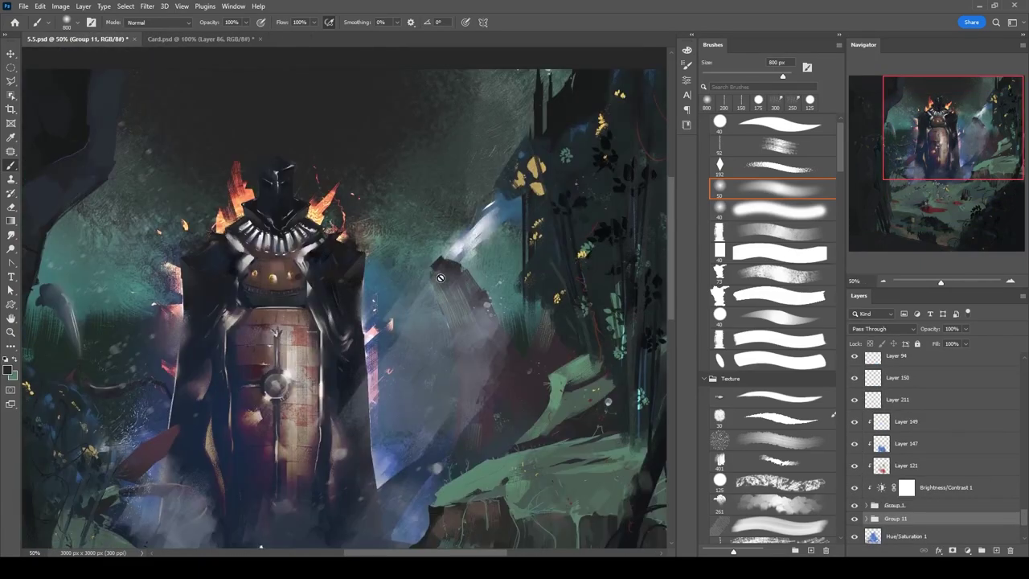
{"action": "left_click_drag", "start_coordinate": [441, 277], "coordinate": [497, 201]}
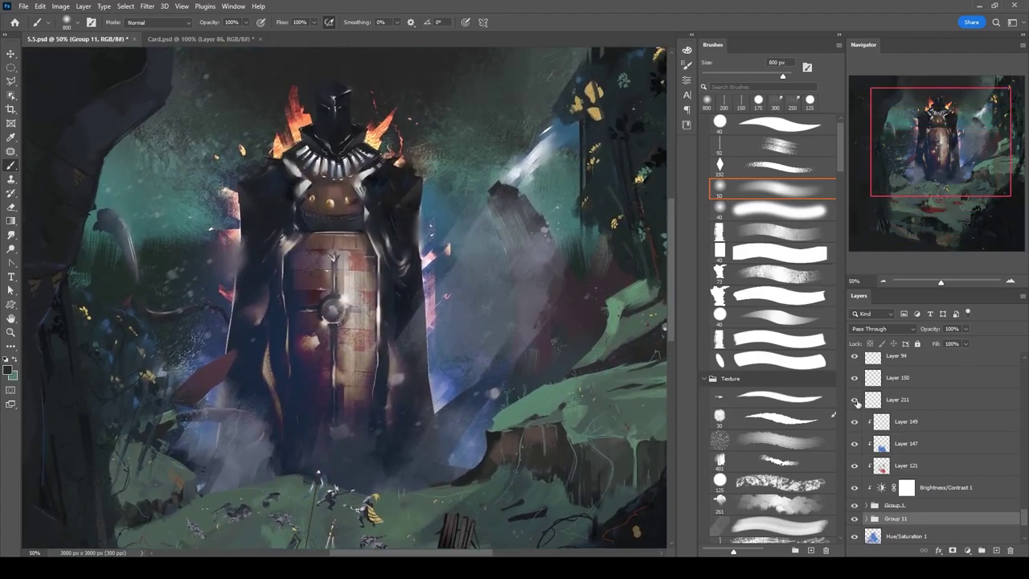
{"action": "scroll", "coordinate": [990, 427], "scroll_direction": "up", "scroll_amount": 3}
{"action": "scroll", "coordinate": [866, 402], "scroll_direction": "down", "scroll_amount": 3}
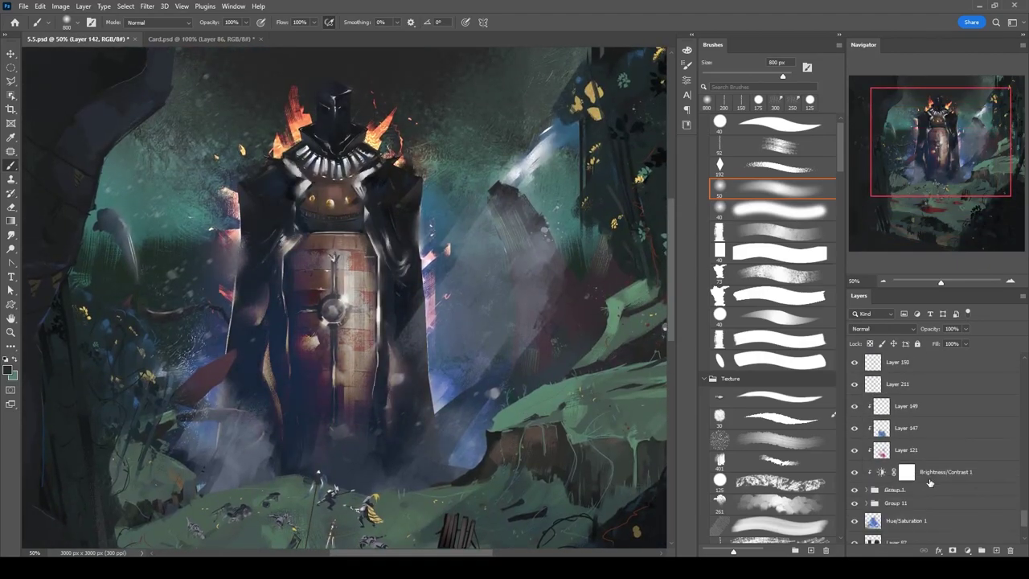
{"action": "left_click", "coordinate": [864, 443]}
{"action": "scroll", "coordinate": [854, 443], "scroll_direction": "up", "scroll_amount": 2}
{"action": "left_click_drag", "start_coordinate": [868, 443], "coordinate": [873, 420]}
{"action": "key", "text": "ctrl+plus"}
{"action": "key", "text": "comma"}
{"action": "key", "text": "e"}
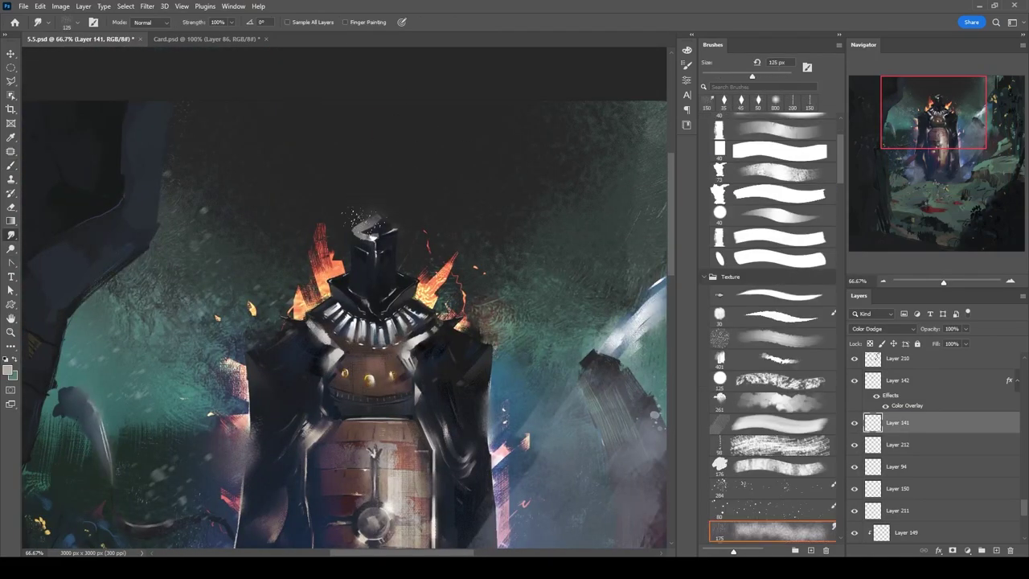
Blend the helmet-top highlight on Layer 141 into a soft glow with the Smudge tool.
{"action": "key", "text": "bracketright"}
{"action": "key", "text": "bracketright"}
{"action": "key", "text": "bracketright"}
{"action": "left_click_drag", "start_coordinate": [390, 227], "coordinate": [355, 199]}
{"action": "left_click_drag", "start_coordinate": [340, 211], "coordinate": [335, 265]}
{"action": "key", "text": "bracketright"}
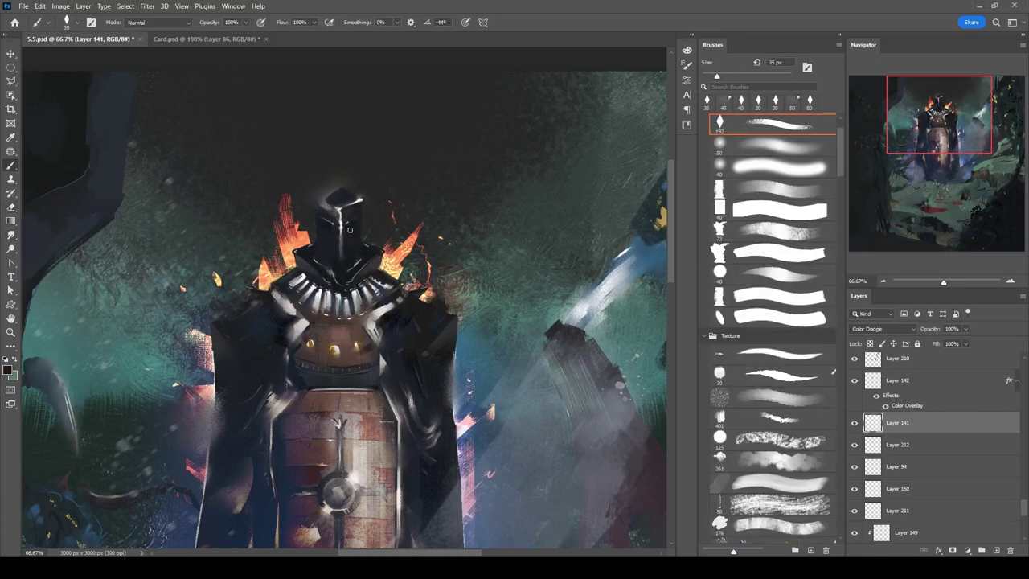
Find Layer 212 and add a new layer above it for repainting the helmet with the diamond brush.
{"action": "left_click", "coordinate": [385, 240], "text": "ctrl"}
{"action": "scroll", "coordinate": [1025, 485], "scroll_direction": "down", "scroll_amount": 3}
{"action": "scroll", "coordinate": [1025, 485], "scroll_direction": "down", "scroll_amount": 3}
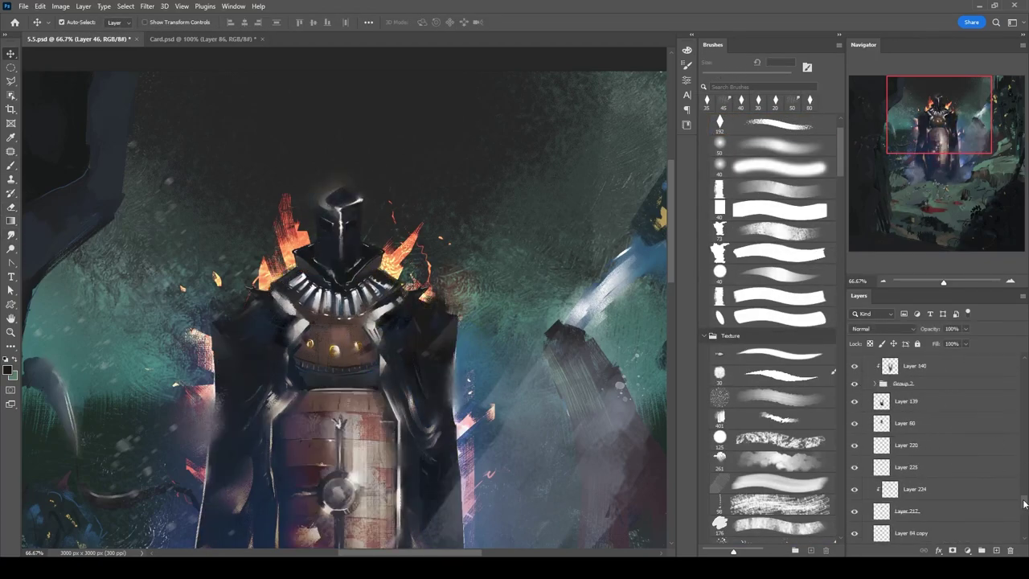
{"action": "left_click", "coordinate": [350, 278]}
{"action": "key", "text": "b"}
{"action": "key", "text": "period"}
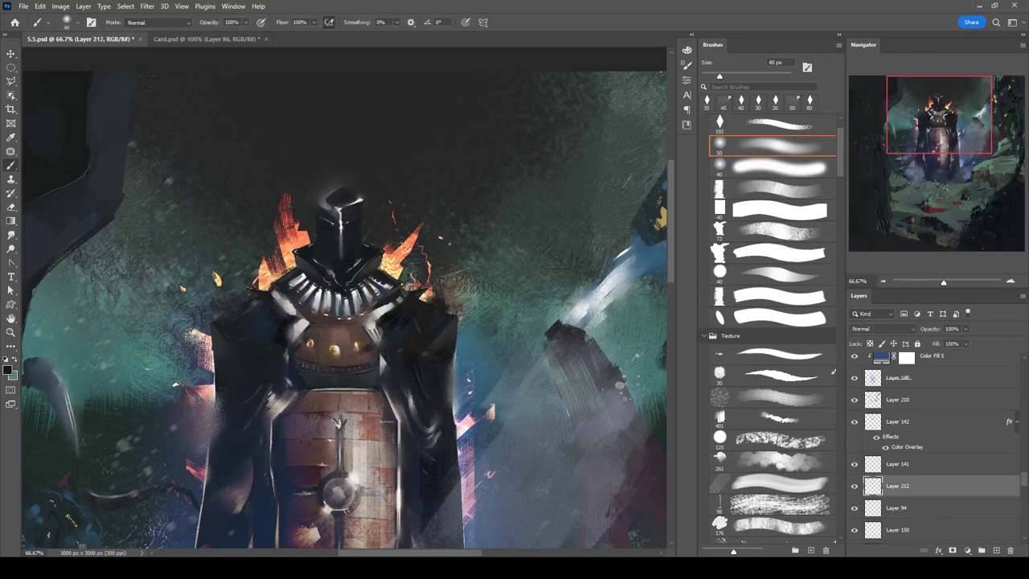
{"action": "key", "text": "comma"}
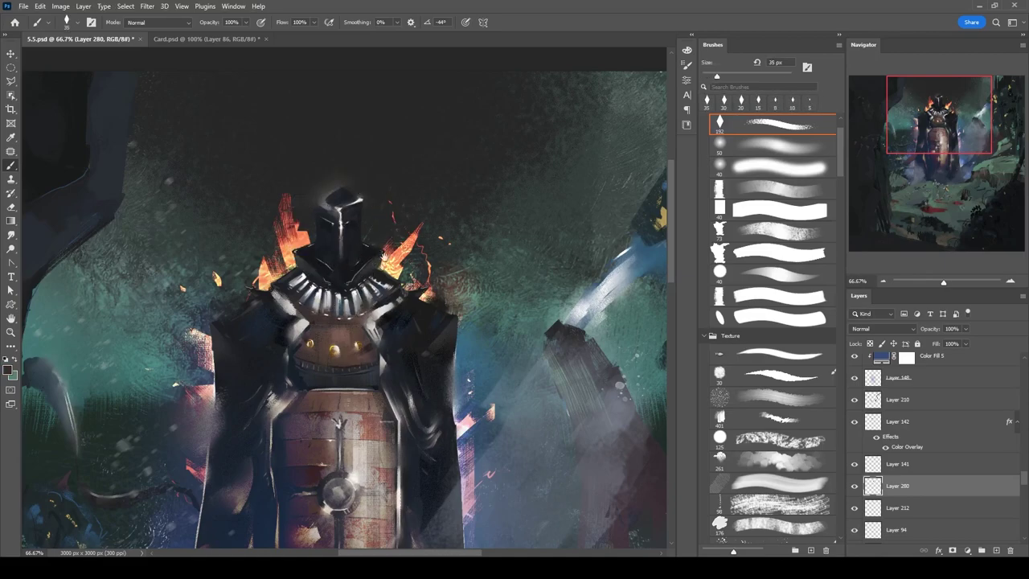
Reshape the helmet's top and edges on Layer 280 with sampled colours, using the diamond brush and eraser.
{"action": "left_click_drag", "start_coordinate": [415, 189], "coordinate": [448, 147]}
{"action": "left_click", "coordinate": [365, 181], "text": "alt"}
{"action": "key", "text": "e"}
{"action": "key", "text": "b"}
{"action": "left_click", "coordinate": [374, 186], "text": "alt"}
{"action": "key", "text": "e"}
{"action": "key", "text": "b"}
{"action": "key", "text": "ctrl+minus"}
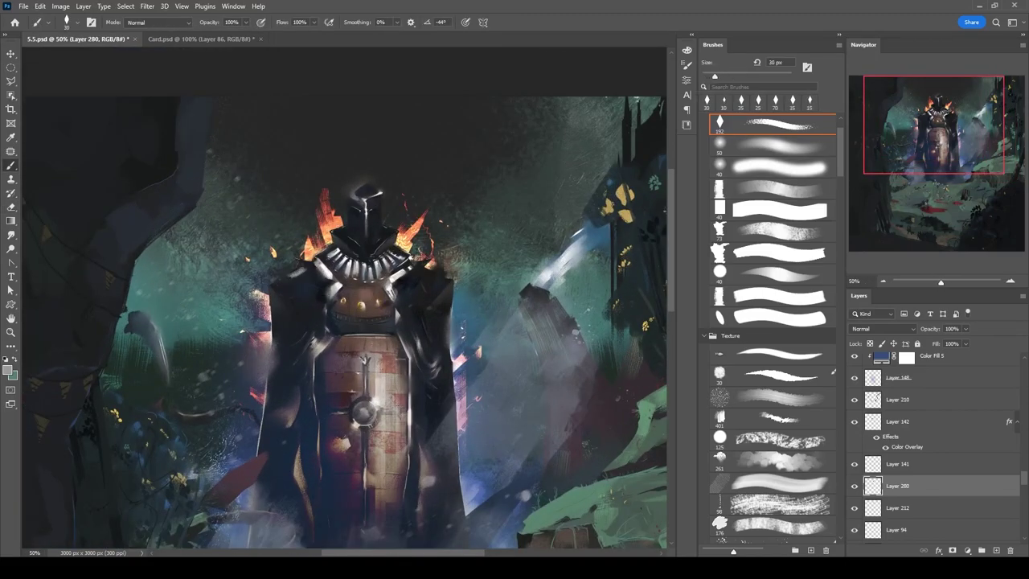
{"action": "left_click", "coordinate": [372, 256], "text": "alt"}
{"action": "key", "text": "e"}
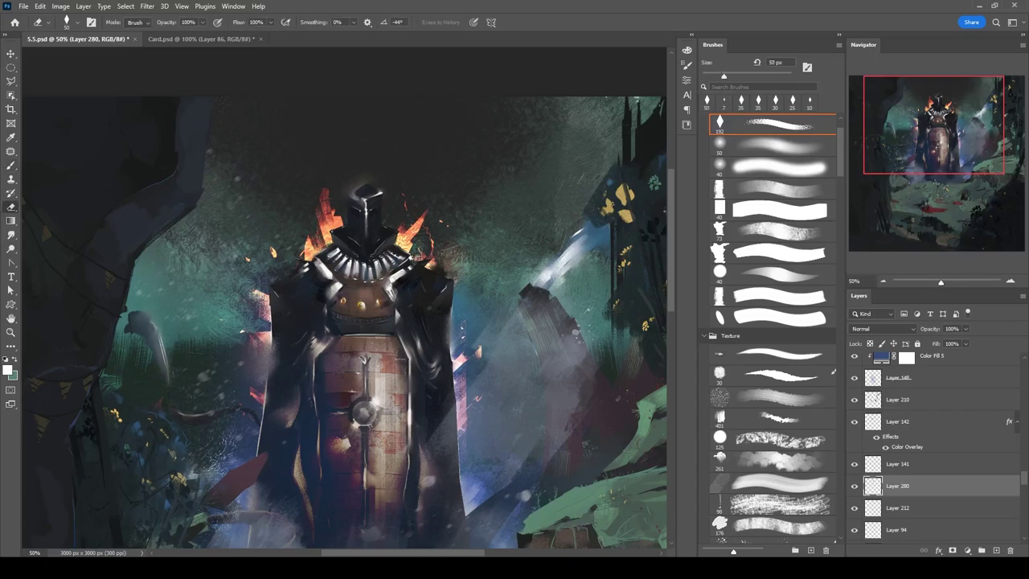
Add small reddish-brown touches to the giant on Layer 84 copy with the 9 px diamond brush.
{"action": "key", "text": "v"}
{"action": "key", "text": "ctrl+plus"}
{"action": "key", "text": "b"}
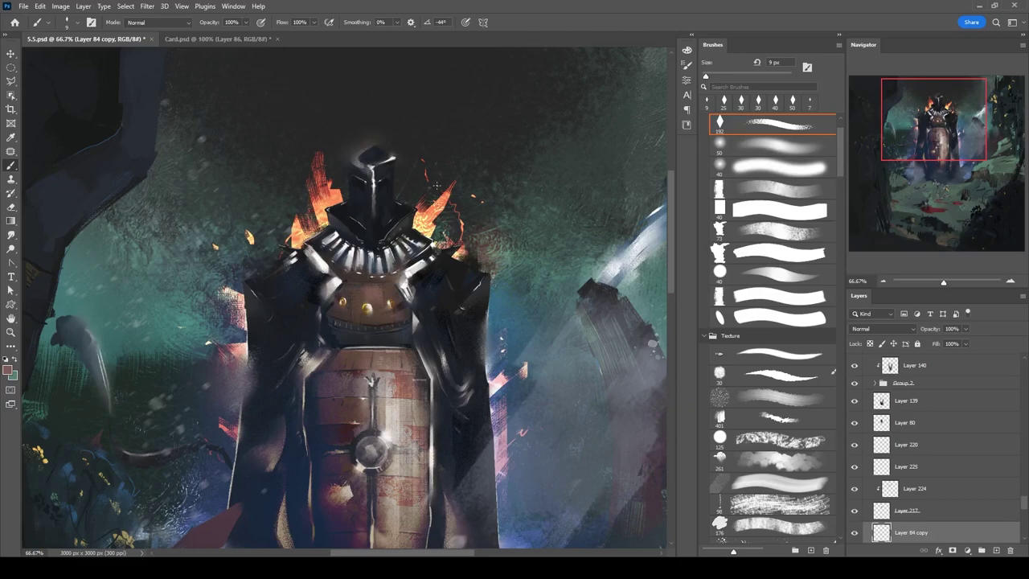
Refine the giant's chest, shoulder and belt shading on Layer 212 with dark diamond-brush strokes and the eraser.
{"action": "scroll", "coordinate": [965, 430], "scroll_direction": "up", "scroll_amount": 4}
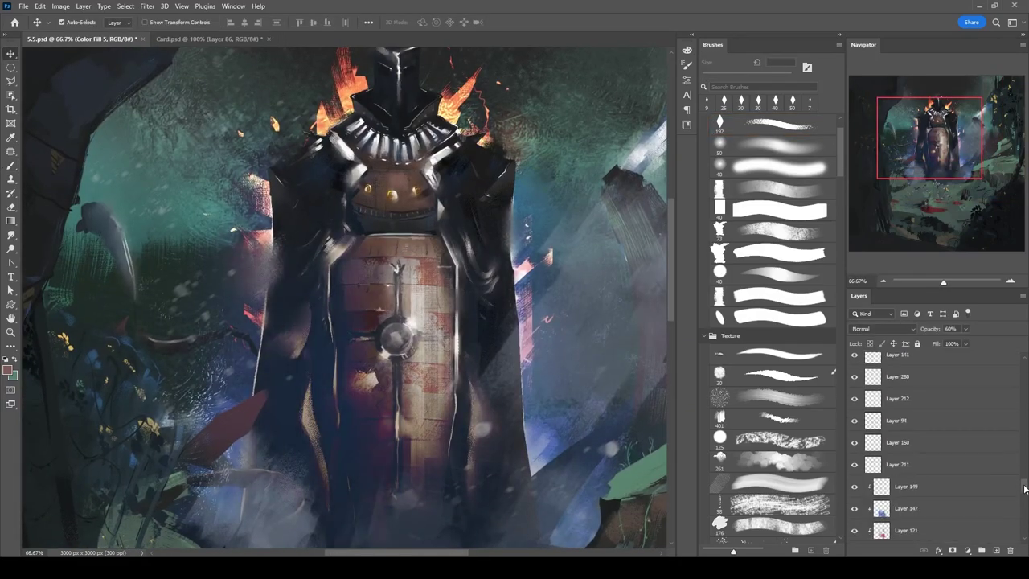
{"action": "scroll", "coordinate": [933, 483], "scroll_direction": "down", "scroll_amount": 6}
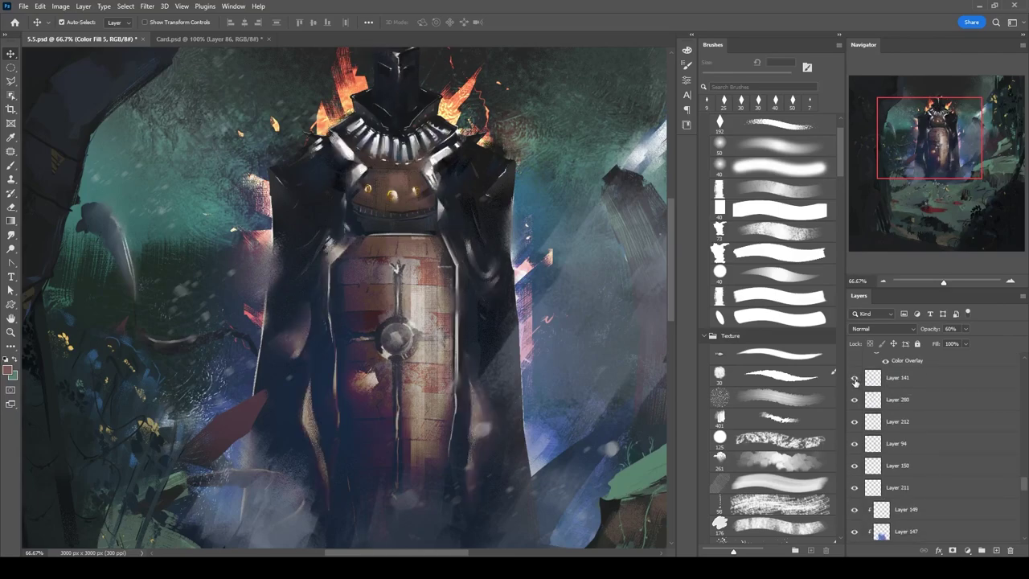
{"action": "left_click", "coordinate": [364, 190]}
{"action": "key", "text": "e"}
{"action": "key", "text": "b"}
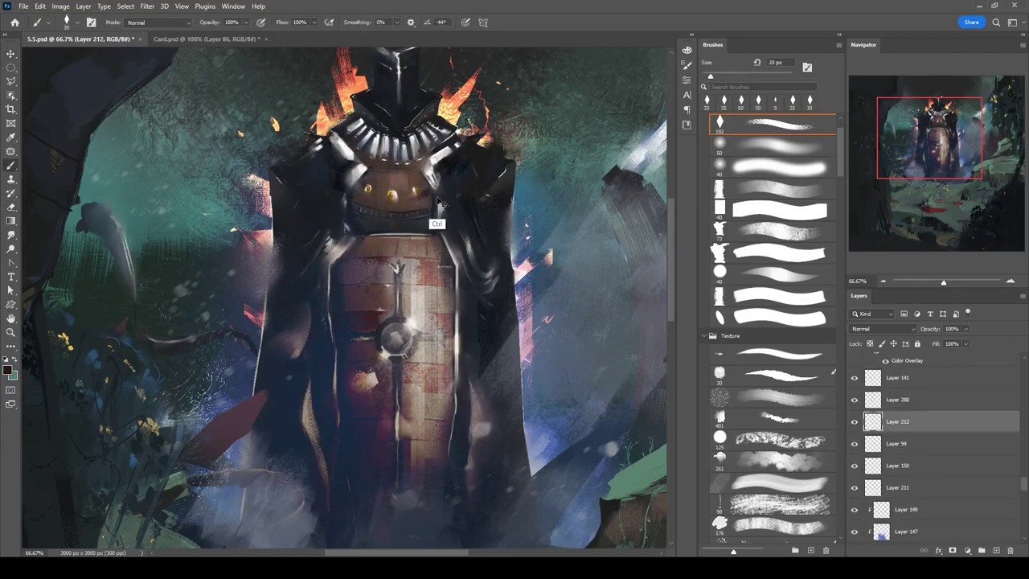
{"action": "key", "text": "e"}
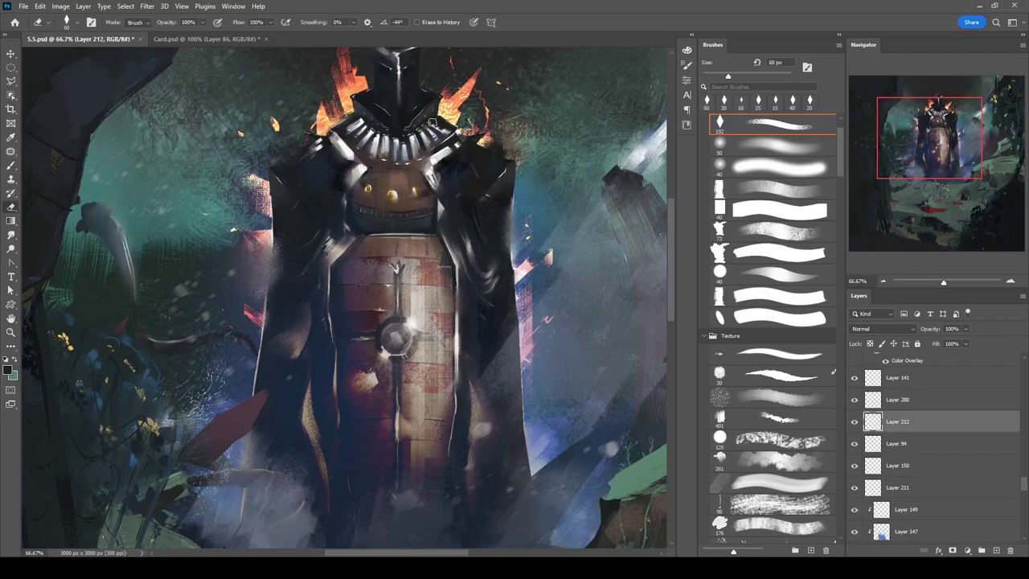
{"action": "left_click_drag", "start_coordinate": [374, 138], "coordinate": [329, 275]}
{"action": "key", "text": "b"}
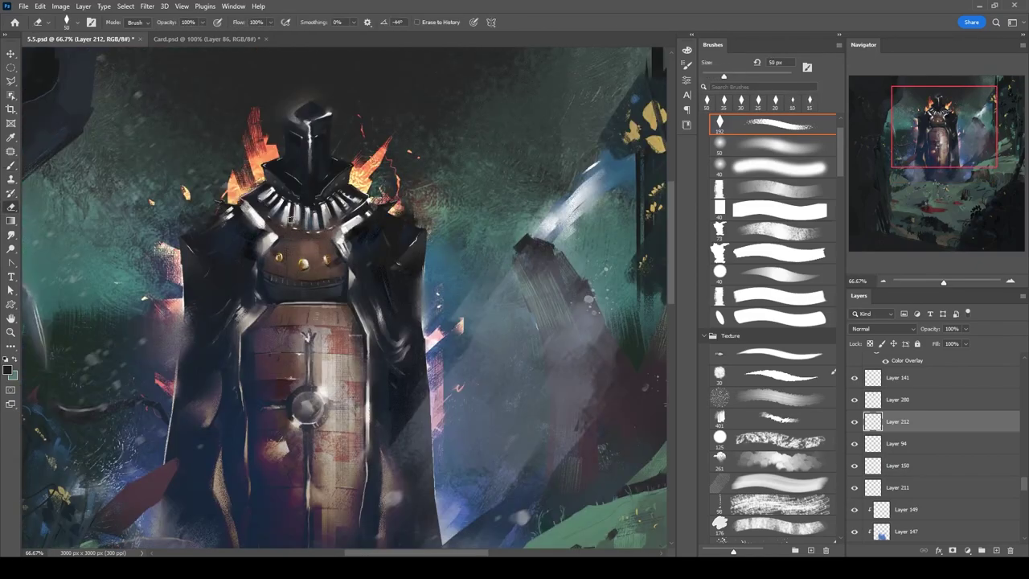
Smudge the haze on Layer 83 and lighten the sky behind the helmet on Group 8's mask with a 500 px soft eraser.
{"action": "left_click_drag", "start_coordinate": [306, 220], "coordinate": [333, 137]}
{"action": "key", "text": "ctrl+0"}
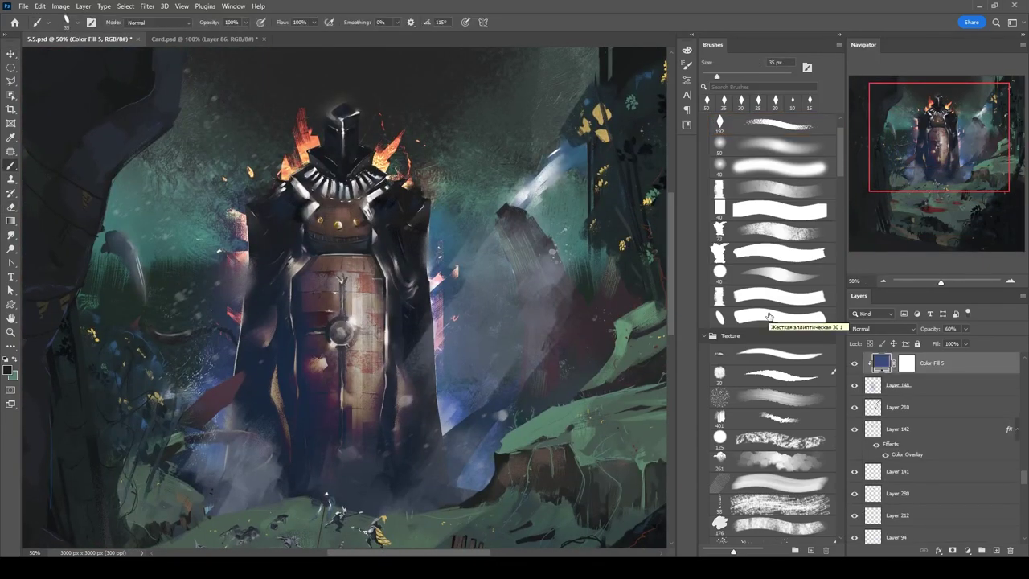
{"action": "left_click", "coordinate": [469, 188]}
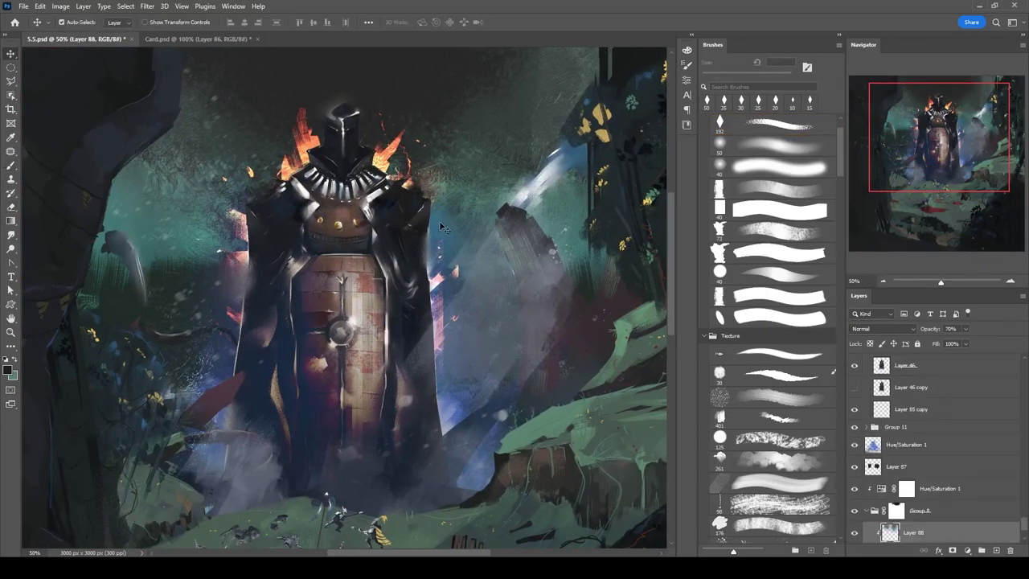
{"action": "scroll", "coordinate": [474, 291], "scroll_direction": "down", "scroll_amount": 4}
{"action": "scroll", "coordinate": [463, 288], "scroll_direction": "up", "scroll_amount": 1}
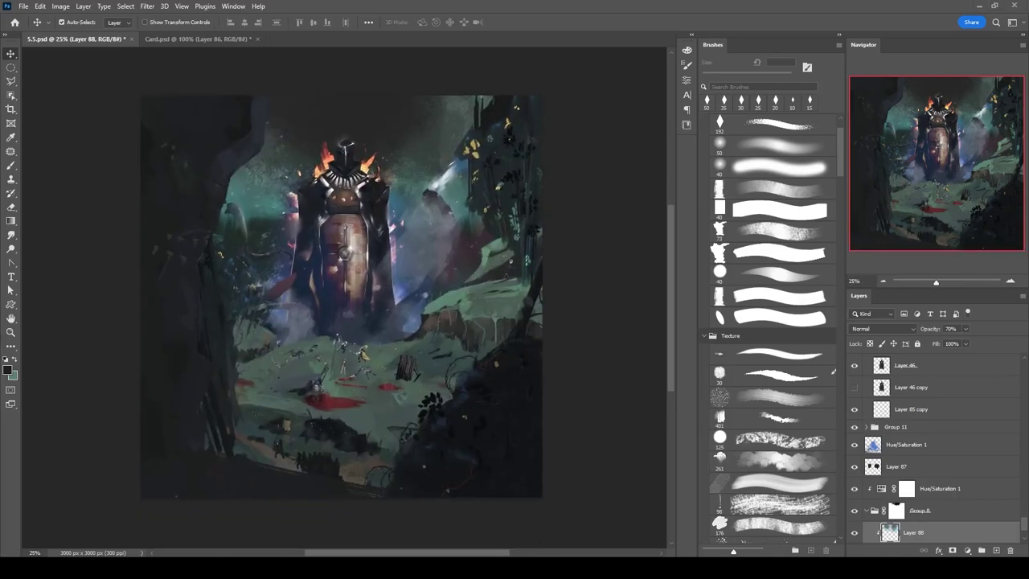
{"action": "scroll", "coordinate": [346, 298], "scroll_direction": "up", "scroll_amount": 1}
{"action": "key", "text": "alt+bracketleft"}
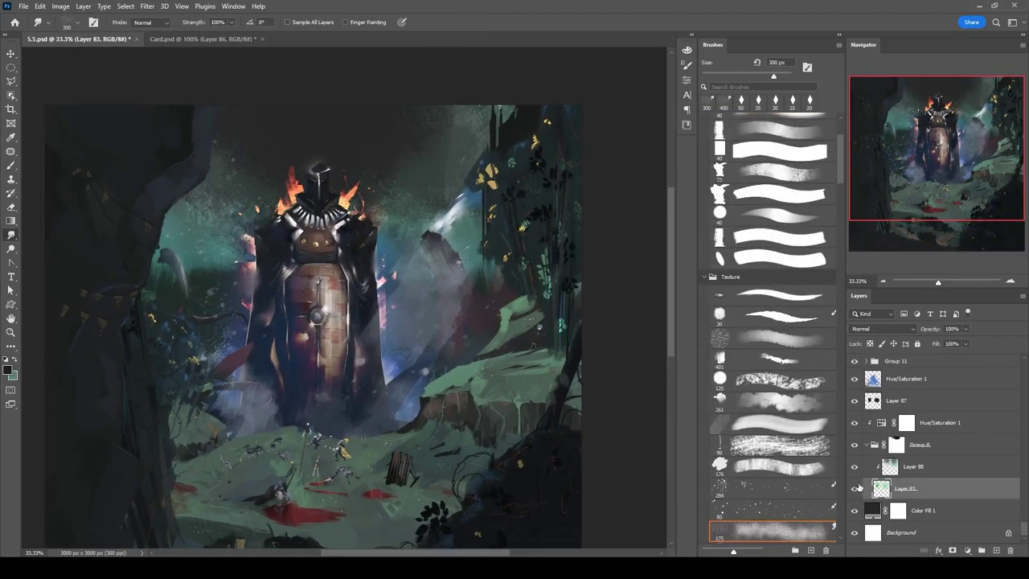
{"action": "key", "text": "b"}
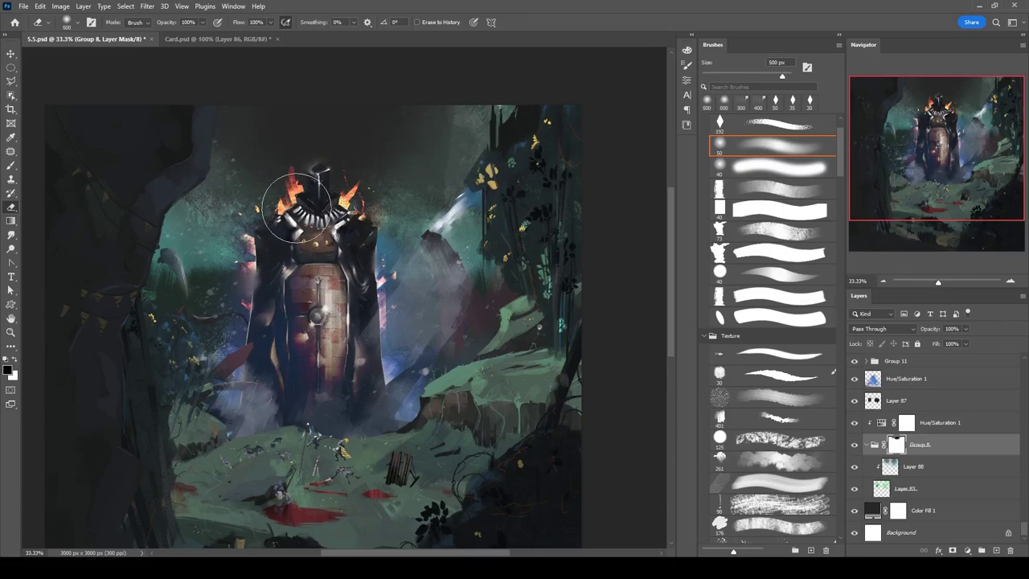
{"action": "left_click", "coordinate": [13, 237]}
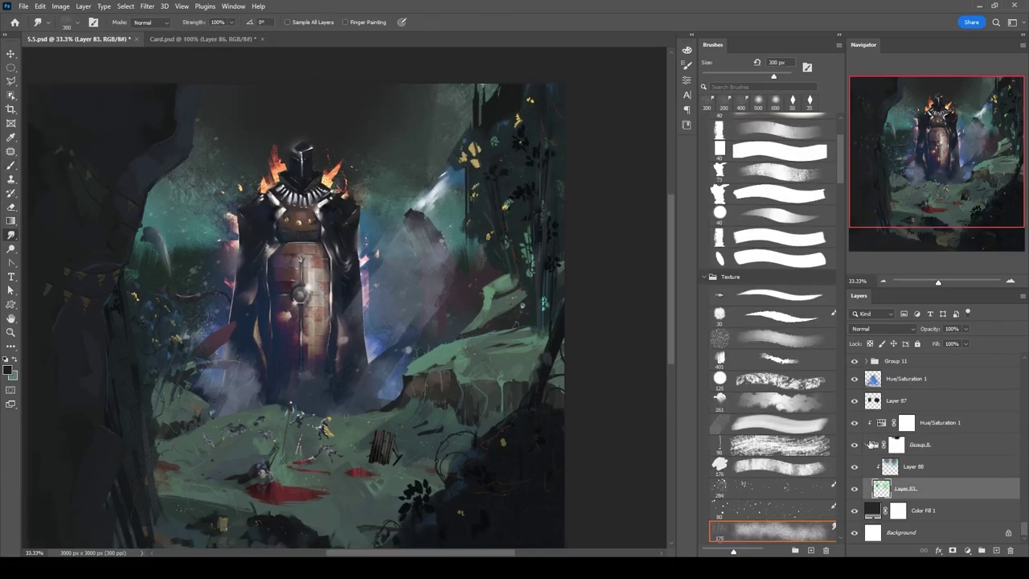
Merge Layer 236 copy with Layer 234 and transform the dark tree mass down behind the mossy ledge.
{"action": "scroll", "coordinate": [987, 473], "scroll_direction": "up", "scroll_amount": 5}
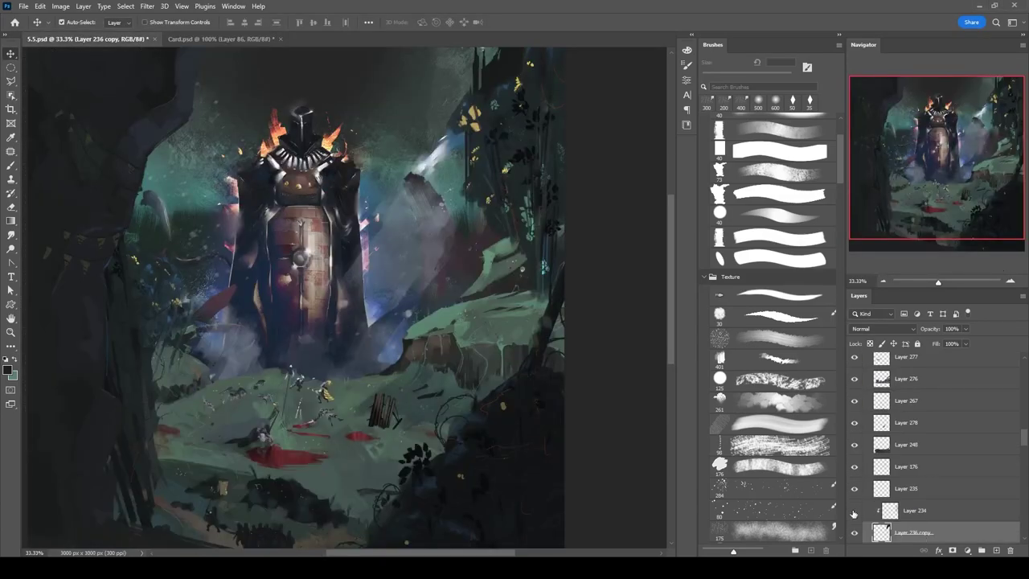
{"action": "left_click", "coordinate": [901, 511]}
{"action": "key", "text": "ctrl+t"}
{"action": "mouse_move", "coordinate": [420, 74]}
{"action": "left_mouse_down"}
{"action": "mouse_move", "coordinate": [494, 161]}
{"action": "mouse_move", "coordinate": [489, 142]}
{"action": "mouse_move", "coordinate": [414, 310]}
{"action": "mouse_move", "coordinate": [414, 257]}
{"action": "mouse_move", "coordinate": [420, 265]}
{"action": "mouse_move", "coordinate": [448, 254]}
{"action": "left_mouse_up"}
{"action": "key", "text": "Return"}
Paint jagged dark tree details on a new Layer 281 with the 15 px rough brush and erase edges on Layer 234.
{"action": "key", "text": "b"}
{"action": "key", "text": "ctrl+shift+alt+n"}
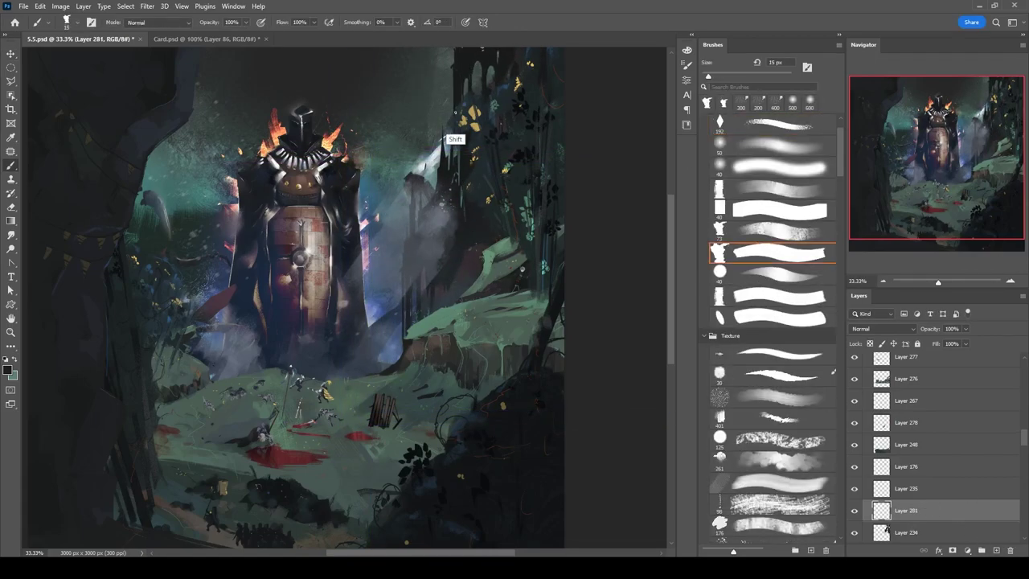
{"action": "key", "text": "e"}
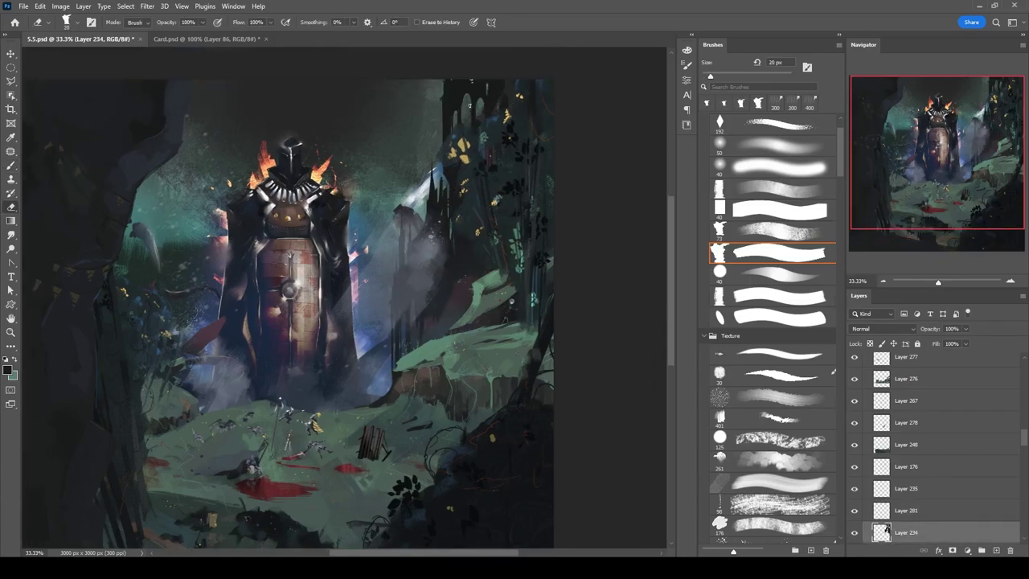
Touch up the dark tree silhouette with the rough brush, merge it into Layer 281 and move that layer above Layer 177.
{"action": "key", "text": "b"}
{"action": "key", "text": "bracketleft"}
{"action": "key", "text": "bracketleft"}
{"action": "key", "text": "bracketleft"}
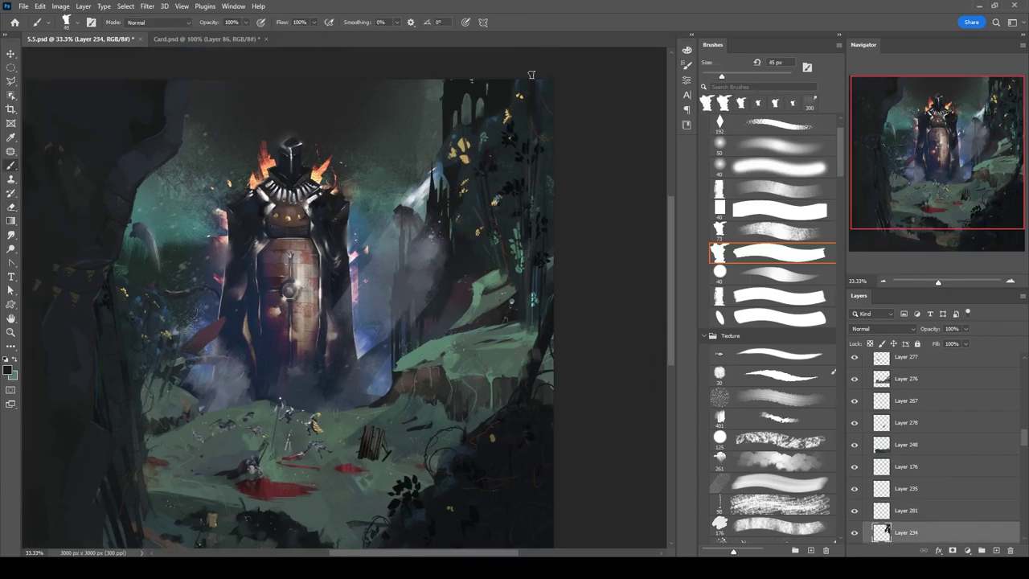
{"action": "left_click_drag", "start_coordinate": [923, 512], "coordinate": [929, 447]}
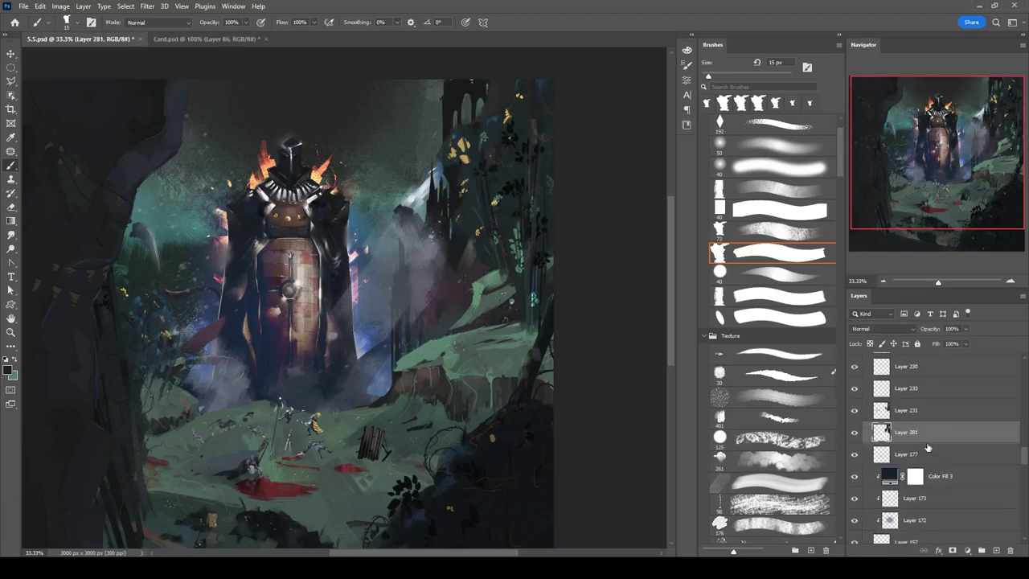
Add a mask to Layer 231, fade parts of the dark trees with the 400 px eraser and return to the layer's pixels.
{"action": "key", "text": "alt+bracketright"}
{"action": "left_click", "coordinate": [951, 552]}
{"action": "key", "text": "e"}
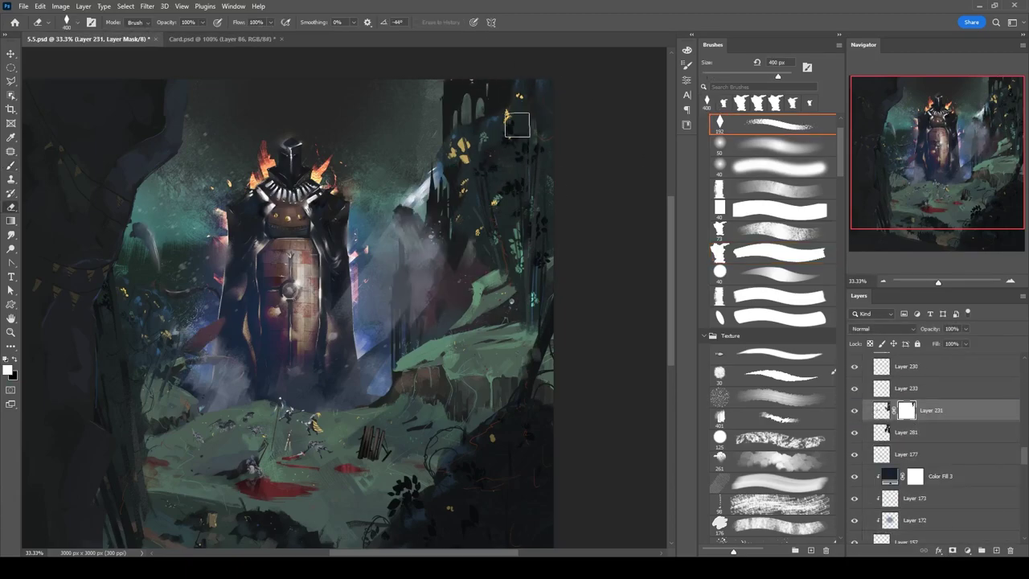
{"action": "key", "text": "b"}
{"action": "key", "text": "v"}
{"action": "left_click", "coordinate": [891, 409]}
{"action": "key", "text": "b"}
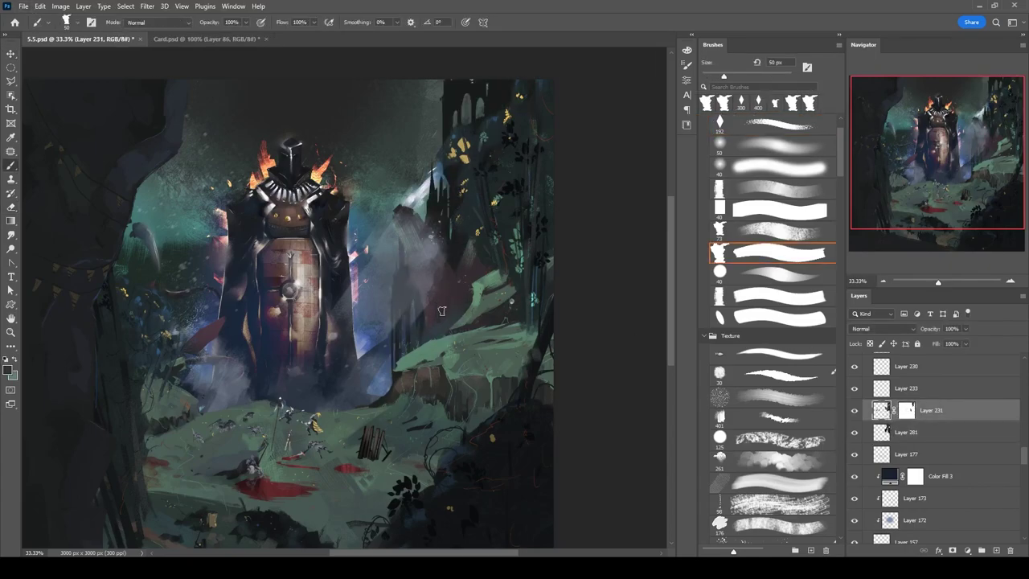
Place a dark castle tower custom shape on a new Layer 282 behind the ledge and soften it with the 500 px eraser.
{"action": "key", "text": "ctrl+shift+alt+n"}
{"action": "key", "text": "u"}
{"action": "left_click", "coordinate": [360, 22]}
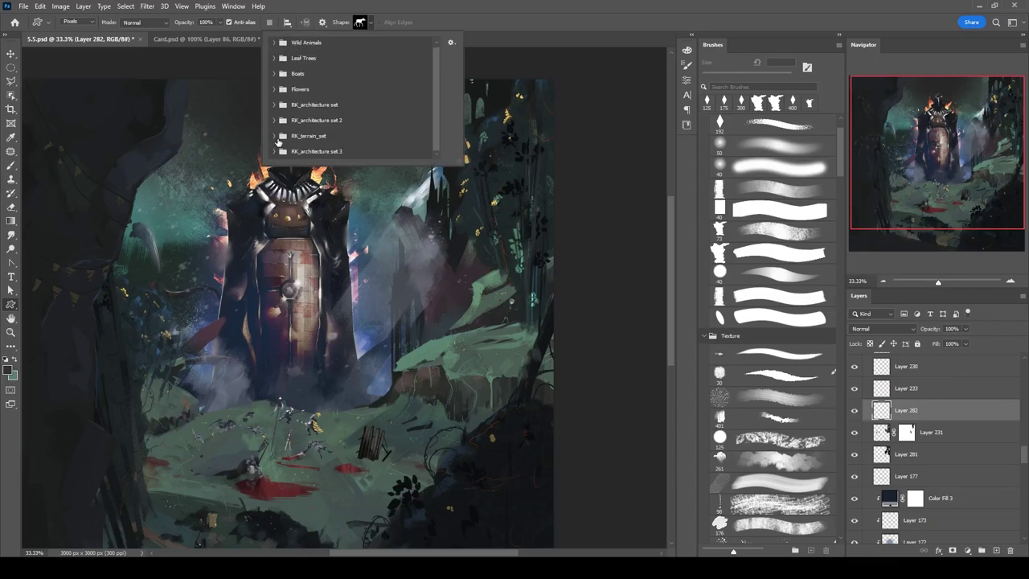
{"action": "left_click", "coordinate": [339, 148]}
{"action": "key", "text": "ctrl+t"}
{"action": "mouse_move", "coordinate": [405, 230]}
{"action": "left_mouse_down"}
{"action": "mouse_move", "coordinate": [592, 138]}
{"action": "mouse_move", "coordinate": [545, 197]}
{"action": "mouse_move", "coordinate": [468, 215]}
{"action": "left_mouse_up"}
{"action": "key", "text": "Return"}
{"action": "left_click_drag", "start_coordinate": [387, 322], "coordinate": [498, 232]}
{"action": "key", "text": "b"}
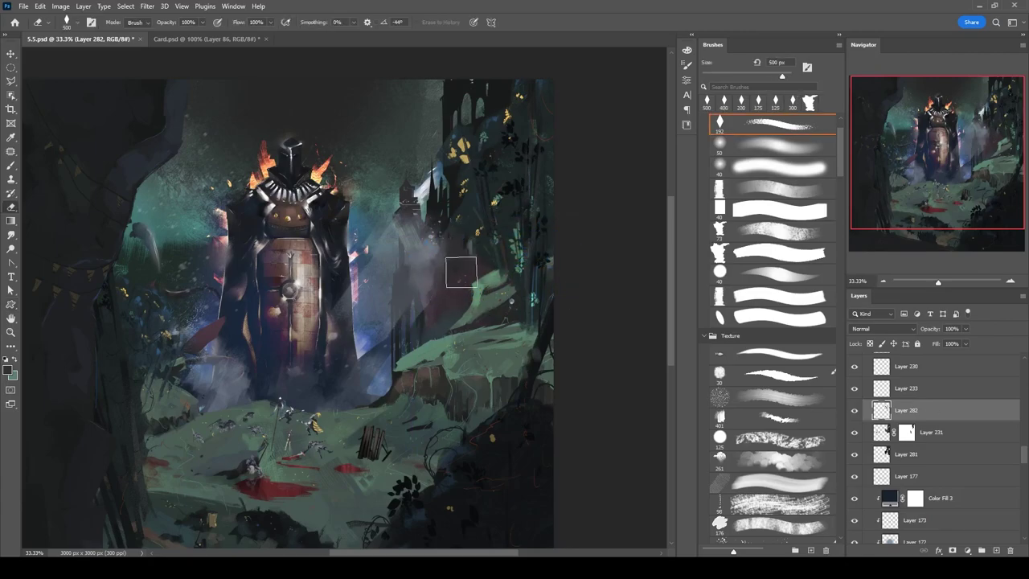
Bring Layer 210's blue tendrils above Layer 282, thin them with the 200 px eraser and retouch them with a 25 px round brush.
{"action": "key", "text": "v"}
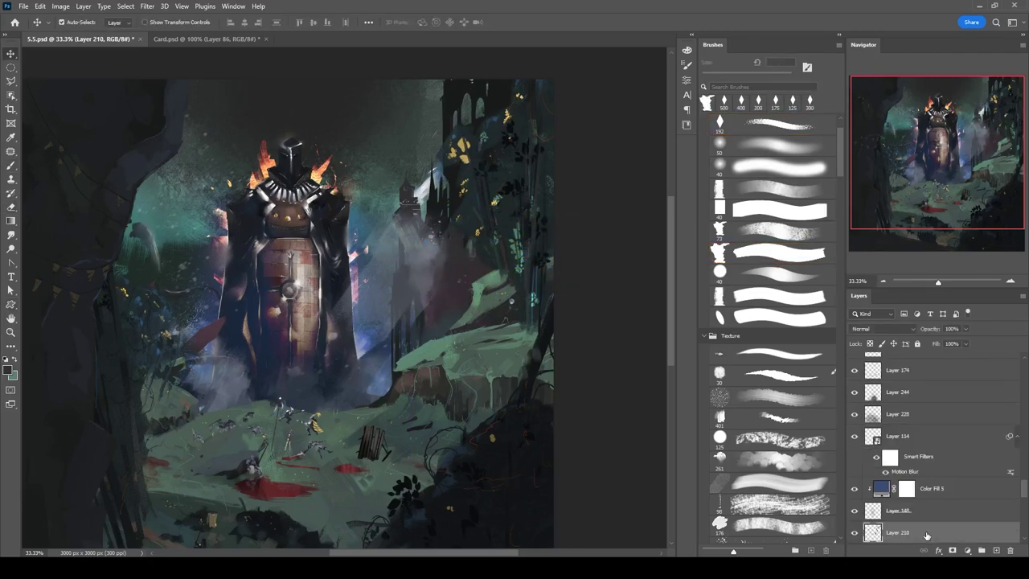
{"action": "left_click", "coordinate": [949, 391]}
{"action": "key", "text": "ctrl+bracketright"}
{"action": "key", "text": "ctrl+bracketright"}
{"action": "key", "text": "ctrl+bracketright"}
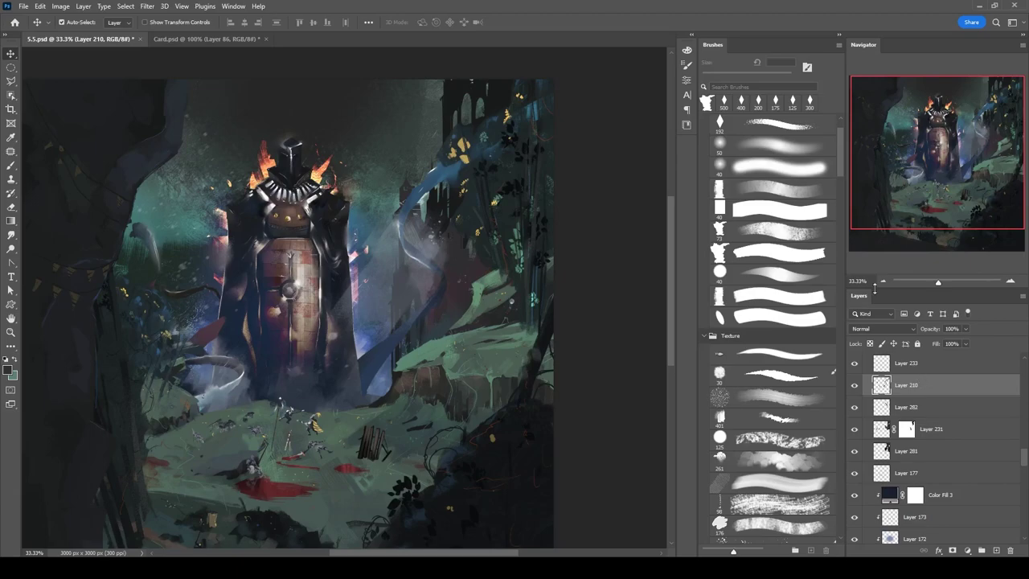
{"action": "key", "text": "e"}
{"action": "left_click_drag", "start_coordinate": [493, 169], "coordinate": [486, 205]}
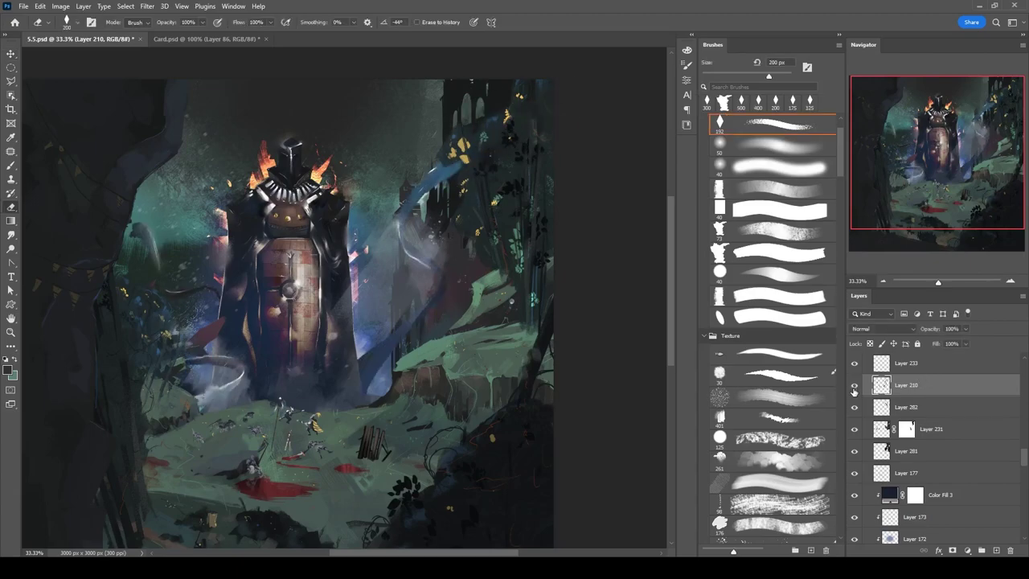
{"action": "key", "text": "bracketleft"}
{"action": "key", "text": "bracketleft"}
{"action": "key", "text": "b"}
{"action": "key", "text": "comma"}
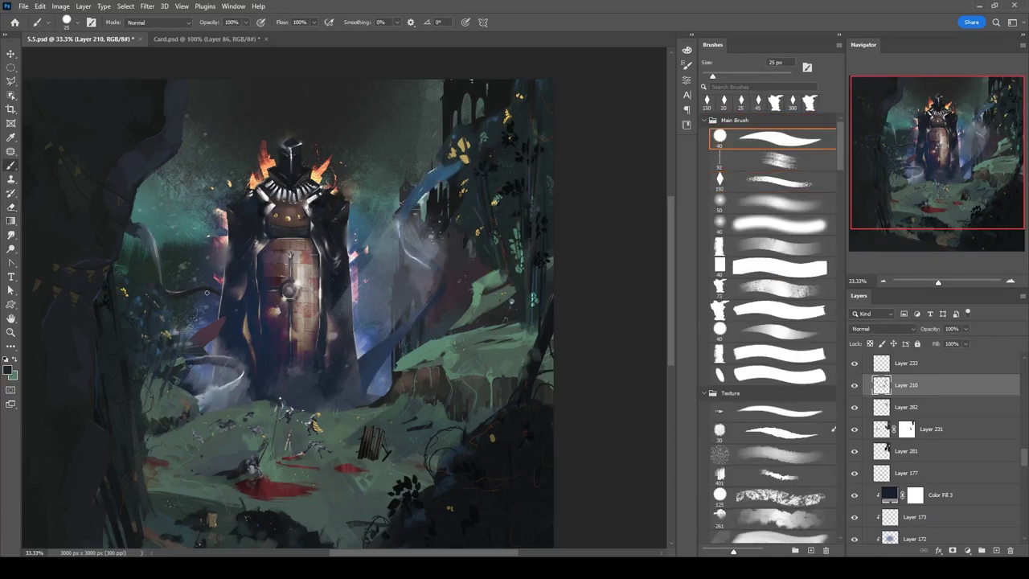
Move Layer 151 and Layer 176 above Layer 210 and hide Layers 151 and 210.
{"action": "key", "text": "v"}
{"action": "left_click", "coordinate": [936, 364]}
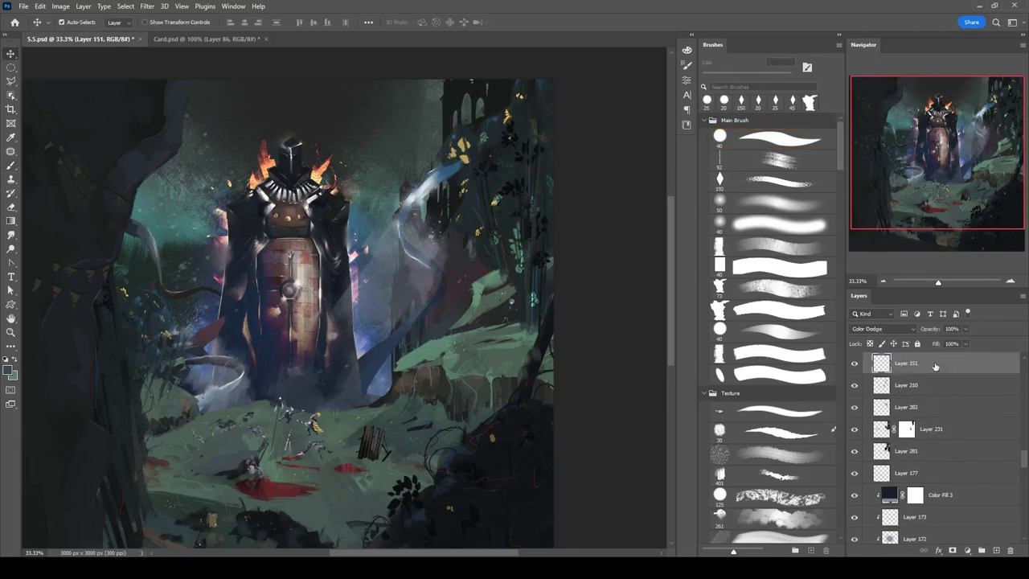
{"action": "left_click", "coordinate": [213, 338]}
{"action": "left_click_drag", "start_coordinate": [936, 473], "coordinate": [939, 434]}
{"action": "left_click_drag", "start_coordinate": [855, 451], "coordinate": [855, 473]}
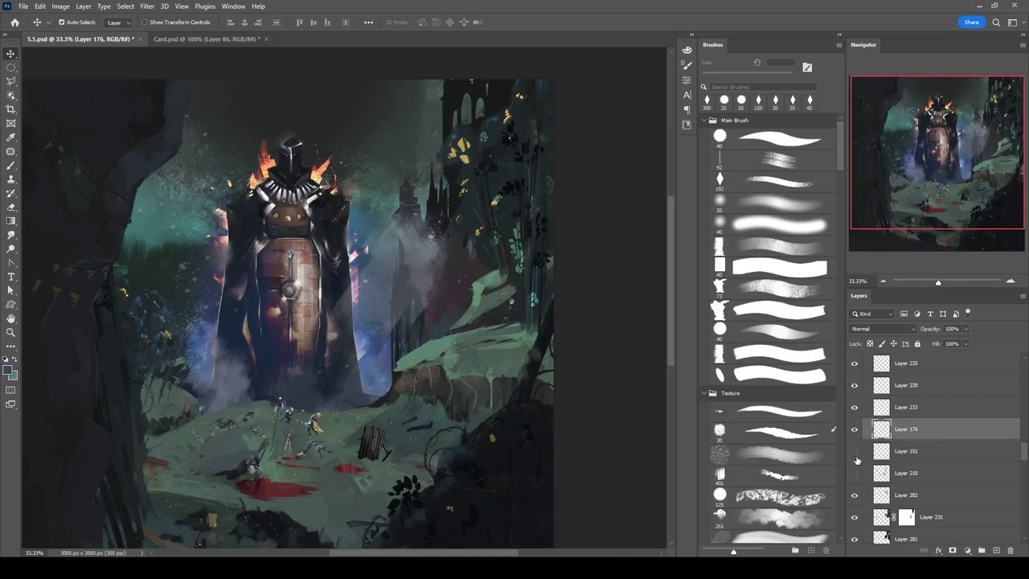
Paint dark curling tendrils beside the giant on a new Layer 283 with the 30 px brush and fade them with the 500 px eraser.
{"action": "left_click", "coordinate": [855, 494]}
{"action": "key", "text": "ctrl+shift+alt+n"}
{"action": "key", "text": "b"}
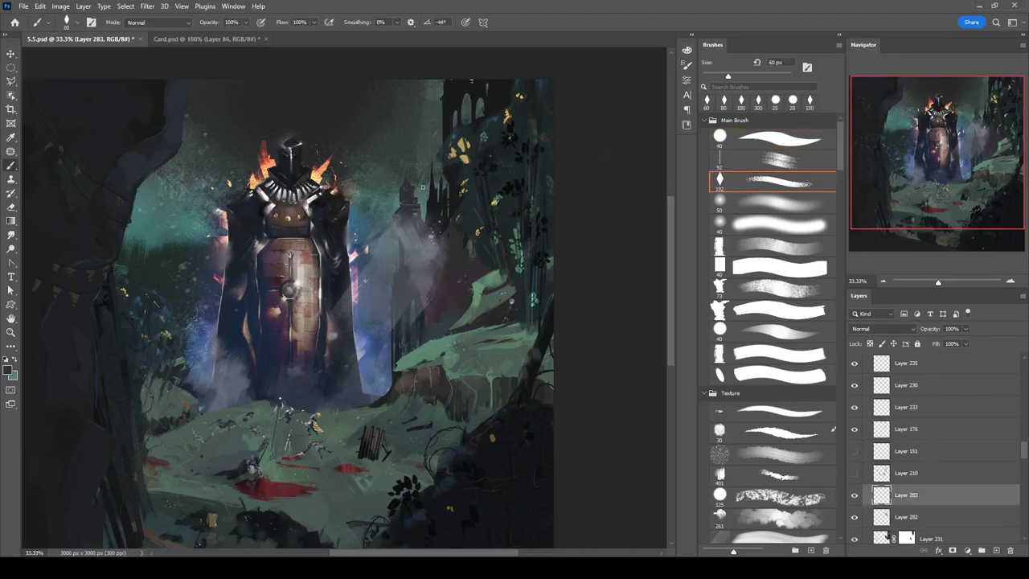
{"action": "key", "text": "bracketleft"}
{"action": "key", "text": "bracketleft"}
{"action": "key", "text": "bracketleft"}
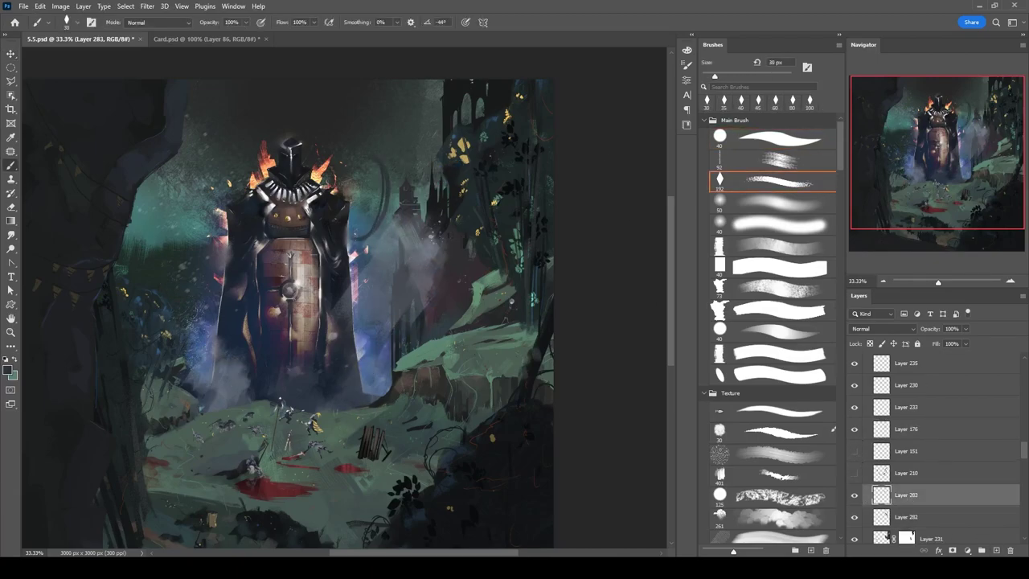
{"action": "left_click_drag", "start_coordinate": [233, 355], "coordinate": [211, 410]}
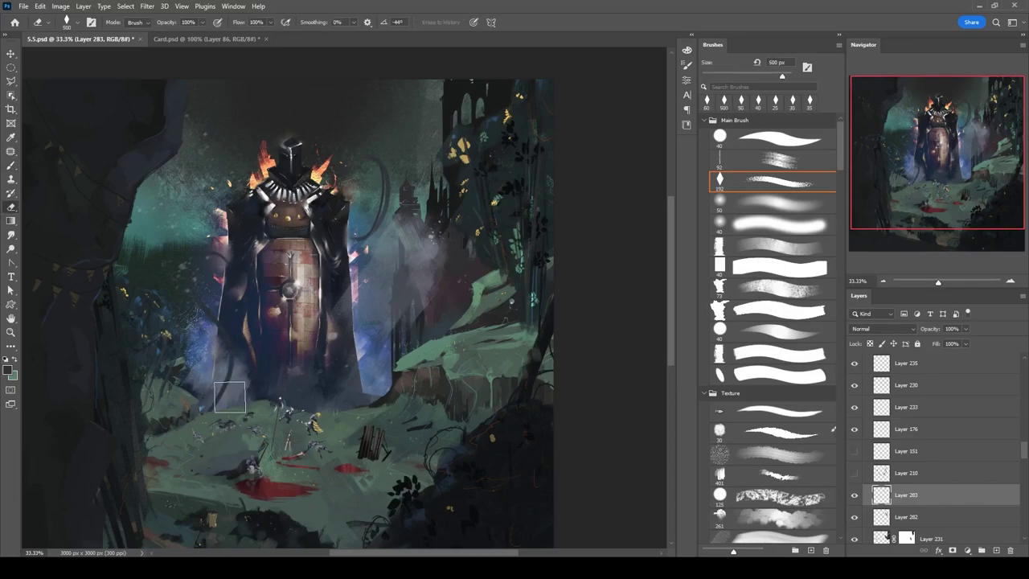
{"action": "key", "text": "bracketleft"}
{"action": "key", "text": "bracketleft"}
{"action": "key", "text": "bracketright"}
{"action": "key", "text": "bracketright"}
Tint the tendrils with sampled blue and orange colours on a new Layer 284 clipped to Layer 283.
{"action": "left_click", "coordinate": [996, 550]}
{"action": "left_click", "coordinate": [226, 405], "text": "alt"}
{"action": "key", "text": "bracketright"}
{"action": "key", "text": "bracketright"}
{"action": "key", "text": "bracketright"}
{"action": "key", "text": "bracketright"}
{"action": "key", "text": "bracketright"}
{"action": "key", "text": "bracketright"}
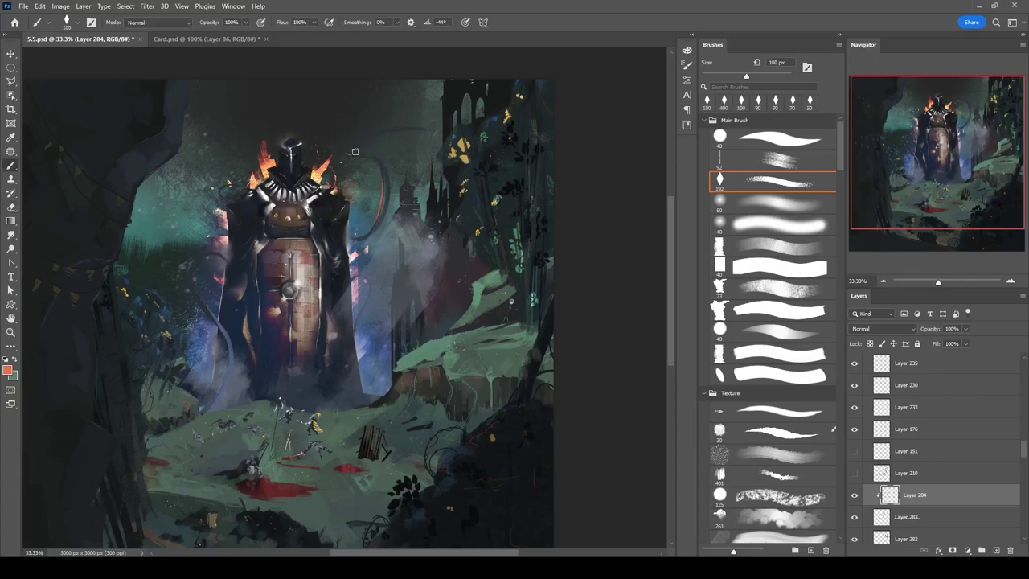
Add pale and orange highlights to the tendrils on a new clipped Layer 285 and trim them with the 150 px eraser.
{"action": "left_click", "coordinate": [470, 193], "text": "alt"}
{"action": "key", "text": "ctrl+shift+alt+n"}
{"action": "left_click", "coordinate": [923, 505], "text": "alt"}
{"action": "key", "text": "bracketleft"}
{"action": "key", "text": "bracketleft"}
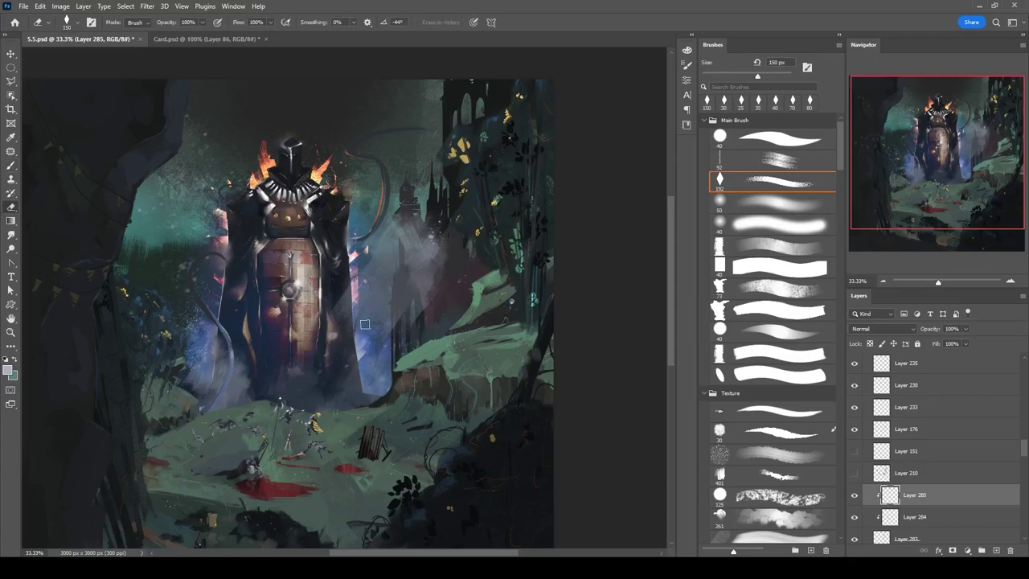
{"action": "left_click", "coordinate": [230, 188], "text": "alt"}
{"action": "key", "text": "e"}
{"action": "left_click_drag", "start_coordinate": [344, 153], "coordinate": [377, 131]}
Move Layers 283, 284 and 285 down the stack to sit between Group 11 and the blue Hue/Saturation 1 layer.
{"action": "scroll", "coordinate": [1023, 451], "scroll_direction": "down", "scroll_amount": 2}
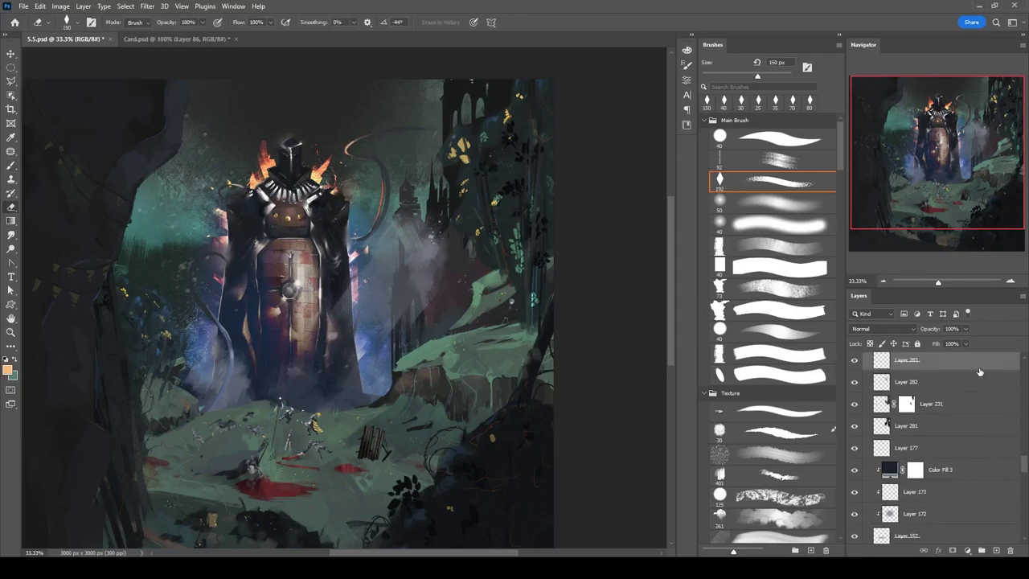
{"action": "left_click", "coordinate": [949, 475], "text": "shift"}
{"action": "left_click_drag", "start_coordinate": [950, 476], "coordinate": [940, 394]}
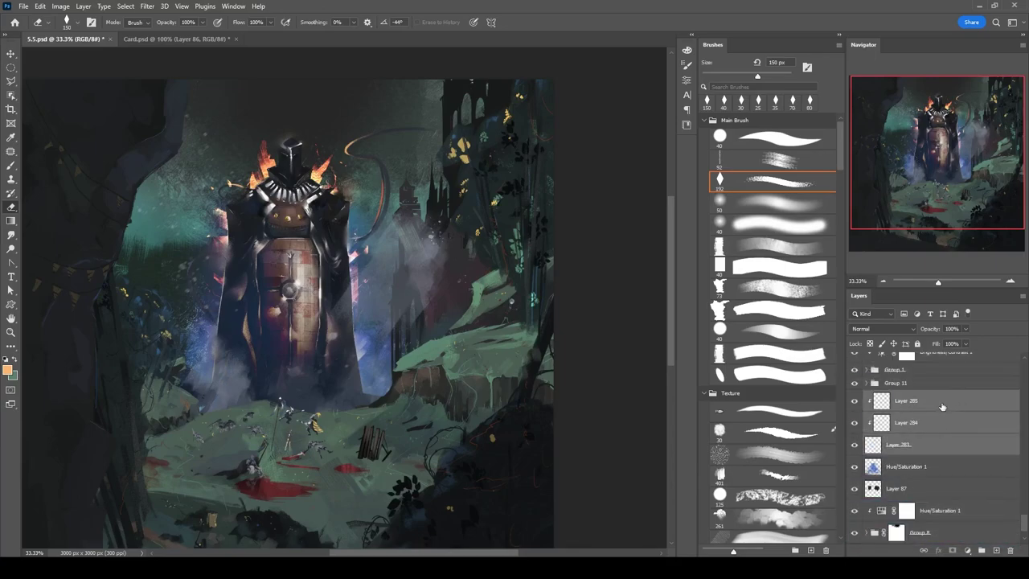
Repaint thin dark strands around the giant on Layer 283 with a fine 15 to 30 px brush and soften them with the eraser.
{"action": "left_click", "coordinate": [917, 444]}
{"action": "key", "text": "b"}
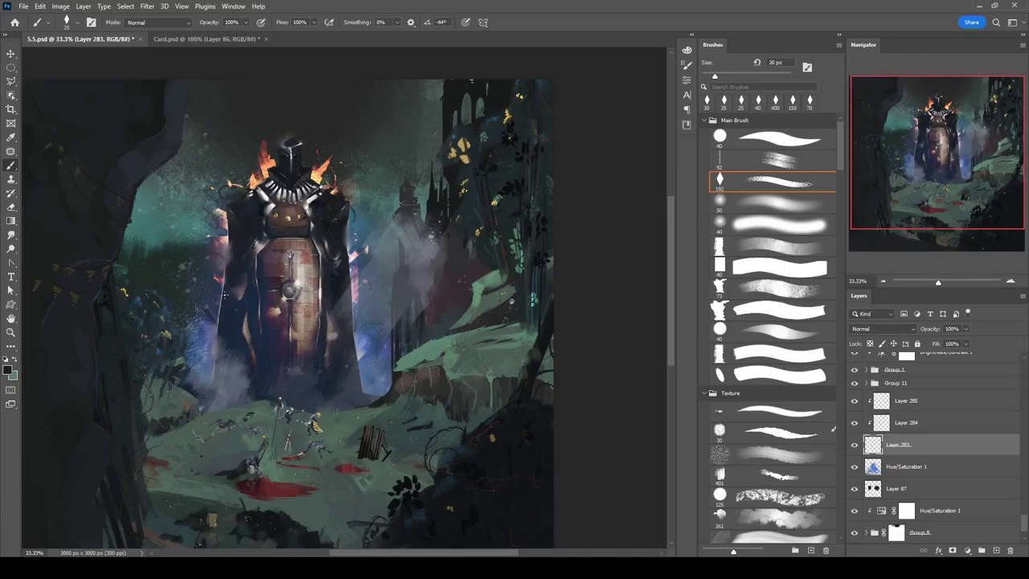
{"action": "key", "text": "bracketleft"}
{"action": "key", "text": "bracketleft"}
{"action": "key", "text": "bracketleft"}
{"action": "key", "text": "bracketright"}
{"action": "key", "text": "bracketright"}
{"action": "key", "text": "bracketright"}
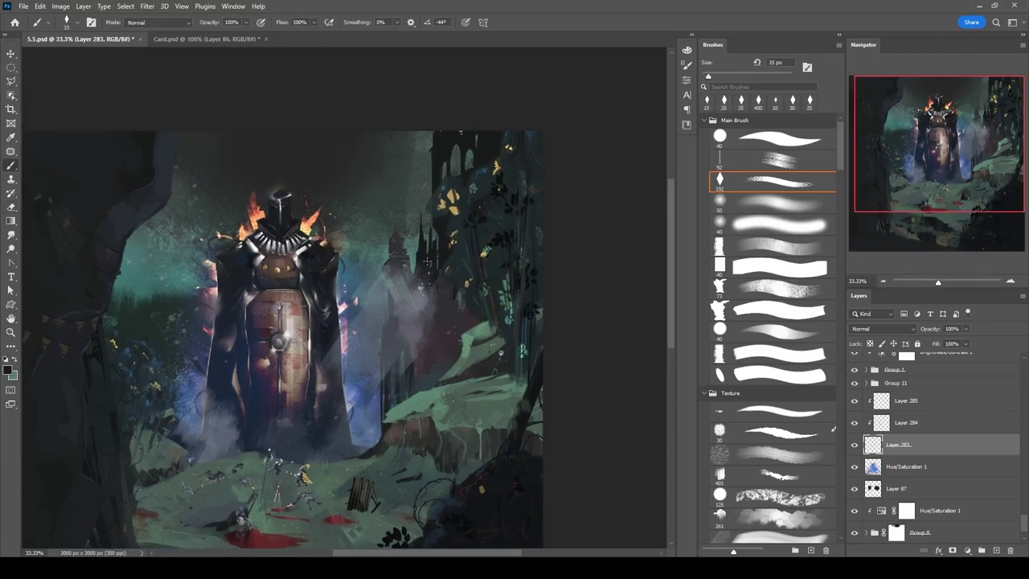
{"action": "key", "text": "e"}
{"action": "left_click_drag", "start_coordinate": [374, 298], "coordinate": [362, 340]}
{"action": "key", "text": "bracketleft"}
{"action": "key", "text": "bracketleft"}
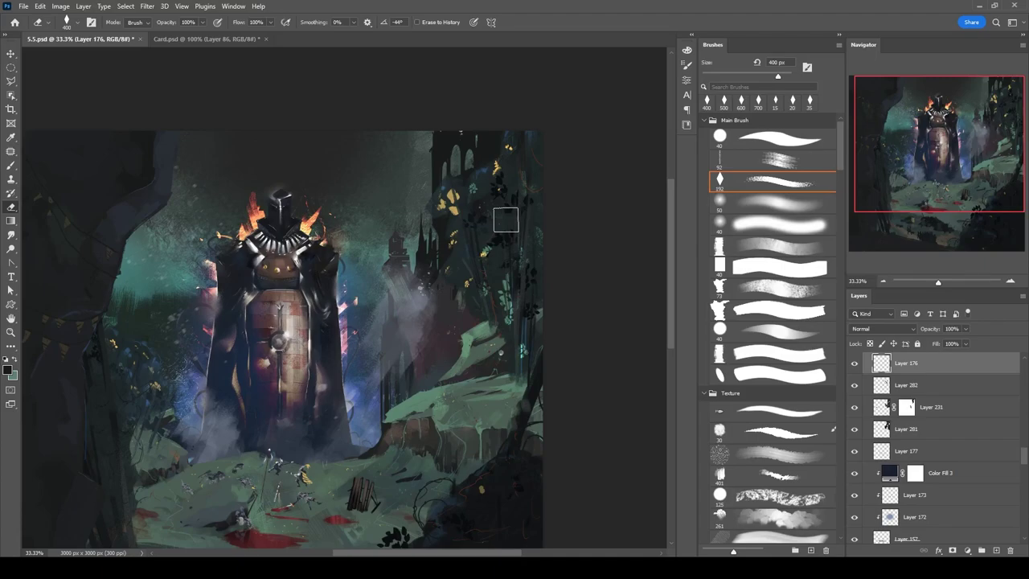
Duplicate the haze on Layer 176, flip the copy horizontally onto the giant's other side and smudge Layer 177 with a 250 px texture brush.
{"action": "key", "text": "ctrl+j"}
{"action": "key", "text": "ctrl+t"}
{"action": "right_click", "coordinate": [378, 334]}
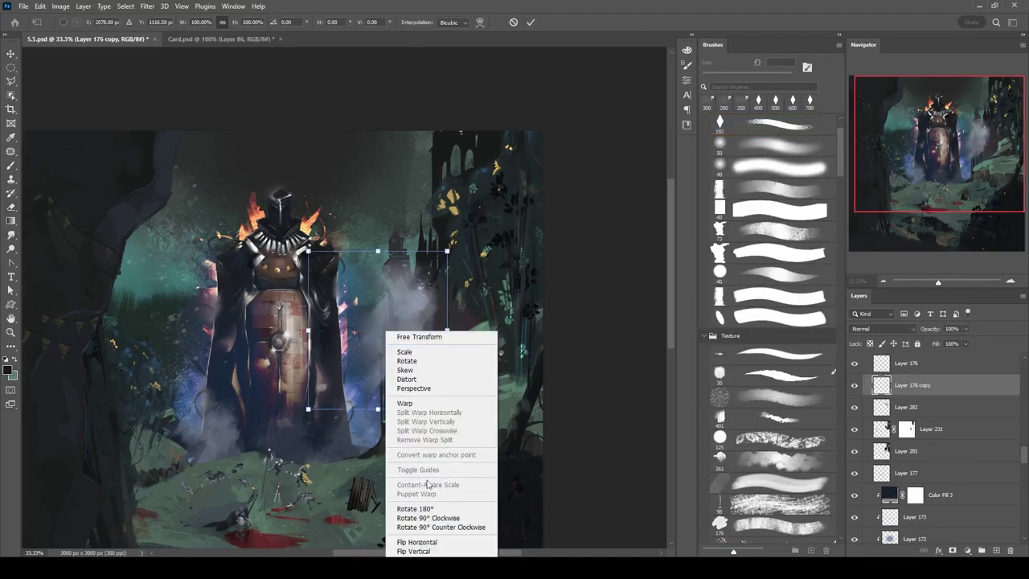
{"action": "left_click", "coordinate": [425, 544]}
{"action": "key", "text": "Return"}
{"action": "left_click", "coordinate": [906, 473]}
{"action": "left_click", "coordinate": [771, 530]}
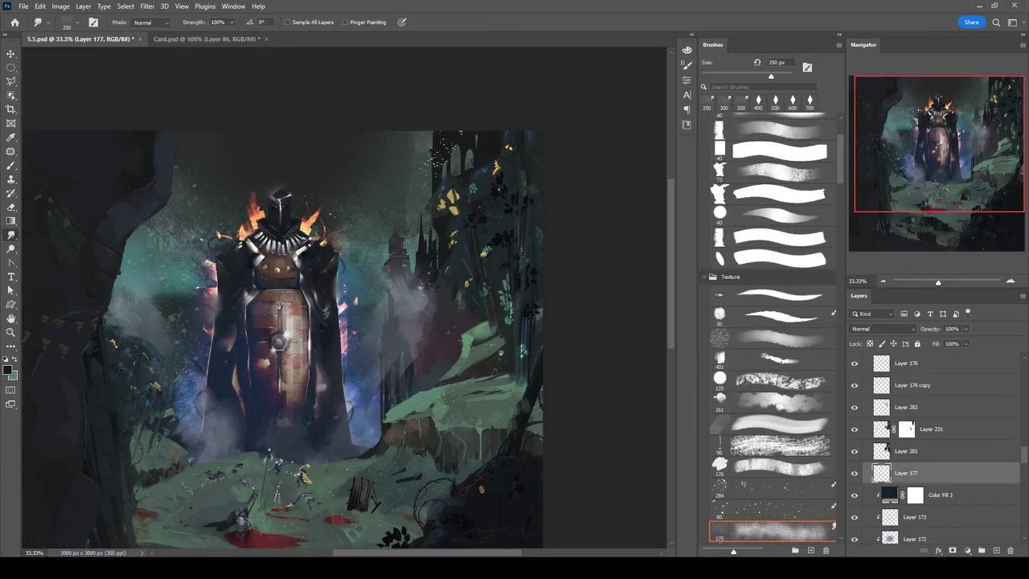
Transform the element picked beside the giant's cloak, shifting it slightly downward.
{"action": "key", "text": "ctrl+minus"}
{"action": "left_click", "coordinate": [383, 321], "text": "ctrl"}
{"action": "key", "text": "ctrl+t"}
{"action": "left_click_drag", "start_coordinate": [383, 321], "coordinate": [383, 348]}
{"action": "key", "text": "Return"}
{"action": "key", "text": "ctrl+plus"}
Add a Brightness/Contrast adjustment above Layer 87 with brightness -32 and contrast 5.
{"action": "scroll", "coordinate": [1017, 522], "scroll_direction": "up", "scroll_amount": 2}
{"action": "key", "text": "F2"}
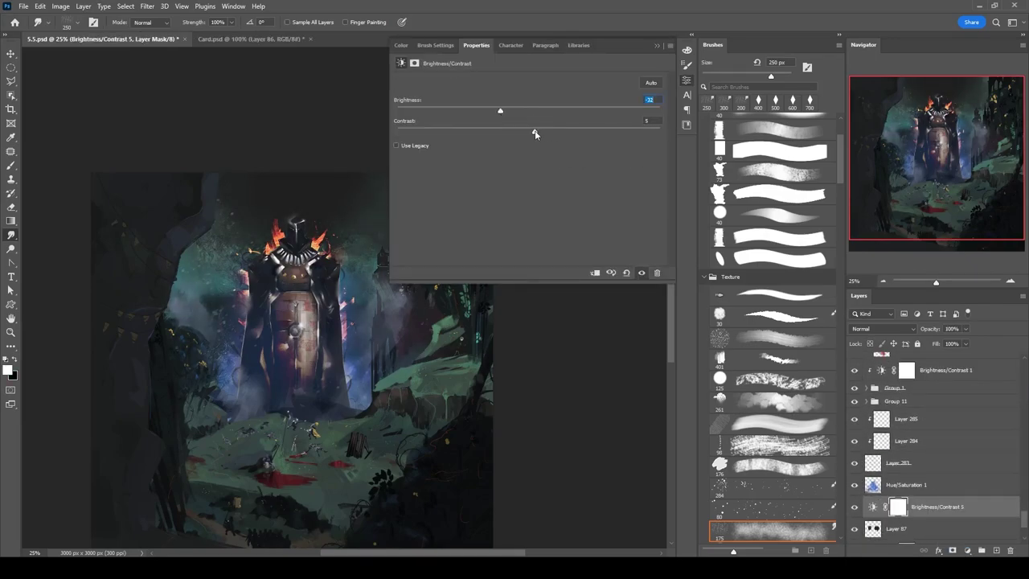
{"action": "left_click", "coordinate": [570, 104]}
{"action": "scroll", "coordinate": [982, 485], "scroll_direction": "down", "scroll_amount": 3}
{"action": "scroll", "coordinate": [854, 448], "scroll_direction": "up", "scroll_amount": 3}
Hide Color Fill 3 and paint soft ground shadows on a new clipped Layer 286, set to Multiply at 70% opacity.
{"action": "left_click", "coordinate": [859, 432]}
{"action": "key", "text": "b"}
{"action": "left_click", "coordinate": [854, 386]}
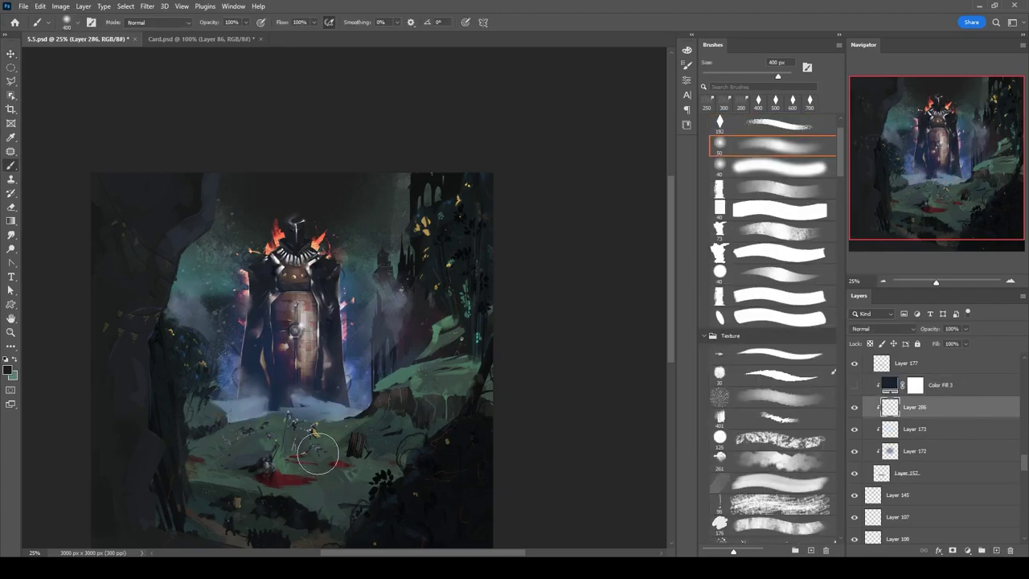
{"action": "key", "text": "e"}
{"action": "key", "text": "bracketleft"}
{"action": "key", "text": "bracketleft"}
{"action": "key", "text": "bracketleft"}
{"action": "key", "text": "bracketleft"}
{"action": "key", "text": "bracketleft"}
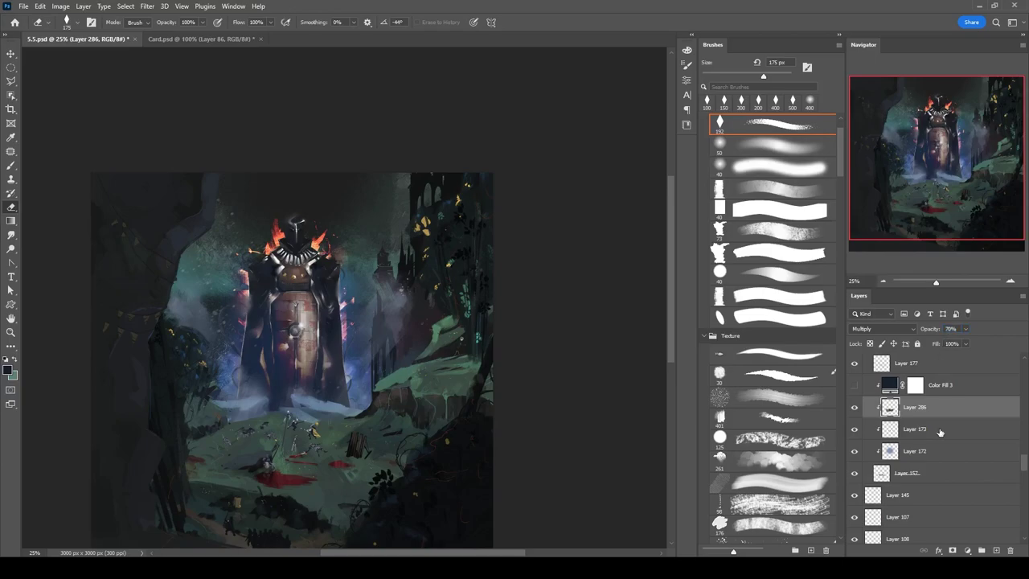
Paint pale mist at the giant's feet on a new Layer 287, trim it with the eraser and set it to Linear Dodge (Add) at 80% opacity.
{"action": "key", "text": "ctrl+shift+alt+n"}
{"action": "key", "text": "b"}
{"action": "left_click", "coordinate": [354, 367], "text": "alt"}
{"action": "left_click_drag", "start_coordinate": [289, 418], "coordinate": [354, 402]}
{"action": "key", "text": "e"}
{"action": "key", "text": "bracketright"}
{"action": "left_click", "coordinate": [883, 329]}
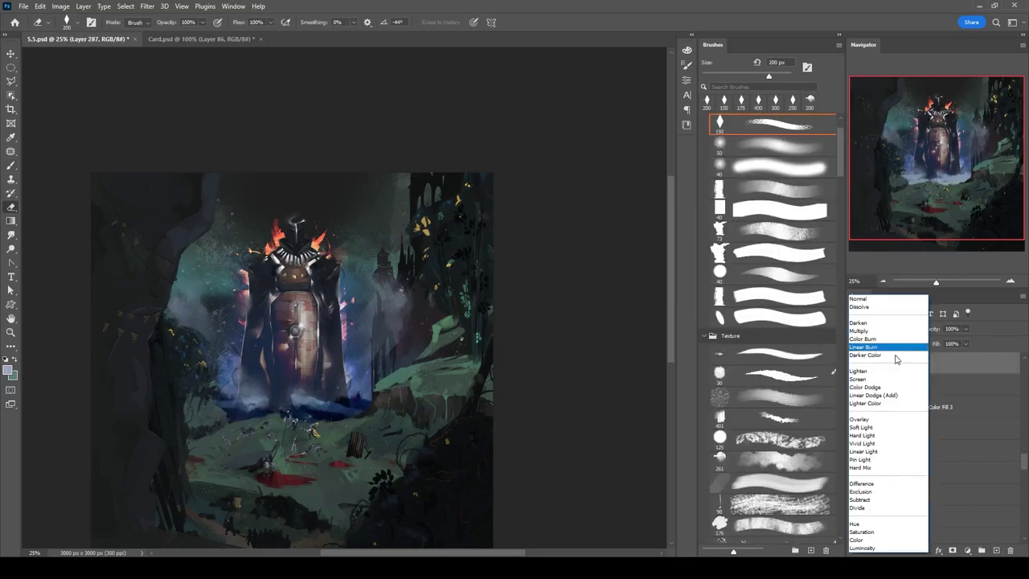
{"action": "left_click", "coordinate": [873, 395]}
{"action": "key", "text": "bracketright"}
Paste the copied black particle texture above Layer 145 as Layer 288 and set its blend mode to Exclusion.
{"action": "scroll", "coordinate": [932, 442], "scroll_direction": "down", "scroll_amount": 3}
{"action": "left_click_drag", "start_coordinate": [564, 382], "coordinate": [572, 351]}
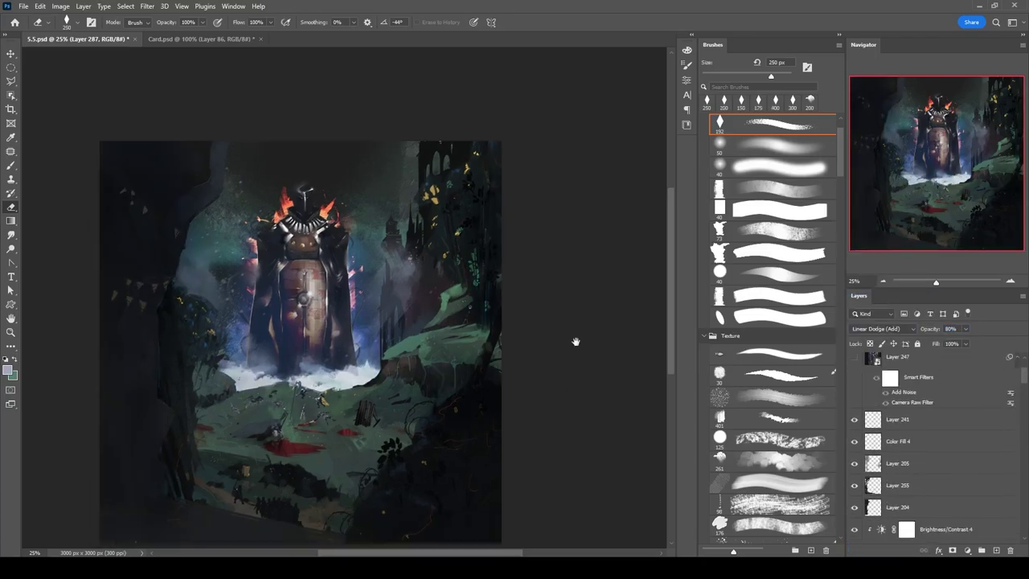
{"action": "scroll", "coordinate": [856, 408], "scroll_direction": "down", "scroll_amount": 2}
{"action": "scroll", "coordinate": [933, 442], "scroll_direction": "down", "scroll_amount": 10}
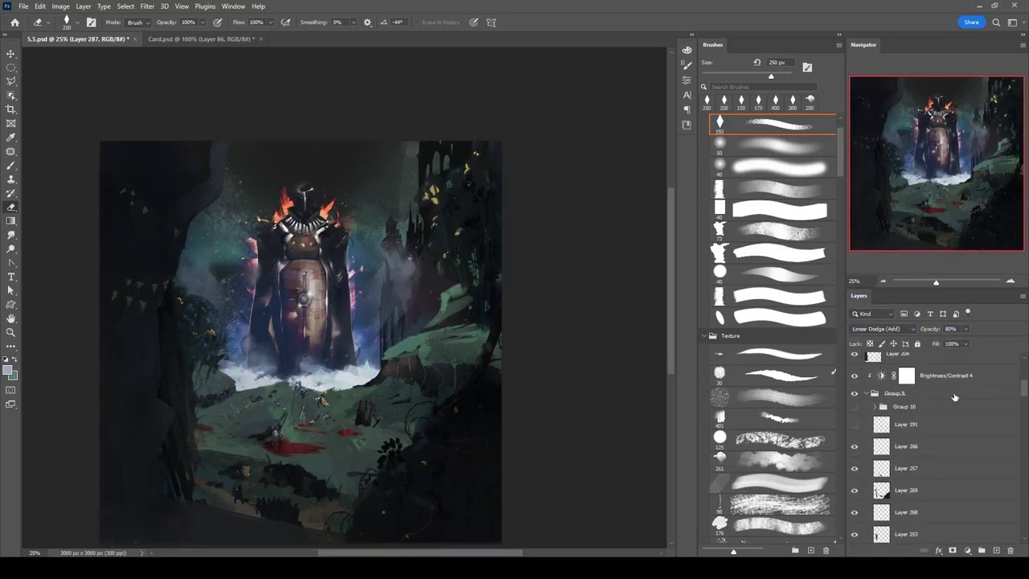
{"action": "scroll", "coordinate": [1013, 468], "scroll_direction": "up", "scroll_amount": 10}
{"action": "left_click", "coordinate": [898, 491]}
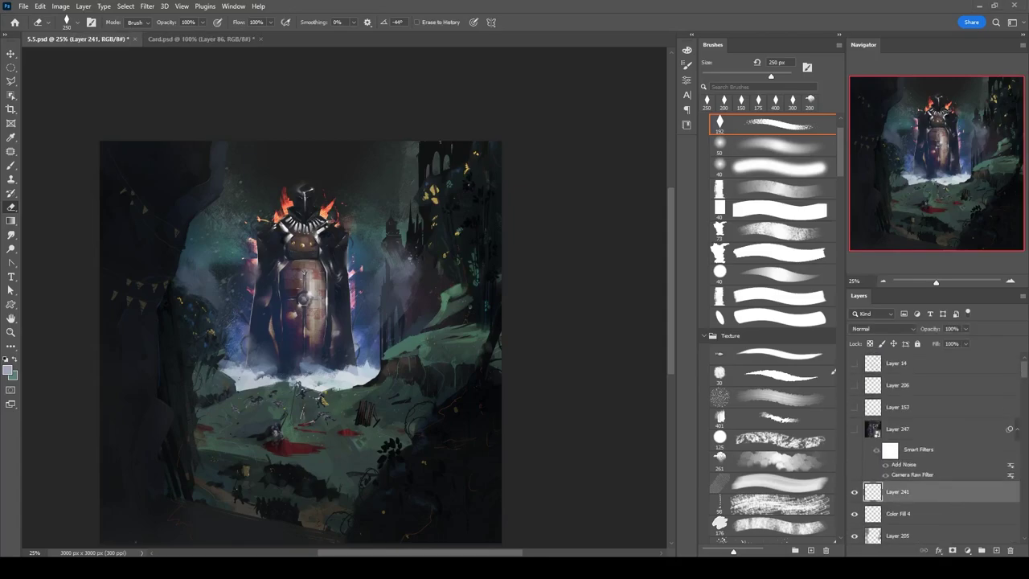
{"action": "key", "text": "ctrl+v"}
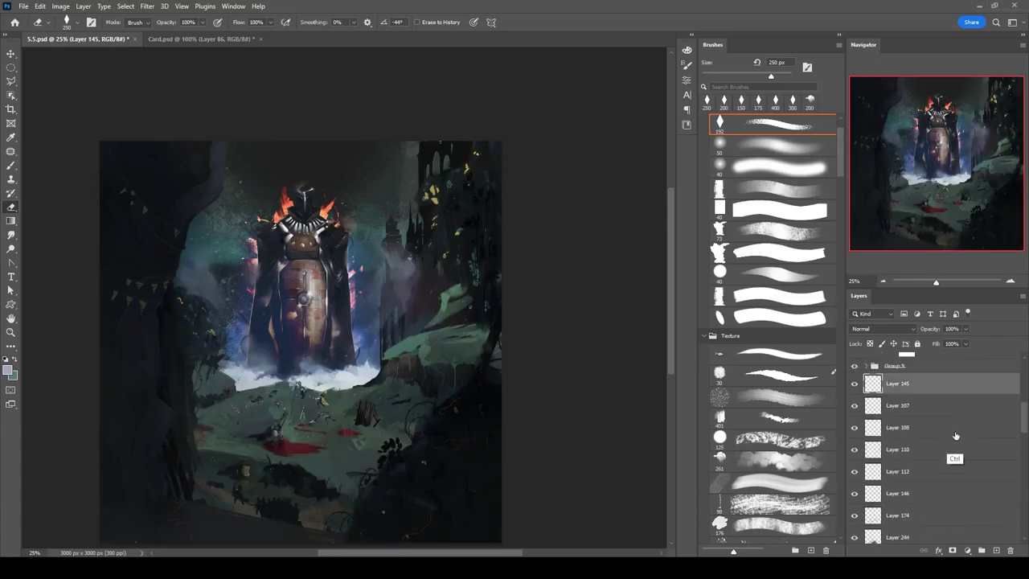
{"action": "key", "text": "Return"}
{"action": "left_click", "coordinate": [883, 328]}
{"action": "left_click", "coordinate": [861, 492]}
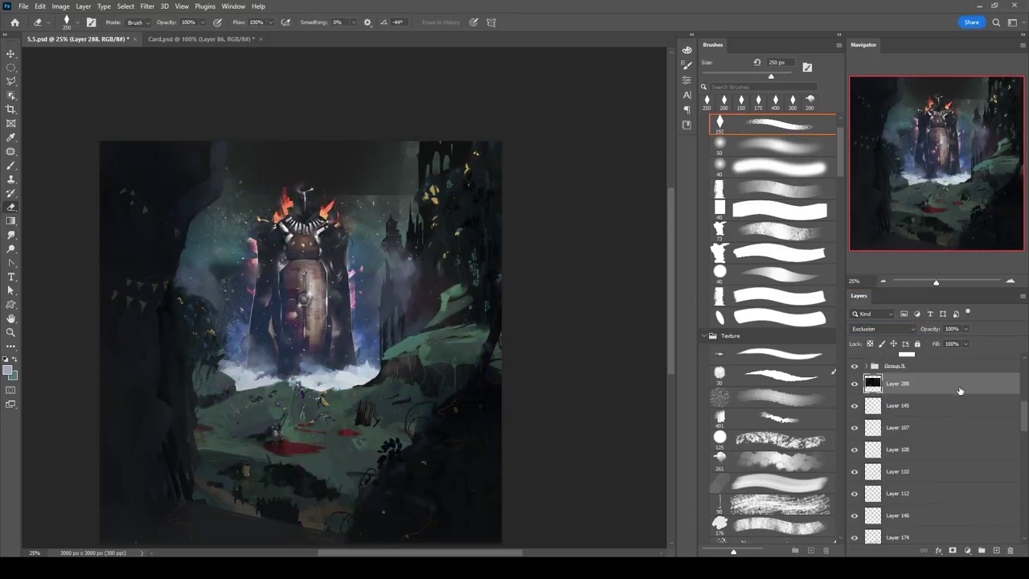
{"action": "double_click", "coordinate": [964, 390]}
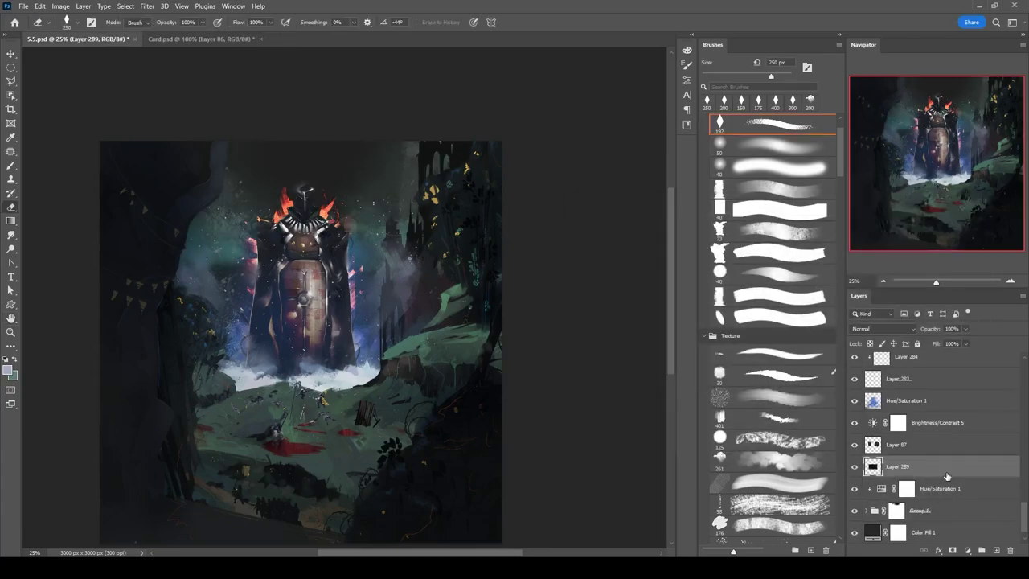
Scale the particle texture on Layer 289 over the sky and set it to Lighten at 20% opacity.
{"action": "key", "text": "ctrl+t"}
{"action": "key", "text": "Return"}
{"action": "left_click", "coordinate": [882, 328]}
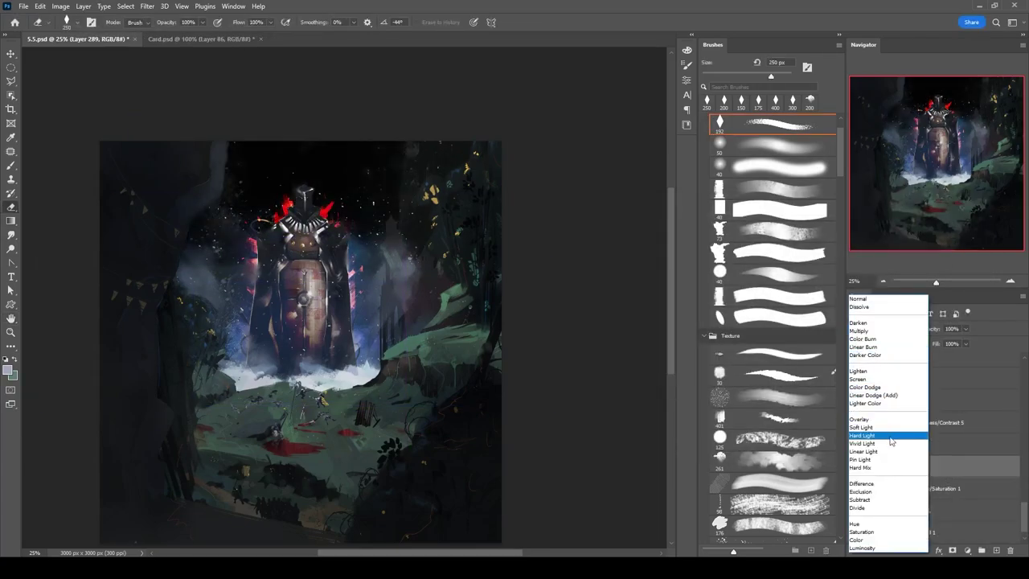
{"action": "left_click", "coordinate": [876, 371]}
{"action": "left_click", "coordinate": [951, 329]}
{"action": "type", "text": "20v"}
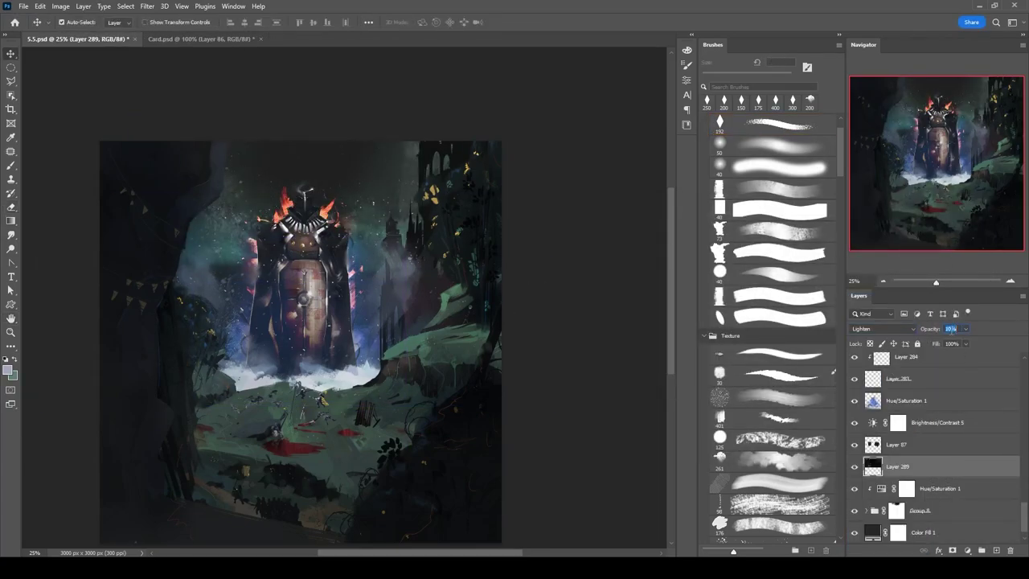
Apply Motion Blur at a 63° angle and 17 pixels distance to the particle texture on Layer 288 and give the layer a mask.
{"action": "scroll", "coordinate": [948, 459], "scroll_direction": "up", "scroll_amount": 5}
{"action": "left_click", "coordinate": [948, 466]}
{"action": "left_click", "coordinate": [147, 5]}
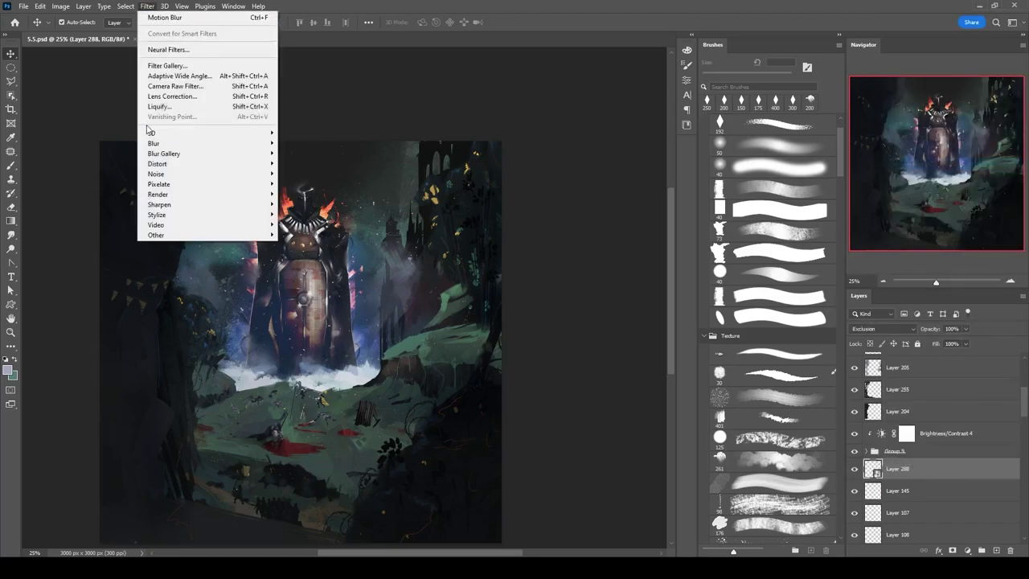
{"action": "mouse_move", "coordinate": [161, 143]}
{"action": "left_click", "coordinate": [306, 204]}
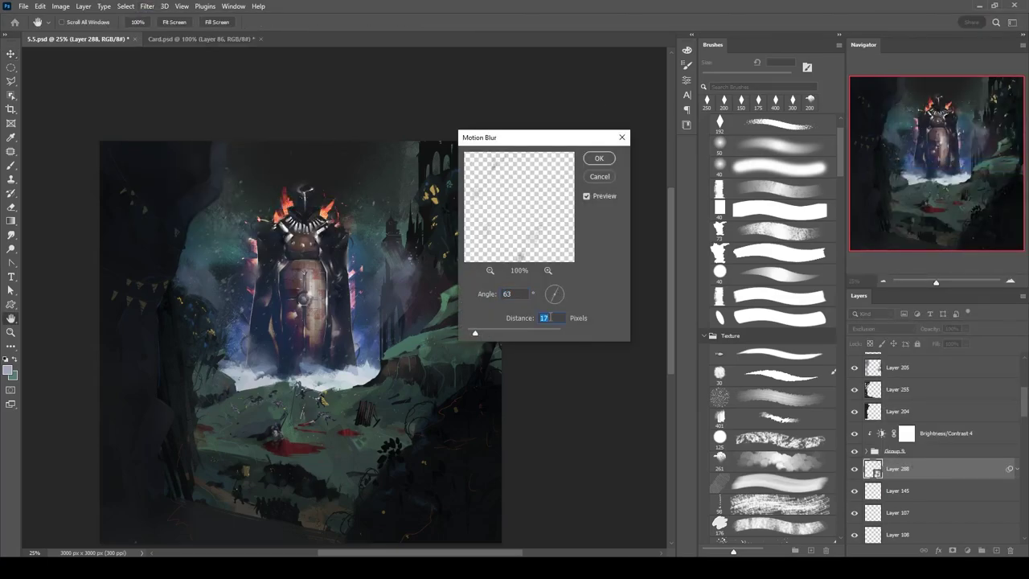
{"action": "key", "text": "Return"}
{"action": "key", "text": "e"}
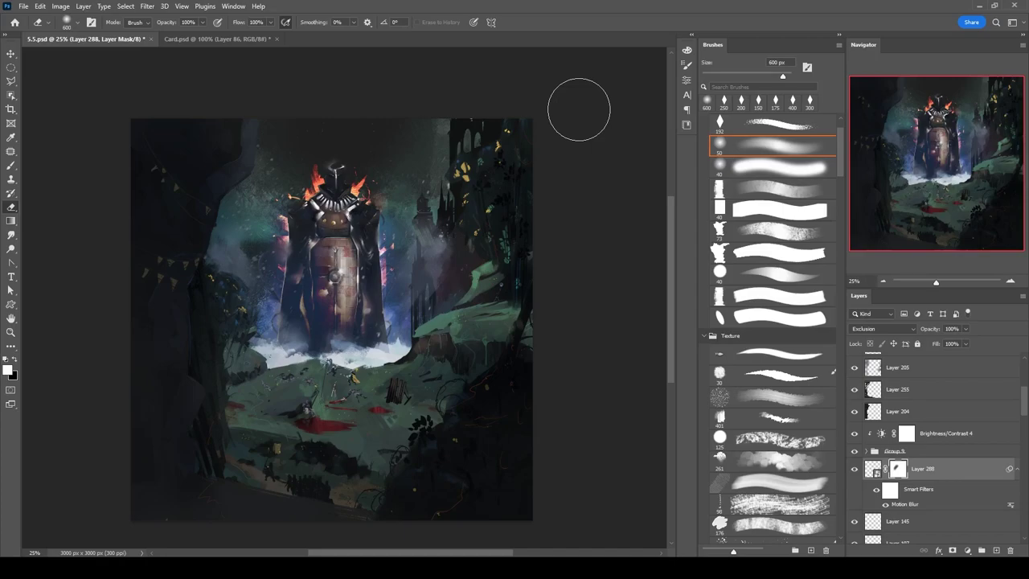
Soften the haze in front of the distant castle with a large soft eraser.
{"action": "left_click", "coordinate": [450, 241], "text": "ctrl"}
{"action": "left_click_drag", "start_coordinate": [426, 241], "coordinate": [450, 301]}
{"action": "key", "text": "bracketright"}
Lasso the tree cluster beside the castle, shift it slightly down and to the right with Free Transform, and deselect.
{"action": "left_click", "coordinate": [464, 325], "text": "ctrl"}
{"action": "key", "text": "l"}
{"action": "left_click", "coordinate": [493, 91]}
{"action": "left_click", "coordinate": [421, 129]}
{"action": "left_click", "coordinate": [396, 278]}
{"action": "left_click", "coordinate": [502, 378]}
{"action": "left_click", "coordinate": [600, 301]}
{"action": "left_click", "coordinate": [580, 88]}
{"action": "left_click", "coordinate": [494, 90]}
{"action": "key", "text": "ctrl+t"}
{"action": "left_click_drag", "start_coordinate": [514, 249], "coordinate": [526, 269]}
{"action": "key", "text": "Return"}
{"action": "key", "text": "ctrl+d"}
Trim the trees beside the castle and touch them up with dark foliage strokes on Layer 281 using the textured brush.
{"action": "key", "text": "e"}
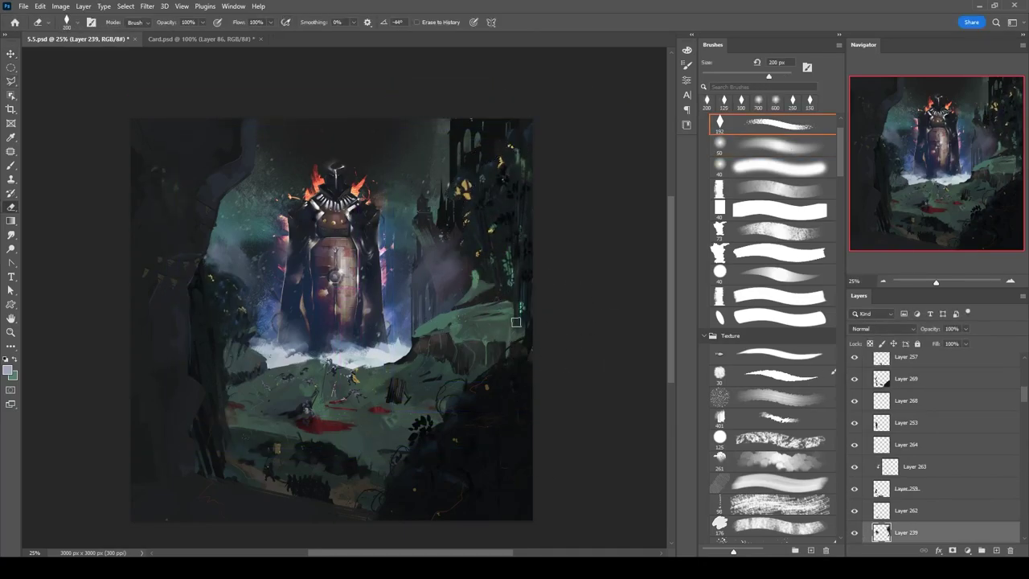
{"action": "key", "text": "b"}
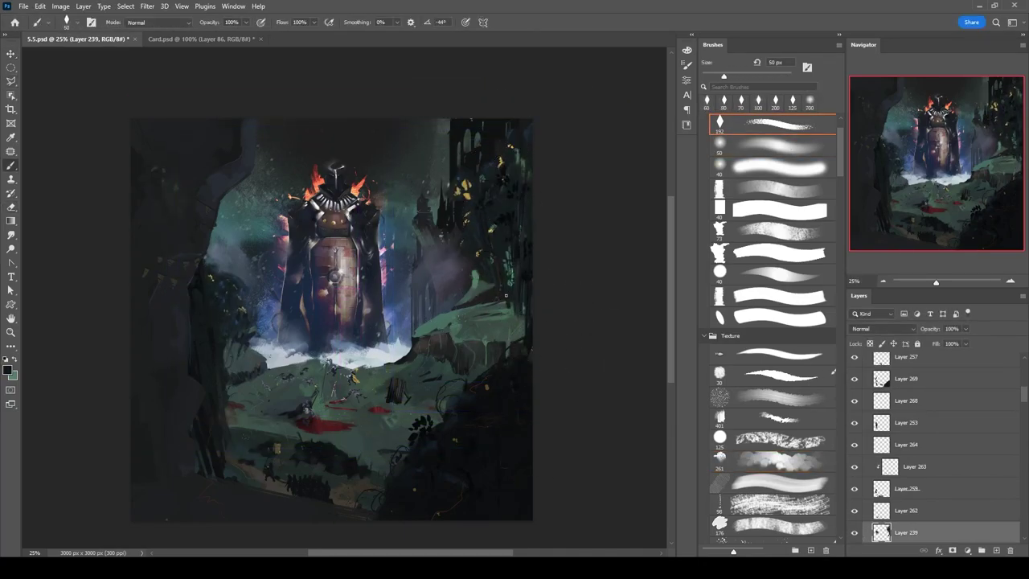
{"action": "key", "text": "bracketleft"}
{"action": "key", "text": "ctrl+shift+alt+n"}
{"action": "key", "text": "bracketright"}
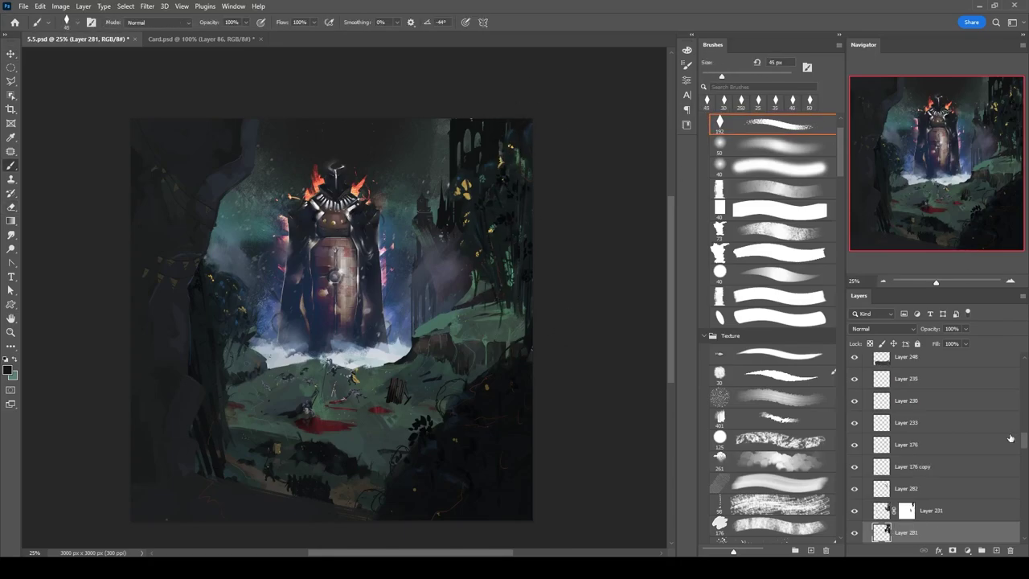
{"action": "scroll", "coordinate": [1025, 387], "scroll_direction": "up", "scroll_amount": 5}
{"action": "key", "text": "bracketright"}
{"action": "key", "text": "bracketright"}
{"action": "key", "text": "bracketright"}
{"action": "scroll", "coordinate": [847, 367], "scroll_direction": "up", "scroll_amount": 1}
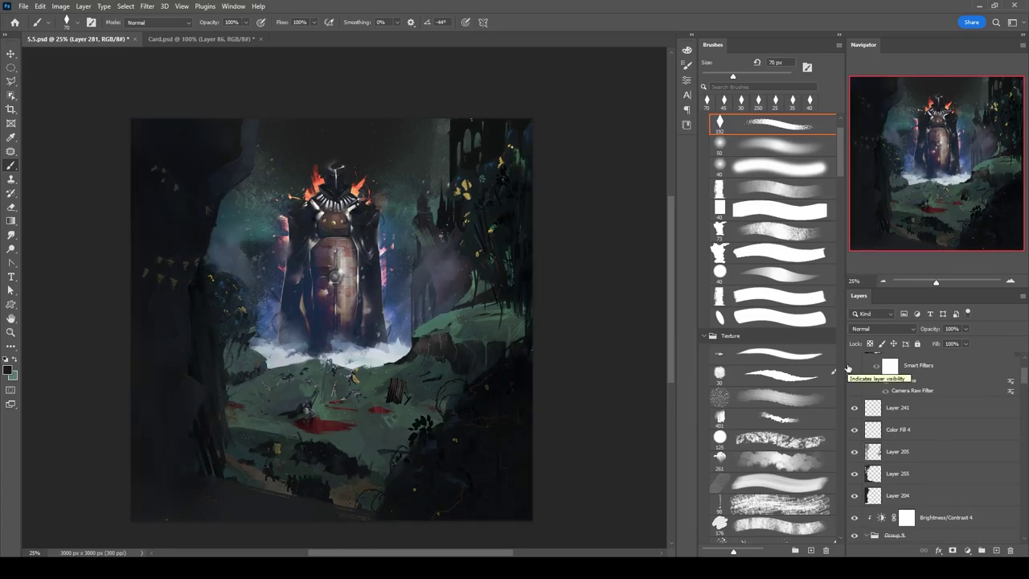
Add clipped Layer 290 above Layer 271 for highlights on the knights, set to Color Dodge at 60% opacity.
{"action": "key", "text": "ctrl+plus"}
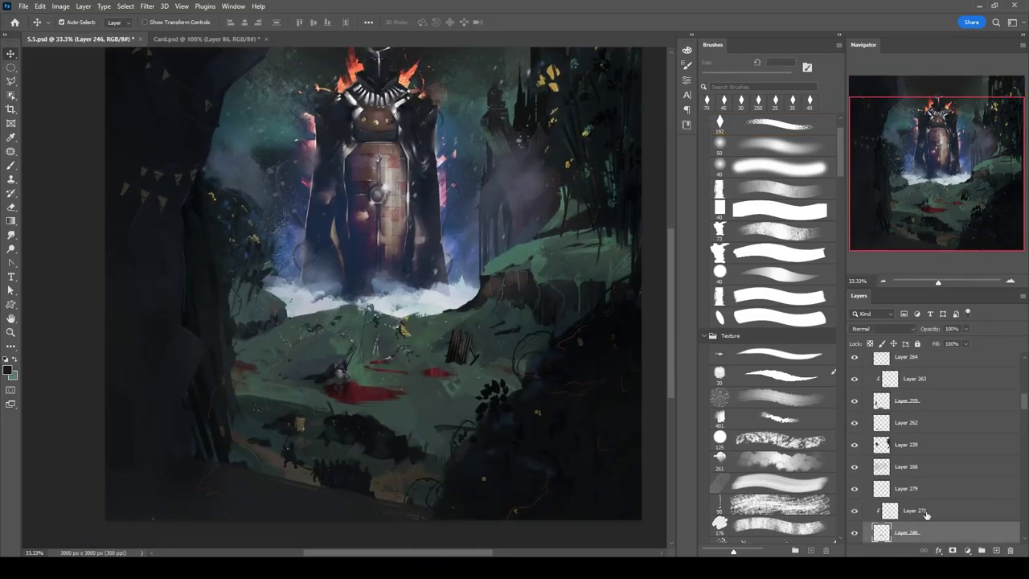
{"action": "scroll", "coordinate": [465, 205], "scroll_direction": "up", "scroll_amount": 3}
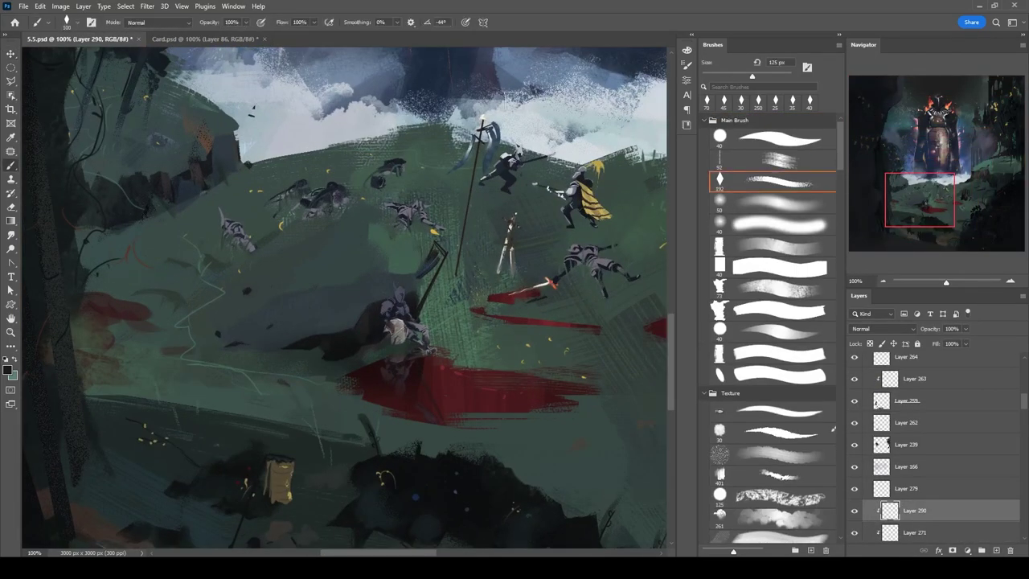
{"action": "key", "text": "bracketleft"}
{"action": "left_click_drag", "start_coordinate": [401, 290], "coordinate": [426, 263]}
{"action": "key", "text": "shift+alt+d"}
{"action": "left_click", "coordinate": [951, 330]}
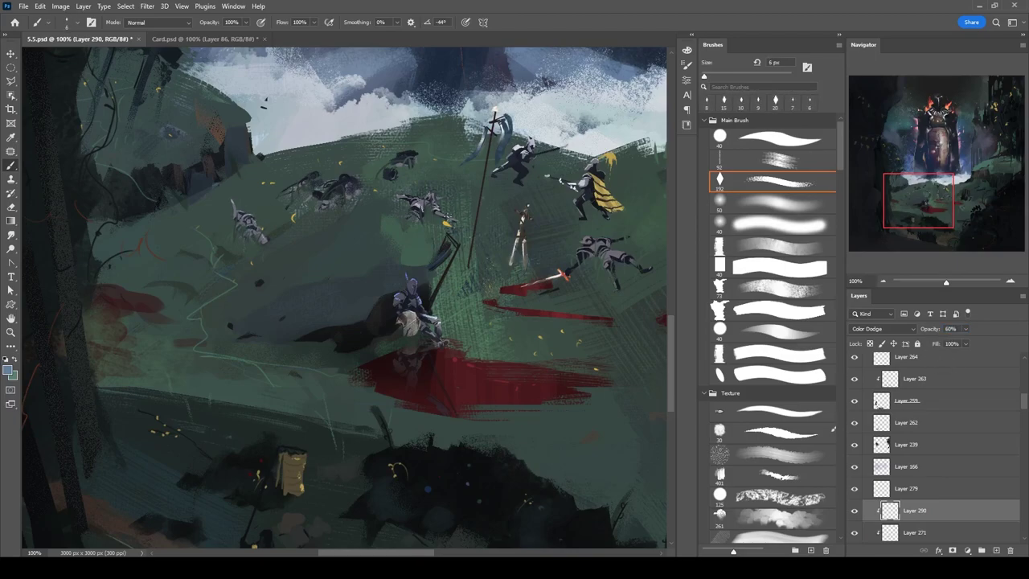
Paint blue glow on the planted banner and pale highlights on the fallen knights' armour on Layer 290.
{"action": "key", "text": "r"}
{"action": "key", "text": "b"}
{"action": "left_click_drag", "start_coordinate": [427, 316], "coordinate": [315, 330]}
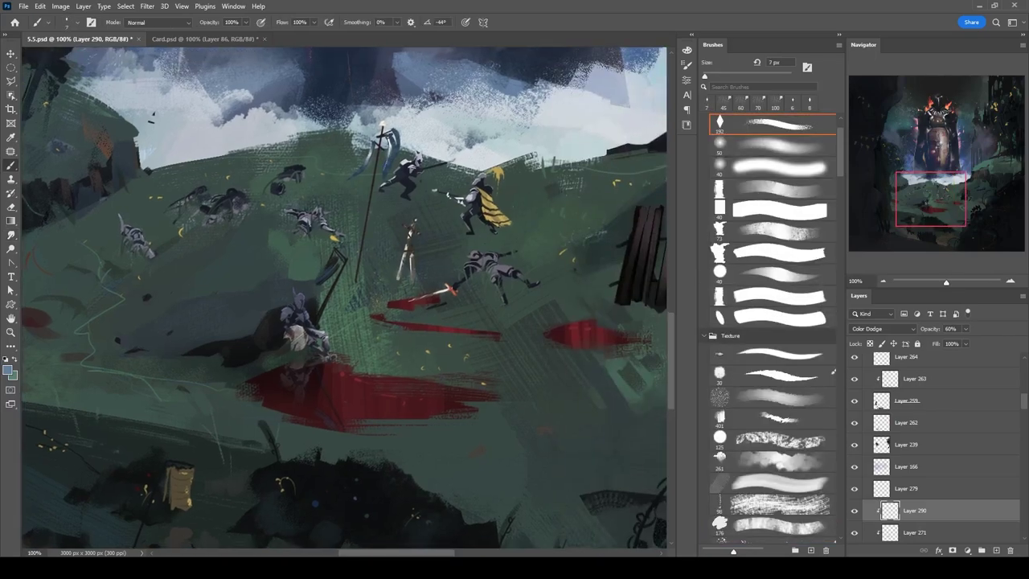
{"action": "key", "text": "bracketleft"}
{"action": "key", "text": "r"}
{"action": "key", "text": "b"}
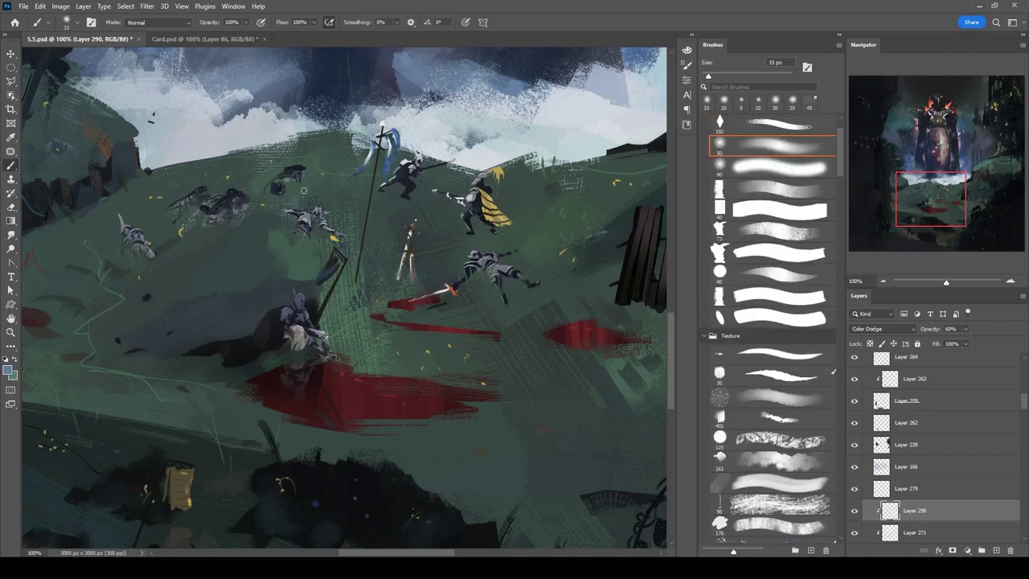
{"action": "key", "text": "bracketright"}
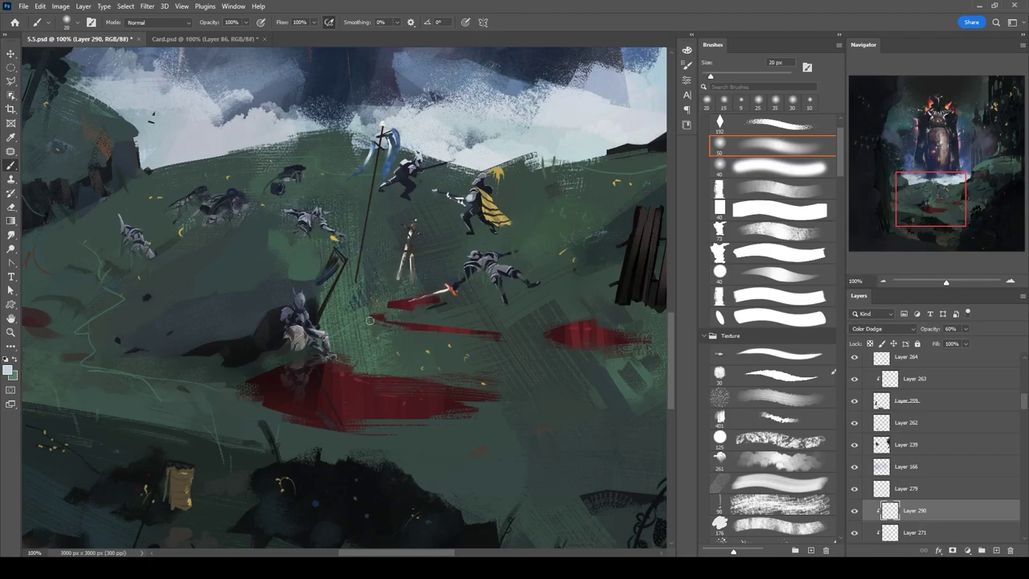
{"action": "key", "text": "bracketright"}
Touch up the blood stain beside the fallen sword on Layer 199 with its sampled red and the Smudge tool.
{"action": "left_click", "coordinate": [394, 313], "text": "ctrl"}
{"action": "left_click", "coordinate": [394, 305], "text": "alt"}
{"action": "key", "text": "r"}
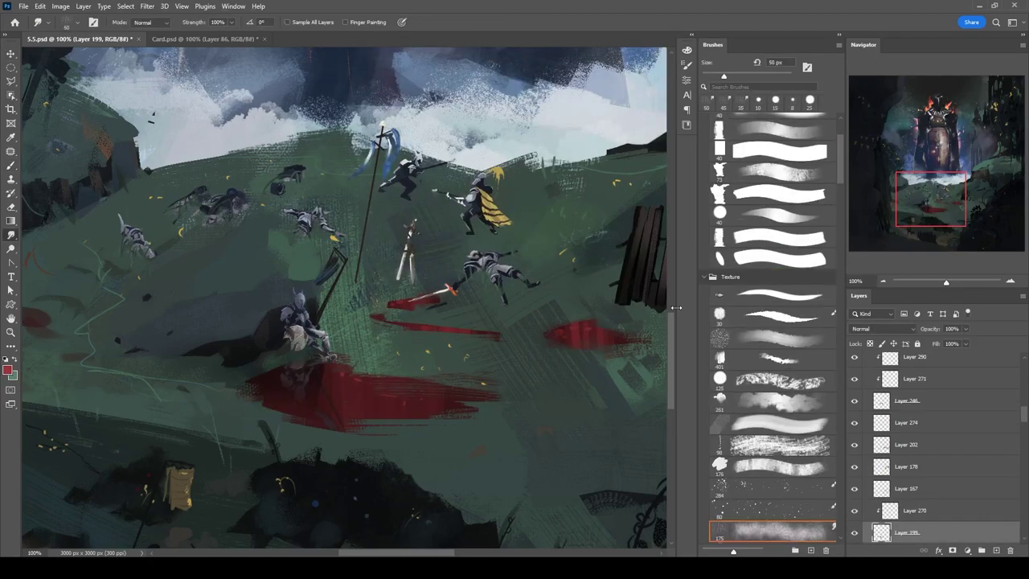
Reshape the blood pool at the meadow's left edge on Layer 199 into a more solid, sharp-edged stain.
{"action": "key", "text": "ctrl+minus"}
{"action": "left_click", "coordinate": [146, 360], "text": "ctrl"}
{"action": "key", "text": "e"}
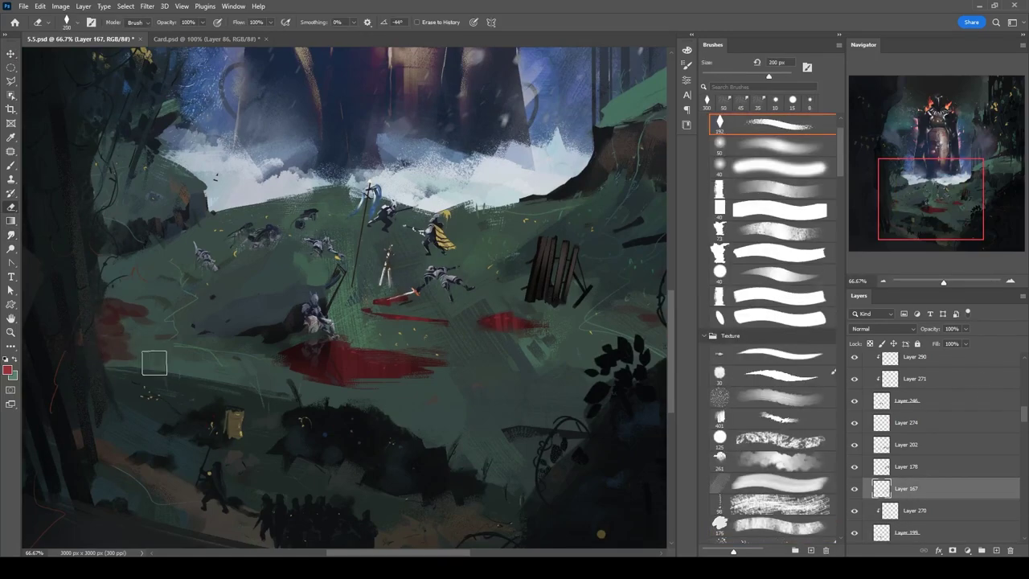
{"action": "left_click", "coordinate": [114, 342], "text": "ctrl"}
{"action": "key", "text": "bracketleft"}
{"action": "key", "text": "bracketleft"}
{"action": "key", "text": "bracketleft"}
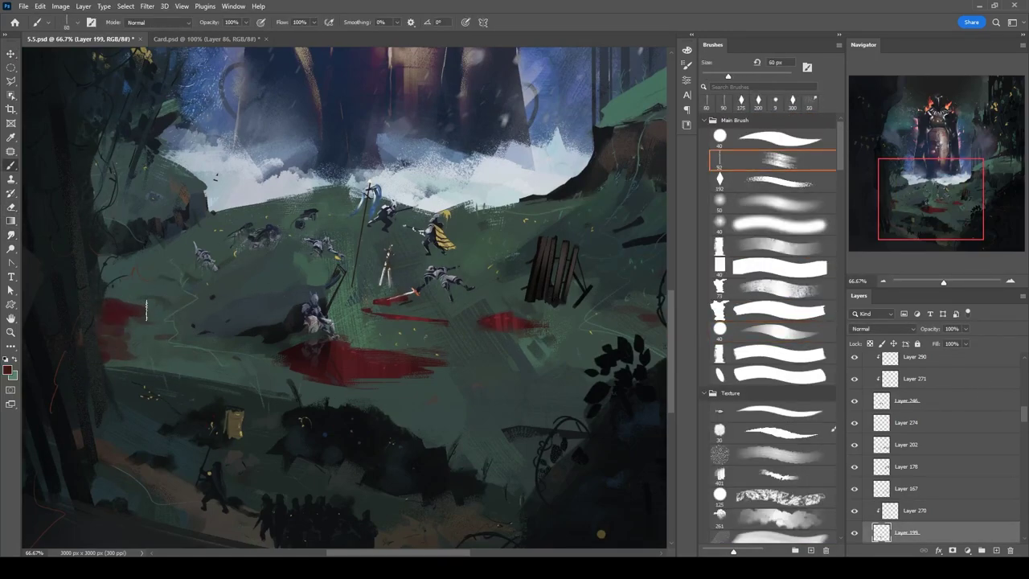
{"action": "left_click_drag", "start_coordinate": [126, 344], "coordinate": [97, 291]}
{"action": "key", "text": "b"}
{"action": "left_click", "coordinate": [498, 318], "text": "alt"}
Add clipped Layer 291 above Layer 199 and shade the left blood pool in dark red with a brush of 15 to 20 px.
{"action": "key", "text": "ctrl+d"}
{"action": "key", "text": "ctrl+shift+alt+n"}
{"action": "key", "text": "bracketleft"}
{"action": "key", "text": "bracketleft"}
{"action": "key", "text": "bracketleft"}
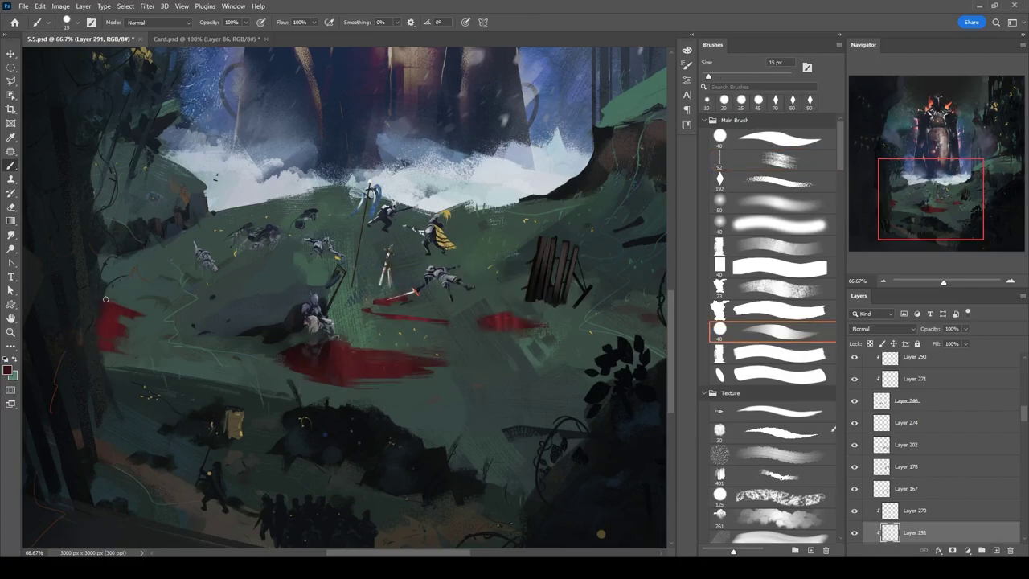
{"action": "key", "text": "bracketright"}
{"action": "key", "text": "ctrl+minus"}
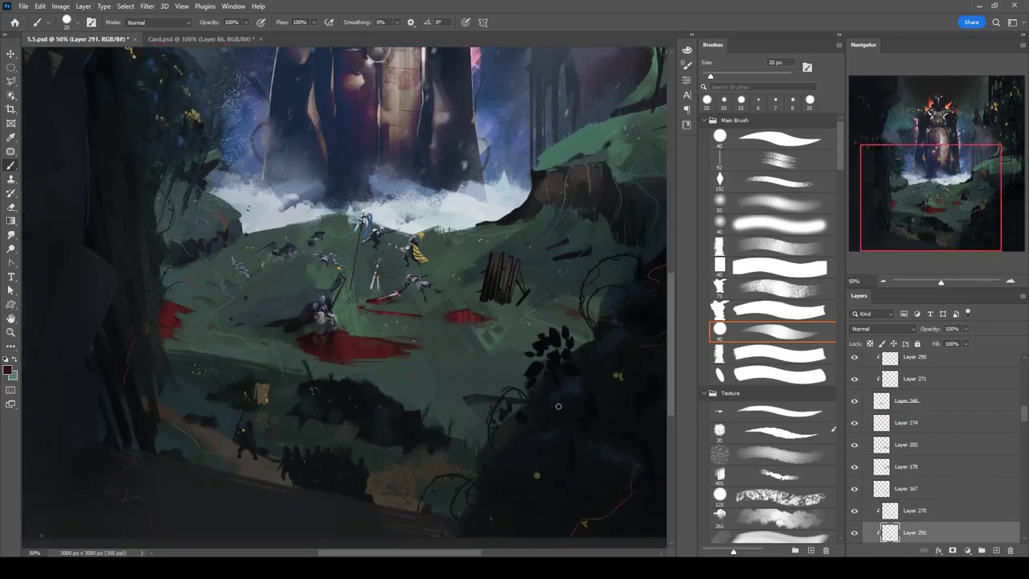
Paint small green grass accents across the battlefield hill on Layer 277, using greens sampled from the scene.
{"action": "left_click", "coordinate": [381, 232], "text": "ctrl"}
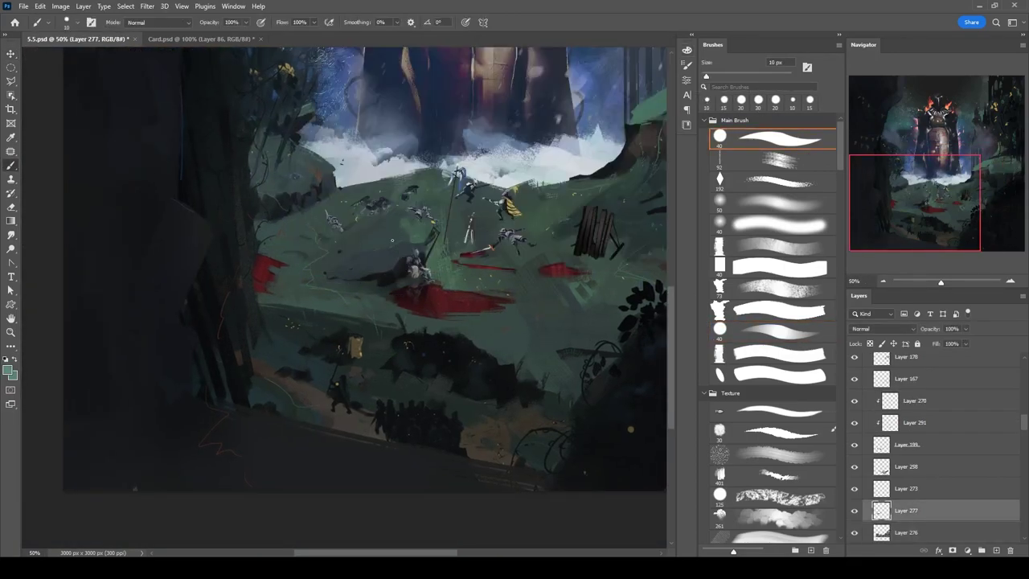
{"action": "key", "text": "e"}
{"action": "key", "text": "b"}
{"action": "left_click", "coordinate": [639, 141], "text": "alt"}
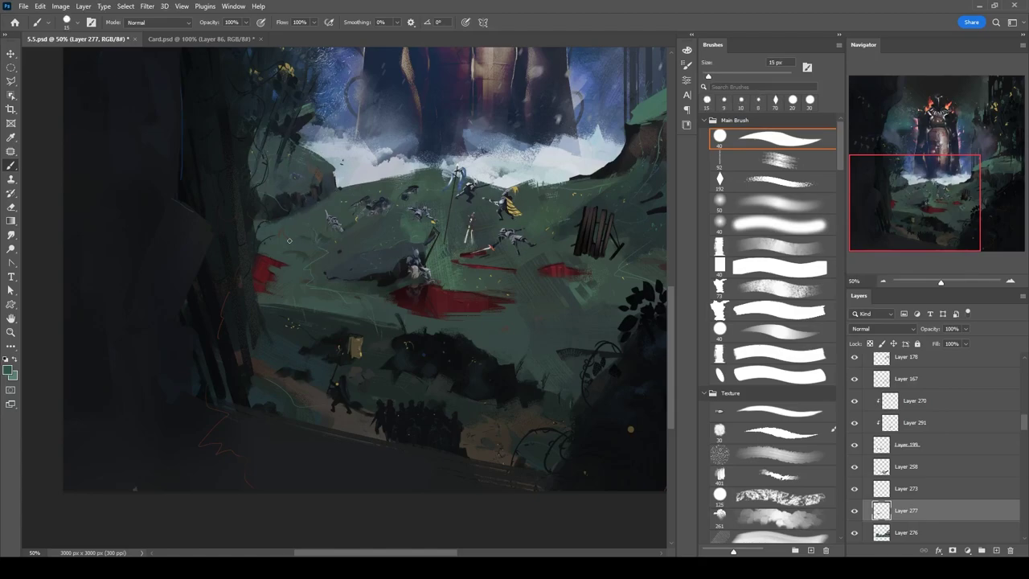
{"action": "key", "text": "bracketright"}
Sample the colour of the left hillside and add small accents around its rocks with a finer brush.
{"action": "left_click", "coordinate": [305, 196], "text": "ctrl"}
{"action": "left_click", "coordinate": [305, 195], "text": "alt"}
{"action": "key", "text": "bracketleft"}
{"action": "key", "text": "bracketleft"}
{"action": "key", "text": "bracketleft"}
{"action": "key", "text": "bracketleft"}
Refine the left hillside beside the trees with grass and rock strokes on Layer 276 using a 10 px brush.
{"action": "left_click", "coordinate": [276, 207], "text": "ctrl"}
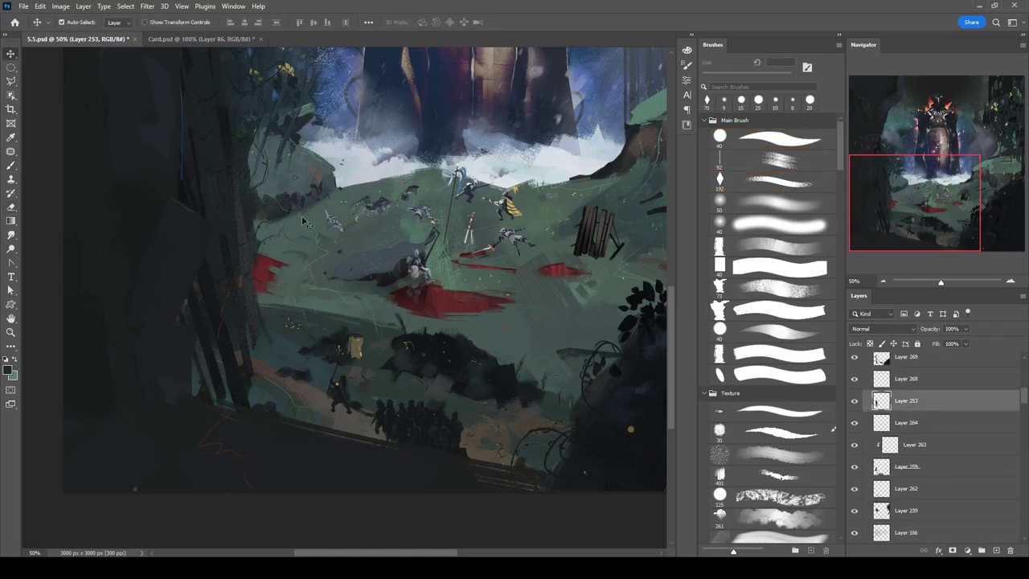
{"action": "left_click", "coordinate": [276, 207], "text": "ctrl"}
{"action": "left_click", "coordinate": [280, 201], "text": "ctrl"}
{"action": "left_click", "coordinate": [275, 219], "text": "ctrl"}
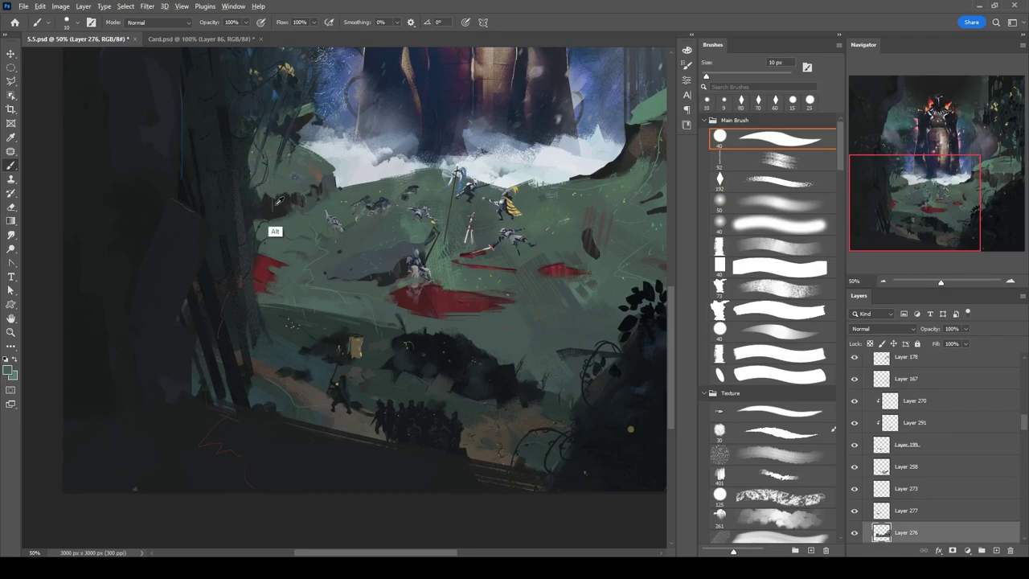
{"action": "left_click_drag", "start_coordinate": [362, 281], "coordinate": [274, 299]}
{"action": "scroll", "coordinate": [610, 174], "scroll_direction": "down", "scroll_amount": 2}
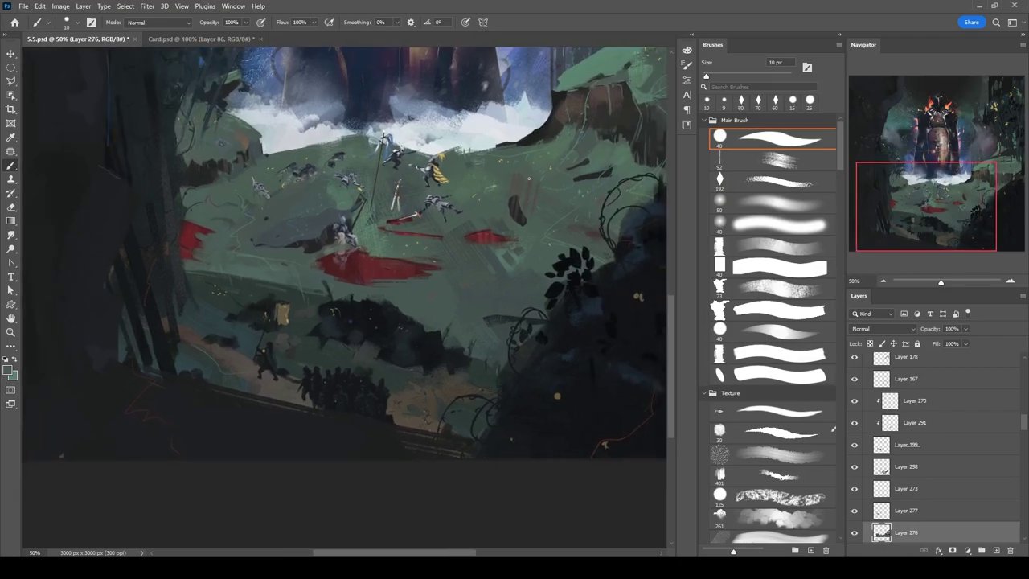
{"action": "left_click_drag", "start_coordinate": [549, 218], "coordinate": [493, 302]}
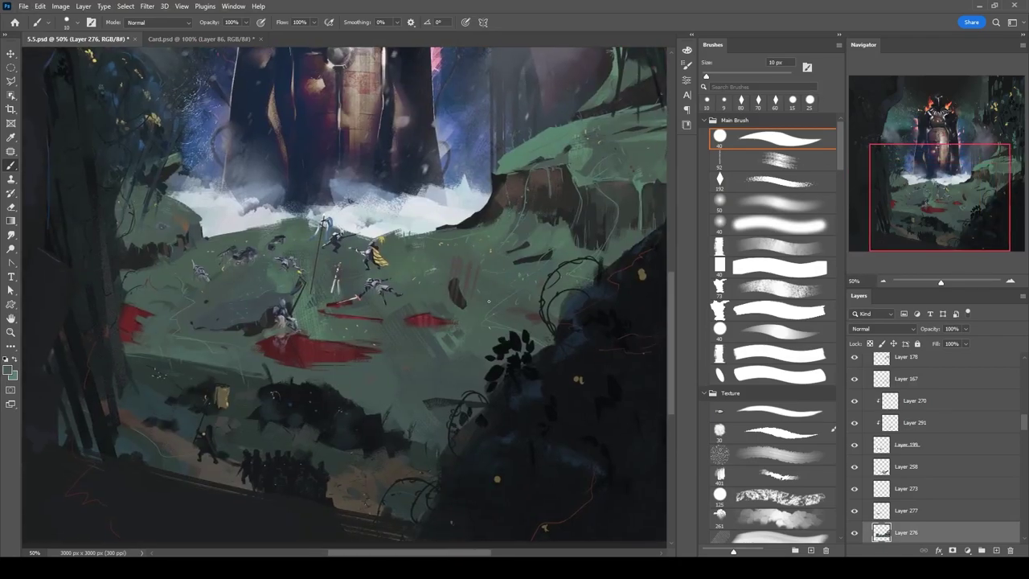
Paint dark strokes over the large left tree trunk on Layer 292 above Layer 255 with a 20 px brush.
{"action": "key", "text": "ctrl+minus"}
{"action": "key", "text": "ctrl+minus"}
{"action": "key", "text": "bracketright"}
{"action": "left_click", "coordinate": [182, 218], "text": "ctrl"}
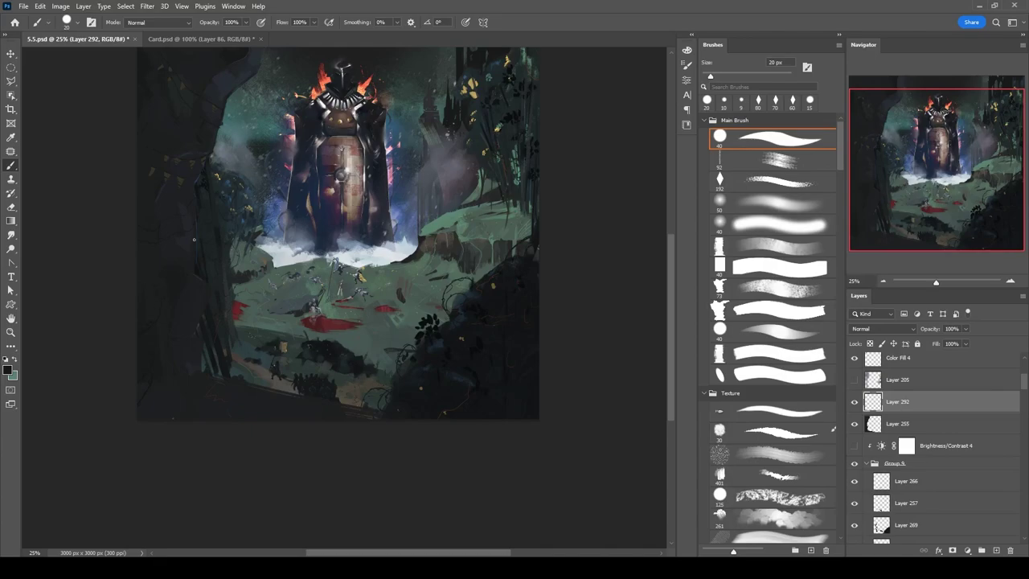
{"action": "scroll", "coordinate": [194, 239], "scroll_direction": "up", "scroll_amount": 2}
{"action": "scroll", "coordinate": [468, 137], "scroll_direction": "right", "scroll_amount": 2}
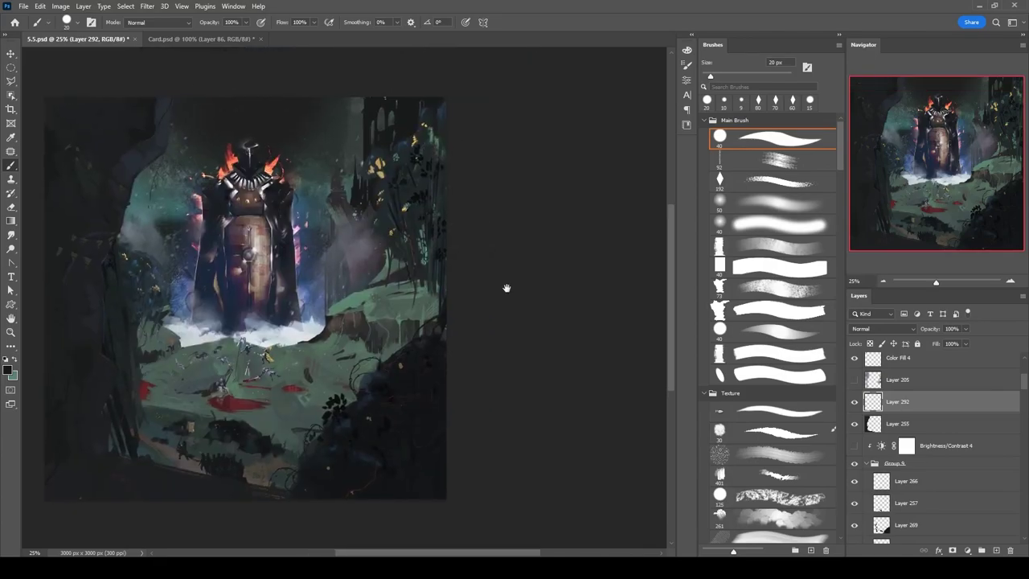
{"action": "left_click_drag", "start_coordinate": [501, 309], "coordinate": [519, 259]}
Show Layer 205, clip a Brightness/Contrast adjustment to Layer 266 in Group 5, and merge the two.
{"action": "left_click", "coordinate": [854, 380]}
{"action": "scroll", "coordinate": [1024, 387], "scroll_direction": "down", "scroll_amount": 3}
{"action": "left_click", "coordinate": [906, 433]}
{"action": "right_click", "coordinate": [906, 432]}
{"action": "key", "text": "Escape"}
{"action": "scroll", "coordinate": [308, 394], "scroll_direction": "up", "scroll_amount": 2}
{"action": "left_click_drag", "start_coordinate": [308, 394], "coordinate": [308, 241]}
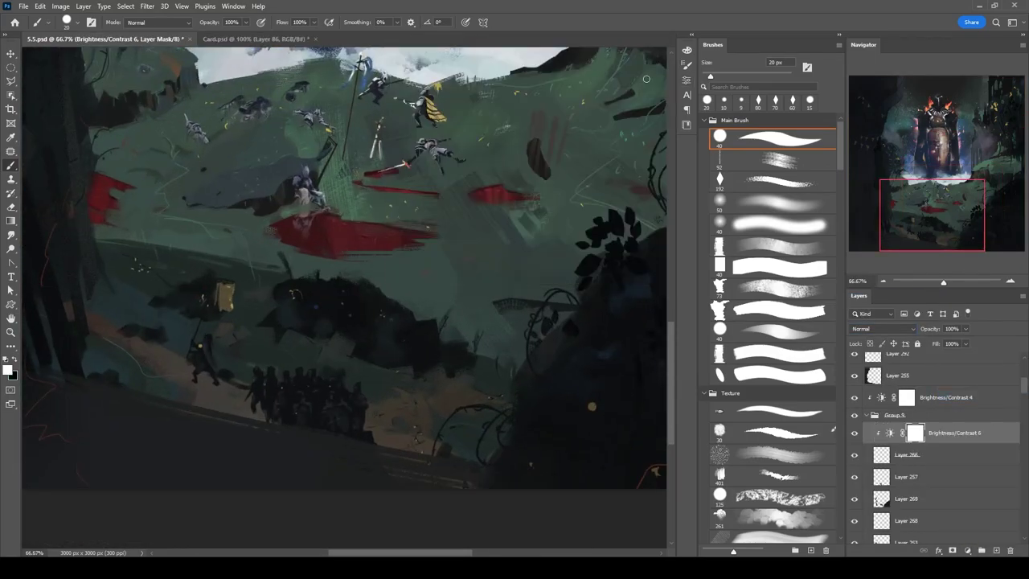
{"action": "key", "text": "ctrl+minus"}
{"action": "key", "text": "ctrl+e"}
{"action": "scroll", "coordinate": [240, 340], "scroll_direction": "up", "scroll_amount": 3}
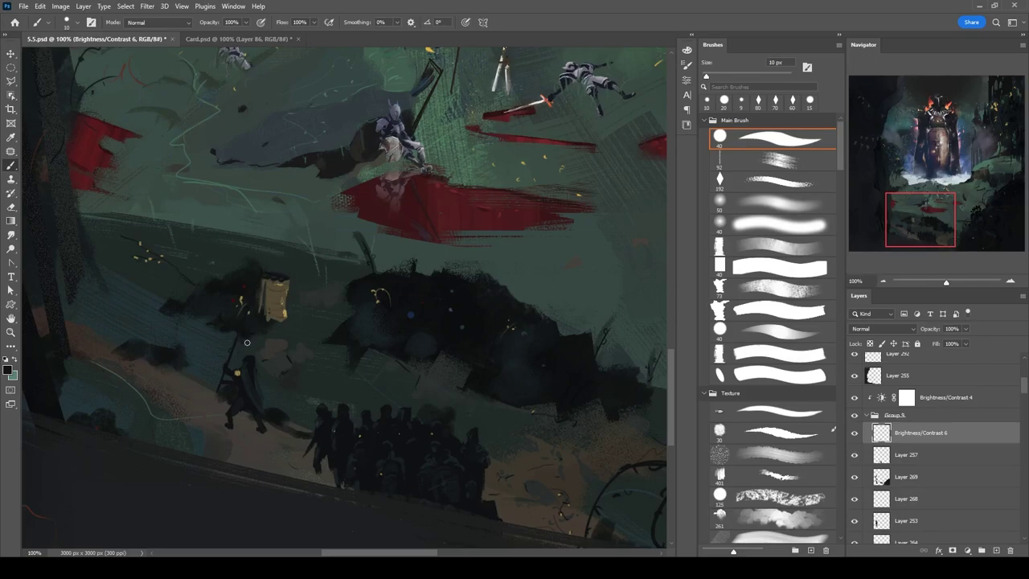
Add Layer 293 at the top of Group 5 and paint soft grey light inside a selection of the flag bearer and soldiers.
{"action": "left_click_drag", "start_coordinate": [380, 241], "coordinate": [431, 176]}
{"action": "key", "text": "ctrl+z"}
{"action": "key", "text": "ctrl+shift+z"}
{"action": "key", "text": "ctrl+shift+alt+n"}
{"action": "key", "text": "period"}
{"action": "key", "text": "period"}
{"action": "left_click_drag", "start_coordinate": [321, 283], "coordinate": [361, 271]}
{"action": "key", "text": "period"}
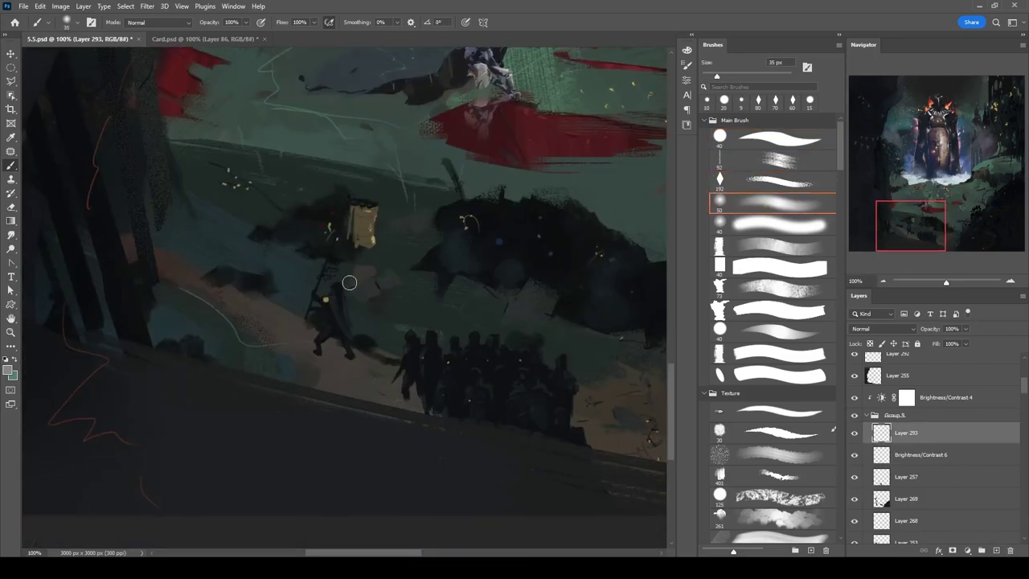
{"action": "key", "text": "bracketleft"}
{"action": "key", "text": "bracketleft"}
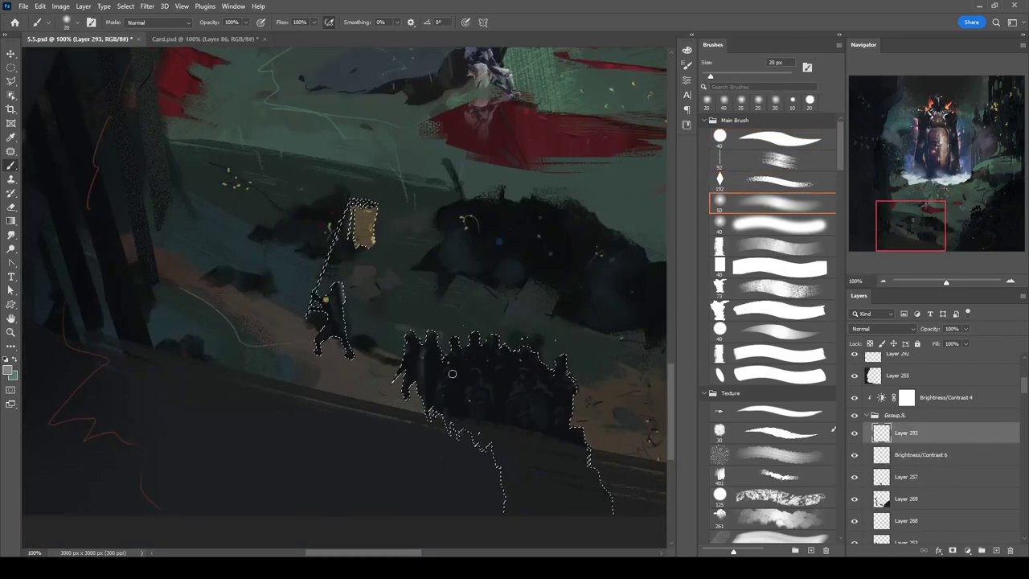
Set Layer 293 to Linear Dodge (Add) at 60% opacity and paint fine rim highlights on the flag bearer and soldiers.
{"action": "left_click", "coordinate": [883, 329]}
{"action": "left_click", "coordinate": [888, 395]}
{"action": "key", "text": "ctrl+d"}
{"action": "key", "text": "6"}
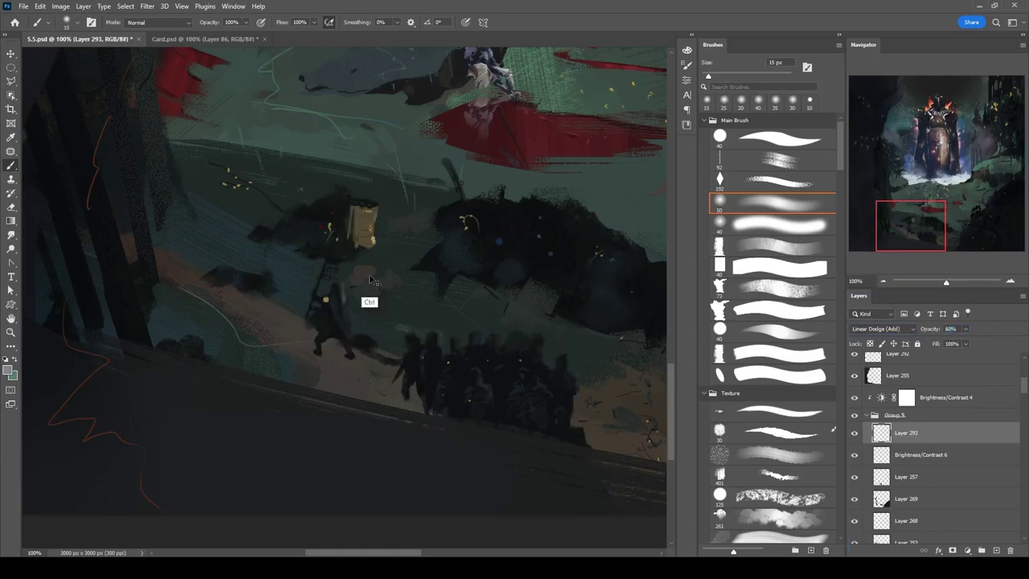
{"action": "key", "text": "e"}
{"action": "key", "text": "b"}
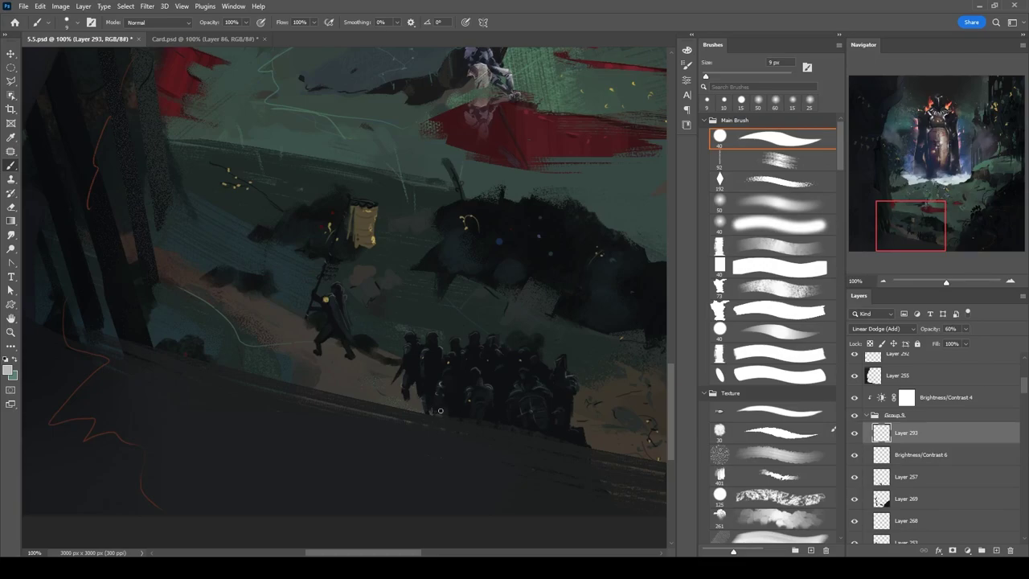
Paint yellow blossoms and dark foliage over the trees beside the castle on a new Layer 294 with the textured brush.
{"action": "scroll", "coordinate": [315, 339], "scroll_direction": "down", "scroll_amount": 4}
{"action": "key", "text": "ctrl+shift+alt+n"}
{"action": "scroll", "coordinate": [411, 357], "scroll_direction": "up", "scroll_amount": 3}
{"action": "left_click_drag", "start_coordinate": [482, 321], "coordinate": [278, 361]}
{"action": "left_click", "coordinate": [411, 158], "text": "alt"}
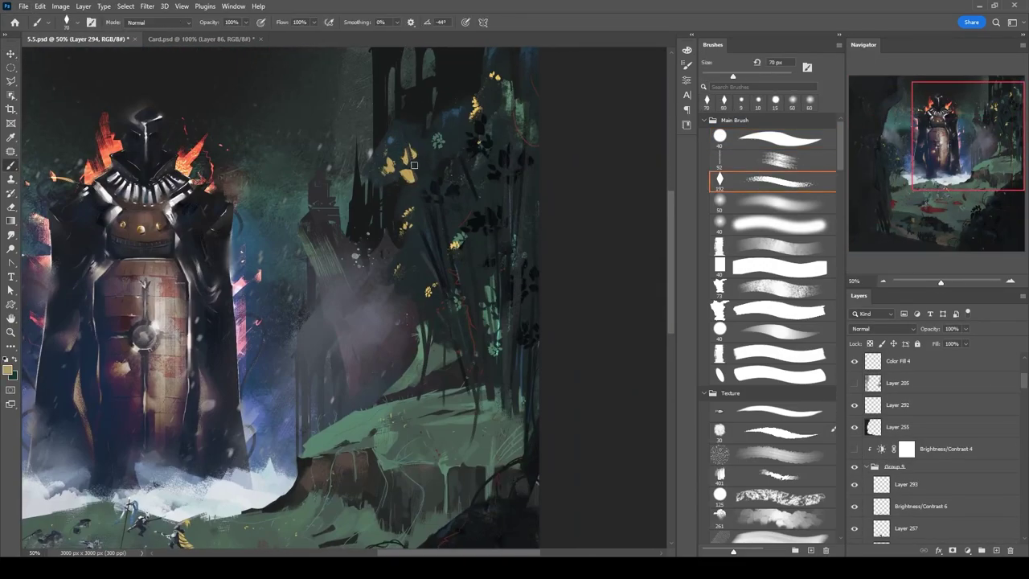
{"action": "key", "text": "bracketleft"}
{"action": "key", "text": "ctrl+z"}
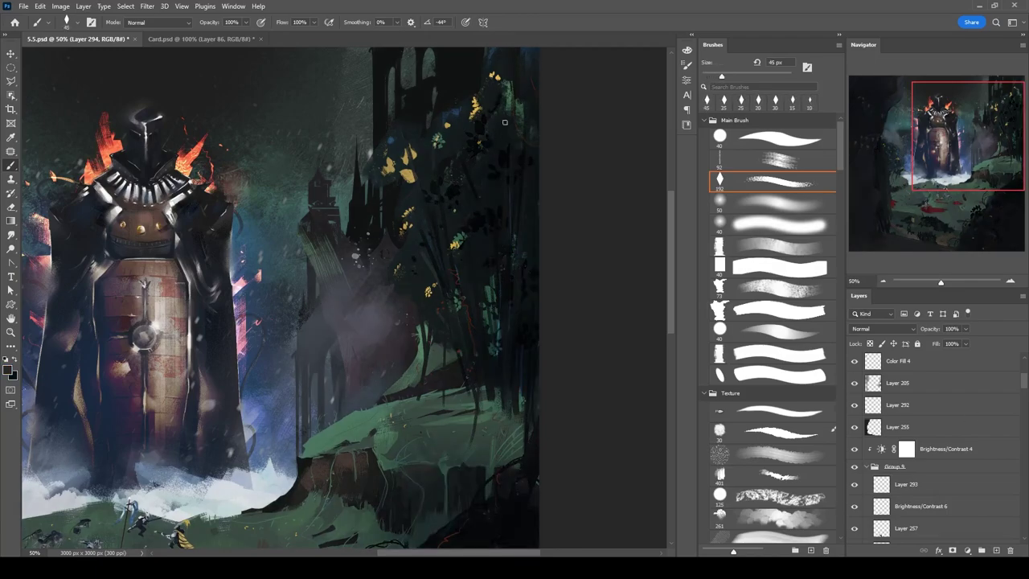
{"action": "key", "text": "bracketleft"}
{"action": "key", "text": "e"}
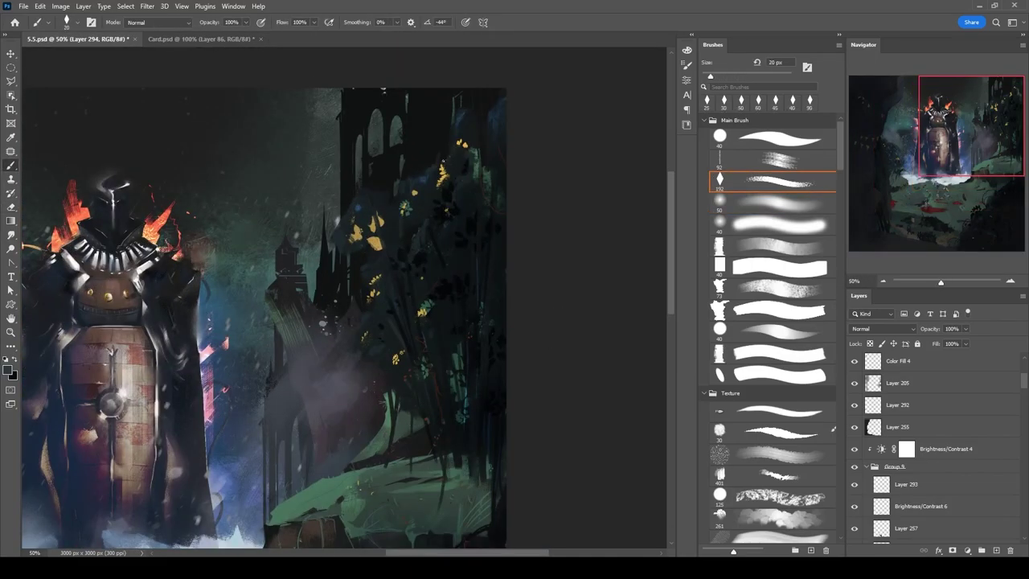
Paint muted blue and dark foliage touches over the trees beside the castle on Layer 294, trimming them with the eraser.
{"action": "key", "text": "bracketright"}
{"action": "key", "text": "bracketright"}
{"action": "key", "text": "bracketright"}
{"action": "right_click", "coordinate": [471, 127], "text": "alt+shift"}
{"action": "key", "text": "e"}
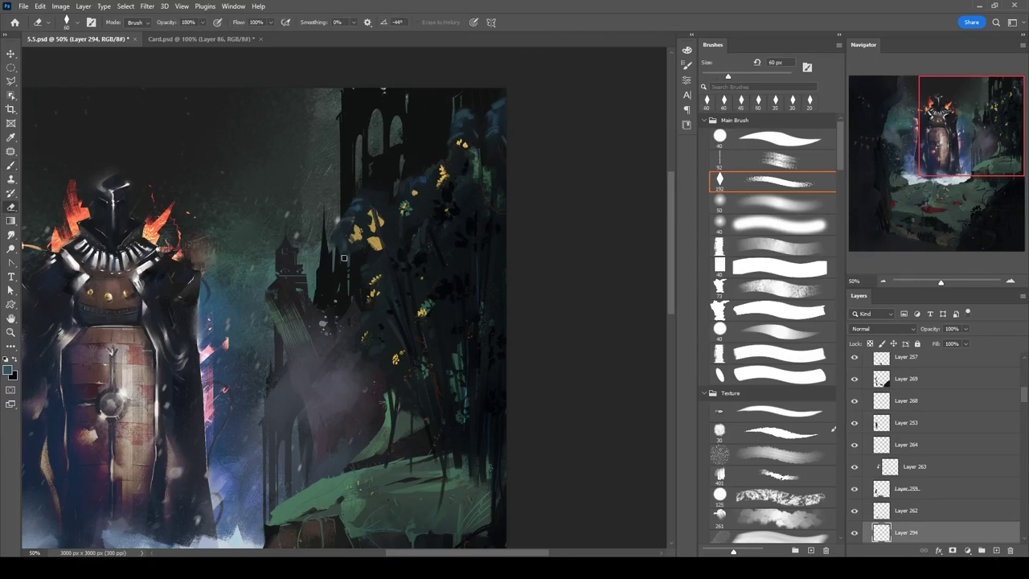
{"action": "scroll", "coordinate": [367, 262], "scroll_direction": "down", "scroll_amount": 3}
{"action": "scroll", "coordinate": [368, 262], "scroll_direction": "up", "scroll_amount": 4}
{"action": "key", "text": "b"}
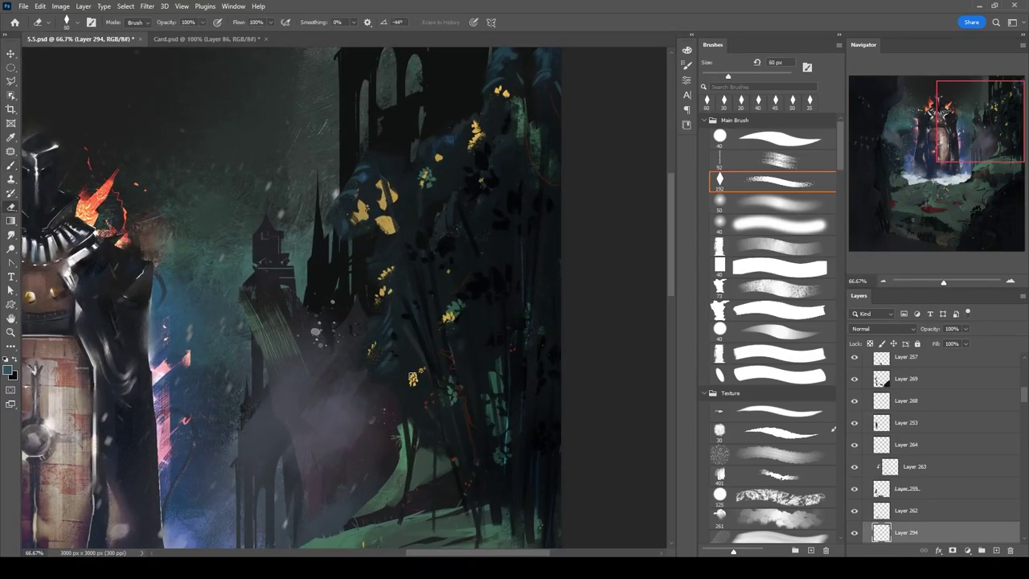
{"action": "left_click_drag", "start_coordinate": [398, 380], "coordinate": [518, 206]}
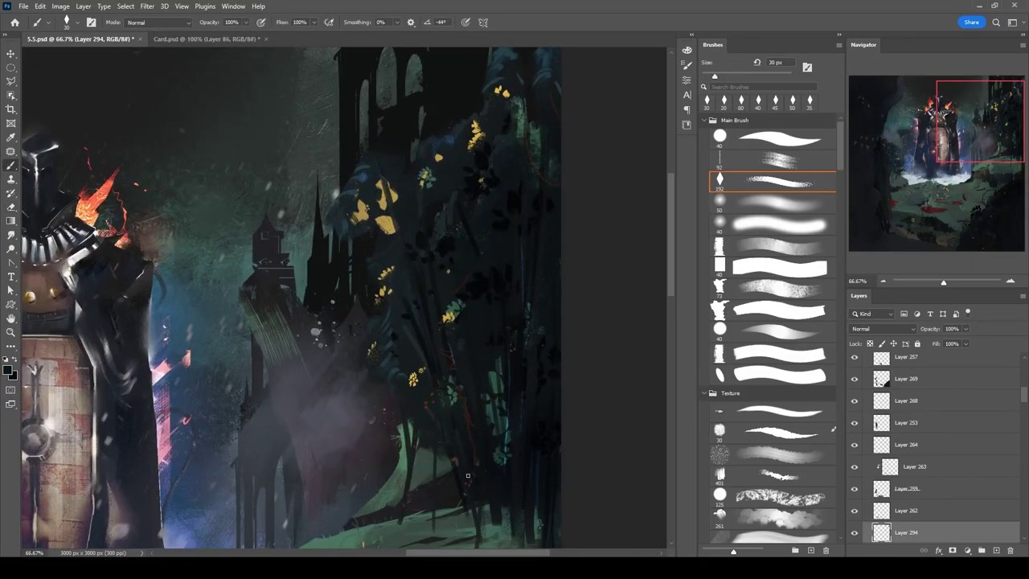
Paint thin dark spears and banner poles at the mist's edge and on the hillside with a fine textured brush of about 8 px.
{"action": "left_click_drag", "start_coordinate": [410, 480], "coordinate": [525, 344]}
{"action": "key", "text": "bracketleft"}
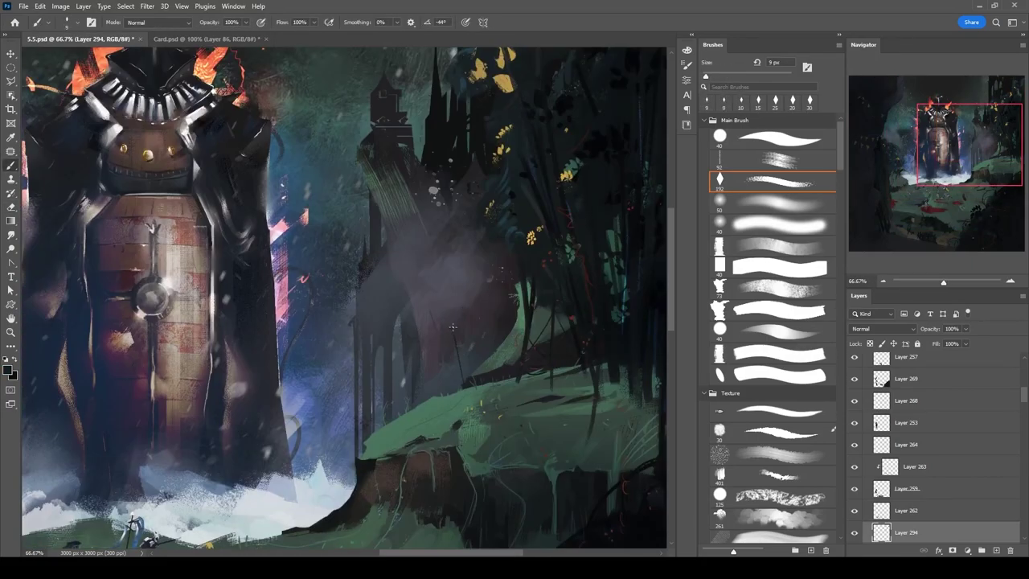
{"action": "key", "text": "bracketleft"}
{"action": "key", "text": "bracketleft"}
{"action": "scroll", "coordinate": [467, 366], "scroll_direction": "down", "scroll_amount": 3}
{"action": "key", "text": "bracketright"}
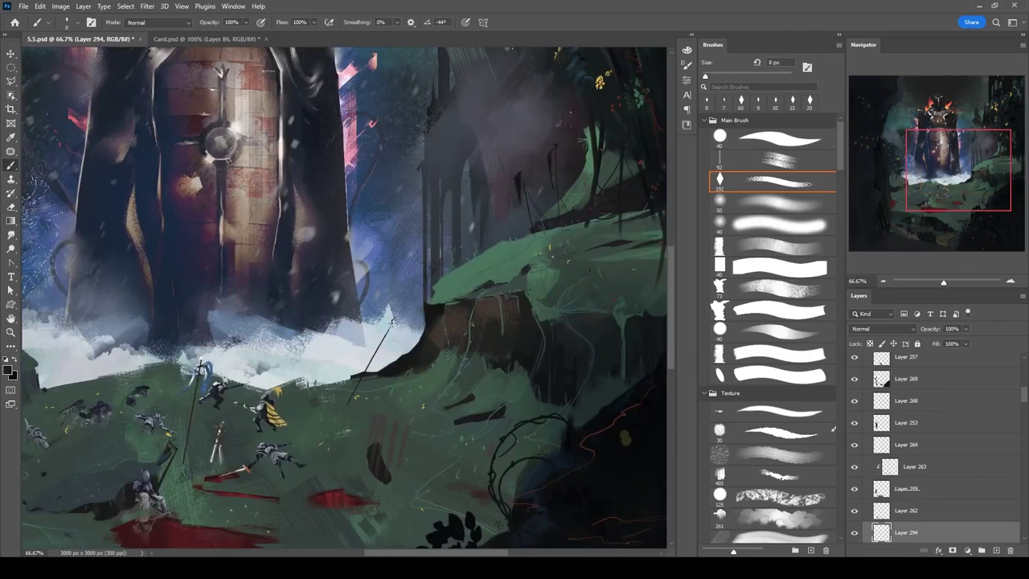
{"action": "mouse_move", "coordinate": [494, 322]}
{"action": "left_mouse_down"}
{"action": "mouse_move", "coordinate": [559, 230]}
{"action": "mouse_move", "coordinate": [583, 264]}
{"action": "mouse_move", "coordinate": [533, 259]}
{"action": "mouse_move", "coordinate": [494, 305]}
{"action": "mouse_move", "coordinate": [535, 256]}
{"action": "left_mouse_up"}
{"action": "key", "text": "bracketleft"}
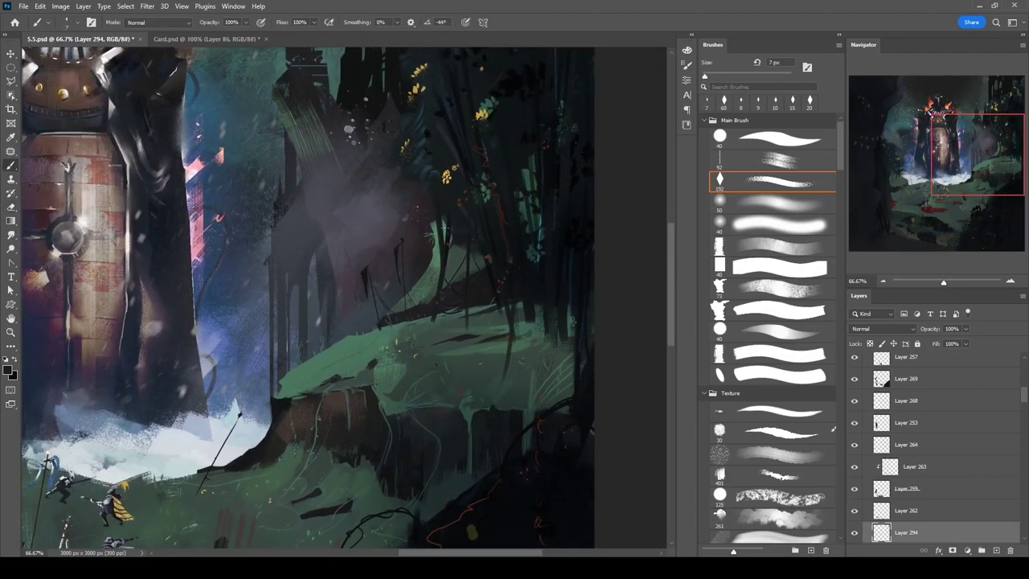
Clean up the dark marks on the grassy hilltop with the eraser and paint small planted weapons there with an 8 px brush.
{"action": "key", "text": "e"}
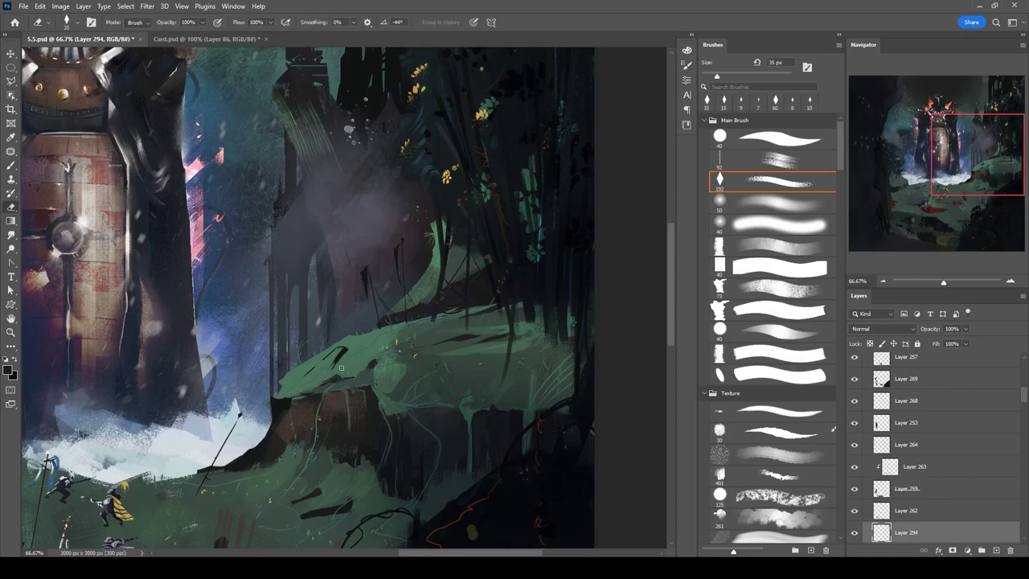
{"action": "key", "text": "b"}
{"action": "key", "text": "["}
{"action": "key", "text": "["}
{"action": "left_click_drag", "start_coordinate": [560, 297], "coordinate": [544, 225]}
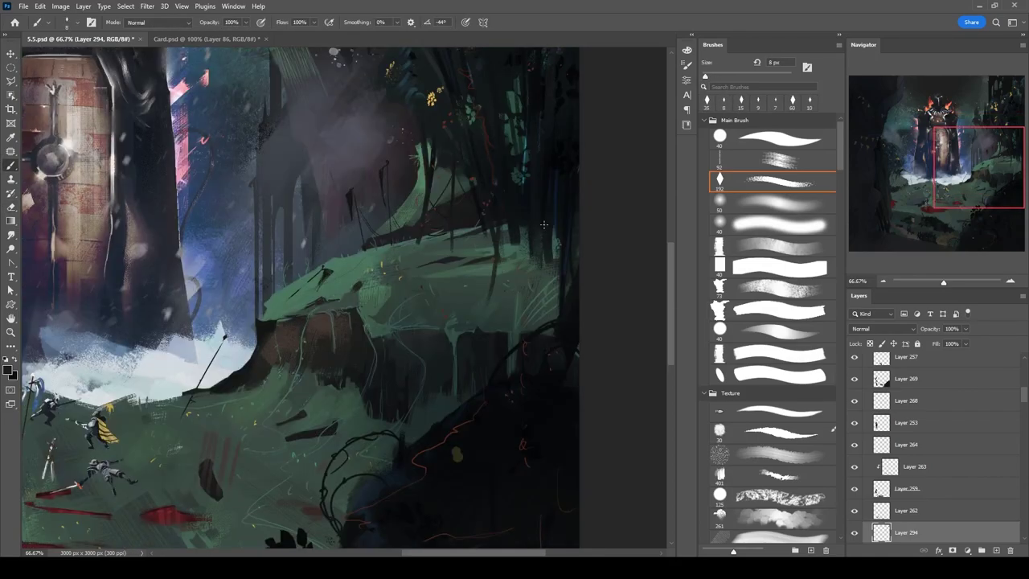
Paint a thin dark ladder with straight strokes leaning against the cliff below the hilltop.
{"action": "key", "text": "shift"}
{"action": "left_click", "coordinate": [298, 407], "text": "shift"}
{"action": "key", "text": "e"}
{"action": "key", "text": "ctrl+minus"}
{"action": "key", "text": "b"}
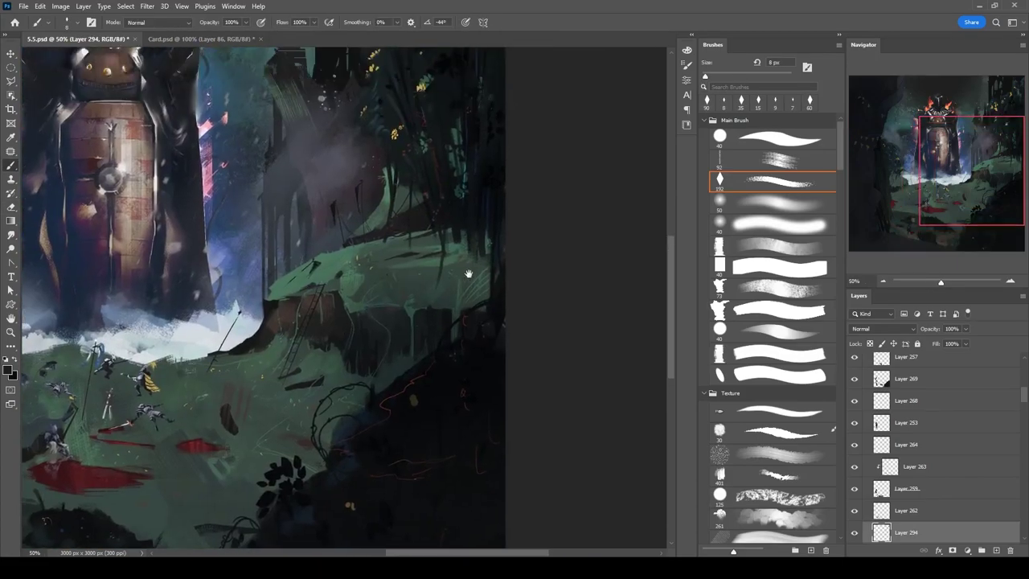
Paint planted spears, a sword, a dark shield and roped stakes across the battlefield, cleaning up edges with the eraser.
{"action": "scroll", "coordinate": [319, 444], "scroll_direction": "left", "scroll_amount": 3}
{"action": "scroll", "coordinate": [319, 445], "scroll_direction": "down", "scroll_amount": 1}
{"action": "key", "text": "bracketleft"}
{"action": "key", "text": "bracketleft"}
{"action": "key", "text": "bracketleft"}
{"action": "key", "text": "bracketleft"}
{"action": "scroll", "coordinate": [295, 424], "scroll_direction": "left", "scroll_amount": 2}
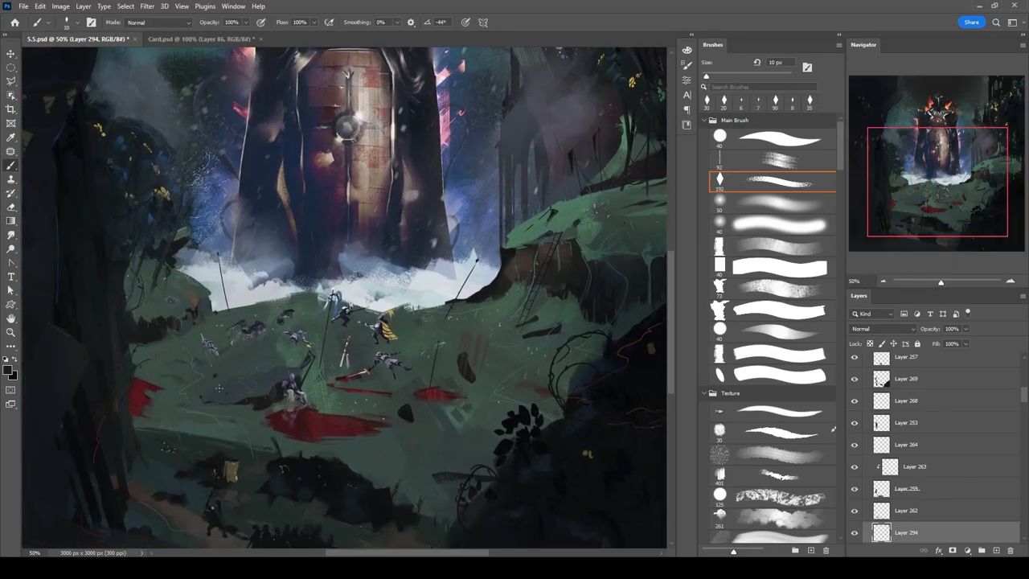
{"action": "key", "text": "bracketleft"}
{"action": "key", "text": "bracketleft"}
{"action": "scroll", "coordinate": [211, 378], "scroll_direction": "right", "scroll_amount": 2}
{"action": "left_click", "coordinate": [364, 303]}
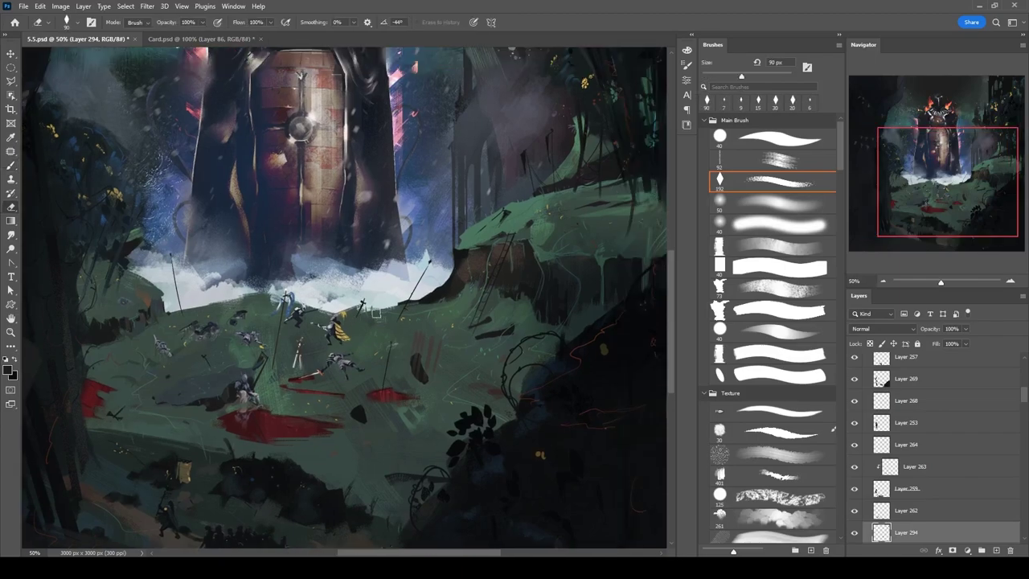
{"action": "scroll", "coordinate": [451, 174], "scroll_direction": "right", "scroll_amount": 3}
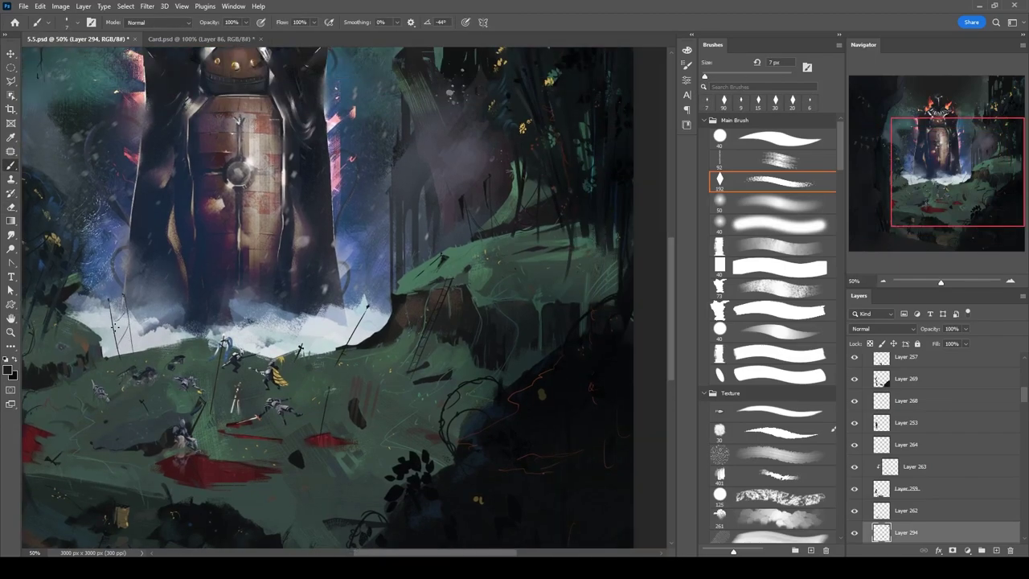
Add Layer 295 clipped to Layer 294 and paint yellow stripes on the dark hillside banners with a fine brush.
{"action": "key", "text": "ctrl+shift+alt+n"}
{"action": "key", "text": "ctrl+alt+g"}
{"action": "key", "text": "bracketleft"}
{"action": "key", "text": "bracketleft"}
{"action": "key", "text": "bracketleft"}
{"action": "key", "text": "bracketleft"}
{"action": "key", "text": "bracketleft"}
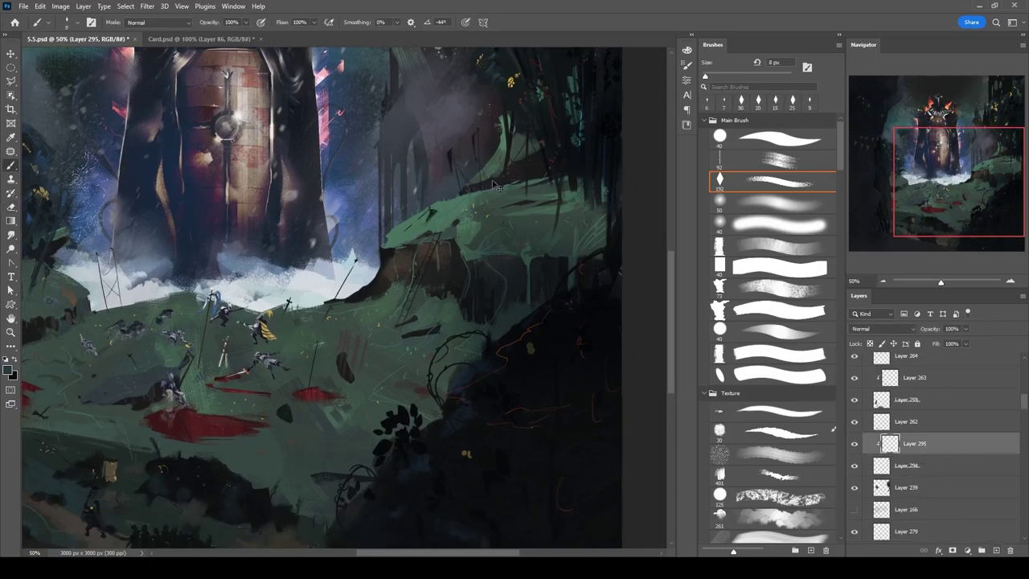
{"action": "scroll", "coordinate": [487, 177], "scroll_direction": "up", "scroll_amount": 3}
{"action": "left_click", "coordinate": [434, 239], "text": "alt"}
{"action": "scroll", "coordinate": [493, 229], "scroll_direction": "down", "scroll_amount": 2}
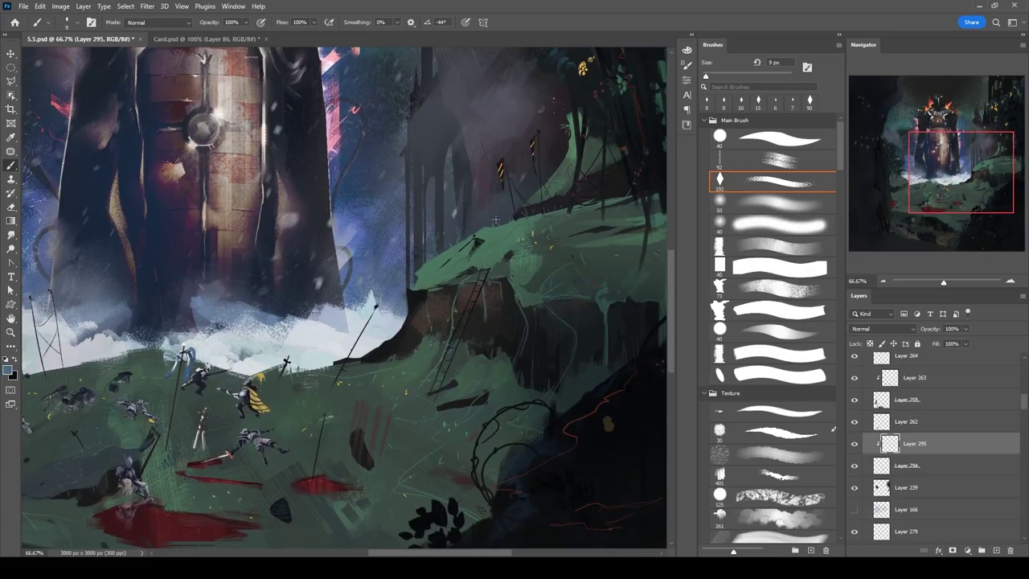
Paint small light details on the shield and planted weapons around the soldiers with a 5 to 6 px brush.
{"action": "key", "text": "bracketright"}
{"action": "key", "text": "bracketright"}
{"action": "left_click_drag", "start_coordinate": [493, 235], "coordinate": [621, 146]}
{"action": "key", "text": "ctrl+plus"}
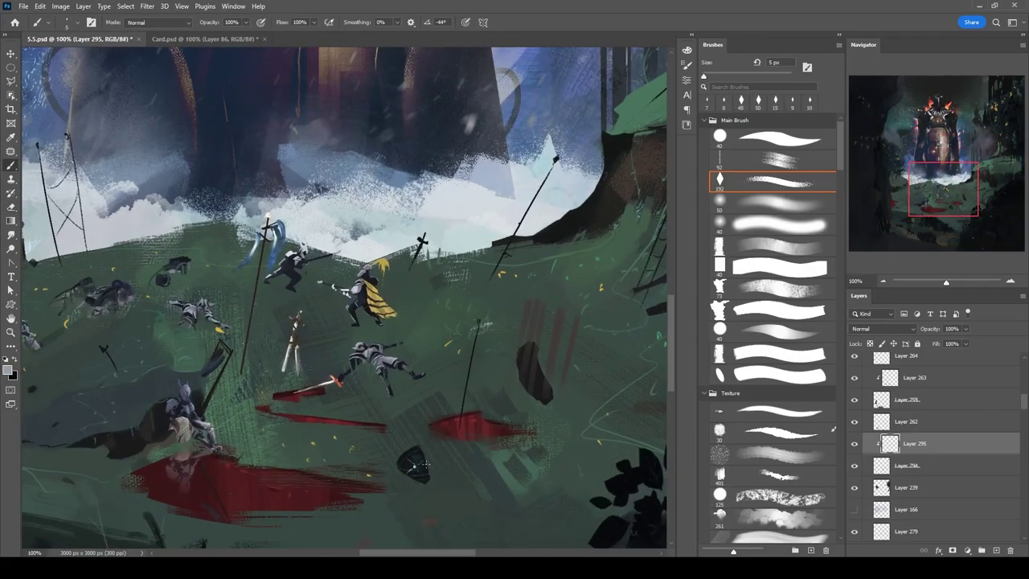
{"action": "left_click_drag", "start_coordinate": [316, 278], "coordinate": [425, 266]}
{"action": "left_click", "coordinate": [424, 267], "text": "alt"}
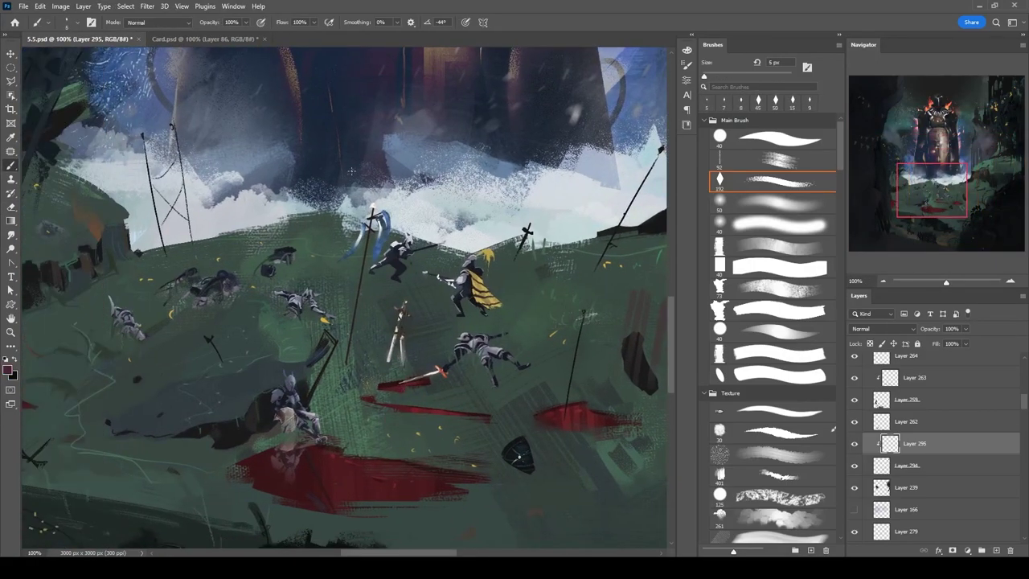
Add a new layer for the battlefield and paint small dark details around the planted weapons, enlarging the brush to 45 px.
{"action": "left_click", "coordinate": [319, 383], "text": "ctrl"}
{"action": "key", "text": "ctrl+shift+alt+n"}
{"action": "key", "text": "bracketright"}
{"action": "left_click_drag", "start_coordinate": [402, 378], "coordinate": [386, 399]}
{"action": "left_click", "coordinate": [386, 398], "text": "ctrl"}
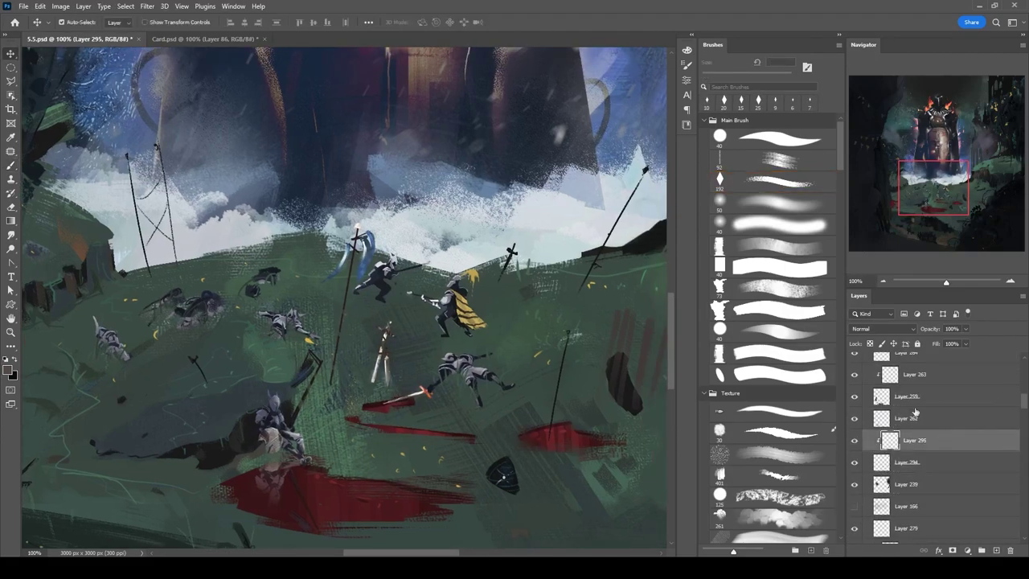
{"action": "key", "text": "bracketright"}
{"action": "key", "text": "bracketright"}
{"action": "key", "text": "bracketright"}
{"action": "key", "text": "bracketright"}
{"action": "key", "text": "bracketright"}
{"action": "key", "text": "bracketright"}
{"action": "mouse_move", "coordinate": [585, 233]}
{"action": "left_mouse_down"}
{"action": "mouse_move", "coordinate": [478, 210]}
{"action": "mouse_move", "coordinate": [600, 199]}
{"action": "left_mouse_up"}
{"action": "key", "text": "ctrl+minus"}
{"action": "key", "text": "ctrl+minus"}
{"action": "key", "text": "ctrl+minus"}
{"action": "key", "text": "ctrl+minus"}
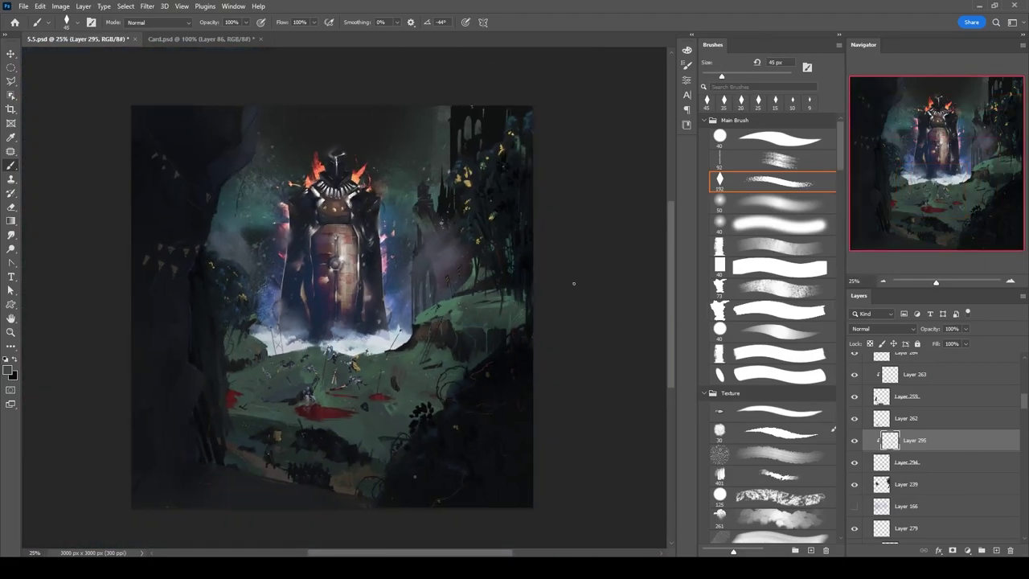
Add Layer 297 beneath the castle layers and paint dark tone behind the tall castle's windows with a 100 px textured brush.
{"action": "left_click", "coordinate": [479, 172], "text": "ctrl"}
{"action": "key", "text": "ctrl+shift+alt+n"}
{"action": "right_click", "coordinate": [483, 172], "text": "alt+shift"}
{"action": "key", "text": "bracketright"}
{"action": "key", "text": "bracketright"}
{"action": "key", "text": "bracketright"}
{"action": "key", "text": "bracketright"}
{"action": "key", "text": "bracketright"}
{"action": "key", "text": "bracketright"}
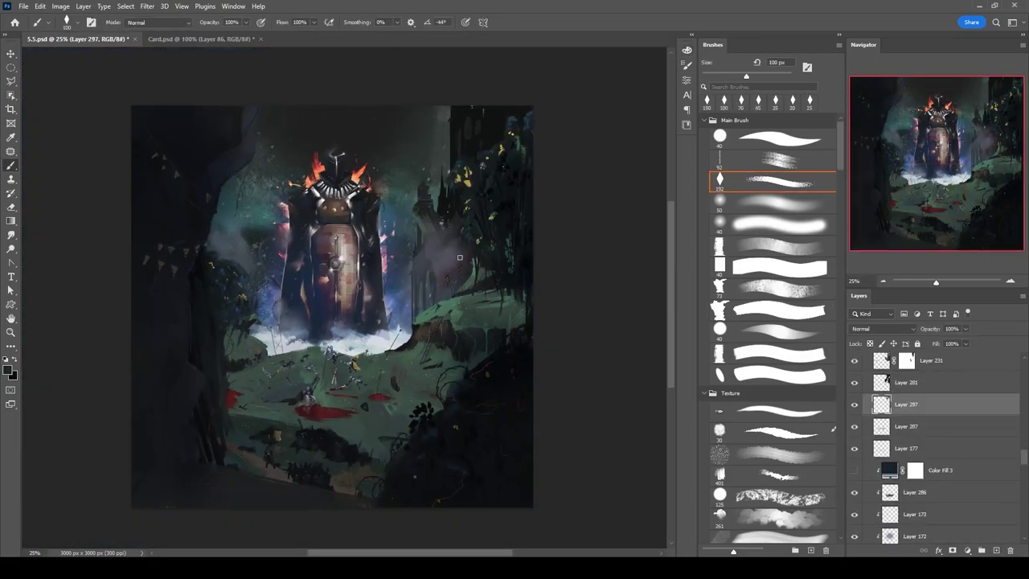
Add Layer 298, paint a bright red glow in the tall castle's window, and place the layer below Layer 281.
{"action": "key", "text": "ctrl+plus"}
{"action": "key", "text": "ctrl+plus"}
{"action": "key", "text": "alt+bracketright"}
{"action": "key", "text": "alt+bracketright"}
{"action": "key", "text": "ctrl+minus"}
{"action": "key", "text": "ctrl+shift+alt+n"}
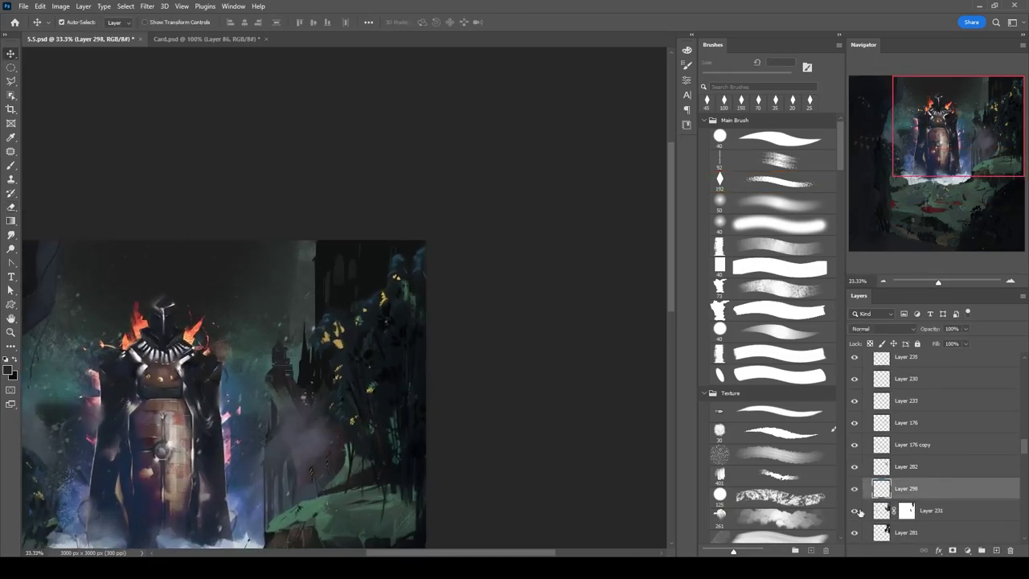
{"action": "key", "text": "ctrl+bracketleft"}
{"action": "key", "text": "b"}
{"action": "left_click", "coordinate": [196, 353], "text": "alt"}
{"action": "left_click_drag", "start_coordinate": [340, 257], "coordinate": [341, 283]}
{"action": "key", "text": "ctrl+bracketleft"}
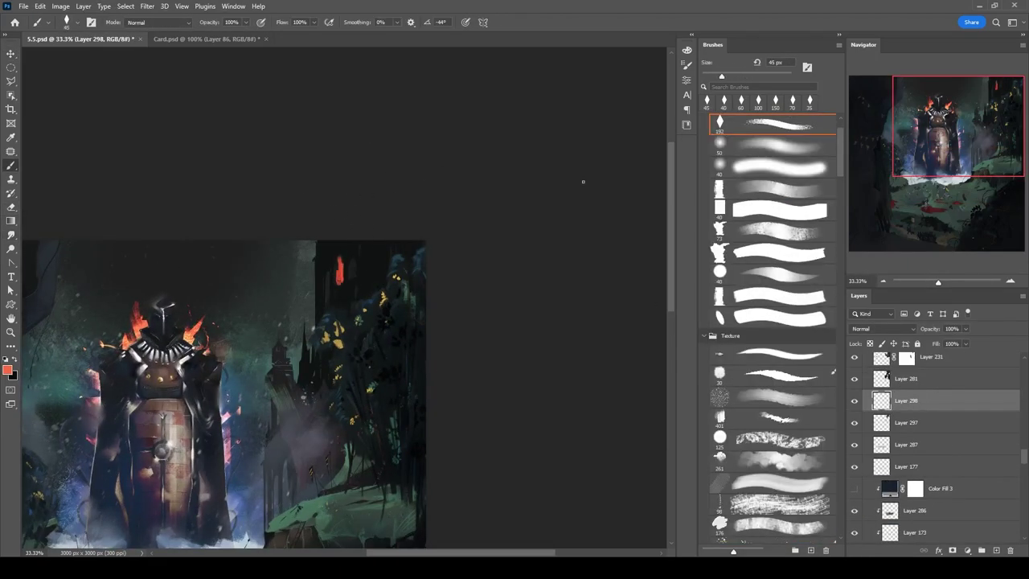
Paint orange highlights and a second glowing window on the tall castle with a smaller brush.
{"action": "left_click", "coordinate": [359, 252], "text": "alt"}
{"action": "key", "text": "bracketleft"}
{"action": "key", "text": "bracketleft"}
{"action": "key", "text": "ctrl+minus"}
{"action": "key", "text": "ctrl+minus"}
{"action": "key", "text": "ctrl+minus"}
{"action": "key", "text": "ctrl+plus"}
{"action": "key", "text": "ctrl+plus"}
{"action": "key", "text": "ctrl+plus"}
{"action": "key", "text": "e"}
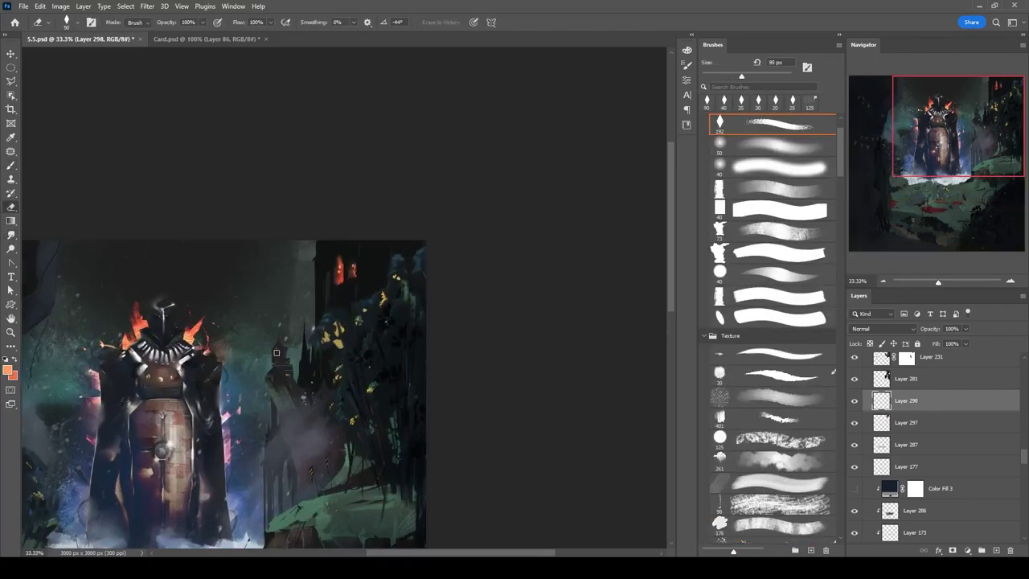
Add Layer 299 above the window glow and paint thin dark window bars, trimming the glow with the eraser.
{"action": "key", "text": "ctrl+plus"}
{"action": "key", "text": "ctrl+shift+alt+n"}
{"action": "key", "text": "b"}
{"action": "left_click", "coordinate": [356, 245], "text": "alt"}
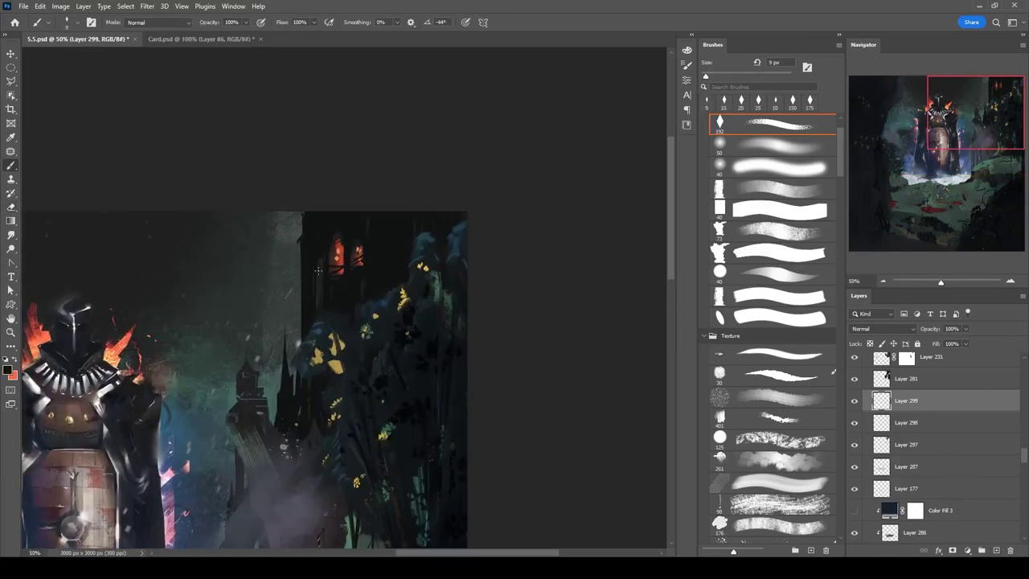
{"action": "mouse_move", "coordinate": [366, 256]}
{"action": "left_mouse_down"}
{"action": "mouse_move", "coordinate": [609, 209]}
{"action": "mouse_move", "coordinate": [505, 236]}
{"action": "left_mouse_up"}
{"action": "key", "text": "alt+bracketleft"}
{"action": "key", "text": "ctrl"}
{"action": "key", "text": "e"}
Skew the dark castle shape on Layer 299 beside the giant and apply the transformation.
{"action": "key", "text": "ctrl+minus"}
{"action": "key", "text": "ctrl+minus"}
{"action": "key", "text": "ctrl+minus"}
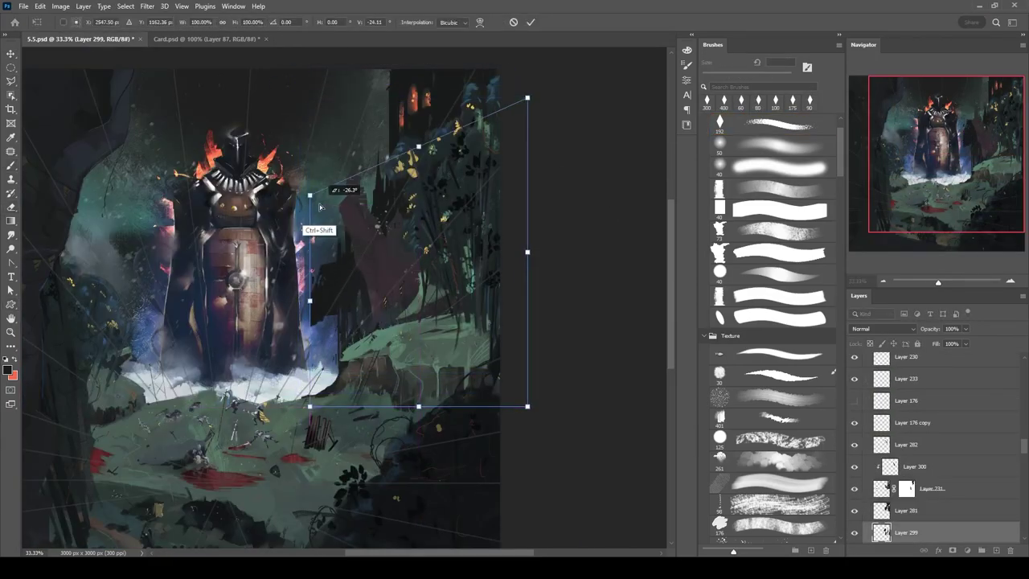
{"action": "mouse_move", "coordinate": [354, 275]}
{"action": "left_mouse_down"}
{"action": "mouse_move", "coordinate": [310, 229]}
{"action": "mouse_move", "coordinate": [425, 233]}
{"action": "left_mouse_up"}
{"action": "key", "text": "Return"}
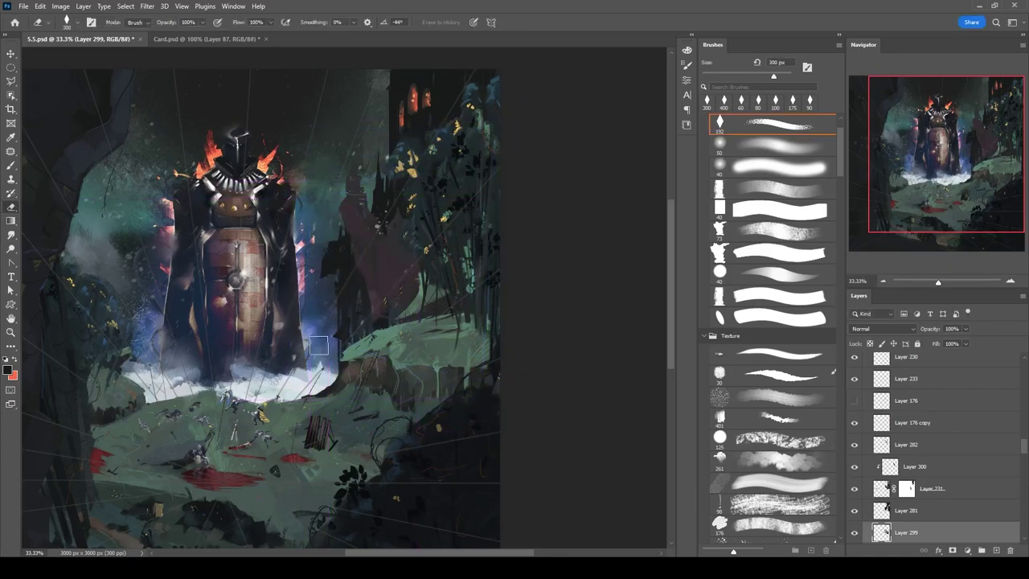
Place a dark castle silhouette on a new Layer 301 and transform it into position beside the hill.
{"action": "key", "text": "u"}
{"action": "key", "text": "ctrl+shift+alt+n"}
{"action": "left_click", "coordinate": [359, 22]}
{"action": "double_click", "coordinate": [288, 131]}
{"action": "left_click_drag", "start_coordinate": [172, 428], "coordinate": [397, 238]}
{"action": "key", "text": "ctrl+t"}
{"action": "left_click_drag", "start_coordinate": [333, 264], "coordinate": [362, 281]}
{"action": "key", "text": "Return"}
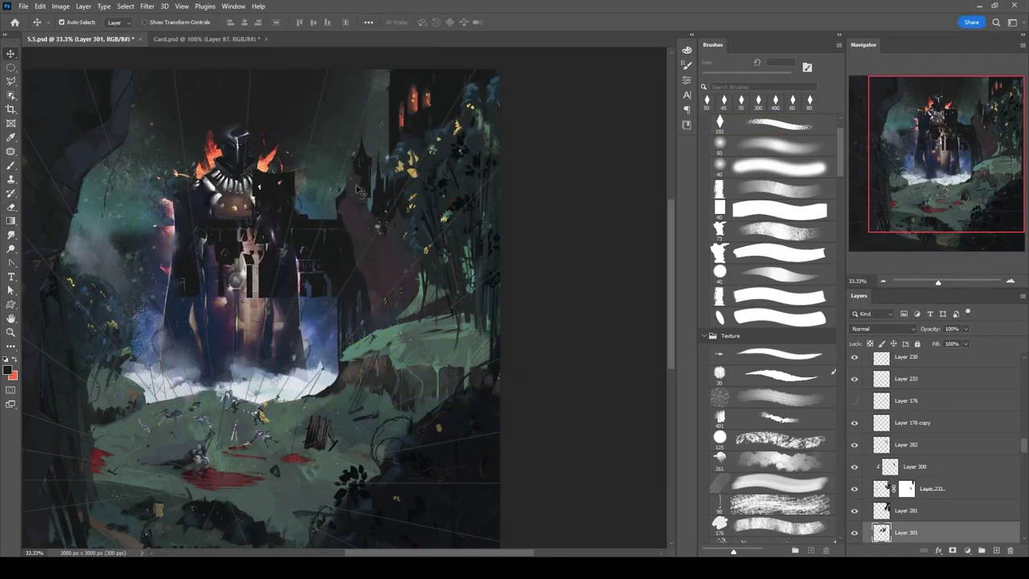
Erase the castle silhouette where it covers the giant, and select and reposition the tall spires beside him.
{"action": "key", "text": "b"}
{"action": "key", "text": "e"}
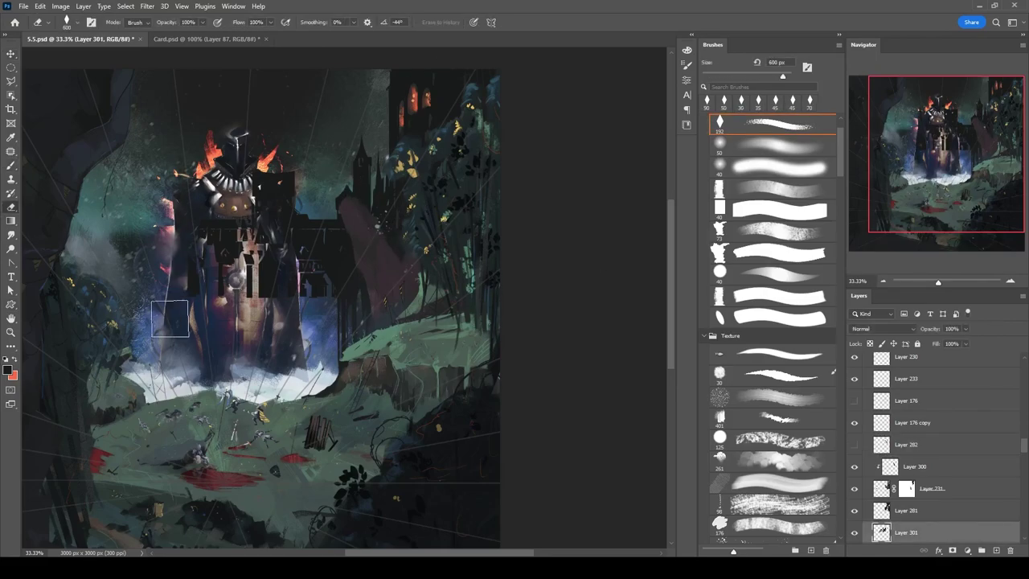
{"action": "mouse_move", "coordinate": [193, 234]}
{"action": "left_mouse_down"}
{"action": "mouse_move", "coordinate": [267, 294]}
{"action": "mouse_move", "coordinate": [321, 300]}
{"action": "left_mouse_up"}
{"action": "key", "text": "l"}
{"action": "left_click_drag", "start_coordinate": [339, 125], "coordinate": [390, 169]}
{"action": "key", "text": "v"}
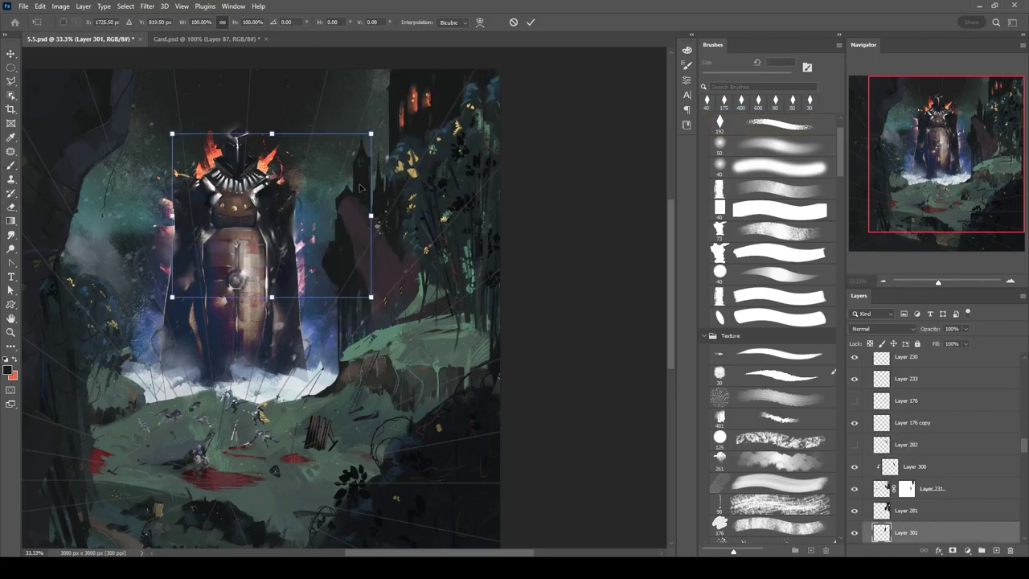
{"action": "key", "text": "ctrl+d"}
Clip Layer 302 to Layer 301 and shade the castle silhouette with a 600 px soft brush, toggling Layer 231 to compare.
{"action": "scroll", "coordinate": [1025, 443], "scroll_direction": "down", "scroll_amount": 3}
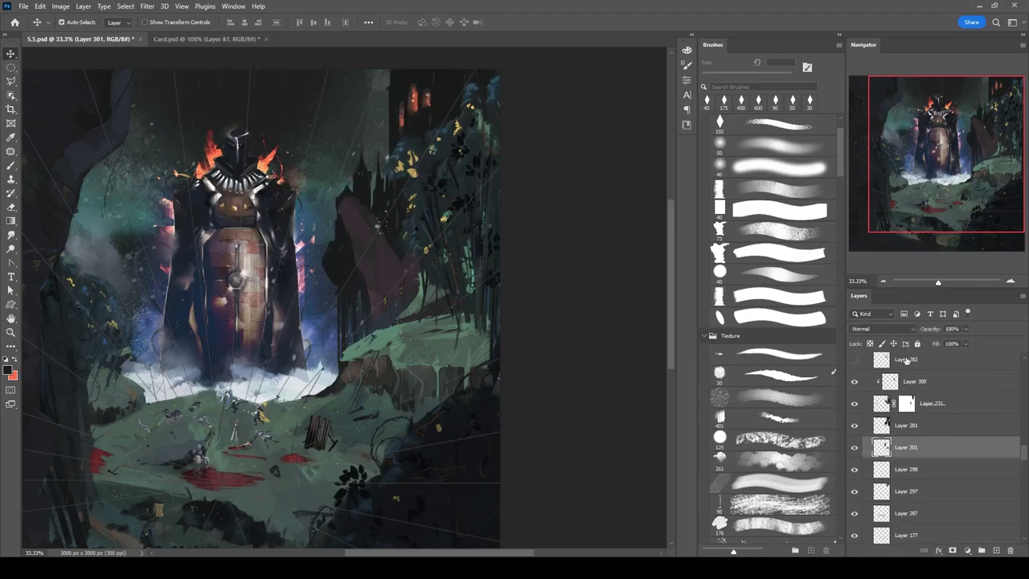
{"action": "left_click", "coordinate": [854, 403]}
{"action": "key", "text": "b"}
{"action": "key", "text": "bracketright"}
{"action": "key", "text": "bracketright"}
{"action": "key", "text": "bracketright"}
{"action": "key", "text": "bracketright"}
{"action": "key", "text": "bracketright"}
{"action": "key", "text": "bracketright"}
{"action": "key", "text": "bracketright"}
{"action": "key", "text": "bracketright"}
{"action": "key", "text": "bracketright"}
{"action": "key", "text": "bracketright"}
{"action": "key", "text": "bracketright"}
{"action": "key", "text": "bracketright"}
{"action": "key", "text": "bracketright"}
{"action": "key", "text": "bracketright"}
{"action": "left_click", "coordinate": [855, 403]}
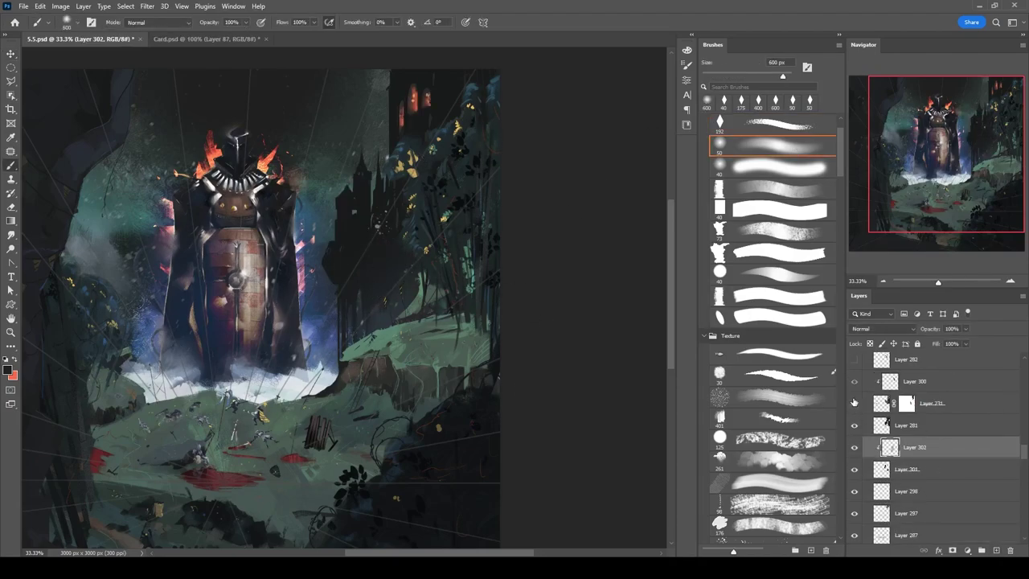
Clip Layer 303 above Layer 300 to darken the castle mass, and paint its base on Layer 281 with the textured brush.
{"action": "scroll", "coordinate": [941, 450], "scroll_direction": "up", "scroll_amount": 1}
{"action": "left_click", "coordinate": [906, 395]}
{"action": "scroll", "coordinate": [941, 442], "scroll_direction": "down", "scroll_amount": 3}
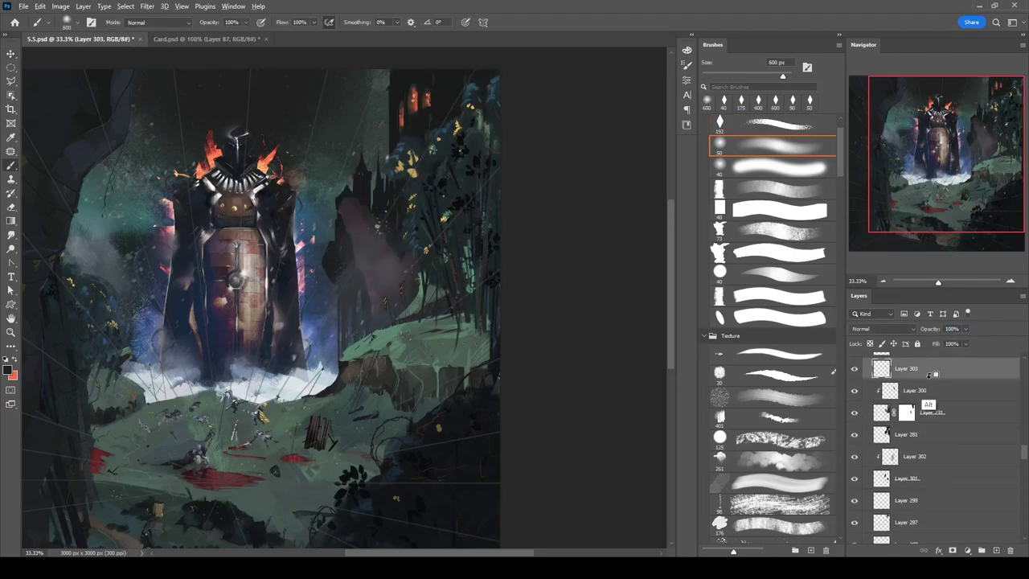
{"action": "left_click", "coordinate": [906, 434]}
{"action": "key", "text": "comma"}
{"action": "mouse_move", "coordinate": [378, 318]}
{"action": "left_mouse_down"}
{"action": "mouse_move", "coordinate": [402, 287]}
{"action": "mouse_move", "coordinate": [418, 349]}
{"action": "left_mouse_up"}
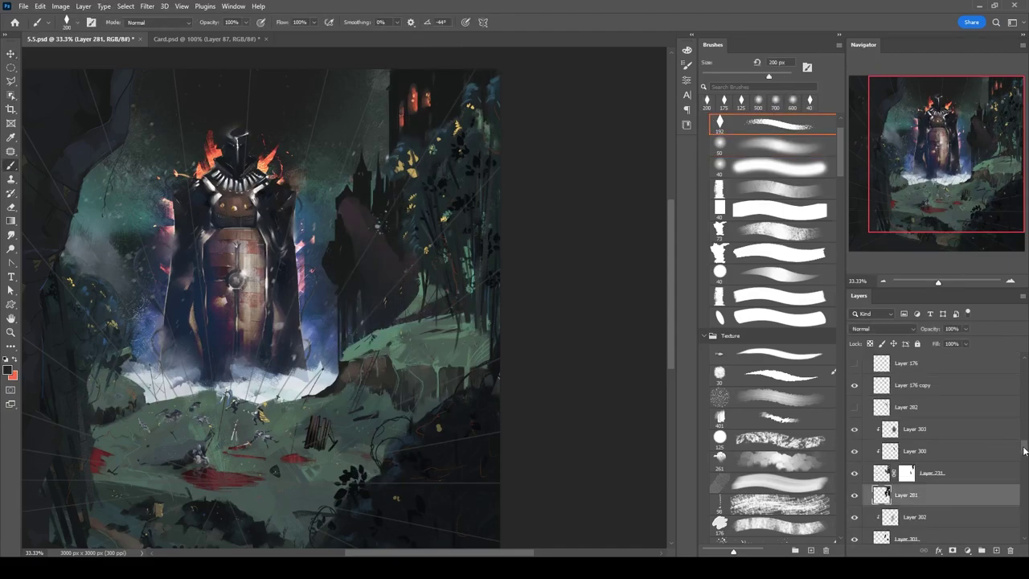
Select Layers 301 and 302 together and transform the castle silhouette into a new position beside the hill.
{"action": "scroll", "coordinate": [1023, 452], "scroll_direction": "down", "scroll_amount": 3}
{"action": "left_click", "coordinate": [915, 416]}
{"action": "left_click", "coordinate": [907, 438], "text": "shift"}
{"action": "key", "text": "ctrl+t"}
{"action": "left_click_drag", "start_coordinate": [493, 547], "coordinate": [472, 501]}
{"action": "mouse_move", "coordinate": [421, 326]}
{"action": "left_mouse_down"}
{"action": "mouse_move", "coordinate": [391, 310]}
{"action": "mouse_move", "coordinate": [396, 268]}
{"action": "left_mouse_up"}
{"action": "key", "text": "Return"}
{"action": "key", "text": "b"}
Draw an architecture-set castle silhouette on a new Layer 304 behind the giant and move the layer down above Layer 177.
{"action": "scroll", "coordinate": [484, 295], "scroll_direction": "up", "scroll_amount": 3}
{"action": "left_click", "coordinate": [869, 439]}
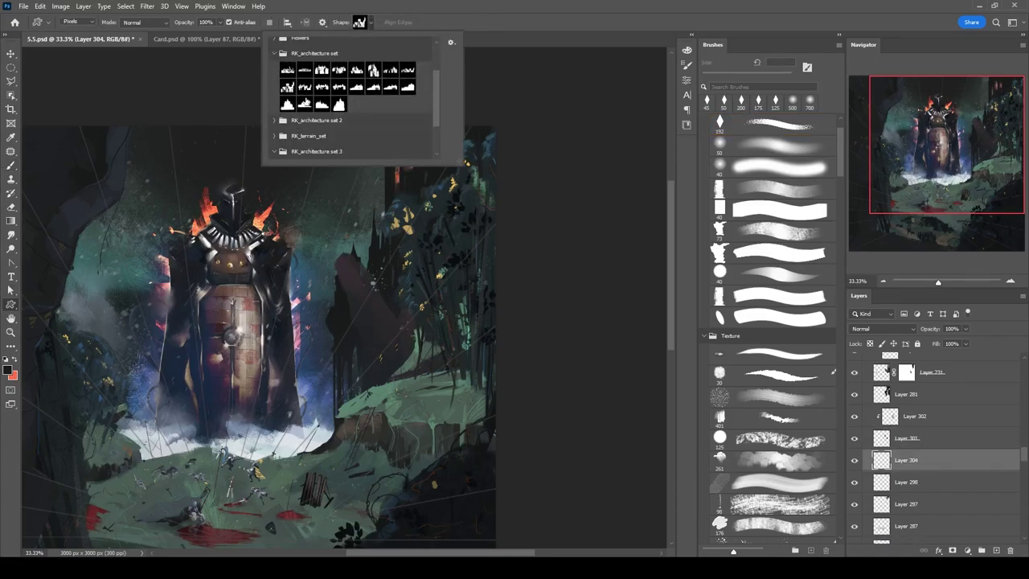
{"action": "left_click_drag", "start_coordinate": [362, 121], "coordinate": [200, 405]}
{"action": "key", "text": "ctrl+minus"}
{"action": "key", "text": "ctrl+minus"}
{"action": "left_click_drag", "start_coordinate": [241, 337], "coordinate": [400, 364]}
{"action": "key", "text": "Return"}
{"action": "key", "text": "ctrl+bracketleft"}
{"action": "key", "text": "ctrl+bracketleft"}
{"action": "key", "text": "ctrl+bracketleft"}
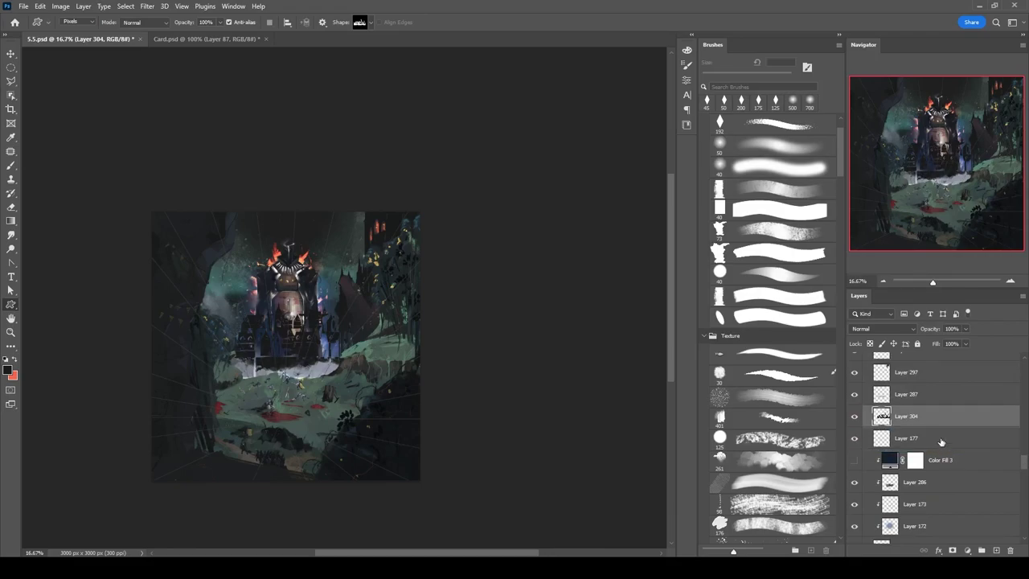
Erase the parts of the Layer 304 castle silhouette that cover the giant and the mist at its base.
{"action": "key", "text": "e"}
{"action": "key", "text": "ctrl+plus"}
{"action": "key", "text": "b"}
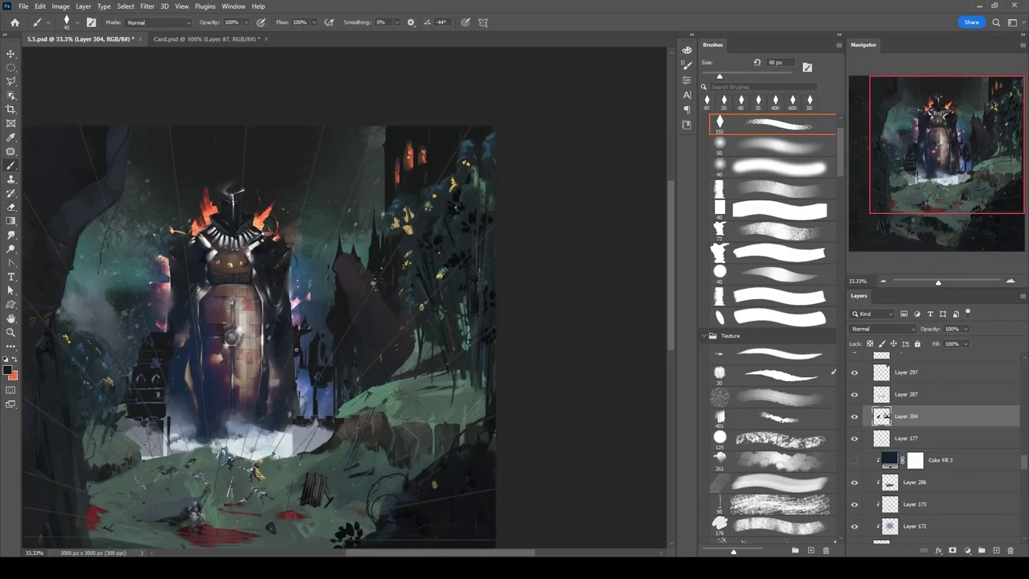
{"action": "key", "text": "e"}
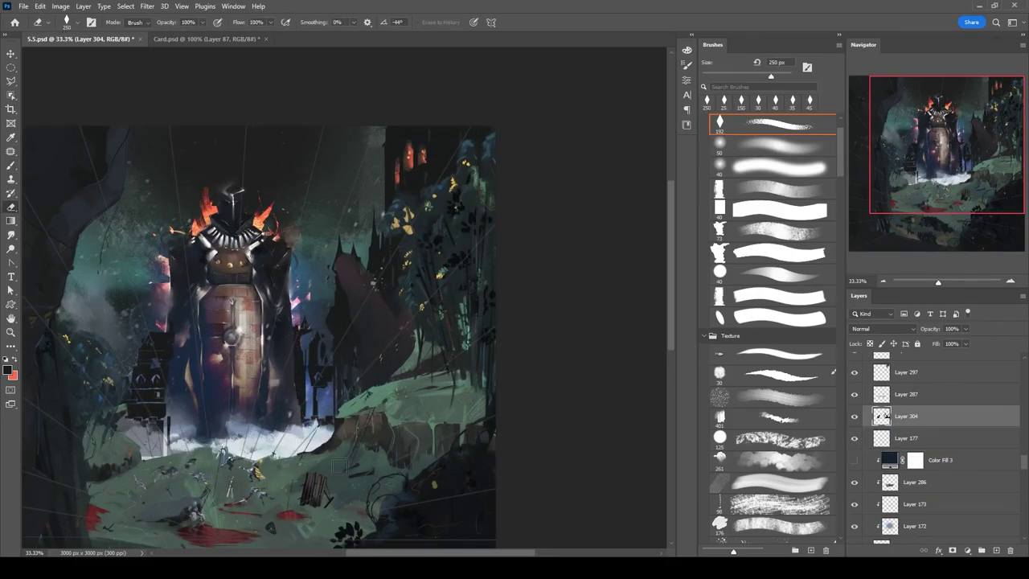
Clip Layer 305 to Layer 304, add a mask to Layer 304, and shade the buildings with a large soft brush.
{"action": "key", "text": "ctrl+shift+j"}
{"action": "key", "text": "d"}
{"action": "key", "text": "period"}
{"action": "key", "text": "bracketright"}
{"action": "key", "text": "bracketright"}
{"action": "key", "text": "ctrl+2"}
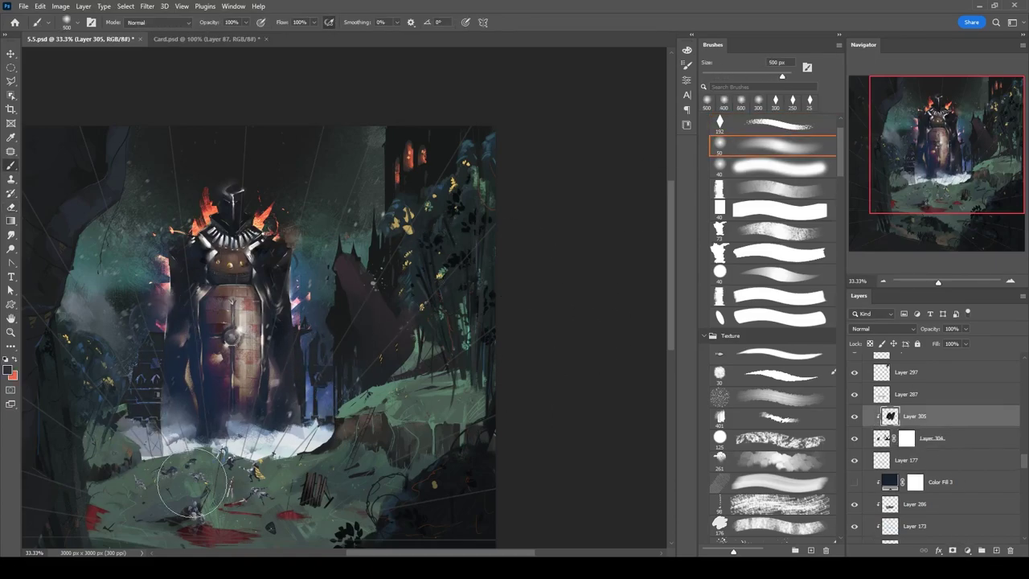
{"action": "key", "text": "bracketright"}
{"action": "key", "text": "bracketright"}
{"action": "key", "text": "bracketright"}
{"action": "key", "text": "bracketright"}
Mask out part of the Layer 304 castle with the 700 px textured eraser and hide the layer.
{"action": "key", "text": "comma"}
{"action": "key", "text": "ctrl+backslash"}
{"action": "scroll", "coordinate": [379, 287], "scroll_direction": "down", "scroll_amount": 1}
{"action": "scroll", "coordinate": [378, 287], "scroll_direction": "up", "scroll_amount": 2}
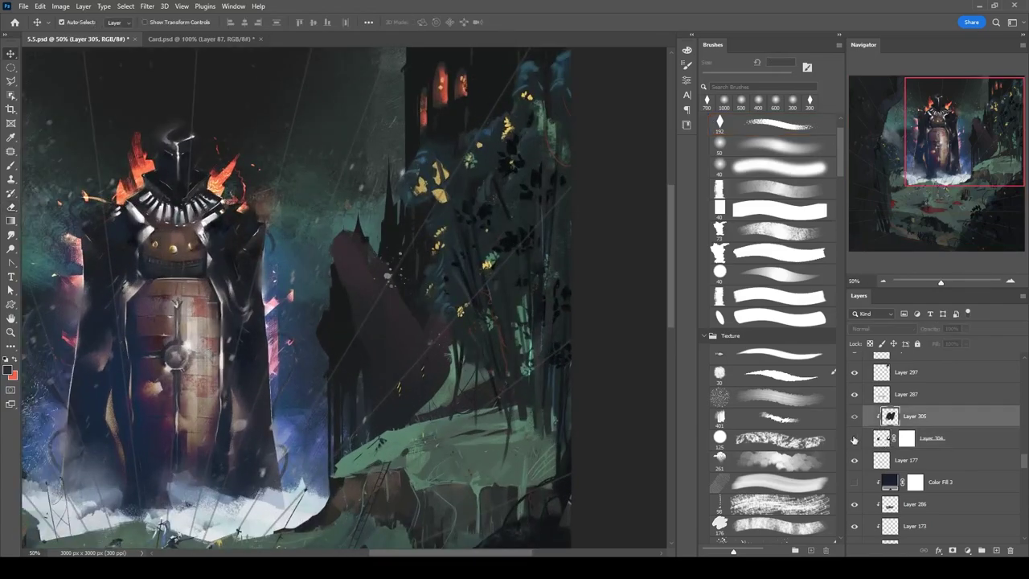
{"action": "scroll", "coordinate": [415, 291], "scroll_direction": "down", "scroll_amount": 2}
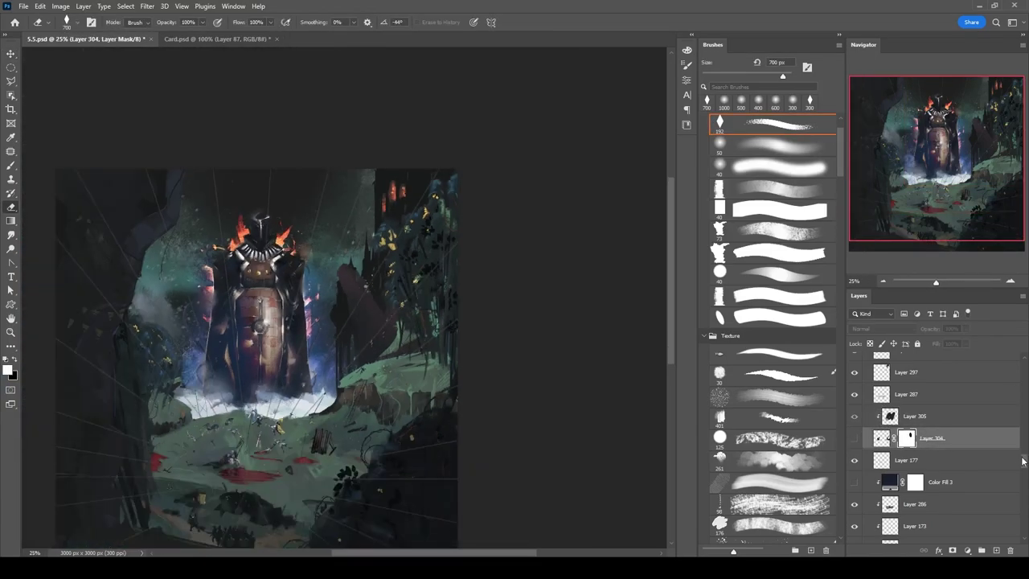
Add Layer 306 below Layer 304 and draw an architecture-set silhouette on the left side of the scene.
{"action": "left_click_drag", "start_coordinate": [1024, 458], "coordinate": [1022, 477]}
{"action": "left_click", "coordinate": [996, 551], "text": "ctrl"}
{"action": "key", "text": "u"}
{"action": "left_click", "coordinate": [364, 22]}
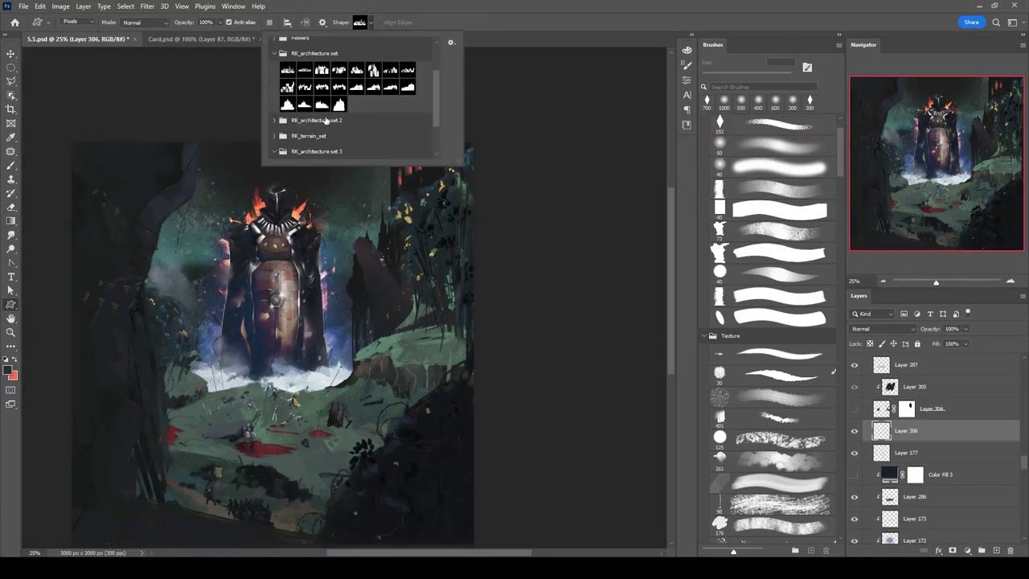
{"action": "left_click_drag", "start_coordinate": [228, 354], "coordinate": [201, 369]}
Add another architecture silhouette on Layer 307 and stretch and skew it into a tall tower along the left cliff.
{"action": "left_click", "coordinate": [360, 22]}
{"action": "key", "text": "ctrl+alt+shift+e"}
{"action": "key", "text": "ctrl+t"}
{"action": "key", "text": "ctrl+minus"}
{"action": "key", "text": "ctrl+minus"}
{"action": "left_click_drag", "start_coordinate": [298, 295], "coordinate": [280, 300]}
{"action": "key", "text": "ctrl+plus"}
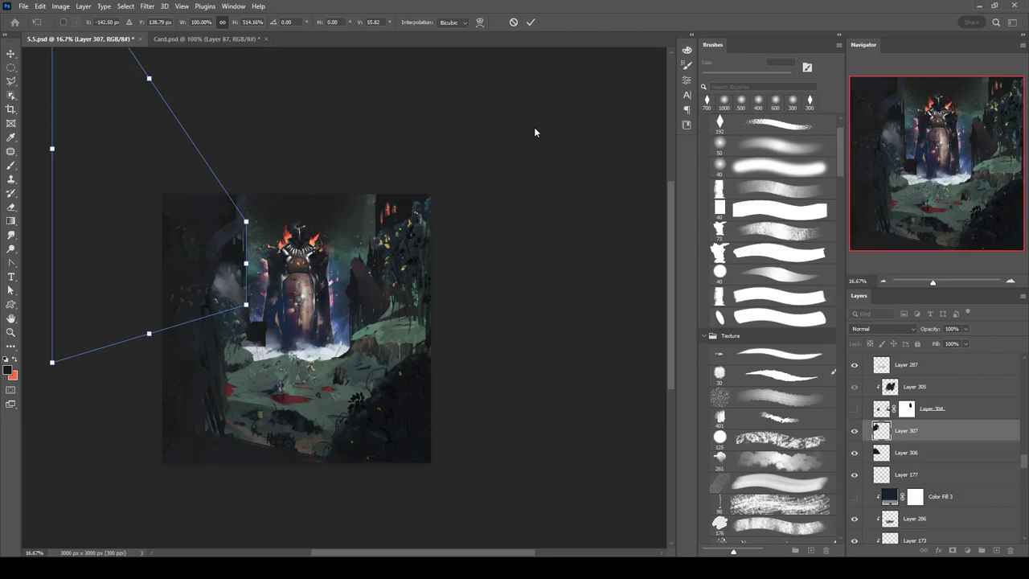
{"action": "key", "text": "ctrl+plus"}
{"action": "key", "text": "ctrl+plus"}
{"action": "key", "text": "ctrl+plus"}
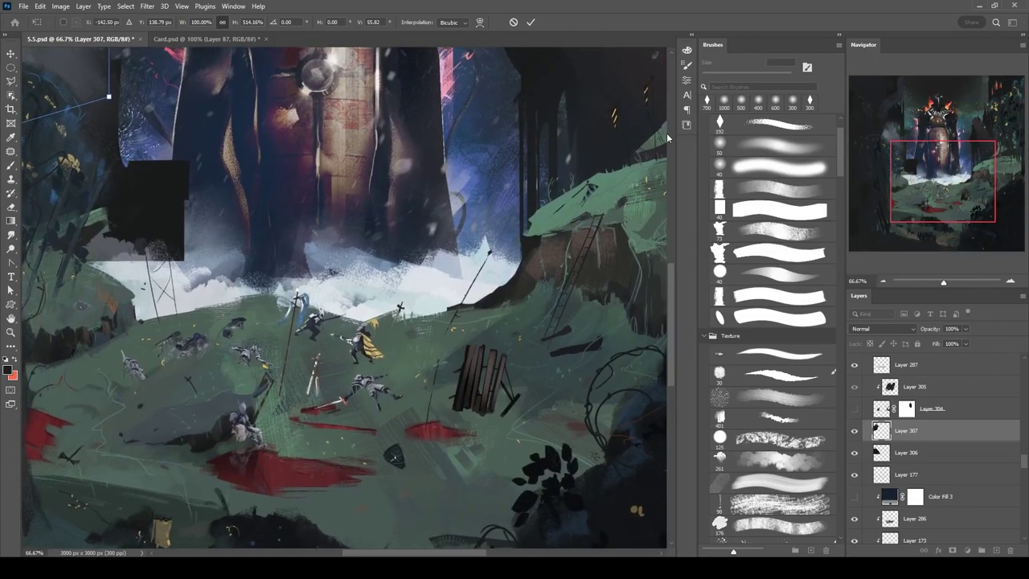
{"action": "key", "text": "ctrl+minus"}
{"action": "key", "text": "ctrl+minus"}
{"action": "key", "text": "ctrl+minus"}
{"action": "key", "text": "Return"}
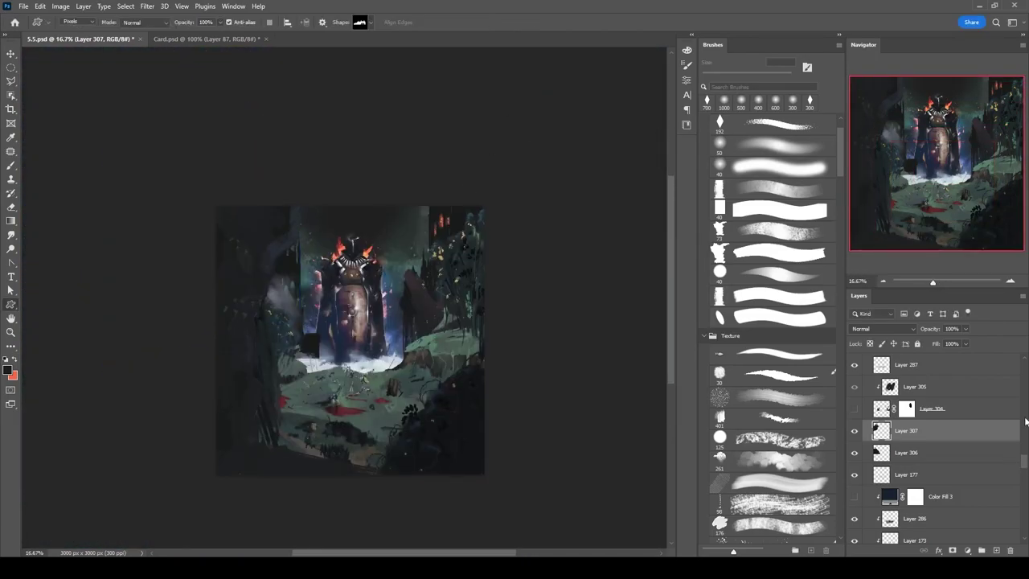
Move Layer 307 beneath Layer 177 and clean up the left tower silhouette with the soft eraser.
{"action": "key", "text": "v"}
{"action": "key", "text": "ctrl+plus"}
{"action": "left_click_drag", "start_coordinate": [916, 454], "coordinate": [926, 465]}
{"action": "key", "text": "e"}
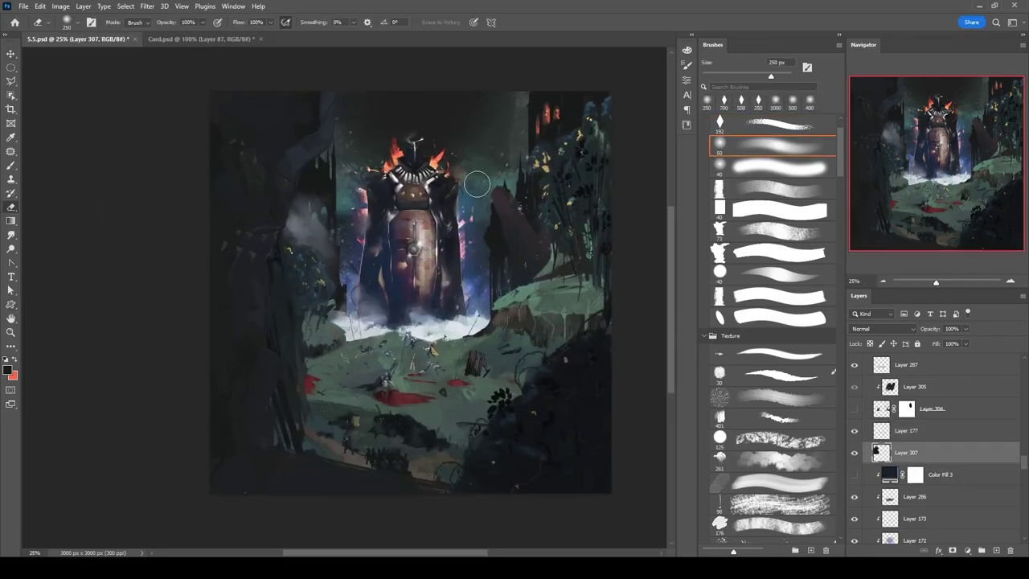
Duplicate the left tower silhouette, transform the copy into place, and trim it with the 500 px textured eraser.
{"action": "key", "text": "ctrl+minus"}
{"action": "key", "text": "ctrl+j"}
{"action": "key", "text": "ctrl+plus"}
{"action": "key", "text": "ctrl+plus"}
{"action": "key", "text": "ctrl+t"}
{"action": "mouse_move", "coordinate": [234, 258]}
{"action": "left_mouse_down"}
{"action": "mouse_move", "coordinate": [369, 310]}
{"action": "mouse_move", "coordinate": [303, 386]}
{"action": "left_mouse_up"}
{"action": "key", "text": "Return"}
{"action": "key", "text": "shift+comma"}
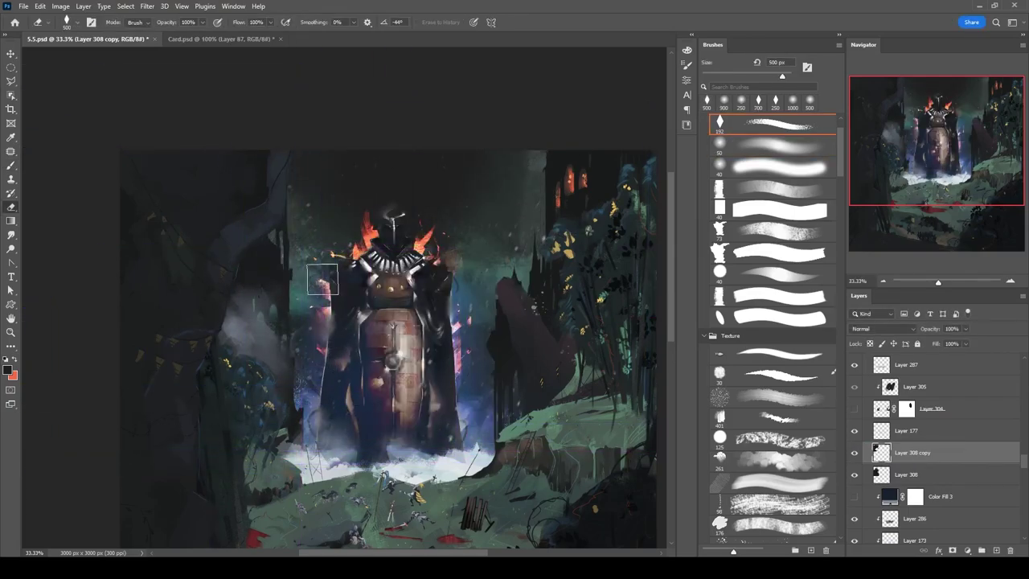
Paint rough structural edges for the left tower on Layer 306 beneath Layer 308 copy using the hard block brush.
{"action": "key", "text": "b"}
{"action": "key", "text": "alt+["}
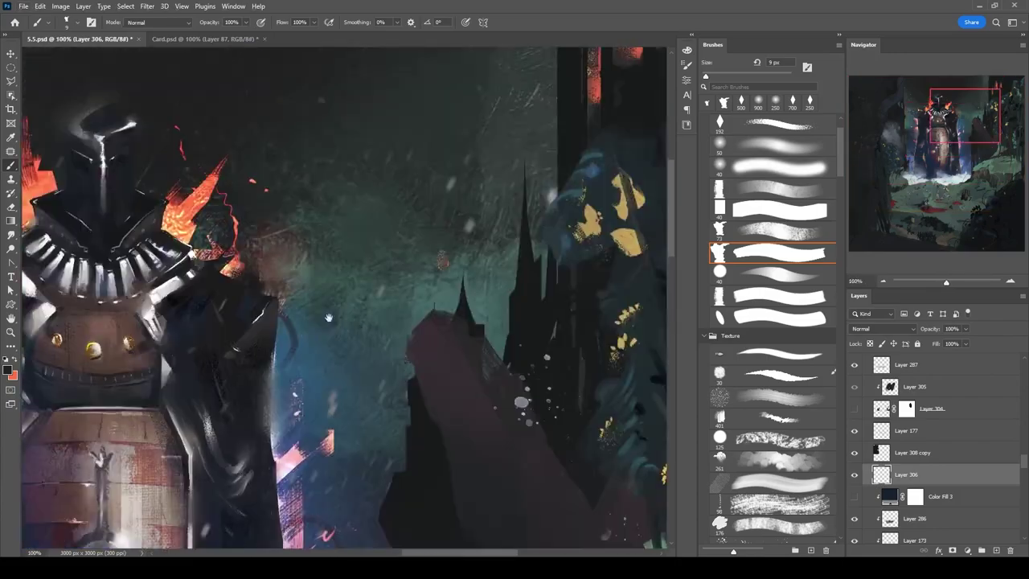
{"action": "left_click_drag", "start_coordinate": [217, 219], "coordinate": [334, 275]}
{"action": "key", "text": "e"}
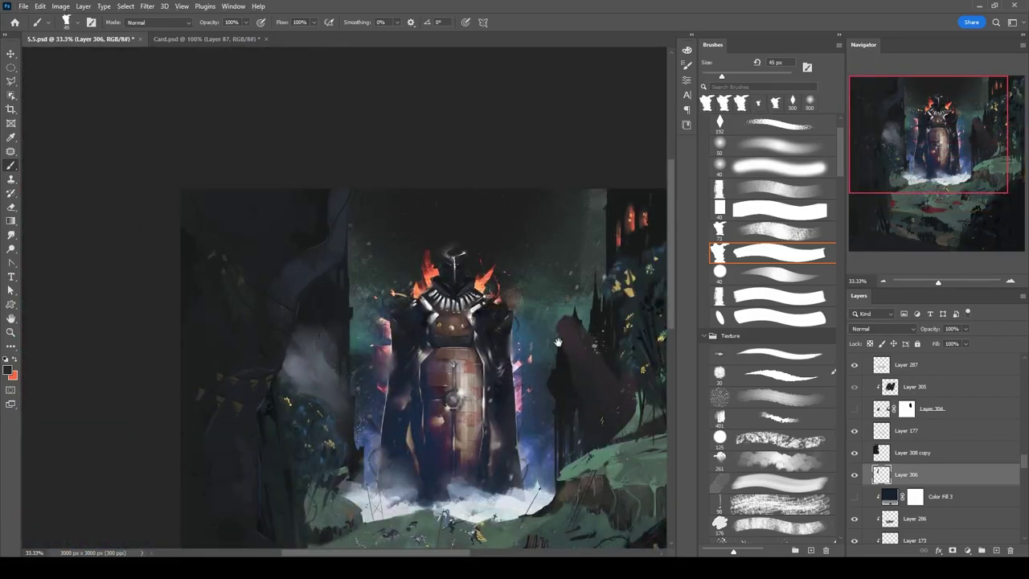
Copy the right tower's glowing windows onto Layer 307, flip them horizontally, and place them on the left tower.
{"action": "left_click_drag", "start_coordinate": [624, 308], "coordinate": [542, 300]}
{"action": "scroll", "coordinate": [935, 523], "scroll_direction": "up", "scroll_amount": 2}
{"action": "key", "text": "ctrl+j"}
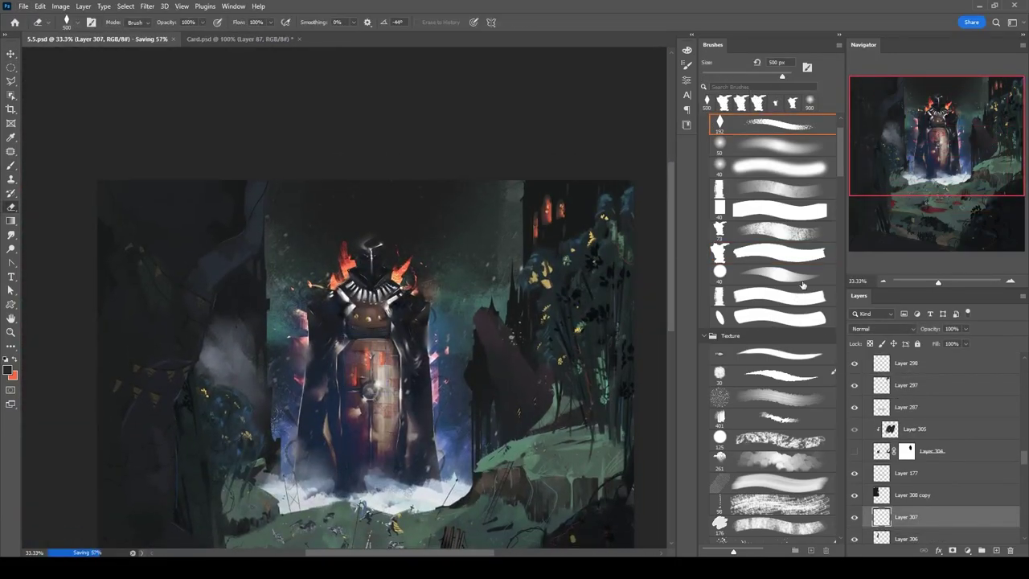
{"action": "key", "text": "ctrl+t"}
{"action": "scroll", "coordinate": [382, 265], "scroll_direction": "up", "scroll_amount": 2}
{"action": "scroll", "coordinate": [382, 265], "scroll_direction": "up", "scroll_amount": 1}
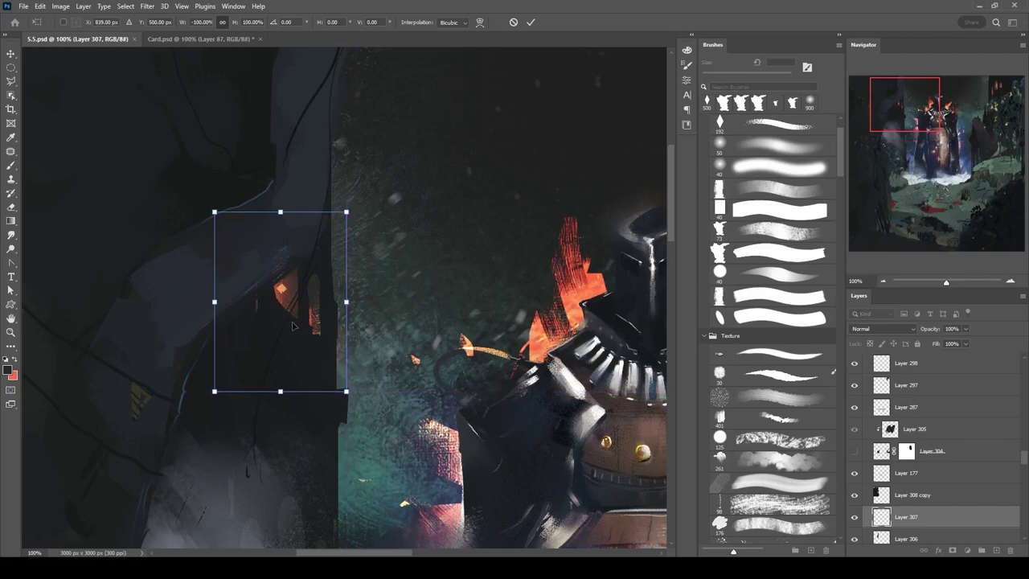
{"action": "left_click_drag", "start_coordinate": [281, 297], "coordinate": [350, 297]}
{"action": "key", "text": "Return"}
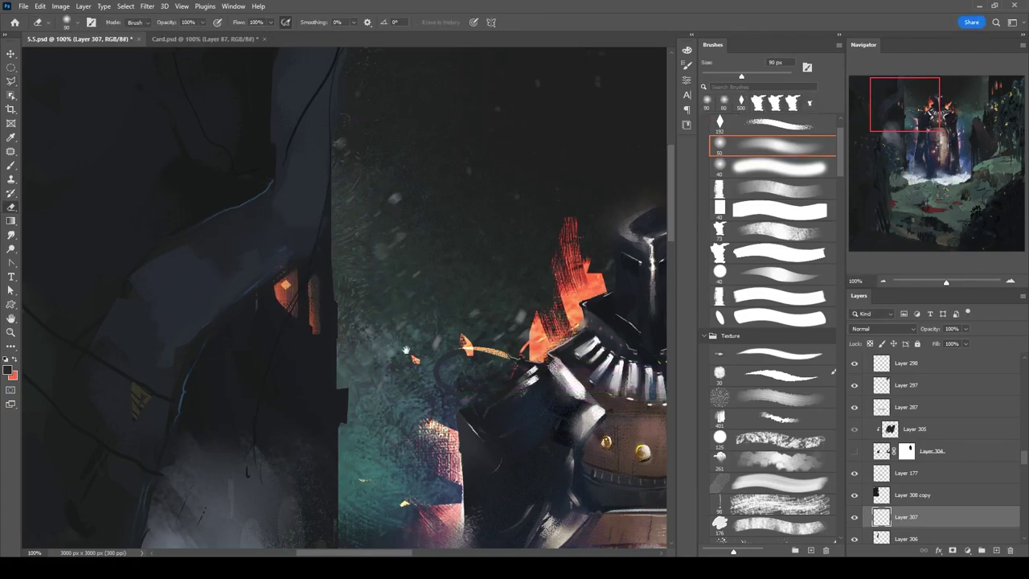
Duplicate the glowing windows of Layer 307 and position the copy lower on the left tower.
{"action": "key", "text": "v"}
{"action": "scroll", "coordinate": [442, 275], "scroll_direction": "down", "scroll_amount": 3}
{"action": "scroll", "coordinate": [442, 275], "scroll_direction": "up", "scroll_amount": 1}
{"action": "key", "text": "ctrl+j"}
{"action": "key", "text": "b"}
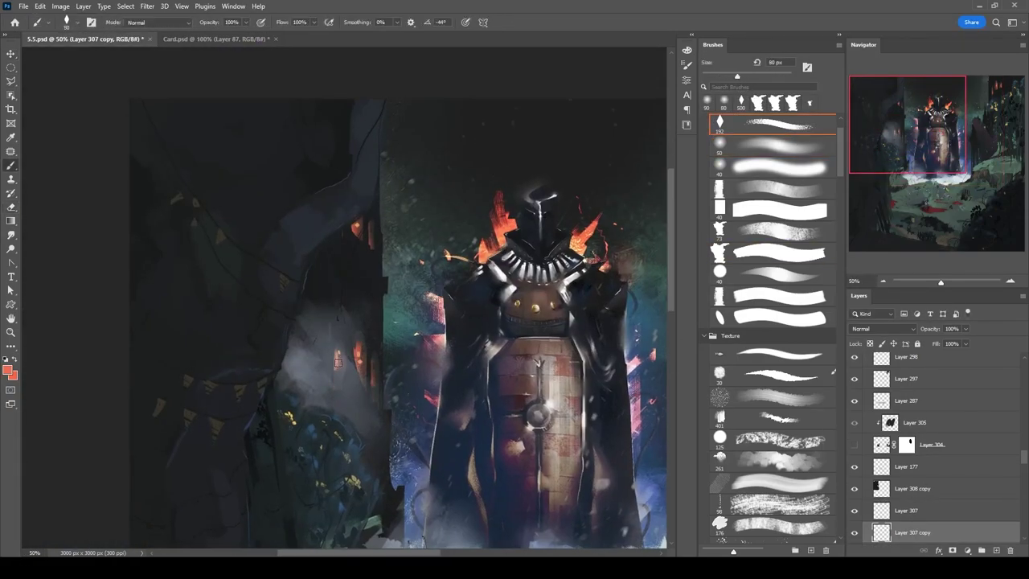
Paint more glow into the lower windows with a sampled orange and a 30 px textured brush, and erase their edges.
{"action": "left_click", "coordinate": [577, 241], "text": "alt"}
{"action": "key", "text": "bracketleft"}
{"action": "key", "text": "bracketleft"}
{"action": "key", "text": "bracketleft"}
{"action": "key", "text": "bracketleft"}
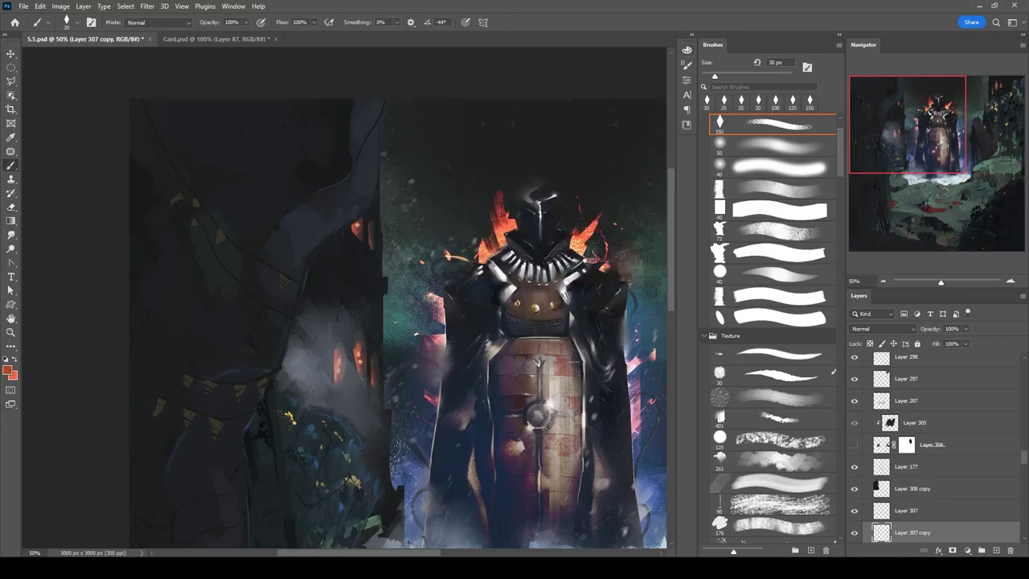
{"action": "left_click_drag", "start_coordinate": [452, 383], "coordinate": [398, 323]}
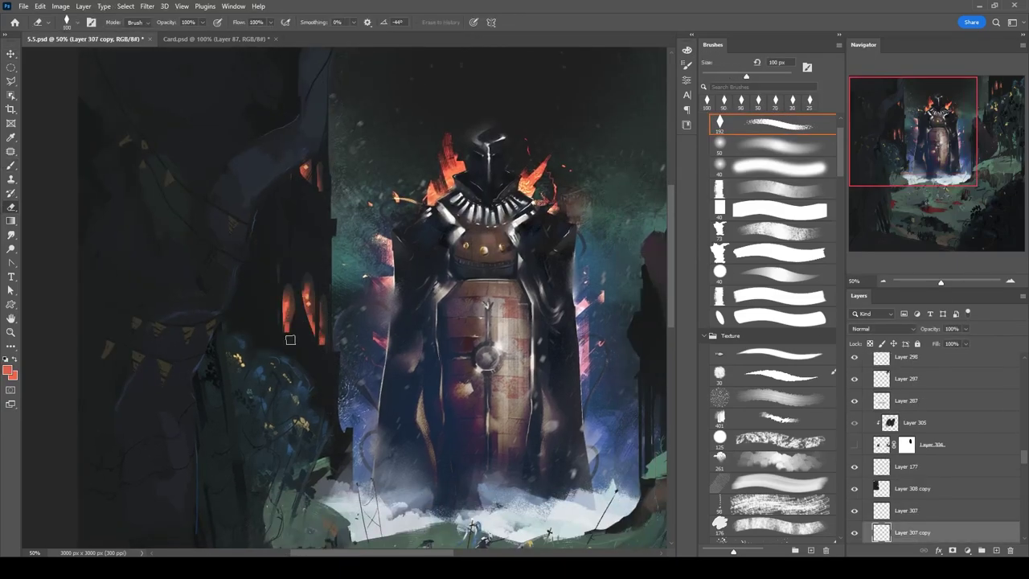
Select the left tower's window layer on the canvas and set its opacity to 50%.
{"action": "left_click", "coordinate": [319, 296], "text": "ctrl"}
{"action": "key", "text": "ctrl+minus"}
{"action": "key", "text": "ctrl+minus"}
{"action": "key", "text": "ctrl+minus"}
{"action": "left_click", "coordinate": [951, 329]}
{"action": "key", "text": "ctrl+plus"}
{"action": "type", "text": "50"}
{"action": "scroll", "coordinate": [854, 361], "scroll_direction": "down", "scroll_amount": 3}
{"action": "key", "text": "v"}
{"action": "key", "text": "ctrl+plus"}
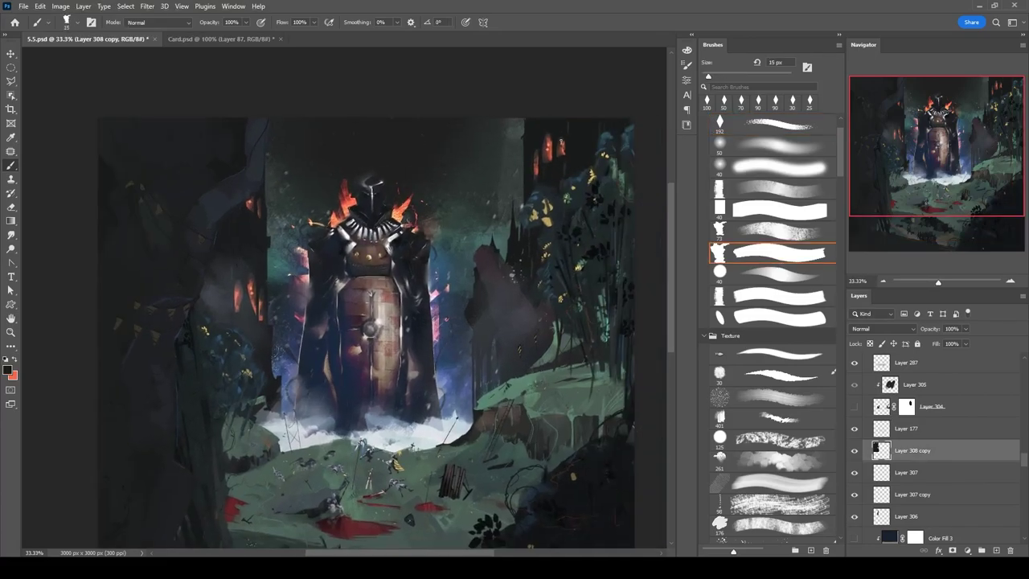
Add Layer 308 above Layer 303 and paint fine castle edge details with the rough brush at 3 to 8 px.
{"action": "left_click", "coordinate": [906, 361]}
{"action": "left_click", "coordinate": [907, 407]}
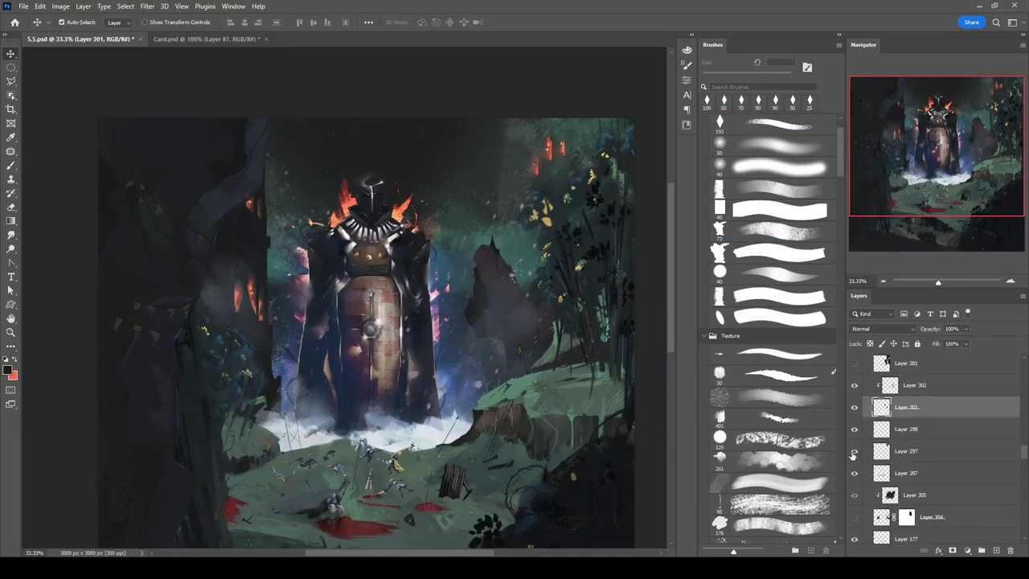
{"action": "scroll", "coordinate": [1021, 433], "scroll_direction": "up", "scroll_amount": 3}
{"action": "left_click", "coordinate": [906, 456]}
{"action": "key", "text": "b"}
{"action": "key", "text": "ctrl+plus"}
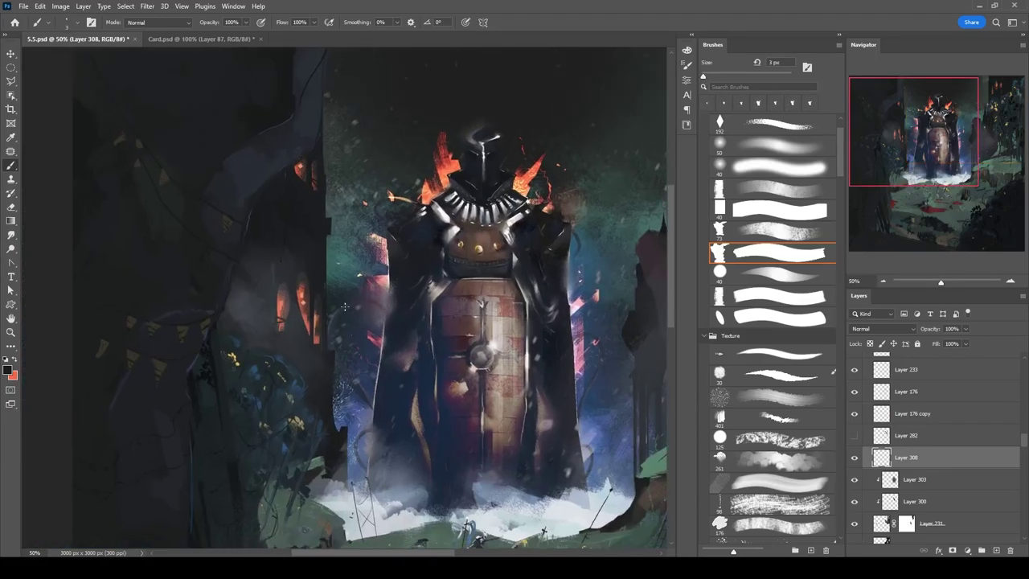
{"action": "key", "text": "ctrl+minus"}
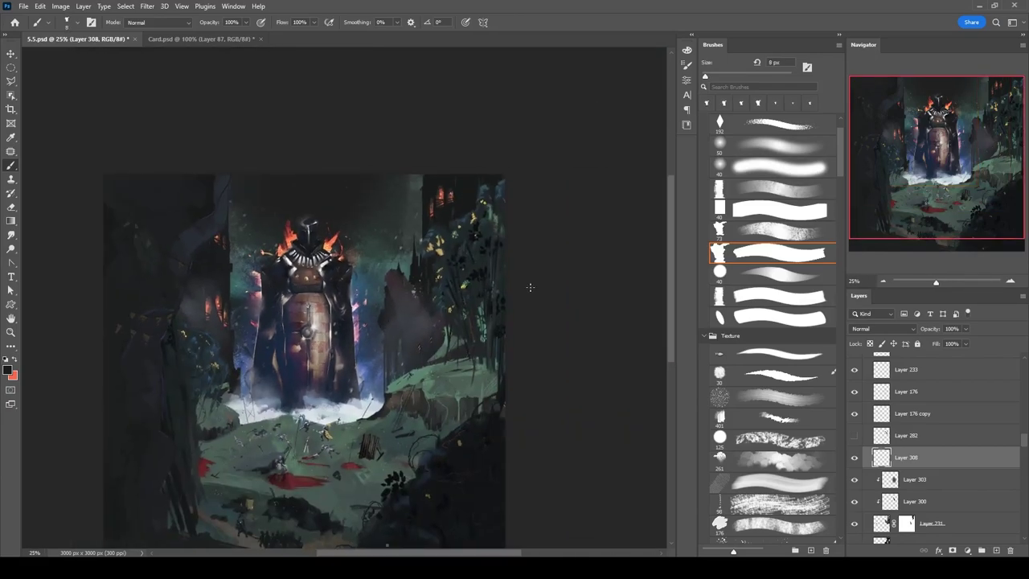
Add Layer 309 and move the left castle's detail layer beneath Layer 177, above Layer 308 copy.
{"action": "key", "text": "e"}
{"action": "key", "text": "ctrl+shift+alt+n"}
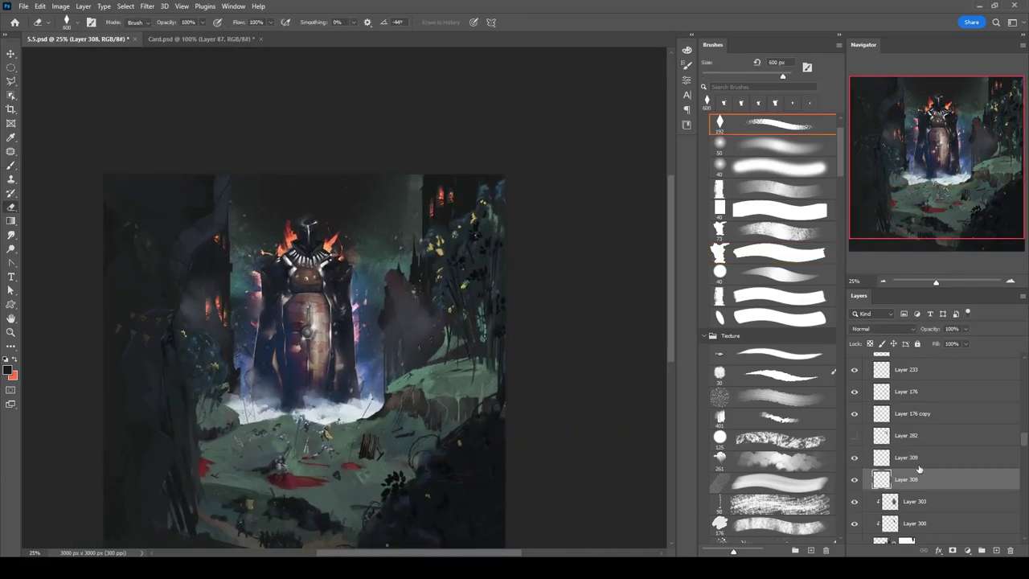
{"action": "mouse_move", "coordinate": [1026, 440]}
{"action": "left_mouse_down"}
{"action": "mouse_move", "coordinate": [1026, 471]}
{"action": "mouse_move", "coordinate": [1026, 457]}
{"action": "left_mouse_up"}
{"action": "left_click", "coordinate": [933, 475]}
{"action": "left_click", "coordinate": [854, 510]}
{"action": "scroll", "coordinate": [859, 418], "scroll_direction": "down", "scroll_amount": 2}
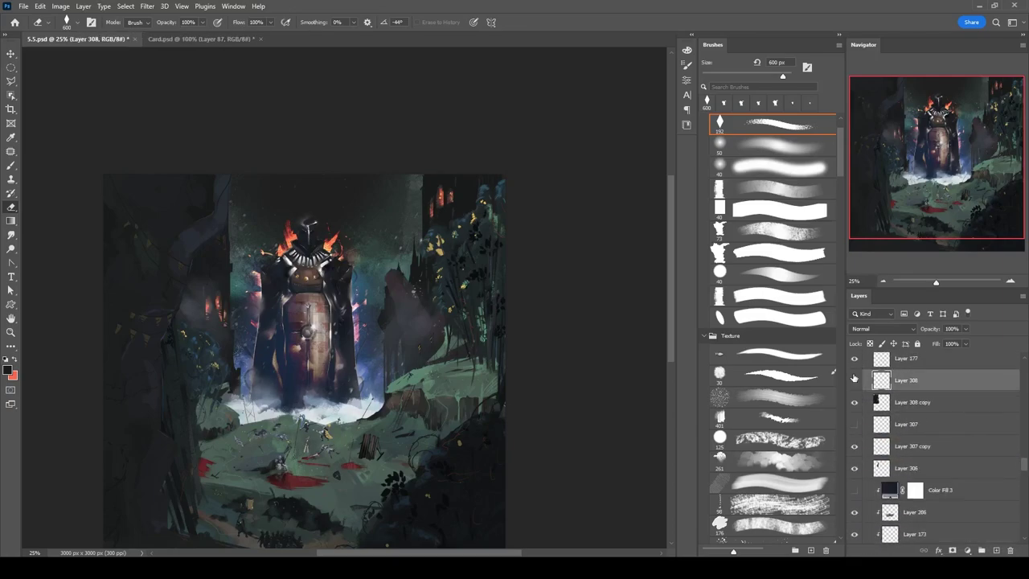
Merge the left castle's layers into Layer 309 and the right castle's layers into Layer 308.
{"action": "left_click_drag", "start_coordinate": [1025, 464], "coordinate": [854, 438]}
{"action": "scroll", "coordinate": [981, 434], "scroll_direction": "up", "scroll_amount": 2}
{"action": "left_click", "coordinate": [924, 424]}
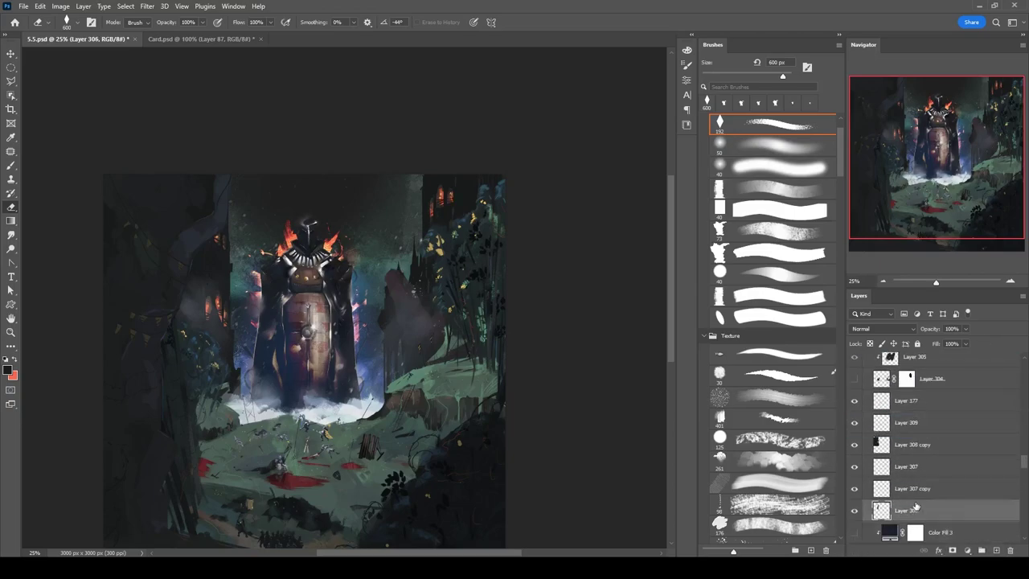
{"action": "left_click", "coordinate": [906, 401]}
{"action": "scroll", "coordinate": [907, 466], "scroll_direction": "up", "scroll_amount": 3}
{"action": "left_click_drag", "start_coordinate": [907, 356], "coordinate": [855, 418]}
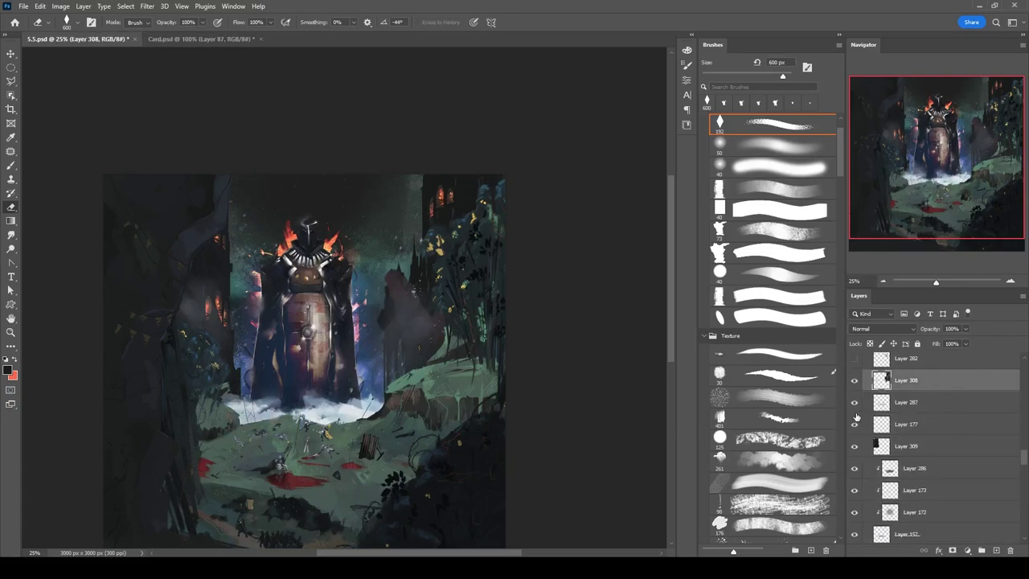
Transform Layer 309 to widen the left castle and skew its lower edge toward the mist.
{"action": "left_click", "coordinate": [906, 445]}
{"action": "key", "text": "ctrl+t"}
{"action": "mouse_move", "coordinate": [241, 416]}
{"action": "left_mouse_down"}
{"action": "mouse_move", "coordinate": [214, 416]}
{"action": "mouse_move", "coordinate": [238, 420]}
{"action": "left_mouse_up"}
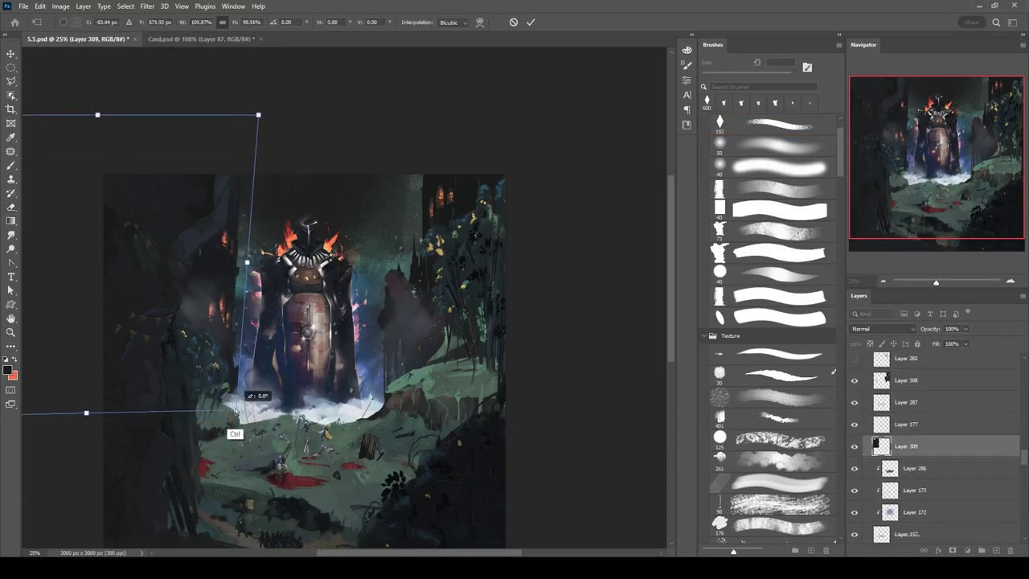
{"action": "key", "text": "Return"}
Clip Layer 310 to Layer 309, add a mask to Layer 309, and shade the left castle with a 600 px soft brush.
{"action": "key", "text": "b"}
{"action": "left_click", "coordinate": [772, 145]}
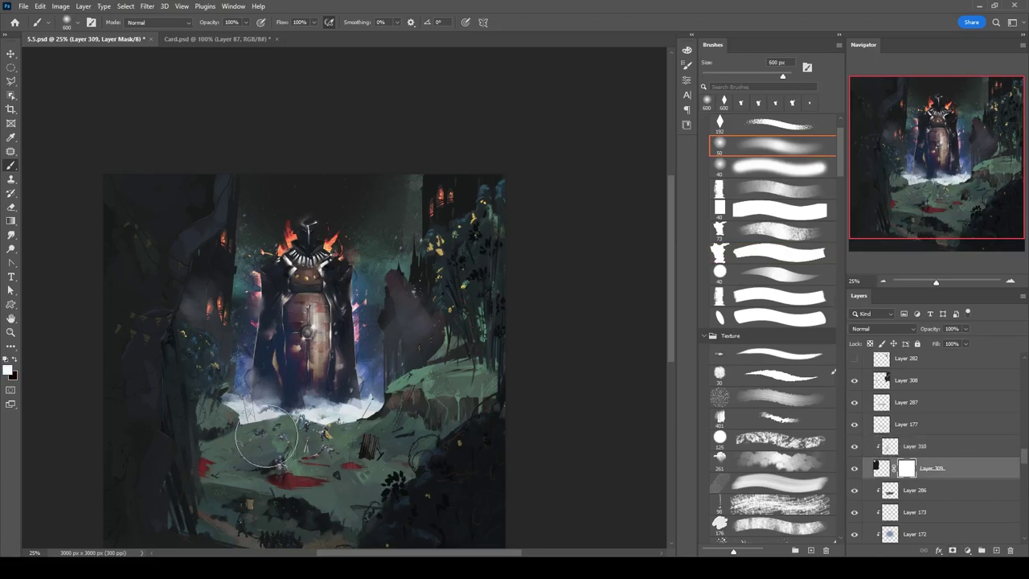
{"action": "scroll", "coordinate": [563, 218], "scroll_direction": "up", "scroll_amount": 2}
Hide Layer 176, add Layer 311 above the right castle on Layer 308, and choose the 192 px textured brush.
{"action": "key", "text": "v"}
{"action": "left_click", "coordinate": [906, 380]}
{"action": "scroll", "coordinate": [857, 424], "scroll_direction": "up", "scroll_amount": 1}
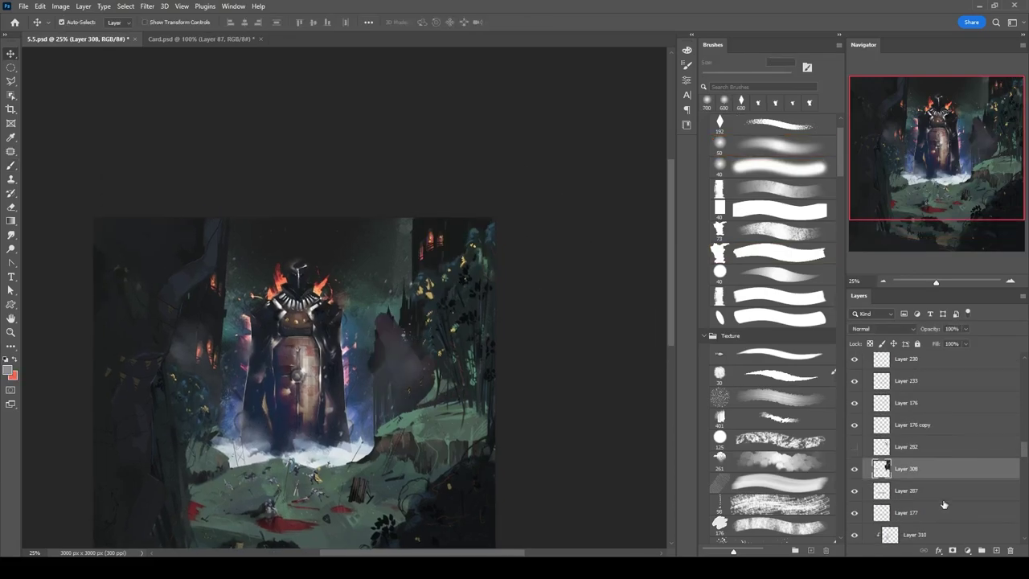
{"action": "left_click", "coordinate": [855, 402]}
{"action": "key", "text": "ctrl+shift+alt+n"}
{"action": "key", "text": "b"}
{"action": "key", "text": "comma"}
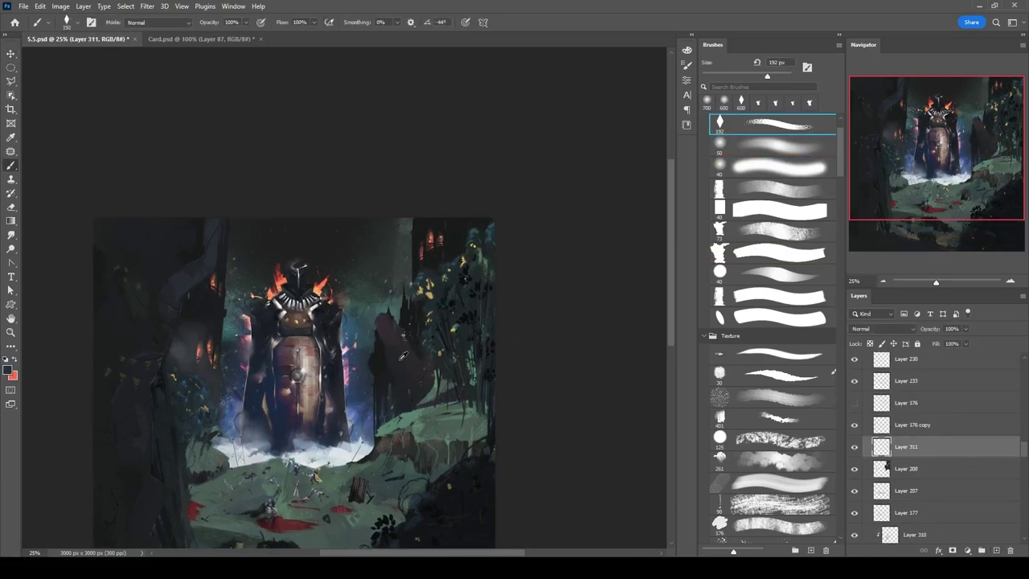
Show Layer 176 again and smudge the mist on Layer 176 copy with a 250 px textured brush.
{"action": "left_click", "coordinate": [854, 402]}
{"action": "left_click", "coordinate": [917, 425]}
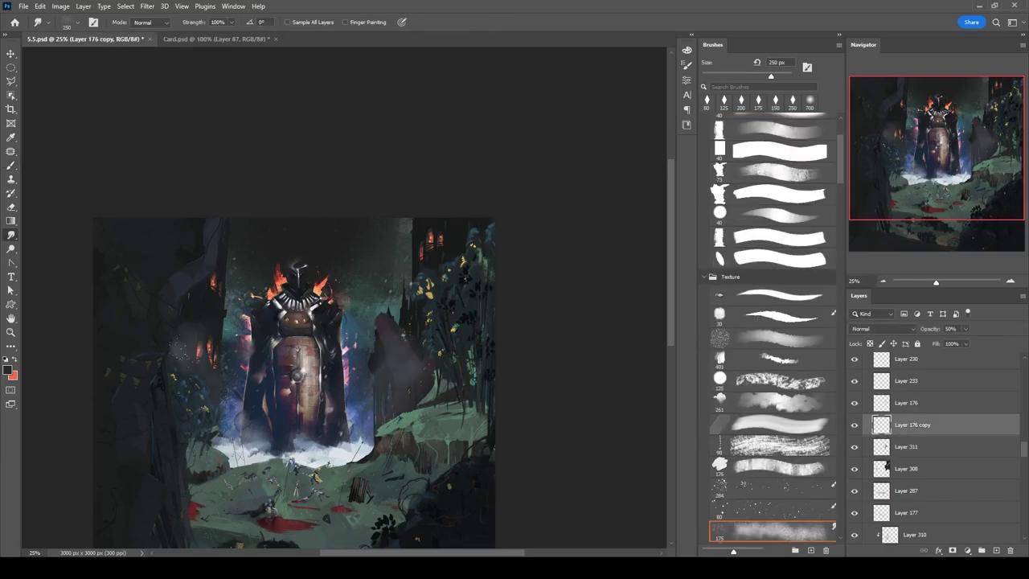
{"action": "left_click_drag", "start_coordinate": [544, 303], "coordinate": [560, 271]}
Try to transform a lassoed section of the right castle's upper part on Layer 308.
{"action": "left_click", "coordinate": [906, 468]}
{"action": "key", "text": "l"}
{"action": "left_click", "coordinate": [378, 96]}
{"action": "left_click", "coordinate": [570, 126]}
{"action": "left_click", "coordinate": [509, 305]}
{"action": "left_click", "coordinate": [381, 207]}
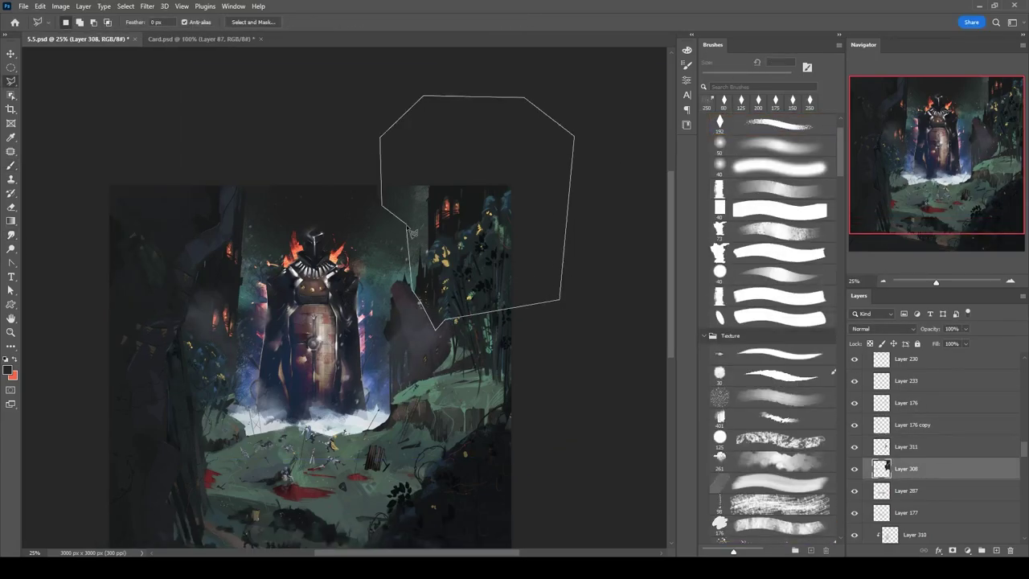
{"action": "key", "text": "ctrl+t"}
{"action": "key", "text": "Return"}
{"action": "key", "text": "ctrl+plus"}
{"action": "key", "text": "ctrl+z"}
{"action": "key", "text": "ctrl+z"}
{"action": "key", "text": "ctrl+z"}
{"action": "key", "text": "ctrl+z"}
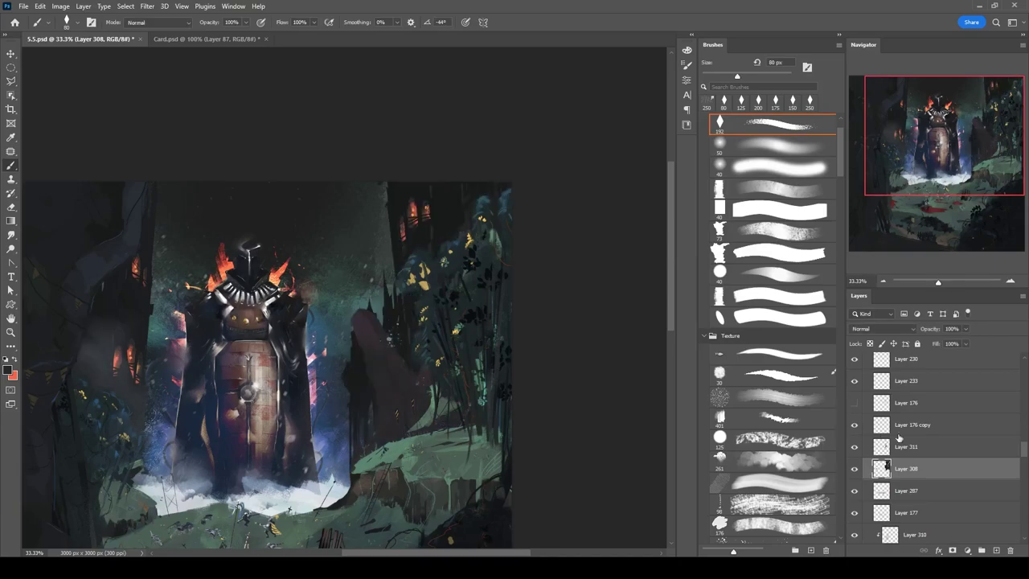
Touch up the right castle on Layer 311 using the textured brush at 70 px and 60 px.
{"action": "key", "text": "b"}
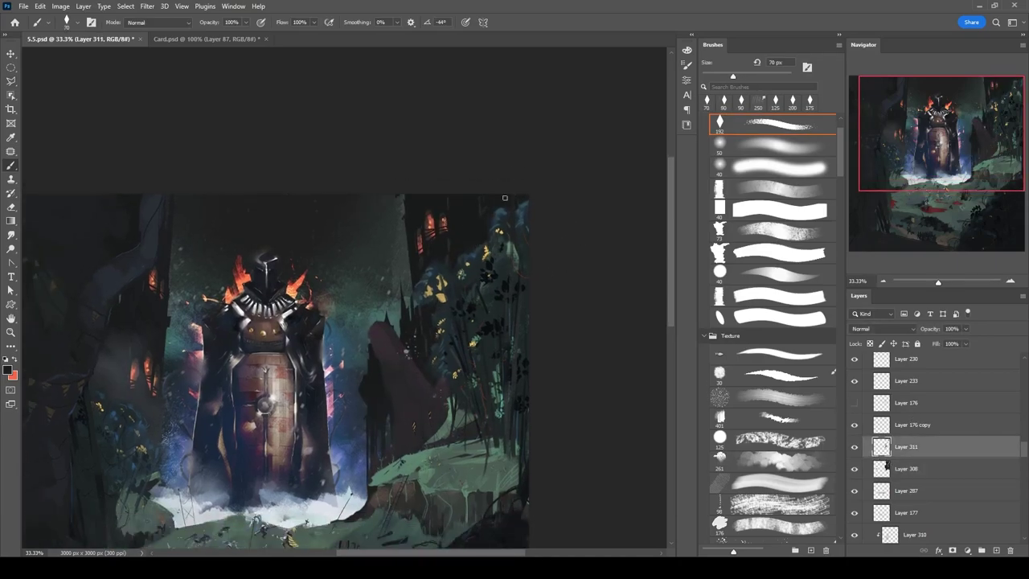
{"action": "key", "text": "bracketleft"}
{"action": "scroll", "coordinate": [504, 219], "scroll_direction": "down", "scroll_amount": 2}
{"action": "key", "text": "ctrl+minus"}
{"action": "key", "text": "ctrl+minus"}
Examine Layer 292, Layer 255 and Color Fill 4 with Brightness/Contrast 4 switched on.
{"action": "scroll", "coordinate": [883, 428], "scroll_direction": "up", "scroll_amount": 5}
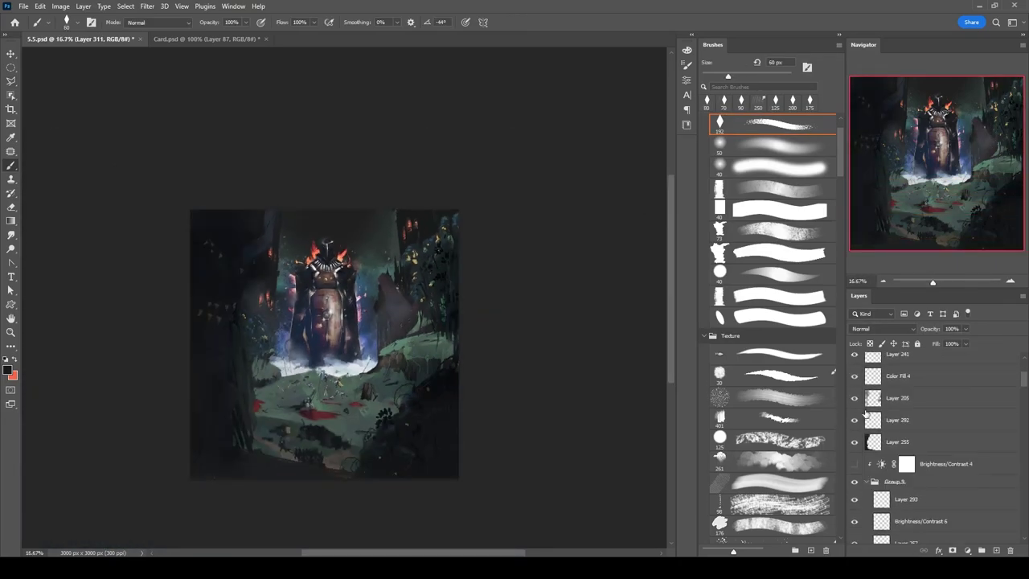
{"action": "left_click", "coordinate": [882, 428]}
{"action": "left_click", "coordinate": [892, 442], "text": "shift"}
{"action": "key", "text": "v"}
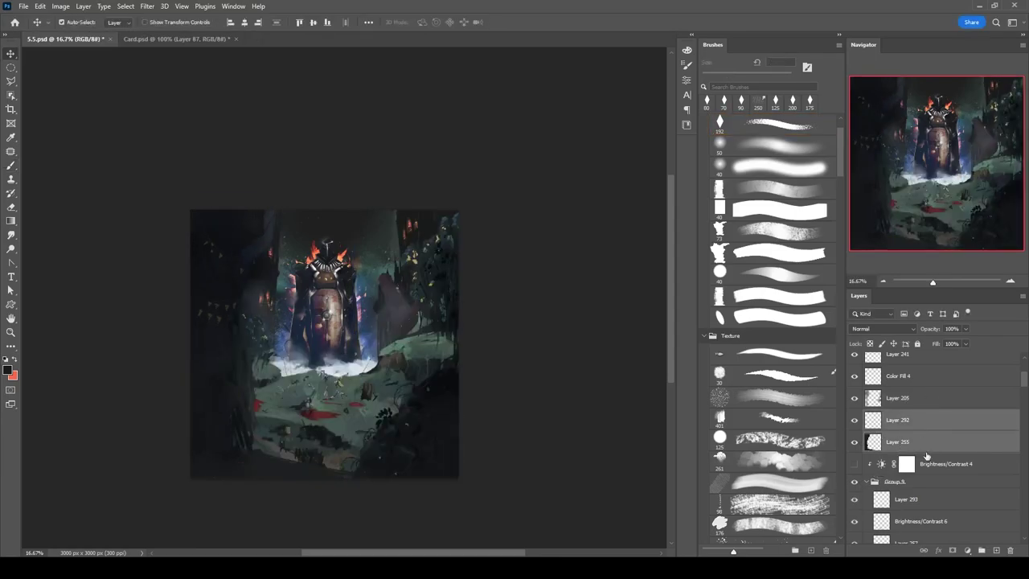
{"action": "left_click", "coordinate": [892, 376]}
{"action": "scroll", "coordinate": [593, 282], "scroll_direction": "up", "scroll_amount": 2}
{"action": "scroll", "coordinate": [592, 282], "scroll_direction": "down", "scroll_amount": 2}
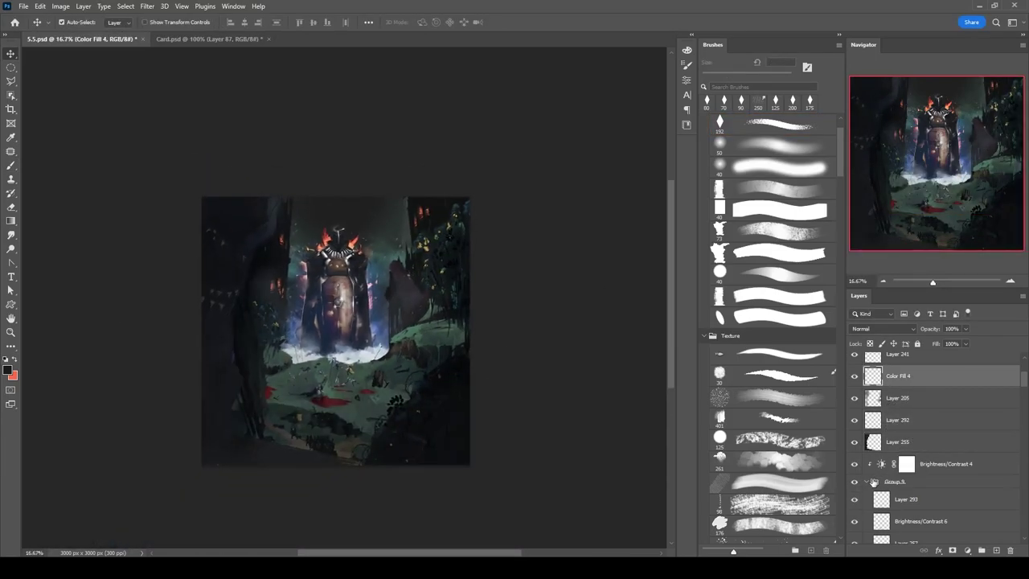
Try to rework the dark left foreground on Layer 268 with the 200 px textured brush while Layer 205 is hidden.
{"action": "left_click", "coordinate": [410, 410]}
{"action": "key", "text": "l"}
{"action": "mouse_move", "coordinate": [265, 241]}
{"action": "left_mouse_down"}
{"action": "mouse_move", "coordinate": [181, 426]}
{"action": "mouse_move", "coordinate": [241, 241]}
{"action": "mouse_move", "coordinate": [265, 242]}
{"action": "left_mouse_up"}
{"action": "key", "text": "ctrl+d"}
{"action": "key", "text": "alt+bracketleft"}
{"action": "key", "text": "b"}
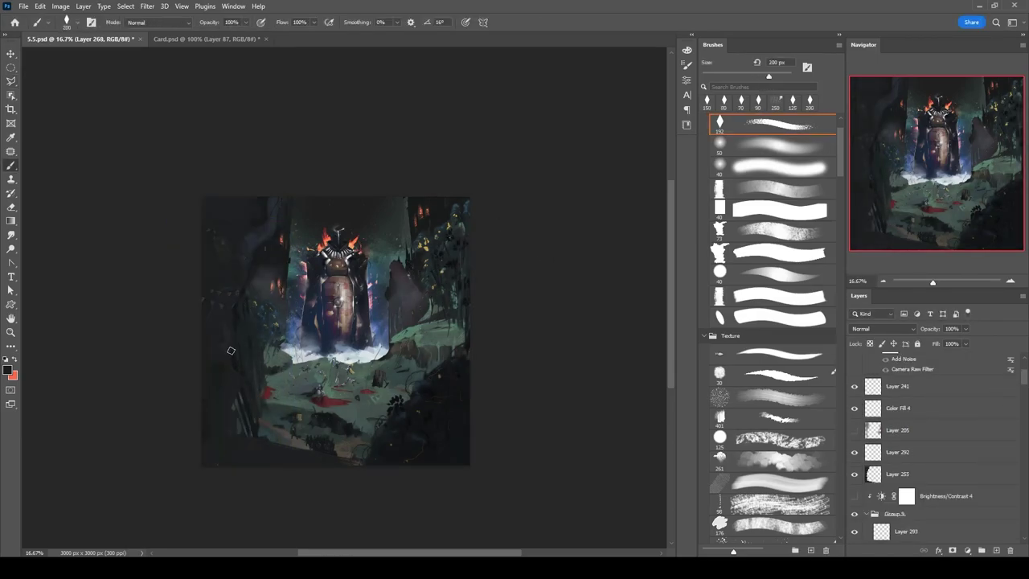
{"action": "key", "text": "ctrl+z"}
{"action": "key", "text": "ctrl+t"}
{"action": "key", "text": "Escape"}
Erase parts of the Layer 205 shadow overlay with a 400 px soft eraser and set its opacity to 90%.
{"action": "key", "text": "e"}
{"action": "left_click_drag", "start_coordinate": [539, 197], "coordinate": [521, 234]}
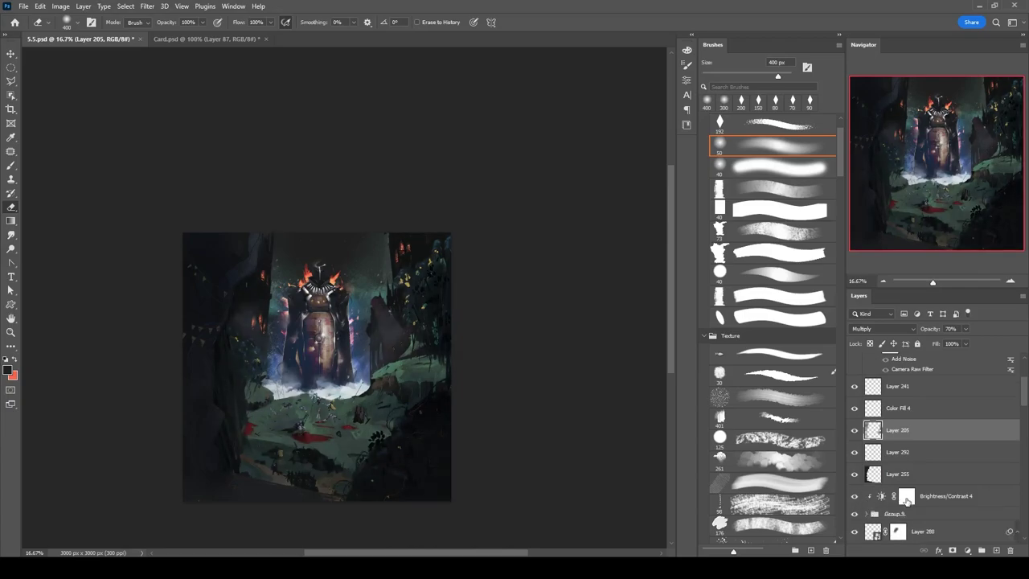
{"action": "key", "text": "ctrl+plus"}
{"action": "left_click_drag", "start_coordinate": [898, 408], "coordinate": [907, 441]}
{"action": "key", "text": "ctrl+z"}
{"action": "key", "text": "ctrl+shift+z"}
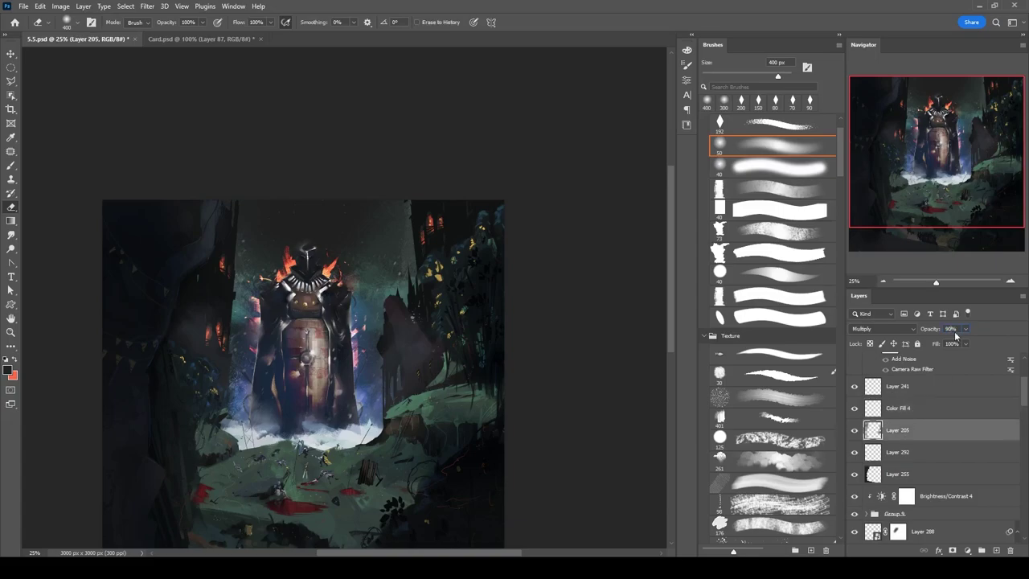
Merge the clipped shading on Layer 310 with the left castle on Layer 309.
{"action": "key", "text": "ctrl+minus"}
{"action": "scroll", "coordinate": [933, 451], "scroll_direction": "down", "scroll_amount": 5}
{"action": "left_click", "coordinate": [923, 511], "text": "ctrl"}
{"action": "key", "text": "ctrl+plus"}
{"action": "key", "text": "ctrl+plus"}
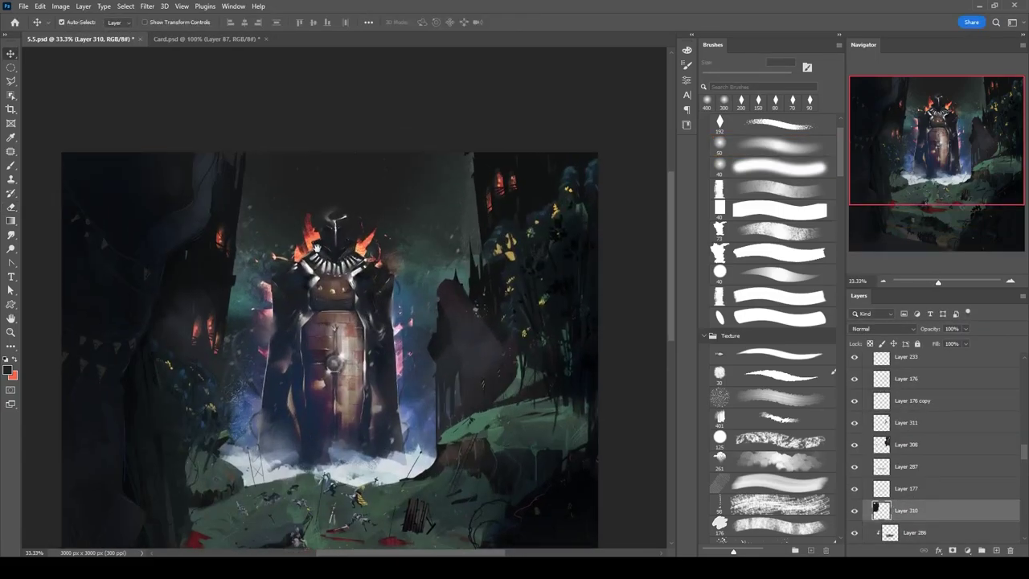
Hide Layer 205 and Brightness/Contrast 4, and set the textured brush to 35 px for detailing the left castle on Layer 310.
{"action": "scroll", "coordinate": [345, 321], "scroll_direction": "up", "scroll_amount": 5}
{"action": "key", "text": "b"}
{"action": "scroll", "coordinate": [852, 435], "scroll_direction": "up", "scroll_amount": 3}
{"action": "left_click", "coordinate": [854, 377]}
{"action": "key", "text": "ctrl+minus"}
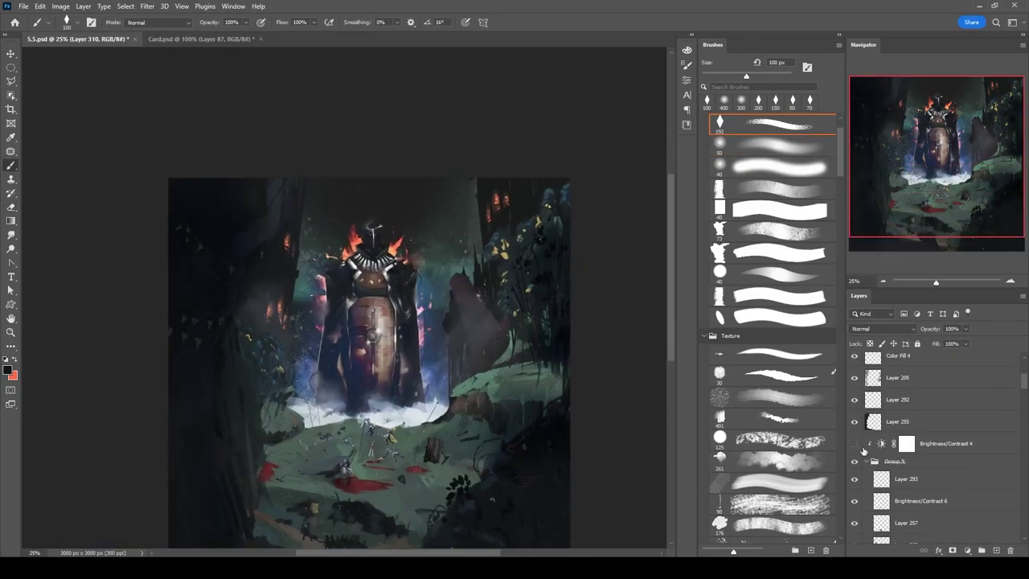
{"action": "left_click", "coordinate": [855, 443]}
{"action": "key", "text": "bracketleft"}
{"action": "key", "text": "bracketleft"}
{"action": "key", "text": "bracketleft"}
{"action": "key", "text": "bracketleft"}
{"action": "key", "text": "bracketleft"}
{"action": "key", "text": "bracketleft"}
{"action": "key", "text": "ctrl+plus"}
{"action": "key", "text": "ctrl+plus"}
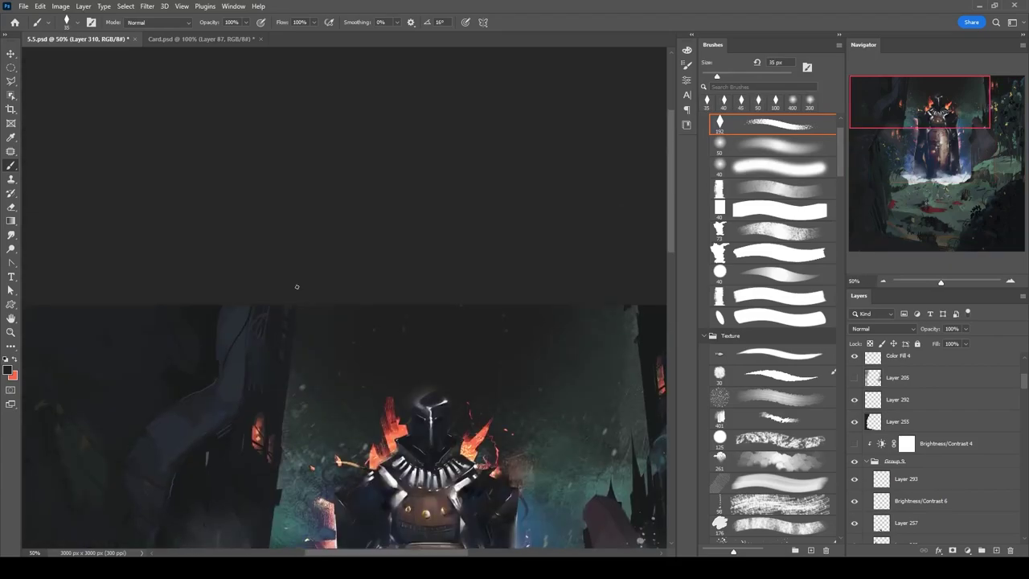
Touch up the left castle with a 60 px brush, undo the last changes, and show Layer 205 and Brightness/Contrast 4 again.
{"action": "key", "text": "bracketright"}
{"action": "key", "text": "bracketright"}
{"action": "key", "text": "bracketright"}
{"action": "key", "text": "bracketright"}
{"action": "key", "text": "ctrl+minus"}
{"action": "key", "text": "ctrl+minus"}
{"action": "key", "text": "ctrl+minus"}
{"action": "key", "text": "ctrl+z"}
{"action": "key", "text": "ctrl+z"}
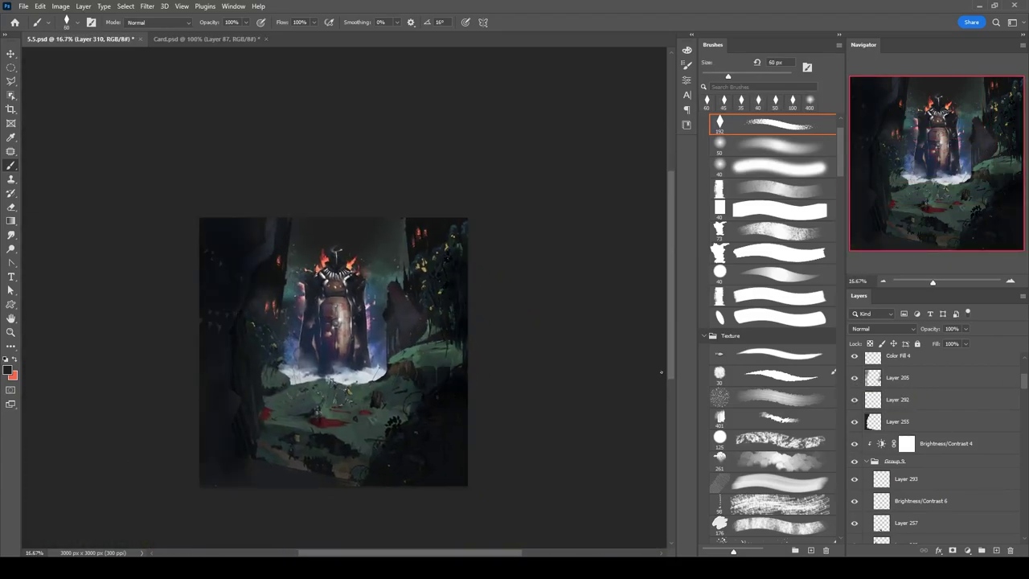
Merge Layer 311 with the right castle on Layer 308 and move the merged castle inward toward the giant.
{"action": "key", "text": "ctrl+plus"}
{"action": "scroll", "coordinate": [933, 442], "scroll_direction": "up", "scroll_amount": 2}
{"action": "left_click", "coordinate": [897, 491]}
{"action": "key", "text": "ctrl+shift+alt+e"}
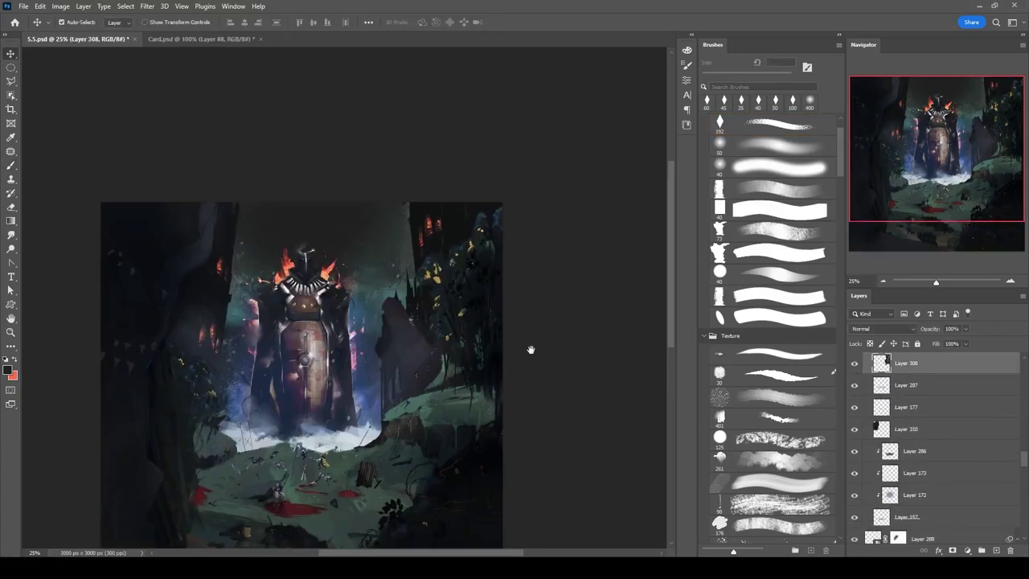
{"action": "key", "text": "ctrl+t"}
{"action": "left_click_drag", "start_coordinate": [436, 335], "coordinate": [450, 338]}
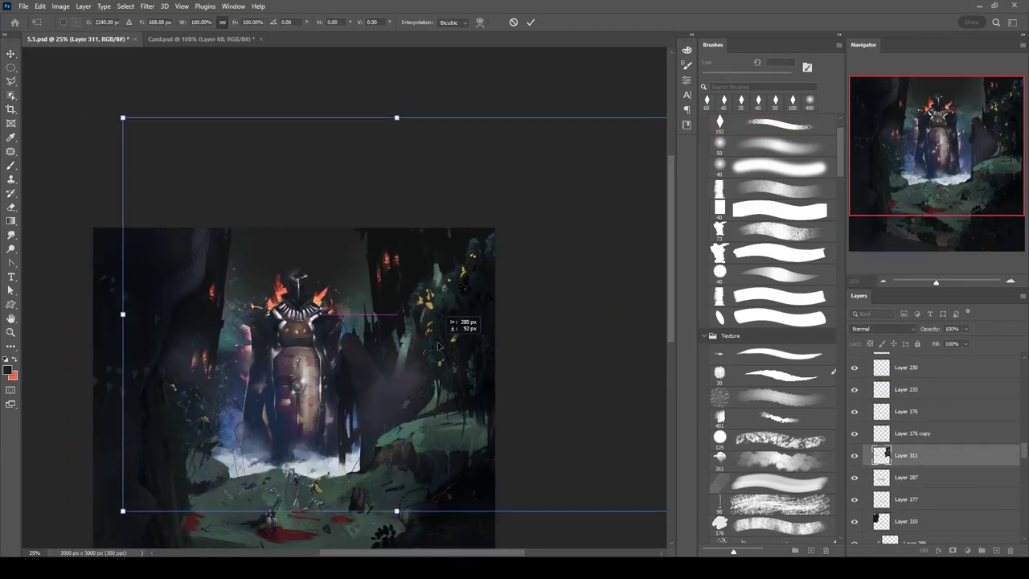
{"action": "key", "text": "Return"}
Hide Layer 205, add a layer above the right castle on Layer 311, and set the textured brush to 150 px.
{"action": "key", "text": "b"}
{"action": "scroll", "coordinate": [933, 450], "scroll_direction": "down", "scroll_amount": 3}
{"action": "left_click", "coordinate": [854, 468]}
{"action": "key", "text": "alt+]"}
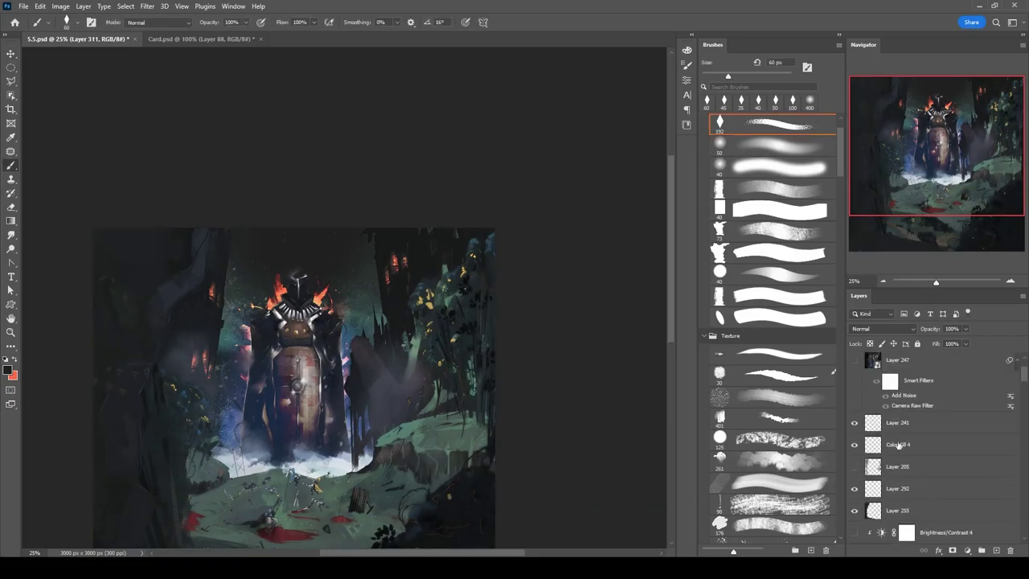
{"action": "right_click", "coordinate": [453, 246]}
{"action": "left_click", "coordinate": [452, 246]}
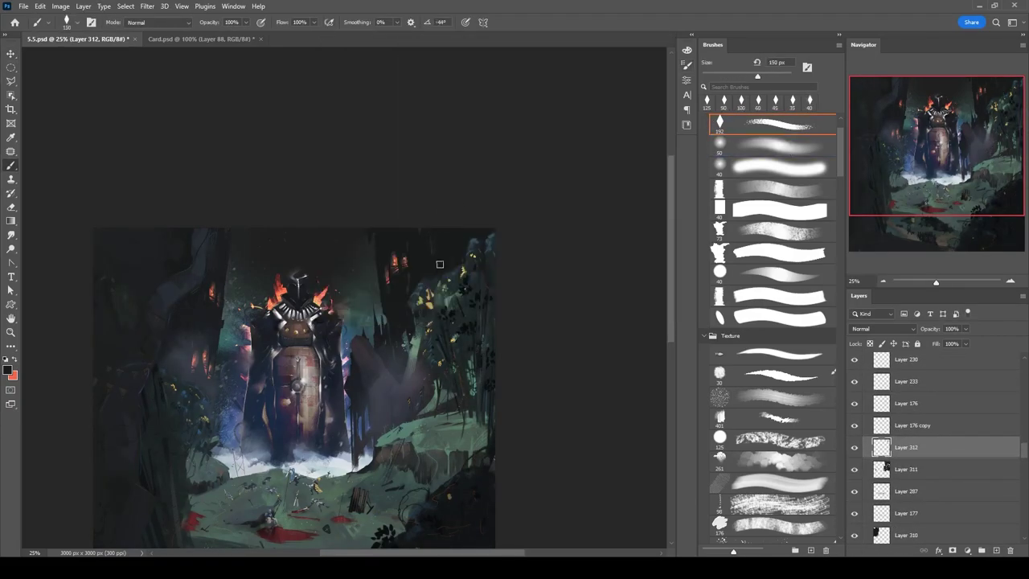
Hide Layer 176 and extend the right castle with dark strokes on Layer 312 using a 100 px textured brush.
{"action": "key", "text": "bracketleft"}
{"action": "key", "text": "bracketleft"}
{"action": "left_click_drag", "start_coordinate": [404, 345], "coordinate": [378, 434]}
{"action": "scroll", "coordinate": [362, 387], "scroll_direction": "up", "scroll_amount": 2}
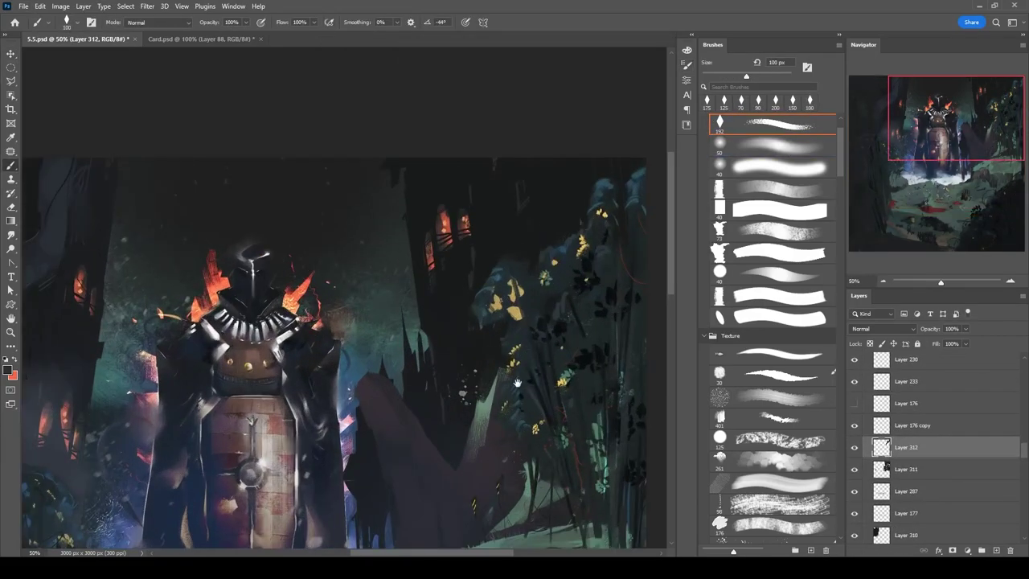
Cover the green gap between the right castle and the trees on Layer 312 with 70 px to 125 px brush strokes.
{"action": "key", "text": "bracketright"}
{"action": "key", "text": "bracketright"}
{"action": "key", "text": "bracketright"}
{"action": "key", "text": "bracketright"}
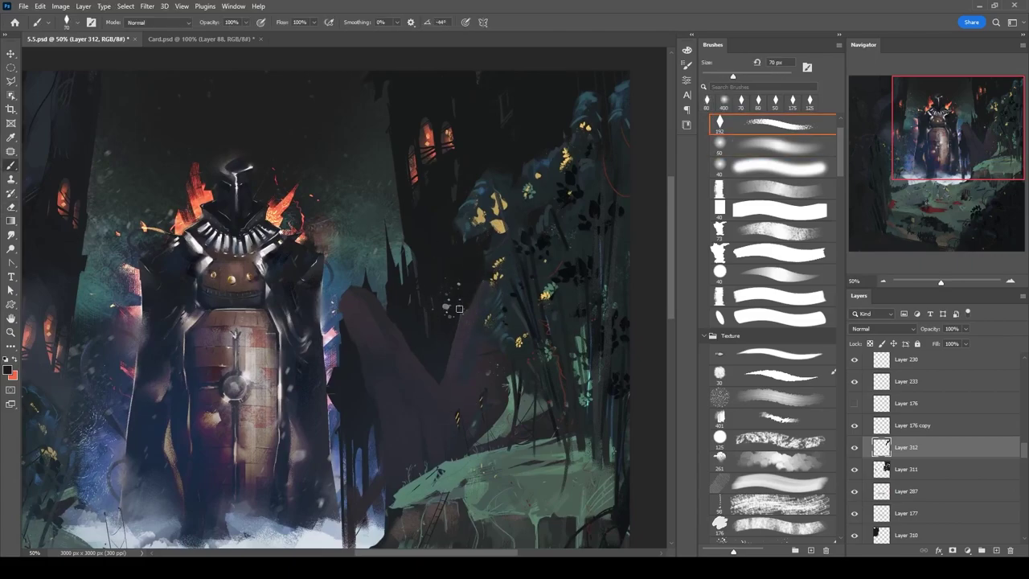
{"action": "left_click_drag", "start_coordinate": [486, 301], "coordinate": [450, 297]}
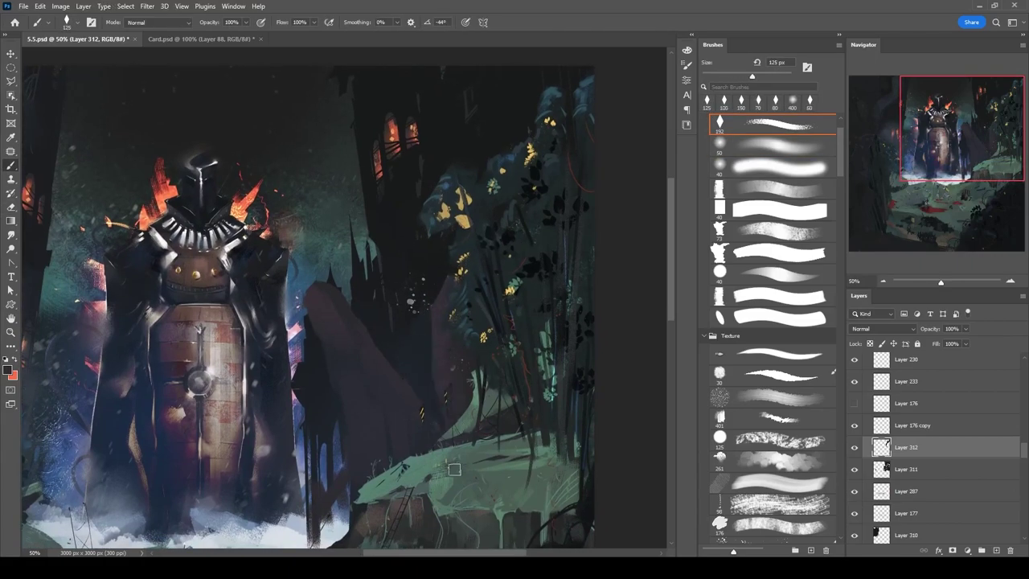
{"action": "key", "text": "bracketright"}
{"action": "left_click_drag", "start_coordinate": [402, 261], "coordinate": [421, 288]}
{"action": "scroll", "coordinate": [435, 340], "scroll_direction": "down", "scroll_amount": 2}
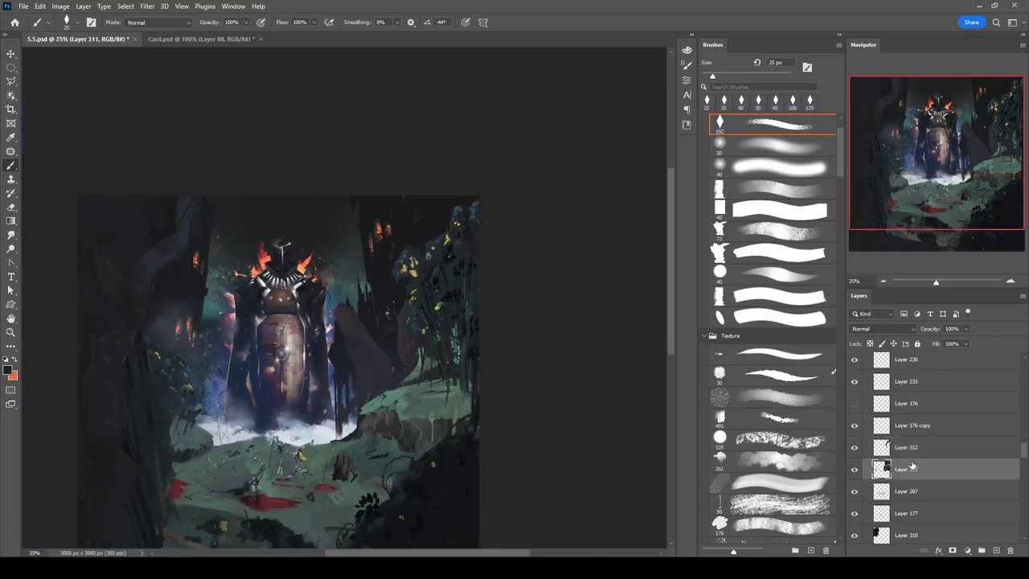
Merge Layer 312 with the castle on Layer 311, and lasso its strip beside the giant onto a separate layer.
{"action": "key", "text": "ctrl+e"}
{"action": "scroll", "coordinate": [373, 376], "scroll_direction": "up", "scroll_amount": 1}
{"action": "key", "text": "e"}
{"action": "key", "text": "l"}
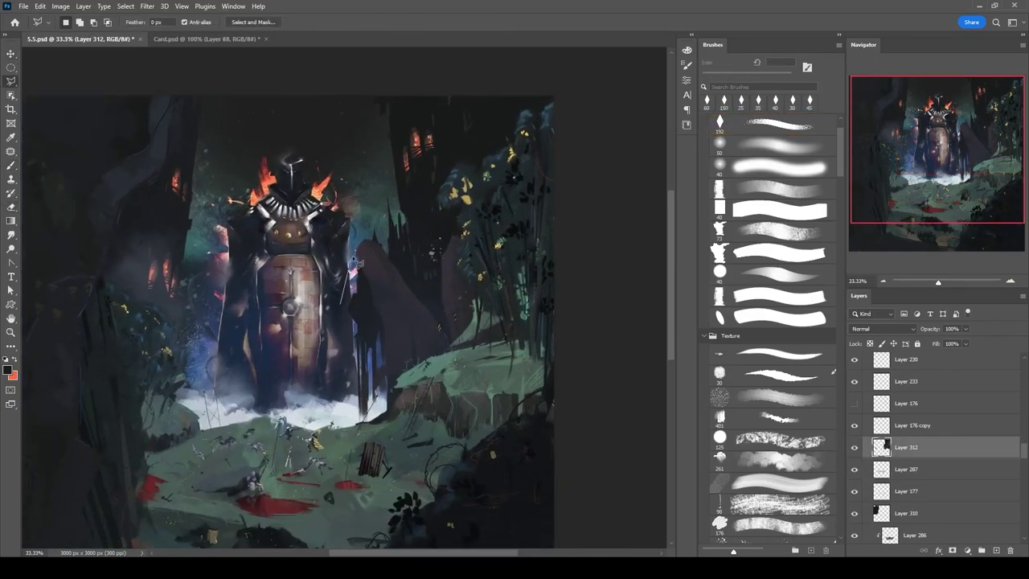
{"action": "left_click_drag", "start_coordinate": [396, 409], "coordinate": [391, 402]}
{"action": "key", "text": "e"}
{"action": "key", "text": "ctrl+j"}
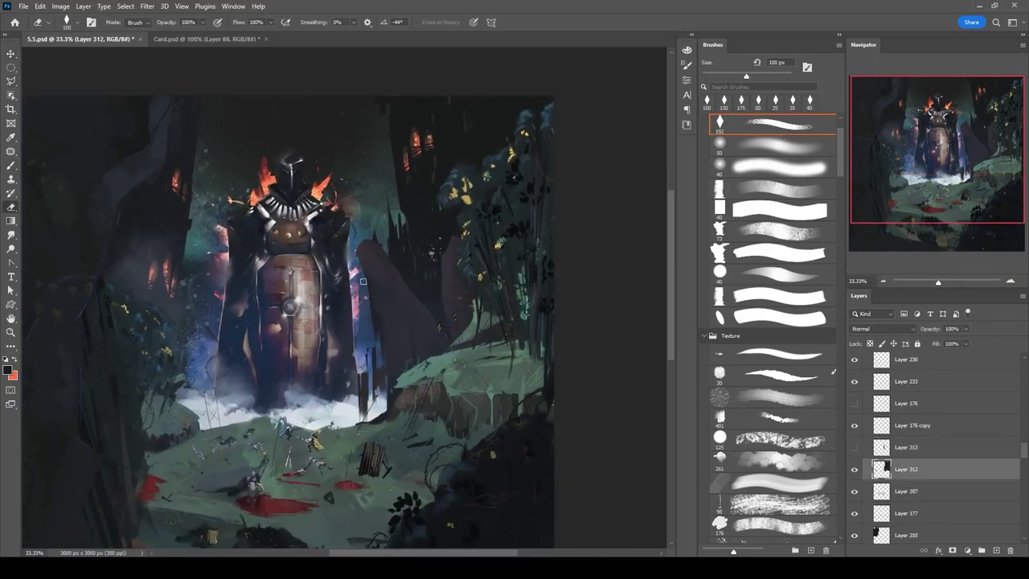
{"action": "left_click", "coordinate": [804, 146]}
{"action": "key", "text": "ctrl+z"}
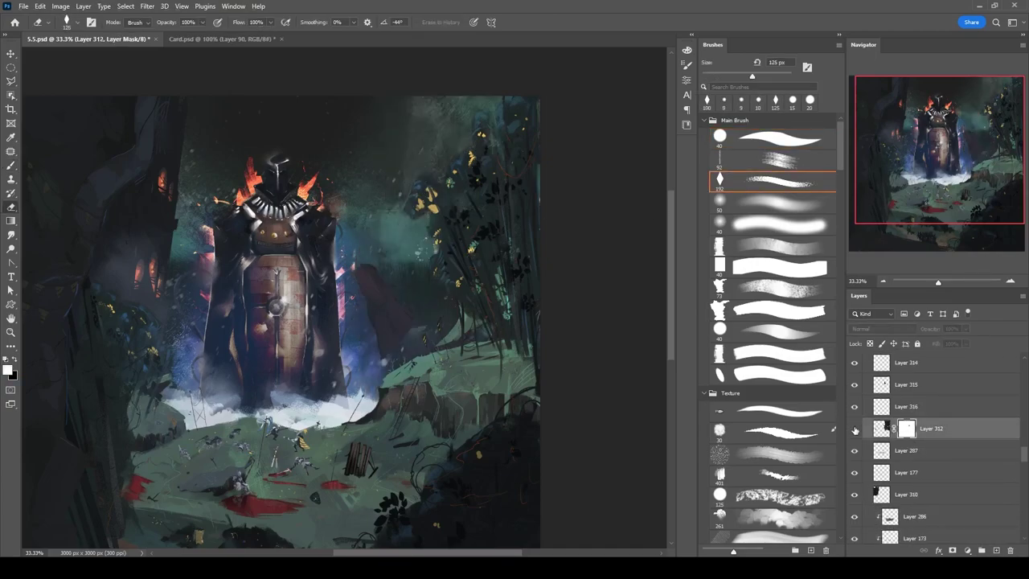
Move Layer 315 directly above the masked Layer 312 and refine the right castle there with an 80 px textured brush.
{"action": "key", "text": "b"}
{"action": "key", "text": "alt+bracketright"}
{"action": "key", "text": "alt+bracketright"}
{"action": "key", "text": "ctrl+bracketleft"}
{"action": "key", "text": "bracketright"}
{"action": "key", "text": "bracketright"}
{"action": "key", "text": "bracketright"}
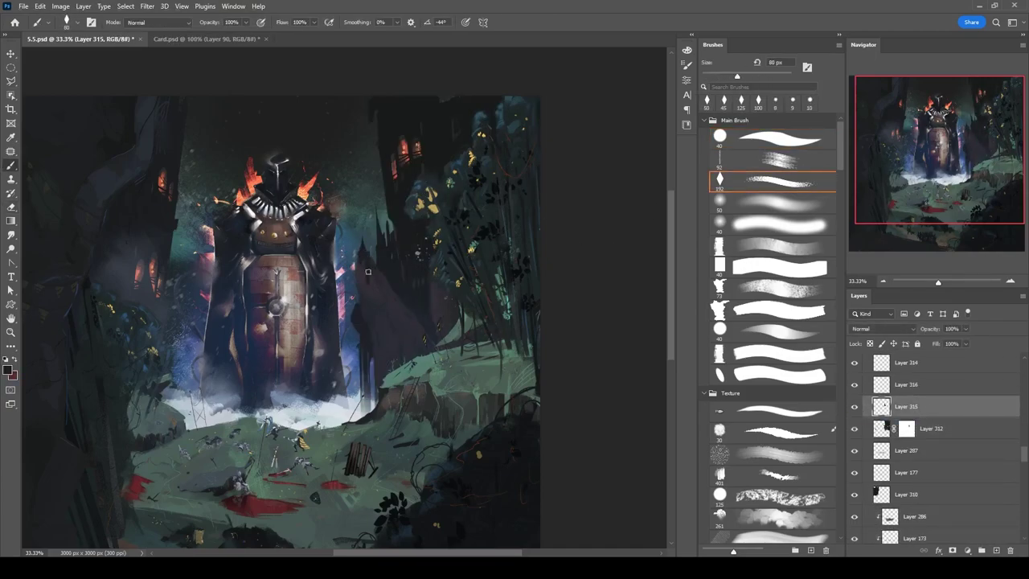
Move Layer 315 back above Layer 316, and darken the castle's base on Layer 316 with 100 px and 125 px strokes.
{"action": "key", "text": "ctrl+bracketright"}
{"action": "key", "text": "alt+bracketleft"}
{"action": "key", "text": "bracketleft"}
{"action": "key", "text": "bracketleft"}
{"action": "key", "text": "bracketleft"}
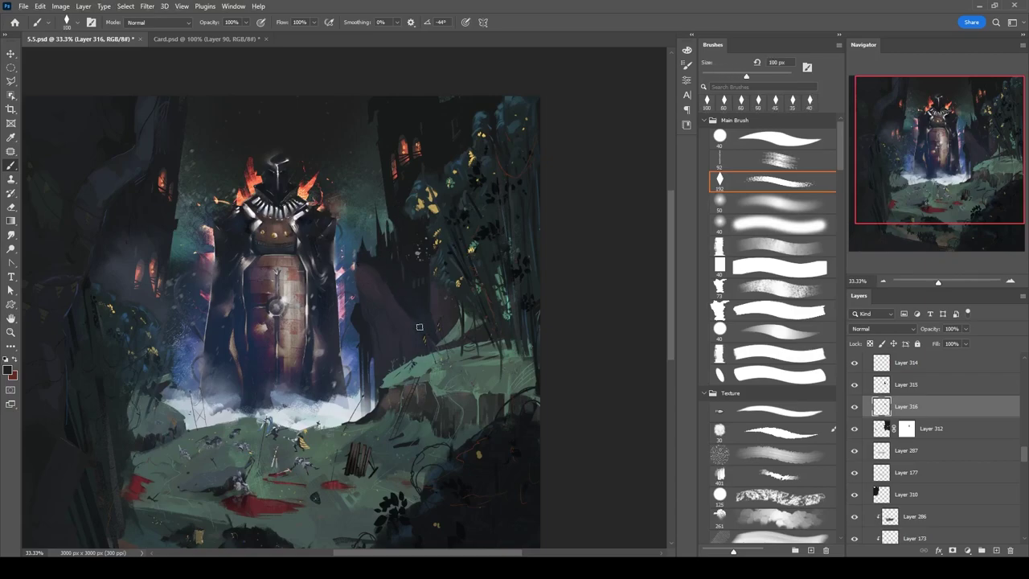
{"action": "key", "text": "bracketleft"}
{"action": "key", "text": "bracketleft"}
{"action": "key", "text": "bracketleft"}
{"action": "key", "text": "bracketleft"}
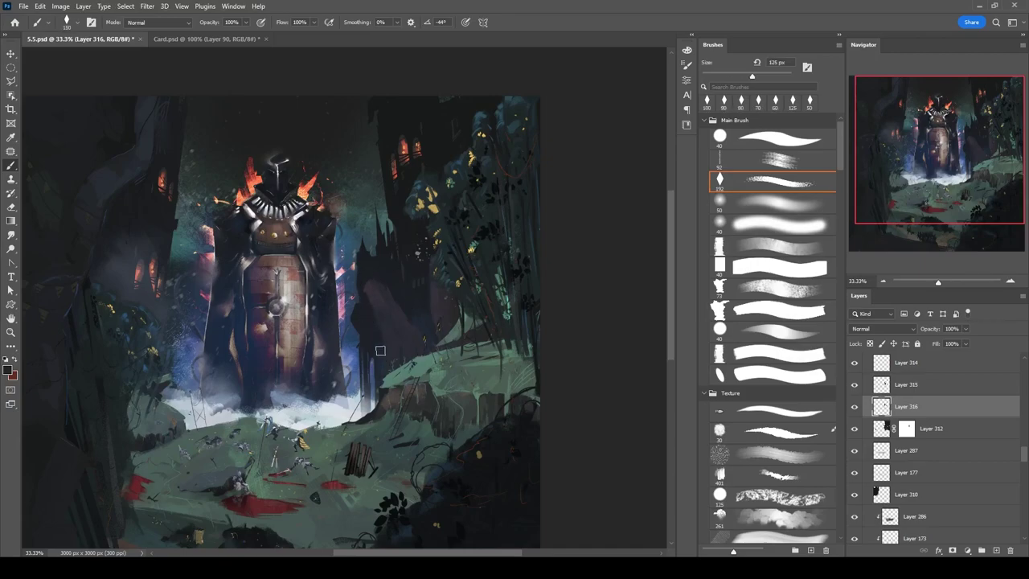
Refine the castle silhouette across Layer 315 and Layer 316, trimming Layer 315 with a 25 px hard round eraser.
{"action": "key", "text": "alt+bracketright"}
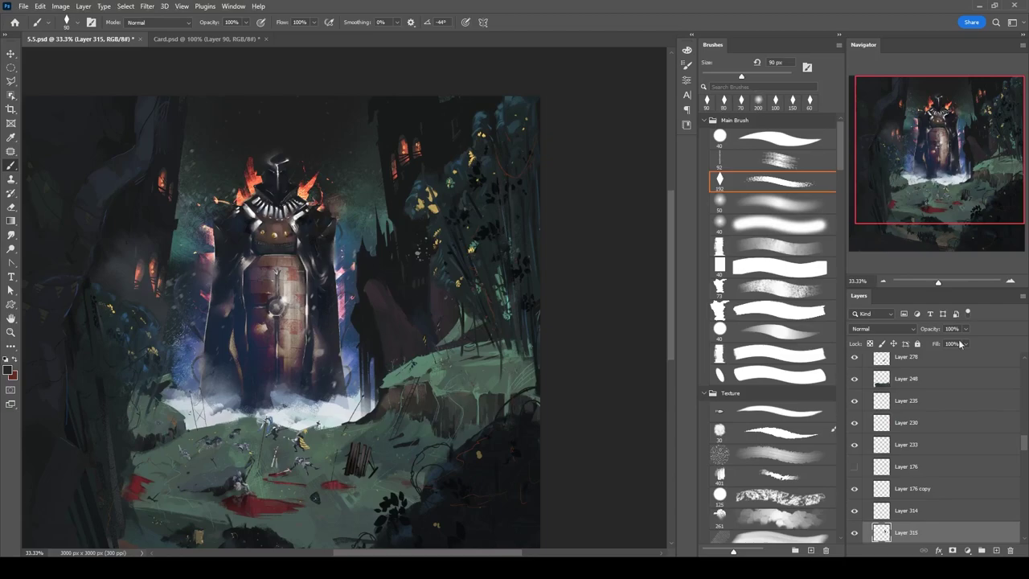
{"action": "key", "text": "alt+bracketleft"}
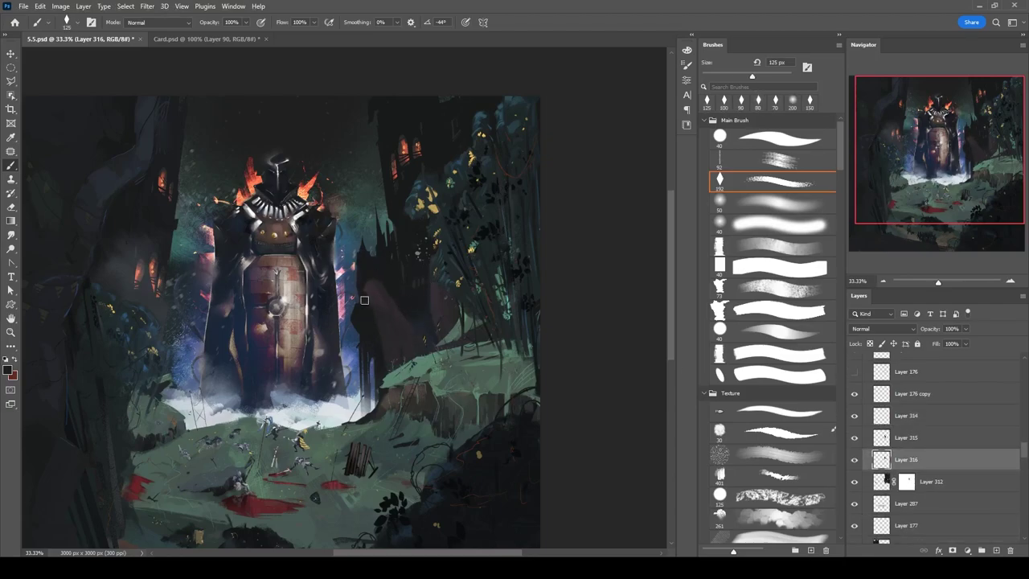
{"action": "key", "text": "alt+bracketright"}
{"action": "key", "text": "e"}
{"action": "left_click", "coordinate": [854, 372]}
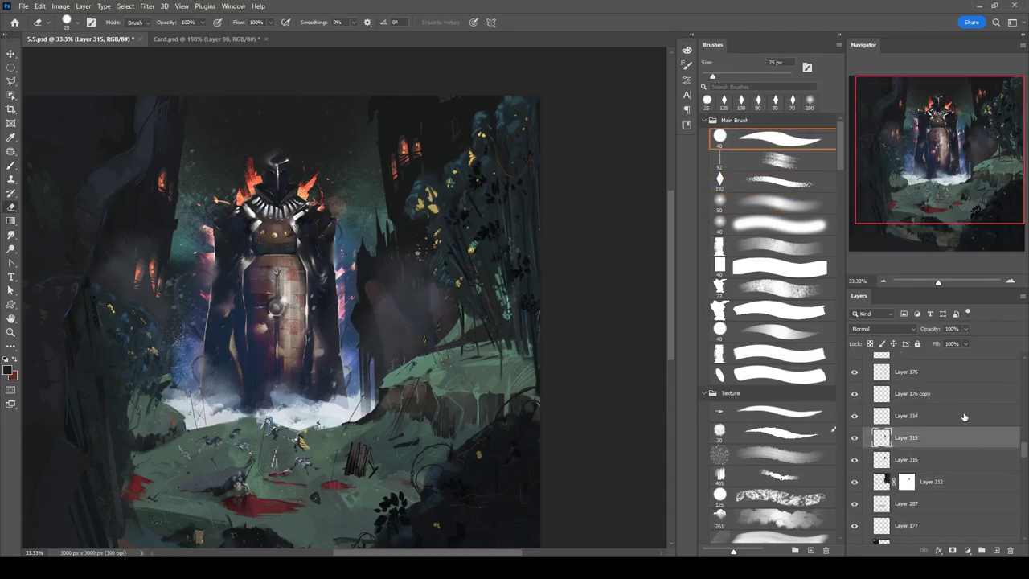
{"action": "left_click", "coordinate": [854, 372]}
Paint the dark castle body over the purple hill on Layer 316 with the textured brush at 150 px.
{"action": "key", "text": "alt+bracketleft"}
{"action": "key", "text": "b"}
{"action": "key", "text": "bracketleft"}
{"action": "key", "text": "bracketleft"}
{"action": "key", "text": "bracketleft"}
{"action": "key", "text": "bracketleft"}
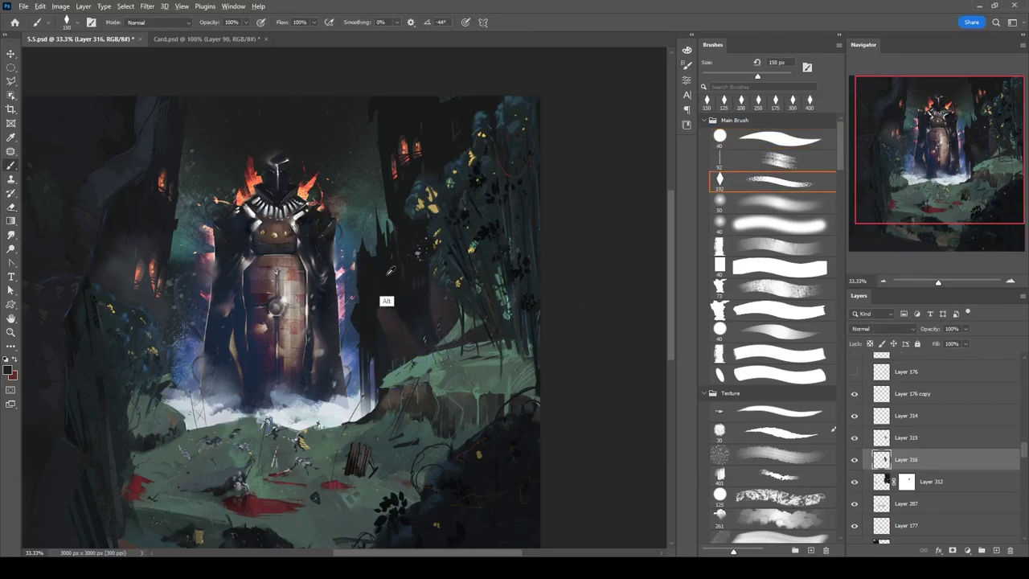
Add a layer above Layer 316, choose the jagged-edged brush at 9 px, and check the castle with Layer 176's mist.
{"action": "left_click", "coordinate": [854, 372]}
{"action": "key", "text": "ctrl+shift+alt+n"}
{"action": "key", "text": "period"}
{"action": "key", "text": "period"}
{"action": "key", "text": "period"}
{"action": "key", "text": "period"}
{"action": "key", "text": "period"}
{"action": "key", "text": "period"}
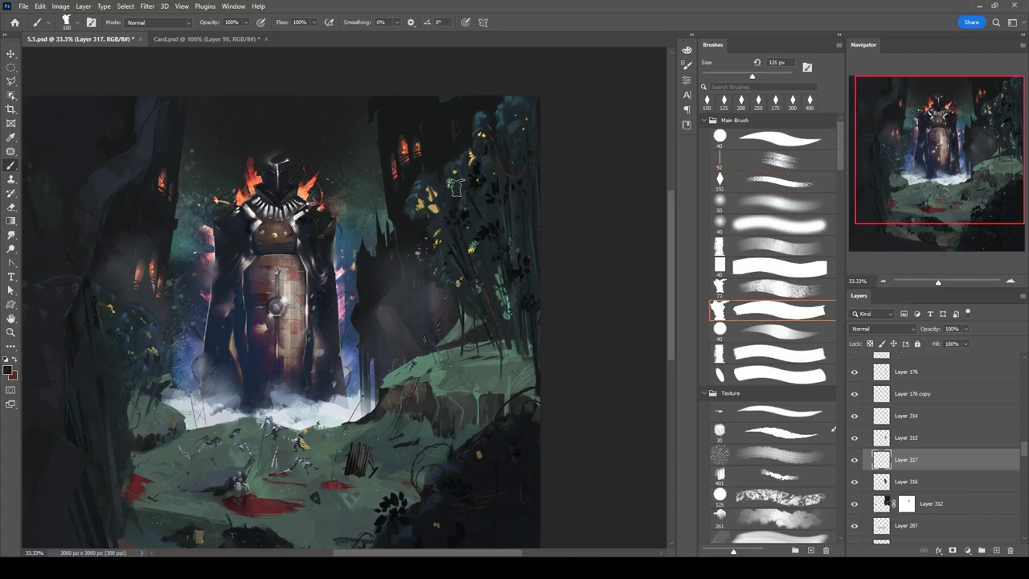
{"action": "left_click", "coordinate": [854, 372]}
{"action": "key", "text": "bracketright"}
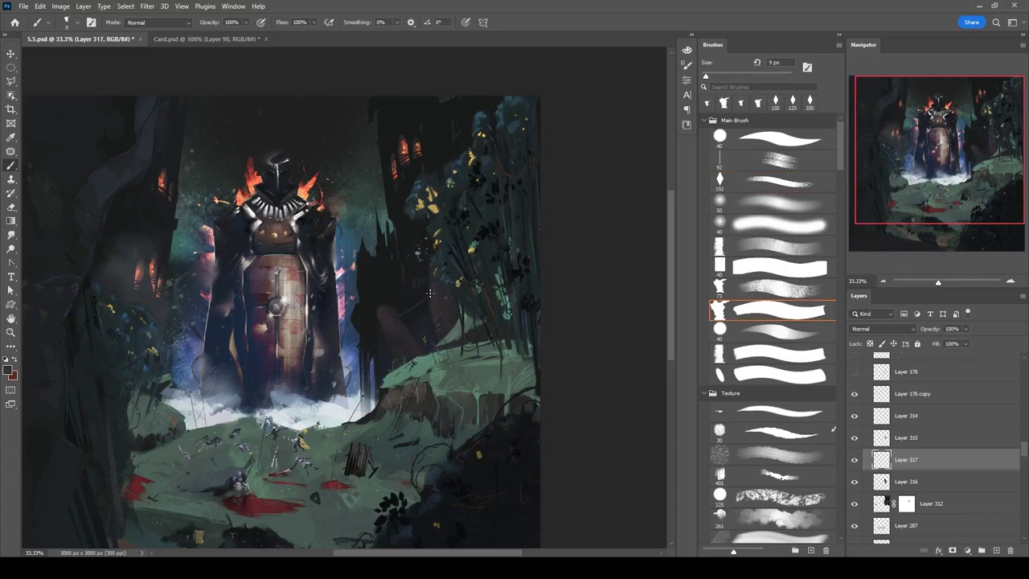
Duplicate Layer 312 above Layer 317, scale the copy to about 44%, and place it behind the hill beside the giant.
{"action": "key", "text": "v"}
{"action": "key", "text": "ctrl+r"}
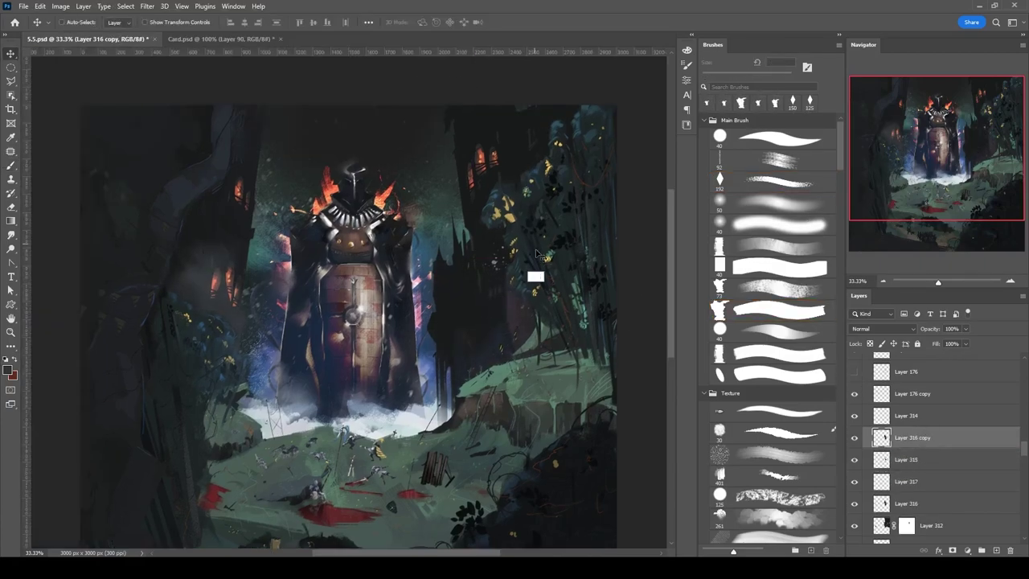
{"action": "scroll", "coordinate": [482, 281], "scroll_direction": "down", "scroll_amount": 1}
{"action": "mouse_move", "coordinate": [599, 233]}
{"action": "left_mouse_down"}
{"action": "mouse_move", "coordinate": [446, 322]}
{"action": "mouse_move", "coordinate": [533, 419]}
{"action": "mouse_move", "coordinate": [504, 234]}
{"action": "left_mouse_up"}
{"action": "key", "text": "ctrl+t"}
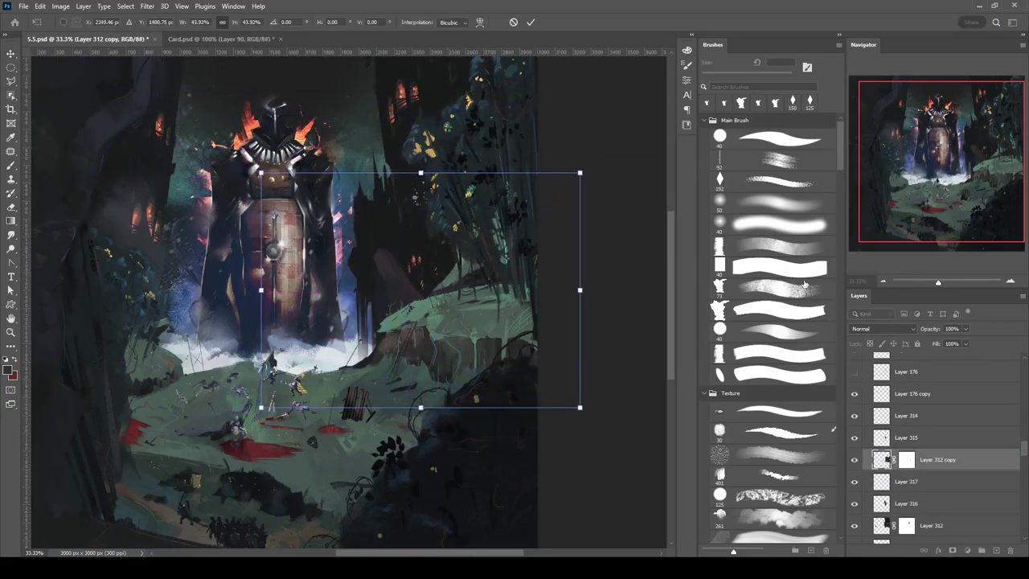
{"action": "key", "text": "Return"}
Trim the mask of Layer 312 copy at 90 px and clip a Brightness/Contrast adjustment to it at 70% opacity.
{"action": "key", "text": "b"}
{"action": "key", "text": "ctrl+backslash"}
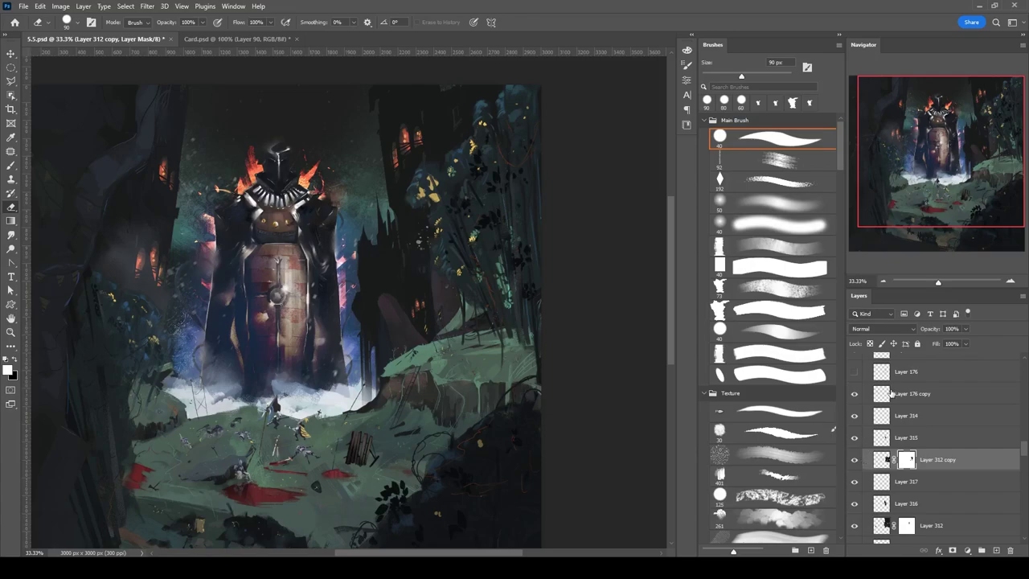
{"action": "key", "text": "ctrl+alt+b"}
{"action": "left_click", "coordinate": [890, 465], "text": "alt"}
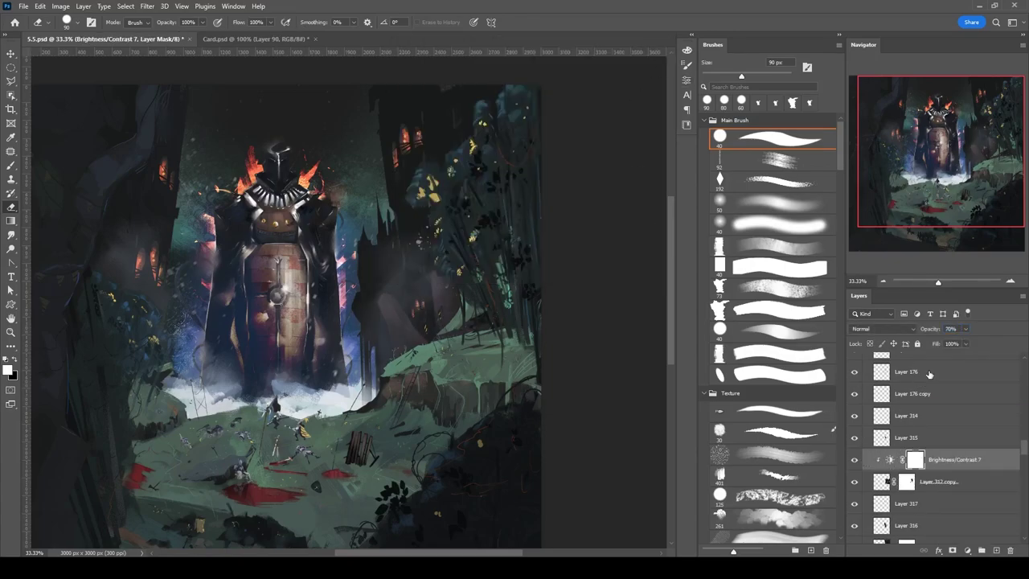
Refine the mask of Layer 312 copy around the distant castle with the hard round brush at 70 and 80 px.
{"action": "key", "text": "alt+bracketleft"}
{"action": "key", "text": "bracketleft"}
{"action": "key", "text": "bracketleft"}
{"action": "key", "text": "b"}
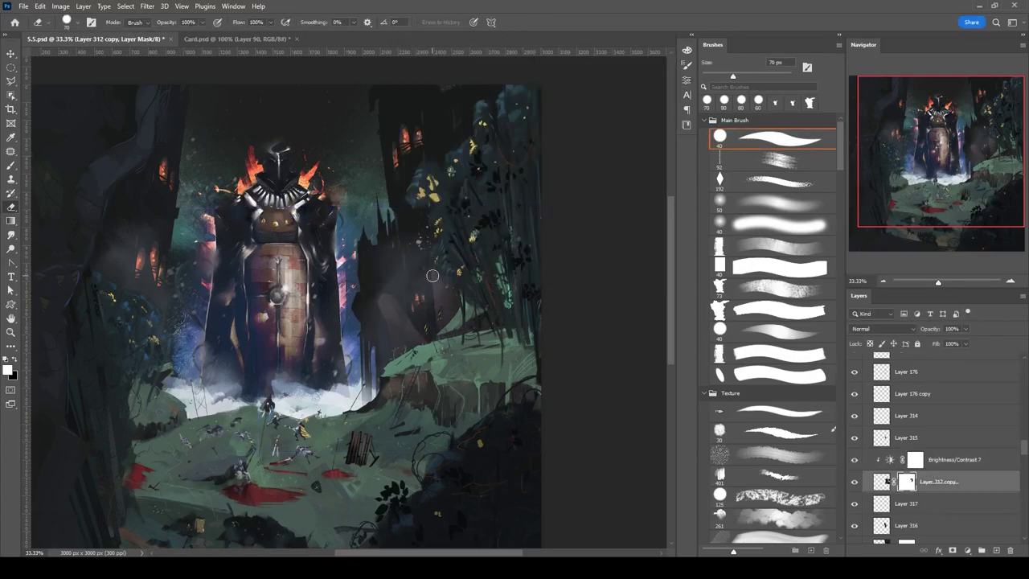
{"action": "key", "text": "e"}
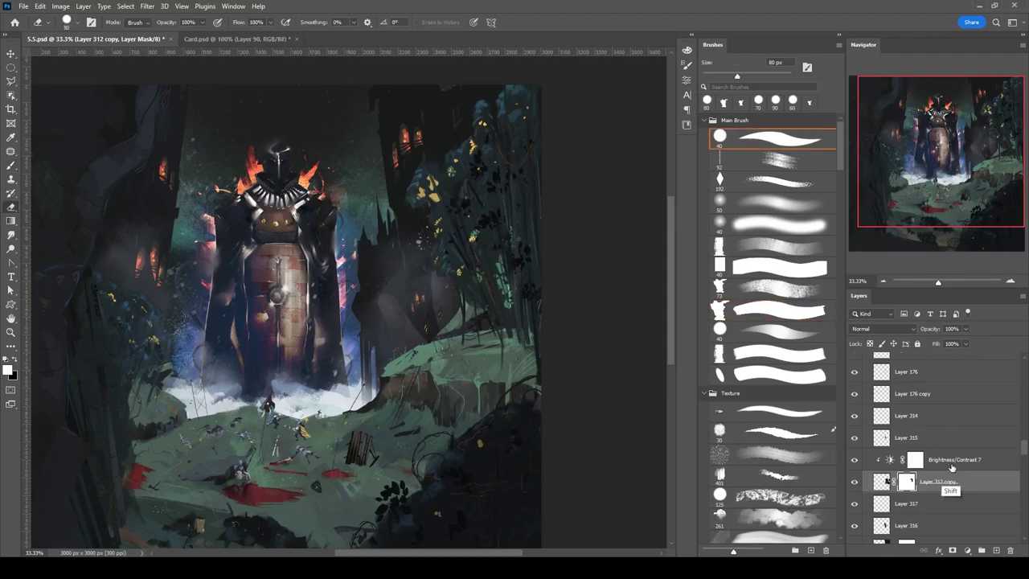
{"action": "left_click_drag", "start_coordinate": [950, 463], "coordinate": [951, 482]}
Check the scene without Layer 255, and paint a grey-green rock around the fallen knight on a new layer above Layer 276.
{"action": "scroll", "coordinate": [933, 450], "scroll_direction": "down", "scroll_amount": 5}
{"action": "left_click", "coordinate": [855, 481]}
{"action": "key", "text": "v"}
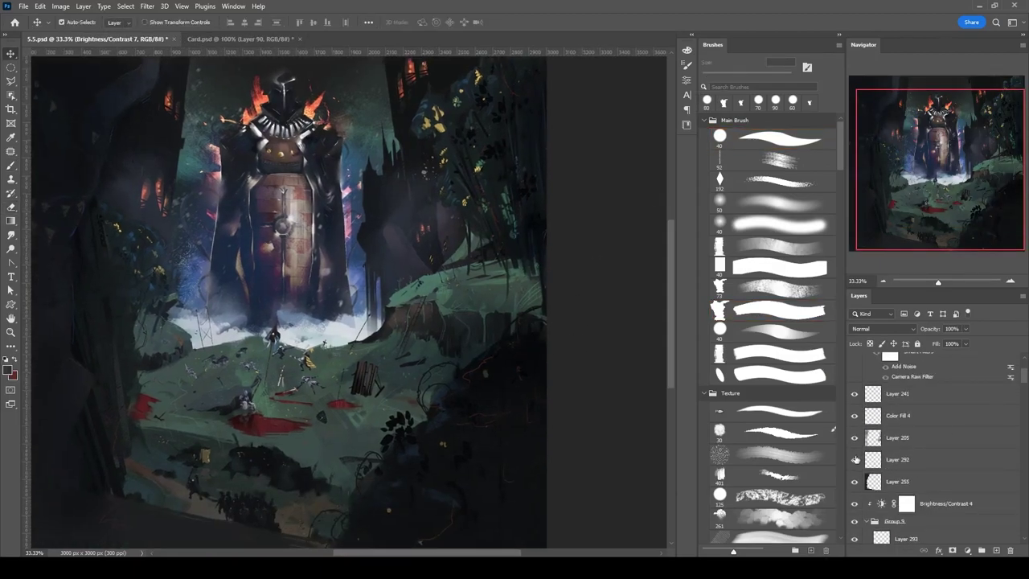
{"action": "left_click", "coordinate": [856, 481]}
{"action": "scroll", "coordinate": [930, 442], "scroll_direction": "down", "scroll_amount": 3}
{"action": "left_click", "coordinate": [925, 468]}
{"action": "key", "text": "b"}
{"action": "left_click", "coordinate": [776, 182]}
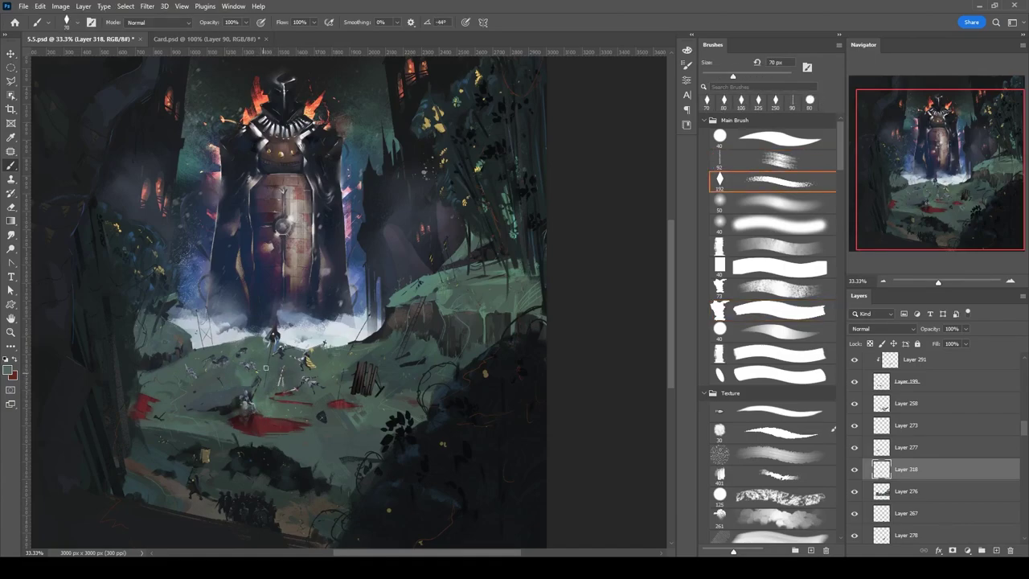
{"action": "scroll", "coordinate": [320, 347], "scroll_direction": "up", "scroll_amount": 1}
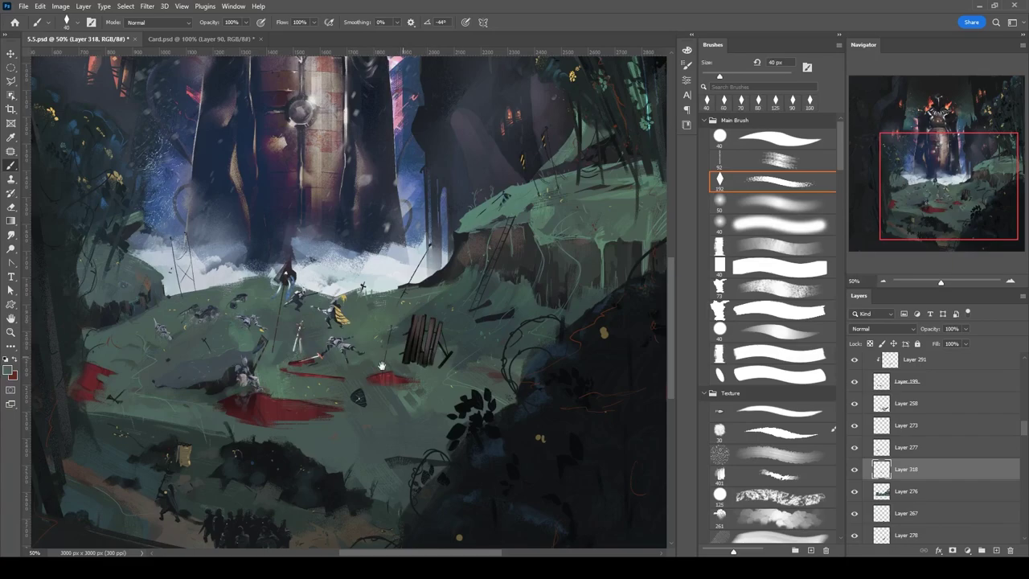
{"action": "left_click_drag", "start_coordinate": [408, 343], "coordinate": [355, 374]}
Add a layer below Layer 318 and paint ground strokes with the diamond brush at 70 px.
{"action": "key", "text": "ctrl+shift+alt+n"}
{"action": "key", "text": "bracketright"}
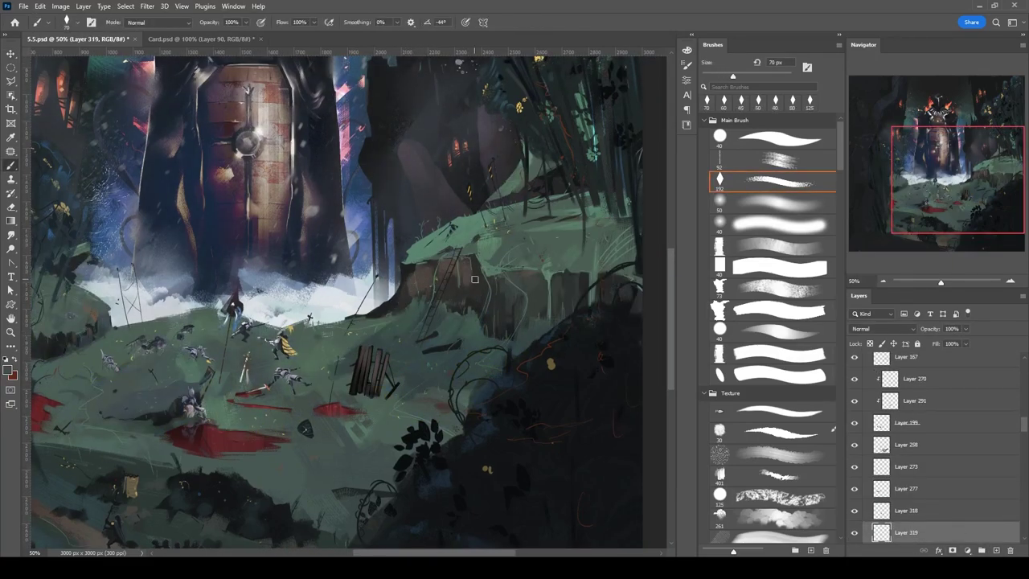
{"action": "left_click_drag", "start_coordinate": [68, 287], "coordinate": [284, 194]}
Refine the battlefield's ground and mound edge on Layer 276 with 10 and 15 px hard round strokes and a 70 px eraser.
{"action": "key", "text": "alt+bracketleft"}
{"action": "key", "text": "bracketleft"}
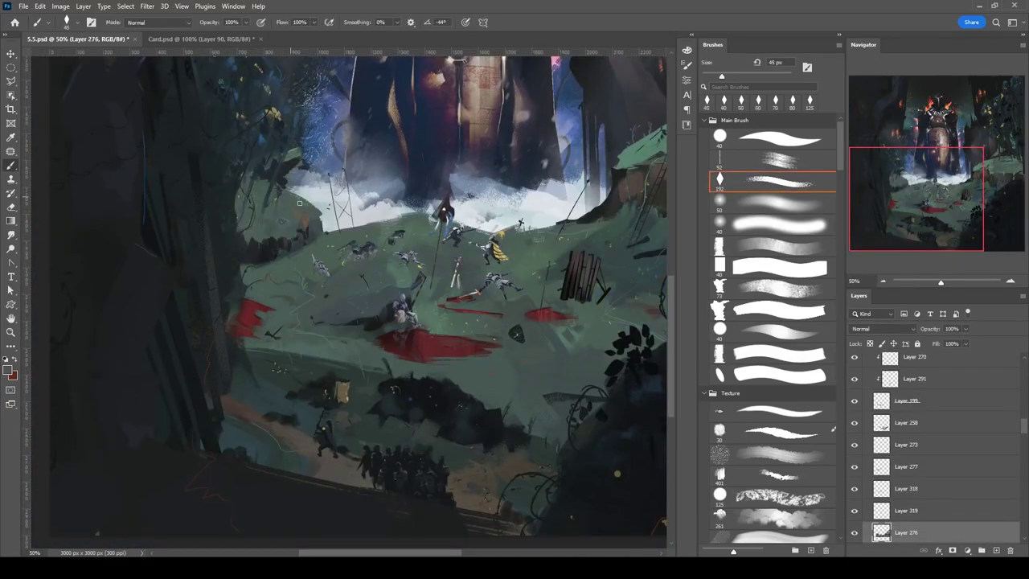
{"action": "key", "text": "comma"}
{"action": "key", "text": "comma"}
{"action": "left_click", "coordinate": [298, 197], "text": "alt"}
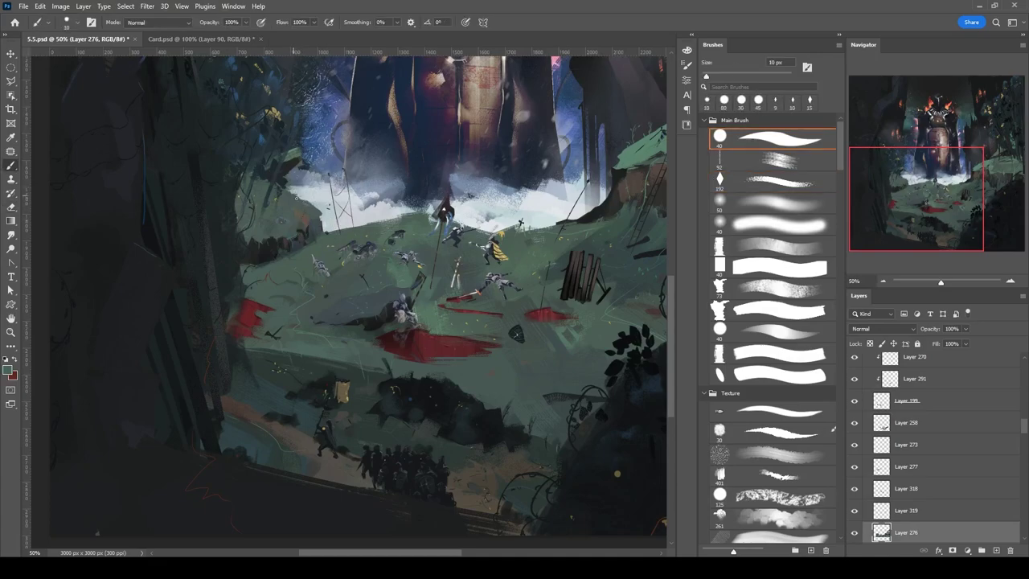
{"action": "key", "text": "e"}
{"action": "left_click_drag", "start_coordinate": [402, 322], "coordinate": [362, 365]}
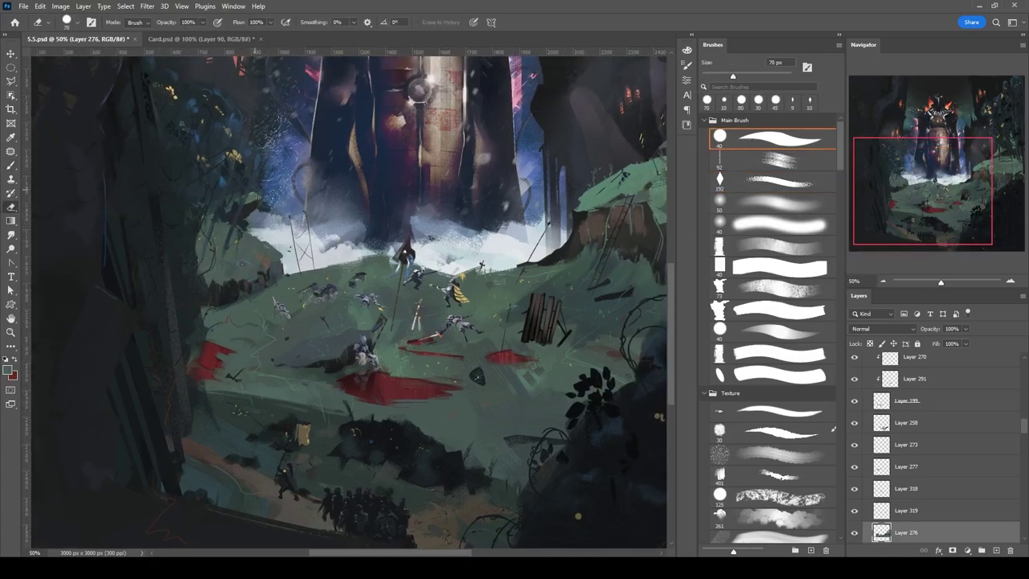
{"action": "key", "text": "b"}
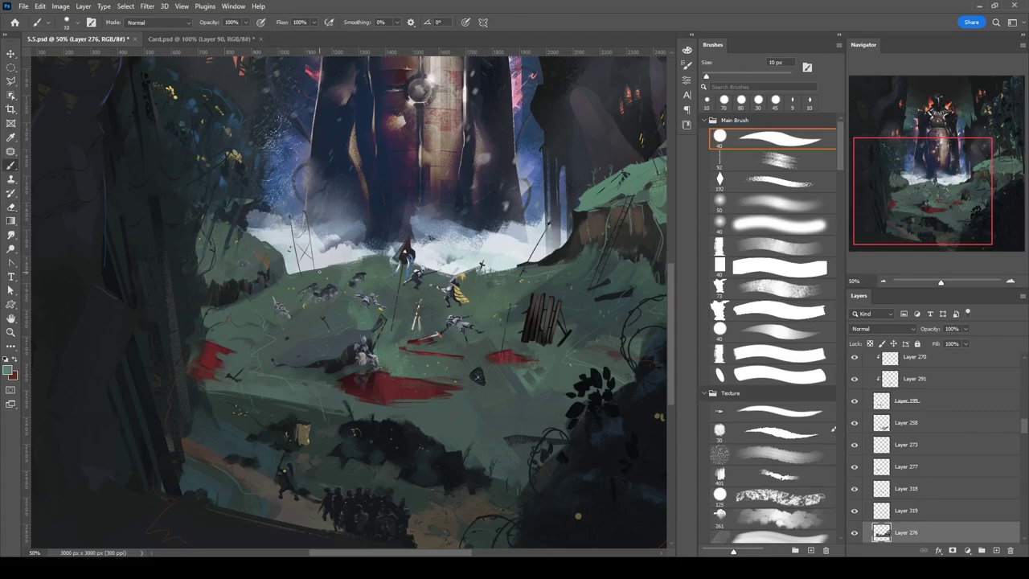
{"action": "key", "text": "bracketright"}
{"action": "left_click_drag", "start_coordinate": [394, 262], "coordinate": [322, 247]}
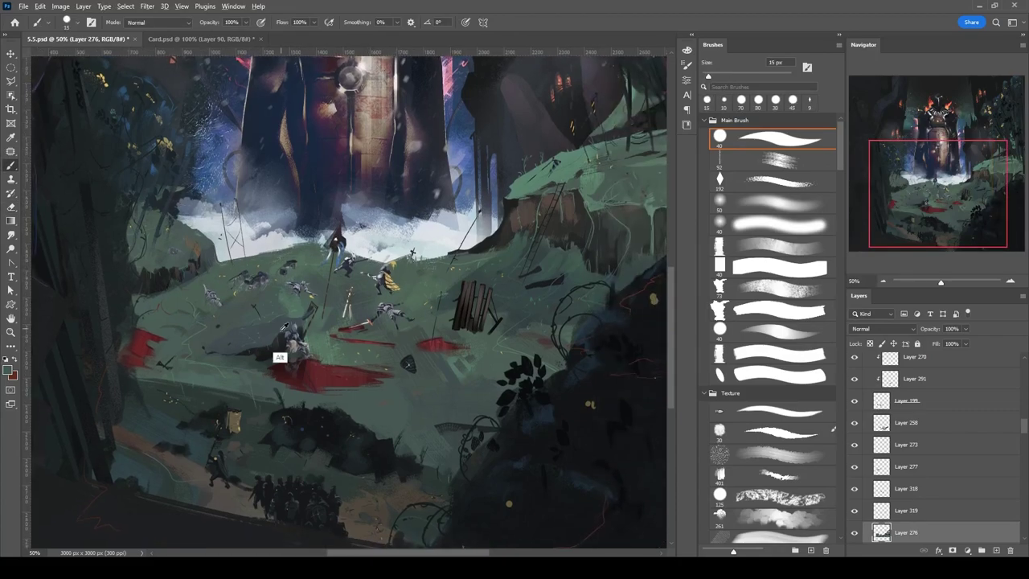
Touch up the ground around the fallen knight on Layer 178 with the diamond brush at 40 and 20 px.
{"action": "right_click", "coordinate": [407, 275], "text": "alt+shift"}
{"action": "key", "text": "period"}
{"action": "key", "text": "period"}
{"action": "left_click", "coordinate": [474, 260], "text": "ctrl"}
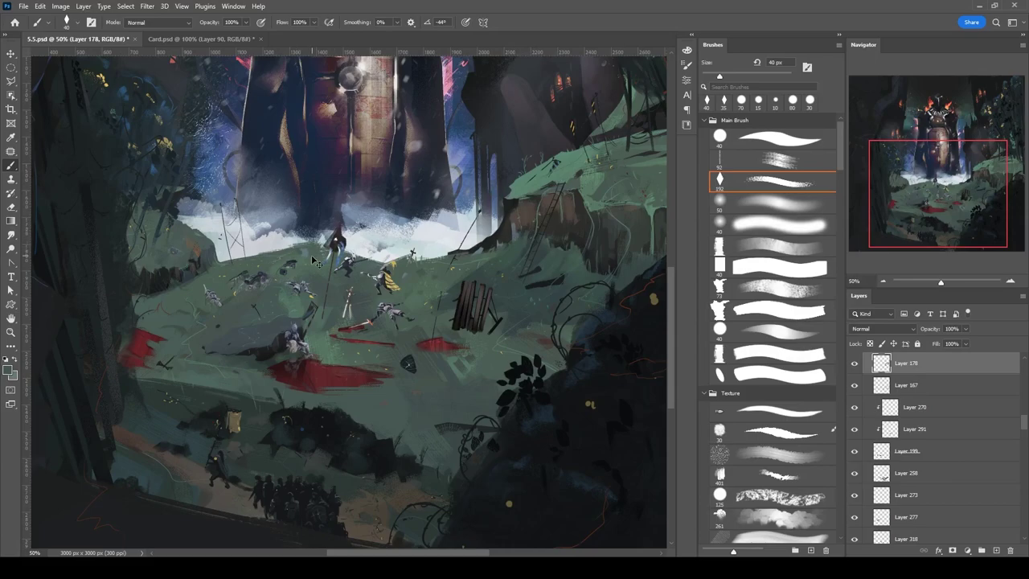
{"action": "key", "text": "bracketright"}
{"action": "key", "text": "bracketright"}
{"action": "key", "text": "bracketright"}
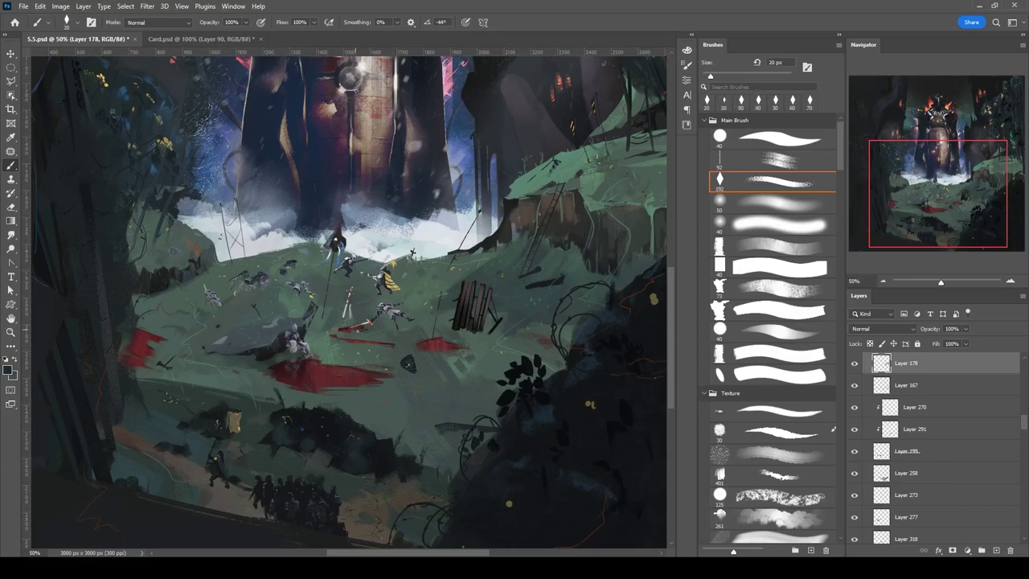
Add a layer above Layer 269 and paint over the dark foreground bushes with the diamond brush at 60 px.
{"action": "key", "text": "ctrl+minus"}
{"action": "left_click", "coordinate": [283, 420], "text": "ctrl"}
{"action": "key", "text": "bracketright"}
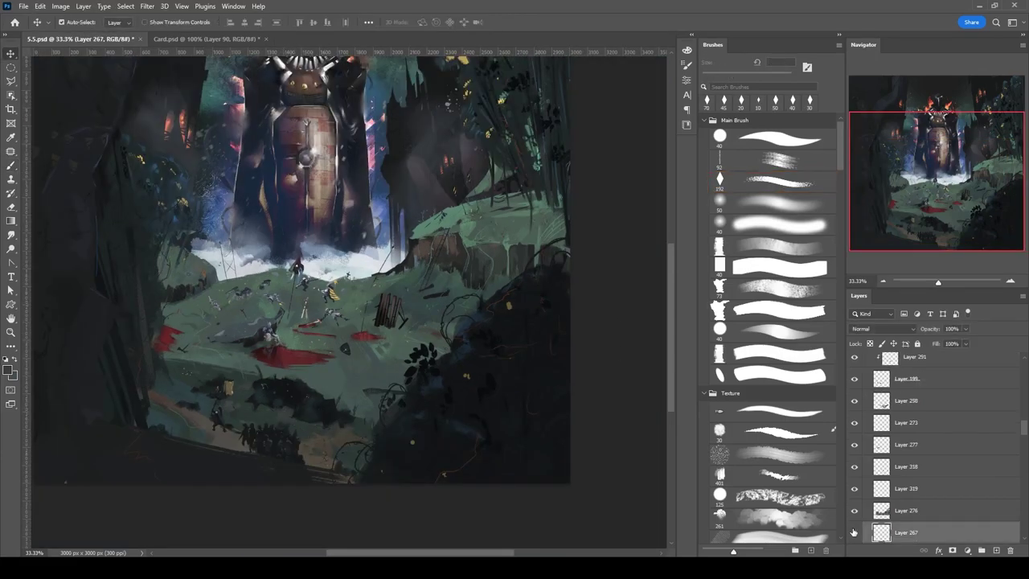
{"action": "left_click", "coordinate": [298, 410], "text": "ctrl"}
{"action": "left_click", "coordinate": [284, 408], "text": "alt"}
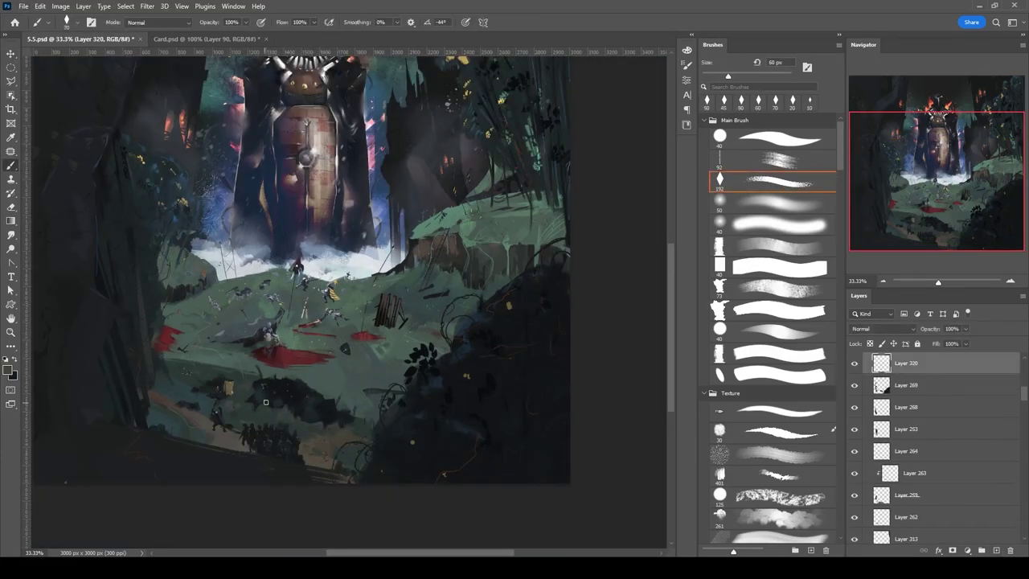
Refine the dark tree's edge beside the red pool on Layer 253 and Layer 269 with 15 to 60 px diamond strokes.
{"action": "left_click", "coordinate": [160, 348], "text": "ctrl"}
{"action": "key", "text": "bracketright"}
{"action": "key", "text": "bracketright"}
{"action": "key", "text": "bracketright"}
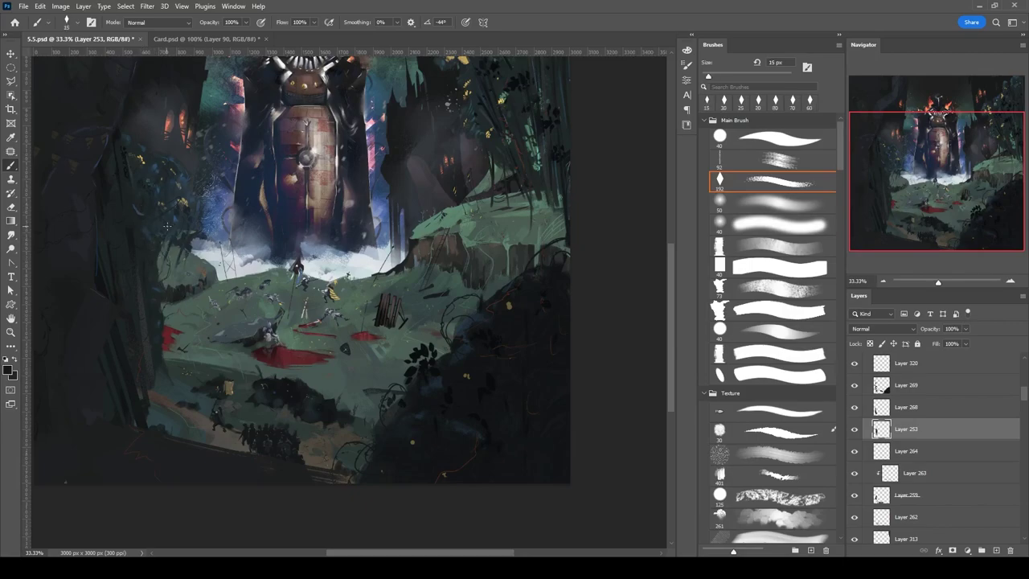
{"action": "left_click", "coordinate": [147, 340], "text": "ctrl"}
{"action": "key", "text": "bracketright"}
Merge all visible layers into a new layer near the top of the stack and open the Camera Raw Filter on it.
{"action": "key", "text": "ctrl+minus"}
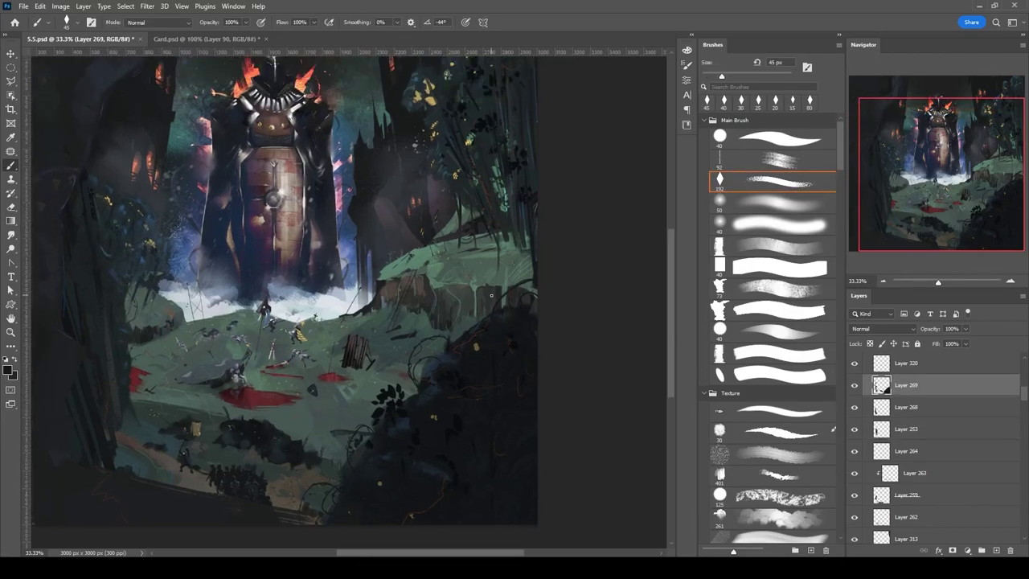
{"action": "key", "text": "ctrl+minus"}
{"action": "left_click_drag", "start_coordinate": [1025, 393], "coordinate": [1025, 406]}
{"action": "key", "text": "ctrl+shift+alt+e"}
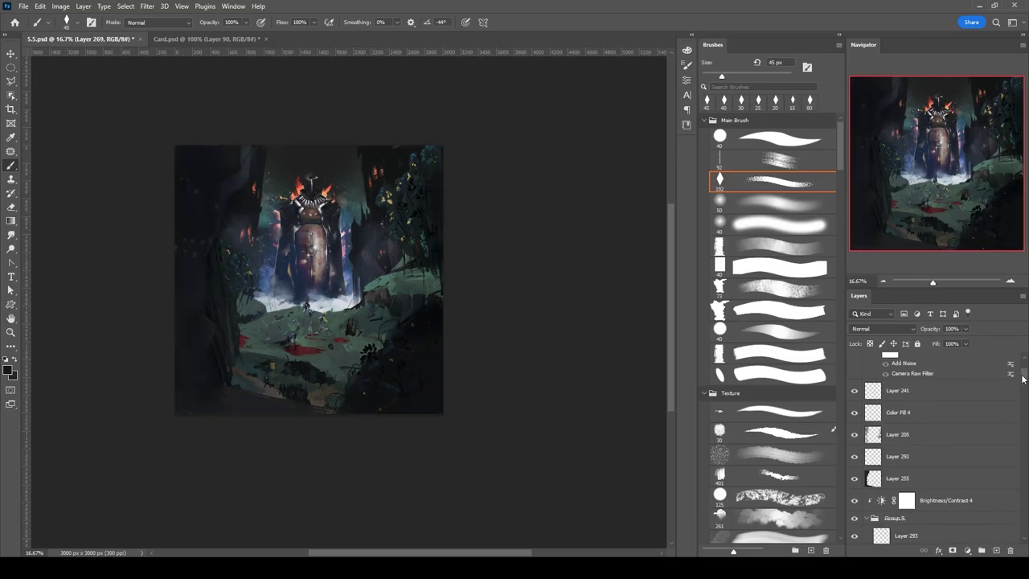
{"action": "right_click", "coordinate": [922, 492]}
{"action": "key", "text": "Escape"}
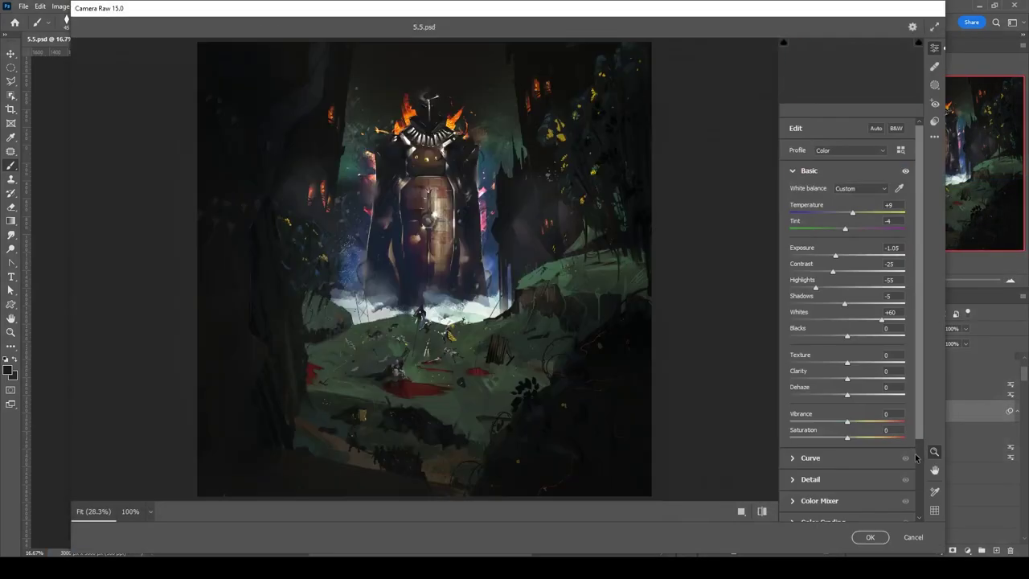
Grade the image with Temperature +3, Tint -2, Exposure -0.40, Contrast -16, Highlights -61 and Whites +53, comparing before and after.
{"action": "double_click", "coordinate": [912, 442]}
{"action": "left_click_drag", "start_coordinate": [816, 287], "coordinate": [844, 287]}
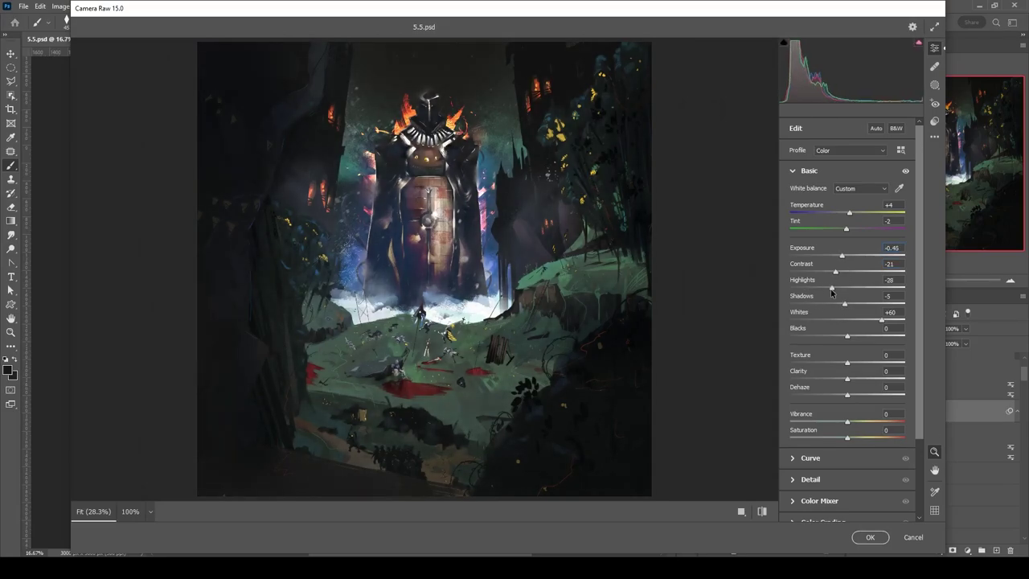
{"action": "left_click", "coordinate": [905, 172]}
{"action": "left_click", "coordinate": [905, 172]}
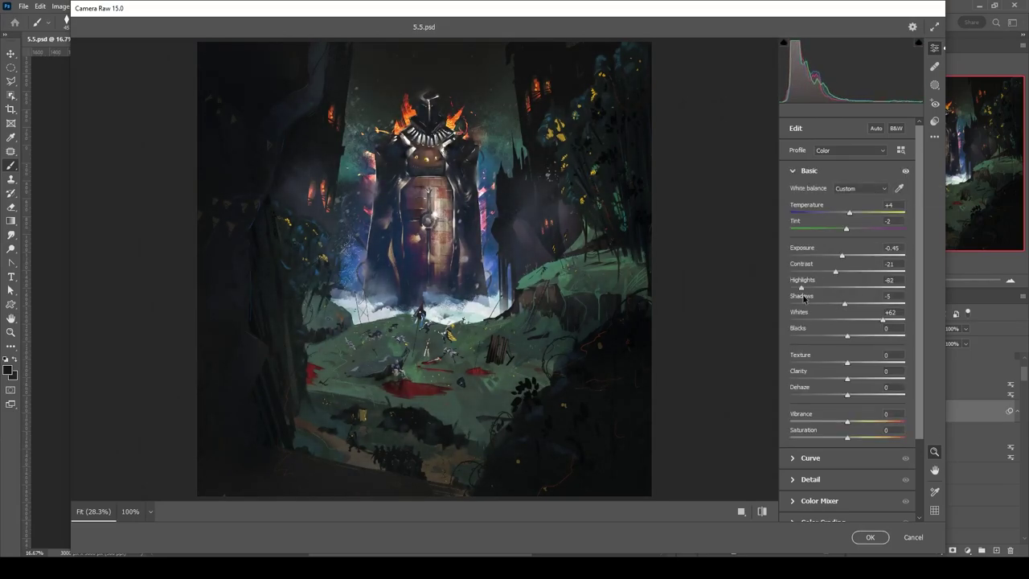
{"action": "left_click", "coordinate": [905, 171]}
{"action": "left_click", "coordinate": [906, 171]}
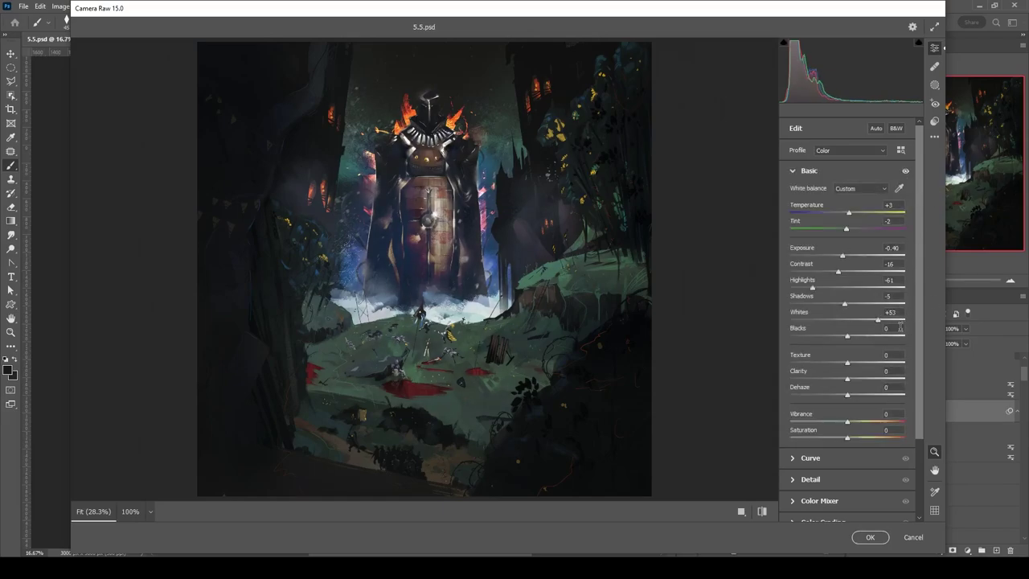
{"action": "scroll", "coordinate": [918, 308], "scroll_direction": "down", "scroll_amount": 5}
{"action": "left_click", "coordinate": [809, 170]}
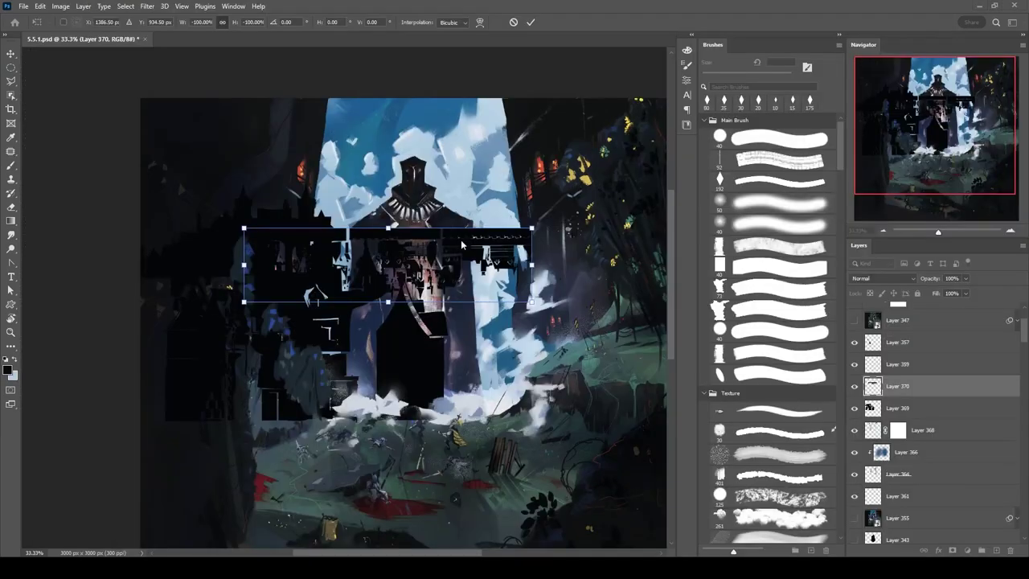
Place the flipped silhouette strip on Layer 370 over the castle's lower part, and paint black on a new layer below Layer 369.
{"action": "left_click_drag", "start_coordinate": [469, 172], "coordinate": [437, 327]}
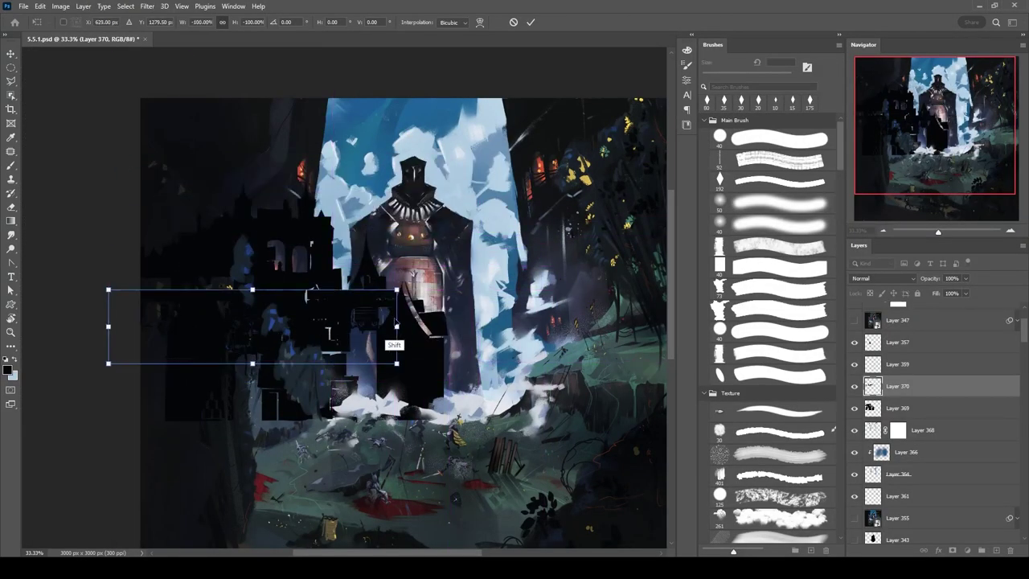
{"action": "key", "text": "Return"}
{"action": "key", "text": "alt+bracketleft"}
{"action": "key", "text": "alt+bracketleft"}
{"action": "key", "text": "ctrl+shift+alt+n"}
{"action": "key", "text": "b"}
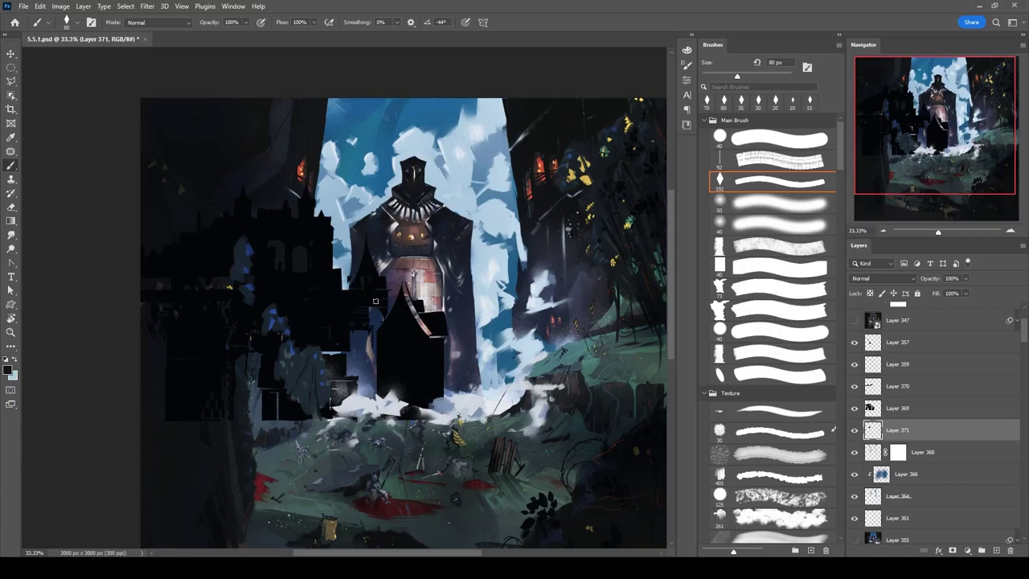
Merge Layer 370 with Layer 369 and distort the combined castle silhouette into a perspective receding toward the giant.
{"action": "left_click", "coordinate": [914, 413], "text": "shift"}
{"action": "key", "text": "ctrl+e"}
{"action": "key", "text": "ctrl+t"}
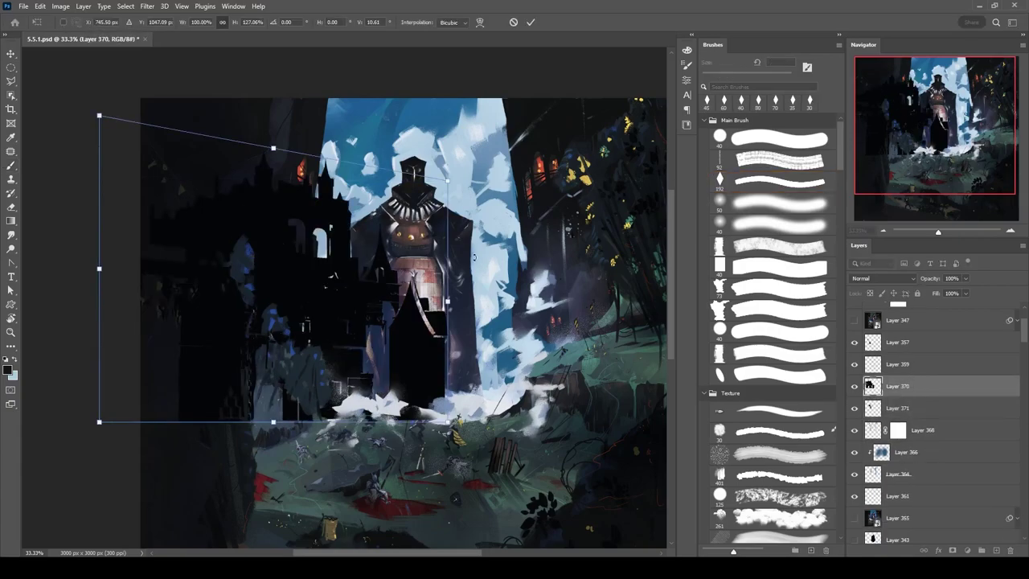
{"action": "left_click_drag", "start_coordinate": [99, 108], "coordinate": [69, 147]}
{"action": "key", "text": "Return"}
Add a mask to Layer 370 and erase the castle parts covering the giant and foreground tree with the 250 px diamond eraser.
{"action": "left_click", "coordinate": [953, 552]}
{"action": "key", "text": "e"}
{"action": "mouse_move", "coordinate": [406, 274]}
{"action": "left_mouse_down"}
{"action": "mouse_move", "coordinate": [409, 409]}
{"action": "mouse_move", "coordinate": [378, 351]}
{"action": "mouse_move", "coordinate": [209, 339]}
{"action": "mouse_move", "coordinate": [177, 240]}
{"action": "mouse_move", "coordinate": [232, 478]}
{"action": "mouse_move", "coordinate": [279, 381]}
{"action": "mouse_move", "coordinate": [230, 307]}
{"action": "mouse_move", "coordinate": [231, 200]}
{"action": "left_mouse_up"}
{"action": "key", "text": "bracketleft"}
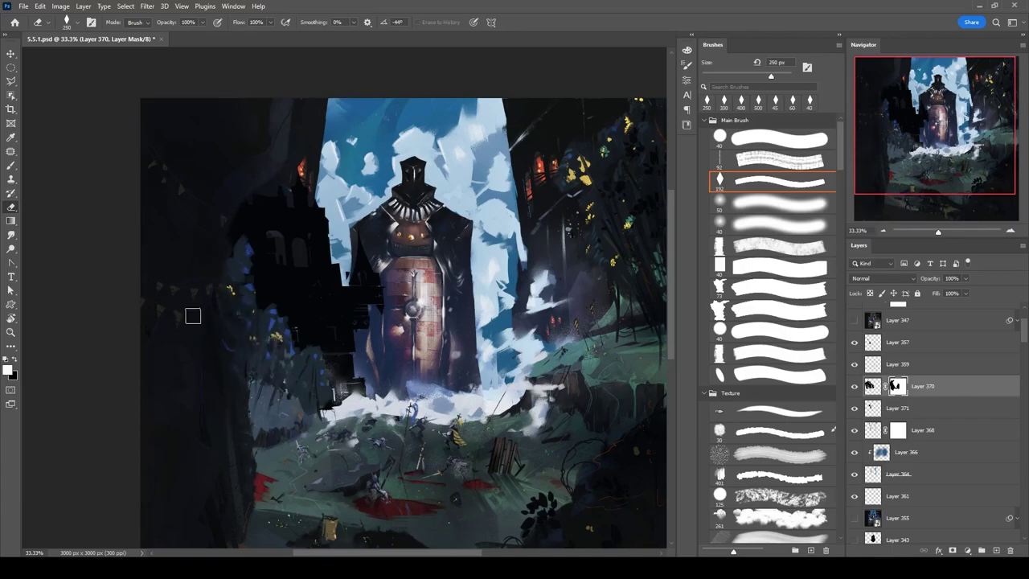
Try Layers 370 and 371 beneath Layer 364, move them back above Layer 368, and hide Layer 359.
{"action": "left_click", "coordinate": [897, 342]}
{"action": "key", "text": "v"}
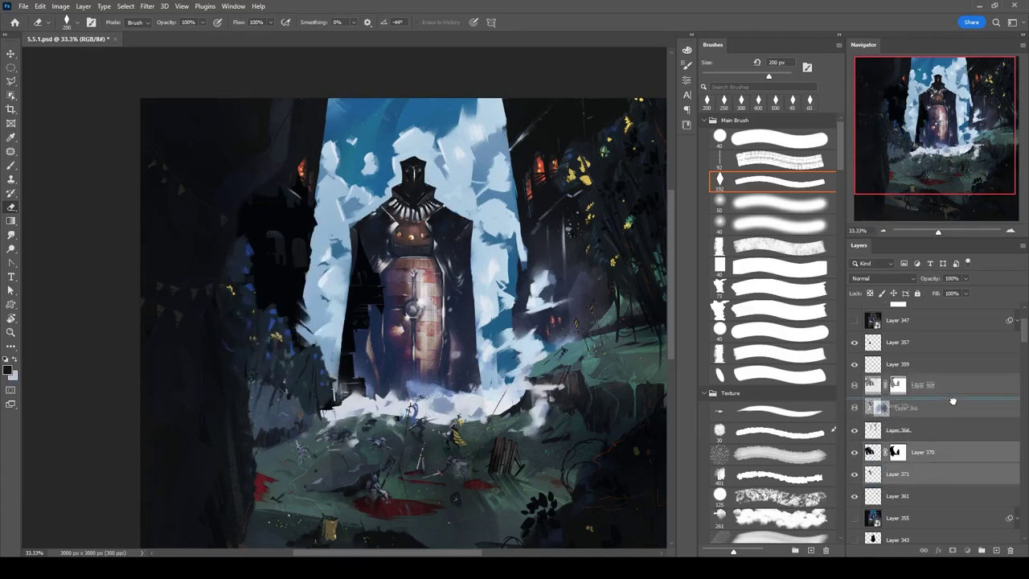
{"action": "left_click", "coordinate": [855, 386]}
{"action": "left_click", "coordinate": [855, 386]}
Fill the gaps at the castle's base on Layer 371 with the diamond brush at 70 px.
{"action": "left_click", "coordinate": [898, 408]}
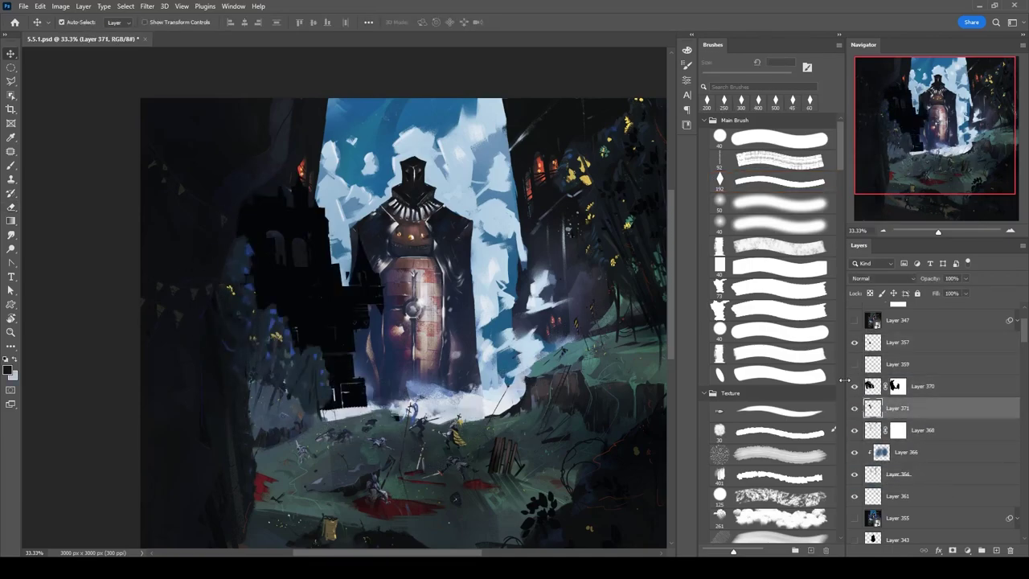
{"action": "key", "text": "b"}
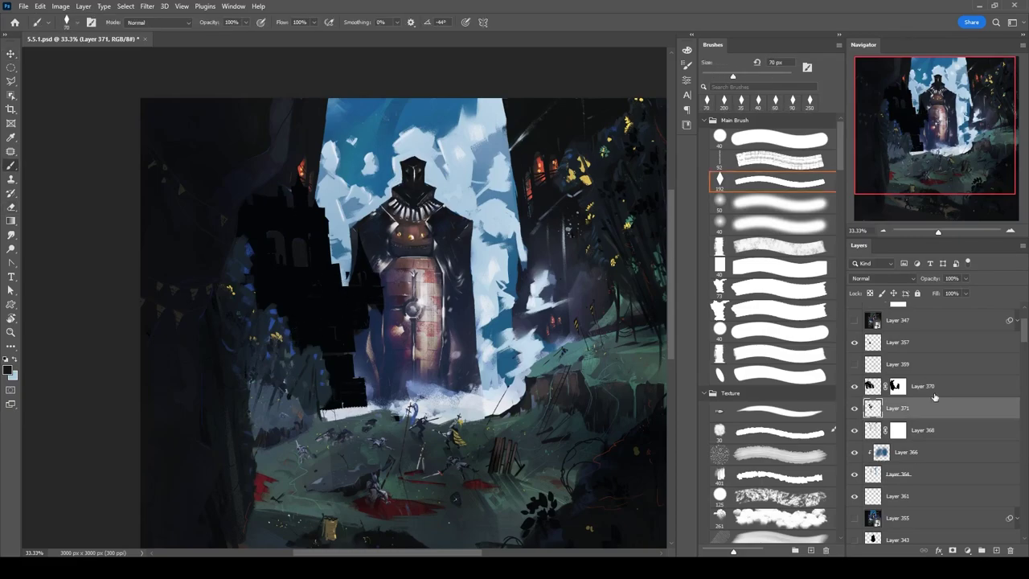
Add a new layer clipped to Layer 370 for shading the castle with a dark blue 1000 px soft brush.
{"action": "key", "text": "ctrl+shift+alt+n"}
{"action": "key", "text": "period"}
{"action": "key", "text": "bracketright"}
{"action": "key", "text": "bracketright"}
{"action": "key", "text": "bracketright"}
{"action": "key", "text": "bracketright"}
{"action": "key", "text": "bracketright"}
{"action": "key", "text": "bracketright"}
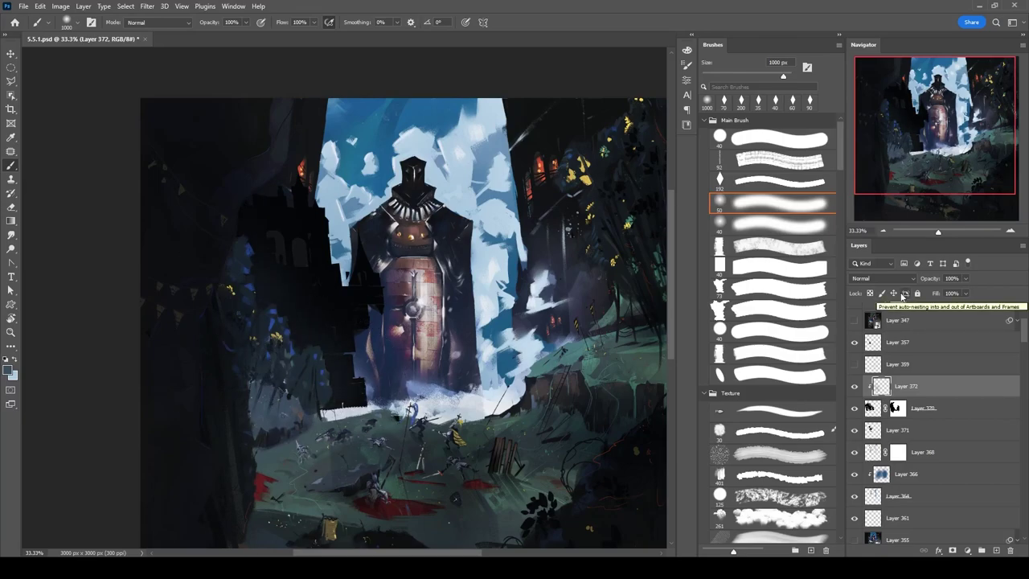
Merge the clipped layer with masked Layer 370 and transform the castle into a spired silhouette beside the giant.
{"action": "key", "text": "ctrl+e"}
{"action": "key", "text": "ctrl+t"}
{"action": "left_click_drag", "start_coordinate": [239, 315], "coordinate": [322, 301]}
{"action": "key", "text": "Return"}
On a new layer above Layer 371, paint glowing orange castle windows at 45 px and divide them with black bars at 30 px.
{"action": "left_click", "coordinate": [794, 184]}
{"action": "key", "text": "alt+bracketleft"}
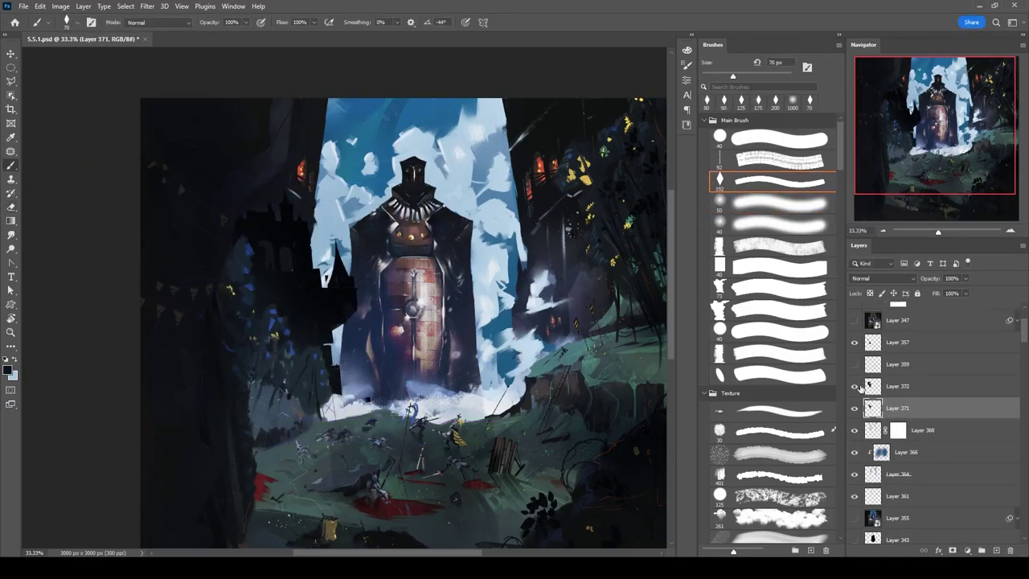
{"action": "key", "text": "alt+bracketright"}
{"action": "key", "text": "alt+bracketleft"}
{"action": "key", "text": "ctrl+shift+alt+n"}
{"action": "key", "text": "e"}
{"action": "key", "text": "b"}
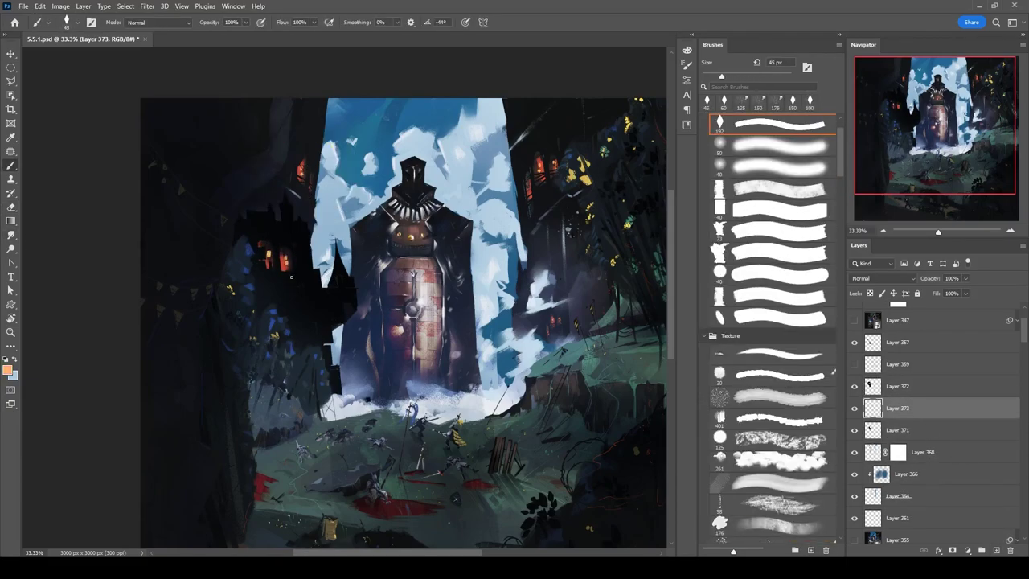
{"action": "left_click", "coordinate": [294, 227], "text": "alt"}
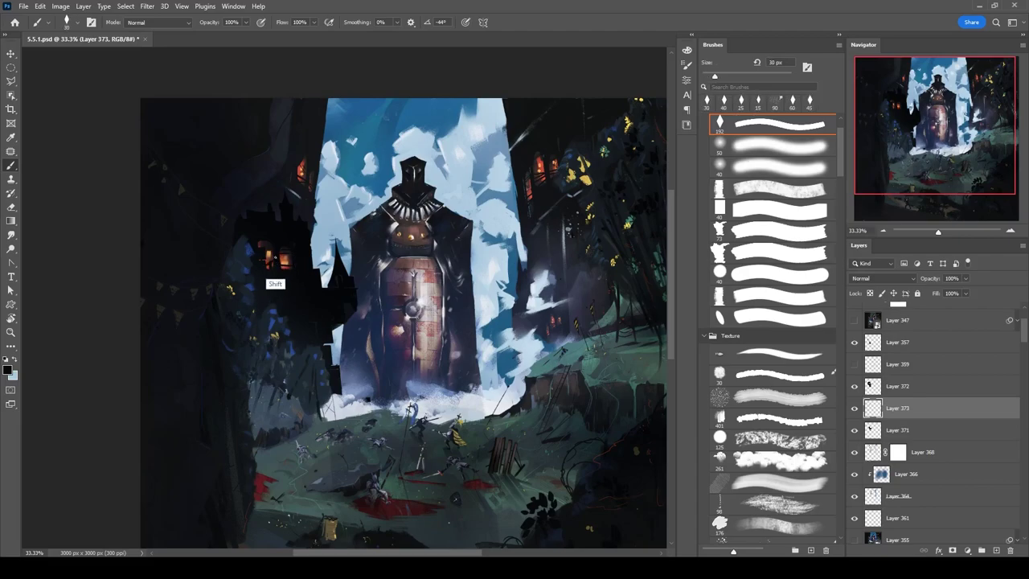
{"action": "left_click_drag", "start_coordinate": [627, 184], "coordinate": [593, 205]}
Add a layer clipped to Layer 372 for tone on the castle and trim it with the 40 px diamond eraser.
{"action": "key", "text": "ctrl+shift+alt+e"}
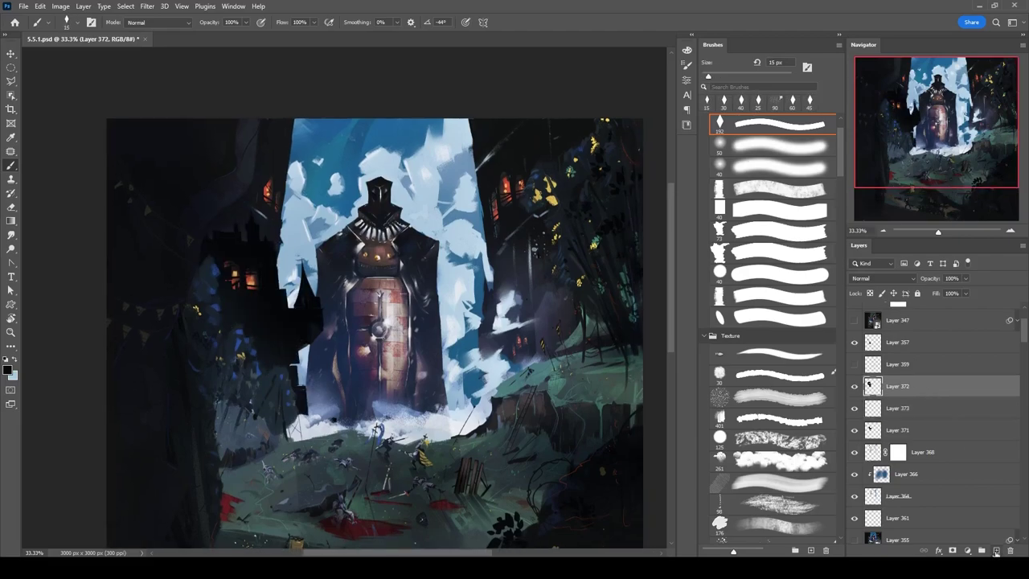
{"action": "key", "text": "e"}
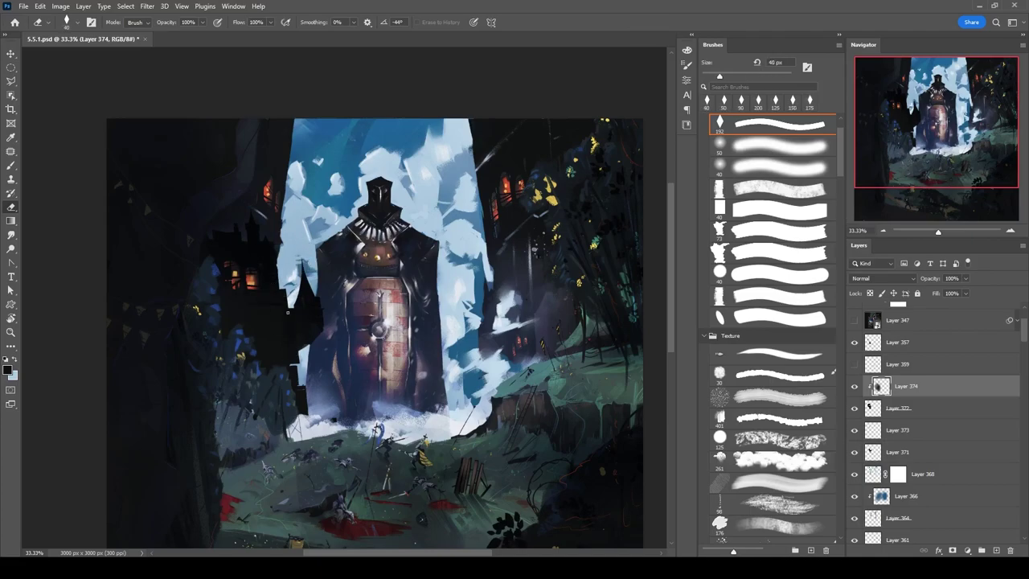
{"action": "left_click_drag", "start_coordinate": [326, 343], "coordinate": [273, 334]}
Lasso the spire nearest the giant on Layer 372, scale it down to about 65%, and tidy the silhouette with the 90 px eraser.
{"action": "left_click", "coordinate": [899, 407]}
{"action": "key", "text": "l"}
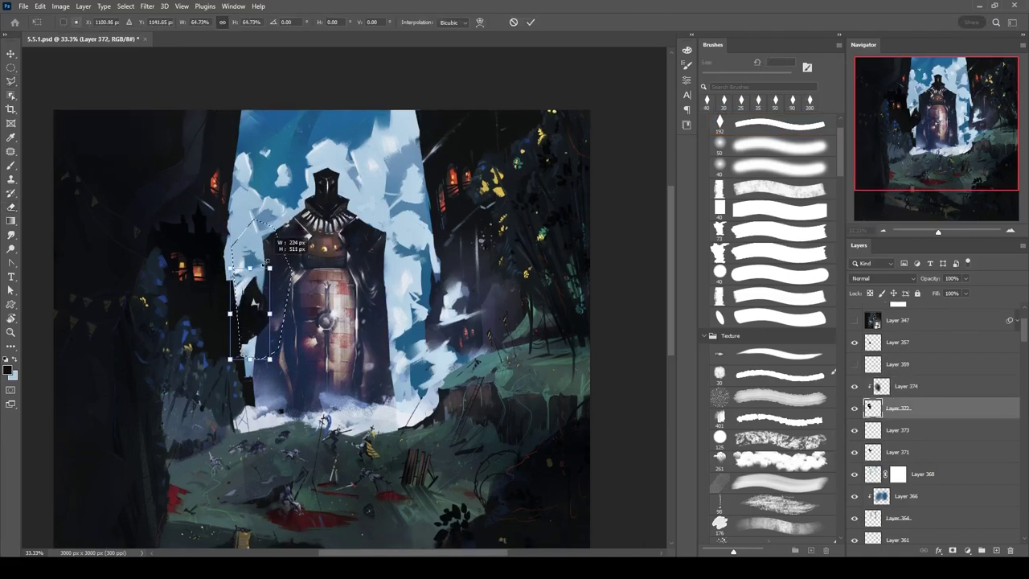
{"action": "key", "text": "e"}
{"action": "left_click", "coordinate": [855, 408]}
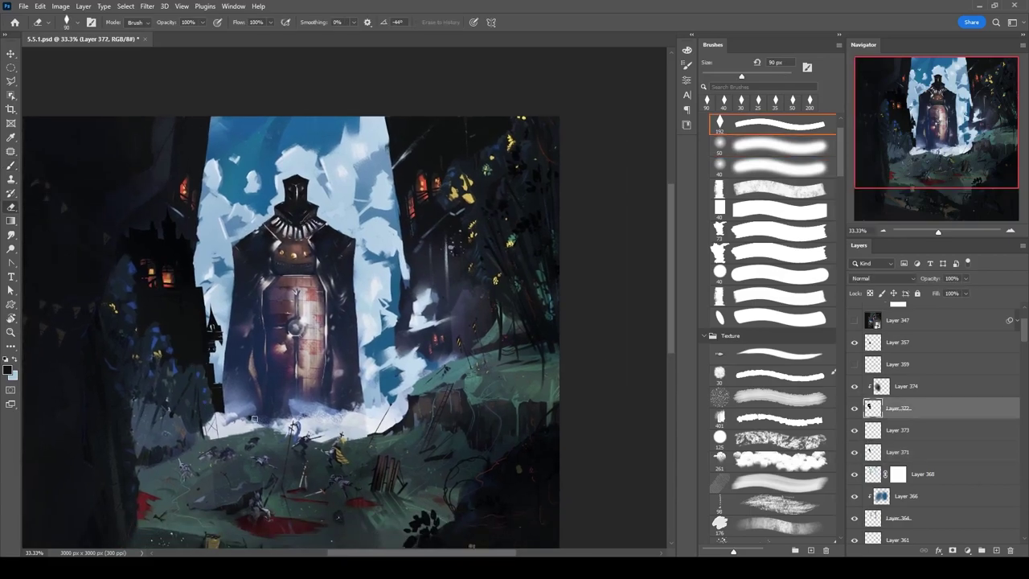
{"action": "left_click", "coordinate": [854, 408]}
Hide the painted clouds in Group 13 and add an empty layer above the group.
{"action": "scroll", "coordinate": [855, 358], "scroll_direction": "down", "scroll_amount": 2}
{"action": "left_click", "coordinate": [854, 353]}
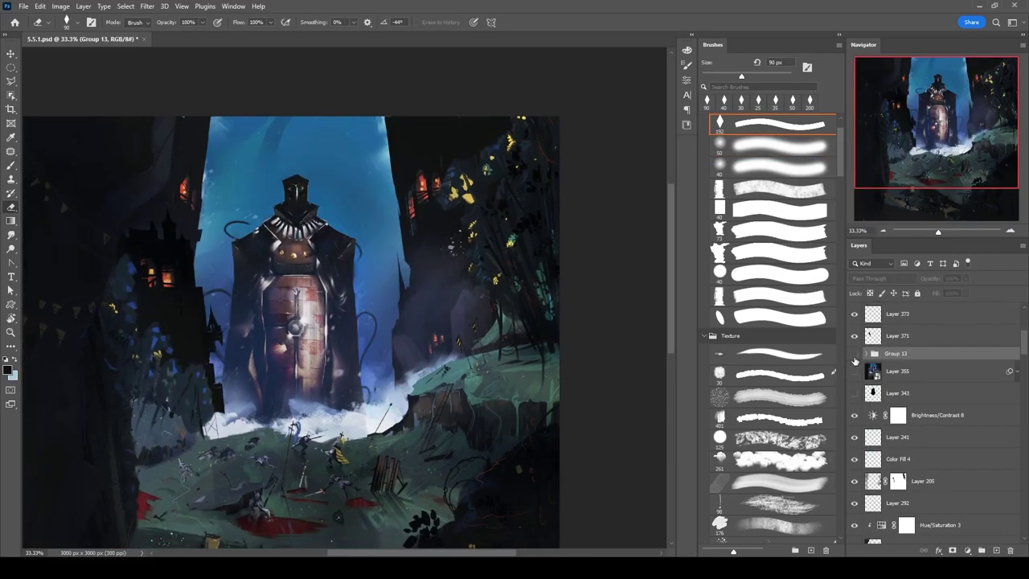
{"action": "key", "text": "b"}
{"action": "key", "text": "ctrl+shift+alt+n"}
{"action": "left_click_drag", "start_coordinate": [164, 148], "coordinate": [414, 118]}
{"action": "key", "text": "ctrl+z"}
Merge Brightness/Contrast 5 with Layer 289 and add a new layer directly above it for fresh clouds.
{"action": "key", "text": "v"}
{"action": "scroll", "coordinate": [941, 451], "scroll_direction": "down", "scroll_amount": 10}
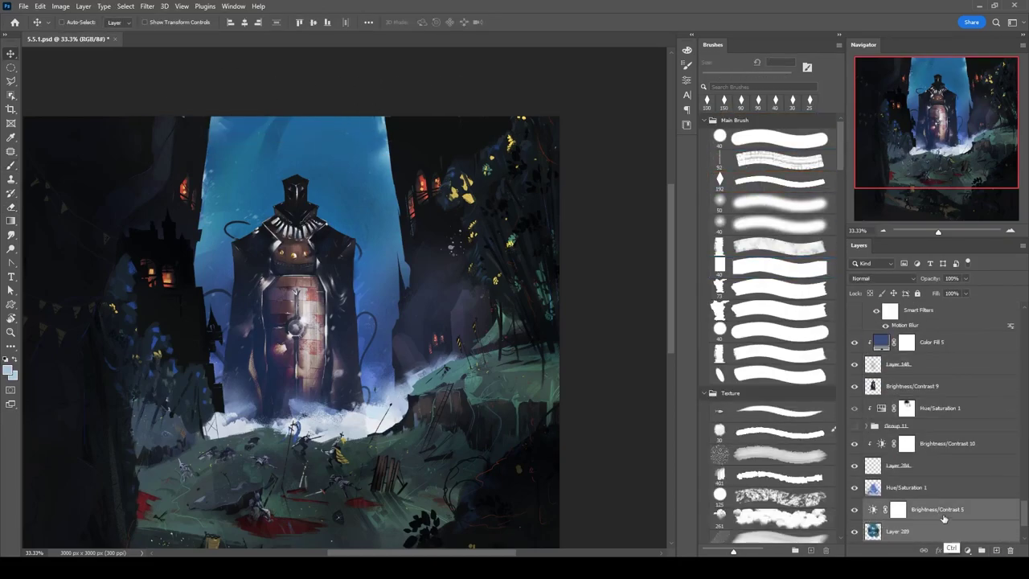
{"action": "left_click", "coordinate": [942, 507]}
{"action": "left_click", "coordinate": [997, 550]}
{"action": "key", "text": "b"}
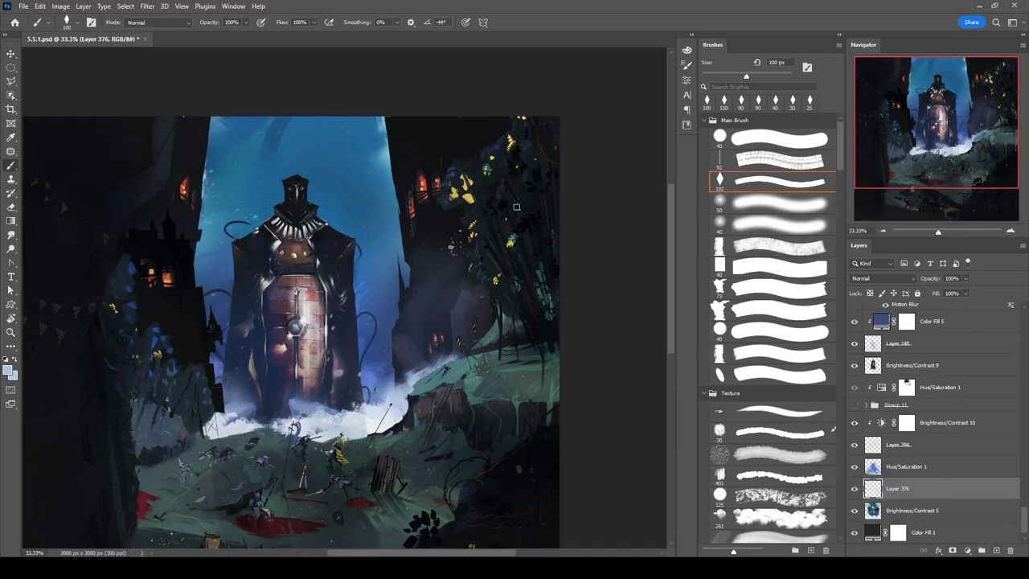
Paint pale blue cloud bands across the upper edge of the sky on Layer 376 with the 50 px diamond brush.
{"action": "left_click", "coordinate": [880, 279]}
{"action": "key", "text": "Escape"}
{"action": "key", "text": "bracketleft"}
{"action": "key", "text": "bracketleft"}
{"action": "key", "text": "bracketleft"}
{"action": "key", "text": "bracketleft"}
{"action": "key", "text": "bracketleft"}
{"action": "left_click_drag", "start_coordinate": [211, 122], "coordinate": [386, 135]}
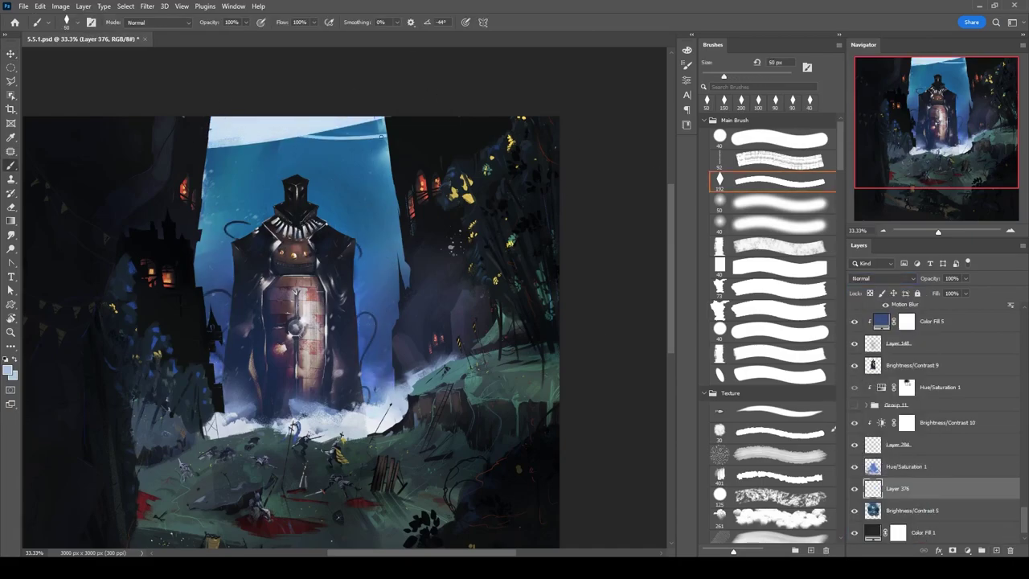
{"action": "key", "text": "bracketleft"}
{"action": "key", "text": "bracketleft"}
{"action": "mouse_move", "coordinate": [299, 162]}
{"action": "left_mouse_down"}
{"action": "mouse_move", "coordinate": [205, 193]}
{"action": "mouse_move", "coordinate": [297, 169]}
{"action": "mouse_move", "coordinate": [205, 229]}
{"action": "left_mouse_up"}
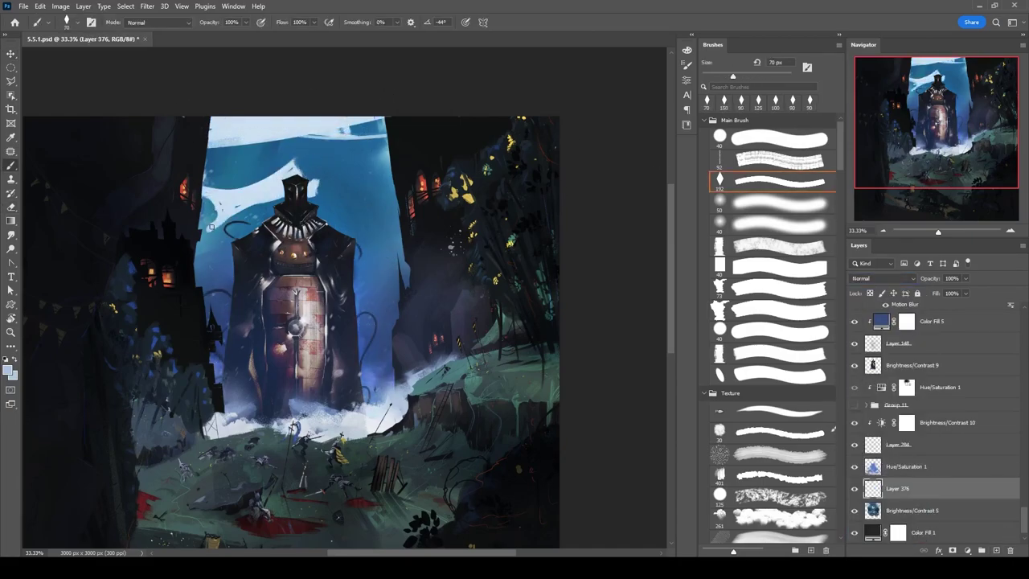
{"action": "left_click_drag", "start_coordinate": [328, 190], "coordinate": [374, 182]}
{"action": "left_click_drag", "start_coordinate": [281, 201], "coordinate": [229, 237]}
{"action": "key", "text": "ctrl+z"}
{"action": "key", "text": "ctrl+z"}
{"action": "key", "text": "ctrl+z"}
Paint angular pale cloud streaks in the sky to the right of the giant's head, down to a 35 px diamond brush.
{"action": "left_click_drag", "start_coordinate": [312, 193], "coordinate": [386, 156]}
{"action": "key", "text": "bracketleft"}
{"action": "key", "text": "bracketleft"}
{"action": "left_click_drag", "start_coordinate": [326, 189], "coordinate": [368, 171]}
{"action": "left_click_drag", "start_coordinate": [329, 200], "coordinate": [390, 178]}
{"action": "left_click_drag", "start_coordinate": [340, 228], "coordinate": [397, 214]}
{"action": "key", "text": "bracketleft"}
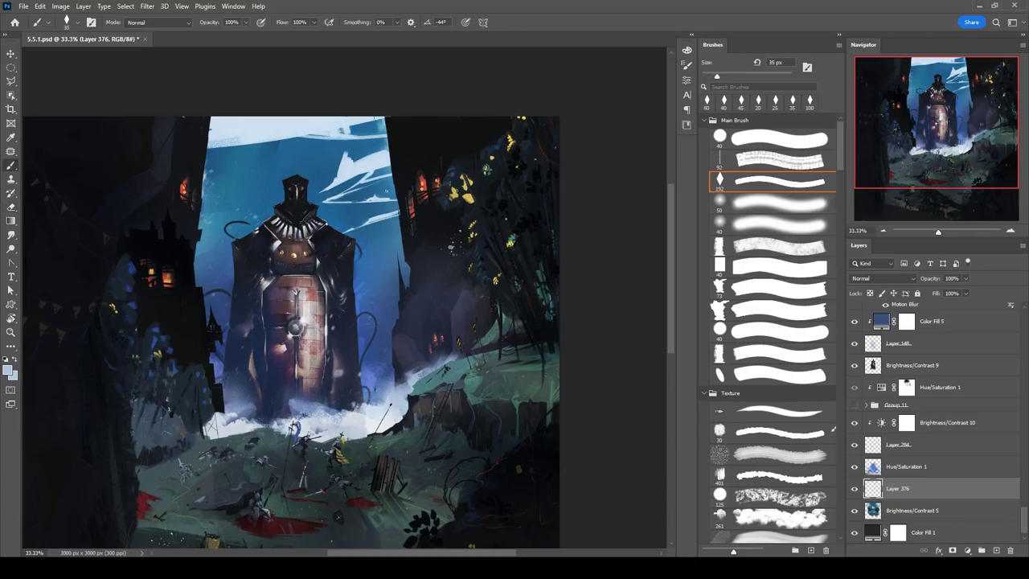
Paint curling pale cloud streaks in the sky to the left of the giant's head with the diamond brush around 40 px.
{"action": "left_click_drag", "start_coordinate": [205, 187], "coordinate": [302, 150]}
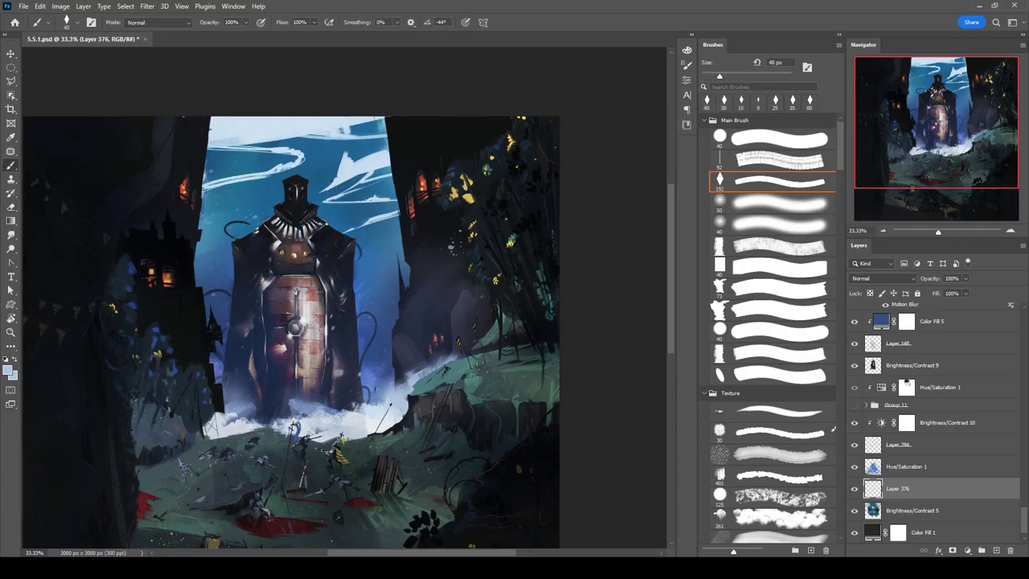
{"action": "left_click_drag", "start_coordinate": [206, 180], "coordinate": [260, 159]}
{"action": "key", "text": "bracketright"}
{"action": "key", "text": "bracketright"}
{"action": "key", "text": "bracketright"}
{"action": "key", "text": "bracketright"}
{"action": "key", "text": "bracketright"}
{"action": "left_click_drag", "start_coordinate": [230, 220], "coordinate": [265, 208]}
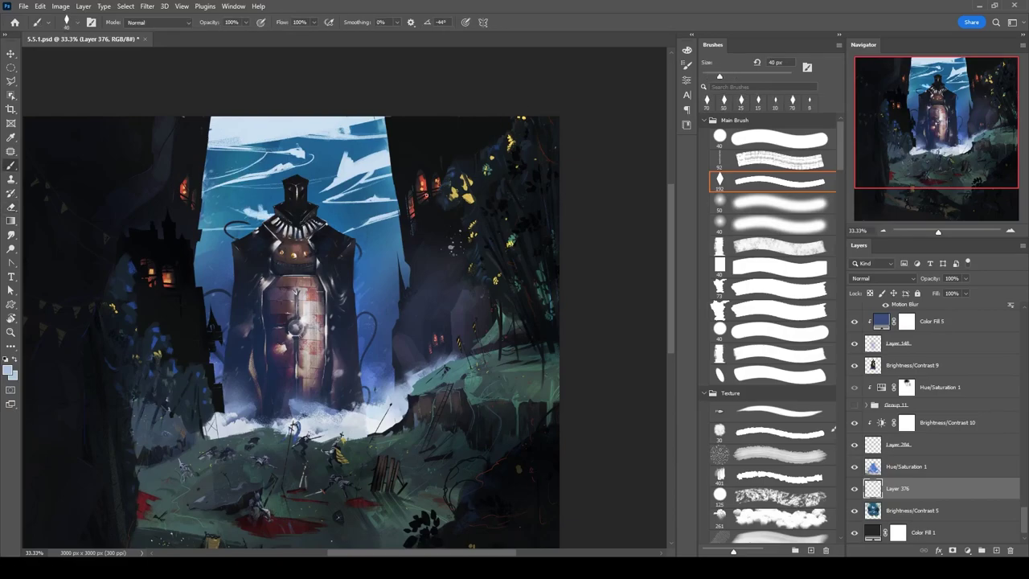
Extend the pale cloud streaks down both sides of the giant at 45 px, adding fine lines at 15 px.
{"action": "left_click_drag", "start_coordinate": [359, 330], "coordinate": [399, 292]}
{"action": "key", "text": "bracketleft"}
{"action": "left_click_drag", "start_coordinate": [196, 284], "coordinate": [233, 254]}
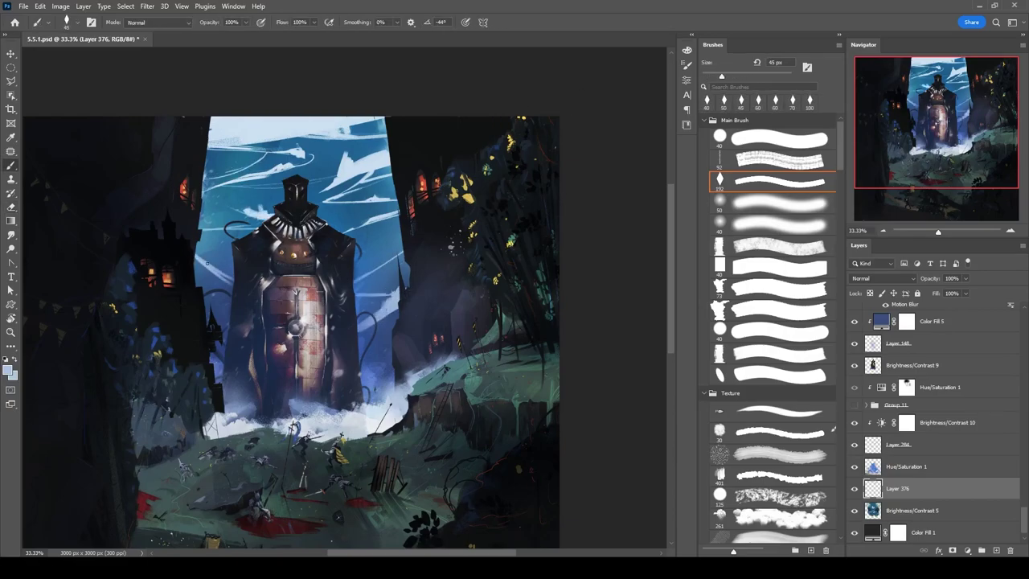
{"action": "key", "text": "bracketleft"}
{"action": "key", "text": "bracketleft"}
{"action": "key", "text": "bracketleft"}
{"action": "key", "text": "bracketleft"}
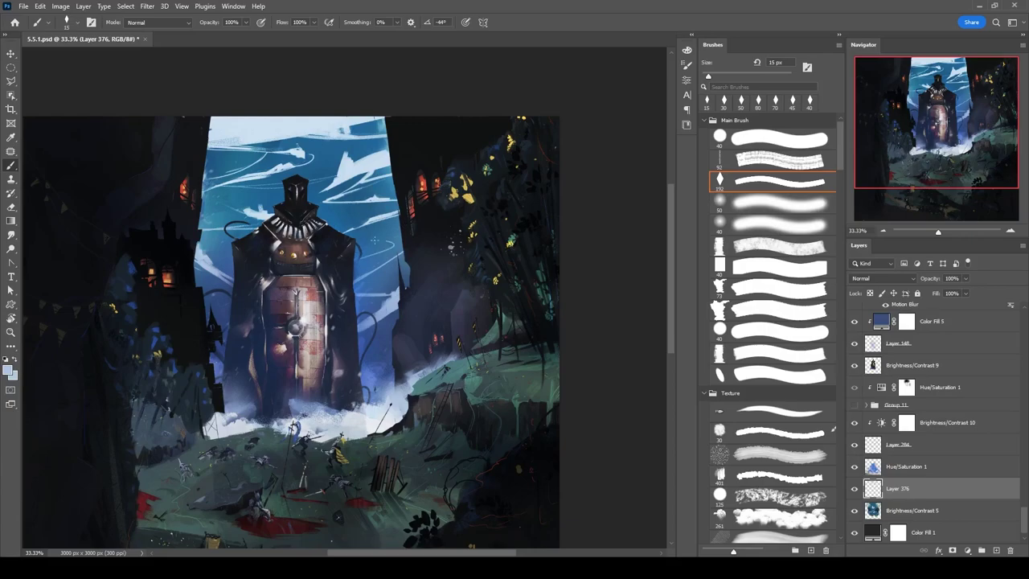
Refine the streaks around the giant's shoulders and lower cloak with the 50 px eraser and the diamond brush at 40 and 25 px.
{"action": "key", "text": "e"}
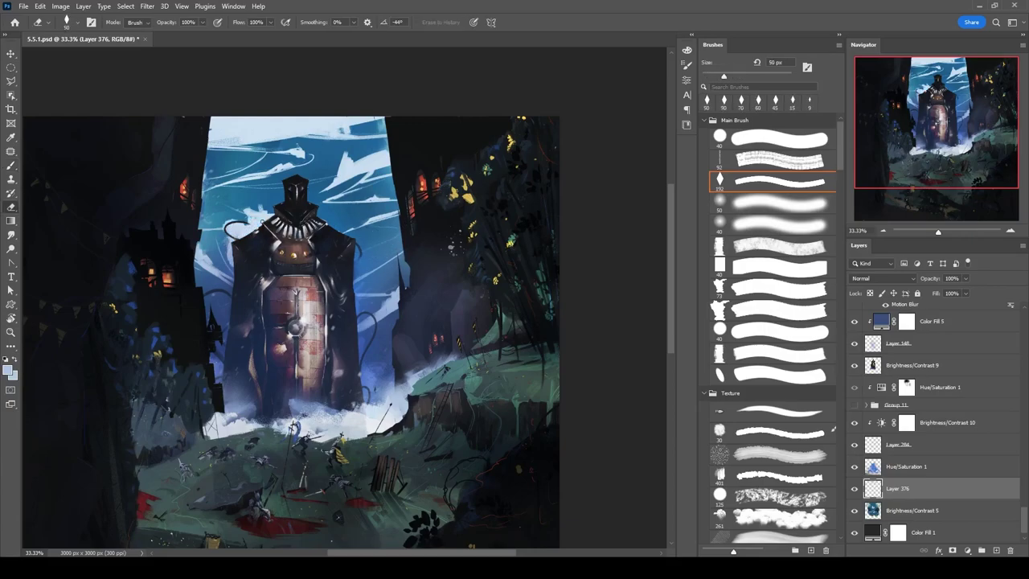
{"action": "key", "text": "b"}
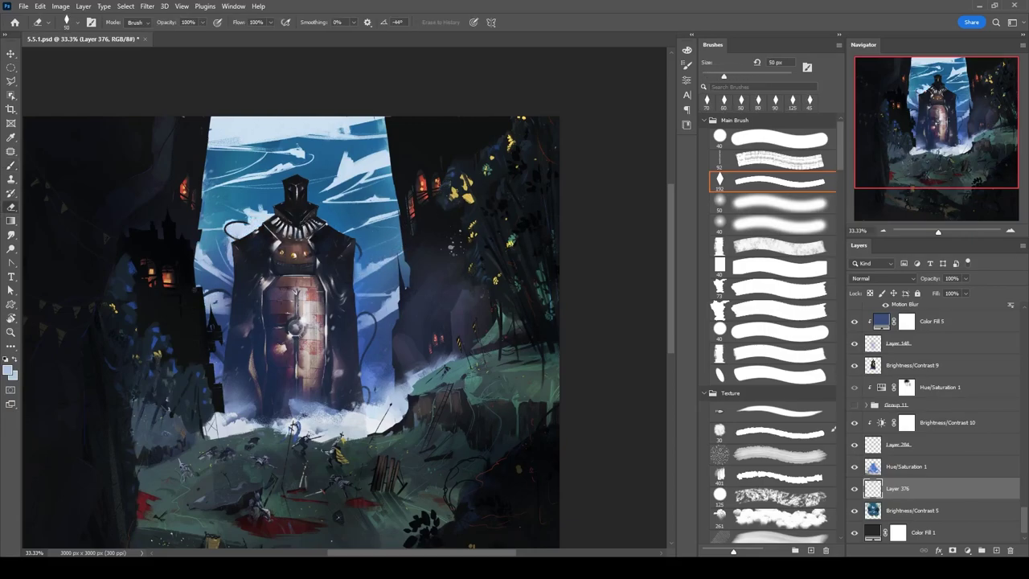
{"action": "key", "text": "b"}
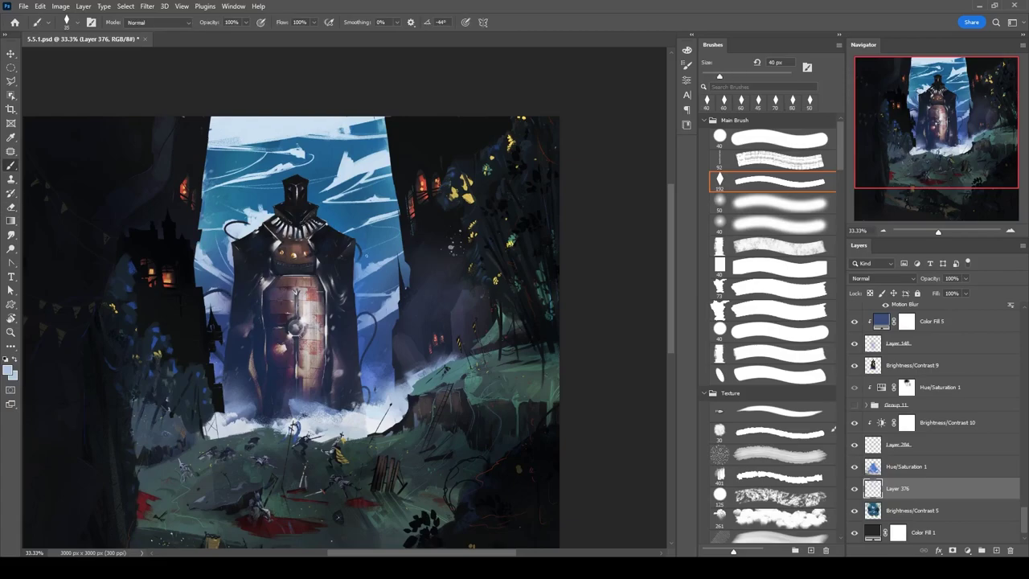
{"action": "key", "text": "bracketleft"}
{"action": "key", "text": "bracketleft"}
{"action": "key", "text": "bracketleft"}
{"action": "key", "text": "bracketleft"}
{"action": "key", "text": "bracketleft"}
{"action": "key", "text": "bracketleft"}
{"action": "key", "text": "bracketleft"}
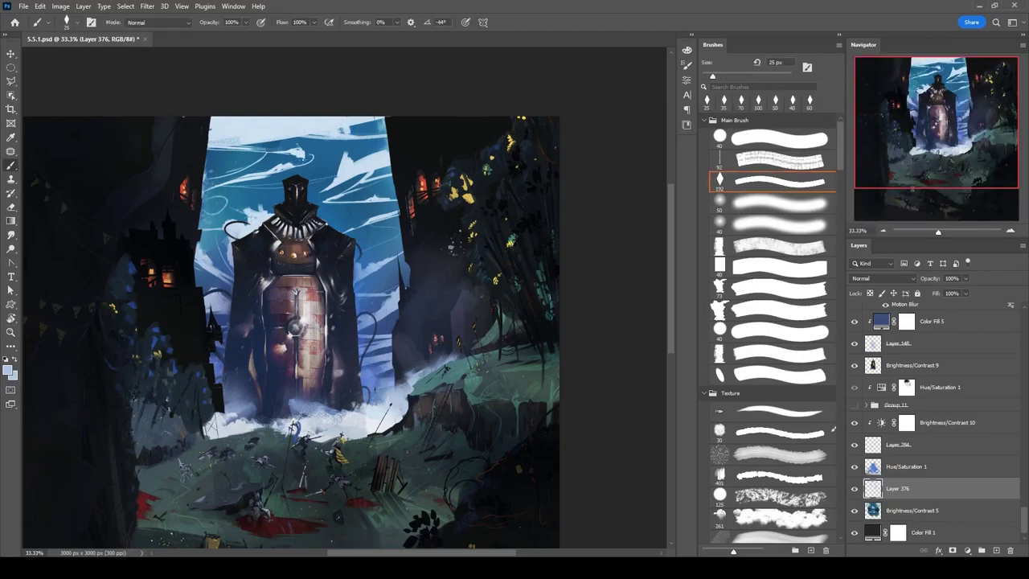
{"action": "left_click_drag", "start_coordinate": [426, 364], "coordinate": [402, 336]}
On a new layer clipped to Layer 376, paint blue strokes through the upper clouds with the diamond brush down to 30 px.
{"action": "key", "text": "ctrl+shift+alt+n"}
{"action": "key", "text": "bracketleft"}
{"action": "key", "text": "bracketleft"}
{"action": "key", "text": "bracketleft"}
{"action": "key", "text": "bracketleft"}
{"action": "key", "text": "bracketleft"}
{"action": "key", "text": "bracketleft"}
{"action": "key", "text": "bracketleft"}
{"action": "left_click_drag", "start_coordinate": [183, 121], "coordinate": [299, 98]}
{"action": "left_click_drag", "start_coordinate": [222, 109], "coordinate": [274, 90]}
{"action": "key", "text": "e"}
{"action": "key", "text": "bracketright"}
{"action": "key", "text": "bracketright"}
{"action": "key", "text": "bracketright"}
{"action": "key", "text": "b"}
{"action": "key", "text": "bracketleft"}
{"action": "key", "text": "bracketleft"}
{"action": "key", "text": "bracketleft"}
{"action": "key", "text": "bracketleft"}
{"action": "key", "text": "bracketleft"}
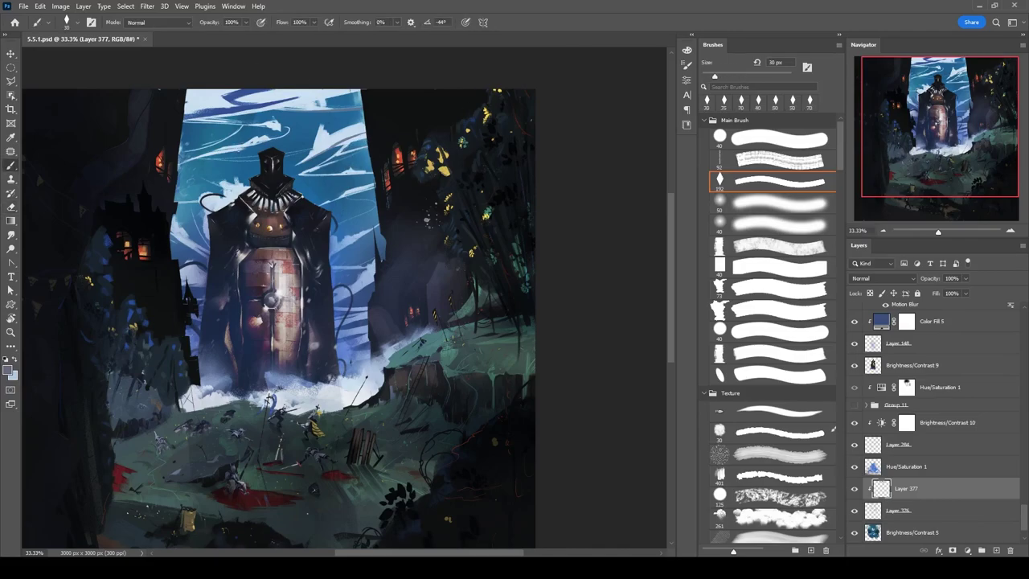
Rework the clipped cloud shading on Layer 377 with the 90 px eraser and the 60 px diamond brush in muted grey-violet.
{"action": "key", "text": "e"}
{"action": "key", "text": "bracketright"}
{"action": "key", "text": "bracketright"}
{"action": "key", "text": "bracketright"}
{"action": "key", "text": "bracketright"}
{"action": "key", "text": "bracketright"}
{"action": "key", "text": "bracketright"}
{"action": "key", "text": "b"}
{"action": "key", "text": "bracketleft"}
{"action": "key", "text": "bracketleft"}
{"action": "key", "text": "bracketleft"}
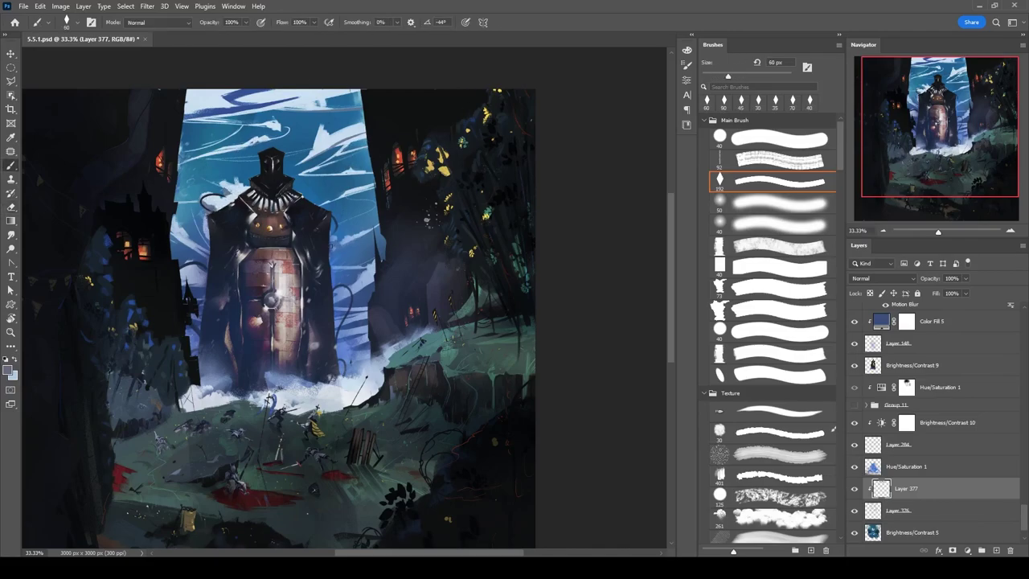
{"action": "key", "text": "bracketleft"}
{"action": "key", "text": "bracketleft"}
{"action": "key", "text": "bracketleft"}
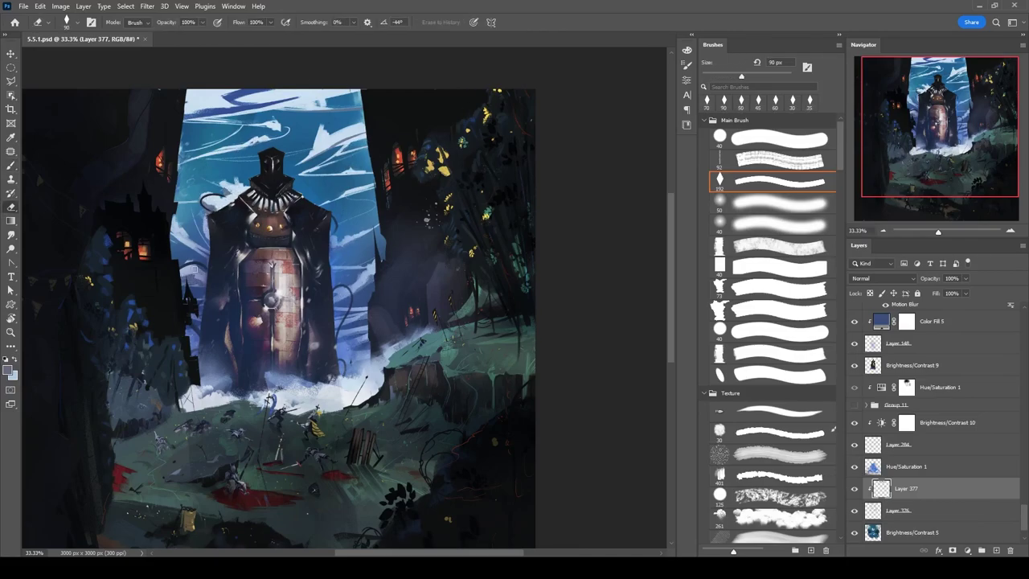
Smudge the upper cloud shading on Layer 377 with the textured smudge brush at 175 and 200 px.
{"action": "key", "text": "F2"}
{"action": "left_click_drag", "start_coordinate": [608, 286], "coordinate": [629, 255]}
{"action": "key", "text": "Return"}
{"action": "key", "text": "Return"}
{"action": "key", "text": "r"}
{"action": "left_click", "coordinate": [207, 110]}
{"action": "key", "text": "Return"}
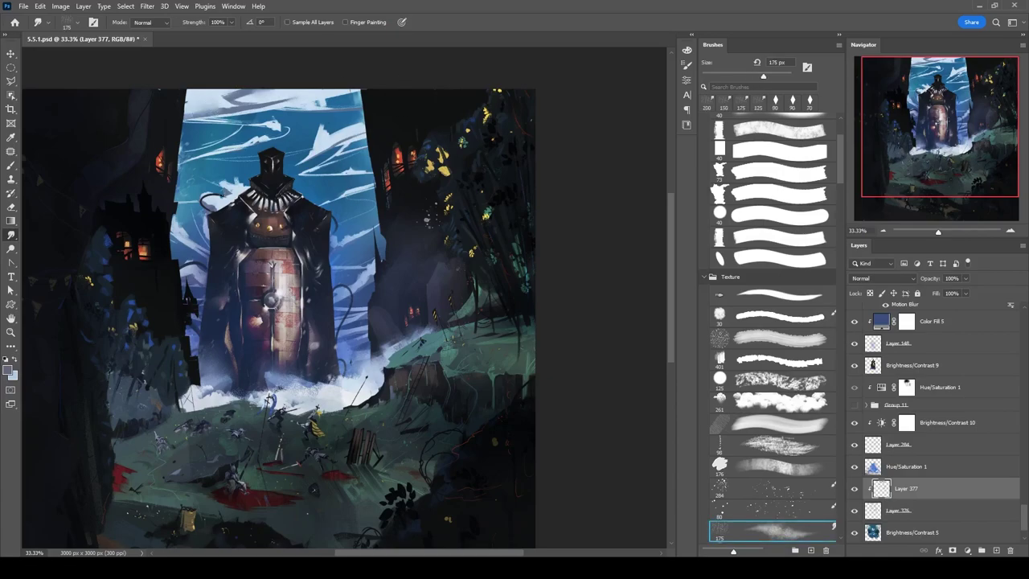
{"action": "key", "text": "e"}
{"action": "key", "text": "r"}
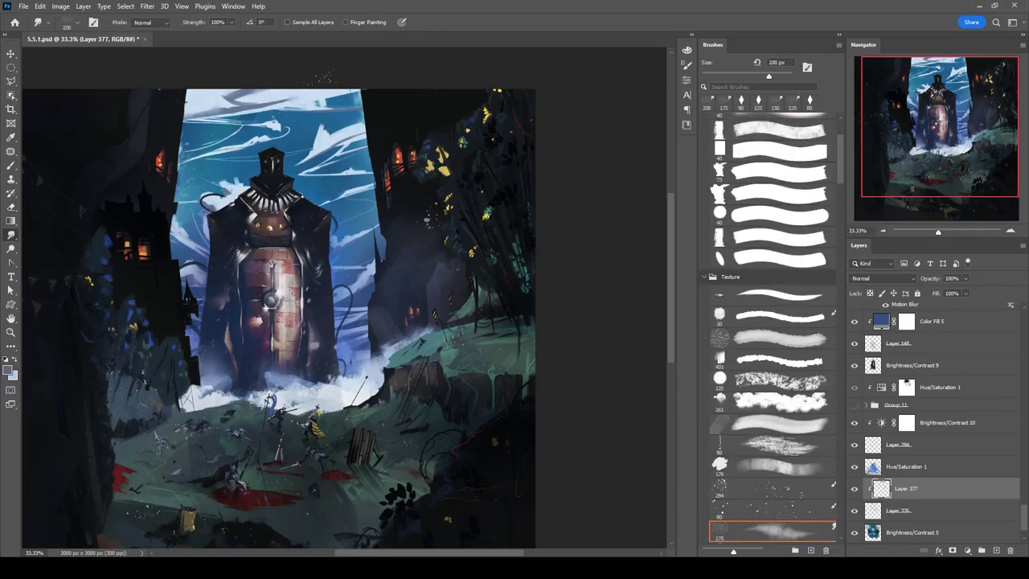
{"action": "key", "text": "e"}
{"action": "key", "text": "b"}
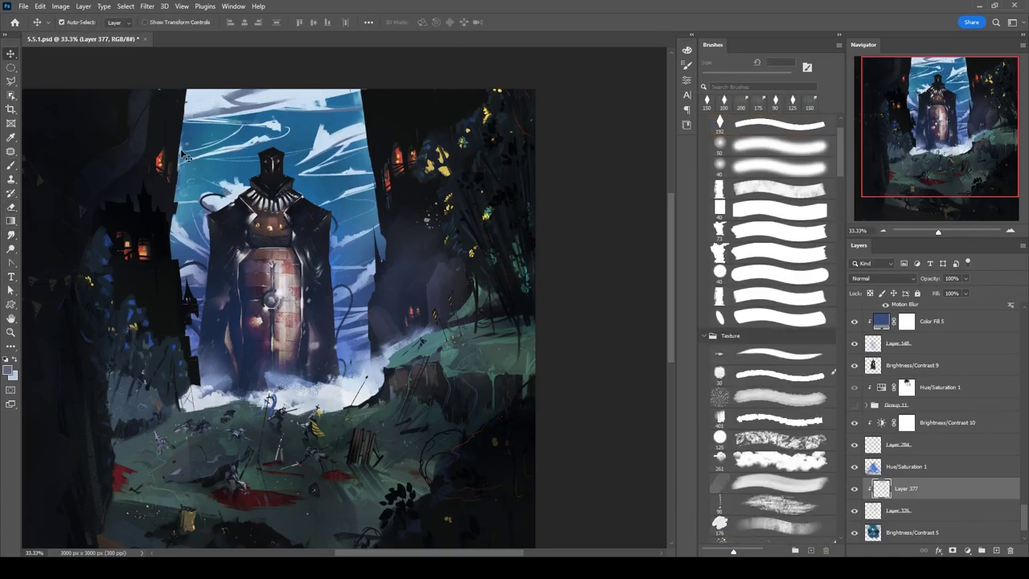
Add a new layer beneath Layer 376 and deepen the sky in dark blue with the 125 px diamond brush.
{"action": "key", "text": "ctrl+shift+alt+n"}
{"action": "key", "text": "bracketleft"}
{"action": "scroll", "coordinate": [1025, 521], "scroll_direction": "down", "scroll_amount": 3}
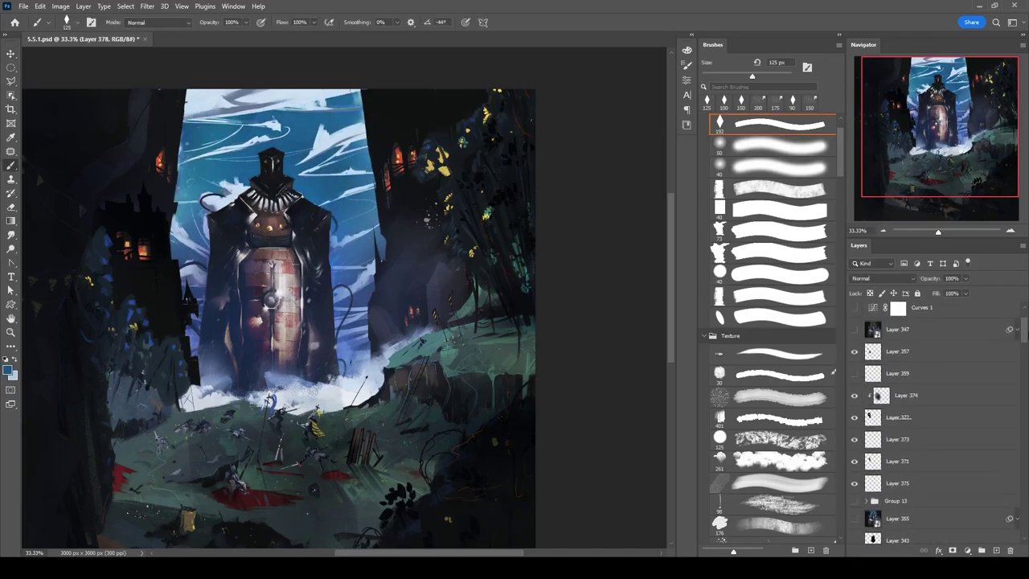
Smudge the sky base on Brightness/Contrast 5 at 300 px and soften the clouds on Layer 376 at 175 px.
{"action": "key", "text": "r"}
{"action": "left_click", "coordinate": [925, 494]}
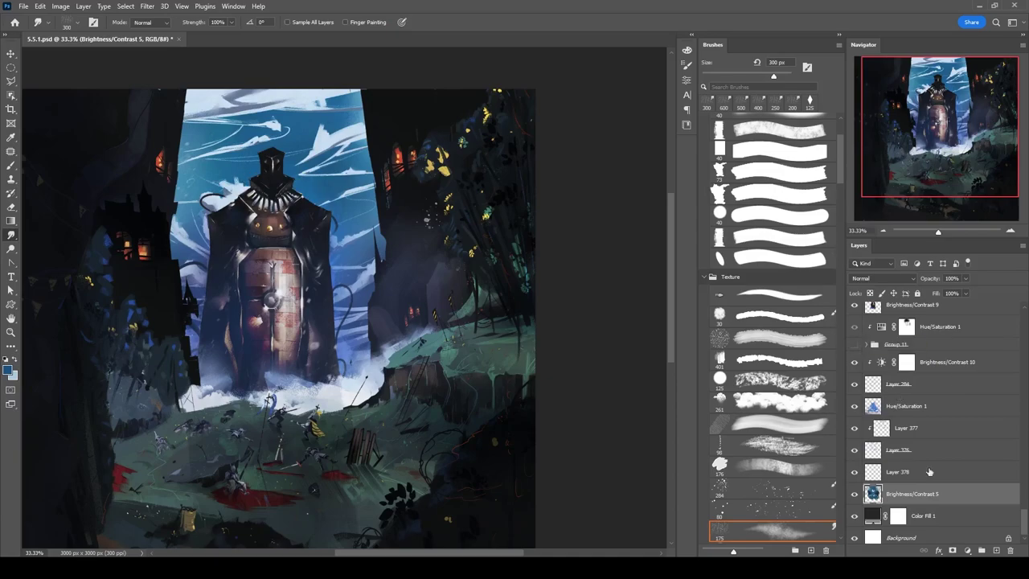
{"action": "left_click", "coordinate": [898, 449]}
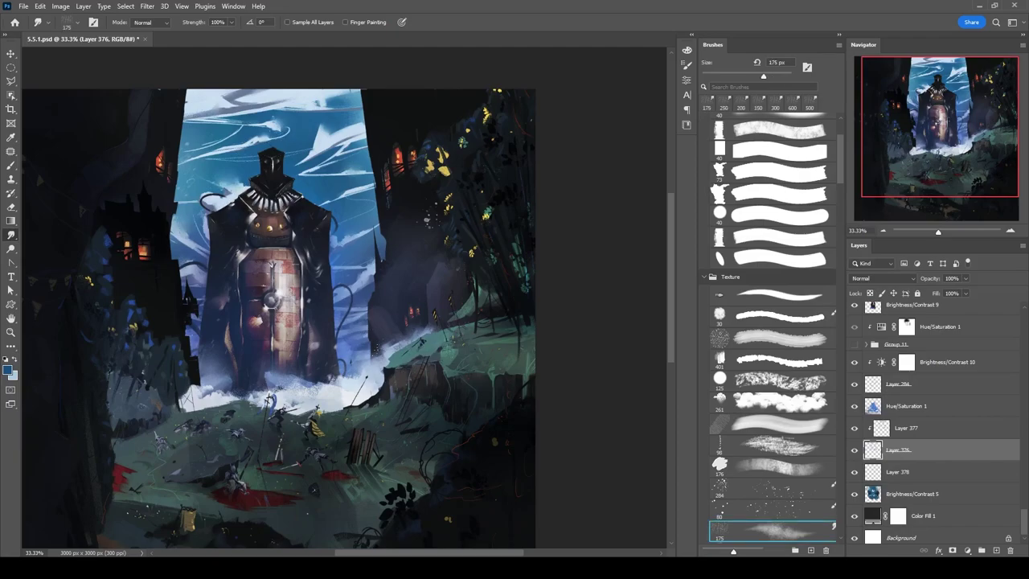
Add a mask to the Hue/Saturation 1 layer behind the giant and paint on it in black with the 80 px diamond brush.
{"action": "key", "text": "ctrl+shift+alt+n"}
{"action": "key", "text": "b"}
{"action": "key", "text": "alt+bracketright"}
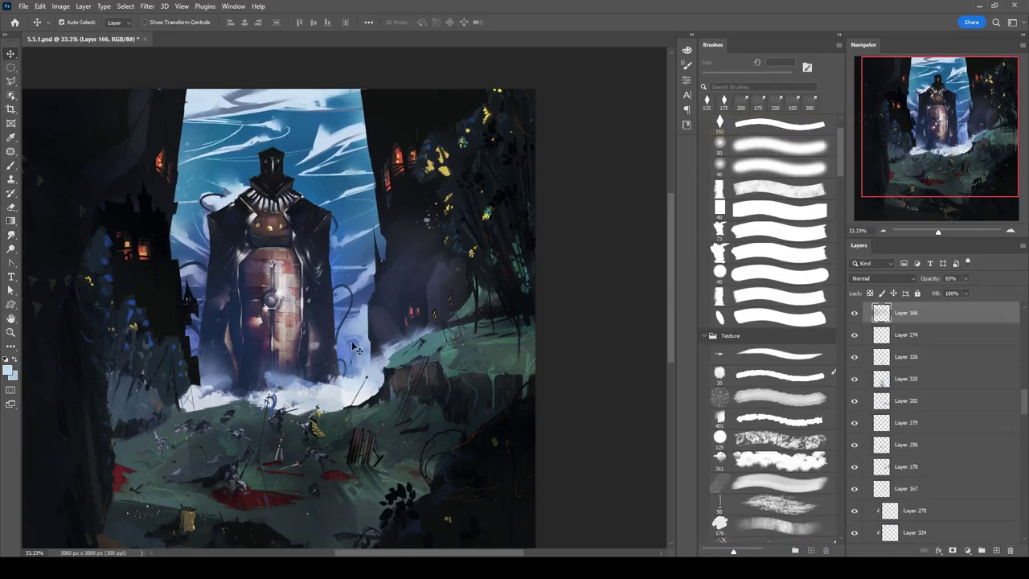
{"action": "key", "text": "e"}
{"action": "key", "text": "b"}
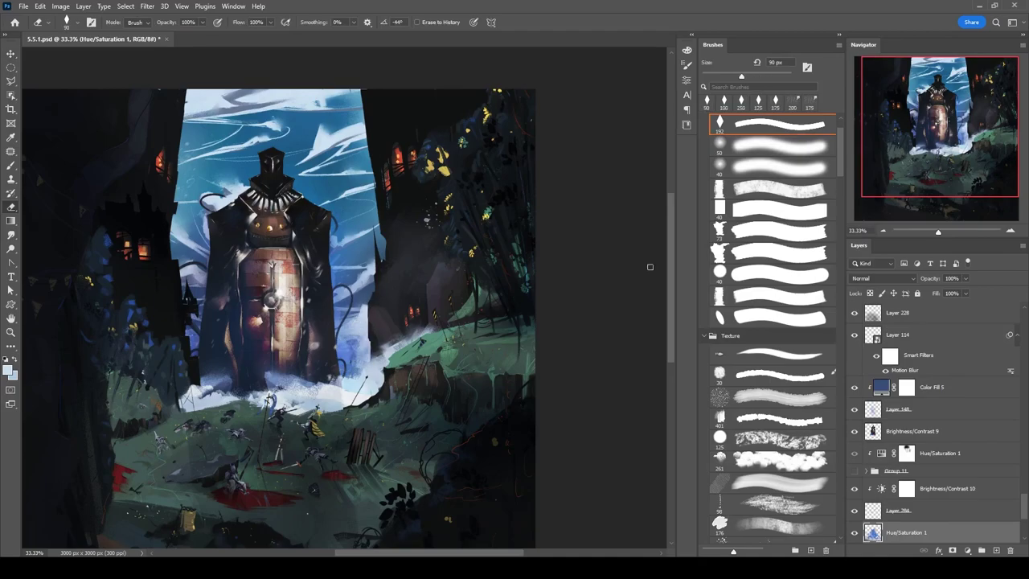
{"action": "key", "text": "d"}
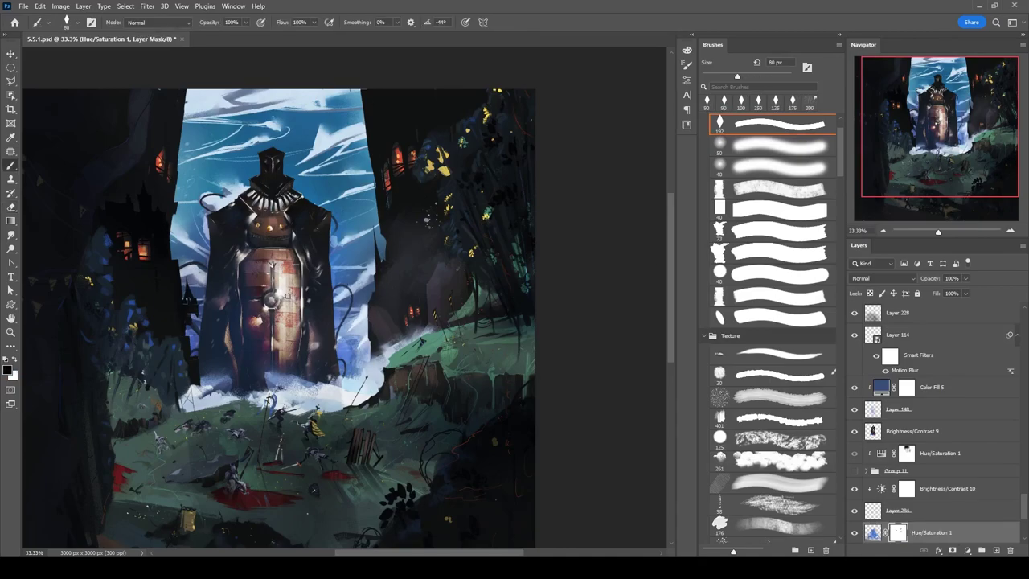
Duplicate the giant's Brightness/Contrast 9 layer, enlarge and skew the copy, and transform Layer 284 to match the reshaped figure.
{"action": "left_click_drag", "start_coordinate": [922, 441], "coordinate": [922, 444]}
{"action": "key", "text": "ctrl+t"}
{"action": "left_click_drag", "start_coordinate": [165, 534], "coordinate": [161, 533]}
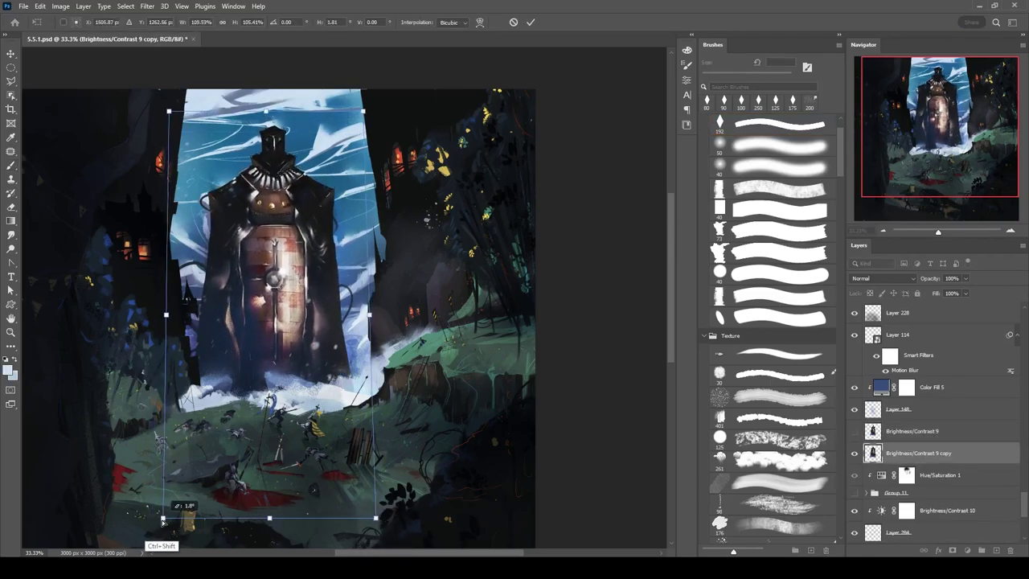
{"action": "key", "text": "Return"}
{"action": "key", "text": "v"}
{"action": "left_click", "coordinate": [385, 287]}
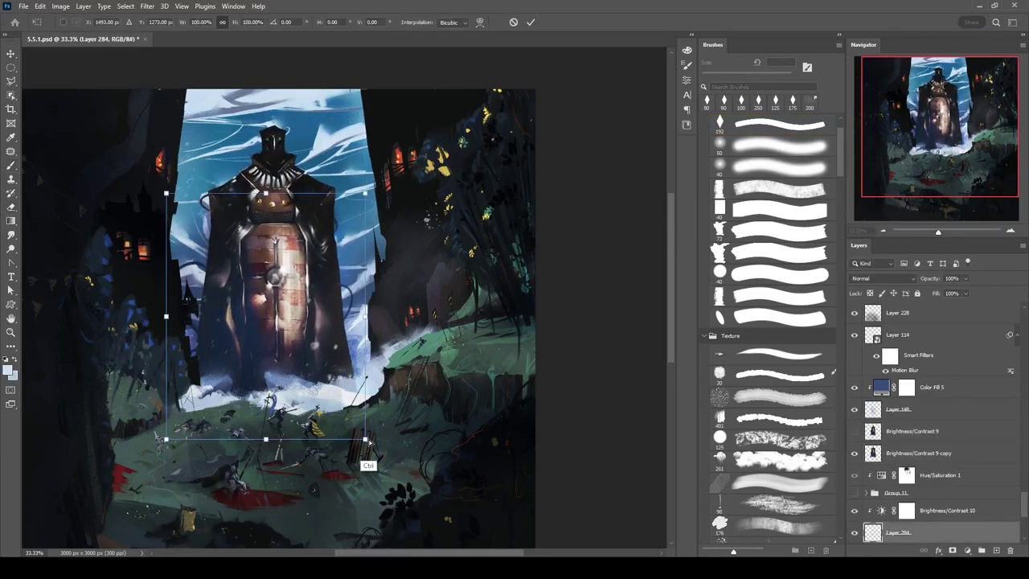
Retouch the giant's shoulder with a small diamond brush in a colour sampled from the cloak edge.
{"action": "key", "text": "b"}
{"action": "key", "text": "bracketleft"}
{"action": "key", "text": "bracketleft"}
{"action": "key", "text": "bracketleft"}
{"action": "key", "text": "bracketleft"}
{"action": "key", "text": "bracketleft"}
{"action": "left_click", "coordinate": [332, 205], "text": "alt"}
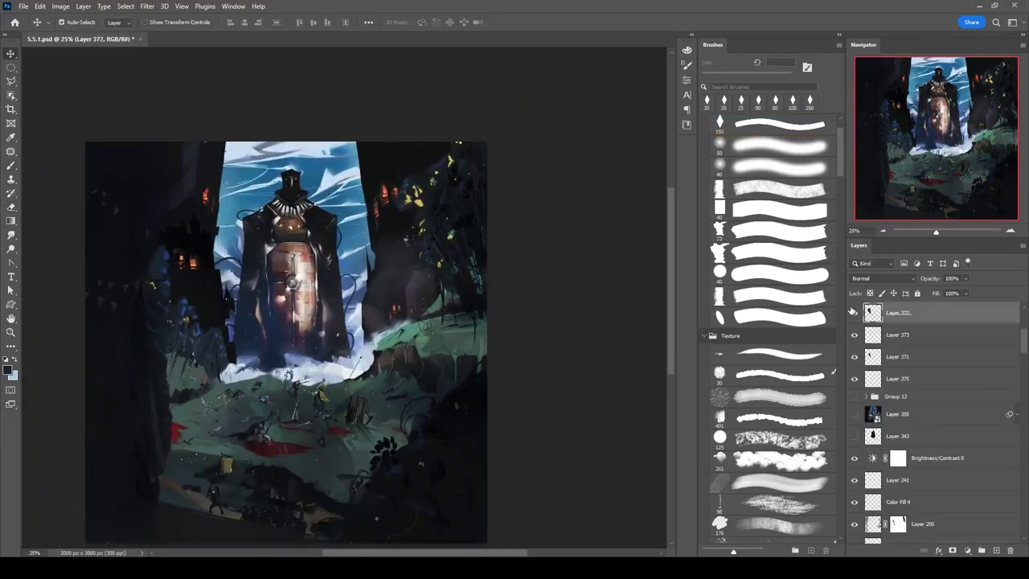
Group Layer 372, Layer 373 and Layer 371 with the castle parts and hide the group behind a black mask.
{"action": "key", "text": "ctrl+t"}
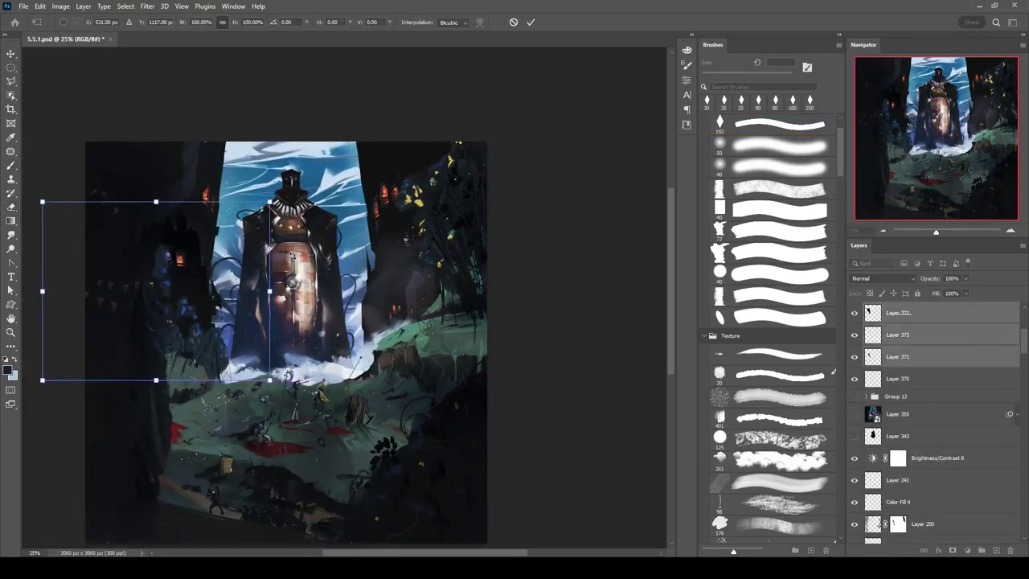
{"action": "key", "text": "Escape"}
{"action": "key", "text": "e"}
{"action": "key", "text": "bracketleft"}
{"action": "key", "text": "bracketleft"}
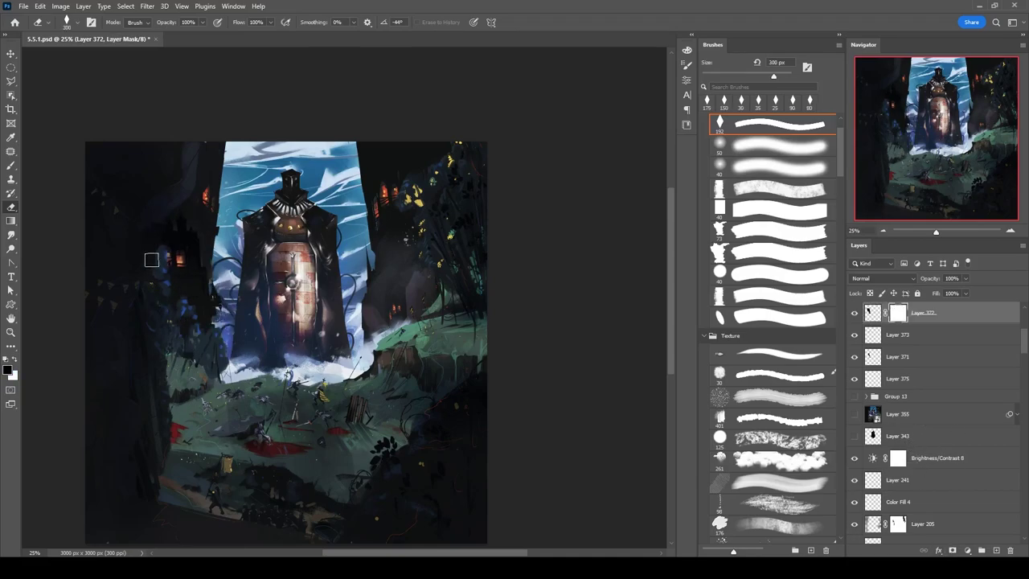
{"action": "left_click", "coordinate": [933, 358], "text": "shift"}
{"action": "key", "text": "ctrl+g"}
{"action": "key", "text": "b"}
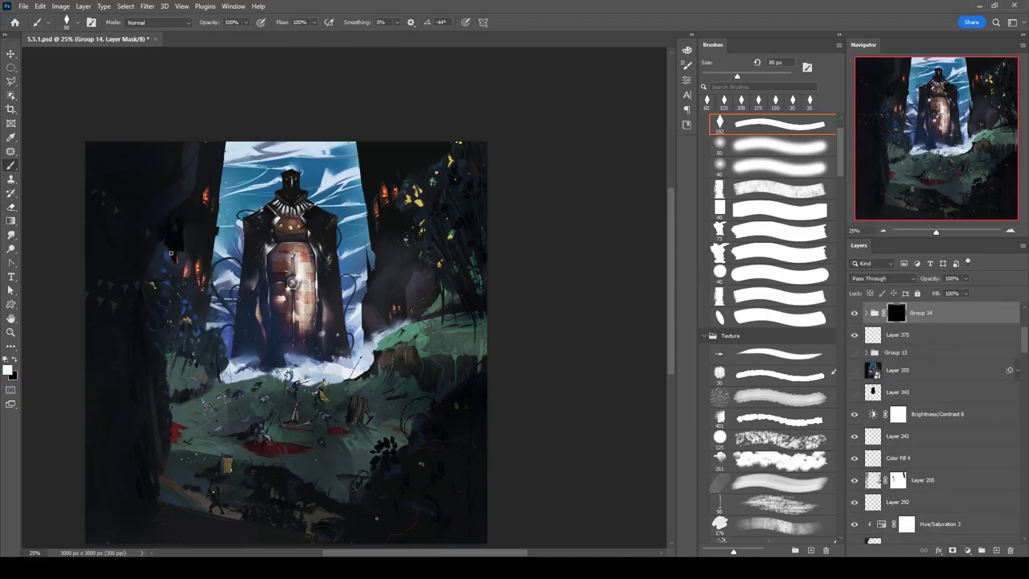
Paint white on Group 14's mask with the diamond brush, starting at 80 px, to reveal the castle with lit windows.
{"action": "left_click_drag", "start_coordinate": [185, 228], "coordinate": [201, 285]}
{"action": "key", "text": "bracketright"}
{"action": "left_click_drag", "start_coordinate": [201, 277], "coordinate": [219, 307]}
{"action": "key", "text": "bracketright"}
{"action": "key", "text": "x"}
Stamp black castle silhouettes over the hillside beside the giant on Layer 375, using custom shapes from RK_architecture set 3.
{"action": "left_click_drag", "start_coordinate": [334, 333], "coordinate": [425, 333]}
{"action": "key", "text": "ctrl+e"}
{"action": "key", "text": "u"}
{"action": "mouse_move", "coordinate": [193, 374]}
{"action": "left_mouse_down"}
{"action": "mouse_move", "coordinate": [623, 269]}
{"action": "mouse_move", "coordinate": [603, 218]}
{"action": "left_mouse_up"}
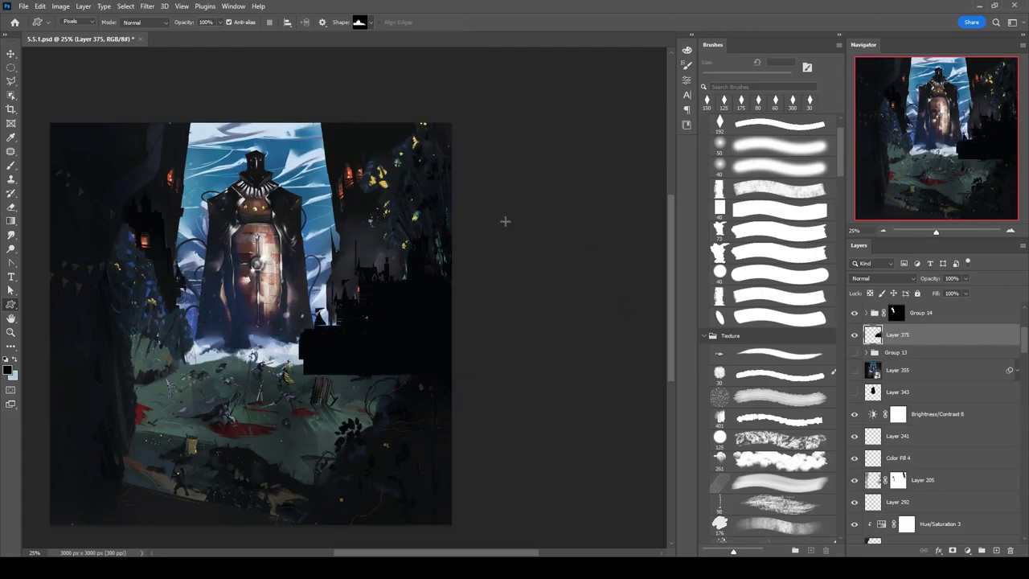
{"action": "left_click", "coordinate": [360, 22]}
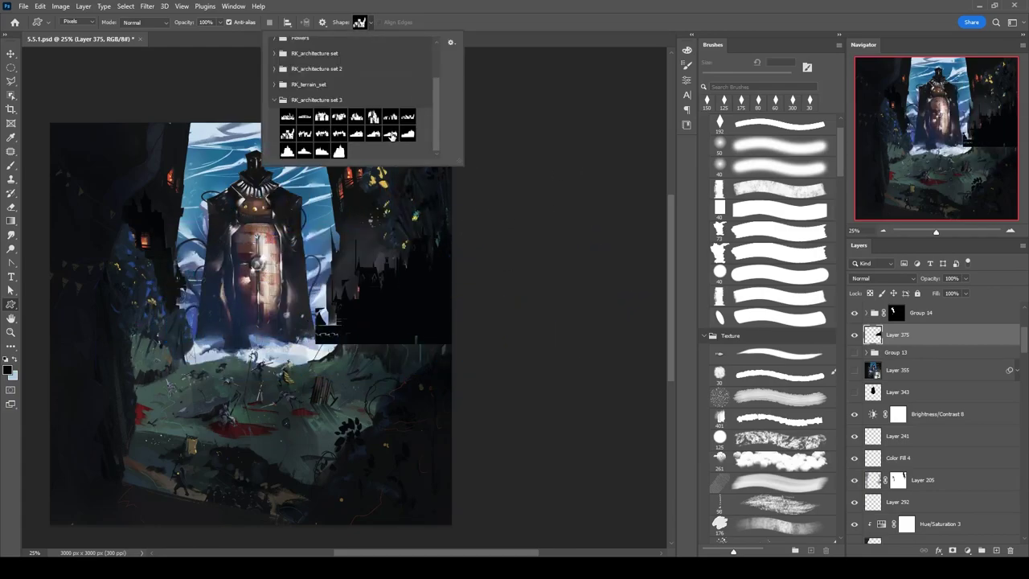
{"action": "key", "text": "Escape"}
Place another castle silhouette above the hillside on Layer 380, adjust the Layer 375 silhouette, and merge the two layers.
{"action": "key", "text": "ctrl+j"}
{"action": "key", "text": "ctrl+t"}
{"action": "left_click_drag", "start_coordinate": [142, 287], "coordinate": [418, 257]}
{"action": "key", "text": "Return"}
{"action": "key", "text": "b"}
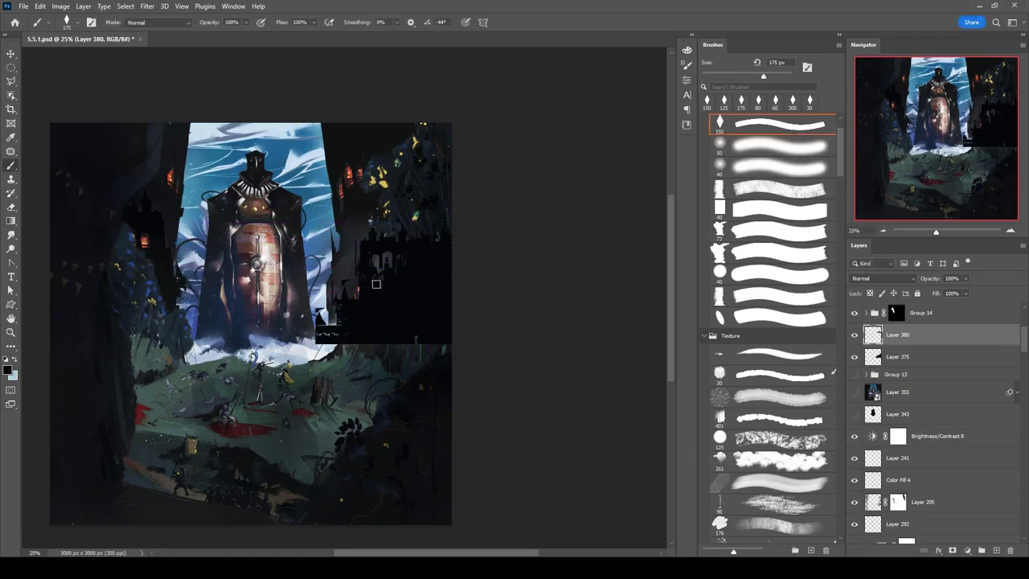
{"action": "key", "text": "bracketright"}
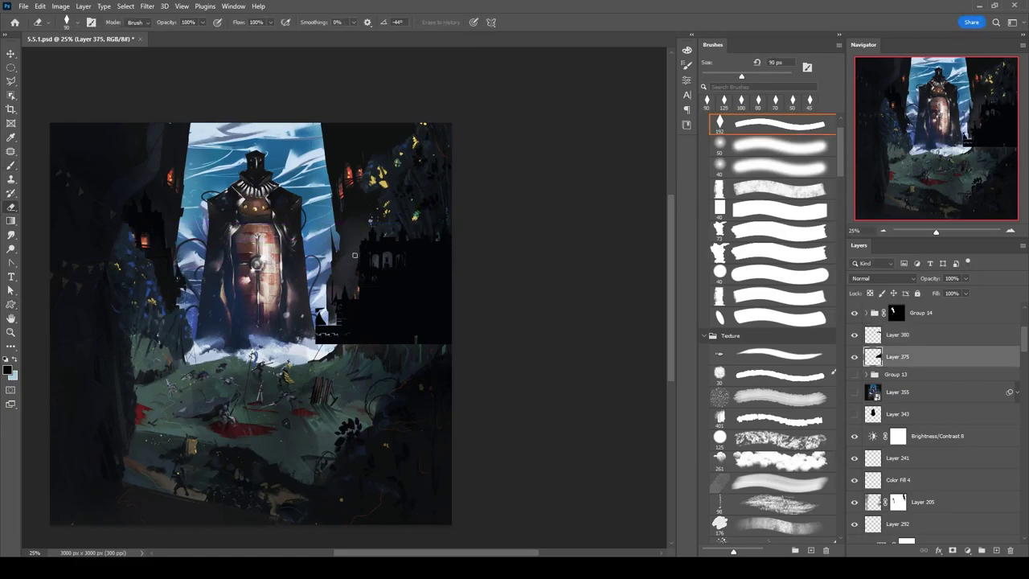
{"action": "key", "text": "ctrl+t"}
{"action": "key", "text": "Return"}
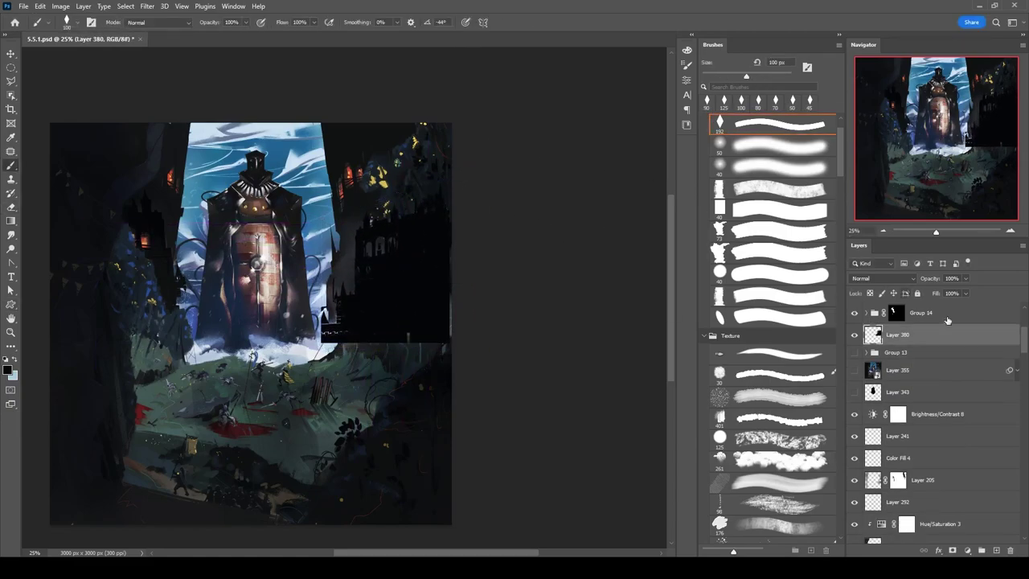
Group Layer 380, add a mask, and mask away the castle's excess over the hillside and foliage with the 175 px diamond eraser.
{"action": "key", "text": "ctrl+g"}
{"action": "key", "text": "e"}
{"action": "key", "text": "bracketleft"}
{"action": "left_click_drag", "start_coordinate": [397, 307], "coordinate": [346, 317]}
{"action": "key", "text": "bracketleft"}
{"action": "key", "text": "bracketleft"}
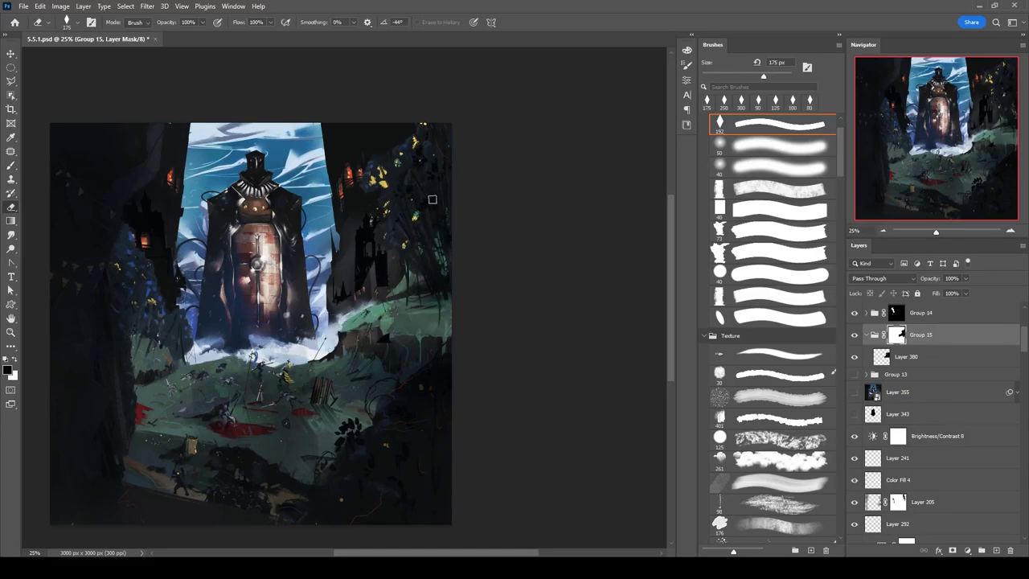
{"action": "left_click_drag", "start_coordinate": [396, 274], "coordinate": [341, 308]}
{"action": "key", "text": "bracketright"}
Move Group 15 down the layer stack to between Layer 178 and Layer 167.
{"action": "scroll", "coordinate": [981, 379], "scroll_direction": "down", "scroll_amount": 5}
{"action": "key", "text": "v"}
{"action": "left_click", "coordinate": [909, 400]}
{"action": "left_click", "coordinate": [913, 425]}
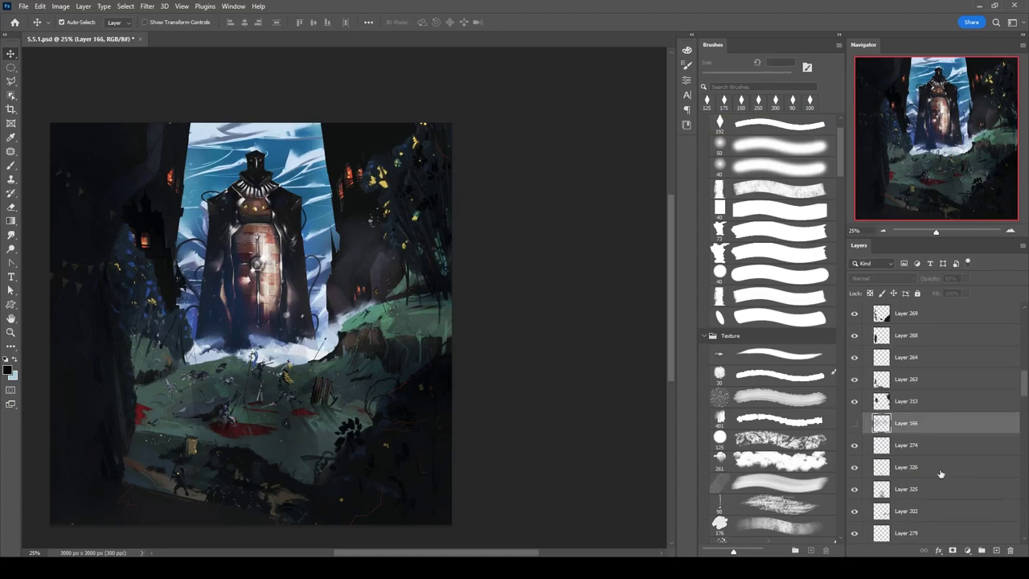
{"action": "key", "text": "ctrl+t"}
{"action": "mouse_move", "coordinate": [909, 423]}
{"action": "left_mouse_down"}
{"action": "mouse_move", "coordinate": [965, 455]}
{"action": "mouse_move", "coordinate": [910, 464]}
{"action": "left_mouse_up"}
{"action": "key", "text": "e"}
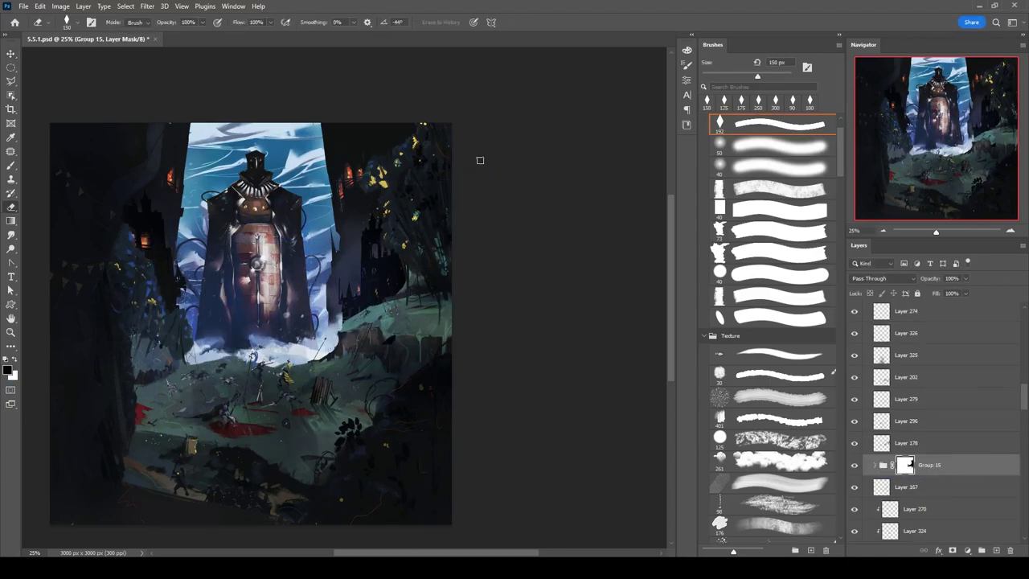
Add layers beneath Layer 380 in Group 15 and paint small glowing red windows on the hillside castle with the 15 px diamond brush.
{"action": "key", "text": "ctrl+plus"}
{"action": "key", "text": "ctrl+shift+alt+n"}
{"action": "key", "text": "b"}
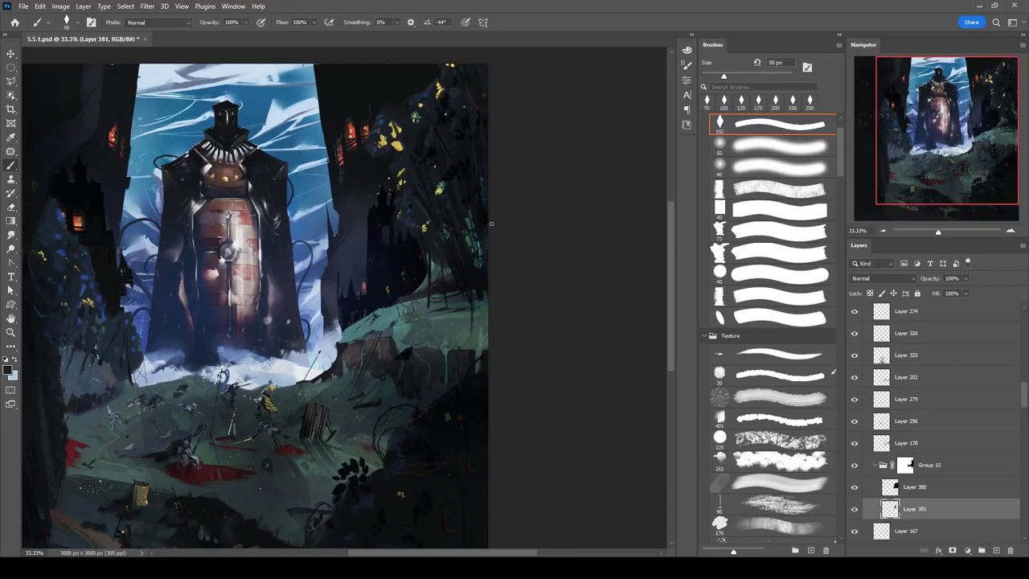
{"action": "key", "text": "bracketleft"}
{"action": "key", "text": "bracketleft"}
{"action": "key", "text": "bracketleft"}
{"action": "key", "text": "bracketleft"}
{"action": "left_click", "coordinate": [385, 238], "text": "alt"}
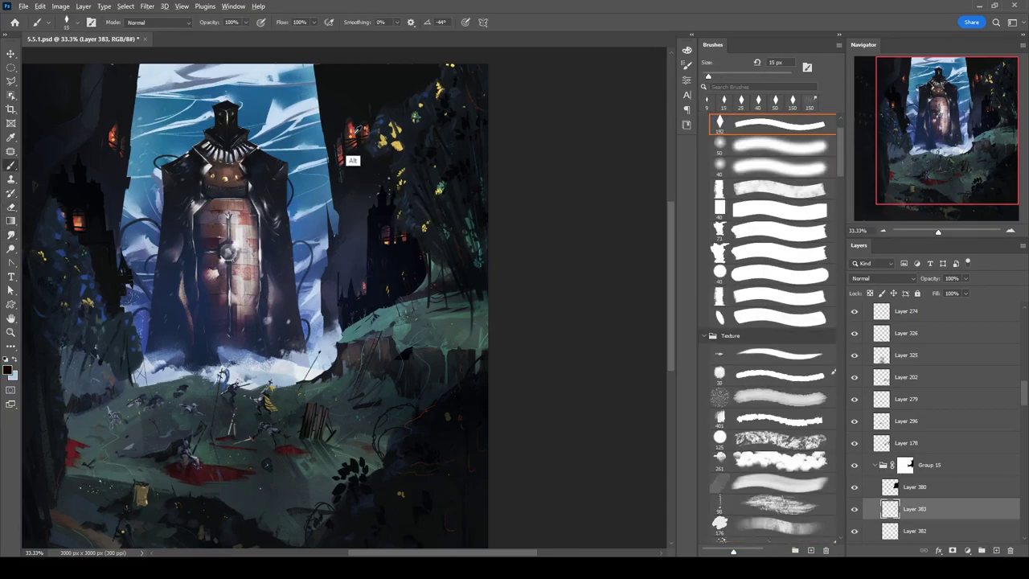
{"action": "key", "text": "e"}
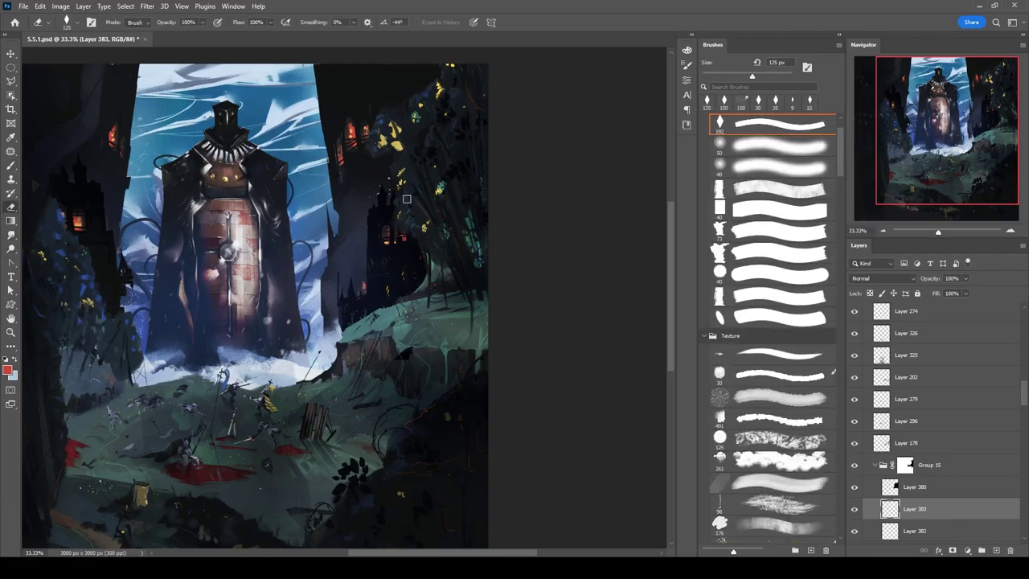
{"action": "key", "text": "b"}
Move Group 15 further down the layer stack to just beneath Layer 229 copy.
{"action": "key", "text": "ctrl+minus"}
{"action": "key", "text": "v"}
{"action": "mouse_move", "coordinate": [983, 467]}
{"action": "left_mouse_down"}
{"action": "mouse_move", "coordinate": [965, 531]}
{"action": "mouse_move", "coordinate": [954, 512]}
{"action": "left_mouse_up"}
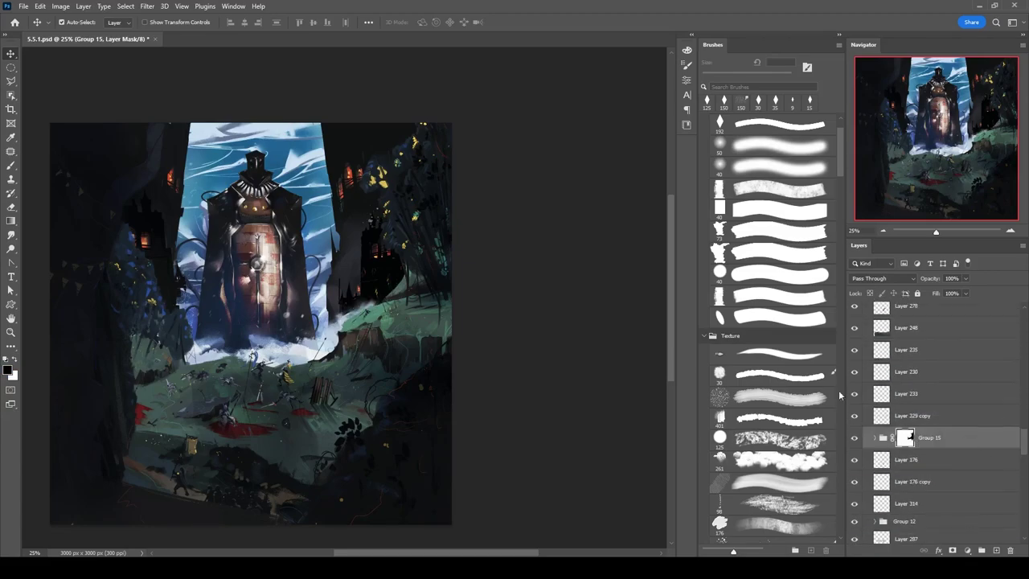
Add a new layer beneath Layer 378 and draw dark castle silhouettes on both sides of the giant with custom shapes.
{"action": "left_click_drag", "start_coordinate": [1024, 426], "coordinate": [1024, 336]}
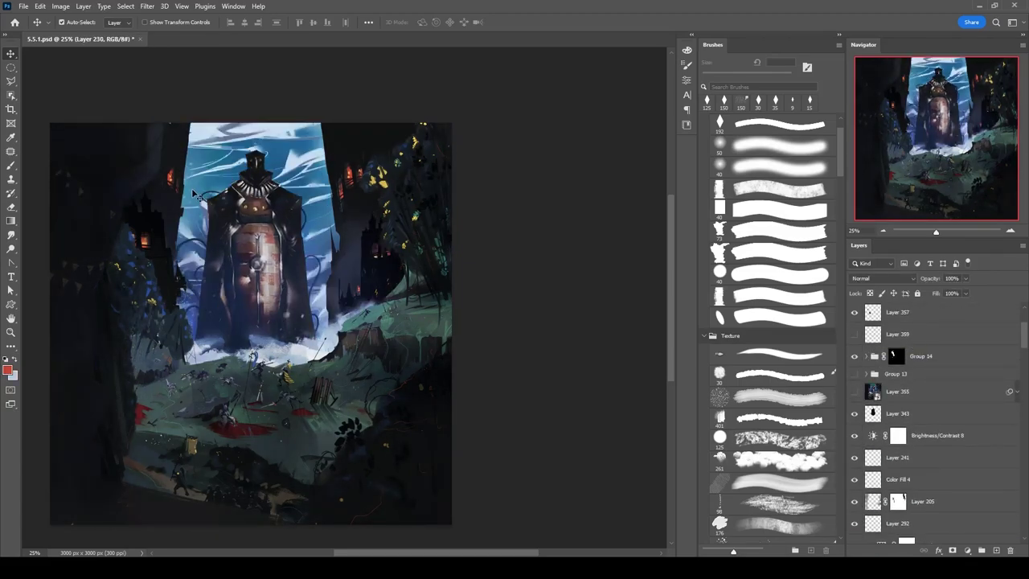
{"action": "key", "text": "ctrl+shift+alt+n"}
{"action": "key", "text": "u"}
{"action": "key", "text": "d"}
{"action": "left_click_drag", "start_coordinate": [176, 155], "coordinate": [207, 263]}
{"action": "left_click_drag", "start_coordinate": [424, 170], "coordinate": [434, 249]}
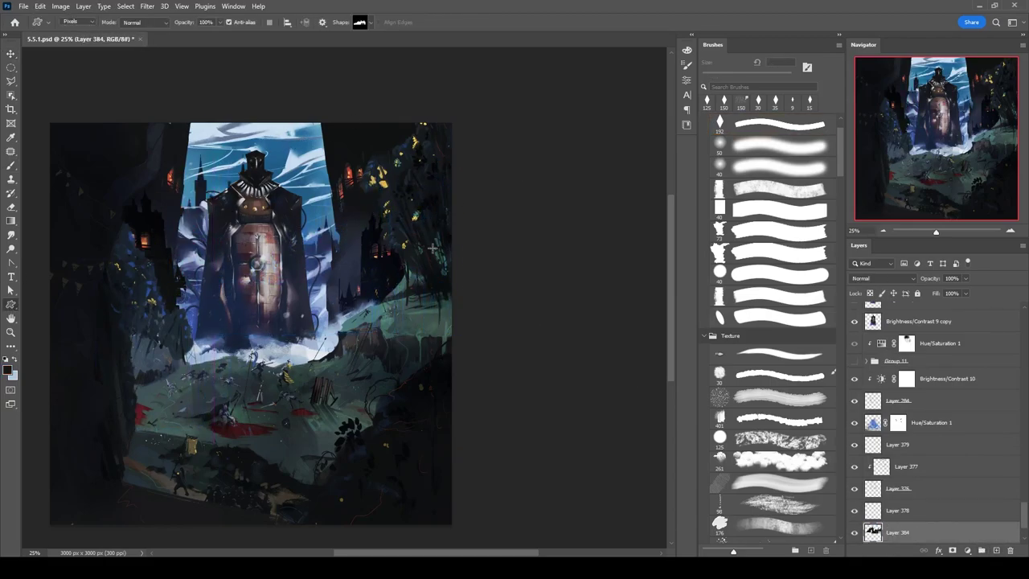
Duplicate a distant castle silhouette, flip it horizontally and move it behind the giant's other side.
{"action": "key", "text": "ctrl+alt+t"}
{"action": "mouse_move", "coordinate": [487, 121]}
{"action": "left_mouse_down"}
{"action": "mouse_move", "coordinate": [466, 173]}
{"action": "mouse_move", "coordinate": [459, 340]}
{"action": "mouse_move", "coordinate": [487, 280]}
{"action": "mouse_move", "coordinate": [487, 121]}
{"action": "left_mouse_up"}
{"action": "right_click", "coordinate": [394, 211]}
{"action": "left_click", "coordinate": [383, 213]}
{"action": "left_click_drag", "start_coordinate": [383, 213], "coordinate": [161, 225]}
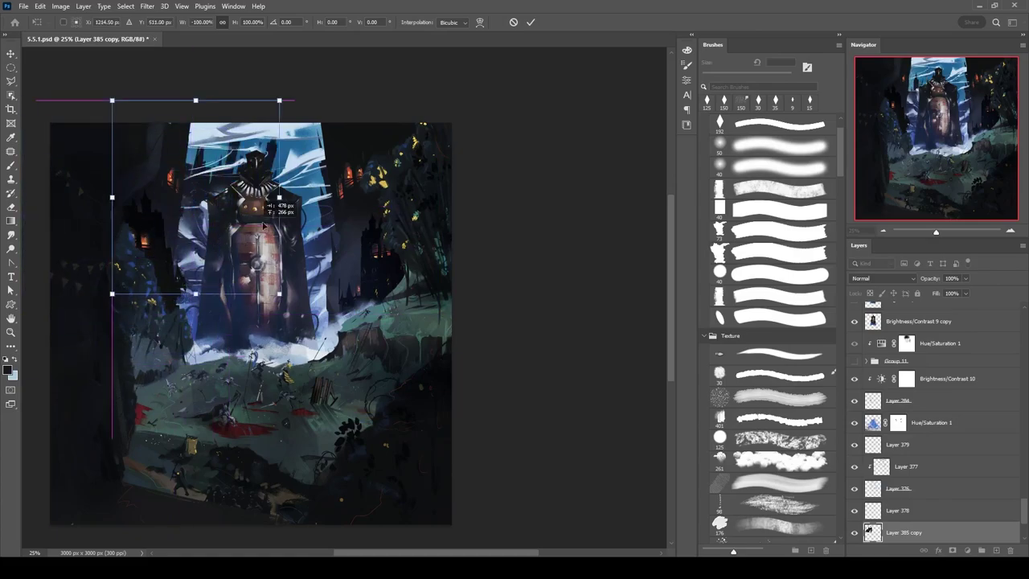
{"action": "key", "text": "Return"}
Apply a Color Overlay to Layer 385 copy that tints the distant castle silhouettes in a muted blue.
{"action": "scroll", "coordinate": [1012, 515], "scroll_direction": "down", "scroll_amount": 3}
{"action": "double_click", "coordinate": [965, 425]}
{"action": "left_click", "coordinate": [609, 356]}
{"action": "left_click", "coordinate": [827, 246]}
{"action": "left_click", "coordinate": [850, 189]}
{"action": "left_click", "coordinate": [949, 225]}
Paint light blue over the distant castles on Layer 384, clipped to Layer 385 copy, with the 45 px diamond brush.
{"action": "key", "text": "alt+bracketright"}
{"action": "key", "text": "b"}
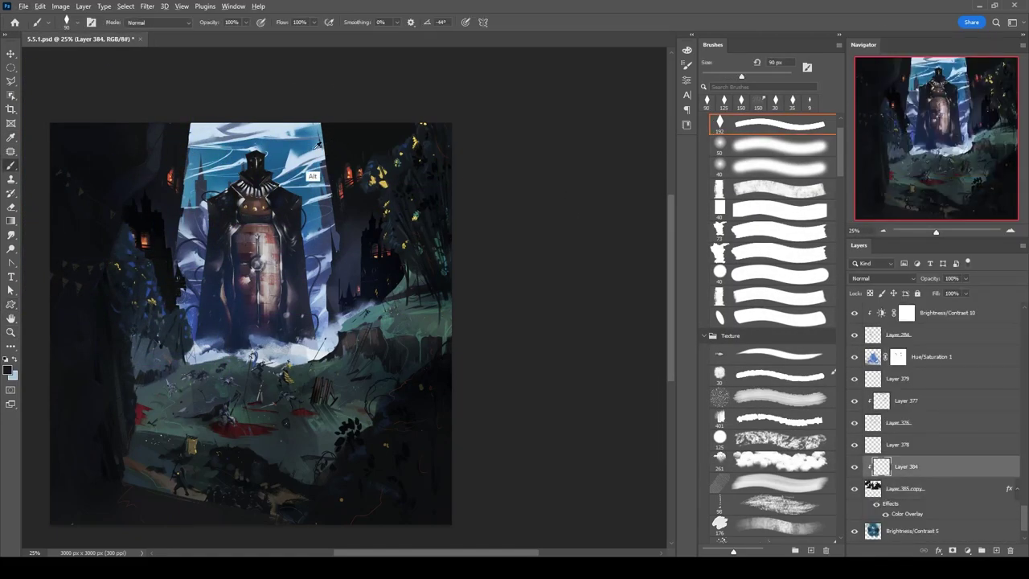
{"action": "key", "text": "ctrl+z"}
{"action": "key", "text": "bracketright"}
{"action": "key", "text": "bracketright"}
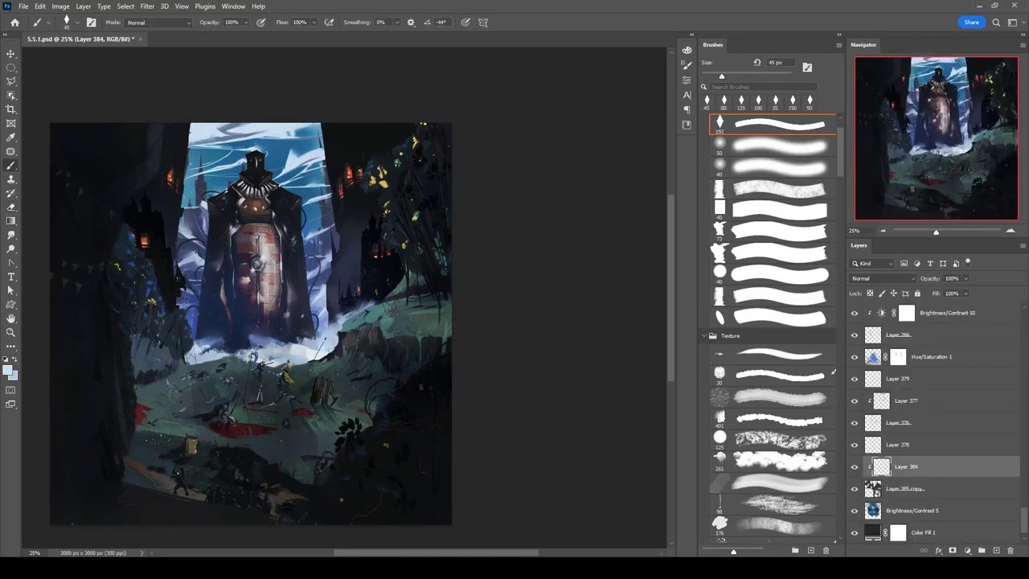
Erase part of the painted shading on the distant castle beside the giant with the diamond eraser on Layer 384.
{"action": "key", "text": "e"}
{"action": "key", "text": "bracketright"}
{"action": "left_click_drag", "start_coordinate": [201, 185], "coordinate": [194, 281]}
{"action": "key", "text": "shift+alt+o"}
{"action": "key", "text": "bracketleft"}
Add an unclipped layer above Layer 384 and set up a dark 40 px diamond brush for detailing the distant castles.
{"action": "key", "text": "b"}
{"action": "key", "text": "d"}
{"action": "key", "text": "ctrl+shift+alt+n"}
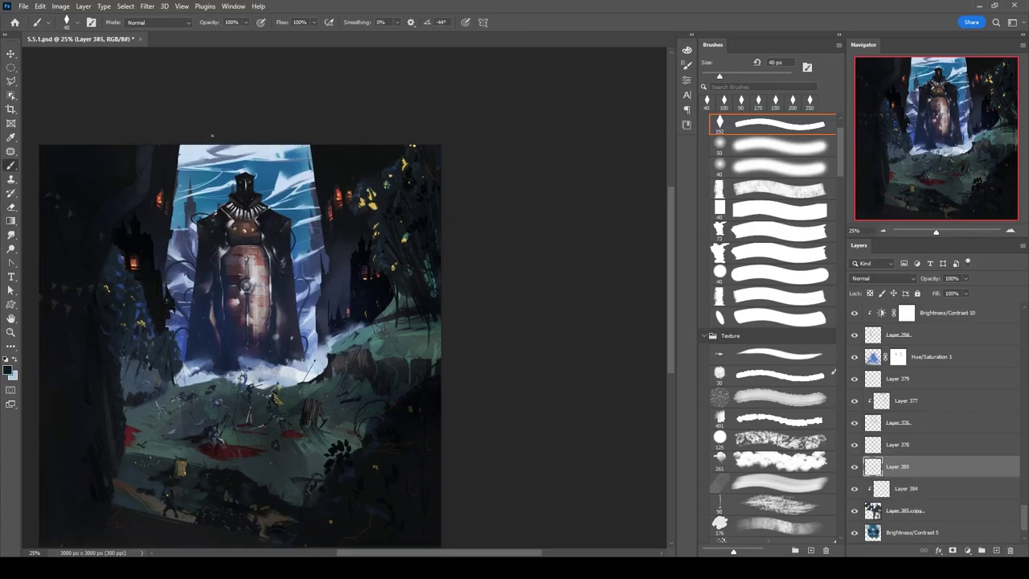
{"action": "key", "text": "ctrl+plus"}
{"action": "key", "text": "ctrl+plus"}
{"action": "key", "text": "ctrl+plus"}
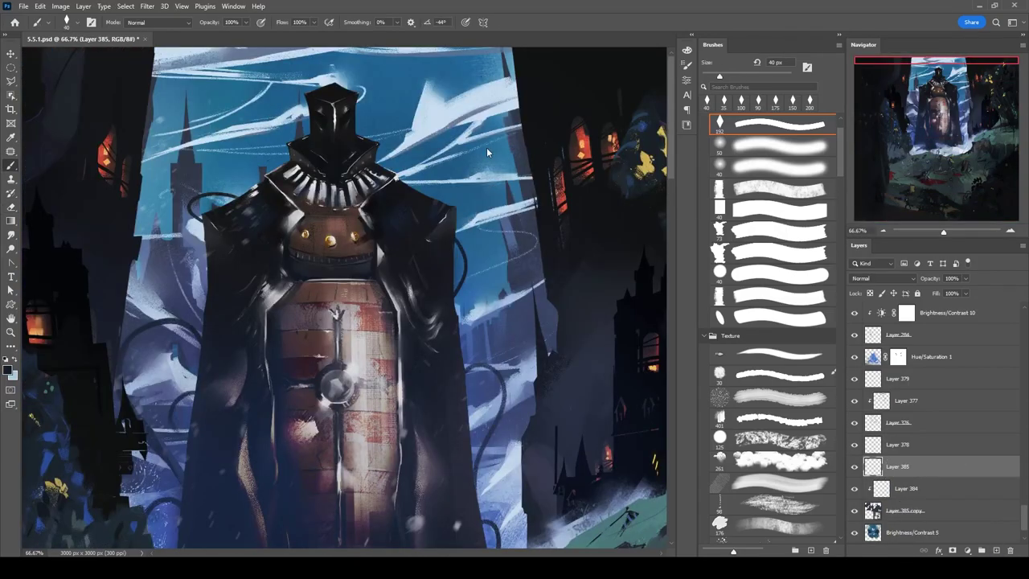
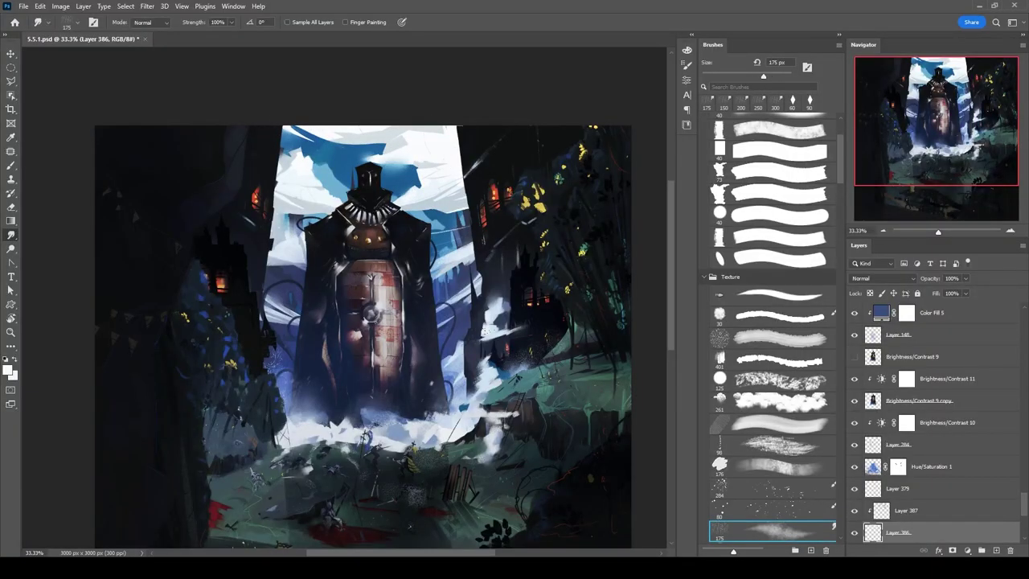
Erase part of the white clouds around the giant's head on Layer 386.
{"action": "key", "text": "e"}
{"action": "left_click_drag", "start_coordinate": [394, 164], "coordinate": [418, 238]}
{"action": "key", "text": "b"}
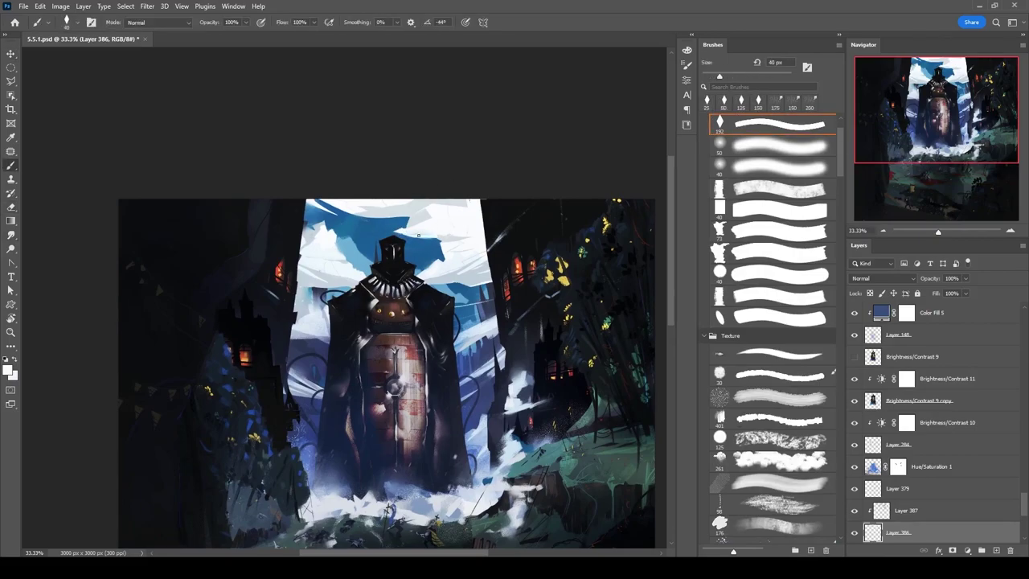
Add a new layer beneath Layer 386 and draw thin white lines across the sky with the 10 px diamond brush.
{"action": "key", "text": "ctrl+shift+alt+n"}
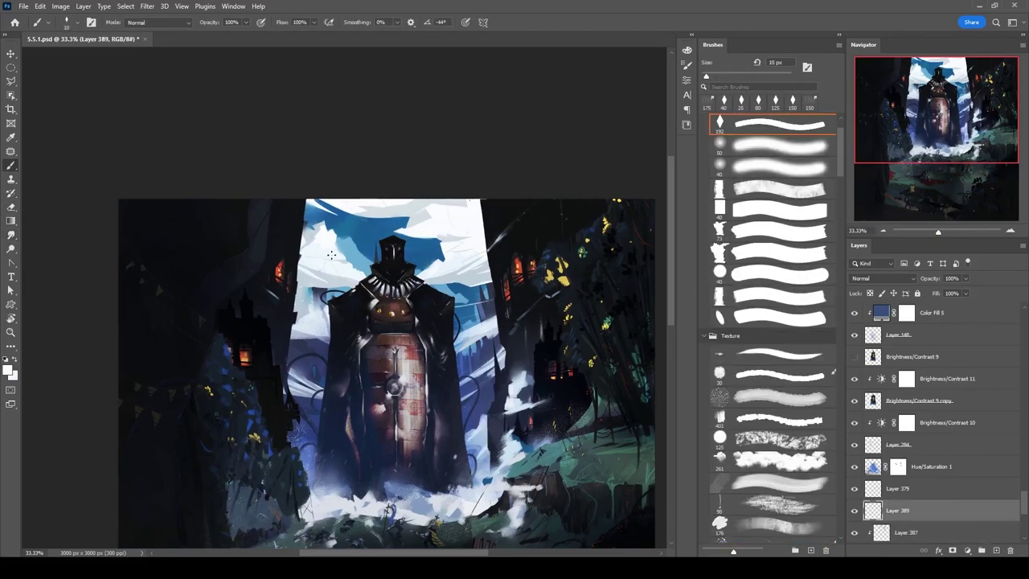
{"action": "key", "text": "ctrl+["}
{"action": "key", "text": "ctrl+["}
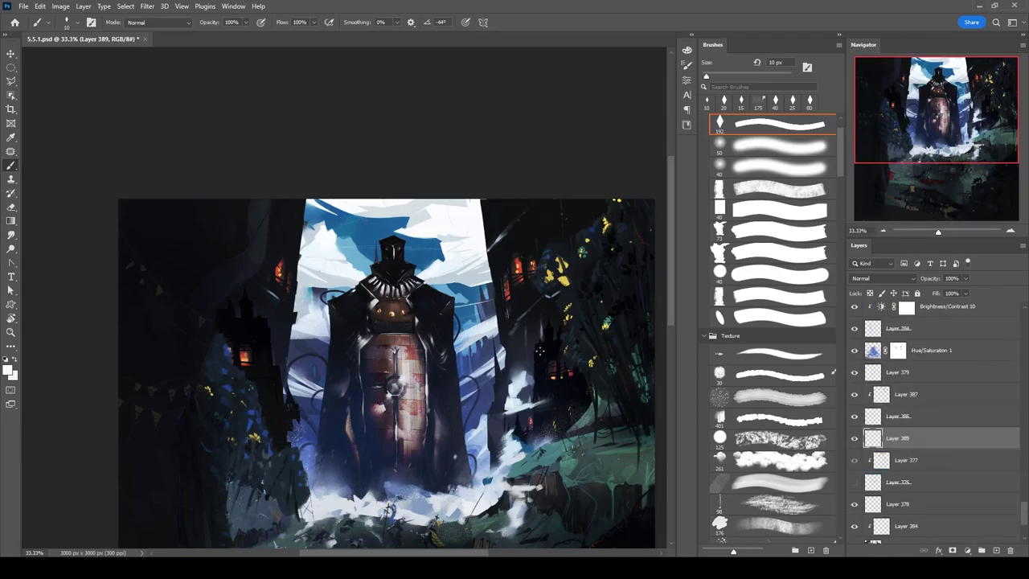
Draw fine white curved lines across the giant on a new layer at 15 px and clip it to the giant's layers.
{"action": "key", "text": "ctrl+shift+alt+n"}
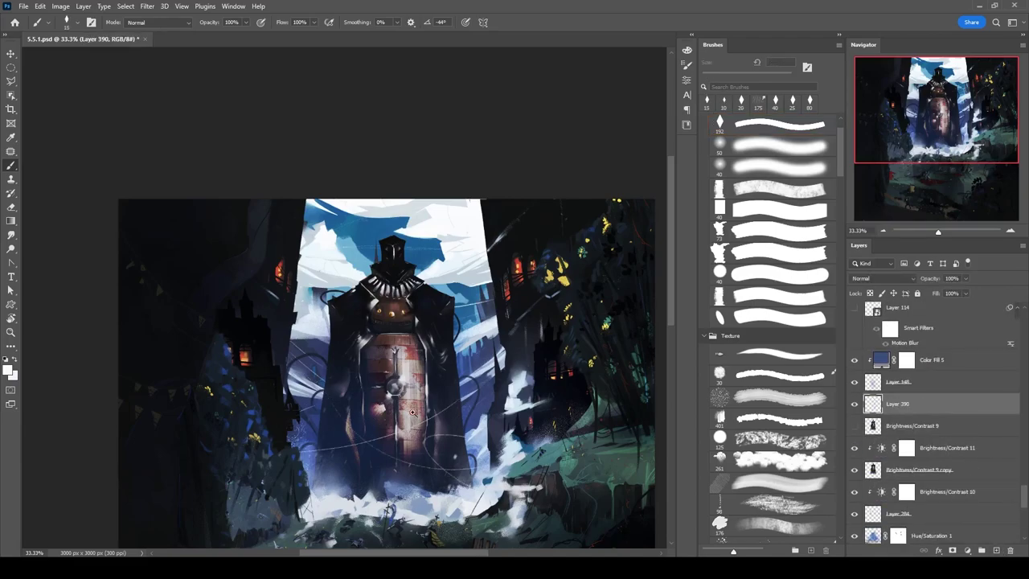
{"action": "key", "text": "ctrl+["}
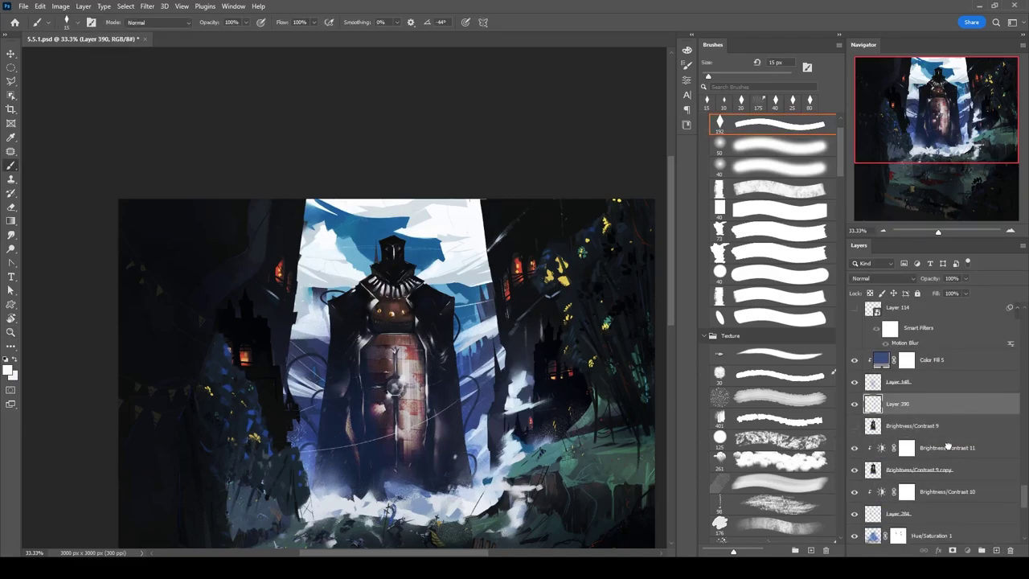
{"action": "key", "text": "ctrl+plus"}
{"action": "key", "text": "ctrl+plus"}
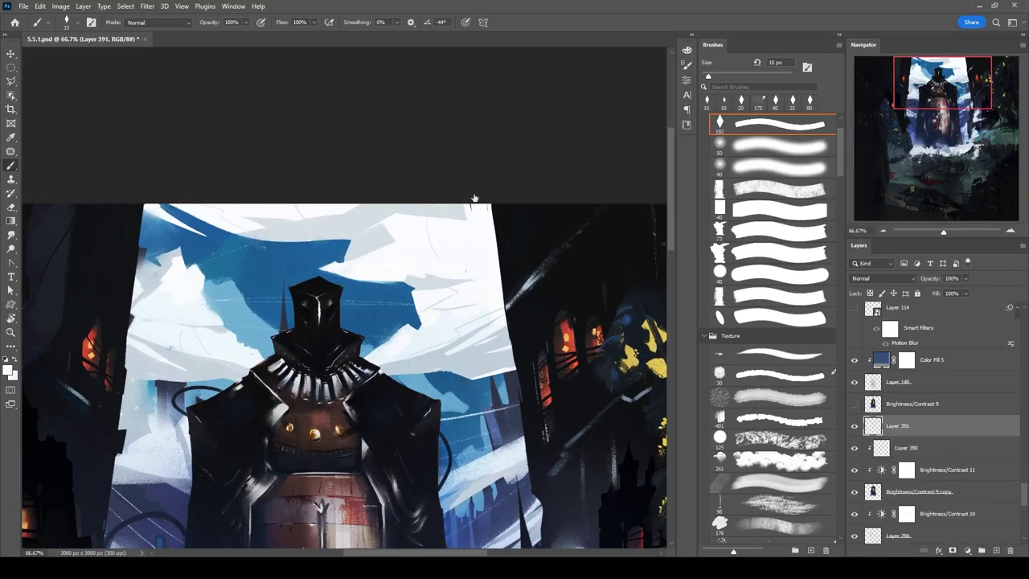
Clip Layer 391 to the layer below and paint fine white highlights along the helmet's edges with a 3 px brush.
{"action": "scroll", "coordinate": [1025, 506], "scroll_direction": "down", "scroll_amount": 3}
{"action": "key", "text": "ctrl+shift+alt+n"}
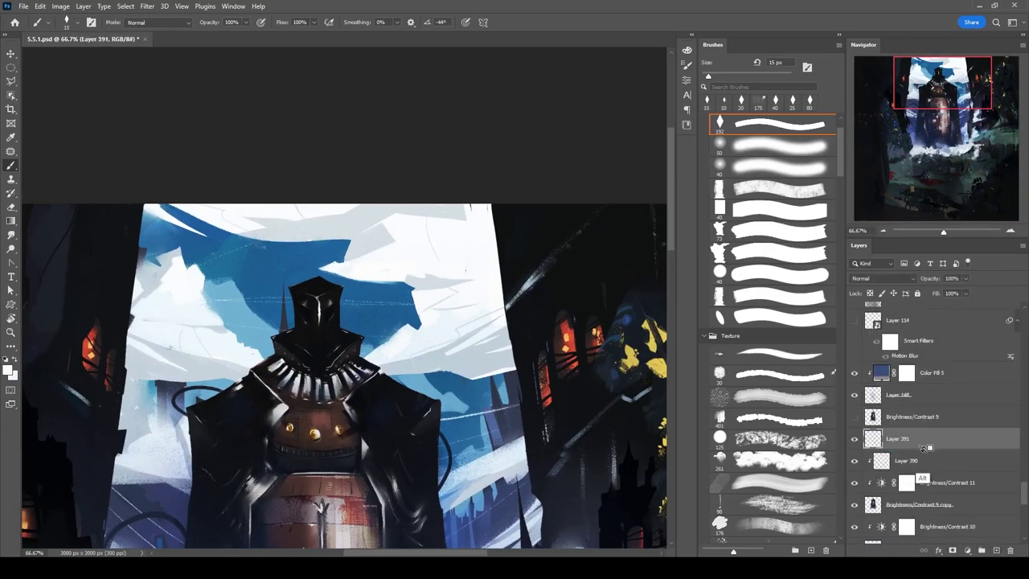
{"action": "key", "text": "ctrl+plus"}
{"action": "key", "text": "ctrl+plus"}
{"action": "key", "text": "ctrl+plus"}
{"action": "key", "text": "ctrl+plus"}
{"action": "left_click_drag", "start_coordinate": [307, 383], "coordinate": [296, 400]}
{"action": "mouse_move", "coordinate": [99, 321]}
{"action": "left_mouse_down"}
{"action": "mouse_move", "coordinate": [158, 347]}
{"action": "mouse_move", "coordinate": [352, 355]}
{"action": "left_mouse_up"}
{"action": "left_click_drag", "start_coordinate": [411, 241], "coordinate": [491, 217]}
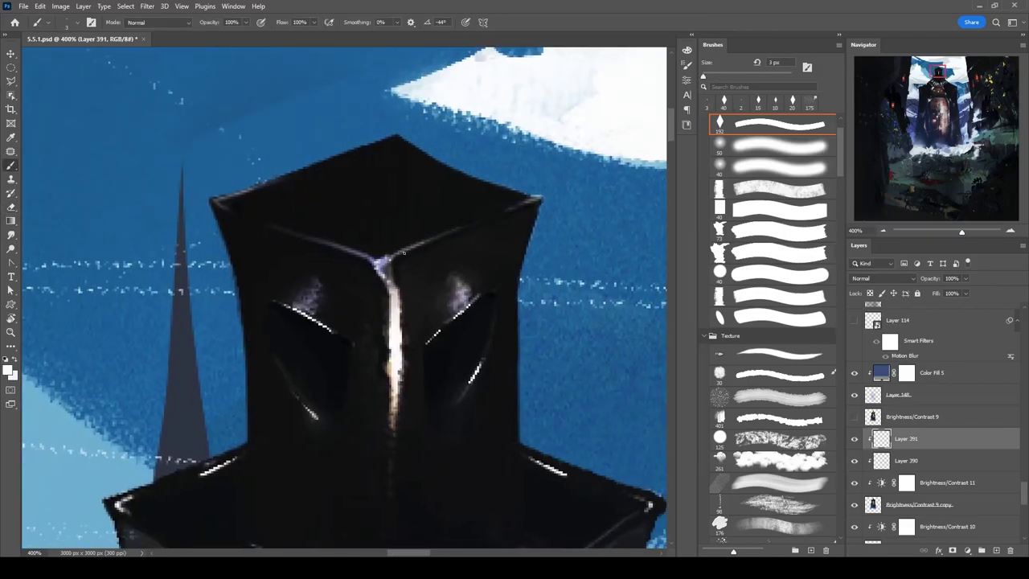
Paint thin white highlights along the collar's rim at 5 px and soften them with the soft eraser at 80 px.
{"action": "key", "text": "ctrl+minus"}
{"action": "key", "text": "ctrl+minus"}
{"action": "left_click_drag", "start_coordinate": [273, 395], "coordinate": [329, 442]}
{"action": "key", "text": "bracketright"}
{"action": "key", "text": "x"}
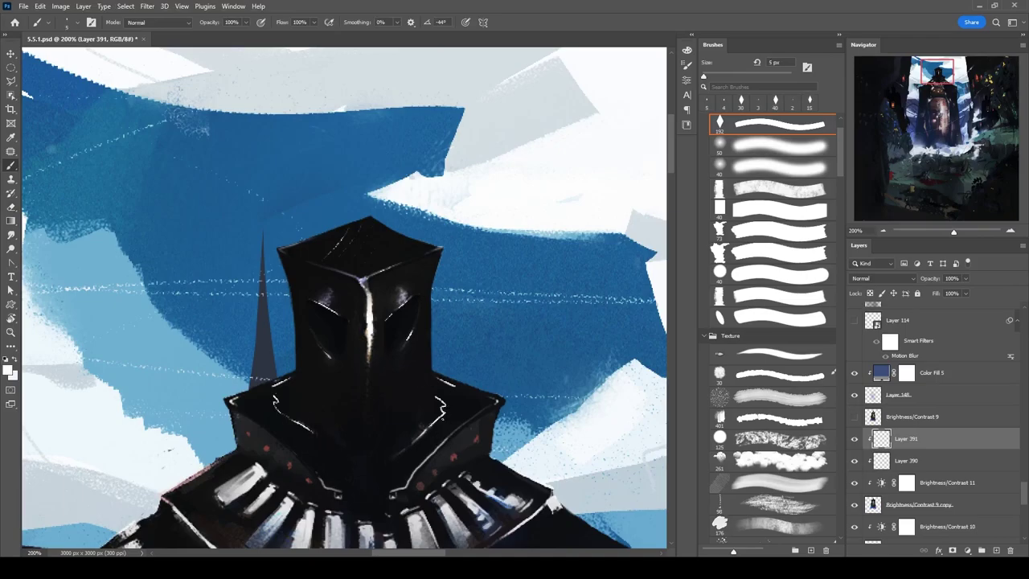
{"action": "key", "text": "e"}
{"action": "key", "text": "ctrl+minus"}
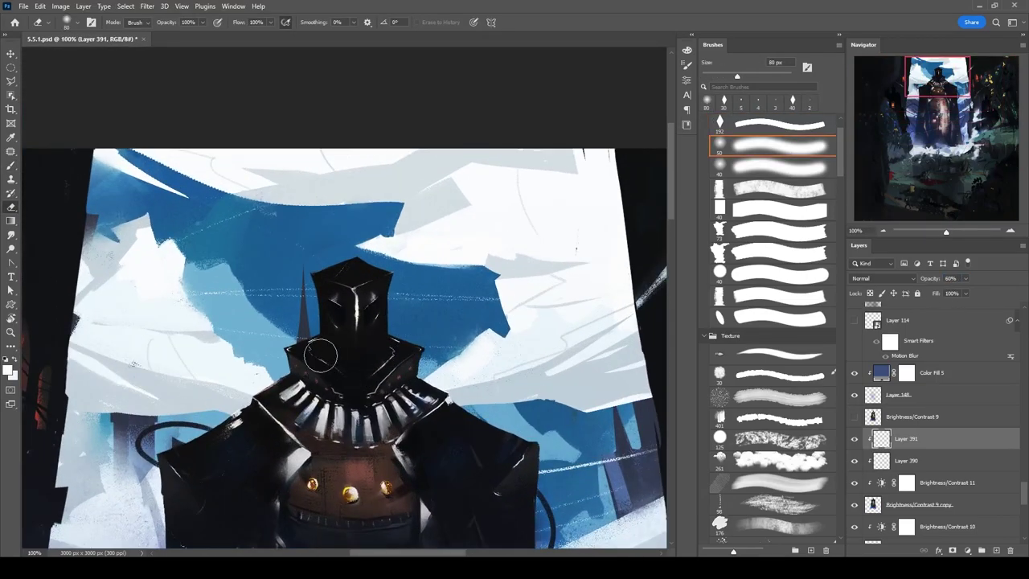
Examine the whole painting and its details at several zoom levels.
{"action": "key", "text": "ctrl+minus"}
{"action": "key", "text": "ctrl+minus"}
{"action": "key", "text": "ctrl+minus"}
{"action": "key", "text": "ctrl+minus"}
{"action": "key", "text": "ctrl+minus"}
{"action": "key", "text": "v"}
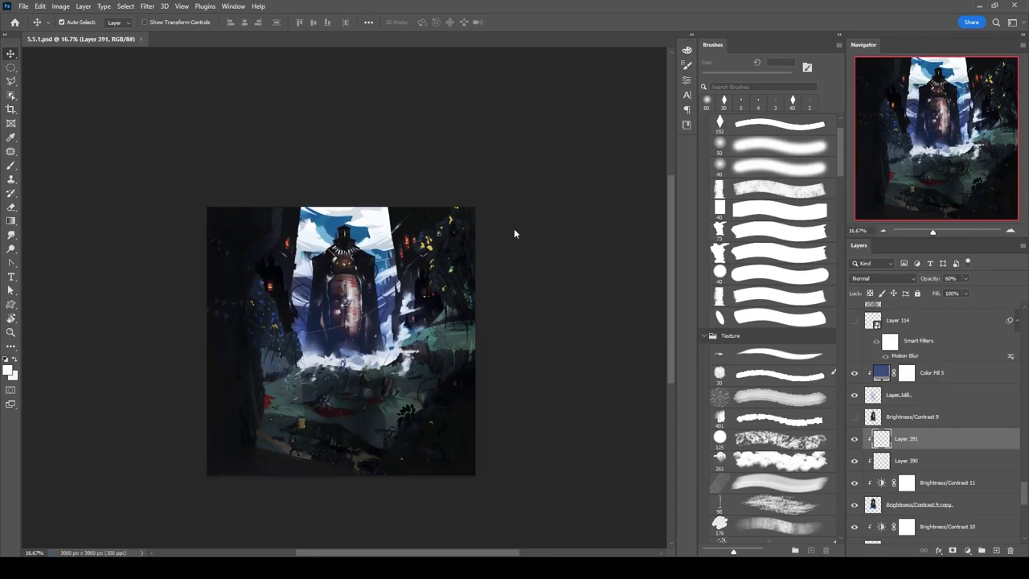
{"action": "key", "text": "ctrl+plus"}
{"action": "key", "text": "ctrl+minus"}
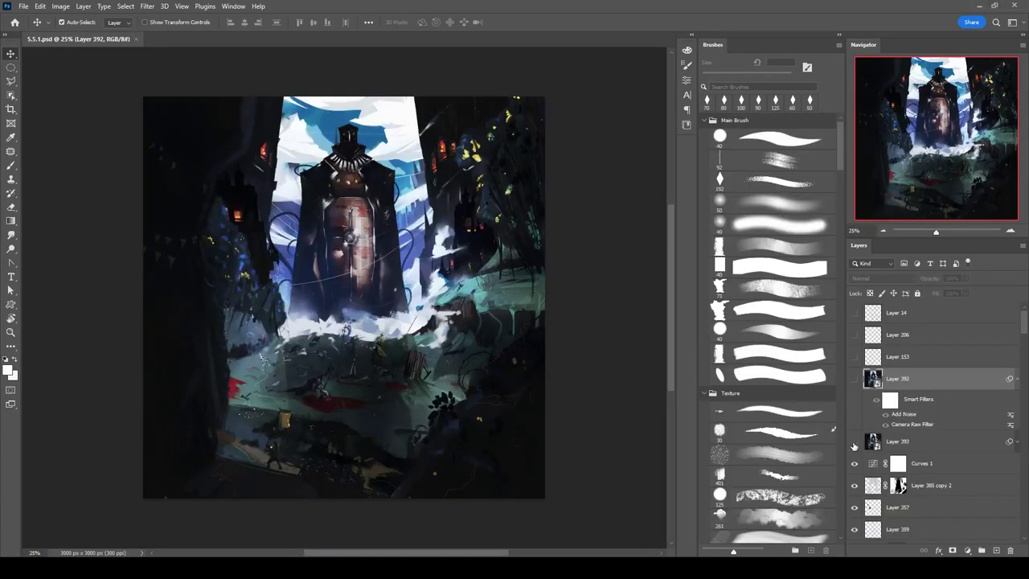
{"action": "key", "text": "ctrl+plus"}
{"action": "key", "text": "ctrl+plus"}
{"action": "key", "text": "ctrl+plus"}
{"action": "key", "text": "ctrl+plus"}
{"action": "key", "text": "ctrl+minus"}
{"action": "key", "text": "ctrl+minus"}
{"action": "key", "text": "ctrl+minus"}
{"action": "key", "text": "ctrl+minus"}
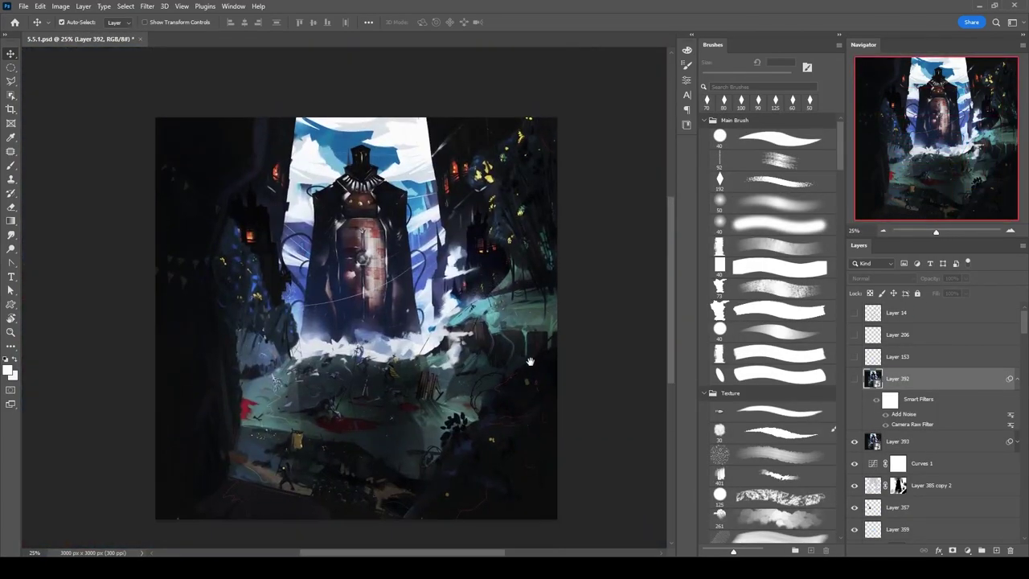
Select Layer 387 in the cloudy sky and apply a Color Overlay effect with a picked colour.
{"action": "left_click", "coordinate": [852, 488]}
{"action": "left_click", "coordinate": [442, 153]}
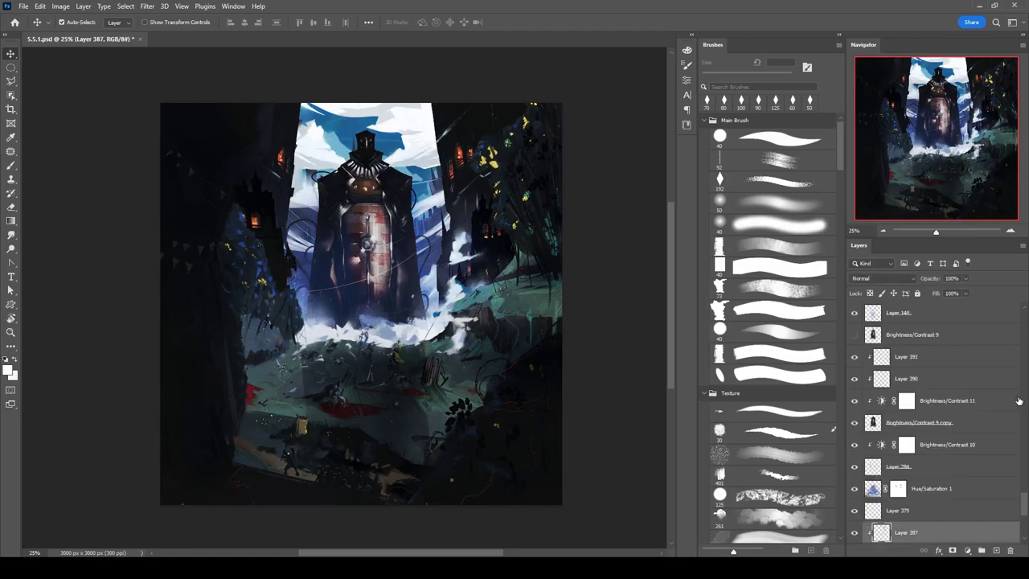
{"action": "key", "text": "F2"}
{"action": "left_click", "coordinate": [841, 190]}
{"action": "left_click", "coordinate": [575, 241]}
{"action": "left_click", "coordinate": [802, 217]}
{"action": "left_click", "coordinate": [841, 189]}
{"action": "left_click", "coordinate": [589, 249]}
{"action": "key", "text": "Return"}
{"action": "key", "text": "Return"}
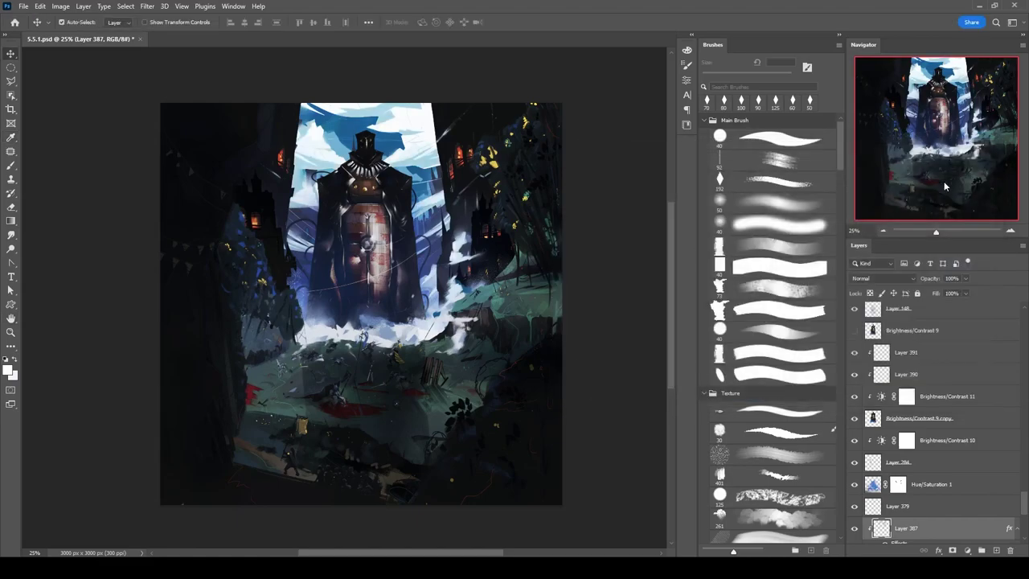
Add a new clipped layer beneath Layer 387 and work on the clouds with the diamond brush at 60 px.
{"action": "key", "text": "F3"}
{"action": "key", "text": "Return"}
{"action": "key", "text": "ctrl+shift+alt+n"}
{"action": "left_click", "coordinate": [772, 182]}
{"action": "key", "text": "bracketright"}
{"action": "key", "text": "ctrl+bracketleft"}
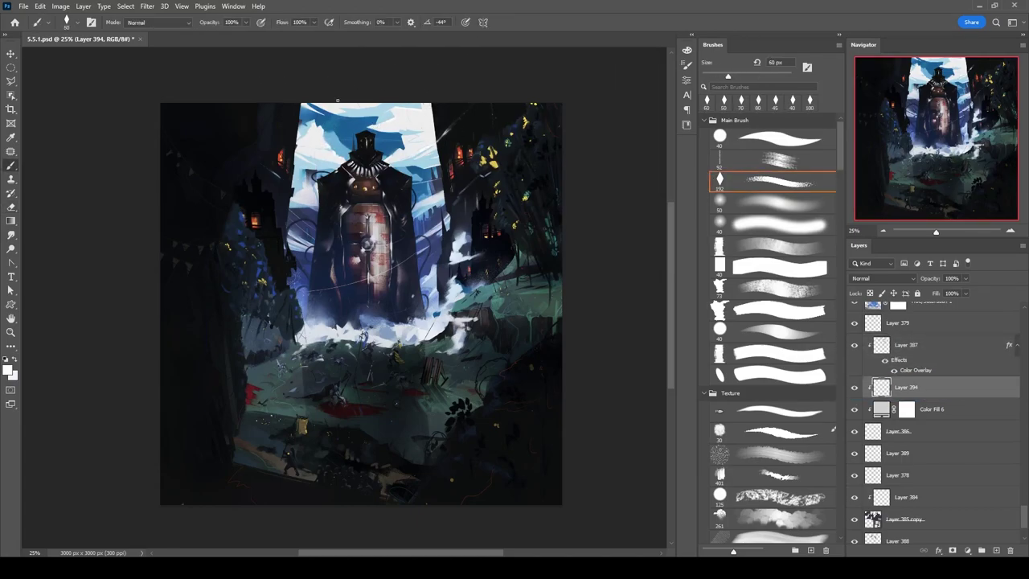
{"action": "key", "text": "alt+bracketleft"}
{"action": "key", "text": "F3"}
{"action": "key", "text": "Return"}
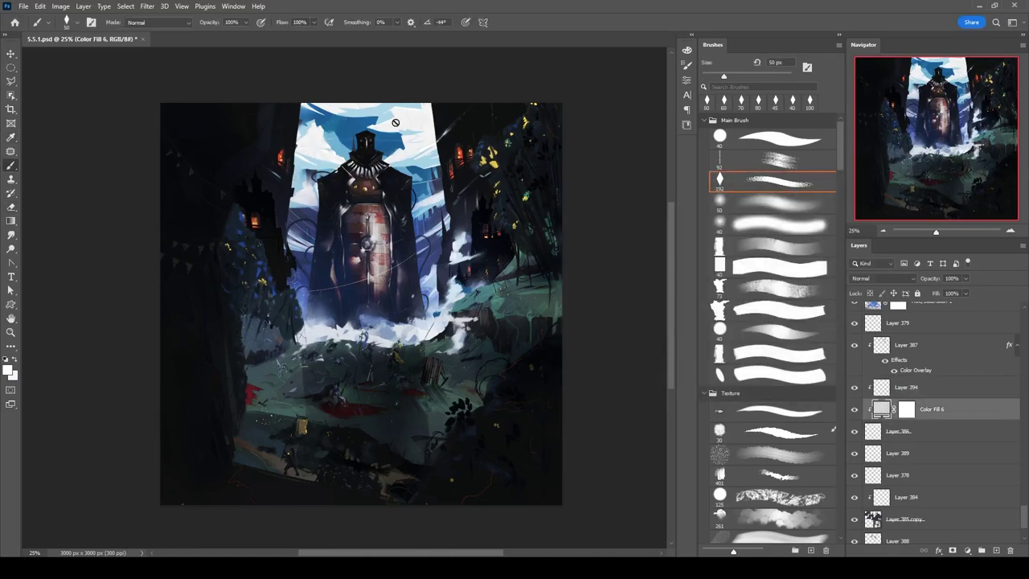
{"action": "key", "text": "alt+bracketright"}
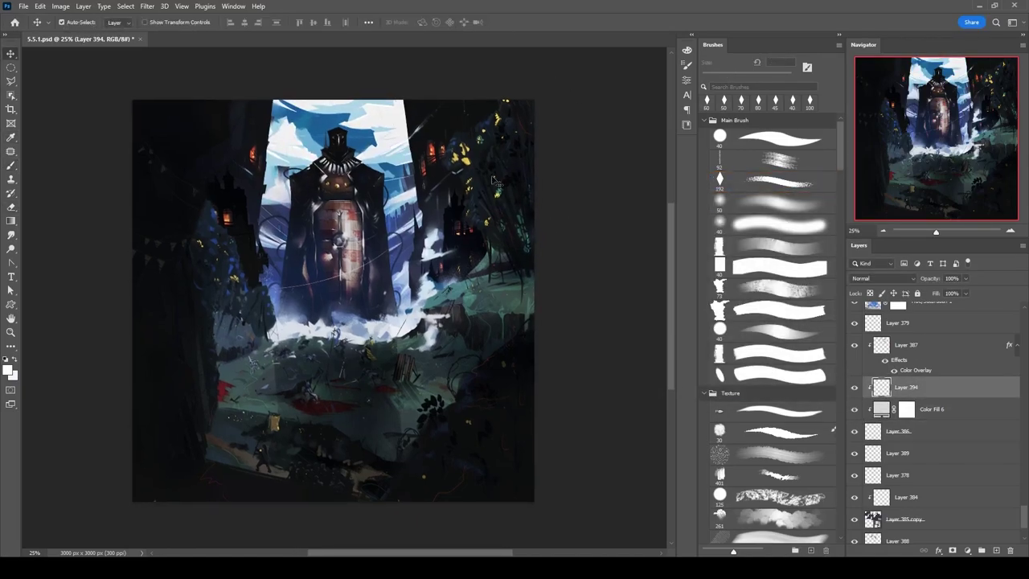
Add a clipped layer above Layer 387, tint the selected cloud area blue with a large soft brush, and clear the selection.
{"action": "key", "text": "ctrl+shift+alt+n"}
{"action": "key", "text": "period"}
{"action": "key", "text": "bracketleft"}
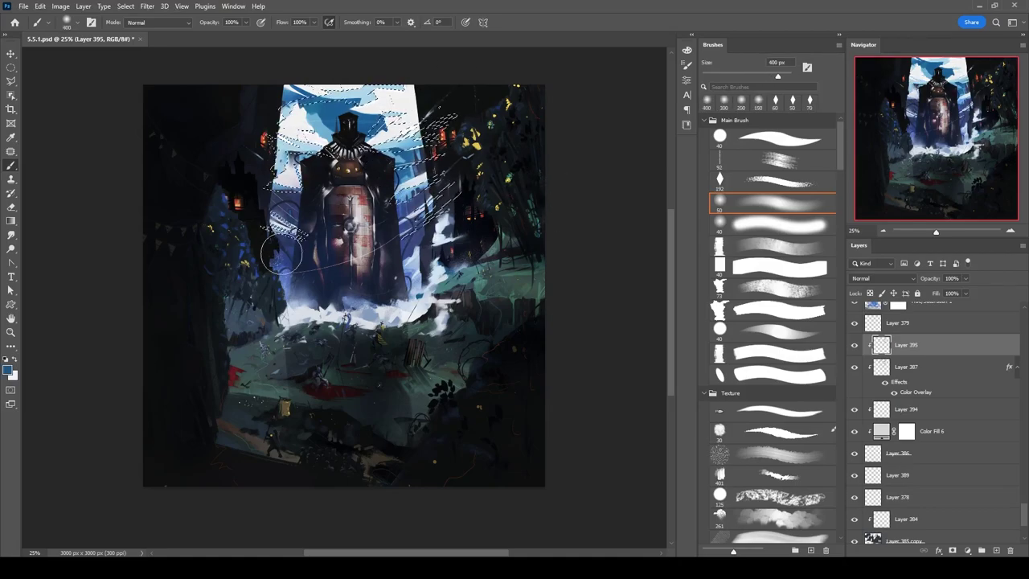
{"action": "key", "text": "ctrl+d"}
Erase parts of the cloud shapes on Layer 386 with the diamond-shaped eraser at 90 px.
{"action": "left_click", "coordinate": [906, 455]}
{"action": "key", "text": "e"}
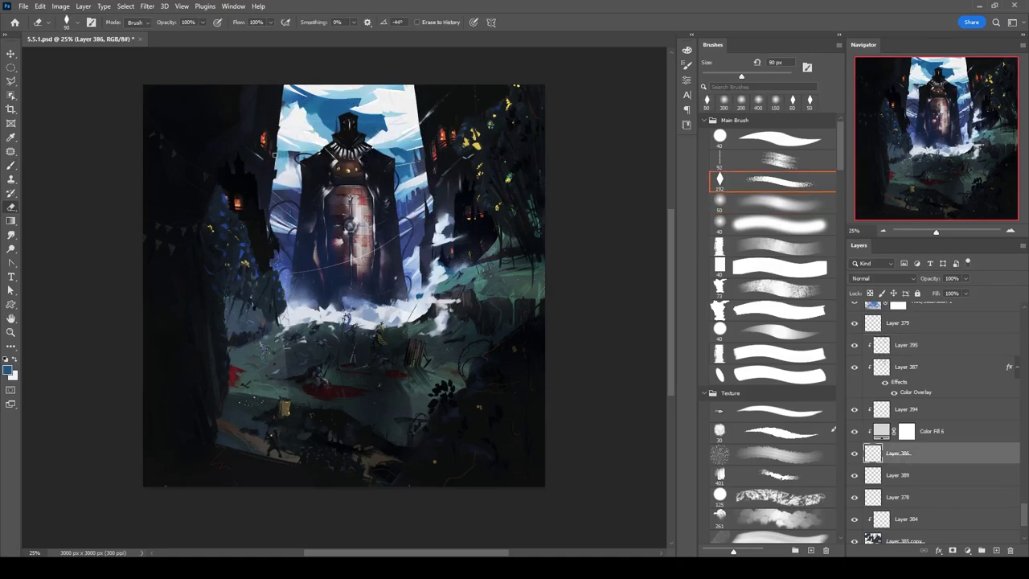
{"action": "key", "text": "b"}
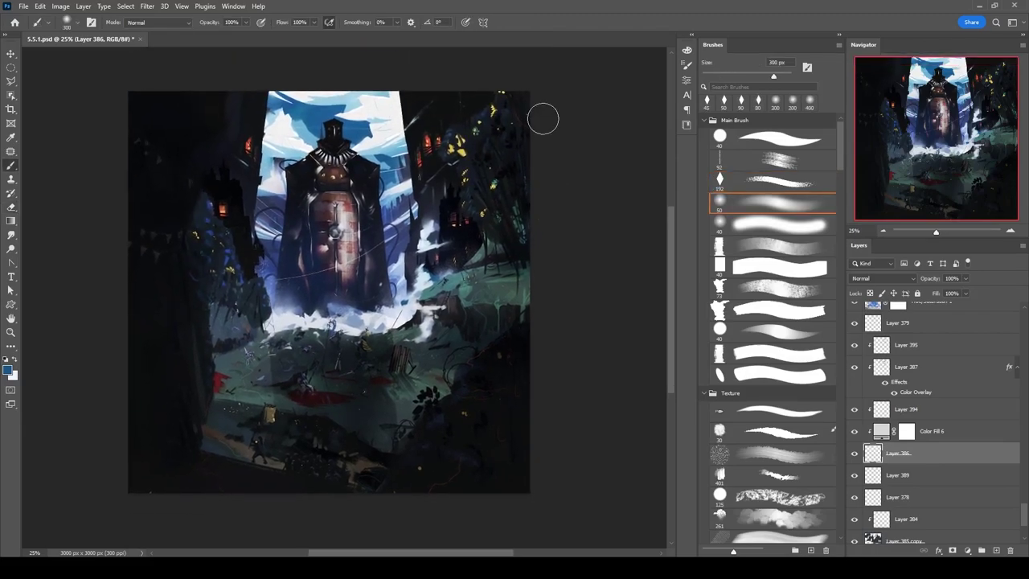
Paint and smudge soft pale mist around the giant figure's base on a new layer below Layer 359, with layer opacity at 60%.
{"action": "key", "text": "v"}
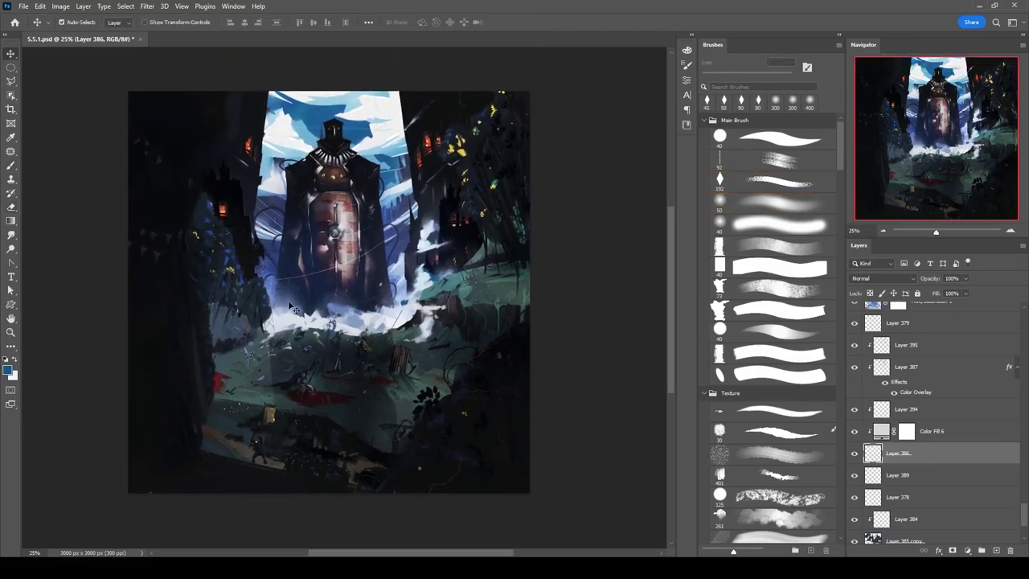
{"action": "left_click", "coordinate": [523, 209]}
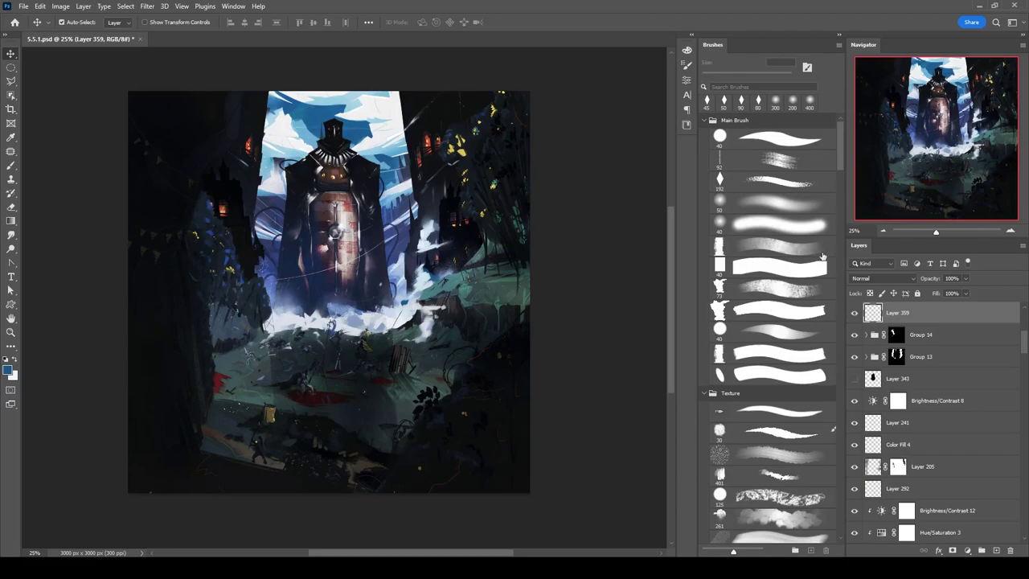
{"action": "left_click", "coordinate": [996, 550], "text": "ctrl"}
{"action": "left_click", "coordinate": [772, 203]}
{"action": "mouse_move", "coordinate": [289, 301]}
{"action": "left_mouse_down"}
{"action": "mouse_move", "coordinate": [314, 310]}
{"action": "mouse_move", "coordinate": [418, 281]}
{"action": "left_mouse_up"}
{"action": "key", "text": "r"}
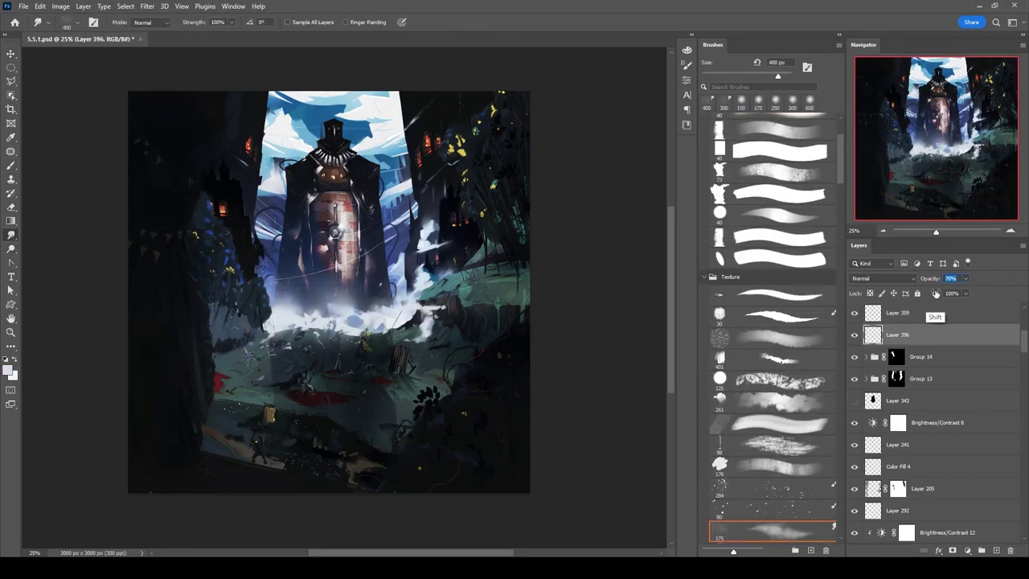
{"action": "left_click", "coordinate": [952, 278]}
{"action": "type", "text": "70b"}
Locate Group 12 by checking layer visibility and merge it into a single layer.
{"action": "scroll", "coordinate": [927, 338], "scroll_direction": "down", "scroll_amount": 10}
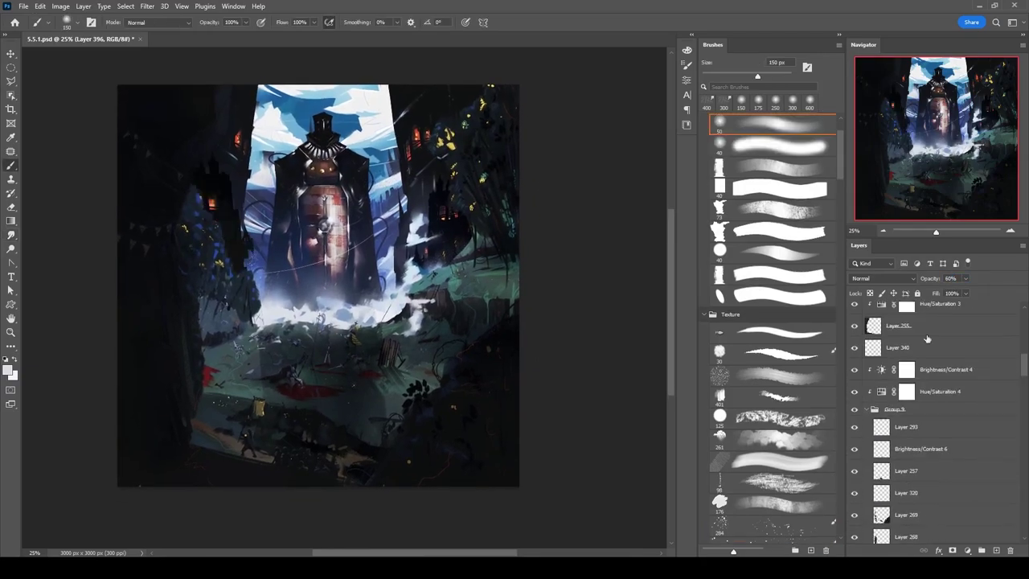
{"action": "scroll", "coordinate": [925, 369], "scroll_direction": "down", "scroll_amount": 3}
{"action": "left_click", "coordinate": [854, 312]}
{"action": "left_click", "coordinate": [854, 312]}
{"action": "key", "text": "v"}
{"action": "scroll", "coordinate": [885, 386], "scroll_direction": "down", "scroll_amount": 3}
{"action": "left_click", "coordinate": [925, 448]}
{"action": "key", "text": "ctrl+e"}
Add a layer above Group 12, paint dark details along the right tower's edge with the hard round brush, and clean up with the eraser.
{"action": "key", "text": "ctrl+shift+alt+n"}
{"action": "key", "text": "b"}
{"action": "scroll", "coordinate": [817, 135], "scroll_direction": "up", "scroll_amount": 2}
{"action": "left_click", "coordinate": [775, 139]}
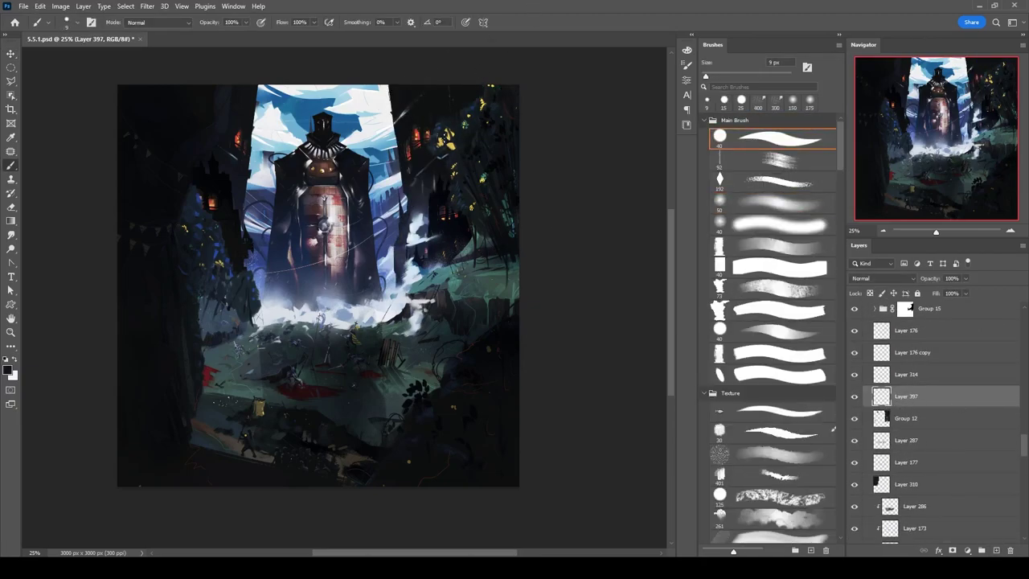
{"action": "left_click_drag", "start_coordinate": [395, 95], "coordinate": [404, 142]}
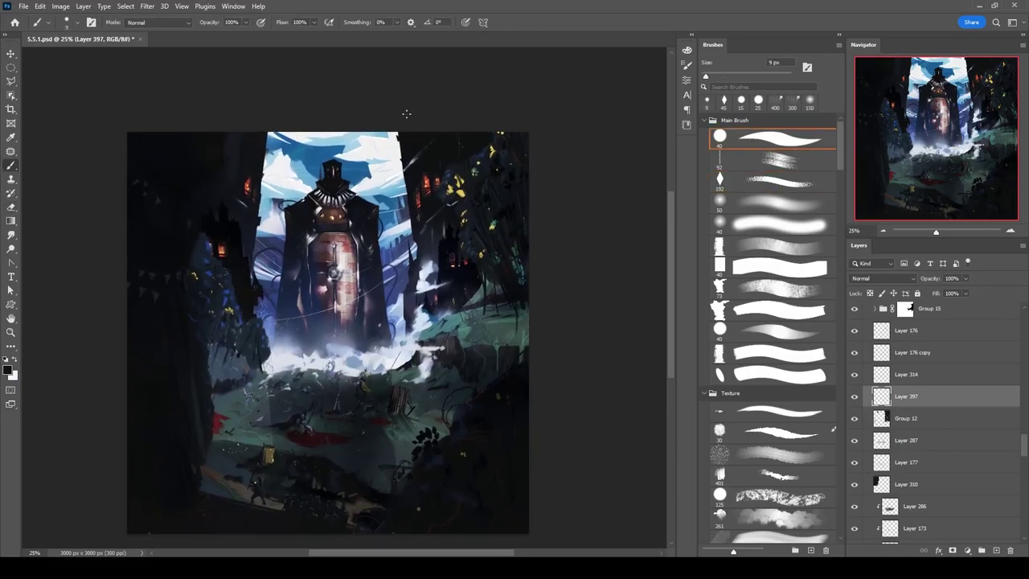
{"action": "left_click_drag", "start_coordinate": [562, 159], "coordinate": [620, 123]}
{"action": "left_click_drag", "start_coordinate": [465, 165], "coordinate": [505, 167]}
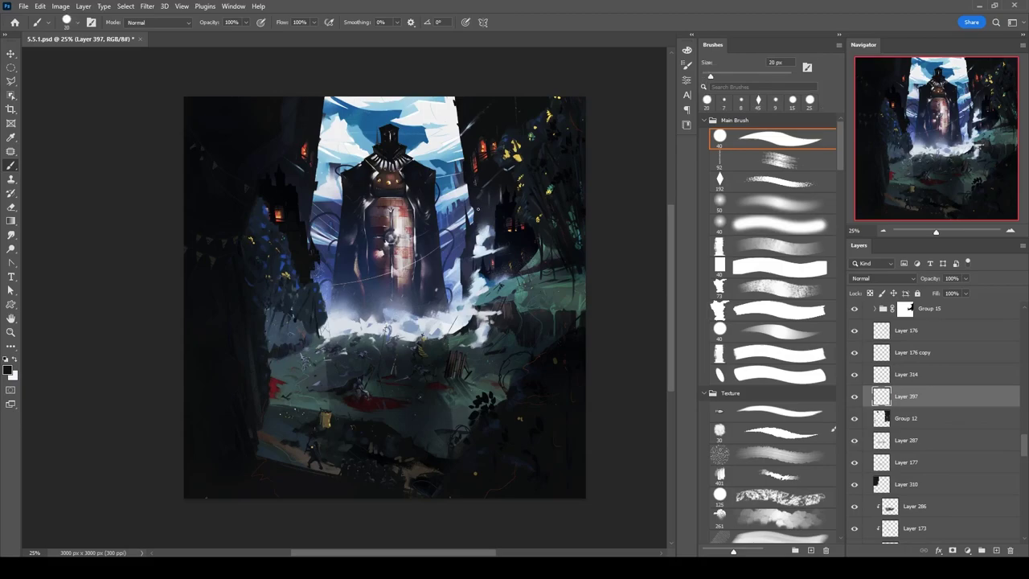
{"action": "key", "text": "e"}
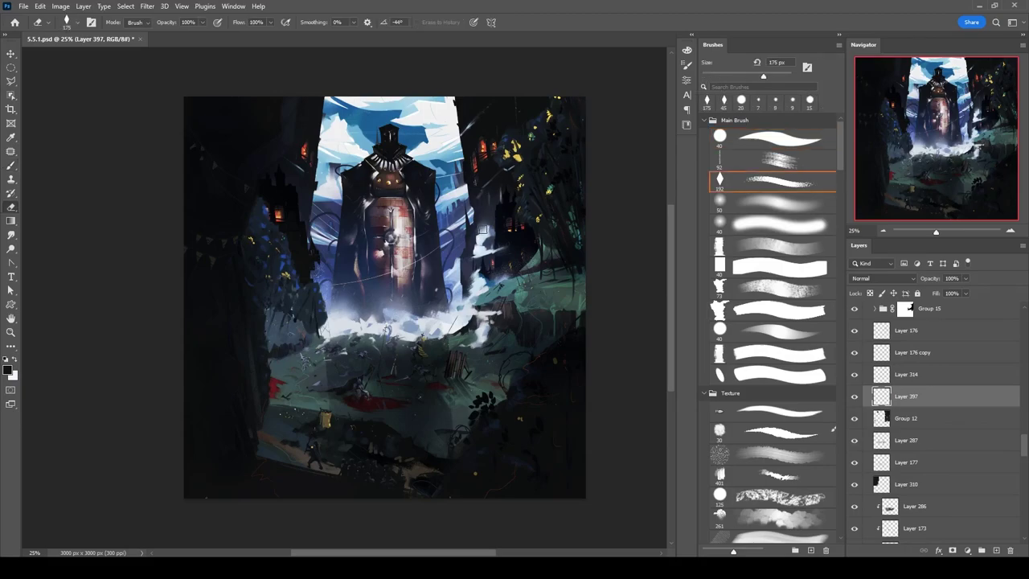
Select Layer 313 and add a clipped Brightness/Contrast adjustment that brightens the foliage.
{"action": "scroll", "coordinate": [476, 193], "scroll_direction": "up", "scroll_amount": 5}
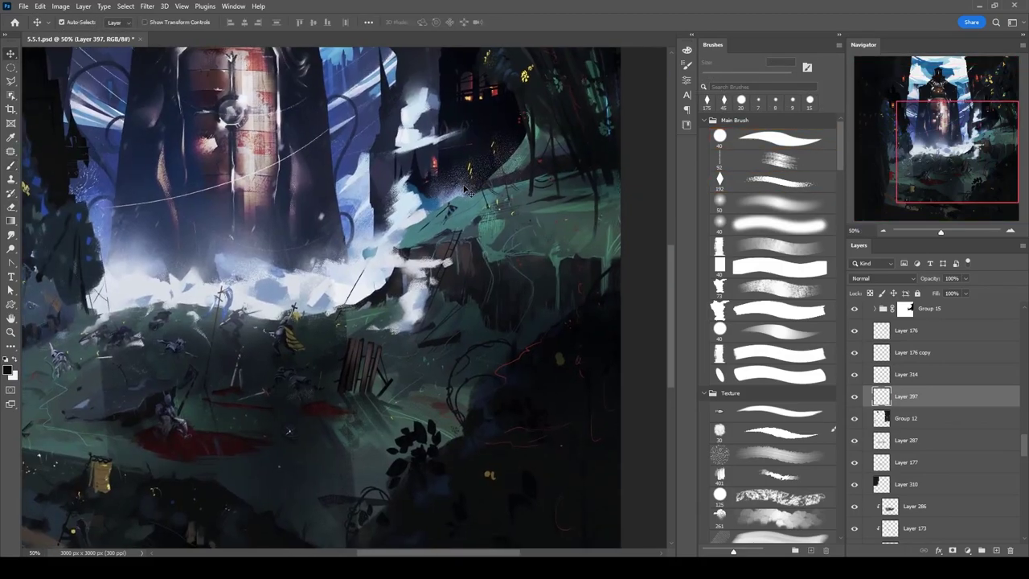
{"action": "left_click", "coordinate": [505, 197], "text": "ctrl"}
{"action": "key", "text": "v"}
{"action": "key", "text": "ctrl+minus"}
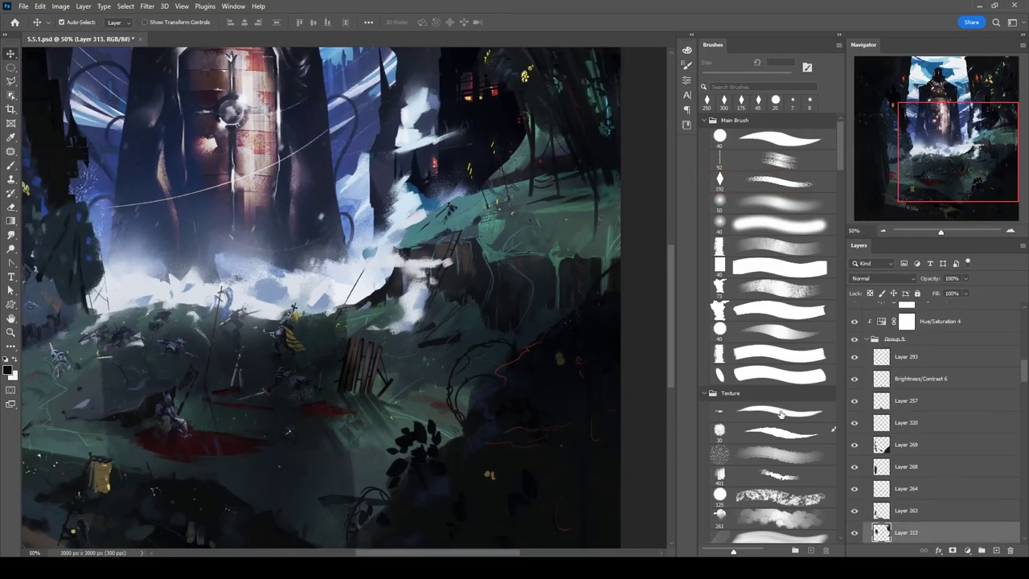
{"action": "left_click", "coordinate": [586, 108]}
{"action": "left_click_drag", "start_coordinate": [586, 108], "coordinate": [636, 113]}
{"action": "key", "text": "e"}
{"action": "key", "text": "ctrl+plus"}
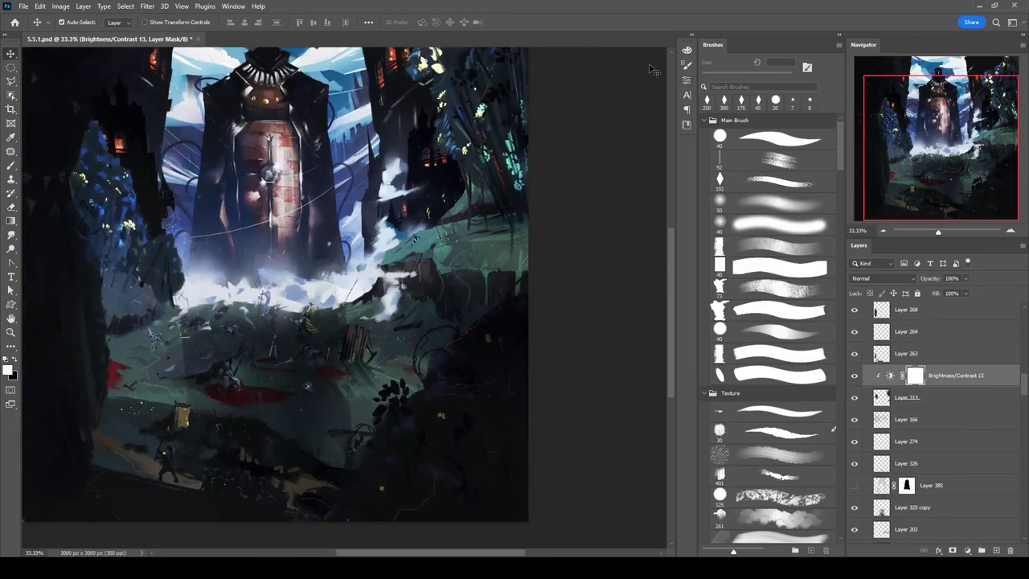
Invert the Brightness/Contrast mask and reveal the brightening around the slope beside the figure with a 250 px diamond eraser.
{"action": "key", "text": "ctrl+i"}
{"action": "key", "text": "ctrl+plus"}
{"action": "key", "text": "ctrl+plus"}
{"action": "left_click_drag", "start_coordinate": [558, 206], "coordinate": [438, 147]}
{"action": "key", "text": "ctrl+minus"}
{"action": "key", "text": "ctrl+minus"}
{"action": "left_click_drag", "start_coordinate": [475, 275], "coordinate": [568, 283]}
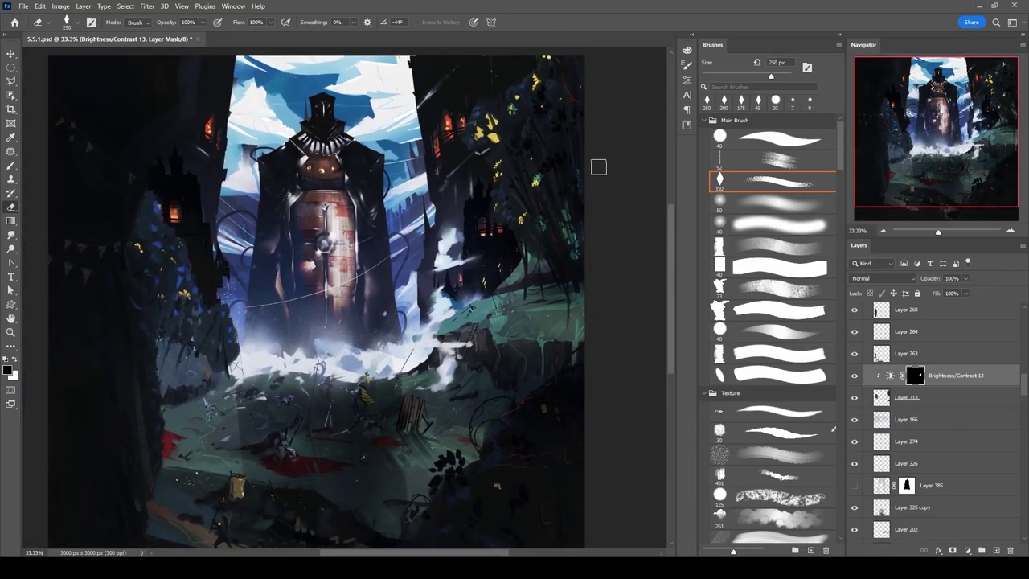
Add a clipped layer beneath Layer 387 and shade the clouds with soft blue strokes, smudging them into the sky.
{"action": "key", "text": "b"}
{"action": "left_click", "coordinate": [395, 82], "text": "ctrl"}
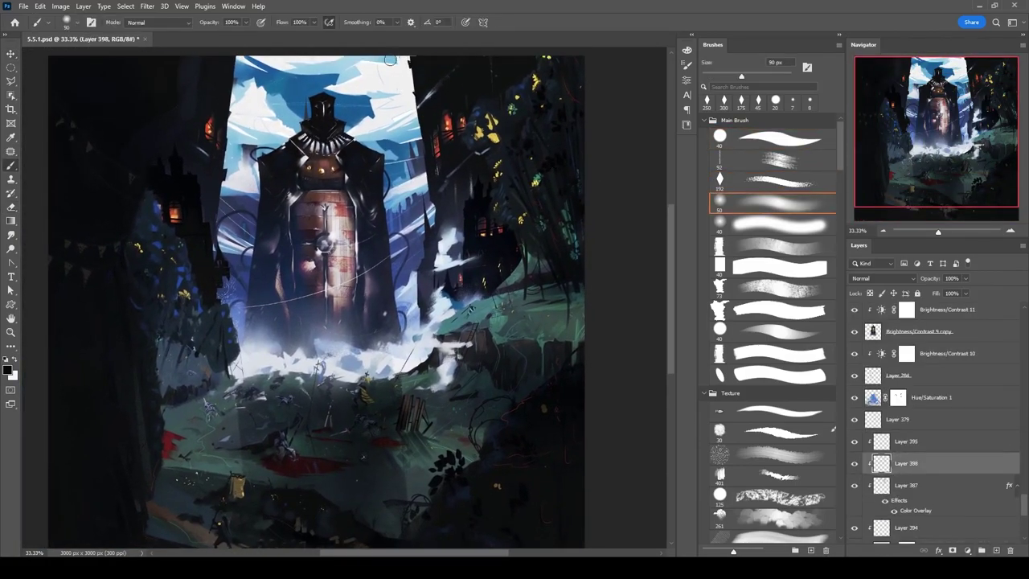
{"action": "key", "text": "bracketright"}
{"action": "key", "text": "ctrl+bracketleft"}
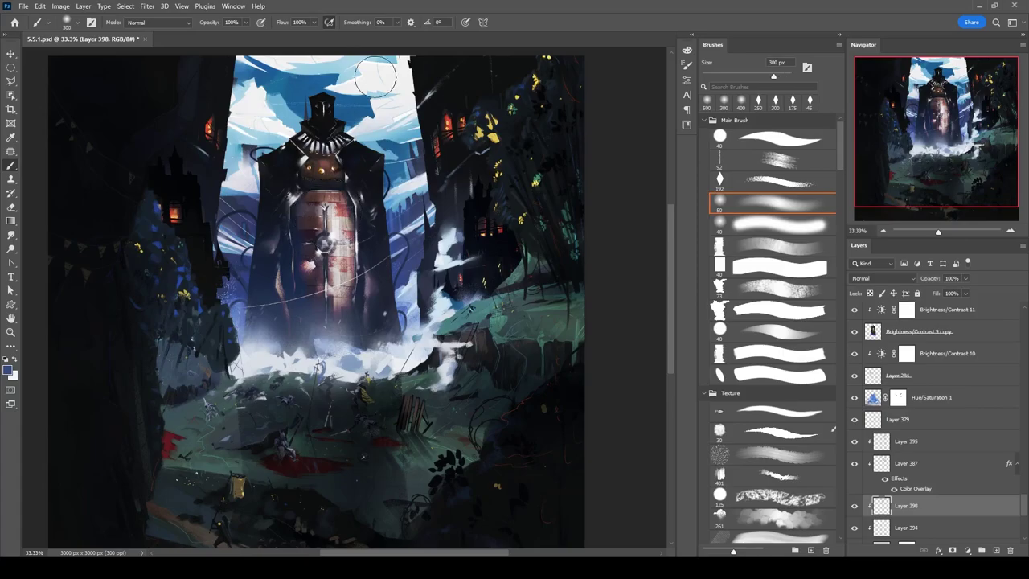
{"action": "key", "text": "r"}
{"action": "scroll", "coordinate": [381, 74], "scroll_direction": "up", "scroll_amount": 3}
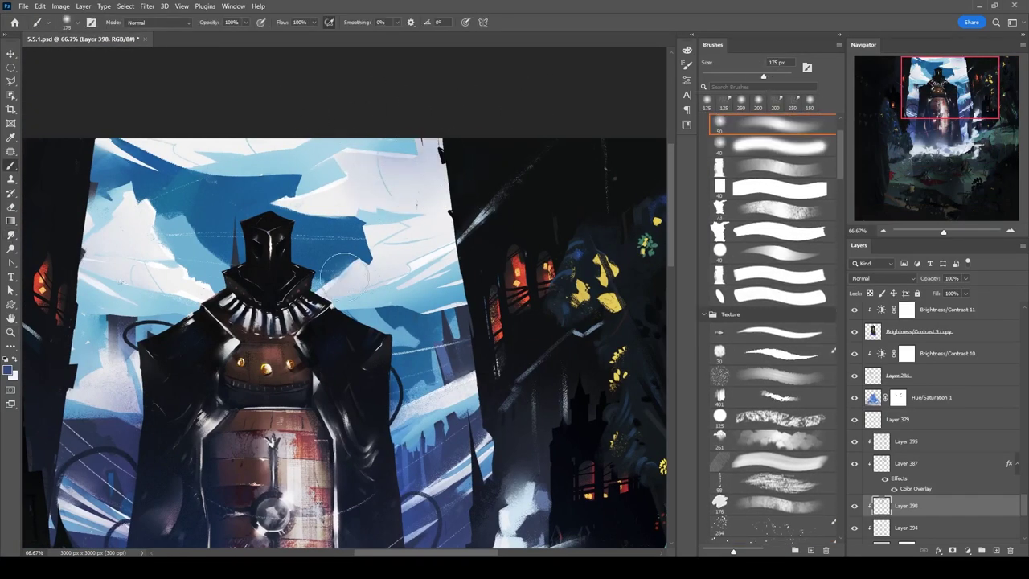
Set the blend mode of the blue cloud shading layer to Color Dodge.
{"action": "scroll", "coordinate": [346, 338], "scroll_direction": "down", "scroll_amount": 3}
{"action": "left_click", "coordinate": [882, 278]}
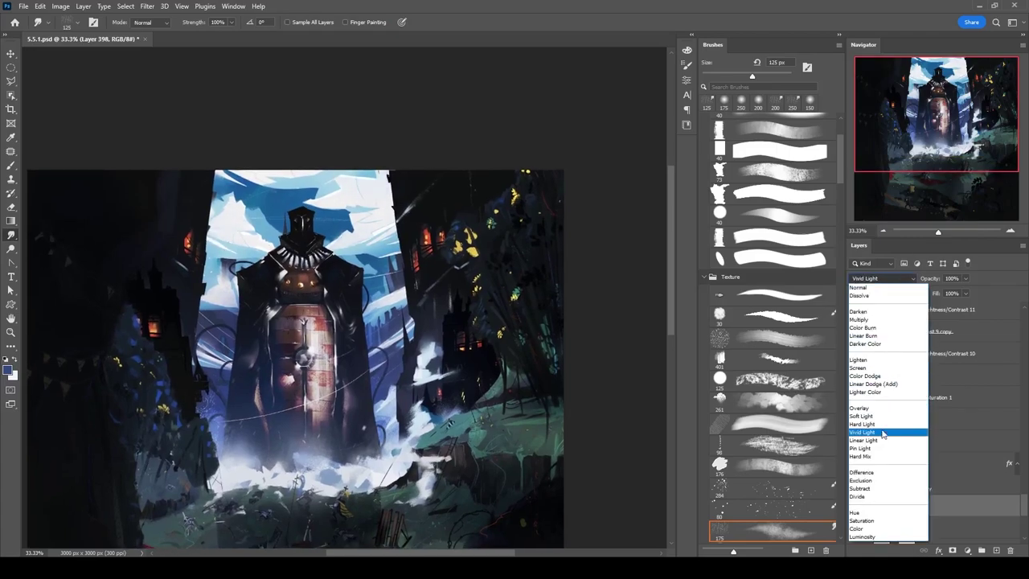
{"action": "left_click", "coordinate": [865, 375]}
Hide the old clouds in Group 16 and paint pale clouds on both sides of the figure's head on a new layer.
{"action": "scroll", "coordinate": [575, 160], "scroll_direction": "down", "scroll_amount": 3}
{"action": "left_click_drag", "start_coordinate": [569, 194], "coordinate": [569, 137]}
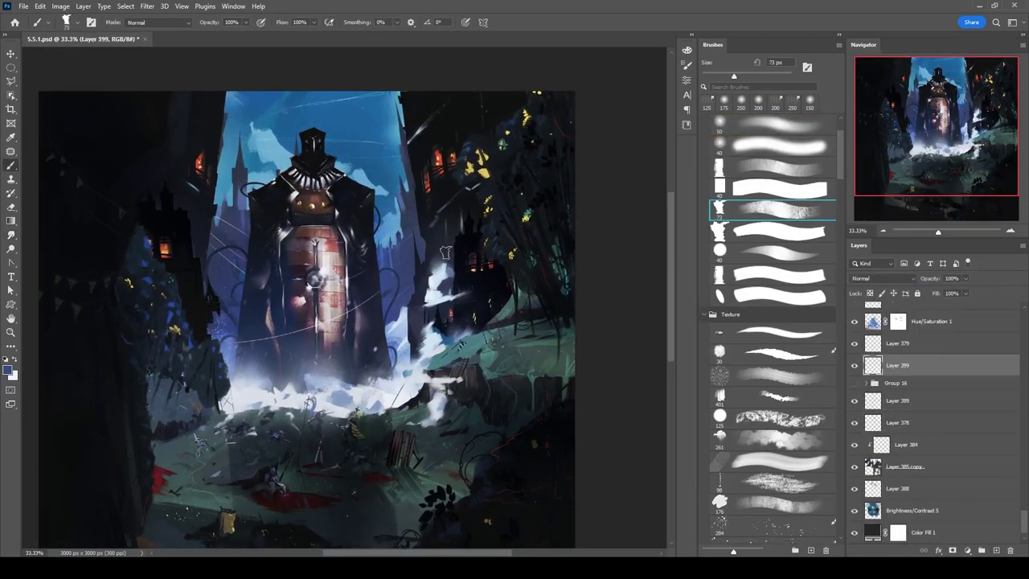
{"action": "left_click", "coordinate": [686, 50]}
{"action": "key", "text": "bracketright"}
{"action": "mouse_move", "coordinate": [241, 116]}
{"action": "left_mouse_down"}
{"action": "mouse_move", "coordinate": [257, 169]}
{"action": "mouse_move", "coordinate": [233, 205]}
{"action": "mouse_move", "coordinate": [233, 257]}
{"action": "left_mouse_up"}
{"action": "mouse_move", "coordinate": [359, 165]}
{"action": "left_mouse_down"}
{"action": "mouse_move", "coordinate": [354, 131]}
{"action": "mouse_move", "coordinate": [394, 97]}
{"action": "left_mouse_up"}
Refine the new clouds' edges with the textured eraser at 60 px and set the textured brush to 90 px.
{"action": "key", "text": "bracketleft"}
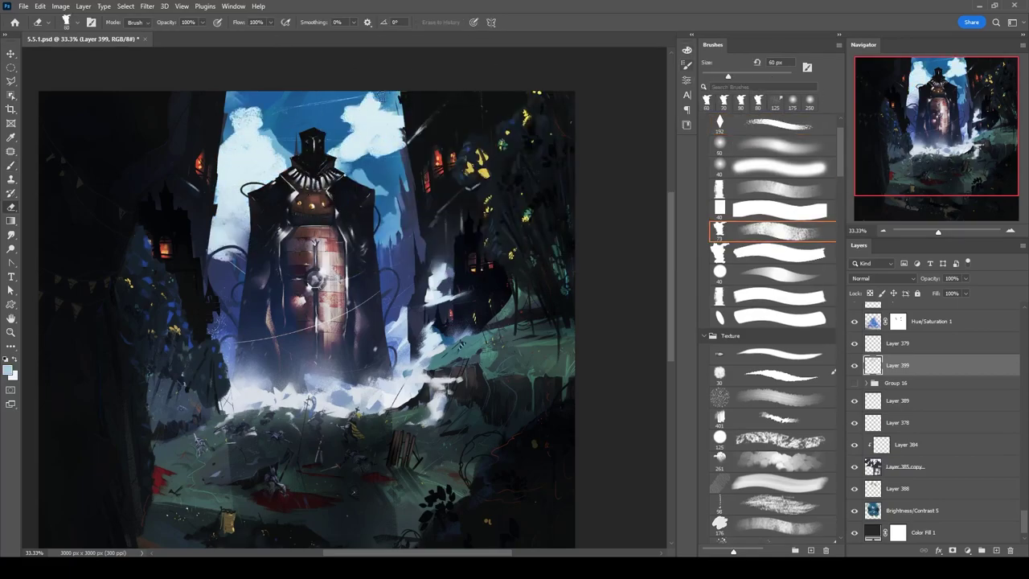
{"action": "left_click_drag", "start_coordinate": [377, 165], "coordinate": [357, 177]}
{"action": "key", "text": "bracketright"}
{"action": "key", "text": "bracketright"}
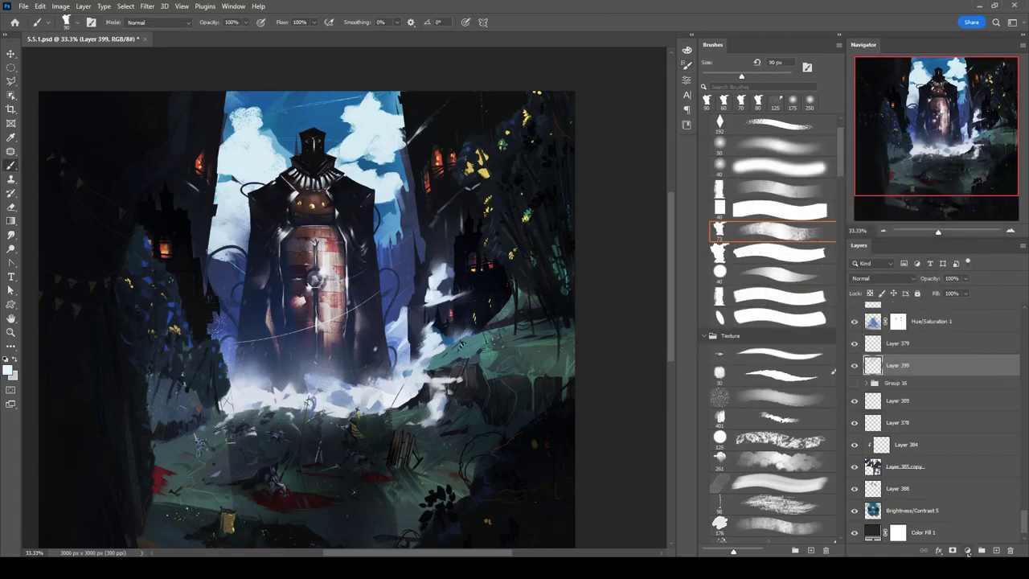
Add a solid colour fill layer clipped to Layer 399 with the grey-blue colour #a5bac7.
{"action": "left_click", "coordinate": [968, 550]}
{"action": "left_click_drag", "start_coordinate": [579, 234], "coordinate": [581, 252]}
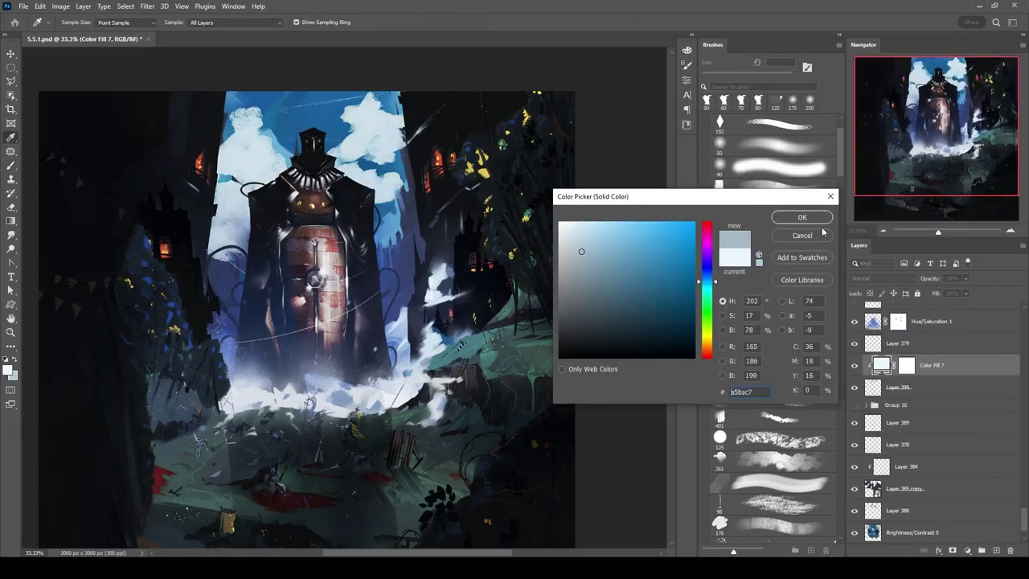
{"action": "key", "text": "Return"}
Paint more cloud beside the figure's cloak on Layer 399 with the textured brush at 50 px and refine the edges with the eraser.
{"action": "key", "text": "b"}
{"action": "key", "text": "alt+bracketleft"}
{"action": "key", "text": "bracketright"}
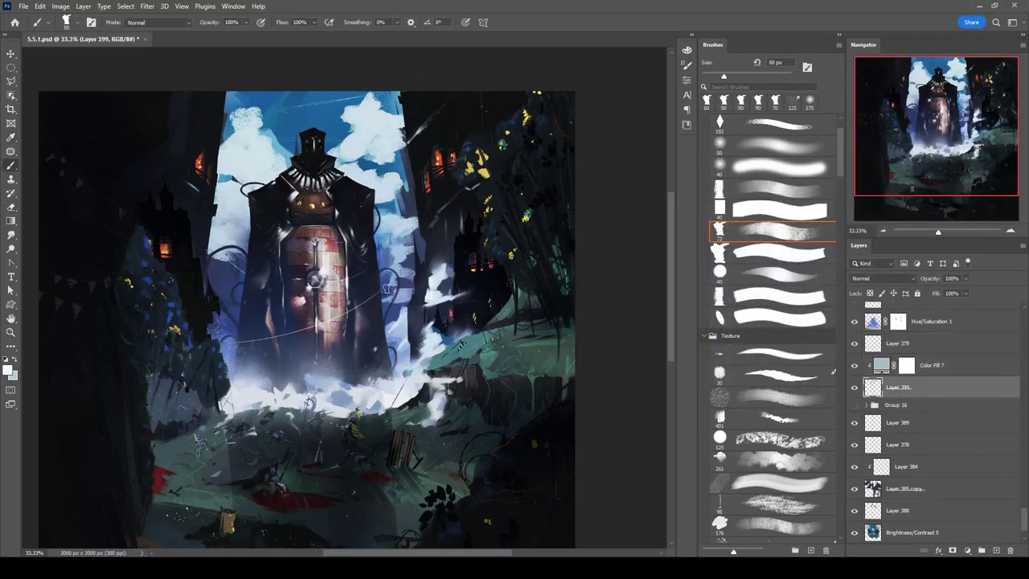
{"action": "left_click_drag", "start_coordinate": [242, 269], "coordinate": [211, 299]}
{"action": "key", "text": "e"}
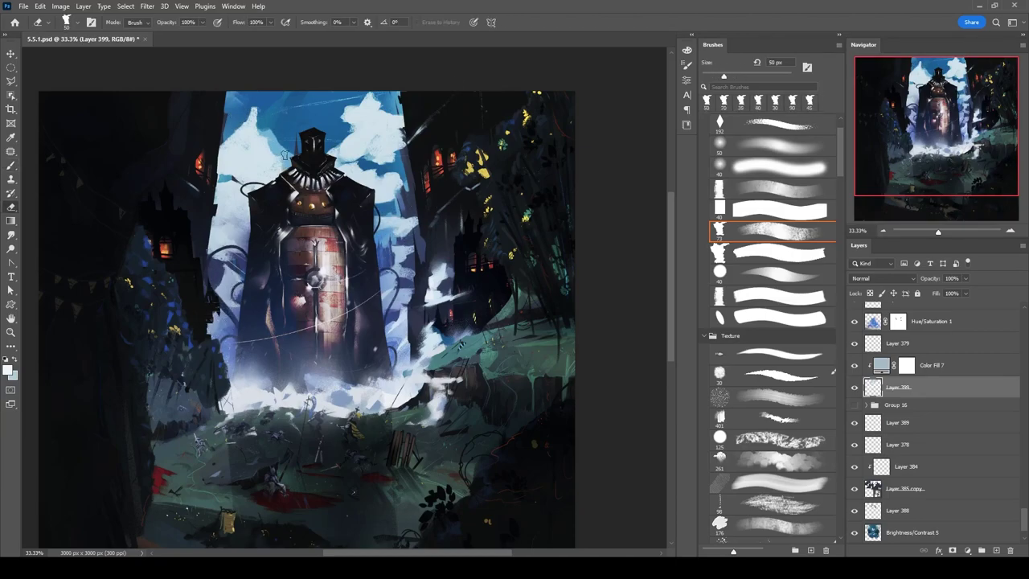
{"action": "key", "text": "bracketright"}
{"action": "key", "text": "b"}
Add a clipped layer above Color Fill 7 and shade the clouds with muted violet-blue strokes at 45 px and 35 px.
{"action": "key", "text": "ctrl+shift+alt+n"}
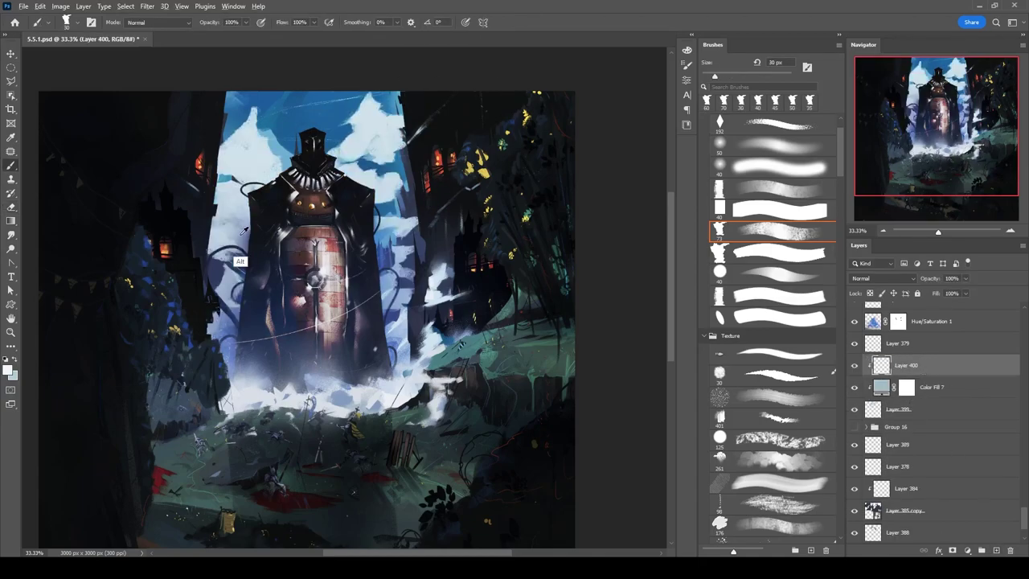
{"action": "key", "text": "bracketright"}
{"action": "mouse_move", "coordinate": [235, 159]}
{"action": "left_mouse_down"}
{"action": "mouse_move", "coordinate": [258, 149]}
{"action": "mouse_move", "coordinate": [253, 176]}
{"action": "left_mouse_up"}
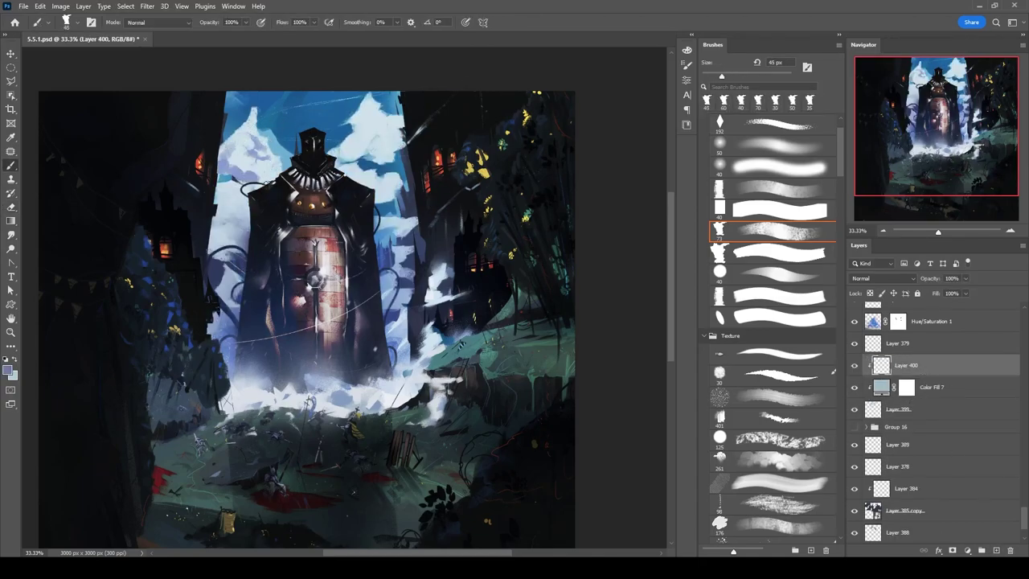
{"action": "key", "text": "bracketright"}
{"action": "mouse_move", "coordinate": [374, 105]}
{"action": "left_mouse_down"}
{"action": "mouse_move", "coordinate": [371, 153]}
{"action": "mouse_move", "coordinate": [373, 122]}
{"action": "left_mouse_up"}
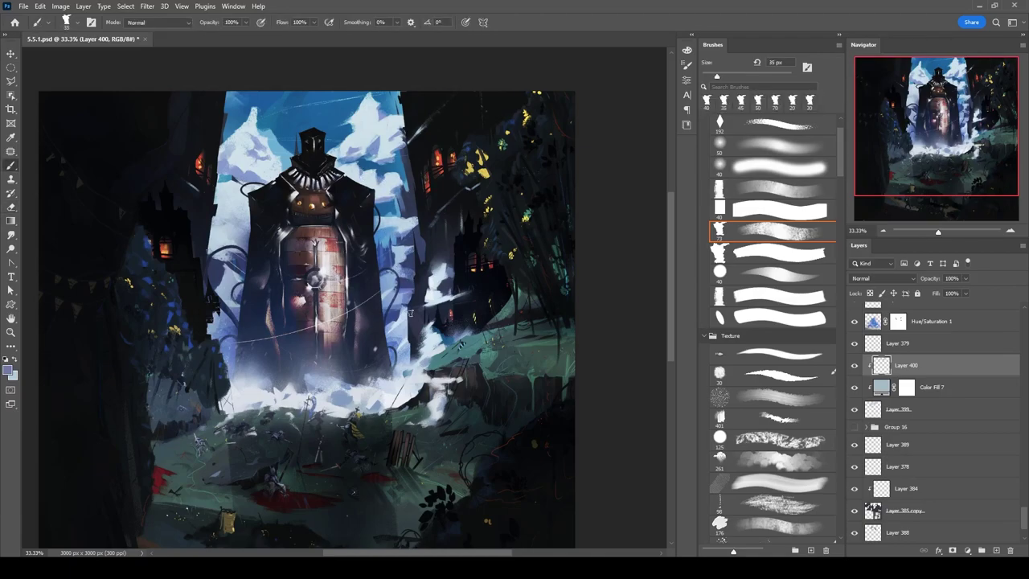
Select Layer 166 at the side of the figure's cloak, hide it, and return to the cloud layers.
{"action": "key", "text": "v"}
{"action": "left_click", "coordinate": [399, 321]}
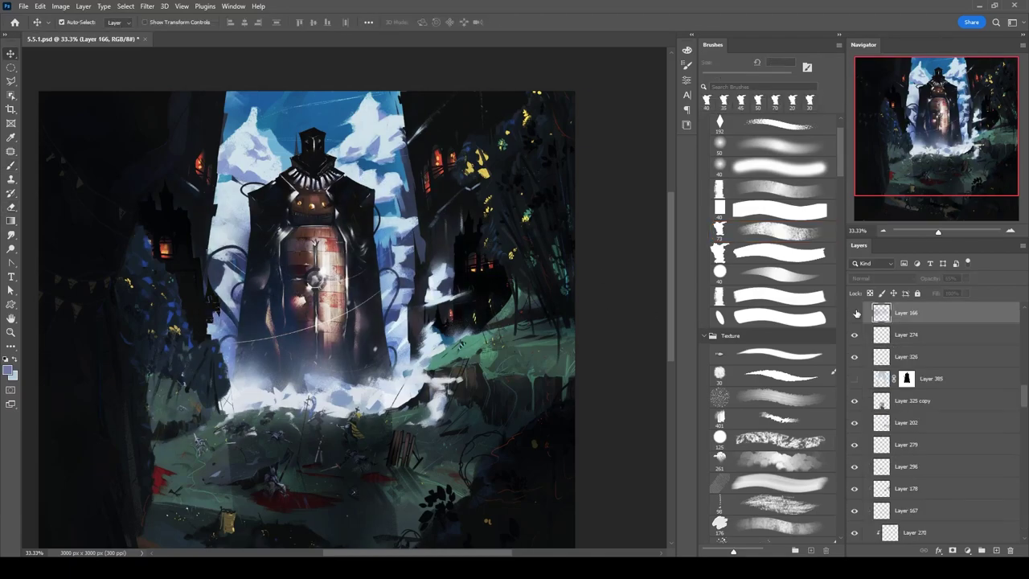
{"action": "left_click", "coordinate": [227, 170]}
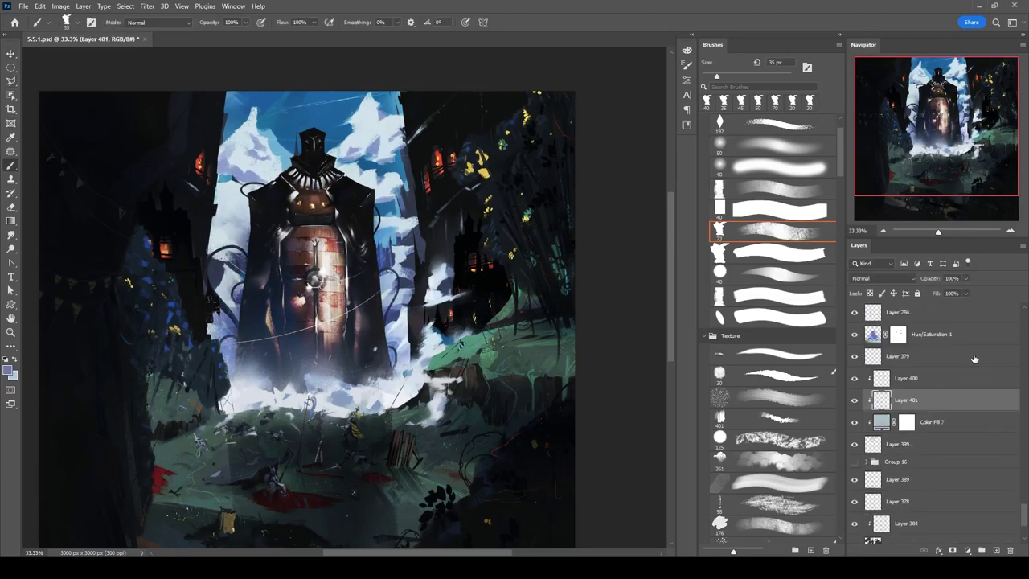
{"action": "key", "text": "ctrl+t"}
{"action": "left_click_drag", "start_coordinate": [283, 150], "coordinate": [273, 165]}
{"action": "key", "text": "Return"}
{"action": "key", "text": "ctrl+e"}
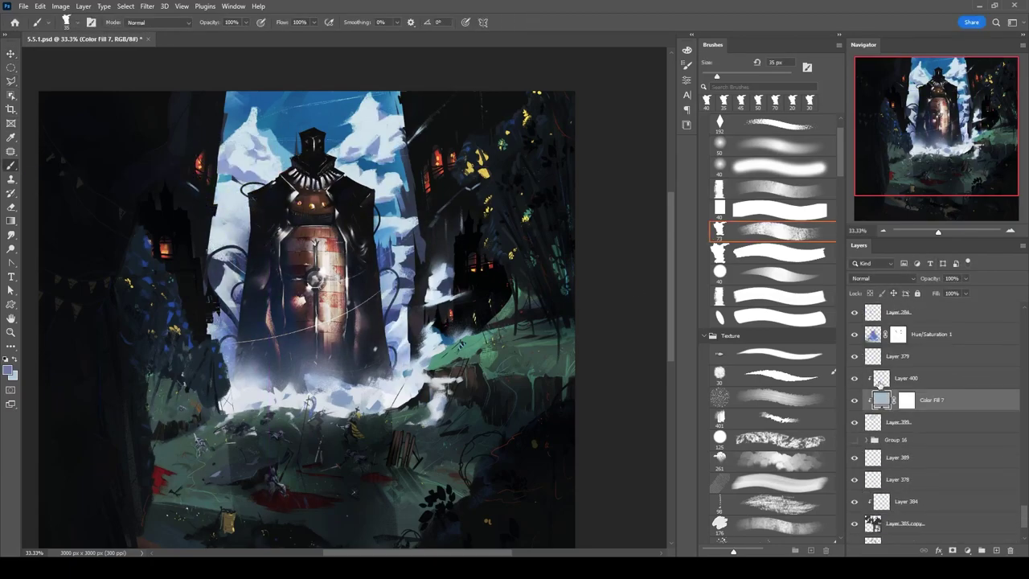
Blend the cloud shading on Layer 400 with the Smudge tool and touch it up with the textured brush at 20 px.
{"action": "key", "text": "r"}
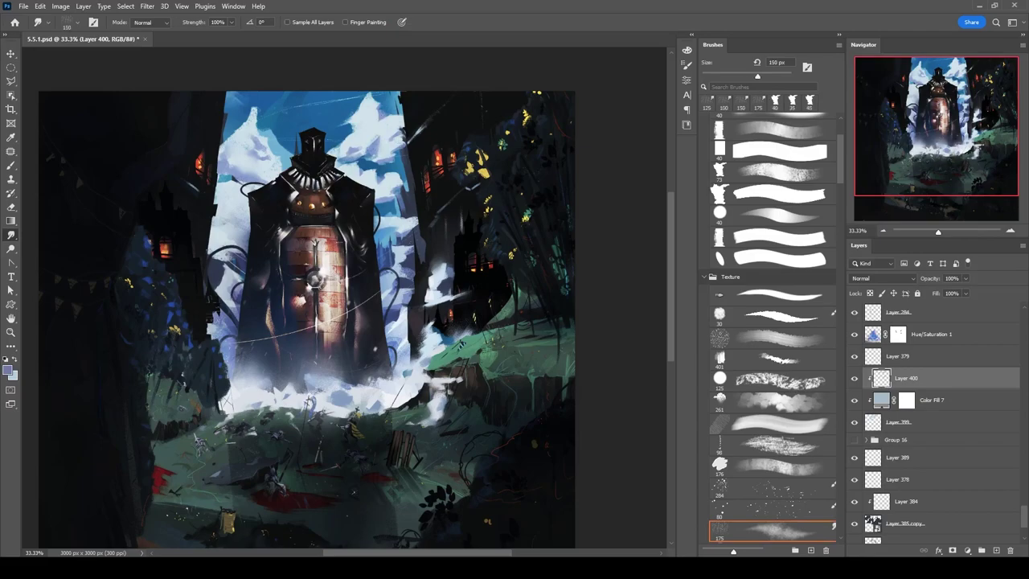
{"action": "key", "text": "b"}
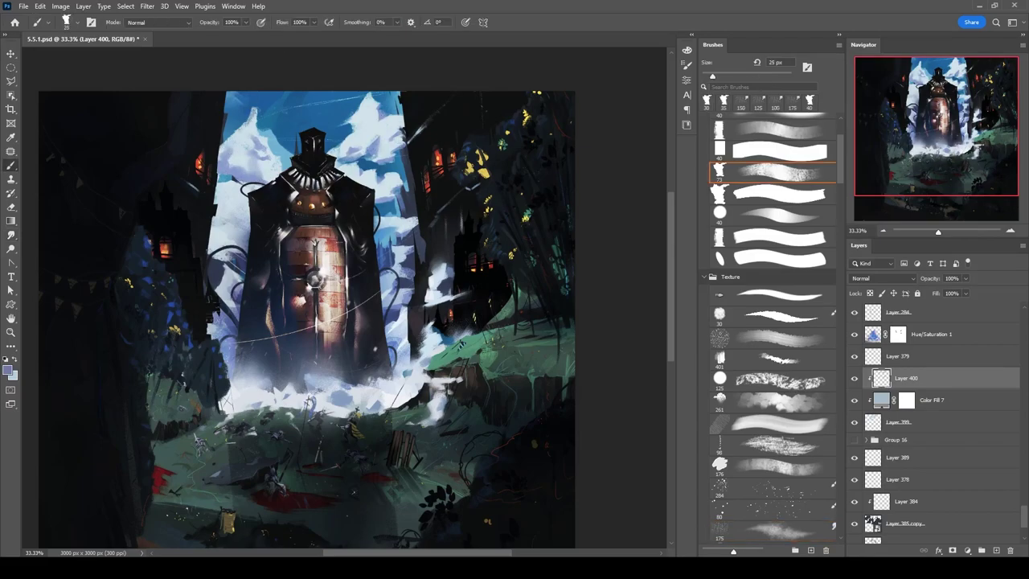
{"action": "key", "text": "bracketleft"}
{"action": "scroll", "coordinate": [307, 305], "scroll_direction": "down", "scroll_amount": 1}
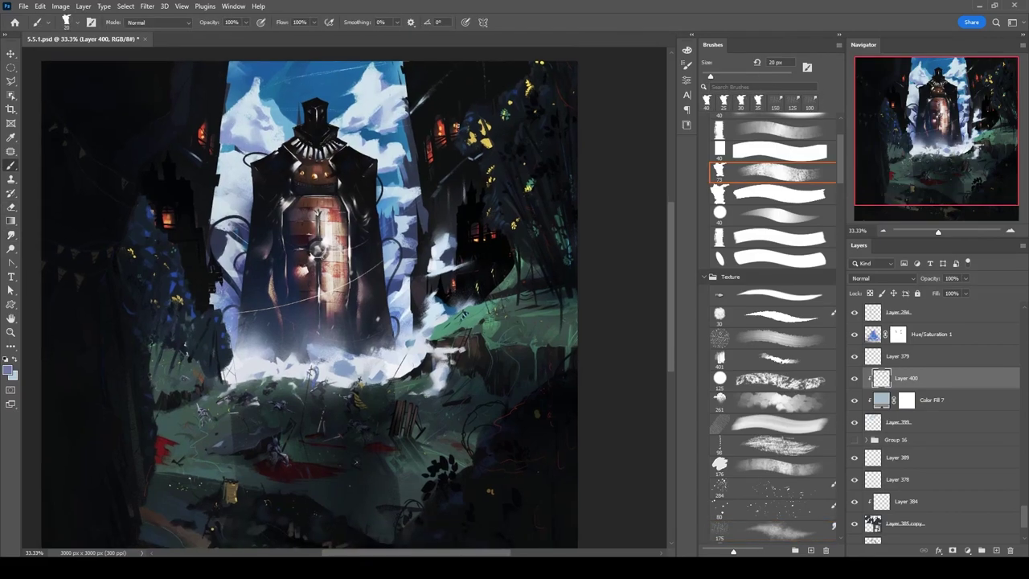
Reshape the pale clouds on Layer 399 with the textured eraser and the textured brush at 35 px.
{"action": "key", "text": "alt+bracketleft"}
{"action": "key", "text": "alt+bracketleft"}
{"action": "key", "text": "alt+bracketright"}
{"action": "key", "text": "alt+bracketleft"}
{"action": "key", "text": "e"}
{"action": "key", "text": "b"}
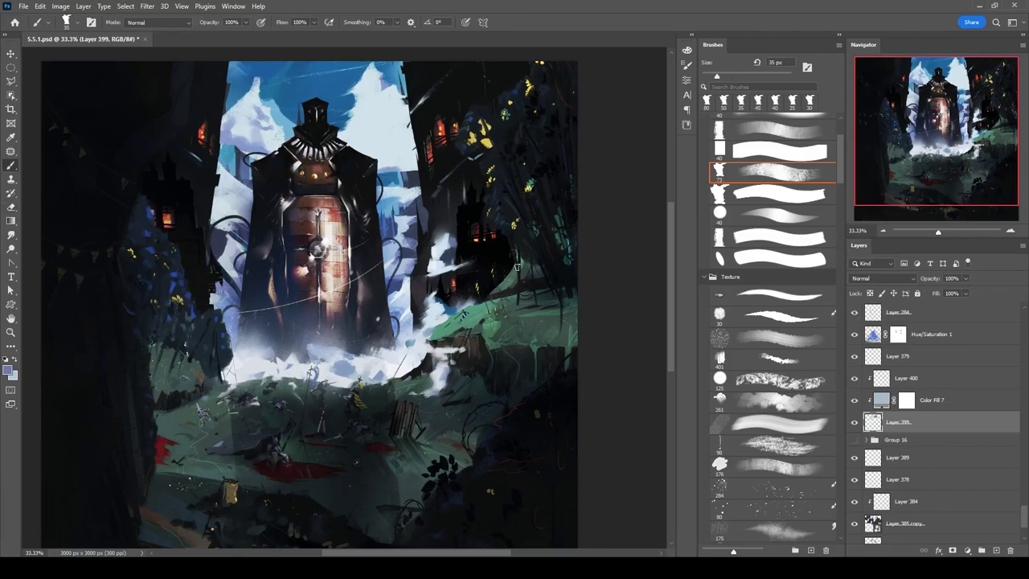
Hide the Layer 399 clouds and paint sweeping streaks of pale cloud radiating from behind the figure on a new layer beneath Group 16.
{"action": "key", "text": "ctrl+comma"}
{"action": "key", "text": "alt+bracketleft"}
{"action": "key", "text": "ctrl+shift+alt+n"}
{"action": "left_click_drag", "start_coordinate": [292, 138], "coordinate": [227, 79]}
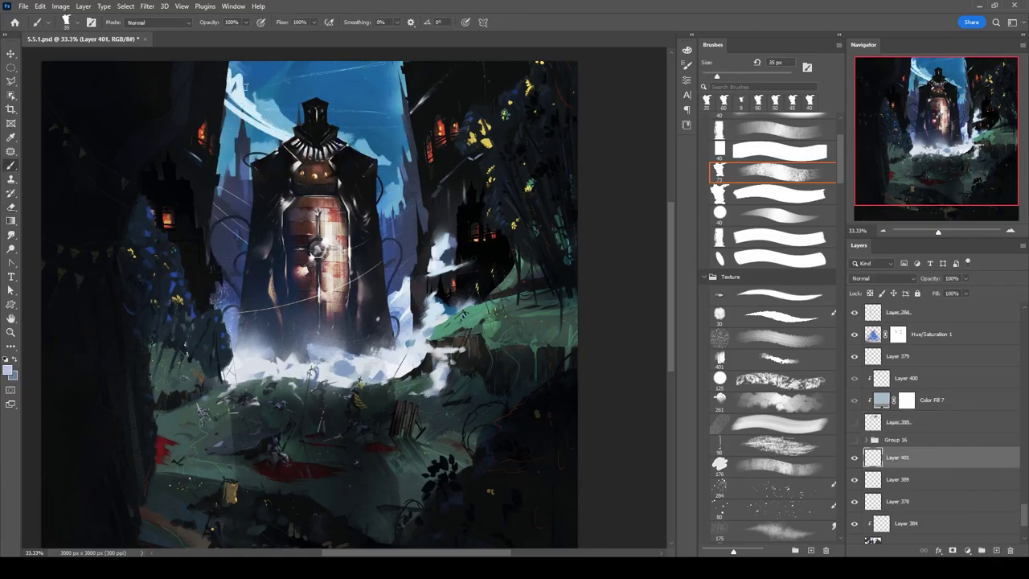
{"action": "left_click_drag", "start_coordinate": [341, 159], "coordinate": [426, 164]}
{"action": "left_click_drag", "start_coordinate": [211, 234], "coordinate": [575, 217]}
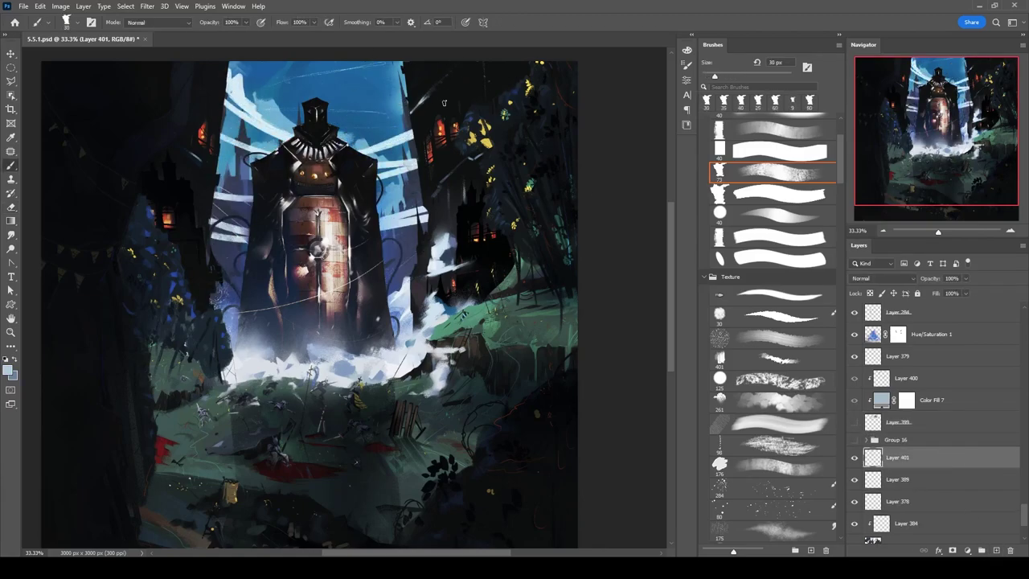
Sharpen the streaked clouds on Layer 401 with the eraser at 30 px and thin brush strokes at 20 px and 10 px.
{"action": "key", "text": "e"}
{"action": "key", "text": "b"}
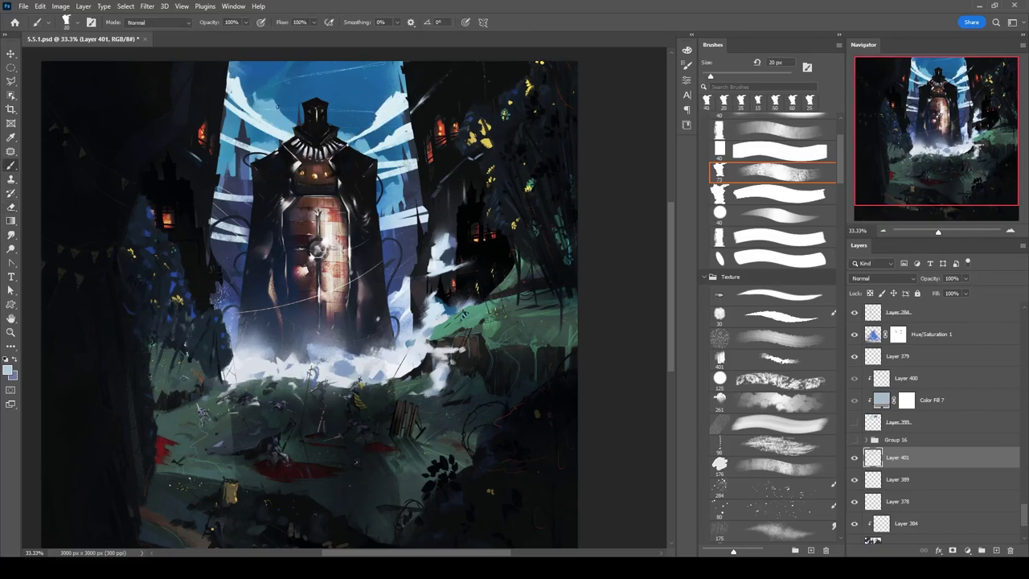
{"action": "key", "text": "e"}
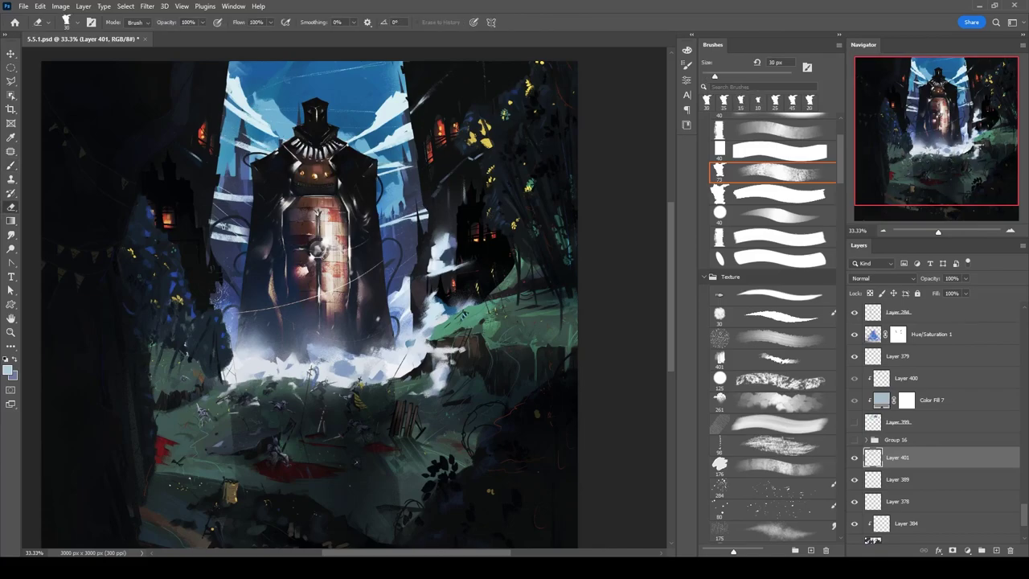
{"action": "key", "text": "b"}
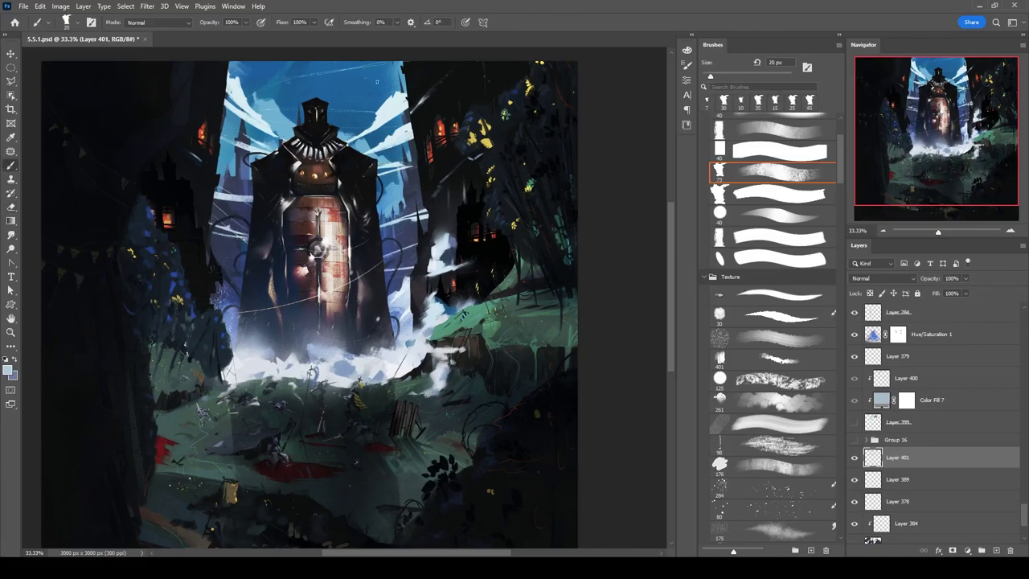
{"action": "key", "text": "bracketleft"}
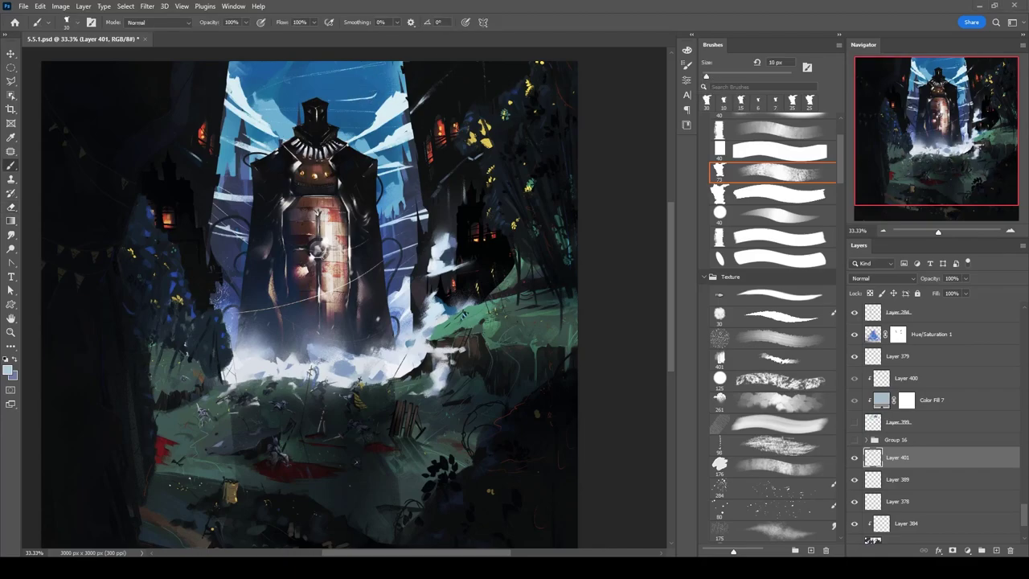
{"action": "left_click_drag", "start_coordinate": [271, 118], "coordinate": [288, 81]}
Add a layer beneath the streaked clouds, paint mid-blue cloud shapes around the figure, and soften them with the eraser and Smudge tool.
{"action": "key", "text": "bracketright"}
{"action": "key", "text": "bracketright"}
{"action": "key", "text": "bracketright"}
{"action": "key", "text": "bracketright"}
{"action": "key", "text": "bracketright"}
{"action": "key", "text": "bracketright"}
{"action": "key", "text": "bracketright"}
{"action": "left_click_drag", "start_coordinate": [322, 282], "coordinate": [307, 322]}
{"action": "key", "text": "ctrl+shift+alt+n"}
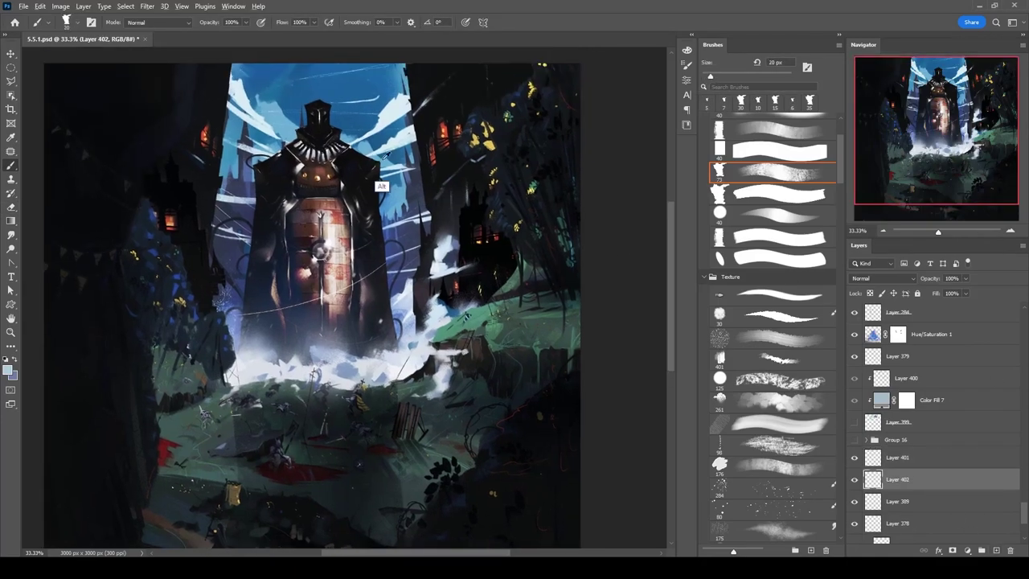
{"action": "key", "text": "e"}
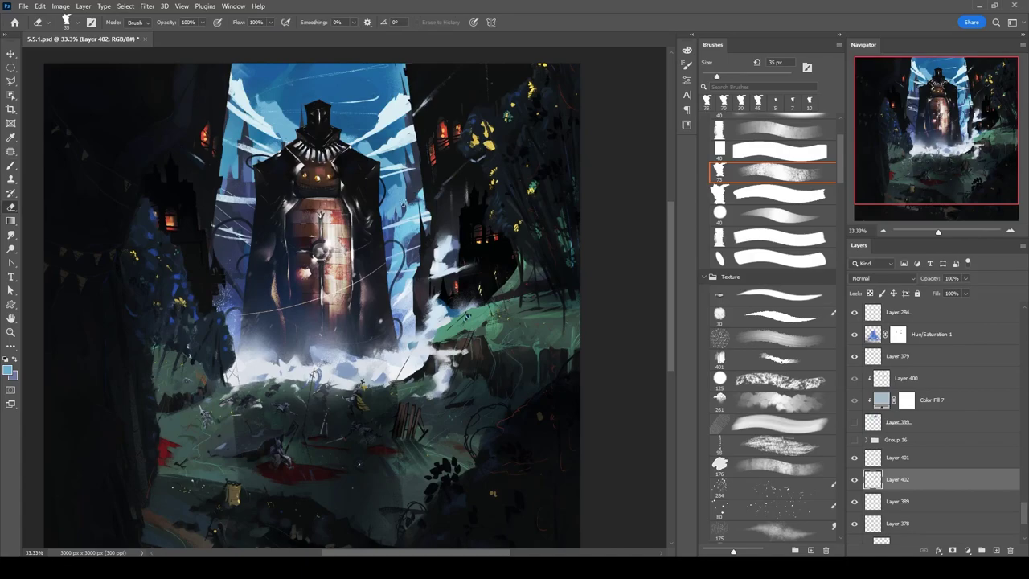
{"action": "key", "text": "b"}
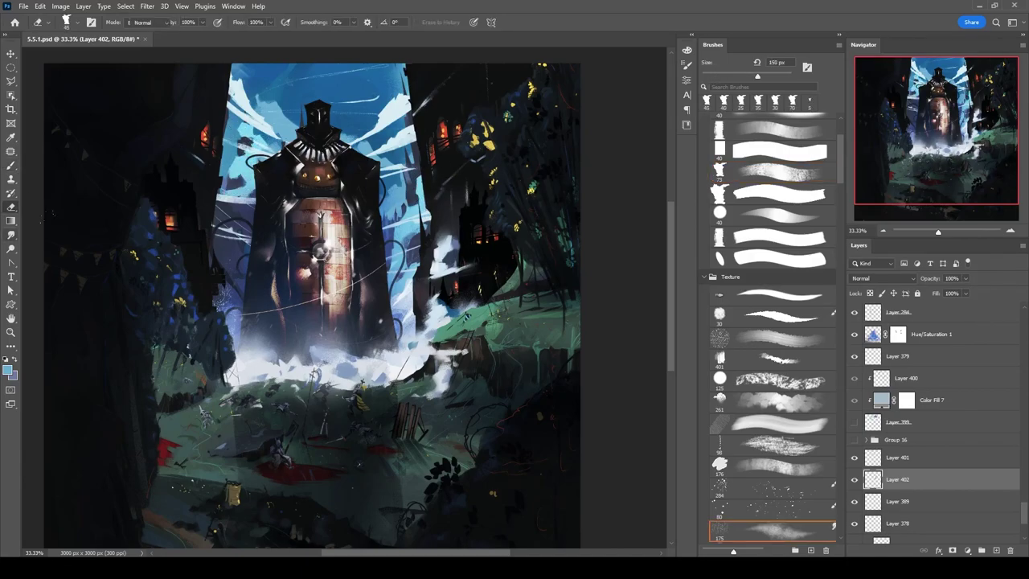
{"action": "key", "text": "r"}
Add a layer clipped to Layer 402 and glaze pale light over the blue clouds with the soft brush at 250 px.
{"action": "key", "text": "ctrl+shift+alt+n"}
{"action": "key", "text": "ctrl+alt+g"}
{"action": "key", "text": "l"}
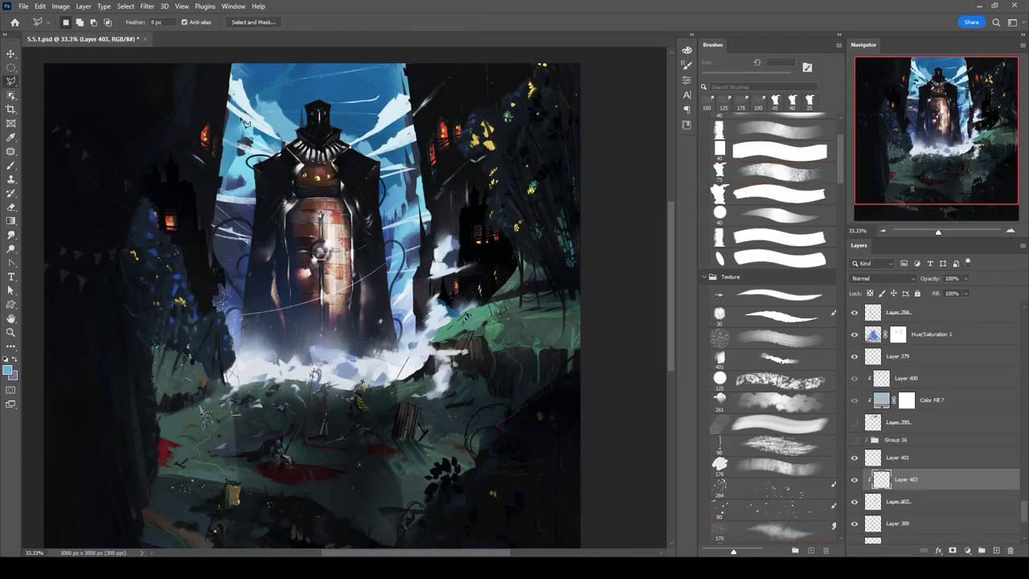
{"action": "key", "text": "b"}
{"action": "key", "text": "bracketright"}
{"action": "key", "text": "bracketright"}
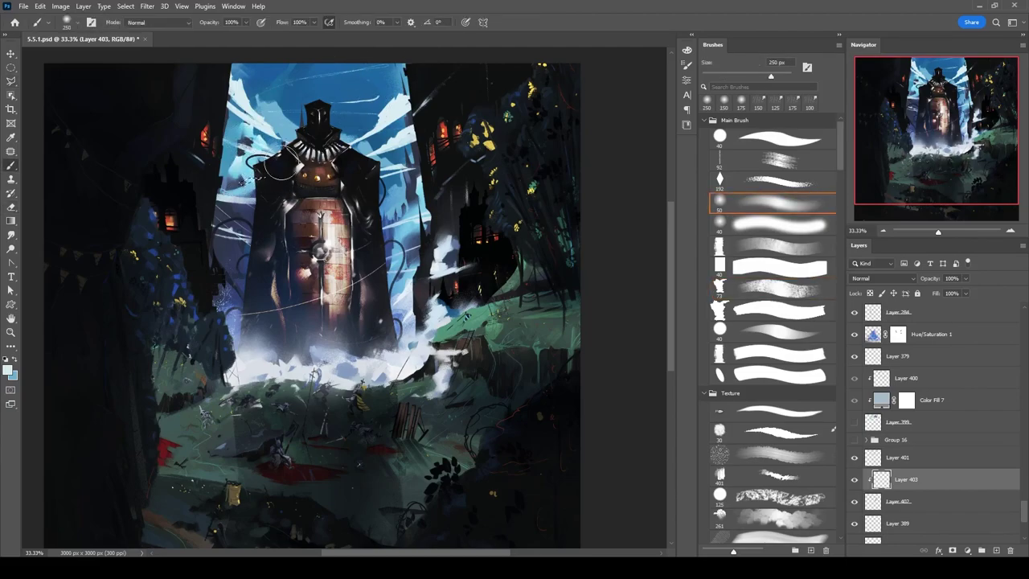
Refine the pale light on Layer 403 with lasso selections and the textured brush and eraser, and save the file.
{"action": "key", "text": "l"}
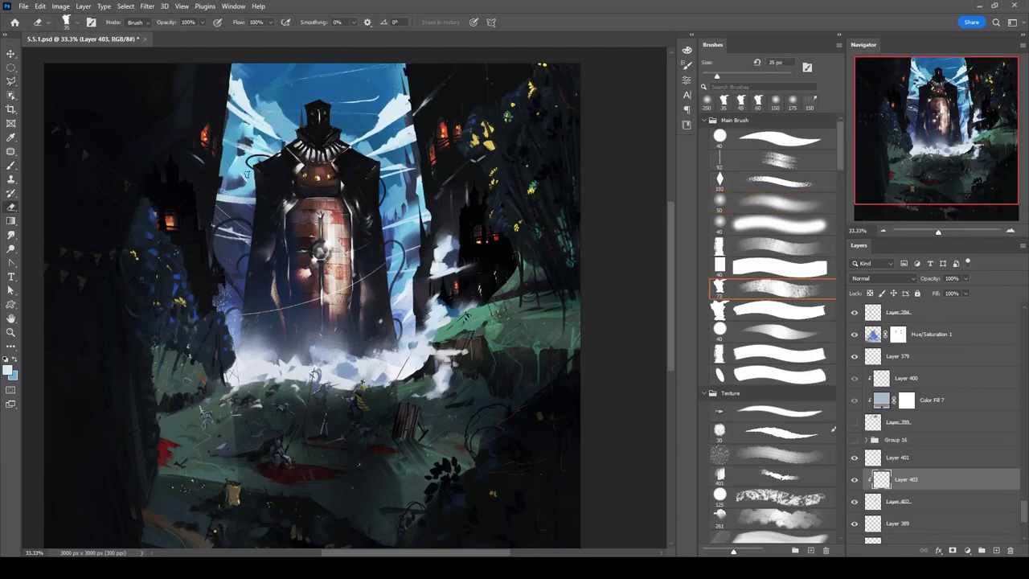
{"action": "key", "text": "b"}
{"action": "key", "text": "l"}
{"action": "key", "text": "b"}
{"action": "key", "text": "ctrl+s"}
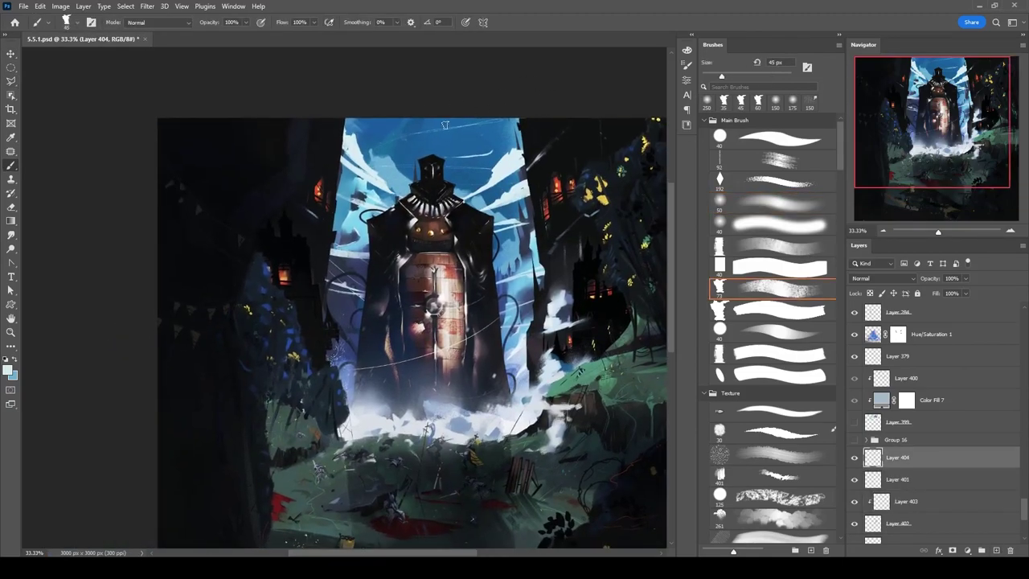
Paint a bright white cloud across the upper sky beside the figure's head on Layer 404 and carve its edges with the eraser.
{"action": "key", "text": "bracketleft"}
{"action": "key", "text": "bracketleft"}
{"action": "key", "text": "bracketleft"}
{"action": "key", "text": "e"}
{"action": "key", "text": "bracketright"}
{"action": "mouse_move", "coordinate": [455, 126]}
{"action": "left_mouse_down"}
{"action": "mouse_move", "coordinate": [437, 131]}
{"action": "mouse_move", "coordinate": [479, 143]}
{"action": "left_mouse_up"}
{"action": "key", "text": "b"}
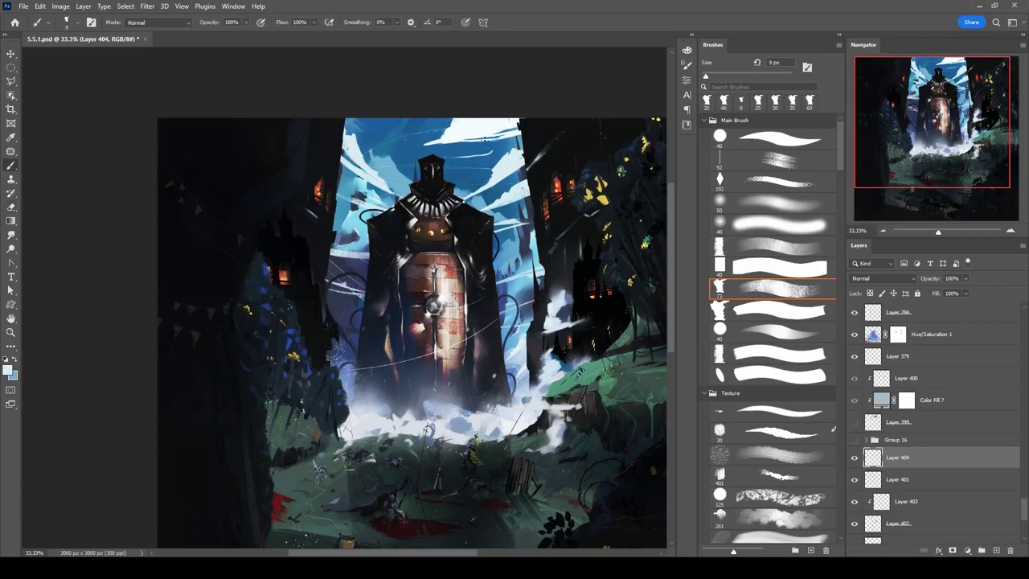
Add fine broken cloud streaks to the upper sky on Layer 404 with the textured brush at 5 px and 4 px.
{"action": "key", "text": "bracketleft"}
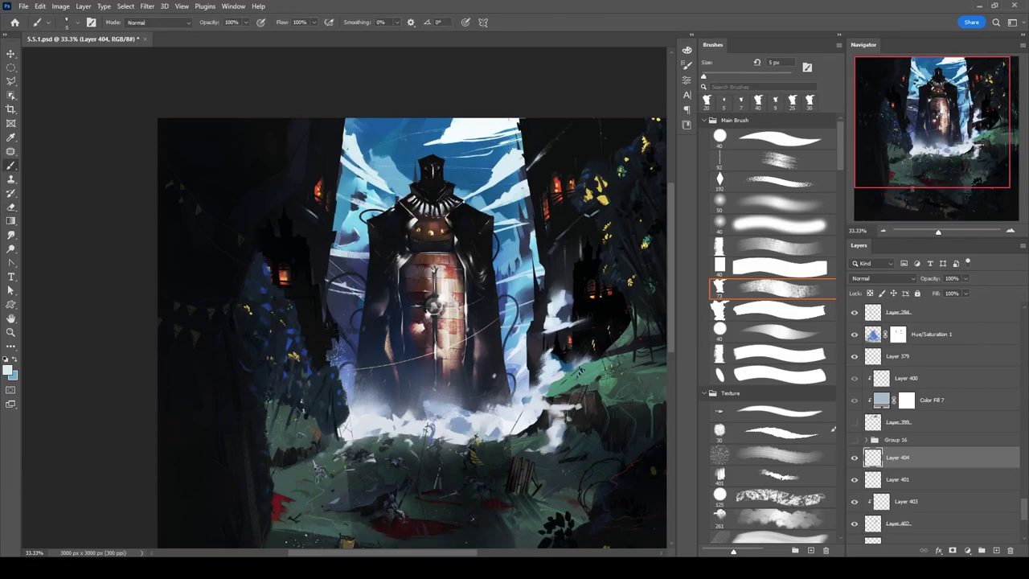
{"action": "key", "text": "alt+bracketleft"}
{"action": "key", "text": "ctrl+minus"}
{"action": "key", "text": "alt+bracketright"}
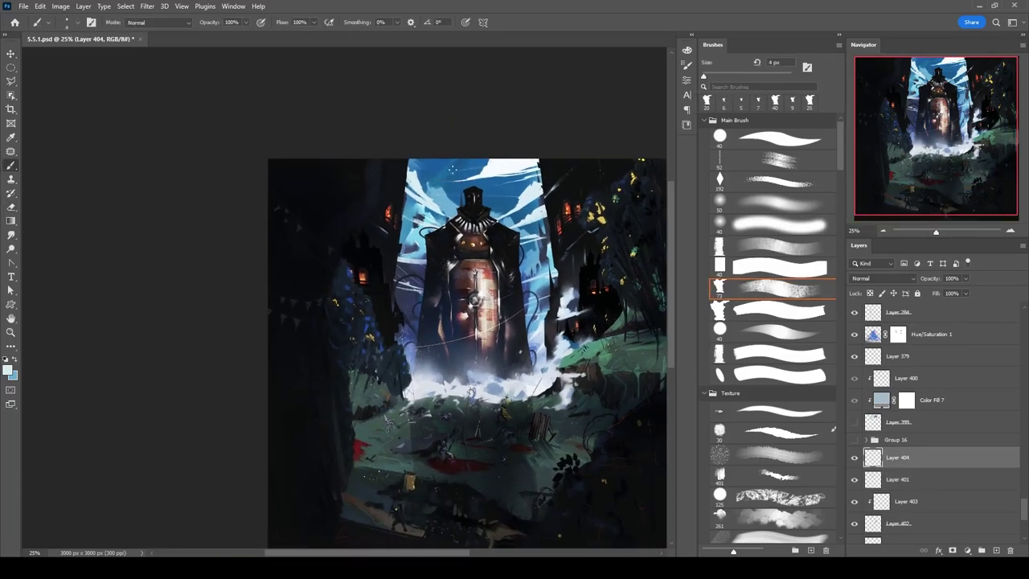
{"action": "key", "text": "l"}
{"action": "key", "text": "alt+bracketleft"}
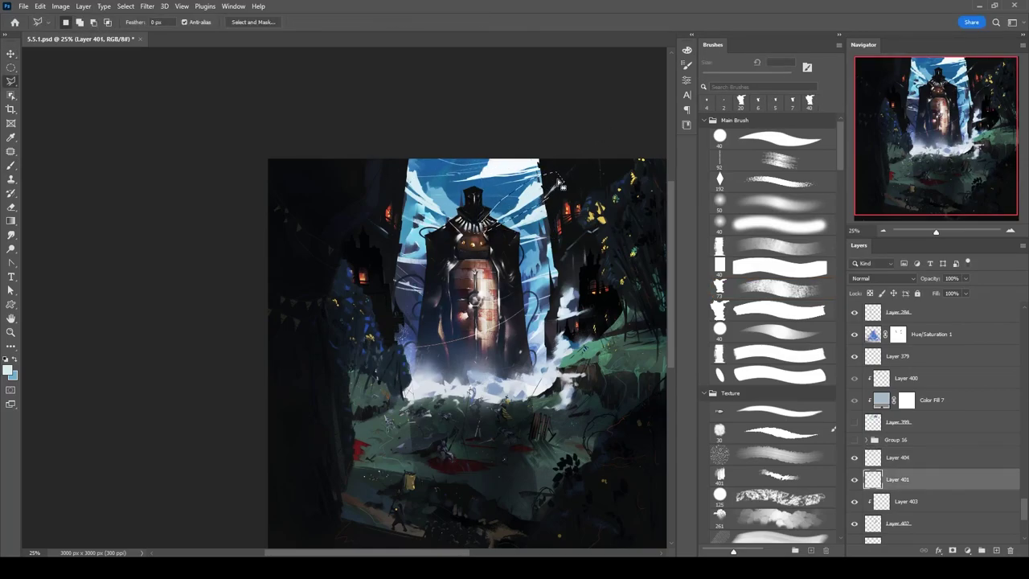
{"action": "key", "text": "b"}
{"action": "key", "text": "alt+bracketright"}
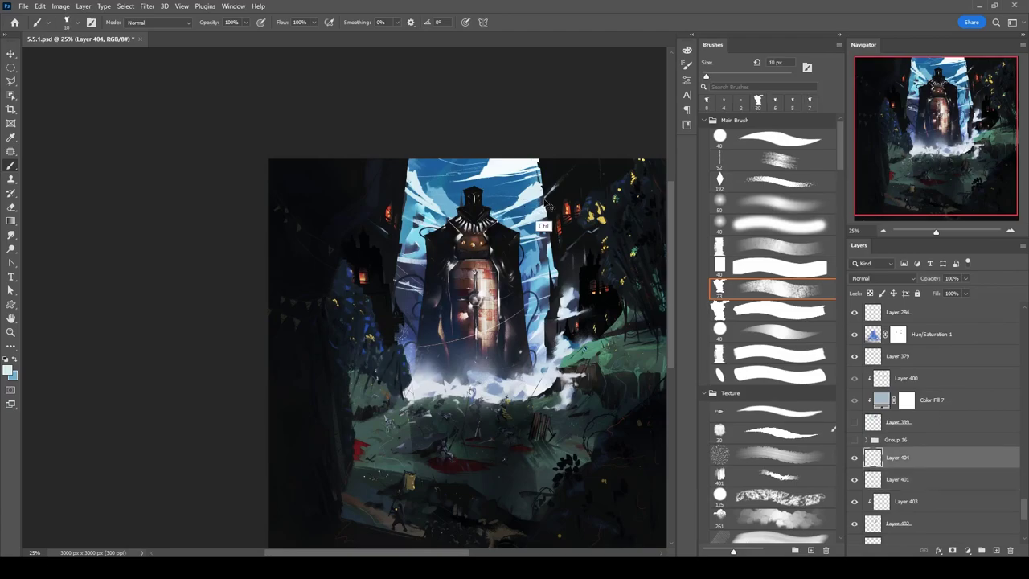
Touch up the clouds near the dark tower on Layer 404 with the textured brush at 40 px and 8 px.
{"action": "key", "text": "bracketright"}
{"action": "key", "text": "bracketright"}
{"action": "key", "text": "bracketright"}
{"action": "key", "text": "bracketright"}
{"action": "key", "text": "bracketright"}
{"action": "key", "text": "bracketright"}
{"action": "key", "text": "bracketright"}
{"action": "key", "text": "bracketright"}
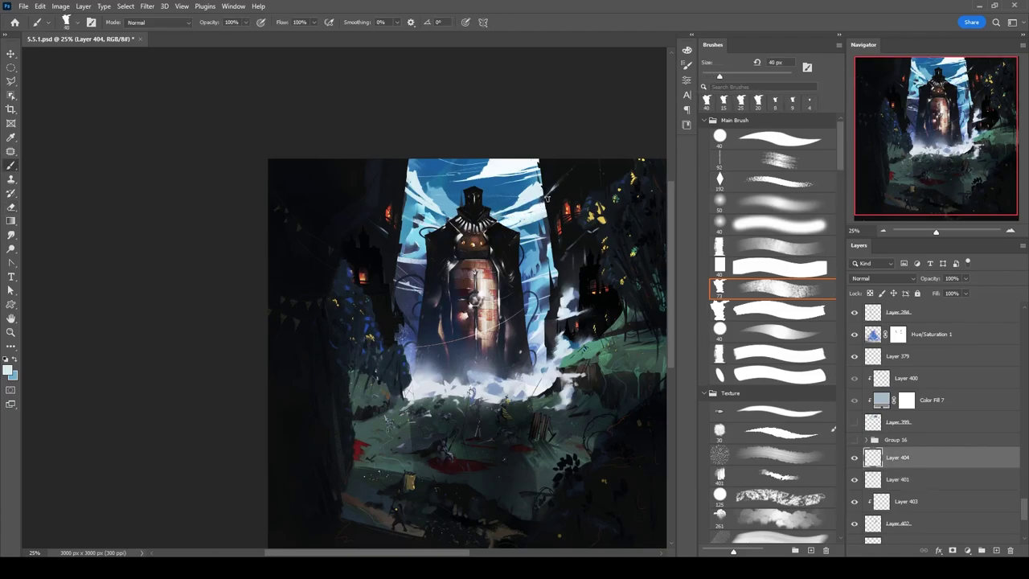
{"action": "key", "text": "b"}
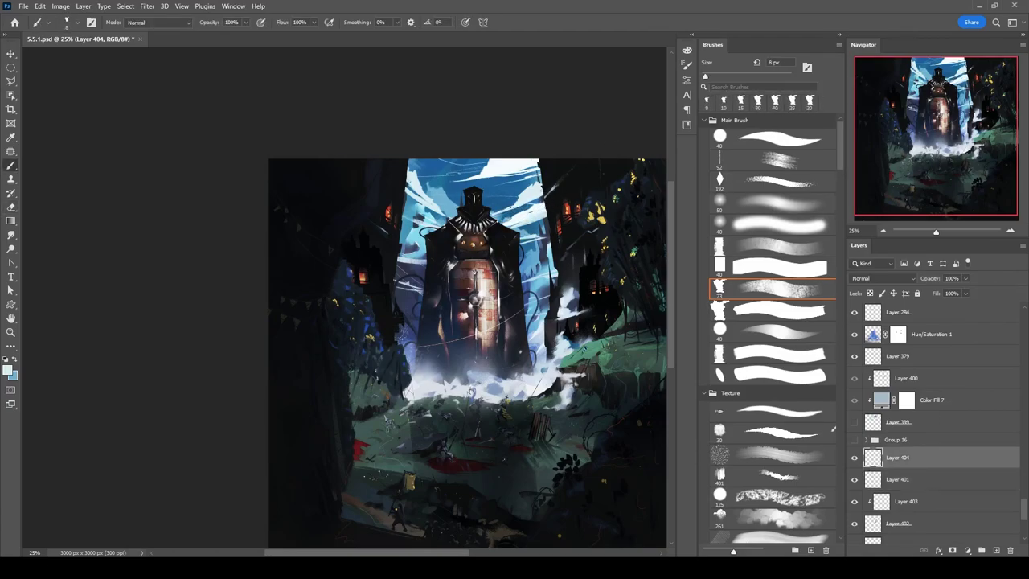
Free-transform the streaked clouds beside the figure's head on Layer 401 and set the textured brush to 20 px.
{"action": "left_click_drag", "start_coordinate": [610, 154], "coordinate": [591, 170]}
{"action": "key", "text": "alt+bracketleft"}
{"action": "key", "text": "v"}
{"action": "key", "text": "ctrl+t"}
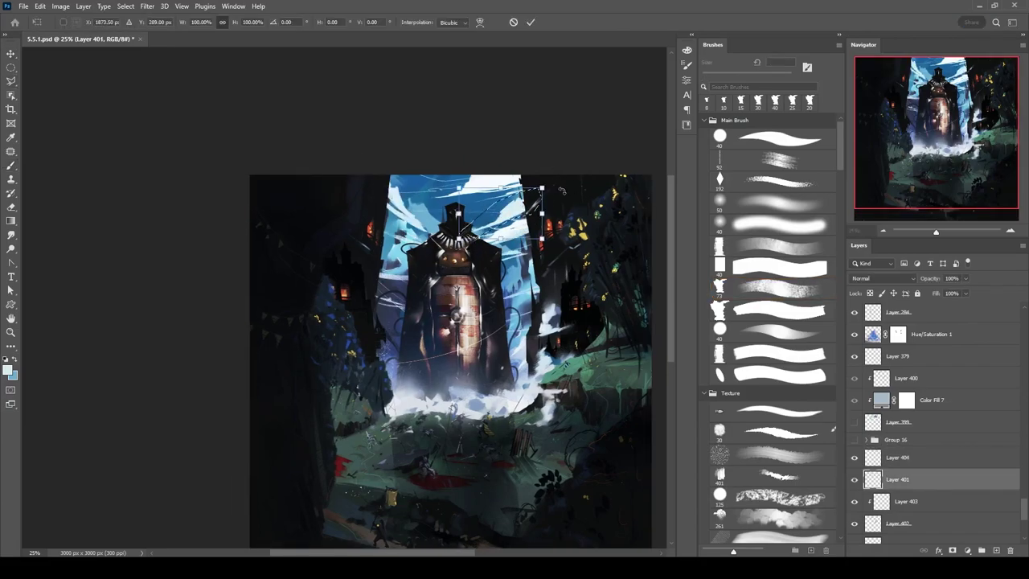
{"action": "key", "text": "Return"}
{"action": "key", "text": "b"}
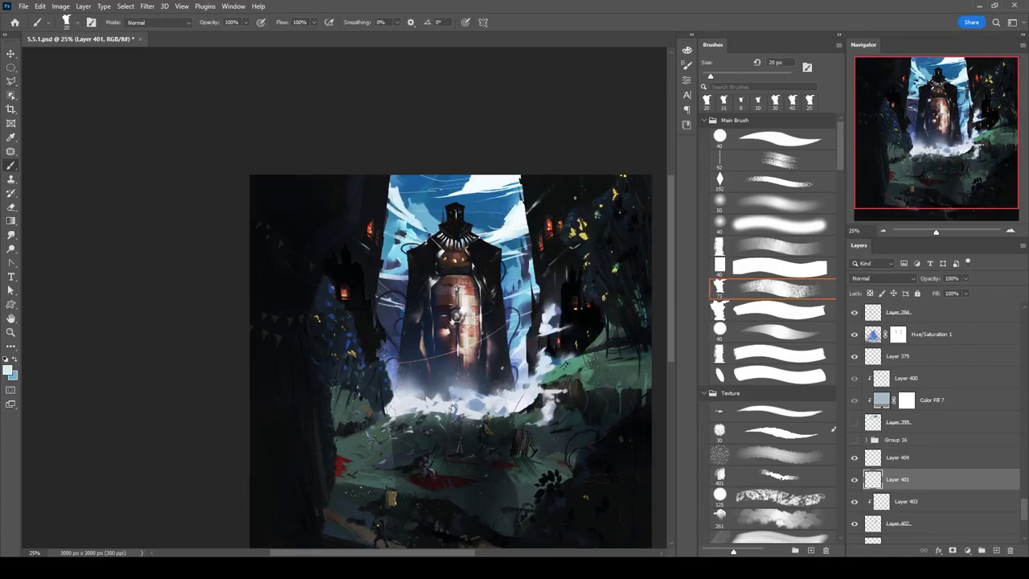
Add small touches around the figure on Layer 405 with the textured brush at 10 px and 15 px, trimming them with the eraser.
{"action": "mouse_move", "coordinate": [451, 362]}
{"action": "left_mouse_down"}
{"action": "mouse_move", "coordinate": [414, 366]}
{"action": "mouse_move", "coordinate": [414, 347]}
{"action": "mouse_move", "coordinate": [344, 312]}
{"action": "mouse_move", "coordinate": [339, 296]}
{"action": "left_mouse_up"}
{"action": "key", "text": "e"}
{"action": "key", "text": "b"}
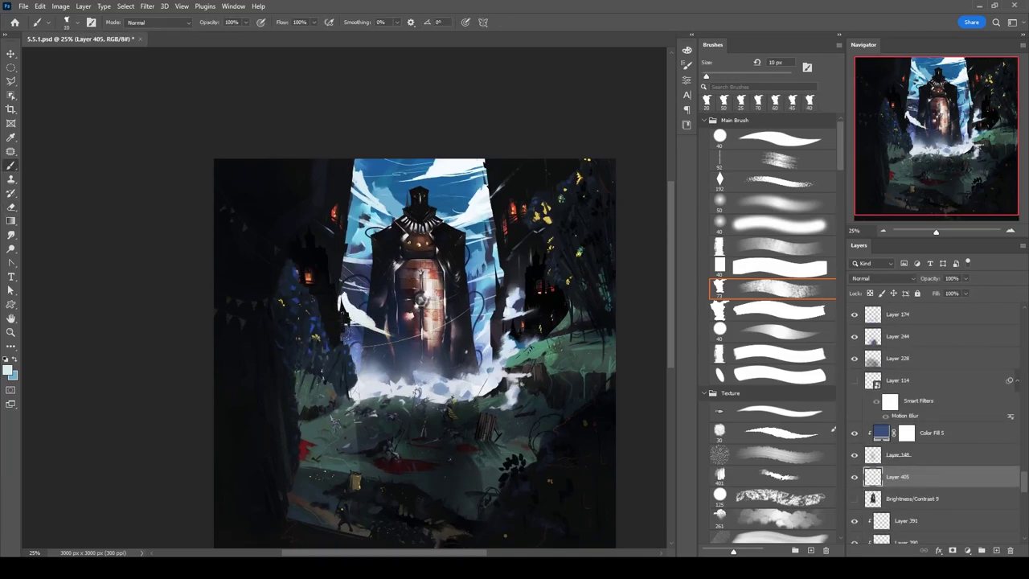
{"action": "left_click_drag", "start_coordinate": [480, 341], "coordinate": [453, 344]}
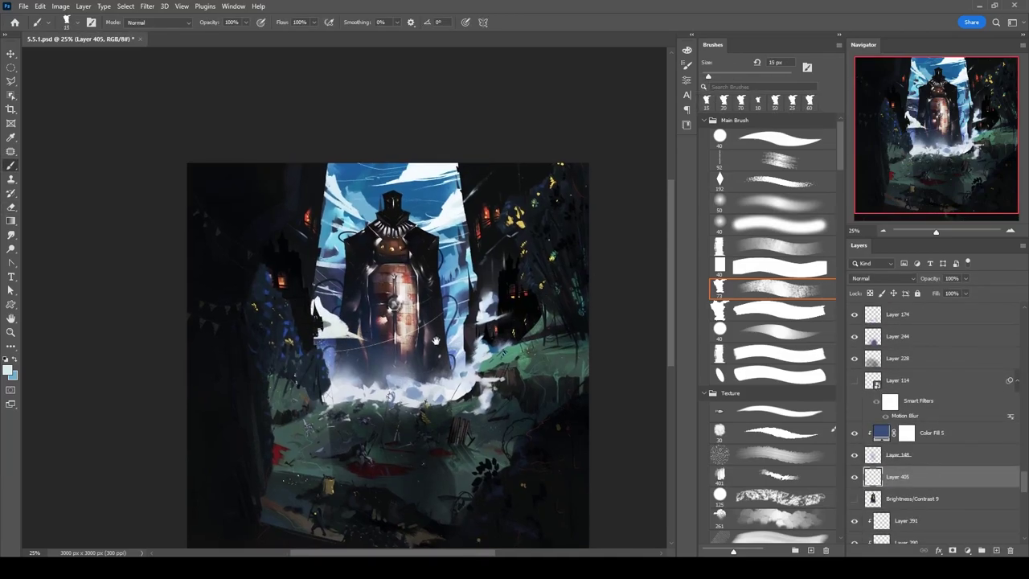
{"action": "key", "text": "e"}
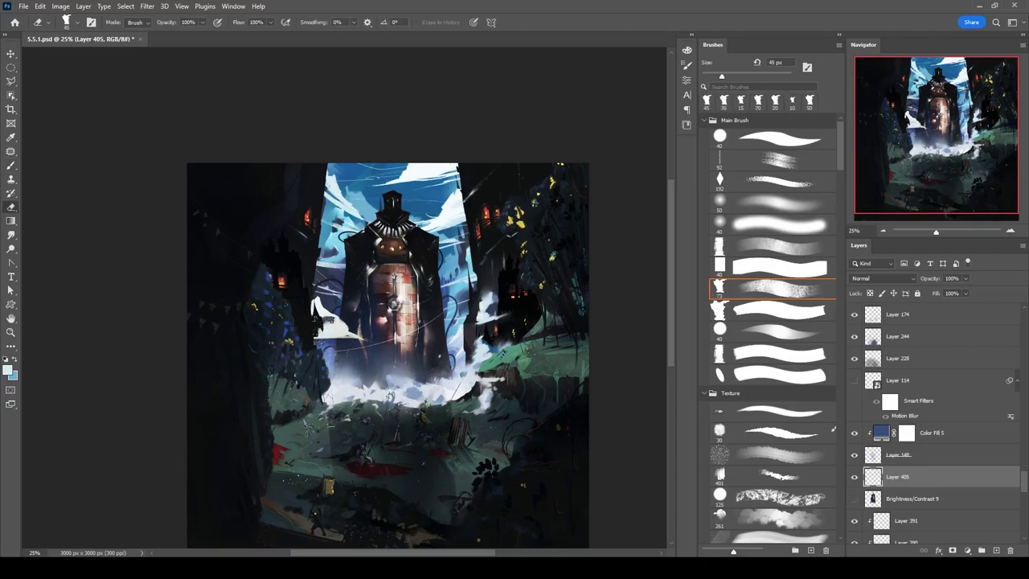
{"action": "left_click_drag", "start_coordinate": [376, 334], "coordinate": [349, 318]}
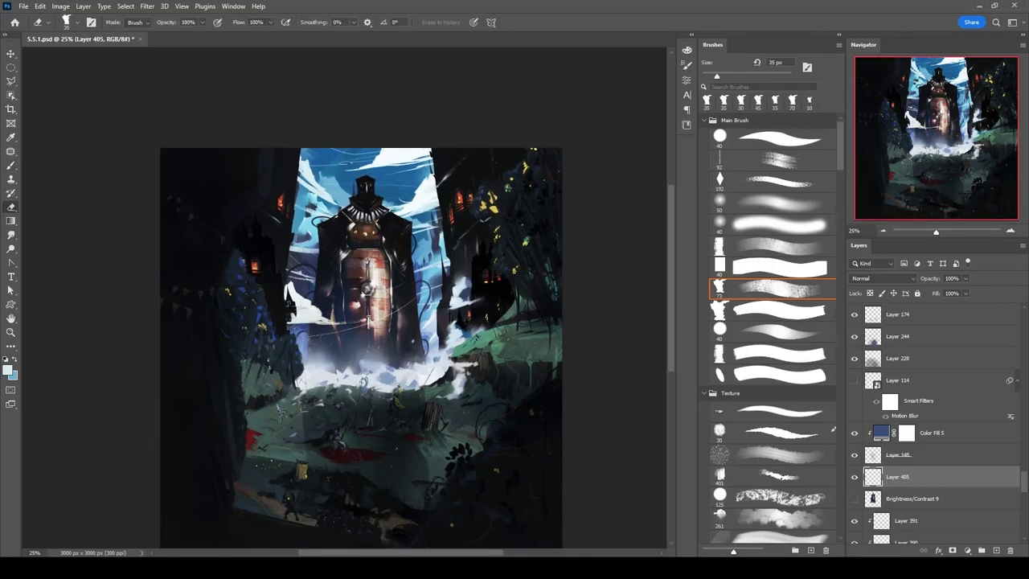
{"action": "left_click_drag", "start_coordinate": [593, 294], "coordinate": [561, 301]}
{"action": "key", "text": "l"}
{"action": "left_click", "coordinate": [249, 177]}
{"action": "left_click", "coordinate": [261, 154]}
{"action": "left_click", "coordinate": [278, 150]}
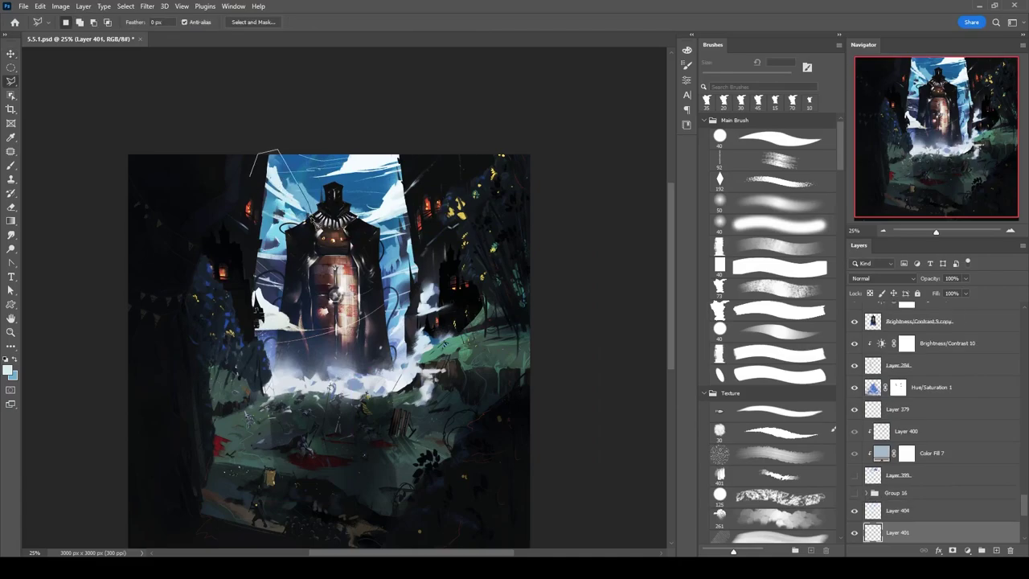
{"action": "key", "text": "Escape"}
{"action": "key", "text": "b"}
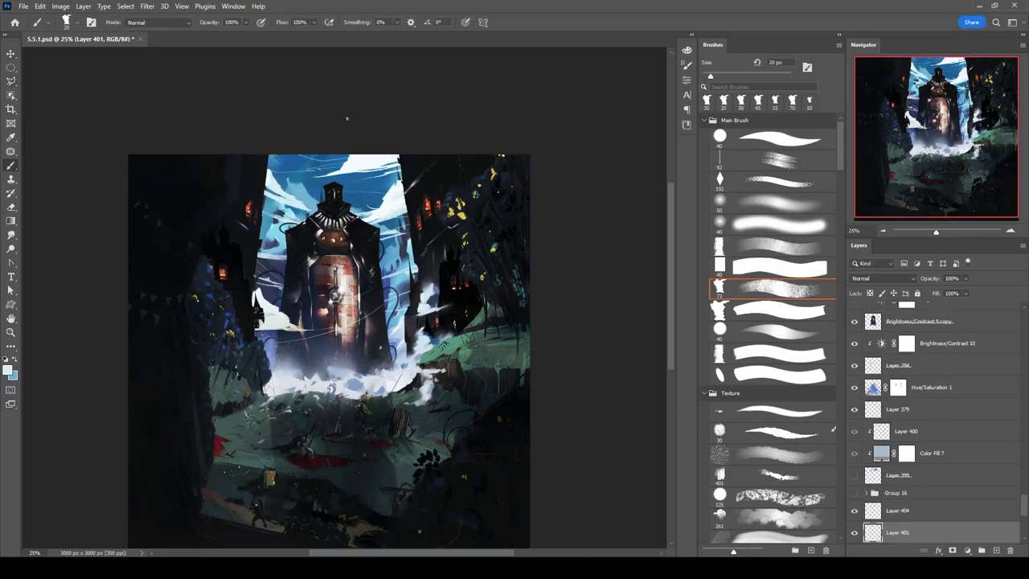
Touch up Layer 389 with fine textured brush strokes at 7 px and 5 px.
{"action": "scroll", "coordinate": [855, 435], "scroll_direction": "down", "scroll_amount": 3}
{"action": "key", "text": "v"}
{"action": "left_click", "coordinate": [265, 273]}
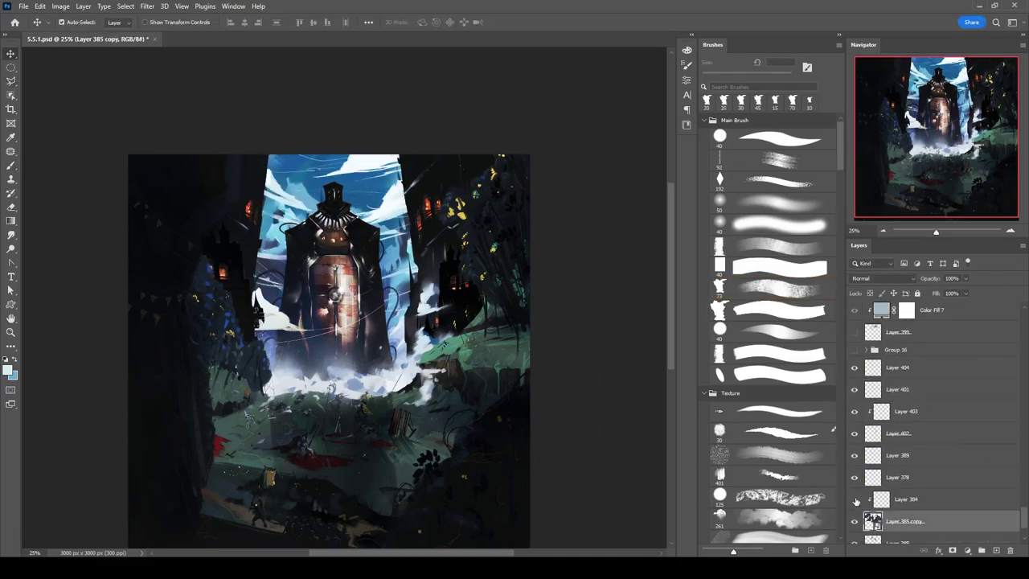
{"action": "left_click", "coordinate": [892, 455]}
{"action": "key", "text": "b"}
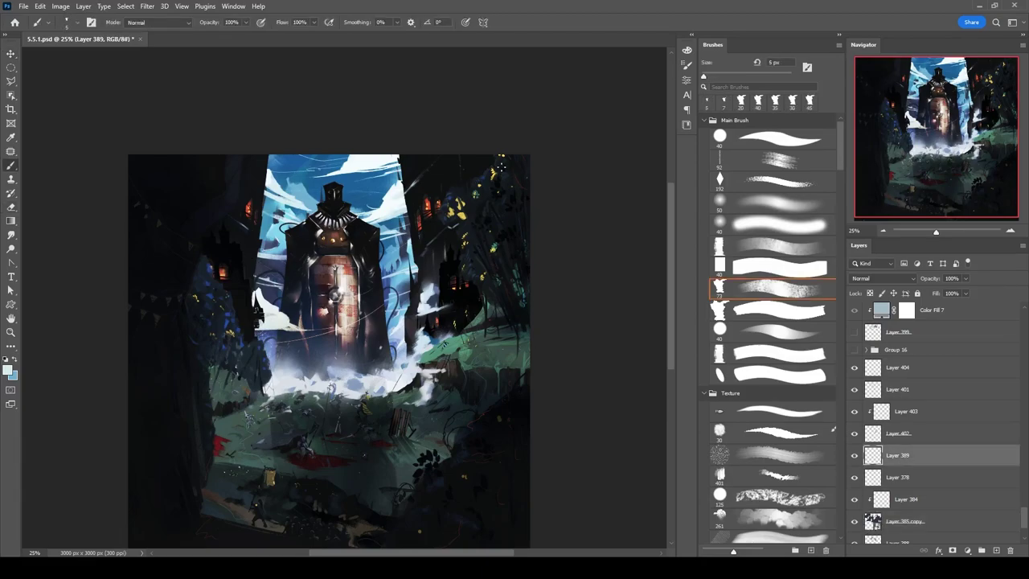
Remove the hidden Layer 399 and its clipped Color Fill 7 and Layer 400 from above Group 16.
{"action": "key", "text": "alt+bracketright"}
{"action": "key", "text": "alt+bracketright"}
{"action": "key", "text": "alt+bracketright"}
{"action": "key", "text": "alt+bracketright"}
{"action": "key", "text": "alt+bracketright"}
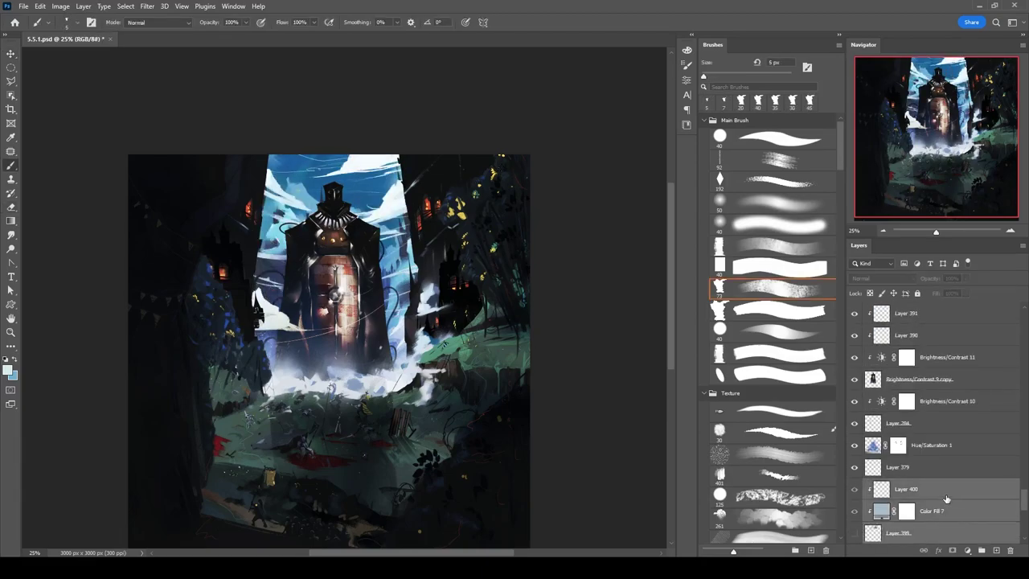
{"action": "scroll", "coordinate": [541, 229], "scroll_direction": "down", "scroll_amount": 1}
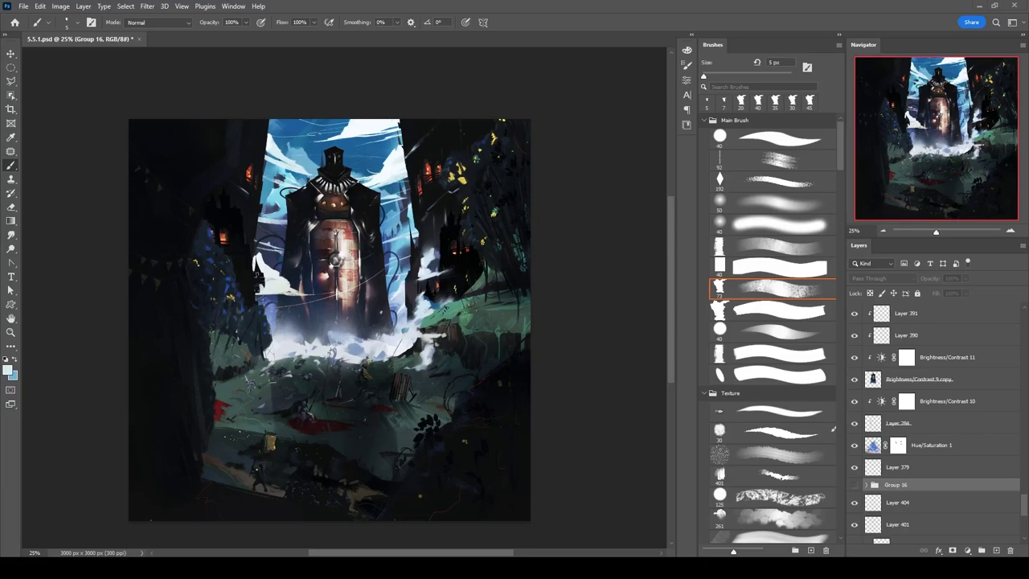
Inspect the Layer 385 copy 2 overlay and show Layer 393 to compare the painting with its earlier clouds.
{"action": "left_click_drag", "start_coordinate": [1024, 499], "coordinate": [1022, 358]}
{"action": "scroll", "coordinate": [901, 425], "scroll_direction": "up", "scroll_amount": 5}
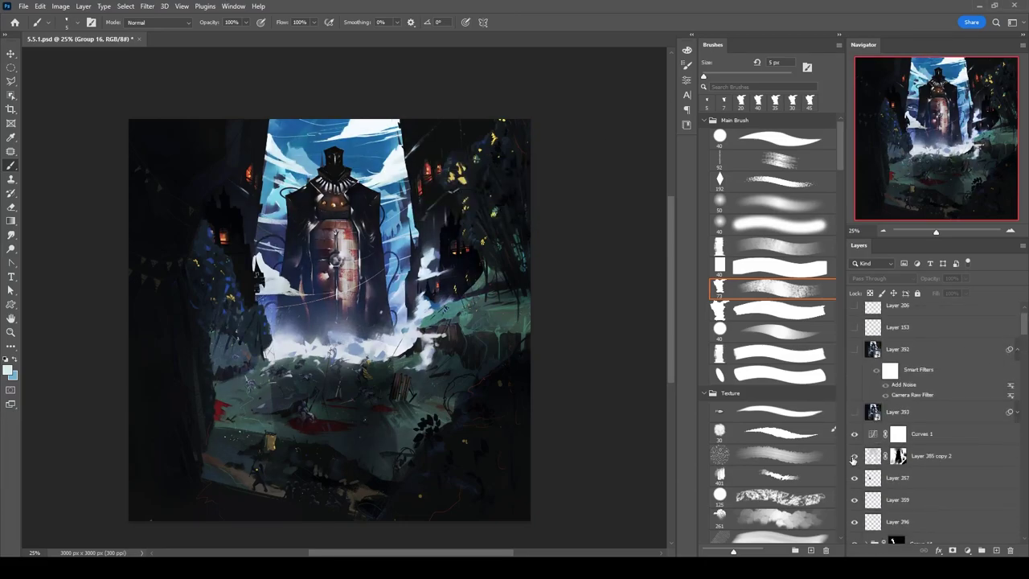
{"action": "left_click", "coordinate": [916, 455]}
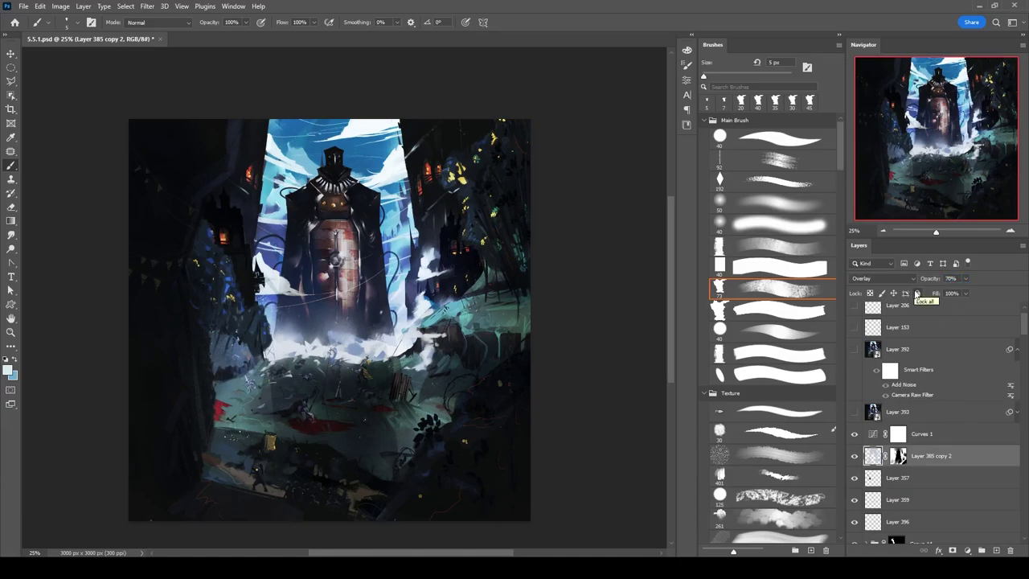
{"action": "left_click", "coordinate": [855, 413]}
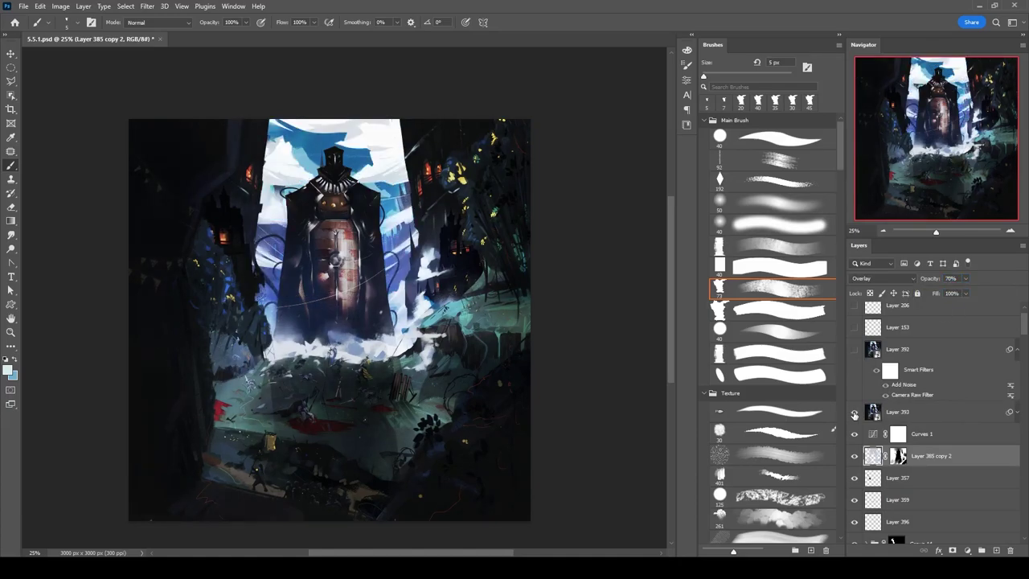
{"action": "left_click", "coordinate": [925, 434]}
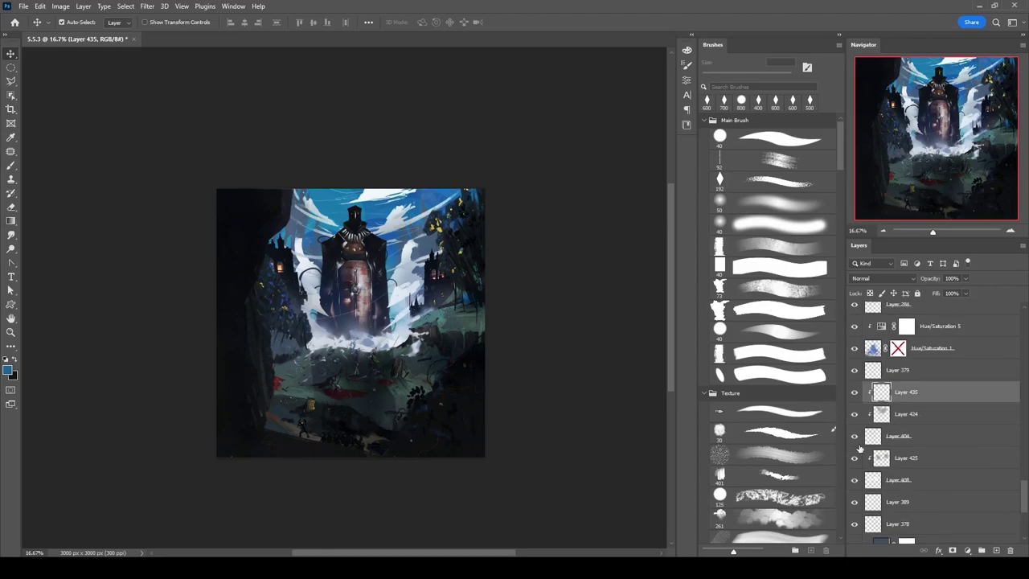
Add white cloud strokes to the sky on Layer 408 with the textured brush, varying its size down to 9 px.
{"action": "key", "text": "b"}
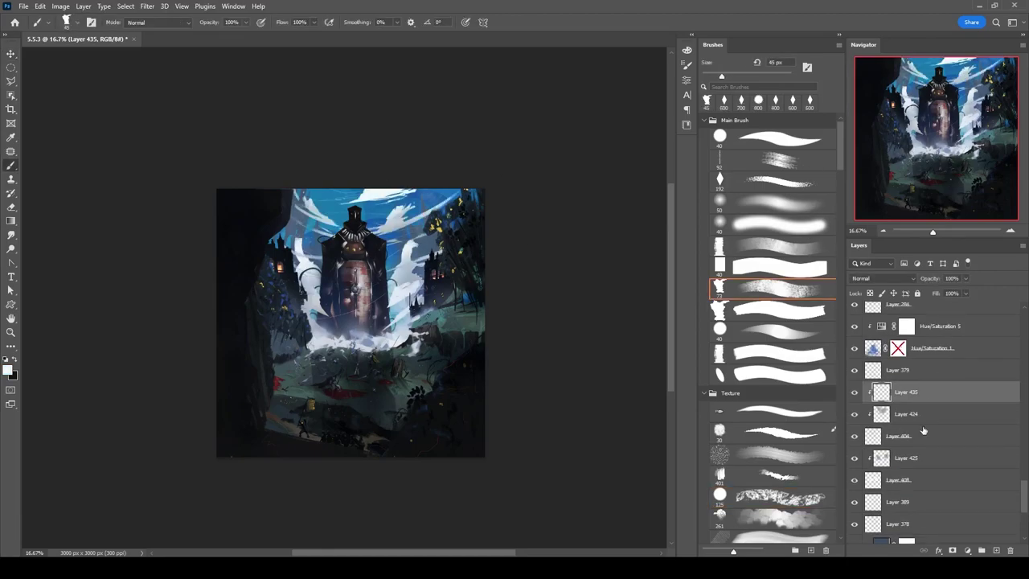
{"action": "left_click", "coordinate": [884, 480]}
{"action": "key", "text": "bracketright"}
{"action": "key", "text": "bracketright"}
{"action": "key", "text": "bracketright"}
{"action": "key", "text": "bracketright"}
{"action": "key", "text": "bracketright"}
{"action": "key", "text": "bracketright"}
{"action": "key", "text": "bracketleft"}
{"action": "key", "text": "bracketleft"}
{"action": "key", "text": "bracketleft"}
{"action": "key", "text": "bracketleft"}
{"action": "key", "text": "bracketleft"}
{"action": "key", "text": "bracketleft"}
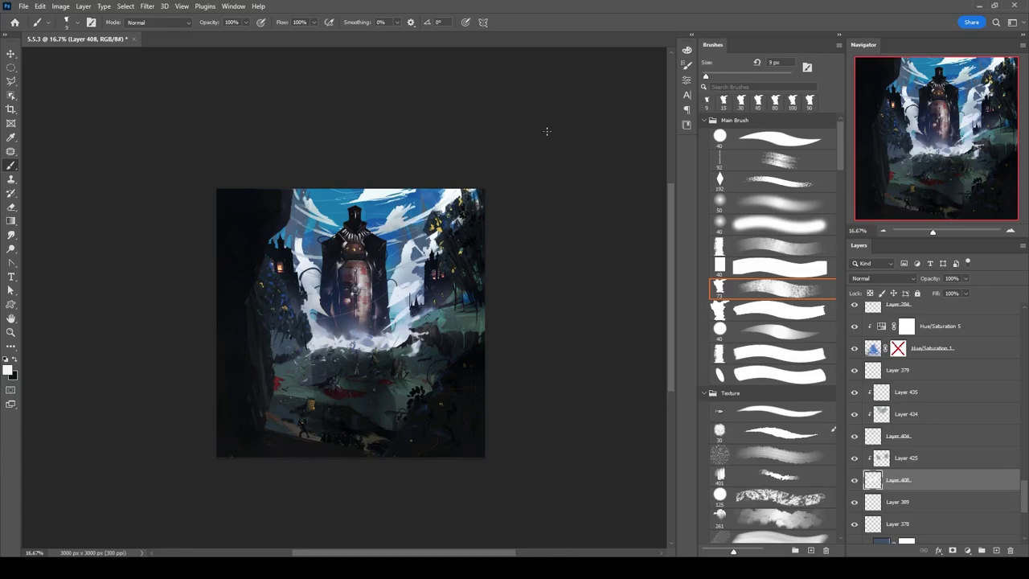
Hide cloud Layers 408 and 404 and brush a soft light-blue glow into the sky behind the figure.
{"action": "left_click", "coordinate": [854, 480]}
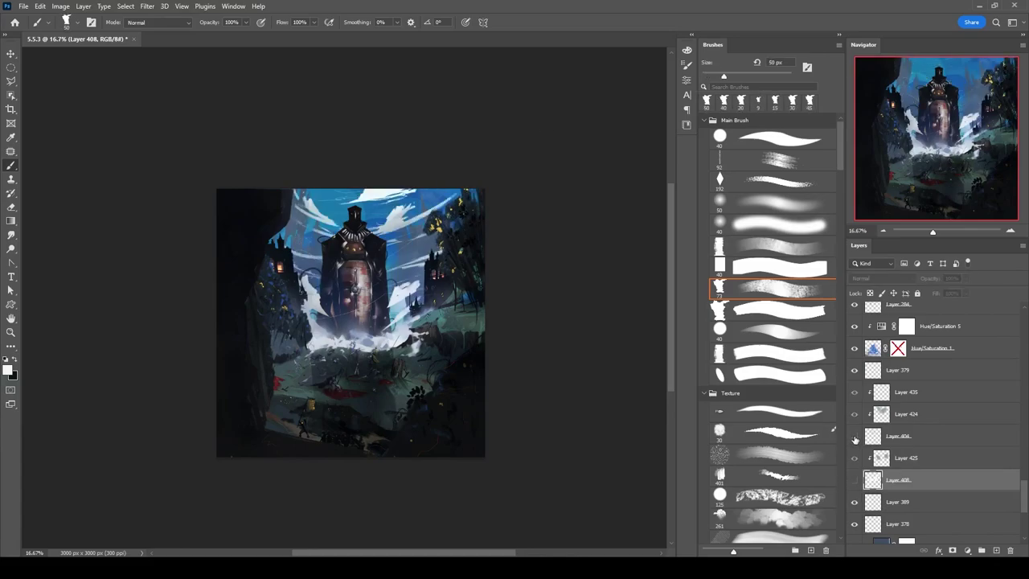
{"action": "scroll", "coordinate": [933, 442], "scroll_direction": "down", "scroll_amount": 4}
{"action": "left_click", "coordinate": [898, 467]}
{"action": "right_click", "coordinate": [562, 174], "text": "alt+shift"}
{"action": "mouse_move", "coordinate": [434, 201]}
{"action": "left_mouse_down"}
{"action": "mouse_move", "coordinate": [367, 183]}
{"action": "mouse_move", "coordinate": [475, 104]}
{"action": "left_mouse_up"}
Recolour Color Fill 7 over the distant spires to a muted blue.
{"action": "key", "text": "v"}
{"action": "scroll", "coordinate": [1014, 519], "scroll_direction": "down", "scroll_amount": 1}
{"action": "double_click", "coordinate": [882, 356]}
{"action": "left_click_drag", "start_coordinate": [609, 241], "coordinate": [632, 295]}
{"action": "key", "text": "Return"}
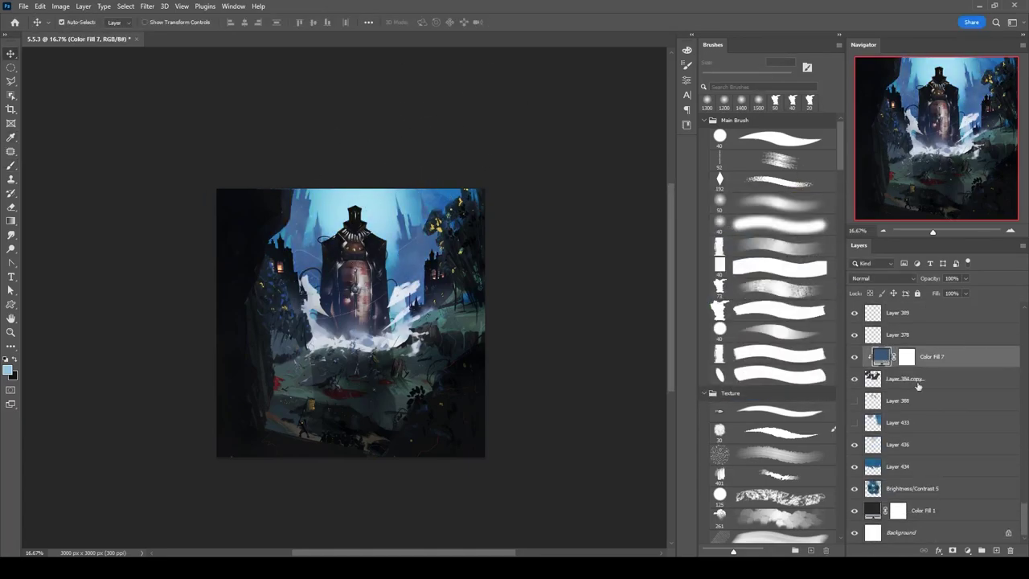
Draw a blue custom silhouette shape behind the figure on a new layer above Color Fill 7.
{"action": "key", "text": "ctrl+shift+alt+n"}
{"action": "right_click", "coordinate": [11, 304]}
{"action": "left_click", "coordinate": [49, 358]}
{"action": "key", "text": "ctrl"}
{"action": "left_click_drag", "start_coordinate": [515, 146], "coordinate": [448, 287]}
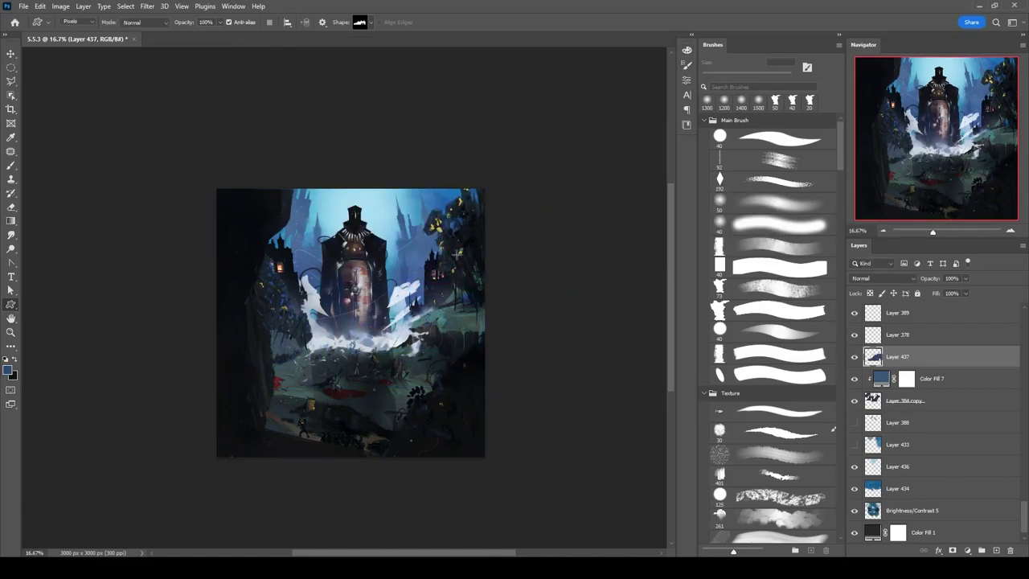
Duplicate the blue silhouette and free-transform the copy beside the figure.
{"action": "key", "text": "ctrl+j"}
{"action": "key", "text": "ctrl+t"}
{"action": "mouse_move", "coordinate": [467, 251]}
{"action": "left_mouse_down"}
{"action": "mouse_move", "coordinate": [574, 131]}
{"action": "mouse_move", "coordinate": [586, 202]}
{"action": "mouse_move", "coordinate": [541, 227]}
{"action": "left_mouse_up"}
{"action": "key", "text": "Return"}
{"action": "key", "text": "e"}
{"action": "key", "text": "shift"}
{"action": "key", "text": "b"}
Duplicate Layer 438 across to the other side of the figure, touch it up with a 70 px eraser and merge the two.
{"action": "scroll", "coordinate": [608, 259], "scroll_direction": "up", "scroll_amount": 3}
{"action": "key", "text": "ctrl+j"}
{"action": "left_click_drag", "start_coordinate": [608, 260], "coordinate": [346, 233]}
{"action": "scroll", "coordinate": [494, 257], "scroll_direction": "down", "scroll_amount": 2}
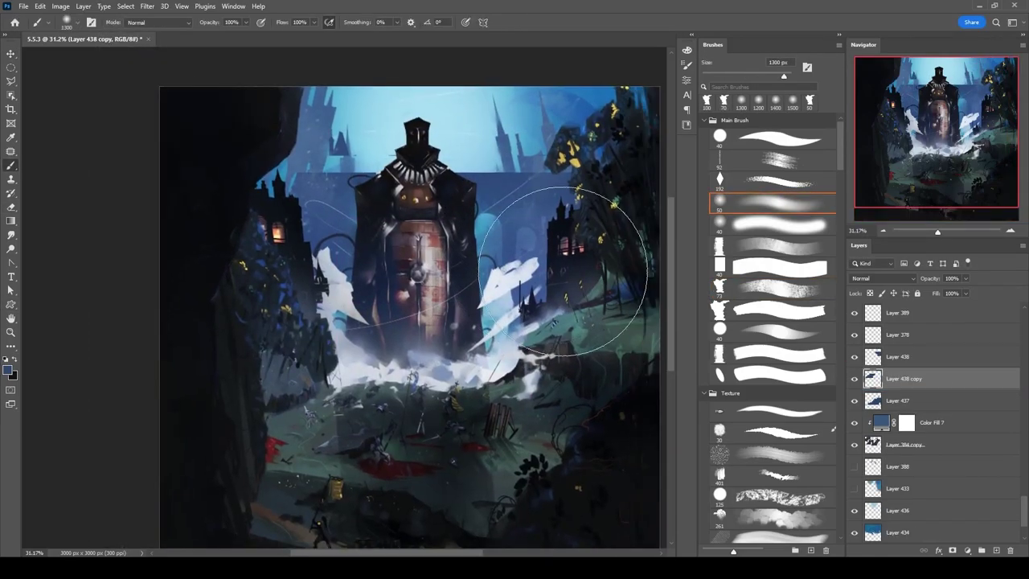
{"action": "key", "text": "comma"}
{"action": "key", "text": "shift"}
{"action": "key", "text": "e"}
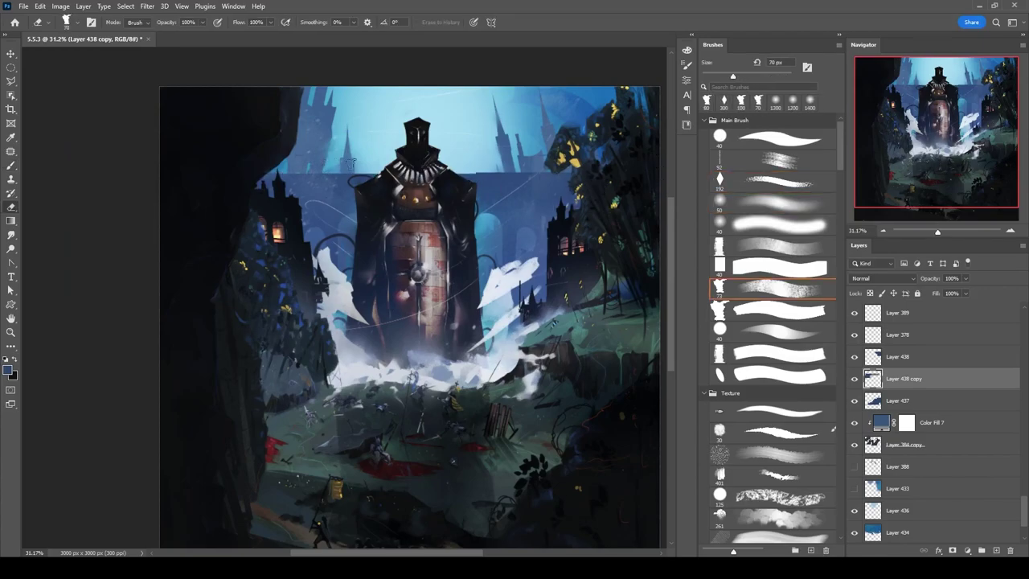
{"action": "key", "text": "ctrl+e"}
{"action": "scroll", "coordinate": [618, 172], "scroll_direction": "right", "scroll_amount": 2}
{"action": "scroll", "coordinate": [533, 231], "scroll_direction": "down", "scroll_amount": 1}
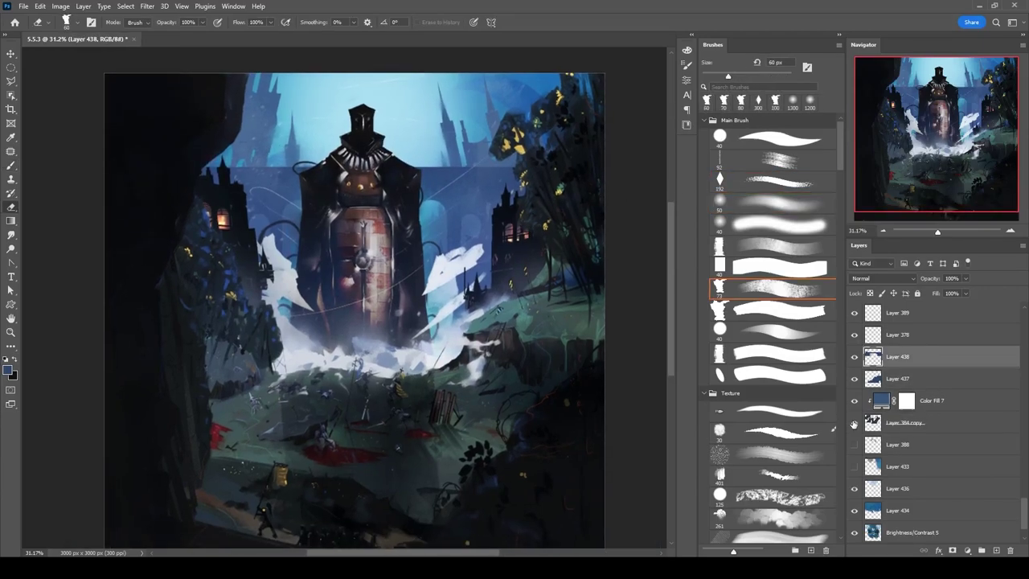
{"action": "left_click", "coordinate": [885, 420]}
{"action": "key", "text": "ctrl+t"}
{"action": "left_click_drag", "start_coordinate": [462, 256], "coordinate": [518, 241]}
{"action": "key", "text": "Escape"}
{"action": "key", "text": "ctrl+z"}
Free-transform the distant spires into smaller castle silhouettes beside the figure's head and duplicate them.
{"action": "key", "text": "ctrl+t"}
{"action": "left_click_drag", "start_coordinate": [354, 89], "coordinate": [379, 129]}
{"action": "key", "text": "Return"}
{"action": "key", "text": "ctrl+j"}
{"action": "key", "text": "ctrl+t"}
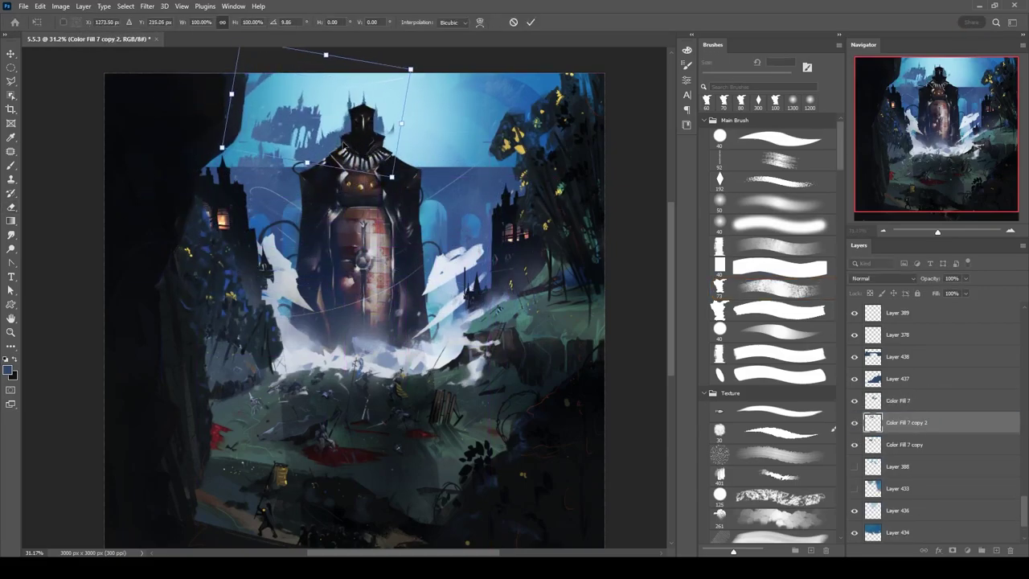
{"action": "key", "text": "Escape"}
Combine the distant castle copies into the Color Fill 7 layer.
{"action": "key", "text": "alt+bracketright"}
{"action": "key", "text": "b"}
{"action": "left_click_drag", "start_coordinate": [642, 233], "coordinate": [572, 242]}
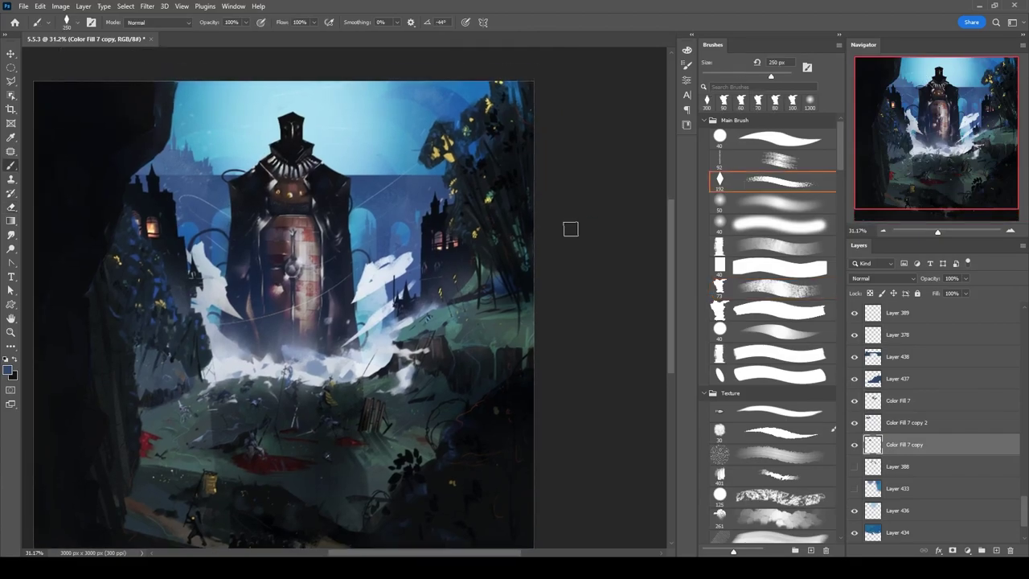
{"action": "key", "text": "ctrl+z"}
{"action": "key", "text": "ctrl+z"}
{"action": "left_click", "coordinate": [854, 401]}
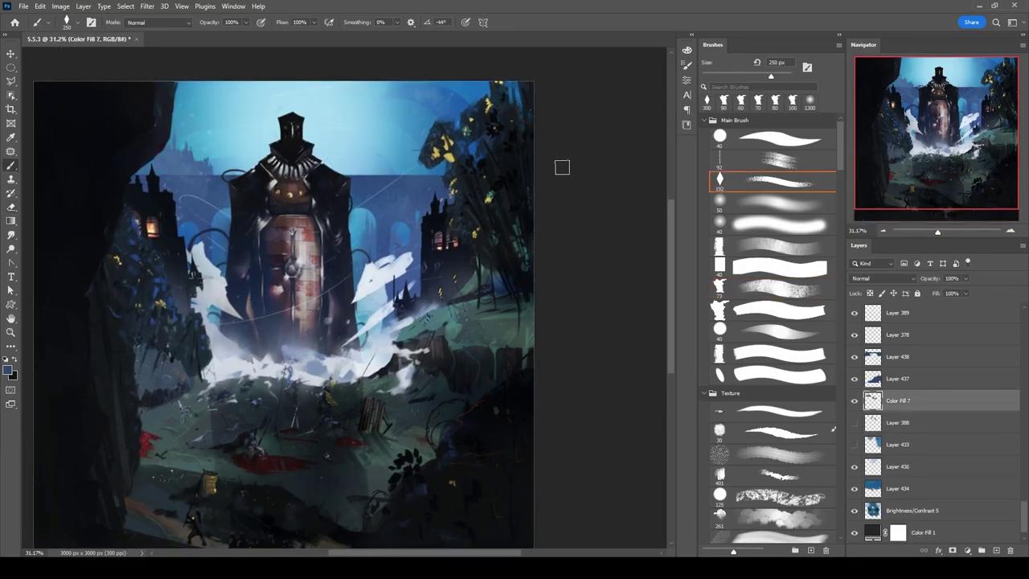
Duplicate Layer 438 with a free transform and set the eraser to the textured brush at 90 px.
{"action": "key", "text": "ctrl+minus"}
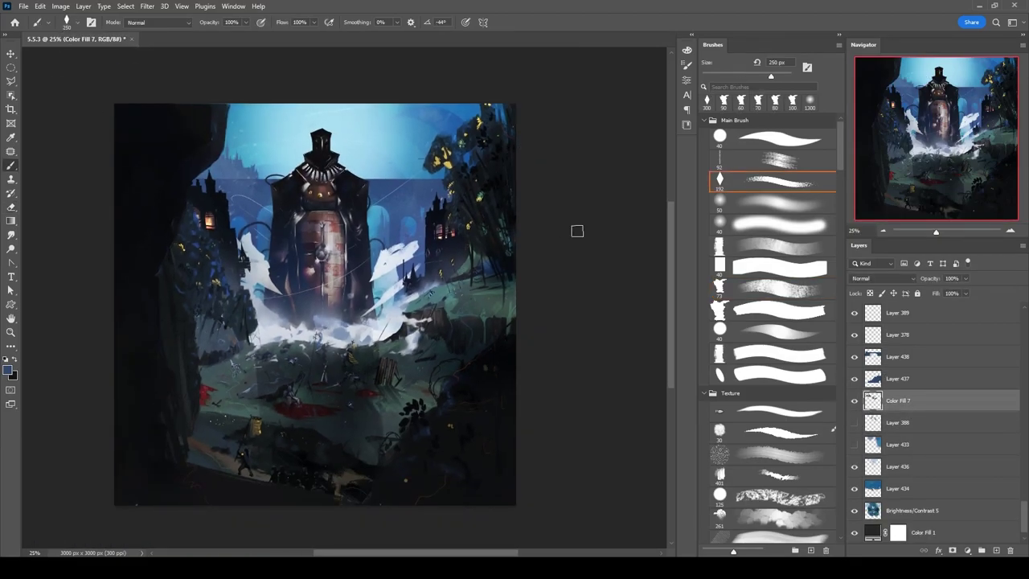
{"action": "left_click", "coordinate": [905, 356]}
{"action": "key", "text": "ctrl+alt+t"}
{"action": "mouse_move", "coordinate": [41, 137]}
{"action": "left_mouse_down"}
{"action": "mouse_move", "coordinate": [153, 187]}
{"action": "mouse_move", "coordinate": [213, 346]}
{"action": "left_mouse_up"}
{"action": "key", "text": "Return"}
{"action": "key", "text": "e"}
{"action": "left_click", "coordinate": [772, 287]}
Clip the dark blue Color Fill 8 to Layer 438 copy and free-transform that copy behind the figure.
{"action": "left_click_drag", "start_coordinate": [898, 422], "coordinate": [922, 388]}
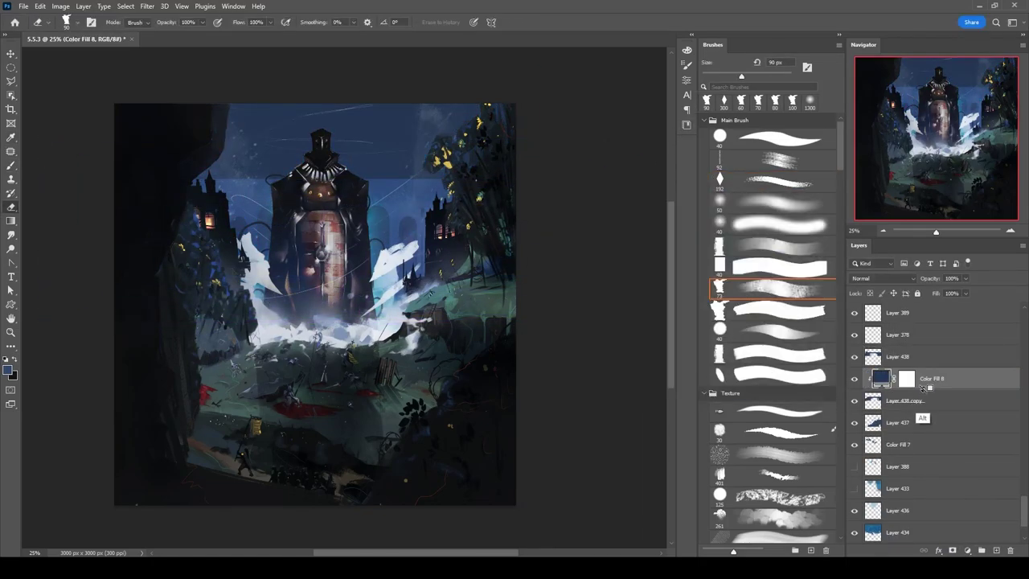
{"action": "left_click", "coordinate": [922, 389], "text": "alt"}
{"action": "key", "text": "ctrl+t"}
{"action": "mouse_move", "coordinate": [519, 181]}
{"action": "left_mouse_down"}
{"action": "mouse_move", "coordinate": [417, 260]}
{"action": "mouse_move", "coordinate": [209, 306]}
{"action": "mouse_move", "coordinate": [386, 277]}
{"action": "left_mouse_up"}
{"action": "key", "text": "Return"}
Work fine details into the blue wall on Layer 439 with the diamond textured brush reduced to 40 px.
{"action": "key", "text": "b"}
{"action": "key", "text": "shift+F6"}
{"action": "key", "text": "Escape"}
{"action": "key", "text": "bracketleft"}
{"action": "key", "text": "bracketleft"}
{"action": "key", "text": "bracketleft"}
{"action": "key", "text": "bracketleft"}
{"action": "key", "text": "bracketleft"}
{"action": "key", "text": "bracketleft"}
Duplicate the blue wall on Layer 438 and free-transform the copy to roughen the wall's upper edge.
{"action": "key", "text": "ctrl+j"}
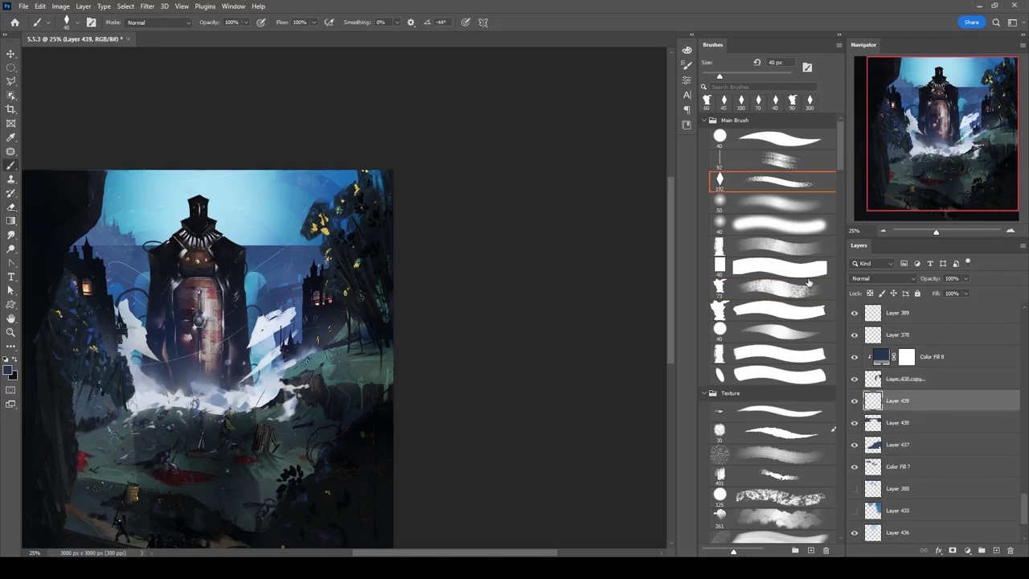
{"action": "key", "text": "ctrl+t"}
{"action": "mouse_move", "coordinate": [611, 374]}
{"action": "left_mouse_down"}
{"action": "mouse_move", "coordinate": [337, 242]}
{"action": "mouse_move", "coordinate": [391, 298]}
{"action": "mouse_move", "coordinate": [201, 265]}
{"action": "left_mouse_up"}
{"action": "key", "text": "Return"}
{"action": "key", "text": "l"}
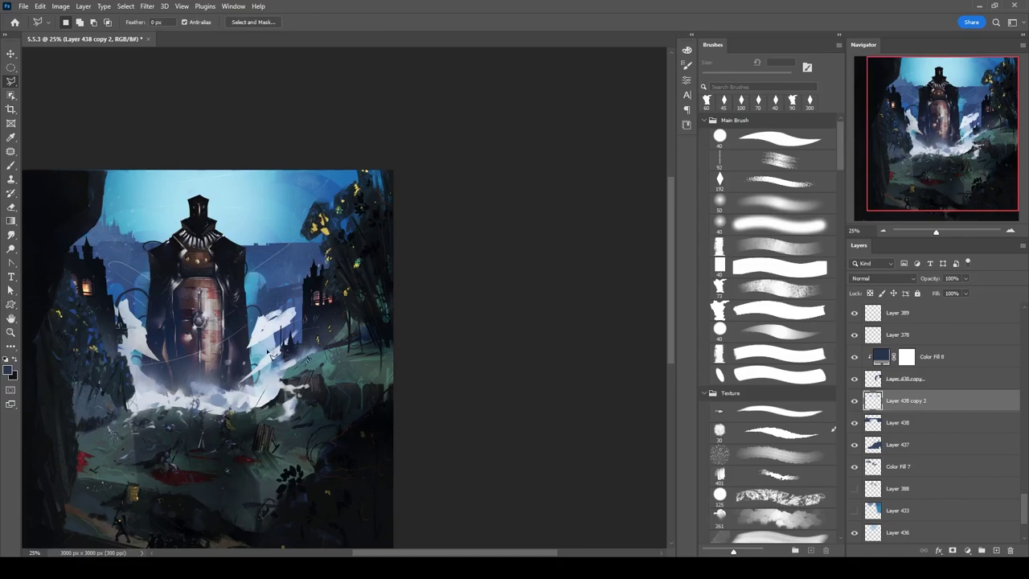
{"action": "key", "text": "b"}
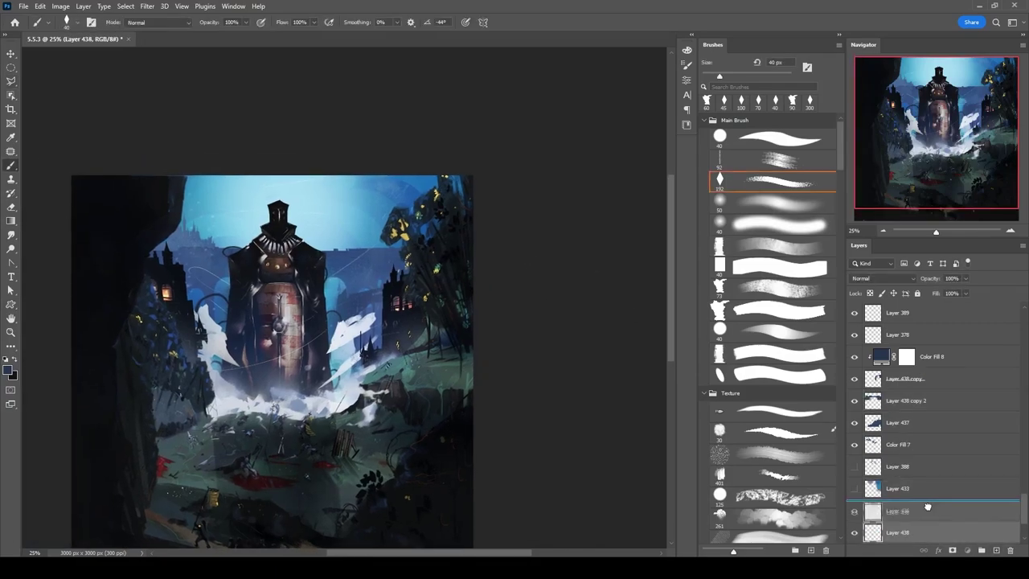
Add a Hue/Saturation adjustment clipped to the sky on Layer 434 and shift its values.
{"action": "left_click", "coordinate": [925, 466]}
{"action": "left_click", "coordinate": [967, 553]}
{"action": "left_click_drag", "start_coordinate": [576, 161], "coordinate": [590, 164]}
Create a new layer above Hue/Saturation 6 and try light-blue cloud strokes across the sky with the round brush at 80 px.
{"action": "key", "text": "ctrl+shift+alt+n"}
{"action": "left_click", "coordinate": [720, 330]}
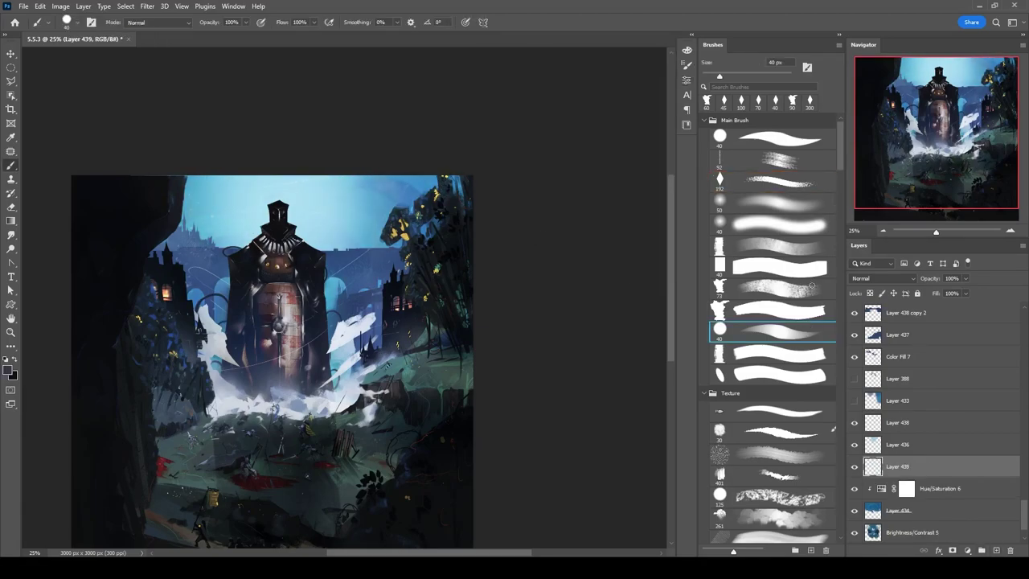
{"action": "left_click", "coordinate": [383, 197], "text": "alt"}
{"action": "left_click_drag", "start_coordinate": [400, 189], "coordinate": [351, 243]}
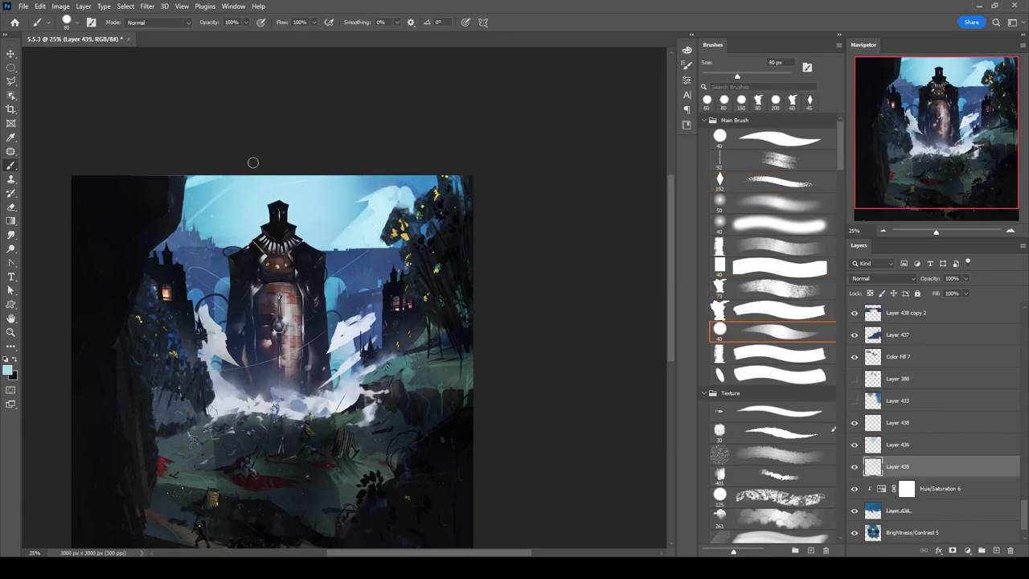
{"action": "key", "text": "]"}
{"action": "key", "text": "]"}
{"action": "key", "text": "]"}
{"action": "key", "text": "ctrl+z"}
Move Layer 439 above Layer 436 and paint puffy light-blue clouds across the upper sky with the round brush enlarged to 250 px.
{"action": "left_click_drag", "start_coordinate": [933, 466], "coordinate": [956, 438]}
{"action": "key", "text": "]"}
{"action": "key", "text": "]"}
{"action": "key", "text": "]"}
{"action": "key", "text": "]"}
{"action": "key", "text": "]"}
{"action": "mouse_move", "coordinate": [222, 205]}
{"action": "left_mouse_down"}
{"action": "mouse_move", "coordinate": [354, 213]}
{"action": "mouse_move", "coordinate": [446, 201]}
{"action": "left_mouse_up"}
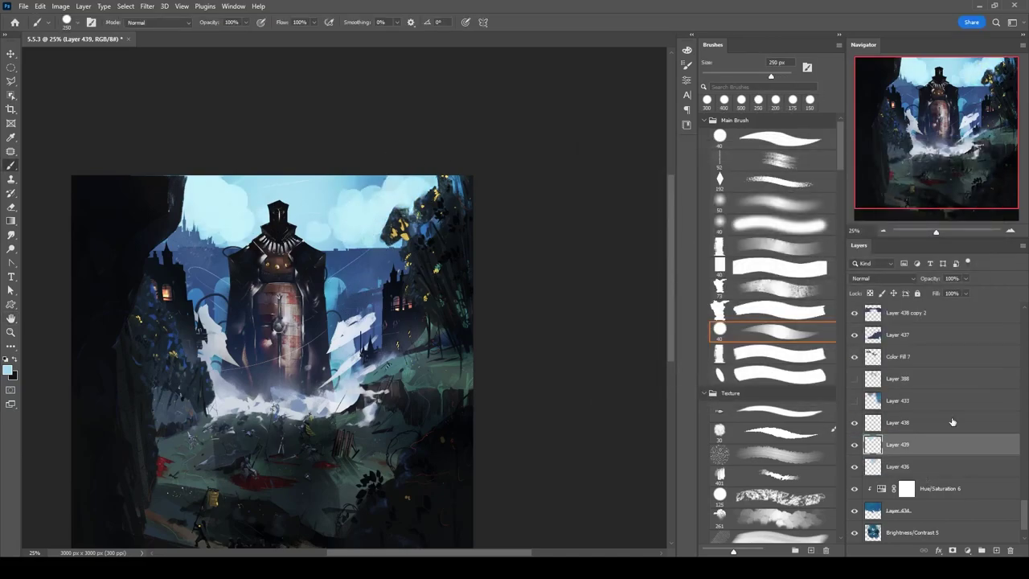
Add a medium blue solid colour fill beneath Layer 436 and clear the puffy clouds from Layer 439.
{"action": "left_click", "coordinate": [913, 520]}
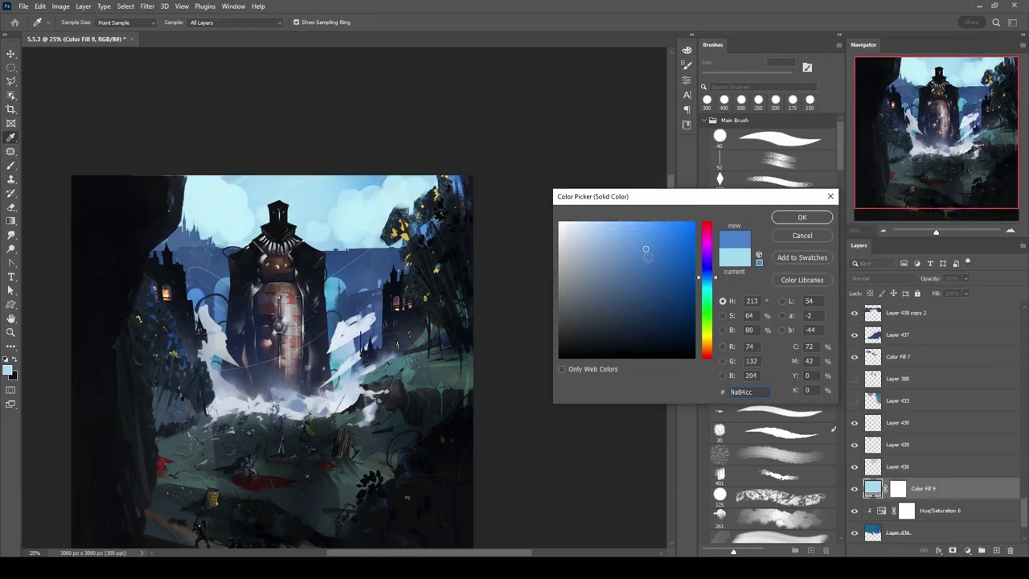
{"action": "key", "text": "Return"}
{"action": "key", "text": "alt+]"}
{"action": "key", "text": "alt+]"}
{"action": "key", "text": "e"}
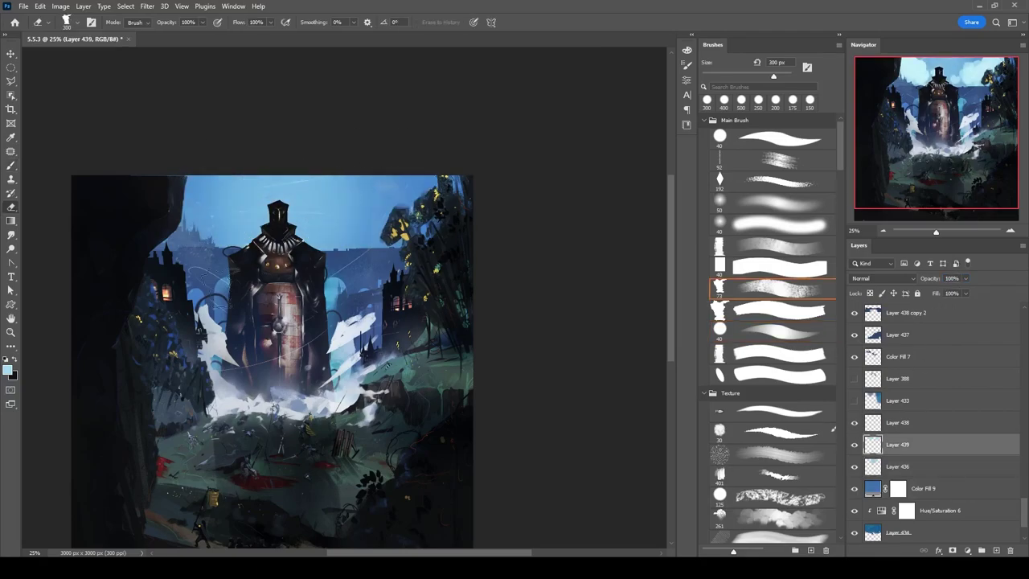
Paint textured light-blue cloud masses on Layer 439 on both sides of the helmet with the chalky brush at 60 to 70 px.
{"action": "key", "text": "b"}
{"action": "left_click_drag", "start_coordinate": [203, 192], "coordinate": [192, 219]}
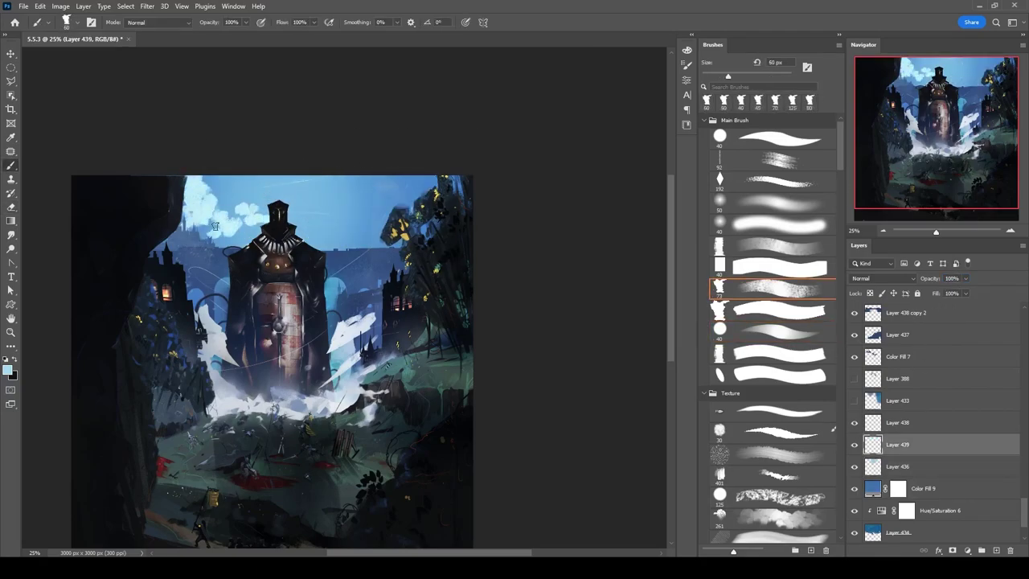
{"action": "left_click_drag", "start_coordinate": [299, 241], "coordinate": [364, 223]}
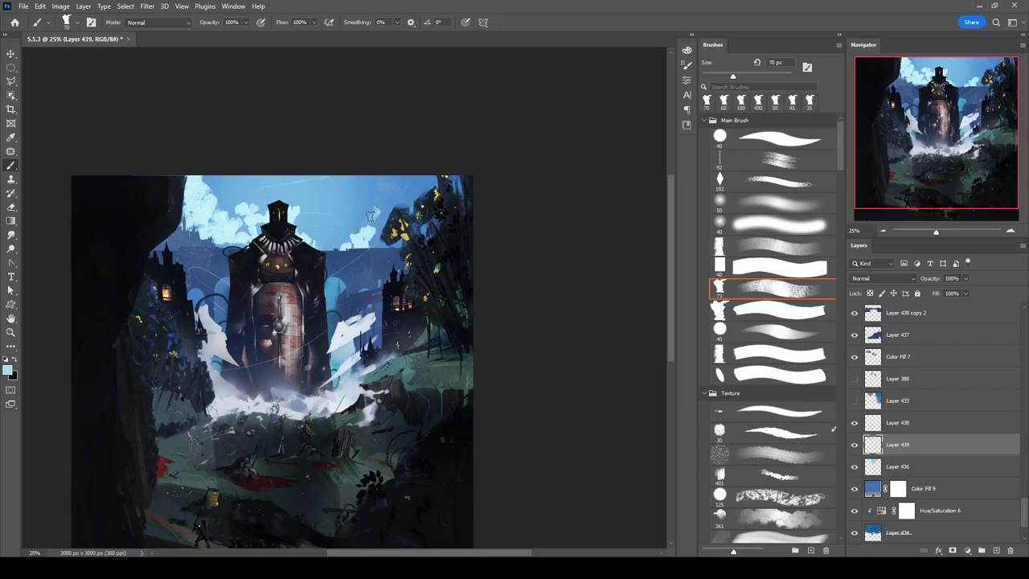
Switch to the round brush, choose a paler blue and build up the cloud banks on both sides of the helmet.
{"action": "key", "text": "period"}
{"action": "key", "text": "period"}
{"action": "right_click", "coordinate": [396, 203], "text": "alt+shift"}
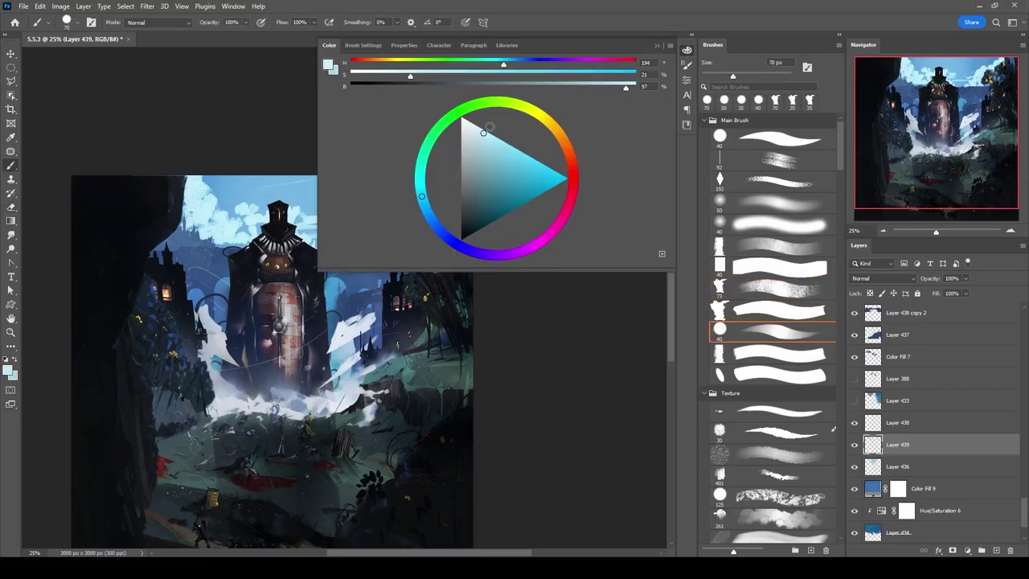
{"action": "right_click", "coordinate": [395, 202], "text": "alt+shift"}
{"action": "key", "text": "bracketright"}
{"action": "key", "text": "bracketright"}
{"action": "key", "text": "bracketright"}
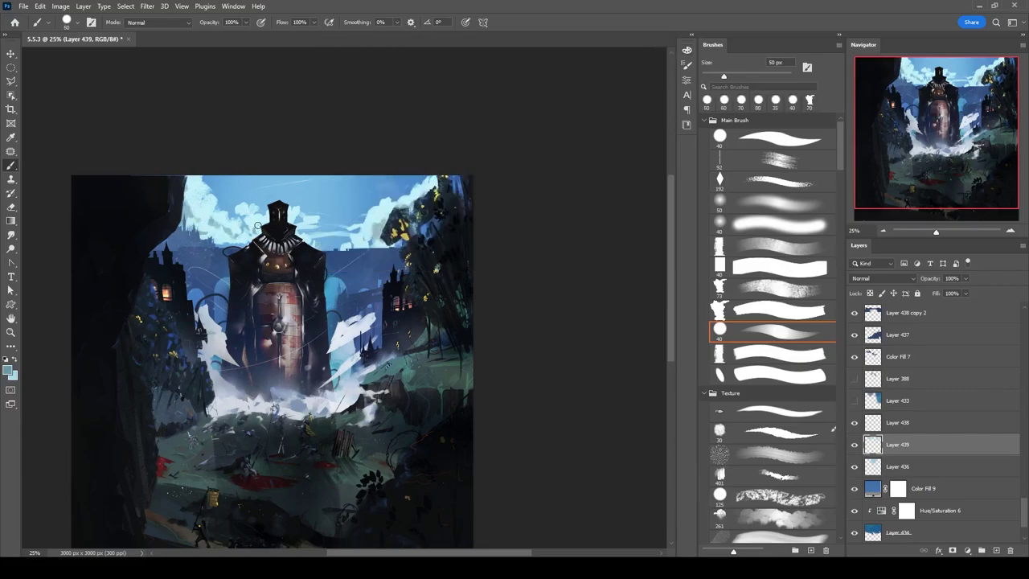
Paint muted blue-green cloud shadows and thin wispy streaks across the sky, varying the round brush size up to 125 px.
{"action": "left_click", "coordinate": [312, 211], "text": "alt"}
{"action": "key", "text": "bracketright"}
{"action": "key", "text": "bracketright"}
{"action": "key", "text": "bracketright"}
{"action": "key", "text": "bracketright"}
{"action": "key", "text": "bracketright"}
{"action": "key", "text": "bracketright"}
{"action": "key", "text": "bracketright"}
{"action": "key", "text": "bracketright"}
{"action": "key", "text": "bracketright"}
{"action": "key", "text": "bracketright"}
{"action": "key", "text": "bracketright"}
{"action": "key", "text": "bracketright"}
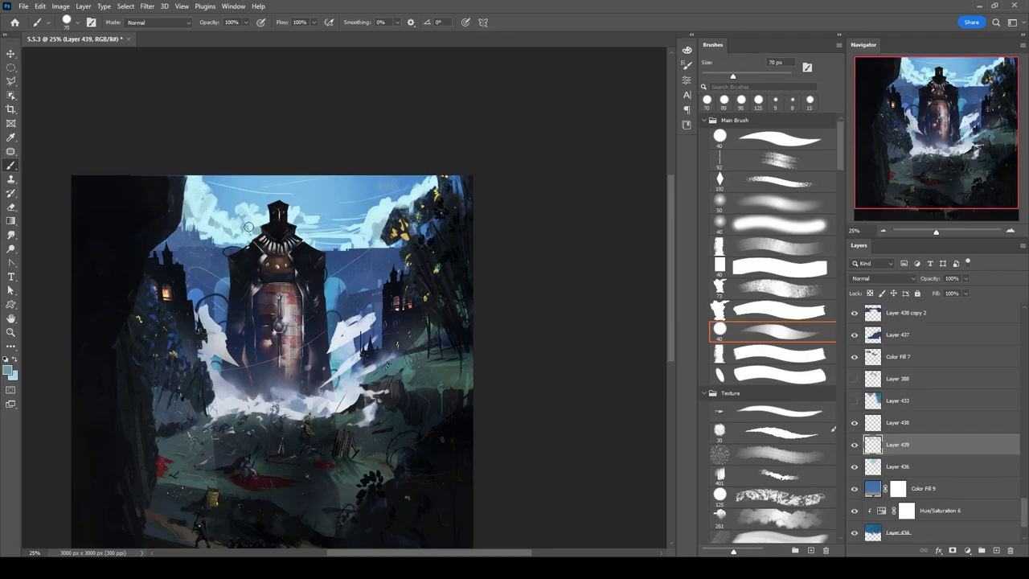
{"action": "key", "text": "bracketright"}
{"action": "key", "text": "bracketright"}
Pick a light blue and refine the wispy streaks above the helmet, alternating between brush and eraser at 40 to 70 px.
{"action": "right_click", "coordinate": [328, 207], "text": "alt+shift"}
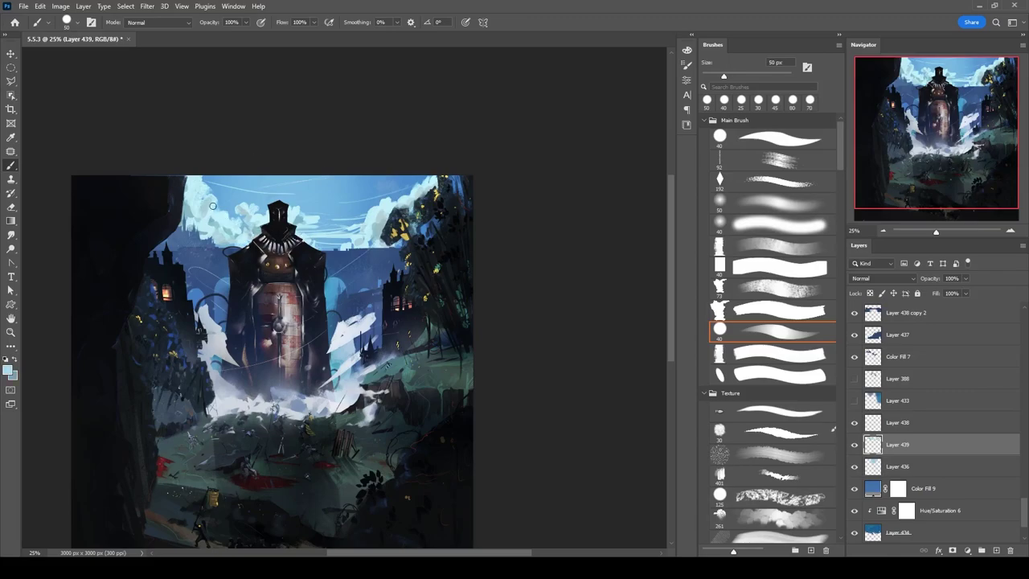
{"action": "key", "text": "e"}
{"action": "key", "text": "b"}
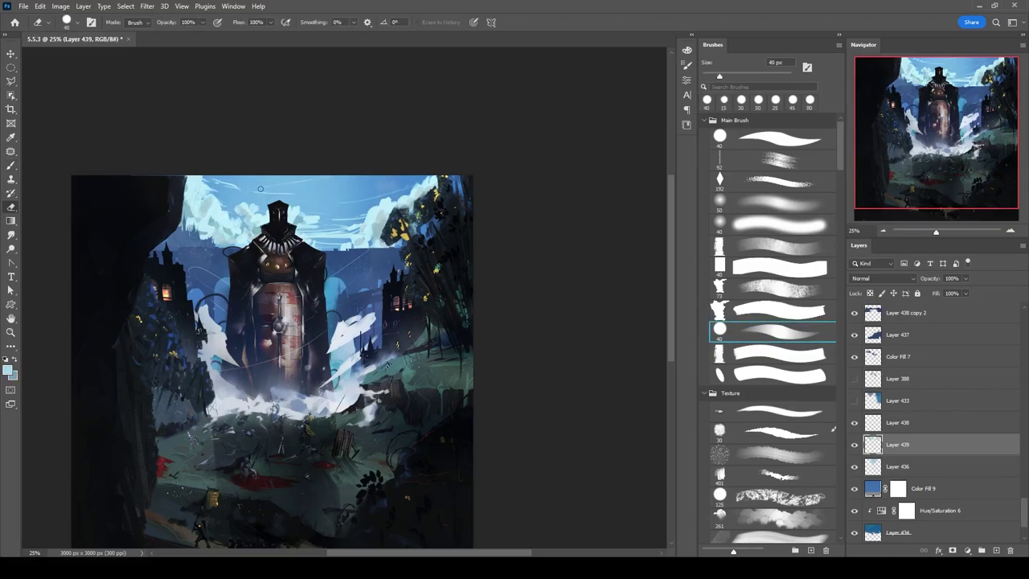
{"action": "key", "text": "bracketright"}
{"action": "key", "text": "bracketleft"}
{"action": "key", "text": "e"}
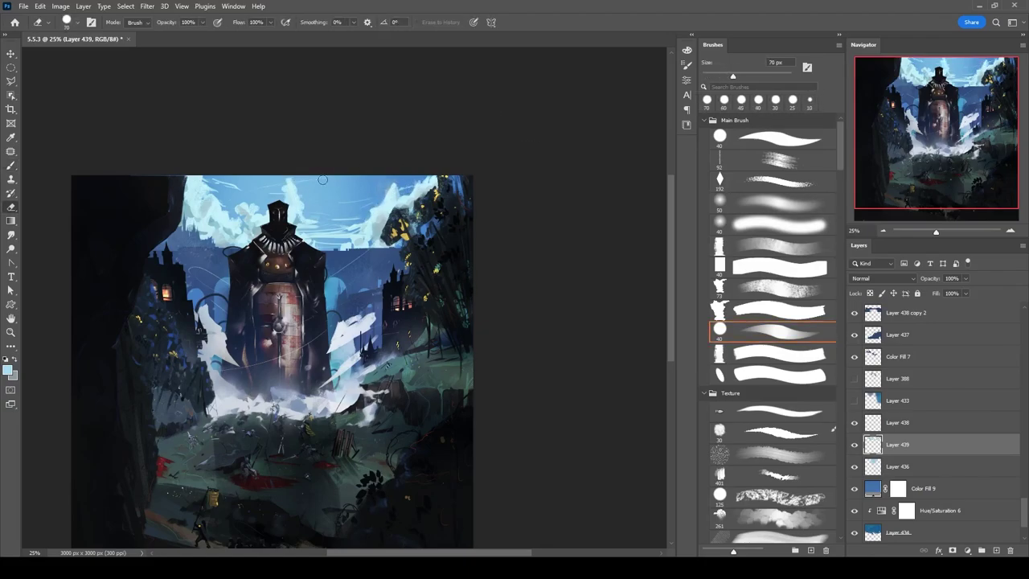
{"action": "key", "text": "b"}
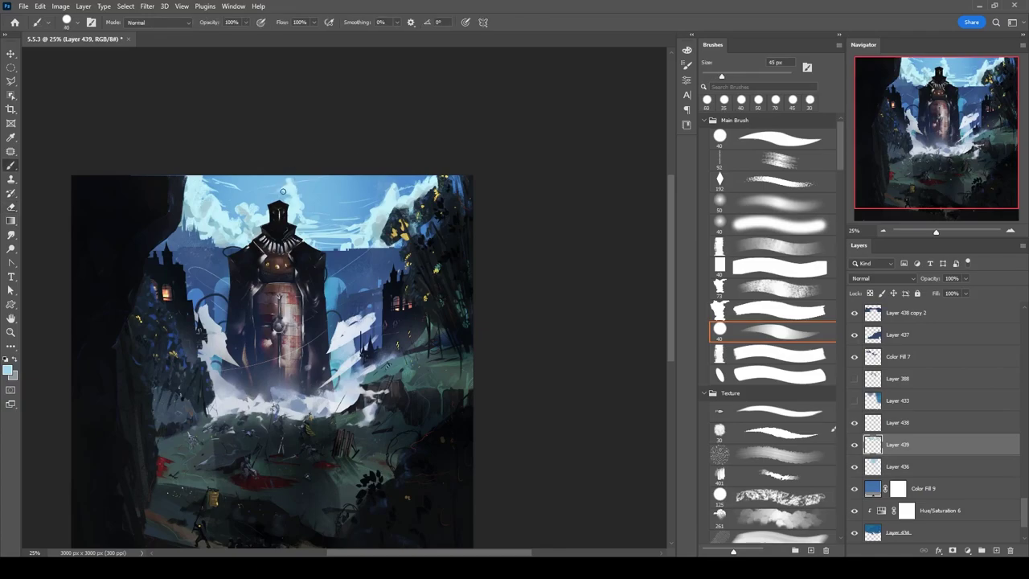
Repaint the left cloud bank beside the helmet in light blue and trim the cloud edges with the eraser at 60 px.
{"action": "mouse_move", "coordinate": [193, 189]}
{"action": "left_mouse_down"}
{"action": "mouse_move", "coordinate": [201, 245]}
{"action": "mouse_move", "coordinate": [212, 219]}
{"action": "mouse_move", "coordinate": [258, 217]}
{"action": "mouse_move", "coordinate": [198, 193]}
{"action": "mouse_move", "coordinate": [259, 205]}
{"action": "left_mouse_up"}
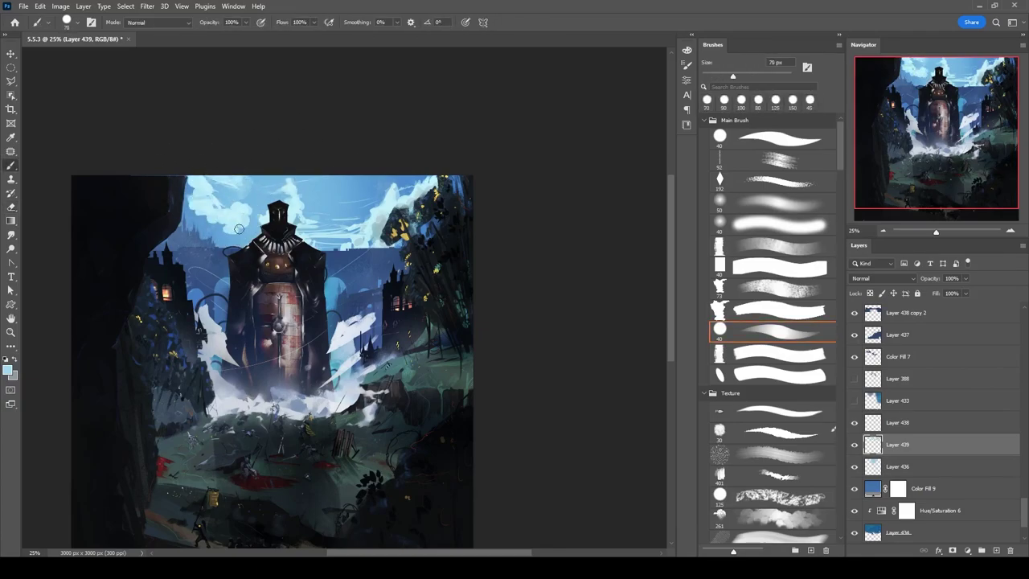
{"action": "key", "text": "e"}
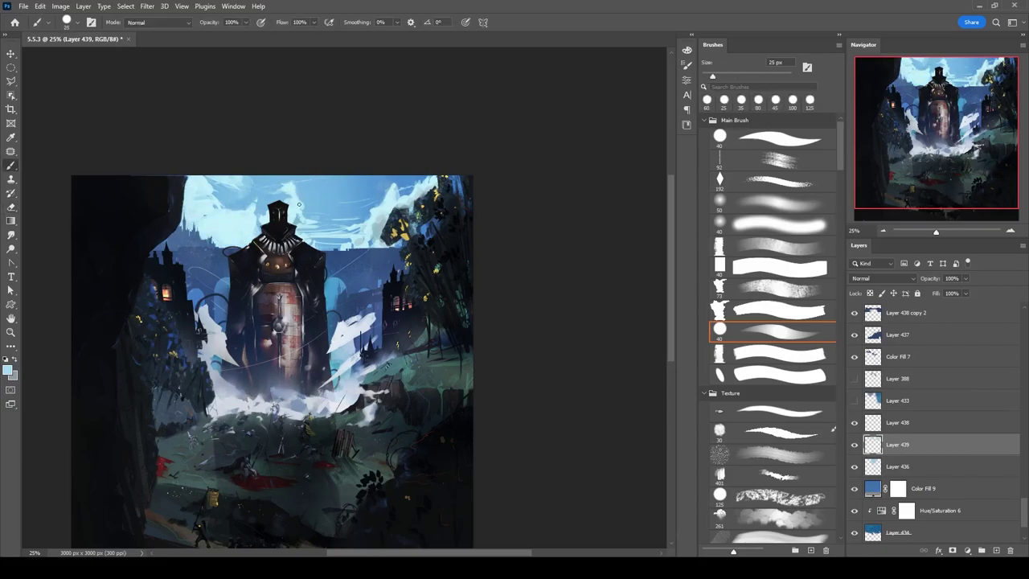
{"action": "key", "text": "bracketright"}
{"action": "key", "text": "bracketright"}
{"action": "key", "text": "bracketright"}
{"action": "key", "text": "bracketright"}
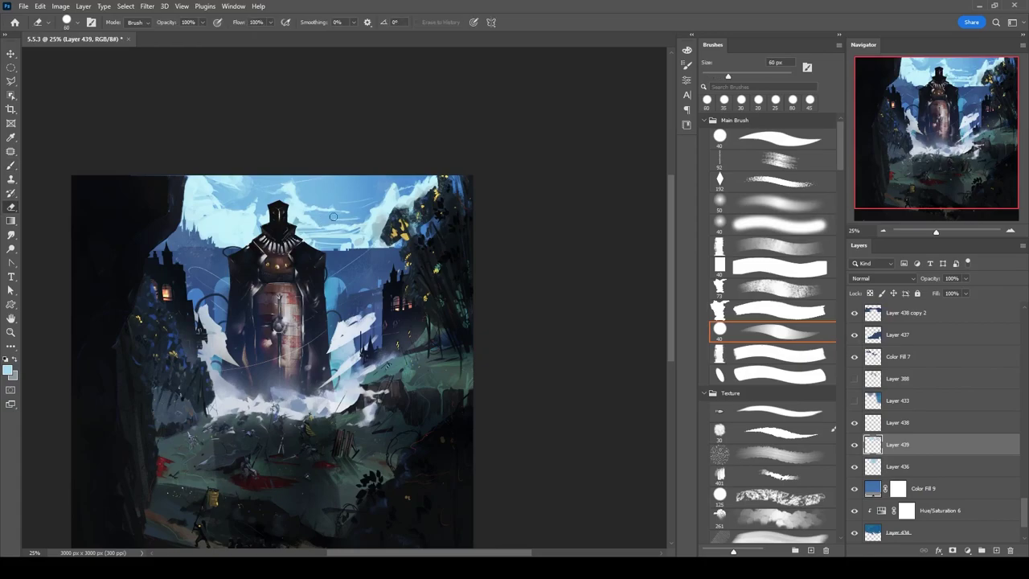
Touch up the clouds on Layer 439 in a paler blue with the round brush and eraser.
{"action": "scroll", "coordinate": [925, 426], "scroll_direction": "down", "scroll_amount": 3}
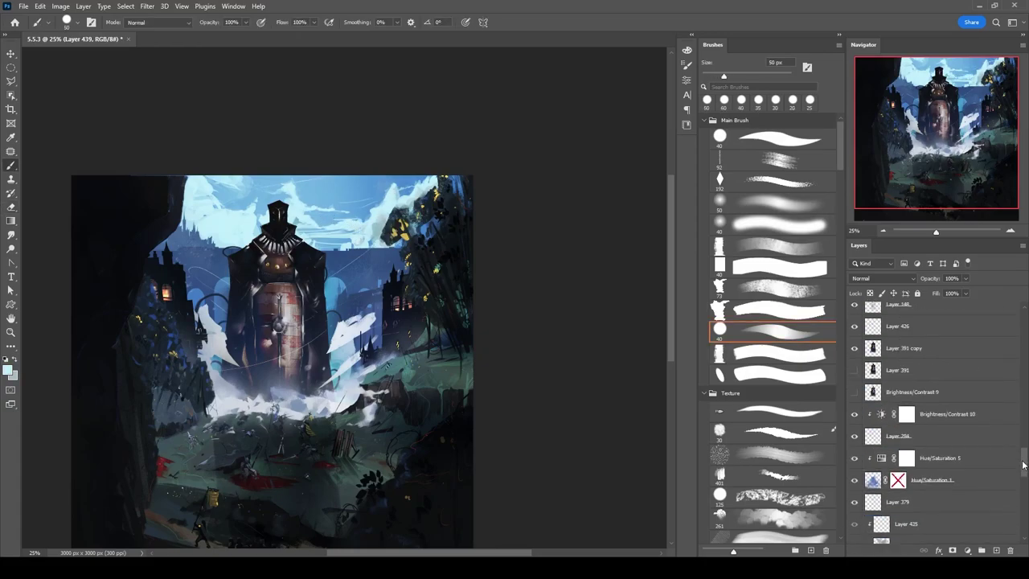
{"action": "key", "text": "bracketleft"}
{"action": "key", "text": "r"}
{"action": "key", "text": "e"}
{"action": "key", "text": "r"}
{"action": "key", "text": "e"}
{"action": "key", "text": "b"}
Select Layer 378 above Color Fill 8 and paint pale-blue cloud patches between the left castle and the figure at up to 150 px.
{"action": "scroll", "coordinate": [917, 426], "scroll_direction": "up", "scroll_amount": 5}
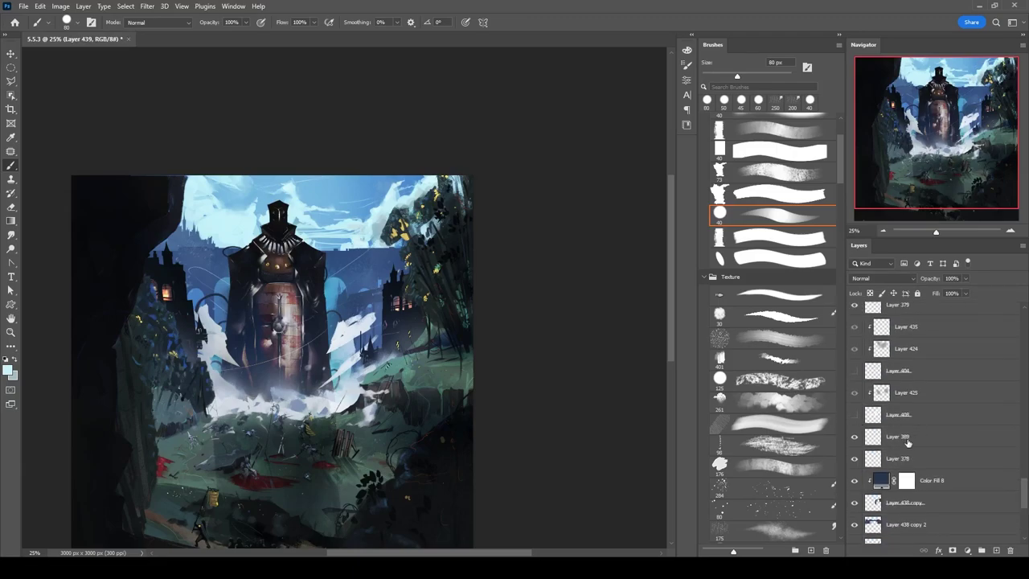
{"action": "key", "text": "v"}
{"action": "scroll", "coordinate": [989, 406], "scroll_direction": "down", "scroll_amount": 8}
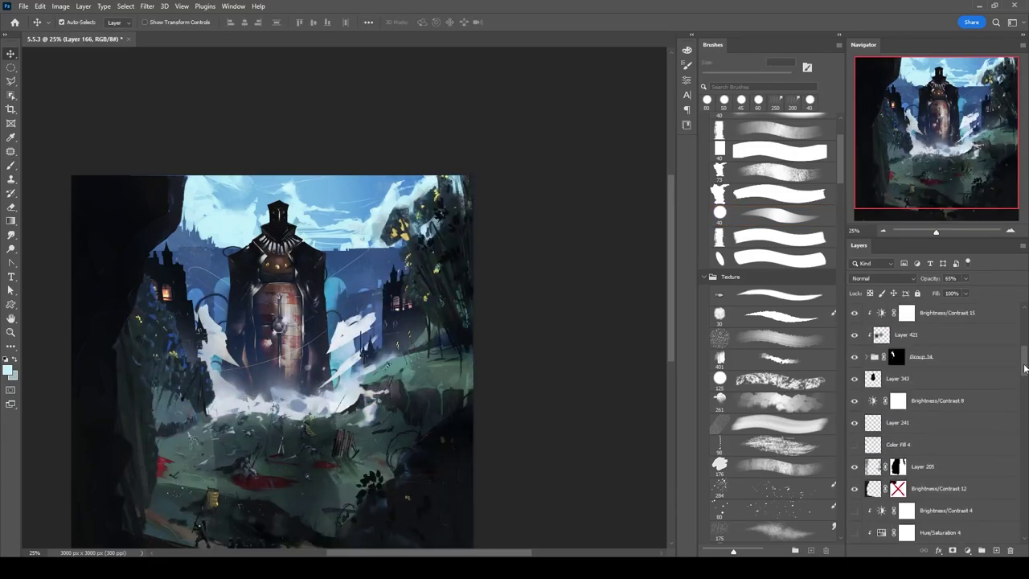
{"action": "scroll", "coordinate": [988, 406], "scroll_direction": "down", "scroll_amount": 8}
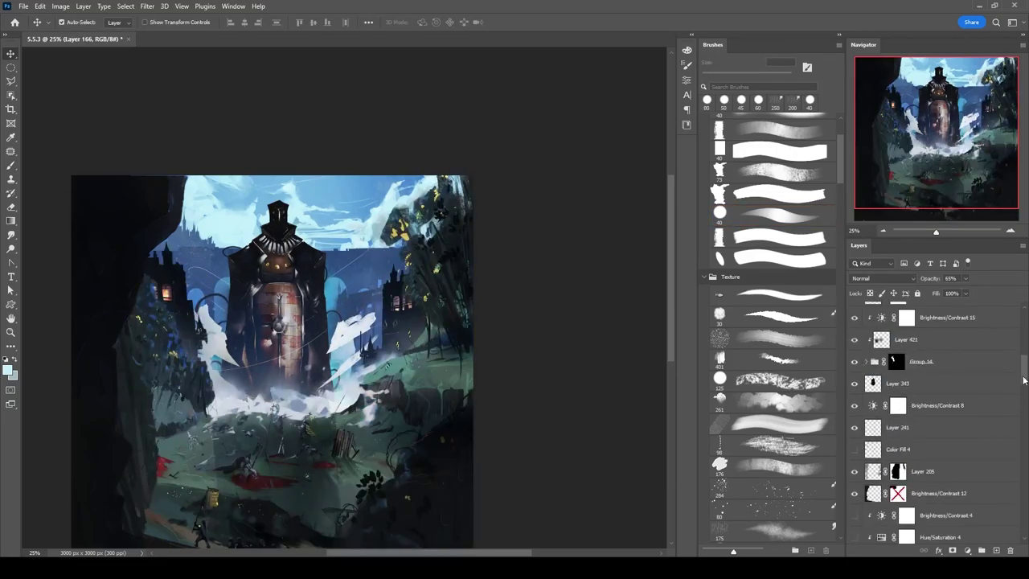
{"action": "left_click", "coordinate": [905, 344]}
{"action": "scroll", "coordinate": [1005, 450], "scroll_direction": "down", "scroll_amount": 3}
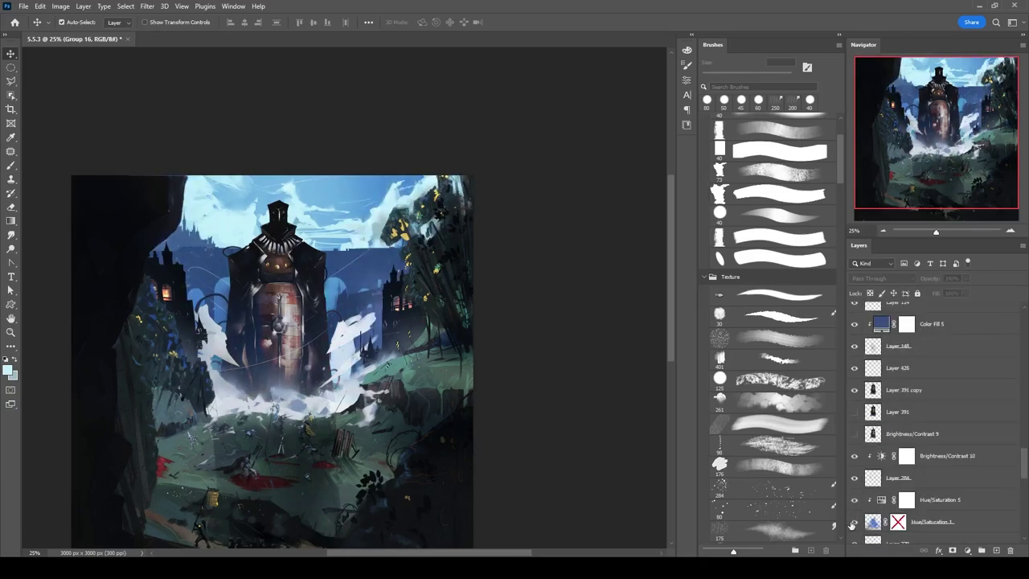
{"action": "scroll", "coordinate": [1023, 486], "scroll_direction": "down", "scroll_amount": 4}
{"action": "left_click", "coordinate": [924, 390]}
{"action": "key", "text": "b"}
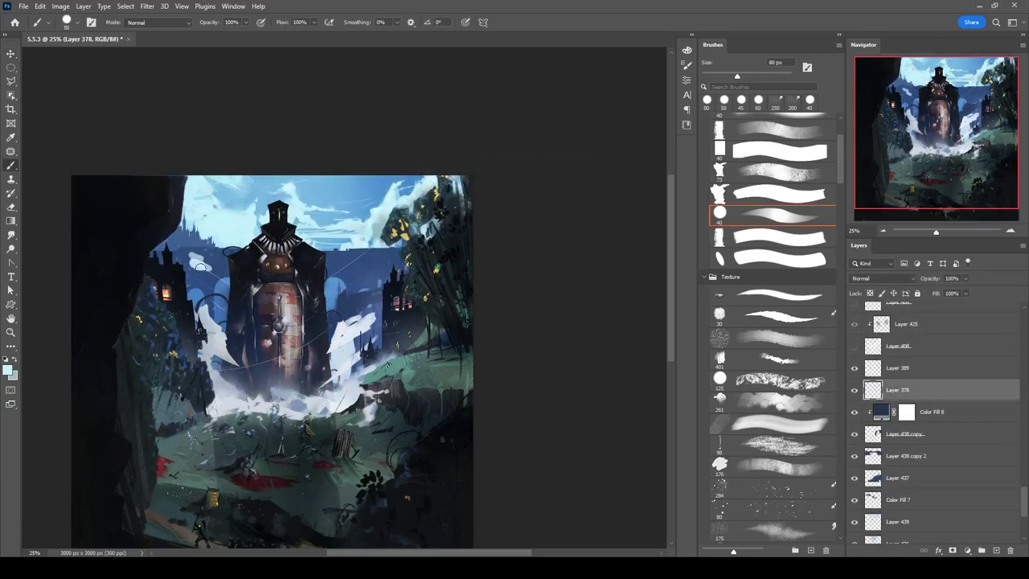
{"action": "key", "text": "bracketright"}
{"action": "key", "text": "bracketright"}
{"action": "key", "text": "bracketright"}
{"action": "left_click_drag", "start_coordinate": [199, 264], "coordinate": [207, 294]}
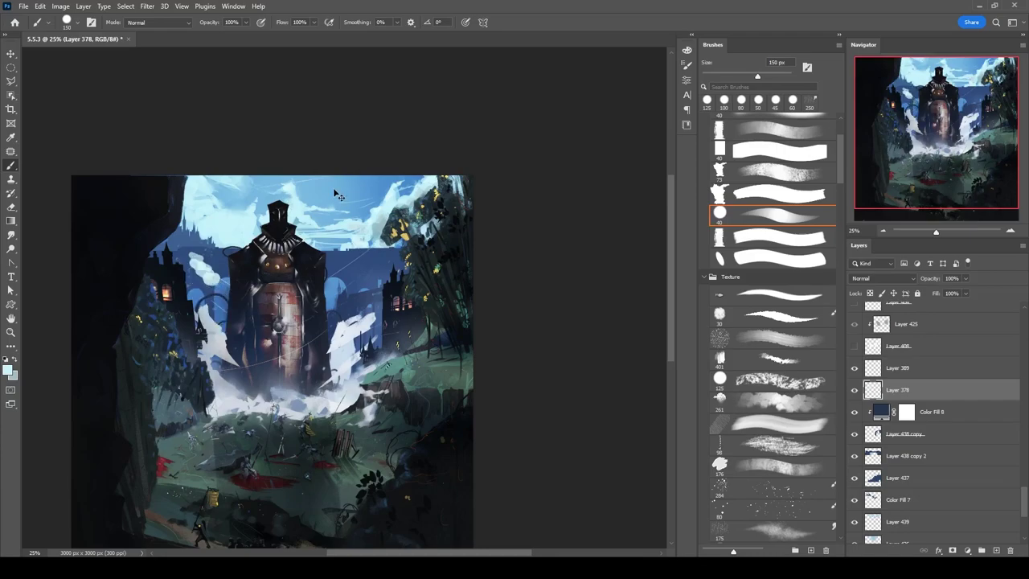
Move Layer 378 down the stack to sit directly above Layer 438 copy 2.
{"action": "key", "text": "bracketleft"}
{"action": "key", "text": "bracketleft"}
{"action": "key", "text": "bracketleft"}
{"action": "key", "text": "ctrl+bracketleft"}
{"action": "key", "text": "ctrl+bracketleft"}
Shape the lower cloud patches on Layer 378 with the eraser, trying the soft round tip and returning to the hard round at 80 px.
{"action": "key", "text": "e"}
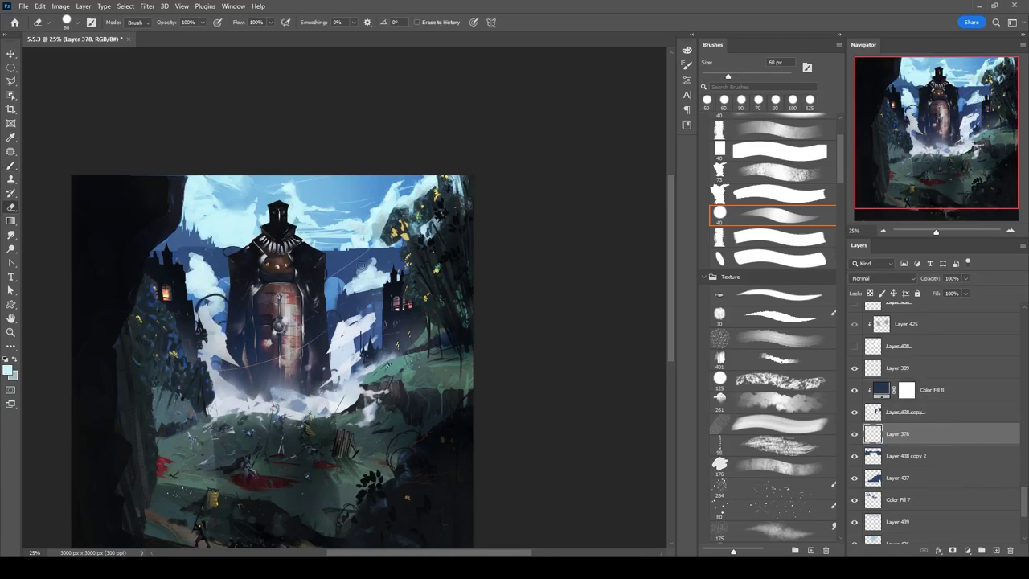
{"action": "key", "text": "period"}
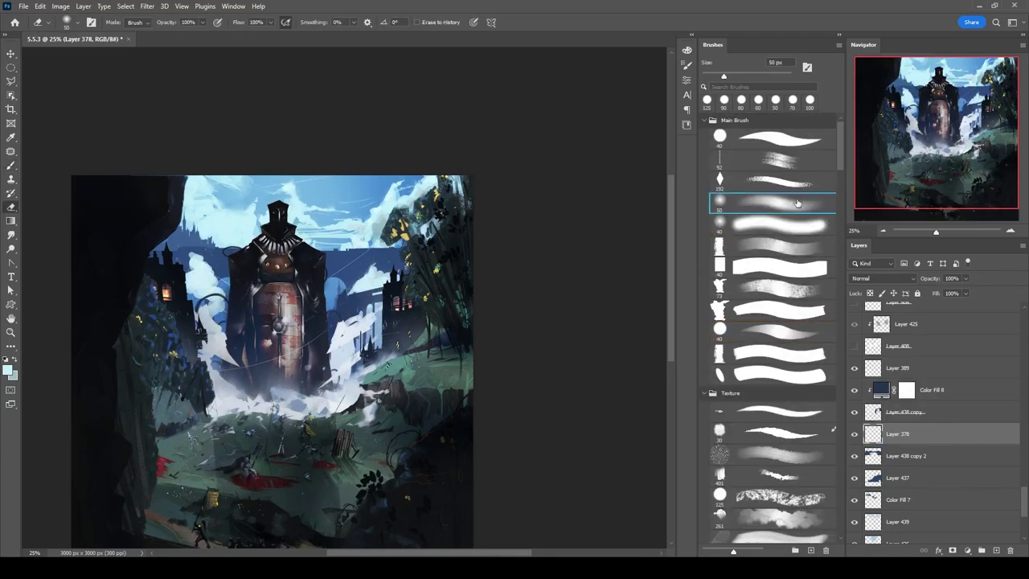
{"action": "key", "text": "period"}
{"action": "key", "text": "period"}
{"action": "key", "text": "period"}
{"action": "key", "text": "period"}
{"action": "key", "text": "period"}
{"action": "key", "text": "period"}
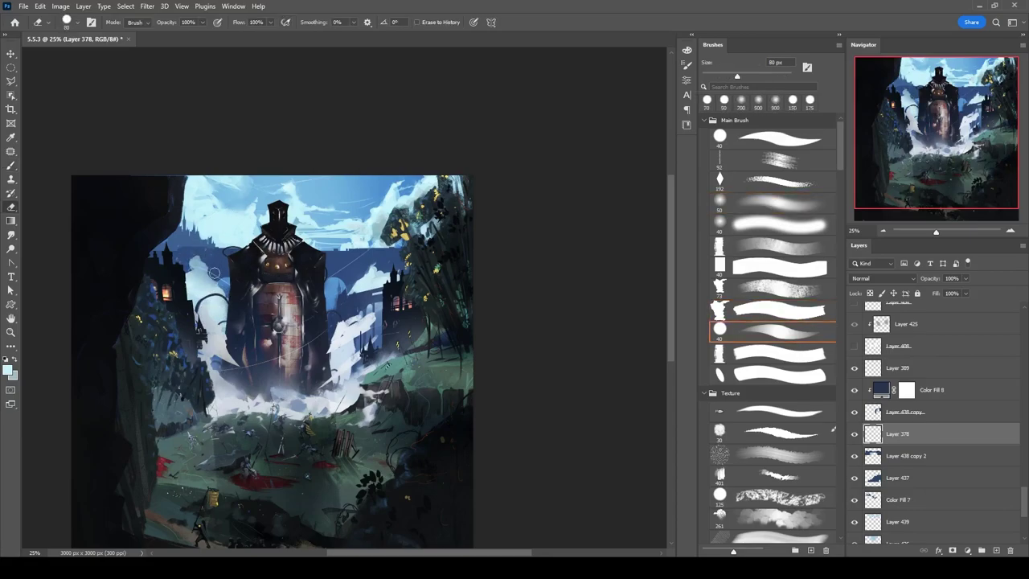
Refine the lower clouds behind the figure on Layer 378 with a progressively smaller round brush and the eraser.
{"action": "key", "text": "b"}
{"action": "key", "text": "period"}
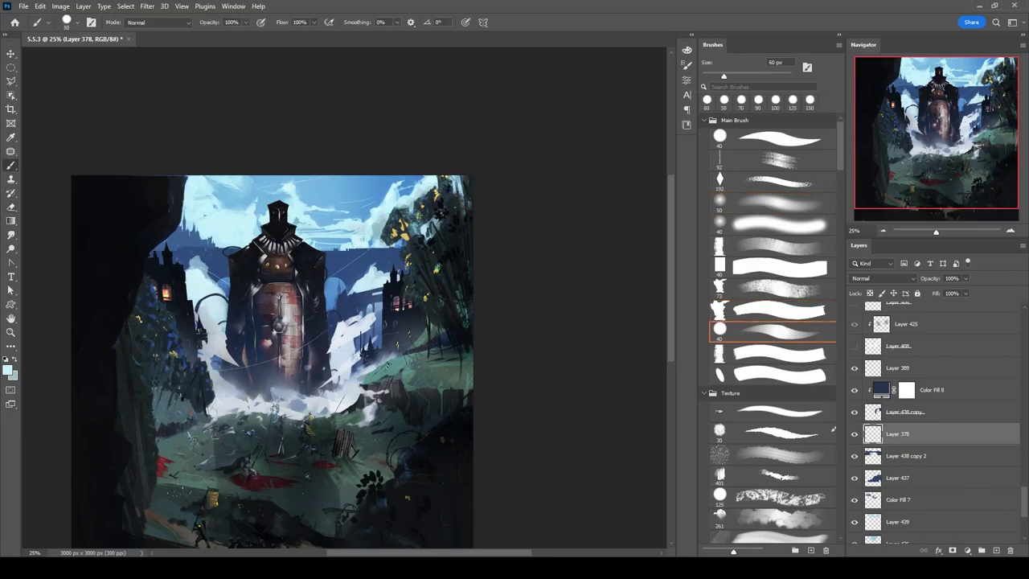
{"action": "key", "text": "bracketleft"}
{"action": "key", "text": "bracketleft"}
{"action": "key", "text": "e"}
{"action": "key", "text": "b"}
{"action": "key", "text": "bracketleft"}
{"action": "key", "text": "bracketleft"}
Hide Layer 426 and Hue/Saturation 1 to clear the haze and white spray around the figure.
{"action": "key", "text": "v"}
{"action": "left_click", "coordinate": [452, 173]}
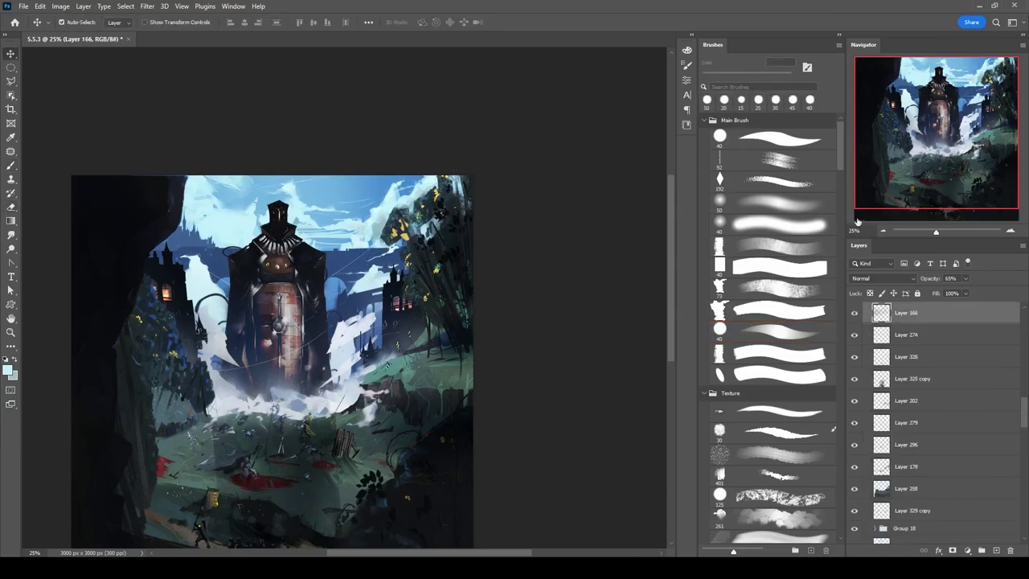
{"action": "left_click", "coordinate": [854, 352]}
{"action": "left_click", "coordinate": [854, 352]}
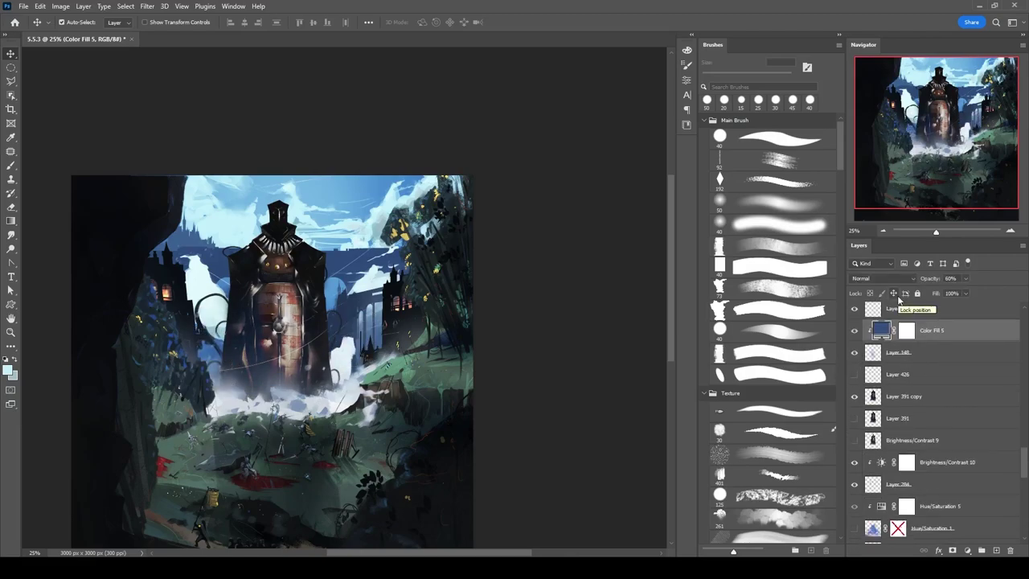
Hide the Brightness/Contrast 12 layer holding the dark rock along the left foreground.
{"action": "mouse_move", "coordinate": [518, 298]}
{"action": "left_mouse_down"}
{"action": "mouse_move", "coordinate": [552, 252]}
{"action": "mouse_move", "coordinate": [549, 216]}
{"action": "left_mouse_up"}
{"action": "key", "text": "b"}
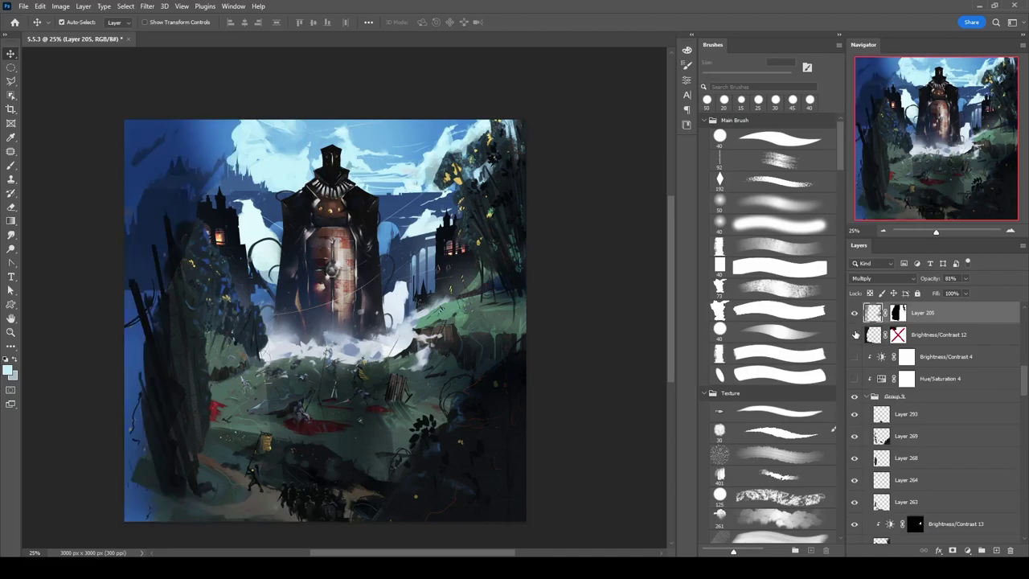
{"action": "key", "text": "Return"}
Select Layer 439 and shift its clouds about 368 px horizontally to the left with Free Transform.
{"action": "key", "text": "alt+bracketright"}
{"action": "key", "text": "ctrl+t"}
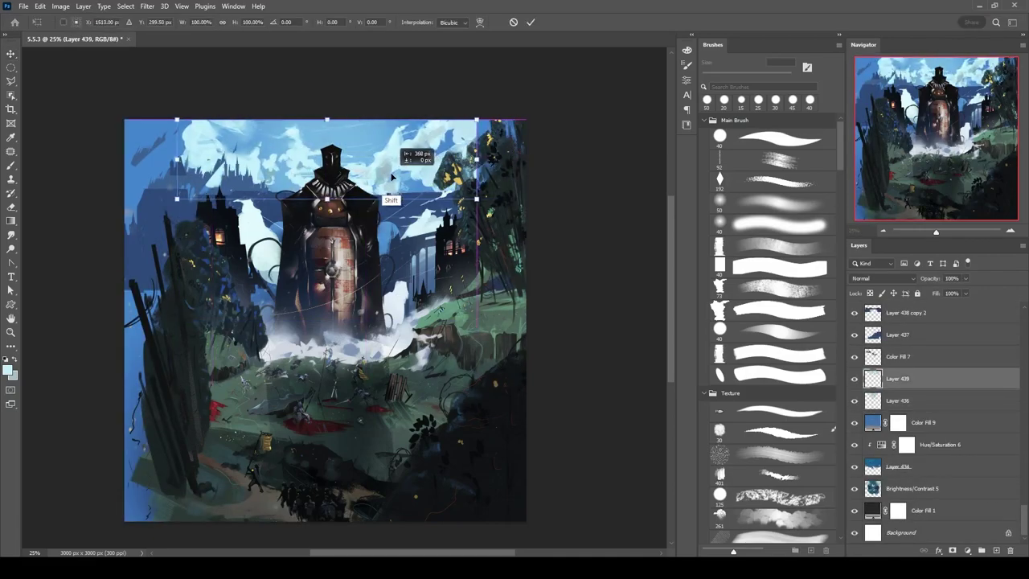
{"action": "key", "text": "Return"}
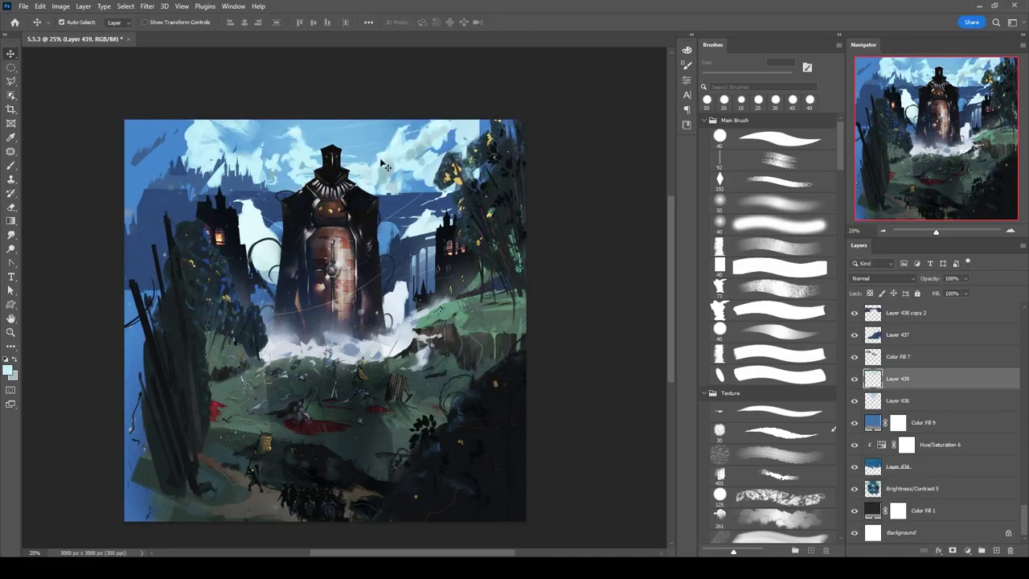
Extend the light-blue clouds on Layer 439 over the left sky above the distant castle with the round brush and eraser.
{"action": "key", "text": "b"}
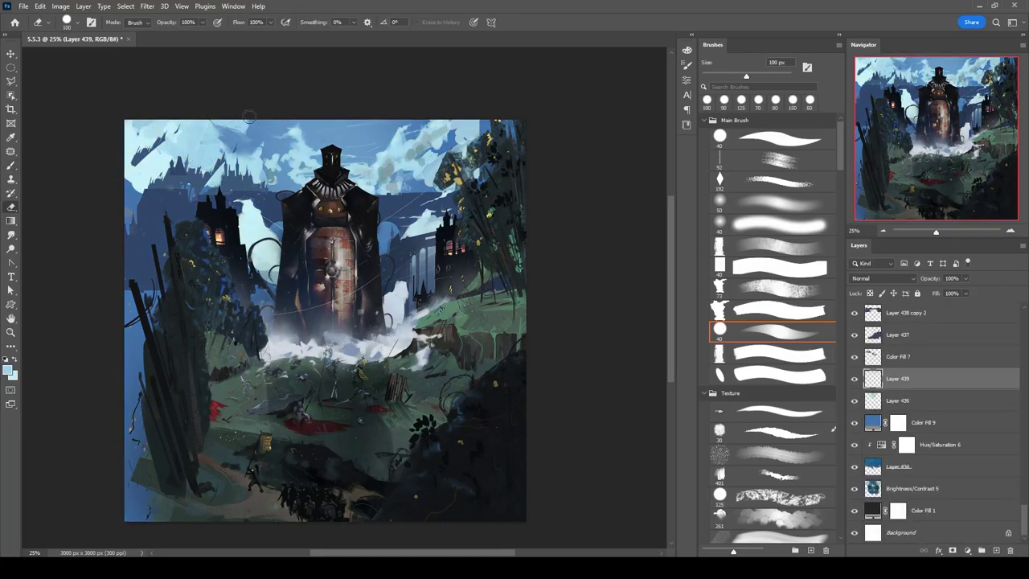
{"action": "key", "text": "r"}
{"action": "key", "text": "b"}
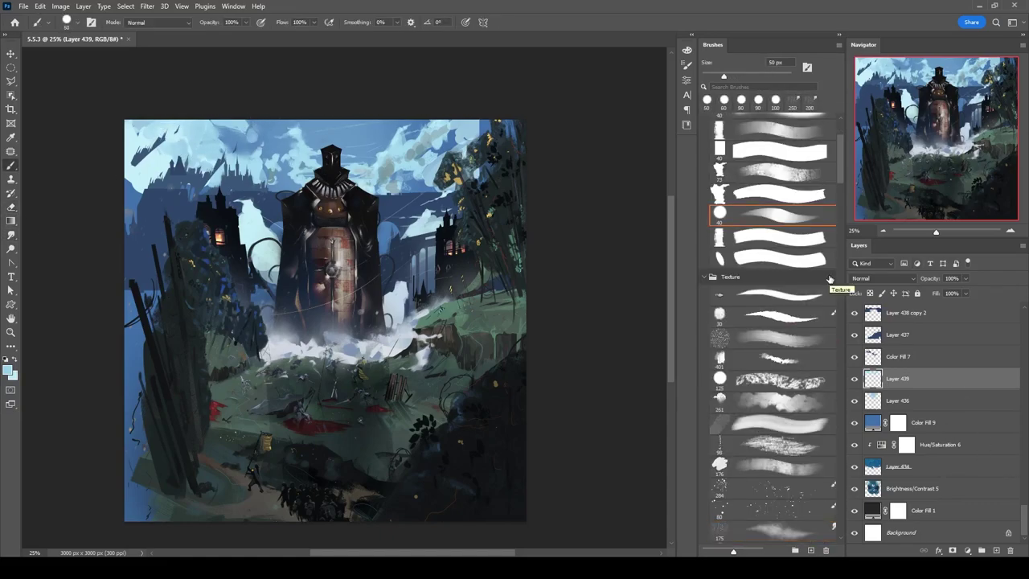
Create a new layer above Color Fill 8 and paint a dark blue mass along the left edge with the textured brush at 200 to 250 px.
{"action": "key", "text": "alt+bracketright"}
{"action": "key", "text": "alt+bracketright"}
{"action": "key", "text": "alt+bracketright"}
{"action": "key", "text": "alt+bracketright"}
{"action": "key", "text": "alt+bracketright"}
{"action": "key", "text": "alt+bracketright"}
{"action": "key", "text": "alt+bracketright"}
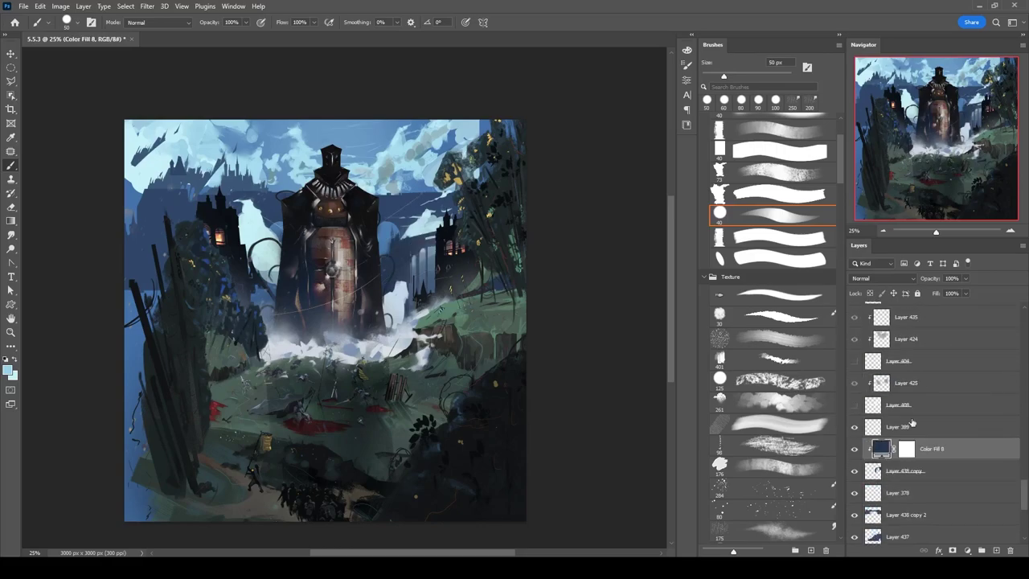
{"action": "left_click", "coordinate": [756, 465]}
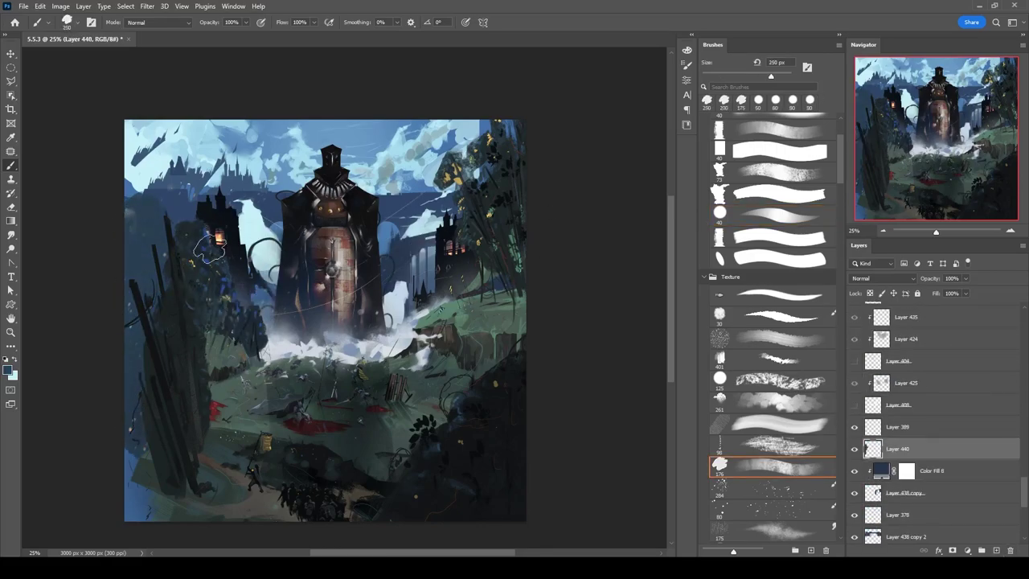
{"action": "key", "text": "bracketright"}
{"action": "left_click_drag", "start_coordinate": [139, 345], "coordinate": [155, 276]}
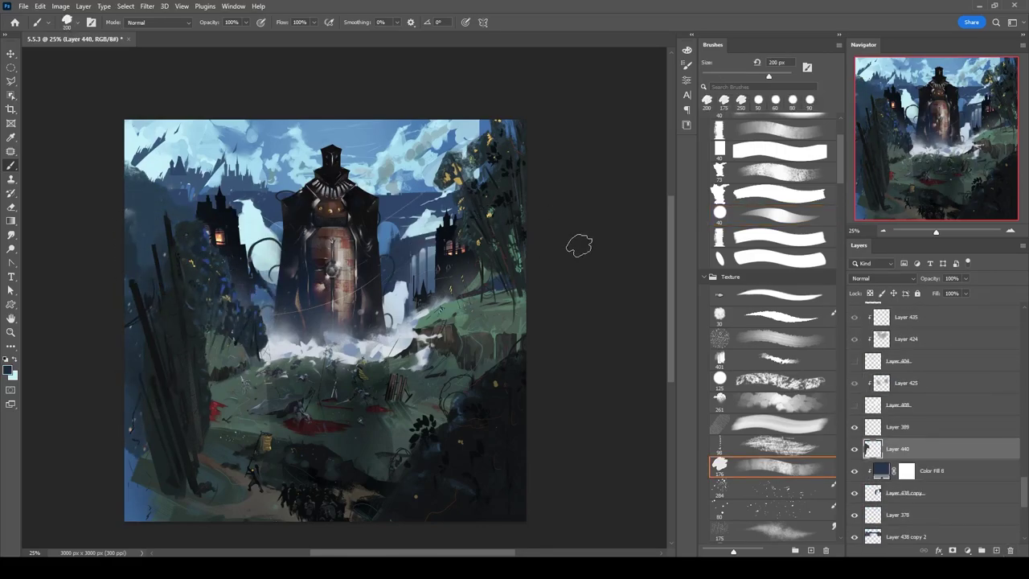
Delete Layer 268 with the dark tree trunks and reposition the dark foreground shape on Layer 269 upward.
{"action": "key", "text": "v"}
{"action": "left_click", "coordinate": [873, 325]}
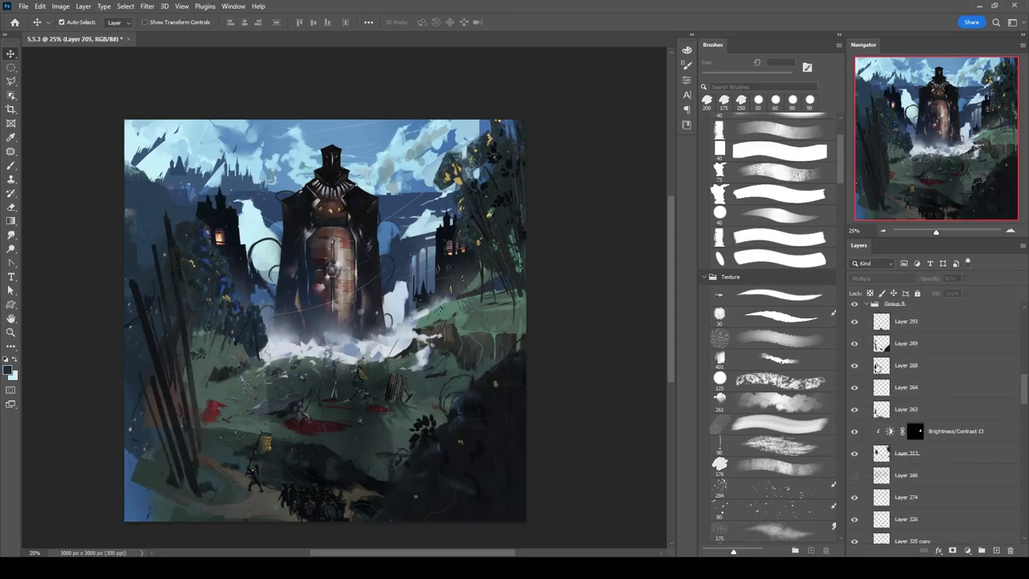
{"action": "key", "text": "Delete"}
{"action": "mouse_move", "coordinate": [149, 294]}
{"action": "left_mouse_down"}
{"action": "mouse_move", "coordinate": [172, 402]}
{"action": "mouse_move", "coordinate": [147, 198]}
{"action": "left_mouse_up"}
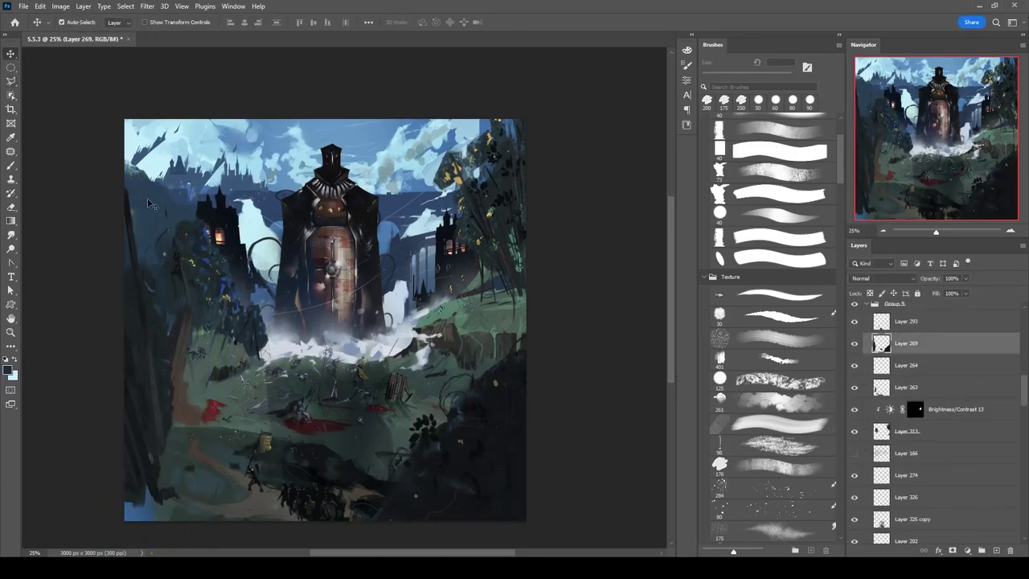
Hide the old foliage on Layer 357 and paint a dark blue tree mass on a new layer above it, beside the left castle.
{"action": "key", "text": "b"}
{"action": "key", "text": "ctrl+shift+alt+n"}
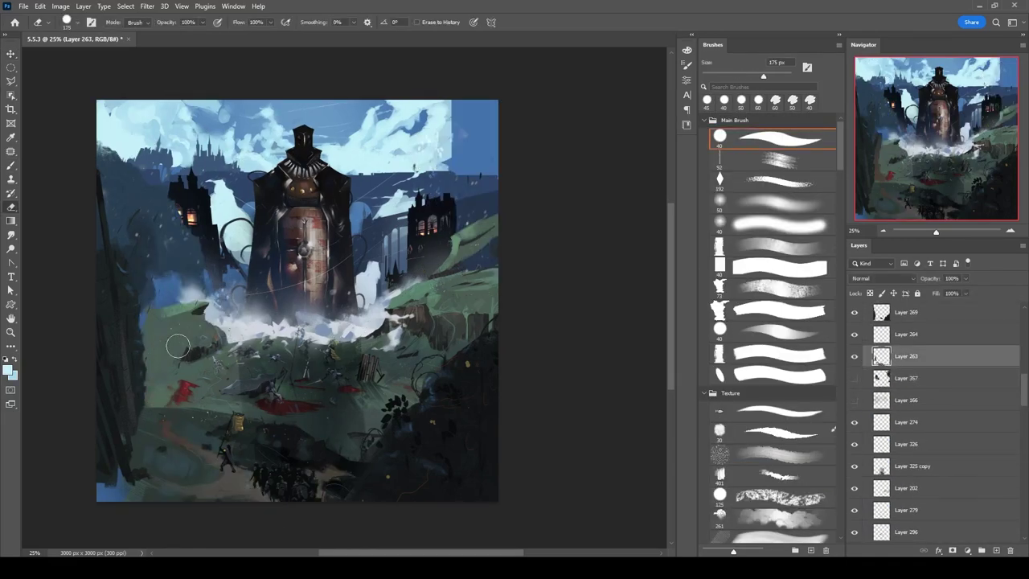
{"action": "key", "text": "b"}
{"action": "mouse_move", "coordinate": [229, 316]}
{"action": "left_mouse_down"}
{"action": "mouse_move", "coordinate": [165, 276]}
{"action": "mouse_move", "coordinate": [206, 290]}
{"action": "mouse_move", "coordinate": [222, 313]}
{"action": "mouse_move", "coordinate": [193, 319]}
{"action": "left_mouse_up"}
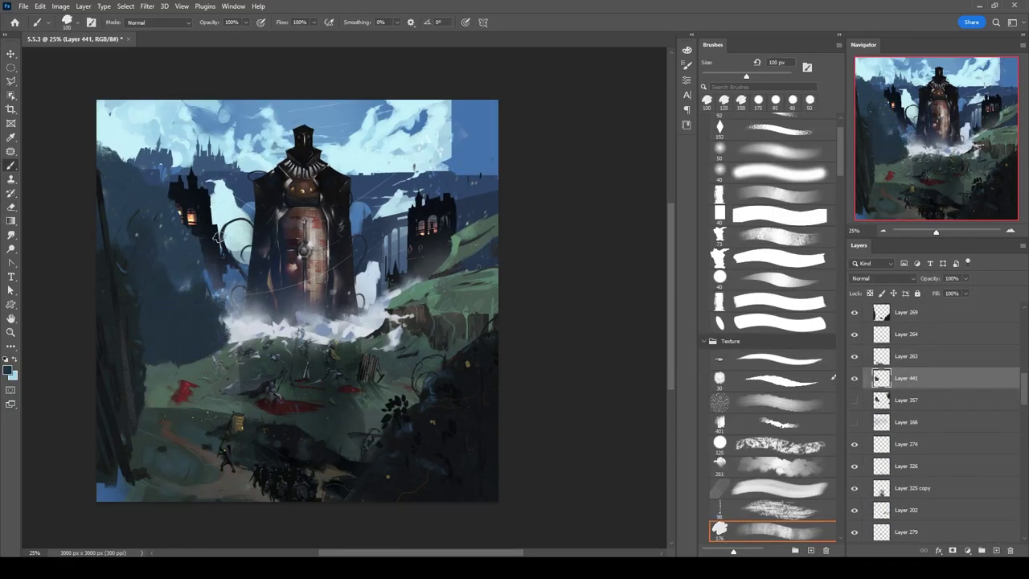
Model the left tree mass with varied blue foliage strokes using the textured brush at 90 to 80 px, adding thin dark stems.
{"action": "key", "text": "bracketleft"}
{"action": "key", "text": "bracketleft"}
{"action": "left_click", "coordinate": [135, 203], "text": "alt"}
{"action": "mouse_move", "coordinate": [134, 203]}
{"action": "left_mouse_down"}
{"action": "mouse_move", "coordinate": [171, 215]}
{"action": "mouse_move", "coordinate": [180, 286]}
{"action": "left_mouse_up"}
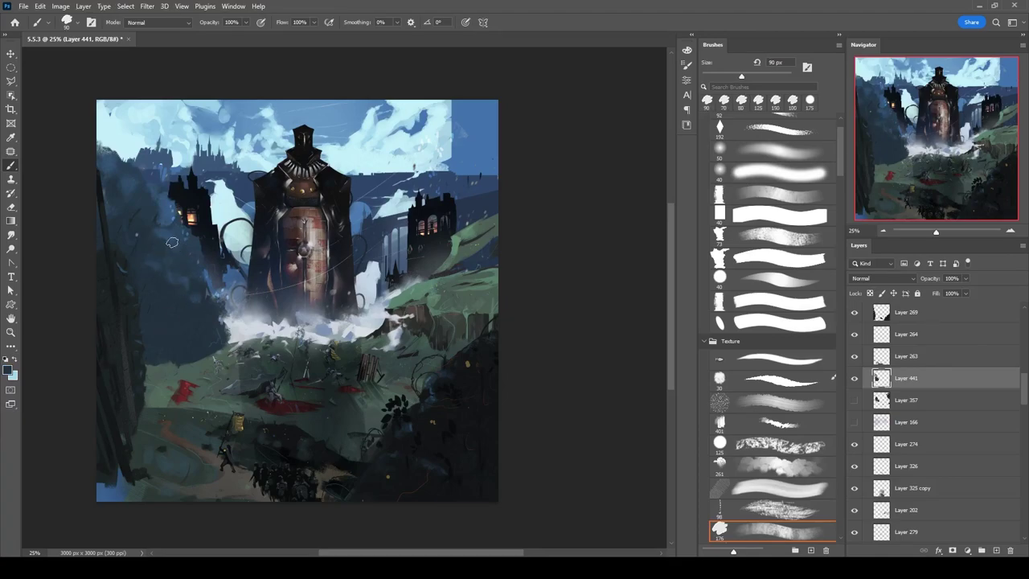
{"action": "scroll", "coordinate": [878, 378], "scroll_direction": "down", "scroll_amount": 1}
{"action": "key", "text": "bracketleft"}
{"action": "key", "text": "bracketleft"}
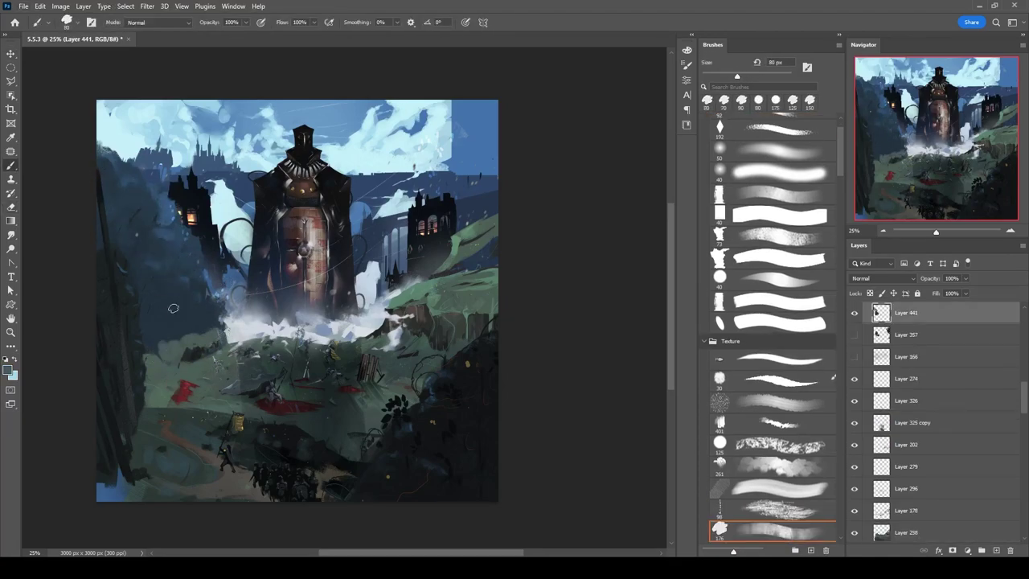
{"action": "left_click", "coordinate": [814, 135]}
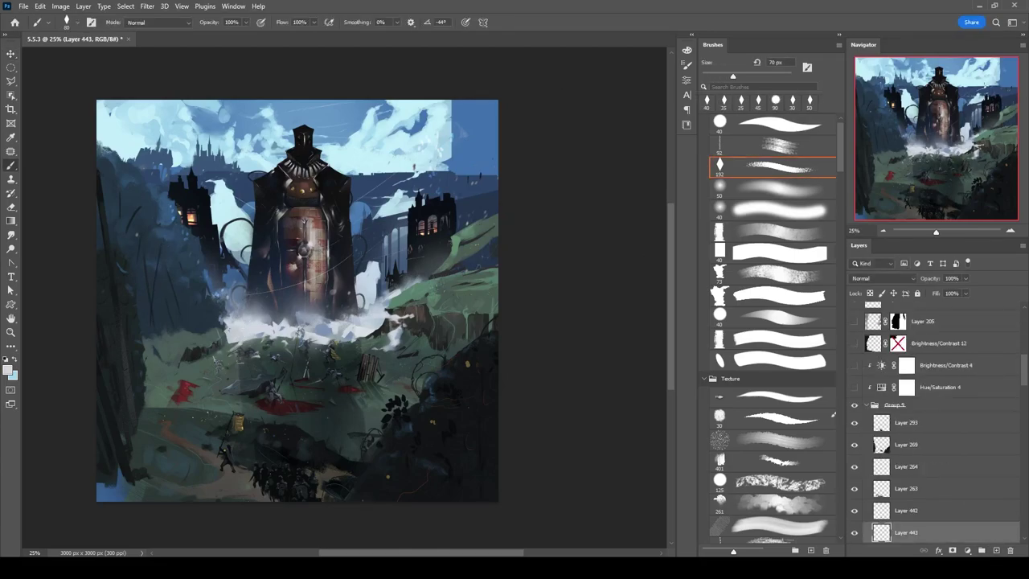
Paint near-white mist on Layer 443 below the left trees and along the right hillside with the textured brush at 80 to 100 px.
{"action": "scroll", "coordinate": [771, 322], "scroll_direction": "down", "scroll_amount": 3}
{"action": "left_click", "coordinate": [772, 432]}
{"action": "mouse_move", "coordinate": [218, 321]}
{"action": "left_mouse_down"}
{"action": "mouse_move", "coordinate": [138, 323]}
{"action": "mouse_move", "coordinate": [150, 330]}
{"action": "left_mouse_up"}
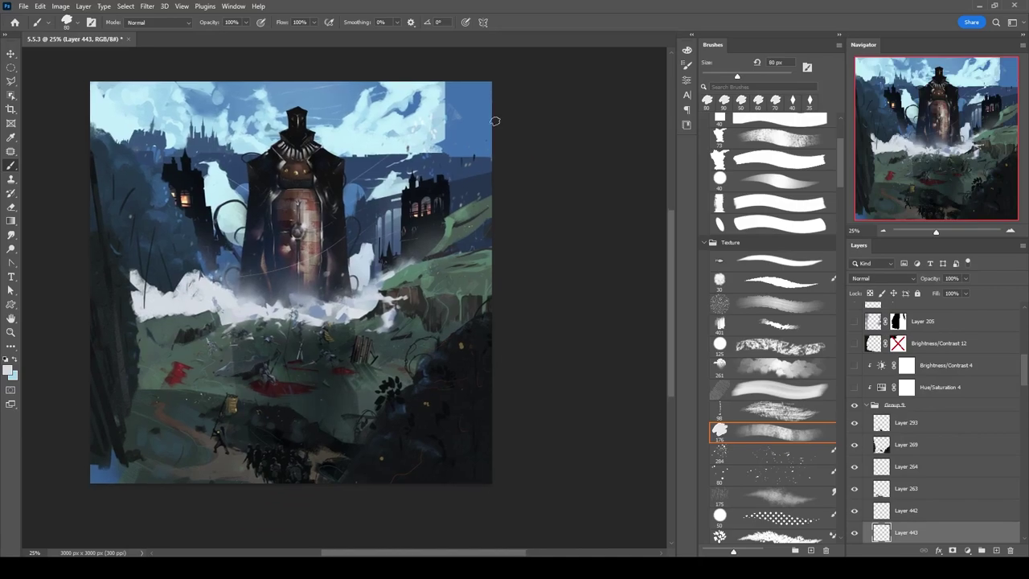
{"action": "mouse_move", "coordinate": [414, 261]}
{"action": "left_mouse_down"}
{"action": "mouse_move", "coordinate": [483, 241]}
{"action": "mouse_move", "coordinate": [490, 213]}
{"action": "left_mouse_up"}
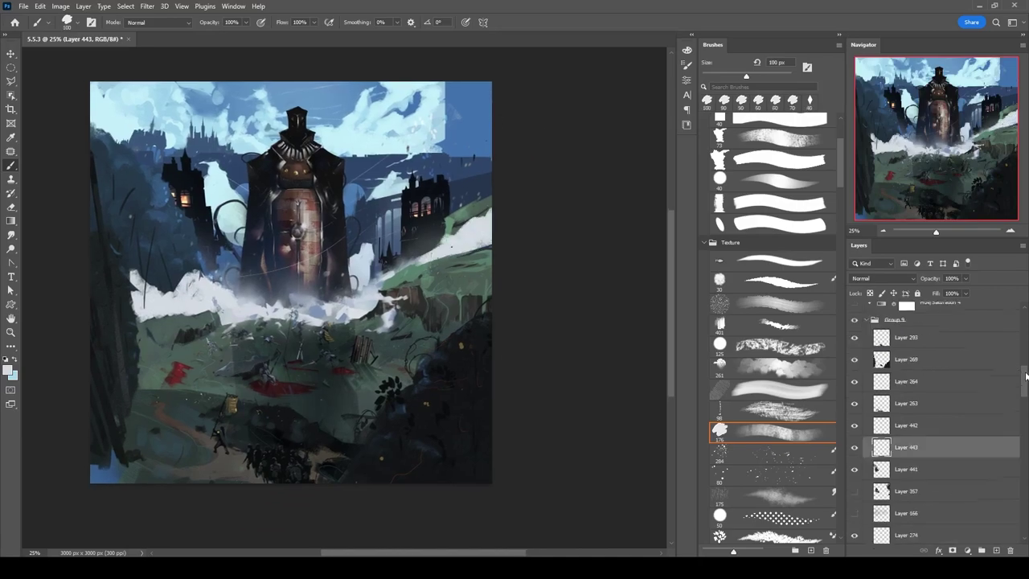
Paint blue foliage on Layer 441 between the right castle and the canvas edge with the textured brush at 60 px.
{"action": "key", "text": "["}
{"action": "key", "text": "["}
{"action": "key", "text": "["}
{"action": "key", "text": "["}
{"action": "mouse_move", "coordinate": [418, 253]}
{"action": "left_mouse_down"}
{"action": "mouse_move", "coordinate": [494, 156]}
{"action": "mouse_move", "coordinate": [450, 225]}
{"action": "mouse_move", "coordinate": [472, 199]}
{"action": "left_mouse_up"}
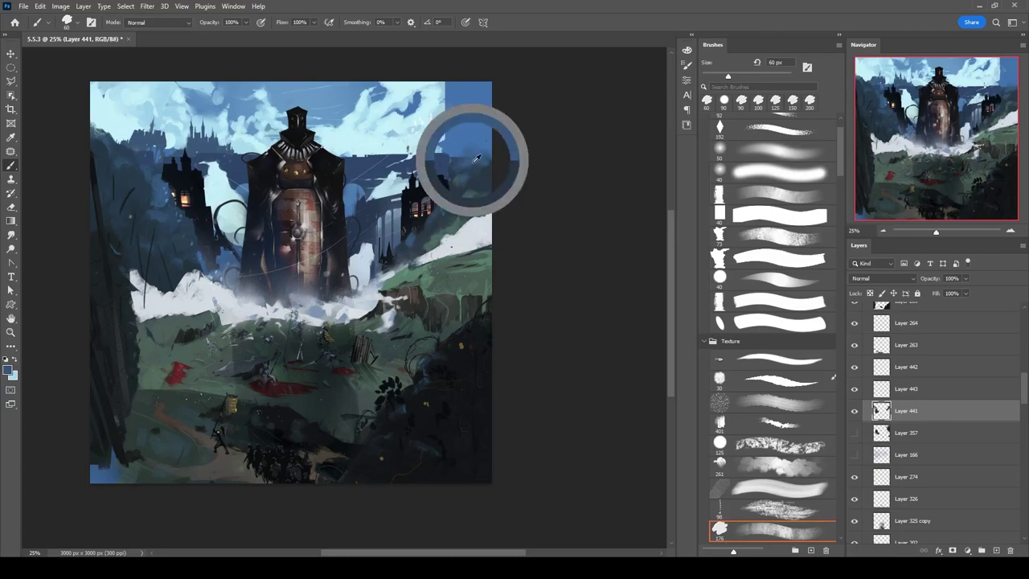
Build out the dark blue-green foliage beside the right castle with textured and soft brushes, and select Layer 440.
{"action": "key", "text": "v"}
{"action": "key", "text": "ctrl+shift+alt+n"}
{"action": "key", "text": "b"}
{"action": "key", "text": "F6"}
{"action": "key", "text": "F6"}
{"action": "key", "text": "v"}
{"action": "key", "text": "alt+bracketleft"}
{"action": "key", "text": "alt+bracketleft"}
{"action": "key", "text": "alt+bracketleft"}
{"action": "key", "text": "alt+bracketleft"}
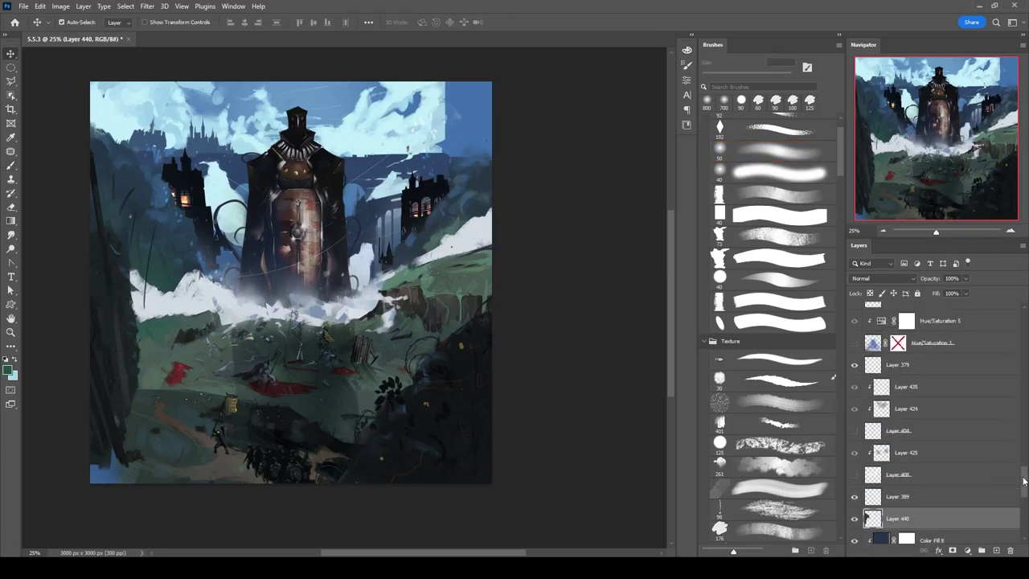
{"action": "scroll", "coordinate": [1020, 386], "scroll_direction": "up", "scroll_amount": 5}
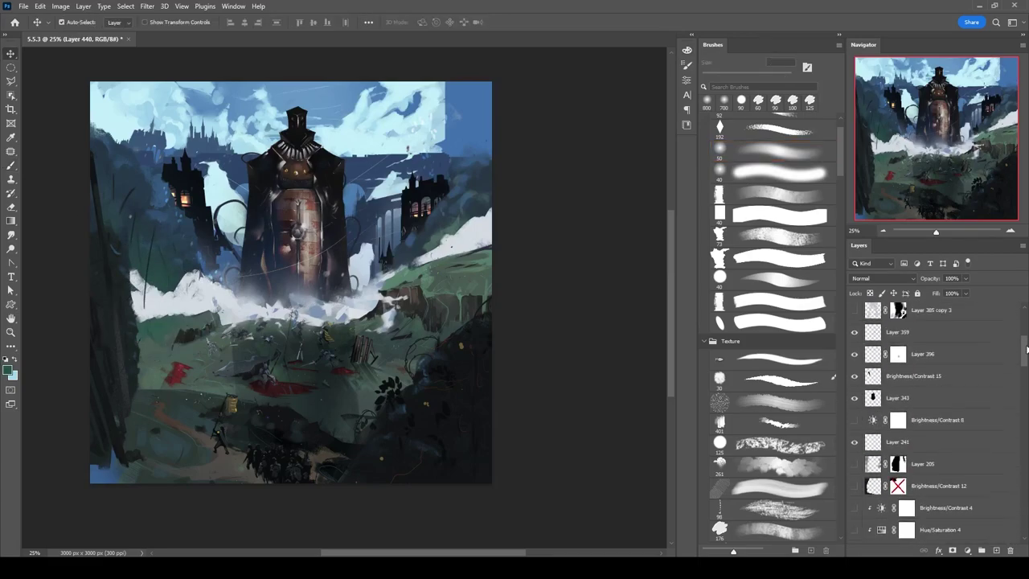
{"action": "key", "text": "ctrl+e"}
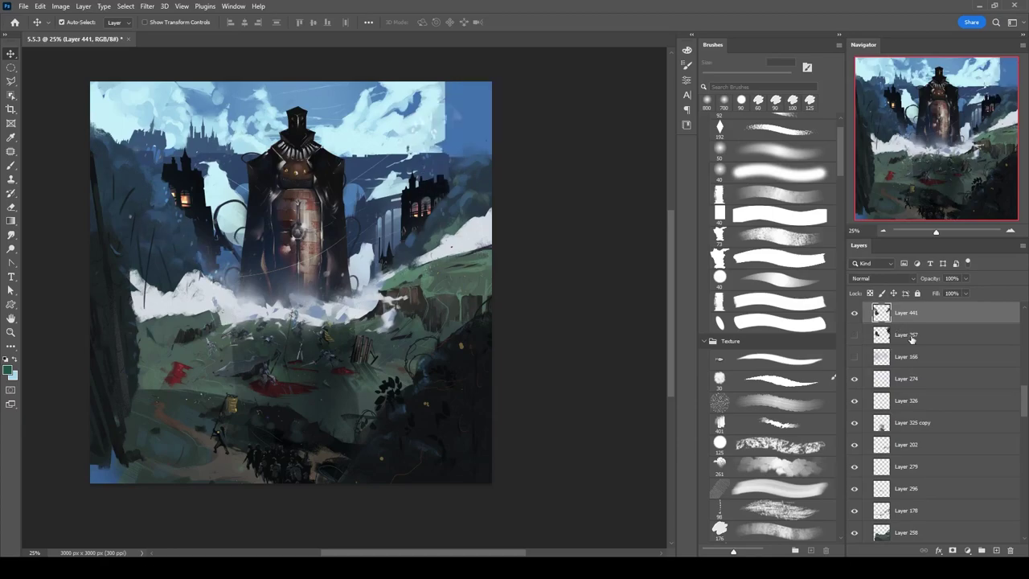
{"action": "key", "text": "ctrl+e"}
{"action": "key", "text": "ctrl+z"}
{"action": "key", "text": "ctrl+z"}
Fill the empty right end of the sky with light-blue clouds using the textured brush at 150 to 200 px.
{"action": "key", "text": "b"}
{"action": "key", "text": "shift+period"}
{"action": "key", "text": "bracketleft"}
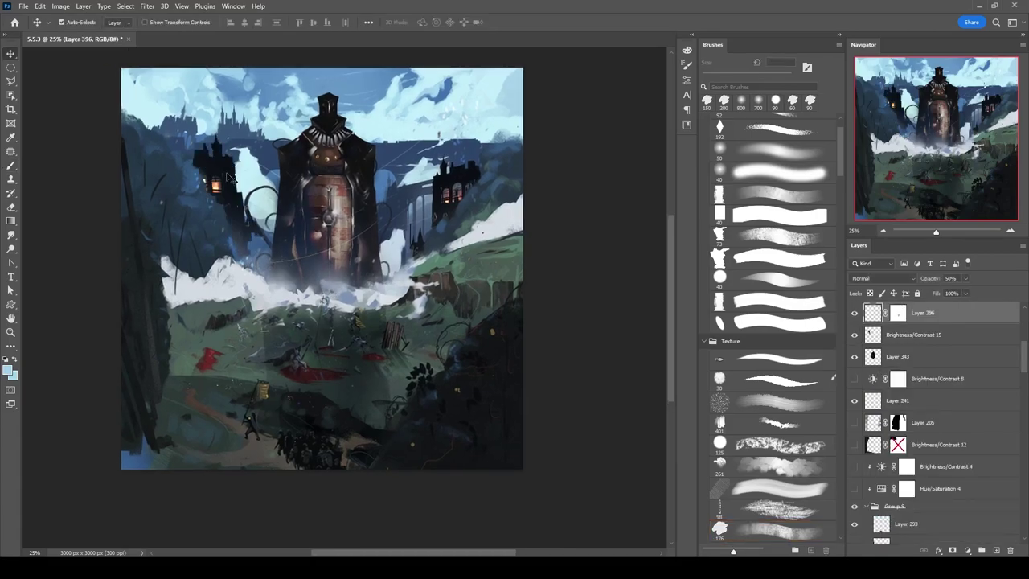
Straighten and lower the left castle with Free Transform and place its Brightness/Contrast 15 layer below Layer 441.
{"action": "left_click", "coordinate": [244, 201]}
{"action": "key", "text": "ctrl+t"}
{"action": "mouse_move", "coordinate": [243, 173]}
{"action": "left_mouse_down"}
{"action": "mouse_move", "coordinate": [247, 165]}
{"action": "mouse_move", "coordinate": [234, 210]}
{"action": "left_mouse_up"}
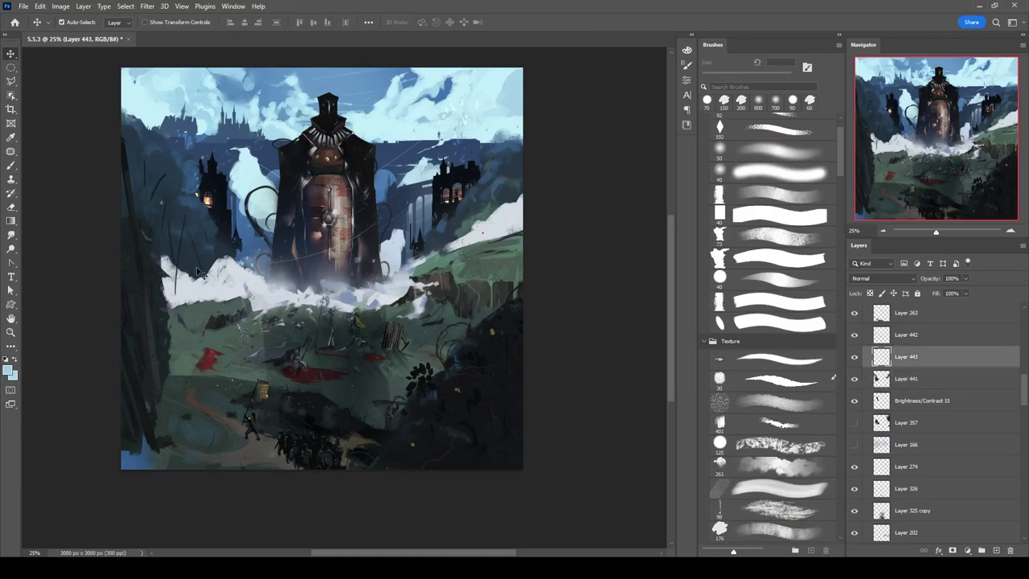
Erase the far-left part of the mist on Layer 443 with the textured eraser at 70 px.
{"action": "key", "text": "bracketleft"}
{"action": "key", "text": "bracketleft"}
{"action": "key", "text": "bracketleft"}
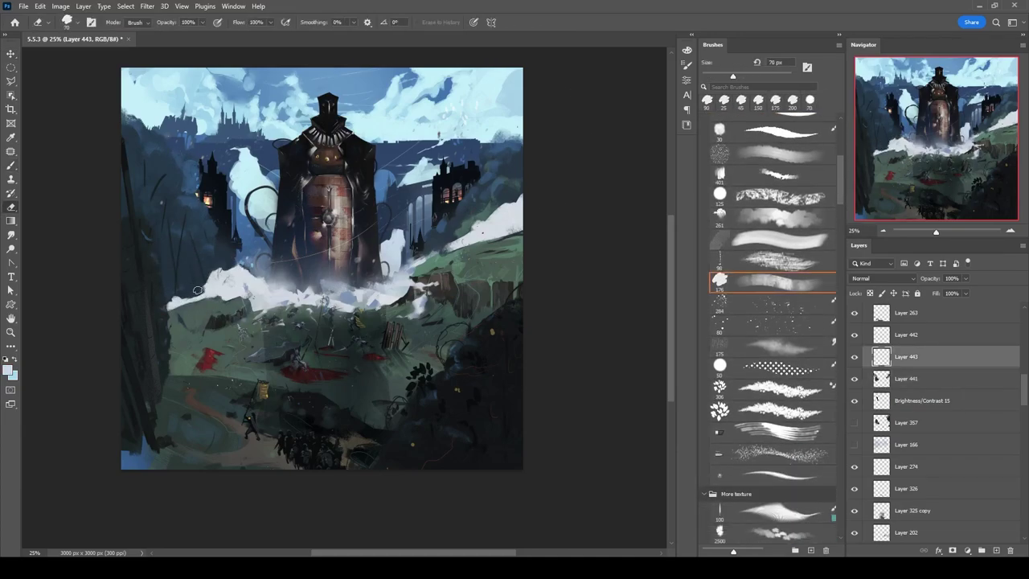
Move Layer 440 below Layer 441, erase it over the left castle at 150 px, and merge it with Layer 441.
{"action": "key", "text": "v"}
{"action": "left_click", "coordinate": [194, 289]}
{"action": "scroll", "coordinate": [981, 397], "scroll_direction": "up", "scroll_amount": 3}
{"action": "scroll", "coordinate": [981, 397], "scroll_direction": "up", "scroll_amount": 10}
{"action": "key", "text": "e"}
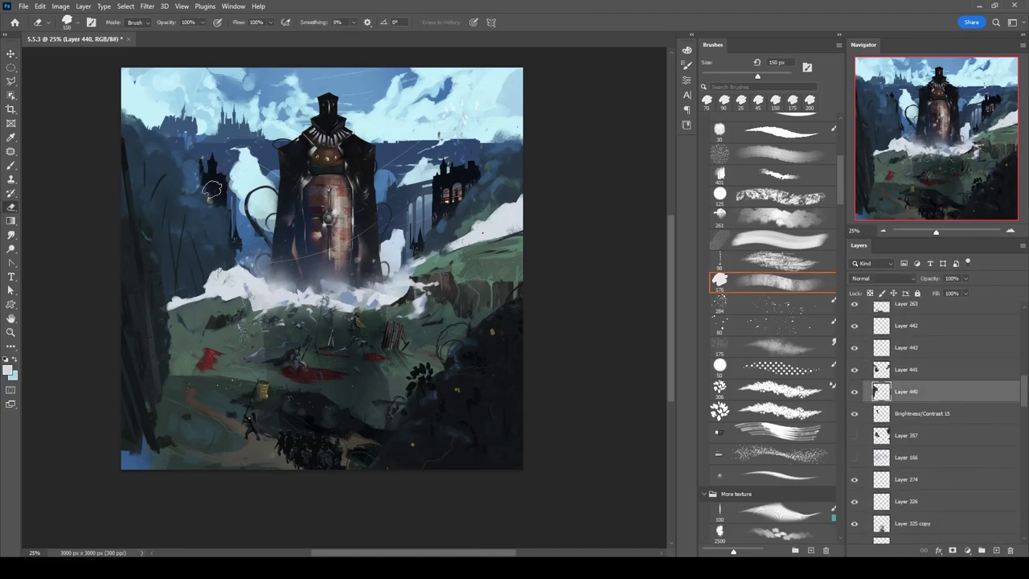
{"action": "left_click_drag", "start_coordinate": [206, 177], "coordinate": [217, 225]}
{"action": "key", "text": "ctrl+e"}
Create a new layer above Layer 441 and stamp dark leaf clusters over the left trees with the leaf brush at 700 px.
{"action": "key", "text": "ctrl+shift+alt+n"}
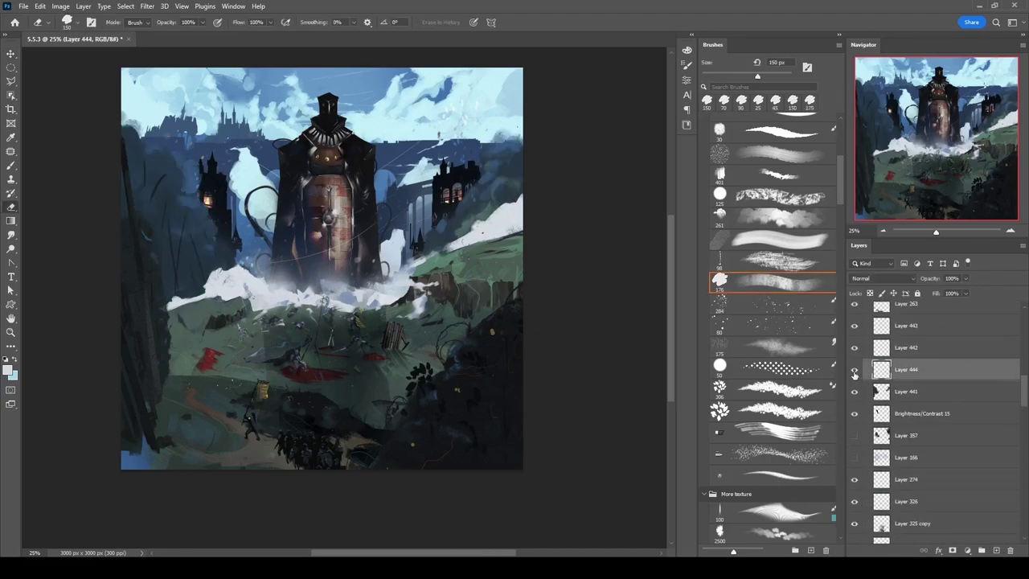
{"action": "scroll", "coordinate": [771, 282], "scroll_direction": "down", "scroll_amount": 2}
{"action": "key", "text": "bracketleft"}
{"action": "key", "text": "bracketleft"}
{"action": "left_click_drag", "start_coordinate": [164, 189], "coordinate": [190, 247]}
{"action": "key", "text": "b"}
{"action": "left_click", "coordinate": [183, 212]}
{"action": "key", "text": "e"}
{"action": "key", "text": "b"}
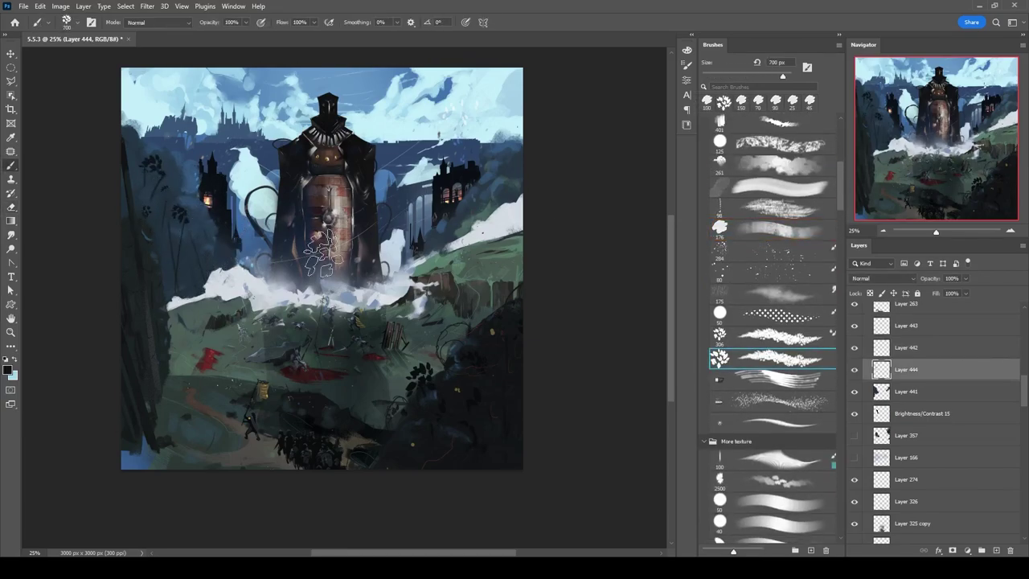
Show Layer 357 for colour reference, stamp yellow leaves on Layer 444 over the left trees, trim them at 100 px, and hide Layer 357.
{"action": "left_click", "coordinate": [478, 128]}
{"action": "key", "text": "e"}
{"action": "mouse_move", "coordinate": [181, 266]}
{"action": "left_mouse_down"}
{"action": "mouse_move", "coordinate": [213, 241]}
{"action": "mouse_move", "coordinate": [205, 245]}
{"action": "left_mouse_up"}
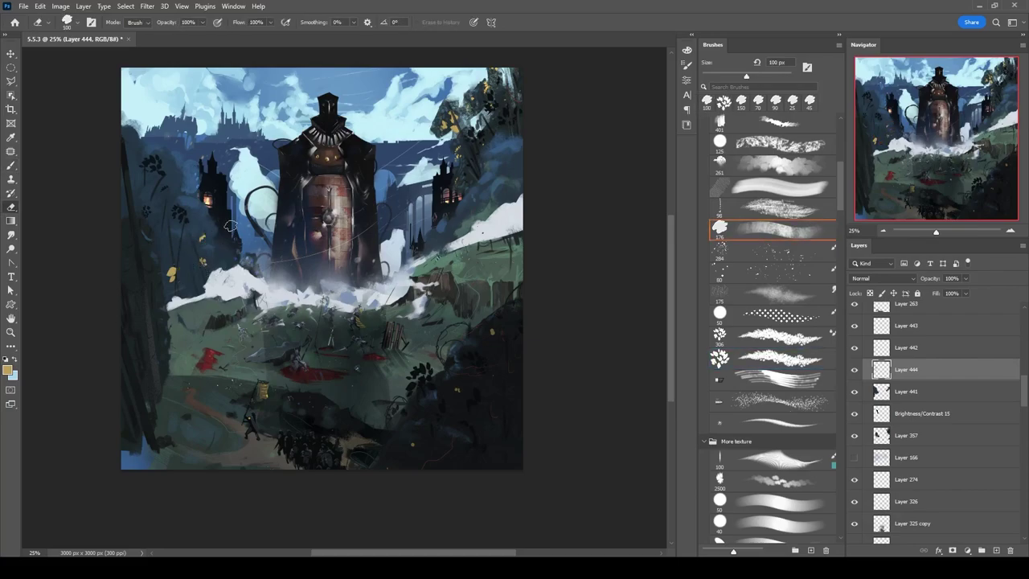
{"action": "key", "text": "b"}
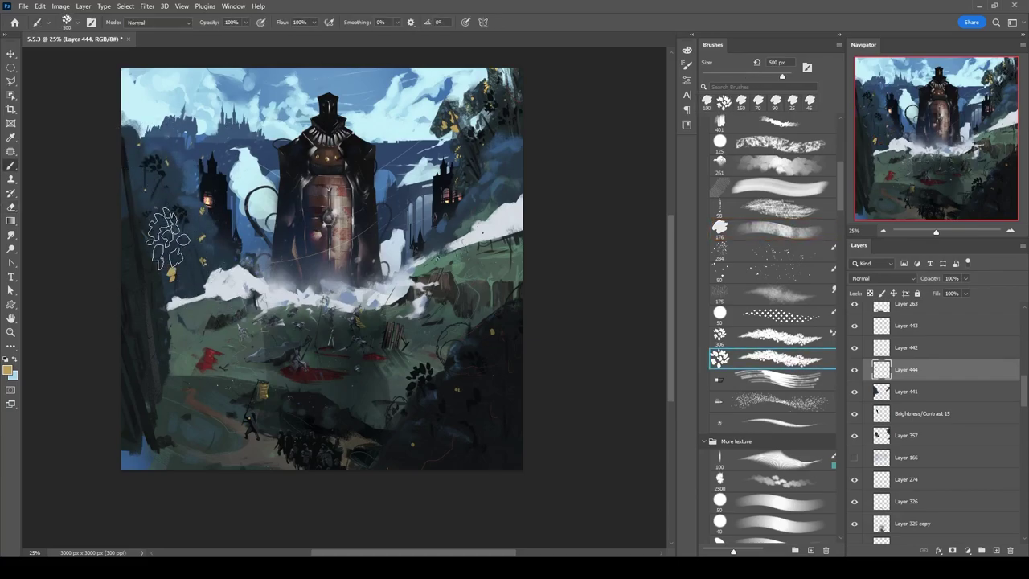
{"action": "left_click", "coordinate": [854, 435]}
Place Layer 442 below Layer 444 and refine the thin stems among the left leaves with the diamond brush at 35 px.
{"action": "key", "text": "alt+bracketright"}
{"action": "key", "text": "ctrl+bracketleft"}
{"action": "key", "text": "period"}
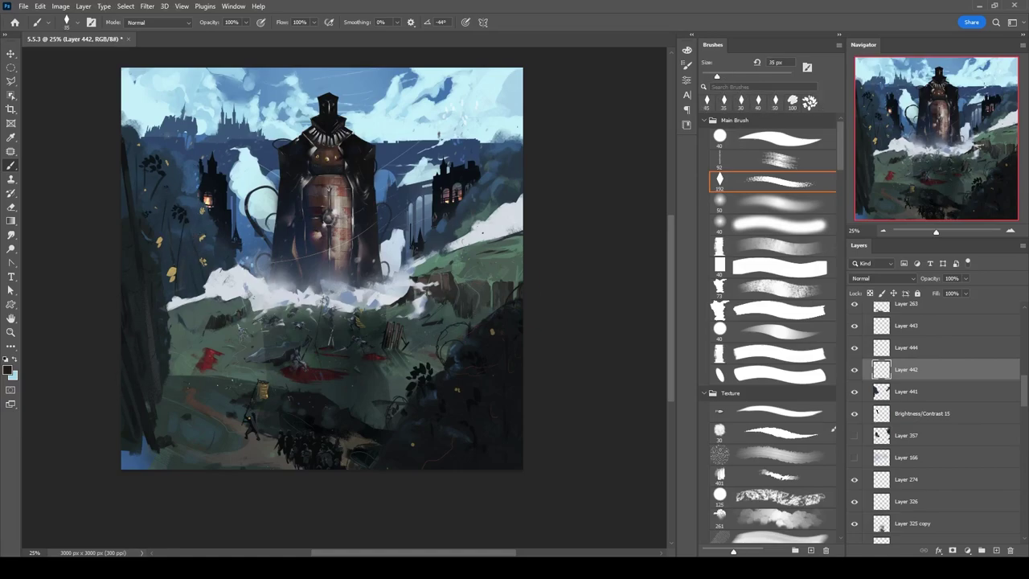
{"action": "left_click", "coordinate": [819, 136]}
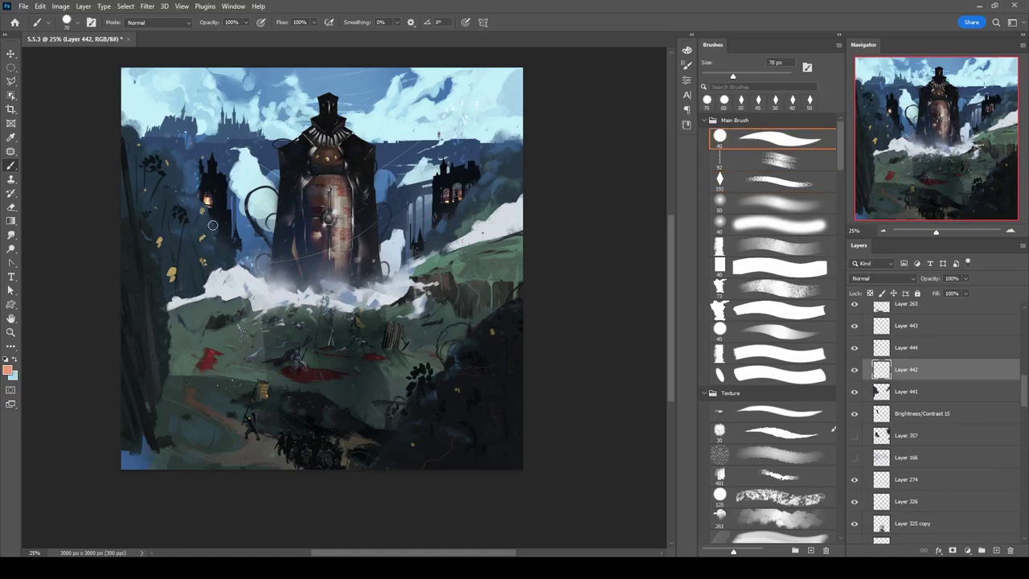
{"action": "key", "text": "period"}
{"action": "key", "text": "period"}
Create a new layer above Layer 441 and shade the left trees in black with the textured and diamond brushes, eraser and Smudge tool.
{"action": "key", "text": "ctrl+shift+alt+n"}
{"action": "key", "text": "ctrl+bracketleft"}
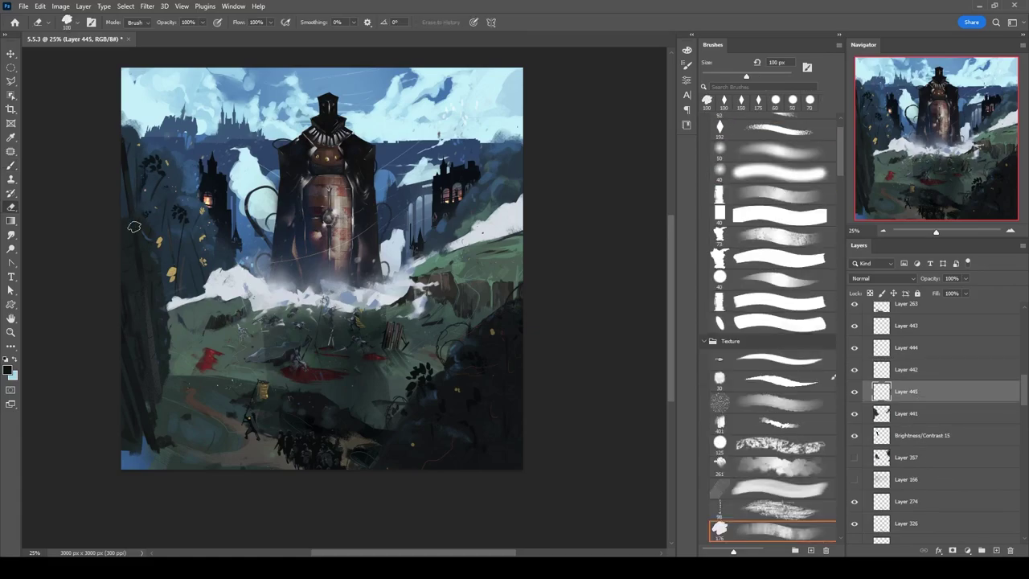
{"action": "key", "text": "e"}
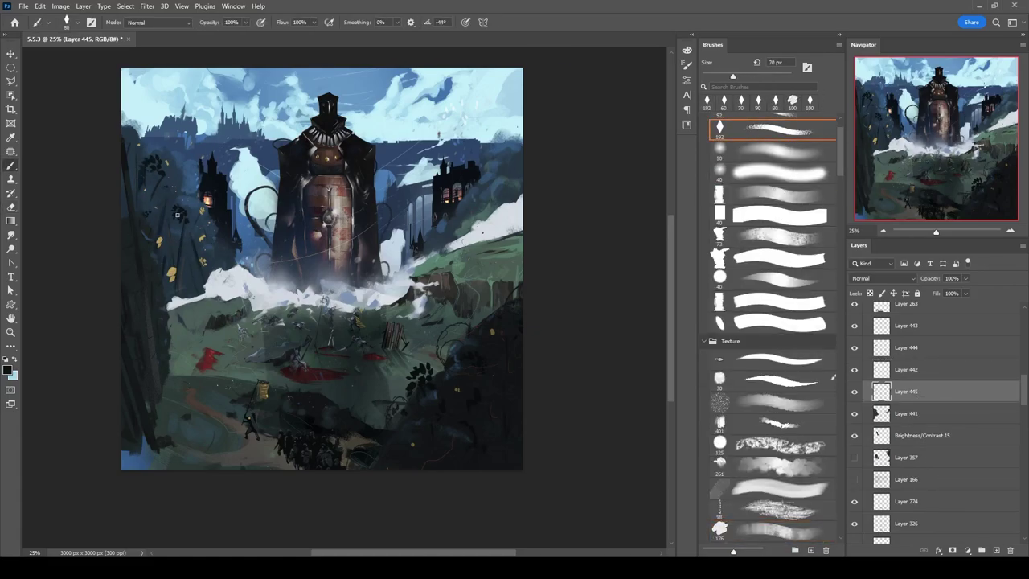
{"action": "key", "text": "r"}
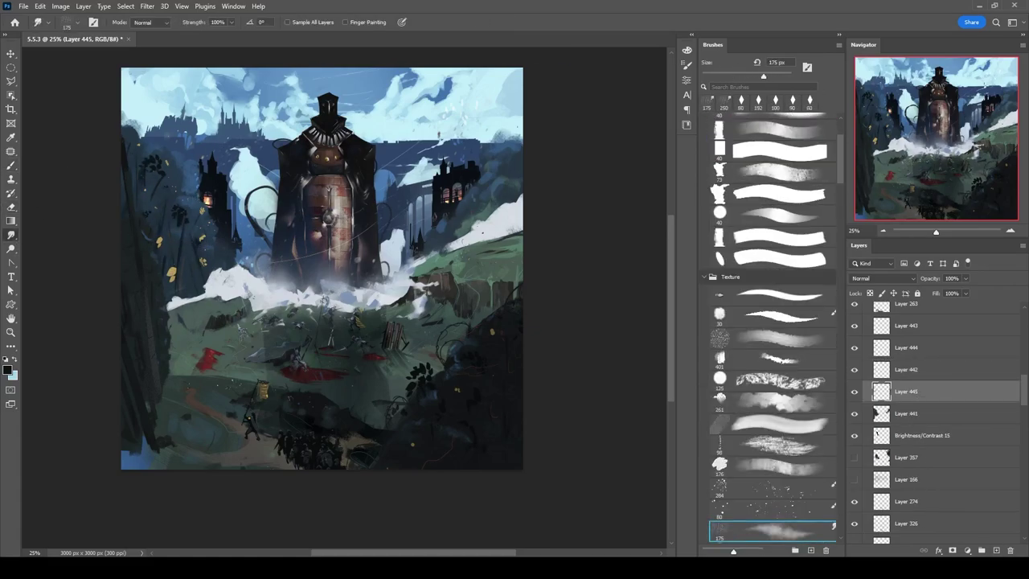
{"action": "key", "text": "b"}
{"action": "key", "text": "r"}
{"action": "key", "text": "b"}
Merge Layer 442 down into Layer 445 and add blue accents to the left trees on a new layer above Layer 444.
{"action": "key", "text": "alt+bracketright"}
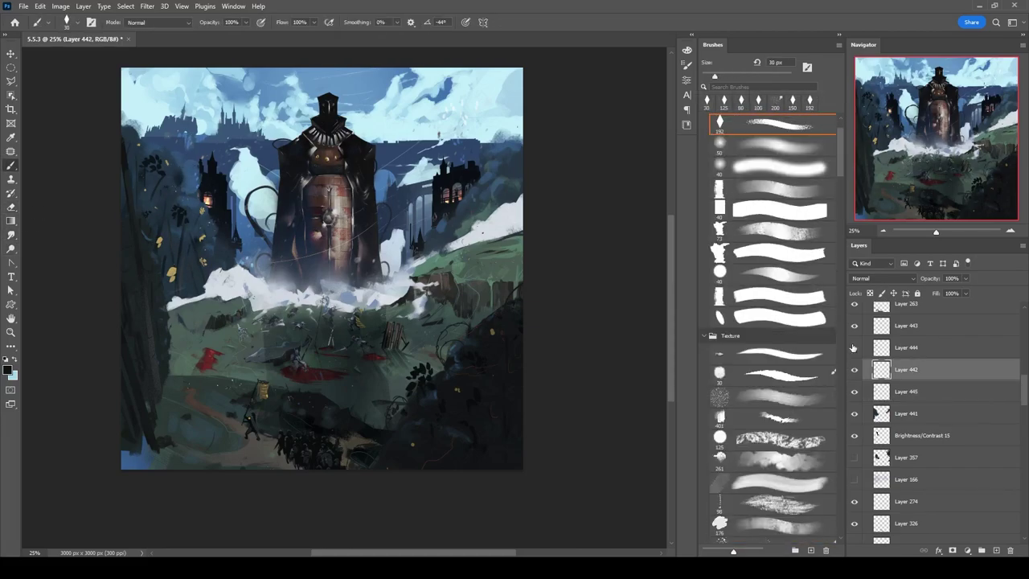
{"action": "key", "text": "ctrl+e"}
{"action": "key", "text": "ctrl+shift+alt+n"}
{"action": "key", "text": "ctrl+bracketright"}
{"action": "key", "text": "shift+period"}
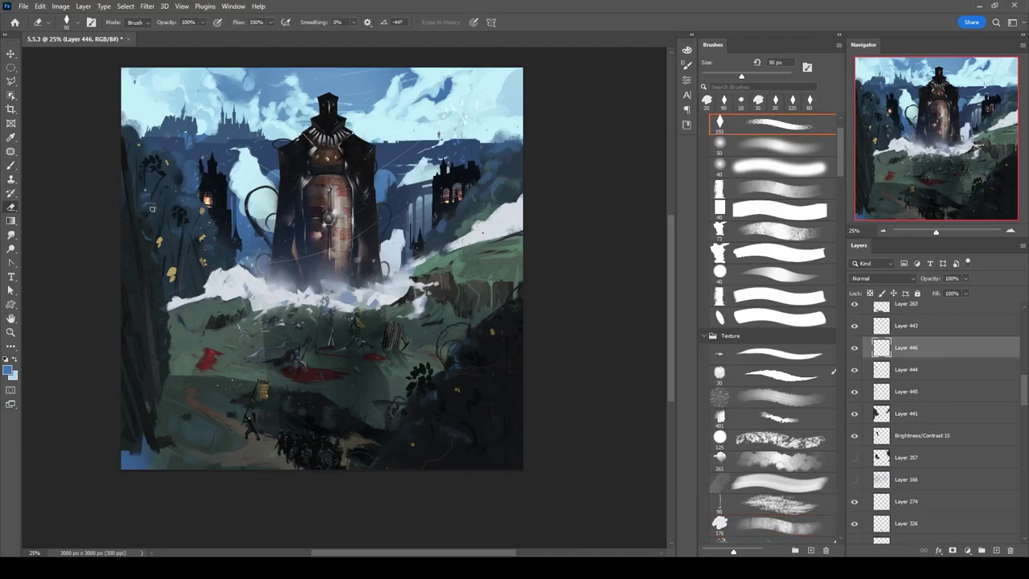
{"action": "key", "text": "bracketright"}
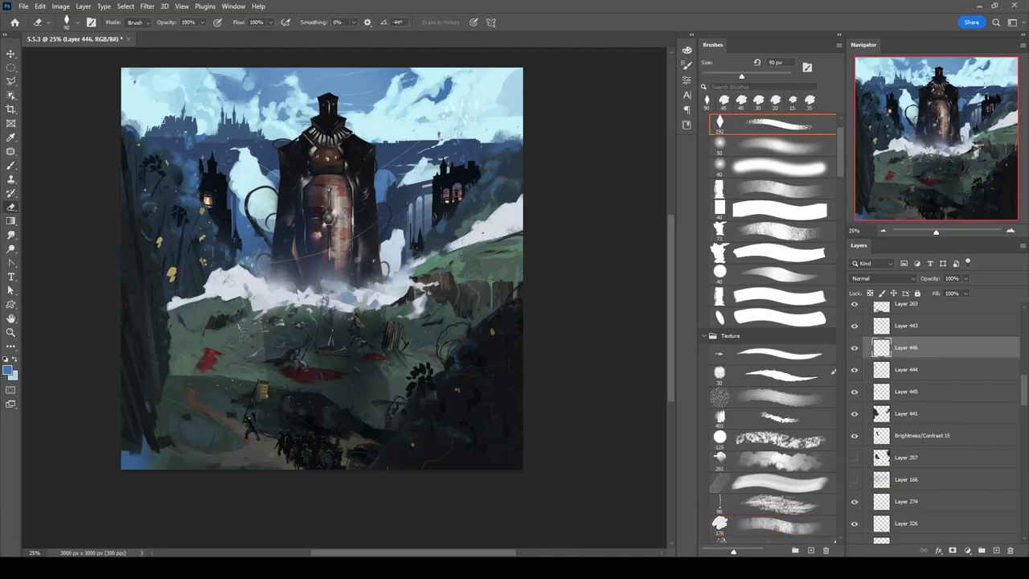
Paint dark foliage beside the left castle on Layers 441 and 445 with the textured brush at 45 to 90 px.
{"action": "key", "text": "alt+bracketleft"}
{"action": "key", "text": "alt+bracketleft"}
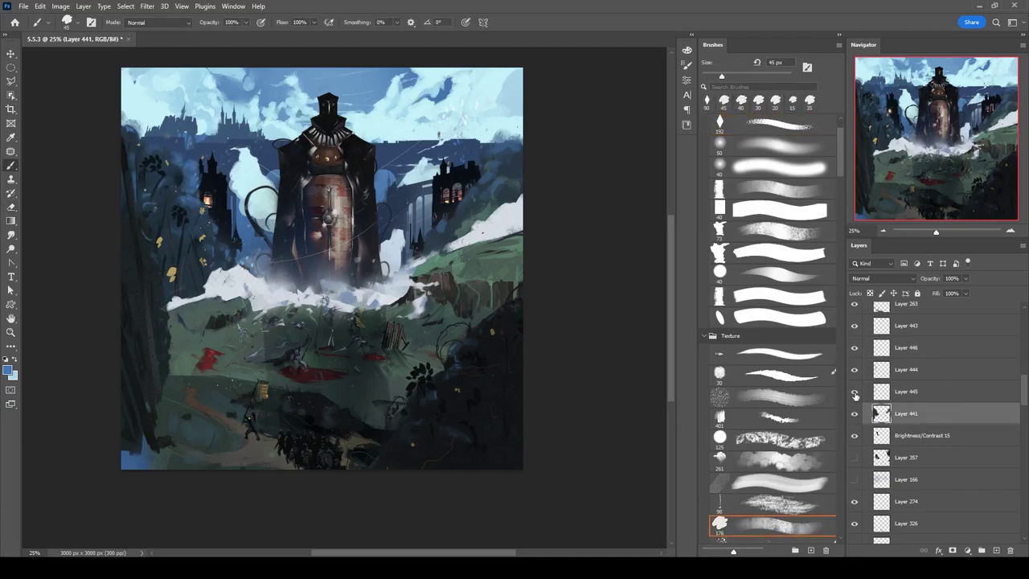
{"action": "left_click", "coordinate": [208, 233], "text": "alt"}
{"action": "key", "text": "bracketright"}
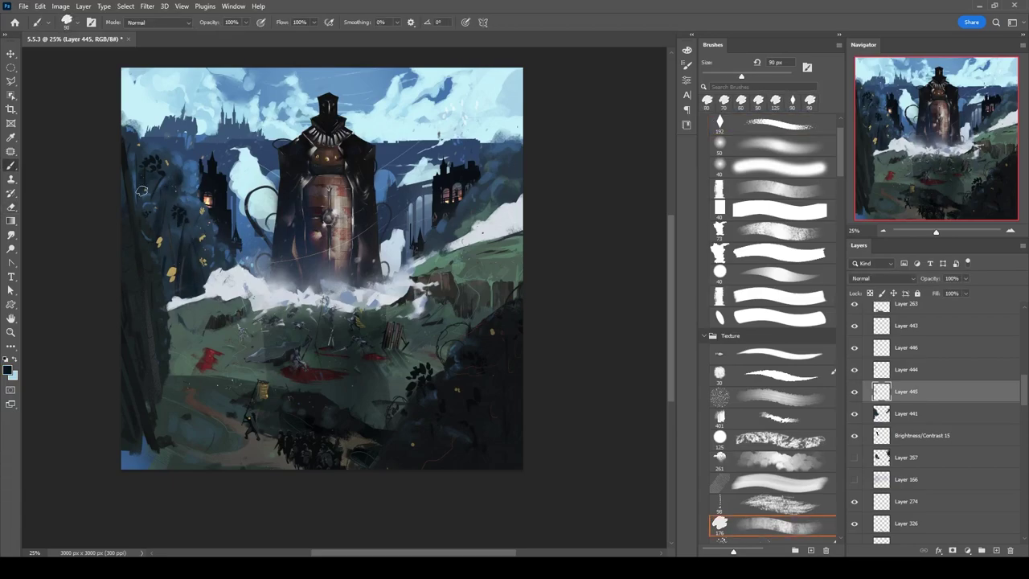
{"action": "left_click_drag", "start_coordinate": [205, 226], "coordinate": [164, 233]}
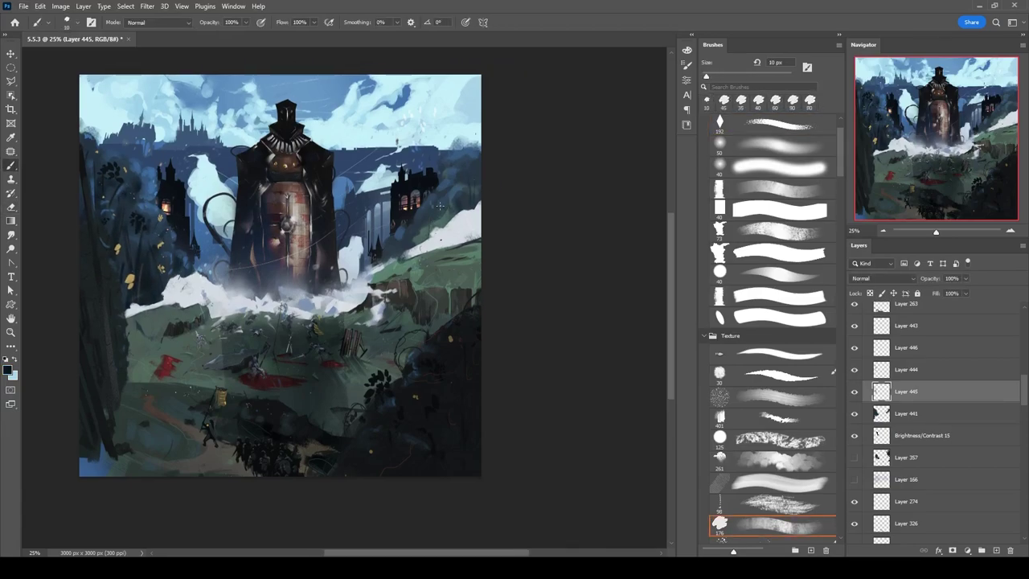
Adjust the right castle's placement with Free Transform.
{"action": "key", "text": "alt+bracketright"}
{"action": "key", "text": "ctrl+t"}
{"action": "key", "text": "Return"}
{"action": "key", "text": "ctrl+t"}
{"action": "left_click_drag", "start_coordinate": [426, 207], "coordinate": [426, 233]}
{"action": "key", "text": "Return"}
Paint dark blue tendril strokes behind the giant's shoulder on Layer 438 copy with the round brush at 30 to 50 px.
{"action": "key", "text": "b"}
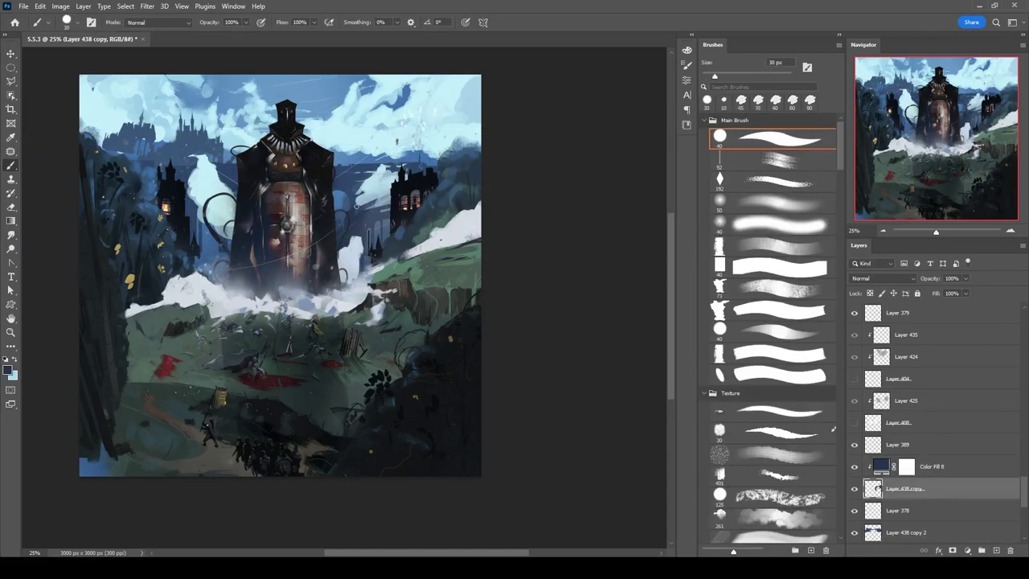
{"action": "key", "text": "bracketright"}
{"action": "key", "text": "bracketright"}
{"action": "key", "text": "alt+bracketleft"}
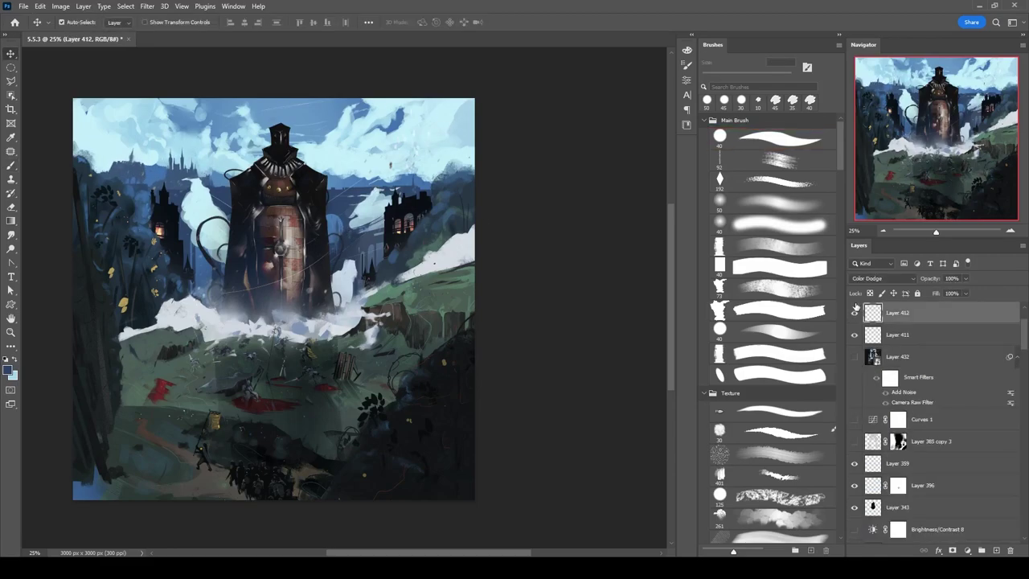
Rework the light-blue clouds on Layer 439 around the giant's head with the textured brush, from 250 down to 60 px.
{"action": "key", "text": "b"}
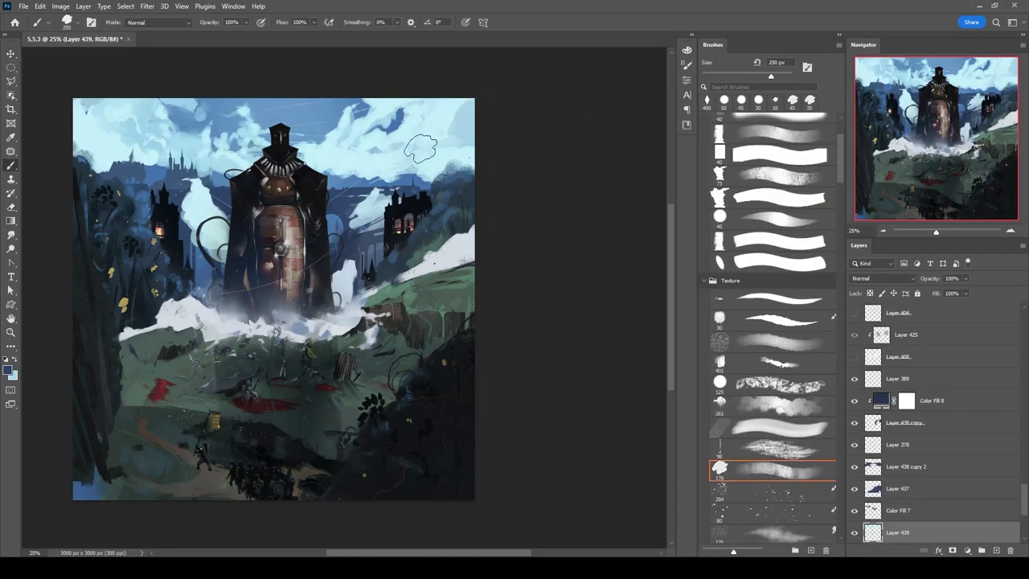
{"action": "key", "text": "bracketleft"}
{"action": "key", "text": "bracketleft"}
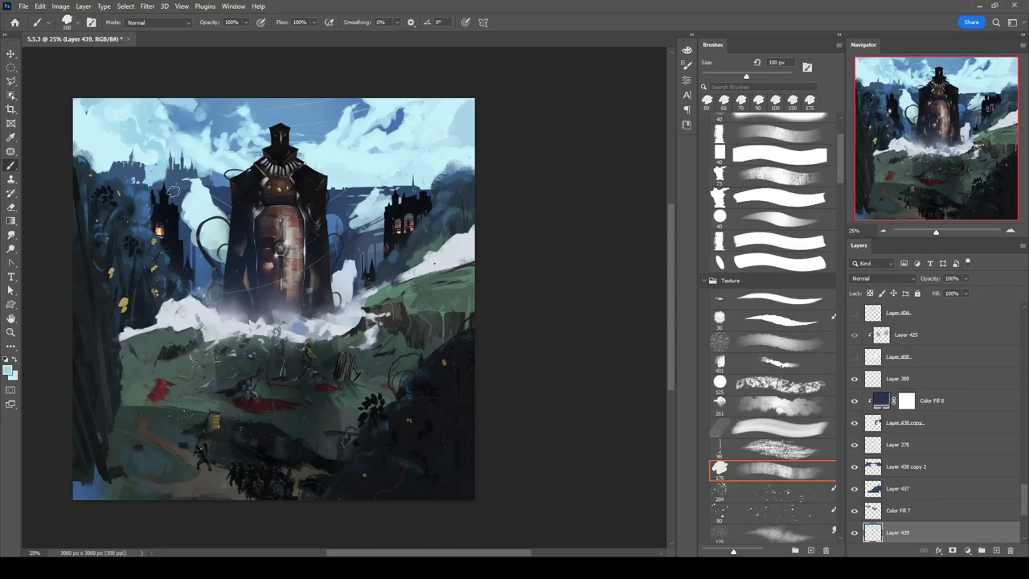
{"action": "key", "text": "bracketleft"}
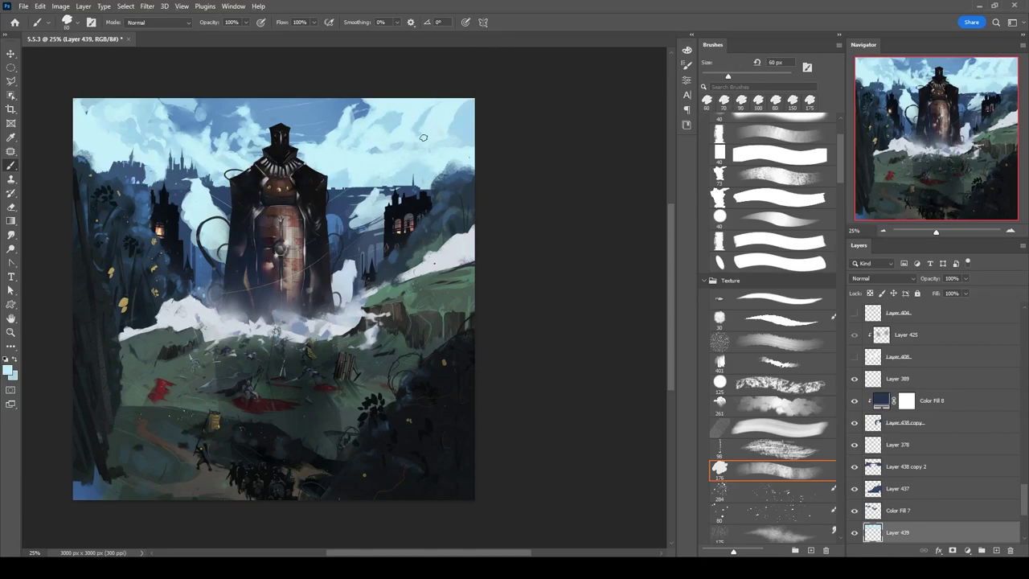
Refine the cloud edges around the giant's head on Layer 439 with the textured brush at 35 and 28 px, then smudge at 175 px.
{"action": "left_click", "coordinate": [469, 139], "text": "alt"}
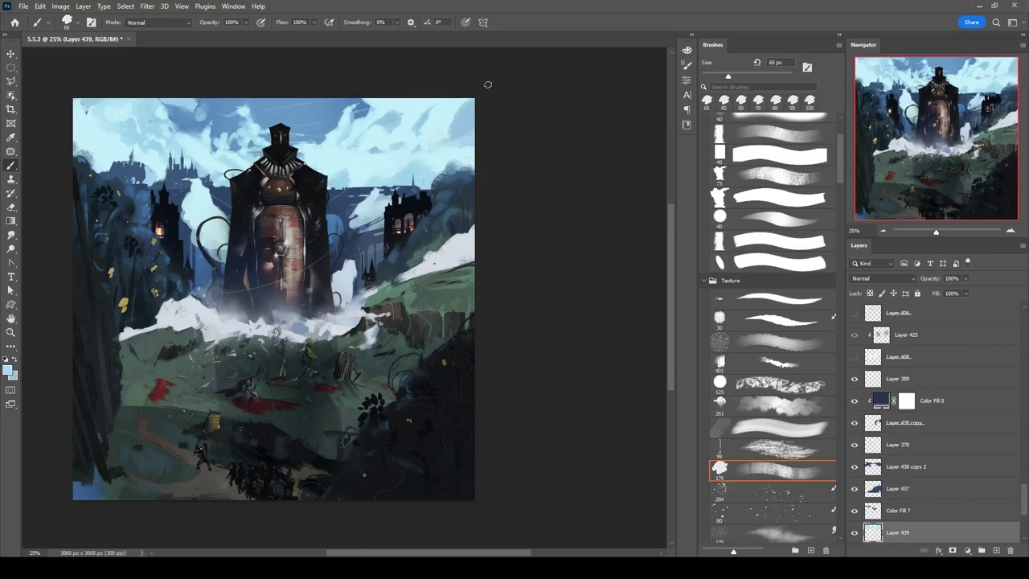
{"action": "key", "text": "bracketleft"}
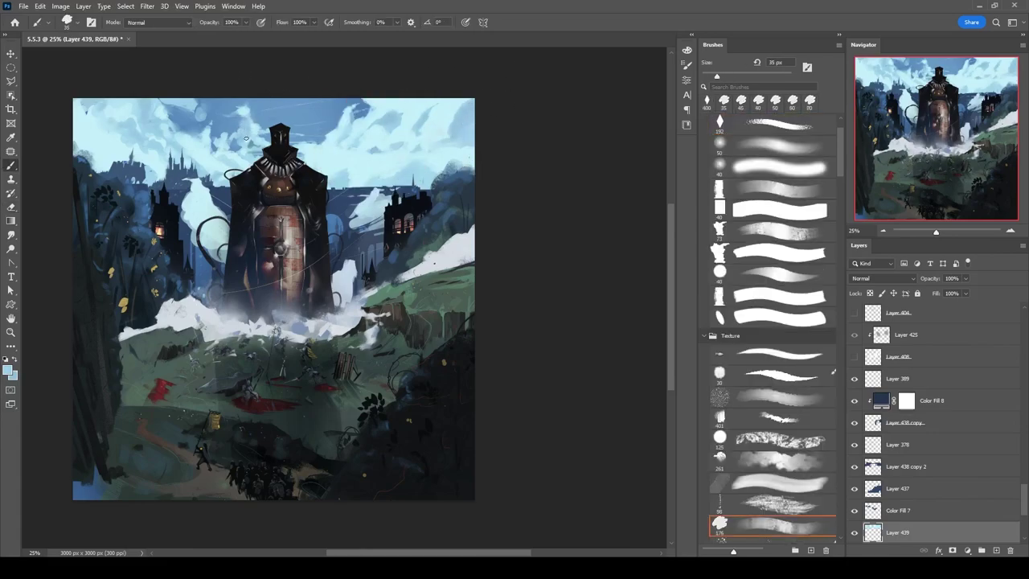
{"action": "key", "text": "e"}
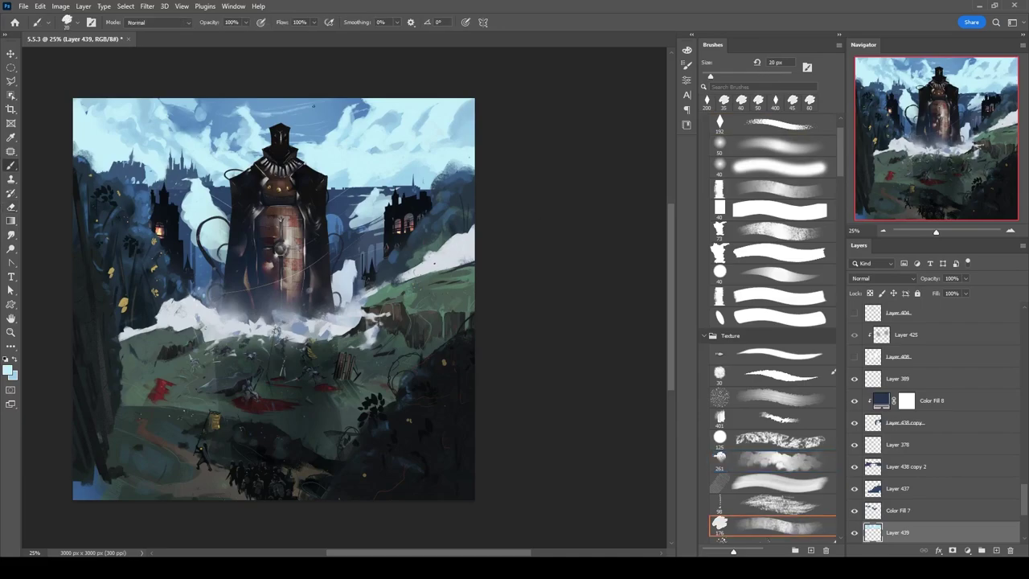
{"action": "key", "text": "r"}
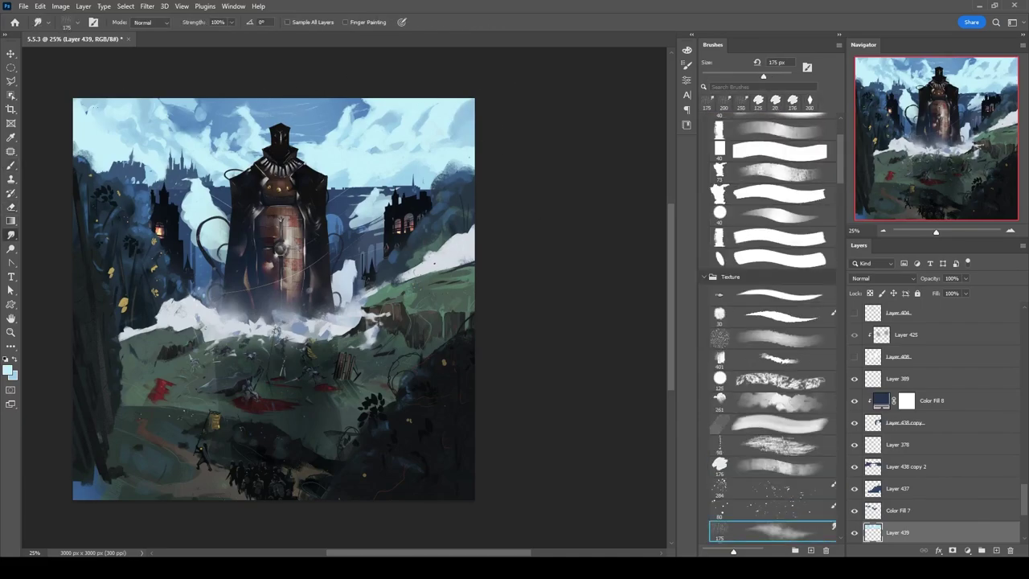
Paint pale mist behind the giant's left side on Layer 378 and soften it with the Smudge tool at 400 px.
{"action": "key", "text": "b"}
{"action": "key", "text": "bracketleft"}
{"action": "key", "text": "bracketleft"}
{"action": "key", "text": "bracketleft"}
{"action": "key", "text": "bracketleft"}
{"action": "mouse_move", "coordinate": [213, 172]}
{"action": "left_mouse_down"}
{"action": "mouse_move", "coordinate": [201, 144]}
{"action": "mouse_move", "coordinate": [245, 229]}
{"action": "left_mouse_up"}
{"action": "mouse_move", "coordinate": [213, 168]}
{"action": "left_mouse_down"}
{"action": "mouse_move", "coordinate": [229, 261]}
{"action": "mouse_move", "coordinate": [237, 221]}
{"action": "left_mouse_up"}
{"action": "key", "text": "bracketleft"}
{"action": "key", "text": "r"}
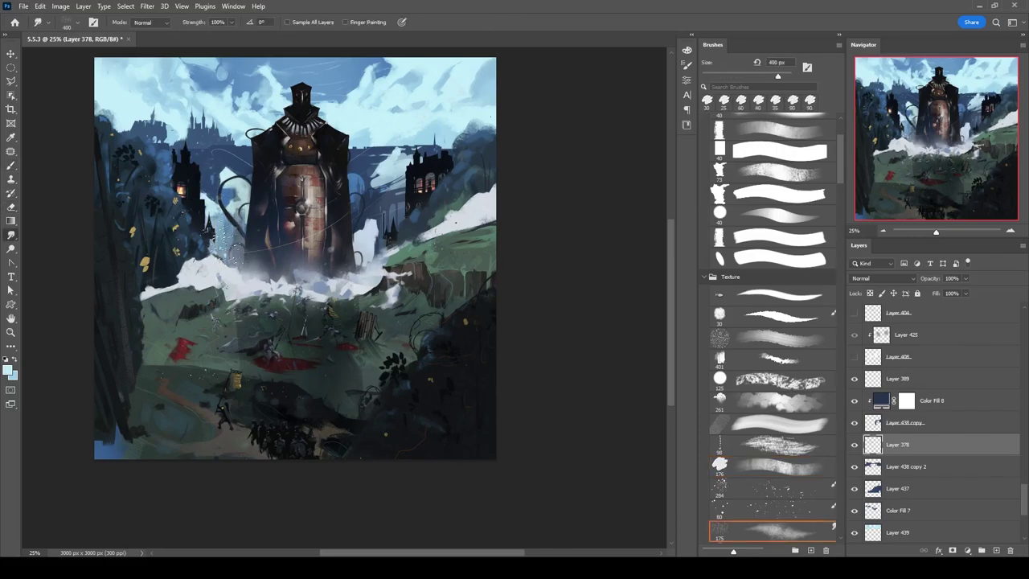
Trim the mist on both sides of the giant on Layer 378 with the textured eraser at 80 to 90 px.
{"action": "key", "text": "b"}
{"action": "key", "text": "r"}
{"action": "key", "text": "b"}
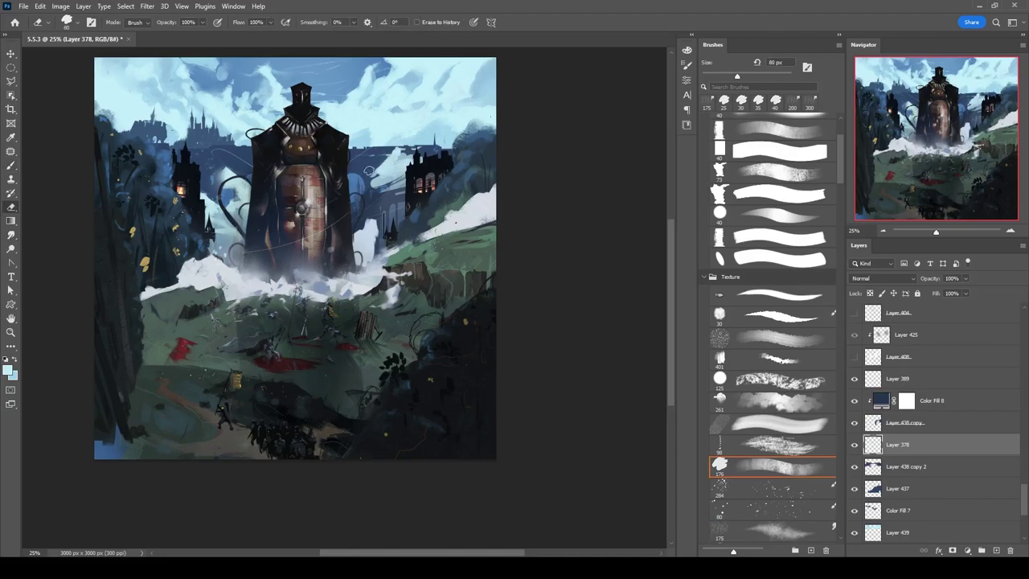
{"action": "key", "text": "bracketleft"}
{"action": "key", "text": "bracketright"}
{"action": "key", "text": "bracketright"}
{"action": "key", "text": "bracketright"}
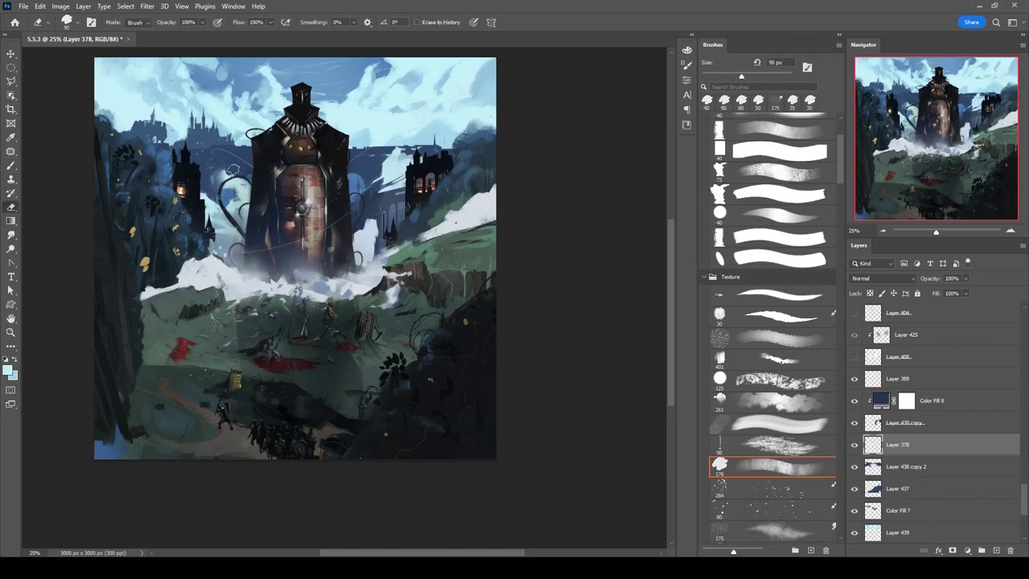
Hide the Group 19 foliage and paint a dark blue slope behind the left castle on new Layer 447 with the textured brush at 45 to 100 px.
{"action": "left_click", "coordinate": [362, 114], "text": "ctrl"}
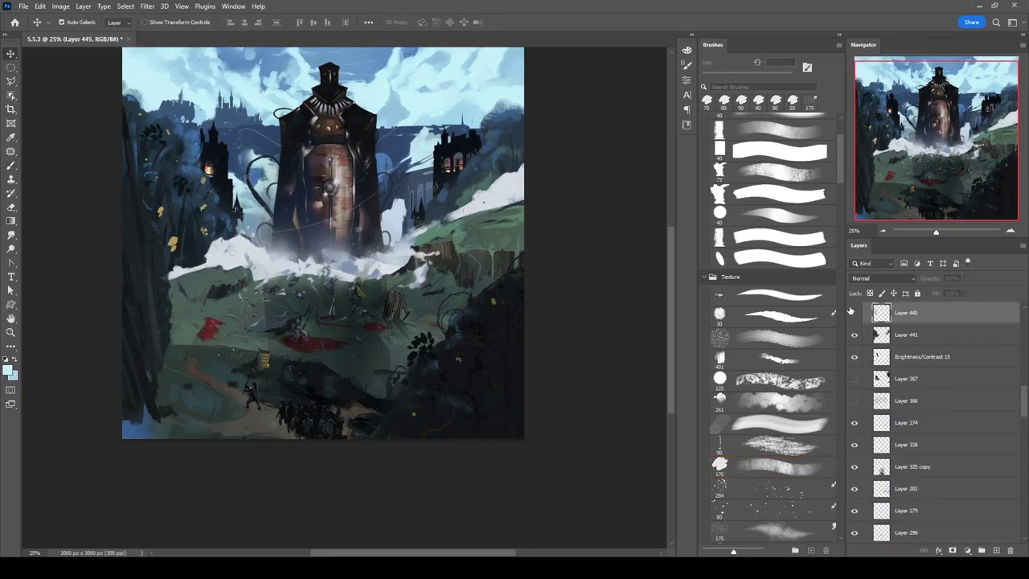
{"action": "scroll", "coordinate": [933, 442], "scroll_direction": "down", "scroll_amount": 5}
{"action": "left_click", "coordinate": [720, 465]}
{"action": "left_click_drag", "start_coordinate": [184, 278], "coordinate": [157, 209]}
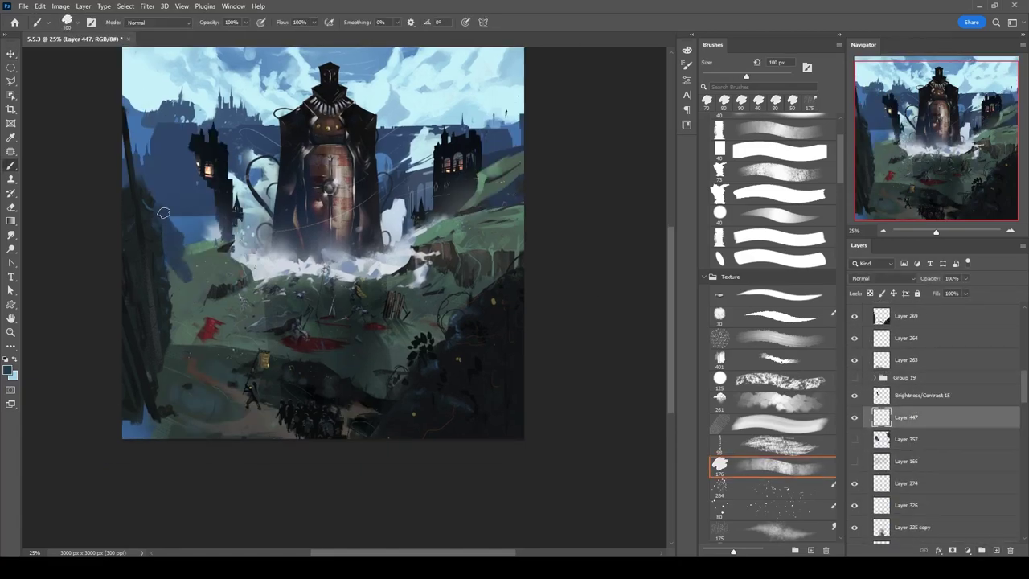
{"action": "key", "text": "bracketright"}
{"action": "key", "text": "bracketright"}
{"action": "key", "text": "bracketright"}
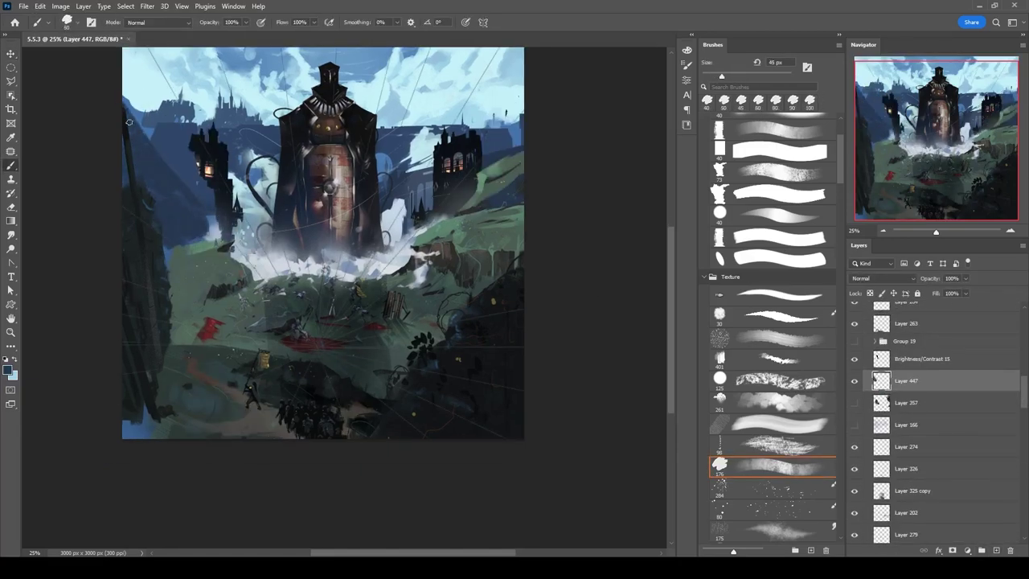
{"action": "key", "text": "bracketright"}
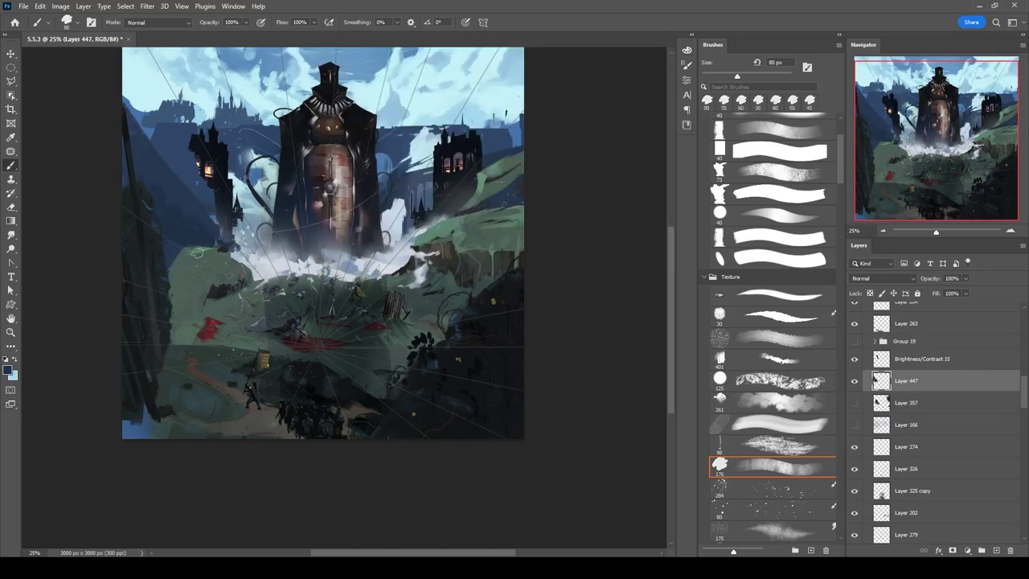
Shape the slope and grassy edge below the left castle on Layer 447 with the textured brush at about 50 px.
{"action": "key", "text": "bracketleft"}
{"action": "key", "text": "bracketleft"}
{"action": "left_click_drag", "start_coordinate": [207, 199], "coordinate": [327, 187]}
{"action": "mouse_move", "coordinate": [284, 234]}
{"action": "left_mouse_down"}
{"action": "mouse_move", "coordinate": [262, 100]}
{"action": "mouse_move", "coordinate": [293, 169]}
{"action": "left_mouse_up"}
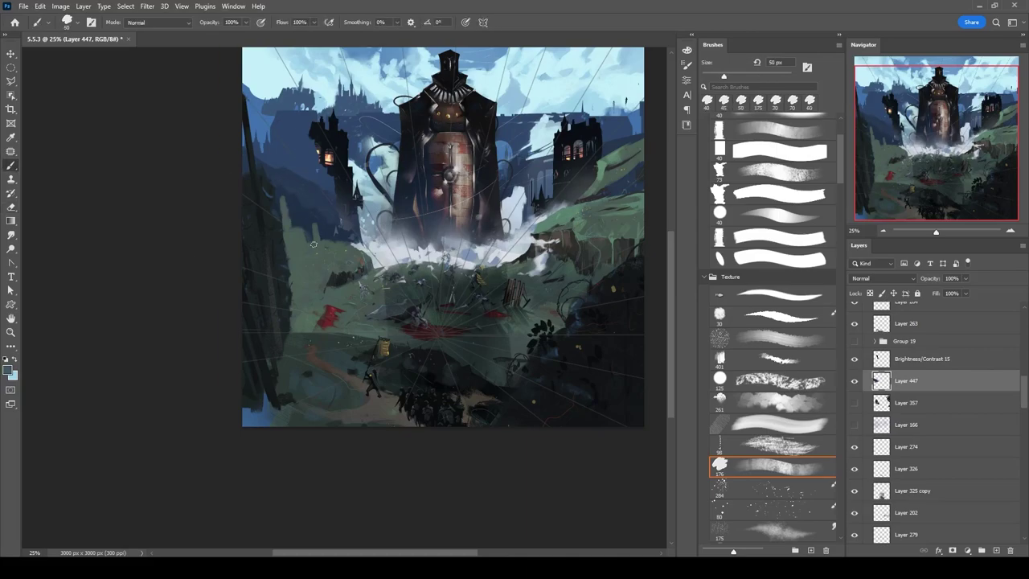
{"action": "key", "text": "e"}
Scale the left castle to 74.62% and lower it to the mist line, and show Layer 357 directly above Layer 447.
{"action": "left_click", "coordinate": [854, 363]}
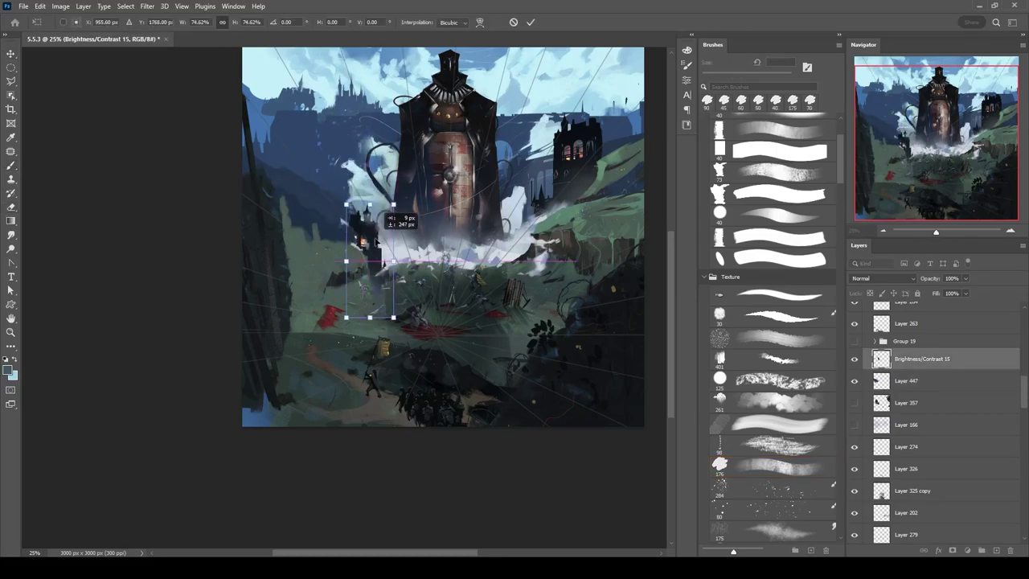
{"action": "left_click", "coordinate": [854, 402]}
{"action": "left_click_drag", "start_coordinate": [906, 403], "coordinate": [906, 376]}
{"action": "key", "text": "ctrl+t"}
{"action": "left_click_drag", "start_coordinate": [346, 201], "coordinate": [294, 206]}
{"action": "key", "text": "Return"}
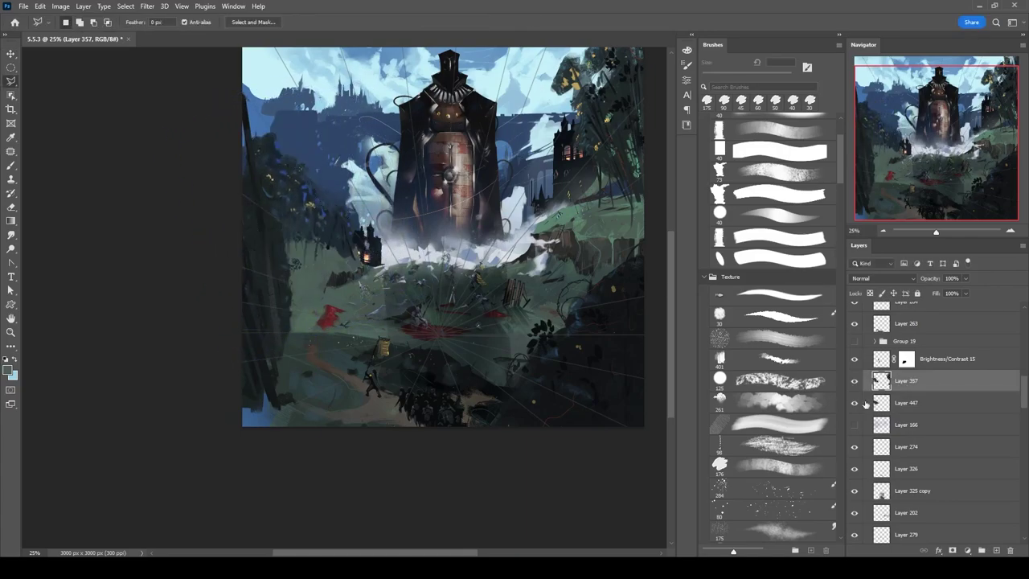
Show the Group 19 foliage again and erase part of Layer 441 with the textured eraser at 700 px.
{"action": "left_click", "coordinate": [855, 341]}
{"action": "left_click", "coordinate": [914, 380]}
{"action": "left_click_drag", "start_coordinate": [482, 242], "coordinate": [463, 285]}
{"action": "key", "text": "e"}
{"action": "left_click", "coordinate": [719, 465]}
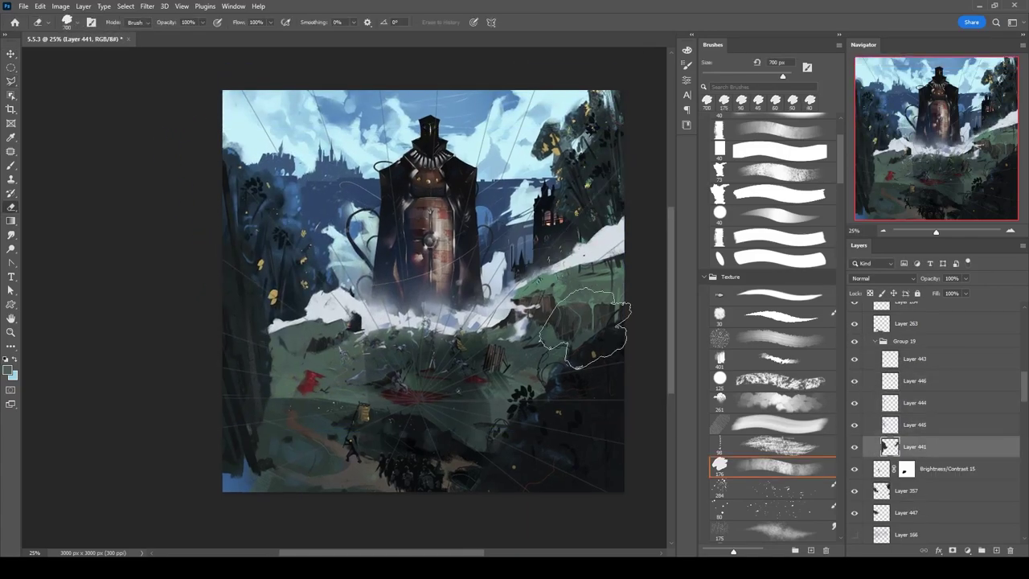
Shift the foliage on Layers 441, 444, 445 and 446 together with Free Transform.
{"action": "left_click", "coordinate": [915, 447], "text": "shift"}
{"action": "key", "text": "ctrl+t"}
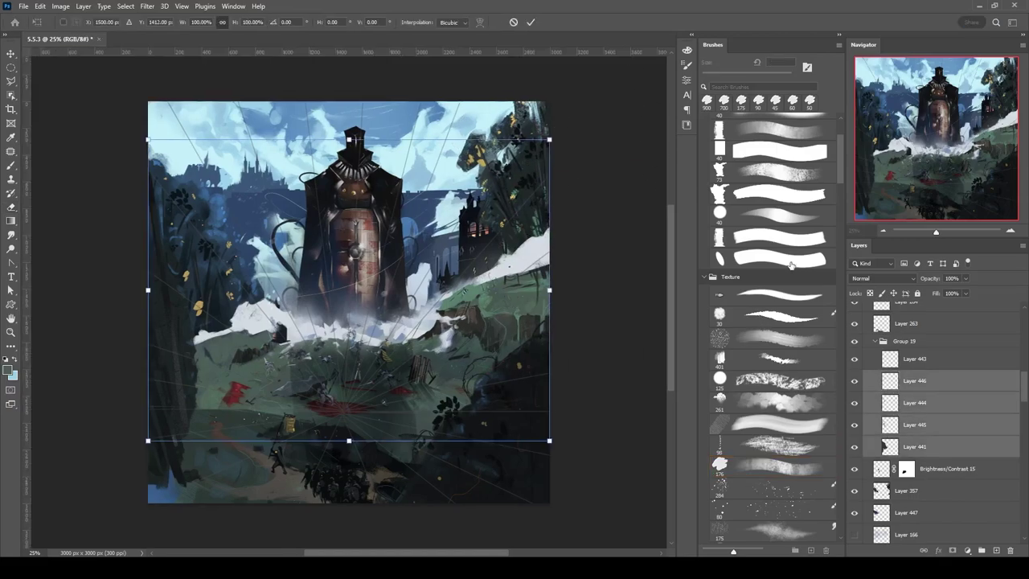
{"action": "left_click_drag", "start_coordinate": [242, 321], "coordinate": [247, 324]}
{"action": "key", "text": "Return"}
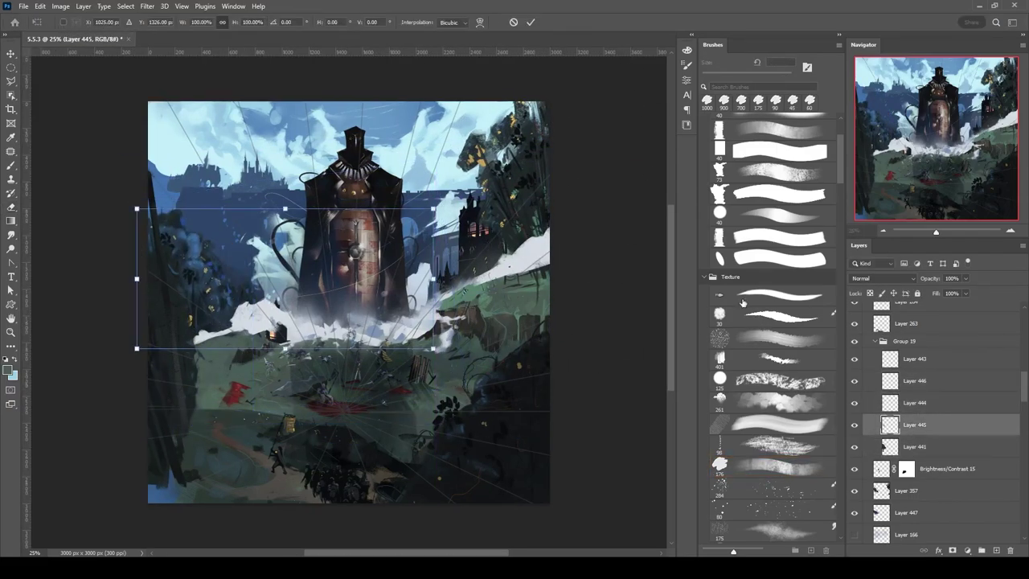
Reposition the left foliage on Layer 445 with Free Transform and trim Layer 441 with the textured eraser at 175 px.
{"action": "left_click", "coordinate": [891, 359]}
{"action": "left_click", "coordinate": [885, 447]}
{"action": "key", "text": "bracketleft"}
{"action": "key", "text": "bracketleft"}
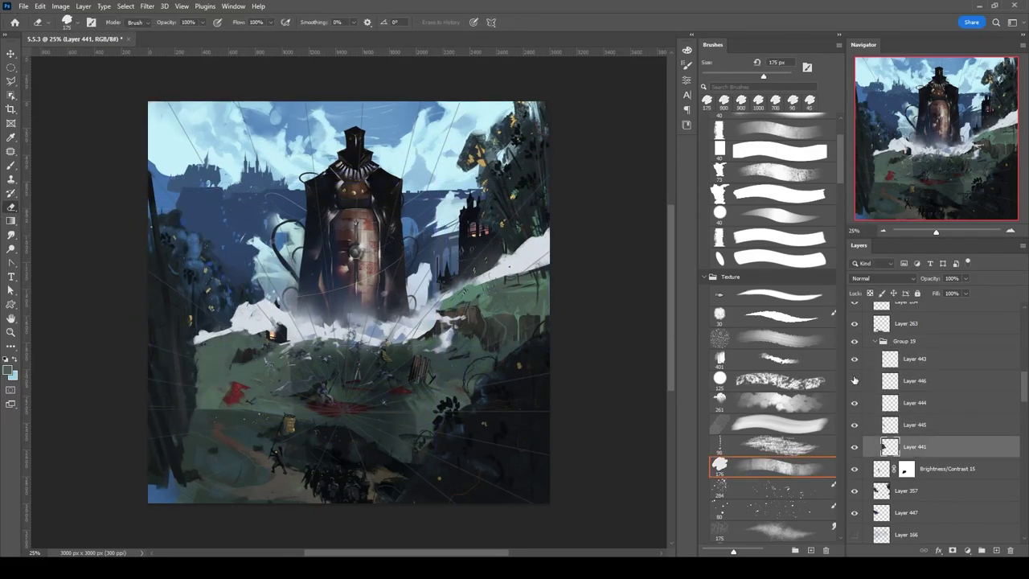
Undo the last edits to the left foliage and place Layer 357 above Group 19.
{"action": "key", "text": "ctrl+z"}
{"action": "key", "text": "ctrl+z"}
{"action": "key", "text": "ctrl+z"}
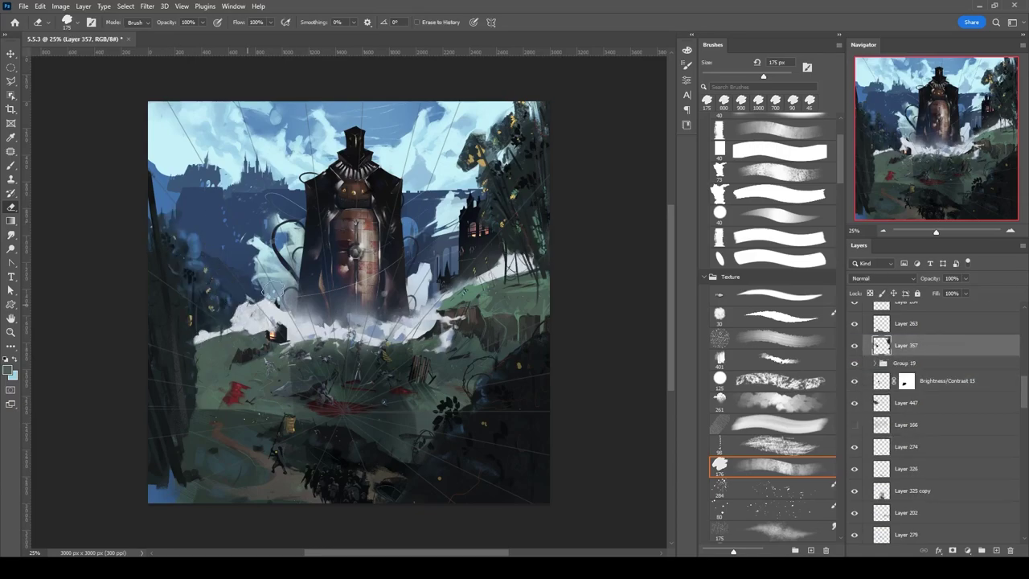
Straighten the distant blue horizon on Layer 438 copy 2 with the square brush at 100 px and the eraser at 50 px.
{"action": "key", "text": "b"}
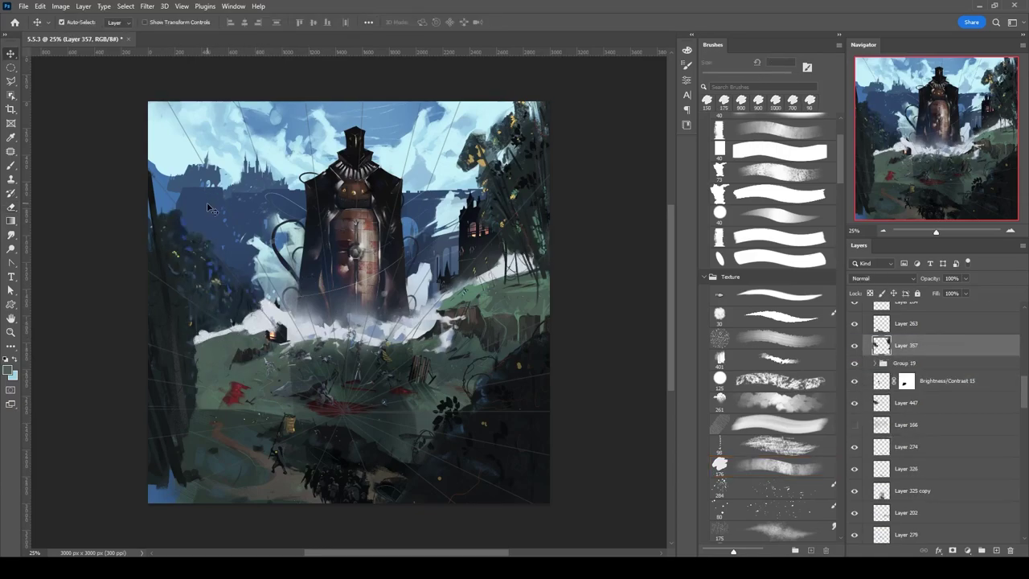
{"action": "key", "text": "ctrl+z"}
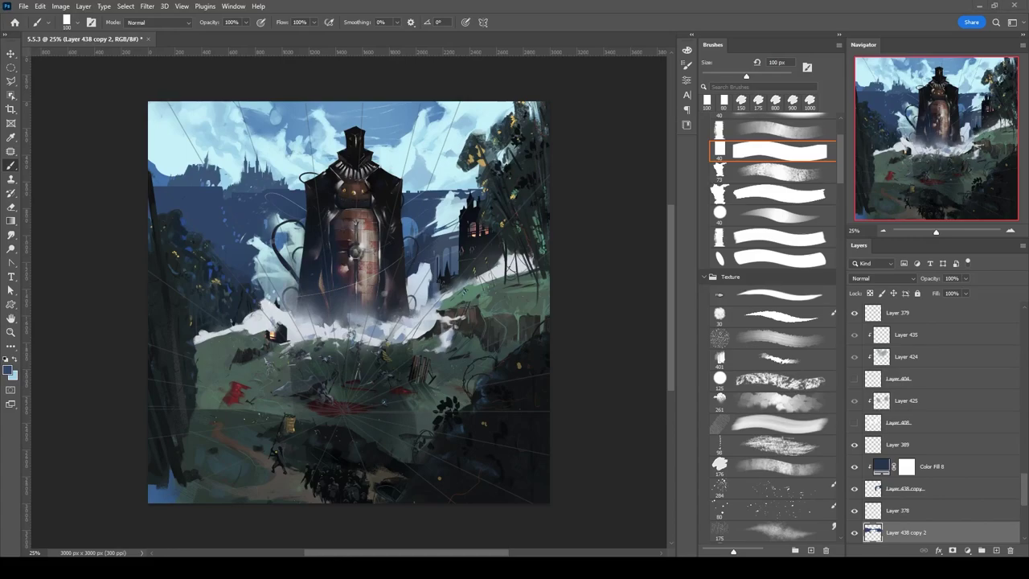
{"action": "left_click_drag", "start_coordinate": [157, 188], "coordinate": [140, 139]}
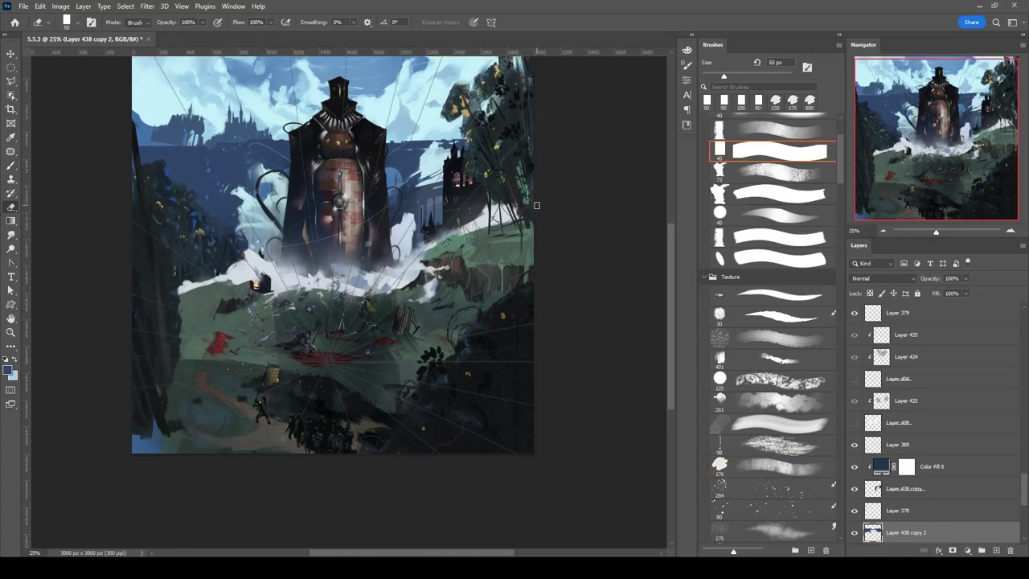
Add a large dark blue castle silhouette behind the left foliage on new Layer 448 using a custom shape.
{"action": "key", "text": "u"}
{"action": "key", "text": "ctrl+shift+alt+n"}
{"action": "left_click", "coordinate": [367, 22]}
{"action": "scroll", "coordinate": [354, 105], "scroll_direction": "down", "scroll_amount": 2}
{"action": "left_click", "coordinate": [353, 99]}
{"action": "mouse_move", "coordinate": [103, 278]}
{"action": "left_mouse_down"}
{"action": "mouse_move", "coordinate": [113, 289]}
{"action": "mouse_move", "coordinate": [321, 325]}
{"action": "mouse_move", "coordinate": [308, 292]}
{"action": "left_mouse_up"}
{"action": "key", "text": "ctrl+t"}
{"action": "key", "text": "Return"}
{"action": "left_click", "coordinate": [367, 22]}
{"action": "left_click", "coordinate": [367, 21]}
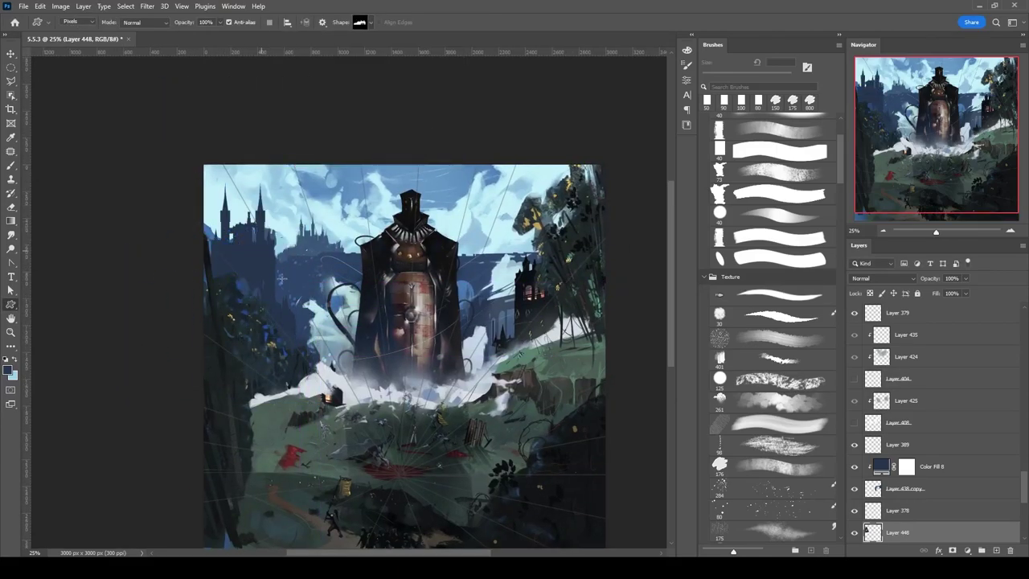
Build up the left castle's towers and roofline on Layer 448 with additional custom shapes.
{"action": "left_click_drag", "start_coordinate": [279, 217], "coordinate": [279, 298]}
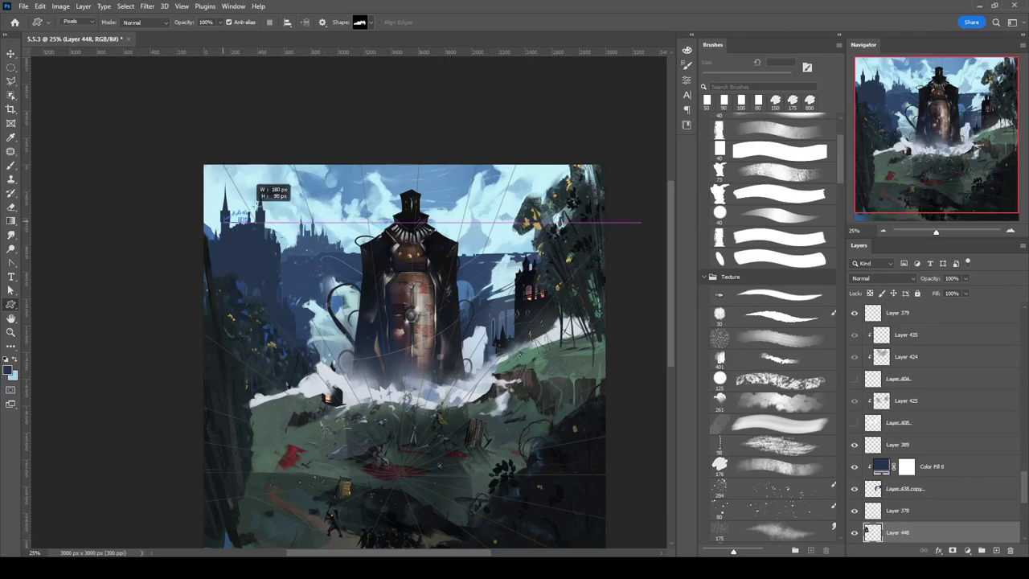
{"action": "left_click_drag", "start_coordinate": [263, 177], "coordinate": [262, 179]}
{"action": "left_click_drag", "start_coordinate": [225, 251], "coordinate": [288, 260]}
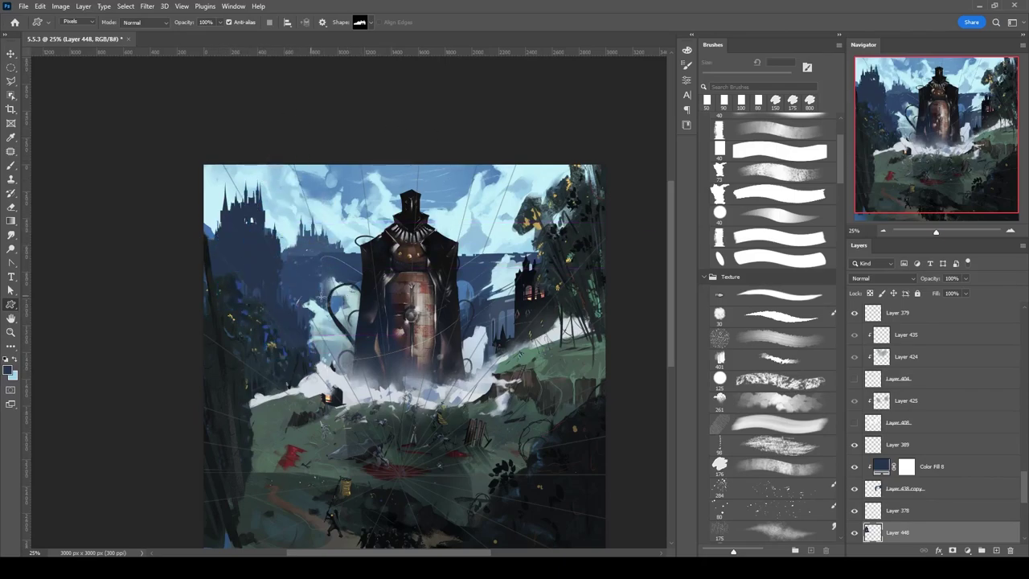
Add darker castle silhouettes in front of the distant castle on new Layer 449 using custom shapes.
{"action": "right_click", "coordinate": [278, 280], "text": "alt+shift"}
{"action": "key", "text": "ctrl+shift+alt+n"}
{"action": "left_click_drag", "start_coordinate": [274, 280], "coordinate": [293, 216]}
{"action": "left_click", "coordinate": [359, 21]}
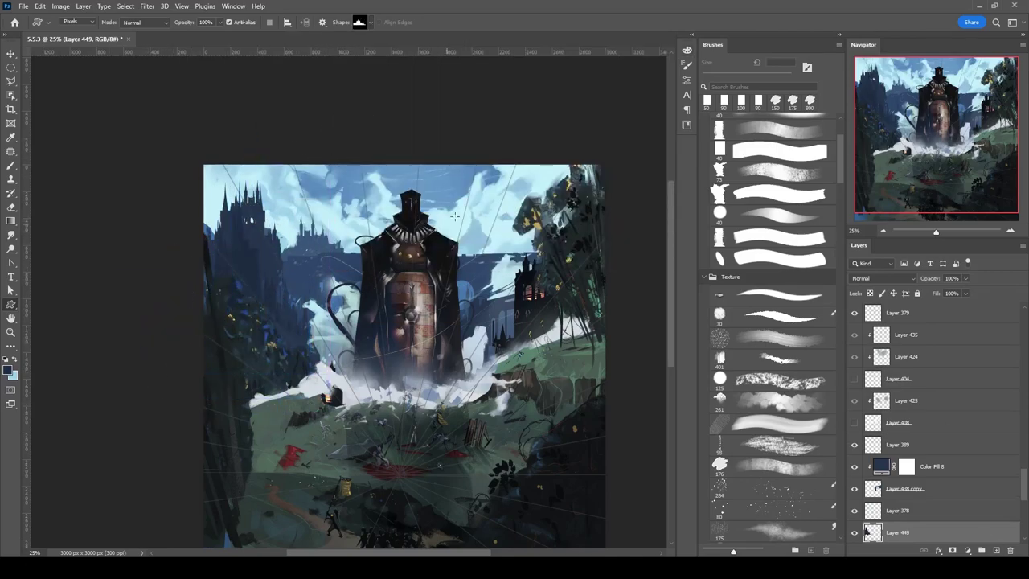
{"action": "left_click_drag", "start_coordinate": [662, 290], "coordinate": [625, 252]}
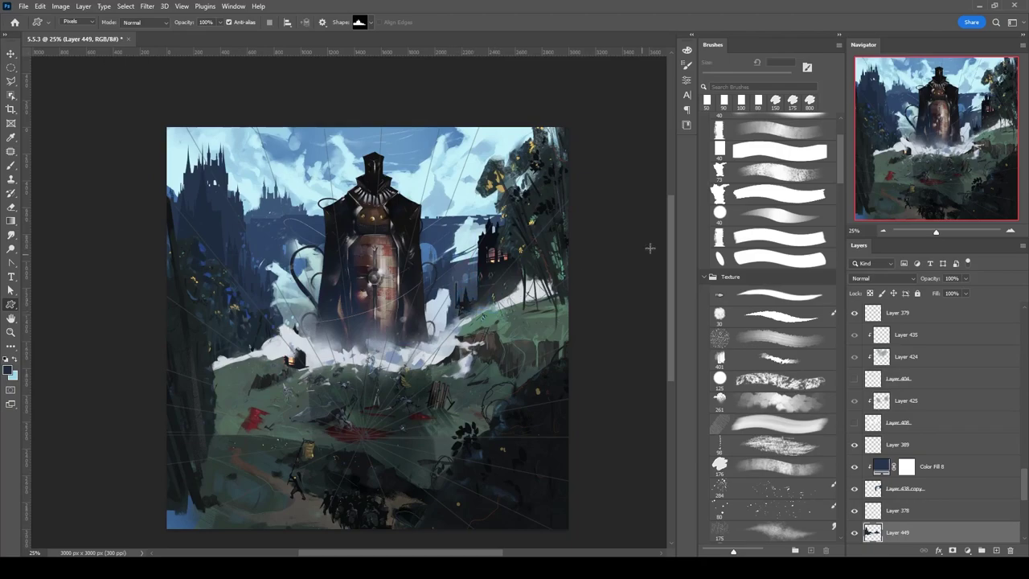
Add another castle silhouette beside the right castle on new Layer 450 using a different custom shape.
{"action": "key", "text": "ctrl+shift+alt+n"}
{"action": "left_click_drag", "start_coordinate": [485, 227], "coordinate": [485, 227]}
{"action": "left_click", "coordinate": [359, 22]}
{"action": "double_click", "coordinate": [294, 133]}
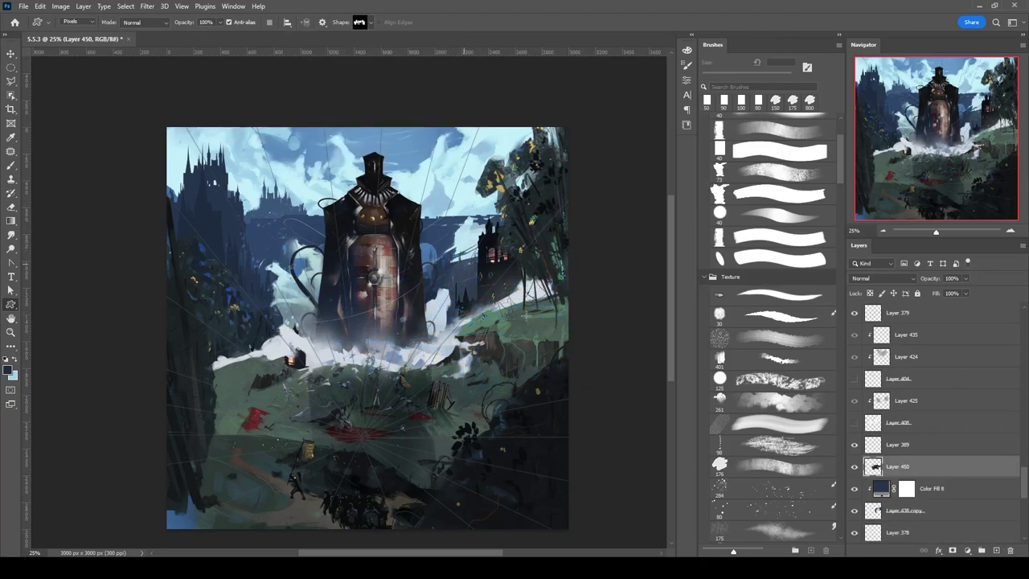
Block in blue shapes behind the left castle on new Layer 451 with the square brush and trim them with the eraser at 150 px.
{"action": "key", "text": "e"}
{"action": "key", "text": "b"}
{"action": "key", "text": "ctrl+shift+alt+n"}
{"action": "key", "text": "e"}
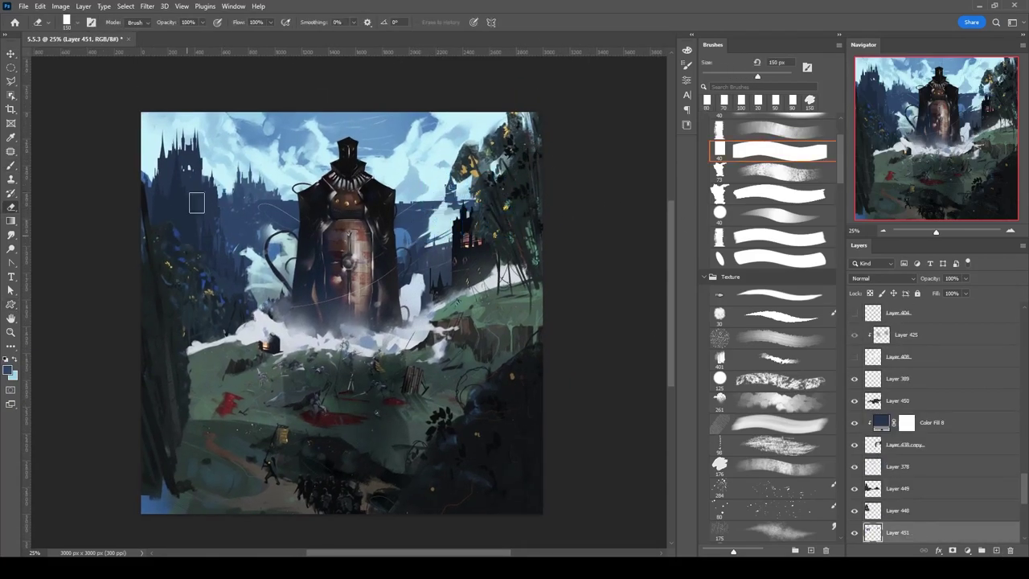
Paint grey-white mist clouds on both sides of the giant on new Layer 452 with the cloud brush and smudge them at 250 px.
{"action": "key", "text": "ctrl+shift+alt+n"}
{"action": "key", "text": "b"}
{"action": "scroll", "coordinate": [799, 393], "scroll_direction": "down", "scroll_amount": 1}
{"action": "mouse_move", "coordinate": [232, 266]}
{"action": "left_mouse_down"}
{"action": "mouse_move", "coordinate": [229, 229]}
{"action": "mouse_move", "coordinate": [211, 219]}
{"action": "left_mouse_up"}
{"action": "key", "text": "e"}
{"action": "key", "text": "b"}
{"action": "left_click_drag", "start_coordinate": [398, 241], "coordinate": [426, 223]}
{"action": "key", "text": "r"}
{"action": "left_click_drag", "start_coordinate": [215, 221], "coordinate": [165, 216]}
{"action": "left_click", "coordinate": [772, 506]}
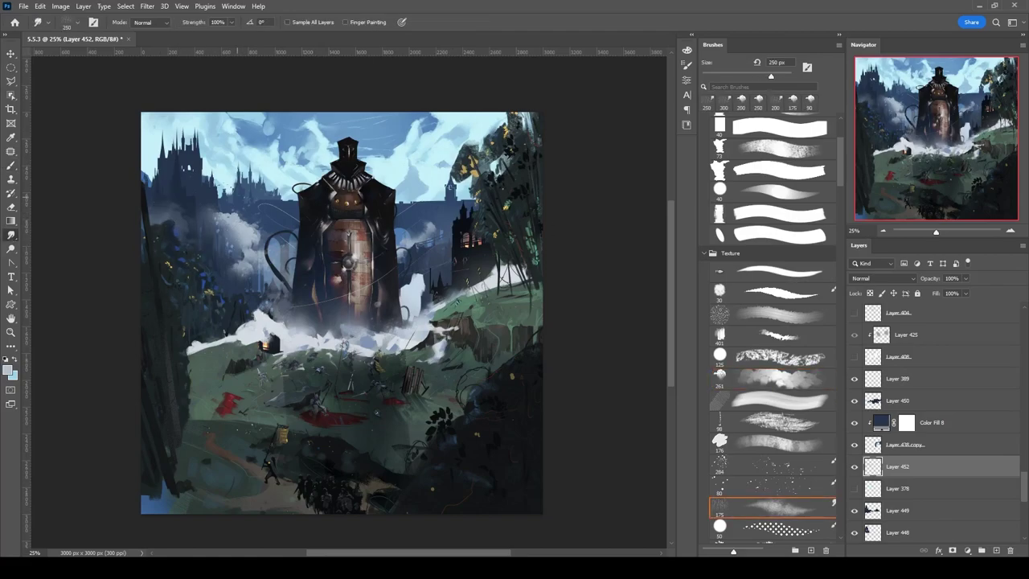
Paint light-blue haze around the left castle on new Layer 453 with the cloud brush and trim it with the eraser at 60 px.
{"action": "left_click", "coordinate": [246, 296], "text": "ctrl"}
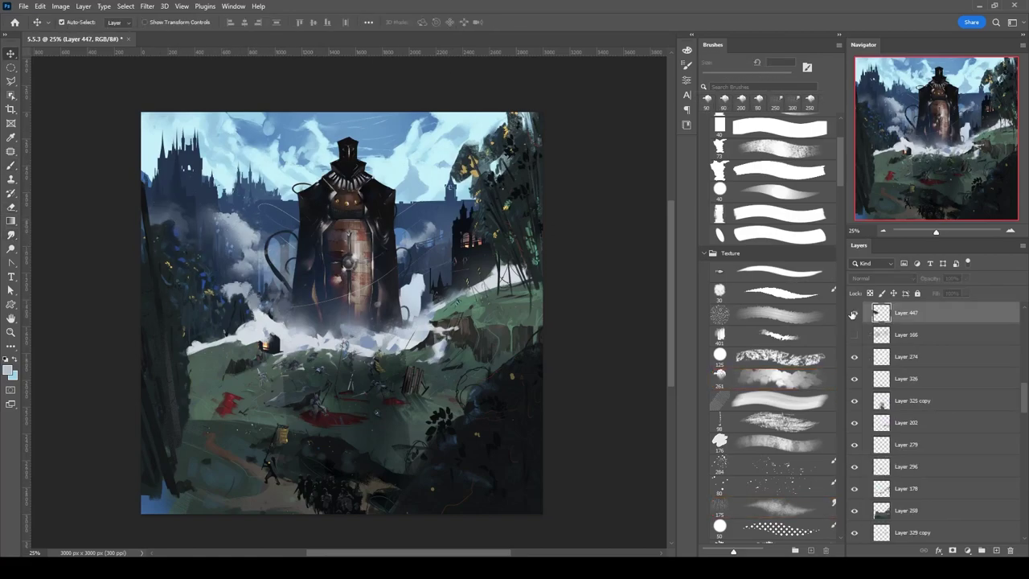
{"action": "left_click", "coordinate": [247, 232], "text": "ctrl"}
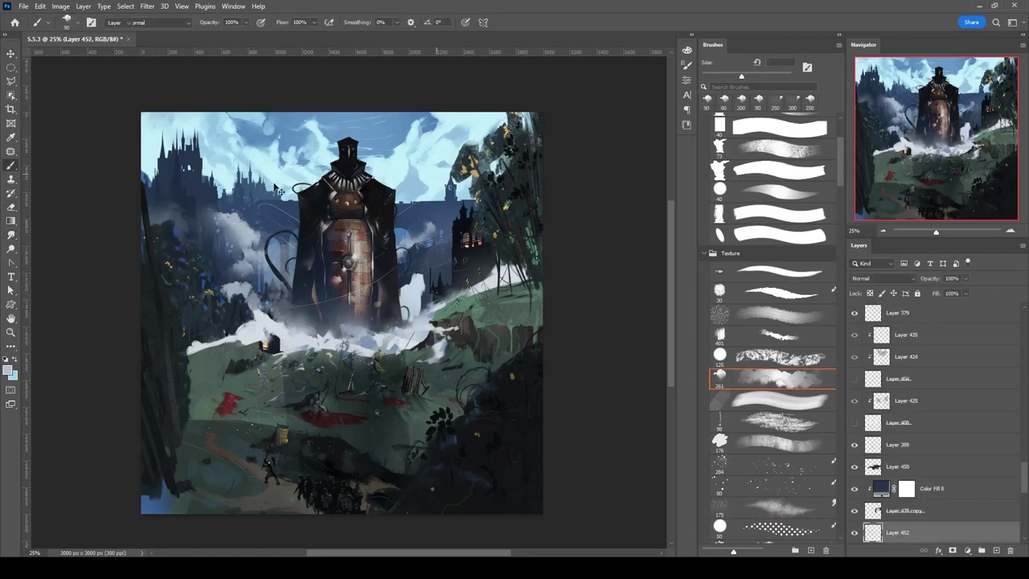
{"action": "left_click", "coordinate": [998, 551]}
{"action": "key", "text": "e"}
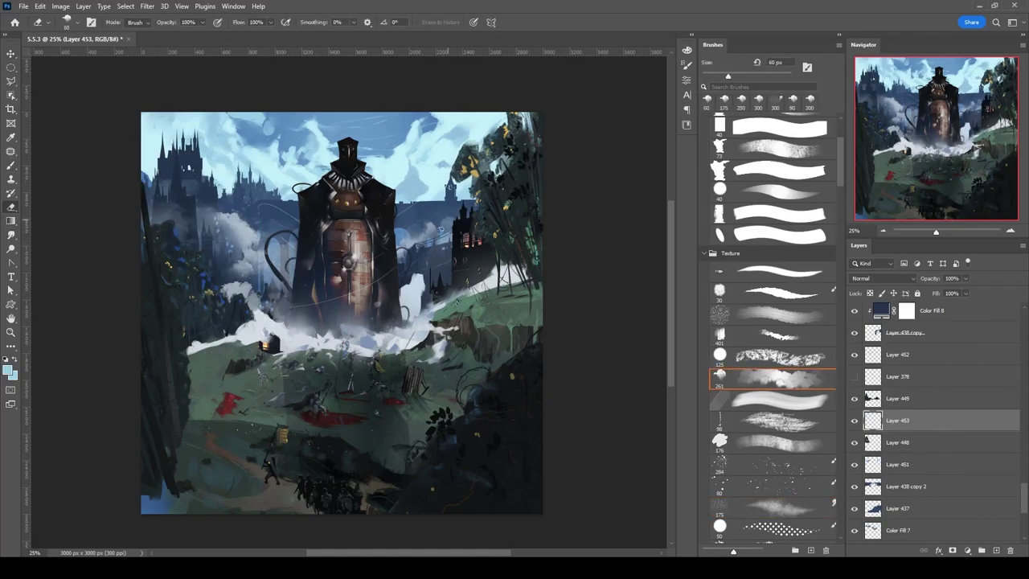
Soften the left mist on Layer 452 with the Smudge tool at 250 px and erase into the haze on Layer 453 at 100 px.
{"action": "left_click", "coordinate": [237, 239], "text": "ctrl"}
{"action": "key", "text": "r"}
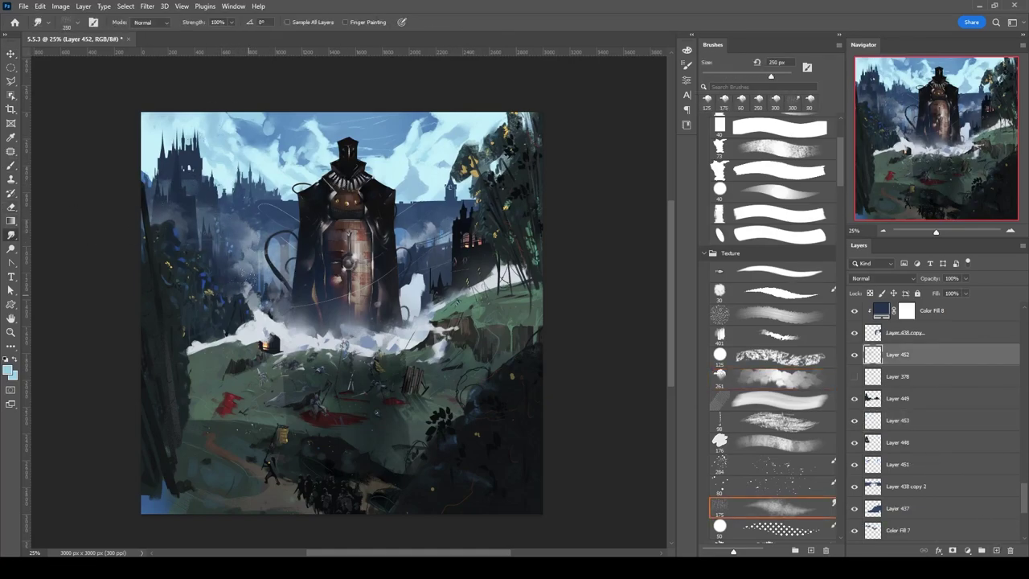
{"action": "left_click", "coordinate": [249, 287], "text": "ctrl"}
{"action": "key", "text": "e"}
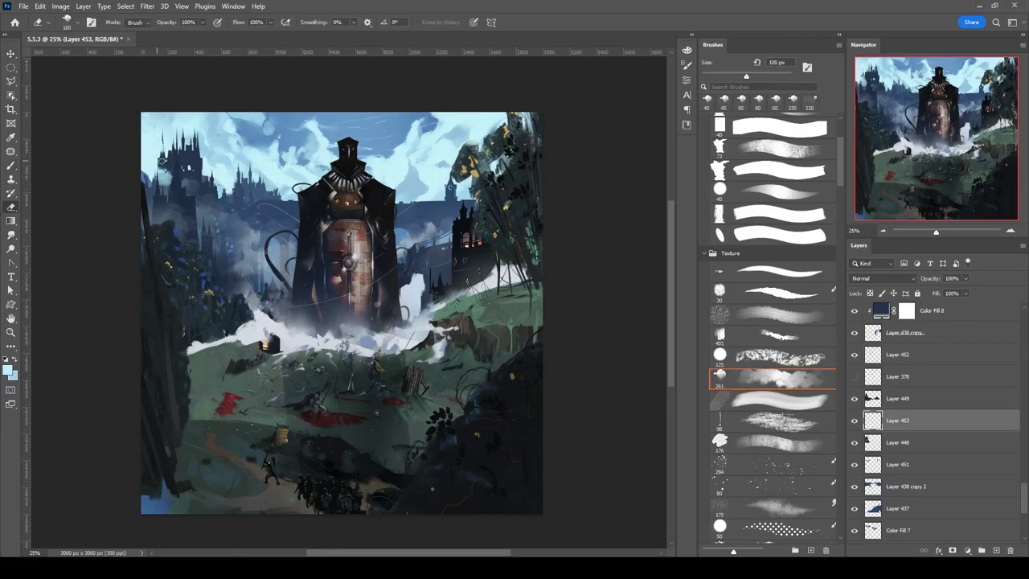
Select the mist layer at the giant's base, Layer 287, keep it visible, and smudge it at 175 px.
{"action": "key", "text": "r"}
{"action": "key", "text": "b"}
{"action": "left_click_drag", "start_coordinate": [570, 227], "coordinate": [502, 226]}
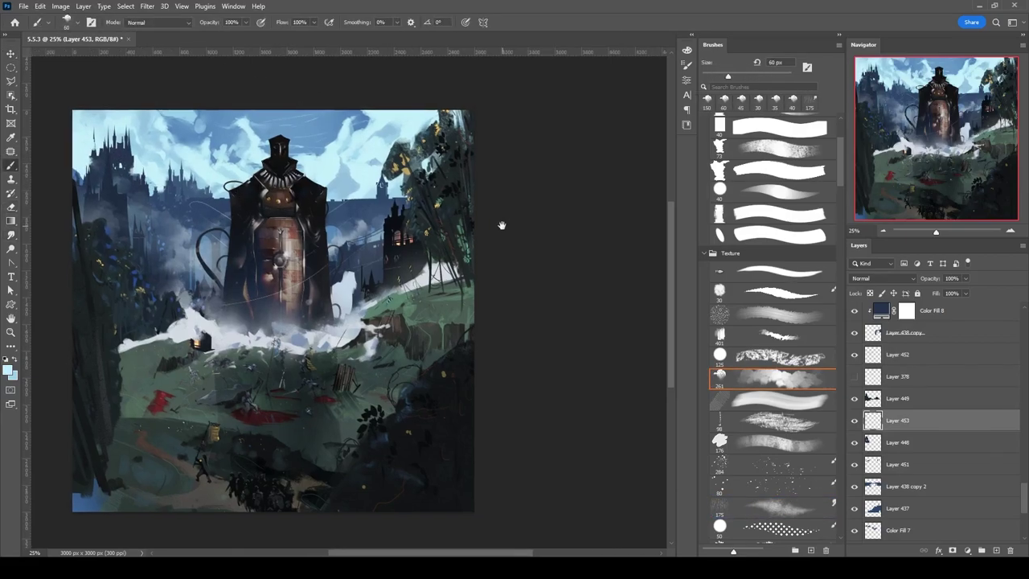
{"action": "left_click", "coordinate": [246, 319], "text": "ctrl"}
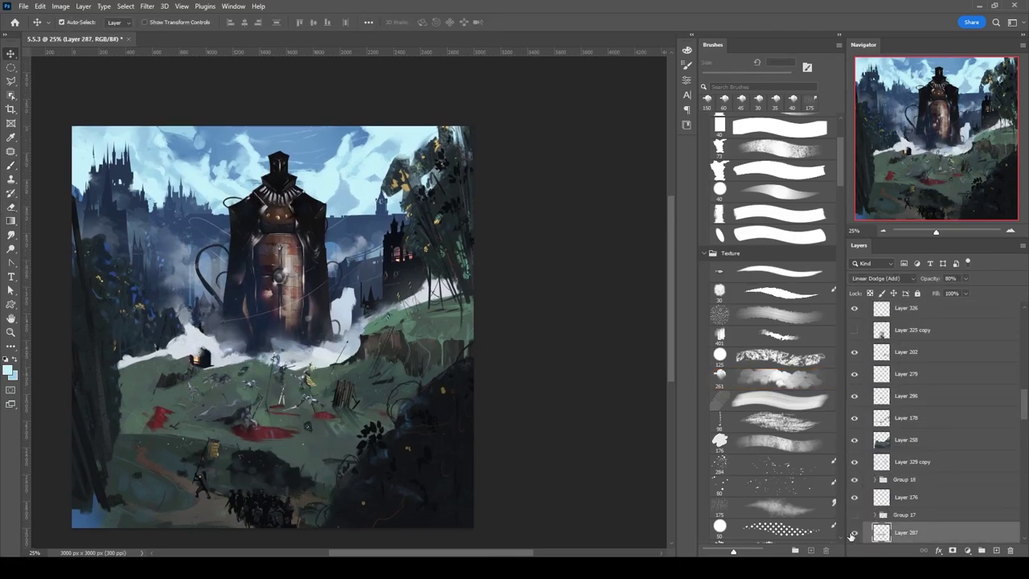
{"action": "left_click", "coordinate": [246, 270], "text": "ctrl"}
{"action": "left_click", "coordinate": [247, 268], "text": "ctrl"}
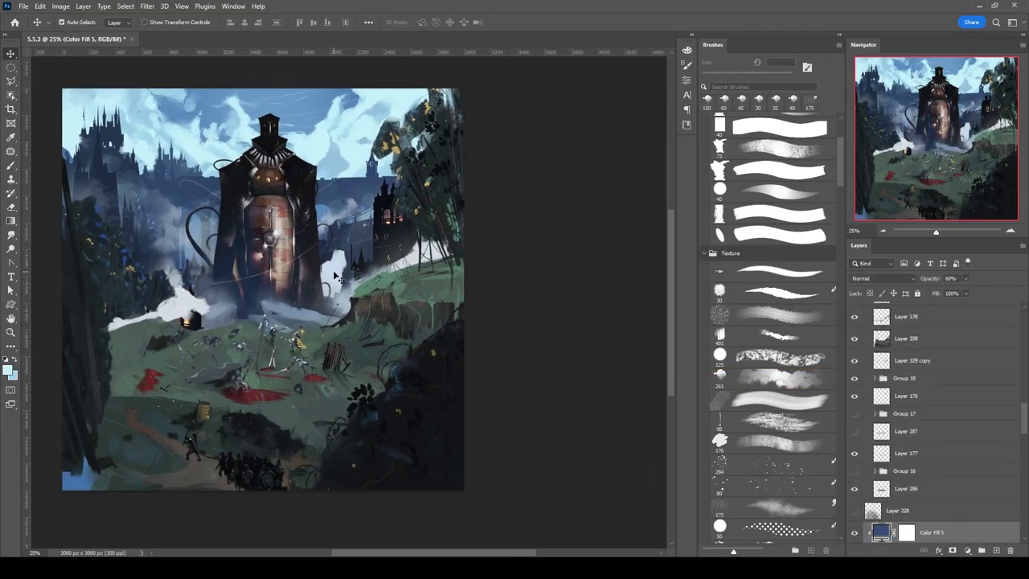
{"action": "left_click", "coordinate": [336, 276], "text": "ctrl"}
{"action": "left_click", "coordinate": [855, 431]}
{"action": "left_click", "coordinate": [906, 430]}
{"action": "key", "text": "r"}
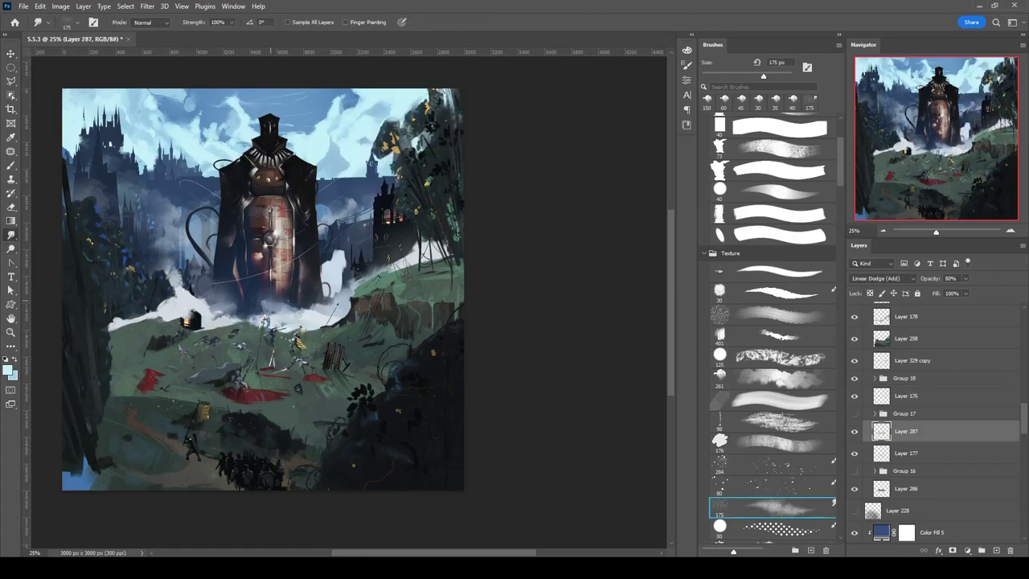
Save the painting and set Layer 452 to Lighten at 80% opacity.
{"action": "key", "text": "ctrl+s"}
{"action": "key", "text": "Return"}
{"action": "key", "text": "Return"}
{"action": "key", "text": "b"}
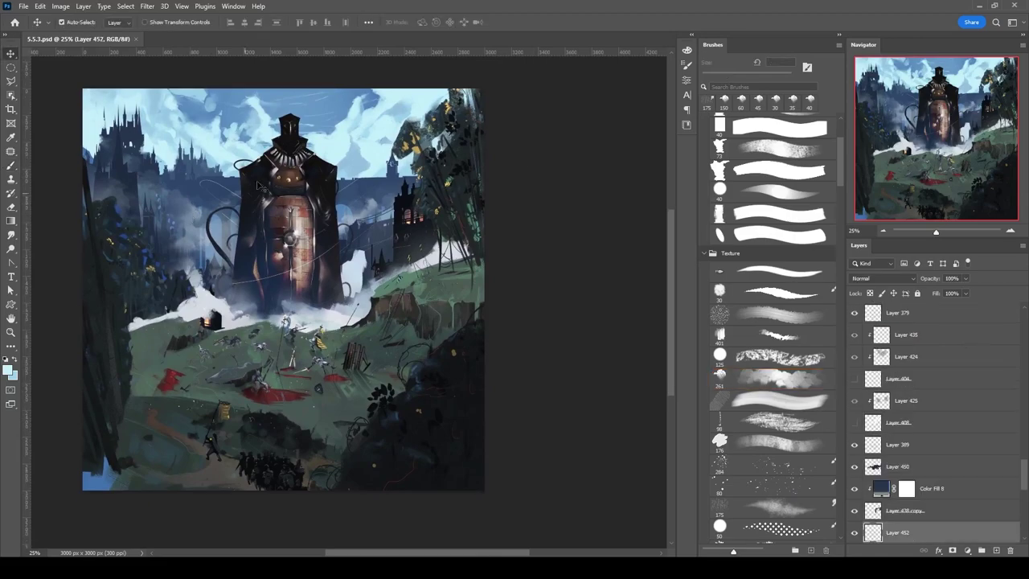
{"action": "left_click", "coordinate": [883, 278]}
{"action": "left_click", "coordinate": [884, 361]}
{"action": "key", "text": "r"}
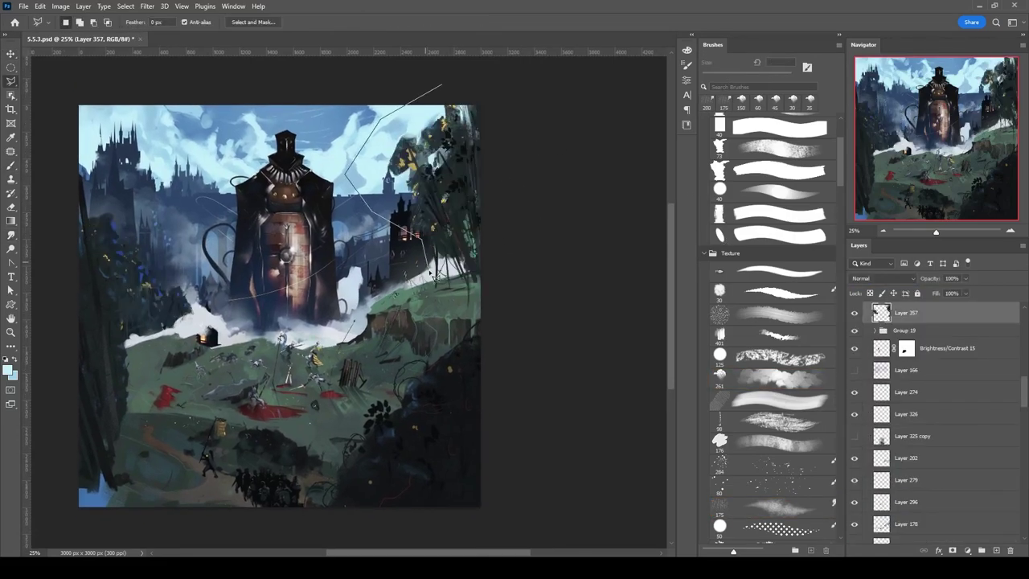
Lasso and transform the upper-right foliage on Layer 357, using the 176 texture brush at 60 px to rework its outline.
{"action": "key", "text": "ctrl+t"}
{"action": "key", "text": "Return"}
{"action": "key", "text": "b"}
{"action": "key", "text": "period"}
{"action": "key", "text": "period"}
{"action": "key", "text": "period"}
{"action": "key", "text": "alt"}
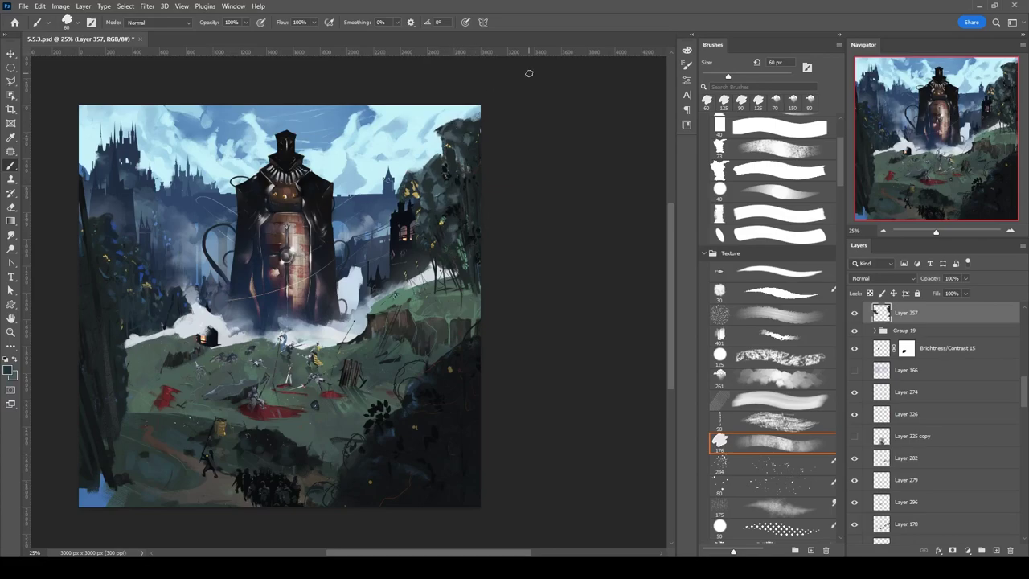
Copy the right dark castle on Brightness/Contrast 15 to the left side as a mirrored silhouette, remove its mask and merge the two copies.
{"action": "key", "text": "v"}
{"action": "left_click_drag", "start_coordinate": [168, 248], "coordinate": [218, 290]}
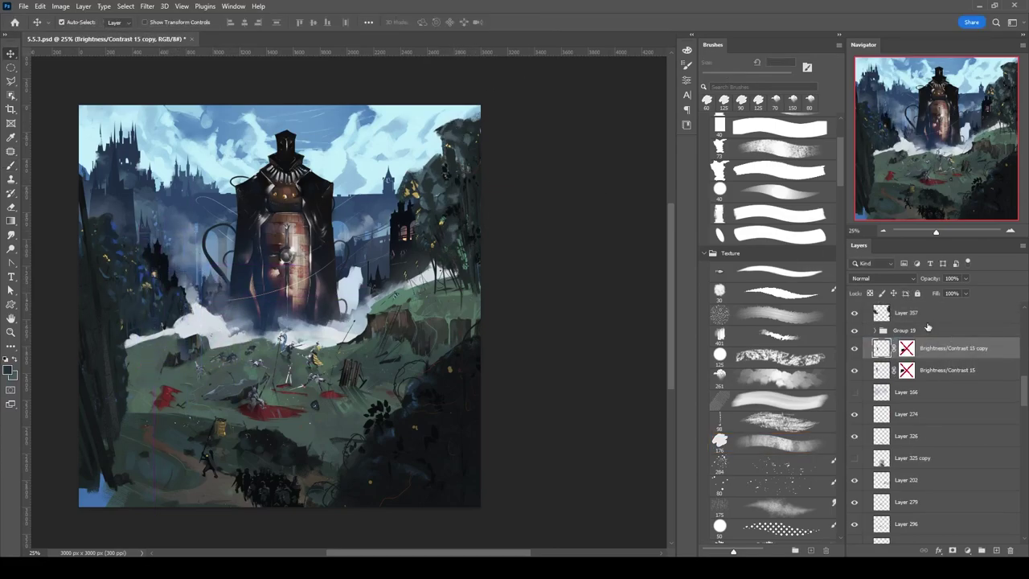
{"action": "key", "text": "i"}
{"action": "key", "text": "Delete"}
{"action": "key", "text": "ctrl+b"}
{"action": "key", "text": "Escape"}
{"action": "key", "text": "ctrl+t"}
{"action": "right_click", "coordinate": [227, 286]}
{"action": "key", "text": "Escape"}
{"action": "key", "text": "Return"}
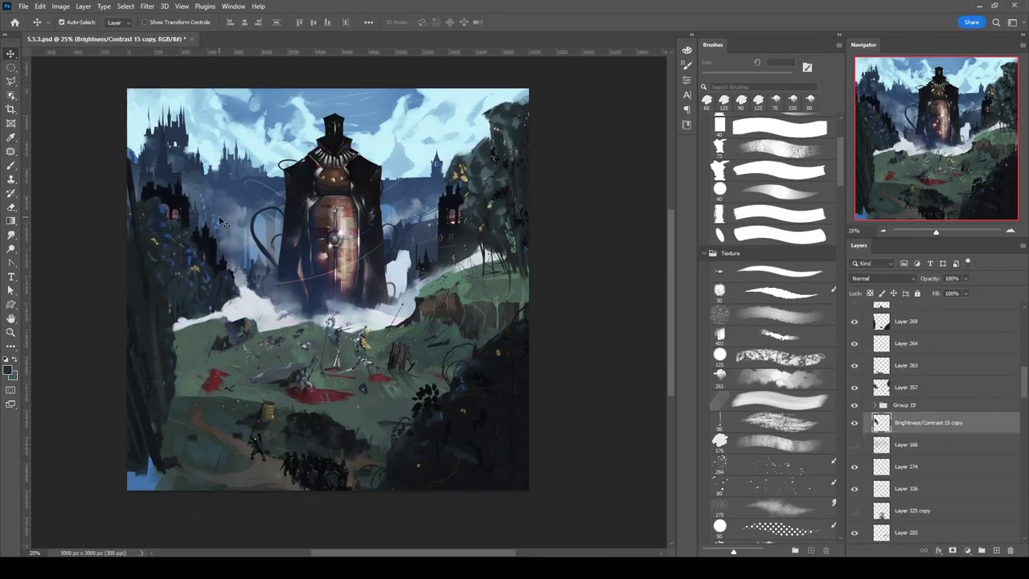
Copy the right foliage to Layer 454, mirror it onto the left edge and move it below Brightness/Contrast 15 copy.
{"action": "key", "text": "ctrl+j"}
{"action": "key", "text": "ctrl+t"}
{"action": "left_click_drag", "start_coordinate": [519, 181], "coordinate": [306, 274]}
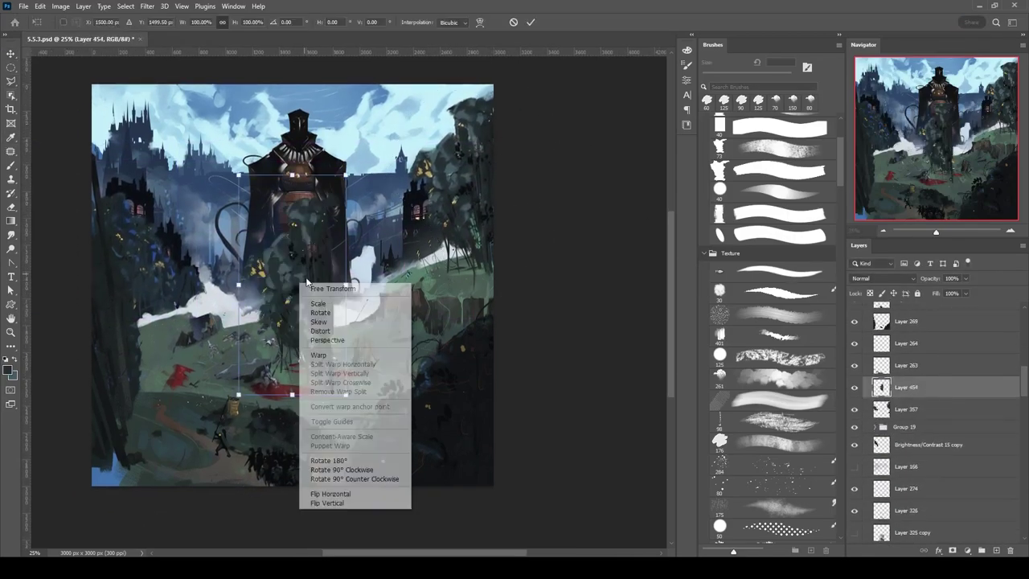
{"action": "key", "text": "Return"}
{"action": "key", "text": "ctrl+["}
{"action": "key", "text": "ctrl+["}
{"action": "key", "text": "ctrl+["}
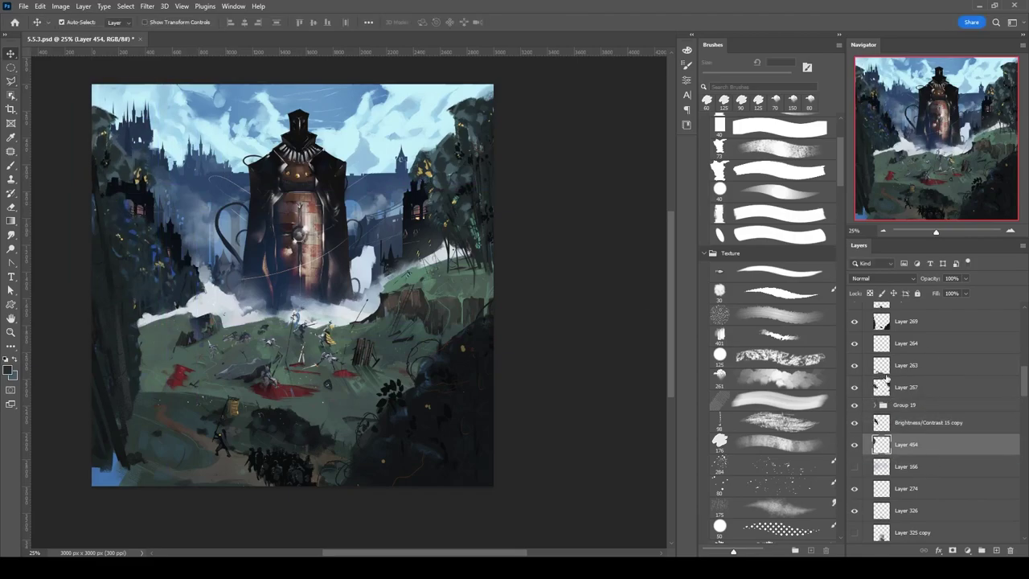
Add clipped Layer 455 above Brightness/Contrast 15 copy and shade the castle silhouettes with the soft round brush at 200 px.
{"action": "key", "text": "alt+bracketright"}
{"action": "key", "text": "ctrl+shift+alt+n"}
{"action": "key", "text": "b"}
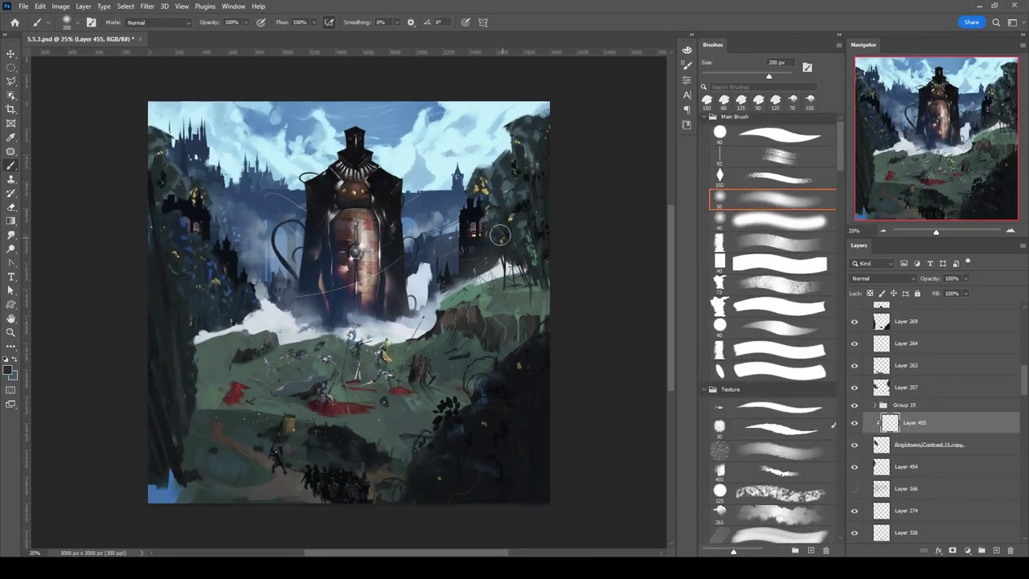
{"action": "left_click_drag", "start_coordinate": [288, 277], "coordinate": [228, 274]}
{"action": "key", "text": "v"}
Free-transform Layer 176 in the area between the giant and the right castle.
{"action": "left_click", "coordinate": [382, 209], "text": "ctrl"}
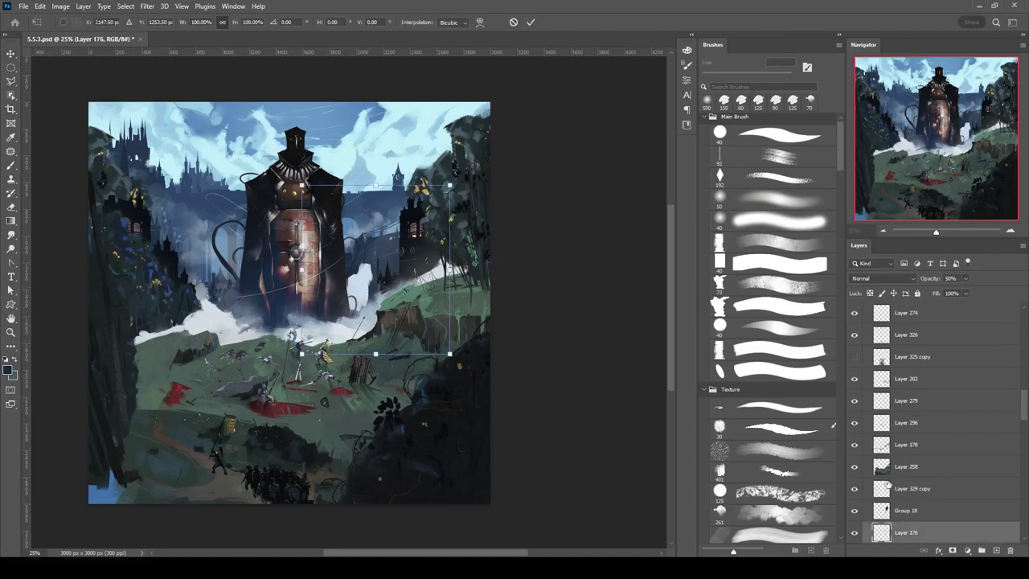
{"action": "key", "text": "ctrl+t"}
{"action": "key", "text": "Return"}
{"action": "key", "text": "b"}
{"action": "key", "text": "v"}
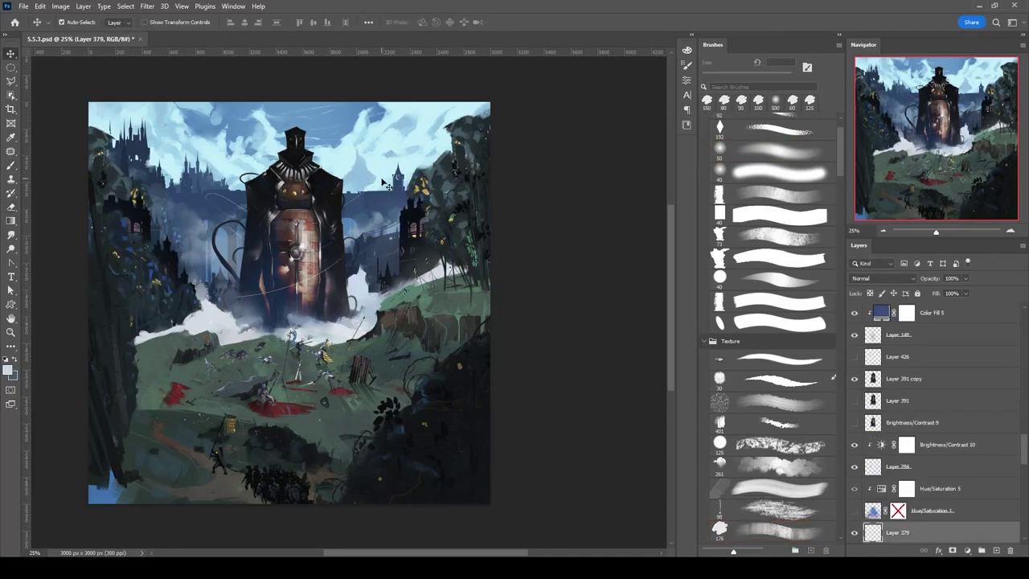
Keep Layer 426 hidden and paint pale-blue clouds on new Layer 456 with the 176 texture brush, trimming them at 35 px.
{"action": "left_click_drag", "start_coordinate": [283, 318], "coordinate": [268, 295]}
{"action": "left_click", "coordinate": [854, 357]}
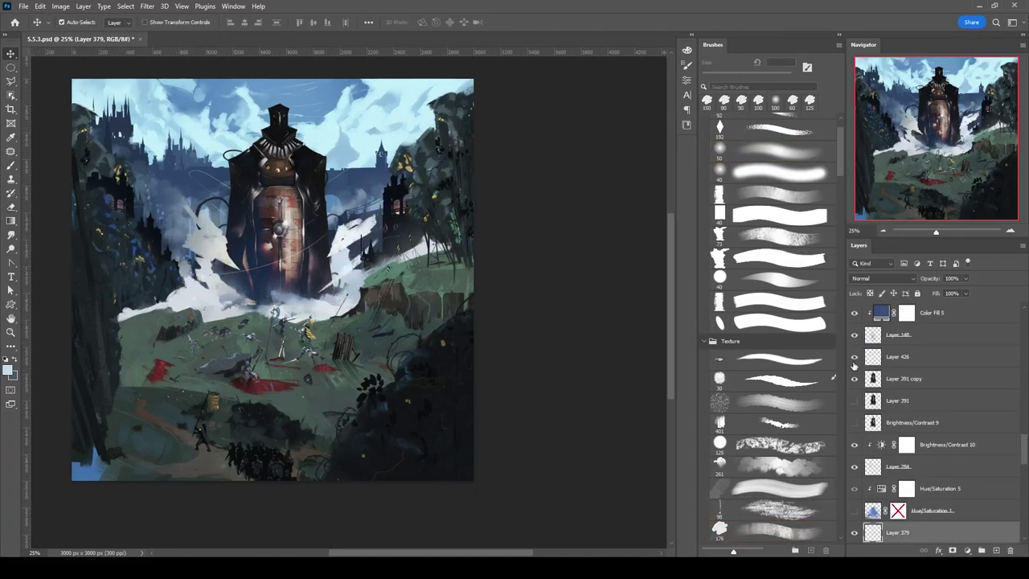
{"action": "left_click", "coordinate": [855, 357]}
{"action": "key", "text": "ctrl+shift+alt+n"}
{"action": "key", "text": "b"}
{"action": "right_click", "coordinate": [493, 185], "text": "alt+shift"}
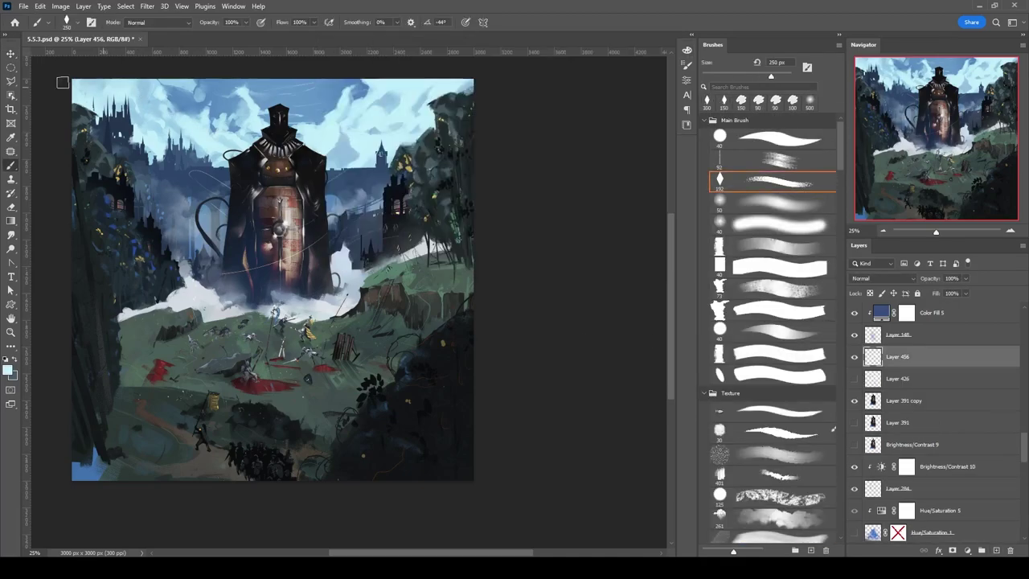
{"action": "scroll", "coordinate": [793, 481], "scroll_direction": "down", "scroll_amount": 3}
{"action": "left_click", "coordinate": [719, 458]}
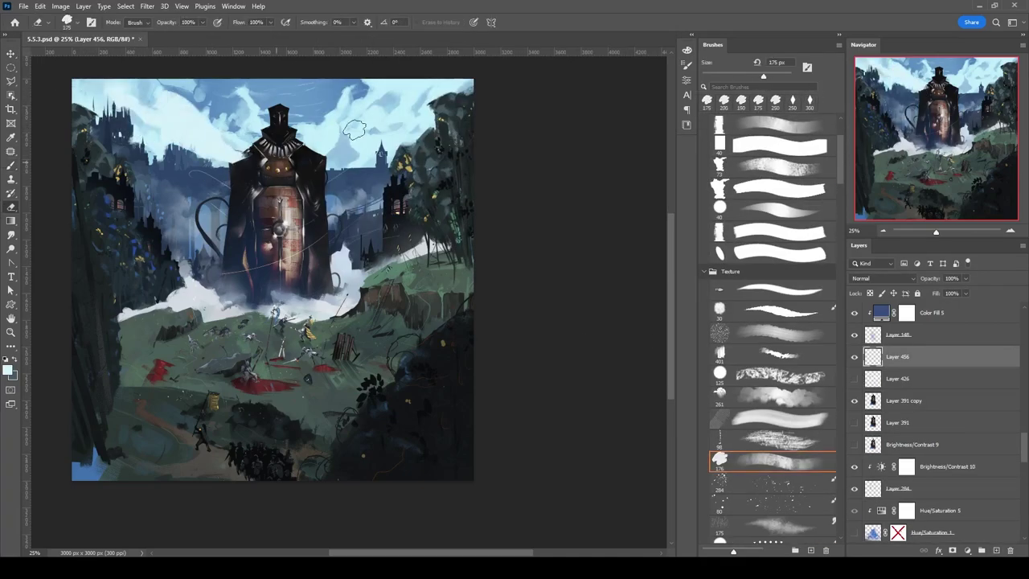
{"action": "key", "text": "e"}
{"action": "key", "text": "bracketleft"}
{"action": "left_click_drag", "start_coordinate": [185, 223], "coordinate": [164, 186]}
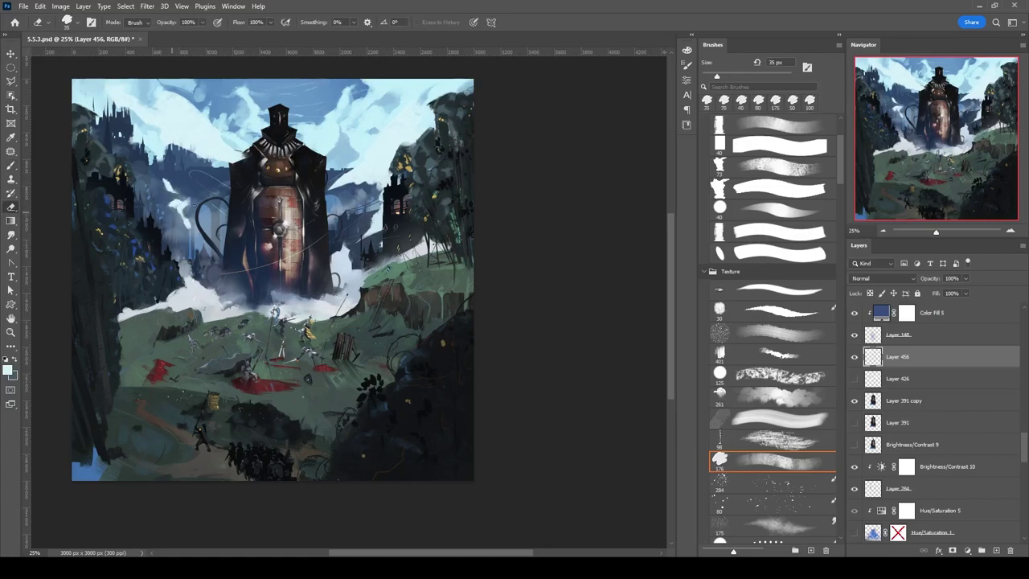
Extend the pale clouds on Layer 456 beside the right foliage and tower, and trim them with the eraser at 90 px.
{"action": "key", "text": "b"}
{"action": "key", "text": "bracketright"}
{"action": "key", "text": "bracketright"}
{"action": "key", "text": "bracketright"}
{"action": "key", "text": "bracketright"}
{"action": "key", "text": "bracketright"}
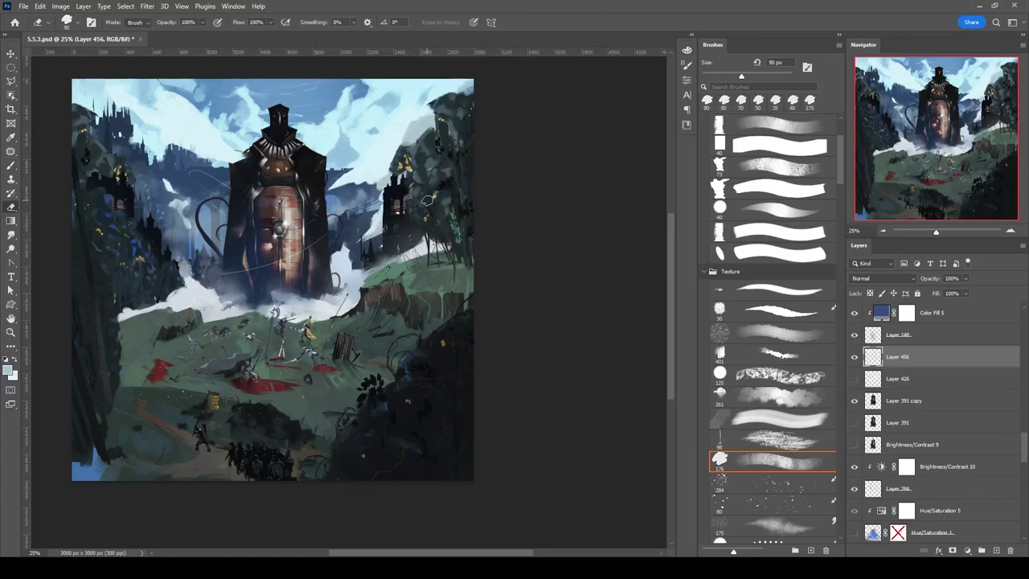
{"action": "key", "text": "e"}
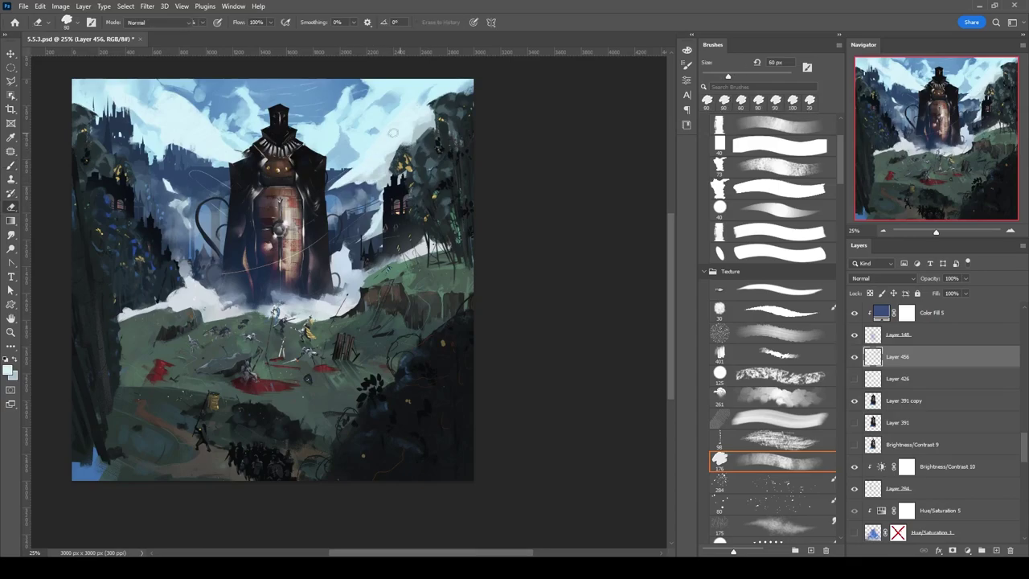
{"action": "key", "text": "b"}
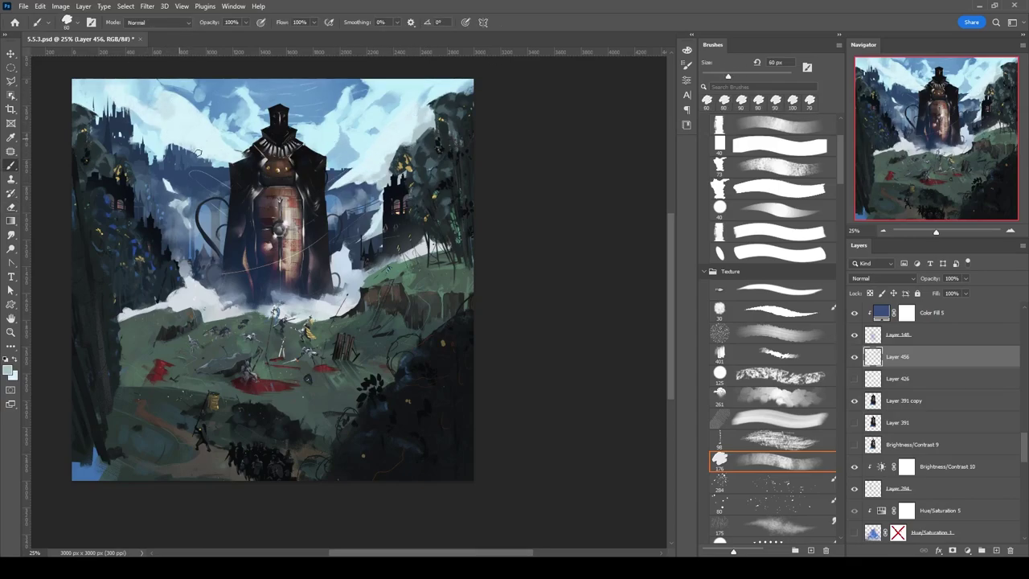
Undo the last stroke, paint sweeping cloud bands on both sides of the giant on Layer 456, and trim them at 50 px.
{"action": "key", "text": "ctrl+z"}
{"action": "key", "text": "e"}
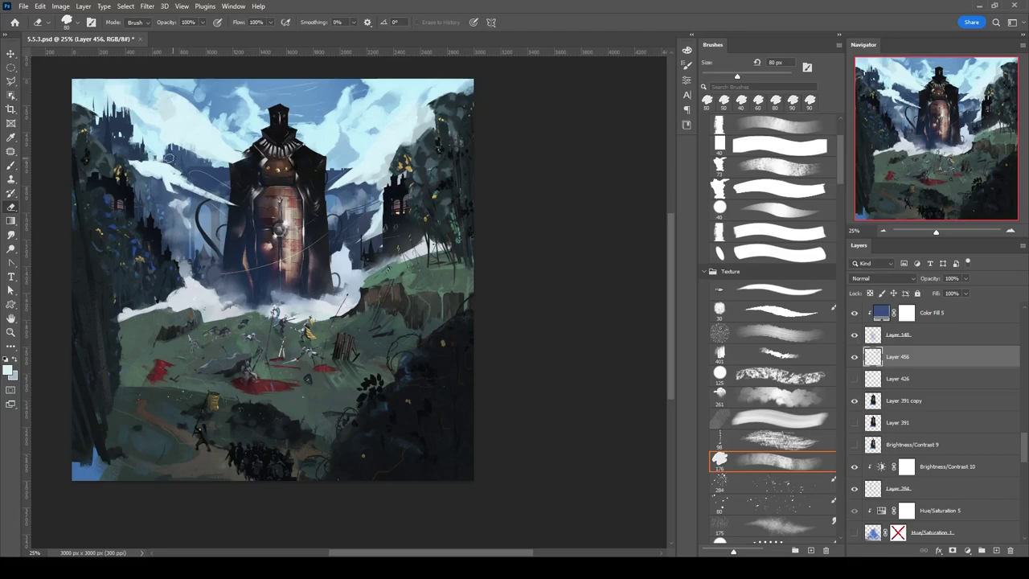
{"action": "key", "text": "e"}
{"action": "key", "text": "b"}
{"action": "left_click_drag", "start_coordinate": [137, 193], "coordinate": [234, 201]}
{"action": "key", "text": "e"}
{"action": "left_click_drag", "start_coordinate": [383, 140], "coordinate": [318, 232]}
{"action": "key", "text": "bracketleft"}
{"action": "key", "text": "bracketleft"}
{"action": "key", "text": "bracketleft"}
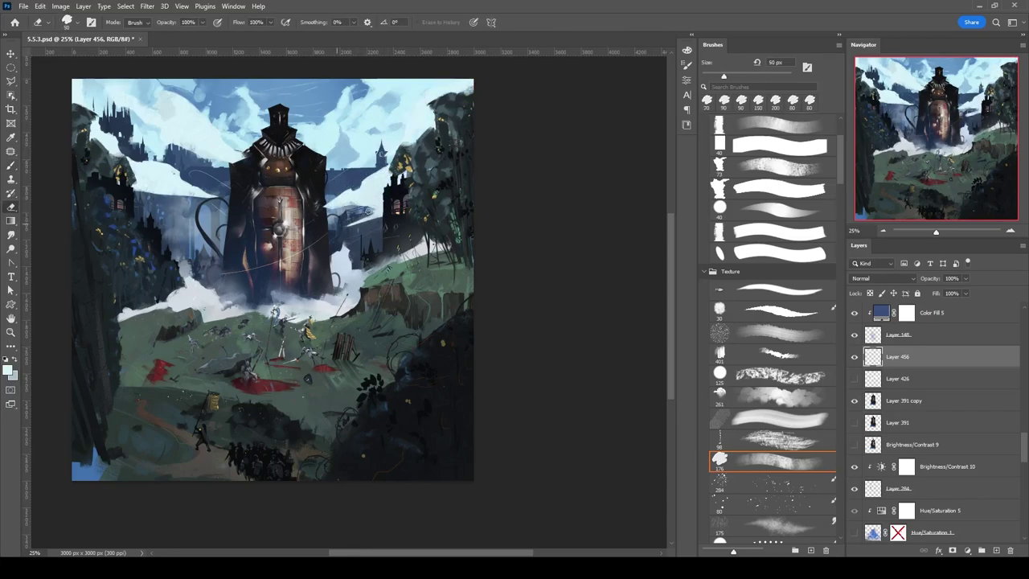
Add cloud strokes on Layer 456 with the texture brush at 90 px and erase around the distant left castle.
{"action": "key", "text": "b"}
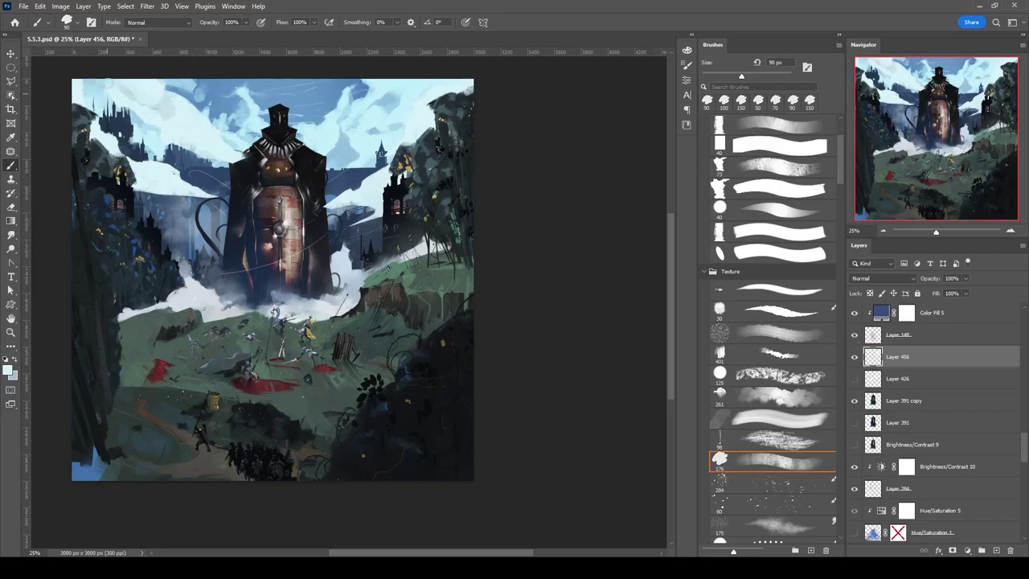
{"action": "key", "text": "e"}
{"action": "key", "text": "bracketleft"}
{"action": "key", "text": "bracketleft"}
{"action": "key", "text": "bracketleft"}
{"action": "key", "text": "bracketleft"}
{"action": "left_click_drag", "start_coordinate": [124, 106], "coordinate": [103, 119]}
Glaze soft blue haze over the scene on new Layer 458 above Layer 176 with the soft round brush at about 1000 px.
{"action": "left_click", "coordinate": [205, 252], "text": "ctrl"}
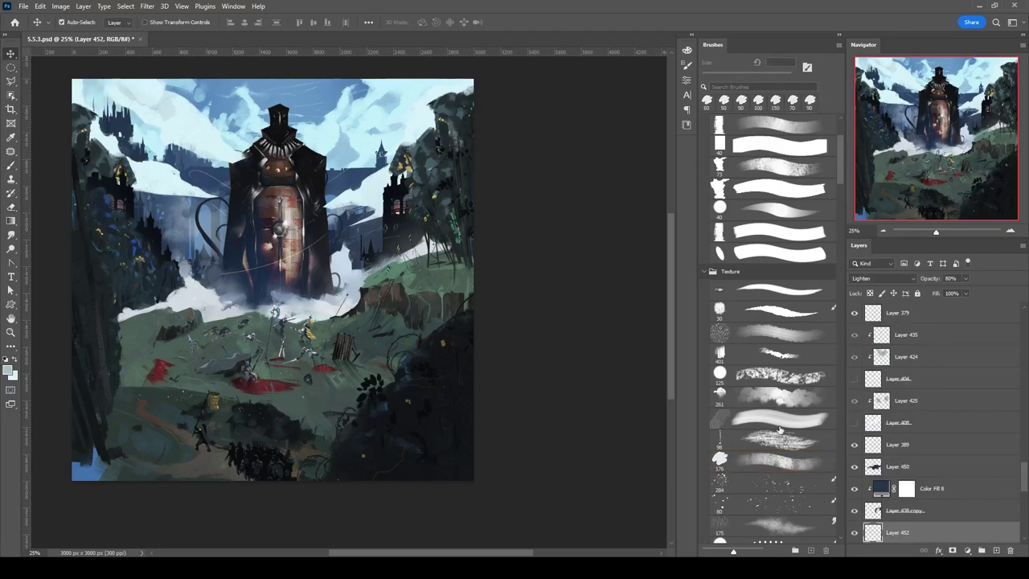
{"action": "key", "text": "b"}
{"action": "right_click", "coordinate": [177, 233], "text": "ctrl"}
{"action": "left_click", "coordinate": [890, 414]}
{"action": "key", "text": "v"}
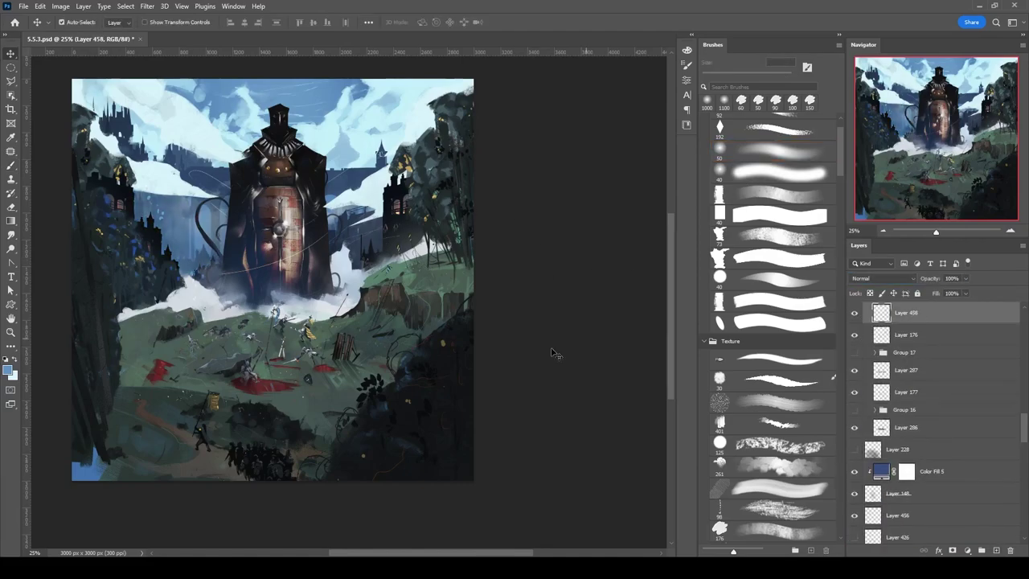
Add a mask to Layer 456 and fade the clouds near the distant left castle with the soft round brush at 150 px.
{"action": "left_click", "coordinate": [436, 264], "text": "ctrl"}
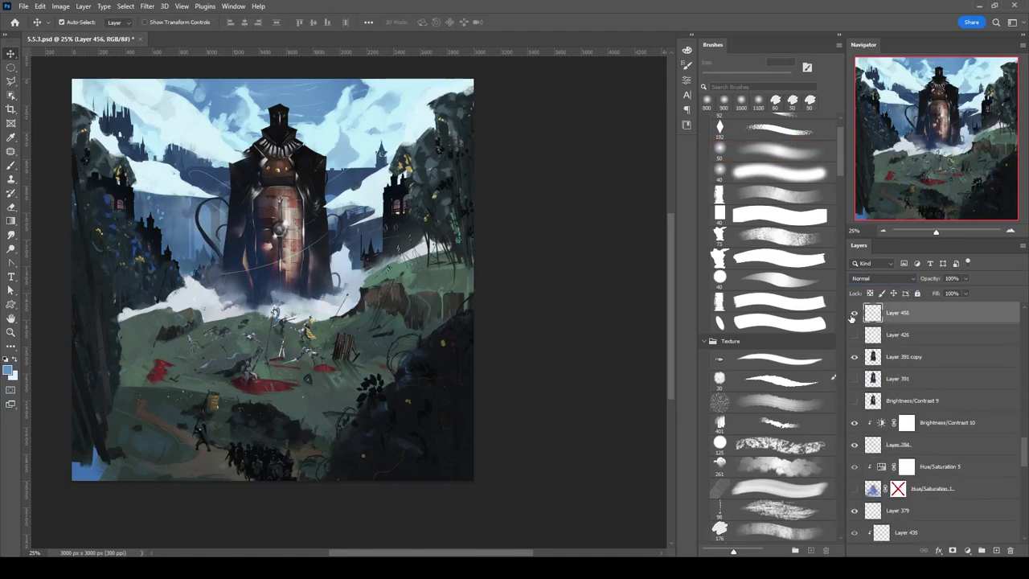
{"action": "left_click", "coordinate": [770, 150]}
{"action": "left_click_drag", "start_coordinate": [161, 145], "coordinate": [247, 165]}
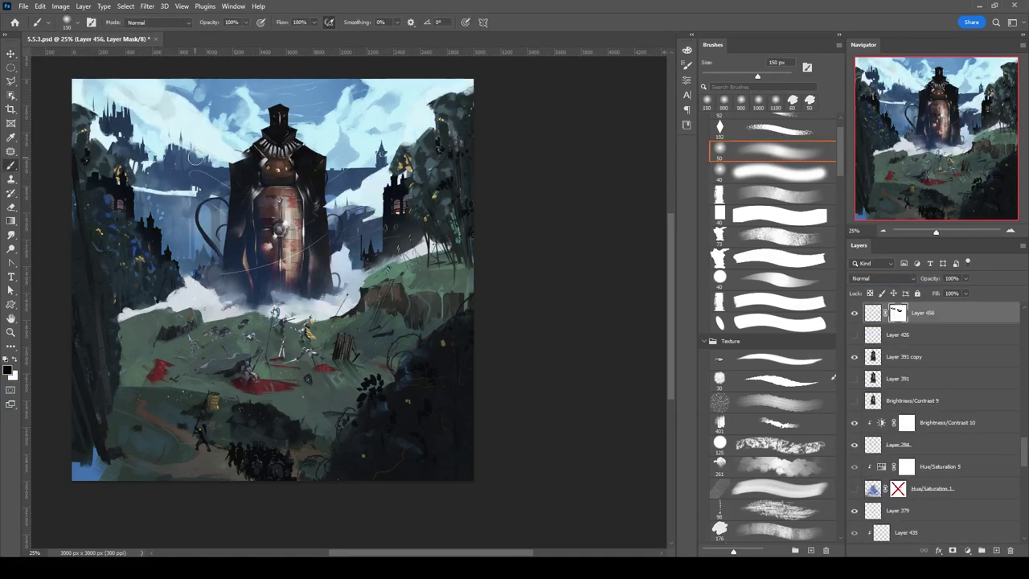
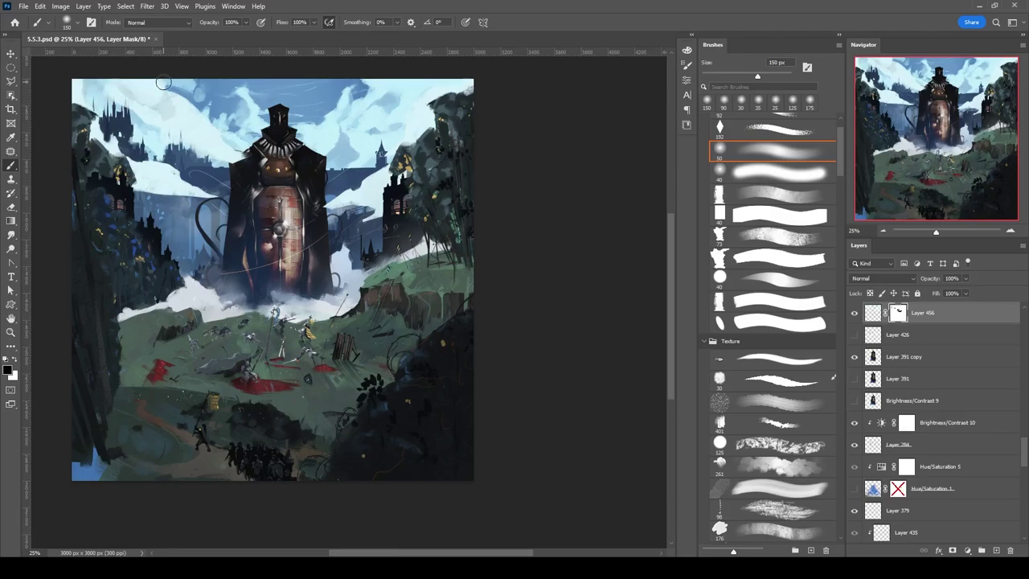
Delete the hidden Layer 426 and the hidden Hue/Saturation 1 layer.
{"action": "scroll", "coordinate": [933, 402], "scroll_direction": "down", "scroll_amount": 5}
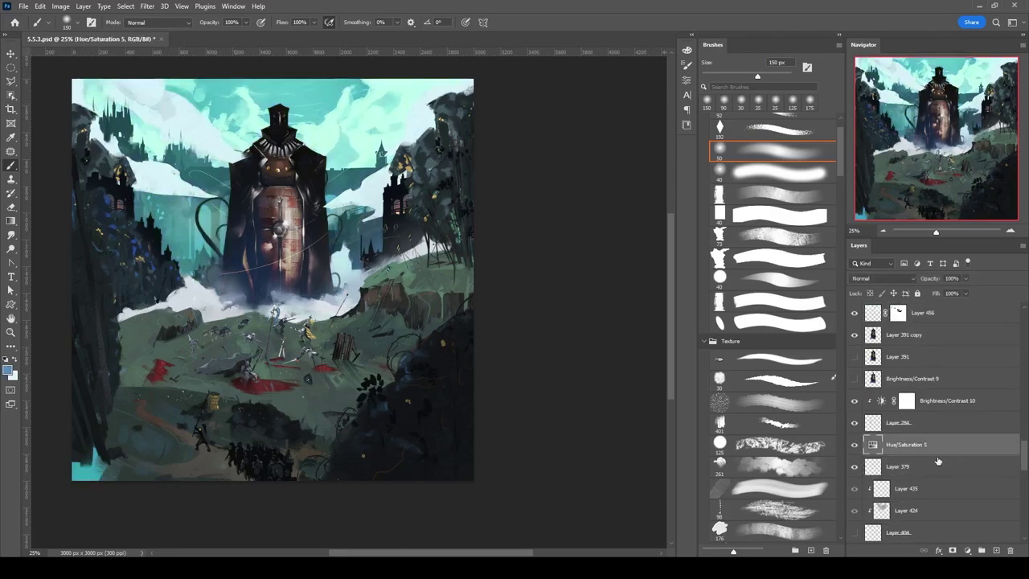
{"action": "left_click", "coordinate": [902, 427]}
{"action": "scroll", "coordinate": [902, 428], "scroll_direction": "up", "scroll_amount": 5}
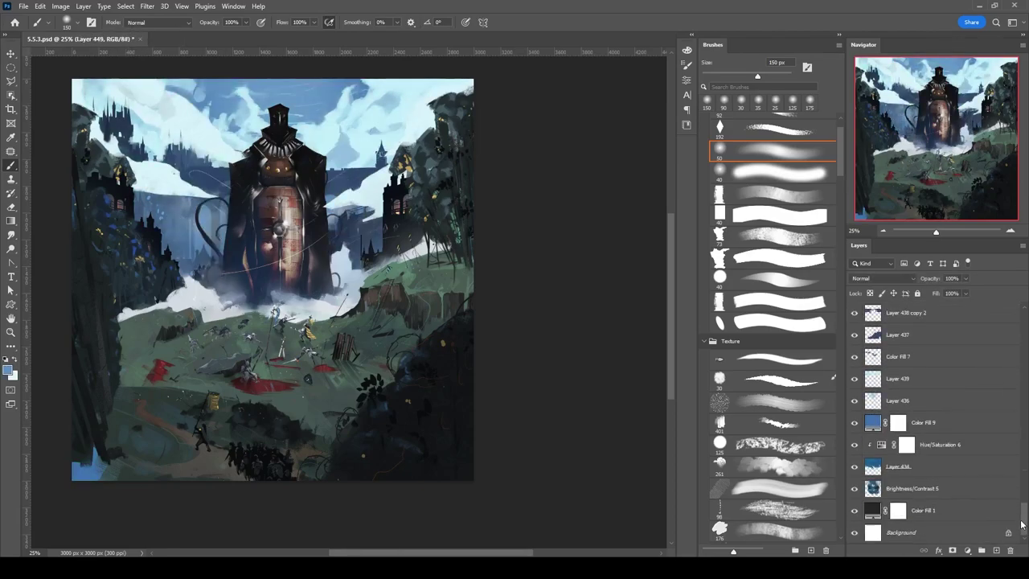
Show Layer 325 copy and Layer 166 over the lower landscape and adjust Layer 166's opacity.
{"action": "left_click", "coordinate": [869, 473]}
{"action": "scroll", "coordinate": [853, 427], "scroll_direction": "up", "scroll_amount": 5}
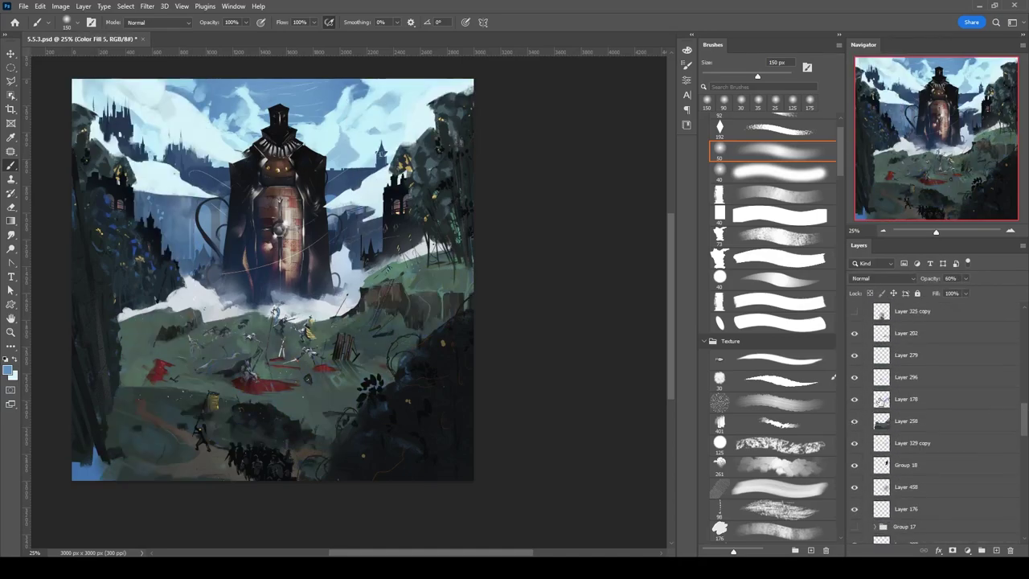
{"action": "left_click", "coordinate": [854, 332]}
{"action": "scroll", "coordinate": [855, 402], "scroll_direction": "up", "scroll_amount": 5}
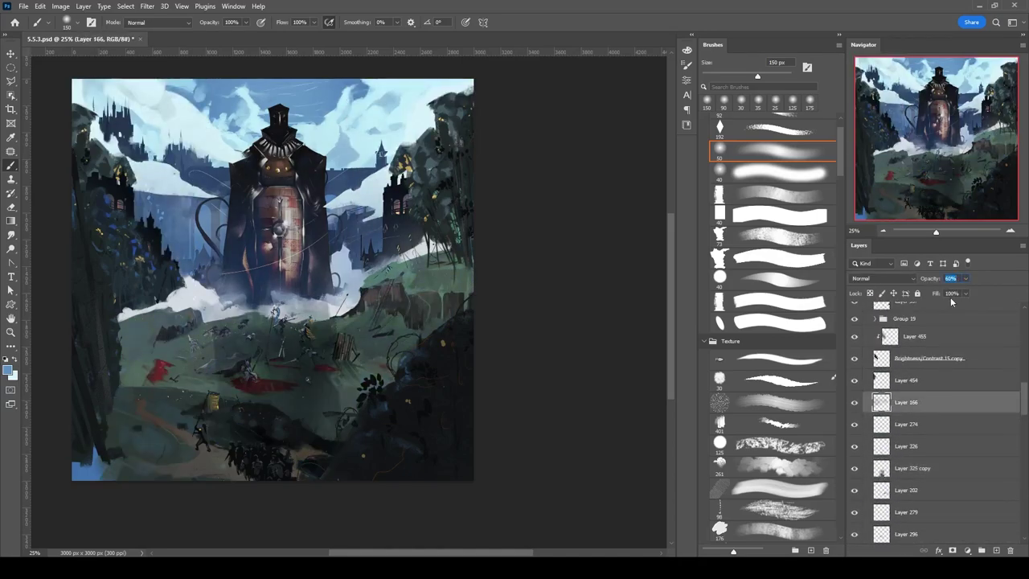
Show Brightness/Contrast 12, Brightness/Contrast 4 and Hue/Saturation 4, and erase into Brightness/Contrast 12's mask near the left castle at 90 px.
{"action": "left_click_drag", "start_coordinate": [854, 413], "coordinate": [854, 369]}
{"action": "left_click", "coordinate": [938, 368]}
{"action": "mouse_move", "coordinate": [494, 330]}
{"action": "left_mouse_down"}
{"action": "mouse_move", "coordinate": [525, 332]}
{"action": "mouse_move", "coordinate": [585, 385]}
{"action": "left_mouse_up"}
{"action": "key", "text": "e"}
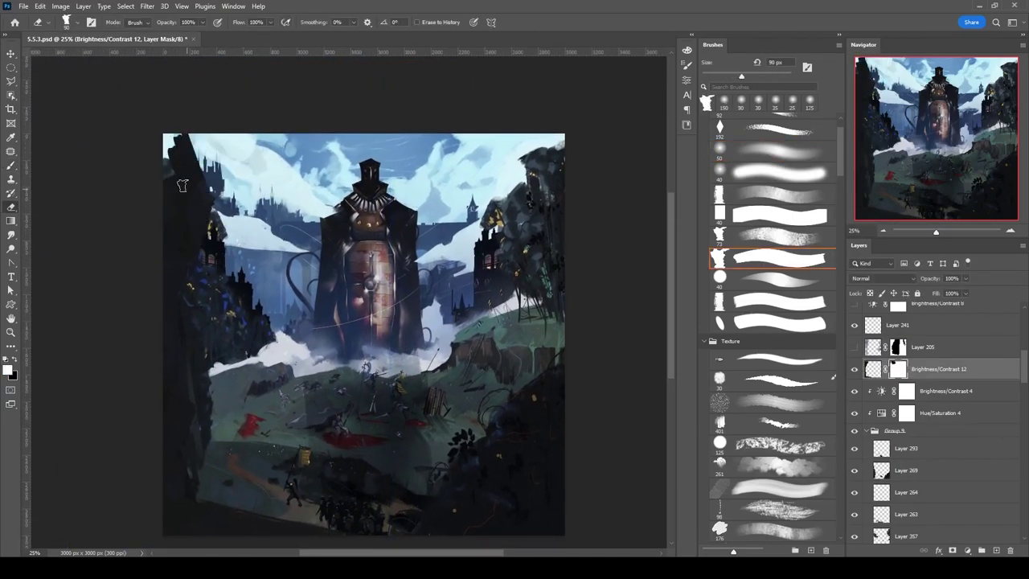
{"action": "left_click_drag", "start_coordinate": [160, 208], "coordinate": [98, 195]}
Show Layer 205, load Brightness/Contrast 12's mask as a selection, apply it to Layer 205's mask and deselect.
{"action": "left_click", "coordinate": [898, 346]}
{"action": "left_click", "coordinate": [899, 370], "text": "ctrl"}
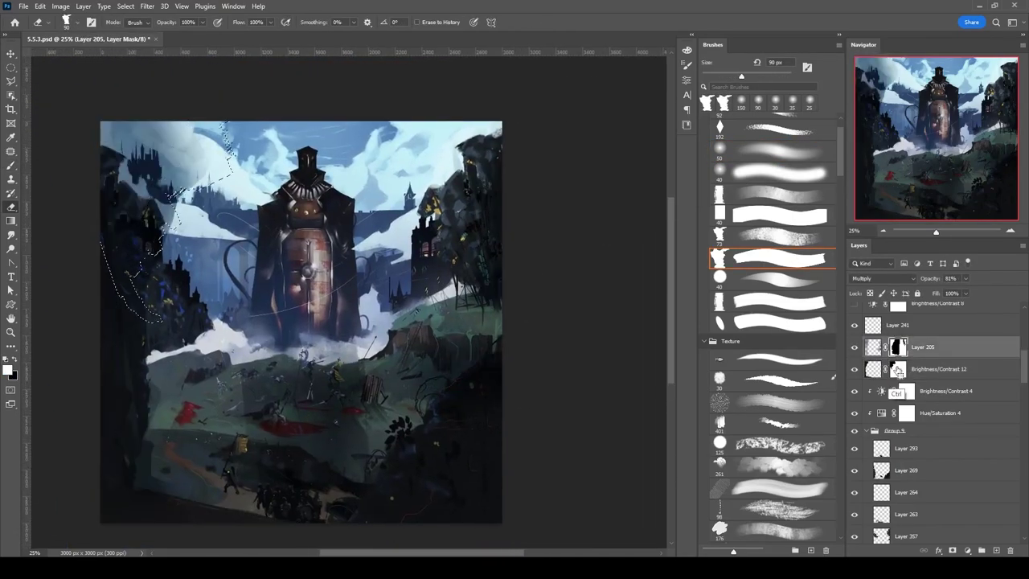
{"action": "key", "text": "m"}
{"action": "right_click", "coordinate": [295, 171]}
{"action": "left_click", "coordinate": [321, 238]}
{"action": "key", "text": "Return"}
{"action": "key", "text": "ctrl+d"}
Erase into Layer 205's mask around the left cliff and lower landscape, using sizes from 150 px down to 70 px.
{"action": "key", "text": "e"}
{"action": "left_click_drag", "start_coordinate": [157, 310], "coordinate": [197, 268]}
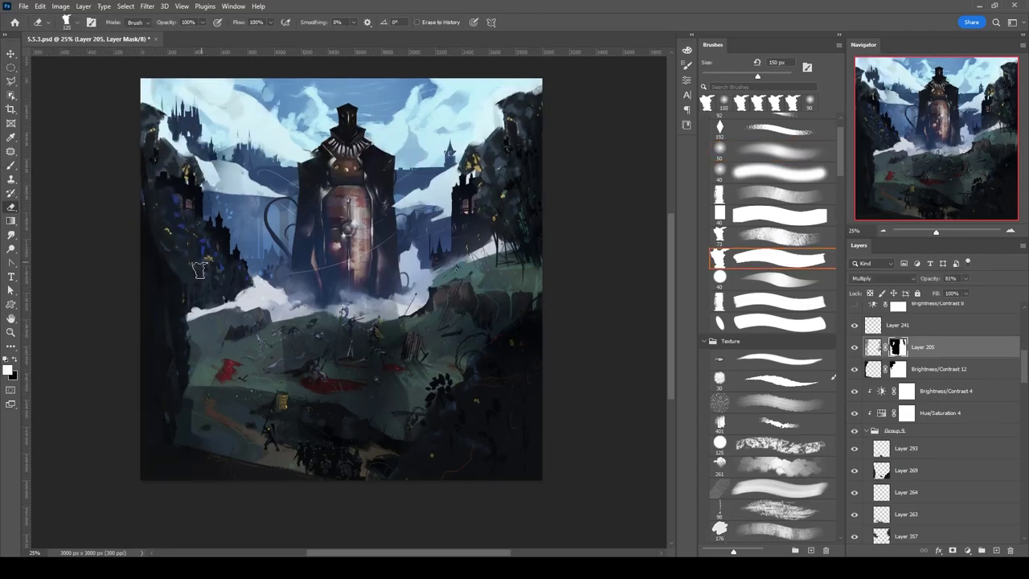
{"action": "left_click_drag", "start_coordinate": [217, 439], "coordinate": [132, 478]}
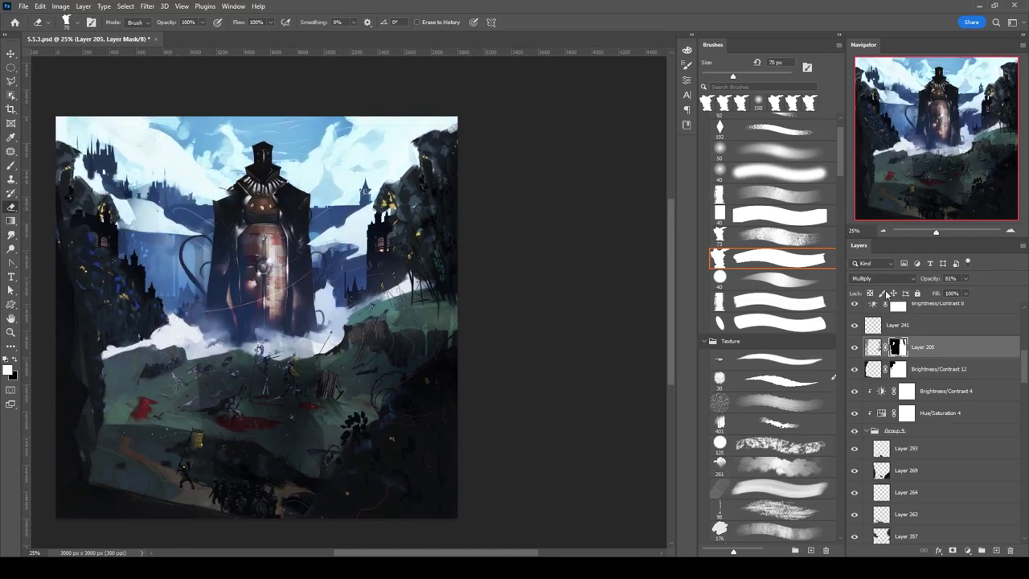
Toggle the layers above Layer 205 to compare them, leaving Layer 396 shown.
{"action": "scroll", "coordinate": [933, 402], "scroll_direction": "up", "scroll_amount": 3}
{"action": "left_click", "coordinate": [855, 414]}
{"action": "left_click", "coordinate": [855, 415]}
{"action": "left_click", "coordinate": [854, 393]}
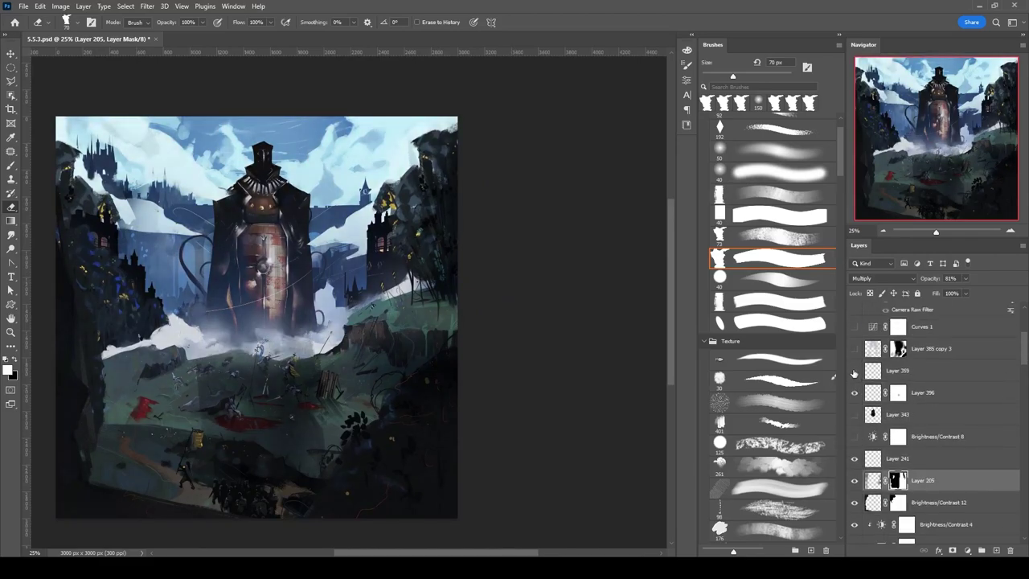
Show Layer 385 copy 3 and blend it in Overlay mode at 70% opacity.
{"action": "left_click", "coordinate": [854, 348]}
{"action": "left_click", "coordinate": [933, 349]}
{"action": "key", "text": "b"}
{"action": "left_click", "coordinate": [772, 150]}
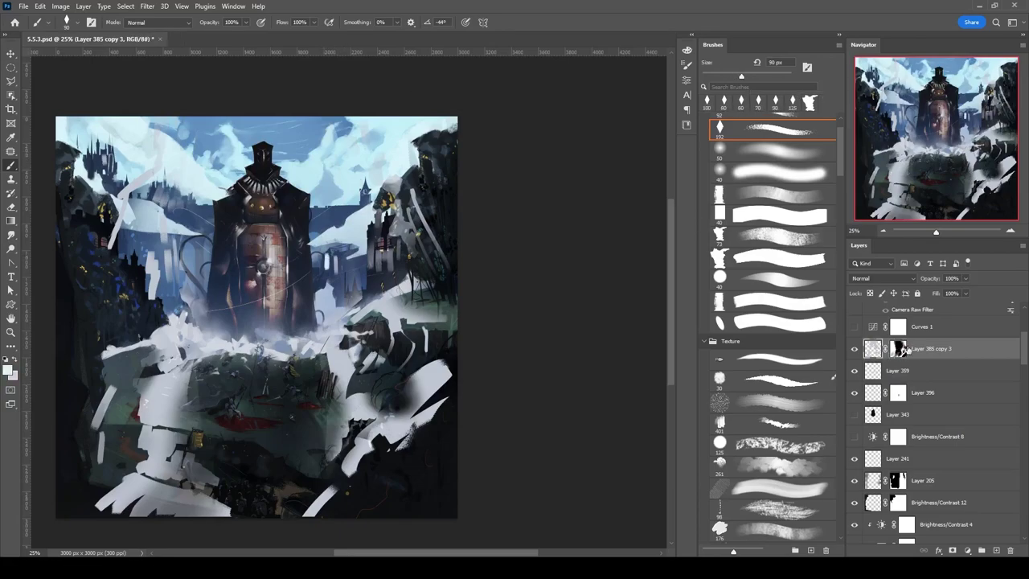
{"action": "left_click", "coordinate": [882, 277]}
{"action": "left_click", "coordinate": [885, 406]}
Paint pale light over the right foliage and lower landscape on Layer 385 copy 3 with the diamond brush at 80 to 175 px.
{"action": "left_click_drag", "start_coordinate": [407, 176], "coordinate": [421, 230]}
{"action": "key", "text": "bracketleft"}
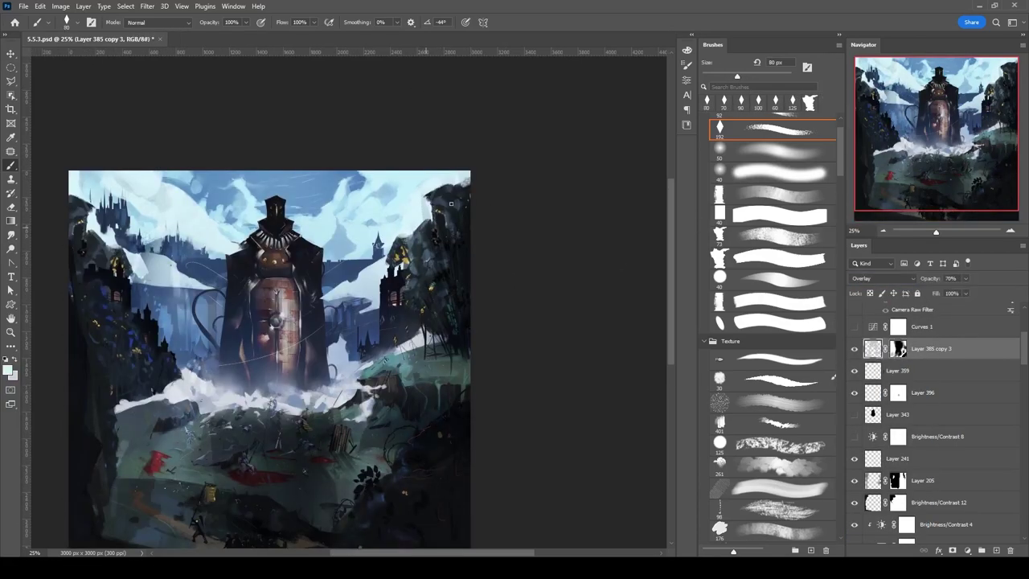
{"action": "left_click_drag", "start_coordinate": [135, 207], "coordinate": [147, 153]}
{"action": "key", "text": "bracketright"}
{"action": "key", "text": "bracketright"}
{"action": "key", "text": "bracketright"}
{"action": "key", "text": "bracketright"}
{"action": "key", "text": "bracketright"}
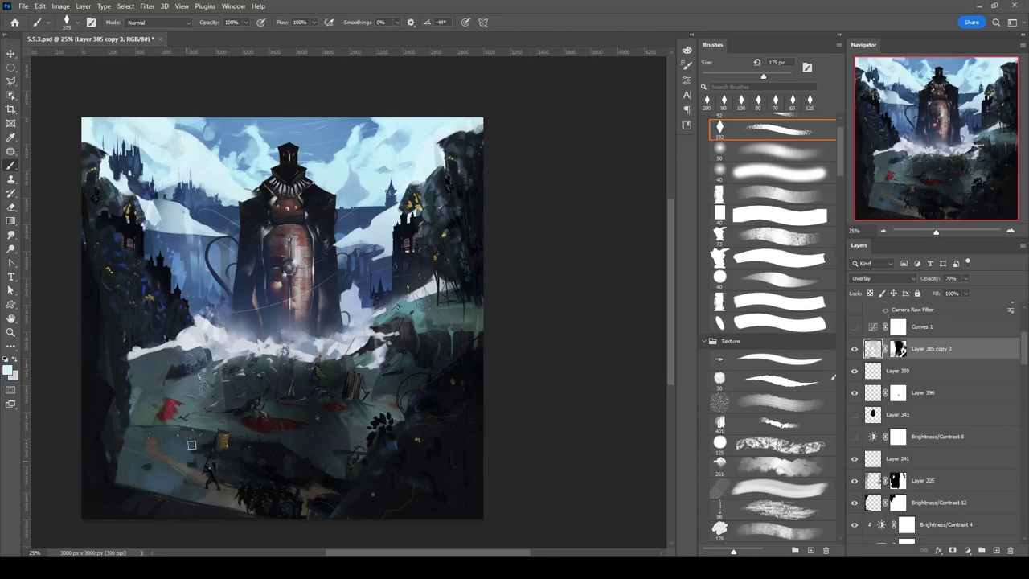
Lasso an area at the meadow's left edge, work light into it, deselect and trim it with the diamond eraser at 70 px.
{"action": "key", "text": "l"}
{"action": "mouse_move", "coordinate": [187, 328]}
{"action": "left_mouse_down"}
{"action": "mouse_move", "coordinate": [215, 346]}
{"action": "mouse_move", "coordinate": [225, 418]}
{"action": "mouse_move", "coordinate": [129, 424]}
{"action": "mouse_move", "coordinate": [122, 355]}
{"action": "mouse_move", "coordinate": [109, 400]}
{"action": "left_mouse_up"}
{"action": "key", "text": "e"}
{"action": "key", "text": "ctrl+d"}
{"action": "key", "text": "comma"}
{"action": "key", "text": "comma"}
{"action": "key", "text": "comma"}
{"action": "key", "text": "comma"}
{"action": "key", "text": "comma"}
{"action": "key", "text": "comma"}
{"action": "key", "text": "bracketleft"}
{"action": "key", "text": "bracketleft"}
{"action": "key", "text": "bracketleft"}
{"action": "key", "text": "bracketleft"}
{"action": "key", "text": "bracketleft"}
{"action": "key", "text": "bracketleft"}
{"action": "key", "text": "bracketleft"}
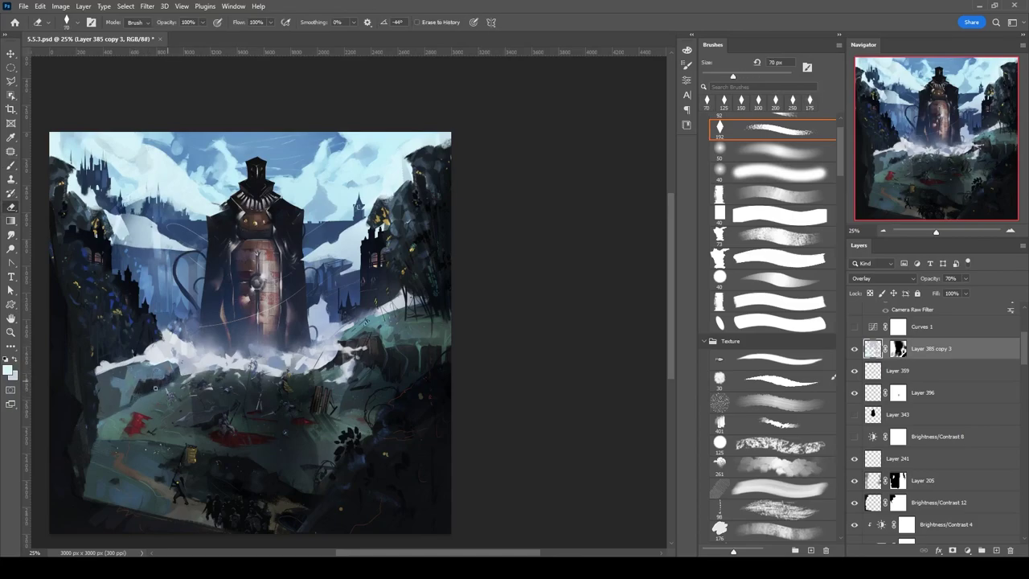
On Layer 454, paint the left cliff foliage in sampled dark blues with the leafy texture brush at about 60 to 80 px.
{"action": "key", "text": "b"}
{"action": "left_click_drag", "start_coordinate": [496, 176], "coordinate": [488, 190]}
{"action": "left_click", "coordinate": [91, 238], "text": "ctrl"}
{"action": "key", "text": "bracketright"}
{"action": "key", "text": "bracketright"}
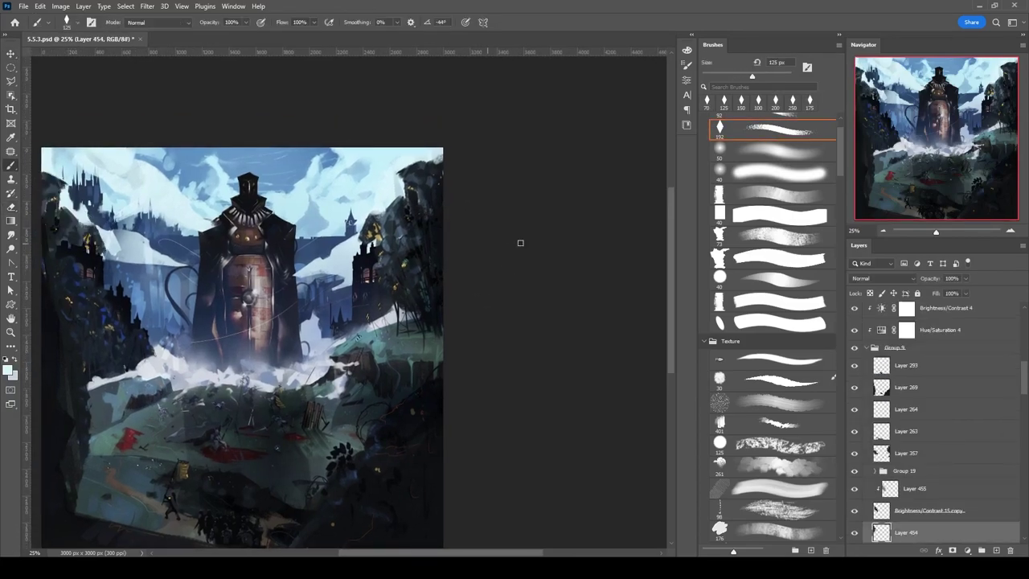
{"action": "key", "text": "b"}
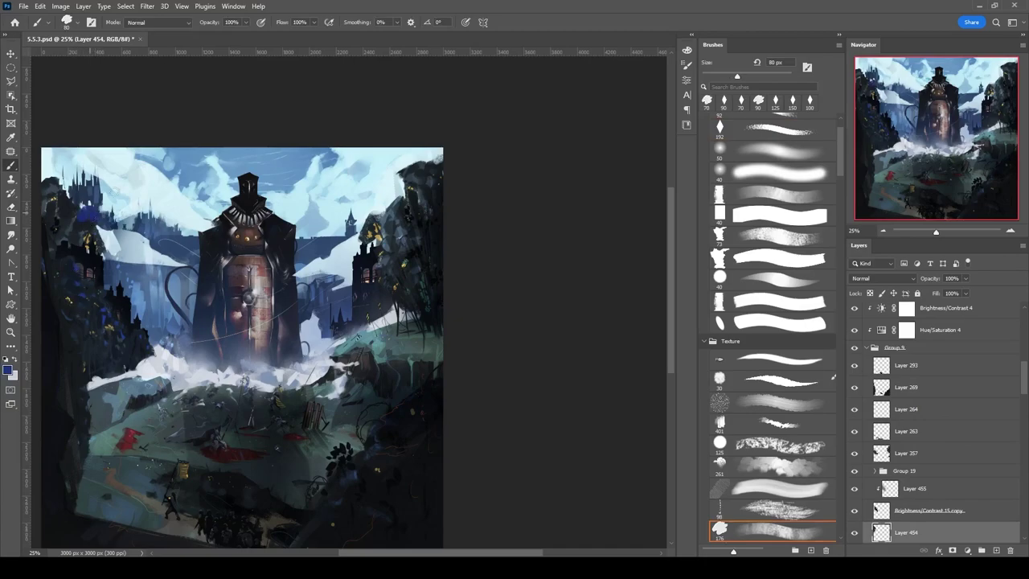
{"action": "key", "text": "bracketright"}
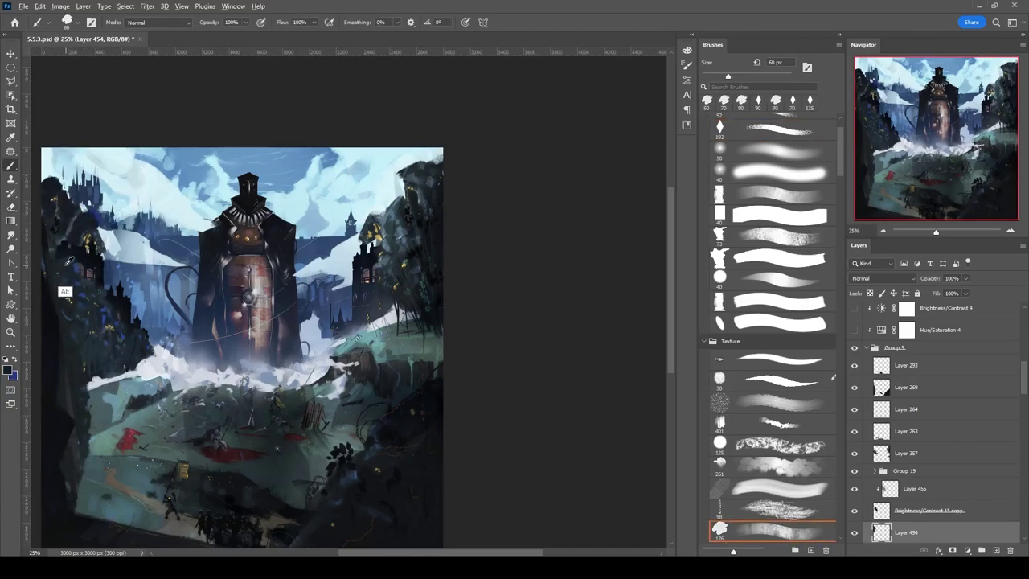
{"action": "left_click", "coordinate": [119, 320], "text": "alt"}
{"action": "key", "text": "e"}
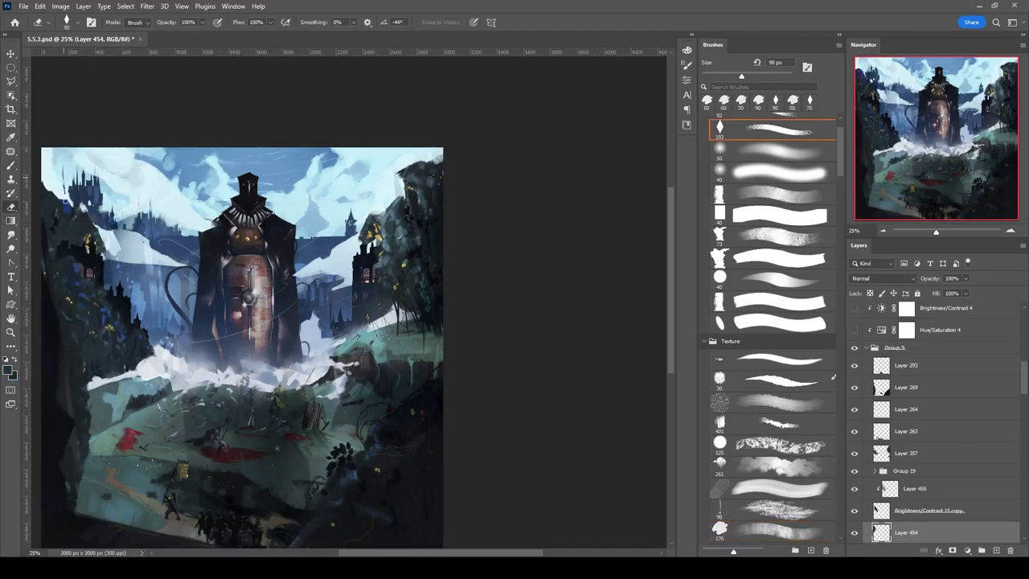
{"action": "key", "text": "b"}
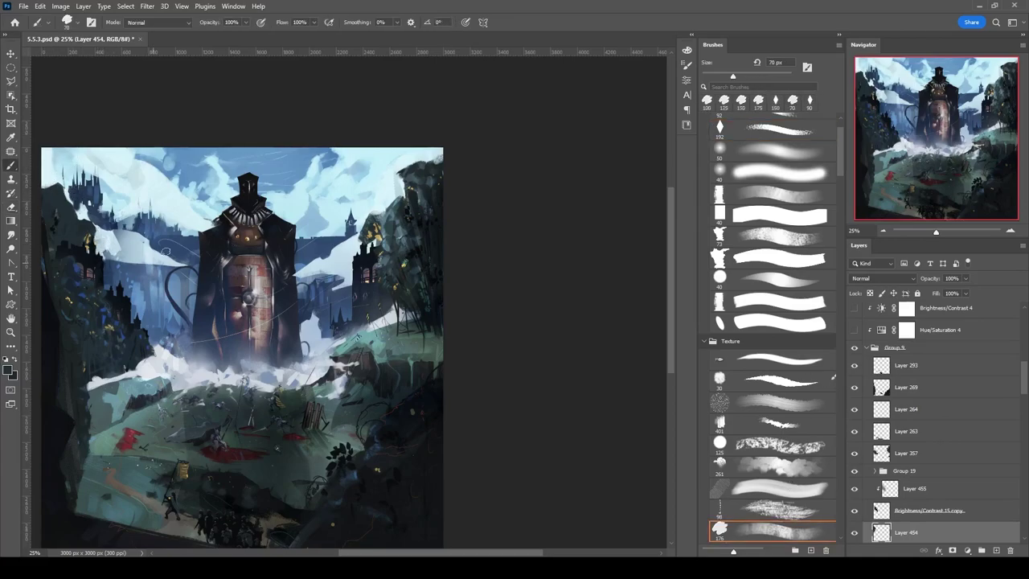
Refine the left cliff's foliage edge on Layer 454 with the diamond brush at 90 px and the round brush at 35 px.
{"action": "left_click", "coordinate": [772, 129]}
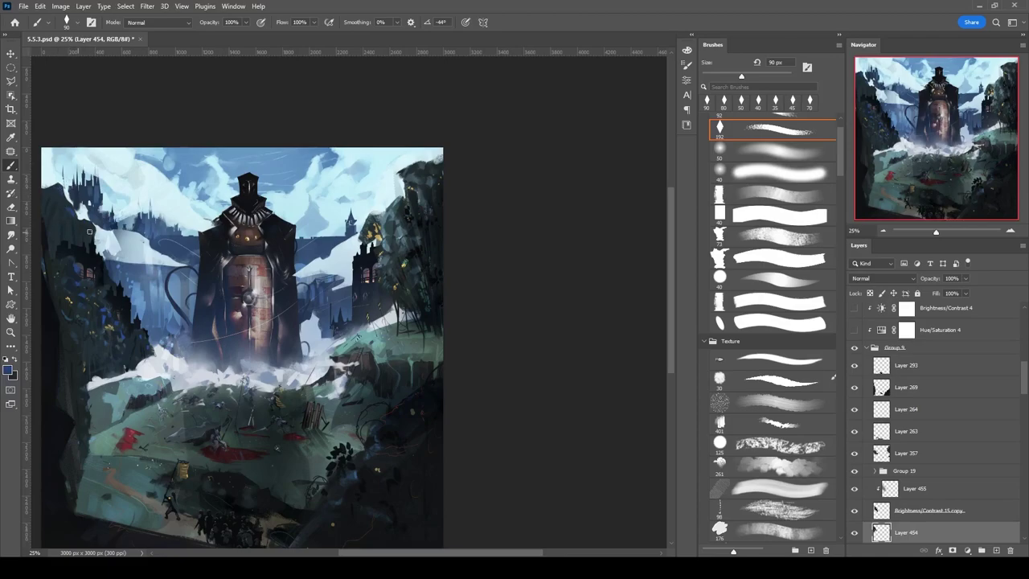
{"action": "key", "text": "comma"}
{"action": "key", "text": "comma"}
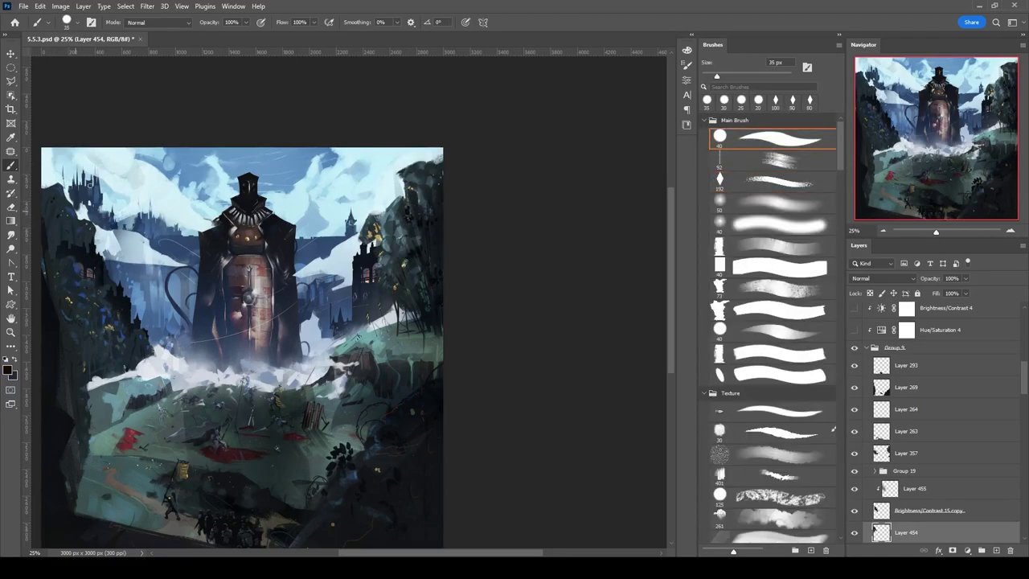
{"action": "key", "text": "period"}
{"action": "key", "text": "period"}
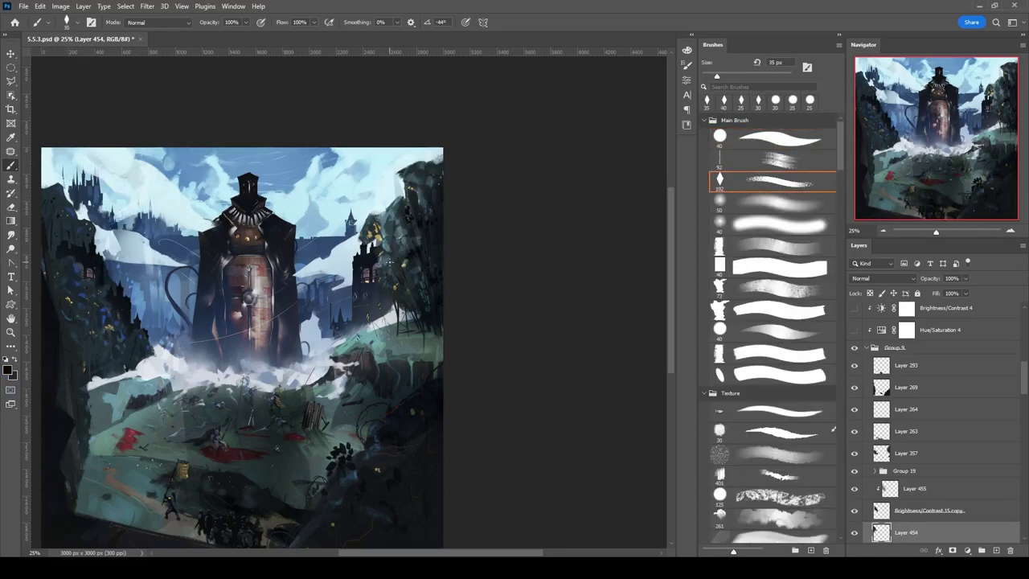
Erase into the left foliage around Layer 454 with the streaky brush, enlarging it from 80 px to 175 px.
{"action": "key", "text": "alt+bracketleft"}
{"action": "key", "text": "e"}
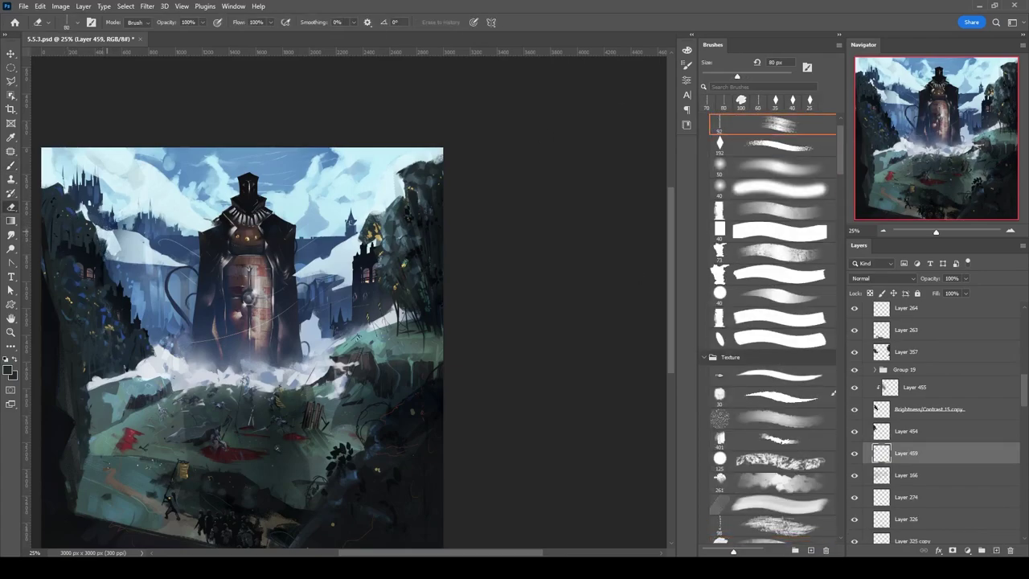
{"action": "key", "text": "alt+bracketright"}
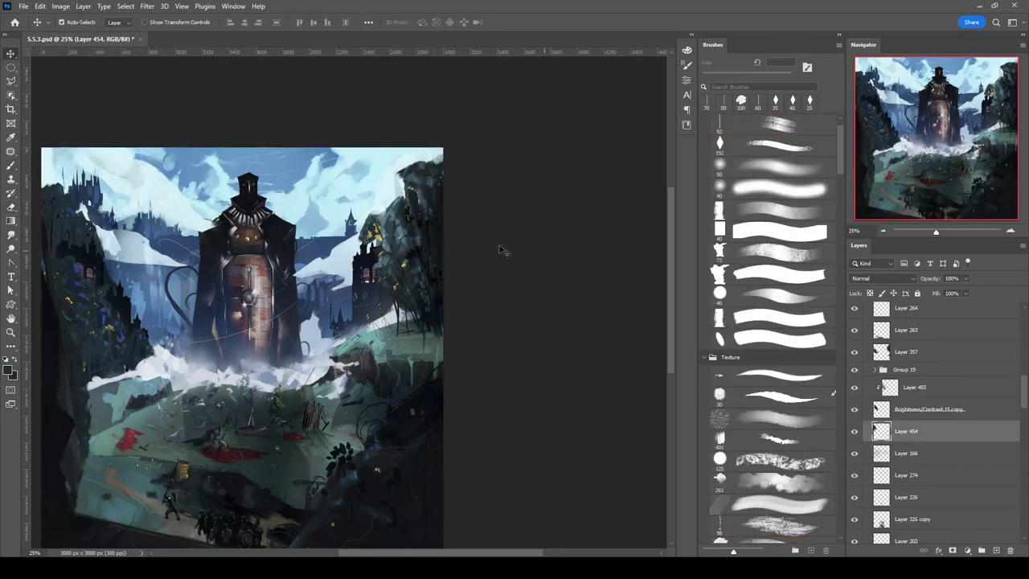
{"action": "key", "text": "e"}
{"action": "key", "text": "x"}
{"action": "key", "text": "alt+bracketleft"}
{"action": "key", "text": "alt+bracketleft"}
{"action": "key", "text": "alt+bracketleft"}
{"action": "key", "text": "alt+bracketleft"}
{"action": "key", "text": "bracketright"}
{"action": "key", "text": "bracketright"}
{"action": "key", "text": "bracketright"}
{"action": "key", "text": "bracketright"}
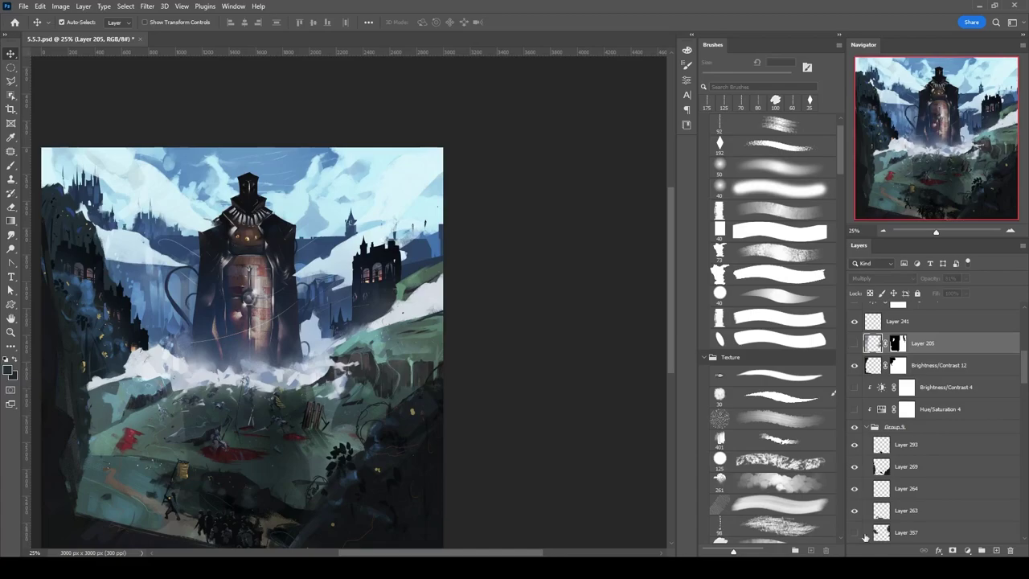
Add a layer clipped to Layer 357, set it to Multiply at 50% opacity and choose the streaky brush.
{"action": "key", "text": "alt+bracketleft"}
{"action": "key", "text": "alt+bracketleft"}
{"action": "key", "text": "alt+bracketleft"}
{"action": "key", "text": "alt+bracketleft"}
{"action": "key", "text": "alt+bracketleft"}
{"action": "key", "text": "alt+bracketleft"}
{"action": "key", "text": "alt+bracketleft"}
{"action": "key", "text": "alt+bracketleft"}
{"action": "key", "text": "alt+bracketleft"}
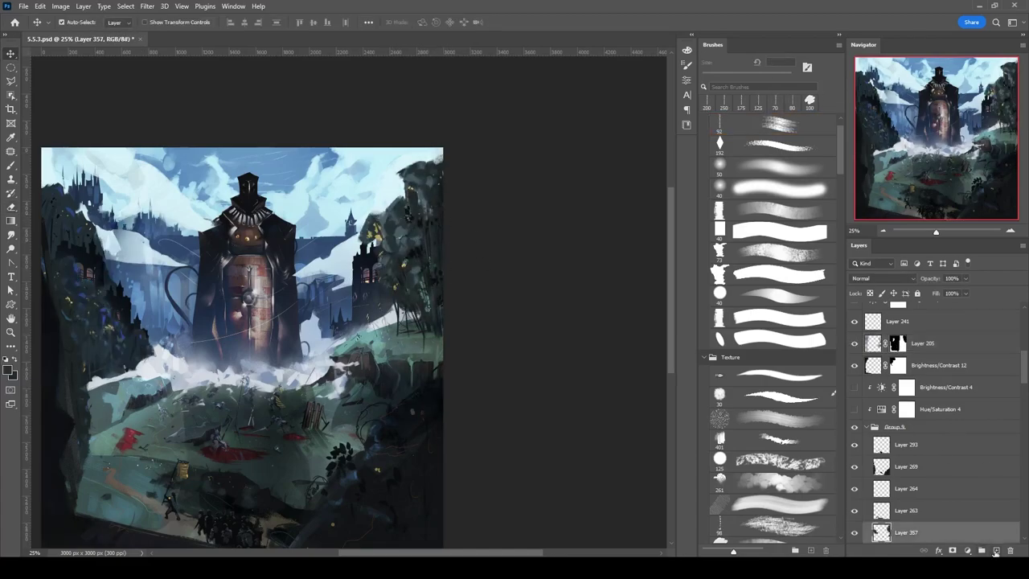
{"action": "key", "text": "b"}
{"action": "left_click", "coordinate": [772, 125]}
{"action": "left_click", "coordinate": [882, 278]}
{"action": "left_click", "coordinate": [877, 319]}
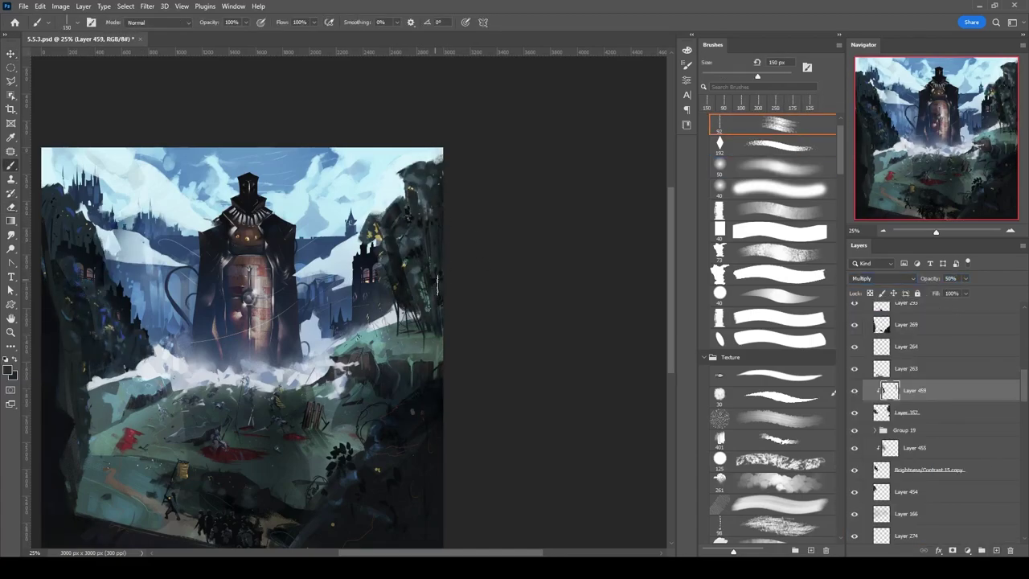
Paint shadows over the right and left foliage on the Multiply layer, starting at 150 px, and compare with Layer 357 toggled.
{"action": "left_click_drag", "start_coordinate": [434, 168], "coordinate": [438, 321]}
{"action": "key", "text": "bracketright"}
{"action": "key", "text": "bracketright"}
{"action": "left_click_drag", "start_coordinate": [125, 365], "coordinate": [135, 334]}
{"action": "left_click_drag", "start_coordinate": [72, 265], "coordinate": [121, 349]}
{"action": "left_click", "coordinate": [855, 412]}
{"action": "left_click", "coordinate": [855, 412]}
Add two layers clipped to Layer 454 and set the upper one to Overlay.
{"action": "key", "text": "alt+bracketleft"}
{"action": "key", "text": "alt+bracketleft"}
{"action": "key", "text": "alt+bracketleft"}
{"action": "key", "text": "alt+bracketleft"}
{"action": "key", "text": "alt+bracketleft"}
{"action": "scroll", "coordinate": [238, 547], "scroll_direction": "up", "scroll_amount": 1}
{"action": "key", "text": "ctrl+shift+alt+n"}
{"action": "key", "text": "ctrl+alt+g"}
{"action": "key", "text": "bracketleft"}
{"action": "key", "text": "ctrl+shift+alt+n"}
{"action": "key", "text": "ctrl+alt+g"}
{"action": "left_click", "coordinate": [882, 278]}
{"action": "left_click", "coordinate": [877, 406]}
Pick a green and brush it along the upper left cliff edge with the soft round brush at 175 px.
{"action": "left_click", "coordinate": [772, 167]}
{"action": "left_click", "coordinate": [464, 439], "text": "alt"}
{"action": "right_click", "coordinate": [487, 172], "text": "alt+shift"}
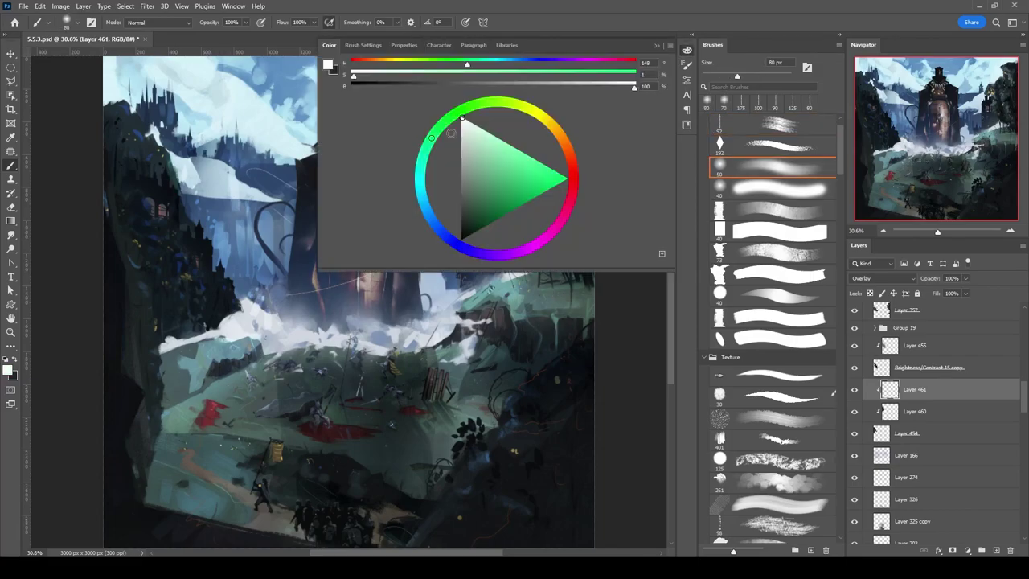
{"action": "key", "text": "bracketright"}
{"action": "key", "text": "bracketright"}
{"action": "key", "text": "bracketright"}
Compare blending modes for the green light on Layer 461 and settle on Overlay.
{"action": "left_click", "coordinate": [882, 278]}
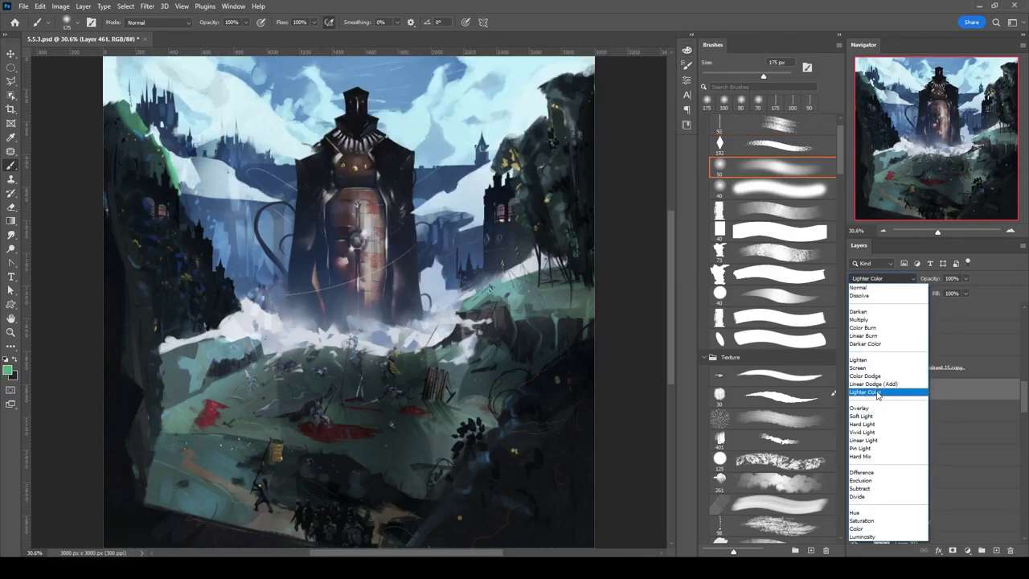
{"action": "left_click", "coordinate": [860, 408]}
{"action": "key", "text": "ctrl+plus"}
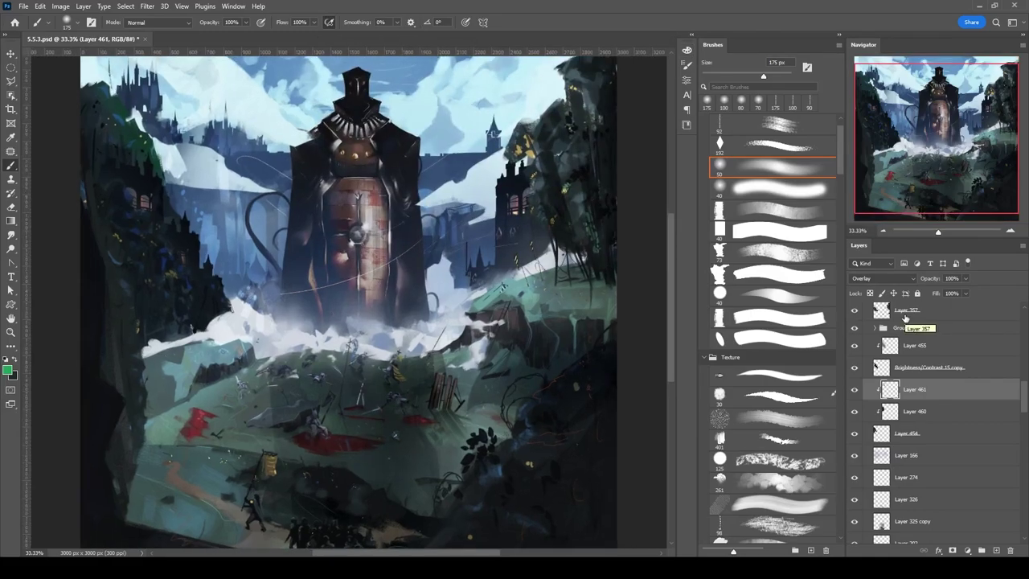
{"action": "left_click_drag", "start_coordinate": [658, 191], "coordinate": [688, 262]}
{"action": "left_click", "coordinate": [882, 278]}
{"action": "left_click", "coordinate": [873, 408]}
On Layer 357, detail the right foliage with the small diamond brush and a sampled green at 50 px with the round brush.
{"action": "key", "text": "v"}
{"action": "left_click", "coordinate": [885, 312]}
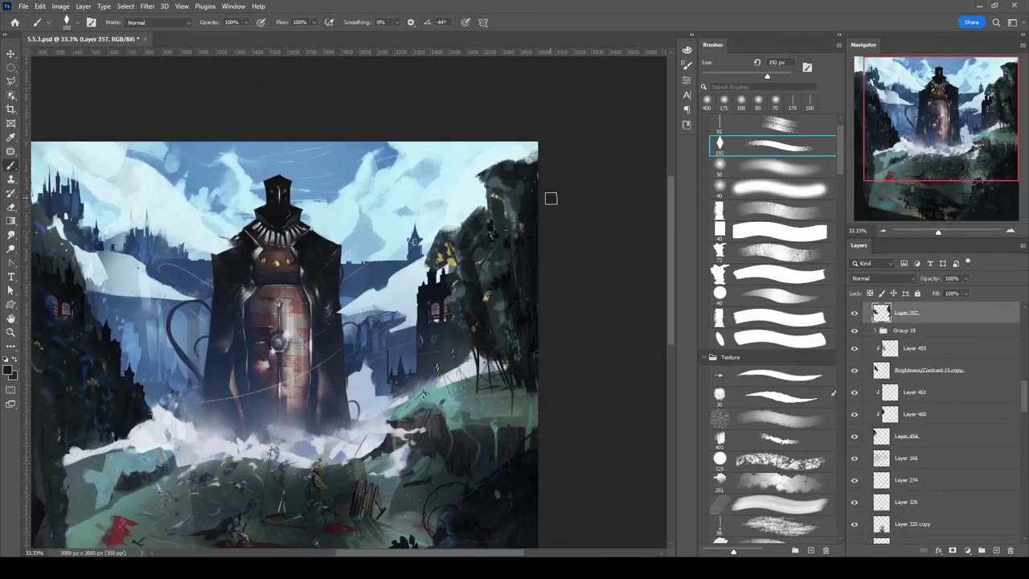
{"action": "scroll", "coordinate": [933, 418], "scroll_direction": "up", "scroll_amount": 3}
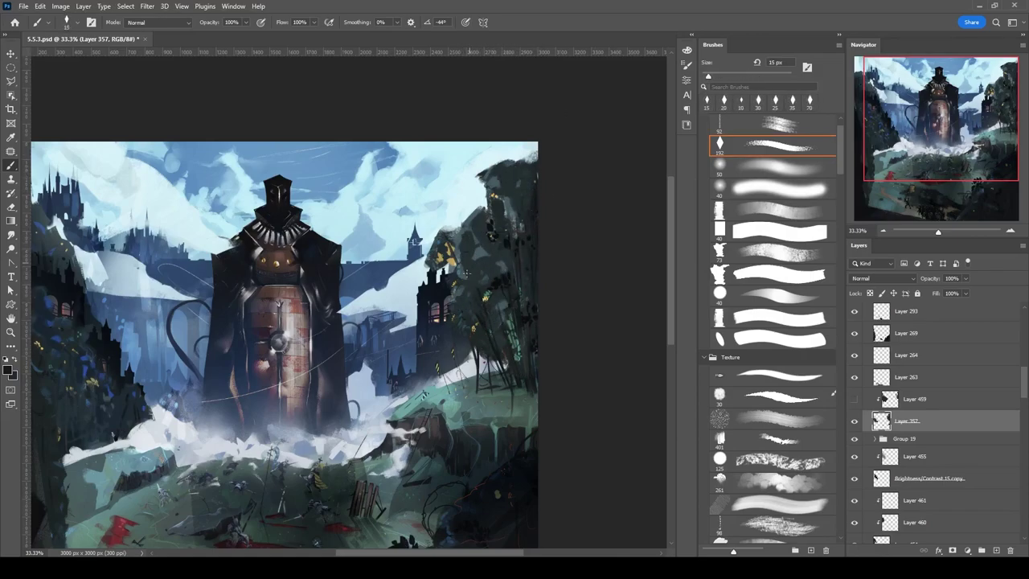
{"action": "key", "text": "comma"}
{"action": "key", "text": "comma"}
{"action": "left_click", "coordinate": [509, 322], "text": "alt"}
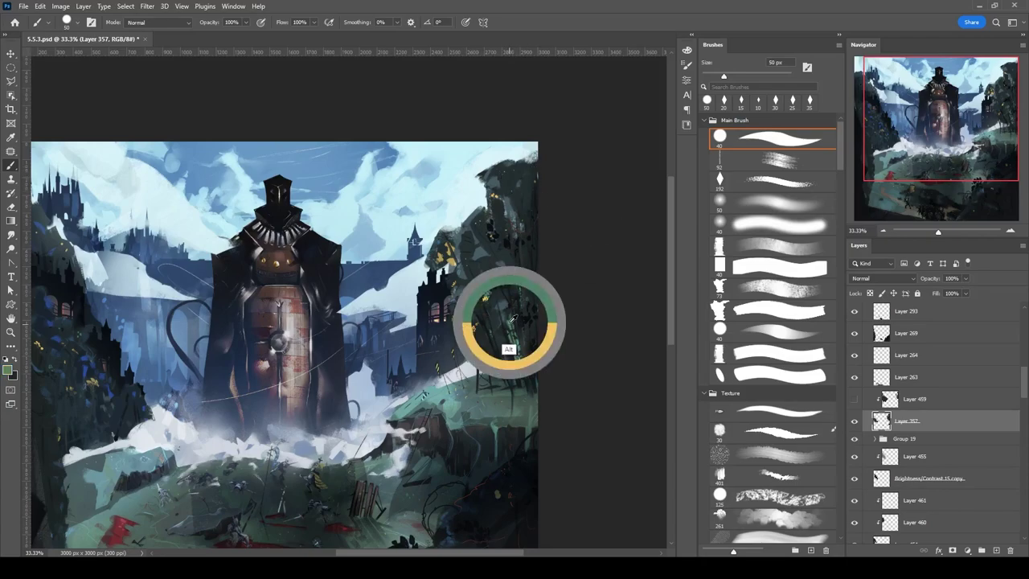
{"action": "key", "text": "e"}
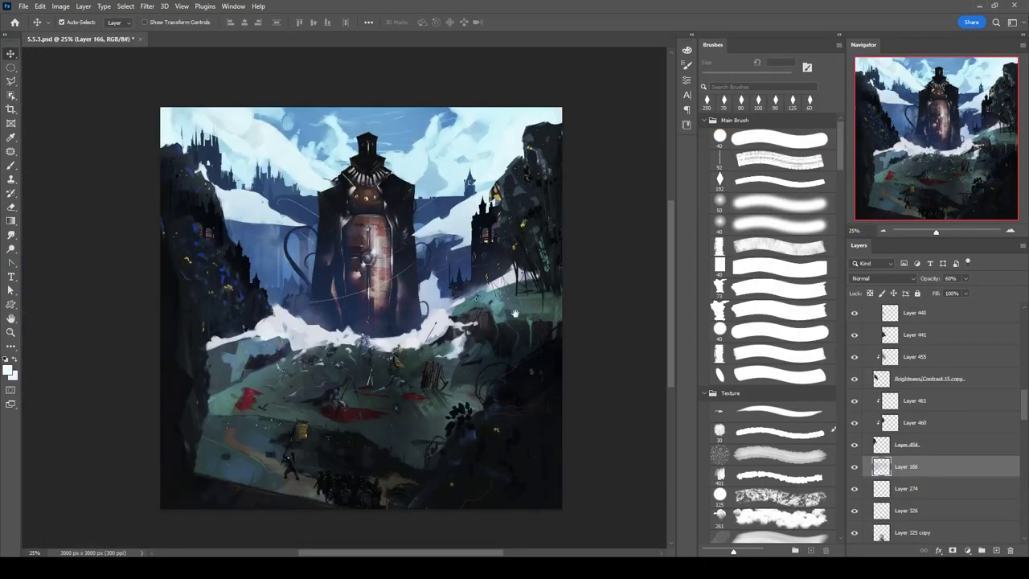
Try a reddish-orange glow behind the left castle on a new Lighter Color layer below Layer 449.
{"action": "scroll", "coordinate": [940, 427], "scroll_direction": "down", "scroll_amount": 5}
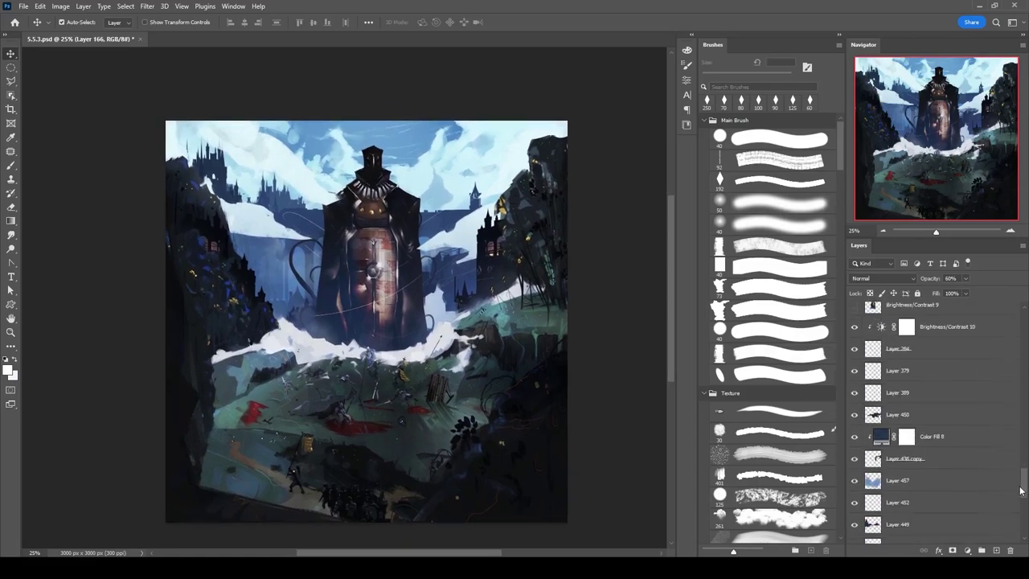
{"action": "left_click", "coordinate": [864, 426]}
{"action": "key", "text": "b"}
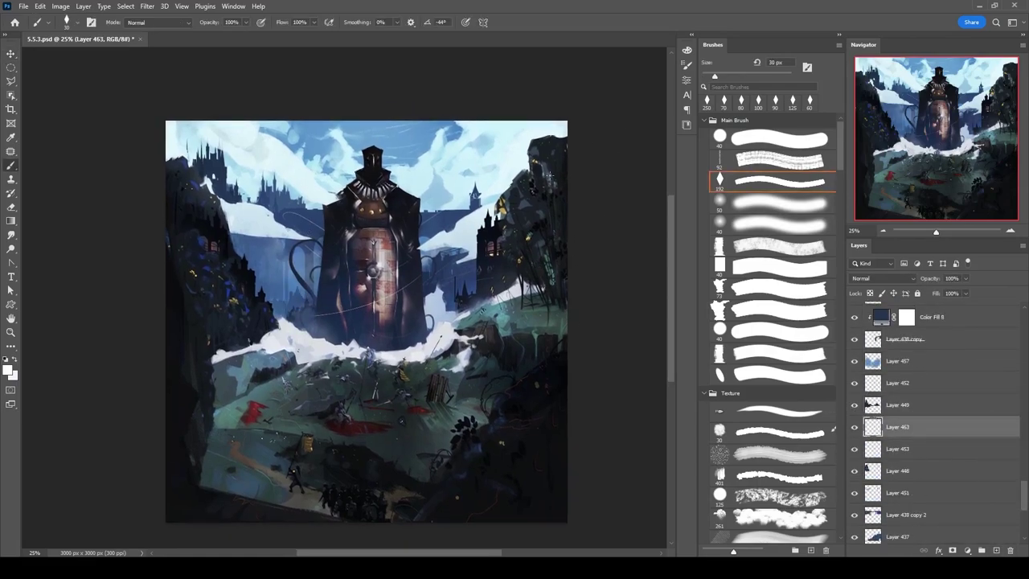
{"action": "right_click", "coordinate": [287, 293], "text": "alt+shift"}
{"action": "key", "text": "e"}
{"action": "left_click", "coordinate": [882, 278]}
{"action": "left_click", "coordinate": [895, 391]}
{"action": "key", "text": "comma"}
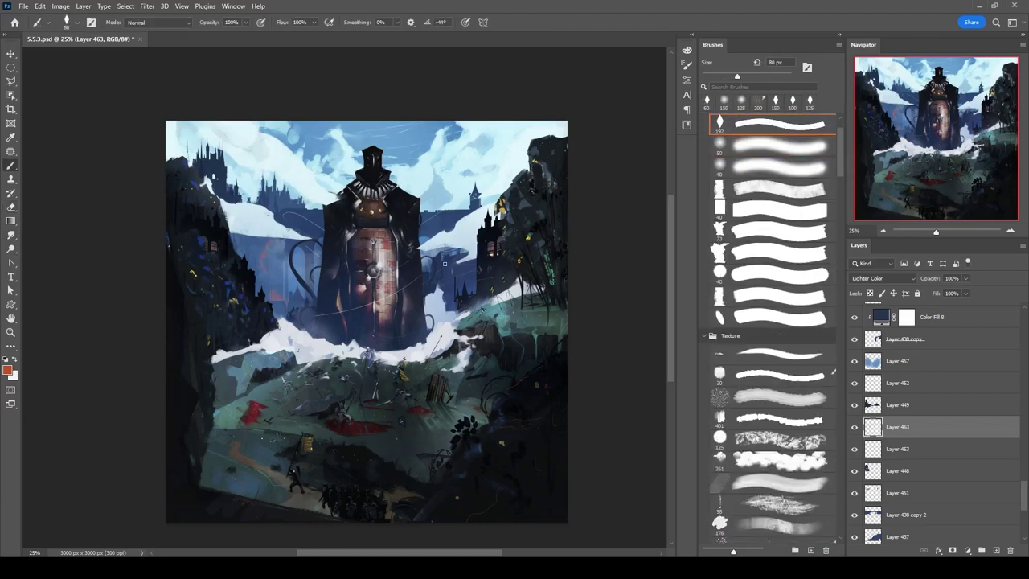
Try an orange glow on a new layer above Layer 450, testing Color Dodge and Lighter Color and softening with a 200 px eraser.
{"action": "key", "text": "v"}
{"action": "left_click", "coordinate": [368, 206]}
{"action": "key", "text": "ctrl+z"}
{"action": "key", "text": "b"}
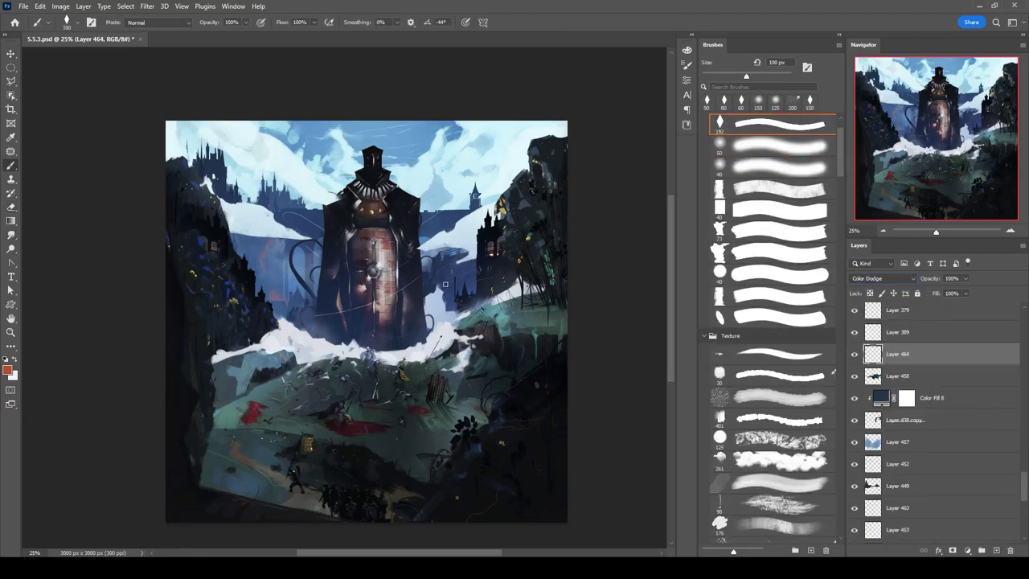
{"action": "key", "text": "v"}
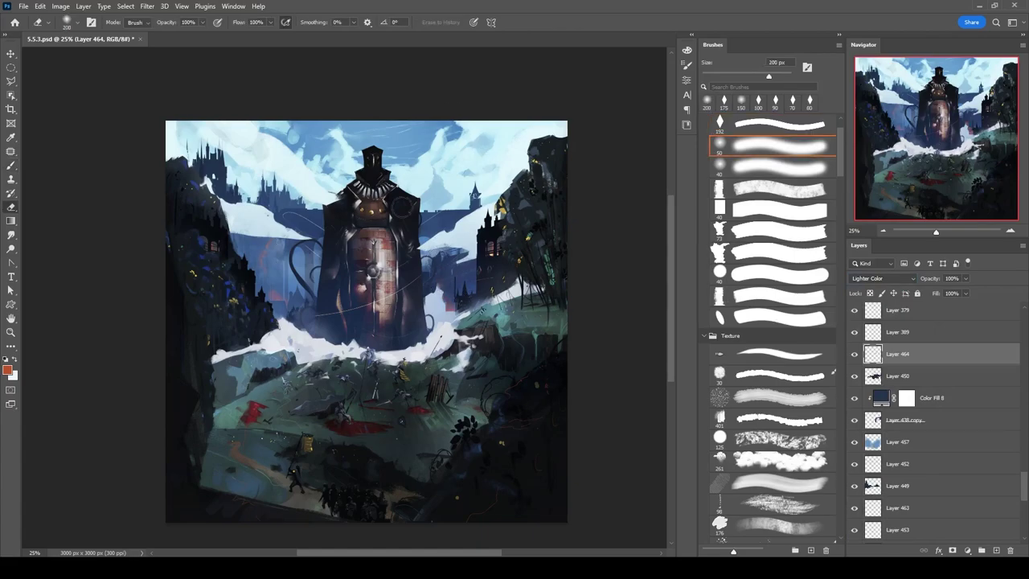
Place Layer 463 directly above Layer 452 and set its blending mode to Color Dodge.
{"action": "left_click", "coordinate": [312, 243]}
{"action": "scroll", "coordinate": [883, 513], "scroll_direction": "down", "scroll_amount": 5}
{"action": "key", "text": "e"}
{"action": "left_click", "coordinate": [924, 460]}
{"action": "left_click_drag", "start_coordinate": [924, 460], "coordinate": [924, 414]}
{"action": "left_click", "coordinate": [882, 278]}
{"action": "left_click", "coordinate": [876, 371]}
Clip Layer 463 to Layer 452 and add pale cyan glow in the distant mist with the diamond brush at 50 px.
{"action": "key", "text": "b"}
{"action": "key", "text": "bracketleft"}
{"action": "key", "text": "bracketleft"}
{"action": "key", "text": "bracketleft"}
{"action": "key", "text": "bracketleft"}
{"action": "key", "text": "ctrl+alt+g"}
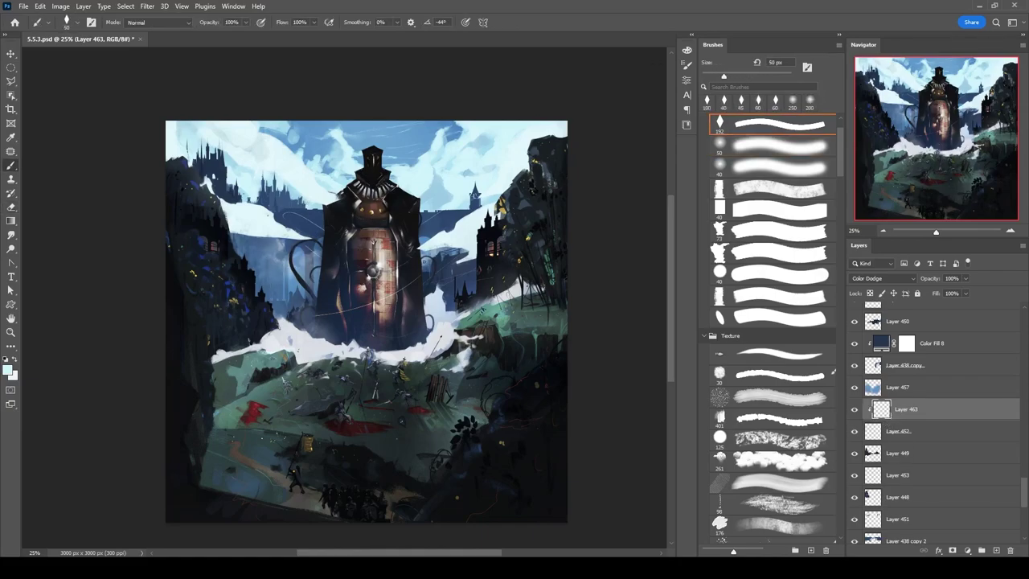
{"action": "left_click_drag", "start_coordinate": [278, 269], "coordinate": [257, 249]}
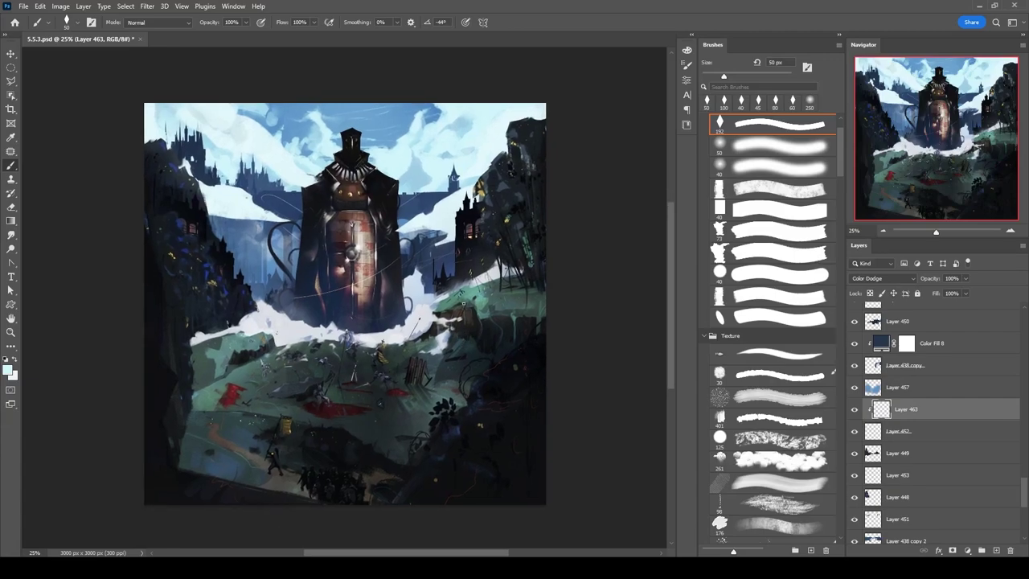
Add a blue castle silhouette to the distant wall on a new layer below Layer 437, using the Custom Shape tool in Pixels mode.
{"action": "key", "text": "u"}
{"action": "key", "text": "ctrl+shift+alt+n"}
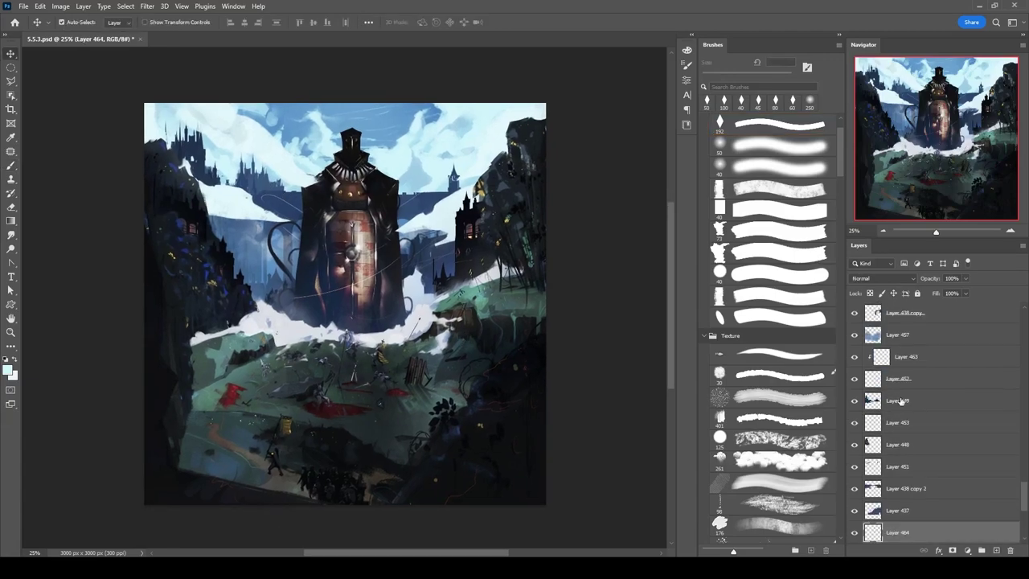
{"action": "left_click", "coordinate": [359, 21]}
{"action": "left_click", "coordinate": [430, 265]}
{"action": "left_click_drag", "start_coordinate": [482, 133], "coordinate": [457, 189]}
{"action": "right_click", "coordinate": [482, 160]}
{"action": "left_click", "coordinate": [455, 157]}
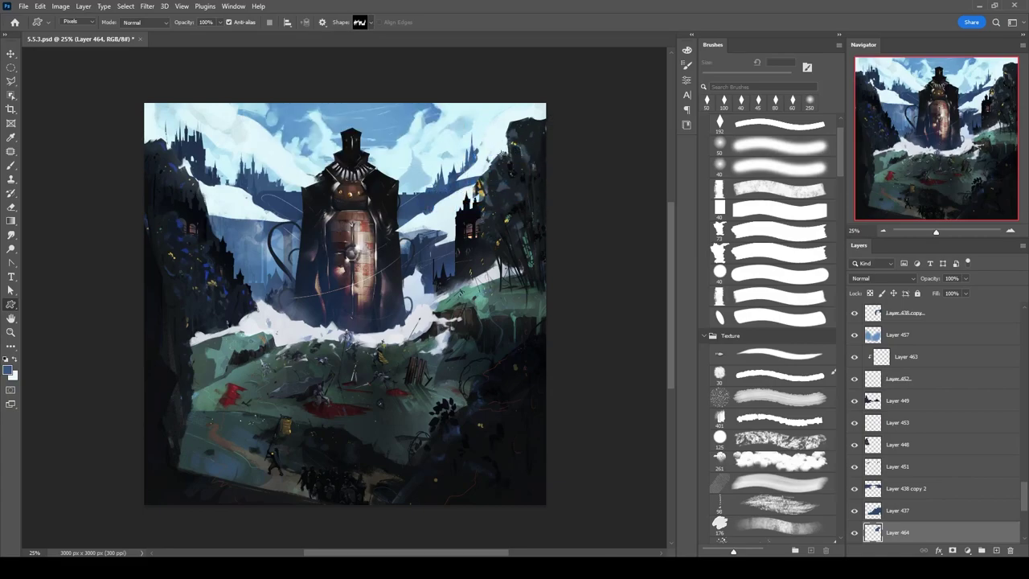
Select the giant's Layer 391 copy, add a new layer directly above it and choose a small round brush.
{"action": "key", "text": "b"}
{"action": "key", "text": "v"}
{"action": "key", "text": "ctrl+minus"}
{"action": "scroll", "coordinate": [974, 460], "scroll_direction": "down", "scroll_amount": 5}
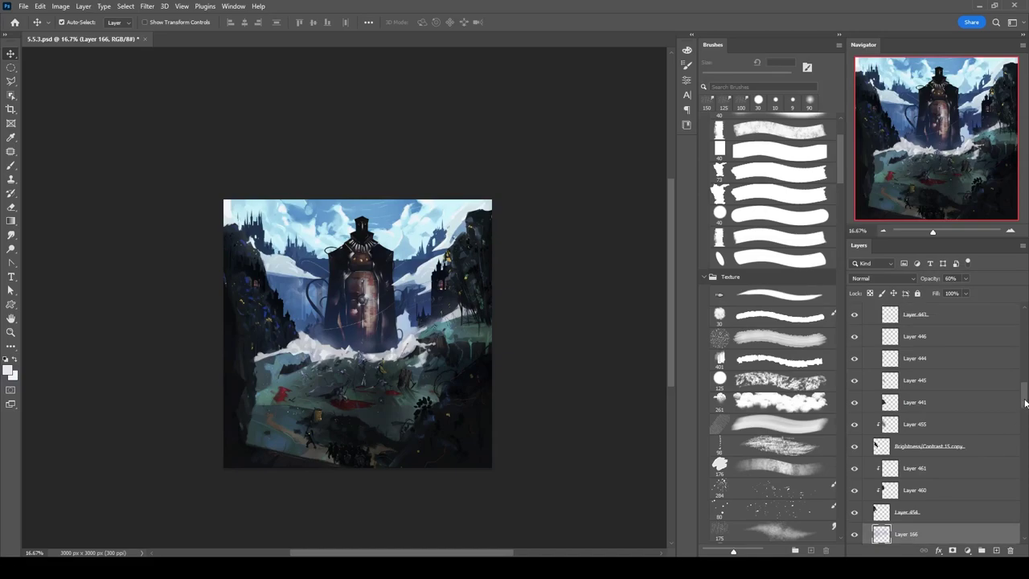
{"action": "left_click", "coordinate": [974, 462]}
{"action": "left_click", "coordinate": [354, 271]}
{"action": "scroll", "coordinate": [354, 272], "scroll_direction": "up", "scroll_amount": 3}
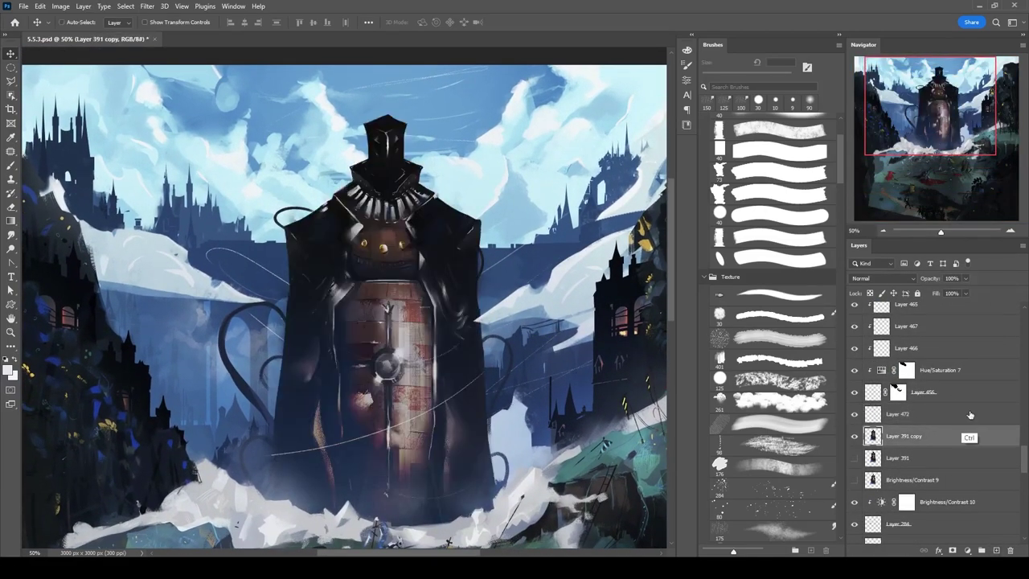
{"action": "key", "text": "ctrl+shift+alt+n"}
{"action": "key", "text": "b"}
{"action": "key", "text": "ctrl+plus"}
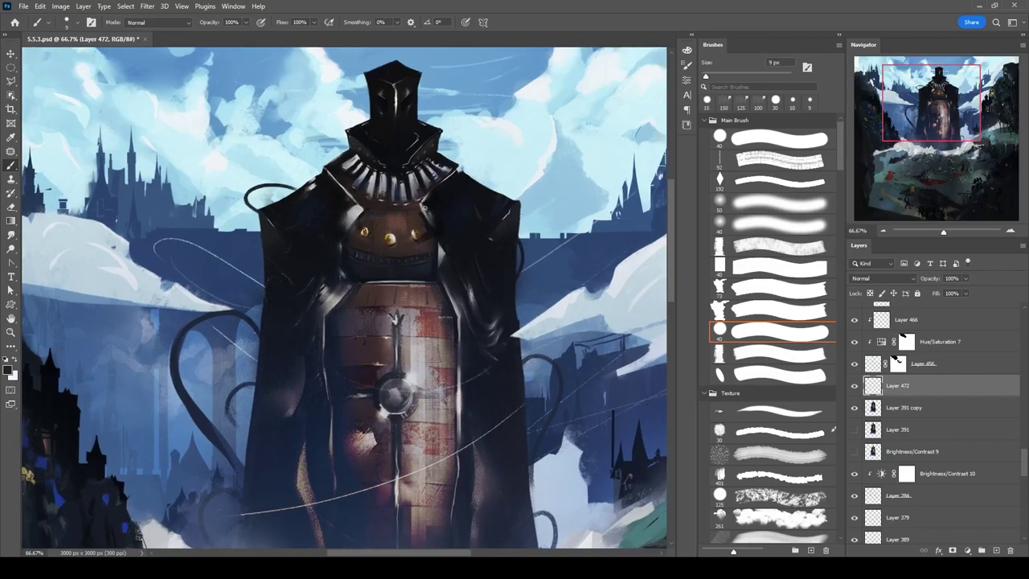
Paint fine belt details with the round brush at 7 to 9 px and dark blue tones on the left cloak at 60 px.
{"action": "left_click_drag", "start_coordinate": [428, 207], "coordinate": [439, 223]}
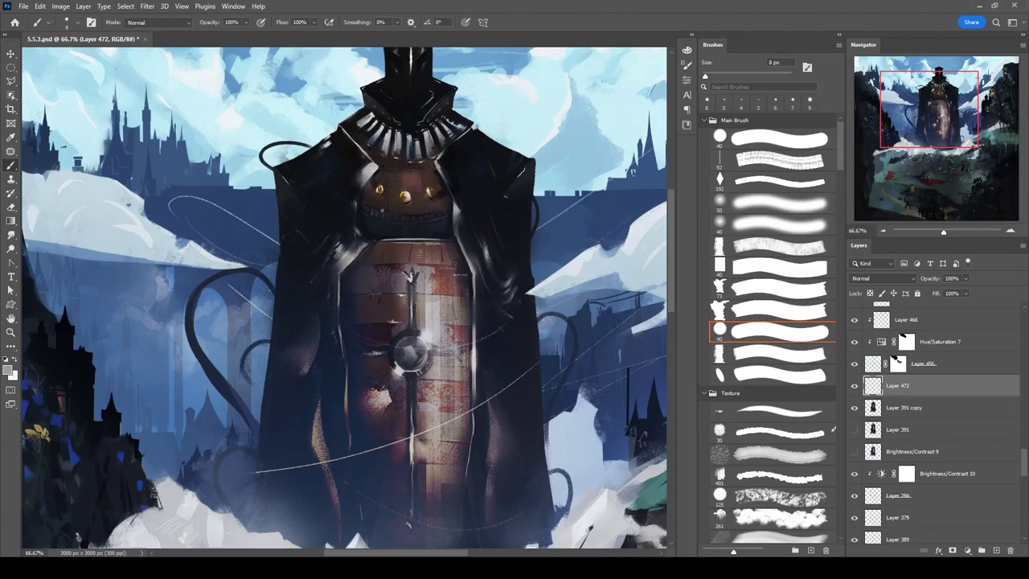
{"action": "left_click", "coordinate": [375, 165], "text": "alt"}
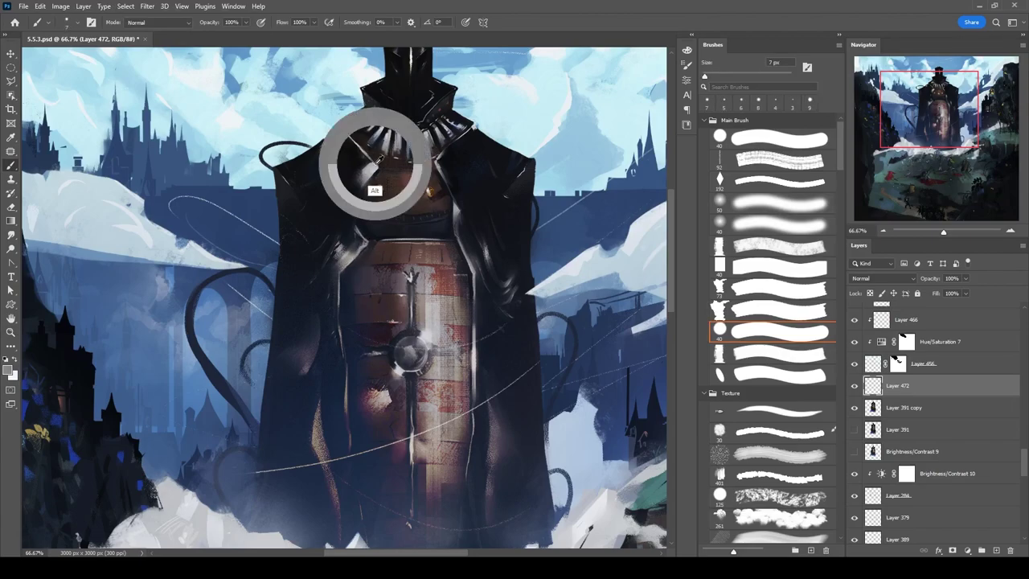
{"action": "key", "text": "bracketright"}
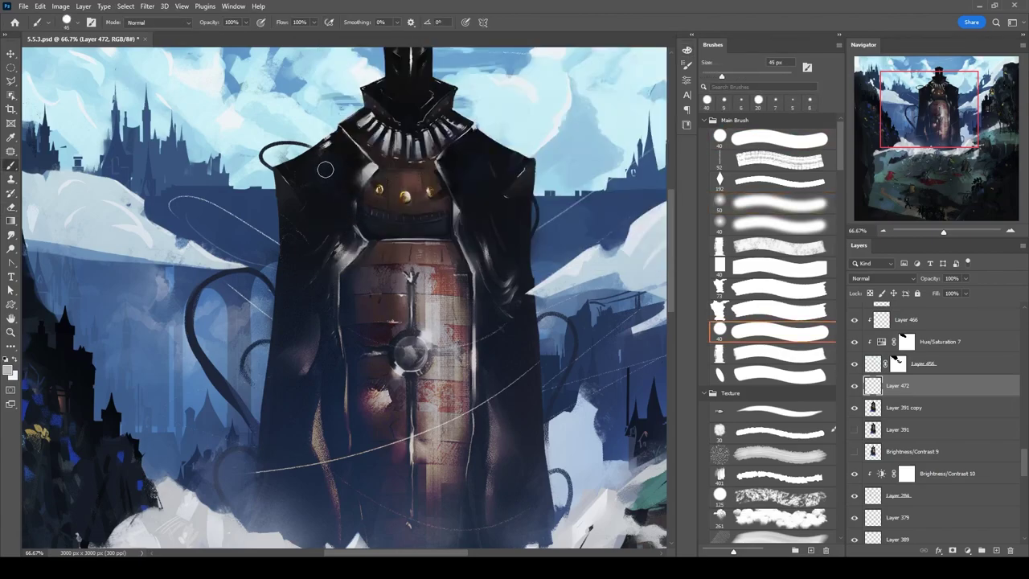
{"action": "key", "text": "bracketleft"}
{"action": "key", "text": "bracketleft"}
{"action": "key", "text": "bracketleft"}
{"action": "key", "text": "bracketleft"}
{"action": "key", "text": "bracketleft"}
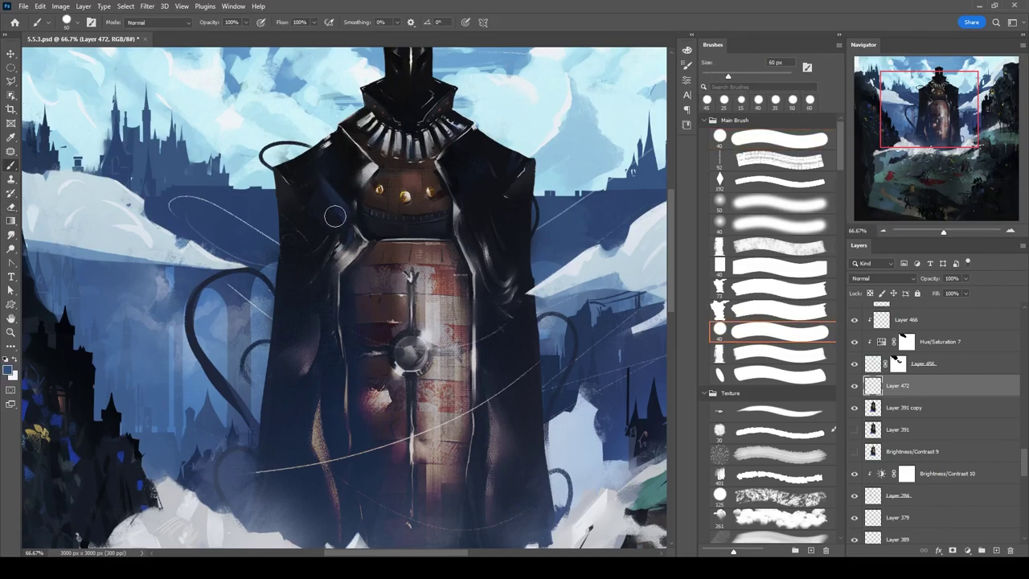
Extend the dark blue shading across the right side of the giant's cloak with the round brush at 60 to 70 px.
{"action": "key", "text": "r"}
{"action": "key", "text": "b"}
{"action": "scroll", "coordinate": [442, 232], "scroll_direction": "right", "scroll_amount": 2}
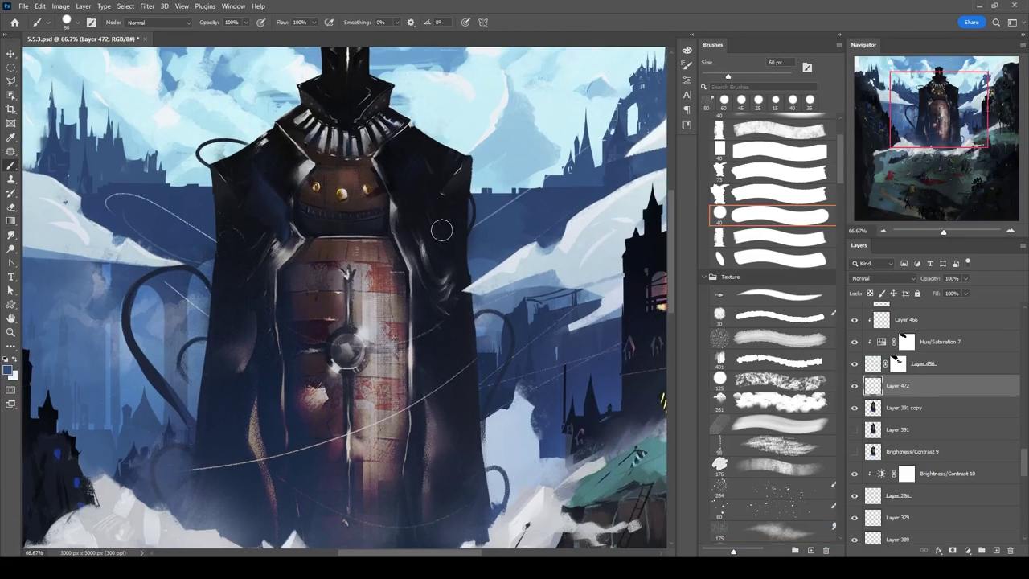
{"action": "key", "text": "bracketleft"}
{"action": "key", "text": "bracketleft"}
{"action": "key", "text": "bracketleft"}
{"action": "scroll", "coordinate": [446, 280], "scroll_direction": "down", "scroll_amount": 1}
Add a new layer above Layer 391 copy, clip it to the figure and try different texture brushes for it.
{"action": "key", "text": "ctrl+shift+alt+n"}
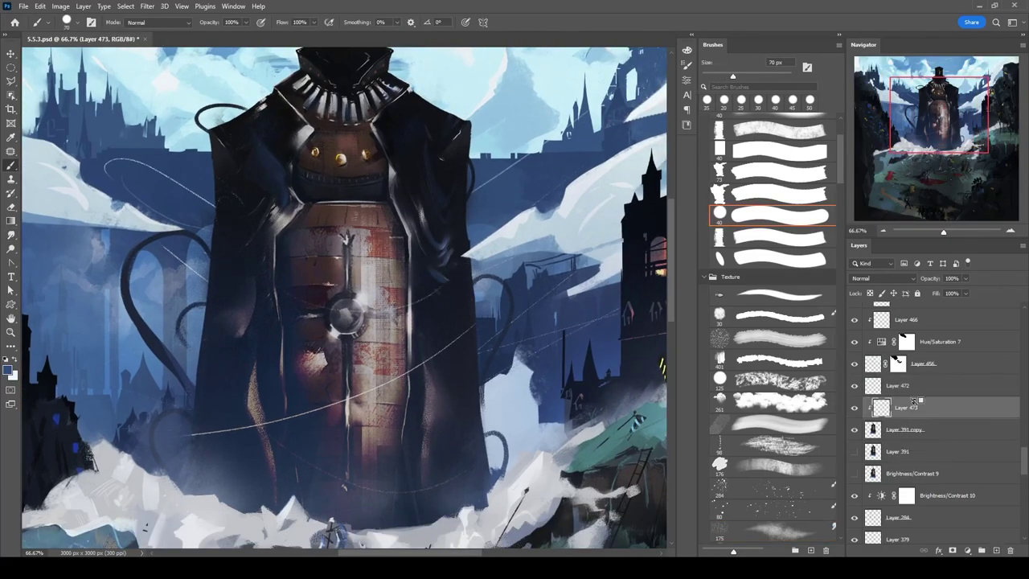
{"action": "key", "text": "period"}
{"action": "key", "text": "period"}
{"action": "key", "text": "period"}
{"action": "key", "text": "period"}
{"action": "key", "text": "period"}
{"action": "key", "text": "period"}
{"action": "key", "text": "period"}
{"action": "key", "text": "period"}
{"action": "key", "text": "period"}
{"action": "key", "text": "period"}
{"action": "key", "text": "period"}
{"action": "key", "text": "period"}
{"action": "key", "text": "period"}
{"action": "key", "text": "period"}
{"action": "key", "text": "period"}
{"action": "key", "text": "period"}
{"action": "key", "text": "period"}
{"action": "key", "text": "period"}
{"action": "key", "text": "period"}
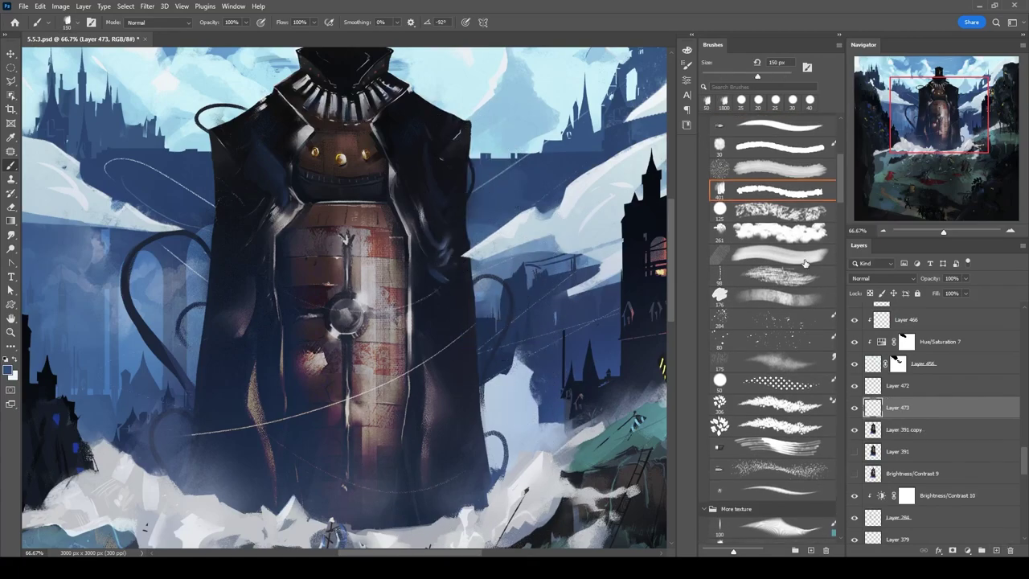
{"action": "key", "text": "ctrl+alt+g"}
Shade the cloak on the clipped layer with the slanted oval brush at 30 to 50 px, softening the strokes with a 90 px eraser.
{"action": "key", "text": "bracketleft"}
{"action": "key", "text": "bracketleft"}
{"action": "key", "text": "bracketleft"}
{"action": "key", "text": "bracketleft"}
{"action": "key", "text": "bracketleft"}
{"action": "key", "text": "bracketleft"}
{"action": "key", "text": "bracketleft"}
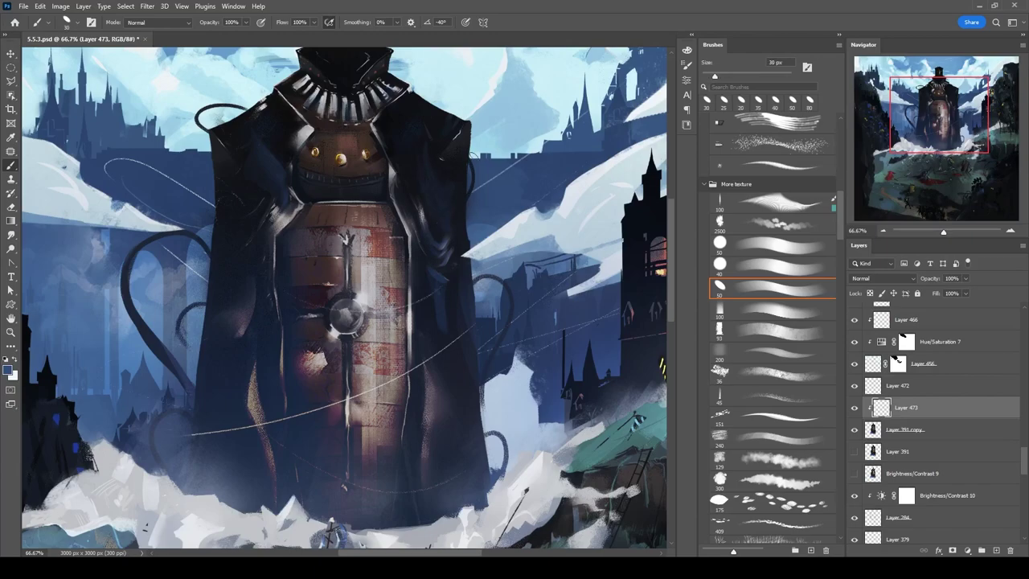
{"action": "key", "text": "bracketleft"}
{"action": "left_click_drag", "start_coordinate": [464, 189], "coordinate": [584, 236]}
{"action": "key", "text": "period"}
{"action": "key", "text": "comma"}
{"action": "key", "text": "period"}
{"action": "key", "text": "comma"}
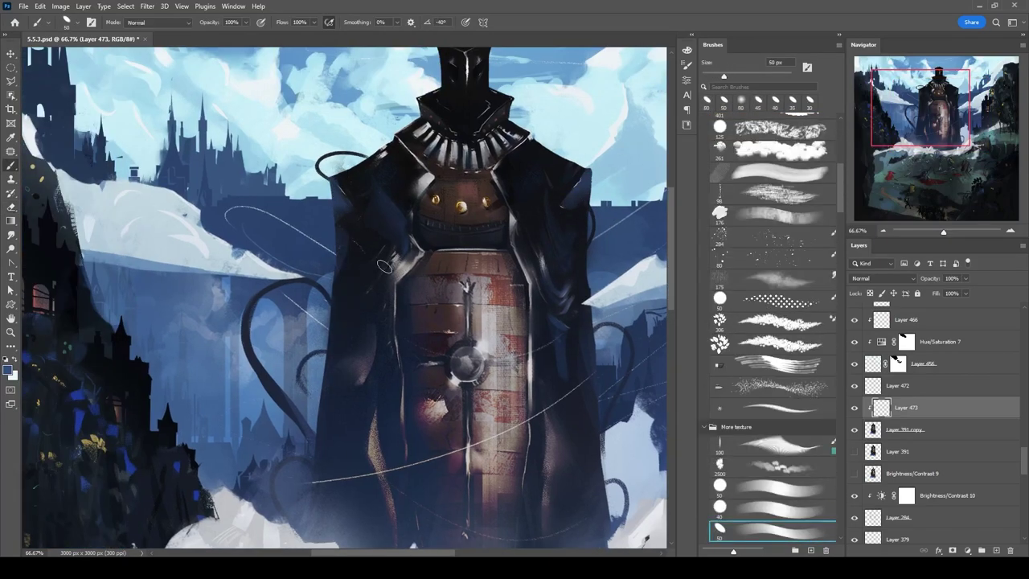
{"action": "key", "text": "e"}
{"action": "key", "text": "b"}
{"action": "scroll", "coordinate": [600, 204], "scroll_direction": "down", "scroll_amount": 3}
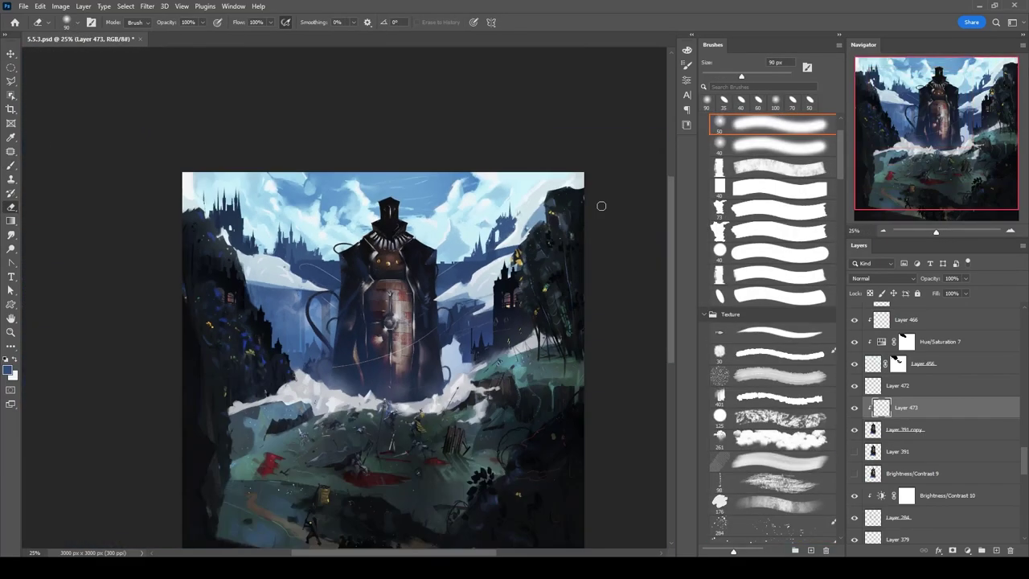
Paint cloak folds on Layer 472 with the slanted oval brush, going from 35 px down to 6 px.
{"action": "scroll", "coordinate": [383, 258], "scroll_direction": "up", "scroll_amount": 2}
{"action": "key", "text": "alt+bracketright"}
{"action": "key", "text": "period"}
{"action": "key", "text": "comma"}
{"action": "key", "text": "period"}
{"action": "key", "text": "comma"}
{"action": "key", "text": "period"}
{"action": "key", "text": "comma"}
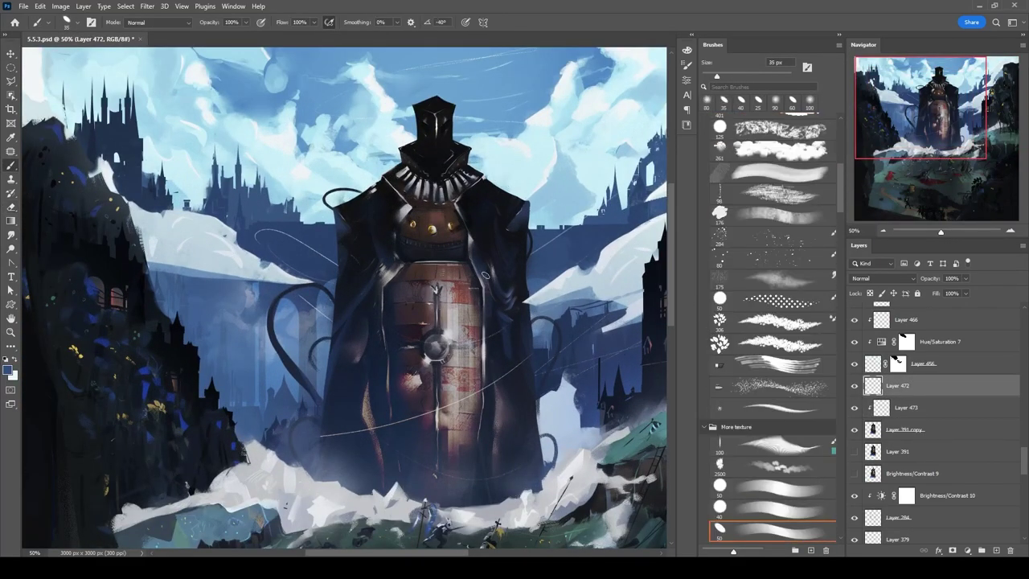
{"action": "key", "text": "period"}
{"action": "key", "text": "comma"}
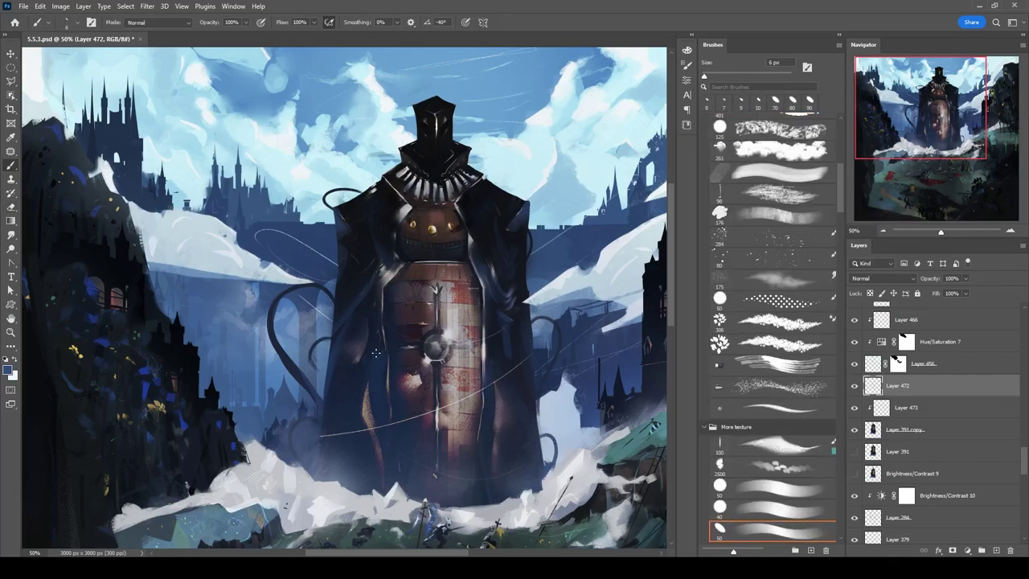
Blend the cloak strokes on Layers 472 and 473 with the Smudge tool at 80 to 125 px.
{"action": "key", "text": "r"}
{"action": "left_click_drag", "start_coordinate": [377, 362], "coordinate": [348, 394]}
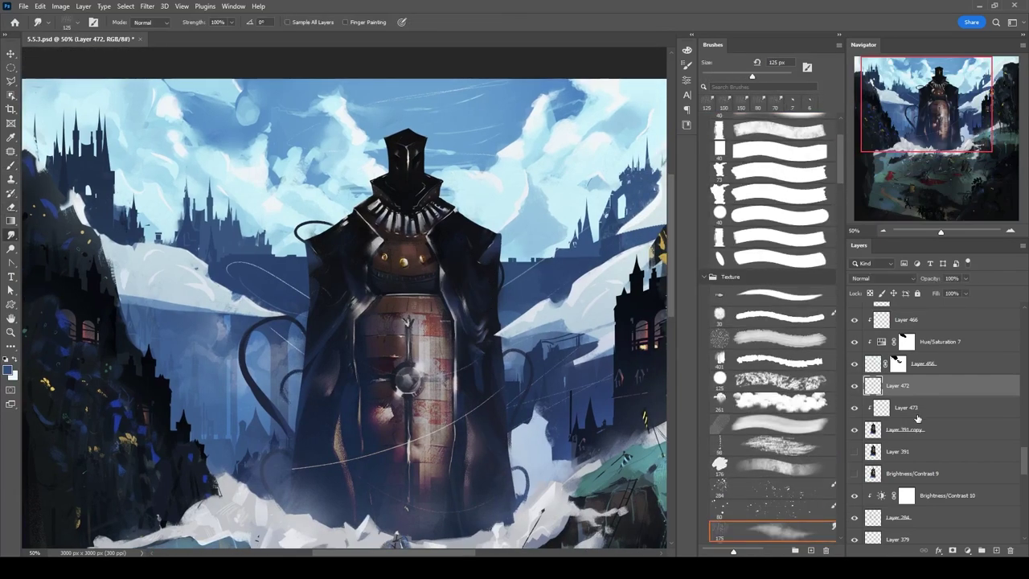
{"action": "left_click", "coordinate": [914, 410]}
{"action": "key", "text": "bracketleft"}
{"action": "key", "text": "bracketleft"}
{"action": "left_click", "coordinate": [366, 352], "text": "ctrl"}
{"action": "key", "text": "ctrl+minus"}
{"action": "key", "text": "ctrl+minus"}
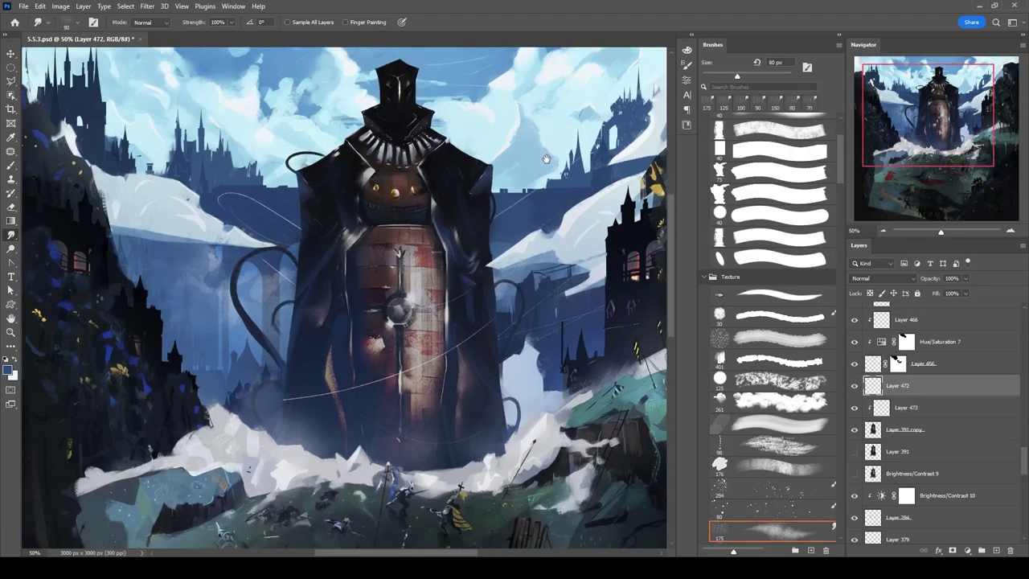
Group Layers 472, 473 and 391 copy, and add a new layer at the top of the group.
{"action": "key", "text": "e"}
{"action": "key", "text": "b"}
{"action": "key", "text": "ctrl+g"}
{"action": "key", "text": "ctrl+shift+alt+n"}
{"action": "key", "text": "ctrl+plus"}
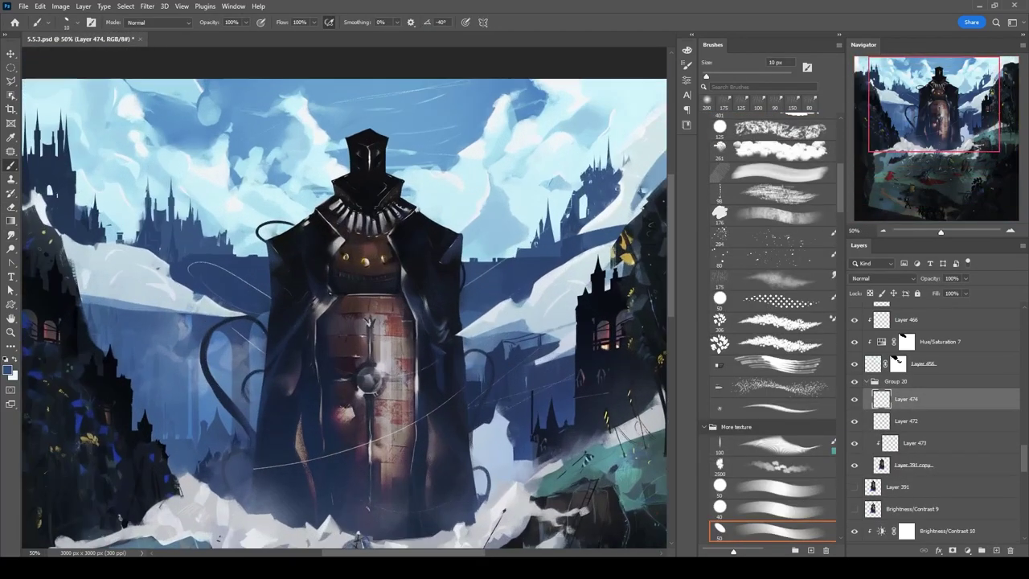
Add fabric texture to the cloak on Layer 474 with the streaky Main Brush at 45 to 100 px, softening it with a 175 px eraser.
{"action": "key", "text": "period"}
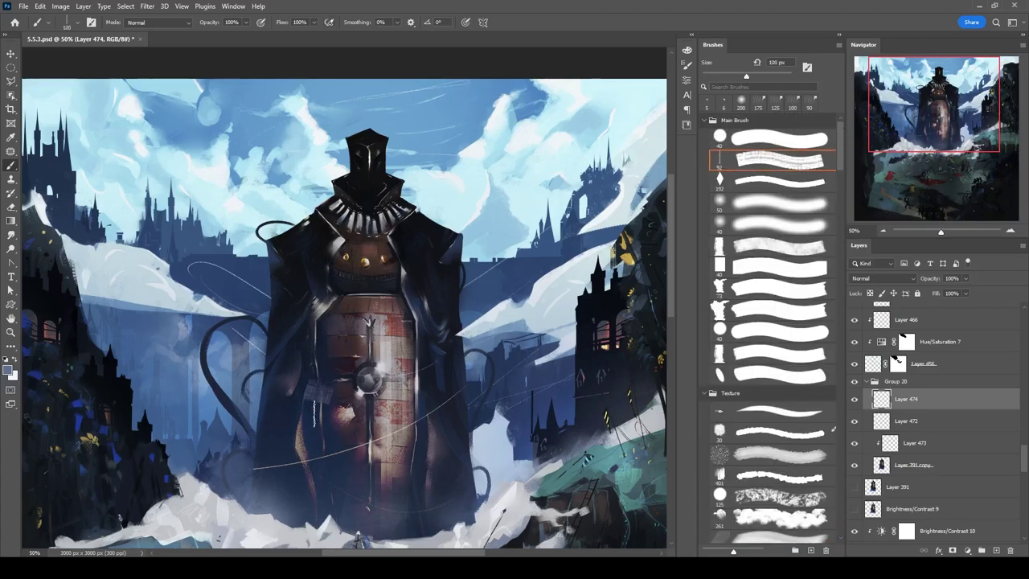
{"action": "scroll", "coordinate": [314, 386], "scroll_direction": "down", "scroll_amount": 2}
{"action": "key", "text": "e"}
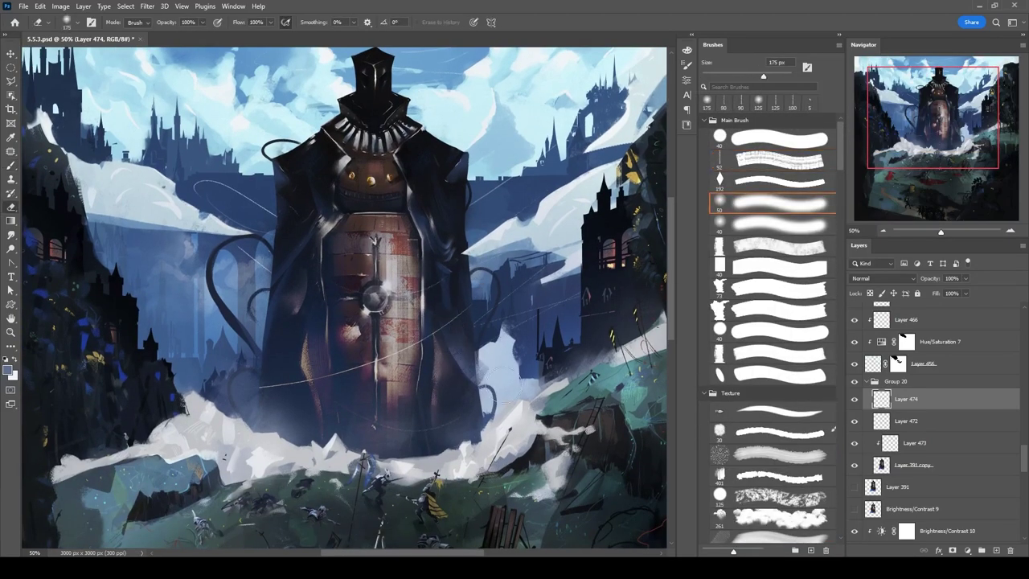
{"action": "key", "text": "b"}
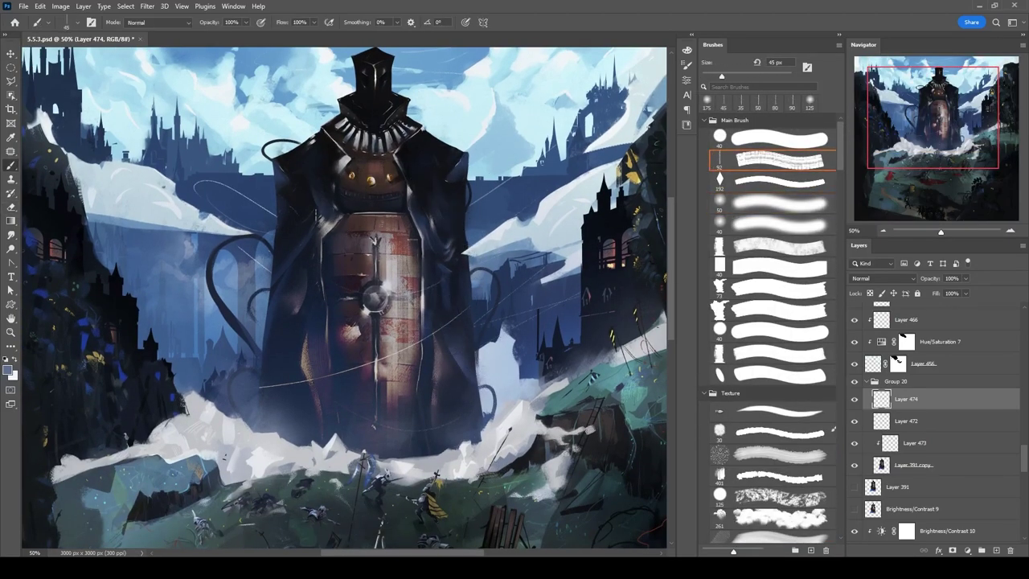
{"action": "key", "text": "bracketright"}
{"action": "key", "text": "bracketright"}
{"action": "key", "text": "bracketright"}
{"action": "key", "text": "bracketright"}
Paint flat dark blue collar flaps over the cloak on a new layer above Layer 474 with the diamond brush, trimming their edges with the eraser.
{"action": "key", "text": "alt+bracketleft"}
{"action": "key", "text": "6"}
{"action": "left_click", "coordinate": [996, 550]}
{"action": "key", "text": "ctrl+plus"}
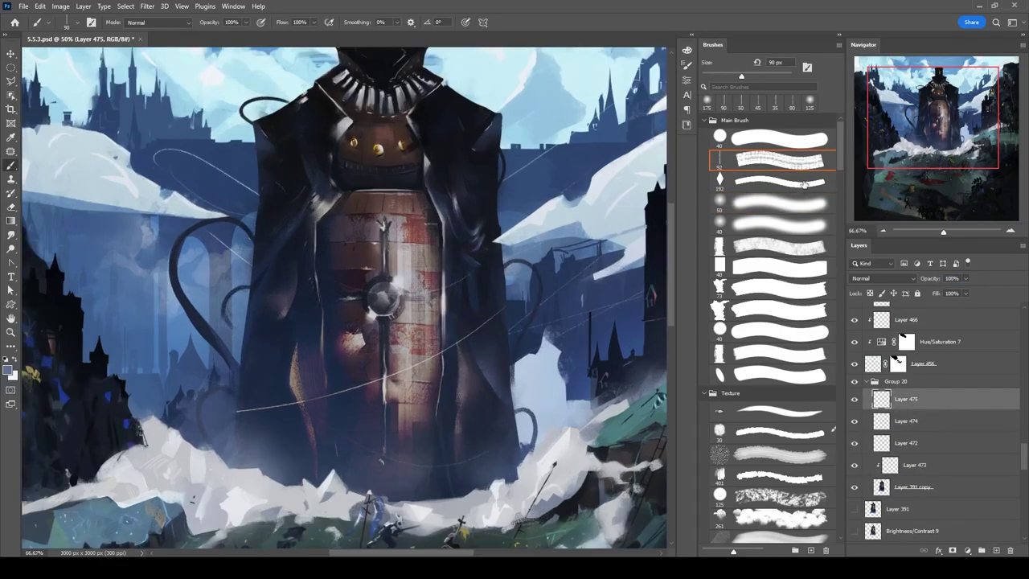
{"action": "key", "text": "period"}
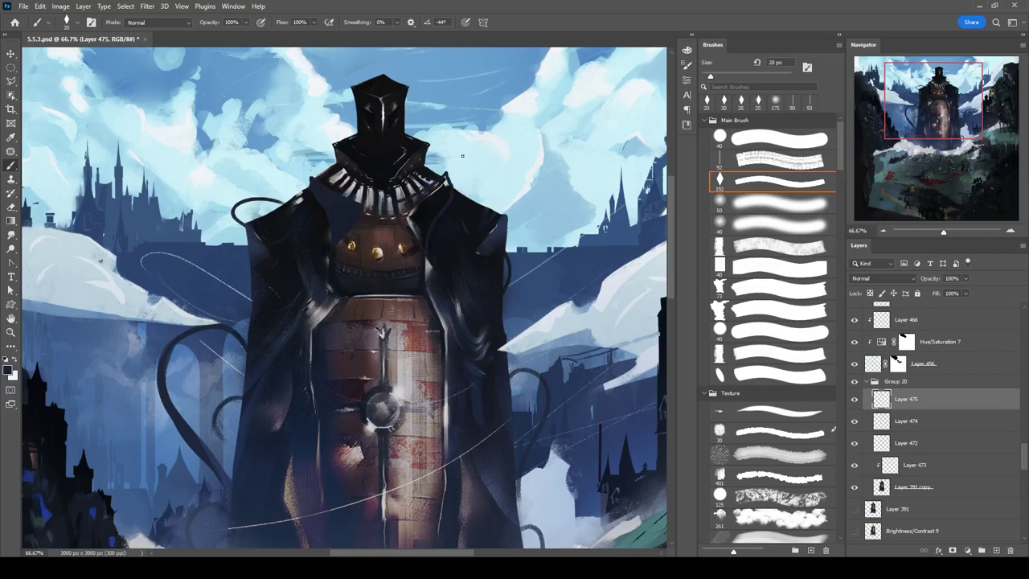
{"action": "key", "text": "bracketright"}
{"action": "left_click_drag", "start_coordinate": [440, 178], "coordinate": [430, 218]}
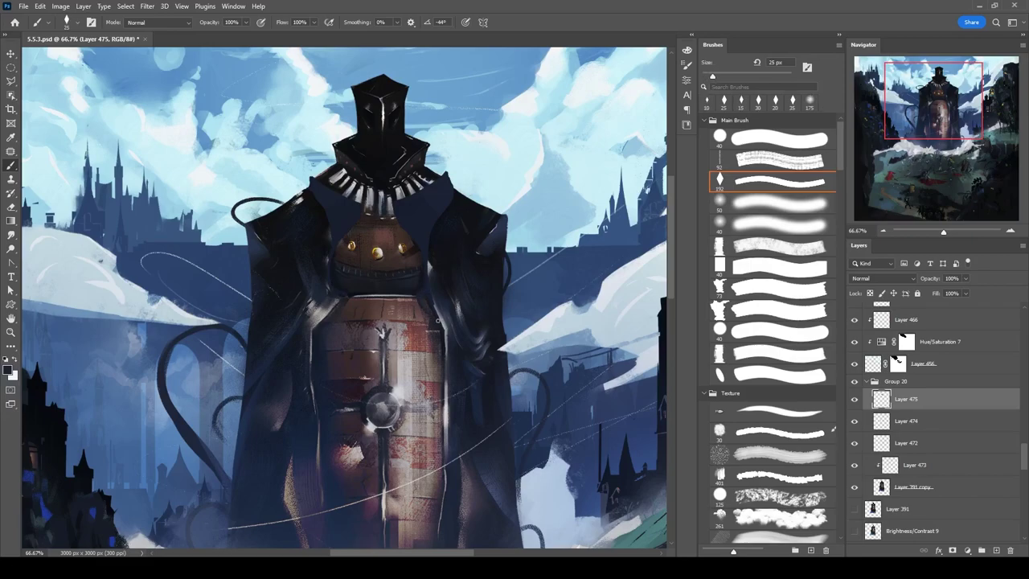
{"action": "left_click_drag", "start_coordinate": [313, 346], "coordinate": [300, 366]}
{"action": "key", "text": "e"}
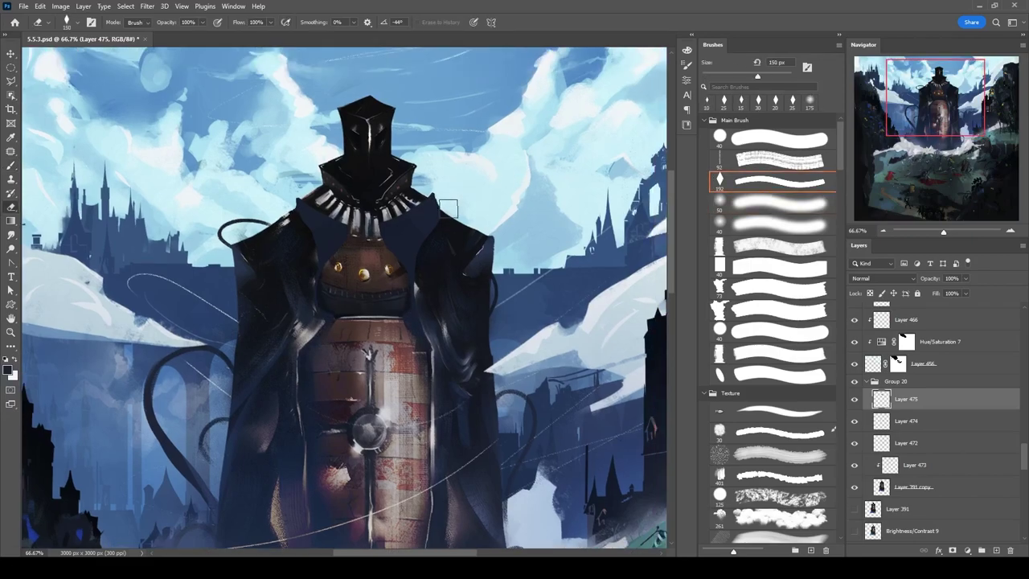
{"action": "key", "text": "b"}
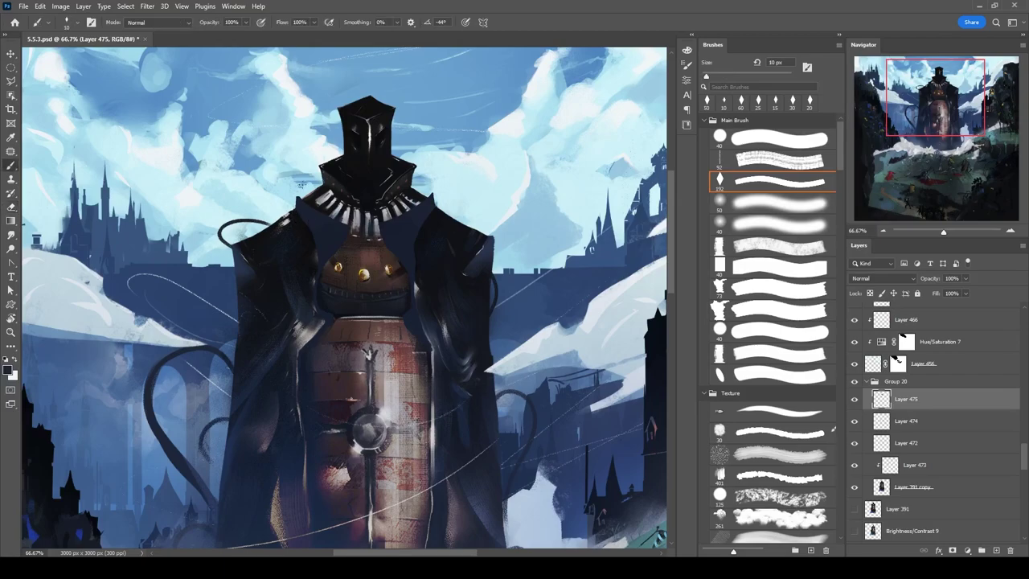
{"action": "scroll", "coordinate": [490, 135], "scroll_direction": "down", "scroll_amount": 1}
Clip a new layer to the collar flaps and shade their folds with the slanted oval brush at 5 to 15 px.
{"action": "key", "text": "ctrl+alt+shift+n"}
{"action": "key", "text": "period"}
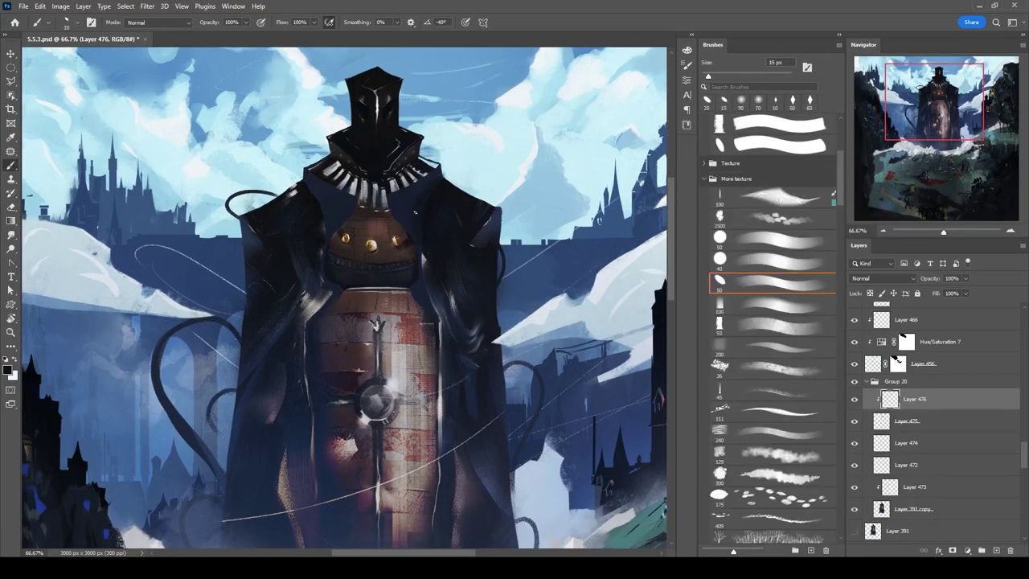
{"action": "key", "text": "e"}
{"action": "key", "text": "b"}
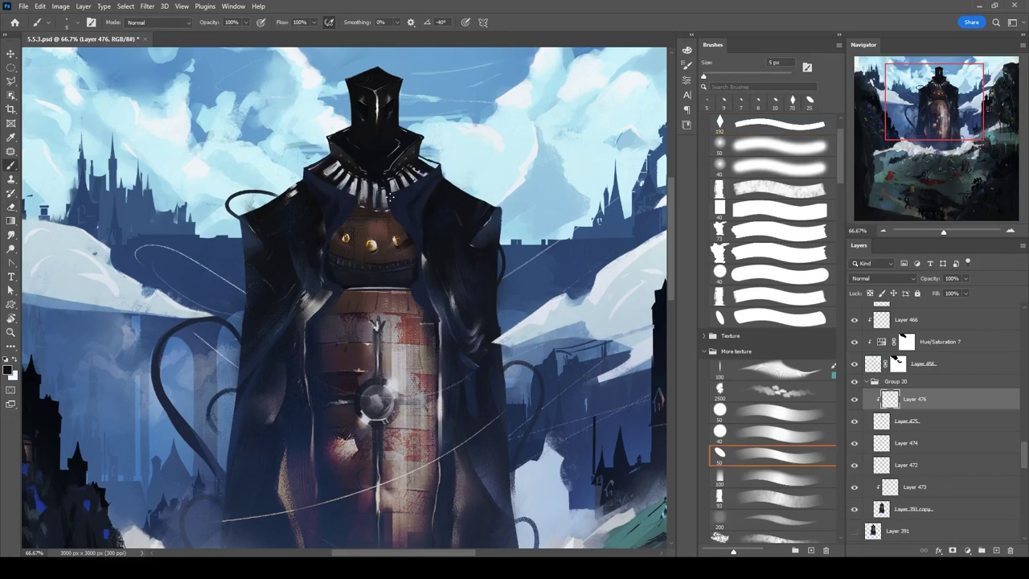
Add a layer mask to Layer 475 and paint dark shadows under the collar on a new layer below it at 30 px.
{"action": "key", "text": "alt+bracketleft"}
{"action": "key", "text": "e"}
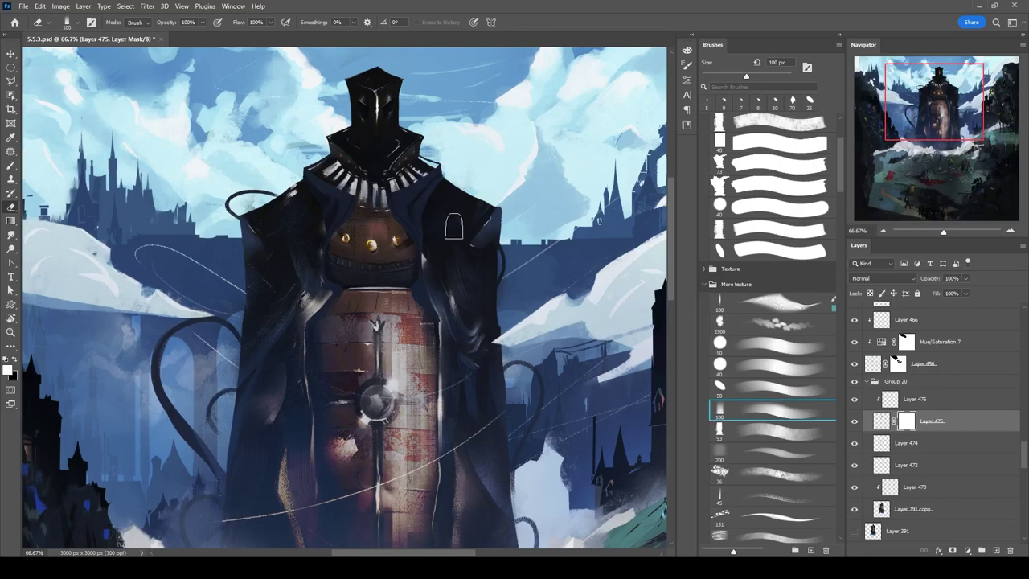
{"action": "key", "text": "ctrl+shift+alt+n"}
{"action": "key", "text": "b"}
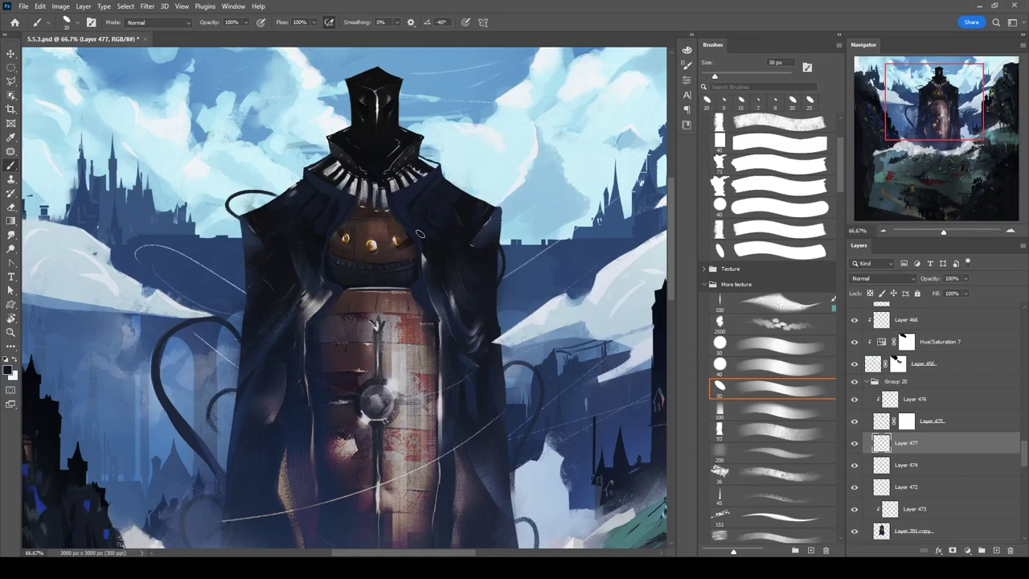
Paint blue highlights on the left collar flap on a new layer above the collar shading, using the diamond brush and a 30 px eraser.
{"action": "key", "text": "alt+bracketright"}
{"action": "key", "text": "alt+bracketright"}
{"action": "key", "text": "ctrl+shift+alt+n"}
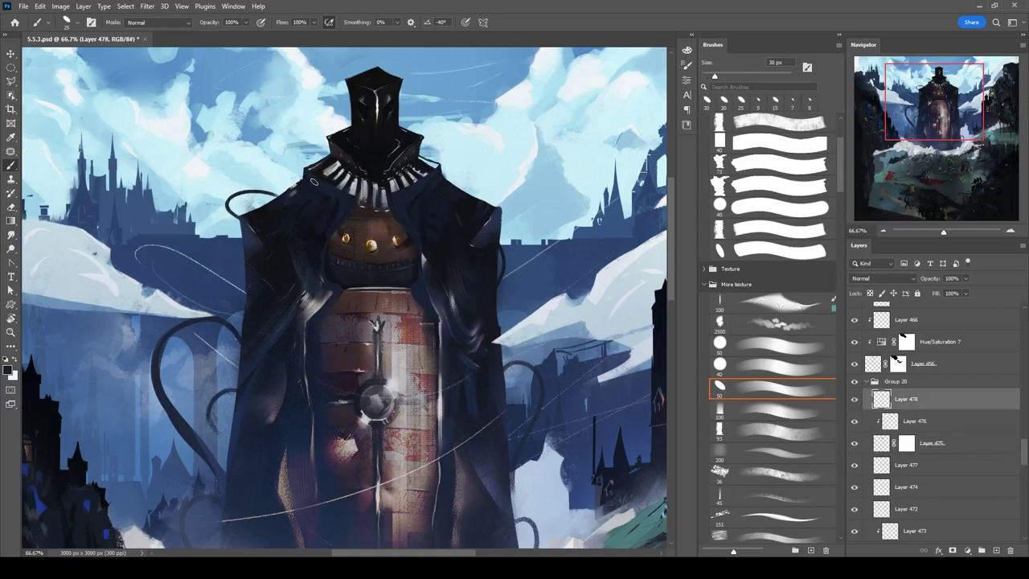
{"action": "right_click", "coordinate": [321, 191]}
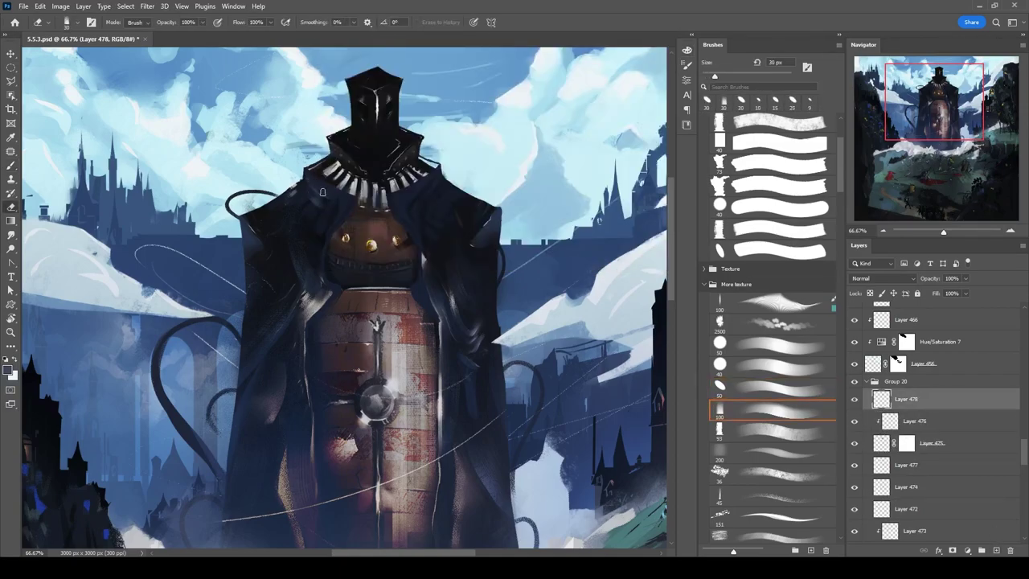
{"action": "key", "text": "e"}
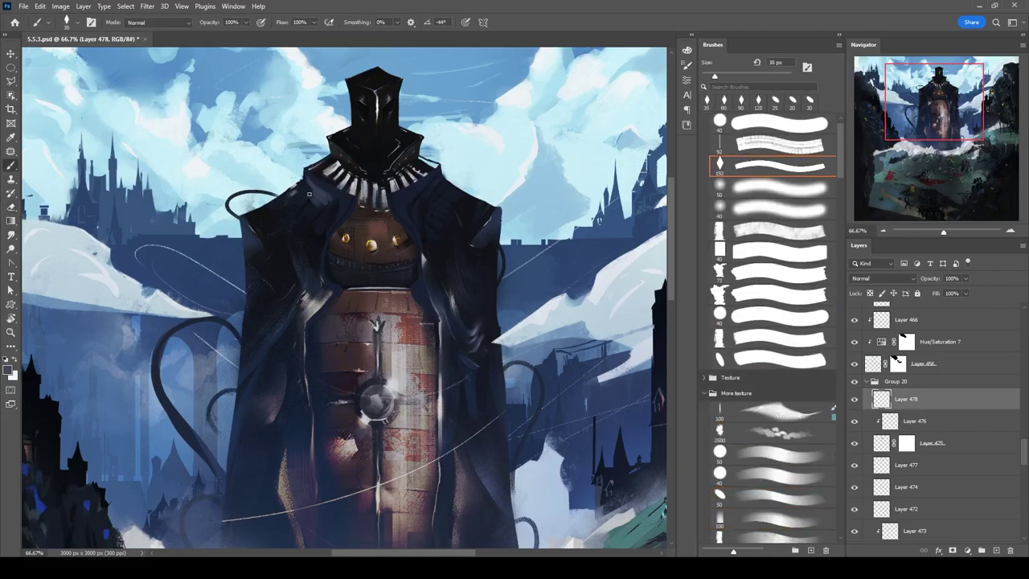
{"action": "mouse_move", "coordinate": [330, 201]}
{"action": "left_mouse_down"}
{"action": "mouse_move", "coordinate": [341, 227]}
{"action": "mouse_move", "coordinate": [327, 312]}
{"action": "left_mouse_up"}
{"action": "key", "text": "b"}
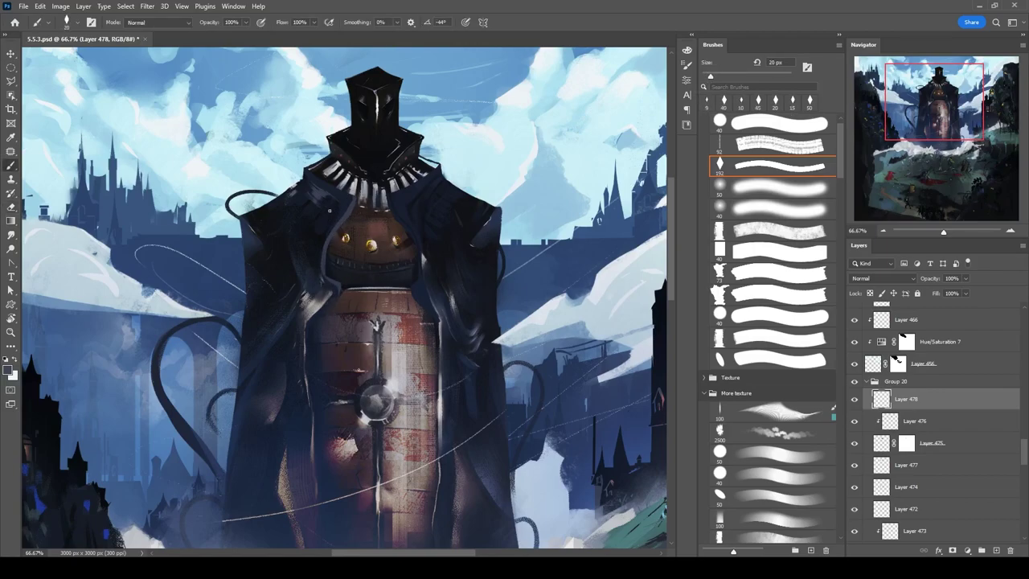
{"action": "key", "text": "e"}
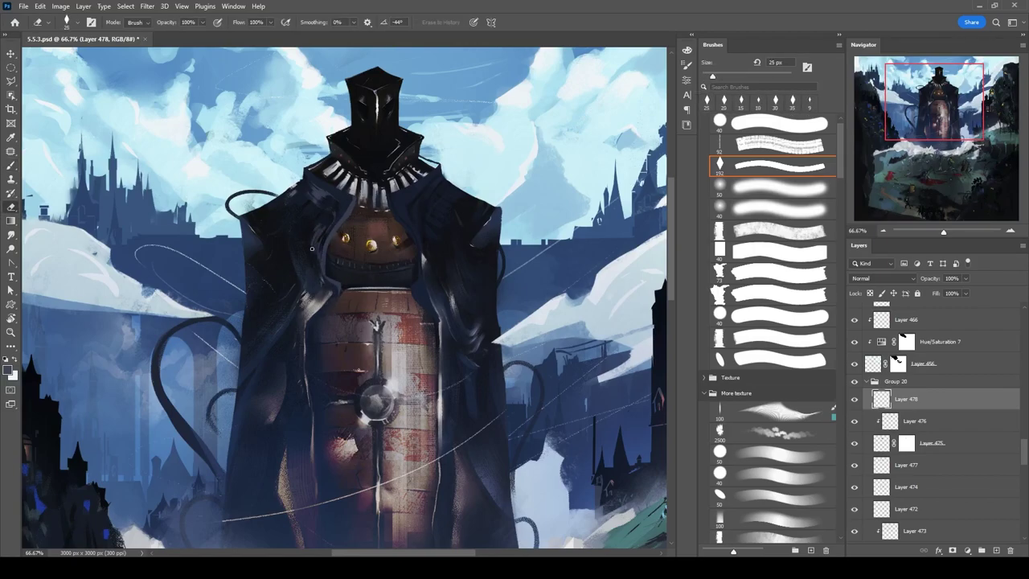
Refine the left collar flap and lapel with fold strokes using the diamond brush at 15 to 35 px.
{"action": "key", "text": "b"}
{"action": "key", "text": "bracketright"}
{"action": "key", "text": "bracketright"}
{"action": "key", "text": "bracketright"}
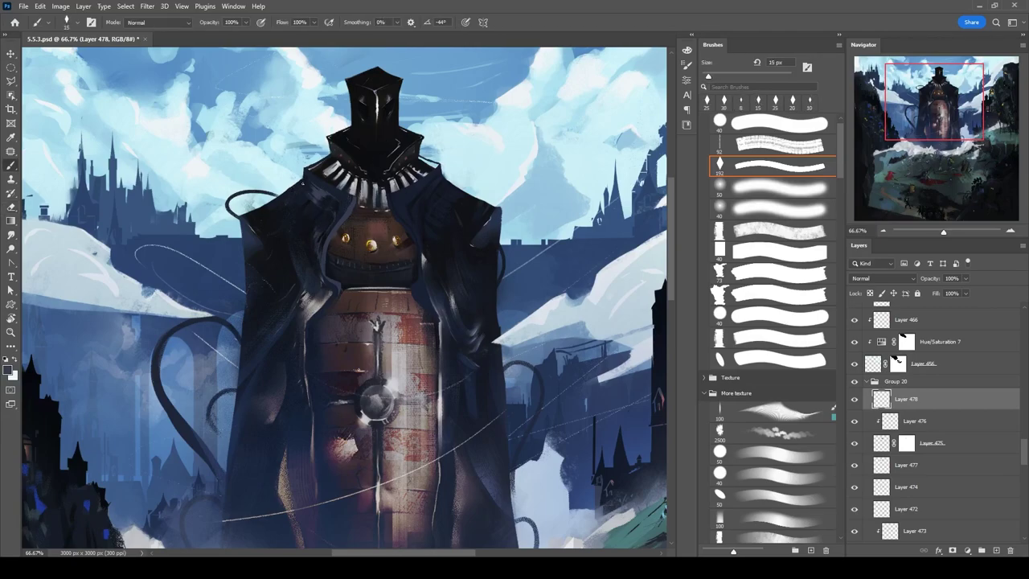
{"action": "key", "text": "bracketright"}
{"action": "key", "text": "bracketright"}
{"action": "key", "text": "bracketright"}
{"action": "key", "text": "bracketleft"}
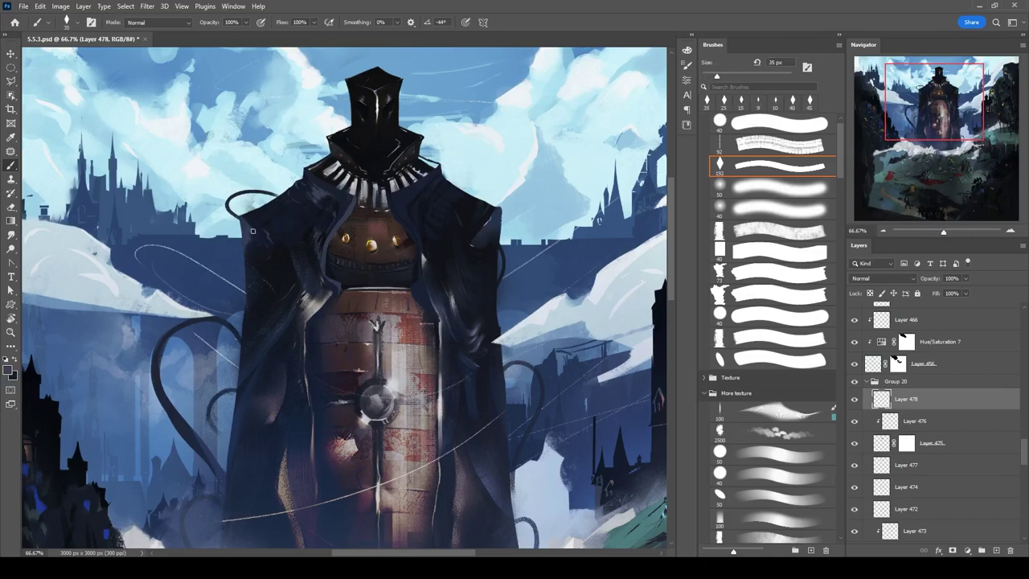
Paint blue fold strokes across the left shoulder and upper cloak with the diamond brush at about 40 px.
{"action": "key", "text": "bracketright"}
{"action": "key", "text": "bracketright"}
{"action": "key", "text": "bracketright"}
{"action": "key", "text": "bracketright"}
{"action": "key", "text": "bracketright"}
{"action": "key", "text": "bracketleft"}
{"action": "key", "text": "bracketleft"}
{"action": "key", "text": "bracketleft"}
{"action": "key", "text": "bracketleft"}
{"action": "key", "text": "bracketleft"}
{"action": "key", "text": "bracketleft"}
{"action": "mouse_move", "coordinate": [262, 257]}
{"action": "left_mouse_down"}
{"action": "mouse_move", "coordinate": [333, 197]}
{"action": "mouse_move", "coordinate": [351, 146]}
{"action": "left_mouse_up"}
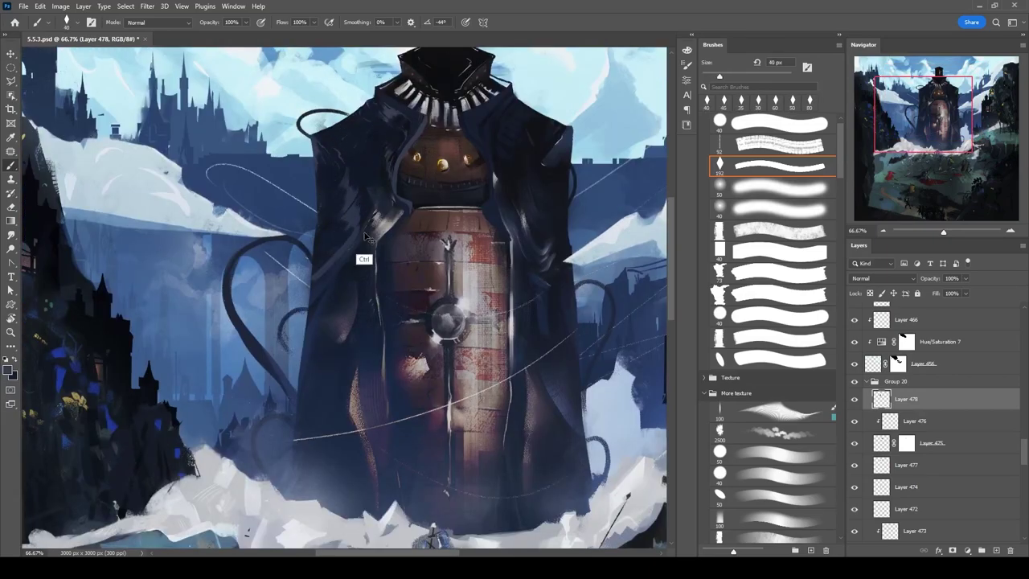
Cover the bright highlights on the cloak's left half with dark blue folds running downward, using the diamond brush at 25 to 60 px.
{"action": "key", "text": "bracketright"}
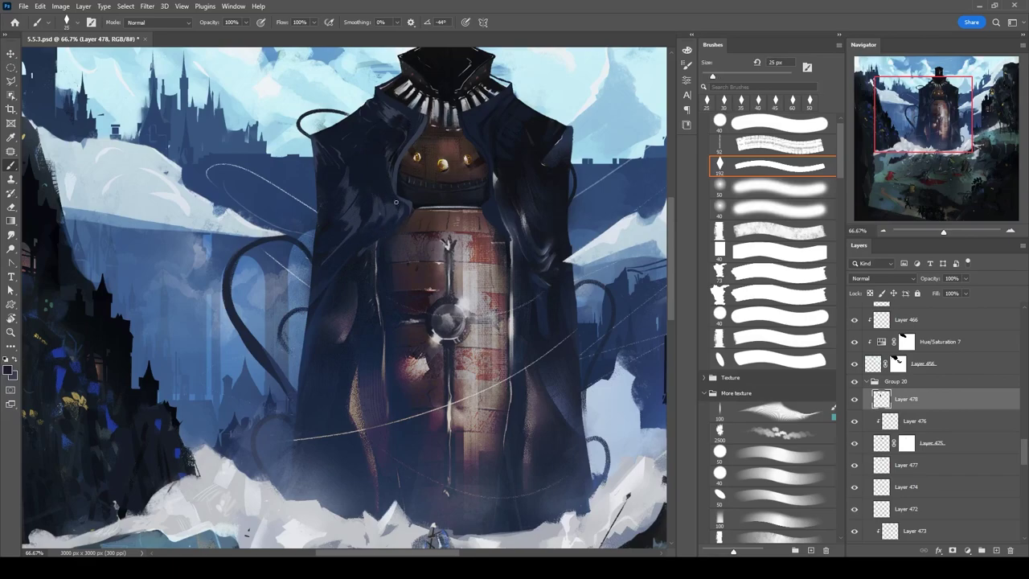
{"action": "left_click_drag", "start_coordinate": [372, 256], "coordinate": [330, 354]}
{"action": "left_click_drag", "start_coordinate": [354, 294], "coordinate": [338, 402]}
{"action": "left_click_drag", "start_coordinate": [362, 262], "coordinate": [321, 370]}
{"action": "left_click_drag", "start_coordinate": [338, 305], "coordinate": [377, 265]}
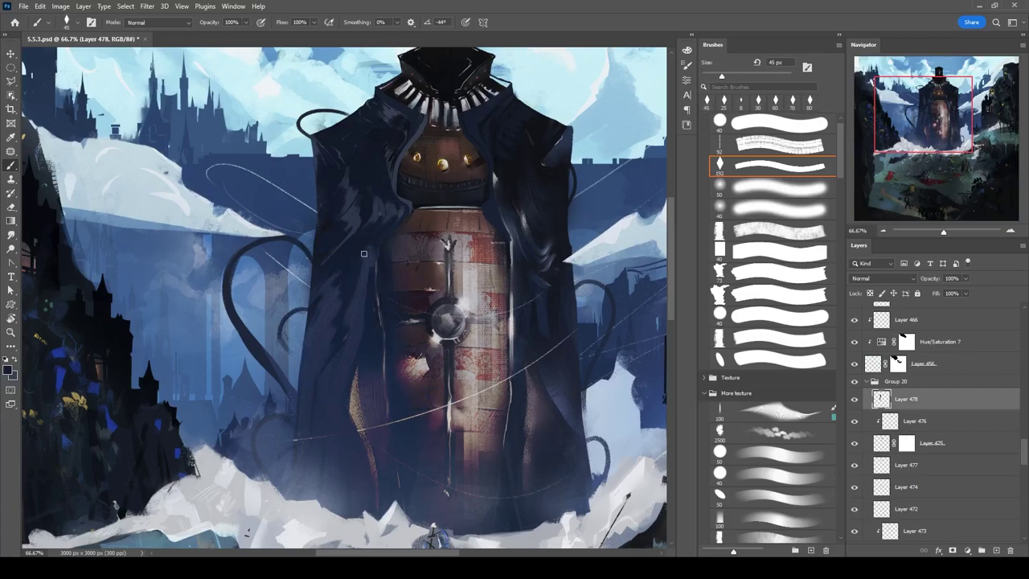
{"action": "key", "text": "bracketright"}
{"action": "key", "text": "ctrl+minus"}
{"action": "key", "text": "ctrl+minus"}
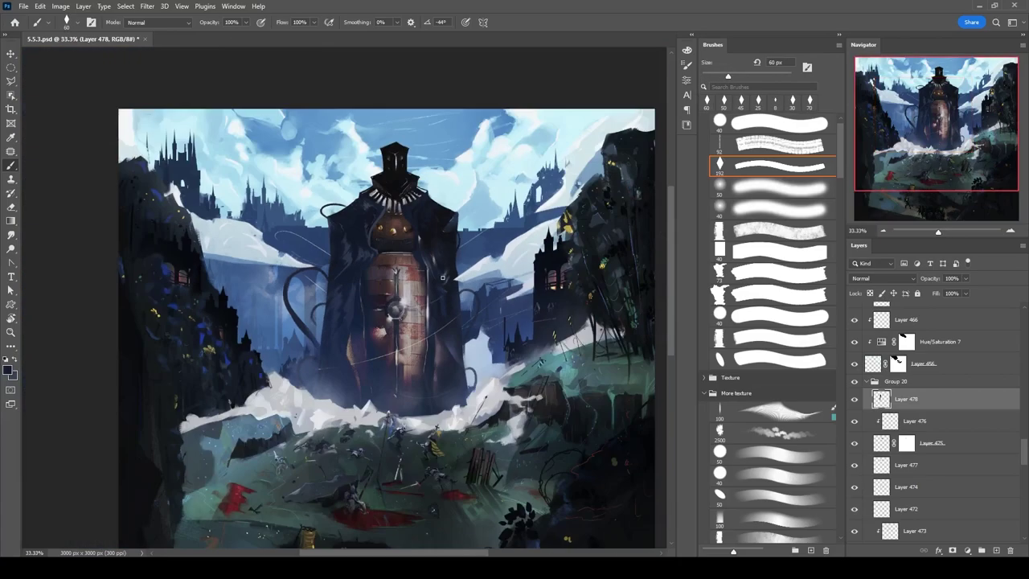
Clip a new layer to the cloak fold layer and shade the folds with the soft round brush at 60 to 70 px.
{"action": "key", "text": "ctrl+shift+alt+n"}
{"action": "key", "text": "period"}
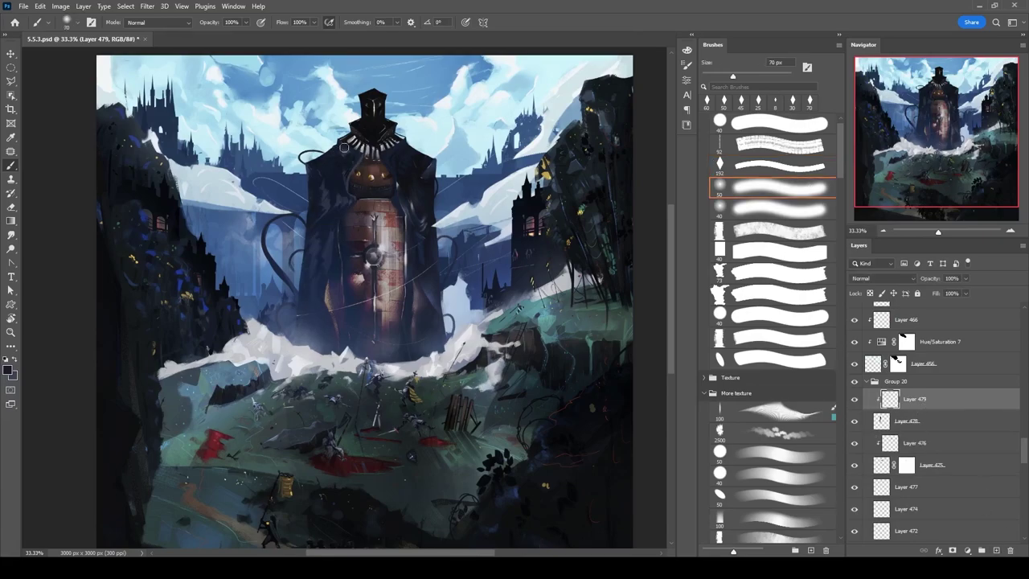
{"action": "key", "text": "bracketright"}
{"action": "key", "text": "ctrl+plus"}
{"action": "key", "text": "ctrl+plus"}
{"action": "key", "text": "bracketleft"}
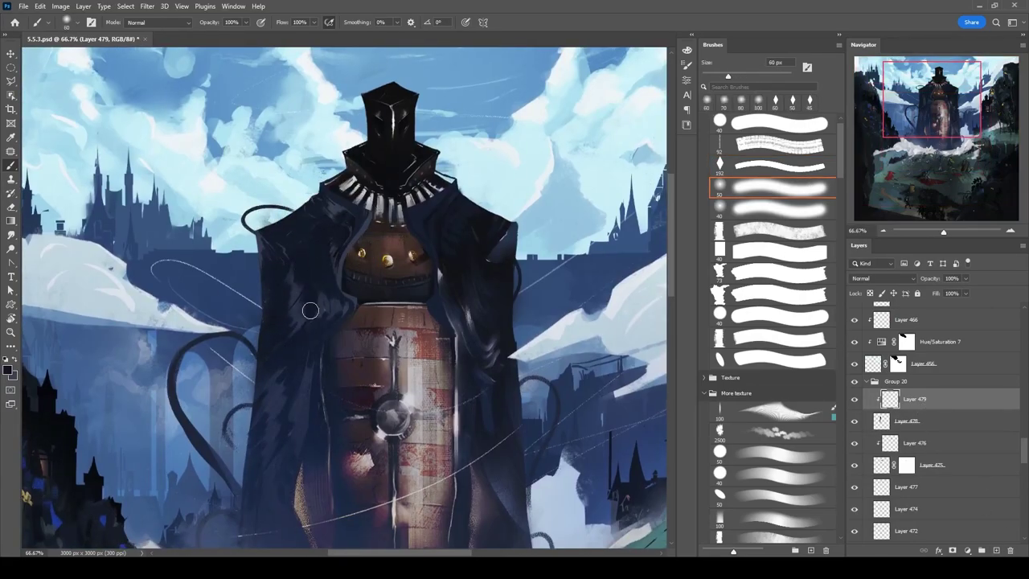
{"action": "left_click_drag", "start_coordinate": [318, 336], "coordinate": [406, 227]}
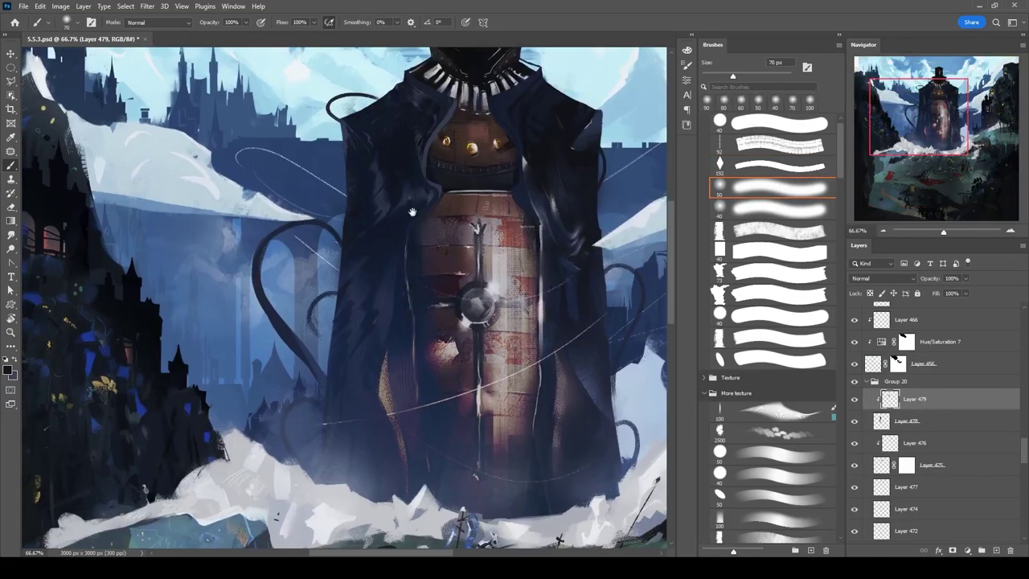
Add another clipped layer in Color Dodge mode and brighten the left cloak folds with the soft round brush starting at 50 px.
{"action": "key", "text": "ctrl+shift+alt+n"}
{"action": "key", "text": "bracketright"}
{"action": "key", "text": "bracketleft"}
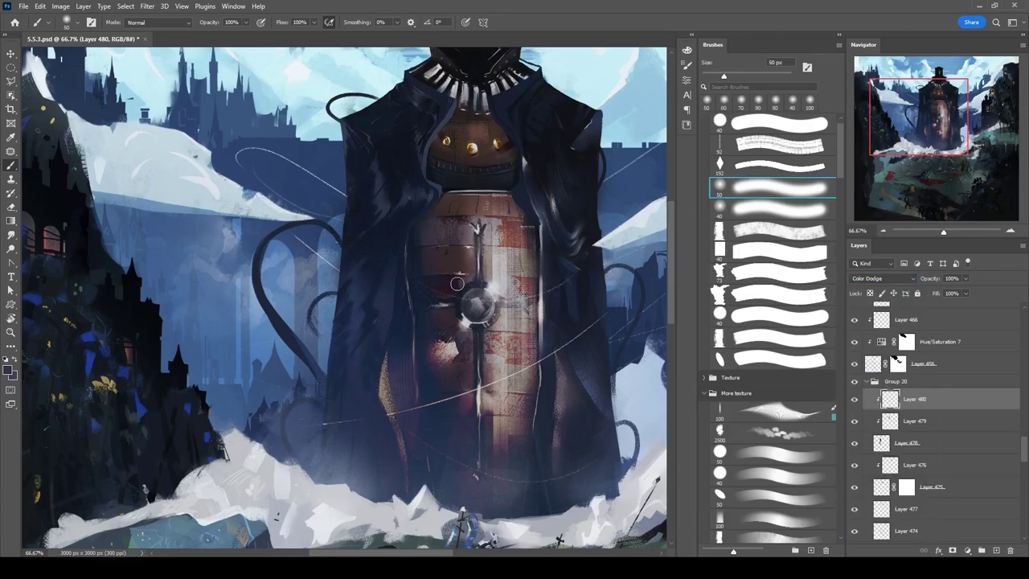
{"action": "key", "text": "shift+alt+d"}
{"action": "key", "text": "Return"}
{"action": "key", "text": "bracketleft"}
{"action": "key", "text": "bracketleft"}
{"action": "key", "text": "bracketright"}
{"action": "key", "text": "bracketright"}
{"action": "key", "text": "bracketright"}
{"action": "key", "text": "bracketright"}
{"action": "mouse_move", "coordinate": [438, 193]}
{"action": "left_mouse_down"}
{"action": "mouse_move", "coordinate": [426, 233]}
{"action": "mouse_move", "coordinate": [396, 160]}
{"action": "left_mouse_up"}
{"action": "key", "text": "ctrl+minus"}
{"action": "key", "text": "ctrl+minus"}
{"action": "key", "text": "ctrl+minus"}
{"action": "key", "text": "ctrl+plus"}
{"action": "key", "text": "ctrl+plus"}
{"action": "key", "text": "ctrl+plus"}
Paint thin edge and fold lines along the collar and cloak on a new unclipped layer with the hard round brush at 7 to 9 px.
{"action": "key", "text": "ctrl+shift+alt+n"}
{"action": "key", "text": "comma"}
{"action": "key", "text": "comma"}
{"action": "key", "text": "comma"}
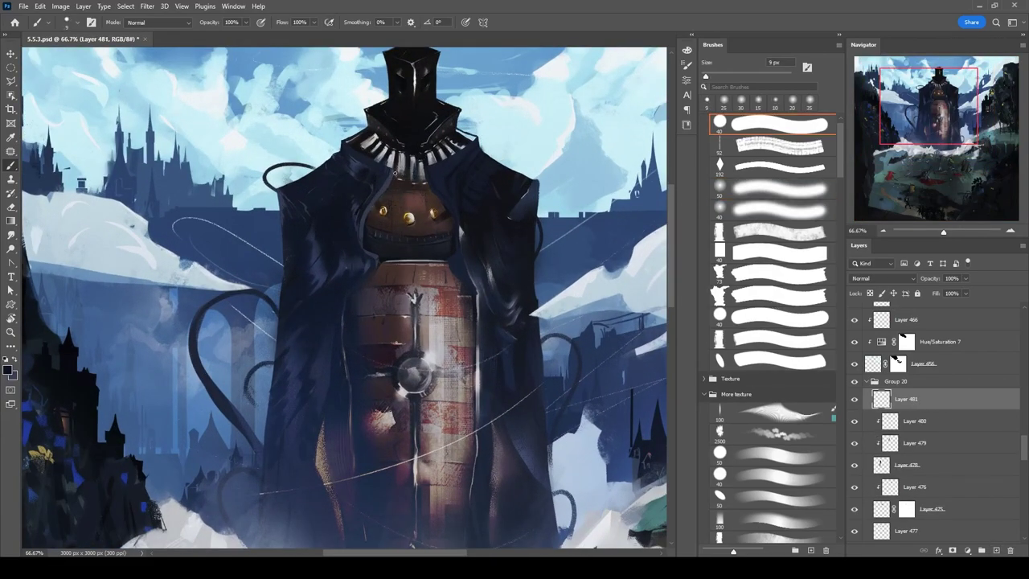
{"action": "left_click_drag", "start_coordinate": [422, 104], "coordinate": [406, 185]}
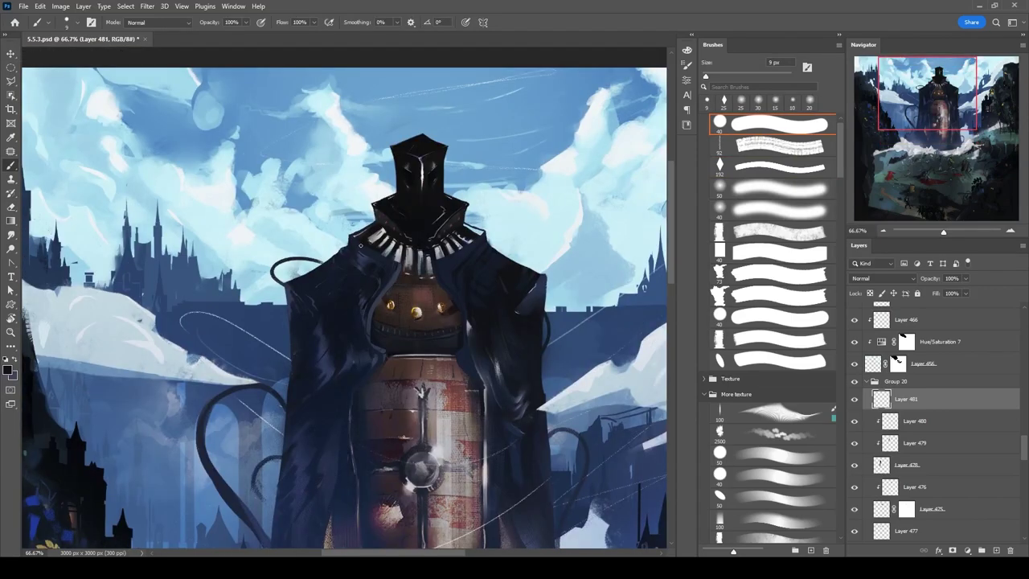
{"action": "left_click_drag", "start_coordinate": [316, 306], "coordinate": [312, 266]}
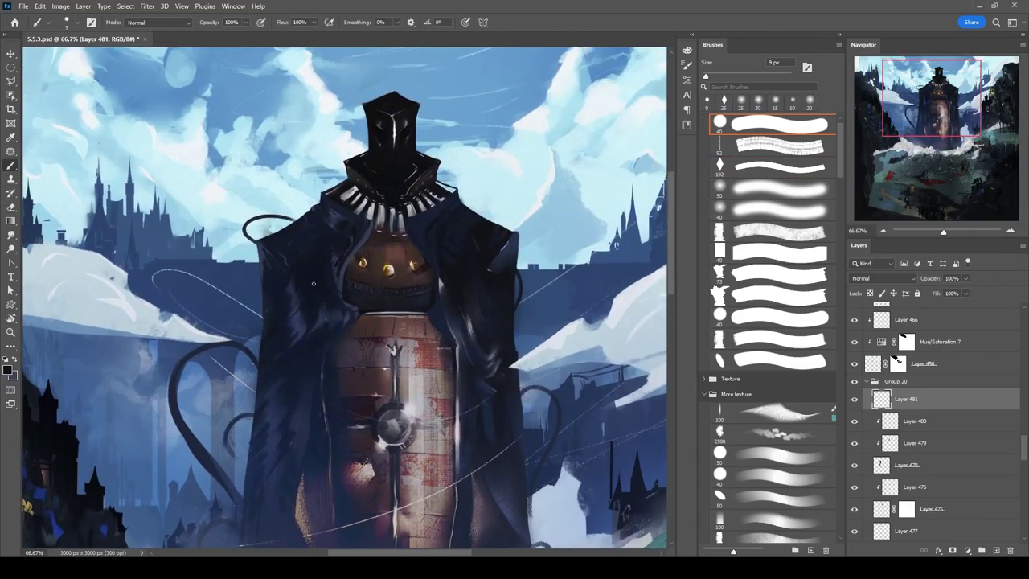
{"action": "left_click_drag", "start_coordinate": [396, 246], "coordinate": [381, 195]}
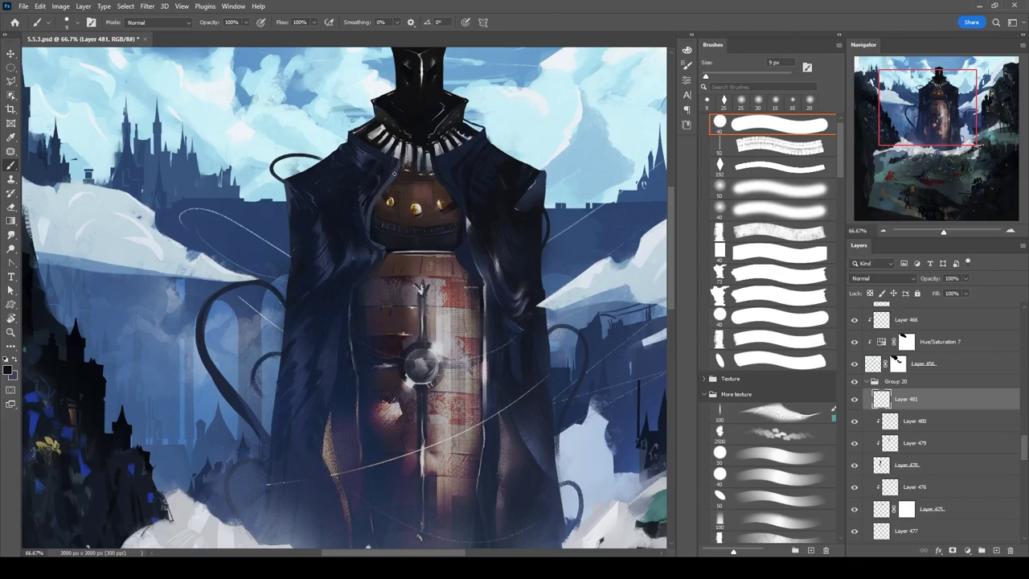
{"action": "left_click_drag", "start_coordinate": [517, 93], "coordinate": [489, 158]}
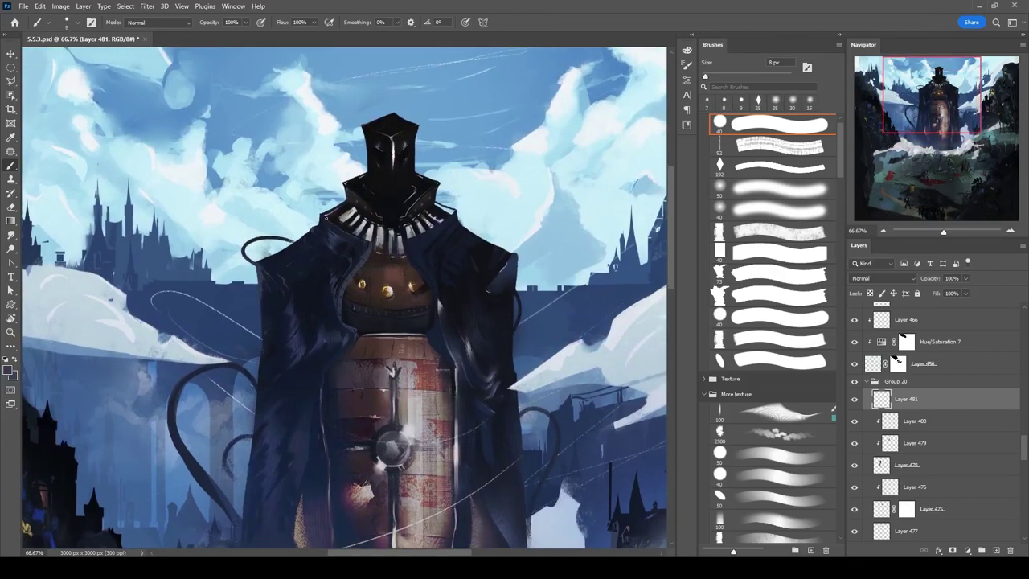
{"action": "left_click_drag", "start_coordinate": [343, 322], "coordinate": [403, 234]}
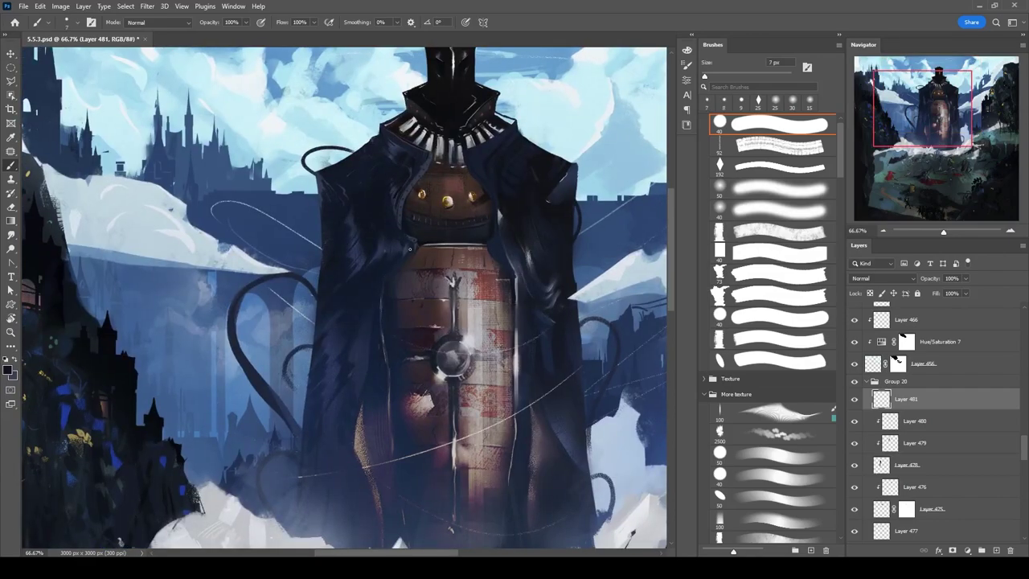
{"action": "left_click_drag", "start_coordinate": [393, 321], "coordinate": [402, 260]}
{"action": "left_click_drag", "start_coordinate": [388, 408], "coordinate": [312, 537]}
{"action": "key", "text": "bracketleft"}
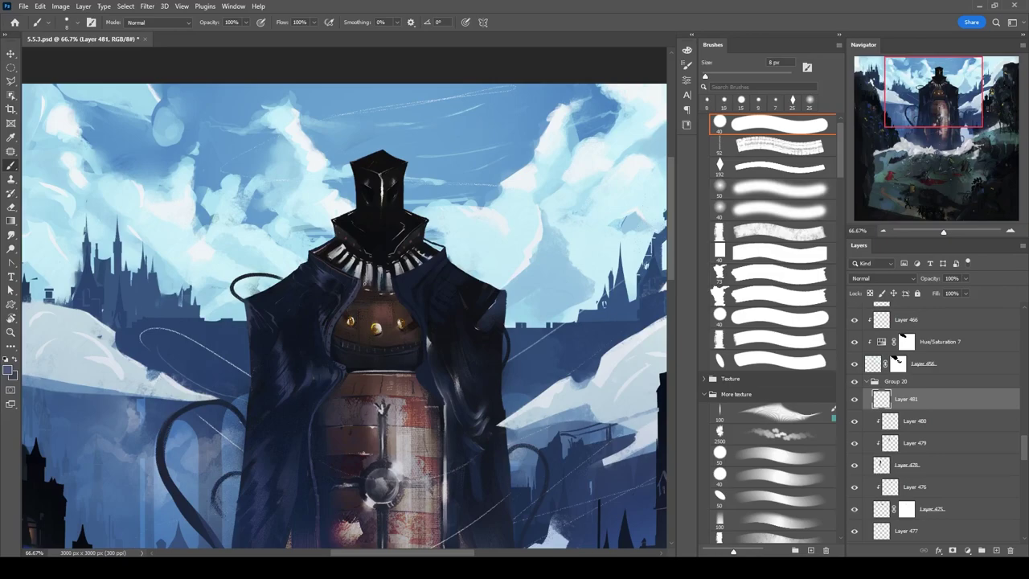
Add lighter blue strokes to the left lapel with the hard round brush, continuing on another new layer at up to 20 px.
{"action": "left_click_drag", "start_coordinate": [347, 306], "coordinate": [395, 257]}
{"action": "key", "text": "bracketright"}
{"action": "key", "text": "bracketright"}
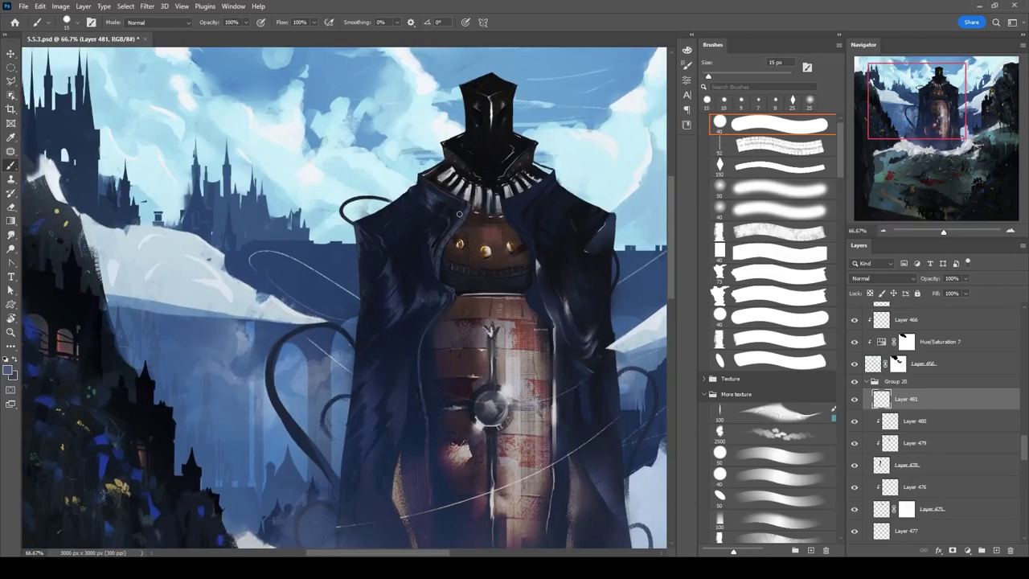
{"action": "key", "text": "ctrl+shift+alt+n"}
{"action": "left_click_drag", "start_coordinate": [452, 198], "coordinate": [477, 133]}
{"action": "key", "text": "bracketright"}
{"action": "key", "text": "bracketright"}
{"action": "key", "text": "ctrl+minus"}
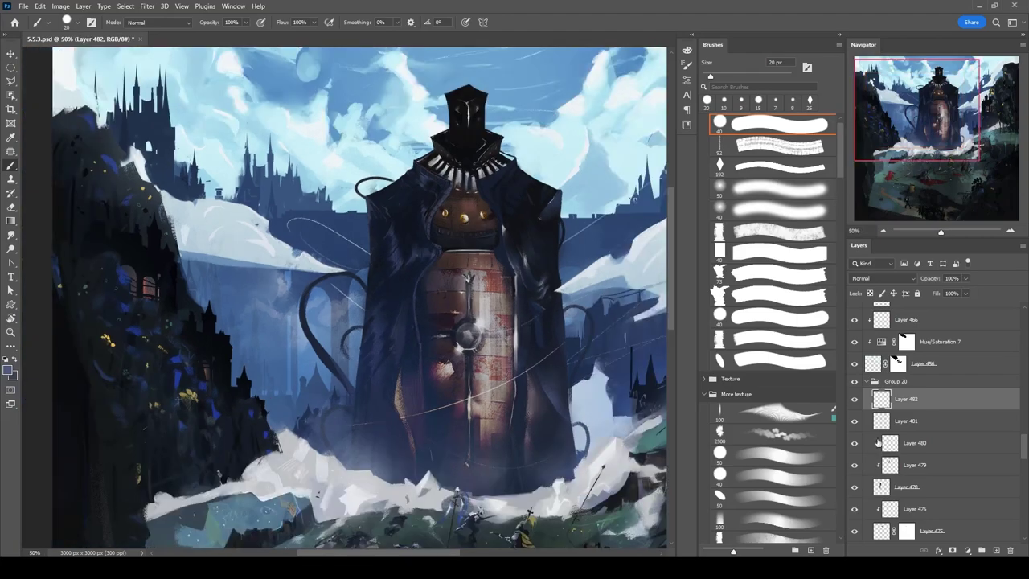
Deepen the cloak shadows on Layer 479 with the soft round brush at 80 px.
{"action": "left_click", "coordinate": [868, 464]}
{"action": "left_click", "coordinate": [772, 189]}
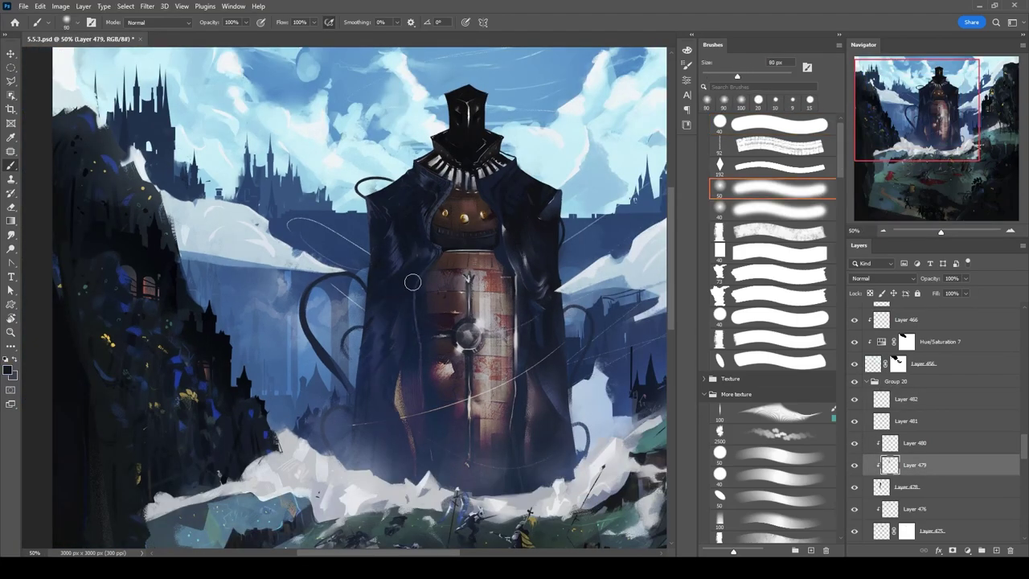
{"action": "key", "text": "bracketright"}
{"action": "key", "text": "ctrl+minus"}
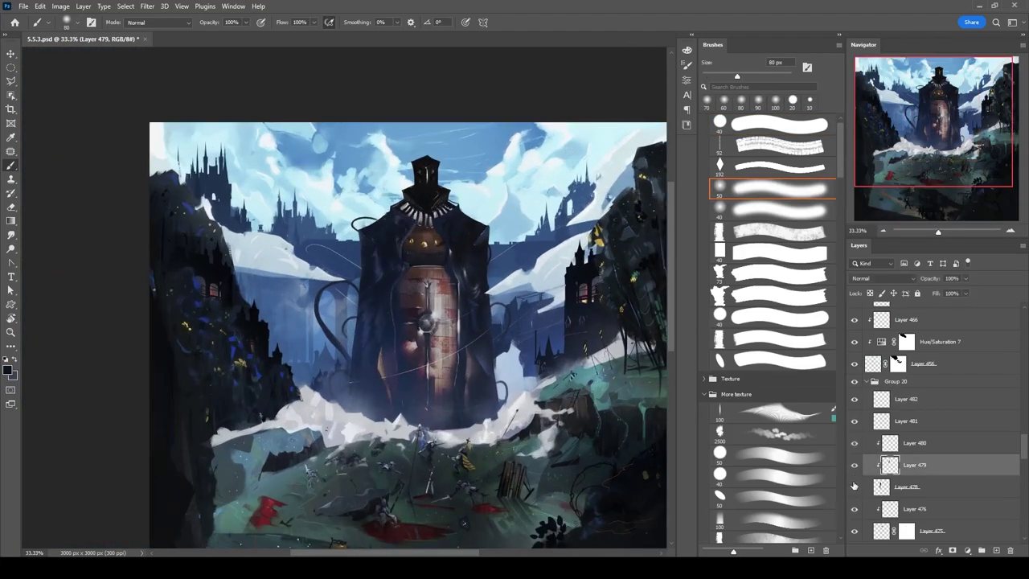
Select Layer 478 and soften its strokes along the lower cloak with a soft 100 px eraser.
{"action": "key", "text": "alt+bracketleft"}
{"action": "key", "text": "comma"}
{"action": "key", "text": "comma"}
{"action": "left_click", "coordinate": [381, 389], "text": "alt"}
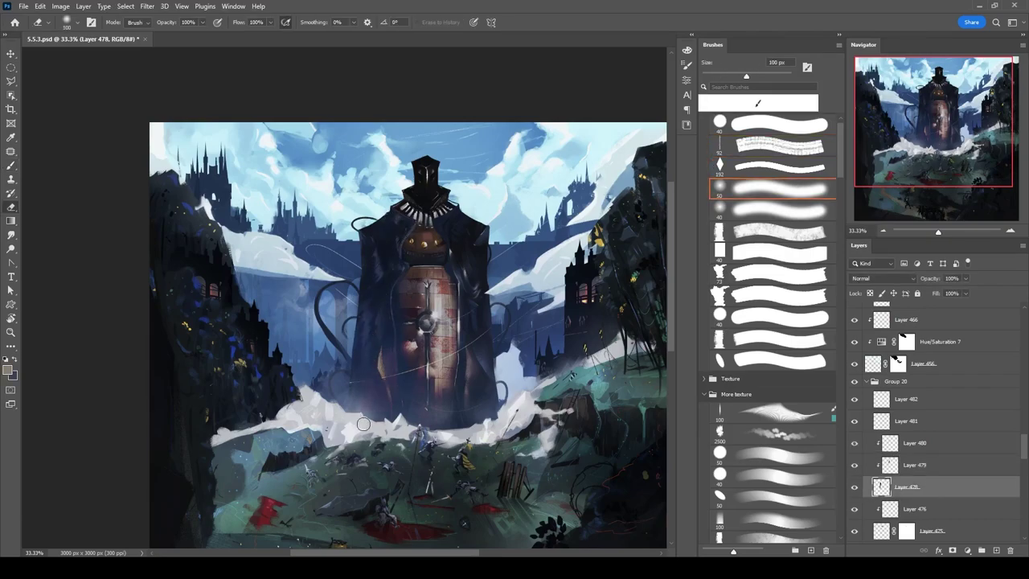
{"action": "key", "text": "bracketright"}
{"action": "key", "text": "bracketright"}
{"action": "key", "text": "e"}
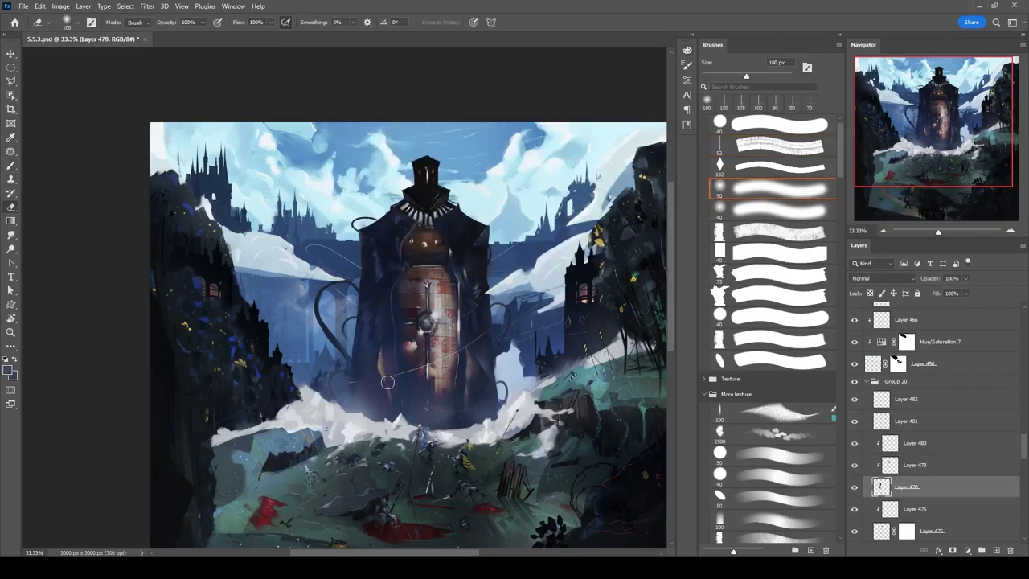
Add streaky fabric texture to the cloak on a new clipped layer above Layer 479 at about 40 px, softening it with a 100 to 175 px eraser.
{"action": "key", "text": "ctrl+plus"}
{"action": "key", "text": "ctrl+plus"}
{"action": "key", "text": "alt+bracketright"}
{"action": "key", "text": "ctrl+shift+alt+n"}
{"action": "key", "text": "b"}
{"action": "key", "text": "ctrl+plus"}
{"action": "mouse_move", "coordinate": [382, 62]}
{"action": "left_mouse_down"}
{"action": "mouse_move", "coordinate": [435, 224]}
{"action": "mouse_move", "coordinate": [379, 314]}
{"action": "mouse_move", "coordinate": [343, 287]}
{"action": "mouse_move", "coordinate": [418, 264]}
{"action": "mouse_move", "coordinate": [325, 273]}
{"action": "left_mouse_up"}
{"action": "key", "text": "bracketright"}
{"action": "key", "text": "bracketright"}
{"action": "key", "text": "bracketleft"}
{"action": "key", "text": "bracketleft"}
{"action": "key", "text": "bracketleft"}
{"action": "key", "text": "bracketleft"}
{"action": "key", "text": "bracketleft"}
{"action": "key", "text": "bracketleft"}
{"action": "key", "text": "bracketleft"}
{"action": "key", "text": "bracketleft"}
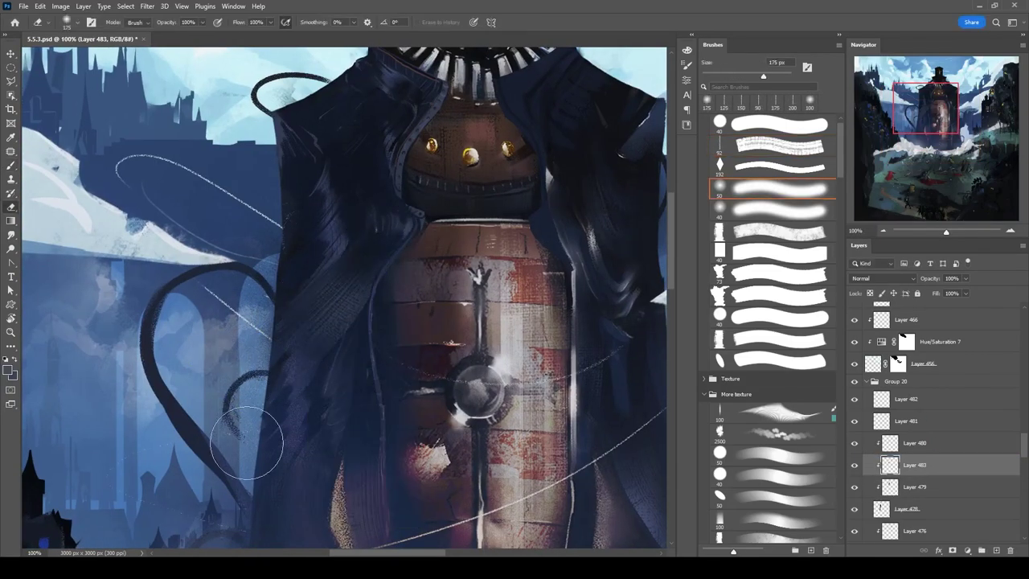
{"action": "left_click_drag", "start_coordinate": [303, 236], "coordinate": [257, 265]}
{"action": "scroll", "coordinate": [306, 248], "scroll_direction": "up", "scroll_amount": 3}
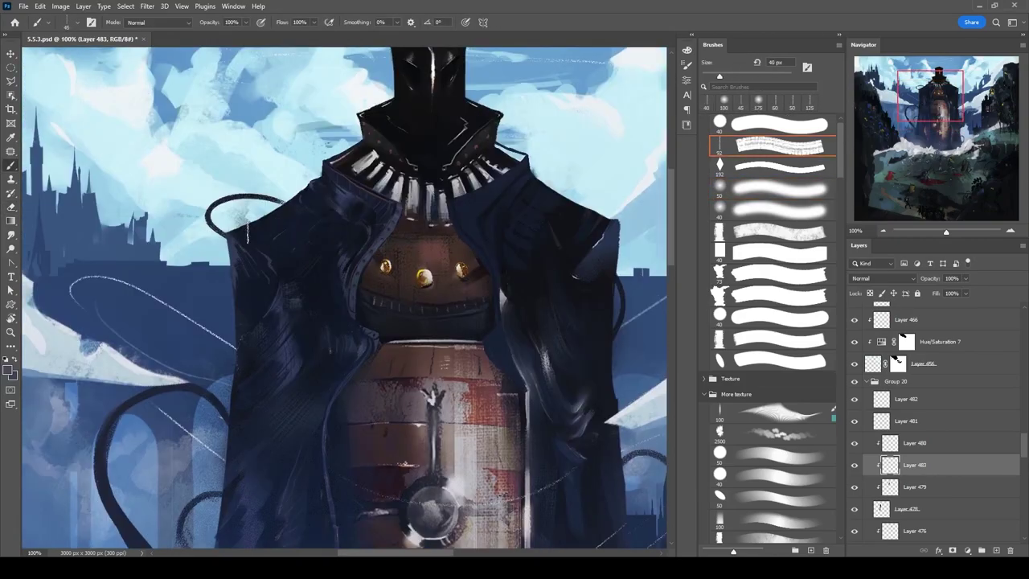
{"action": "scroll", "coordinate": [324, 217], "scroll_direction": "down", "scroll_amount": 2}
Darken the lower cloak on a new clipped layer above Layer 473 with the diamond brush at 200 px.
{"action": "key", "text": "v"}
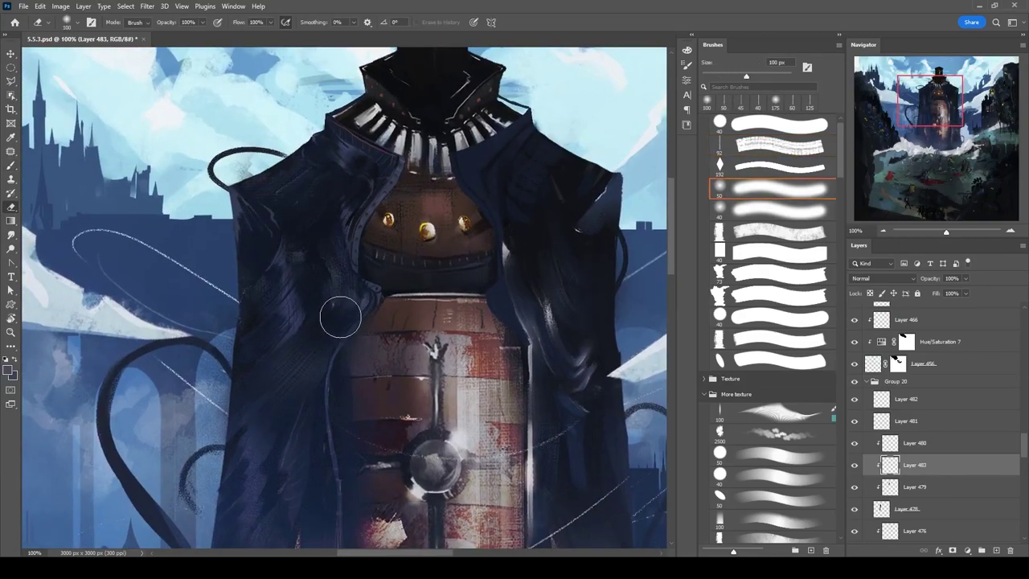
{"action": "key", "text": "ctrl+minus"}
{"action": "key", "text": "ctrl+minus"}
{"action": "scroll", "coordinate": [857, 444], "scroll_direction": "down", "scroll_amount": 5}
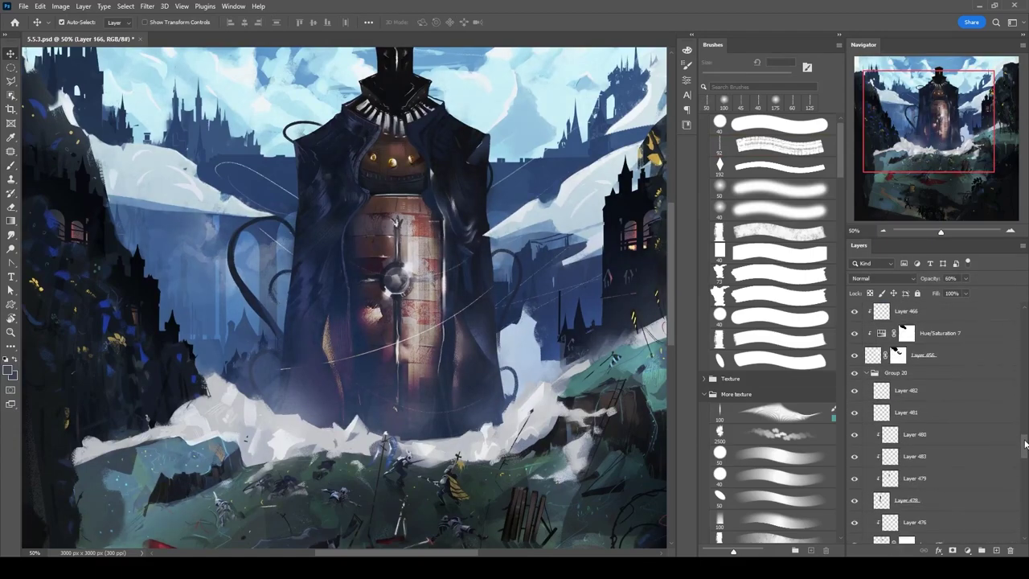
{"action": "left_click", "coordinate": [897, 462]}
{"action": "key", "text": "b"}
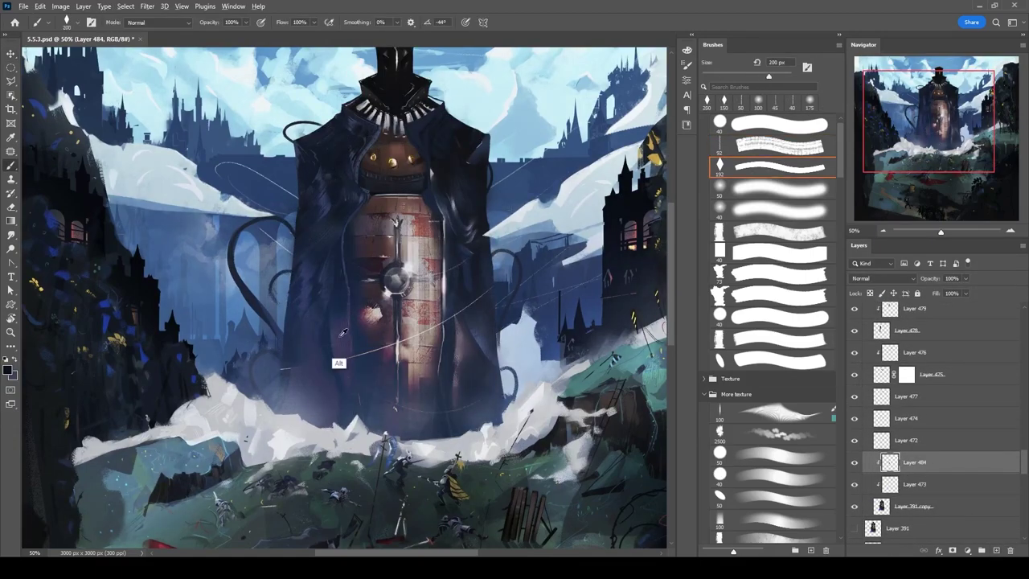
Select Layer 474 and Layer 472 in turn and erase over the lower cloak with the diamond eraser at 150 and 90 px.
{"action": "key", "text": "v"}
{"action": "key", "text": "ctrl+z"}
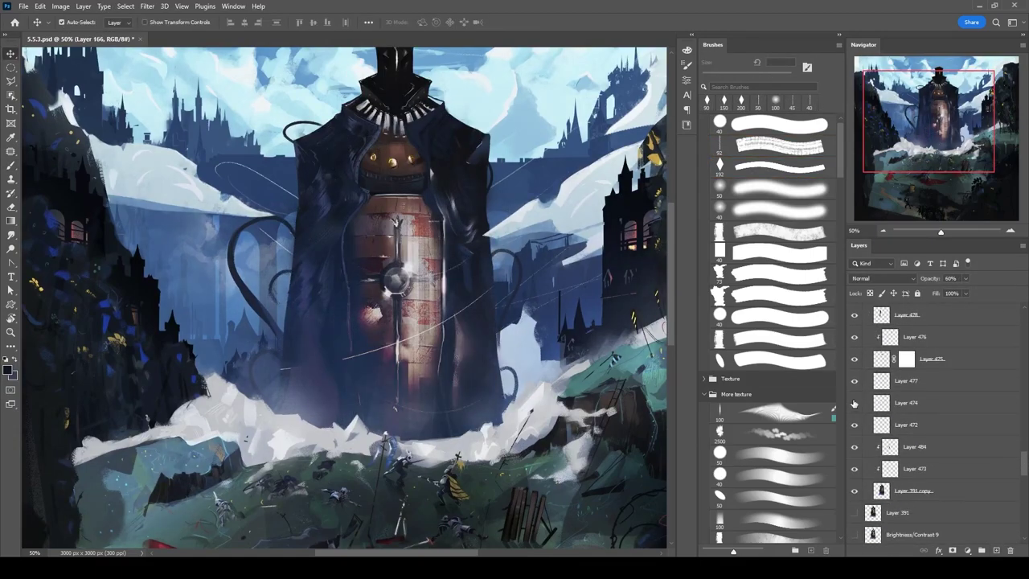
{"action": "left_click", "coordinate": [342, 354]}
{"action": "key", "text": "e"}
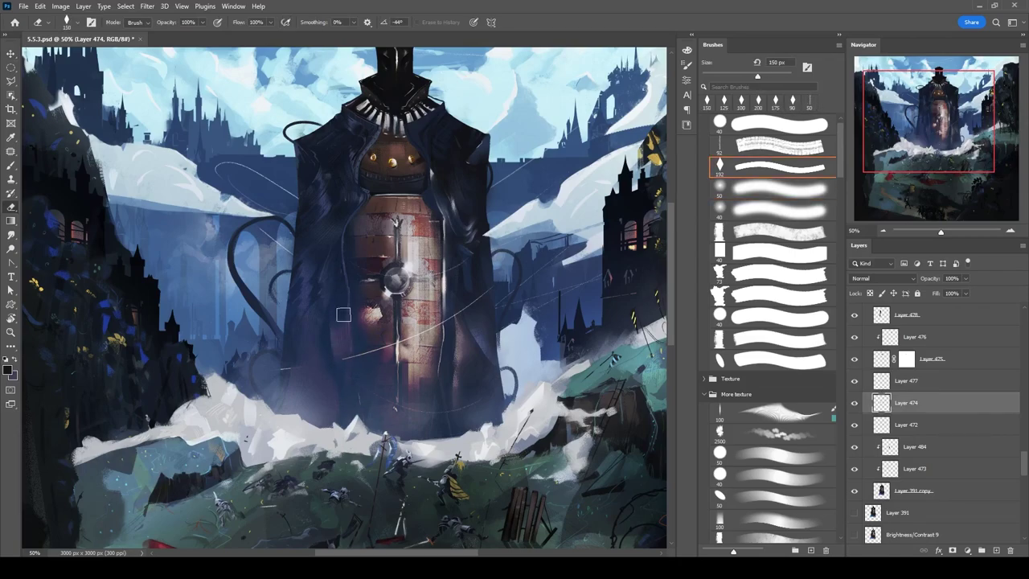
{"action": "left_click", "coordinate": [893, 424]}
{"action": "key", "text": "bracketleft"}
Select Layer 478 and paint blue fold highlights on the cloak's right shoulder with the diamond brush at about 40 to 50 px.
{"action": "key", "text": "ctrl+minus"}
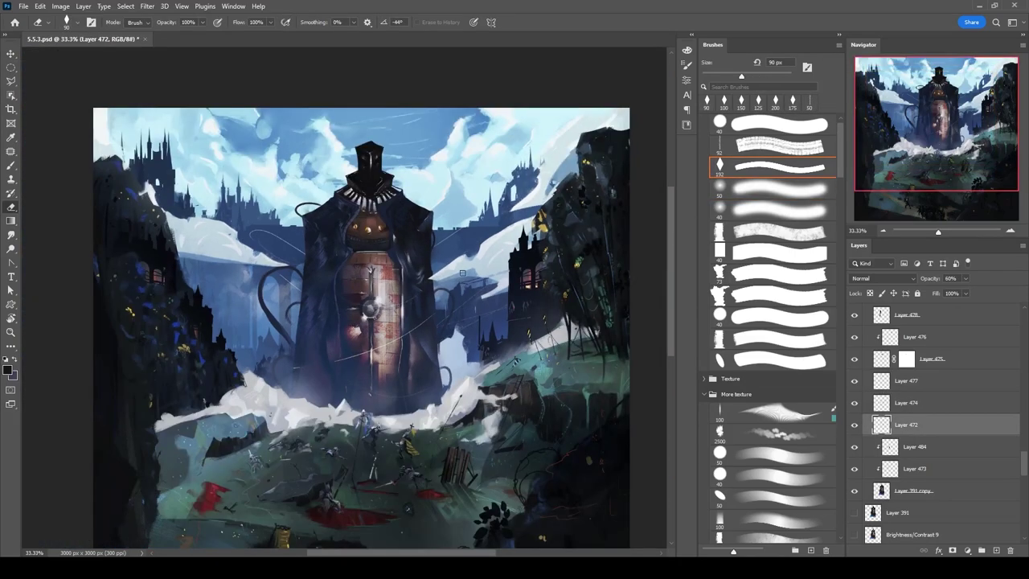
{"action": "key", "text": "ctrl+plus"}
{"action": "key", "text": "ctrl+plus"}
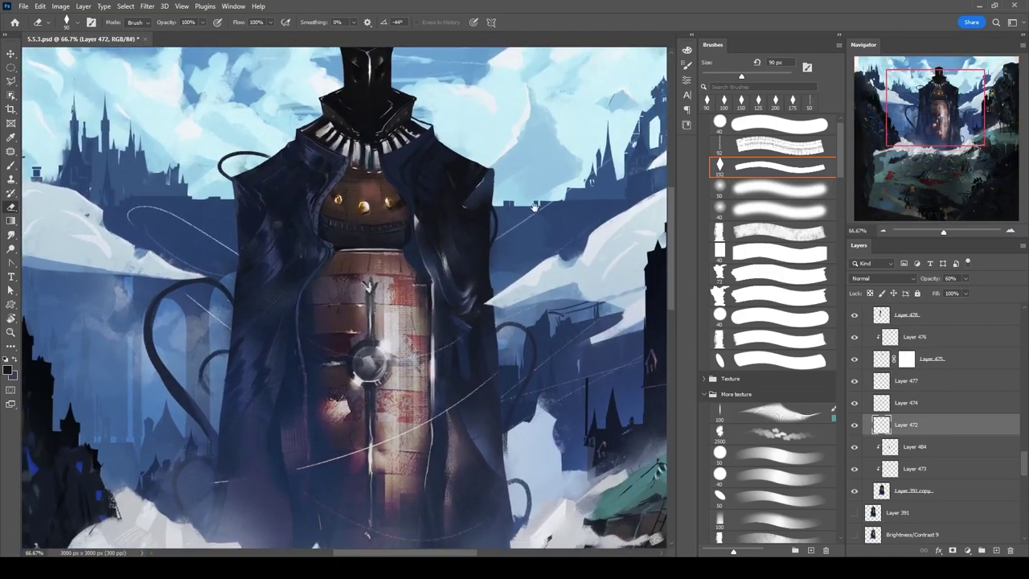
{"action": "left_click_drag", "start_coordinate": [550, 243], "coordinate": [545, 210]}
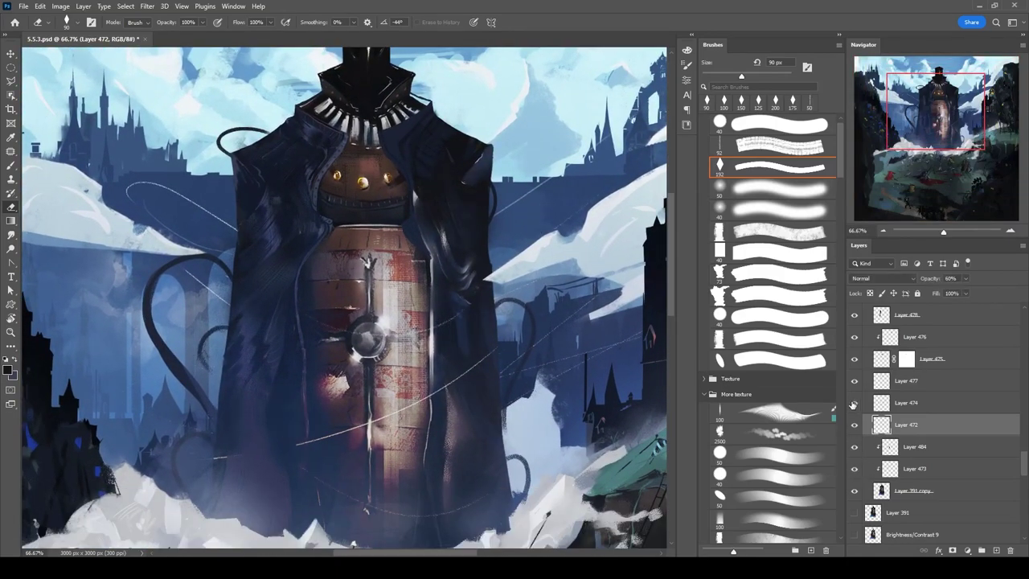
{"action": "left_click", "coordinate": [889, 319]}
{"action": "key", "text": "b"}
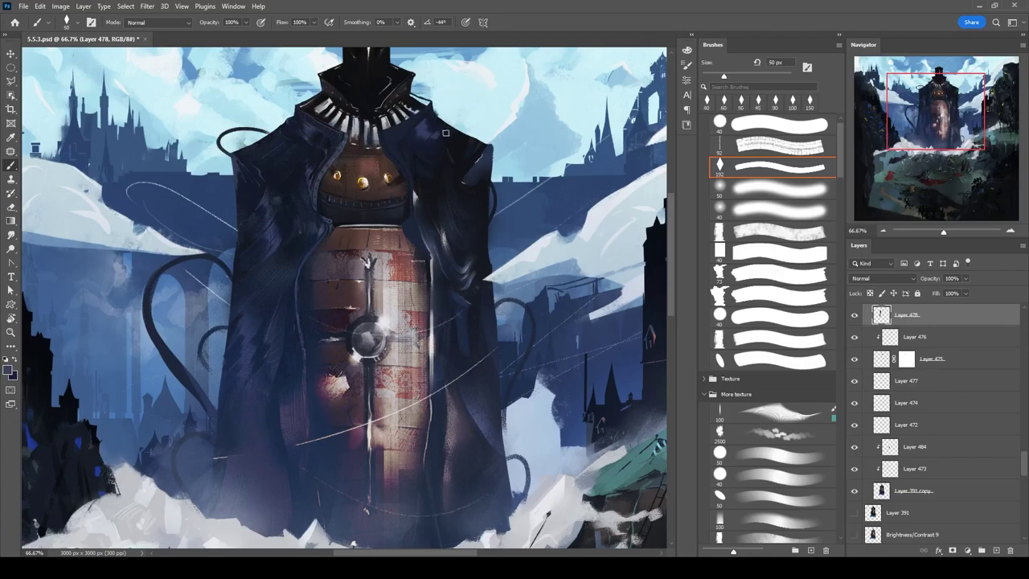
{"action": "key", "text": "bracketleft"}
{"action": "key", "text": "bracketleft"}
{"action": "key", "text": "bracketleft"}
{"action": "key", "text": "bracketleft"}
{"action": "key", "text": "bracketleft"}
{"action": "key", "text": "bracketleft"}
{"action": "key", "text": "bracketleft"}
{"action": "key", "text": "bracketleft"}
{"action": "key", "text": "bracketright"}
{"action": "key", "text": "bracketright"}
{"action": "key", "text": "bracketright"}
{"action": "key", "text": "bracketright"}
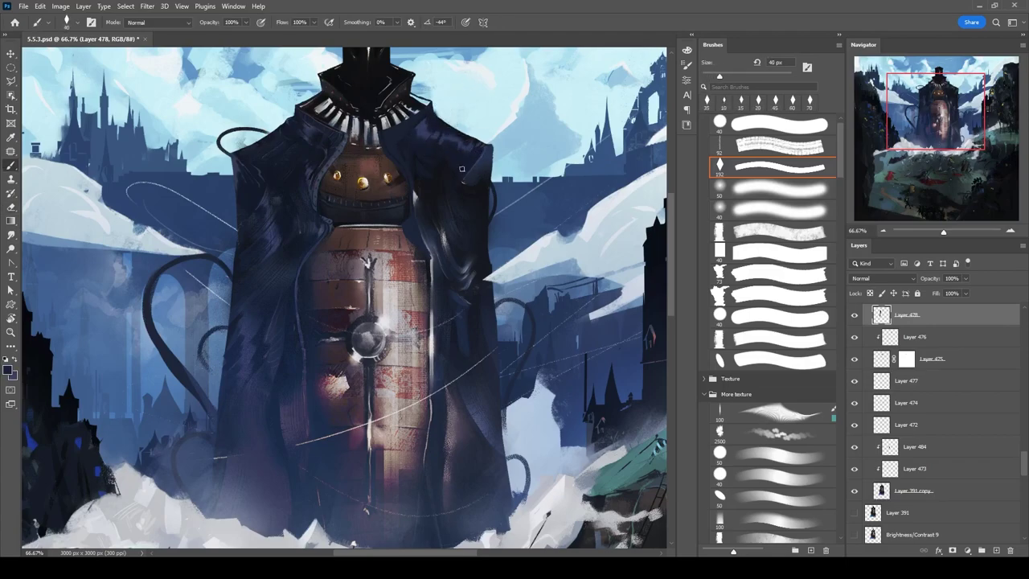
Repaint the upper chest and shoulder folds of the cloak on Layer 478 with the diamond brush at 50 to 60 px.
{"action": "left_click_drag", "start_coordinate": [1023, 465], "coordinate": [1023, 438]}
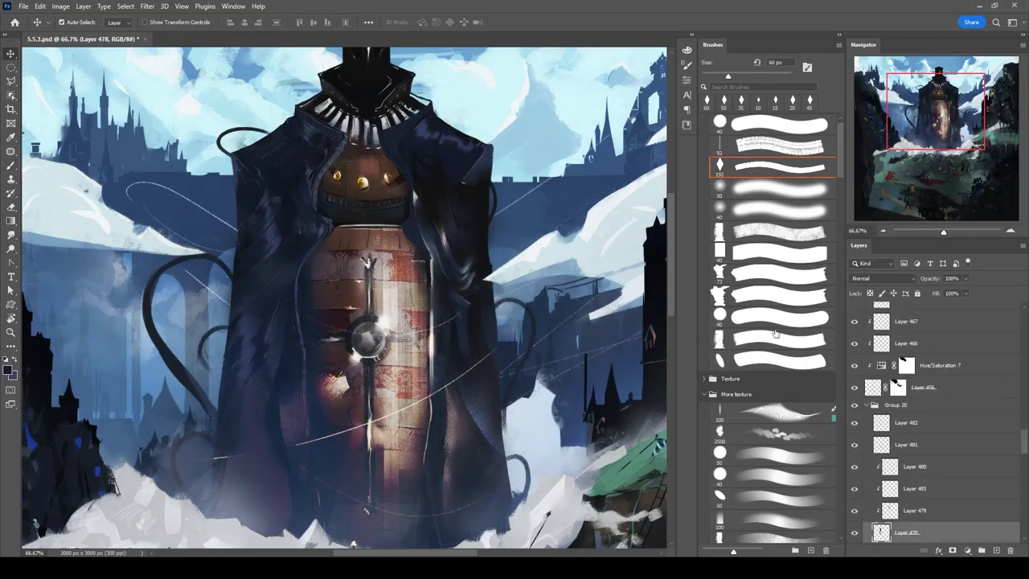
{"action": "key", "text": "alt"}
{"action": "scroll", "coordinate": [458, 205], "scroll_direction": "up", "scroll_amount": 2}
{"action": "key", "text": "bracketright"}
{"action": "mouse_move", "coordinate": [479, 198]}
{"action": "left_mouse_down"}
{"action": "mouse_move", "coordinate": [473, 237]}
{"action": "mouse_move", "coordinate": [475, 210]}
{"action": "left_mouse_up"}
{"action": "key", "text": "bracketright"}
{"action": "key", "text": "bracketright"}
{"action": "key", "text": "bracketright"}
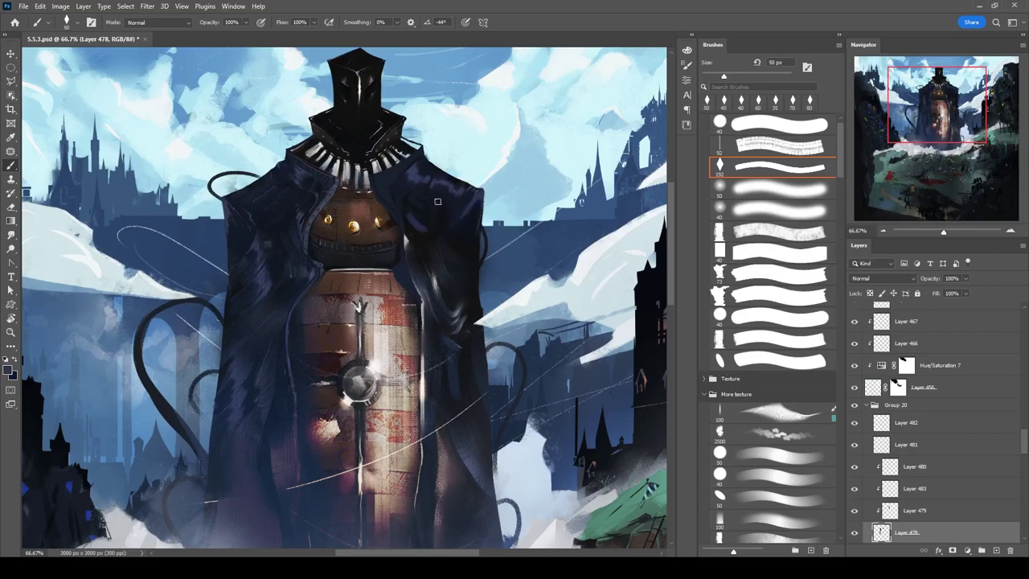
Paint blue sheen strokes along the middle folds of the right cloak panel, reducing the diamond brush to 40 px.
{"action": "mouse_move", "coordinate": [428, 235]}
{"action": "left_mouse_down"}
{"action": "mouse_move", "coordinate": [464, 270]}
{"action": "mouse_move", "coordinate": [427, 254]}
{"action": "mouse_move", "coordinate": [444, 257]}
{"action": "mouse_move", "coordinate": [453, 246]}
{"action": "mouse_move", "coordinate": [434, 292]}
{"action": "mouse_move", "coordinate": [456, 274]}
{"action": "mouse_move", "coordinate": [435, 272]}
{"action": "mouse_move", "coordinate": [462, 292]}
{"action": "mouse_move", "coordinate": [460, 318]}
{"action": "mouse_move", "coordinate": [421, 270]}
{"action": "mouse_move", "coordinate": [460, 313]}
{"action": "left_mouse_up"}
{"action": "key", "text": "bracketleft"}
{"action": "key", "text": "bracketleft"}
{"action": "key", "text": "bracketleft"}
{"action": "key", "text": "bracketleft"}
{"action": "key", "text": "bracketleft"}
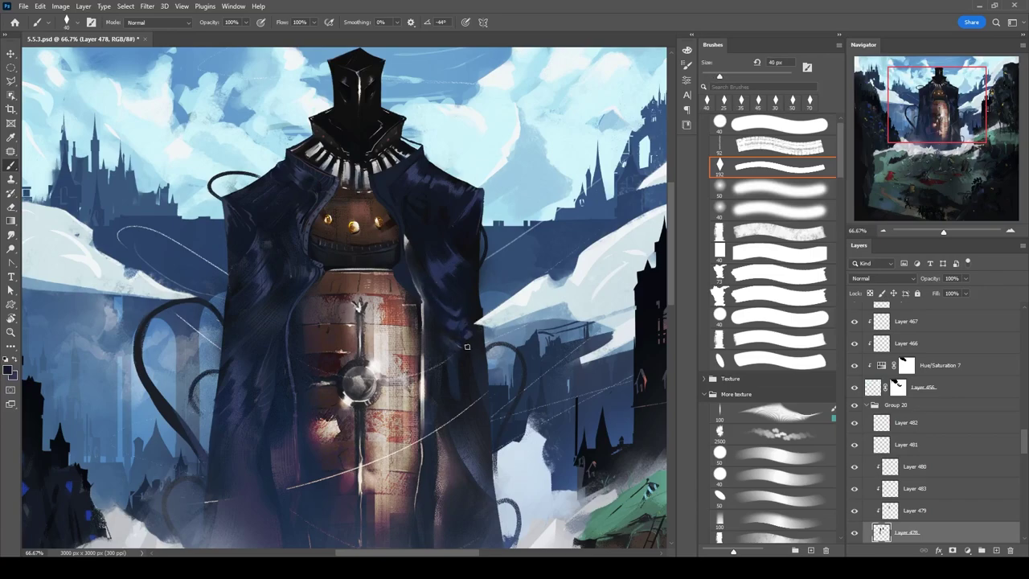
Extend the dark and blue folds down the right cloak panel on Layer 478 with the diamond brush at about 30 to 35 px.
{"action": "key", "text": "bracketright"}
{"action": "key", "text": "bracketright"}
{"action": "key", "text": "bracketright"}
{"action": "key", "text": "bracketright"}
{"action": "key", "text": "bracketright"}
{"action": "key", "text": "bracketright"}
{"action": "key", "text": "bracketright"}
{"action": "left_click_drag", "start_coordinate": [474, 438], "coordinate": [436, 354]}
{"action": "key", "text": "bracketleft"}
{"action": "key", "text": "bracketleft"}
{"action": "key", "text": "bracketleft"}
{"action": "key", "text": "bracketleft"}
{"action": "left_click_drag", "start_coordinate": [400, 296], "coordinate": [392, 217]}
{"action": "key", "text": "bracketright"}
{"action": "key", "text": "bracketright"}
{"action": "key", "text": "bracketright"}
{"action": "key", "text": "bracketright"}
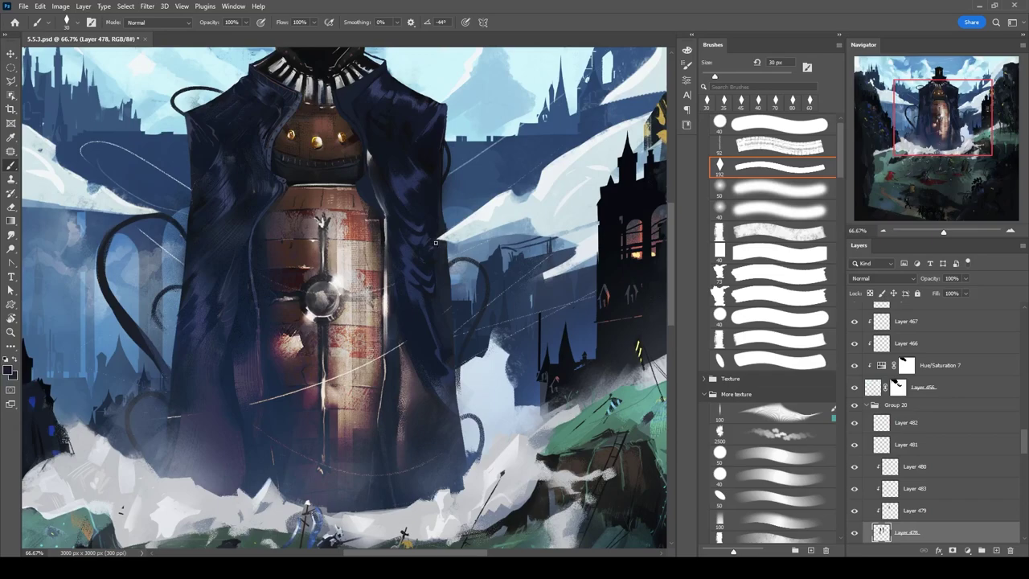
{"action": "left_click_drag", "start_coordinate": [415, 272], "coordinate": [426, 233]}
{"action": "key", "text": "bracketleft"}
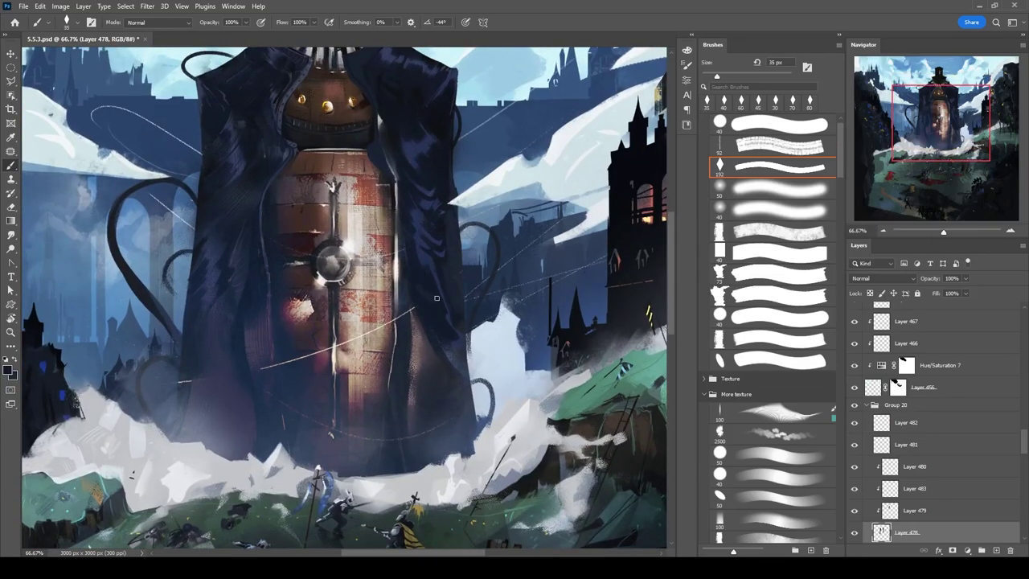
Block in the lower right part of the cloak down to the mist with the diamond brush at 45 to 80 px.
{"action": "key", "text": "ctrl+minus"}
{"action": "key", "text": "bracketright"}
{"action": "key", "text": "bracketright"}
{"action": "key", "text": "bracketright"}
{"action": "key", "text": "bracketright"}
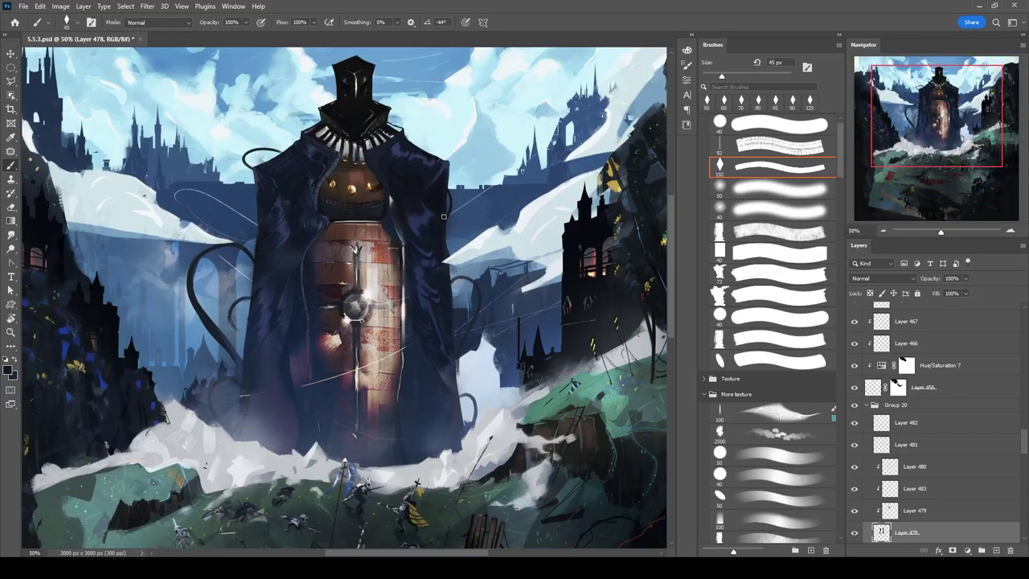
{"action": "left_click_drag", "start_coordinate": [419, 378], "coordinate": [430, 412]}
{"action": "key", "text": "bracketright"}
{"action": "key", "text": "bracketright"}
{"action": "key", "text": "bracketright"}
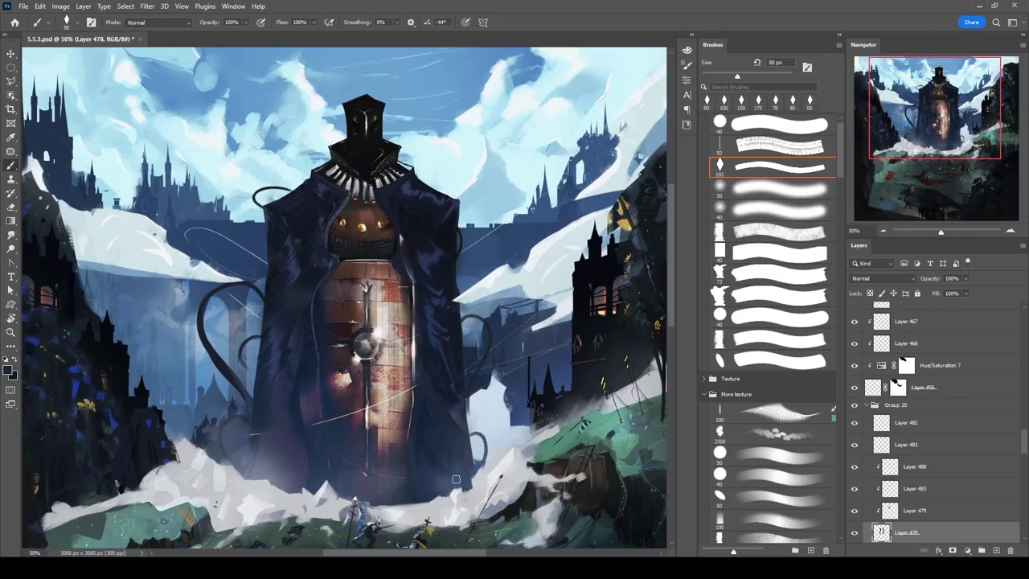
{"action": "left_click_drag", "start_coordinate": [447, 488], "coordinate": [484, 441]}
{"action": "key", "text": "bracketleft"}
{"action": "key", "text": "bracketleft"}
{"action": "key", "text": "bracketleft"}
Paint dark and blue folds on the cloak's left shoulder with the diamond brush at 70 and 60 px.
{"action": "mouse_move", "coordinate": [362, 146]}
{"action": "left_mouse_down"}
{"action": "mouse_move", "coordinate": [368, 187]}
{"action": "mouse_move", "coordinate": [453, 262]}
{"action": "left_mouse_up"}
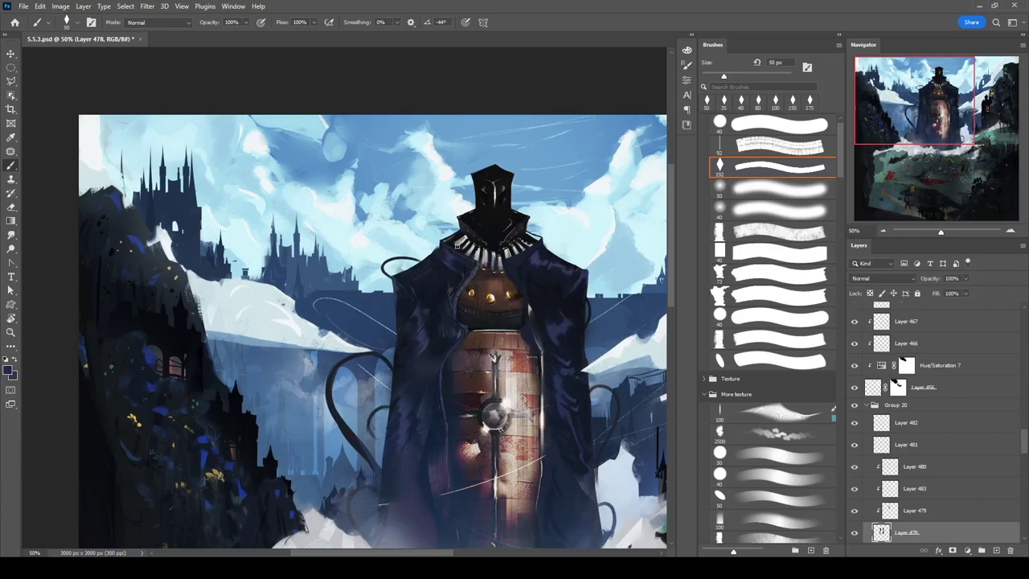
{"action": "key", "text": "ctrl+plus"}
{"action": "key", "text": "bracketright"}
{"action": "key", "text": "bracketright"}
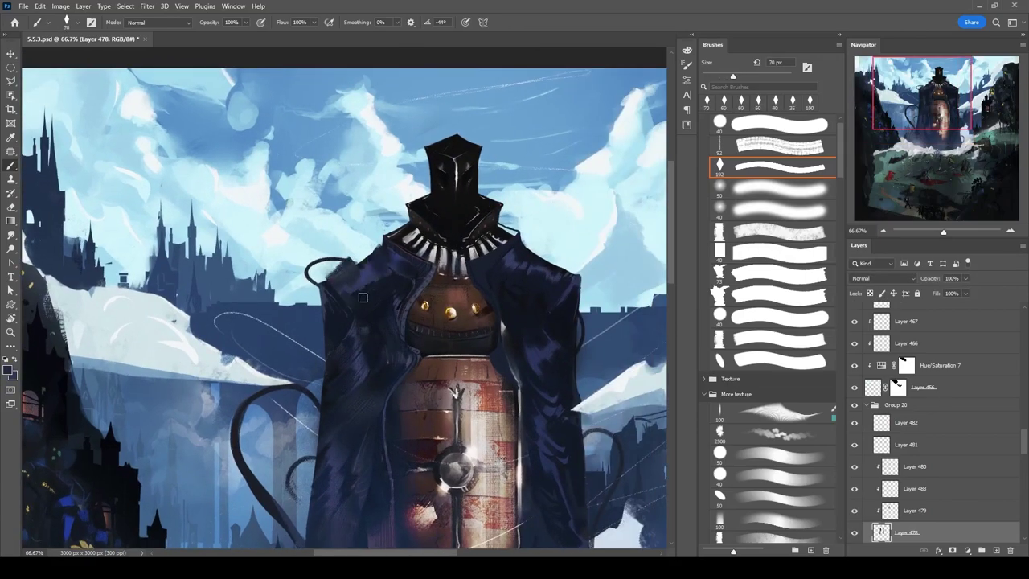
{"action": "key", "text": "bracketleft"}
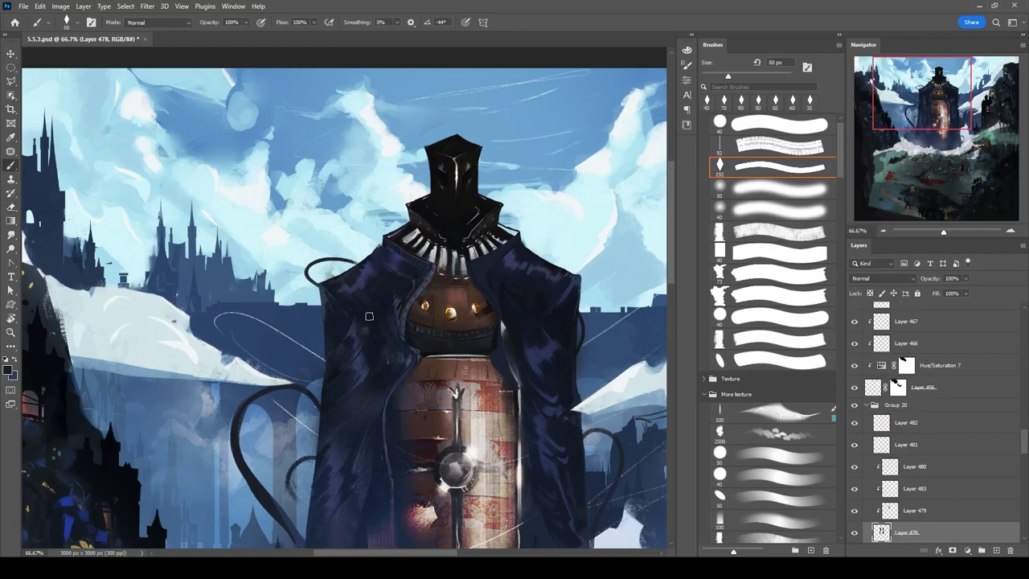
Hide Layers 483, 480 and 479 and repaint the left cloak panel's inner folds on Layer 478 at 50 px and smaller.
{"action": "key", "text": "e"}
{"action": "left_click_drag", "start_coordinate": [379, 327], "coordinate": [391, 267]}
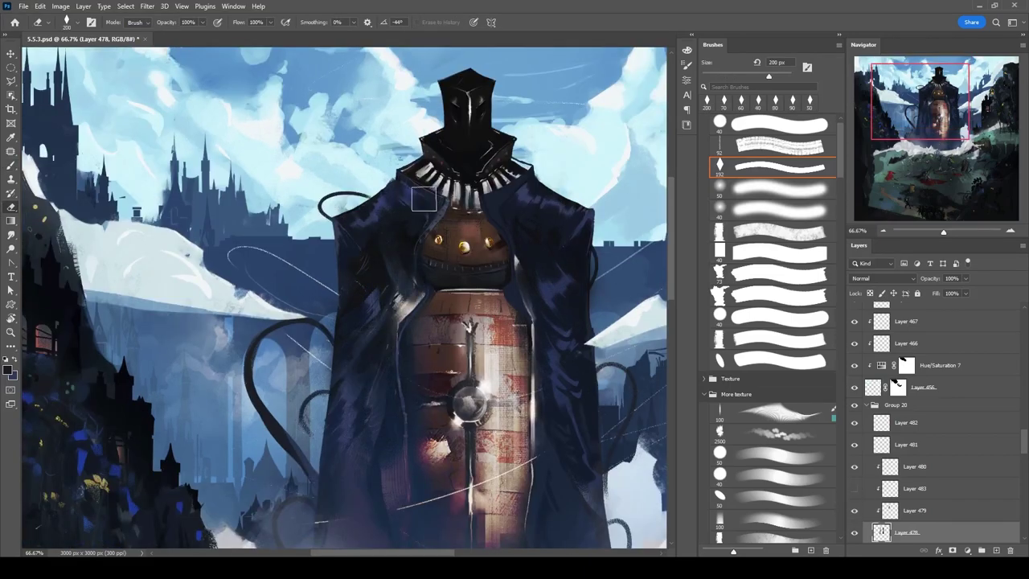
{"action": "key", "text": "b"}
{"action": "left_click", "coordinate": [854, 467]}
{"action": "key", "text": "bracketleft"}
{"action": "key", "text": "bracketleft"}
{"action": "key", "text": "bracketleft"}
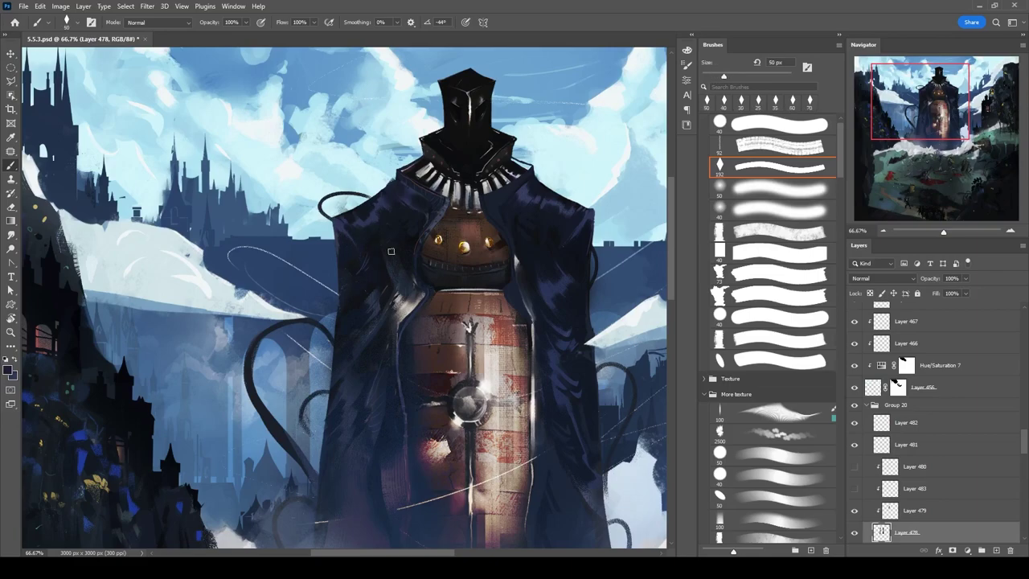
{"action": "key", "text": "bracketleft"}
{"action": "left_click", "coordinate": [854, 510]}
{"action": "key", "text": "bracketleft"}
{"action": "key", "text": "bracketleft"}
{"action": "key", "text": "bracketleft"}
{"action": "key", "text": "bracketleft"}
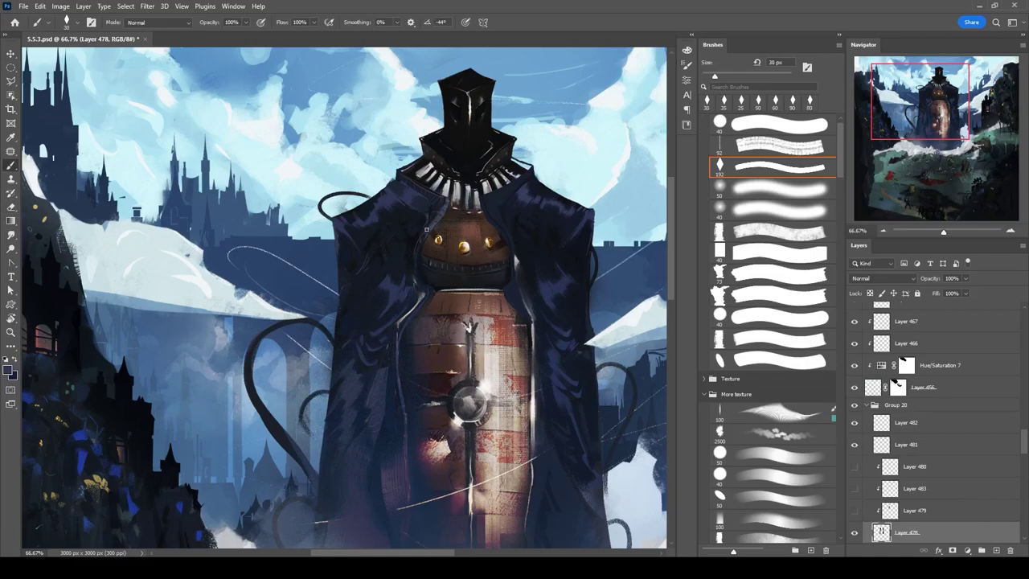
Hide Layer 482 and paint curved blue folds down the left cloak panel on Layer 478 at about 30 to 45 px.
{"action": "scroll", "coordinate": [429, 217], "scroll_direction": "down", "scroll_amount": 2}
{"action": "key", "text": "bracketright"}
{"action": "key", "text": "bracketright"}
{"action": "key", "text": "bracketright"}
{"action": "key", "text": "bracketright"}
{"action": "key", "text": "bracketright"}
{"action": "key", "text": "bracketright"}
{"action": "left_click", "coordinate": [369, 312], "text": "alt"}
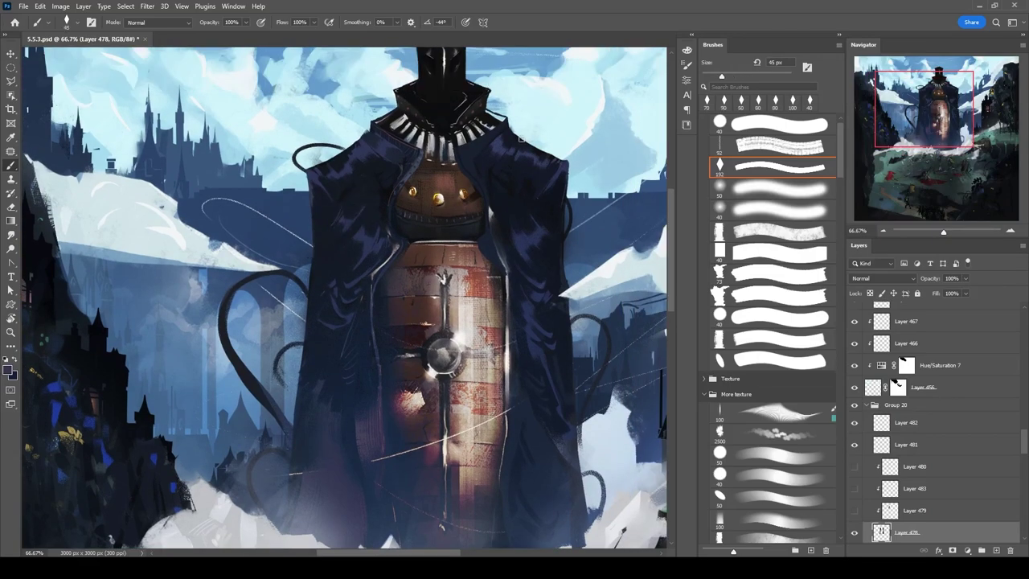
{"action": "scroll", "coordinate": [482, 160], "scroll_direction": "down", "scroll_amount": 1}
{"action": "scroll", "coordinate": [482, 161], "scroll_direction": "right", "scroll_amount": 1}
{"action": "key", "text": "bracketleft"}
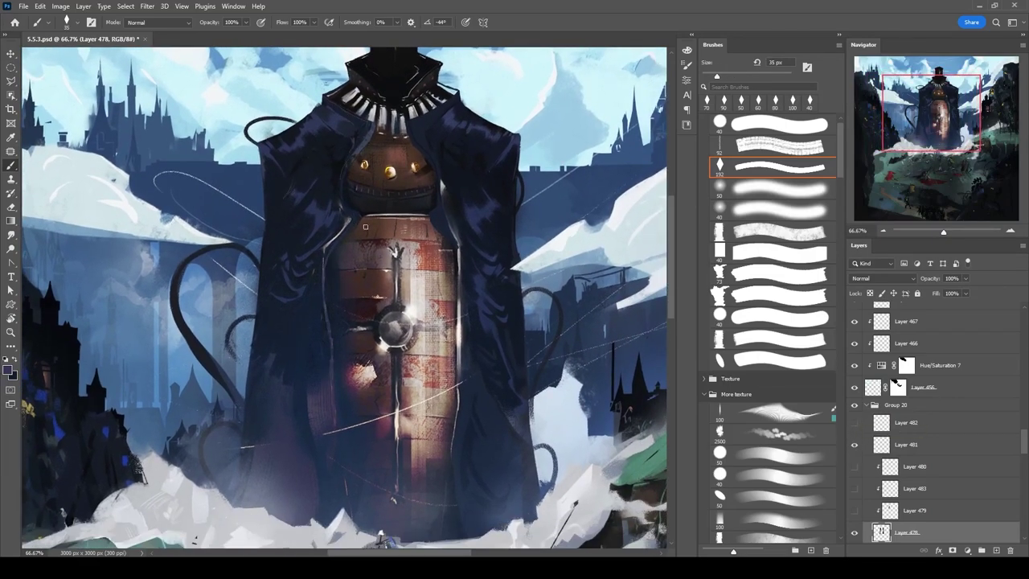
{"action": "scroll", "coordinate": [347, 243], "scroll_direction": "up", "scroll_amount": 1}
{"action": "key", "text": "bracketright"}
{"action": "key", "text": "bracketright"}
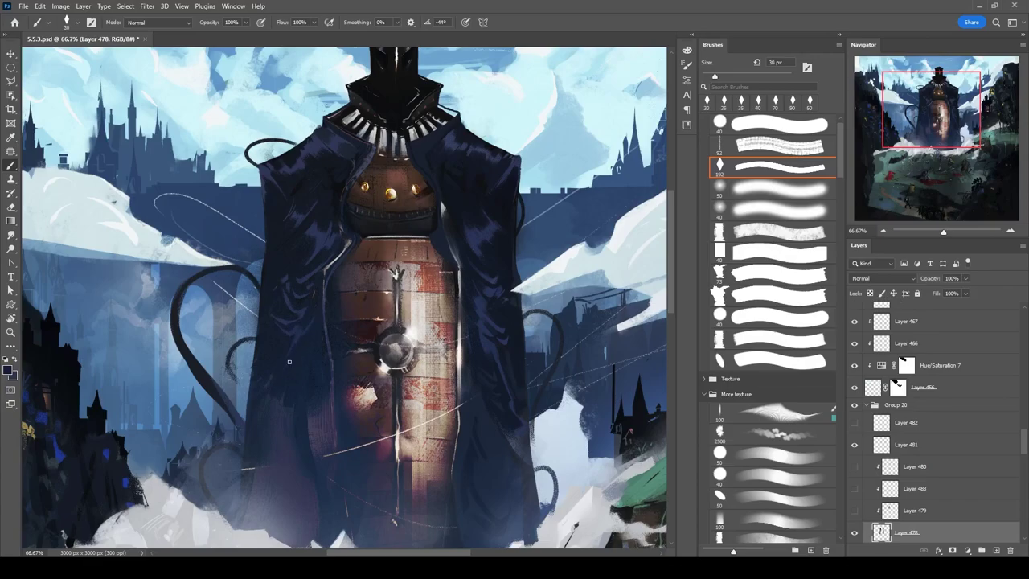
Cover the lower left part of the cloak with broad dark blue strokes using the diamond brush at 100 to 150 px.
{"action": "scroll", "coordinate": [267, 408], "scroll_direction": "down", "scroll_amount": 3}
{"action": "key", "text": "bracketright"}
{"action": "key", "text": "bracketright"}
{"action": "key", "text": "bracketright"}
{"action": "key", "text": "bracketright"}
{"action": "key", "text": "bracketright"}
{"action": "key", "text": "bracketright"}
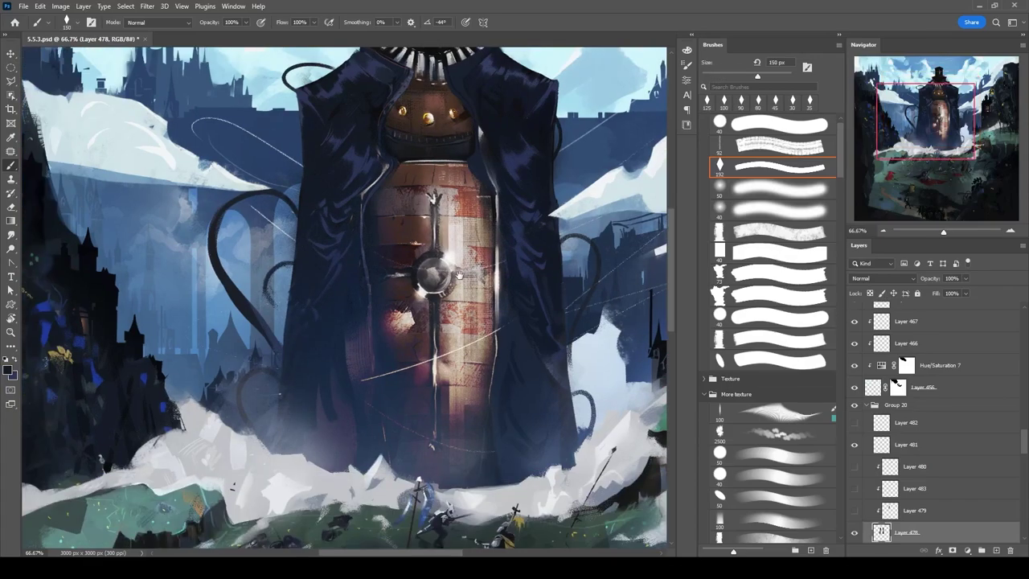
{"action": "scroll", "coordinate": [368, 363], "scroll_direction": "down", "scroll_amount": 4}
{"action": "scroll", "coordinate": [567, 231], "scroll_direction": "up", "scroll_amount": 3}
{"action": "scroll", "coordinate": [568, 231], "scroll_direction": "down", "scroll_amount": 2}
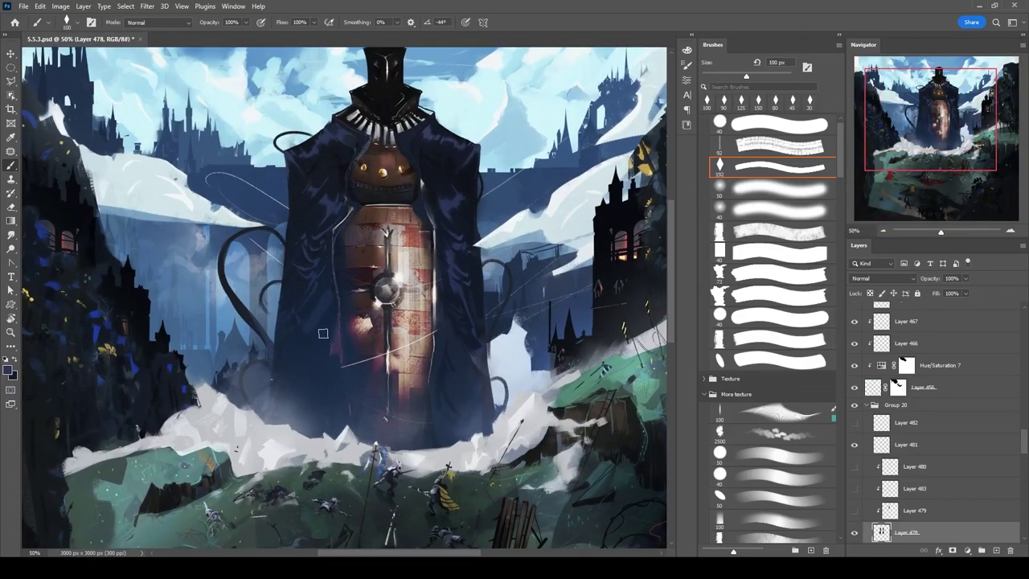
Refine the folds along the lower cloak on both sides of the barrel body with the diamond brush at 50 to 80 px.
{"action": "key", "text": "bracketleft"}
{"action": "key", "text": "bracketleft"}
{"action": "key", "text": "bracketleft"}
{"action": "key", "text": "bracketleft"}
{"action": "key", "text": "bracketleft"}
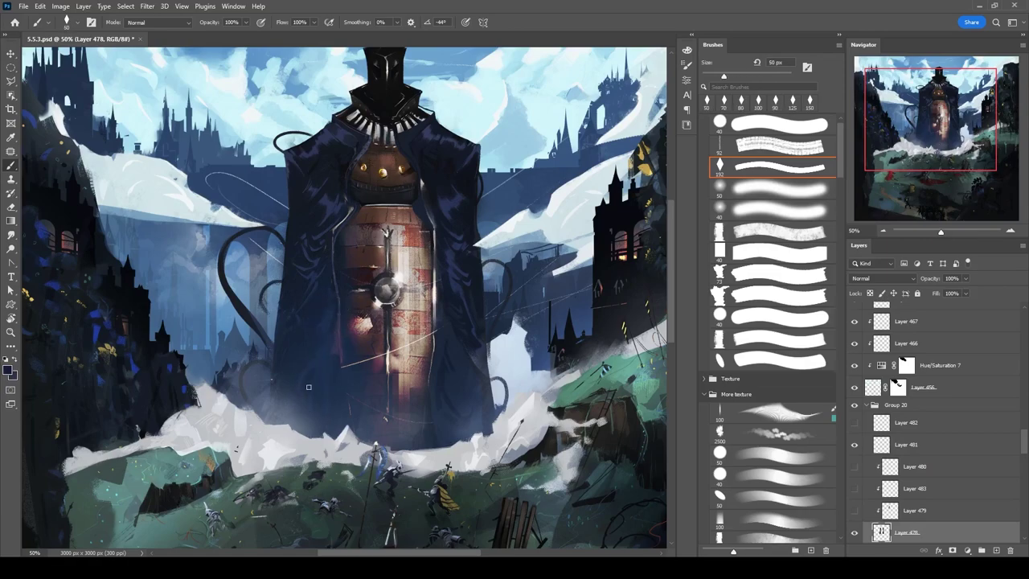
{"action": "key", "text": "bracketright"}
{"action": "key", "text": "bracketright"}
{"action": "key", "text": "bracketright"}
{"action": "key", "text": "bracketright"}
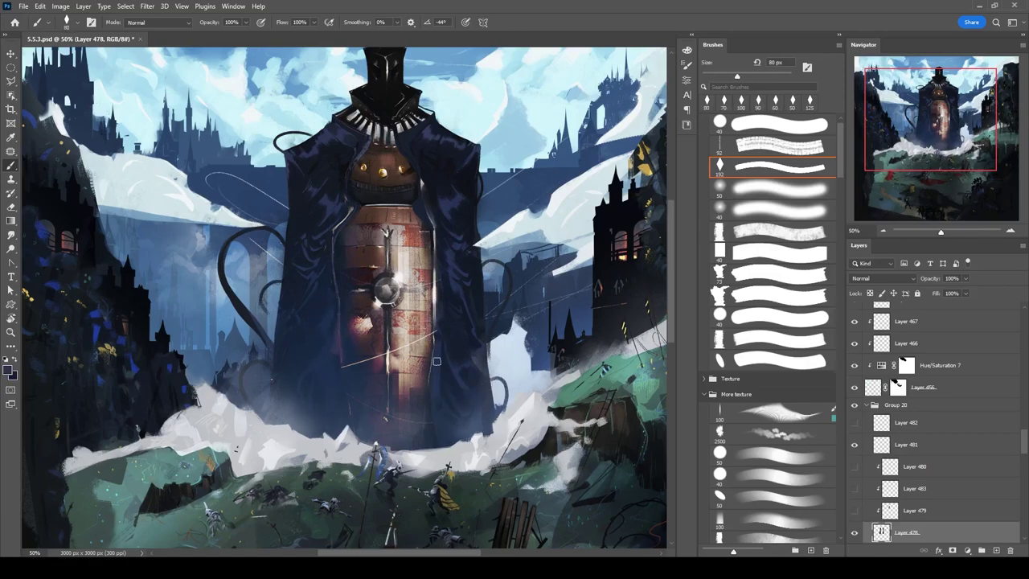
{"action": "key", "text": "bracketleft"}
{"action": "key", "text": "bracketleft"}
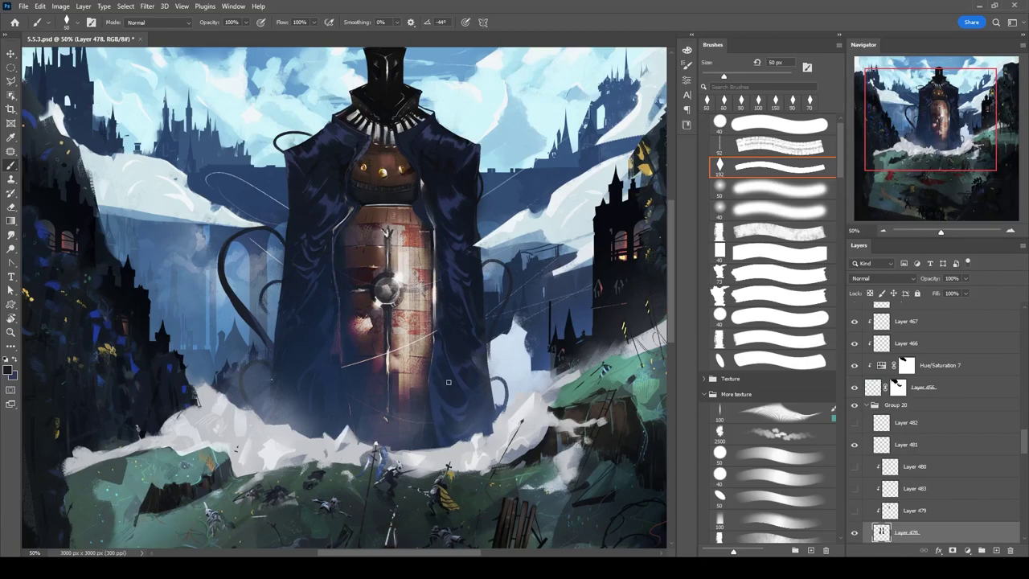
Merge the clipped layers into Layer 478 and combine Layer 481 with a new layer directly above it.
{"action": "key", "text": "bracketleft"}
{"action": "scroll", "coordinate": [343, 297], "scroll_direction": "up", "scroll_amount": 3}
{"action": "key", "text": "ctrl+e"}
{"action": "key", "text": "ctrl+shift+alt+n"}
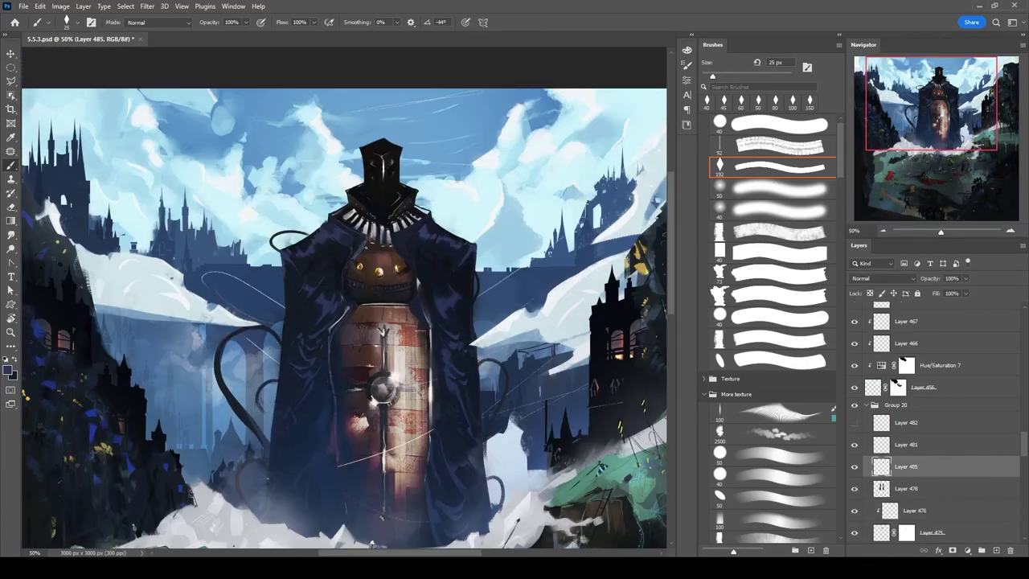
{"action": "key", "text": "bracketleft"}
{"action": "key", "text": "shift+alt+bracketright"}
{"action": "key", "text": "ctrl+e"}
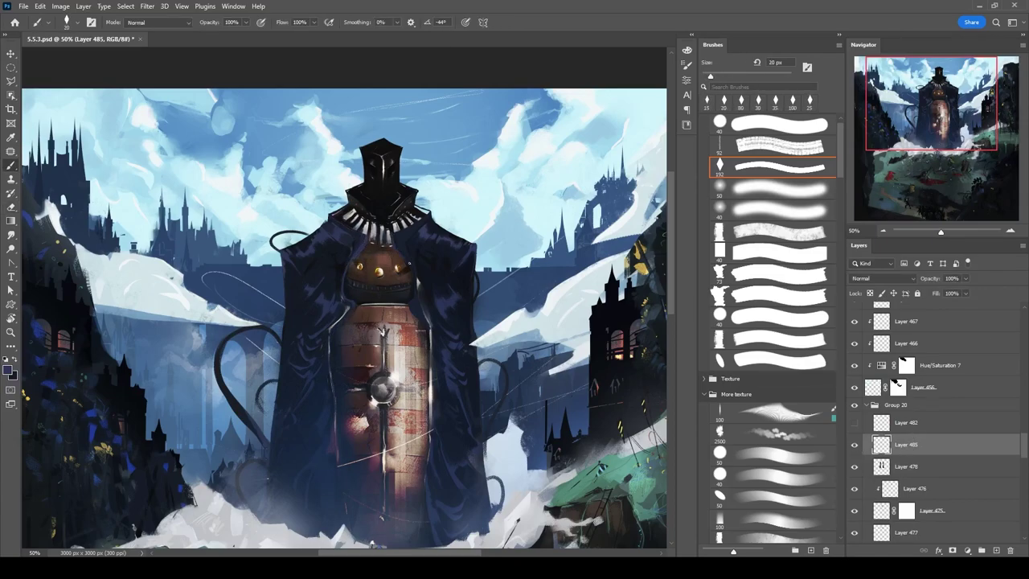
Clean up the cloak's inner edges along the torso by painting dark blue strokes and erasing the excess on Layer 485.
{"action": "key", "text": "e"}
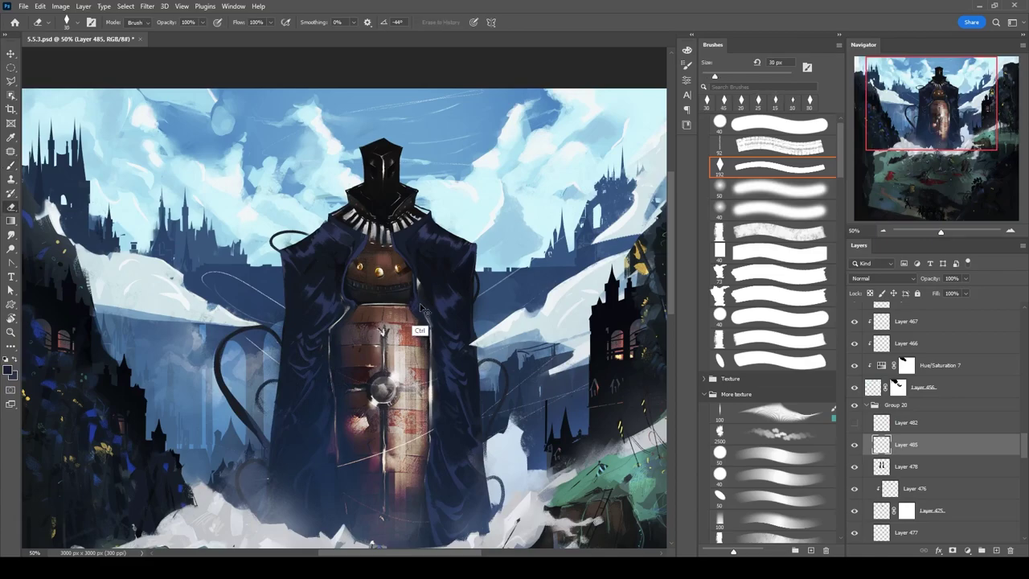
{"action": "key", "text": "b"}
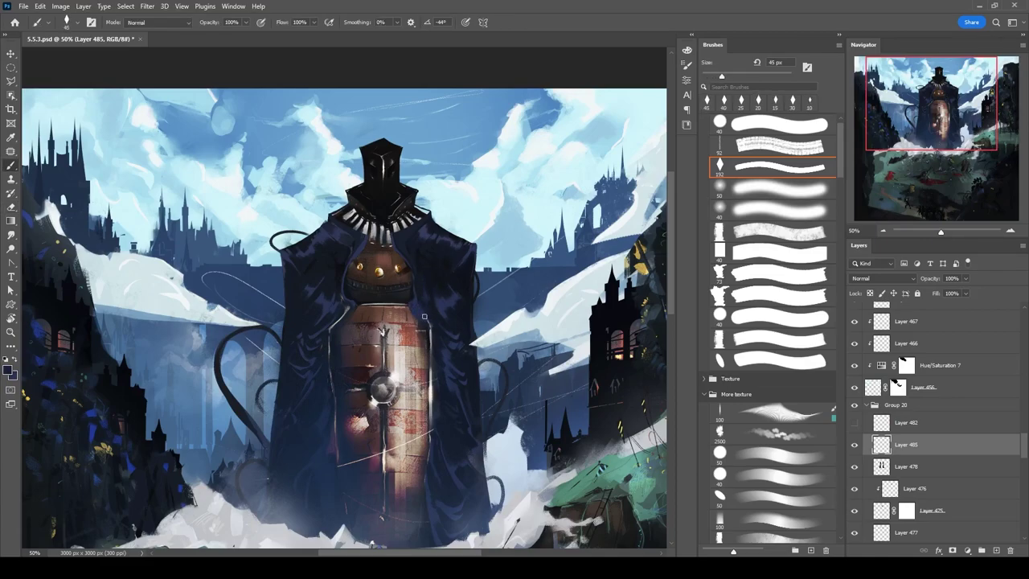
{"action": "key", "text": "bracketright"}
{"action": "key", "text": "bracketleft"}
{"action": "key", "text": "bracketleft"}
{"action": "key", "text": "bracketleft"}
{"action": "key", "text": "e"}
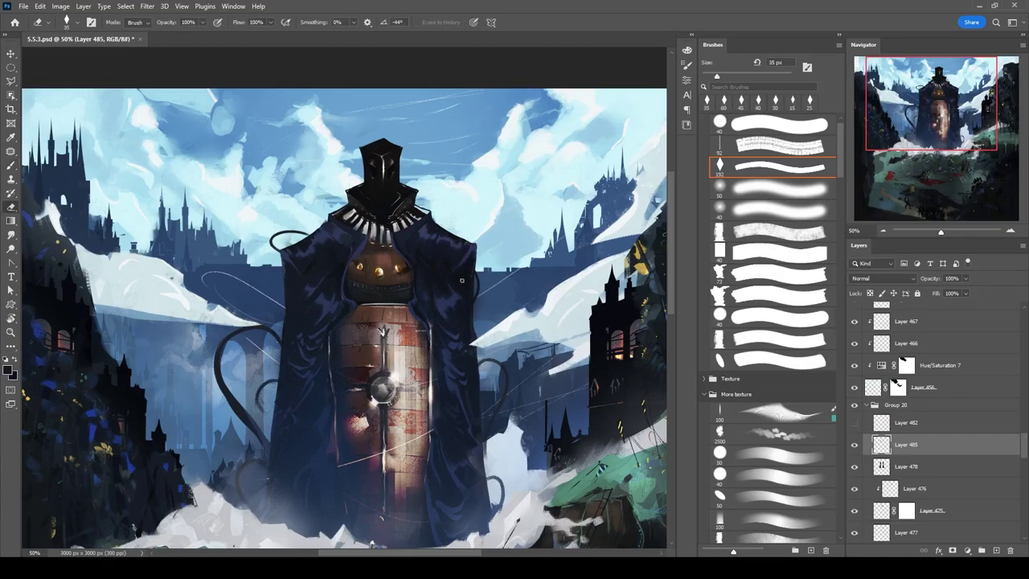
{"action": "key", "text": "bracketright"}
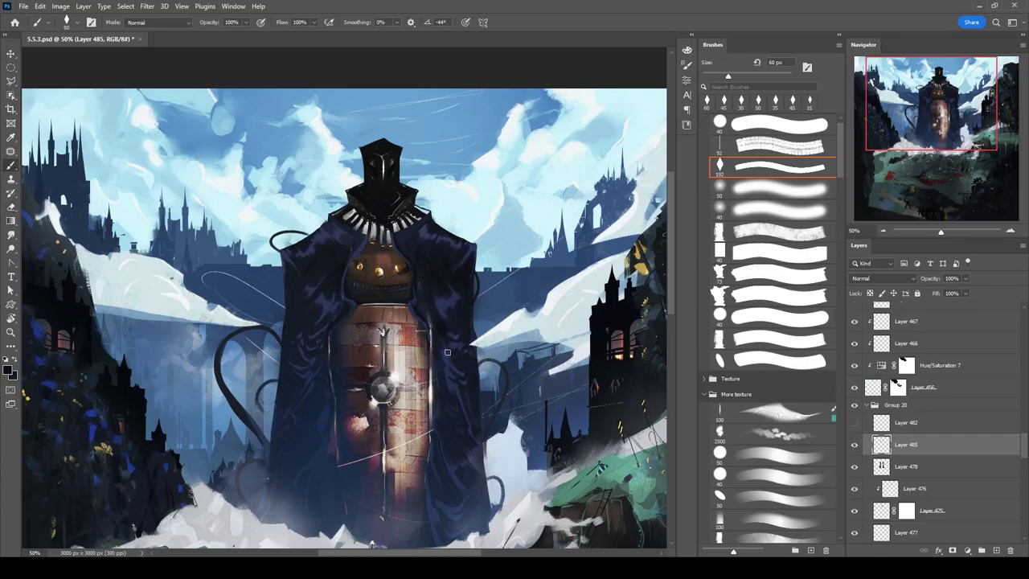
{"action": "key", "text": "b"}
{"action": "mouse_move", "coordinate": [532, 192]}
{"action": "left_mouse_down"}
{"action": "mouse_move", "coordinate": [517, 297]}
{"action": "mouse_move", "coordinate": [631, 189]}
{"action": "mouse_move", "coordinate": [587, 164]}
{"action": "mouse_move", "coordinate": [585, 173]}
{"action": "left_mouse_up"}
Paint a thin white rim along the cloak's left inner edge on a new layer, fading its lower part with a soft eraser.
{"action": "key", "text": "x"}
{"action": "left_click", "coordinate": [996, 550]}
{"action": "key", "text": "bracketleft"}
{"action": "key", "text": "bracketleft"}
{"action": "key", "text": "bracketleft"}
{"action": "key", "text": "ctrl+plus"}
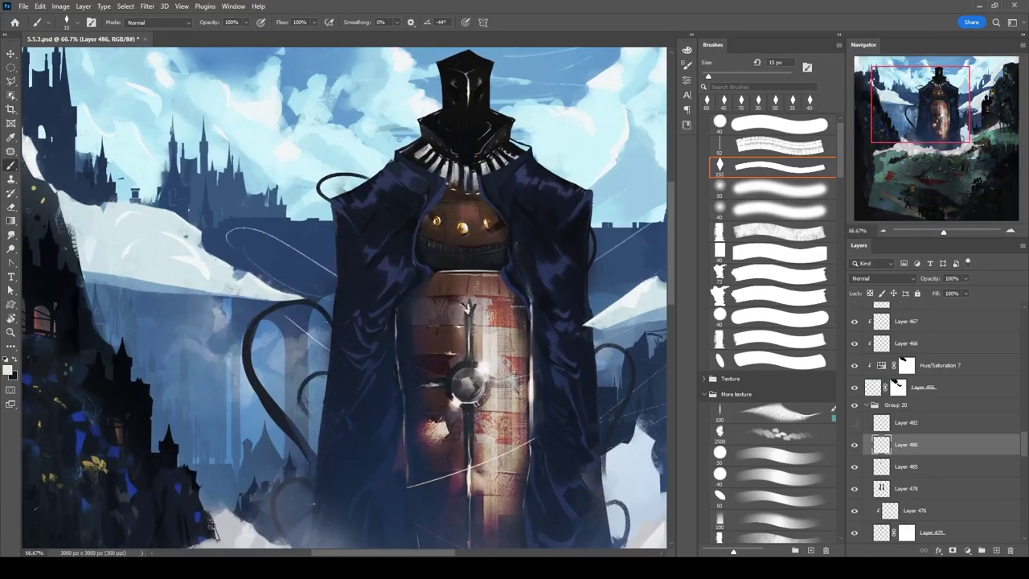
{"action": "left_click_drag", "start_coordinate": [438, 258], "coordinate": [500, 240]}
{"action": "key", "text": "bracketleft"}
{"action": "scroll", "coordinate": [461, 169], "scroll_direction": "down", "scroll_amount": 5}
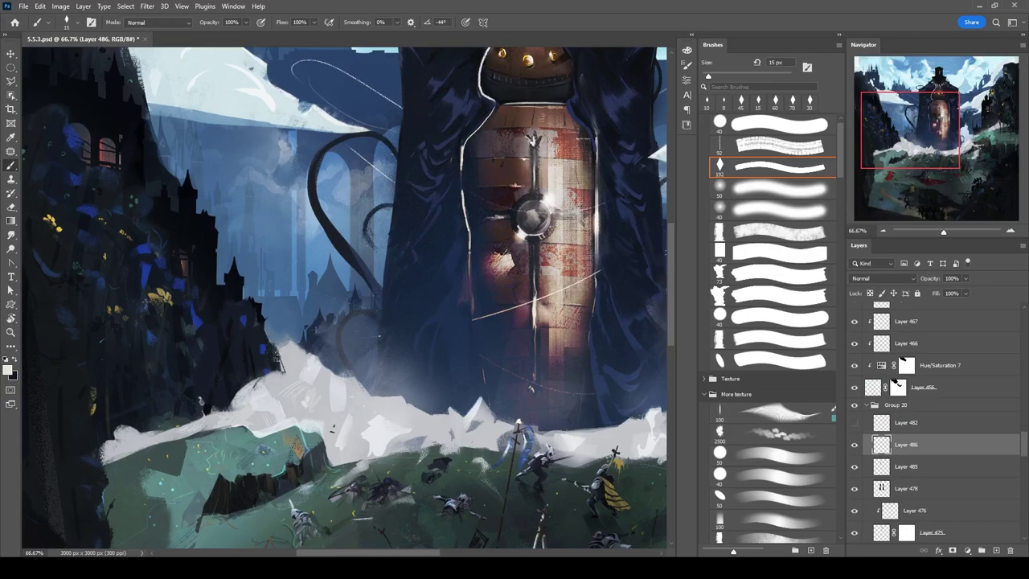
{"action": "key", "text": "e"}
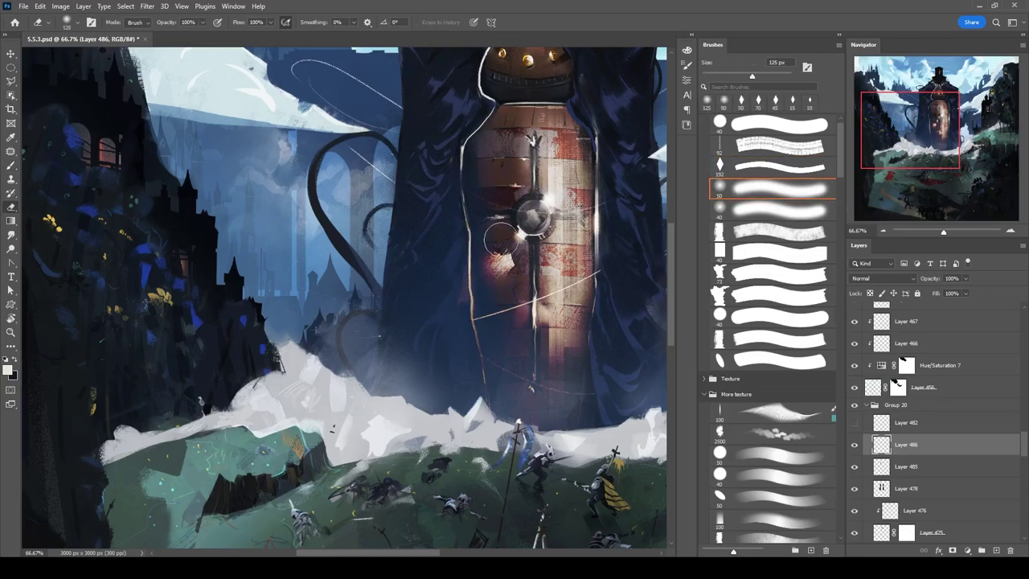
Paint a matching white rim along the upper part of the cloak's right inner edge, from the collar past the waist.
{"action": "key", "text": "b"}
{"action": "scroll", "coordinate": [485, 149], "scroll_direction": "up", "scroll_amount": 4}
{"action": "key", "text": "bracketright"}
{"action": "key", "text": "bracketright"}
{"action": "key", "text": "bracketright"}
{"action": "left_click_drag", "start_coordinate": [523, 140], "coordinate": [485, 131]}
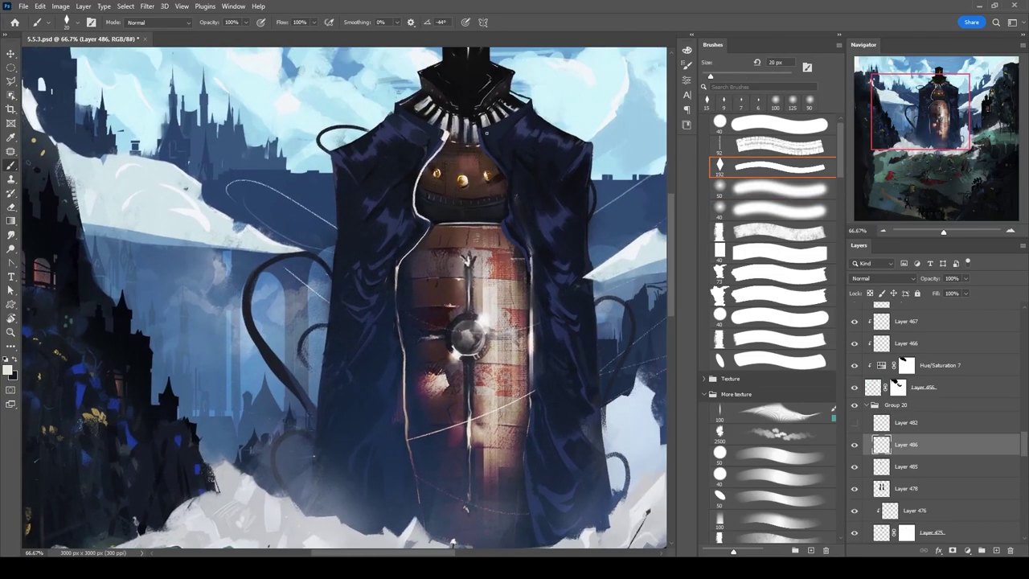
{"action": "key", "text": "e"}
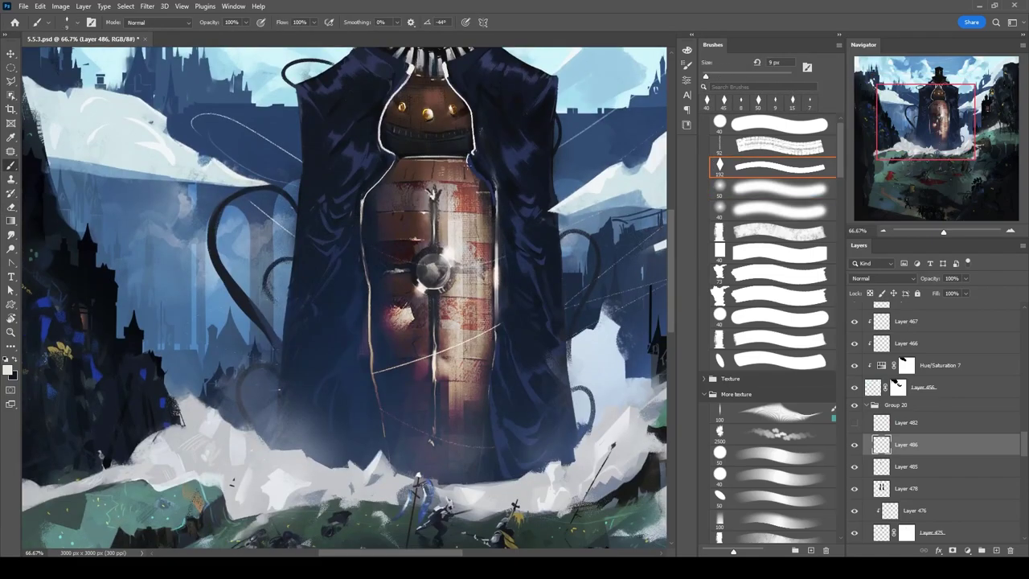
{"action": "left_click_drag", "start_coordinate": [531, 239], "coordinate": [496, 173]}
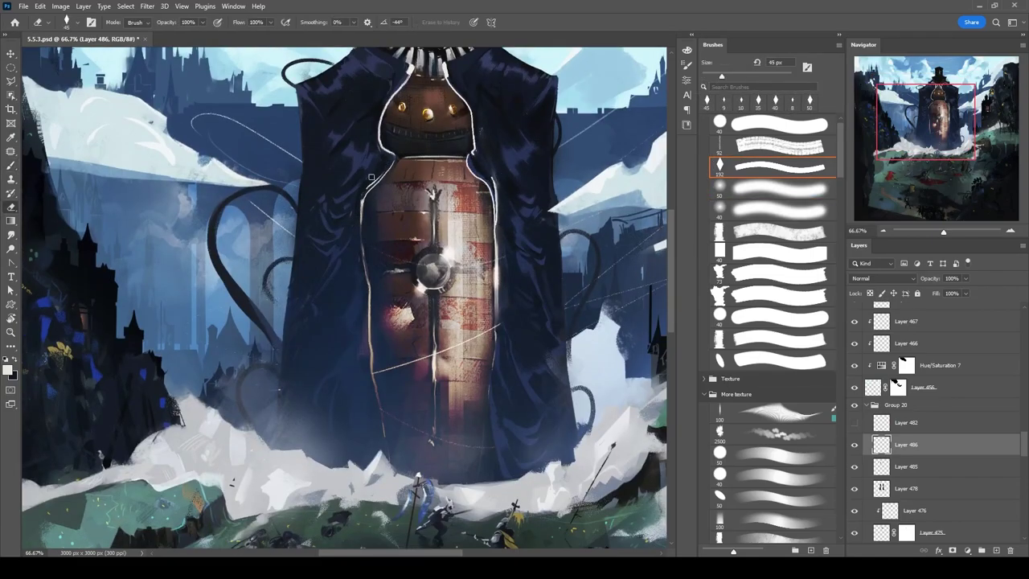
Extend the white rim down the cloak's right inner edge toward the hem and trim the line with the eraser.
{"action": "key", "text": "b"}
{"action": "left_click_drag", "start_coordinate": [480, 149], "coordinate": [464, 68]}
{"action": "left_click_drag", "start_coordinate": [482, 251], "coordinate": [478, 350]}
{"action": "key", "text": "e"}
{"action": "mouse_move", "coordinate": [484, 342]}
{"action": "left_mouse_down"}
{"action": "mouse_move", "coordinate": [498, 367]}
{"action": "mouse_move", "coordinate": [451, 523]}
{"action": "left_mouse_up"}
{"action": "key", "text": "b"}
Duplicate the white rim layer and soften the rim's lower ends with the Smudge tool.
{"action": "key", "text": "ctrl+shift+alt+n"}
{"action": "left_click", "coordinate": [882, 278]}
{"action": "left_click", "coordinate": [865, 375]}
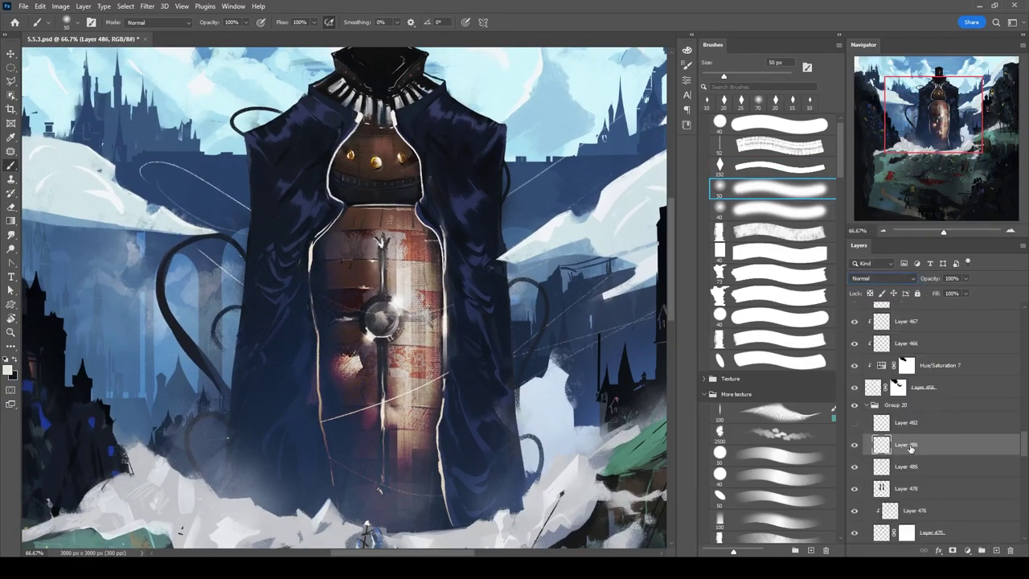
{"action": "key", "text": "ctrl+e"}
{"action": "key", "text": "r"}
{"action": "key", "text": "bracketleft"}
Set the duplicated rim layer to Color Dodge, hide the original Layer 486 and delete the hidden Layer 482.
{"action": "left_click", "coordinate": [855, 444]}
{"action": "left_click", "coordinate": [855, 444]}
{"action": "key", "text": "Delete"}
{"action": "key", "text": "ctrl+z"}
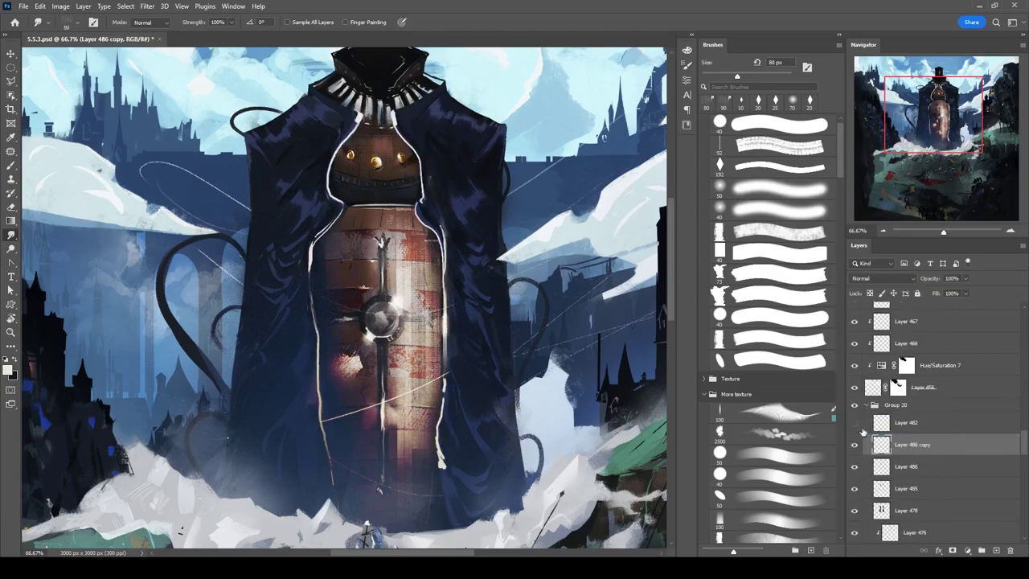
{"action": "key", "text": "bracketleft"}
{"action": "left_click", "coordinate": [855, 443]}
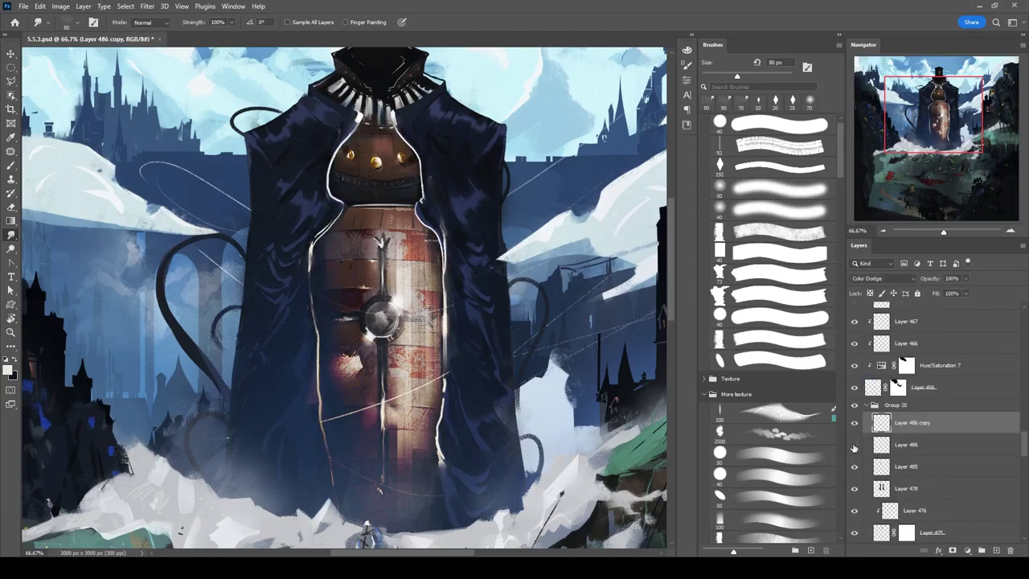
Paint a small beaded chain linking the two collar ends on a new layer with a 15 px hard round brush.
{"action": "key", "text": "b"}
{"action": "key", "text": "ctrl+shift+alt+n"}
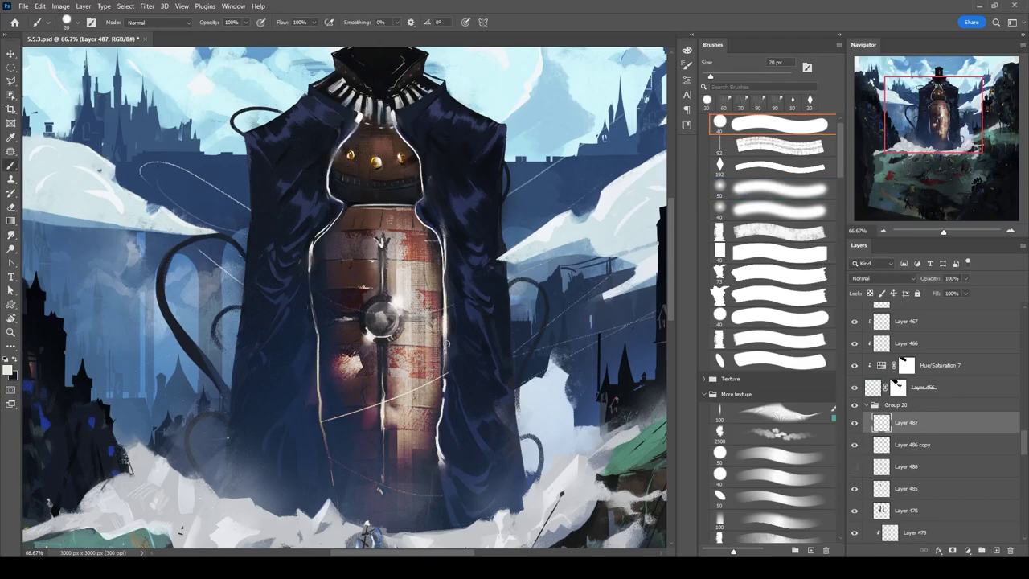
{"action": "scroll", "coordinate": [351, 201], "scroll_direction": "up", "scroll_amount": 3}
{"action": "key", "text": "bracketleft"}
{"action": "left_click_drag", "start_coordinate": [394, 264], "coordinate": [462, 241]}
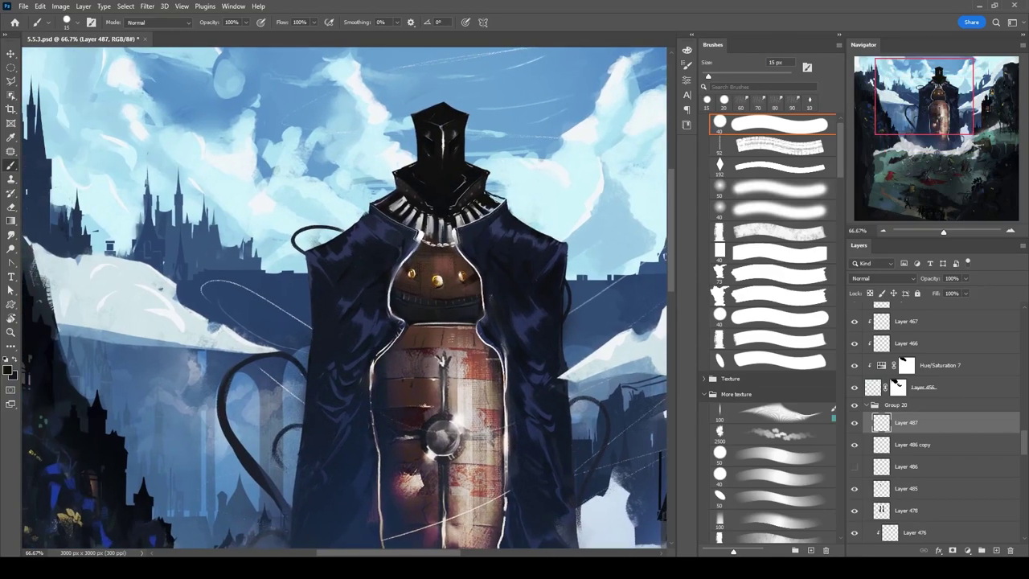
{"action": "scroll", "coordinate": [378, 203], "scroll_direction": "down", "scroll_amount": 3}
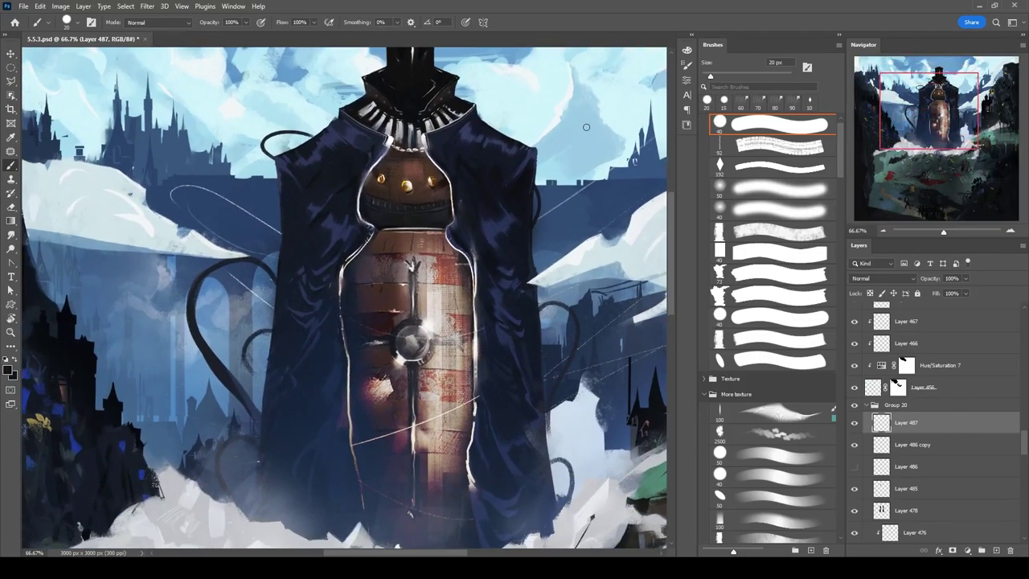
{"action": "scroll", "coordinate": [586, 126], "scroll_direction": "up", "scroll_amount": 3}
Paint a small white clasp on each side of the cloak's chest on the Color Dodge rim layer.
{"action": "key", "text": "alt+bracketleft"}
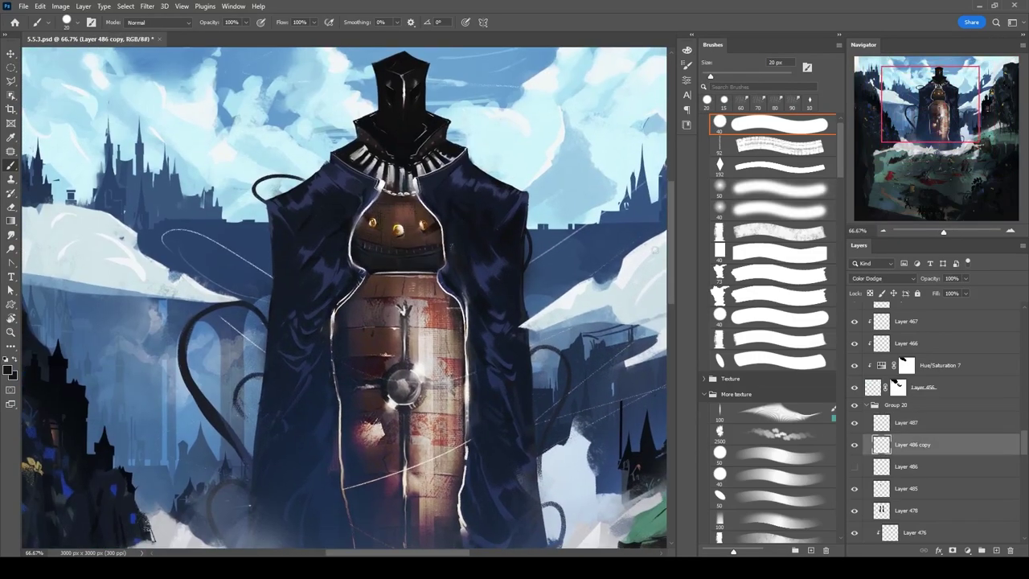
{"action": "key", "text": "alt+bracketright"}
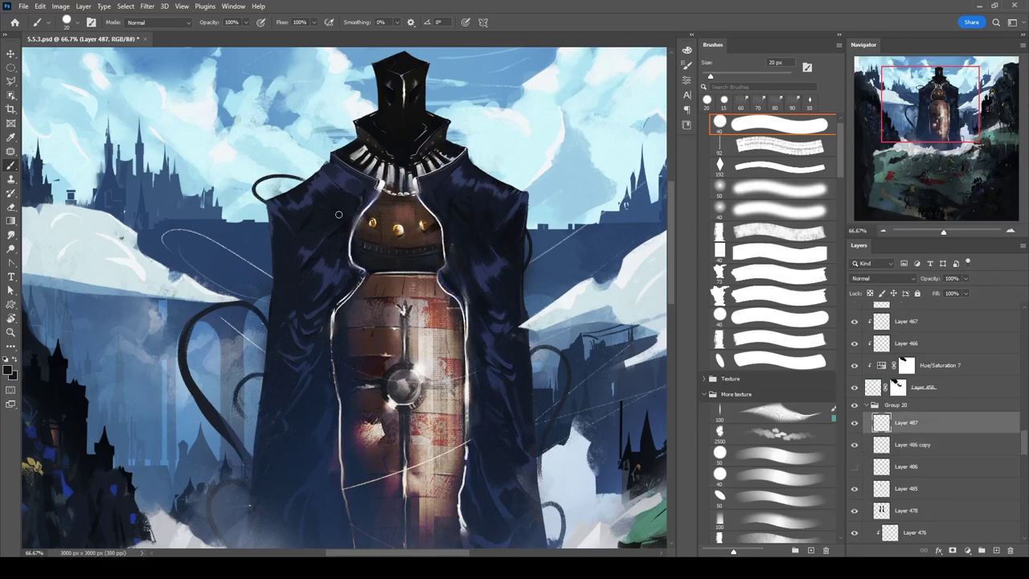
{"action": "left_click", "coordinate": [882, 443]}
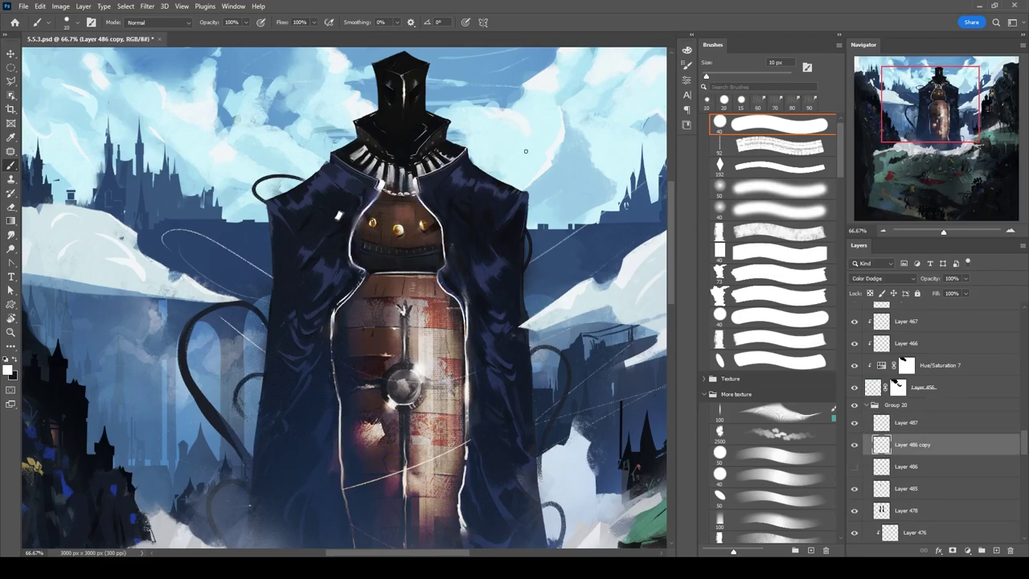
{"action": "left_click", "coordinate": [452, 213]}
{"action": "key", "text": "v"}
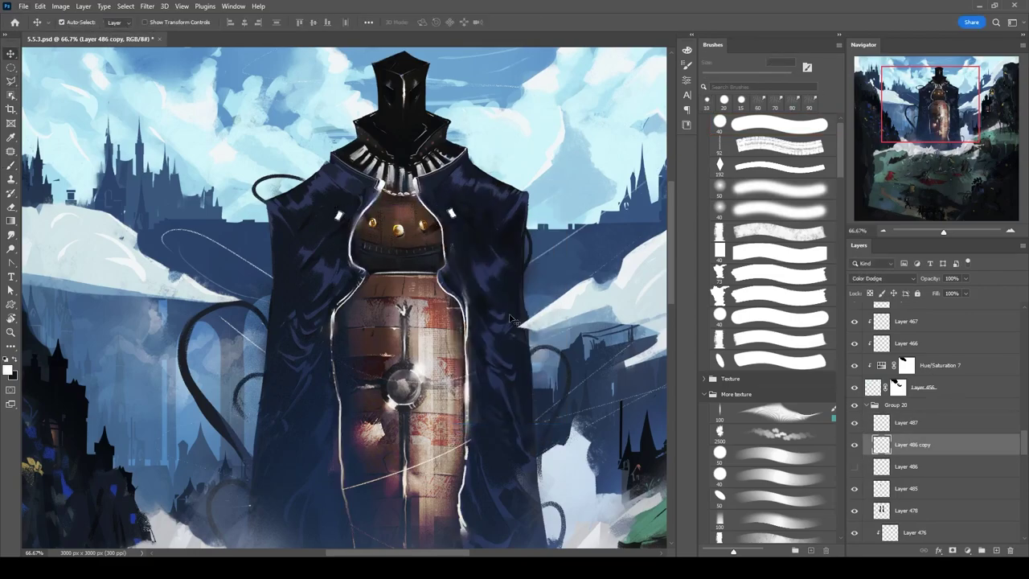
{"action": "key", "text": "b"}
{"action": "scroll", "coordinate": [520, 180], "scroll_direction": "up", "scroll_amount": 2}
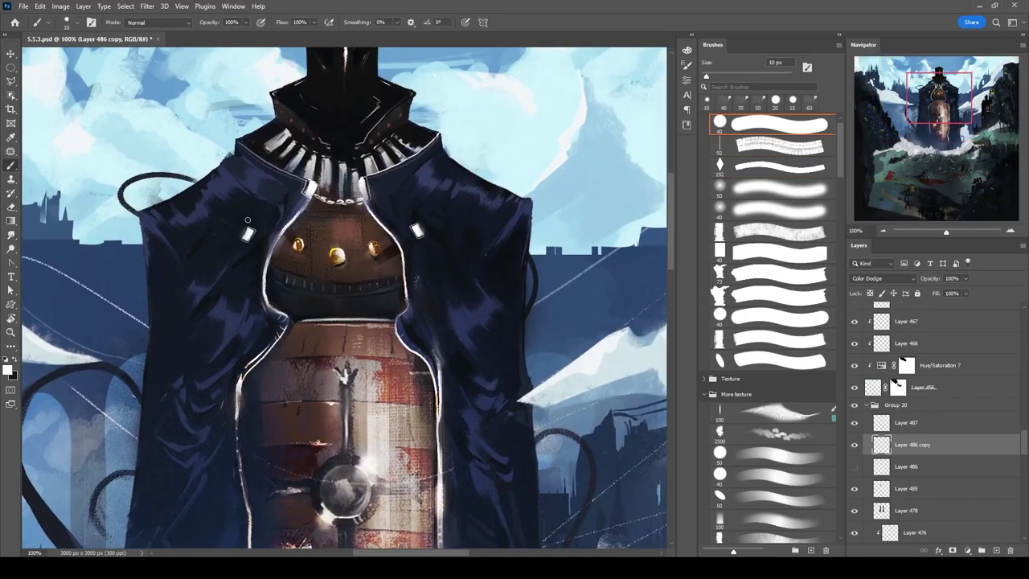
Shade the cloak with a soft black brush on a new layer clipped to Layer 478.
{"action": "scroll", "coordinate": [343, 297], "scroll_direction": "down", "scroll_amount": 4}
{"action": "scroll", "coordinate": [344, 297], "scroll_direction": "up", "scroll_amount": 2}
{"action": "key", "text": "ctrl+shift+alt+n"}
{"action": "key", "text": "ctrl+alt+g"}
{"action": "left_click", "coordinate": [772, 188]}
{"action": "key", "text": "bracketright"}
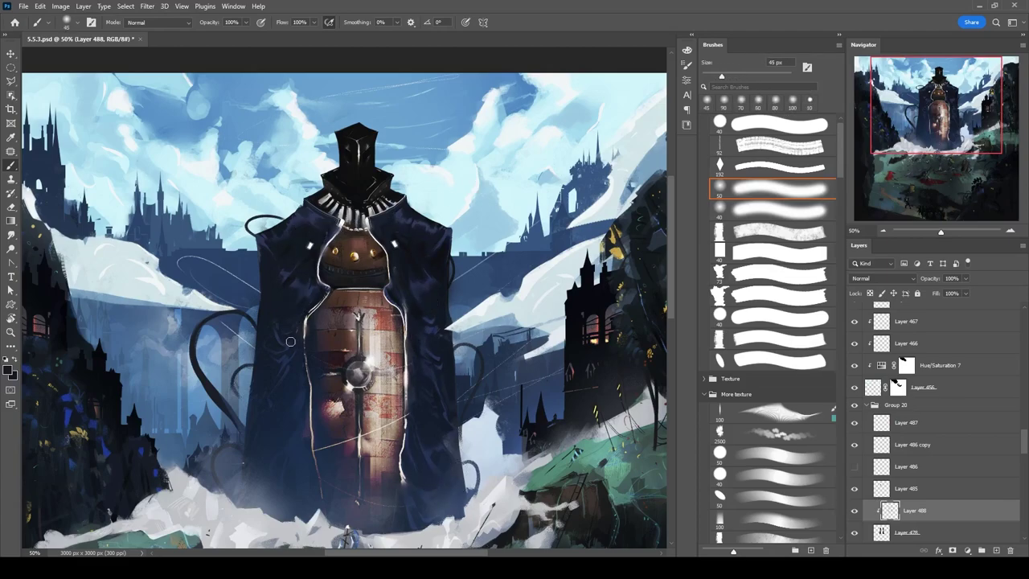
{"action": "scroll", "coordinate": [422, 359], "scroll_direction": "down", "scroll_amount": 3}
{"action": "scroll", "coordinate": [417, 406], "scroll_direction": "up", "scroll_amount": 4}
Refine the rim highlight at the right side of the waist on Layer 487 with white strokes and soft erasing.
{"action": "key", "text": "alt+bracketright"}
{"action": "key", "text": "alt+bracketright"}
{"action": "key", "text": "alt+bracketright"}
{"action": "key", "text": "bracketright"}
{"action": "key", "text": "bracketright"}
{"action": "key", "text": "bracketright"}
{"action": "key", "text": "x"}
{"action": "left_click_drag", "start_coordinate": [406, 393], "coordinate": [405, 312]}
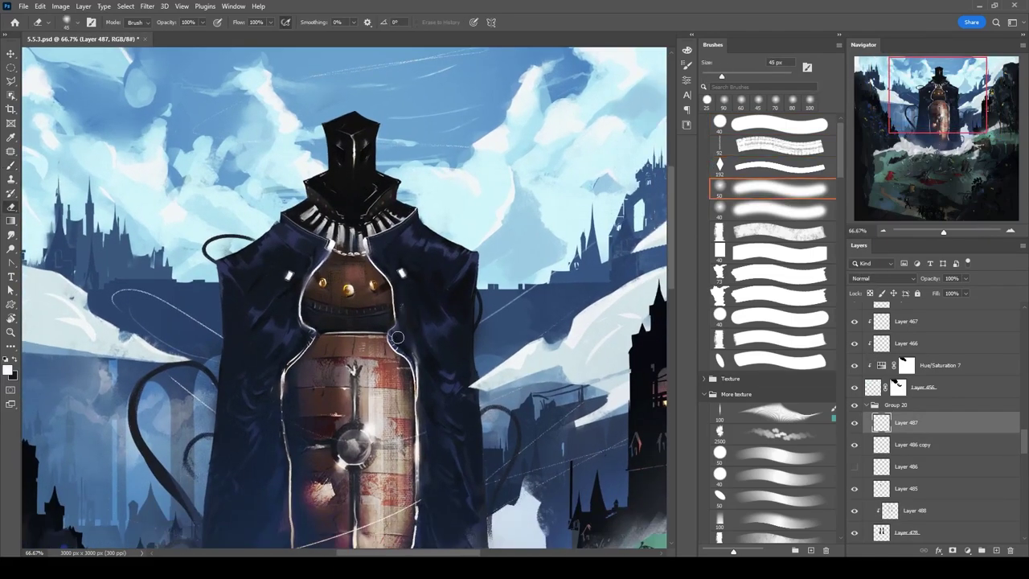
{"action": "key", "text": "e"}
{"action": "key", "text": "bracketleft"}
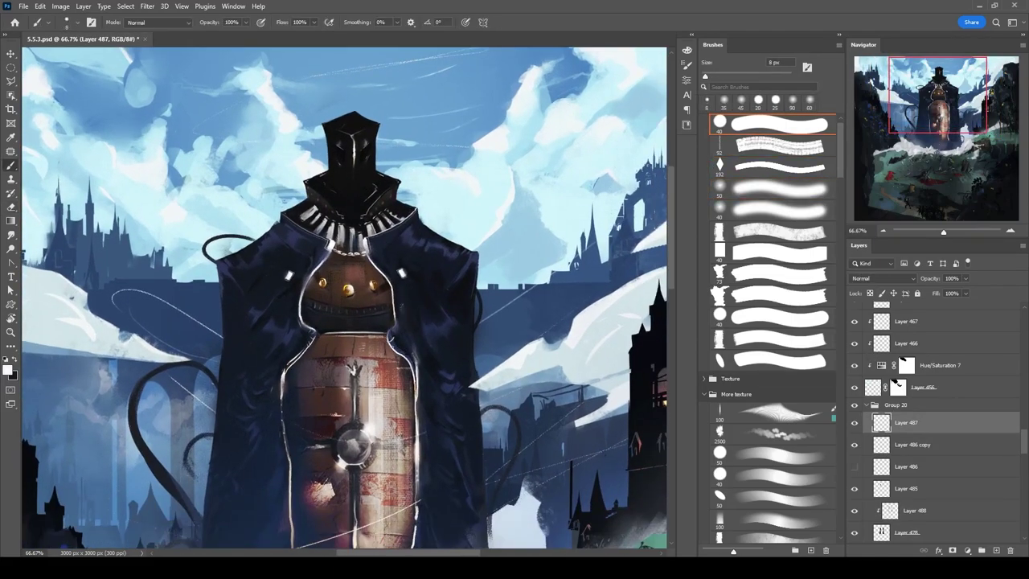
{"action": "left_click_drag", "start_coordinate": [402, 340], "coordinate": [402, 331]}
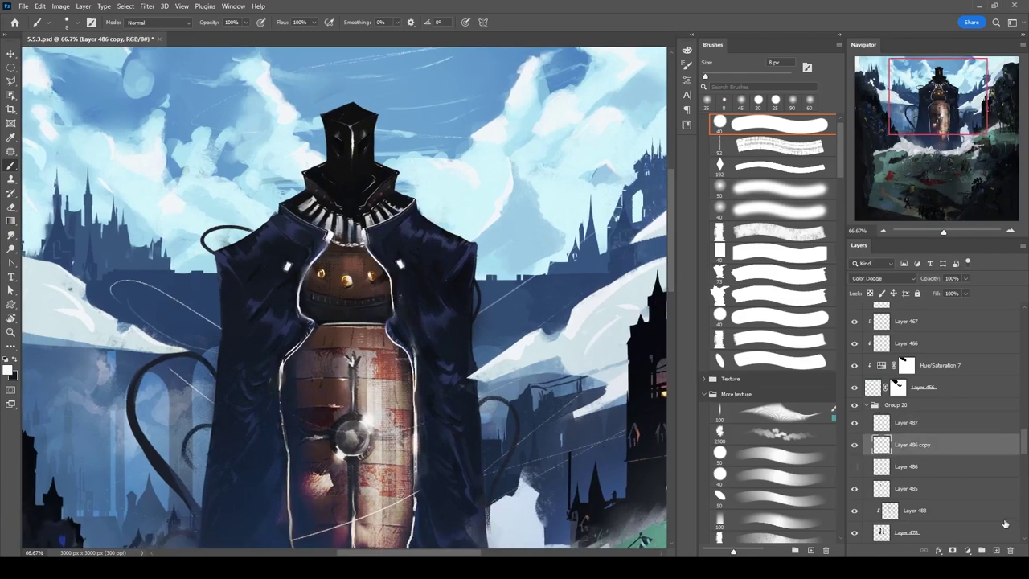
Paint and trim thin light detail lines on the cloak's collar on a new layer above the Color Dodge rim.
{"action": "key", "text": "ctrl+shift+alt+n"}
{"action": "key", "text": "ctrl+bracketleft"}
{"action": "key", "text": "b"}
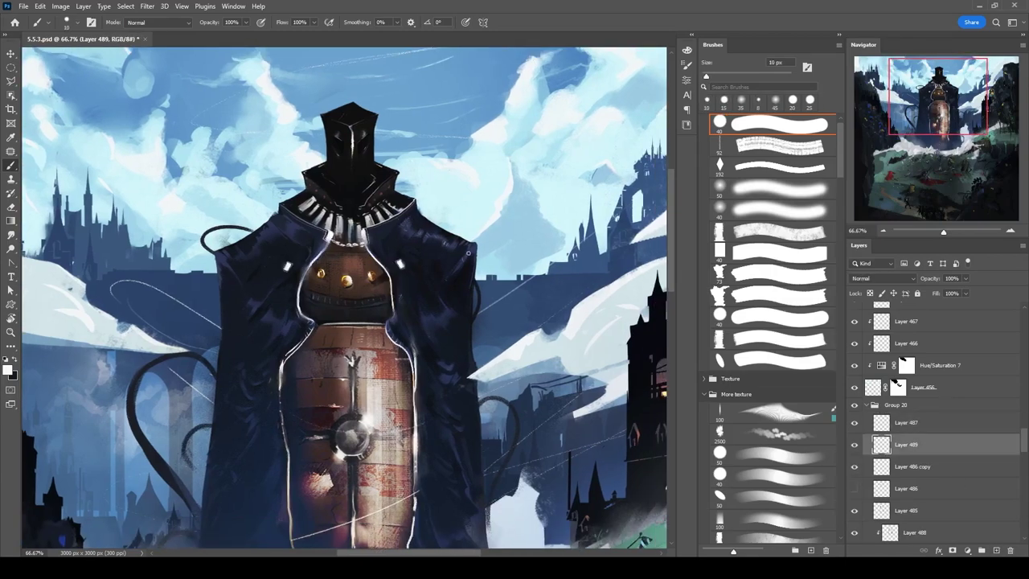
{"action": "key", "text": "e"}
{"action": "key", "text": "b"}
{"action": "key", "text": "e"}
{"action": "key", "text": "b"}
{"action": "key", "text": "e"}
{"action": "key", "text": "b"}
{"action": "key", "text": "bracketleft"}
{"action": "key", "text": "bracketleft"}
{"action": "key", "text": "bracketleft"}
Locate the cloak edge layer, Layer 485, and retouch the cloak beside the waist with dark blue.
{"action": "key", "text": "v"}
{"action": "scroll", "coordinate": [855, 418], "scroll_direction": "down", "scroll_amount": 10}
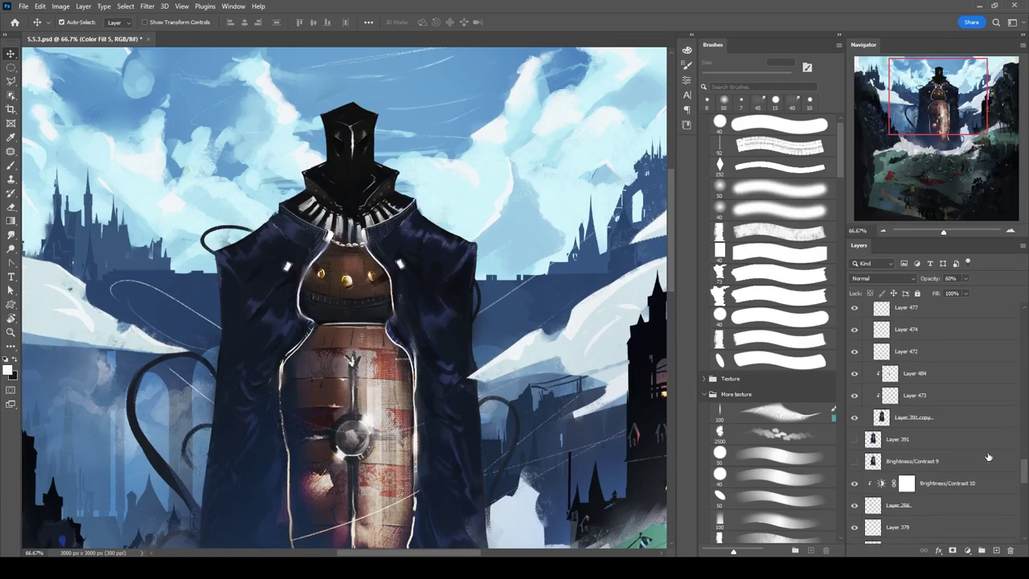
{"action": "left_click", "coordinate": [855, 373]}
{"action": "left_click", "coordinate": [854, 373]}
{"action": "scroll", "coordinate": [860, 418], "scroll_direction": "up", "scroll_amount": 3}
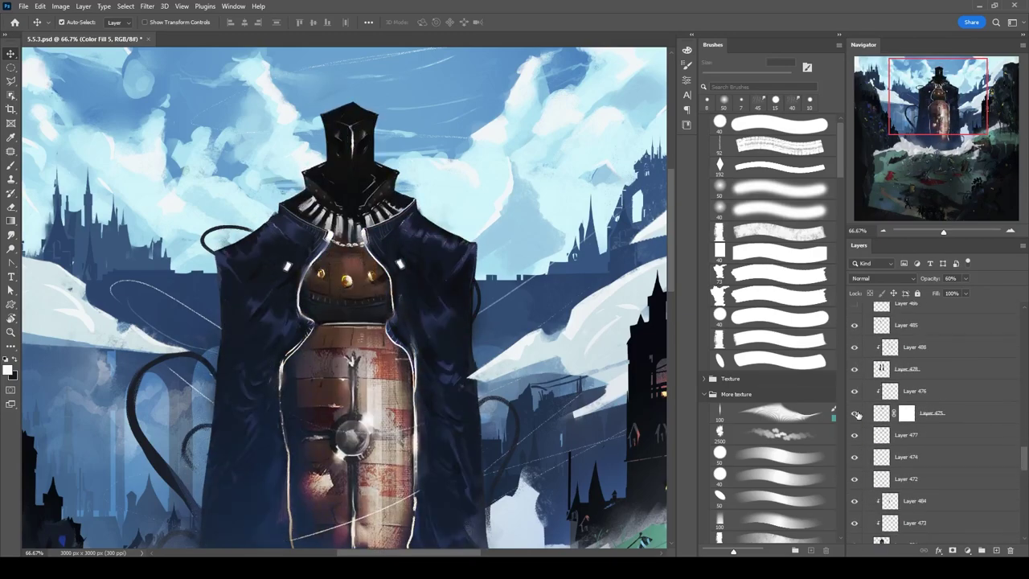
{"action": "left_click", "coordinate": [383, 311]}
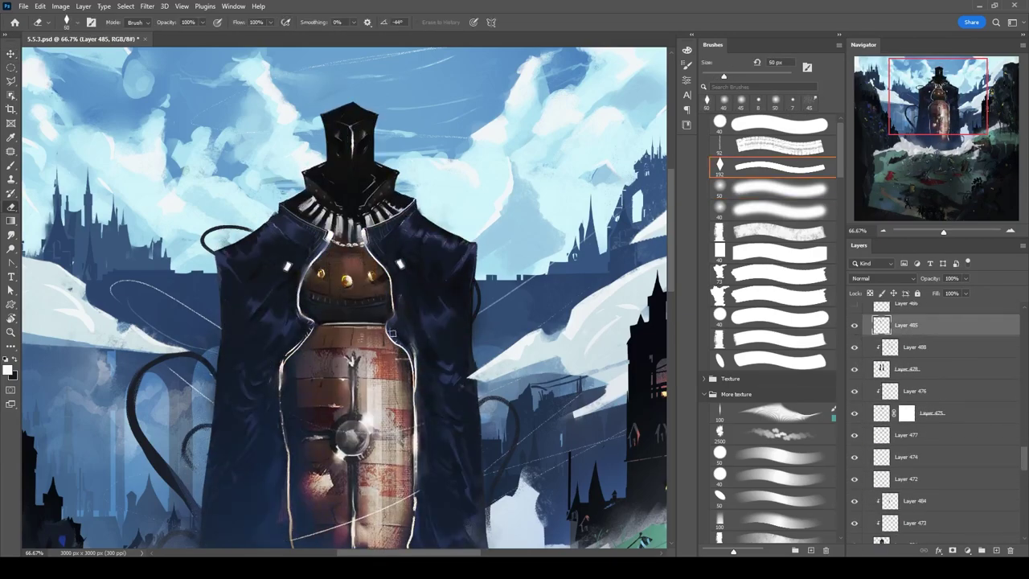
{"action": "key", "text": "b"}
{"action": "key", "text": "comma"}
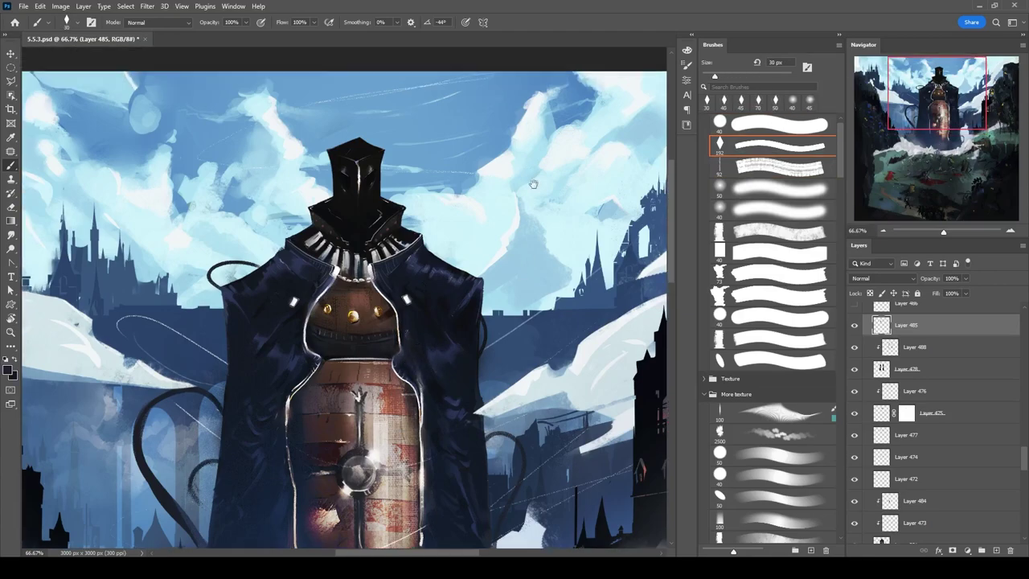
Cover the old white collar stripes with dark brown strokes on a new layer above Layer 484.
{"action": "key", "text": "ctrl+plus"}
{"action": "scroll", "coordinate": [932, 402], "scroll_direction": "down", "scroll_amount": 3}
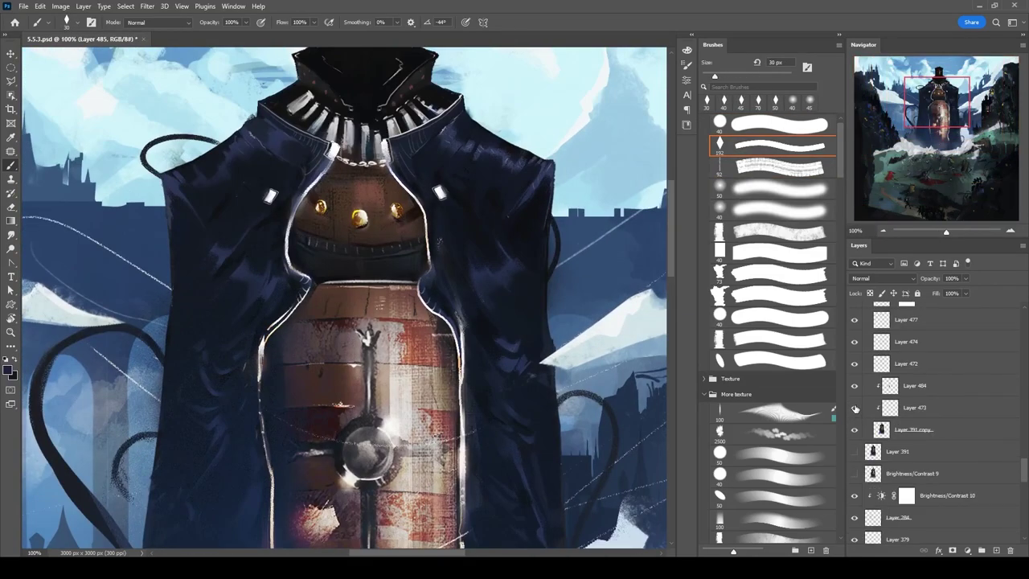
{"action": "left_click", "coordinate": [906, 385]}
{"action": "mouse_move", "coordinate": [333, 132]}
{"action": "left_mouse_down"}
{"action": "mouse_move", "coordinate": [318, 183]}
{"action": "mouse_move", "coordinate": [418, 159]}
{"action": "mouse_move", "coordinate": [334, 207]}
{"action": "mouse_move", "coordinate": [425, 161]}
{"action": "mouse_move", "coordinate": [278, 157]}
{"action": "mouse_move", "coordinate": [386, 173]}
{"action": "left_mouse_up"}
{"action": "key", "text": "bracketright"}
{"action": "key", "text": "bracketright"}
{"action": "key", "text": "bracketright"}
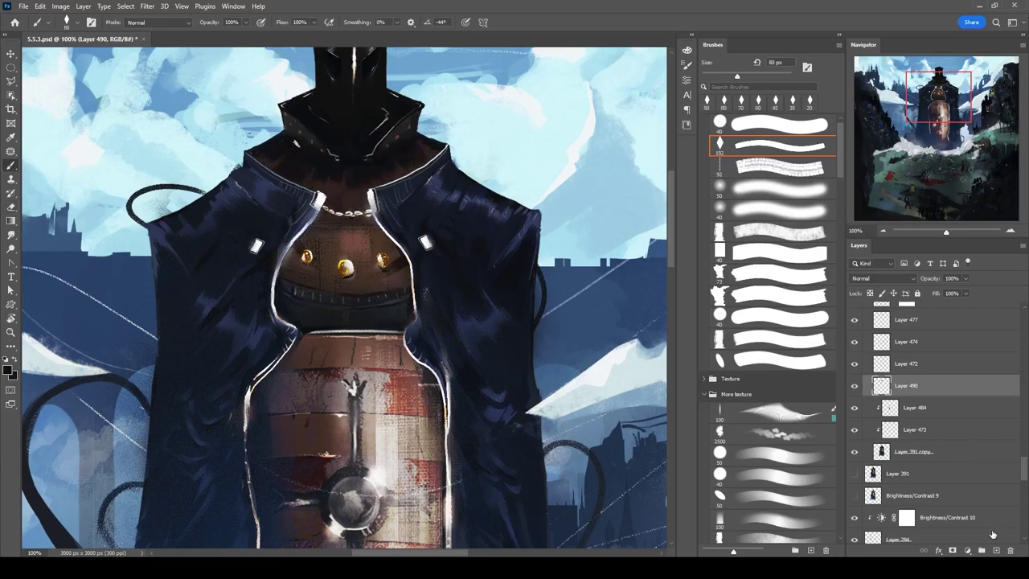
Group the figure's base layers and paint evenly spaced white stripes around the collar on a new layer inside the group.
{"action": "key", "text": "ctrl+g"}
{"action": "key", "text": "ctrl+shift+alt+n"}
{"action": "left_click_drag", "start_coordinate": [466, 168], "coordinate": [476, 205]}
{"action": "key", "text": "x"}
{"action": "key", "text": "bracketleft"}
{"action": "key", "text": "bracketleft"}
{"action": "key", "text": "bracketleft"}
{"action": "key", "text": "bracketleft"}
{"action": "mouse_move", "coordinate": [278, 189]}
{"action": "left_mouse_down"}
{"action": "mouse_move", "coordinate": [318, 204]}
{"action": "mouse_move", "coordinate": [298, 230]}
{"action": "mouse_move", "coordinate": [377, 205]}
{"action": "mouse_move", "coordinate": [401, 209]}
{"action": "mouse_move", "coordinate": [428, 183]}
{"action": "left_mouse_up"}
{"action": "key", "text": "e"}
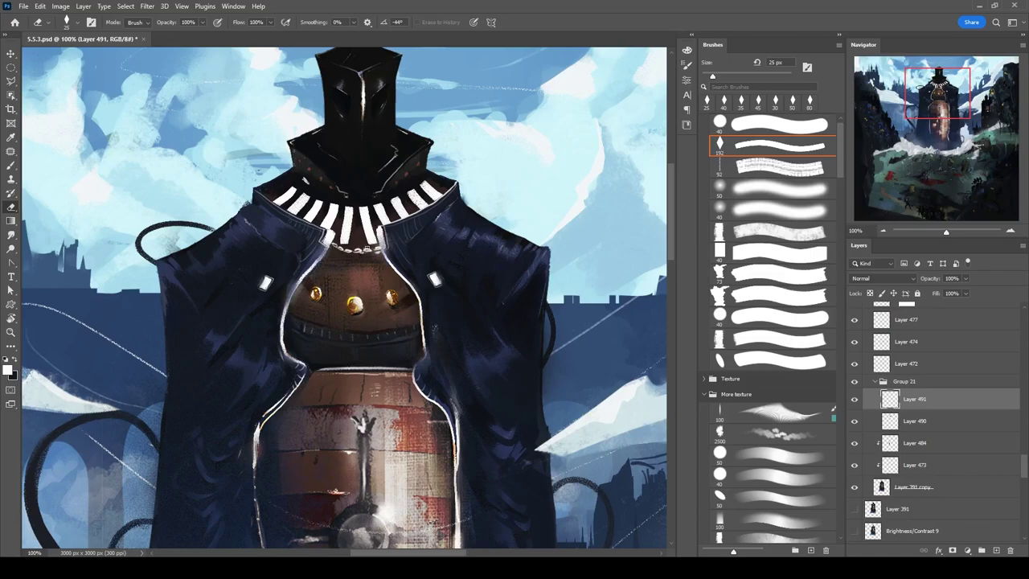
Create a new layer beneath the white collar stripes and add small grey strokes at the collar with a 10 px hard brush.
{"action": "key", "text": "b"}
{"action": "key", "text": "ctrl+shift+alt+n"}
{"action": "key", "text": "bracketleft"}
{"action": "key", "text": "bracketleft"}
{"action": "right_click", "coordinate": [411, 204], "text": "alt+shift"}
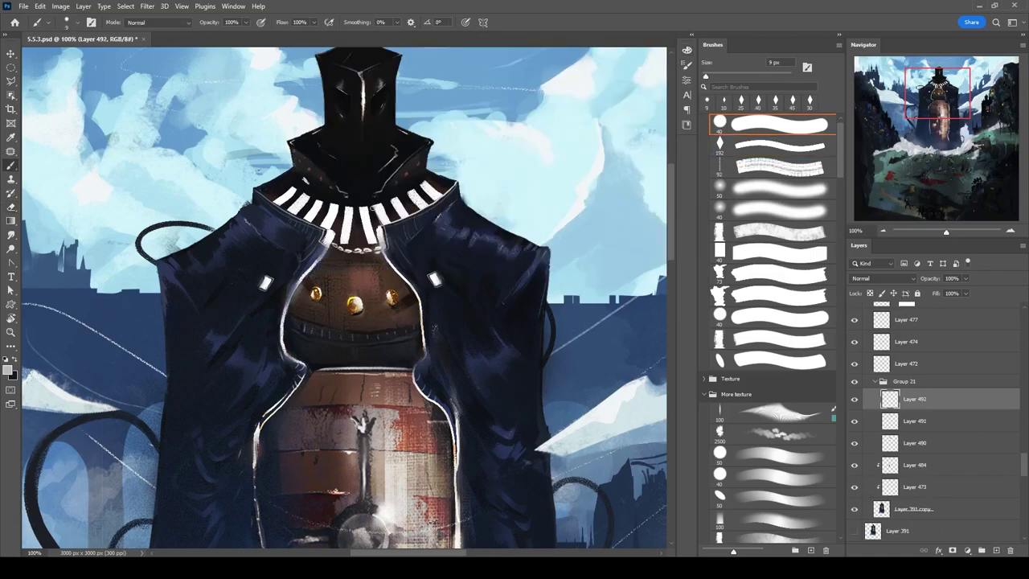
{"action": "right_click", "coordinate": [411, 203], "text": "alt+shift"}
{"action": "key", "text": "ctrl+z"}
{"action": "key", "text": "ctrl+shift+alt+n"}
{"action": "key", "text": "bracketright"}
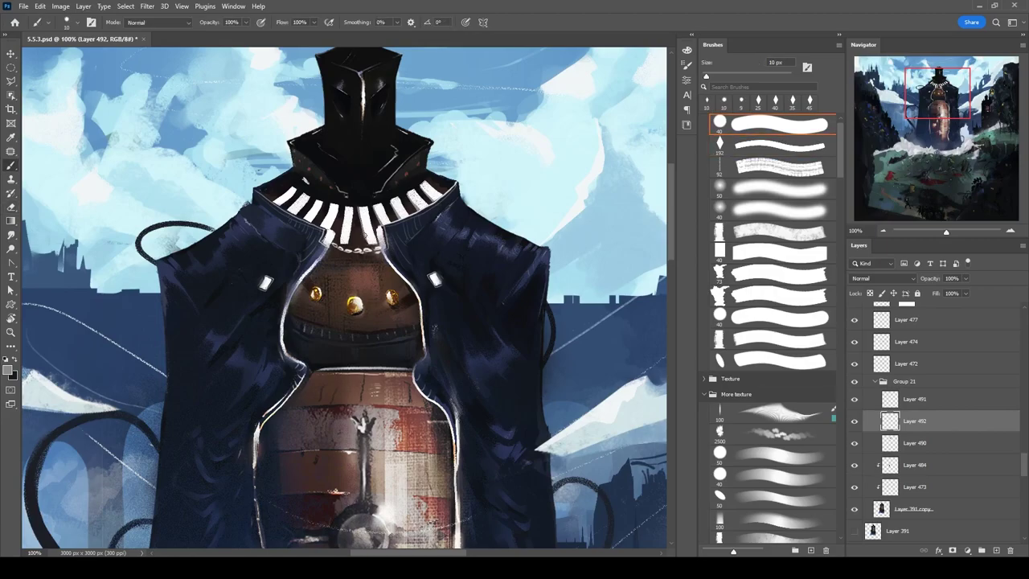
{"action": "left_click_drag", "start_coordinate": [306, 196], "coordinate": [294, 222]}
{"action": "left_click_drag", "start_coordinate": [386, 282], "coordinate": [394, 279]}
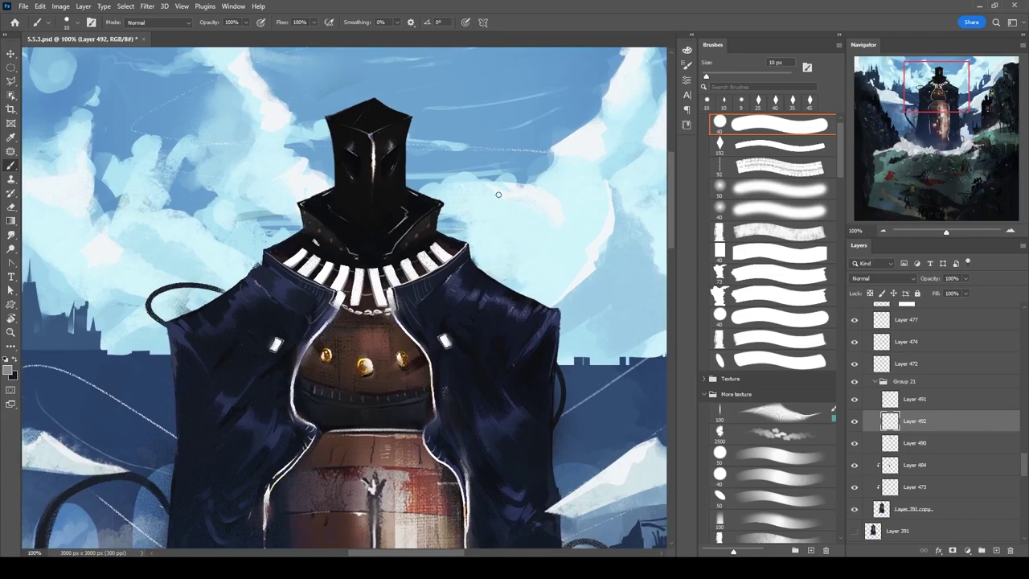
Shade the white collar stripes on Layer 491 with a soft 60 px black brush.
{"action": "key", "text": "ctrl+shift+alt+n"}
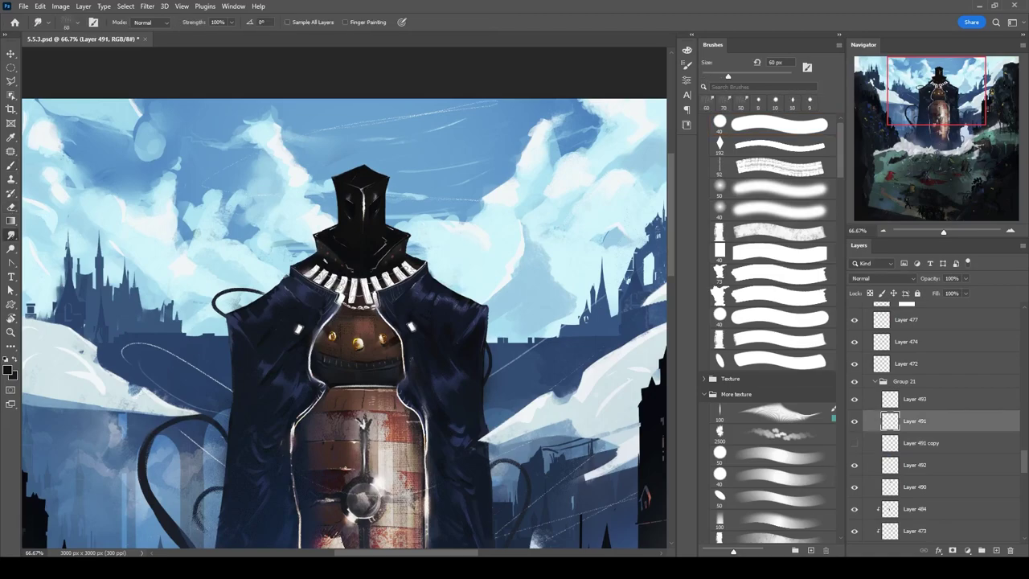
{"action": "key", "text": "b"}
{"action": "left_click_drag", "start_coordinate": [342, 277], "coordinate": [394, 282]}
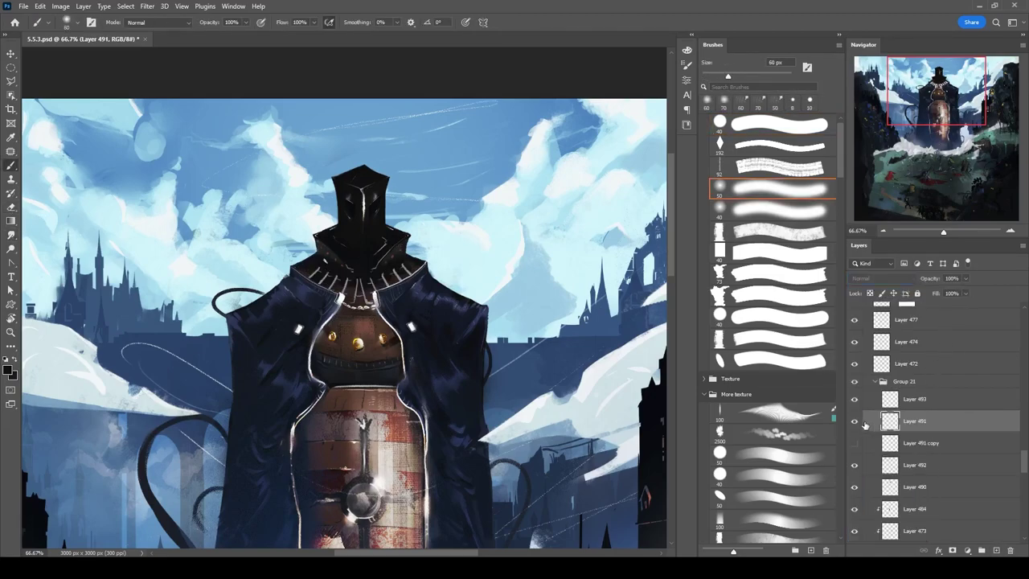
Brighten the collar stripes with a soft 15 px white brush on a new Color Dodge layer.
{"action": "key", "text": "ctrl+shift+alt+n"}
{"action": "key", "text": "alt+shift+d"}
{"action": "key", "text": "x"}
{"action": "key", "text": "bracketleft"}
{"action": "key", "text": "bracketleft"}
{"action": "key", "text": "bracketleft"}
{"action": "key", "text": "bracketleft"}
{"action": "left_click_drag", "start_coordinate": [314, 272], "coordinate": [410, 269]}
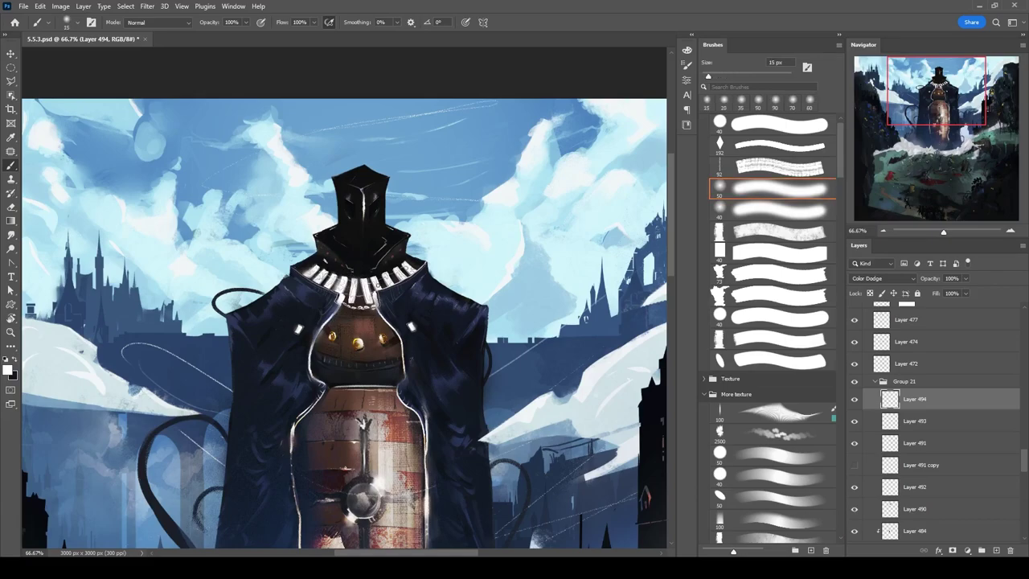
Clean up the edges of the collar stripes, working between Layer 487 and Layer 494.
{"action": "key", "text": "e"}
{"action": "left_click", "coordinate": [414, 257], "text": "ctrl"}
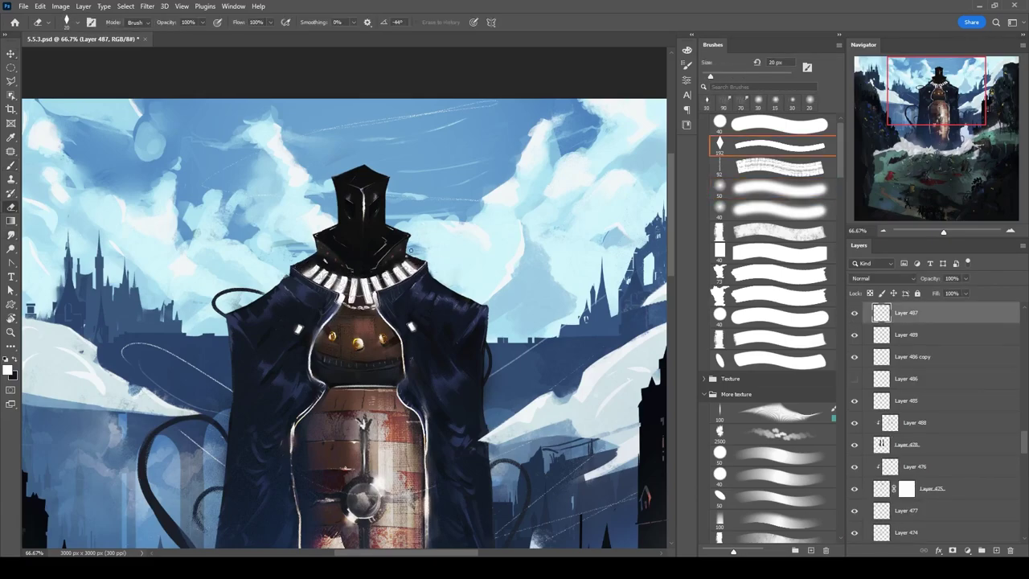
{"action": "key", "text": "b"}
{"action": "left_click", "coordinate": [402, 264], "text": "ctrl"}
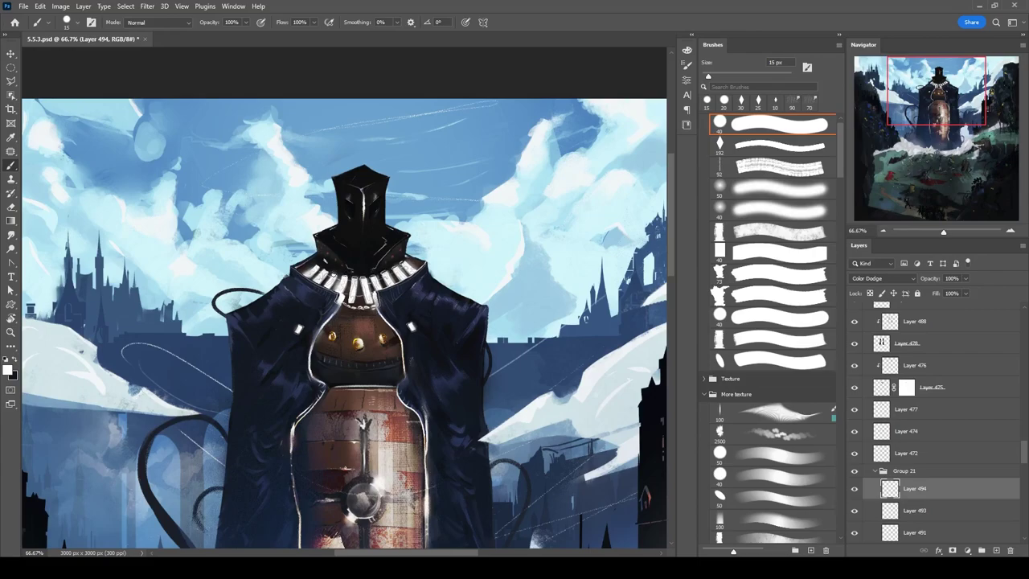
{"action": "key", "text": "v"}
{"action": "left_click", "coordinate": [334, 271]}
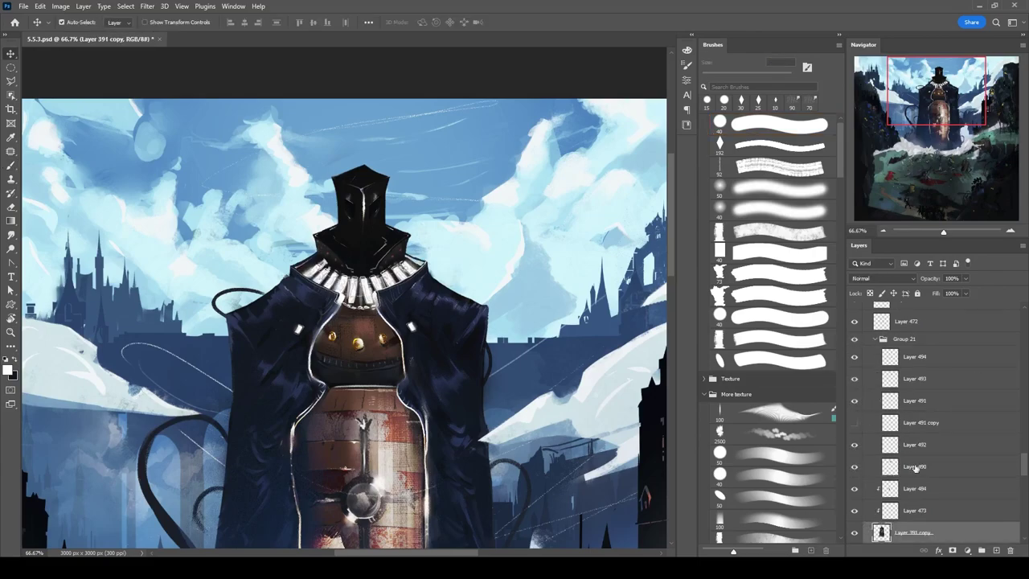
Retouch the gaps around the collar stripes in black on Layer 490 and add fine grey lines on Layer 492.
{"action": "left_click", "coordinate": [884, 465]}
{"action": "key", "text": "b"}
{"action": "key", "text": "ctrl+minus"}
{"action": "key", "text": "ctrl+minus"}
{"action": "key", "text": "ctrl+minus"}
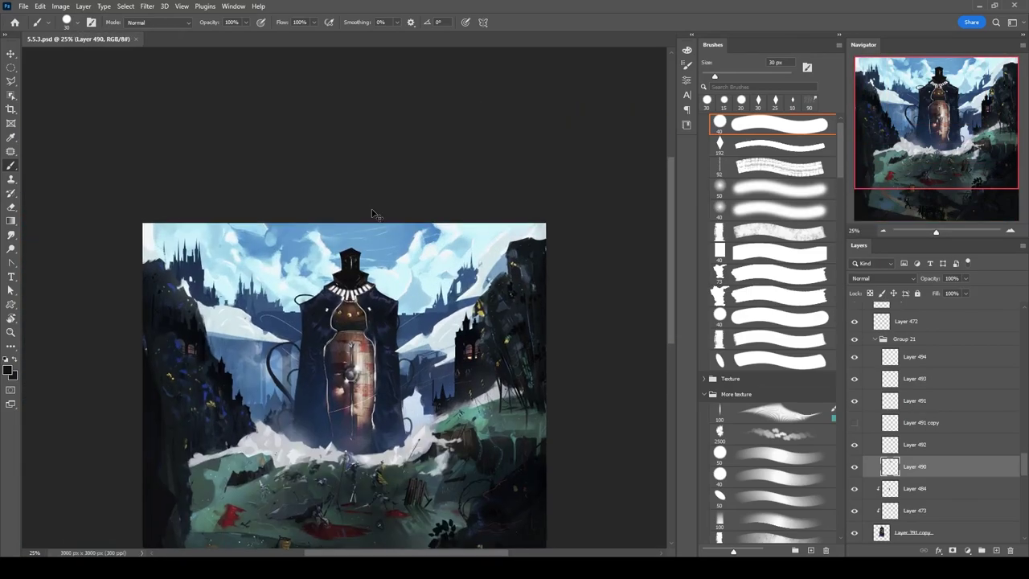
{"action": "scroll", "coordinate": [342, 281], "scroll_direction": "up", "scroll_amount": 7}
{"action": "key", "text": "alt+bracketright"}
{"action": "scroll", "coordinate": [620, 390], "scroll_direction": "down", "scroll_amount": 7}
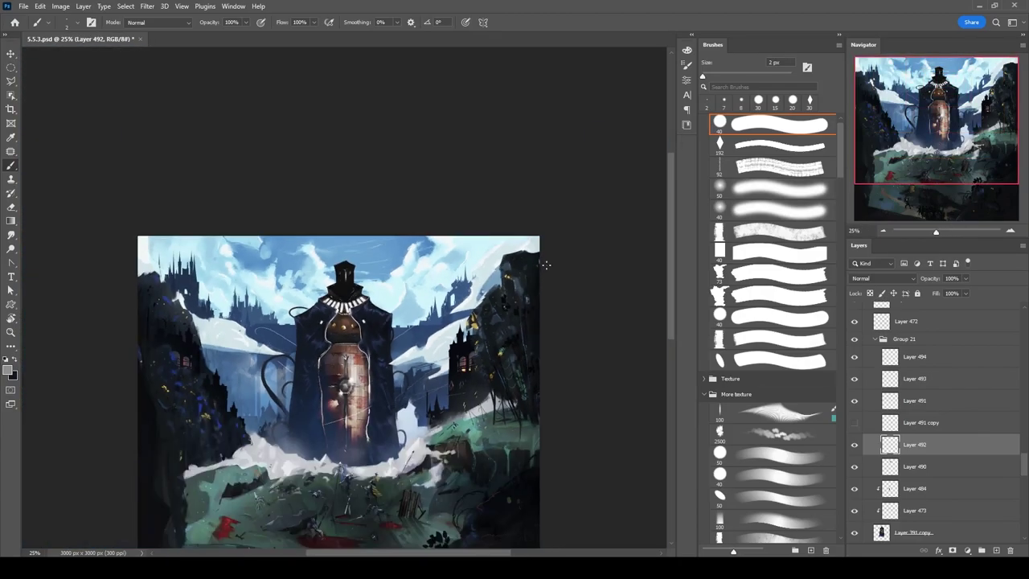
Repaint the raised hood collar on Layer 490 with dark brown strokes sampled from the figure, using the diamond-shaped brush.
{"action": "key", "text": "ctrl+1"}
{"action": "key", "text": "alt+bracketleft"}
{"action": "right_click", "coordinate": [313, 294], "text": "alt+shift"}
{"action": "key", "text": "bracketleft"}
{"action": "key", "text": "bracketleft"}
{"action": "key", "text": "bracketleft"}
{"action": "key", "text": "bracketleft"}
{"action": "key", "text": "bracketleft"}
{"action": "key", "text": "bracketleft"}
{"action": "key", "text": "bracketleft"}
{"action": "key", "text": "bracketleft"}
{"action": "key", "text": "bracketleft"}
{"action": "key", "text": "bracketleft"}
{"action": "key", "text": "bracketleft"}
{"action": "left_click", "coordinate": [338, 366], "text": "alt"}
{"action": "key", "text": "bracketleft"}
{"action": "key", "text": "bracketleft"}
{"action": "key", "text": "bracketleft"}
{"action": "key", "text": "bracketleft"}
{"action": "left_click", "coordinate": [318, 326], "text": "alt"}
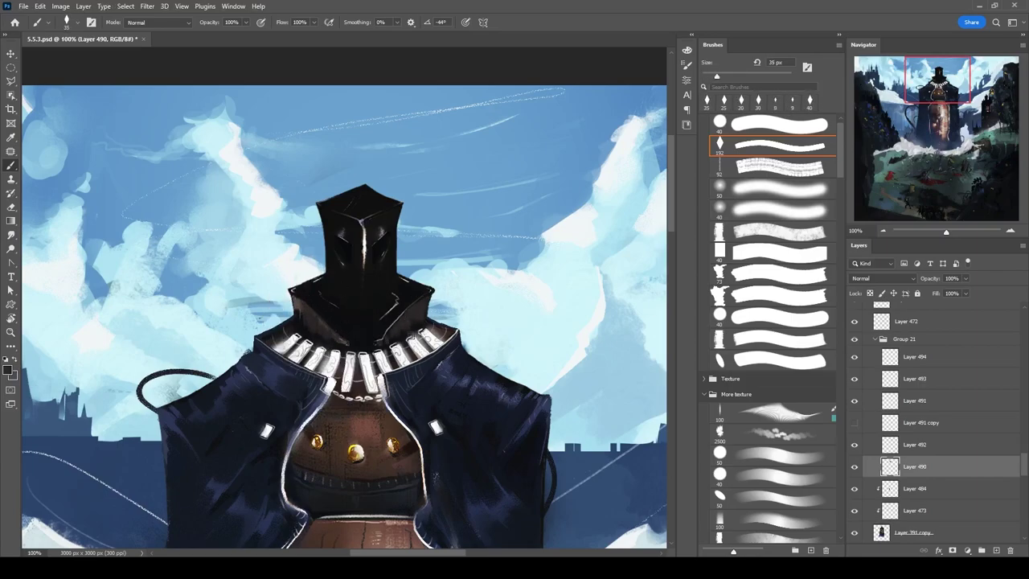
{"action": "key", "text": "bracketleft"}
{"action": "key", "text": "bracketleft"}
{"action": "key", "text": "bracketleft"}
{"action": "scroll", "coordinate": [400, 347], "scroll_direction": "up", "scroll_amount": 1}
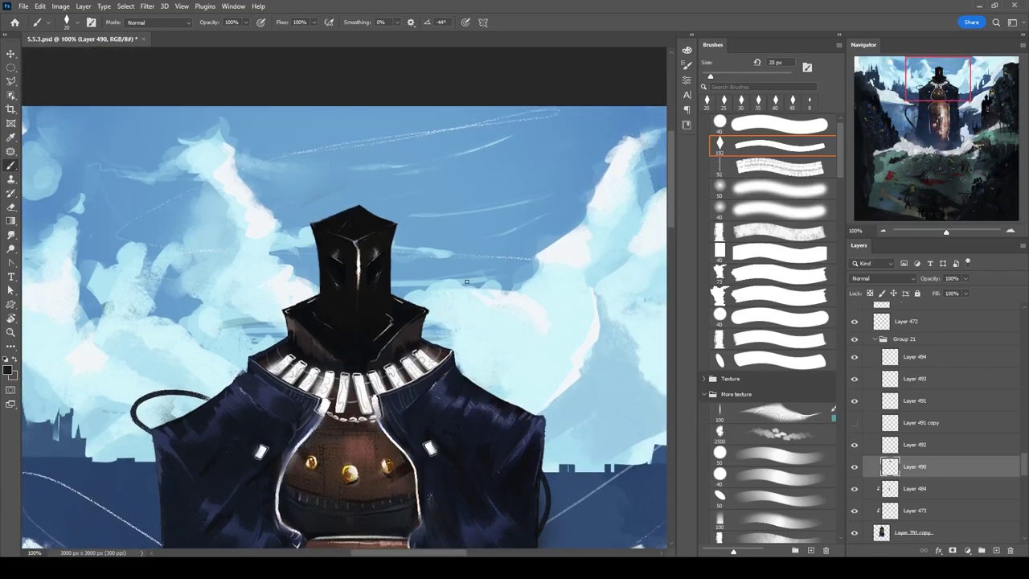
Select Layer 491 and paint thin white edge lines along the rim of the raised hood collar.
{"action": "left_click", "coordinate": [917, 357]}
{"action": "left_click", "coordinate": [861, 401]}
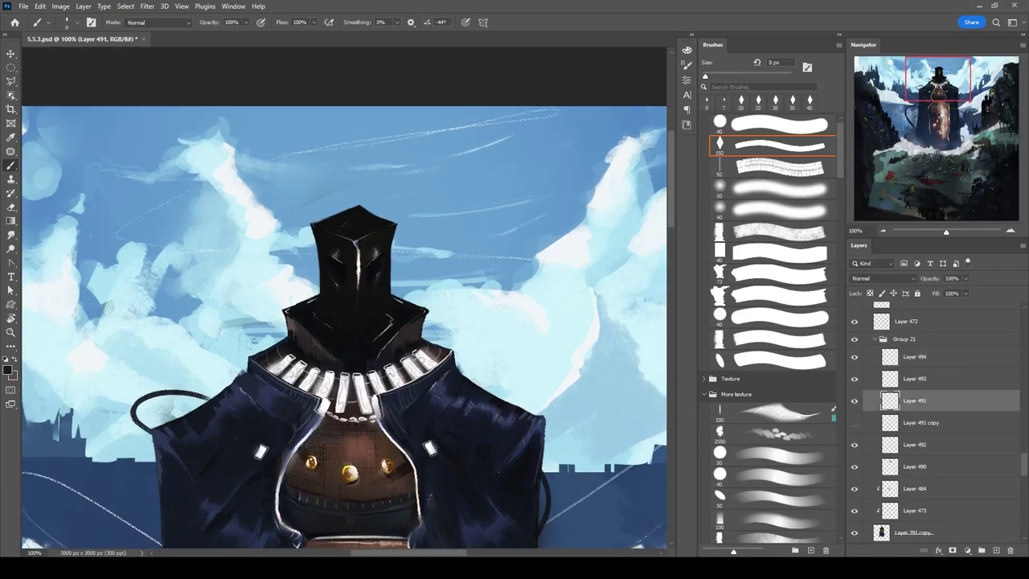
{"action": "left_click_drag", "start_coordinate": [377, 357], "coordinate": [422, 316]}
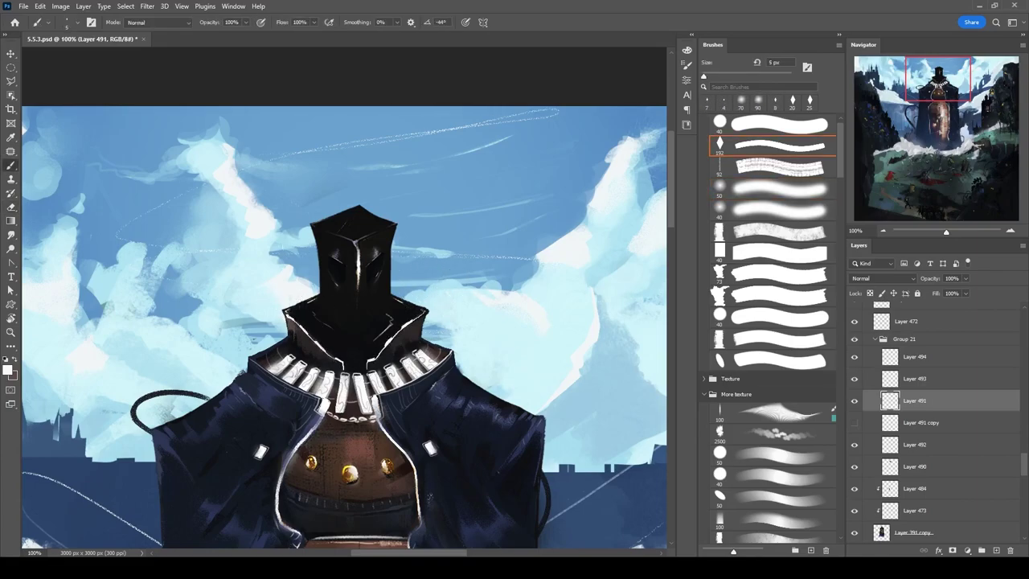
{"action": "left_click_drag", "start_coordinate": [406, 311], "coordinate": [373, 272]}
{"action": "key", "text": "x"}
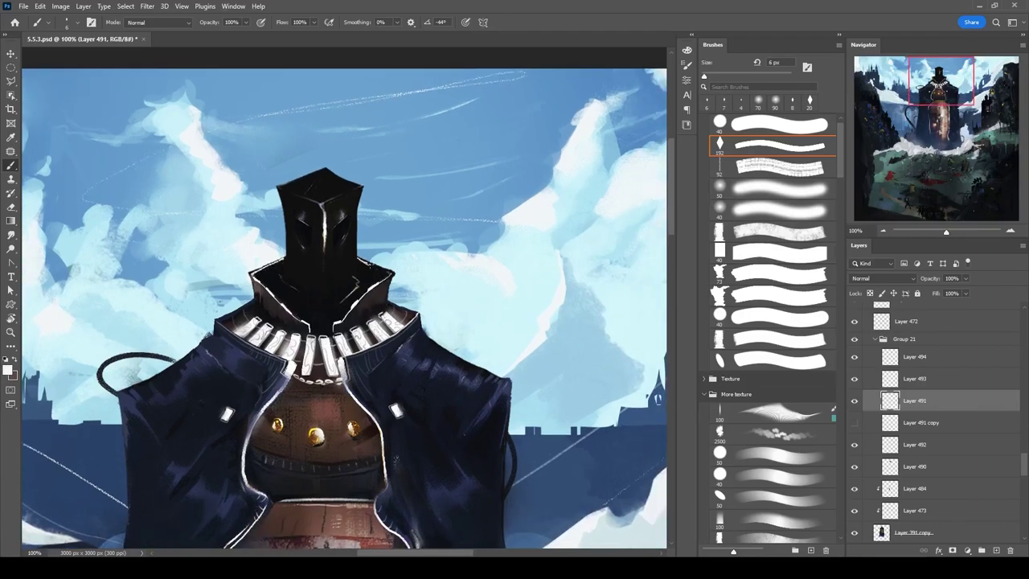
Draw a thin white V-shaped line around the base of the helmet and erase parts of it into a broken line.
{"action": "key", "text": "bracketleft"}
{"action": "key", "text": "bracketleft"}
{"action": "key", "text": "bracketleft"}
{"action": "key", "text": "x"}
{"action": "mouse_move", "coordinate": [291, 283]}
{"action": "left_mouse_down"}
{"action": "mouse_move", "coordinate": [374, 249]}
{"action": "mouse_move", "coordinate": [359, 278]}
{"action": "left_mouse_up"}
{"action": "key", "text": "x"}
{"action": "key", "text": "bracketright"}
{"action": "key", "text": "bracketright"}
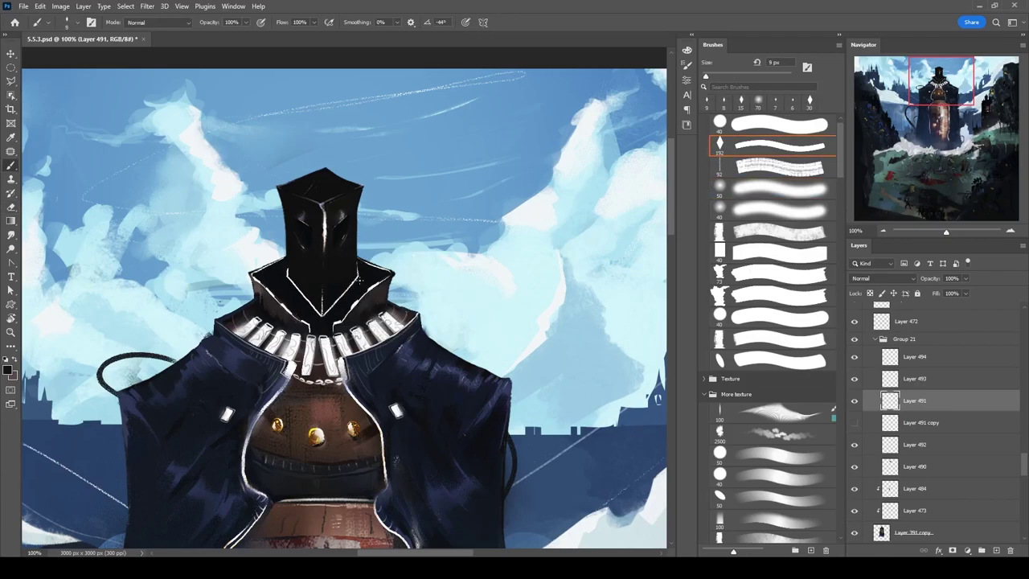
{"action": "key", "text": "e"}
{"action": "mouse_move", "coordinate": [305, 282]}
{"action": "left_mouse_down"}
{"action": "mouse_move", "coordinate": [374, 286]}
{"action": "mouse_move", "coordinate": [476, 163]}
{"action": "left_mouse_up"}
{"action": "key", "text": "b"}
{"action": "key", "text": "bracketleft"}
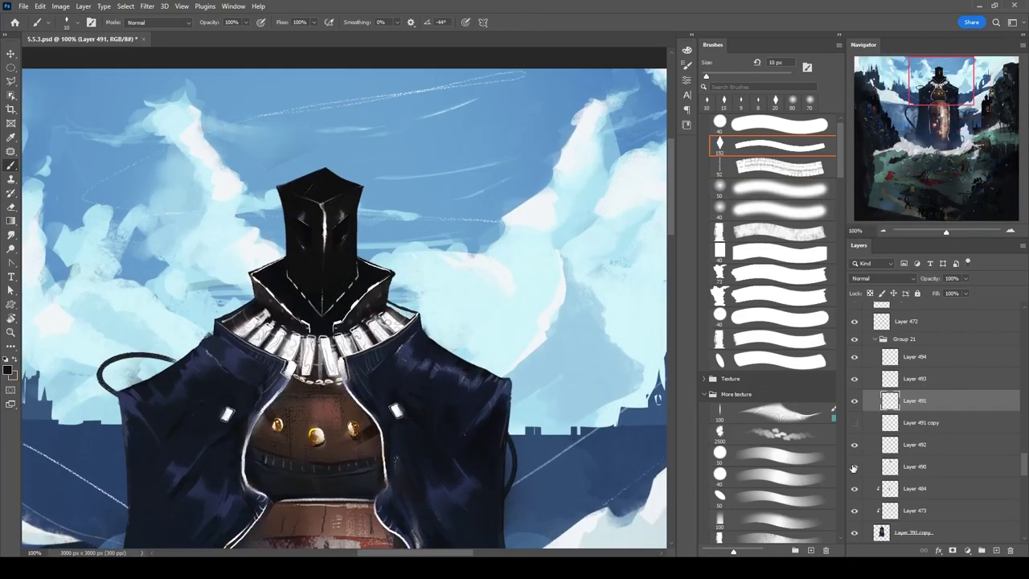
Select Layer 490 and darken the raised hood collar with dark navy strokes.
{"action": "left_click", "coordinate": [868, 467]}
{"action": "key", "text": "bracketright"}
{"action": "key", "text": "bracketright"}
{"action": "key", "text": "bracketright"}
{"action": "key", "text": "bracketright"}
{"action": "key", "text": "bracketright"}
{"action": "mouse_move", "coordinate": [414, 283]}
{"action": "left_mouse_down"}
{"action": "mouse_move", "coordinate": [403, 314]}
{"action": "mouse_move", "coordinate": [349, 322]}
{"action": "mouse_move", "coordinate": [262, 295]}
{"action": "mouse_move", "coordinate": [295, 314]}
{"action": "mouse_move", "coordinate": [277, 275]}
{"action": "left_mouse_up"}
{"action": "key", "text": "bracketleft"}
{"action": "left_click_drag", "start_coordinate": [411, 241], "coordinate": [397, 299]}
{"action": "scroll", "coordinate": [397, 299], "scroll_direction": "down", "scroll_amount": 2}
{"action": "key", "text": "bracketleft"}
{"action": "key", "text": "bracketleft"}
{"action": "key", "text": "bracketleft"}
{"action": "key", "text": "bracketleft"}
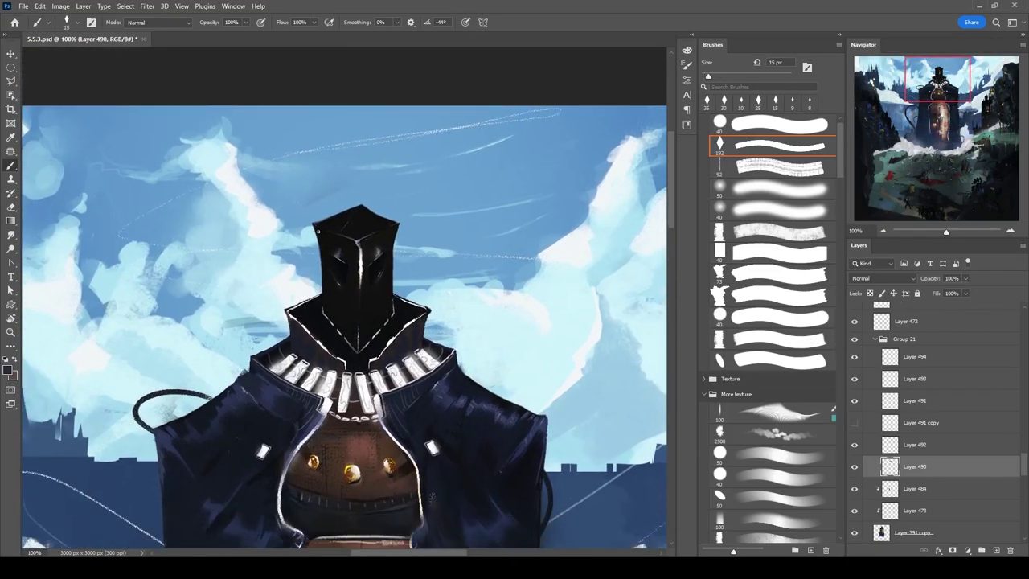
Paint the helmet's front edge with dark navy over the white centre line and trim the strokes with the Eraser.
{"action": "key", "text": "bracketright"}
{"action": "key", "text": "bracketright"}
{"action": "key", "text": "bracketright"}
{"action": "key", "text": "bracketright"}
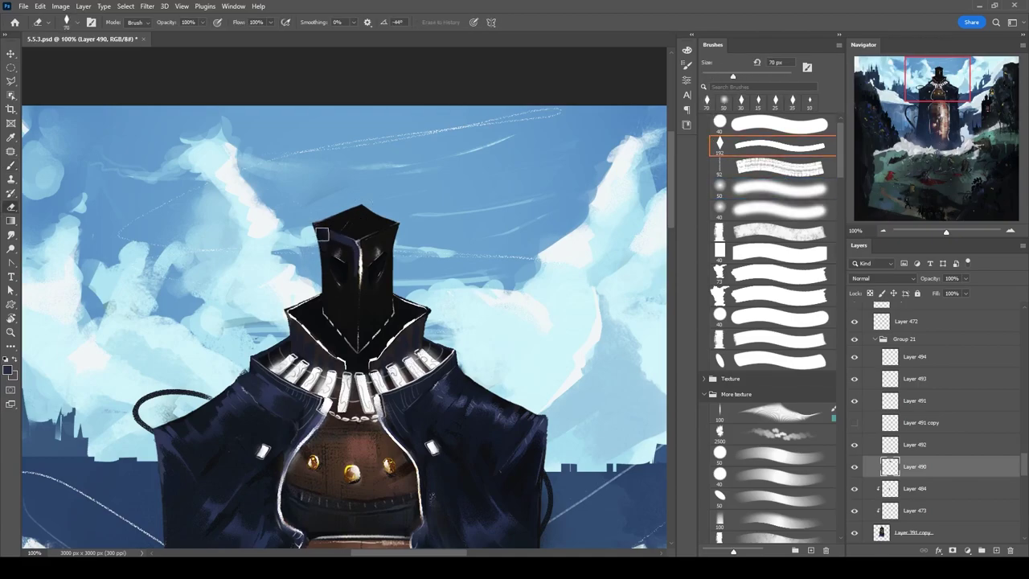
{"action": "key", "text": "e"}
{"action": "left_click_drag", "start_coordinate": [352, 271], "coordinate": [352, 349]}
{"action": "key", "text": "b"}
{"action": "left_click_drag", "start_coordinate": [361, 241], "coordinate": [361, 299]}
{"action": "key", "text": "e"}
Refine the helmet's navy front planes and upper edge with alternating small brush and eraser strokes.
{"action": "key", "text": "b"}
{"action": "key", "text": "bracketleft"}
{"action": "key", "text": "bracketleft"}
{"action": "key", "text": "bracketleft"}
{"action": "key", "text": "bracketleft"}
{"action": "key", "text": "bracketleft"}
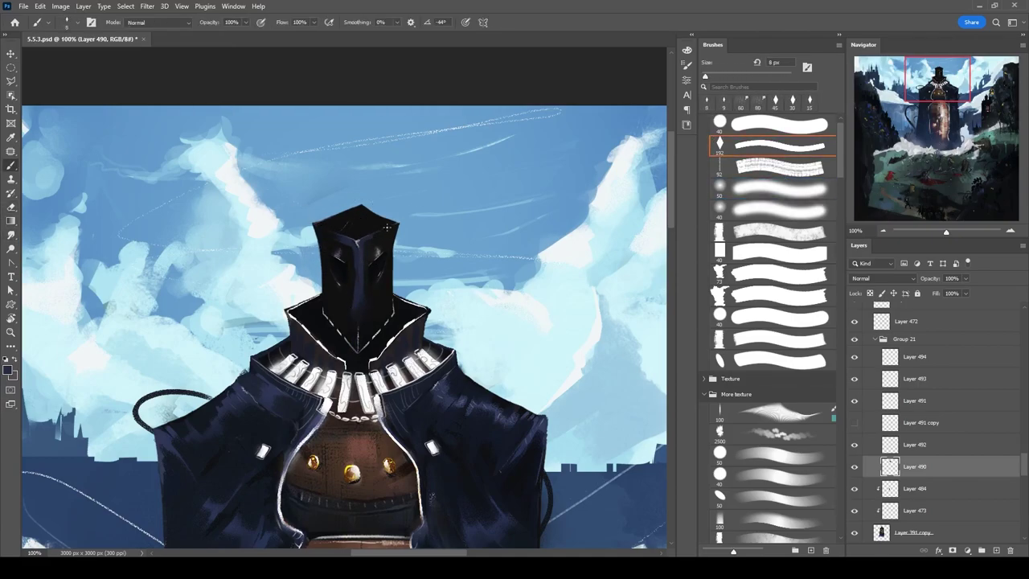
{"action": "key", "text": "e"}
{"action": "mouse_move", "coordinate": [345, 236]}
{"action": "left_mouse_down"}
{"action": "mouse_move", "coordinate": [345, 251]}
{"action": "mouse_move", "coordinate": [336, 233]}
{"action": "left_mouse_up"}
{"action": "key", "text": "b"}
{"action": "key", "text": "e"}
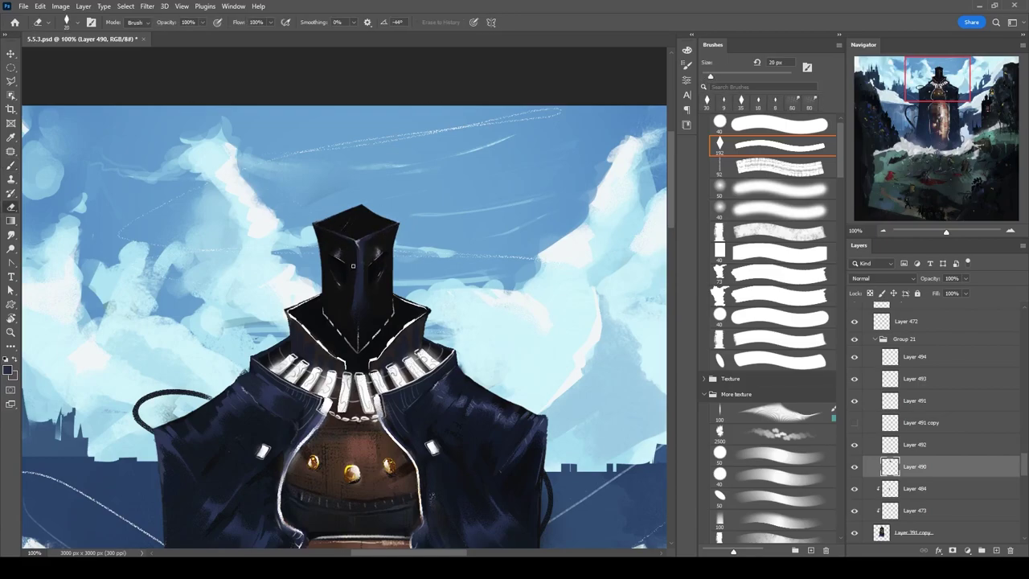
{"action": "key", "text": "b"}
{"action": "key", "text": "bracketleft"}
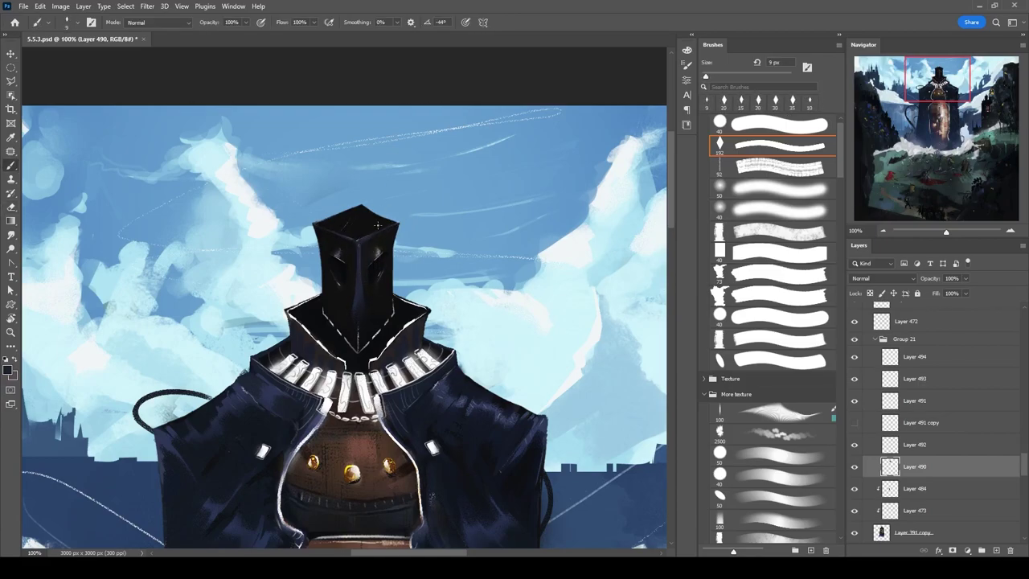
Add rough light grey highlights near the lower tip of the helmet's front edge.
{"action": "key", "text": "bracketleft"}
{"action": "key", "text": "bracketleft"}
{"action": "key", "text": "bracketleft"}
{"action": "key", "text": "bracketleft"}
{"action": "key", "text": "bracketleft"}
{"action": "key", "text": "bracketleft"}
{"action": "mouse_move", "coordinate": [344, 330]}
{"action": "left_mouse_down"}
{"action": "mouse_move", "coordinate": [322, 233]}
{"action": "mouse_move", "coordinate": [338, 282]}
{"action": "left_mouse_up"}
{"action": "key", "text": "bracketleft"}
{"action": "key", "text": "bracketleft"}
{"action": "key", "text": "bracketleft"}
{"action": "left_click_drag", "start_coordinate": [325, 233], "coordinate": [341, 281]}
{"action": "left_click", "coordinate": [313, 187], "text": "alt"}
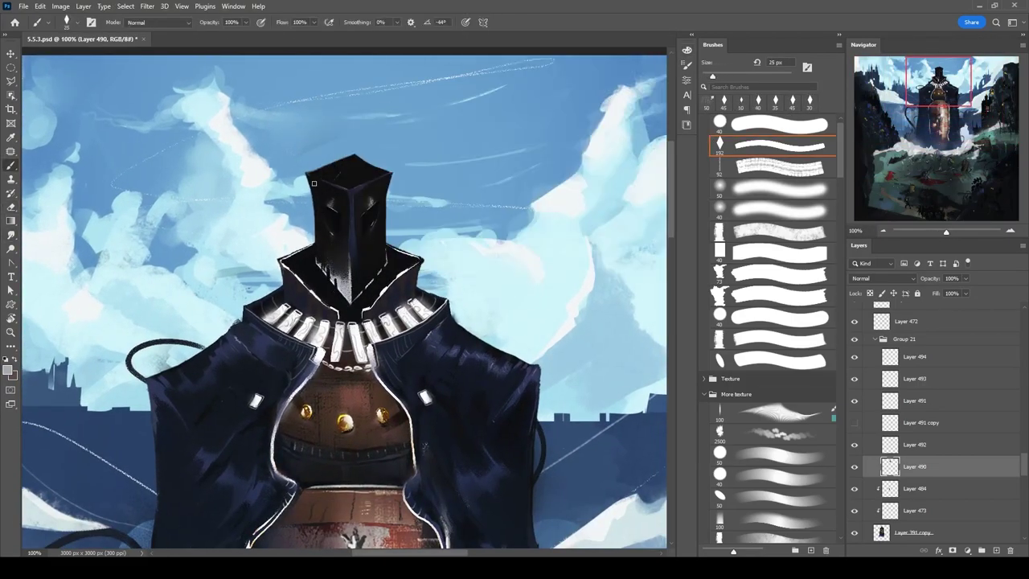
Paint grey highlights along the helmet's top front corner and down its lower front edge.
{"action": "mouse_move", "coordinate": [338, 193]}
{"action": "left_mouse_down"}
{"action": "mouse_move", "coordinate": [356, 218]}
{"action": "mouse_move", "coordinate": [353, 193]}
{"action": "left_mouse_up"}
{"action": "key", "text": "e"}
{"action": "key", "text": "b"}
{"action": "left_click_drag", "start_coordinate": [351, 322], "coordinate": [384, 302]}
{"action": "left_click_drag", "start_coordinate": [352, 357], "coordinate": [385, 302]}
{"action": "left_click", "coordinate": [402, 269], "text": "alt"}
{"action": "key", "text": "bracketleft"}
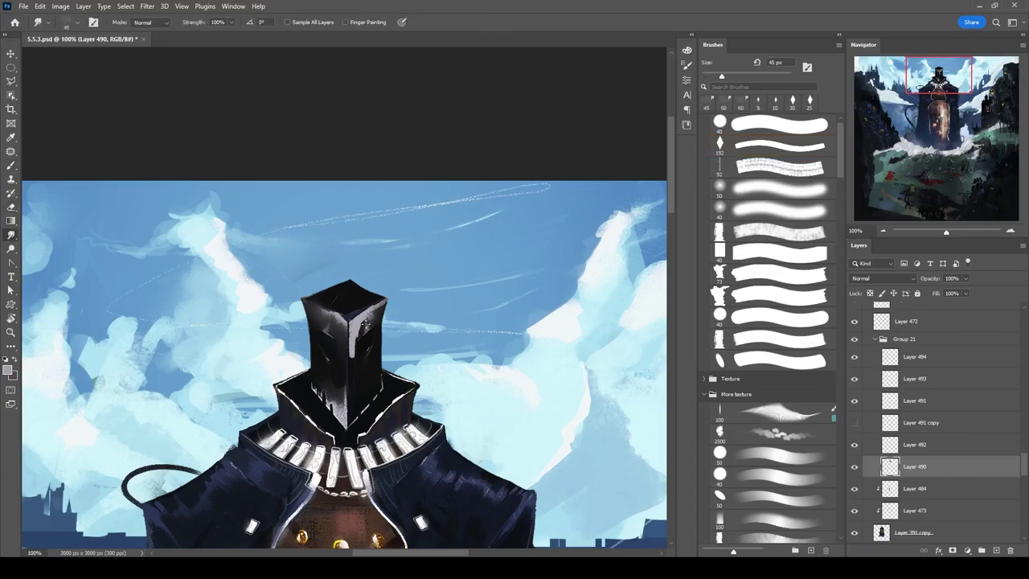
Blend the grey highlights into the helmet's front faces and shape its lower tip into jagged light and dark marks.
{"action": "key", "text": "e"}
{"action": "key", "text": "b"}
{"action": "key", "text": "e"}
{"action": "key", "text": "b"}
{"action": "key", "text": "e"}
{"action": "key", "text": "b"}
{"action": "key", "text": "x"}
{"action": "left_click_drag", "start_coordinate": [341, 391], "coordinate": [341, 426]}
{"action": "key", "text": "x"}
{"action": "key", "text": "bracketright"}
{"action": "key", "text": "bracketright"}
{"action": "left_click_drag", "start_coordinate": [329, 395], "coordinate": [328, 407]}
{"action": "left_click", "coordinate": [351, 439], "text": "alt"}
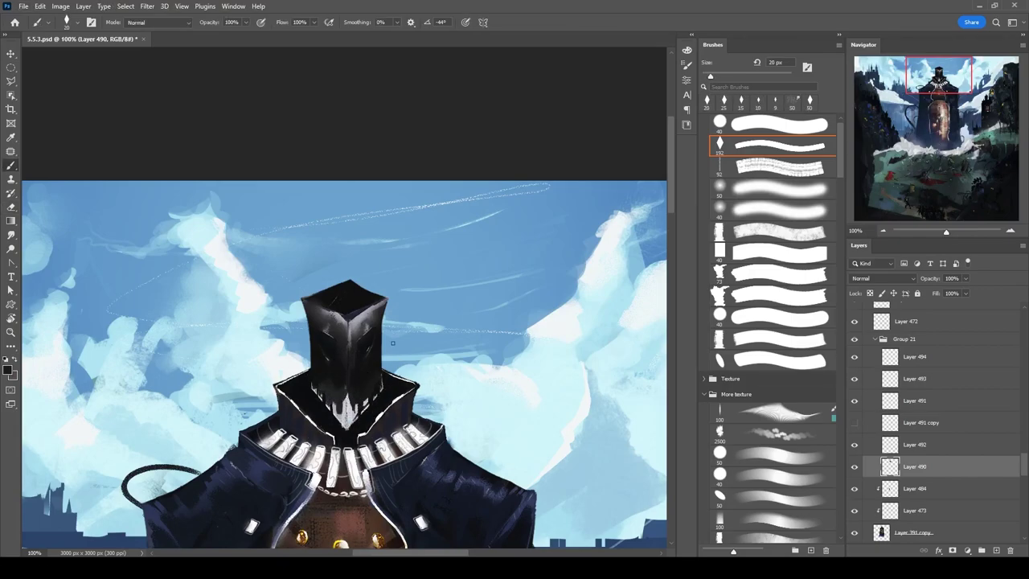
Shade the helmet's top face with grey inside a selection on Layer 490, erase the excess and switch to Layer 491 for edge highlights.
{"action": "left_click", "coordinate": [392, 342], "text": "ctrl"}
{"action": "key", "text": "bracketleft"}
{"action": "key", "text": "bracketleft"}
{"action": "scroll", "coordinate": [332, 406], "scroll_direction": "down", "scroll_amount": 1}
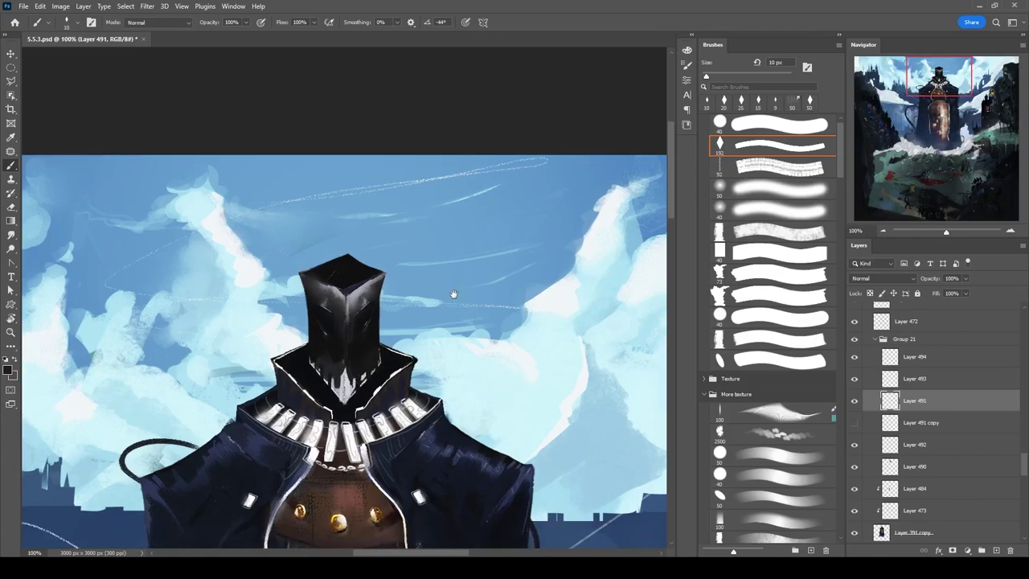
{"action": "key", "text": "alt+bracketleft"}
{"action": "key", "text": "alt+bracketleft"}
{"action": "key", "text": "alt+bracketleft"}
{"action": "key", "text": "bracketleft"}
{"action": "left_click", "coordinate": [334, 442], "text": "alt"}
{"action": "key", "text": "bracketright"}
{"action": "mouse_move", "coordinate": [307, 273]}
{"action": "left_mouse_down"}
{"action": "mouse_move", "coordinate": [346, 257]}
{"action": "mouse_move", "coordinate": [362, 266]}
{"action": "left_mouse_up"}
{"action": "key", "text": "bracketright"}
{"action": "key", "text": "e"}
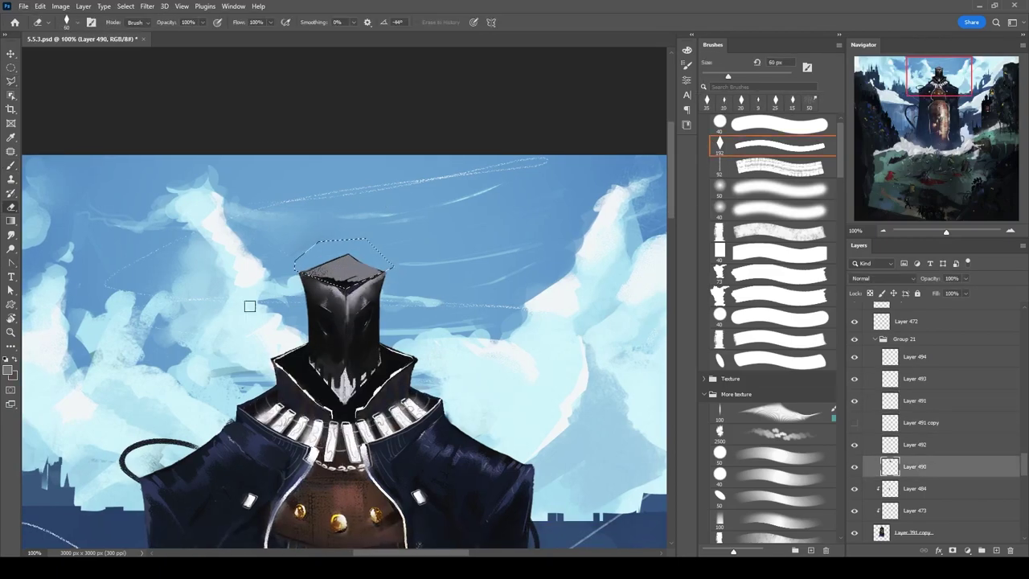
{"action": "key", "text": "b"}
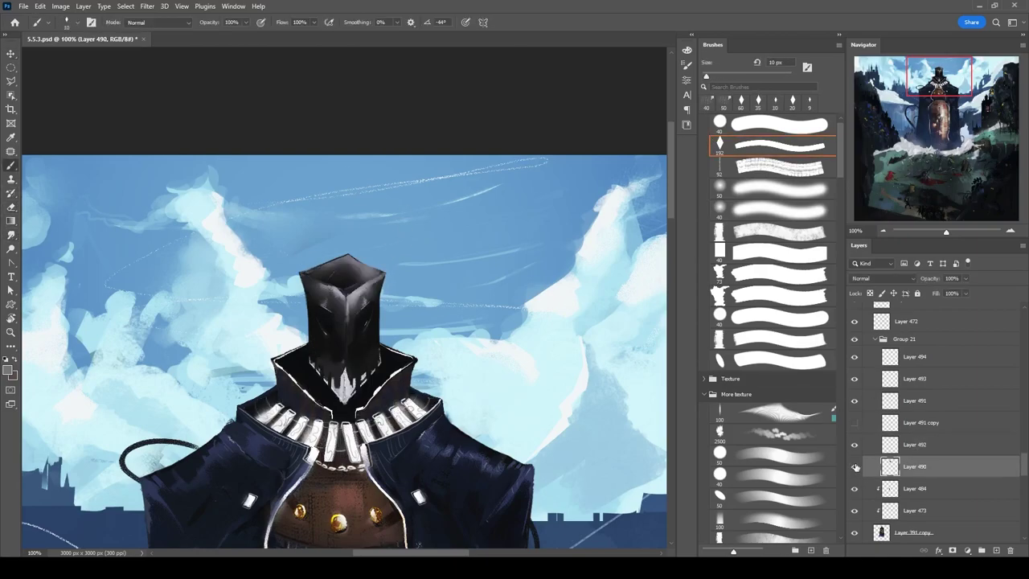
{"action": "key", "text": "alt+bracketright"}
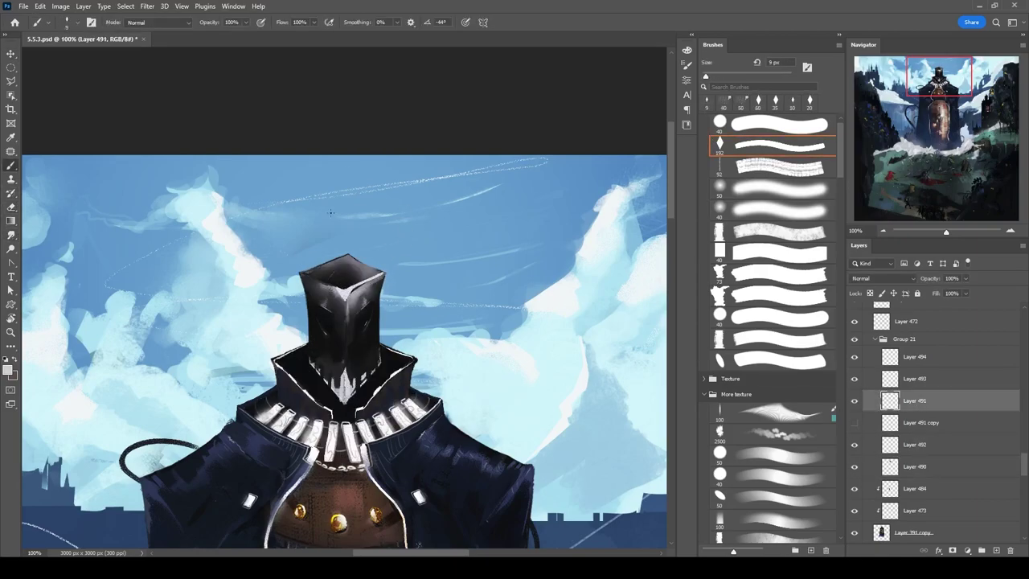
Clean up the helmet's rim highlight on Layer 490, then paint white marks around the eye areas on Layer 491.
{"action": "key", "text": "e"}
{"action": "left_click", "coordinate": [914, 466]}
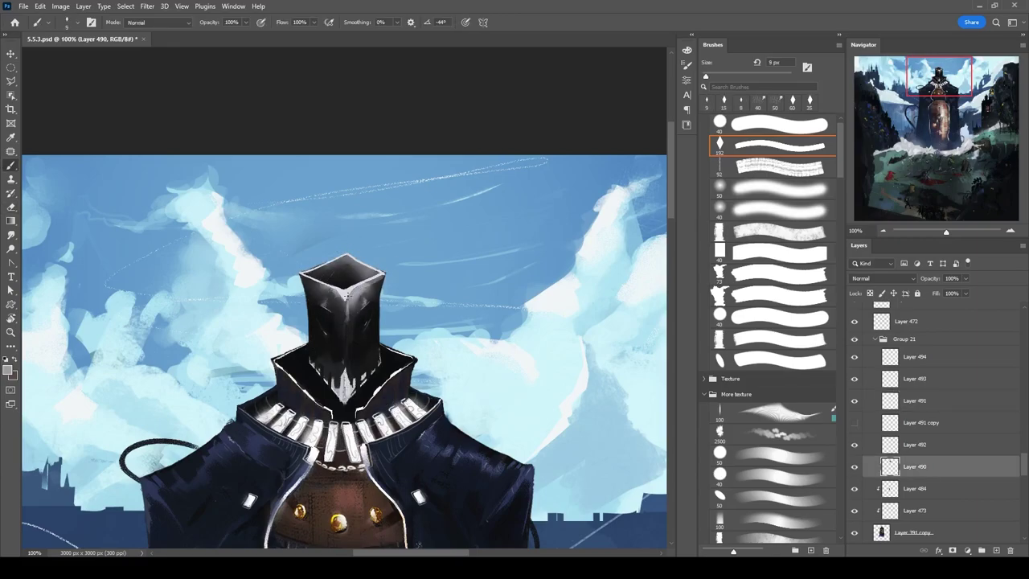
{"action": "key", "text": "e"}
{"action": "left_click", "coordinate": [377, 278], "text": "ctrl"}
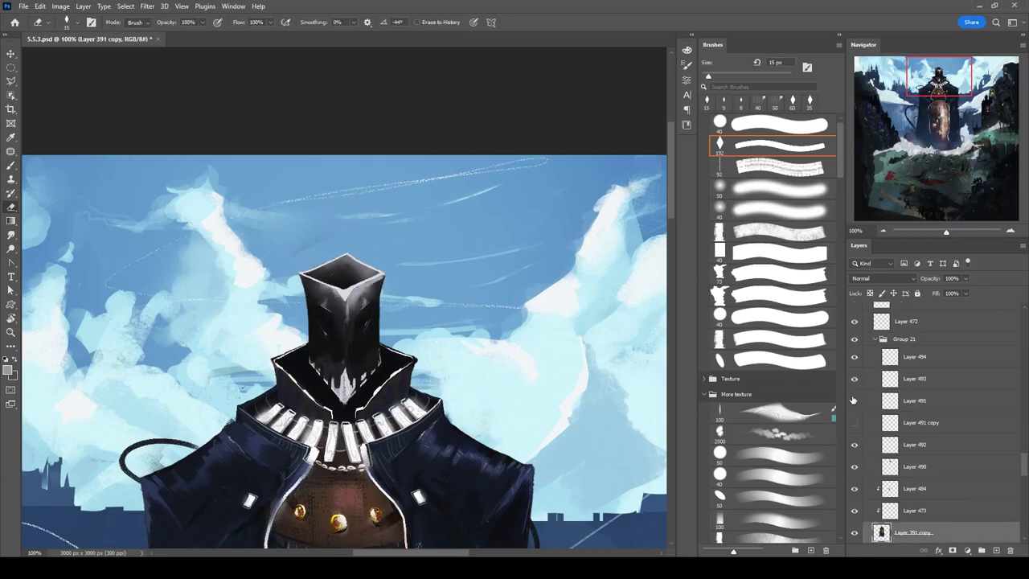
{"action": "left_click", "coordinate": [901, 400]}
{"action": "key", "text": "b"}
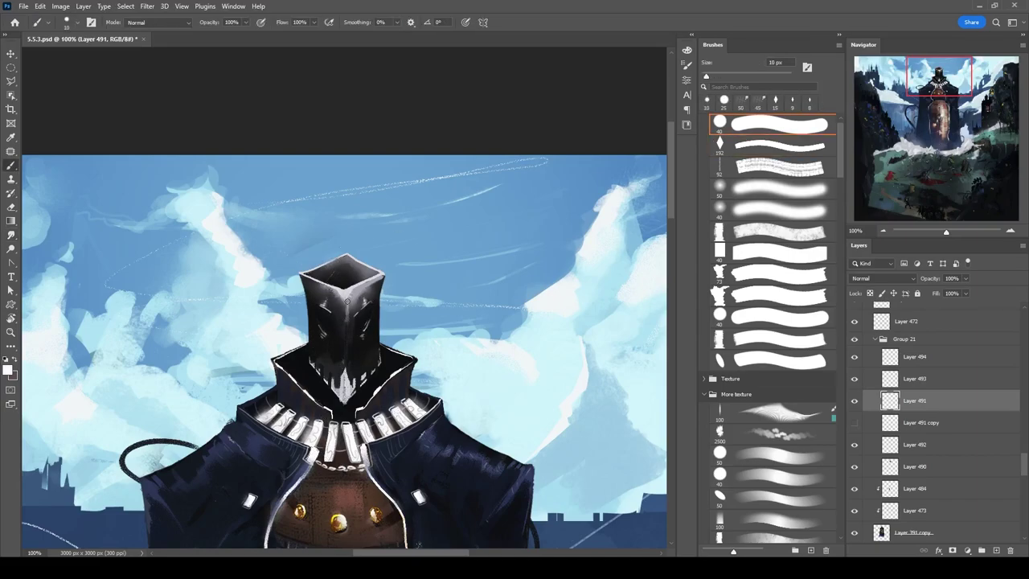
Shade around the highlight on the helmet's front edge with dark tones on Layer 490 and blend it.
{"action": "left_click", "coordinate": [352, 308], "text": "ctrl"}
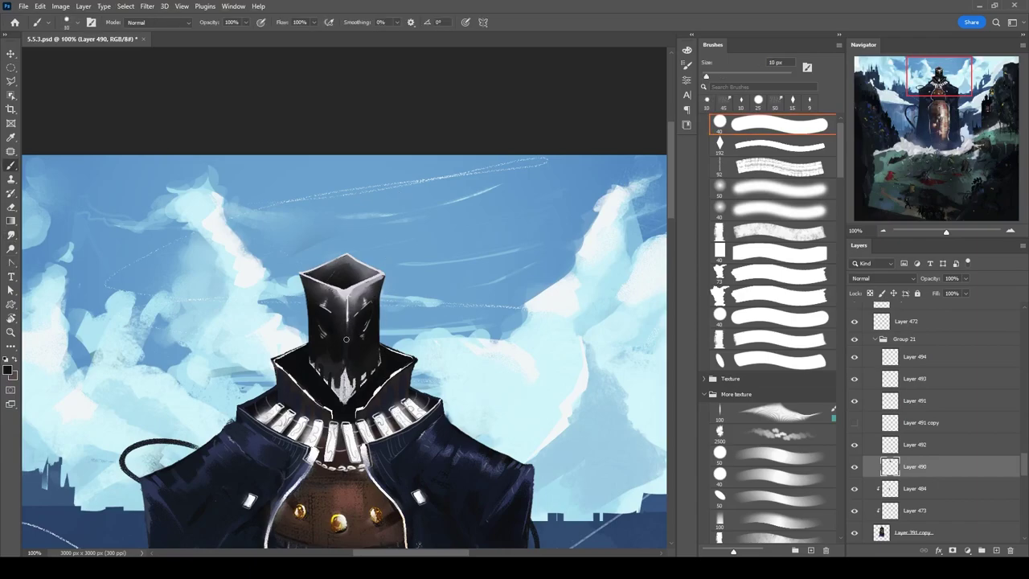
{"action": "key", "text": "bracketright"}
{"action": "left_click", "coordinate": [348, 299], "text": "alt"}
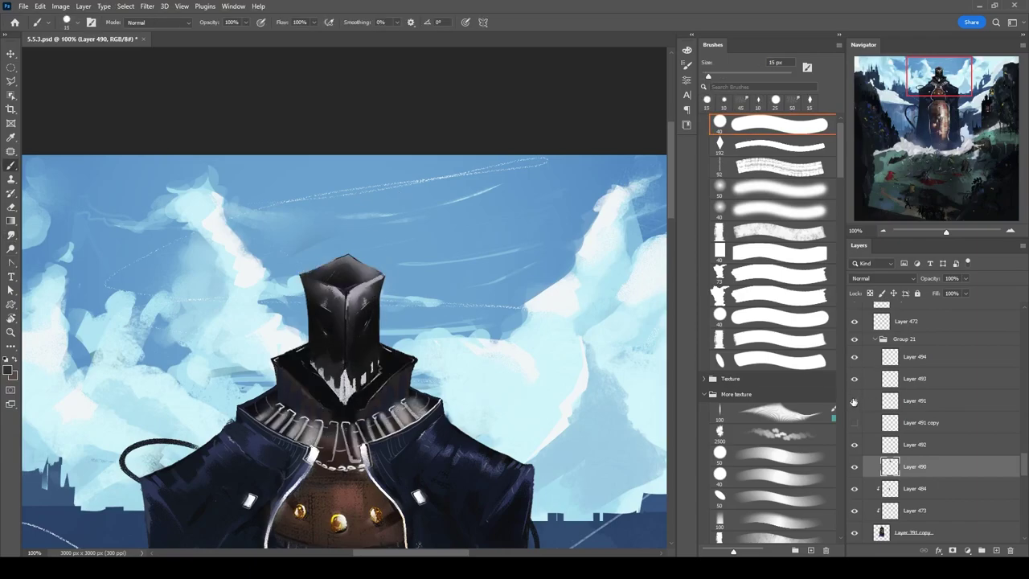
{"action": "key", "text": "r"}
{"action": "key", "text": "b"}
{"action": "left_click", "coordinate": [912, 533]}
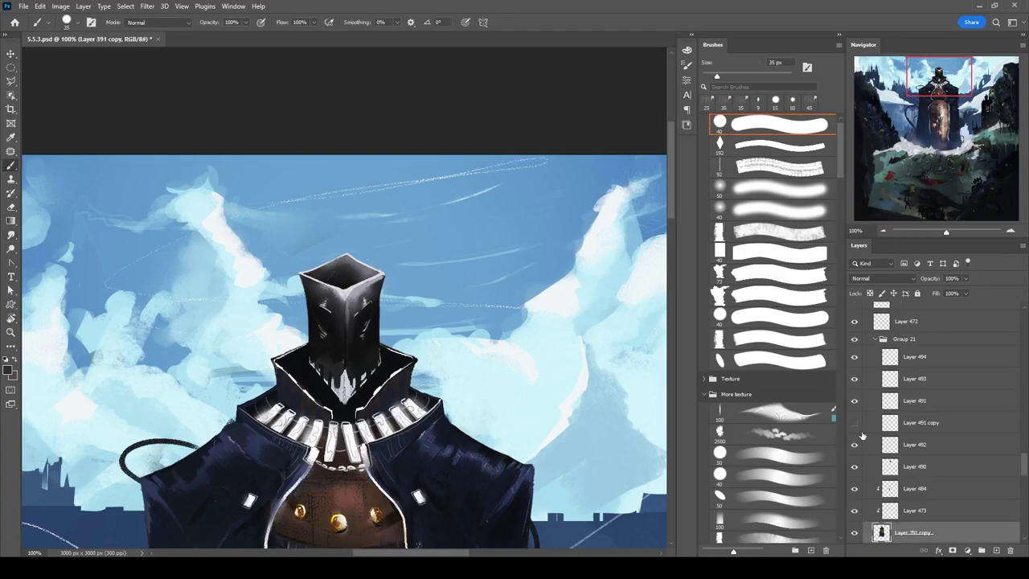
Compare the helmet with Layer 490 hidden, then thin the front rim highlight on Layer 491 with the eraser.
{"action": "left_click", "coordinate": [854, 466]}
{"action": "left_click", "coordinate": [854, 467]}
{"action": "left_click", "coordinate": [914, 400]}
{"action": "key", "text": "x"}
{"action": "key", "text": "e"}
{"action": "mouse_move", "coordinate": [304, 277]}
{"action": "left_mouse_down"}
{"action": "mouse_move", "coordinate": [378, 281]}
{"action": "mouse_move", "coordinate": [314, 283]}
{"action": "mouse_move", "coordinate": [378, 288]}
{"action": "mouse_move", "coordinate": [352, 286]}
{"action": "left_mouse_up"}
{"action": "key", "text": "b"}
Paint dark eye holes on the helmet's front faces and add fine grey highlights around them.
{"action": "scroll", "coordinate": [325, 374], "scroll_direction": "up", "scroll_amount": 1}
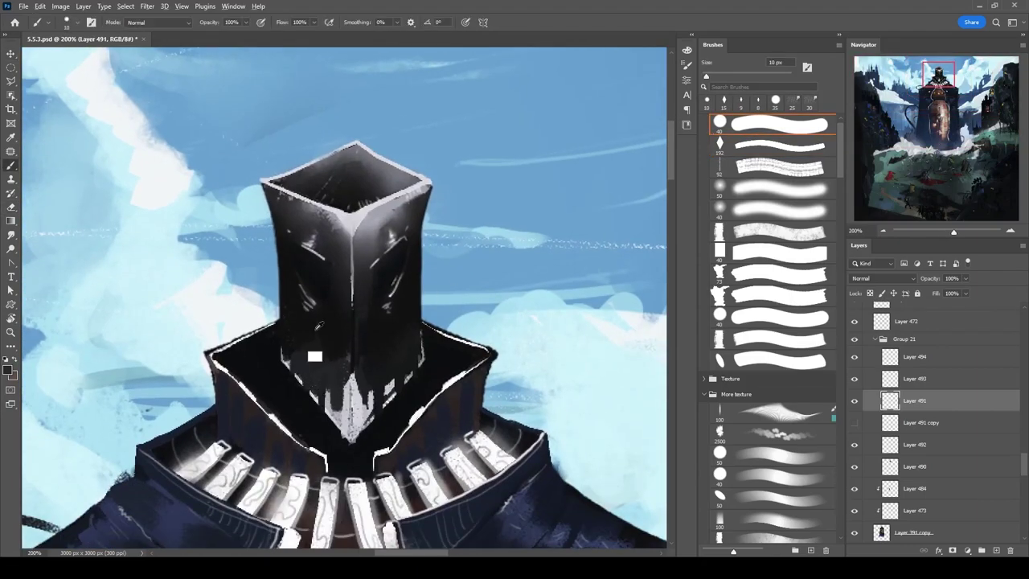
{"action": "scroll", "coordinate": [448, 302], "scroll_direction": "up", "scroll_amount": 2}
{"action": "key", "text": "bracketright"}
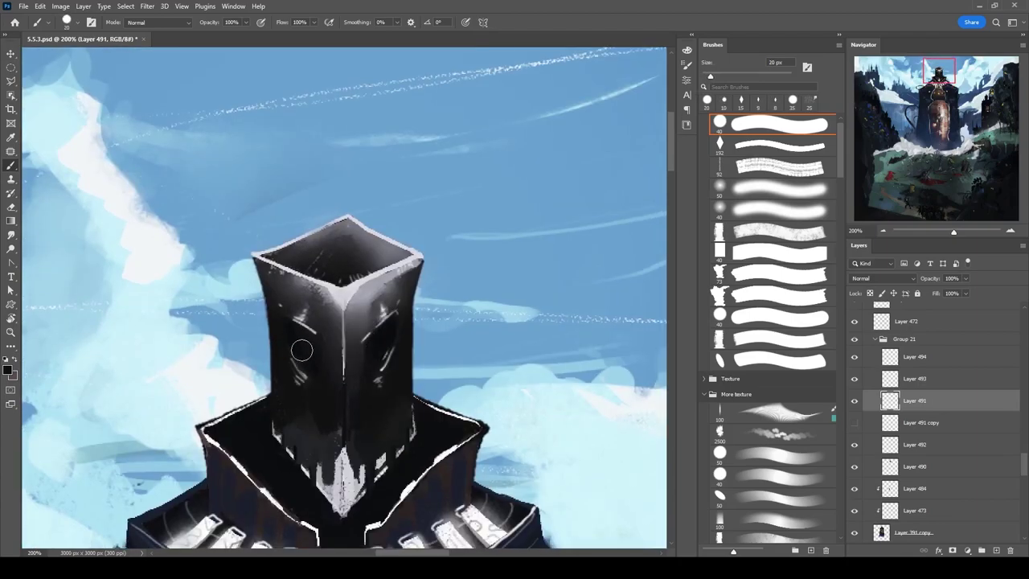
{"action": "key", "text": "bracketleft"}
{"action": "key", "text": "bracketleft"}
{"action": "key", "text": "bracketleft"}
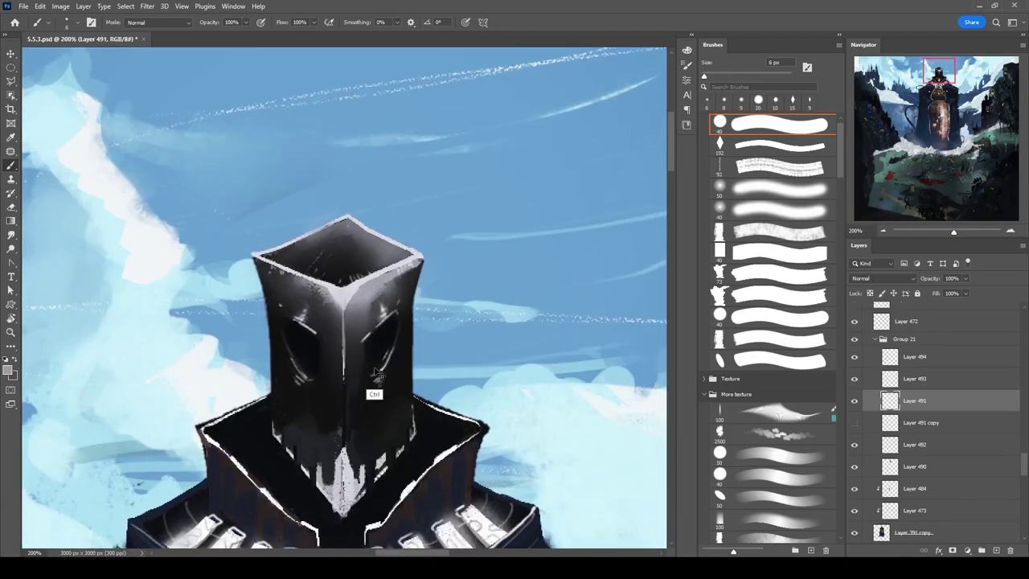
Paint white chains below the collar and around the barrel's neck on Layer 487, using the chain brush at about 35 px.
{"action": "scroll", "coordinate": [363, 374], "scroll_direction": "down", "scroll_amount": 7}
{"action": "key", "text": "v"}
{"action": "scroll", "coordinate": [415, 191], "scroll_direction": "up", "scroll_amount": 5}
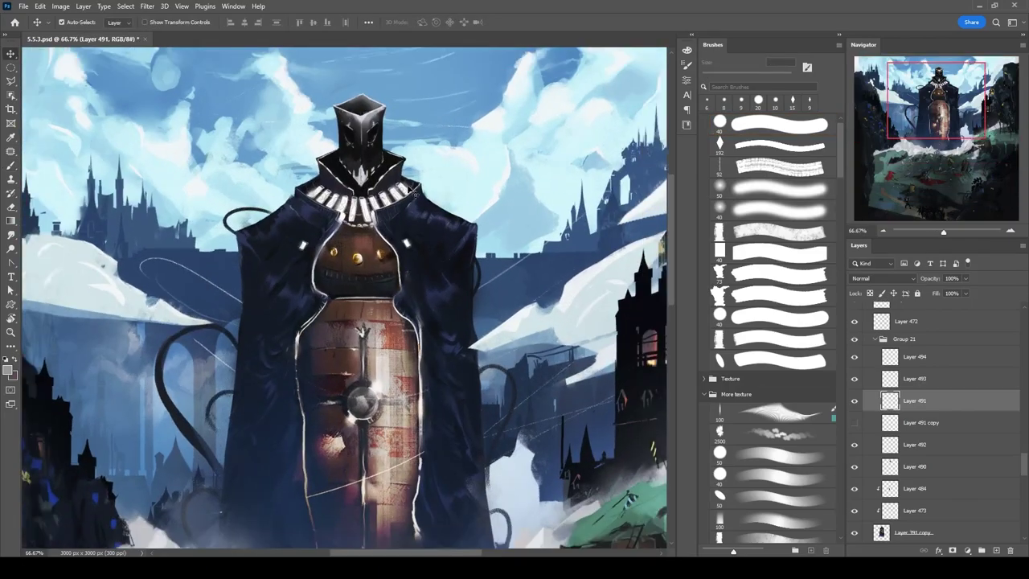
{"action": "scroll", "coordinate": [343, 273], "scroll_direction": "up", "scroll_amount": 1}
{"action": "left_click", "coordinate": [342, 274]}
{"action": "key", "text": "b"}
{"action": "scroll", "coordinate": [825, 339], "scroll_direction": "down", "scroll_amount": 10}
{"action": "left_click", "coordinate": [772, 415]}
{"action": "key", "text": "bracketleft"}
{"action": "key", "text": "bracketleft"}
{"action": "key", "text": "bracketleft"}
{"action": "key", "text": "bracketleft"}
{"action": "key", "text": "bracketleft"}
{"action": "key", "text": "bracketleft"}
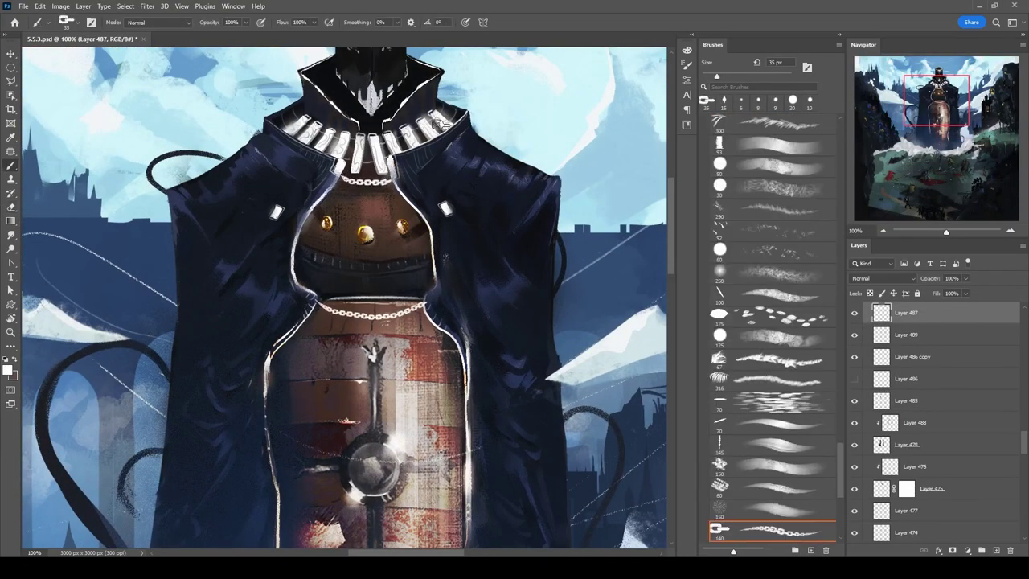
Paint more white chains across the barrel's middle and lower part with the 30 px chain brush.
{"action": "scroll", "coordinate": [366, 173], "scroll_direction": "down", "scroll_amount": 2}
{"action": "key", "text": "bracketleft"}
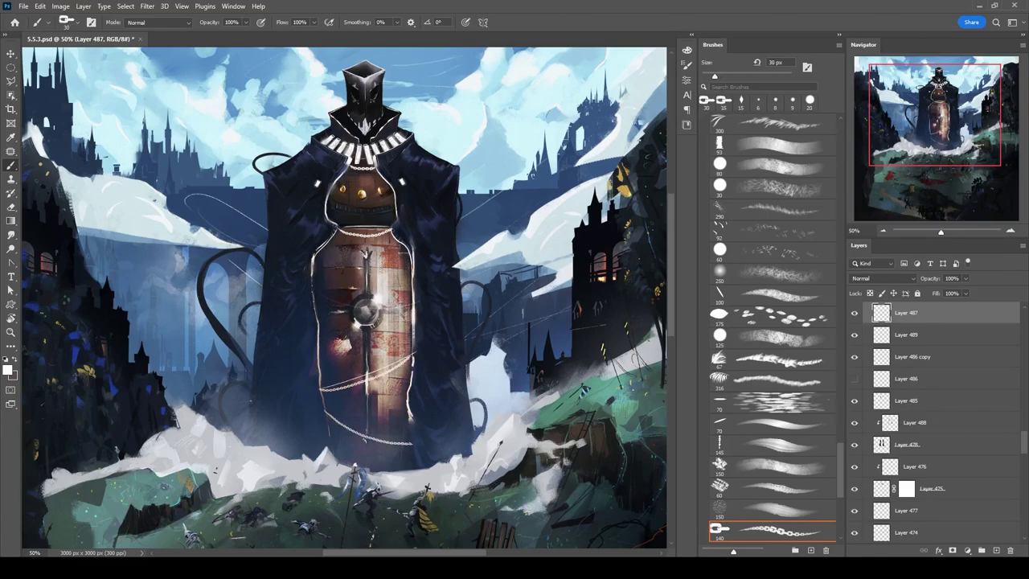
{"action": "left_click_drag", "start_coordinate": [307, 279], "coordinate": [415, 307]}
{"action": "key", "text": "e"}
{"action": "key", "text": "b"}
{"action": "left_click_drag", "start_coordinate": [332, 234], "coordinate": [398, 230]}
Paint light grey over the selected top face of the helmet on Layer 495 and smudge it smooth.
{"action": "scroll", "coordinate": [422, 429], "scroll_direction": "up", "scroll_amount": 1}
{"action": "scroll", "coordinate": [472, 218], "scroll_direction": "down", "scroll_amount": 3}
{"action": "scroll", "coordinate": [473, 218], "scroll_direction": "up", "scroll_amount": 1}
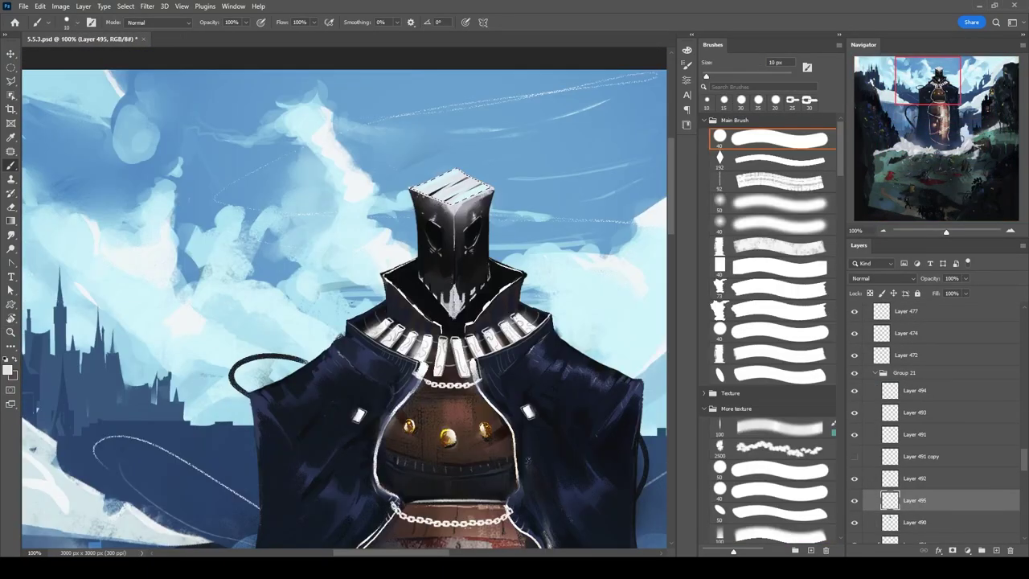
{"action": "key", "text": "period"}
{"action": "key", "text": "period"}
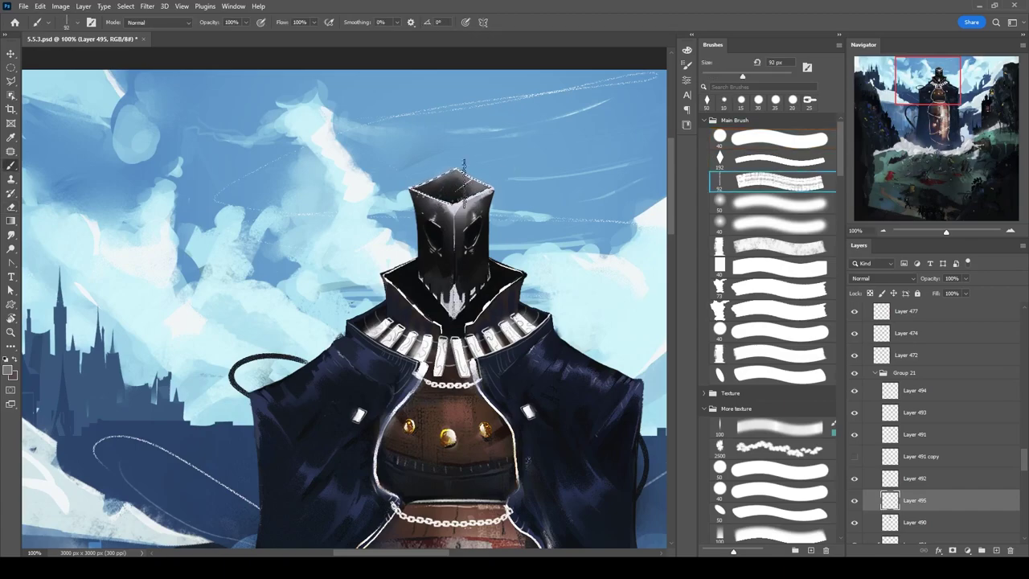
{"action": "key", "text": "comma"}
{"action": "key", "text": "r"}
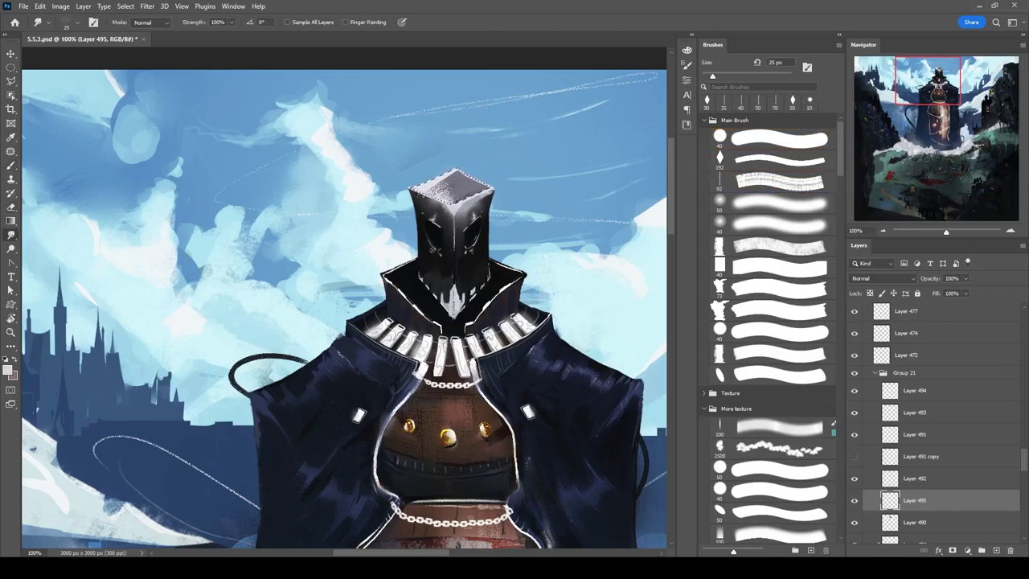
{"action": "key", "text": "b"}
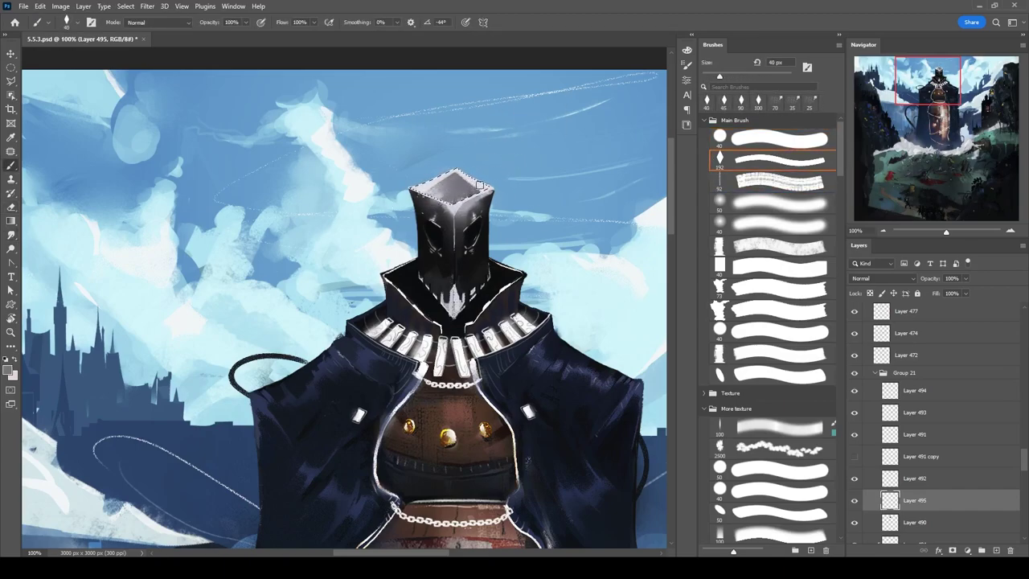
Add texture to the helmet's top face on Layer 495 with a large texture brush.
{"action": "key", "text": "period"}
{"action": "key", "text": "period"}
{"action": "key", "text": "period"}
{"action": "key", "text": "period"}
{"action": "key", "text": "period"}
{"action": "key", "text": "period"}
{"action": "key", "text": "period"}
{"action": "key", "text": "period"}
{"action": "key", "text": "period"}
{"action": "key", "text": "period"}
{"action": "key", "text": "period"}
{"action": "key", "text": "period"}
{"action": "key", "text": "period"}
{"action": "key", "text": "period"}
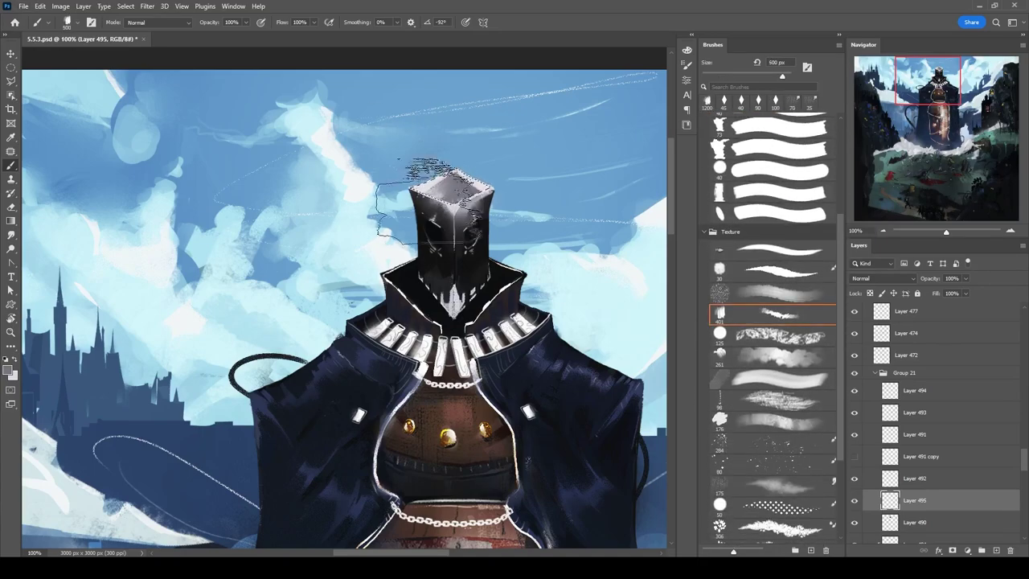
Finish the helmet's grey top face and its pointed light ornament at the front corner with a small hard round brush.
{"action": "key", "text": "shift+comma"}
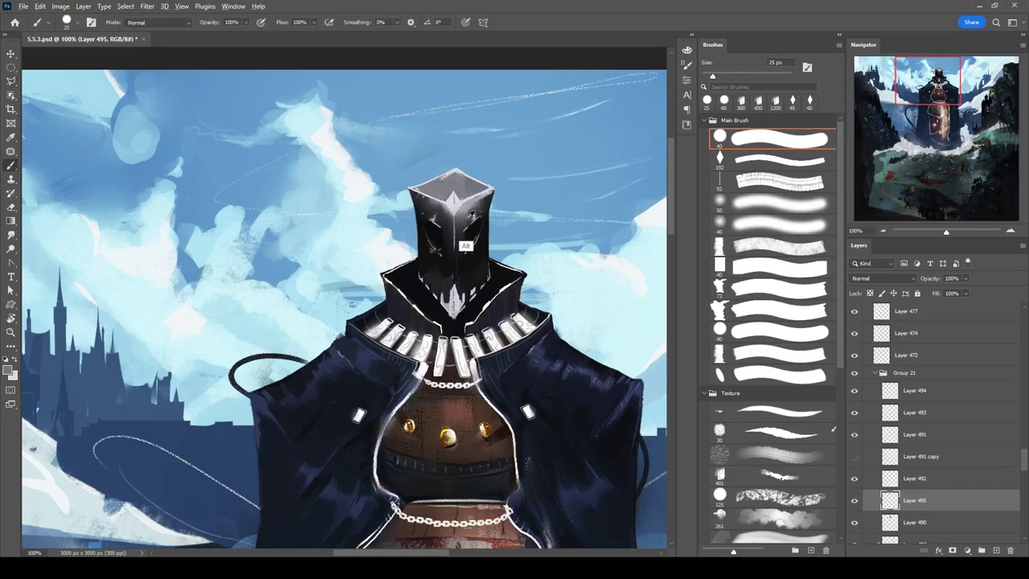
{"action": "key", "text": "bracketleft"}
{"action": "key", "text": "bracketleft"}
{"action": "key", "text": "bracketleft"}
{"action": "key", "text": "bracketleft"}
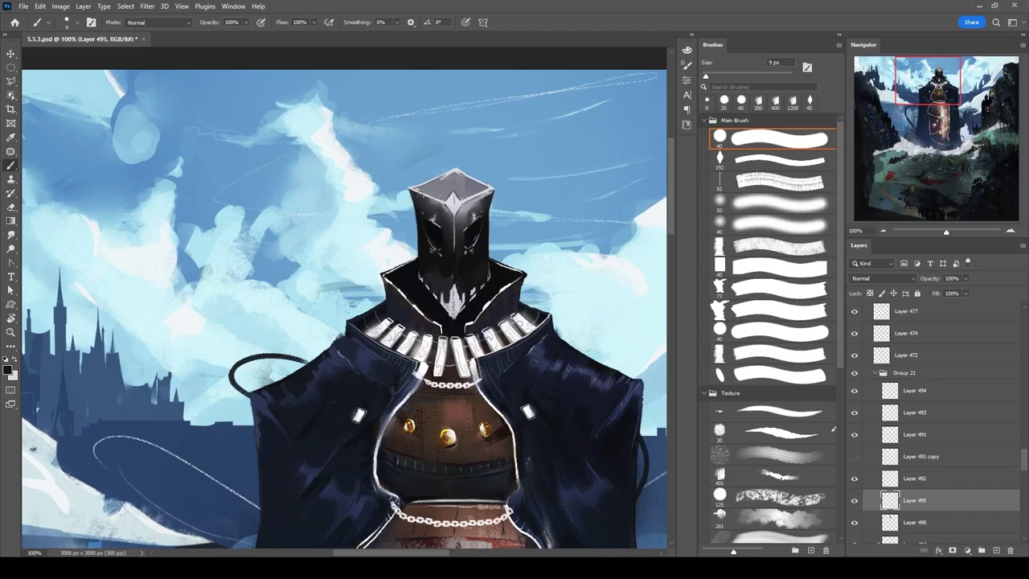
{"action": "scroll", "coordinate": [594, 231], "scroll_direction": "down", "scroll_amount": 3}
{"action": "key", "text": "bracketleft"}
{"action": "key", "text": "bracketleft"}
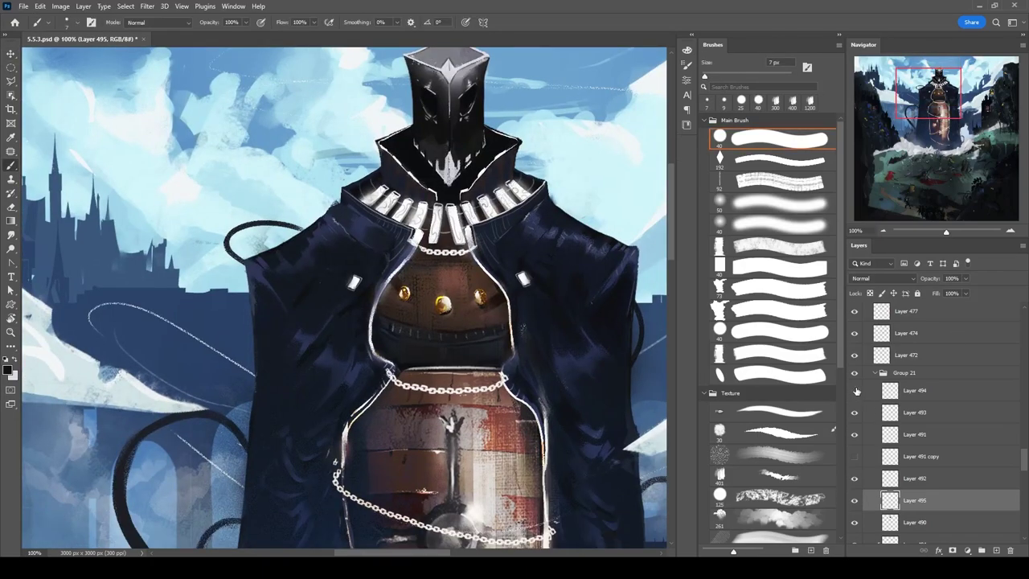
Add Layer 496 above Layer 491 and paint fine dark touch-ups on the helmet with a 6 px hard round brush.
{"action": "left_click", "coordinate": [997, 551]}
{"action": "key", "text": "bracketleft"}
{"action": "key", "text": "bracketleft"}
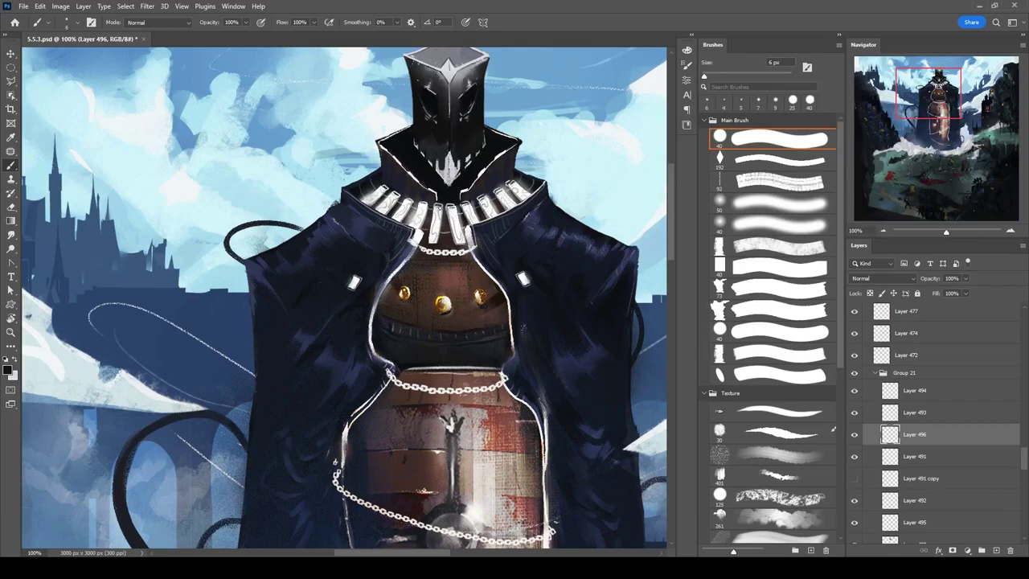
{"action": "scroll", "coordinate": [555, 288], "scroll_direction": "down", "scroll_amount": 3}
{"action": "scroll", "coordinate": [554, 288], "scroll_direction": "up", "scroll_amount": 6}
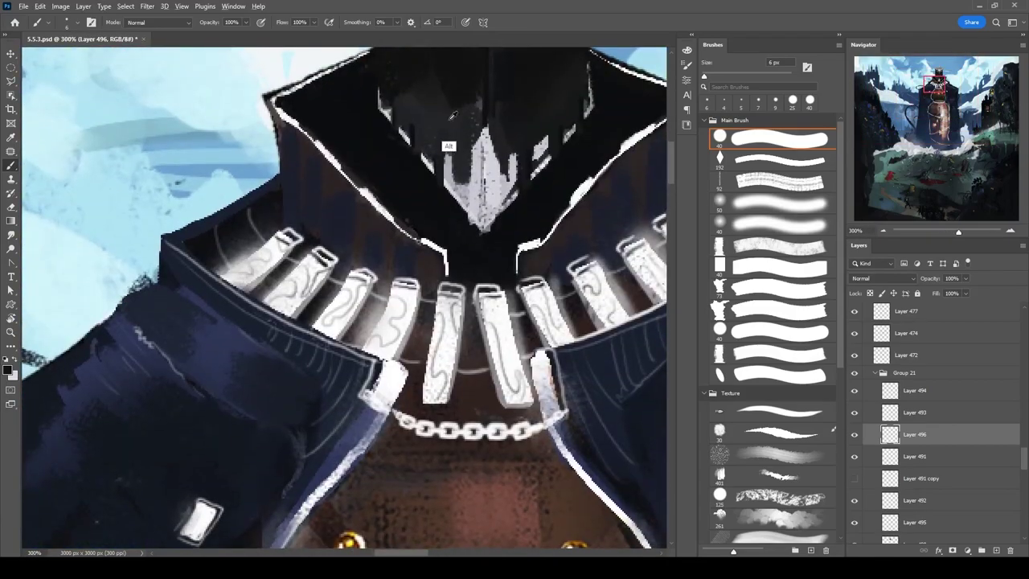
{"action": "scroll", "coordinate": [555, 288], "scroll_direction": "down", "scroll_amount": 5}
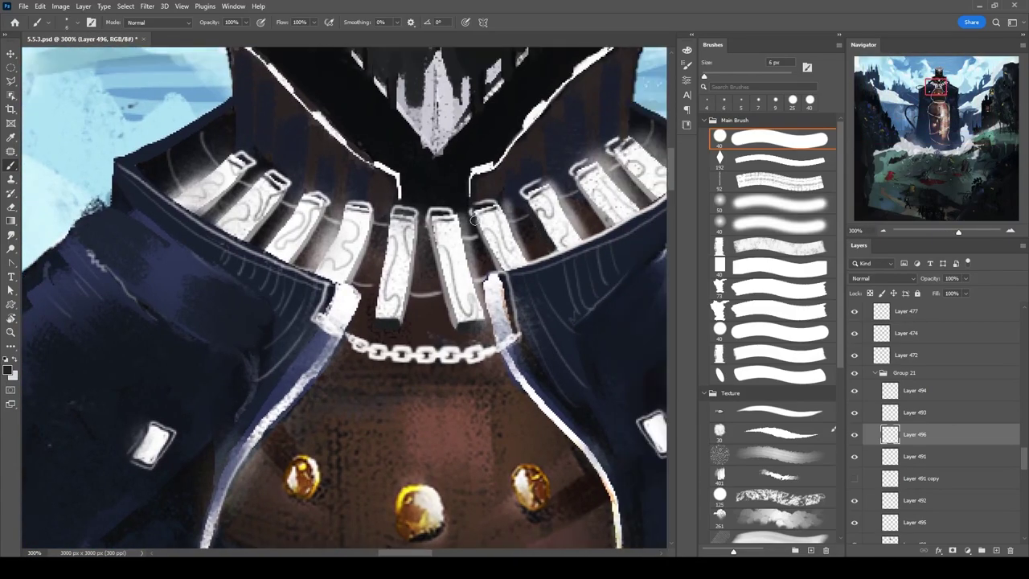
{"action": "scroll", "coordinate": [502, 244], "scroll_direction": "up", "scroll_amount": 4}
{"action": "scroll", "coordinate": [530, 273], "scroll_direction": "down", "scroll_amount": 5}
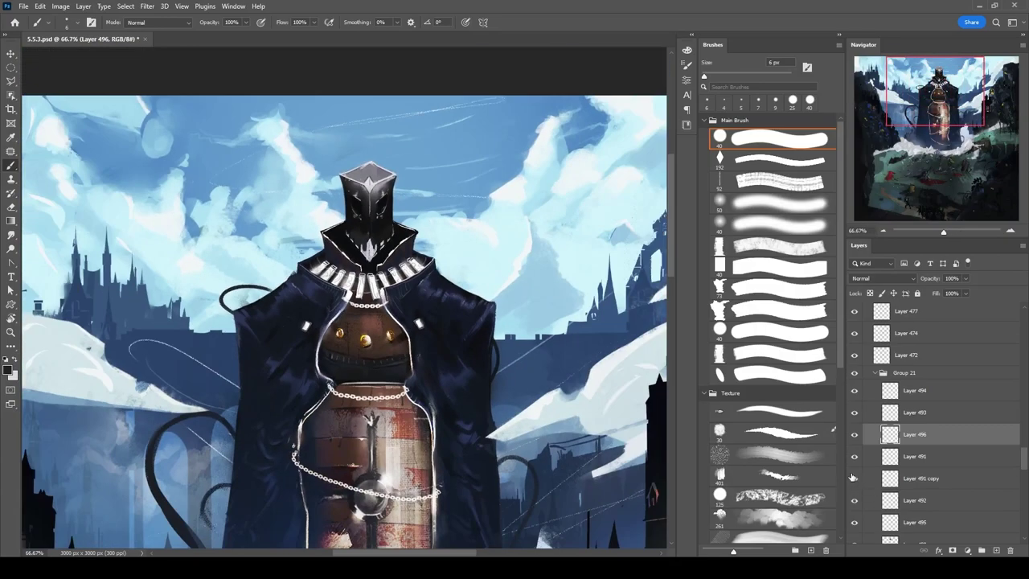
Add Layer 497 clipped to Layer 492 for retouching the collar details with a 7 px brush.
{"action": "scroll", "coordinate": [560, 291], "scroll_direction": "up", "scroll_amount": 2}
{"action": "left_click", "coordinate": [560, 291], "text": "ctrl"}
{"action": "scroll", "coordinate": [560, 291], "scroll_direction": "down", "scroll_amount": 3}
{"action": "left_click", "coordinate": [981, 551], "text": "ctrl"}
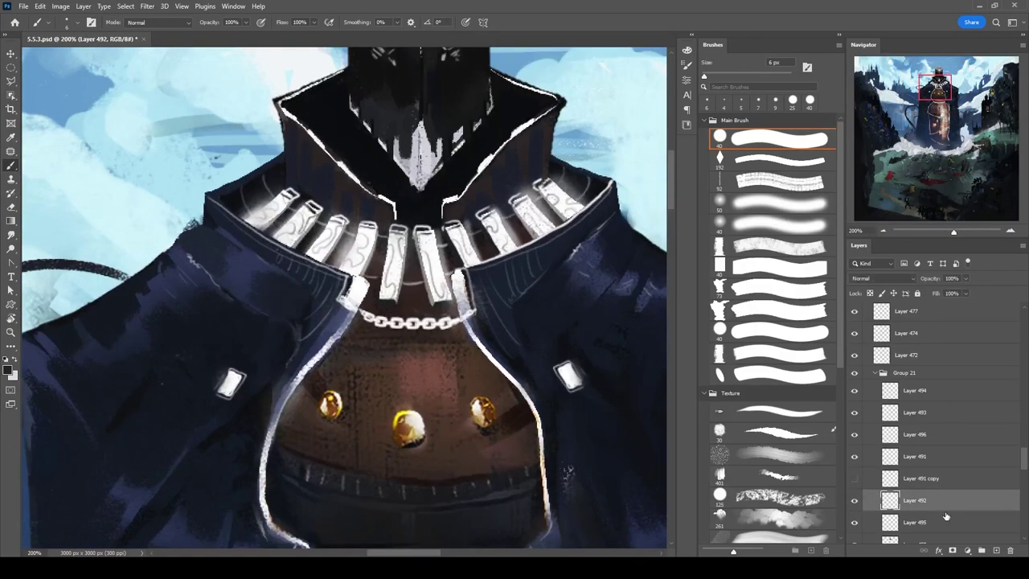
{"action": "key", "text": "ctrl+0"}
{"action": "scroll", "coordinate": [345, 107], "scroll_direction": "up", "scroll_amount": 6}
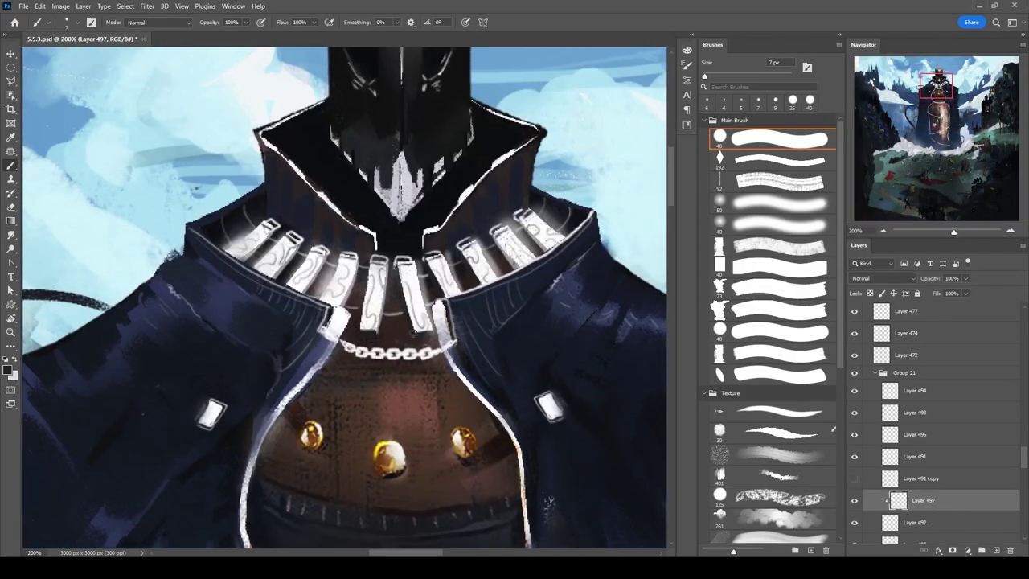
Add Layer 498 beneath Layer 492 and paint dark shading around the collar stripes with the small diamond brush.
{"action": "key", "text": "ctrl+shift+alt+n"}
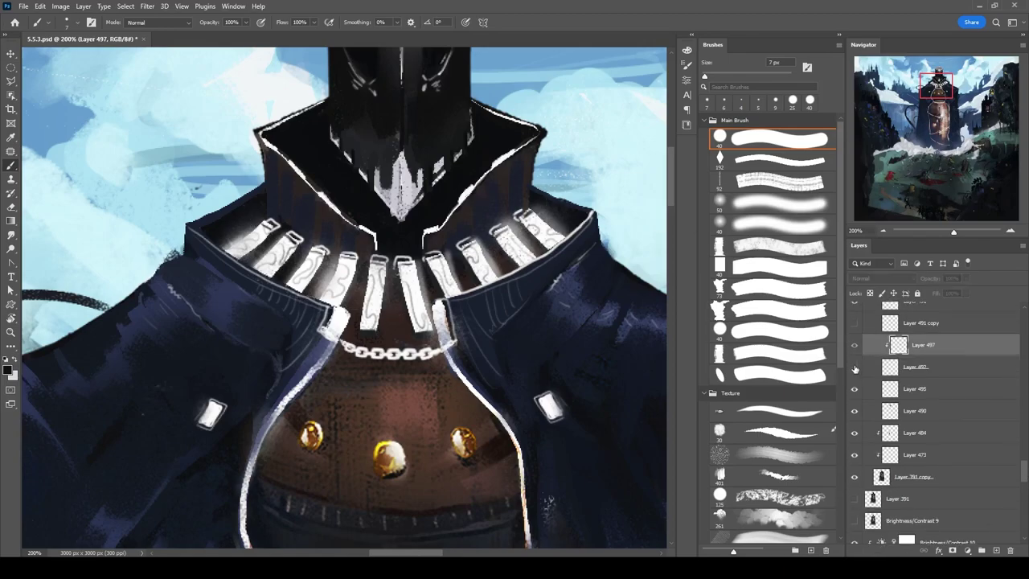
{"action": "key", "text": "period"}
{"action": "key", "text": "bracketleft"}
{"action": "key", "text": "bracketleft"}
{"action": "key", "text": "bracketleft"}
{"action": "key", "text": "bracketleft"}
{"action": "key", "text": "bracketleft"}
{"action": "key", "text": "bracketleft"}
{"action": "key", "text": "bracketleft"}
{"action": "key", "text": "bracketleft"}
{"action": "key", "text": "bracketleft"}
{"action": "key", "text": "bracketleft"}
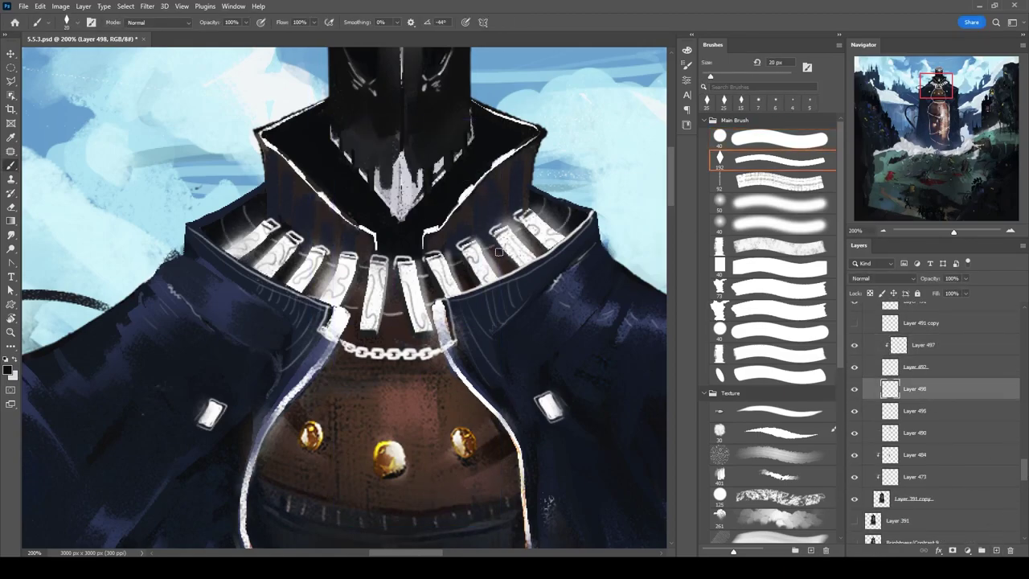
{"action": "key", "text": "bracketleft"}
{"action": "left_click_drag", "start_coordinate": [387, 277], "coordinate": [384, 330]}
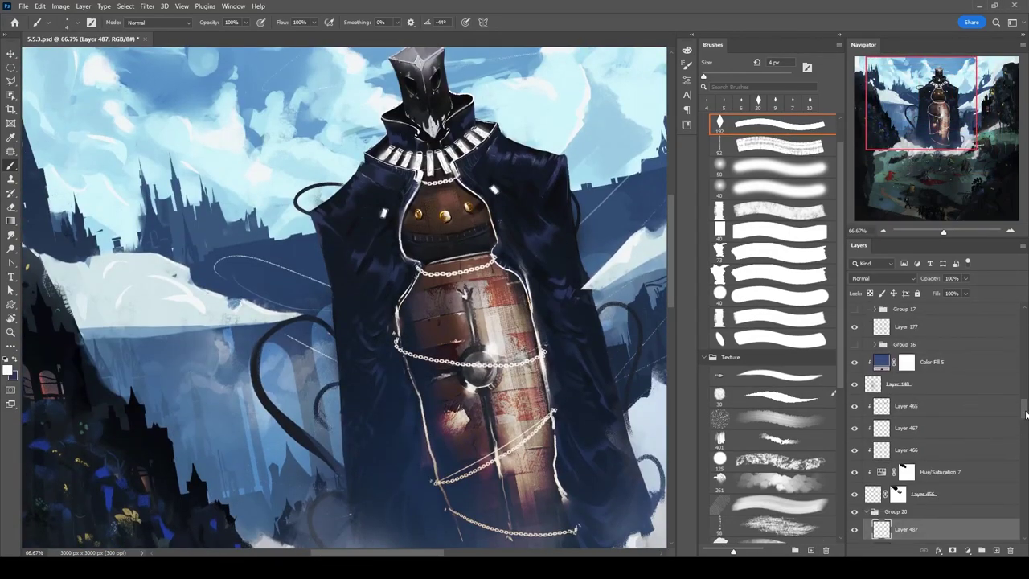
Add Layer 513 at the top of Group 20, set it to Color Dodge and highlight the cloak's shoulder edge.
{"action": "left_click", "coordinate": [996, 551]}
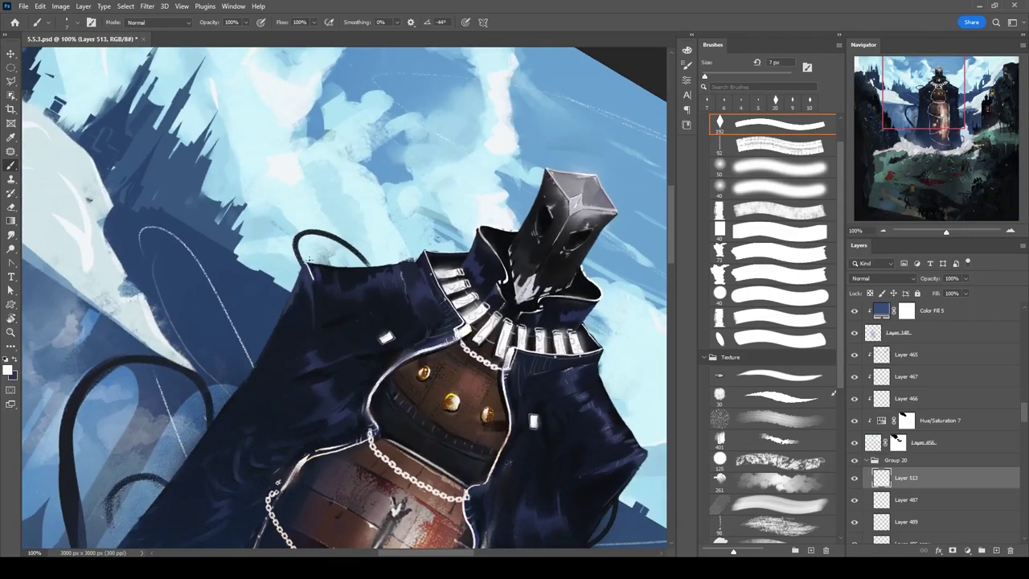
{"action": "left_click", "coordinate": [883, 278]}
{"action": "left_click", "coordinate": [884, 366]}
{"action": "key", "text": "e"}
{"action": "left_click", "coordinate": [12, 235]}
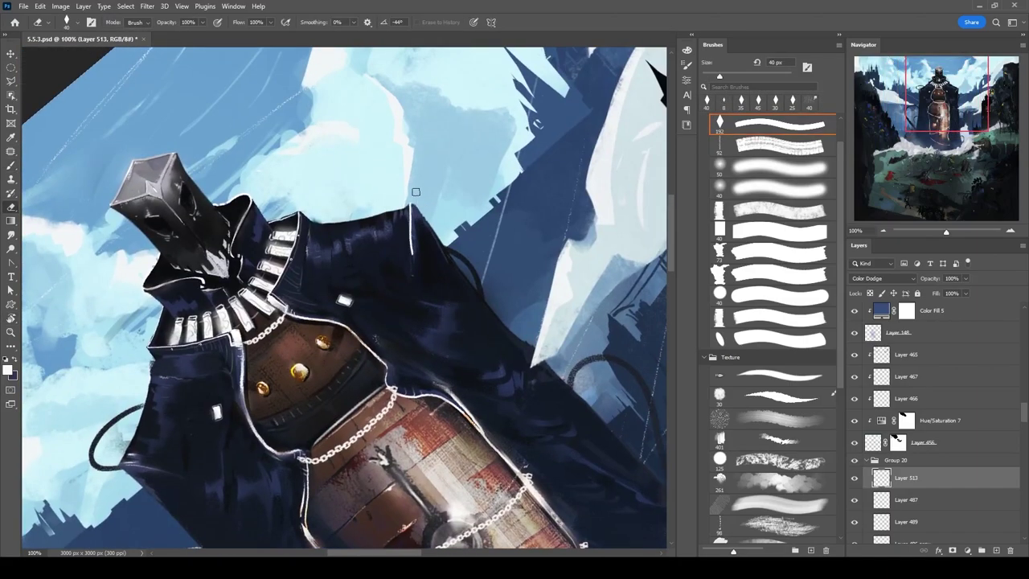
Brush and smudge thin white highlights along the cloak's shoulder edges and folds on Layer 513.
{"action": "key", "text": "r"}
{"action": "mouse_move", "coordinate": [411, 245]}
{"action": "left_mouse_down"}
{"action": "mouse_move", "coordinate": [360, 277]}
{"action": "mouse_move", "coordinate": [370, 270]}
{"action": "left_mouse_up"}
{"action": "left_click_drag", "start_coordinate": [414, 208], "coordinate": [447, 217]}
{"action": "mouse_move", "coordinate": [506, 205]}
{"action": "left_mouse_down"}
{"action": "mouse_move", "coordinate": [518, 208]}
{"action": "mouse_move", "coordinate": [494, 225]}
{"action": "mouse_move", "coordinate": [482, 257]}
{"action": "mouse_move", "coordinate": [410, 266]}
{"action": "mouse_move", "coordinate": [356, 237]}
{"action": "mouse_move", "coordinate": [419, 271]}
{"action": "mouse_move", "coordinate": [386, 257]}
{"action": "left_mouse_up"}
{"action": "key", "text": "r"}
{"action": "key", "text": "w"}
{"action": "key", "text": "r"}
{"action": "key", "text": "b"}
{"action": "key", "text": "w"}
{"action": "key", "text": "r"}
{"action": "key", "text": "w"}
{"action": "key", "text": "b"}
Refine the thin fold highlights on the lower cloak and brighten the edge of the sword on the barrel.
{"action": "scroll", "coordinate": [279, 197], "scroll_direction": "up", "scroll_amount": 5}
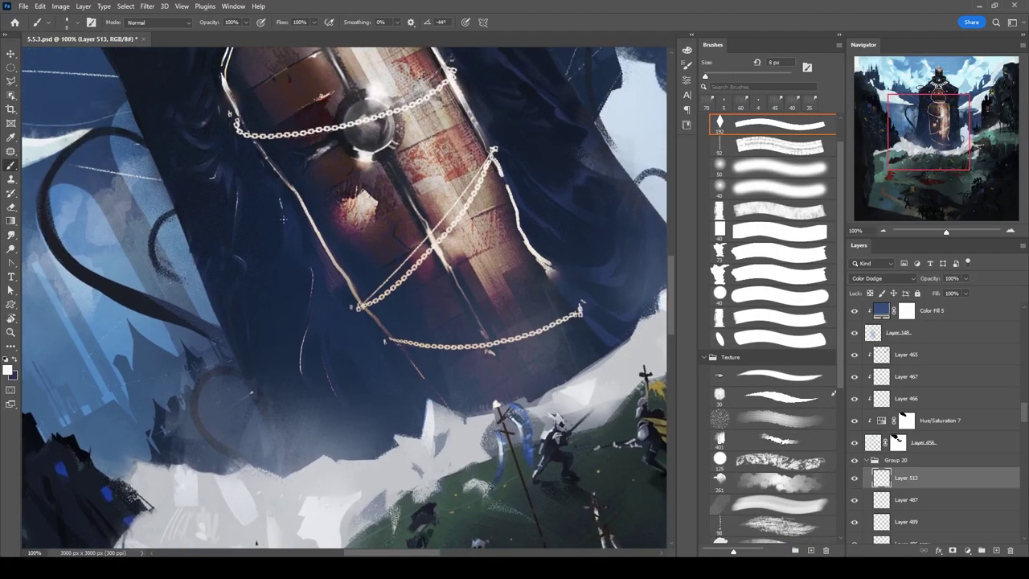
{"action": "key", "text": "e"}
{"action": "mouse_move", "coordinate": [290, 240]}
{"action": "left_mouse_down"}
{"action": "mouse_move", "coordinate": [283, 199]}
{"action": "mouse_move", "coordinate": [290, 241]}
{"action": "mouse_move", "coordinate": [219, 239]}
{"action": "left_mouse_up"}
{"action": "key", "text": "b"}
{"action": "mouse_move", "coordinate": [338, 306]}
{"action": "left_mouse_down"}
{"action": "mouse_move", "coordinate": [321, 261]}
{"action": "mouse_move", "coordinate": [296, 316]}
{"action": "left_mouse_up"}
{"action": "key", "text": "r"}
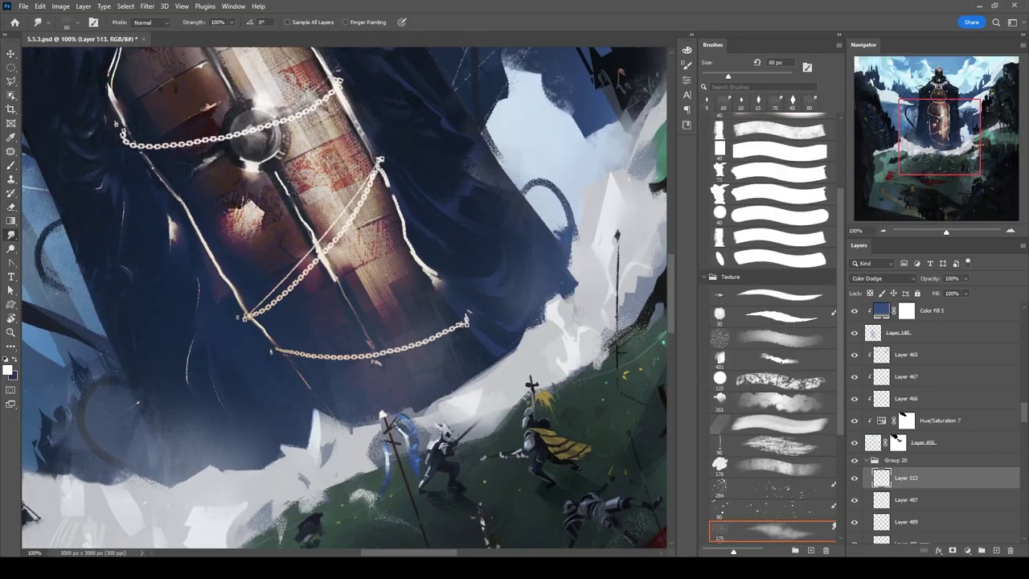
Paint and blend further white highlights along the cloak's folds and opening, alternating fine brush strokes with smudging.
{"action": "key", "text": "b"}
{"action": "key", "text": "r"}
{"action": "key", "text": "b"}
{"action": "key", "text": "r"}
{"action": "key", "text": "b"}
{"action": "mouse_move", "coordinate": [406, 383]}
{"action": "left_mouse_down"}
{"action": "mouse_move", "coordinate": [392, 296]}
{"action": "mouse_move", "coordinate": [357, 234]}
{"action": "left_mouse_up"}
{"action": "key", "text": "r"}
{"action": "key", "text": "b"}
{"action": "key", "text": "bracketright"}
{"action": "key", "text": "bracketleft"}
{"action": "left_click_drag", "start_coordinate": [318, 341], "coordinate": [333, 347]}
{"action": "key", "text": "r"}
{"action": "key", "text": "b"}
{"action": "left_click_drag", "start_coordinate": [354, 313], "coordinate": [384, 268]}
{"action": "left_click_drag", "start_coordinate": [394, 172], "coordinate": [397, 200]}
{"action": "key", "text": "bracketleft"}
{"action": "left_click_drag", "start_coordinate": [385, 258], "coordinate": [374, 303]}
Straighten the canvas view and examine the cloak highlights on the whole figure.
{"action": "key", "text": "r"}
{"action": "left_click", "coordinate": [162, 22]}
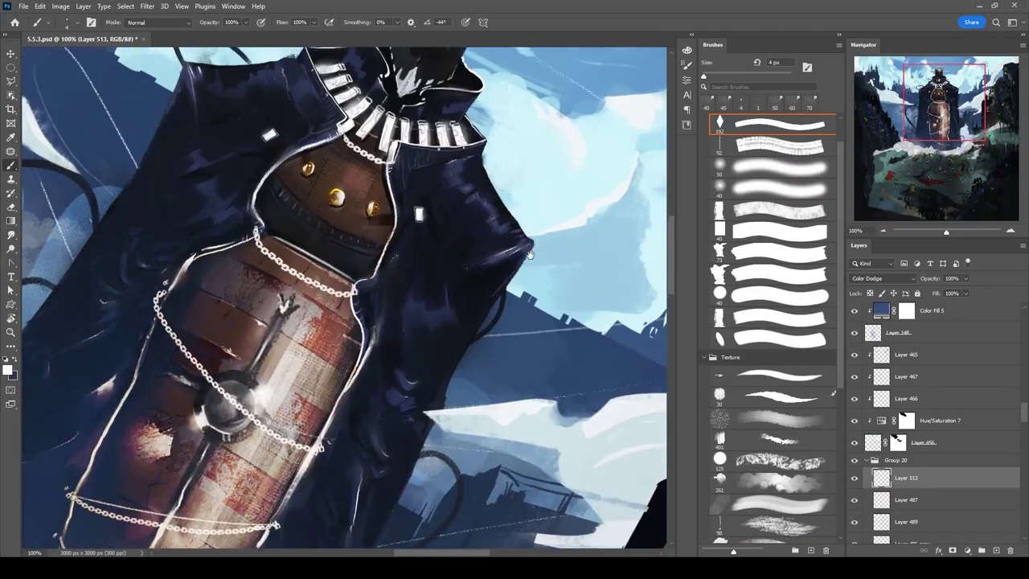
{"action": "key", "text": "ctrl+minus"}
{"action": "key", "text": "ctrl+minus"}
{"action": "key", "text": "ctrl+minus"}
{"action": "key", "text": "ctrl+minus"}
{"action": "key", "text": "ctrl+plus"}
{"action": "key", "text": "ctrl+plus"}
{"action": "key", "text": "ctrl+plus"}
{"action": "key", "text": "ctrl+plus"}
{"action": "key", "text": "ctrl+minus"}
{"action": "key", "text": "ctrl+minus"}
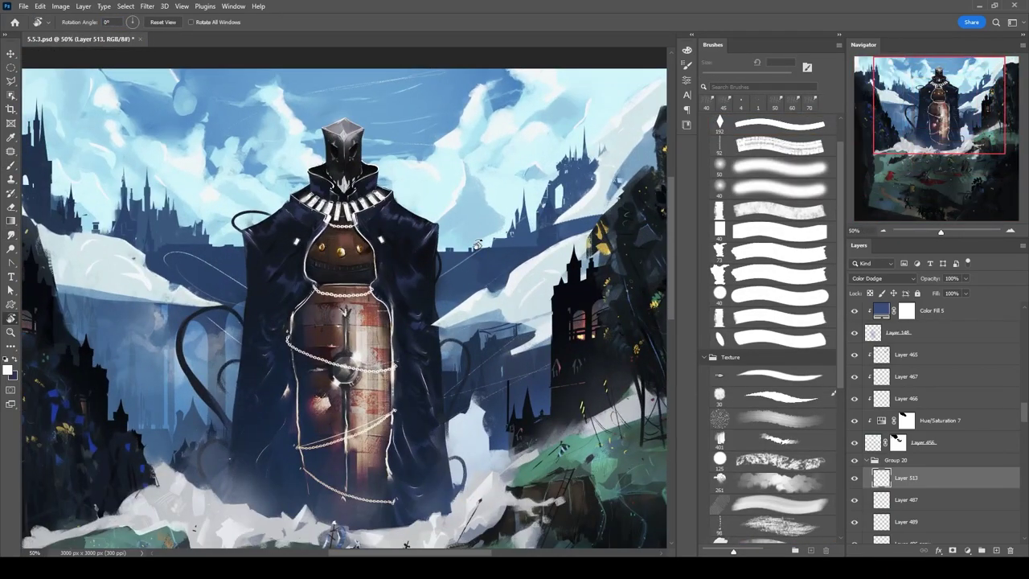
Paint and smudge the bright white glint and surrounding fold highlights on the cloak beside the barrel's upper body on Layer 513.
{"action": "key", "text": "ctrl+plus"}
{"action": "key", "text": "ctrl+plus"}
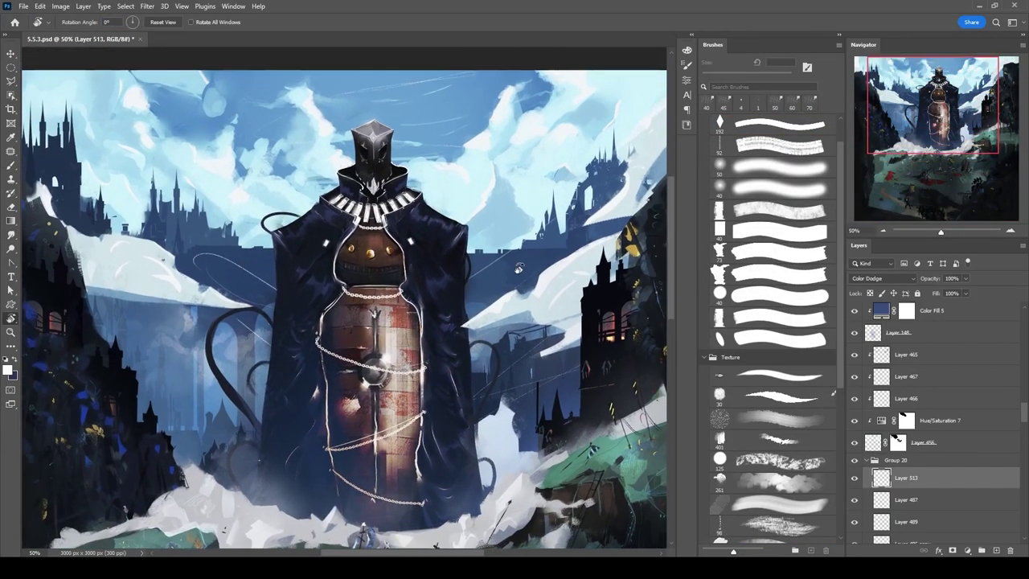
{"action": "key", "text": "b"}
{"action": "key", "text": "bracketleft"}
{"action": "key", "text": "bracketleft"}
{"action": "key", "text": "bracketleft"}
{"action": "key", "text": "bracketleft"}
{"action": "key", "text": "bracketleft"}
{"action": "key", "text": "bracketleft"}
{"action": "key", "text": "bracketleft"}
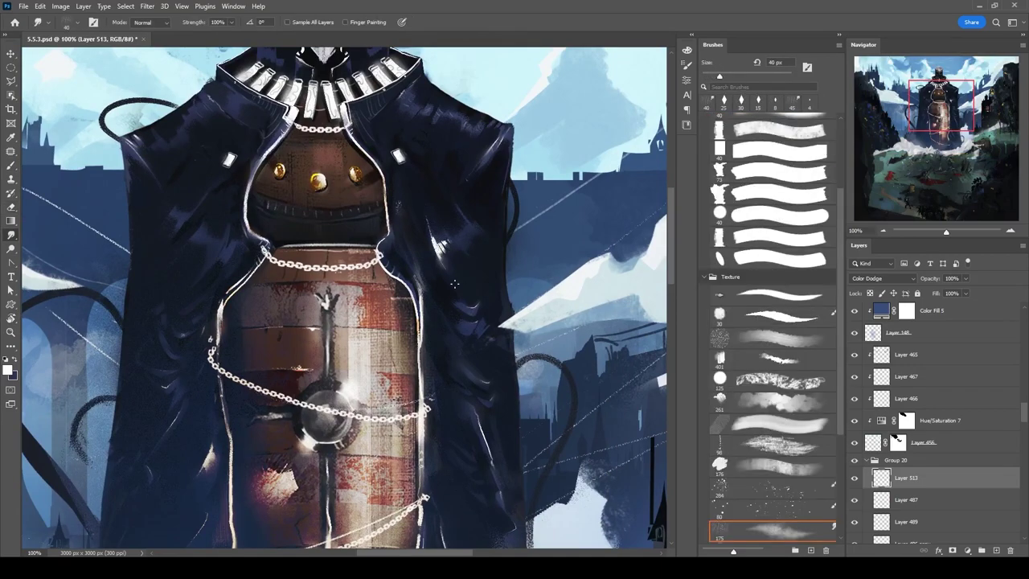
{"action": "left_click_drag", "start_coordinate": [239, 248], "coordinate": [347, 271]}
Add and soften a thin white fold highlight on the cloak's opposite chest side, below the rectangular clasp.
{"action": "key", "text": "r"}
{"action": "left_click_drag", "start_coordinate": [591, 266], "coordinate": [643, 301]}
{"action": "key", "text": "b"}
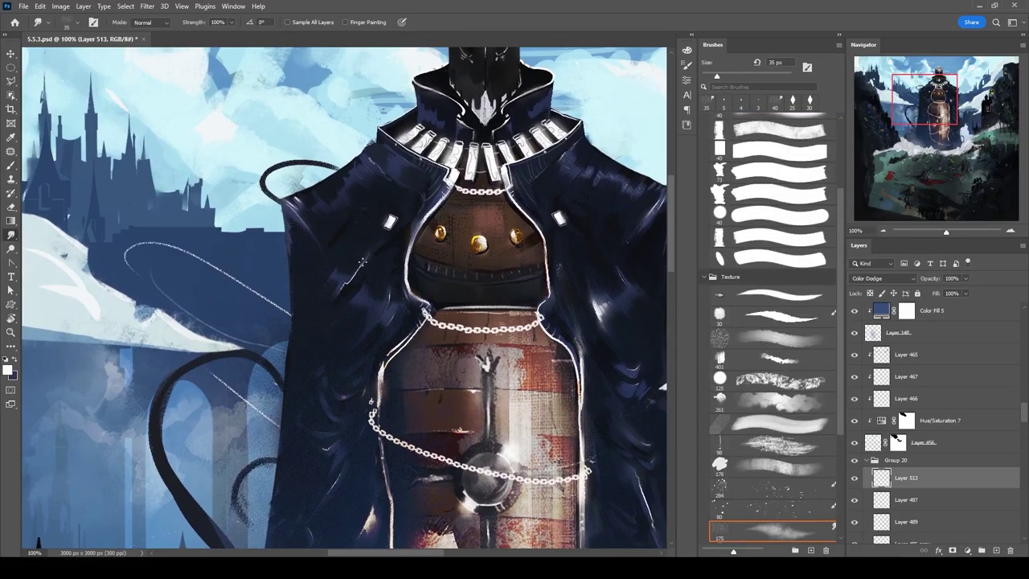
{"action": "key", "text": "bracketright"}
{"action": "key", "text": "bracketright"}
{"action": "key", "text": "ctrl+minus"}
{"action": "scroll", "coordinate": [344, 298], "scroll_direction": "up", "scroll_amount": 2}
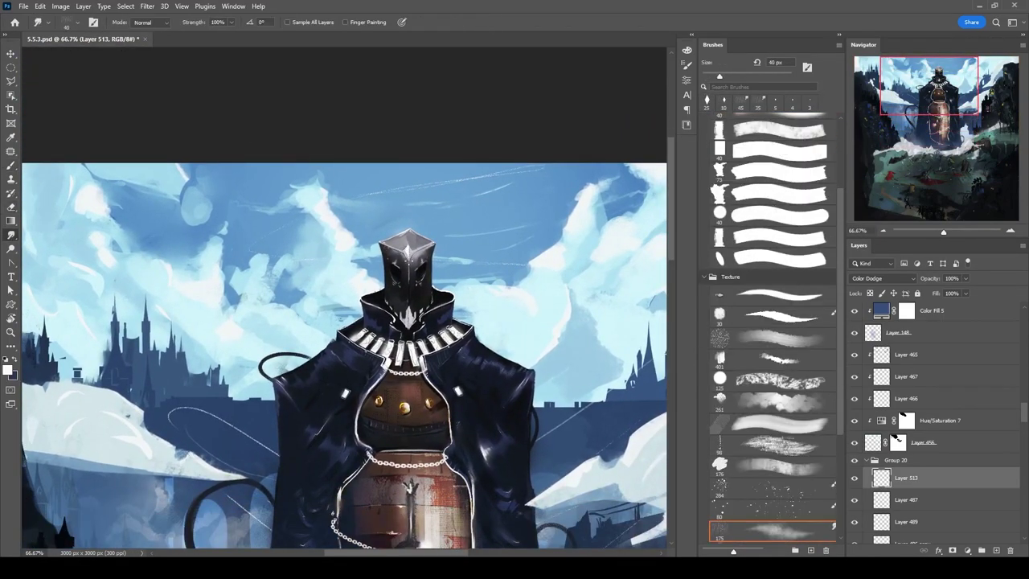
On a new layer, outline the inside of the helmet's top rim in black with a fine 6 px brush.
{"action": "left_click_drag", "start_coordinate": [440, 279], "coordinate": [461, 245]}
{"action": "key", "text": "ctrl+plus"}
{"action": "key", "text": "ctrl+plus"}
{"action": "key", "text": "ctrl+alt+shift+n"}
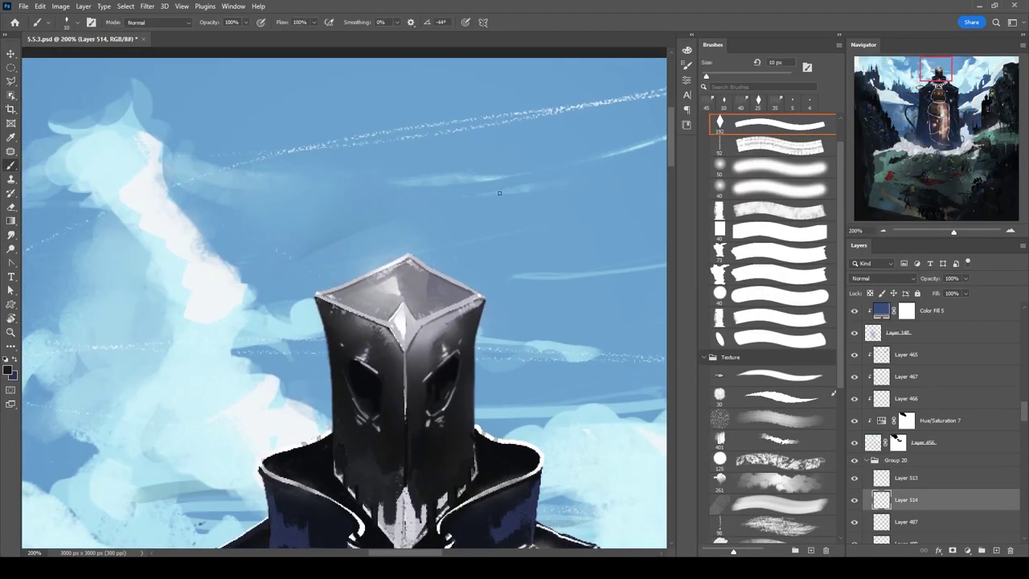
{"action": "key", "text": "bracketleft"}
{"action": "key", "text": "bracketleft"}
{"action": "key", "text": "bracketleft"}
{"action": "mouse_move", "coordinate": [343, 283]}
{"action": "left_mouse_down"}
{"action": "mouse_move", "coordinate": [190, 299]}
{"action": "mouse_move", "coordinate": [453, 287]}
{"action": "mouse_move", "coordinate": [148, 289]}
{"action": "left_mouse_up"}
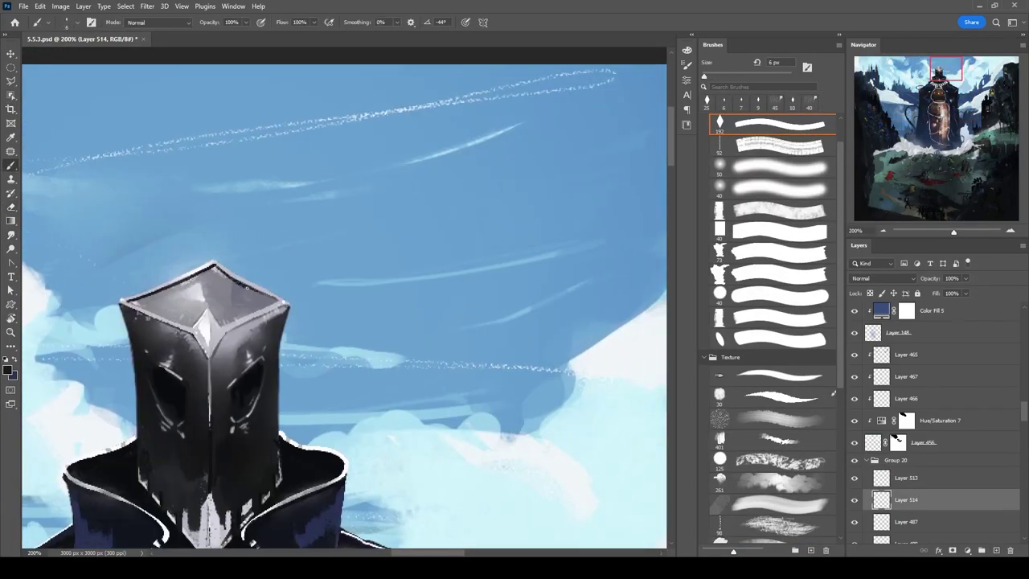
{"action": "scroll", "coordinate": [232, 247], "scroll_direction": "down", "scroll_amount": 3}
{"action": "scroll", "coordinate": [518, 288], "scroll_direction": "up", "scroll_amount": 4}
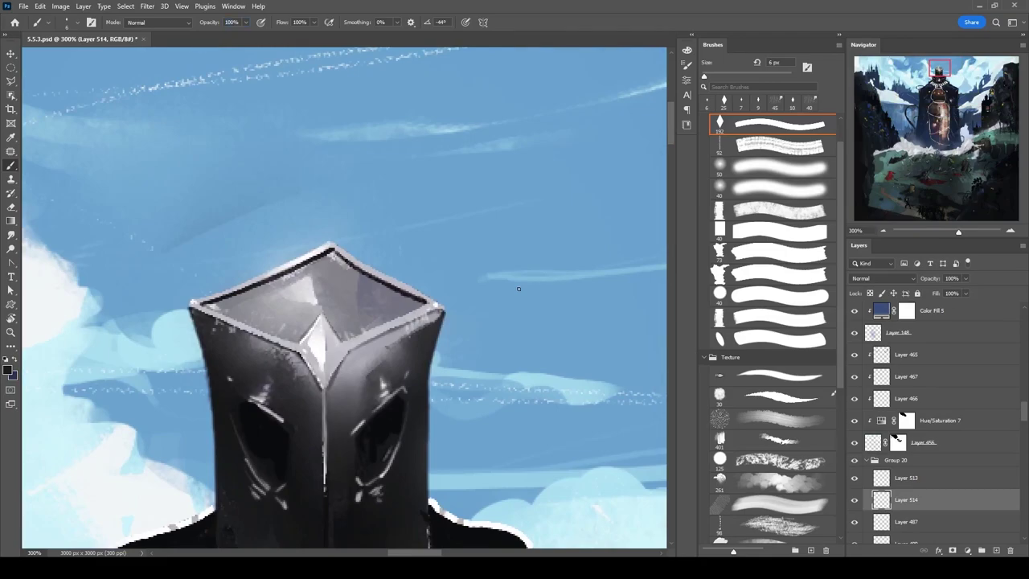
{"action": "key", "text": "ctrl+z"}
{"action": "key", "text": "e"}
{"action": "key", "text": "ctrl+shift+z"}
{"action": "key", "text": "ctrl+shift+z"}
{"action": "key", "text": "b"}
{"action": "left_click_drag", "start_coordinate": [424, 271], "coordinate": [557, 138]}
Paint dark shadows over the helmet's faces on a new Multiply layer at 35% opacity, erasing the excess.
{"action": "key", "text": "shift+alt+m"}
{"action": "left_click", "coordinate": [951, 278]}
{"action": "type", "text": "35"}
{"action": "key", "text": "bracketright"}
{"action": "mouse_move", "coordinate": [454, 225]}
{"action": "left_mouse_down"}
{"action": "mouse_move", "coordinate": [430, 265]}
{"action": "mouse_move", "coordinate": [450, 281]}
{"action": "left_mouse_up"}
{"action": "mouse_move", "coordinate": [574, 181]}
{"action": "left_mouse_down"}
{"action": "mouse_move", "coordinate": [482, 229]}
{"action": "mouse_move", "coordinate": [531, 217]}
{"action": "left_mouse_up"}
{"action": "left_click_drag", "start_coordinate": [388, 251], "coordinate": [371, 264]}
{"action": "left_click_drag", "start_coordinate": [378, 341], "coordinate": [426, 378]}
{"action": "key", "text": "e"}
{"action": "left_click_drag", "start_coordinate": [384, 242], "coordinate": [367, 273]}
{"action": "key", "text": "b"}
Deepen the shading around the helmet's eye openings and the marks beneath them with a fine 9 px brush.
{"action": "key", "text": "bracketleft"}
{"action": "key", "text": "bracketleft"}
{"action": "key", "text": "bracketleft"}
{"action": "key", "text": "bracketleft"}
{"action": "key", "text": "bracketleft"}
{"action": "key", "text": "bracketleft"}
{"action": "key", "text": "bracketleft"}
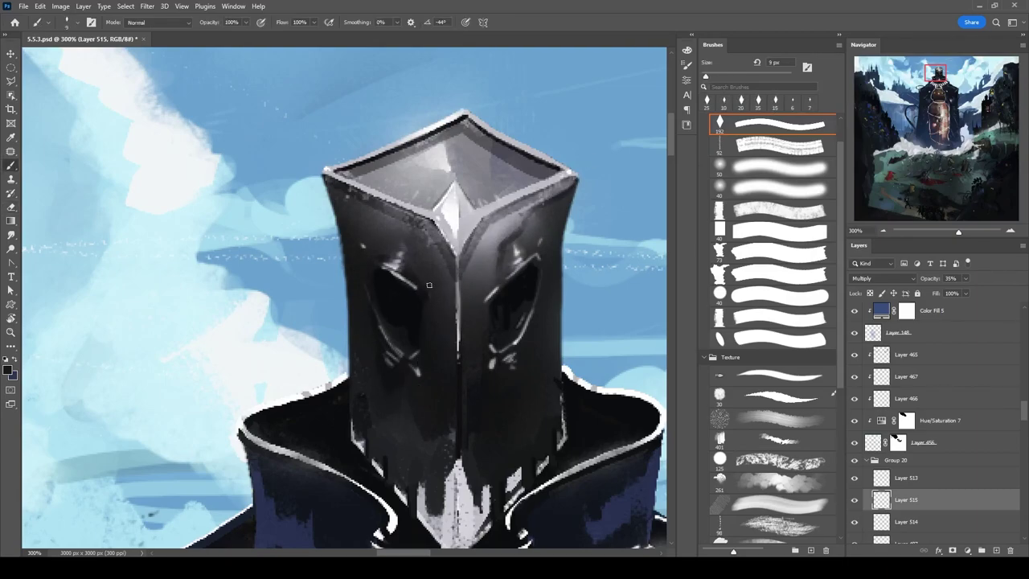
{"action": "left_click_drag", "start_coordinate": [531, 256], "coordinate": [502, 290]}
{"action": "left_click_drag", "start_coordinate": [514, 349], "coordinate": [504, 369]}
{"action": "key", "text": "e"}
{"action": "key", "text": "ctrl+1"}
{"action": "key", "text": "b"}
Shade the standing collar and the area around the white collar plates with dark strokes on the Multiply layer.
{"action": "scroll", "coordinate": [294, 489], "scroll_direction": "up", "scroll_amount": 2}
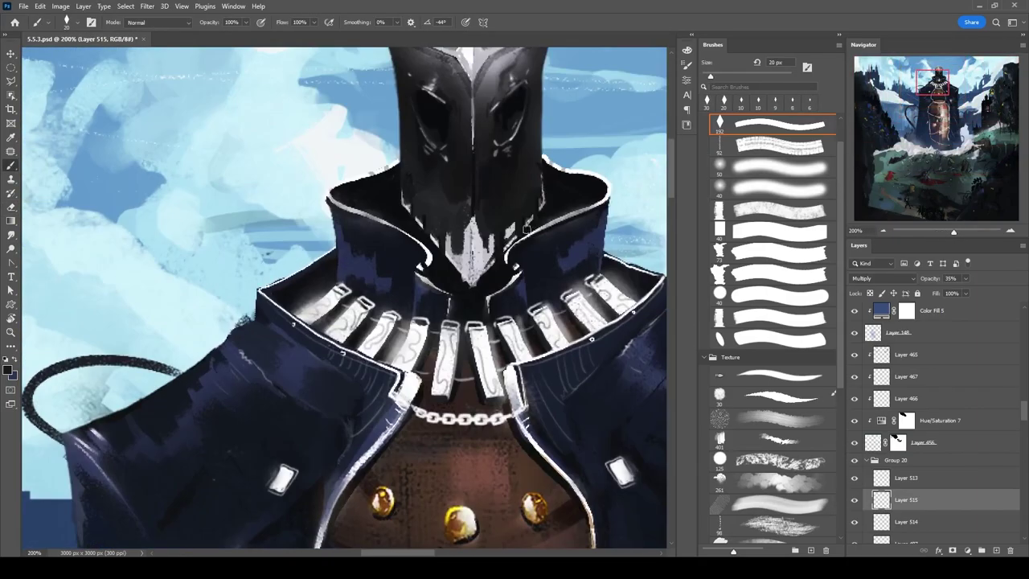
{"action": "key", "text": "bracketleft"}
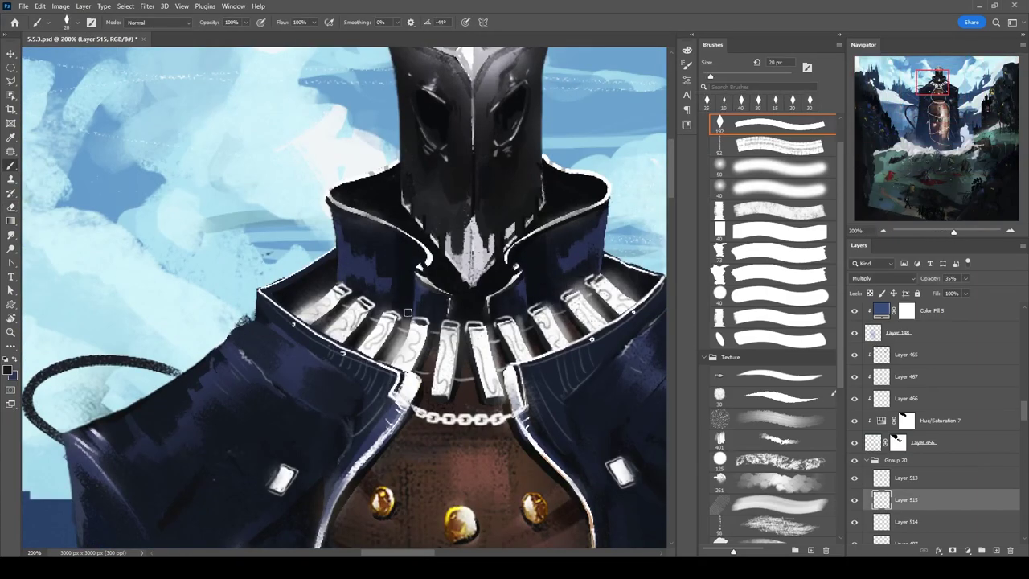
{"action": "mouse_move", "coordinate": [401, 299]}
{"action": "left_mouse_down"}
{"action": "mouse_move", "coordinate": [357, 211]}
{"action": "mouse_move", "coordinate": [352, 154]}
{"action": "mouse_move", "coordinate": [217, 66]}
{"action": "left_mouse_up"}
{"action": "mouse_move", "coordinate": [322, 241]}
{"action": "left_mouse_down"}
{"action": "mouse_move", "coordinate": [466, 312]}
{"action": "mouse_move", "coordinate": [544, 241]}
{"action": "mouse_move", "coordinate": [375, 437]}
{"action": "mouse_move", "coordinate": [486, 418]}
{"action": "left_mouse_up"}
{"action": "key", "text": "bracketright"}
{"action": "left_click", "coordinate": [438, 192], "text": "alt"}
{"action": "mouse_move", "coordinate": [441, 209]}
{"action": "left_mouse_down"}
{"action": "mouse_move", "coordinate": [463, 169]}
{"action": "mouse_move", "coordinate": [378, 321]}
{"action": "mouse_move", "coordinate": [424, 195]}
{"action": "left_mouse_up"}
{"action": "key", "text": "bracketleft"}
{"action": "key", "text": "bracketleft"}
{"action": "key", "text": "bracketleft"}
{"action": "key", "text": "bracketleft"}
Paint soft shadows on the cloak's chest and along its opening with a brush of about 35 px.
{"action": "key", "text": "ctrl+minus"}
{"action": "key", "text": "ctrl+minus"}
{"action": "key", "text": "ctrl+minus"}
{"action": "key", "text": "ctrl+plus"}
{"action": "key", "text": "ctrl+plus"}
{"action": "mouse_move", "coordinate": [534, 380]}
{"action": "left_mouse_down"}
{"action": "mouse_move", "coordinate": [553, 211]}
{"action": "mouse_move", "coordinate": [453, 230]}
{"action": "mouse_move", "coordinate": [498, 240]}
{"action": "left_mouse_up"}
{"action": "key", "text": "bracketright"}
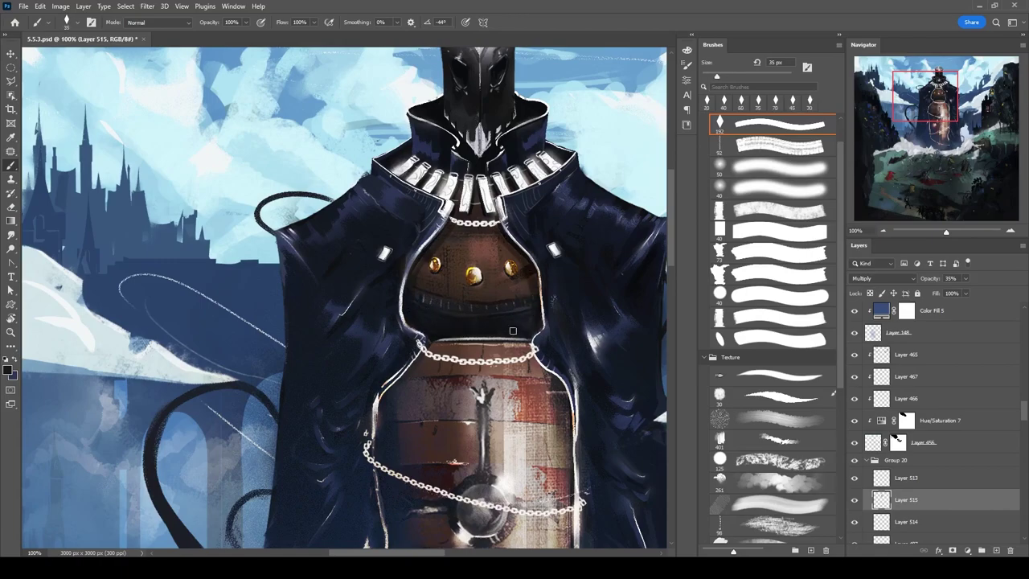
{"action": "left_click_drag", "start_coordinate": [360, 404], "coordinate": [441, 229]}
{"action": "key", "text": "bracketleft"}
{"action": "mouse_move", "coordinate": [410, 340]}
{"action": "left_mouse_down"}
{"action": "mouse_move", "coordinate": [432, 305]}
{"action": "mouse_move", "coordinate": [420, 199]}
{"action": "left_mouse_up"}
Darken the folds of the lower cloak down to the mist with a larger 40 px brush.
{"action": "scroll", "coordinate": [419, 273], "scroll_direction": "down", "scroll_amount": 4}
{"action": "key", "text": "e"}
{"action": "key", "text": "b"}
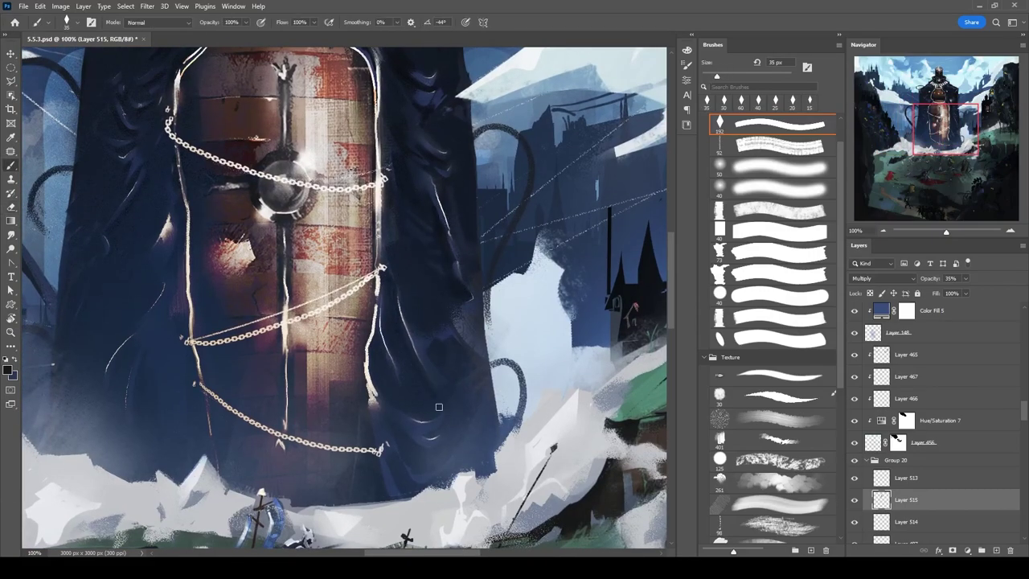
{"action": "scroll", "coordinate": [426, 264], "scroll_direction": "down", "scroll_amount": 4}
{"action": "key", "text": "bracketright"}
{"action": "key", "text": "bracketright"}
{"action": "key", "text": "bracketright"}
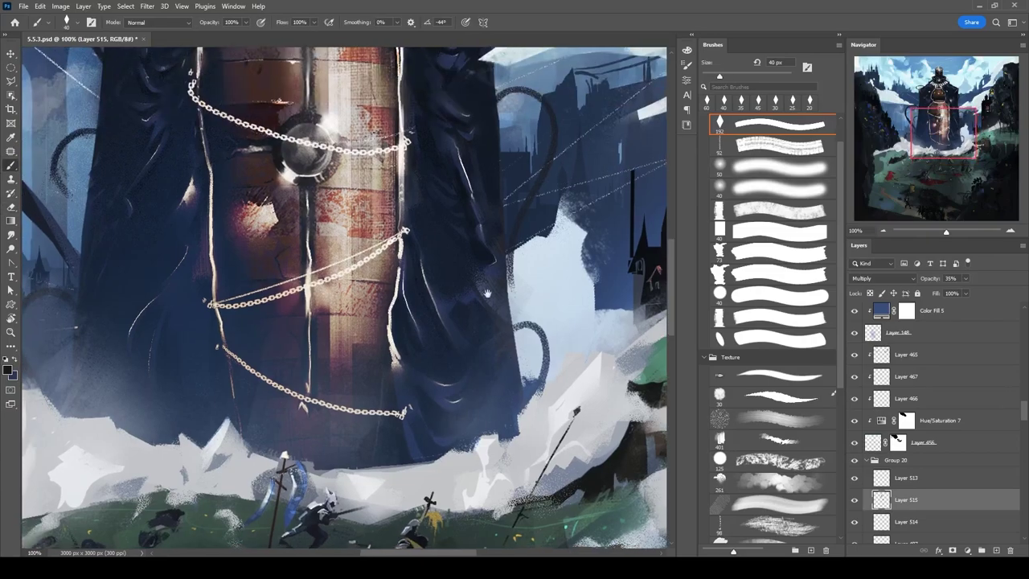
{"action": "scroll", "coordinate": [442, 337], "scroll_direction": "down", "scroll_amount": 3}
Examine the helmet, the collar and the layers that make up the figure.
{"action": "scroll", "coordinate": [346, 225], "scroll_direction": "up", "scroll_amount": 8}
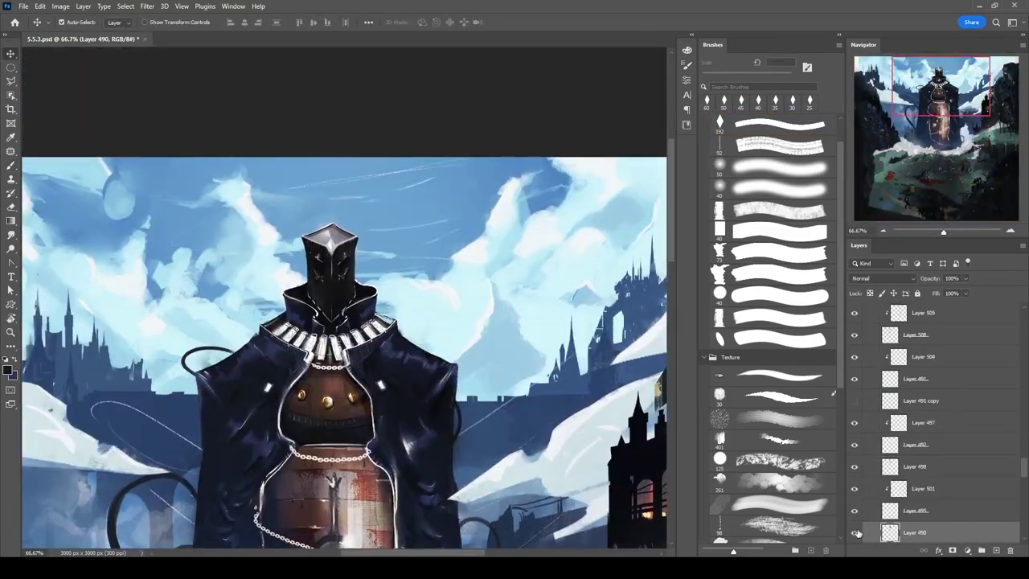
{"action": "key", "text": "bracketleft"}
{"action": "key", "text": "bracketleft"}
{"action": "key", "text": "bracketleft"}
{"action": "key", "text": "bracketleft"}
{"action": "key", "text": "bracketleft"}
{"action": "key", "text": "bracketleft"}
{"action": "scroll", "coordinate": [518, 213], "scroll_direction": "up", "scroll_amount": 1}
{"action": "scroll", "coordinate": [488, 260], "scroll_direction": "up", "scroll_amount": 2}
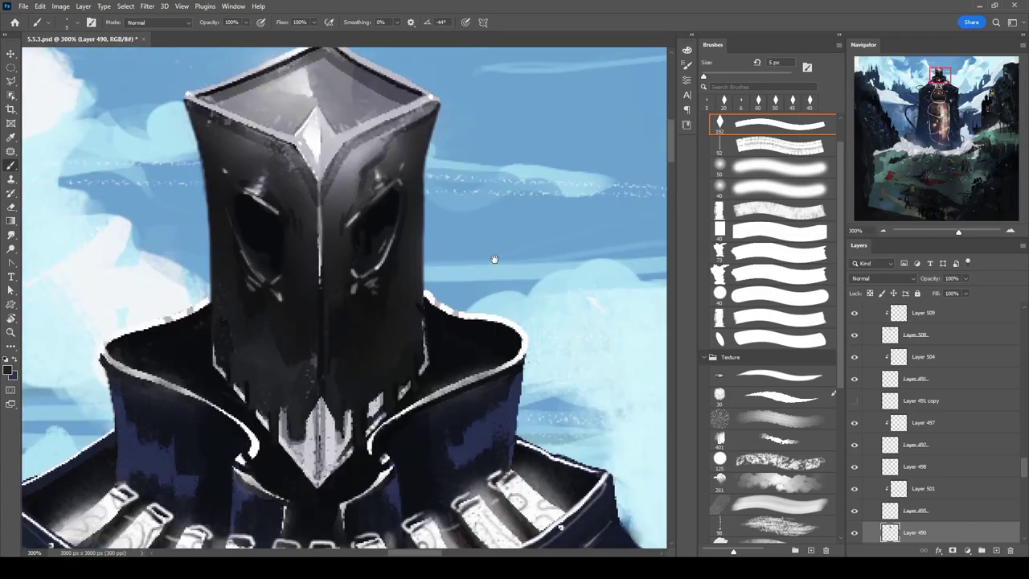
{"action": "scroll", "coordinate": [499, 188], "scroll_direction": "down", "scroll_amount": 4}
{"action": "scroll", "coordinate": [500, 189], "scroll_direction": "up", "scroll_amount": 3}
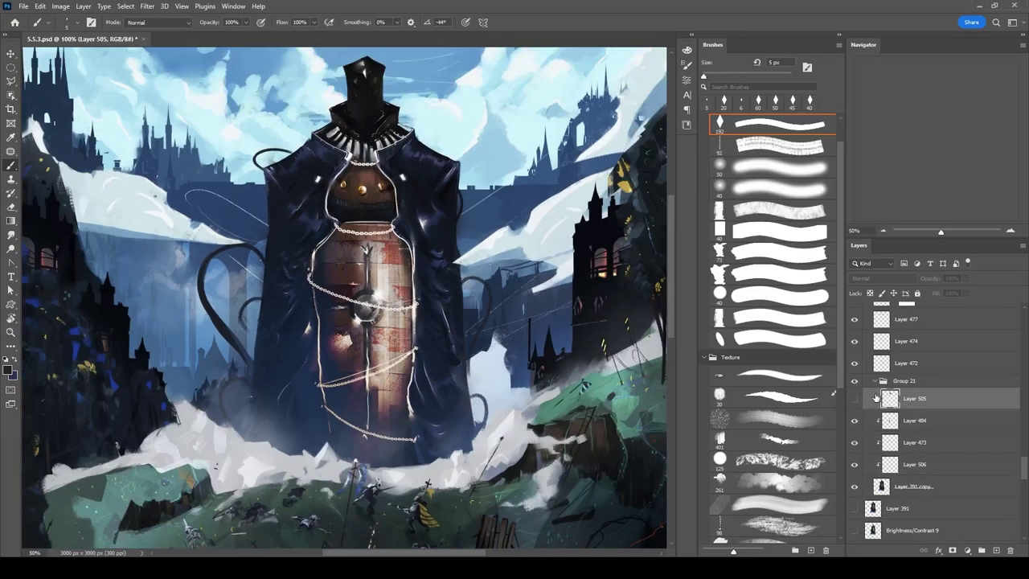
Make Layer 505 visible and merge Group 21 into a single layer.
{"action": "left_click", "coordinate": [854, 398]}
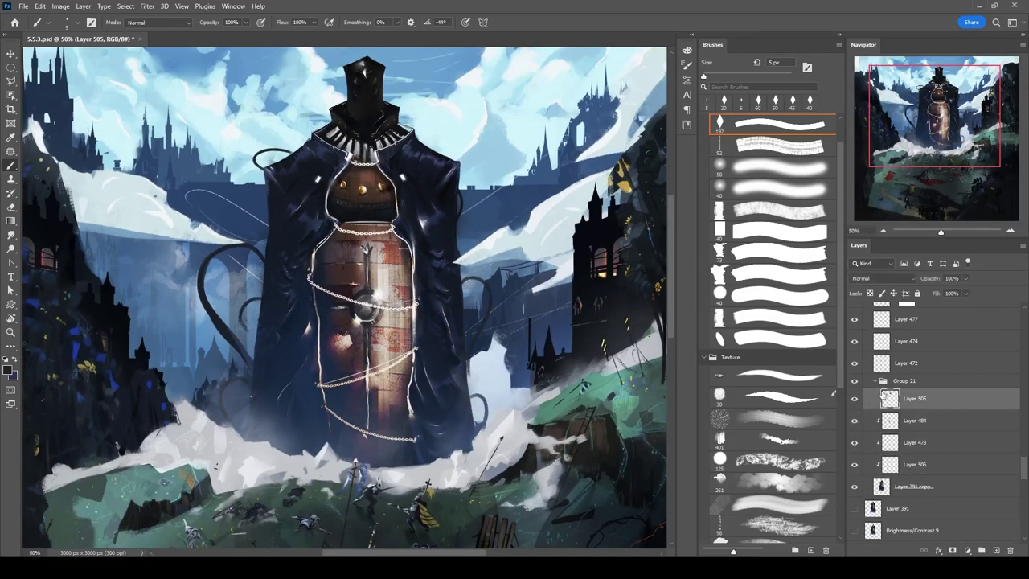
{"action": "scroll", "coordinate": [939, 459], "scroll_direction": "up", "scroll_amount": 2}
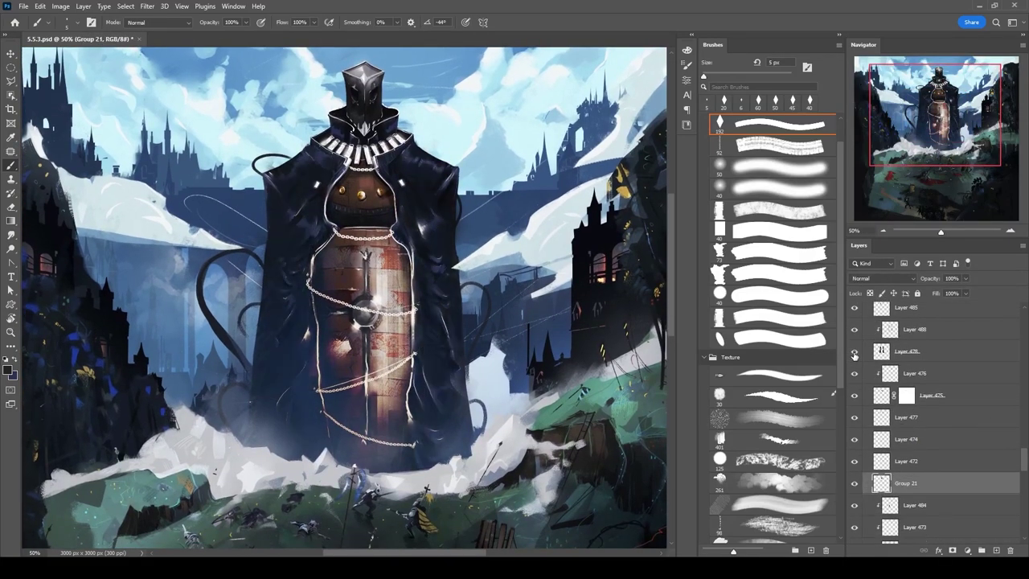
{"action": "scroll", "coordinate": [855, 353], "scroll_direction": "down", "scroll_amount": 2}
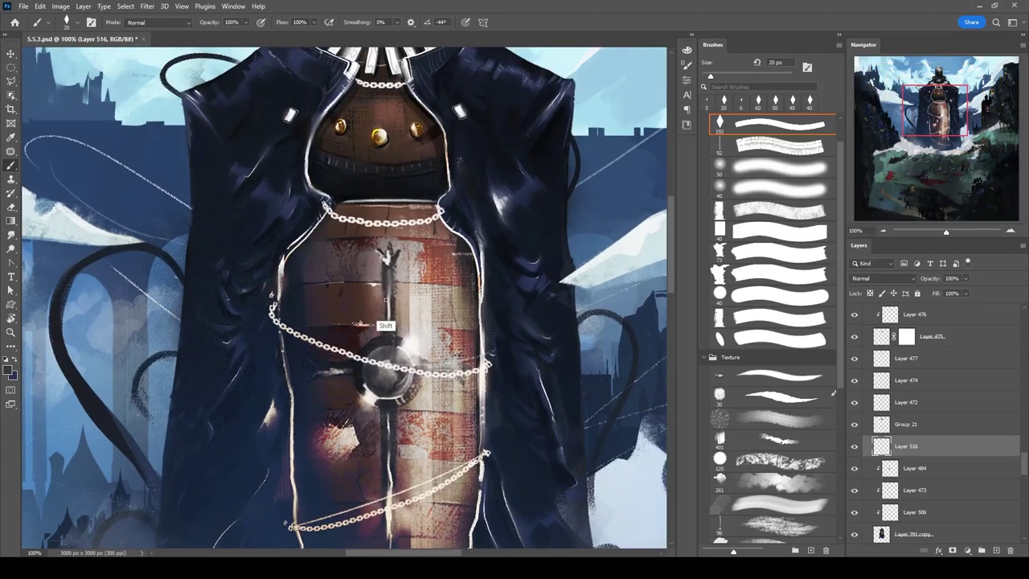
On a new layer, redraw the dark fork-tipped bar above the barrel's round medallion and blend the surrounding barrel colours.
{"action": "left_click", "coordinate": [384, 251], "text": "shift"}
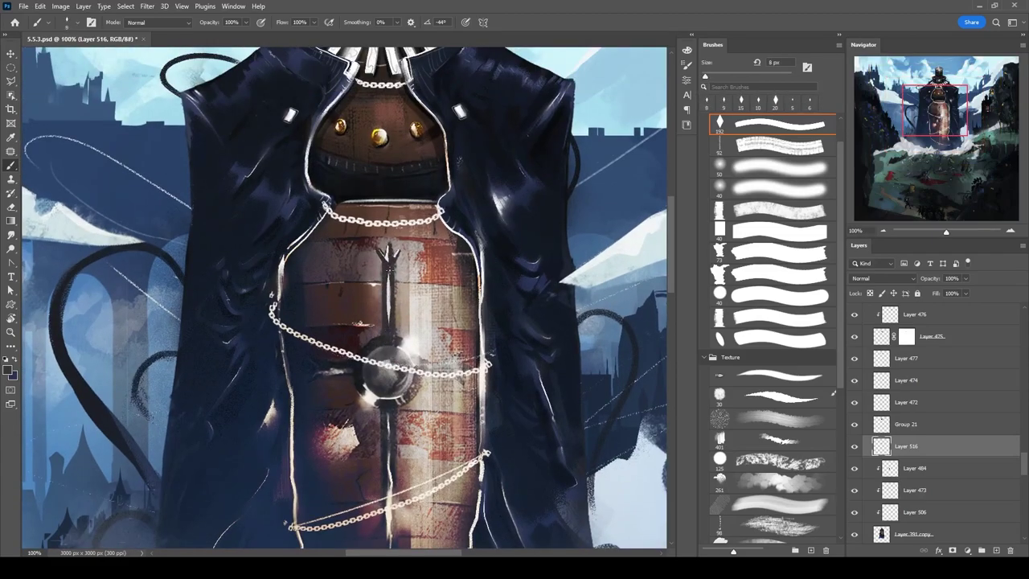
{"action": "key", "text": "r"}
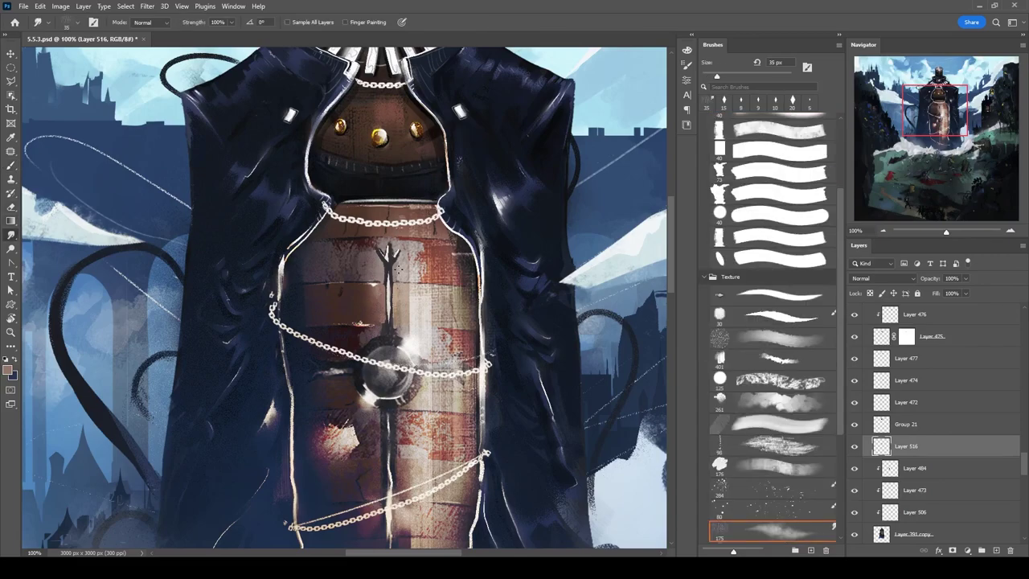
{"action": "key", "text": "b"}
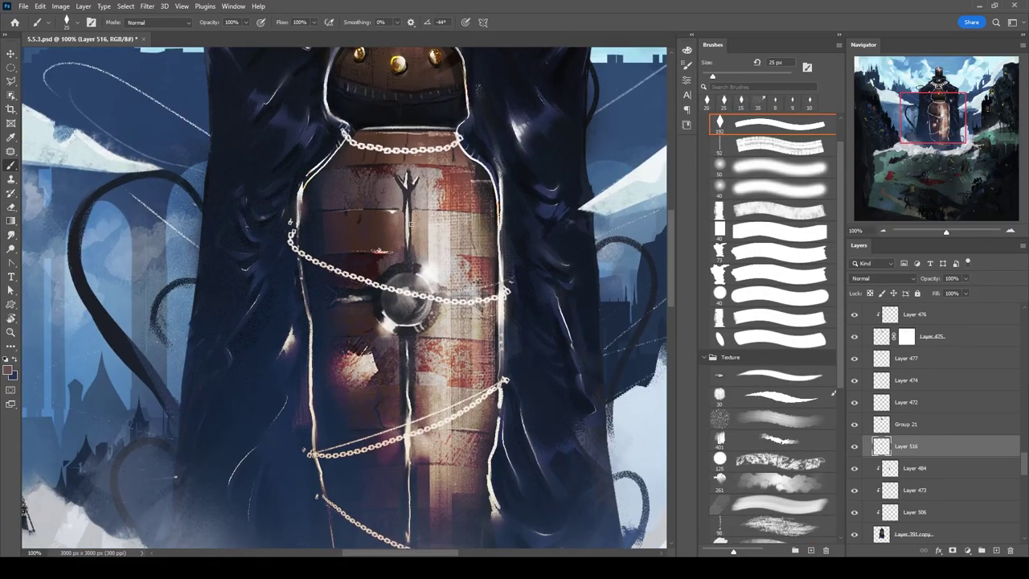
{"action": "left_click_drag", "start_coordinate": [426, 233], "coordinate": [380, 261]}
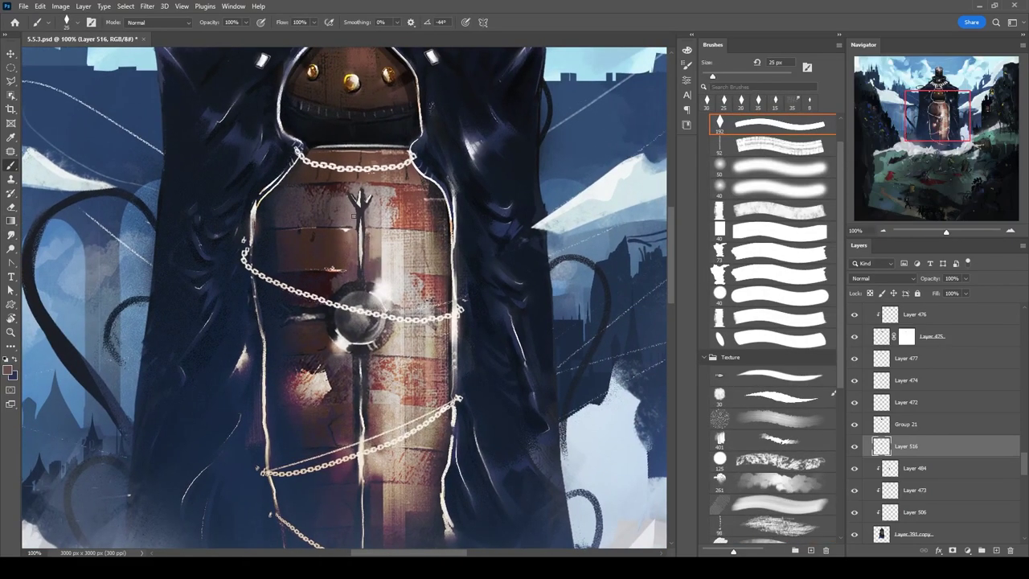
{"action": "left_click_drag", "start_coordinate": [400, 185], "coordinate": [385, 250]}
Sharpen the forked tip and the dark edges of the bar above the medallion, narrowing its white centre line.
{"action": "key", "text": "ctrl+plus"}
{"action": "key", "text": "bracketleft"}
{"action": "key", "text": "bracketleft"}
{"action": "key", "text": "bracketleft"}
{"action": "key", "text": "bracketleft"}
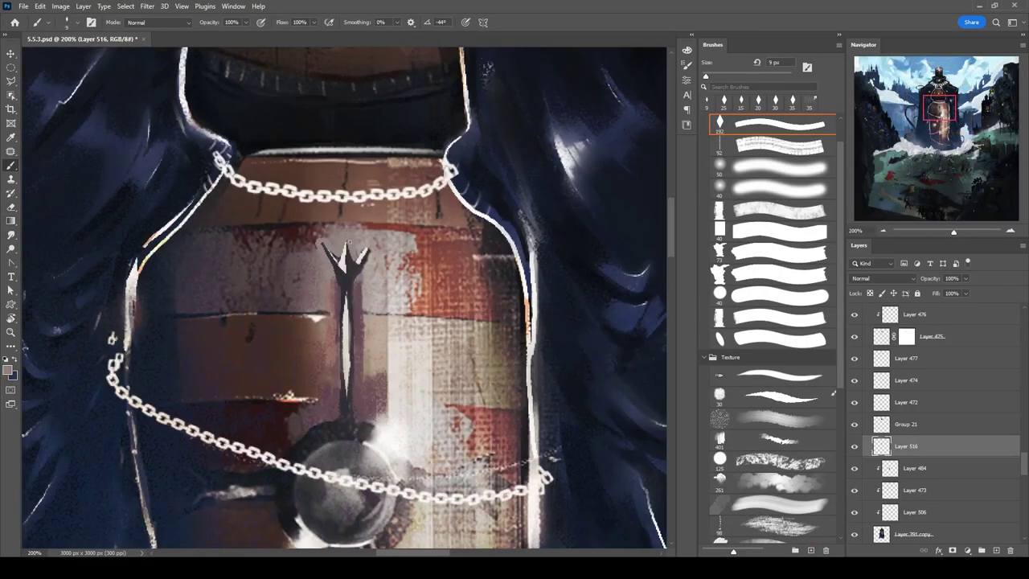
{"action": "key", "text": "bracketleft"}
{"action": "mouse_move", "coordinate": [333, 285]}
{"action": "left_mouse_down"}
{"action": "mouse_move", "coordinate": [359, 199]}
{"action": "mouse_move", "coordinate": [368, 299]}
{"action": "mouse_move", "coordinate": [347, 402]}
{"action": "mouse_move", "coordinate": [352, 317]}
{"action": "mouse_move", "coordinate": [392, 289]}
{"action": "left_mouse_up"}
{"action": "key", "text": "bracketright"}
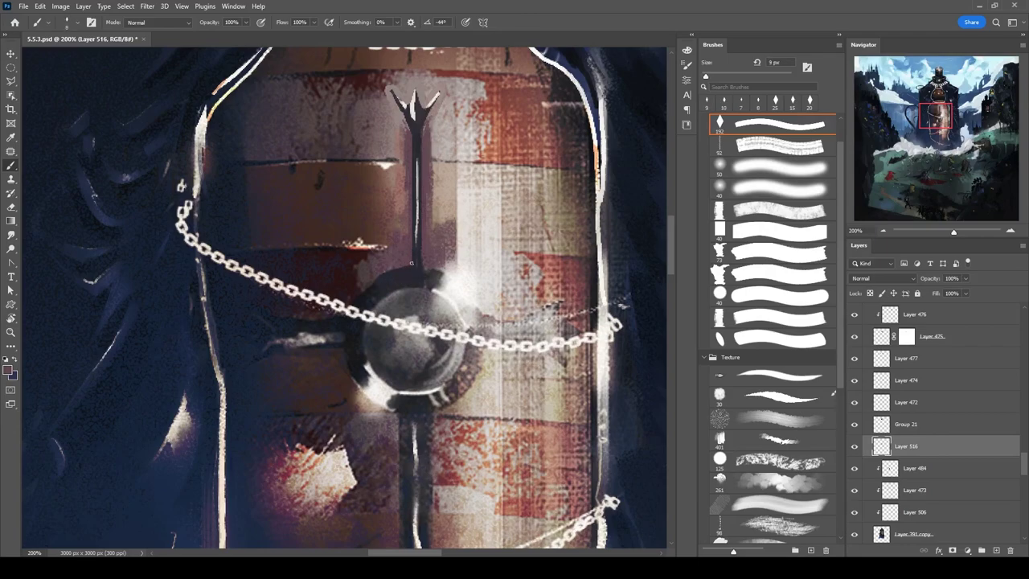
{"action": "key", "text": "bracketright"}
{"action": "left_click_drag", "start_coordinate": [442, 255], "coordinate": [416, 257]}
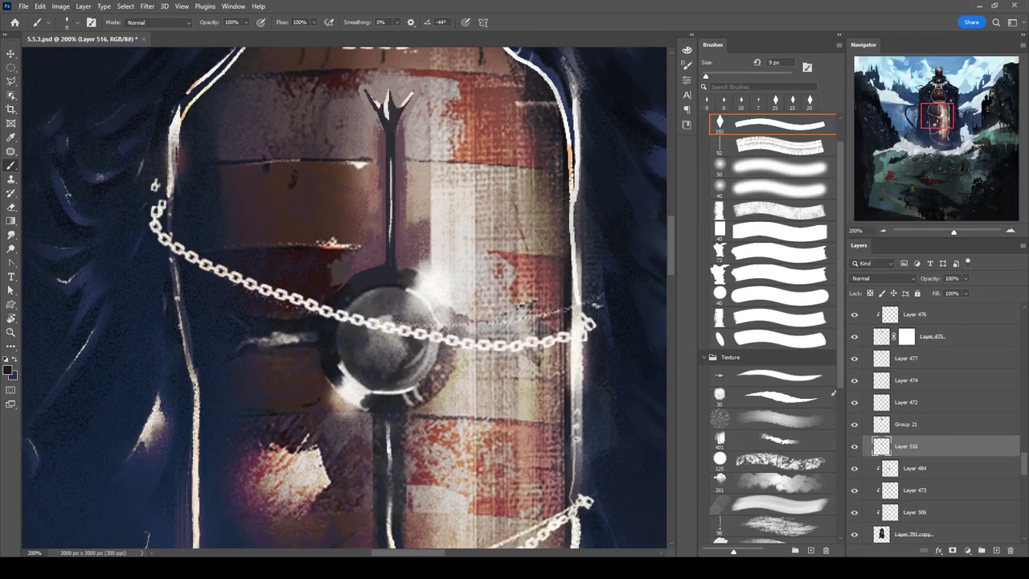
Paint thin white edge highlights around the round medallion, starting with a 4 px brush.
{"action": "scroll", "coordinate": [468, 175], "scroll_direction": "down", "scroll_amount": 2}
{"action": "key", "text": "bracketleft"}
{"action": "key", "text": "bracketleft"}
{"action": "key", "text": "x"}
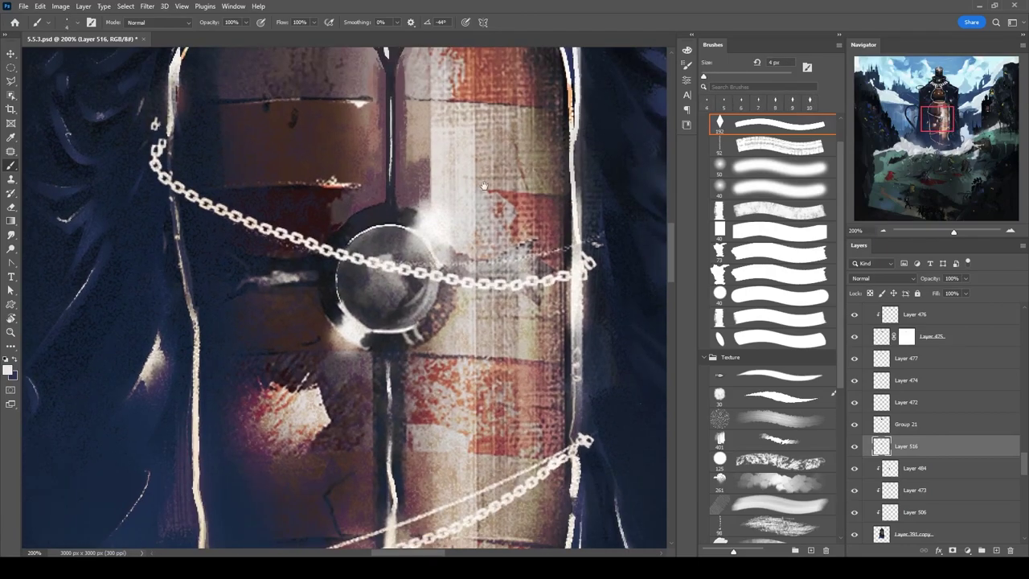
{"action": "left_click_drag", "start_coordinate": [397, 160], "coordinate": [304, 265]}
{"action": "key", "text": "bracketright"}
{"action": "key", "text": "bracketright"}
{"action": "key", "text": "bracketright"}
{"action": "left_click_drag", "start_coordinate": [354, 294], "coordinate": [375, 231]}
{"action": "key", "text": "bracketright"}
Enlarge the brush and paint the dark band of the outer ring around the medallion.
{"action": "mouse_move", "coordinate": [325, 176]}
{"action": "left_mouse_down"}
{"action": "mouse_move", "coordinate": [246, 206]}
{"action": "mouse_move", "coordinate": [364, 216]}
{"action": "mouse_move", "coordinate": [398, 243]}
{"action": "left_mouse_up"}
{"action": "key", "text": "bracketright"}
{"action": "key", "text": "bracketright"}
{"action": "key", "text": "bracketright"}
{"action": "key", "text": "bracketright"}
{"action": "key", "text": "x"}
{"action": "key", "text": "bracketright"}
{"action": "key", "text": "bracketright"}
{"action": "key", "text": "bracketright"}
{"action": "mouse_move", "coordinate": [373, 296]}
{"action": "left_mouse_down"}
{"action": "mouse_move", "coordinate": [354, 257]}
{"action": "mouse_move", "coordinate": [337, 292]}
{"action": "mouse_move", "coordinate": [334, 366]}
{"action": "left_mouse_up"}
Add fine white rim lines and small glints along the medallion's outer ring.
{"action": "key", "text": "bracketleft"}
{"action": "key", "text": "bracketleft"}
{"action": "key", "text": "bracketleft"}
{"action": "key", "text": "bracketleft"}
{"action": "key", "text": "bracketleft"}
{"action": "key", "text": "x"}
{"action": "mouse_move", "coordinate": [335, 365]}
{"action": "left_mouse_down"}
{"action": "mouse_move", "coordinate": [440, 305]}
{"action": "mouse_move", "coordinate": [399, 229]}
{"action": "left_mouse_up"}
{"action": "key", "text": "bracketleft"}
{"action": "key", "text": "bracketleft"}
{"action": "key", "text": "bracketleft"}
{"action": "key", "text": "bracketleft"}
{"action": "left_click_drag", "start_coordinate": [378, 246], "coordinate": [406, 296]}
Sharpen the dark edges and the thin white centre line of the metal bar below the medallion.
{"action": "left_click", "coordinate": [370, 278], "text": "alt"}
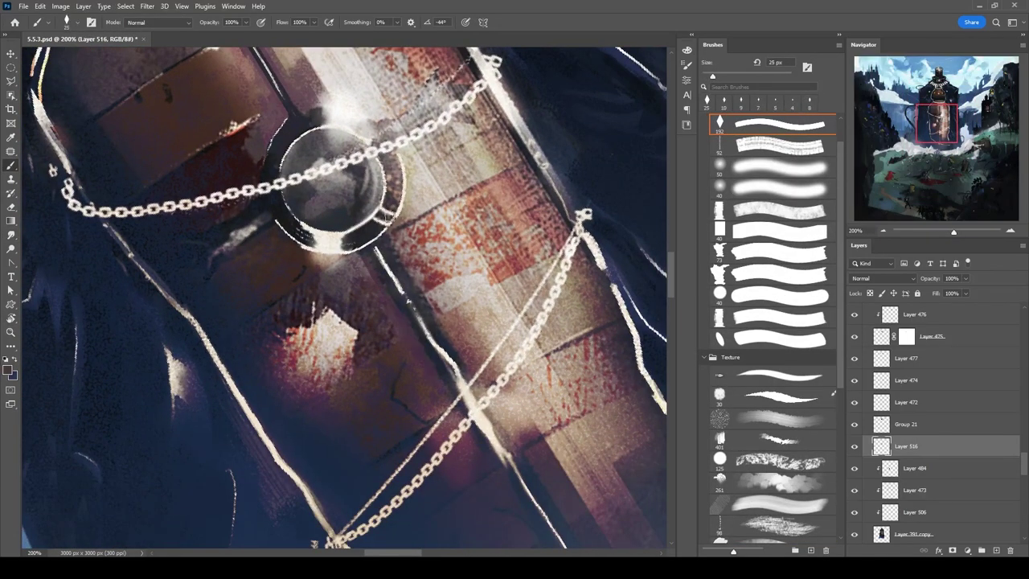
{"action": "key", "text": "r"}
{"action": "key", "text": "h"}
{"action": "left_click_drag", "start_coordinate": [346, 298], "coordinate": [418, 362]}
{"action": "key", "text": "v"}
{"action": "left_click", "coordinate": [500, 342]}
{"action": "left_click", "coordinate": [500, 342]}
{"action": "key", "text": "b"}
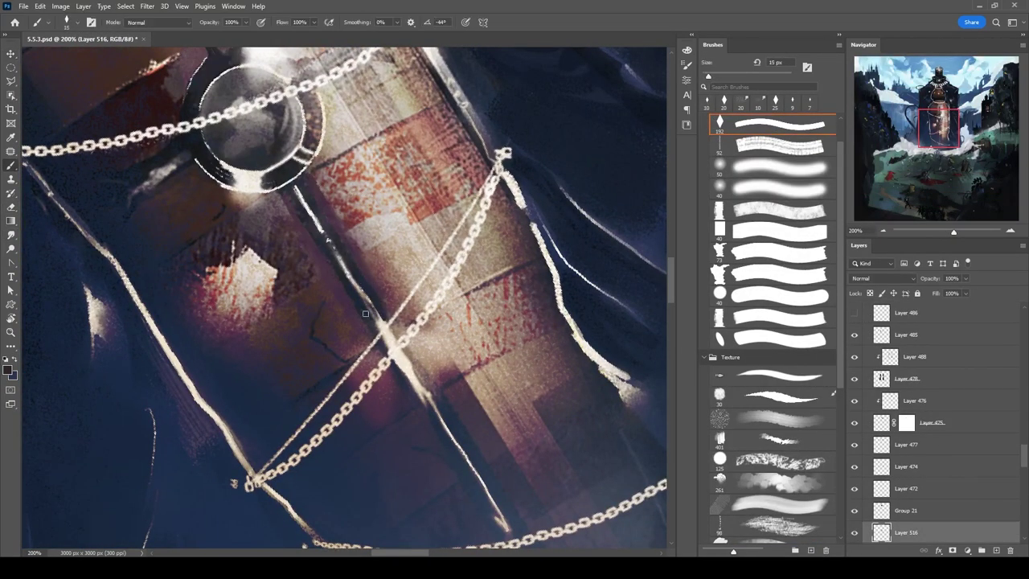
Paint a short dark arm with a forked tip extending from the medallion's left side, using a 15 px brush.
{"action": "key", "text": "r"}
{"action": "left_click_drag", "start_coordinate": [371, 303], "coordinate": [415, 159]}
{"action": "key", "text": "b"}
{"action": "left_click_drag", "start_coordinate": [320, 235], "coordinate": [319, 322]}
{"action": "left_click_drag", "start_coordinate": [319, 304], "coordinate": [300, 317]}
{"action": "left_click_drag", "start_coordinate": [320, 306], "coordinate": [330, 317]}
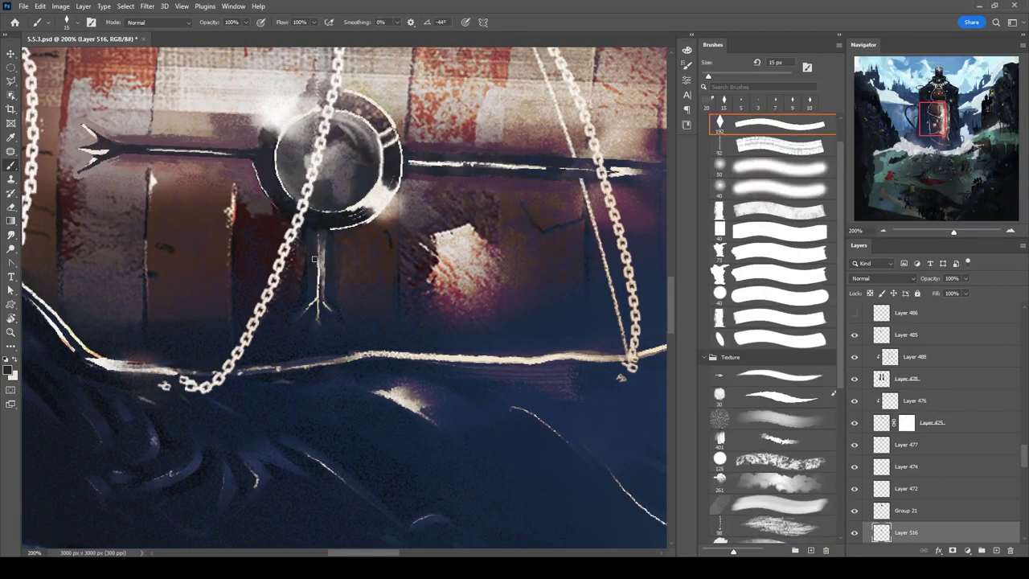
Paint a matching dark arm with a forked tip on the medallion's right side.
{"action": "key", "text": "r"}
{"action": "left_click_drag", "start_coordinate": [451, 201], "coordinate": [506, 304]}
{"action": "key", "text": "ctrl+minus"}
{"action": "key", "text": "ctrl+minus"}
{"action": "key", "text": "ctrl+minus"}
{"action": "key", "text": "Escape"}
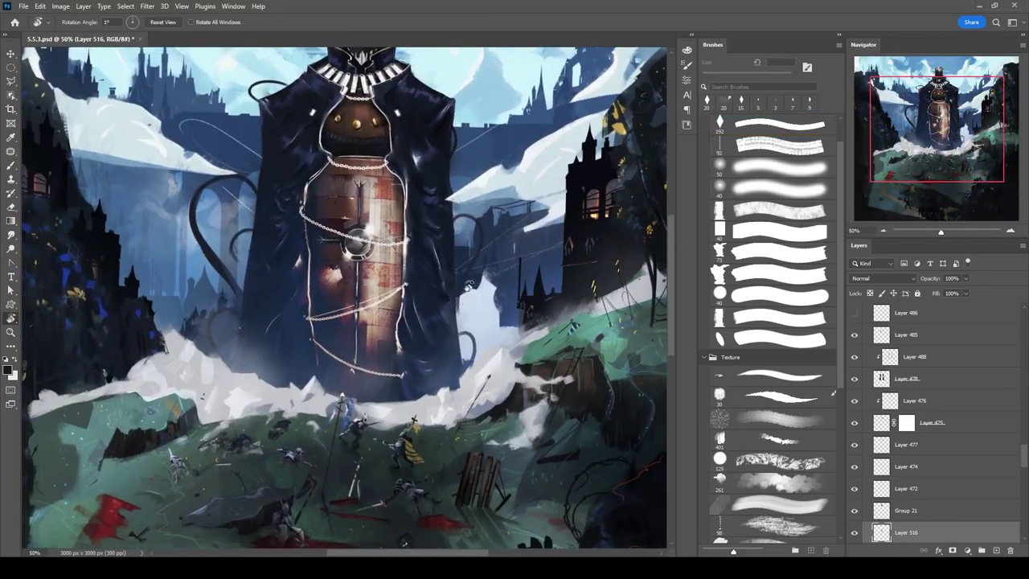
{"action": "key", "text": "ctrl+plus"}
{"action": "key", "text": "ctrl+plus"}
{"action": "key", "text": "ctrl+plus"}
{"action": "key", "text": "b"}
{"action": "left_click_drag", "start_coordinate": [275, 322], "coordinate": [256, 277]}
{"action": "scroll", "coordinate": [258, 279], "scroll_direction": "down", "scroll_amount": 3}
{"action": "left_click_drag", "start_coordinate": [294, 122], "coordinate": [294, 256]}
{"action": "left_click_drag", "start_coordinate": [282, 160], "coordinate": [296, 119]}
{"action": "mouse_move", "coordinate": [295, 121]}
{"action": "left_mouse_down"}
{"action": "mouse_move", "coordinate": [310, 153]}
{"action": "mouse_move", "coordinate": [336, 138]}
{"action": "left_mouse_up"}
Paint reddish brown alongside the right forked arm with a larger brush and smudge its edges.
{"action": "key", "text": "bracketright"}
{"action": "key", "text": "bracketright"}
{"action": "key", "text": "bracketright"}
{"action": "key", "text": "bracketright"}
{"action": "mouse_move", "coordinate": [258, 135]}
{"action": "left_mouse_down"}
{"action": "mouse_move", "coordinate": [287, 167]}
{"action": "mouse_move", "coordinate": [256, 135]}
{"action": "left_mouse_up"}
{"action": "mouse_move", "coordinate": [322, 169]}
{"action": "left_mouse_down"}
{"action": "mouse_move", "coordinate": [351, 131]}
{"action": "mouse_move", "coordinate": [320, 233]}
{"action": "left_mouse_up"}
{"action": "key", "text": "shift+r"}
{"action": "left_click_drag", "start_coordinate": [278, 193], "coordinate": [277, 254]}
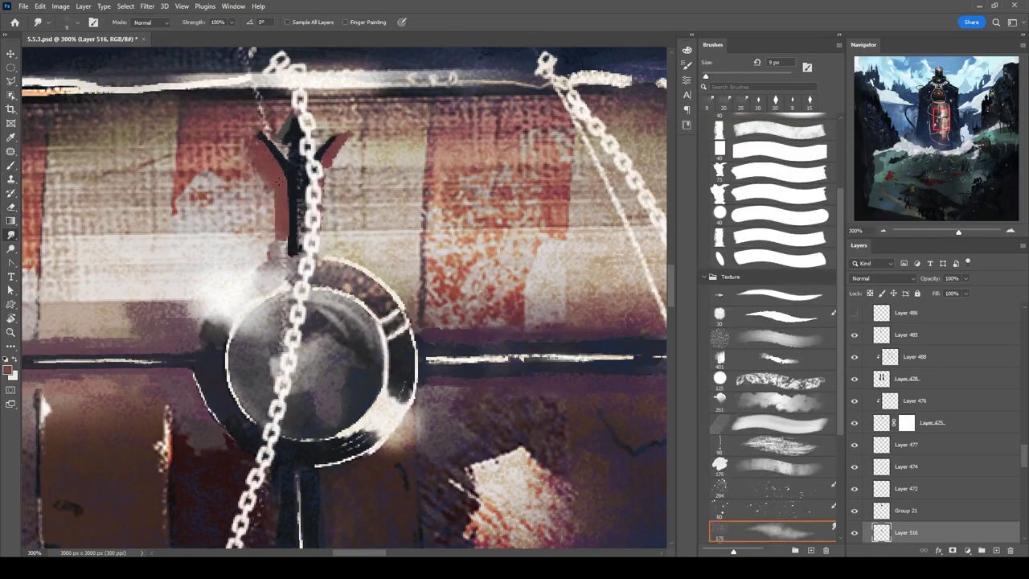
{"action": "key", "text": "b"}
{"action": "scroll", "coordinate": [278, 241], "scroll_direction": "up", "scroll_amount": 2}
{"action": "left_click", "coordinate": [279, 204], "text": "alt"}
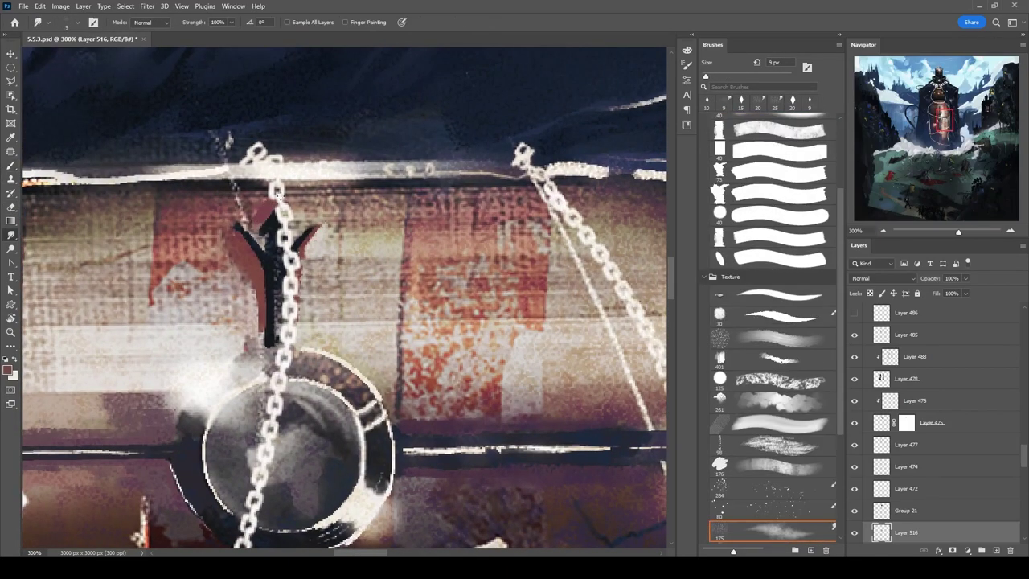
Add a new layer, paint light strokes over the barrel around the medallion and erase their excess.
{"action": "key", "text": "ctrl+minus"}
{"action": "key", "text": "ctrl+minus"}
{"action": "key", "text": "ctrl+minus"}
{"action": "key", "text": "ctrl+shift+alt+n"}
{"action": "left_click", "coordinate": [348, 397], "text": "shift"}
{"action": "mouse_move", "coordinate": [348, 397]}
{"action": "left_mouse_down"}
{"action": "mouse_move", "coordinate": [346, 233]}
{"action": "mouse_move", "coordinate": [365, 411]}
{"action": "left_mouse_up"}
{"action": "key", "text": "e"}
{"action": "left_click_drag", "start_coordinate": [366, 250], "coordinate": [366, 410]}
{"action": "left_click_drag", "start_coordinate": [342, 378], "coordinate": [333, 471]}
Set the new light layer to Color Dodge at 10% opacity.
{"action": "key", "text": "r"}
{"action": "key", "text": "shift+alt+d"}
{"action": "left_click", "coordinate": [951, 278]}
{"action": "type", "text": "40"}
{"action": "key", "text": "Return"}
{"action": "key", "text": "ctrl+minus"}
{"action": "type", "text": "10"}
{"action": "key", "text": "Return"}
{"action": "key", "text": "ctrl+minus"}
{"action": "key", "text": "ctrl+plus"}
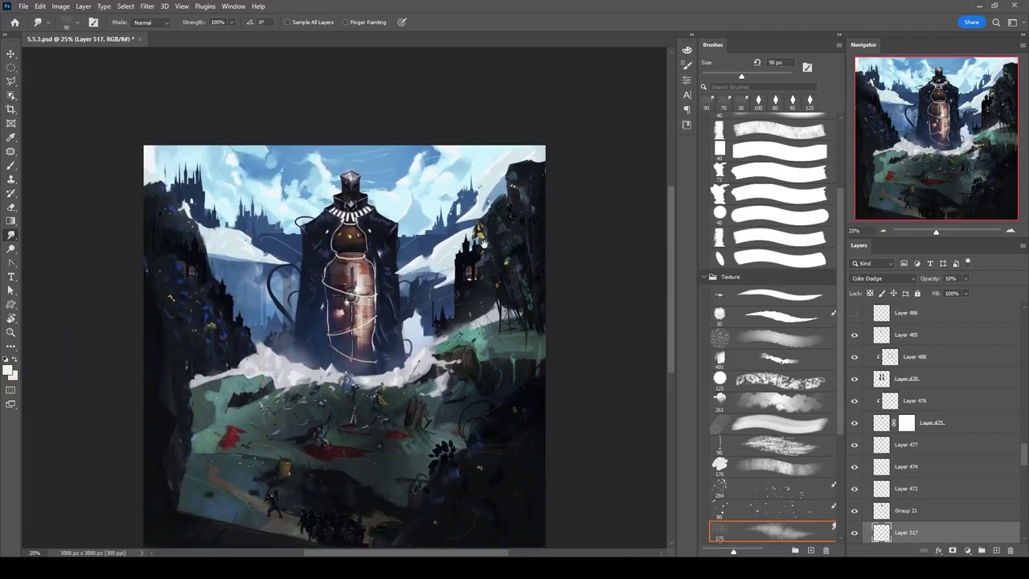
Paint thin dark strokes on the curling tendrils behind the cloak, on a separate layer with an 8 to 9 px brush.
{"action": "scroll", "coordinate": [868, 409], "scroll_direction": "up", "scroll_amount": 3}
{"action": "key", "text": "e"}
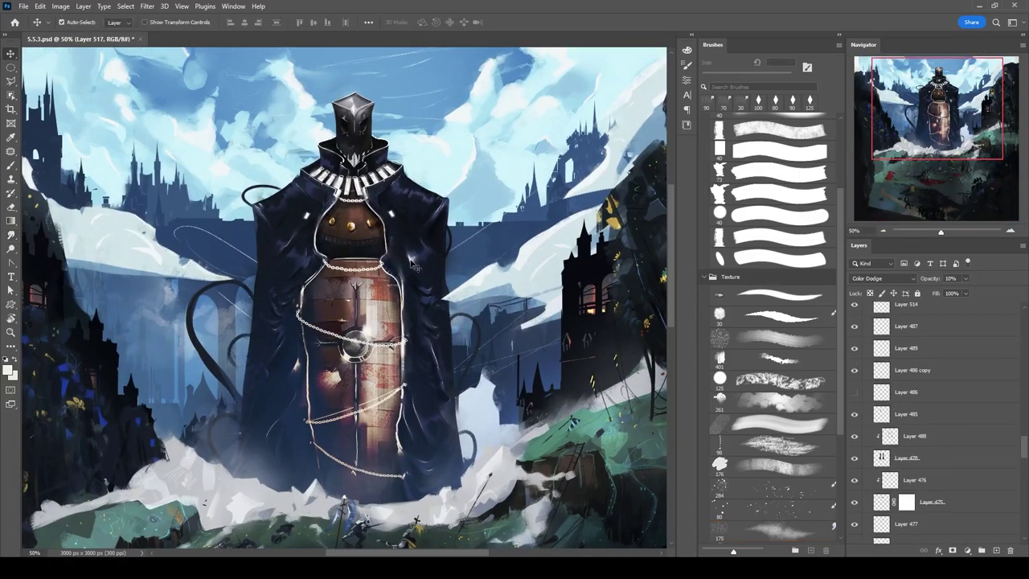
{"action": "key", "text": "alt+bracketleft"}
{"action": "key", "text": "ctrl+plus"}
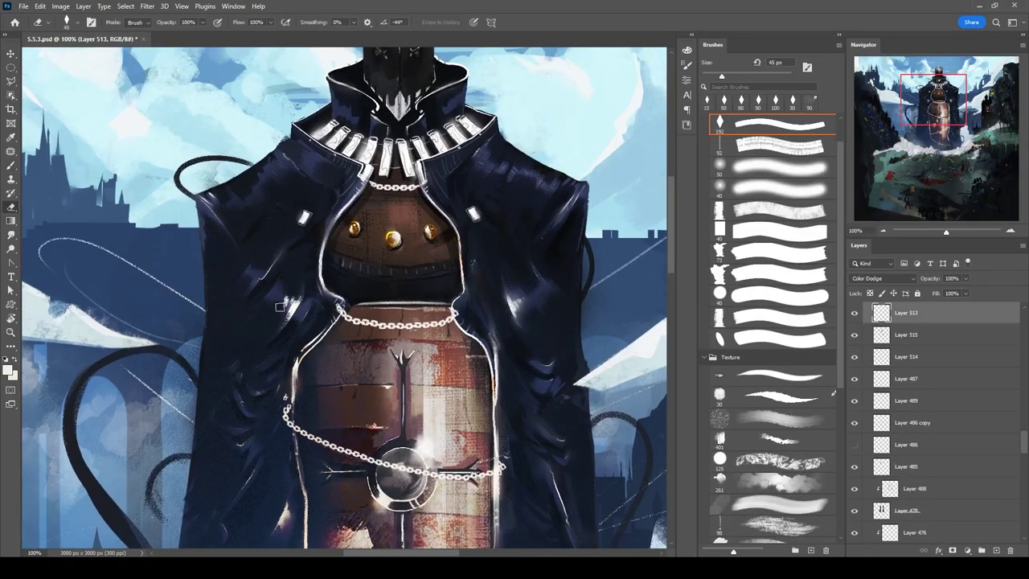
{"action": "key", "text": "r"}
{"action": "key", "text": "ctrl+minus"}
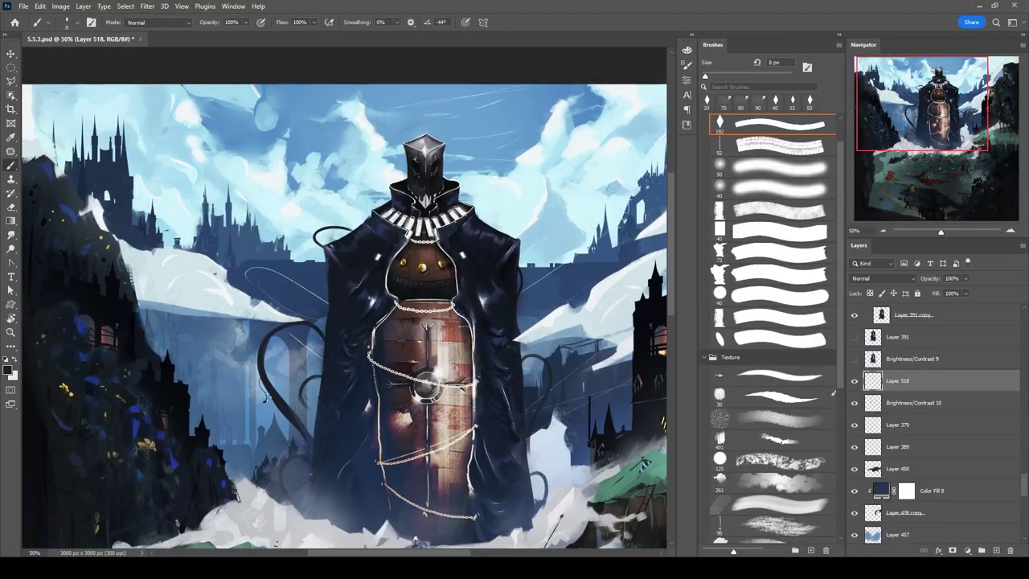
{"action": "key", "text": "bracketright"}
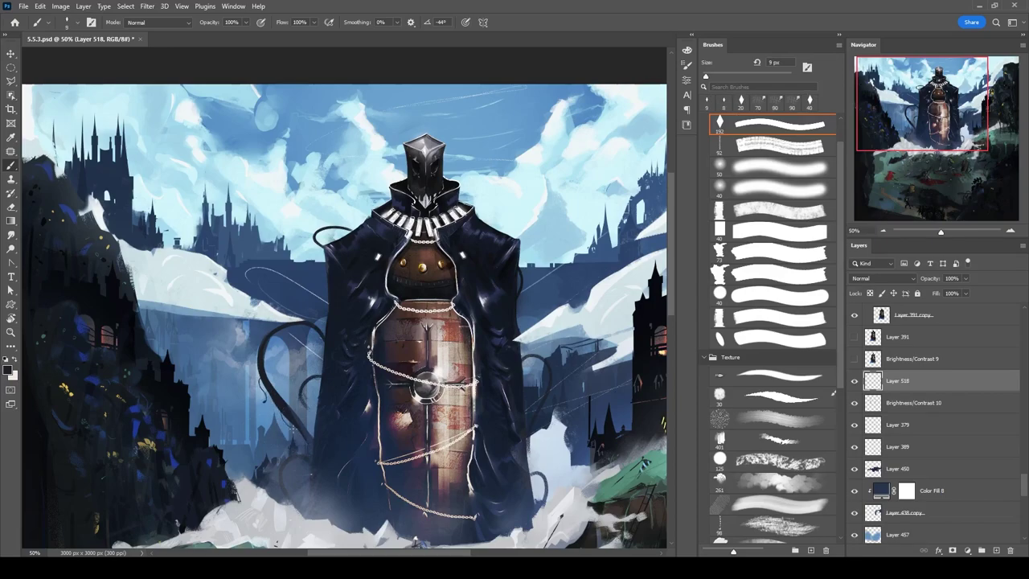
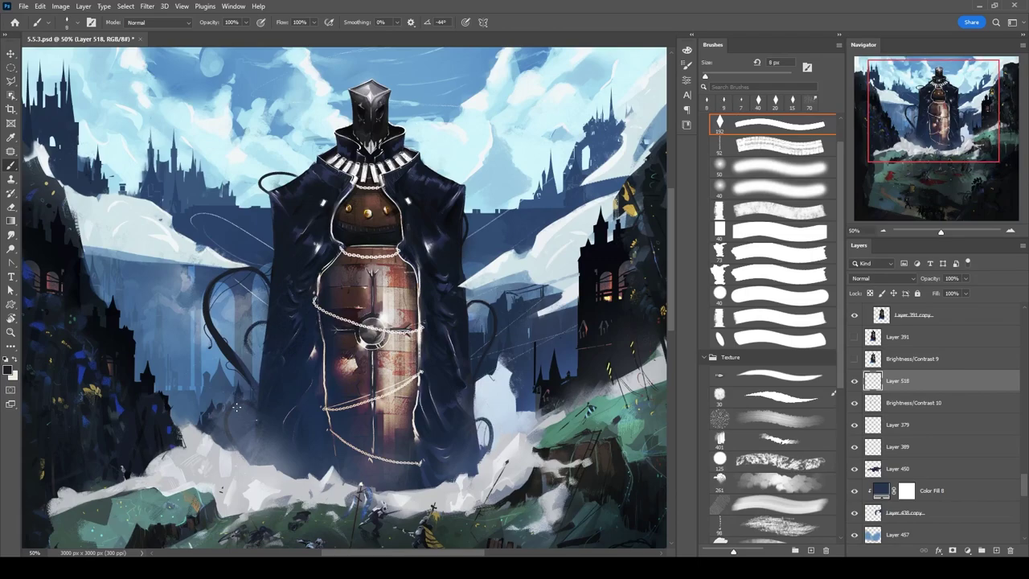
{"action": "scroll", "coordinate": [249, 402], "scroll_direction": "up", "scroll_amount": 3}
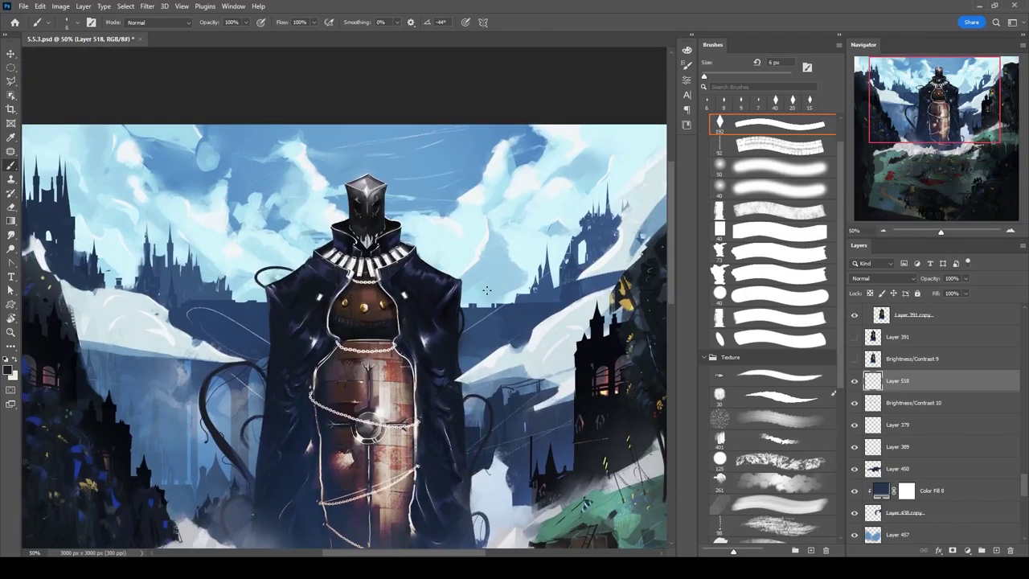
Add a new layer above the Color Dodge layer and paint over the middle gold button on the chest with brown.
{"action": "key", "text": "v"}
{"action": "left_click", "coordinate": [965, 422]}
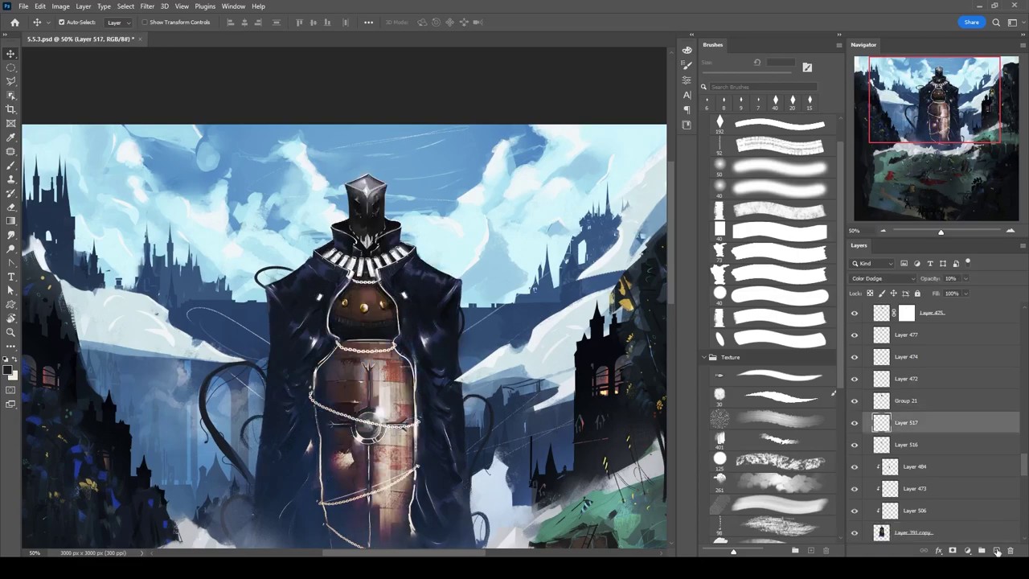
{"action": "left_click", "coordinate": [996, 550]}
{"action": "key", "text": "b"}
{"action": "key", "text": "ctrl+plus"}
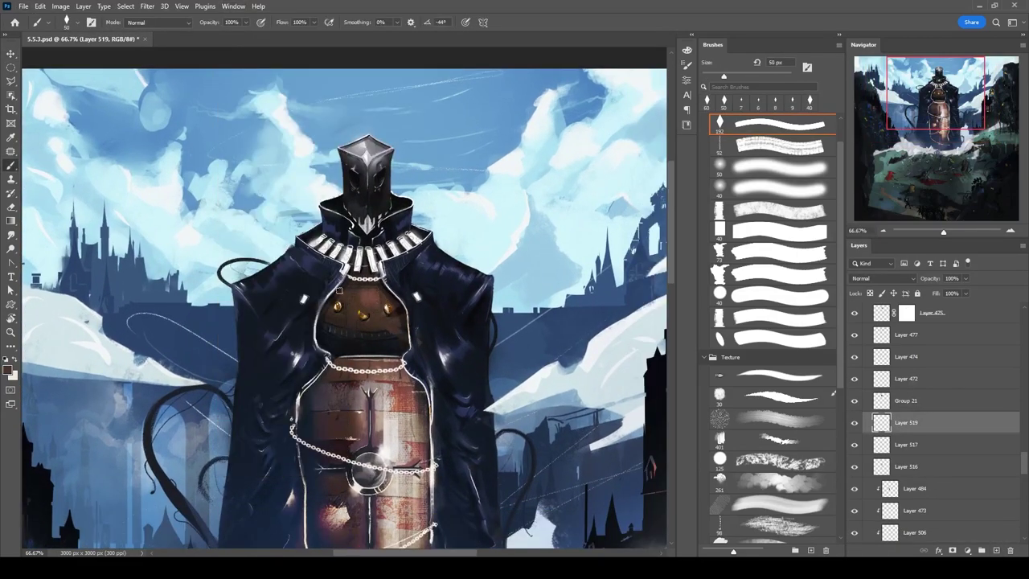
{"action": "key", "text": "ctrl+plus"}
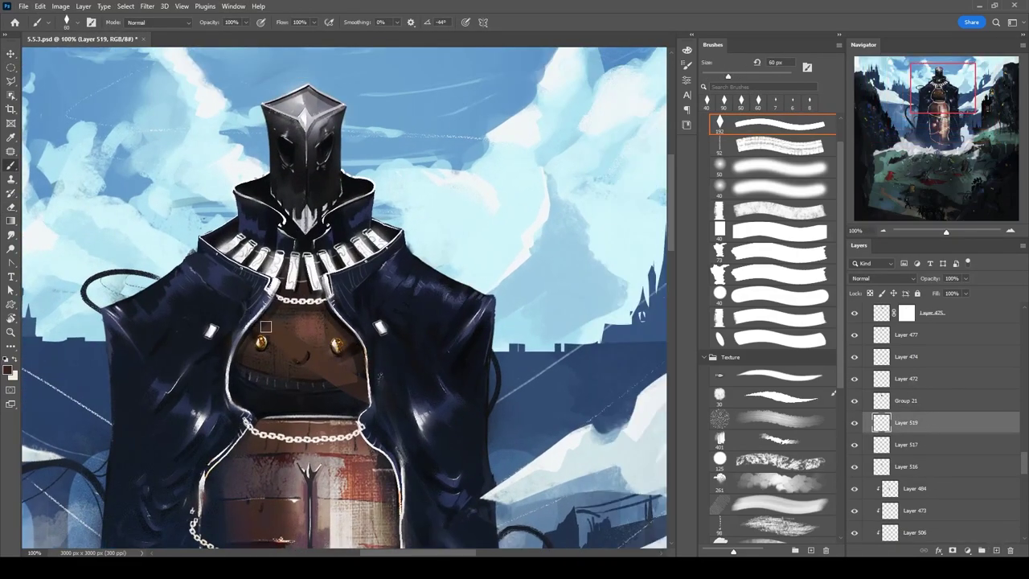
Paint a dark brown strap running diagonally across the chest between the two remaining gold buttons.
{"action": "key", "text": "bracketright"}
{"action": "key", "text": "bracketright"}
{"action": "key", "text": "bracketright"}
{"action": "left_click_drag", "start_coordinate": [256, 318], "coordinate": [362, 366]}
{"action": "left_click", "coordinate": [915, 424]}
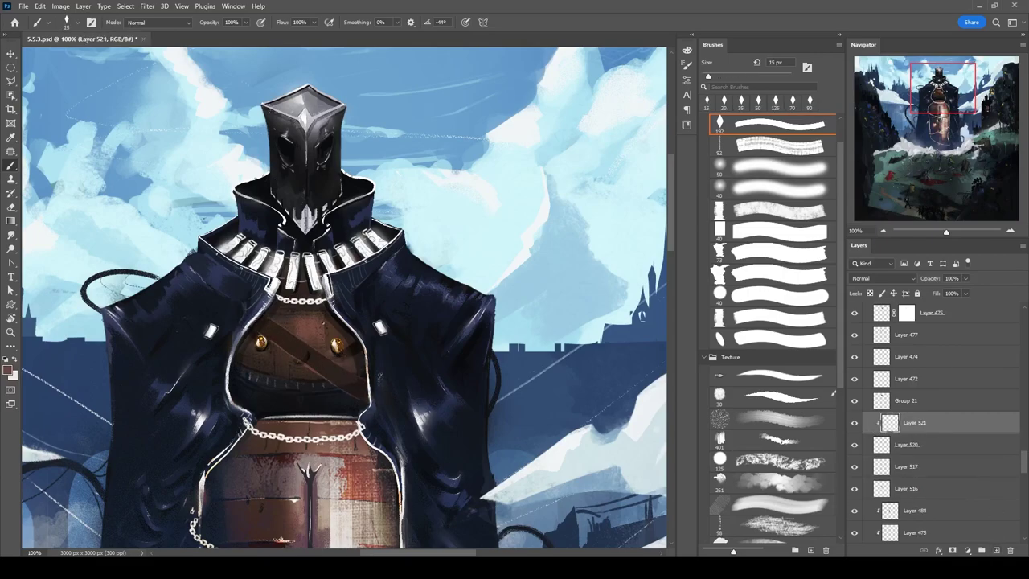
Draw a light grey rectangular buckle outline on the strap, on a new layer with an 8 px brush.
{"action": "key", "text": "ctrl+shift+alt+n"}
{"action": "key", "text": "period"}
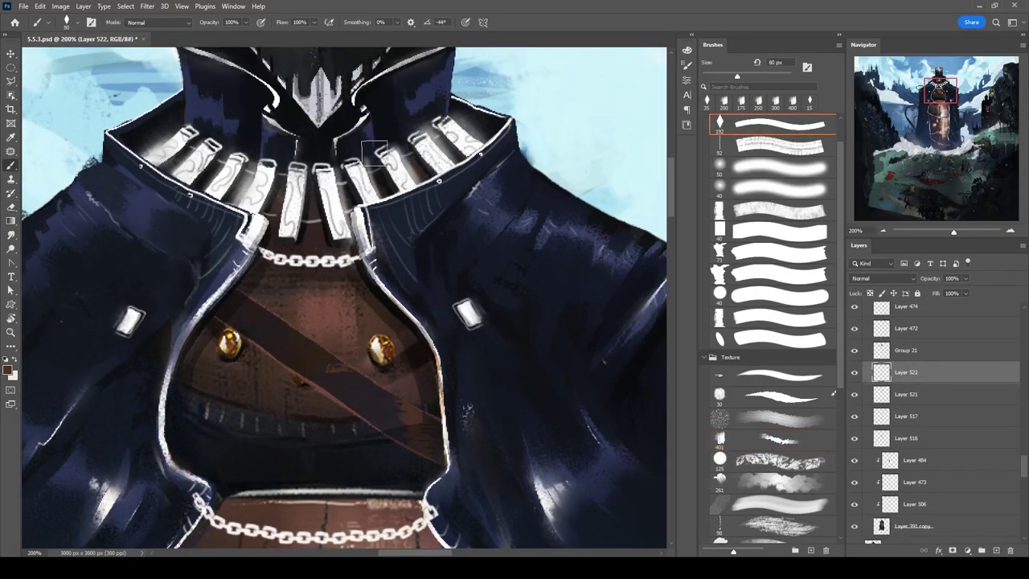
{"action": "key", "text": "bracketleft"}
{"action": "left_click_drag", "start_coordinate": [243, 341], "coordinate": [294, 377]}
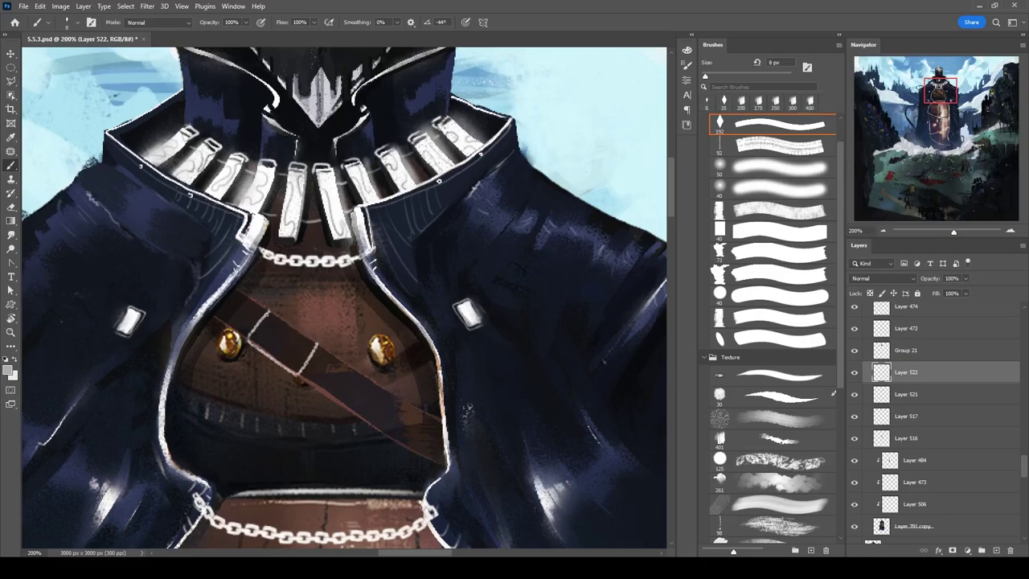
{"action": "key", "text": "ctrl+minus"}
{"action": "key", "text": "ctrl+minus"}
{"action": "key", "text": "ctrl+plus"}
{"action": "key", "text": "ctrl+plus"}
{"action": "key", "text": "ctrl+minus"}
{"action": "key", "text": "ctrl+minus"}
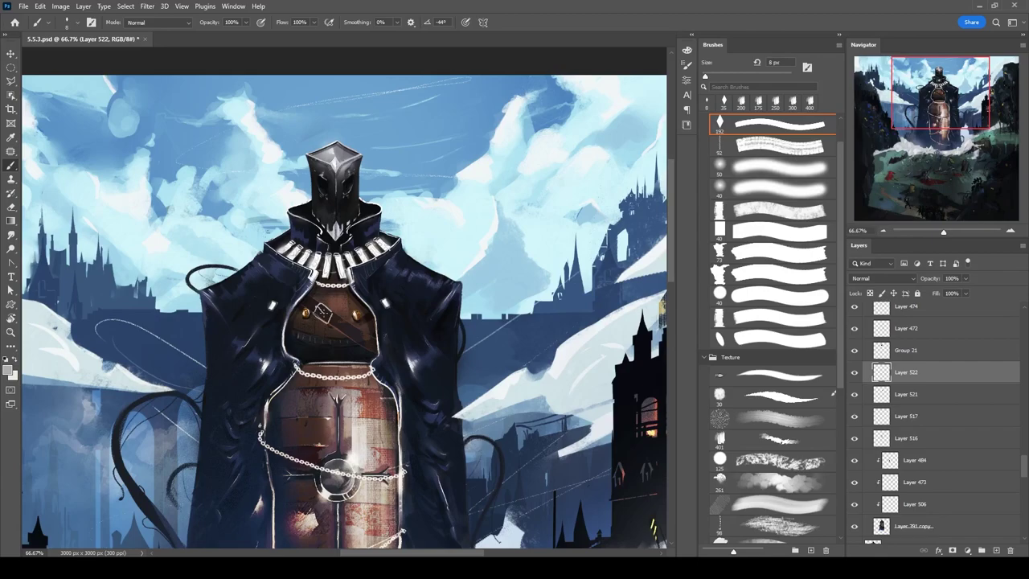
{"action": "key", "text": "ctrl+plus"}
{"action": "key", "text": "ctrl+plus"}
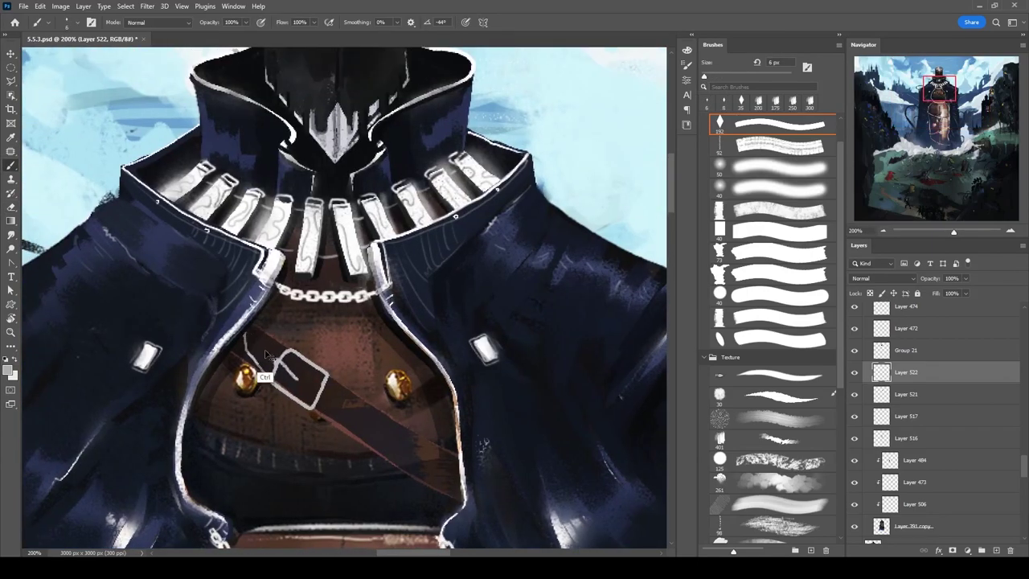
Undo the last buckle stroke, add a new layer beneath the buckle and paint small dark holes along the strap.
{"action": "key", "text": "ctrl+z"}
{"action": "key", "text": "ctrl+shift+alt+n"}
{"action": "key", "text": "bracketright"}
{"action": "key", "text": "bracketright"}
{"action": "key", "text": "bracketright"}
{"action": "key", "text": "bracketright"}
{"action": "key", "text": "bracketleft"}
{"action": "left_click_drag", "start_coordinate": [333, 359], "coordinate": [304, 297]}
{"action": "left_click_drag", "start_coordinate": [396, 402], "coordinate": [302, 344]}
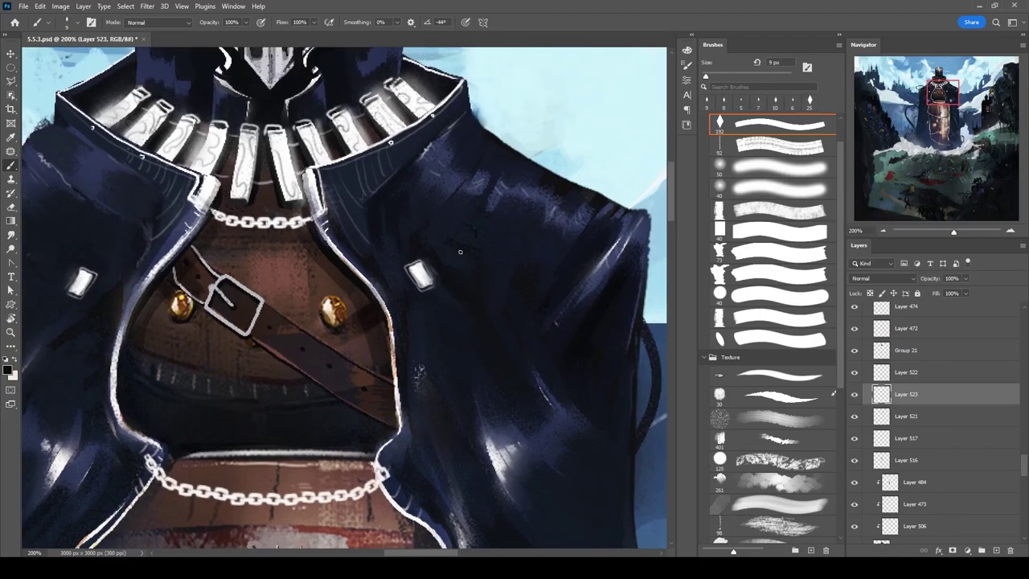
{"action": "left_click_drag", "start_coordinate": [304, 265], "coordinate": [296, 250]}
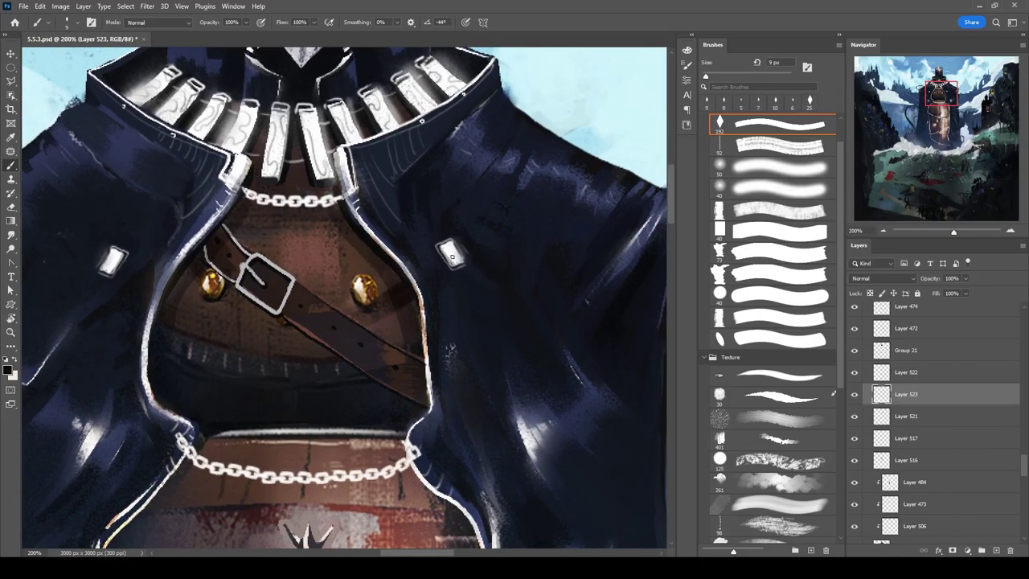
Add a new layer clipped to the buckle layer and paint white highlights on the buckle with a smaller brush.
{"action": "left_click", "coordinate": [870, 370]}
{"action": "key", "text": "ctrl+shift+alt+n"}
{"action": "key", "text": "ctrl+alt+g"}
{"action": "key", "text": "bracketleft"}
{"action": "key", "text": "bracketleft"}
{"action": "key", "text": "bracketleft"}
{"action": "key", "text": "bracketleft"}
{"action": "key", "text": "bracketleft"}
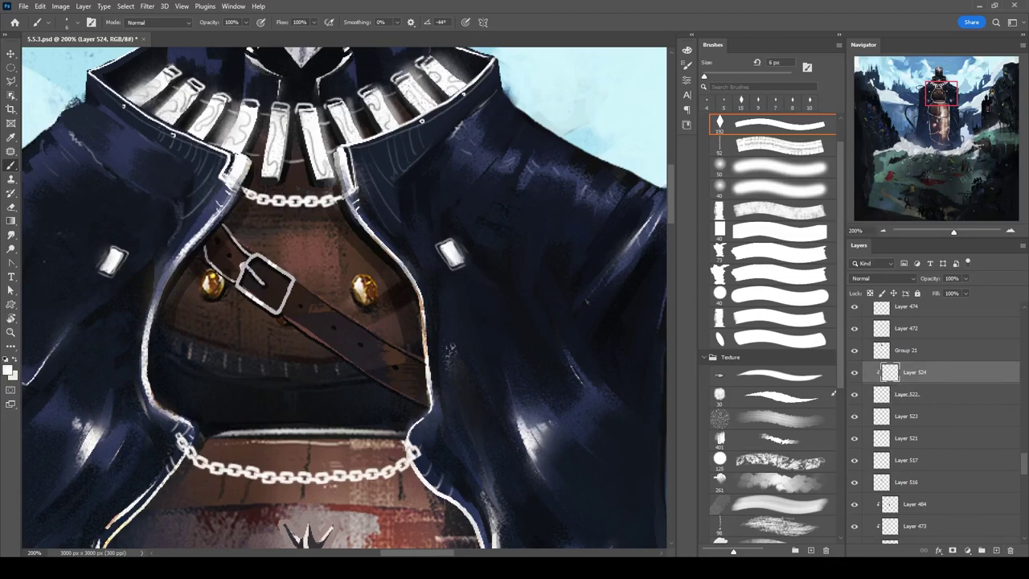
Paint thin white edge lines along the strap's upper and lower edges on the buckle layer.
{"action": "key", "text": "alt+bracketleft"}
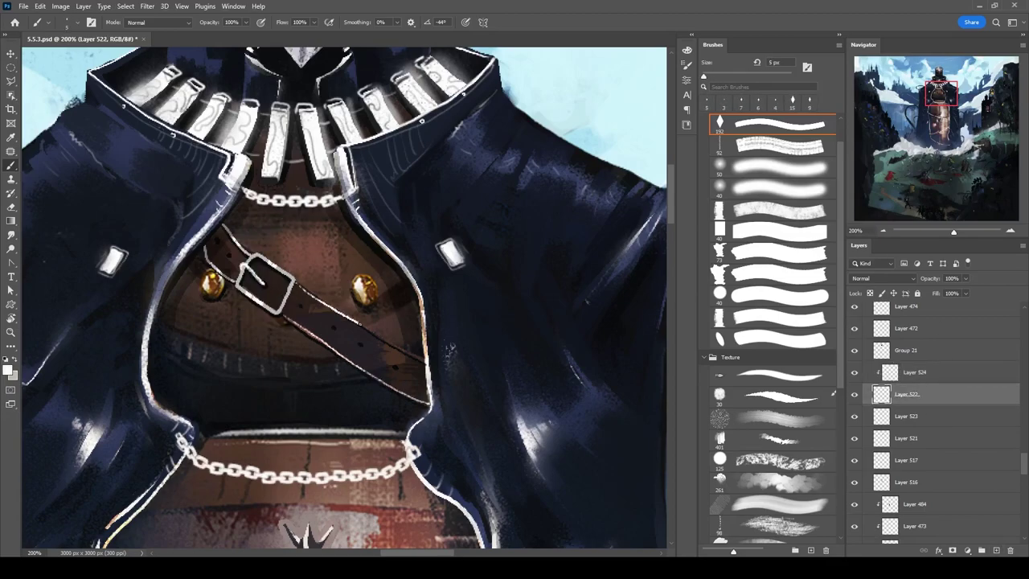
{"action": "key", "text": "alt+bracketright"}
{"action": "key", "text": "bracketright"}
{"action": "key", "text": "bracketright"}
{"action": "key", "text": "bracketright"}
{"action": "left_click", "coordinate": [407, 341]}
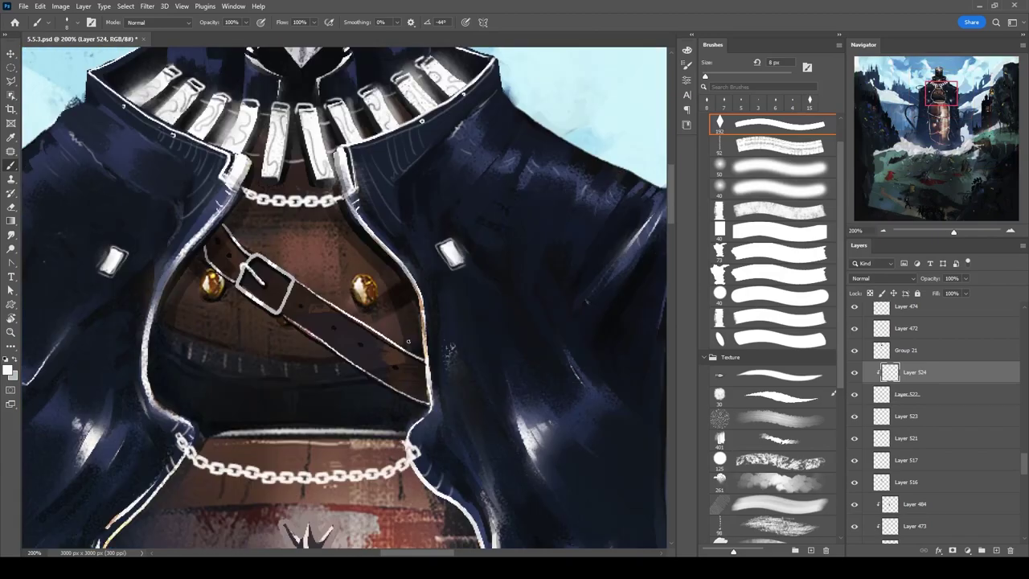
Select the strap, hole, buckle and highlight layers and group them.
{"action": "key", "text": "v"}
{"action": "left_click", "coordinate": [909, 438]}
{"action": "left_click", "coordinate": [909, 373], "text": "shift"}
{"action": "left_click", "coordinate": [909, 372]}
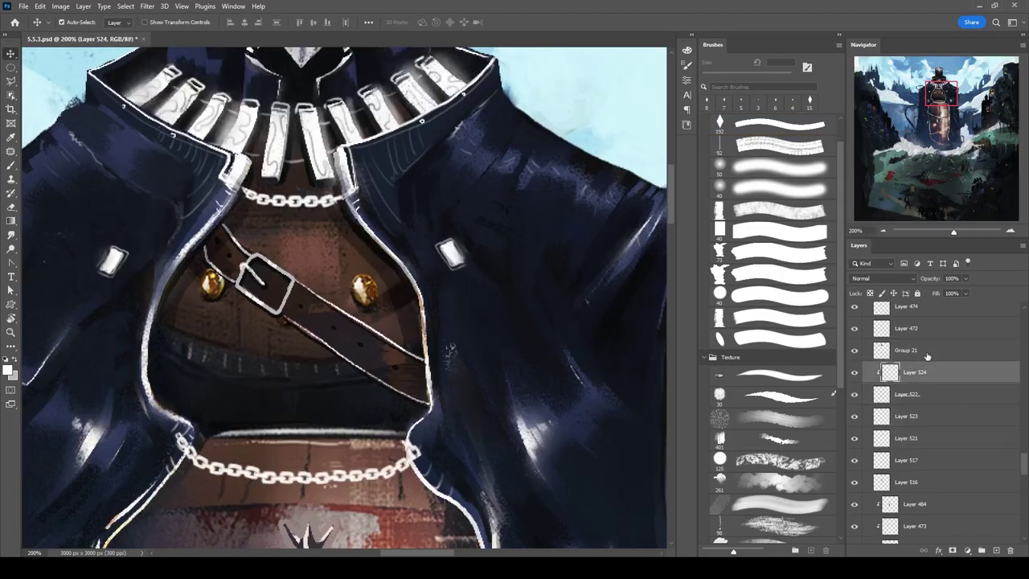
{"action": "left_click", "coordinate": [915, 443], "text": "shift"}
{"action": "key", "text": "ctrl+g"}
Duplicate the strap group, mirror the copy horizontally and place it crossing behind the original strap.
{"action": "key", "text": "ctrl+j"}
{"action": "key", "text": "ctrl+t"}
{"action": "right_click", "coordinate": [356, 268]}
{"action": "left_click", "coordinate": [378, 475]}
{"action": "left_click_drag", "start_coordinate": [329, 342], "coordinate": [337, 355]}
{"action": "key", "text": "Return"}
{"action": "key", "text": "ctrl+minus"}
{"action": "key", "text": "ctrl+minus"}
{"action": "key", "text": "e"}
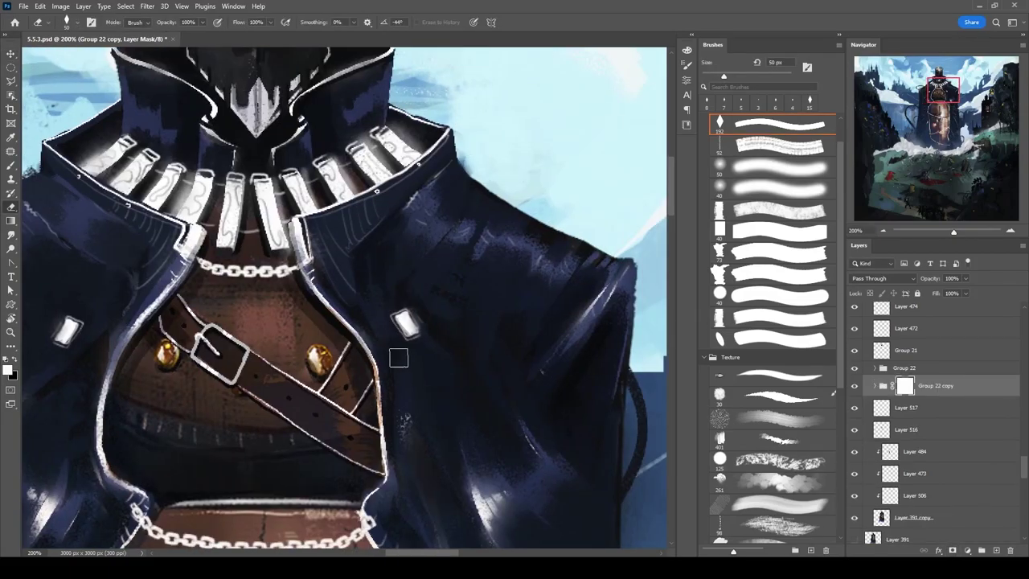
Touch up the crossed chest straps on a new layer with a 4 px brush and merge it with both strap groups.
{"action": "key", "text": "ctrl+minus"}
{"action": "scroll", "coordinate": [331, 283], "scroll_direction": "up", "scroll_amount": 6}
{"action": "key", "text": "ctrl+shift+alt+n"}
{"action": "key", "text": "b"}
{"action": "left_click", "coordinate": [380, 322], "text": "alt"}
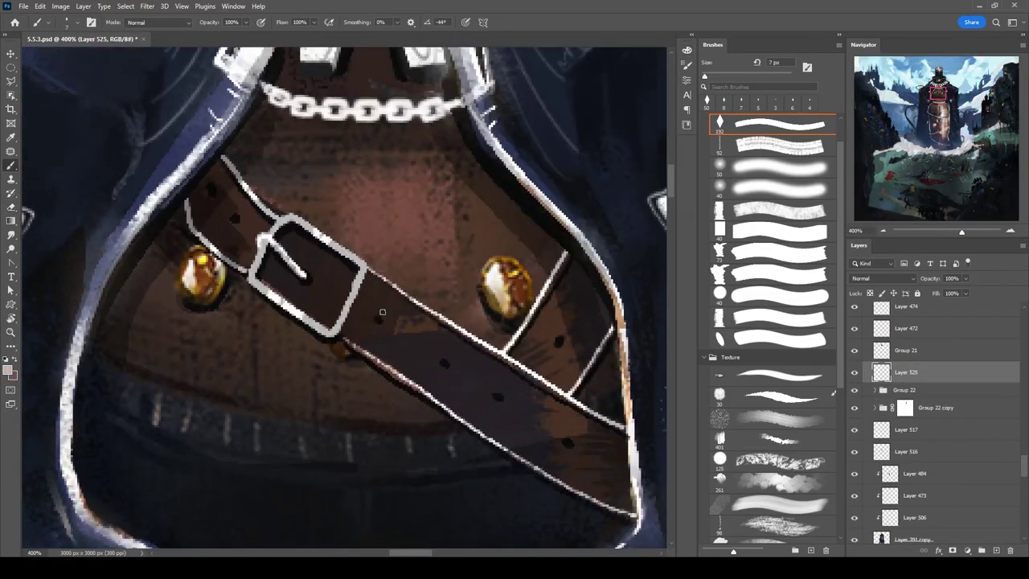
{"action": "left_click", "coordinate": [374, 318], "text": "alt"}
Examine the painting with the finished straps as a whole and compare it with the giant's layer group shown and hidden.
{"action": "key", "text": "ctrl+minus"}
{"action": "key", "text": "ctrl+minus"}
{"action": "key", "text": "ctrl+minus"}
{"action": "key", "text": "ctrl+minus"}
{"action": "key", "text": "ctrl+minus"}
{"action": "key", "text": "ctrl+minus"}
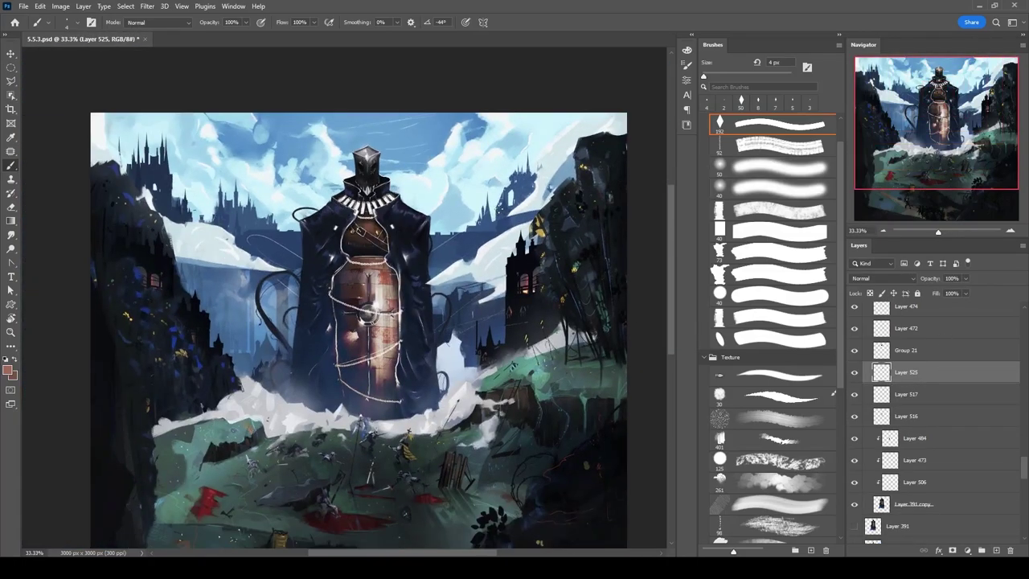
{"action": "key", "text": "ctrl+minus"}
{"action": "key", "text": "ctrl+minus"}
{"action": "key", "text": "ctrl+plus"}
{"action": "key", "text": "ctrl+plus"}
{"action": "key", "text": "ctrl+plus"}
{"action": "key", "text": "ctrl+plus"}
{"action": "key", "text": "ctrl+plus"}
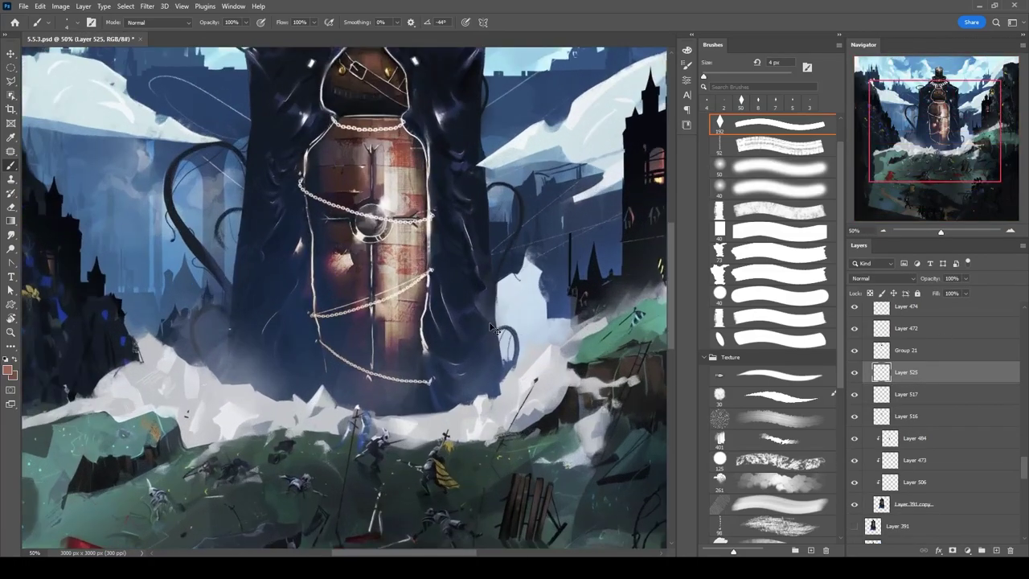
{"action": "key", "text": "ctrl+minus"}
{"action": "scroll", "coordinate": [346, 298], "scroll_direction": "down", "scroll_amount": 5}
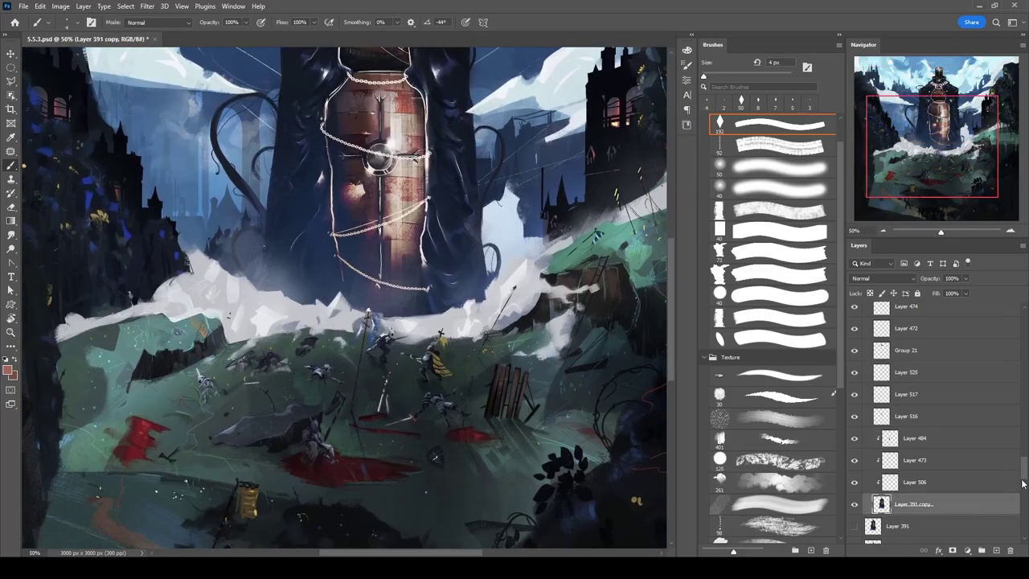
{"action": "left_click", "coordinate": [855, 392]}
{"action": "key", "text": "ctrl+minus"}
{"action": "left_click", "coordinate": [855, 393]}
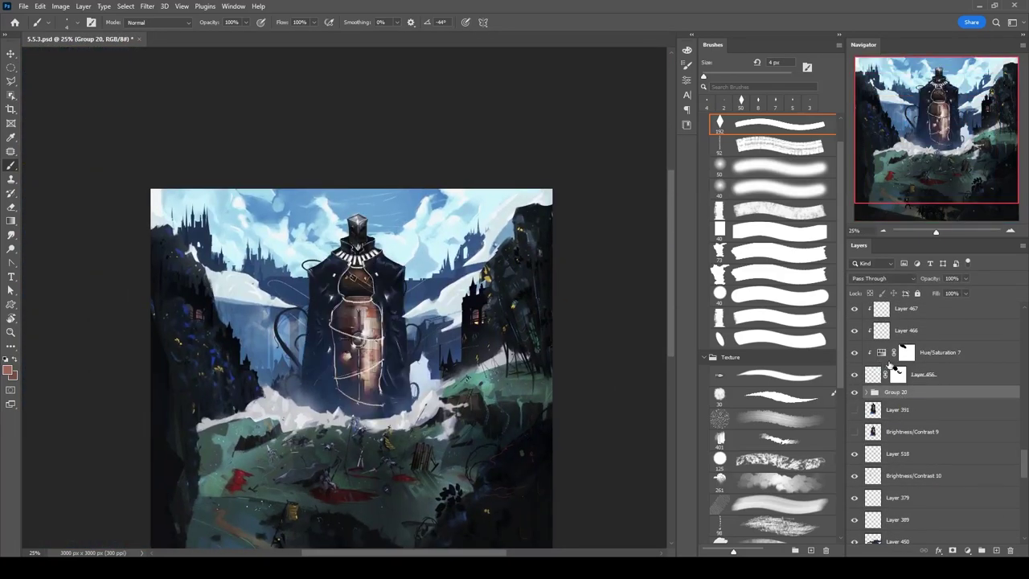
Select the running knight's layer, add a new layer above it and set a small brush of about 8 px with a sampled dark colour.
{"action": "left_click", "coordinate": [354, 410], "text": "ctrl"}
{"action": "scroll", "coordinate": [354, 410], "scroll_direction": "up", "scroll_amount": 6}
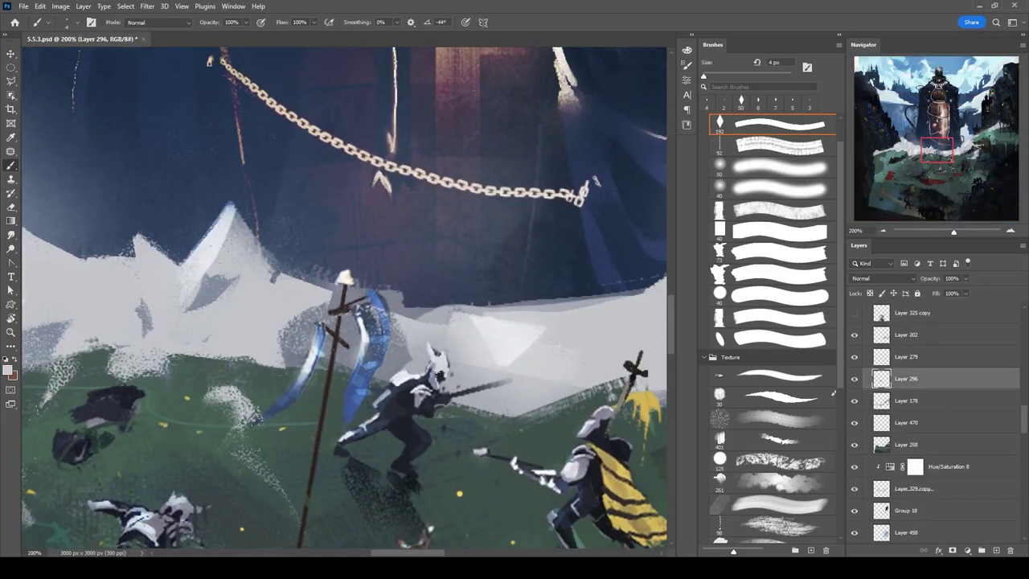
{"action": "key", "text": "bracketleft"}
{"action": "key", "text": "bracketright"}
{"action": "key", "text": "bracketright"}
{"action": "mouse_move", "coordinate": [438, 375]}
{"action": "left_mouse_down"}
{"action": "mouse_move", "coordinate": [456, 331]}
{"action": "mouse_move", "coordinate": [409, 323]}
{"action": "mouse_move", "coordinate": [476, 274]}
{"action": "left_mouse_up"}
{"action": "key", "text": "bracketleft"}
{"action": "key", "text": "bracketleft"}
{"action": "key", "text": "bracketright"}
{"action": "key", "text": "bracketright"}
{"action": "key", "text": "bracketright"}
{"action": "key", "text": "bracketright"}
{"action": "key", "text": "ctrl+shift+alt+n"}
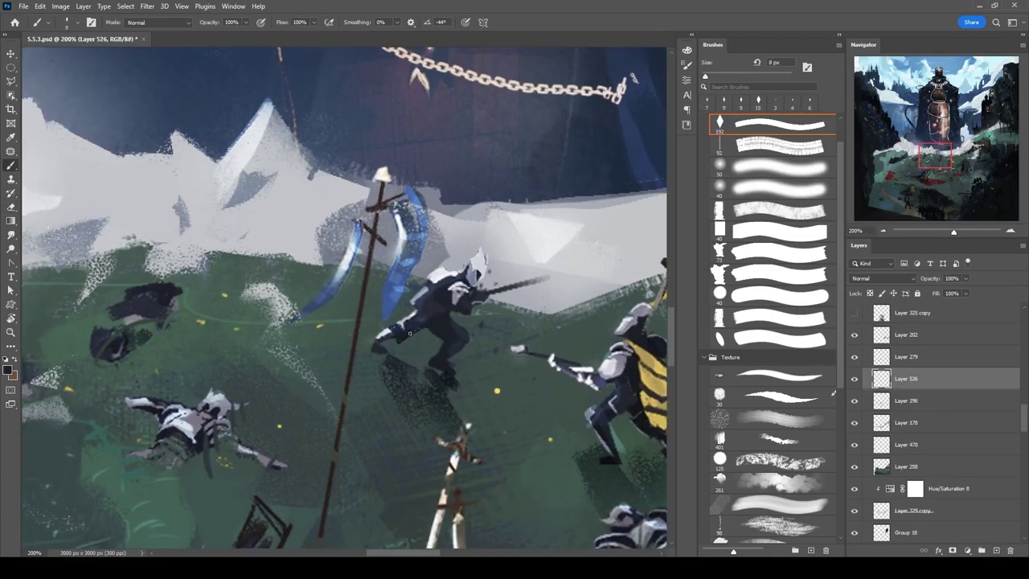
Paint over the running knight's body on the new layer with dark blue-black strokes to strengthen his clothing.
{"action": "left_click_drag", "start_coordinate": [439, 342], "coordinate": [387, 403]}
{"action": "key", "text": "bracketleft"}
{"action": "scroll", "coordinate": [850, 541], "scroll_direction": "up", "scroll_amount": 3}
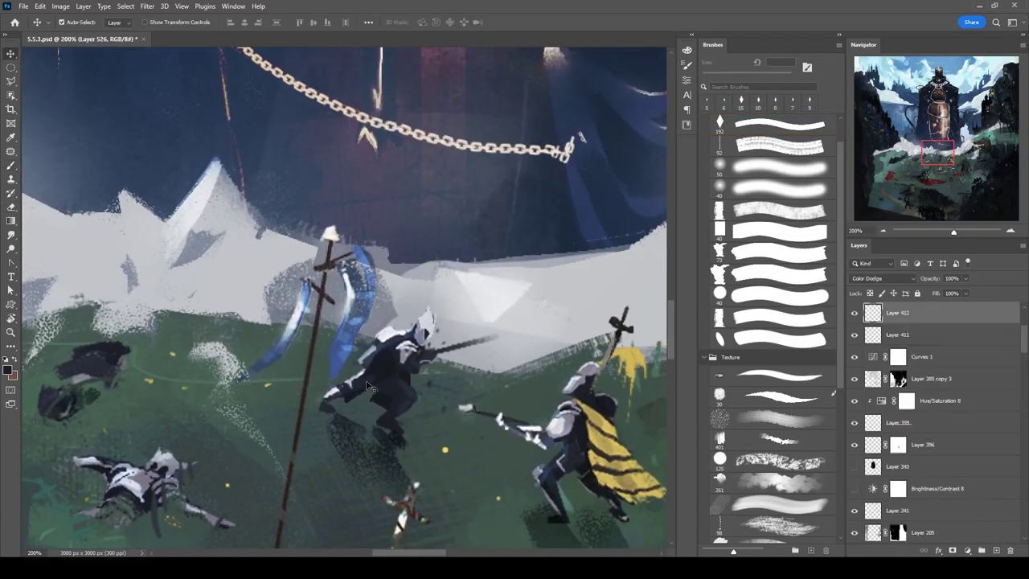
{"action": "mouse_move", "coordinate": [402, 362]}
{"action": "left_mouse_down"}
{"action": "mouse_move", "coordinate": [397, 289]}
{"action": "mouse_move", "coordinate": [389, 360]}
{"action": "left_mouse_up"}
Paint small brown belt details on the running knight and extend his dark cloak with a 2 px square brush in sampled blue-black.
{"action": "key", "text": "F6"}
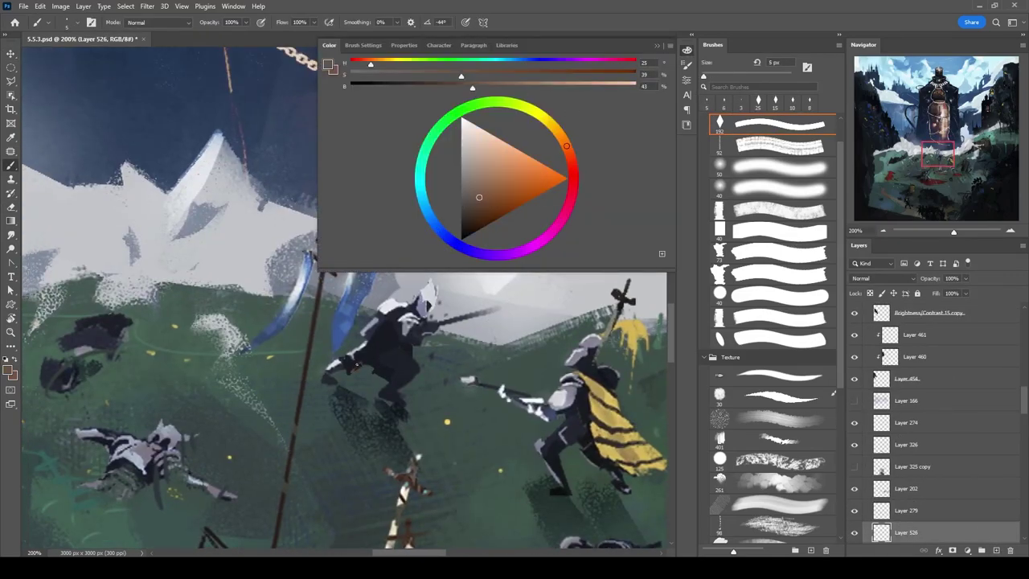
{"action": "key", "text": "comma"}
{"action": "left_click", "coordinate": [805, 258]}
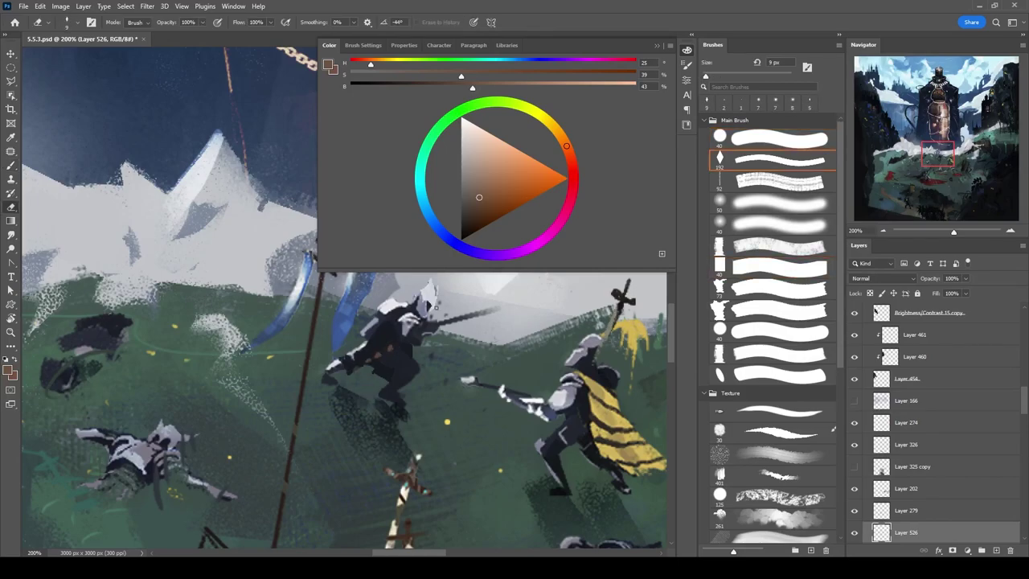
{"action": "left_click", "coordinate": [378, 349], "text": "alt"}
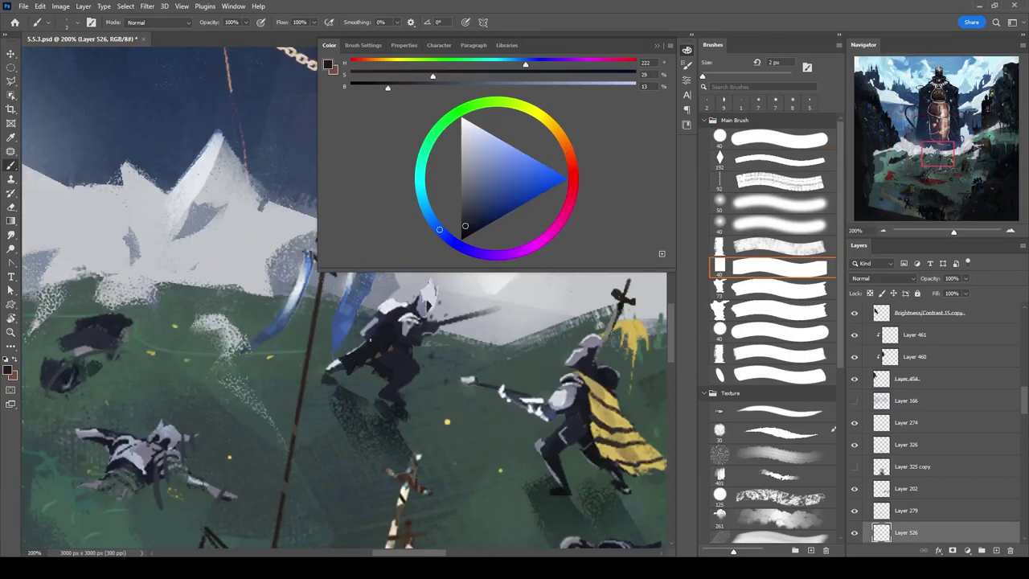
{"action": "left_click", "coordinate": [407, 363], "text": "alt"}
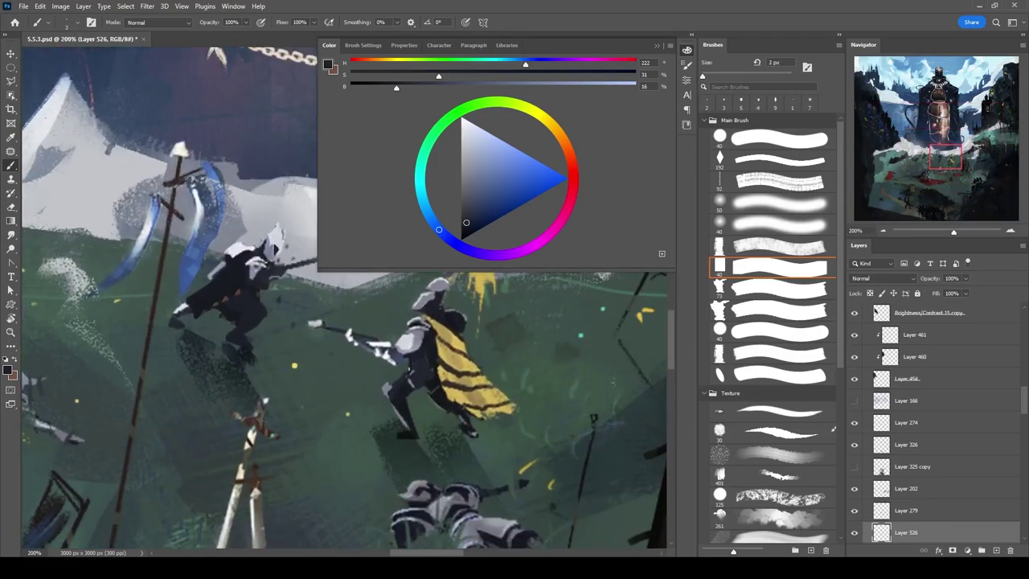
Paint dark cloth on the yellow-caped knight and dot its hem with sampled yellow using a small brush.
{"action": "left_click", "coordinate": [419, 352], "text": "alt"}
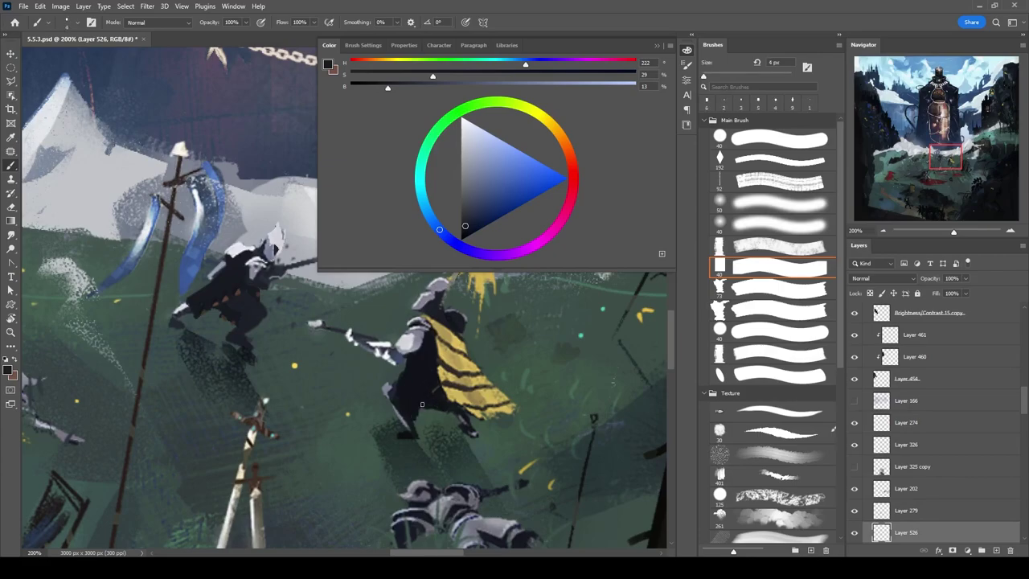
{"action": "left_click", "coordinate": [408, 363], "text": "alt"}
{"action": "left_click", "coordinate": [249, 300], "text": "alt"}
{"action": "left_click", "coordinate": [440, 365], "text": "alt"}
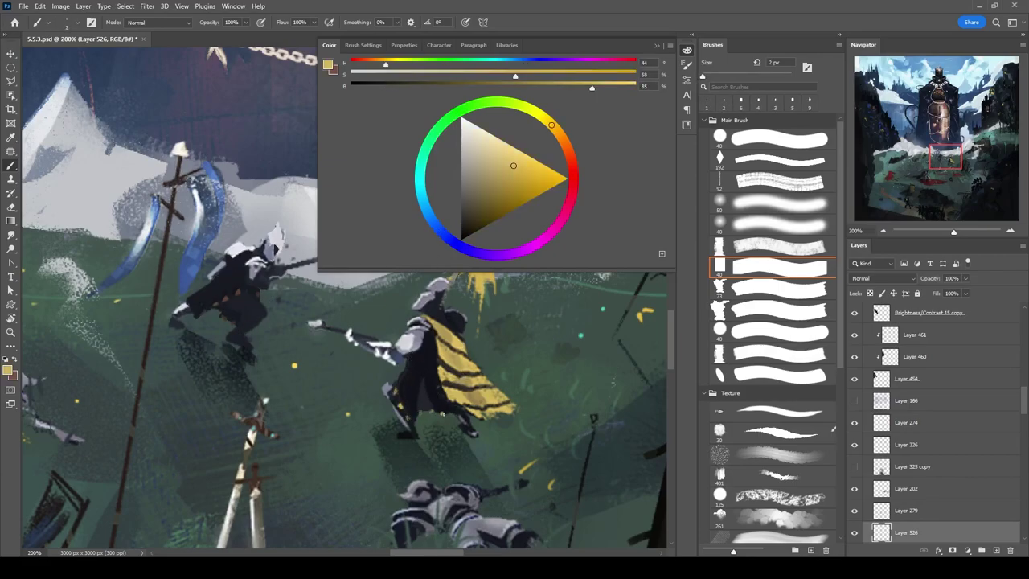
Select Layer 357 and set the Eraser to 80 px at 100% opacity.
{"action": "key", "text": "ctrl+minus"}
{"action": "left_click", "coordinate": [474, 398], "text": "ctrl"}
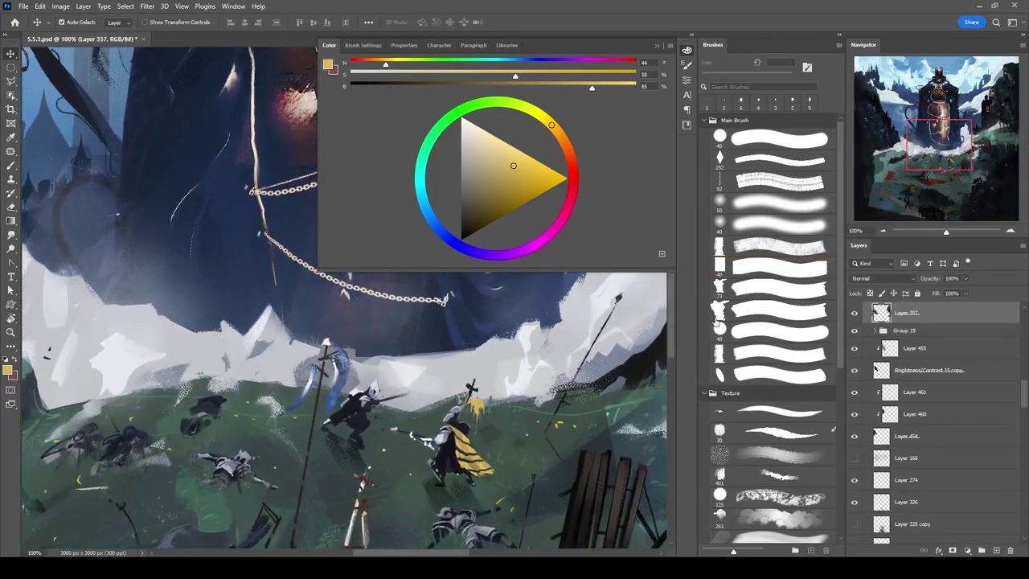
{"action": "key", "text": "e"}
{"action": "key", "text": "ctrl+minus"}
{"action": "key", "text": "ctrl+minus"}
{"action": "key", "text": "ctrl+minus"}
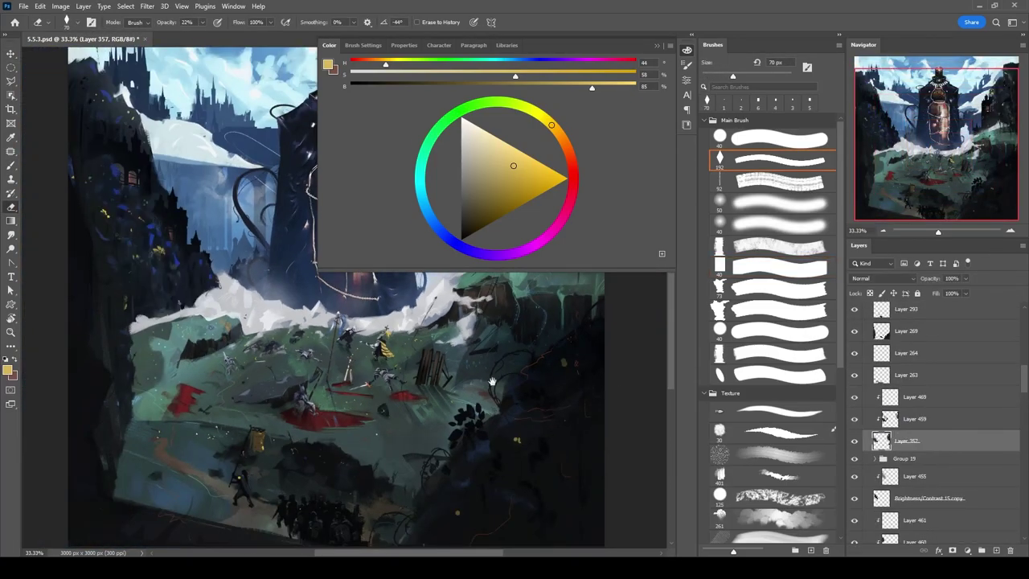
{"action": "key", "text": "ctrl+plus"}
{"action": "key", "text": "ctrl+minus"}
{"action": "key", "text": "ctrl+minus"}
{"action": "key", "text": "F6"}
{"action": "key", "text": "0"}
{"action": "key", "text": "bracketright"}
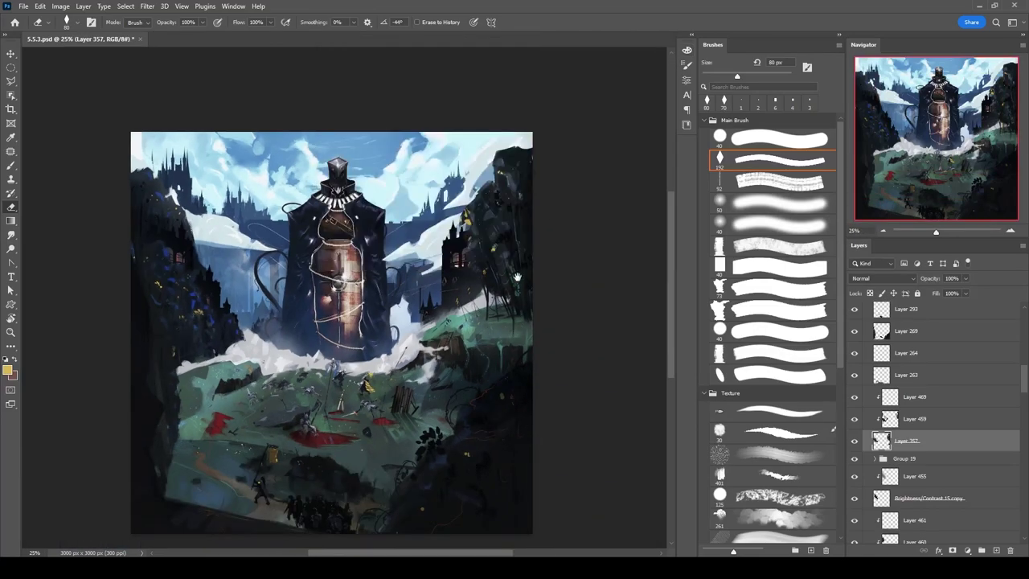
{"action": "left_click_drag", "start_coordinate": [512, 283], "coordinate": [507, 271]}
Open the Brightness/Contrast 8 adjustment and try the Overlay blend mode on Layer 343.
{"action": "scroll", "coordinate": [1016, 492], "scroll_direction": "down", "scroll_amount": 5}
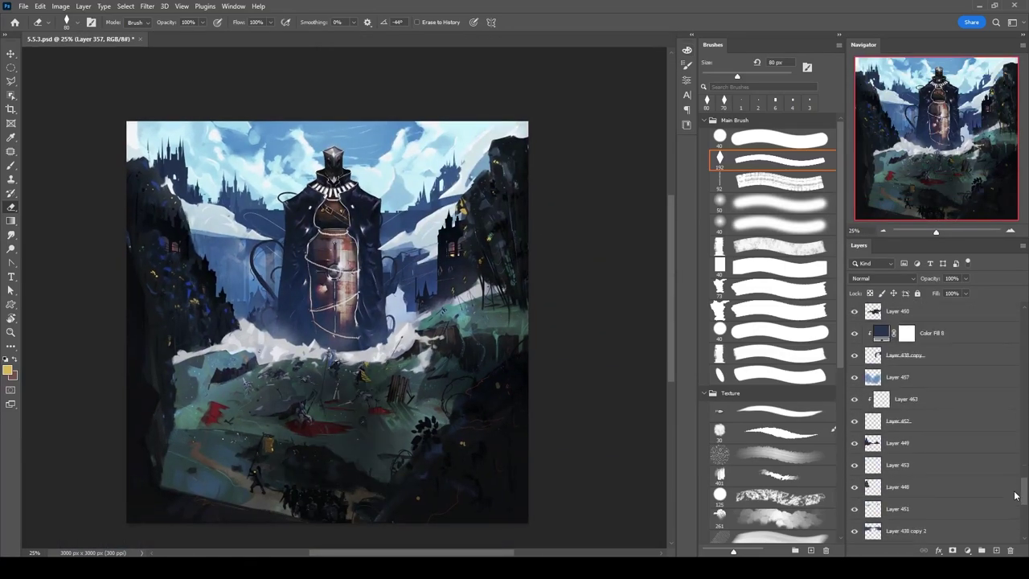
{"action": "scroll", "coordinate": [1015, 492], "scroll_direction": "up", "scroll_amount": 3}
{"action": "double_click", "coordinate": [873, 411]}
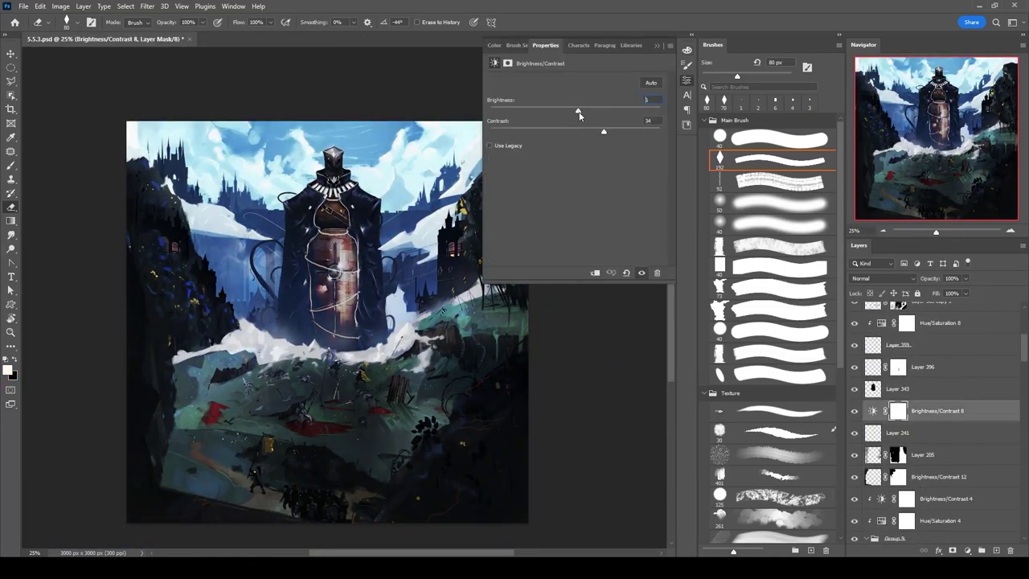
{"action": "left_click", "coordinate": [923, 388]}
{"action": "left_click", "coordinate": [883, 278]}
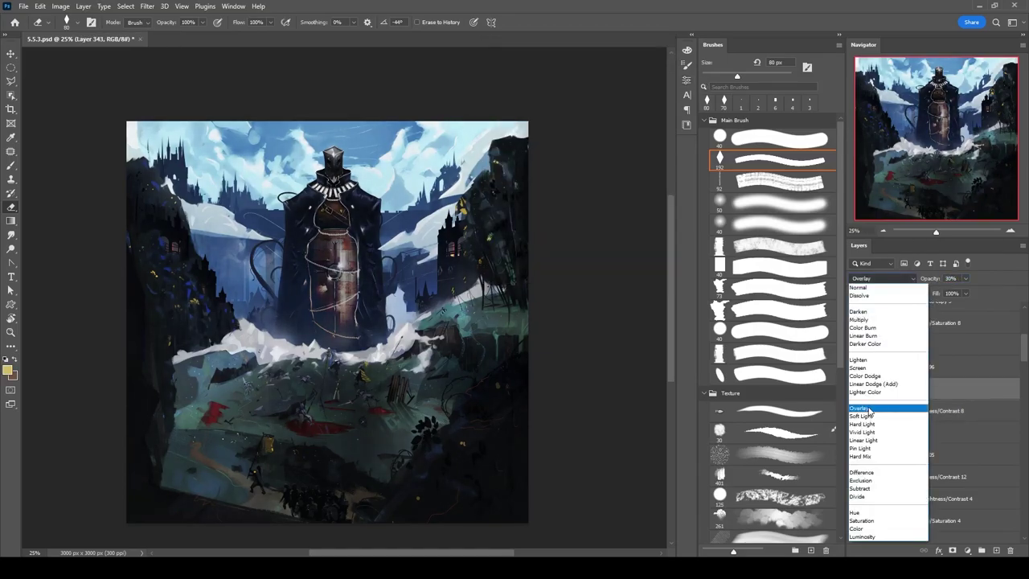
{"action": "left_click", "coordinate": [868, 410]}
{"action": "left_click", "coordinate": [896, 425]}
{"action": "scroll", "coordinate": [895, 426], "scroll_direction": "up", "scroll_amount": 2}
{"action": "left_click", "coordinate": [896, 396]}
{"action": "scroll", "coordinate": [440, 339], "scroll_direction": "up", "scroll_amount": 3}
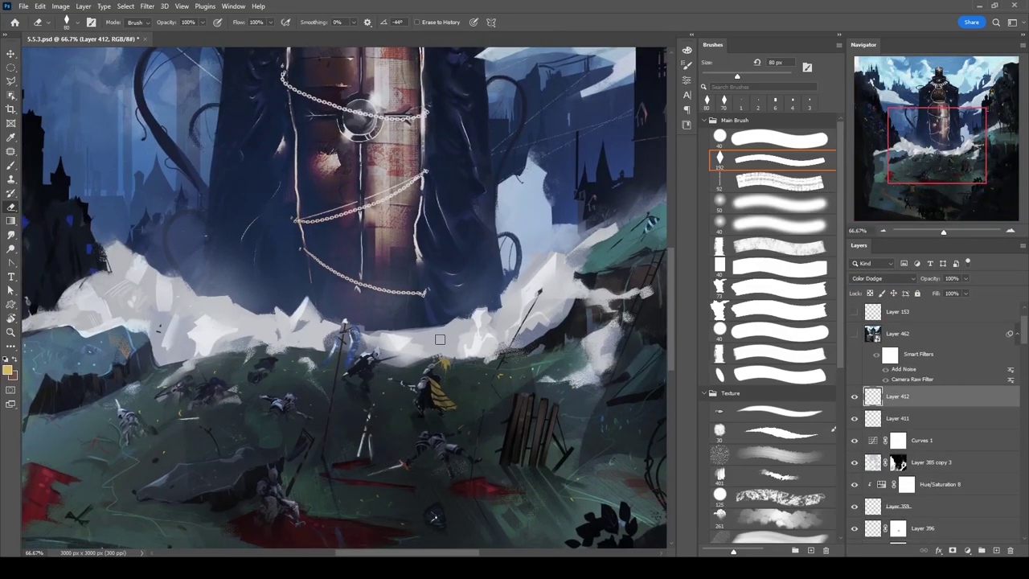
Add a Brightness/Contrast adjustment clipped to the giant's group, slightly raise its brightness and set its contrast to 24.
{"action": "scroll", "coordinate": [440, 339], "scroll_direction": "down", "scroll_amount": 4}
{"action": "scroll", "coordinate": [933, 418], "scroll_direction": "down", "scroll_amount": 3}
{"action": "double_click", "coordinate": [873, 371]}
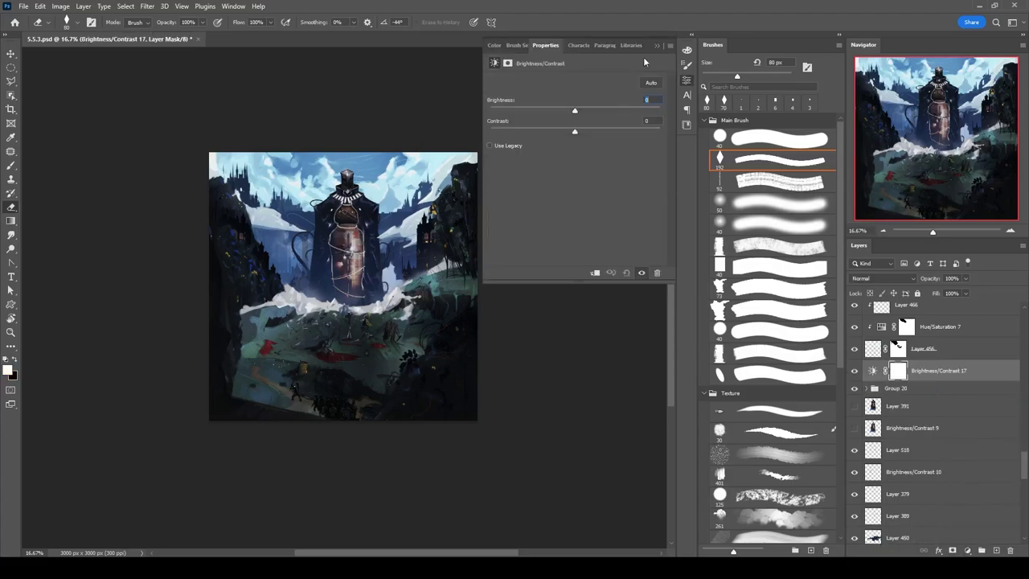
{"action": "left_click", "coordinate": [652, 82]}
{"action": "scroll", "coordinate": [338, 208], "scroll_direction": "up", "scroll_amount": 2}
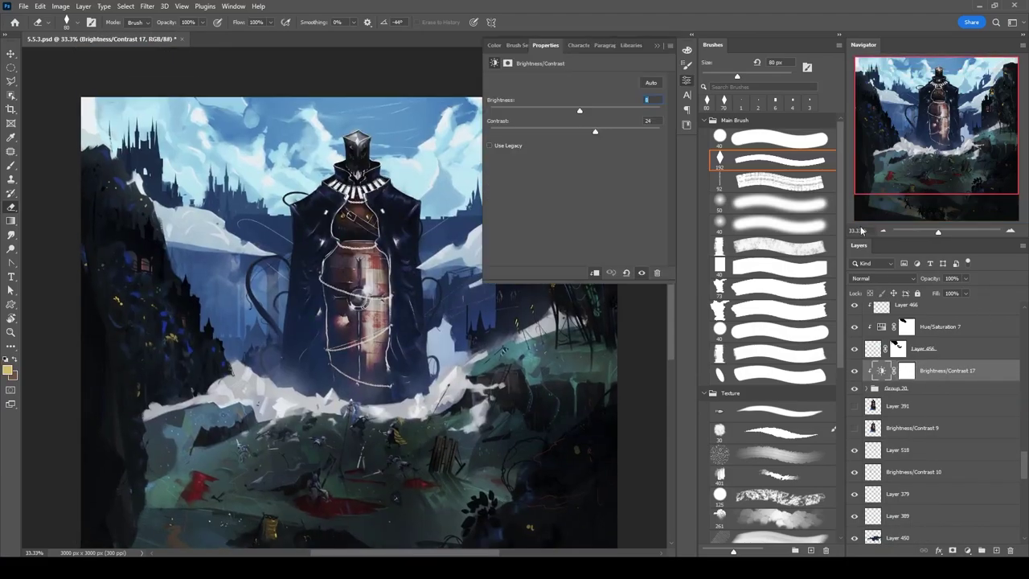
{"action": "left_click", "coordinate": [687, 81]}
Compare the current painting with the earlier filtered version on Layer 462 by toggling that layer's visibility.
{"action": "scroll", "coordinate": [933, 378], "scroll_direction": "up", "scroll_amount": 3}
{"action": "left_click", "coordinate": [854, 379]}
{"action": "left_click", "coordinate": [855, 379]}
{"action": "left_click", "coordinate": [855, 379]}
{"action": "left_click", "coordinate": [854, 379]}
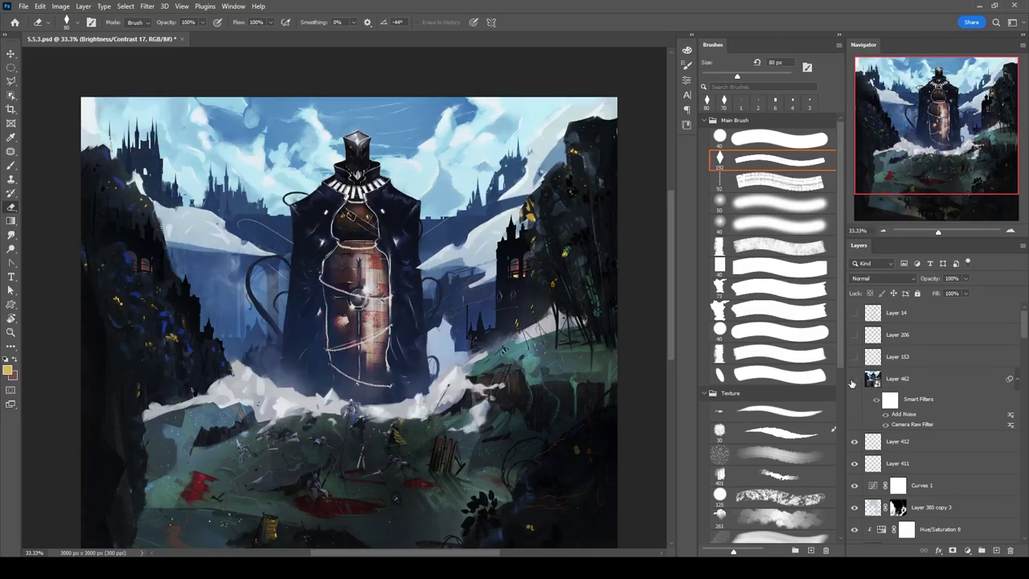
{"action": "key", "text": "ctrl+0"}
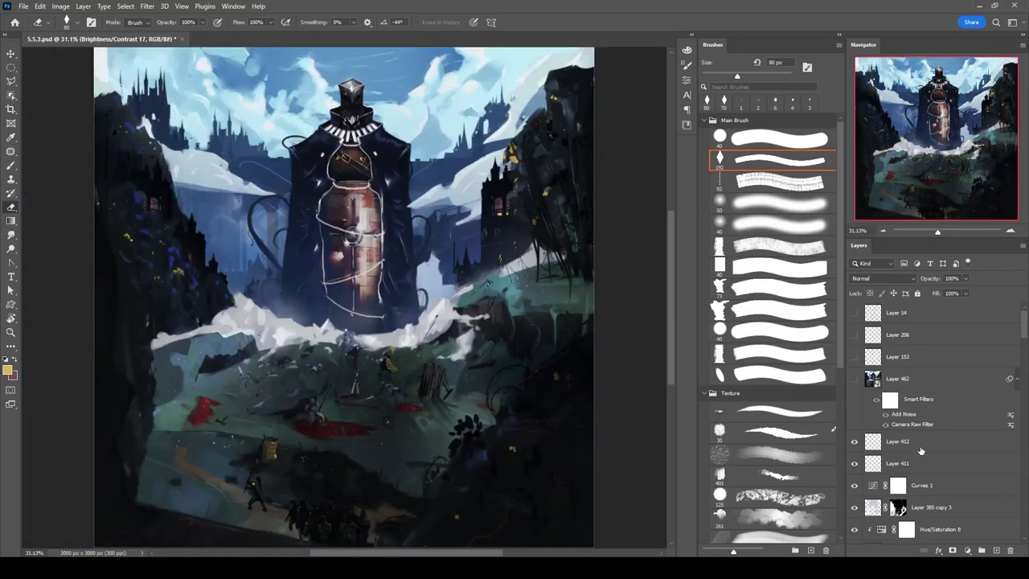
Stamp all visible layers into a new layer below Layer 462, apply smart filters to it and compare it with Layer 462.
{"action": "key", "text": "ctrl+shift+alt+e"}
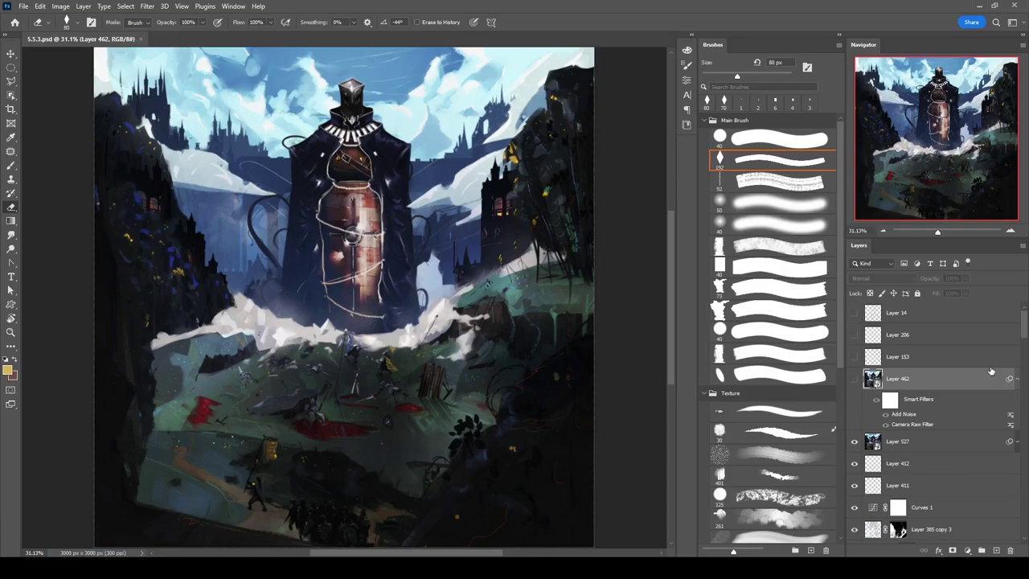
{"action": "key", "text": "ctrl+plus"}
{"action": "left_click", "coordinate": [853, 379]}
{"action": "left_click", "coordinate": [854, 378]}
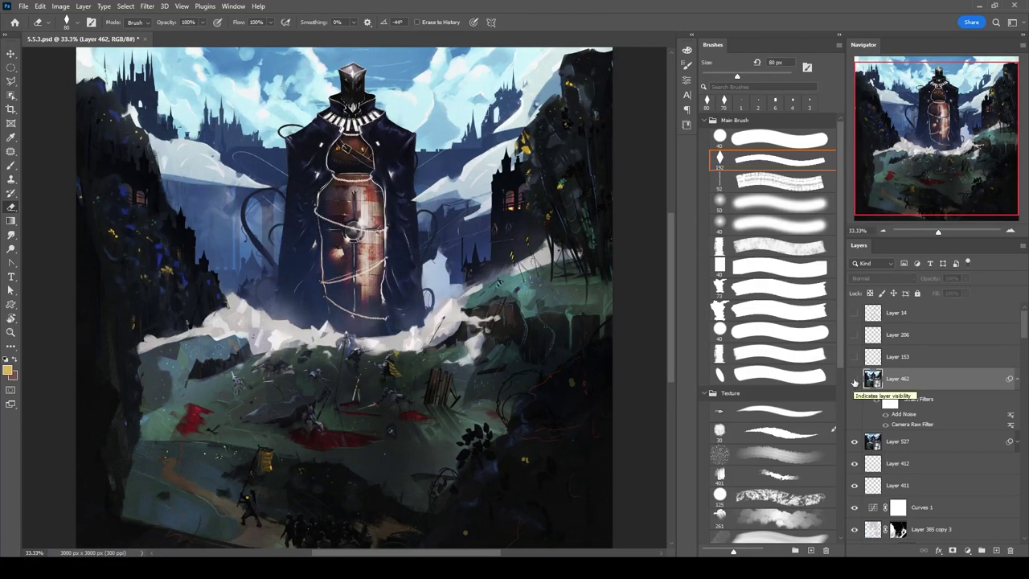
Add a new layer above Layer 451 and choose the cloudy texture brush at 100 px with a mid-blue colour.
{"action": "scroll", "coordinate": [977, 401], "scroll_direction": "down", "scroll_amount": 10}
{"action": "key", "text": "v"}
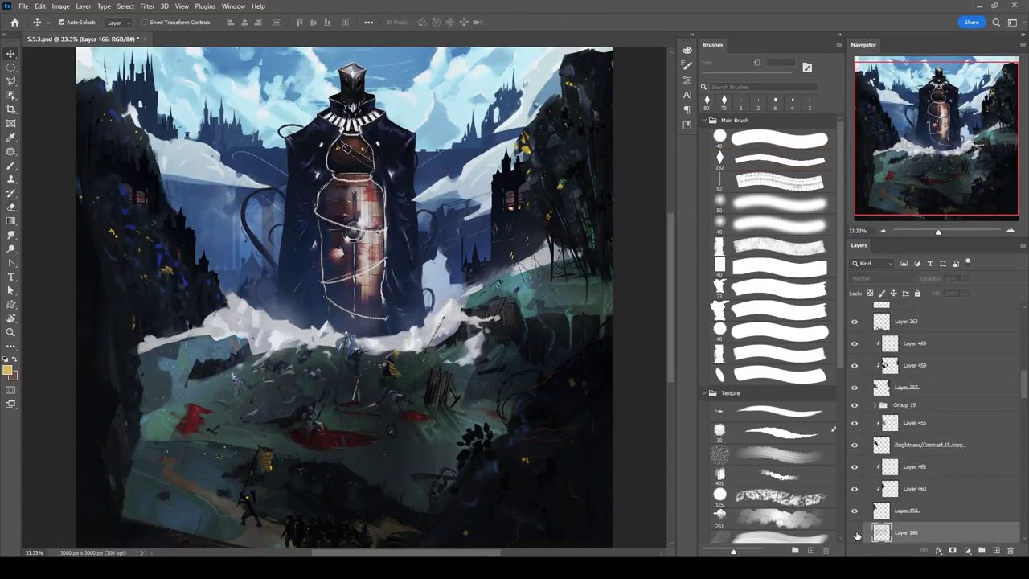
{"action": "left_click", "coordinate": [904, 469]}
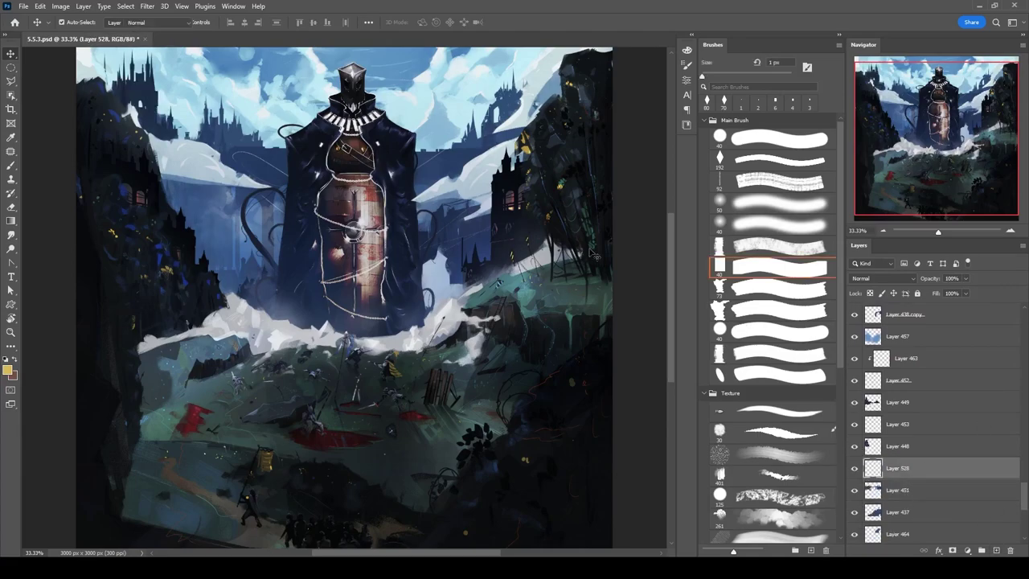
{"action": "key", "text": "b"}
{"action": "scroll", "coordinate": [577, 273], "scroll_direction": "up", "scroll_amount": 2}
{"action": "key", "text": "period"}
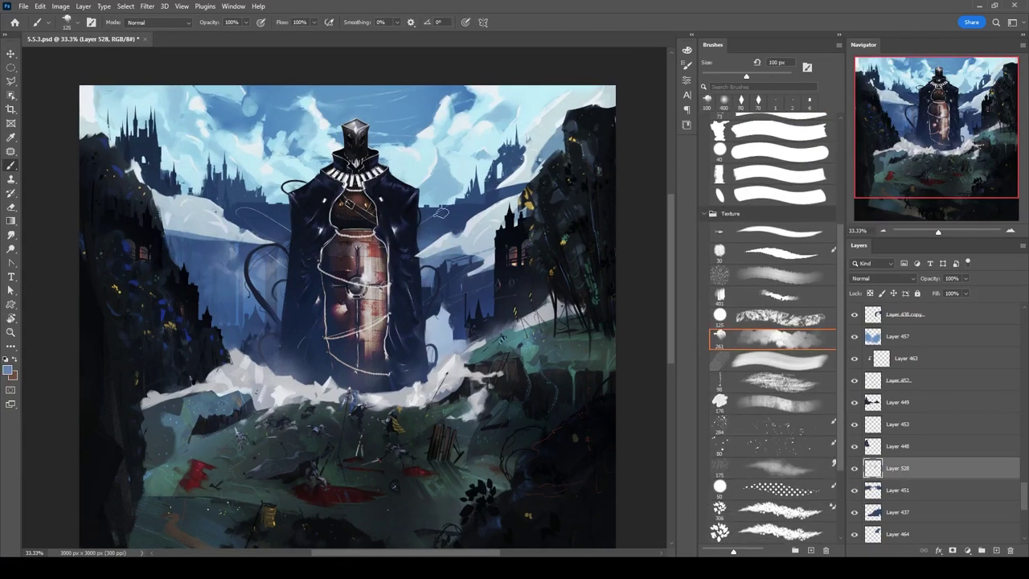
Set the new layer to Lighten, then paint and smudge soft blue mist over the distant scenery.
{"action": "left_click_drag", "start_coordinate": [479, 231], "coordinate": [452, 224]}
{"action": "key", "text": "bracketleft"}
{"action": "key", "text": "bracketleft"}
{"action": "key", "text": "r"}
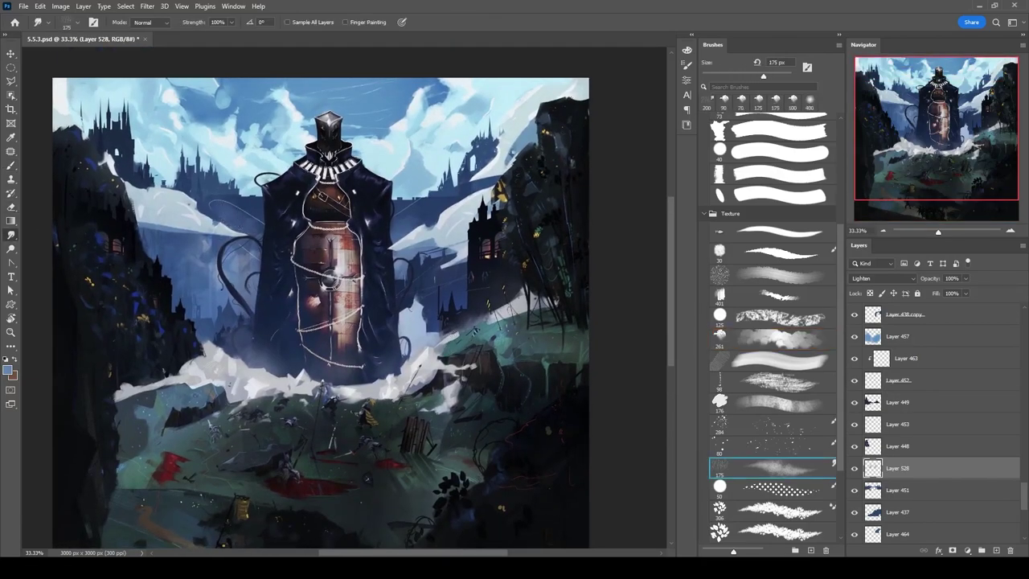
{"action": "key", "text": "b"}
{"action": "key", "text": "r"}
{"action": "key", "text": "b"}
Add a layer above Color Fill 8, paint and smudge mist on it, and set the layer's opacity to 60%.
{"action": "mouse_move", "coordinate": [430, 206]}
{"action": "left_mouse_down"}
{"action": "mouse_move", "coordinate": [420, 211]}
{"action": "mouse_move", "coordinate": [421, 181]}
{"action": "left_mouse_up"}
{"action": "scroll", "coordinate": [858, 374], "scroll_direction": "down", "scroll_amount": 1}
{"action": "scroll", "coordinate": [858, 374], "scroll_direction": "up", "scroll_amount": 3}
{"action": "left_click", "coordinate": [892, 411]}
{"action": "key", "text": "ctrl+shift+alt+n"}
{"action": "left_click", "coordinate": [10, 238]}
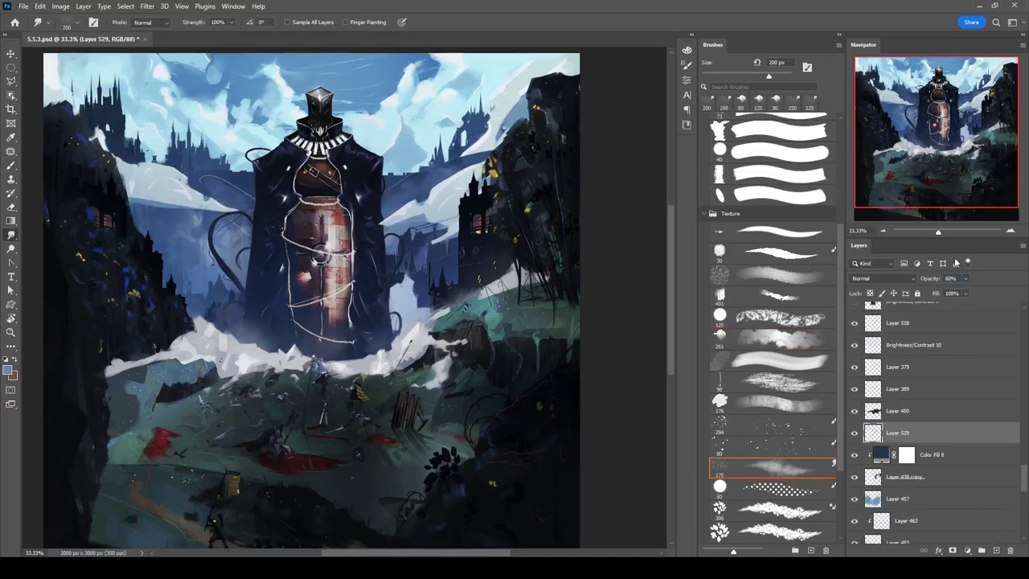
Add a new layer above Layer 450 and build up soft mist there, blending with the Smudge tool at 175 px.
{"action": "key", "text": "ctrl+shift+alt+n"}
{"action": "key", "text": "bracketleft"}
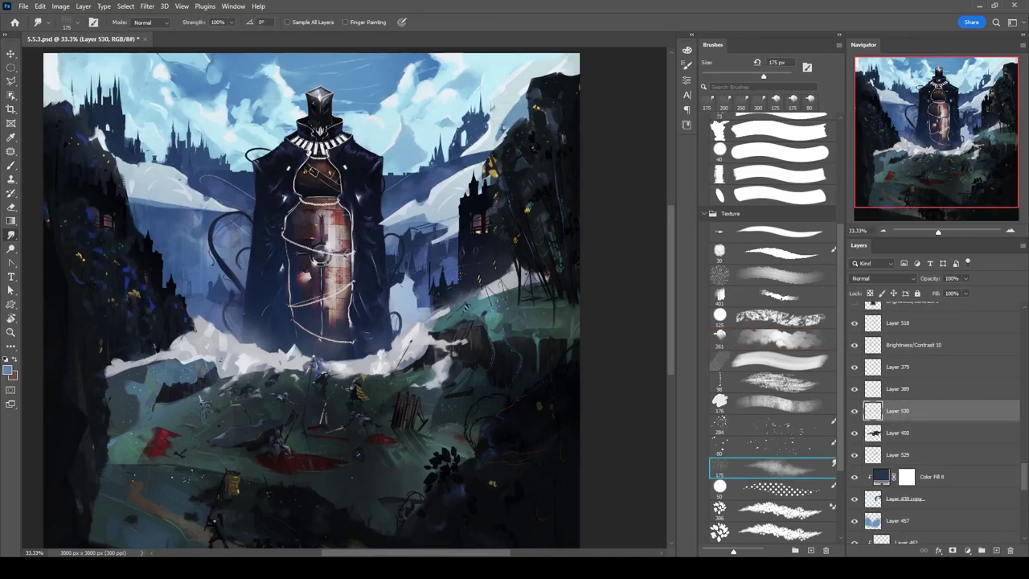
{"action": "key", "text": "b"}
Select Layer 439 and retouch the sky clouds in light blue with the hard round brush at 20 px.
{"action": "left_click", "coordinate": [510, 121], "text": "ctrl"}
{"action": "key", "text": "comma"}
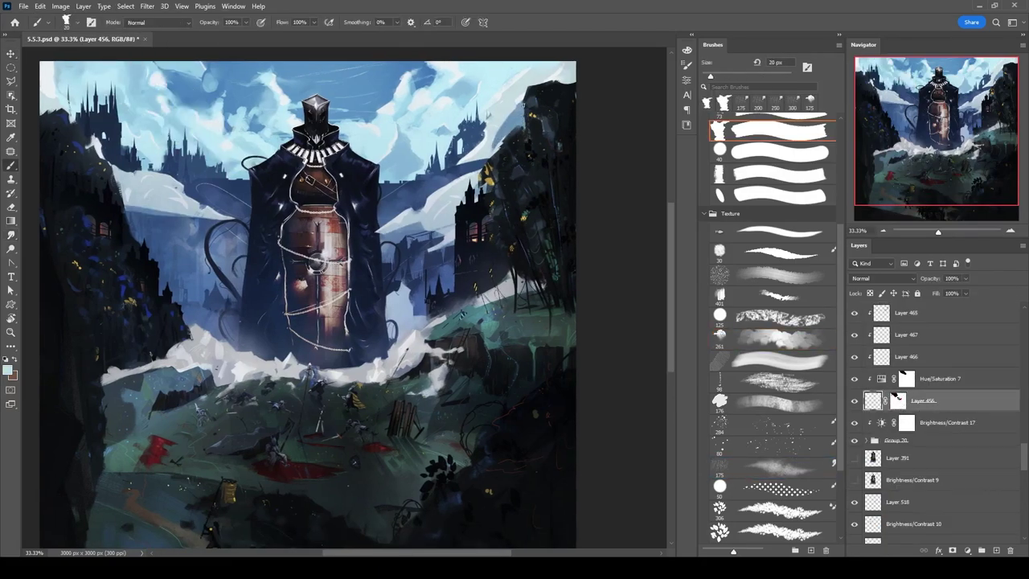
{"action": "scroll", "coordinate": [919, 426], "scroll_direction": "down", "scroll_amount": 5}
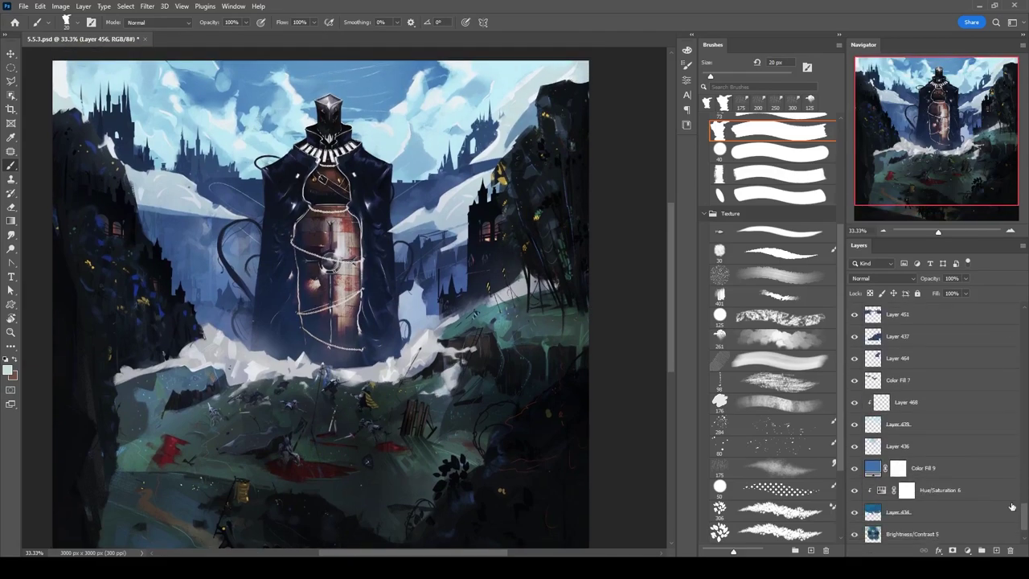
{"action": "left_click", "coordinate": [919, 425]}
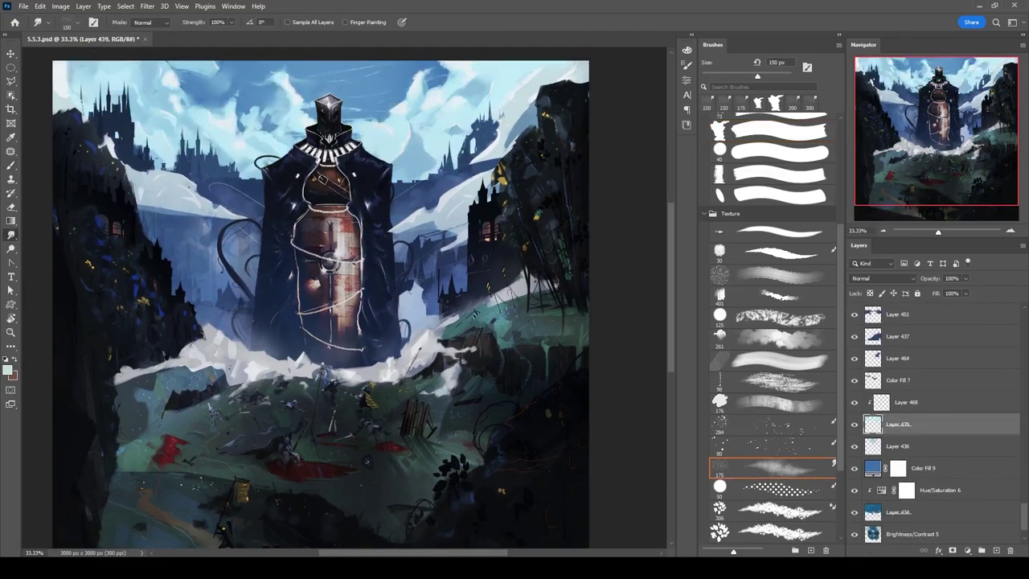
{"action": "key", "text": "e"}
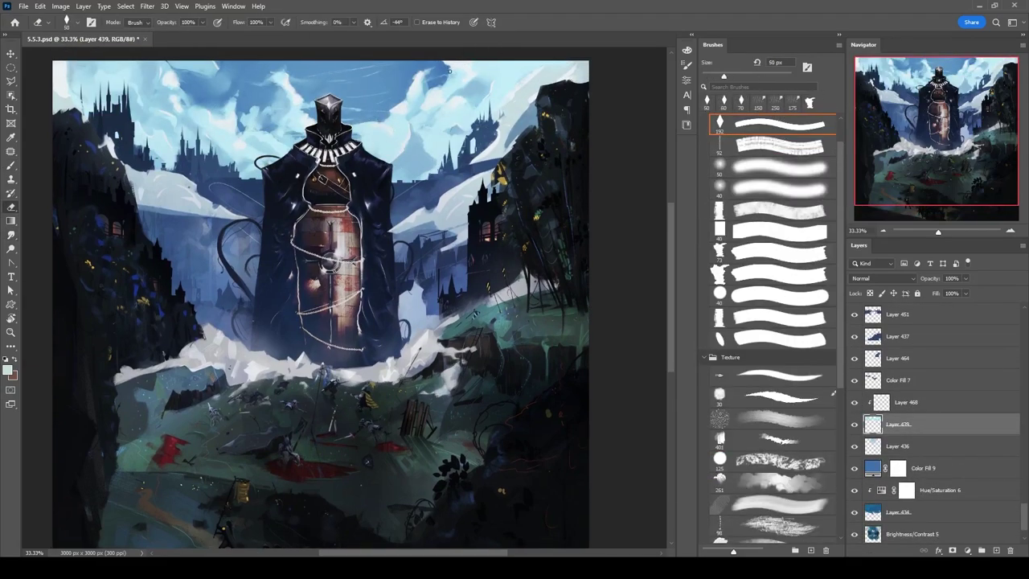
{"action": "key", "text": "b"}
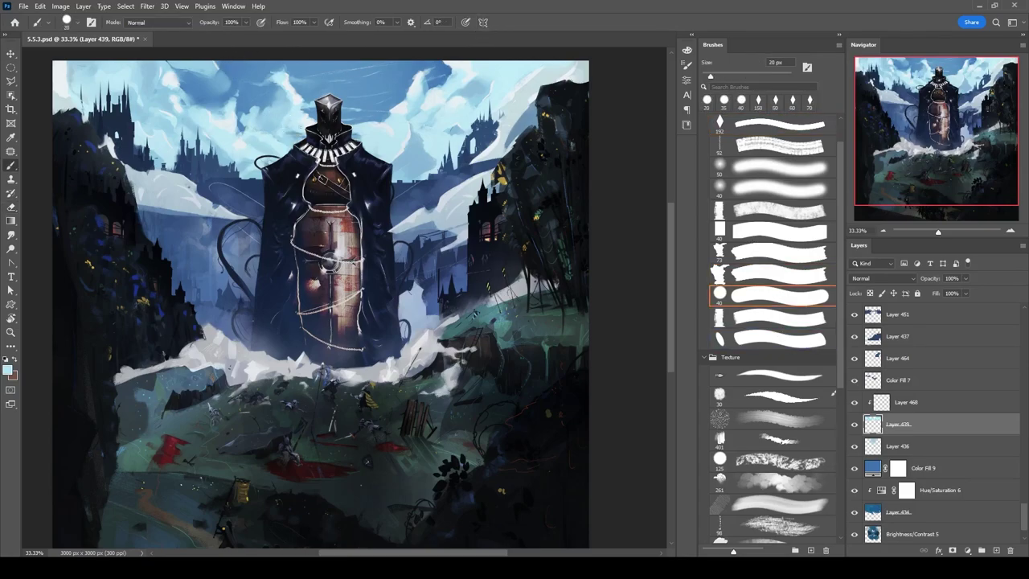
{"action": "left_click_drag", "start_coordinate": [536, 153], "coordinate": [533, 155]}
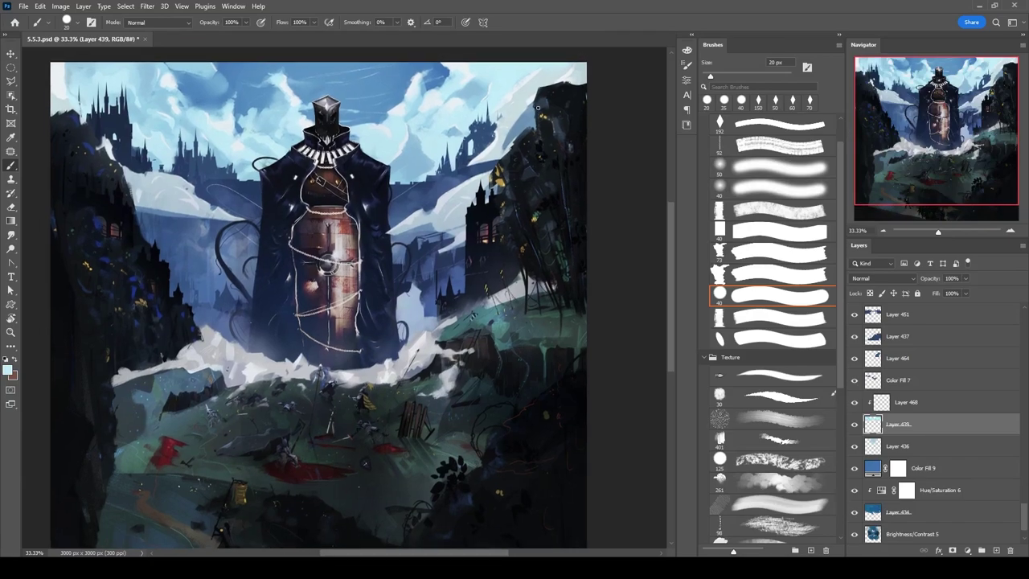
Paint broader light-blue strokes into the clouds with the round brush at up to 100 px, blending with the Smudge tool at 150 px.
{"action": "key", "text": "bracketright"}
{"action": "key", "text": "bracketright"}
{"action": "key", "text": "bracketright"}
{"action": "key", "text": "bracketright"}
{"action": "key", "text": "bracketright"}
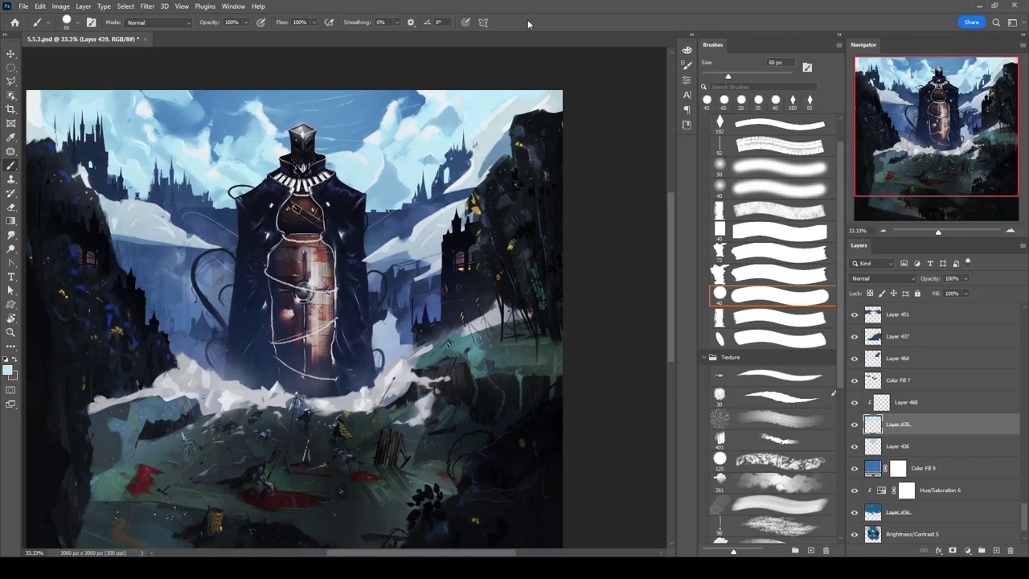
{"action": "key", "text": "bracketright"}
{"action": "key", "text": "bracketright"}
{"action": "key", "text": "bracketright"}
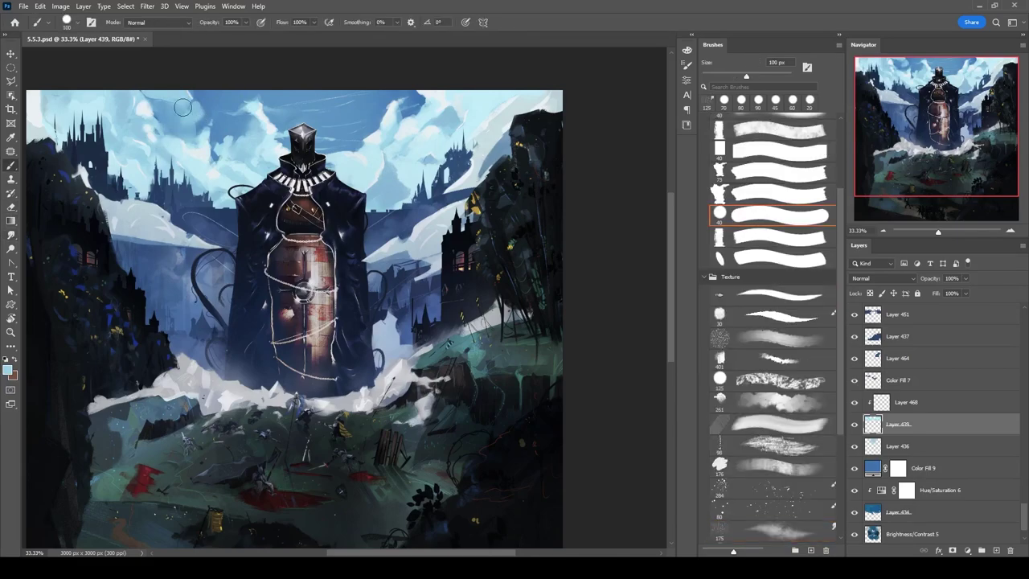
{"action": "key", "text": "r"}
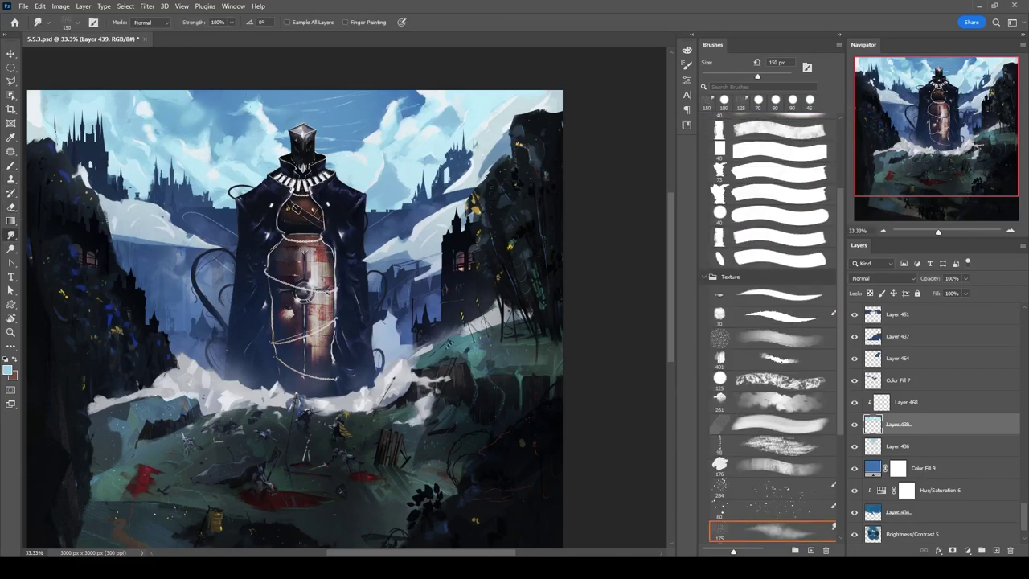
Add a new layer above Layer 468 and set up the rough textured brush at 35 px in light blue.
{"action": "key", "text": "ctrl+shift+alt+n"}
{"action": "key", "text": "b"}
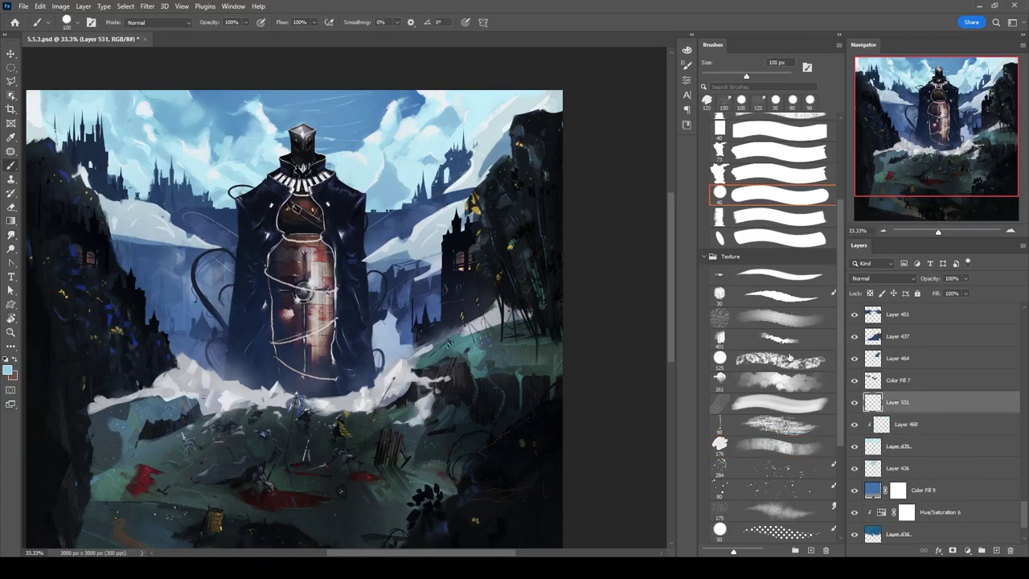
{"action": "key", "text": "bracketleft"}
{"action": "key", "text": "bracketleft"}
{"action": "key", "text": "bracketleft"}
{"action": "key", "text": "bracketleft"}
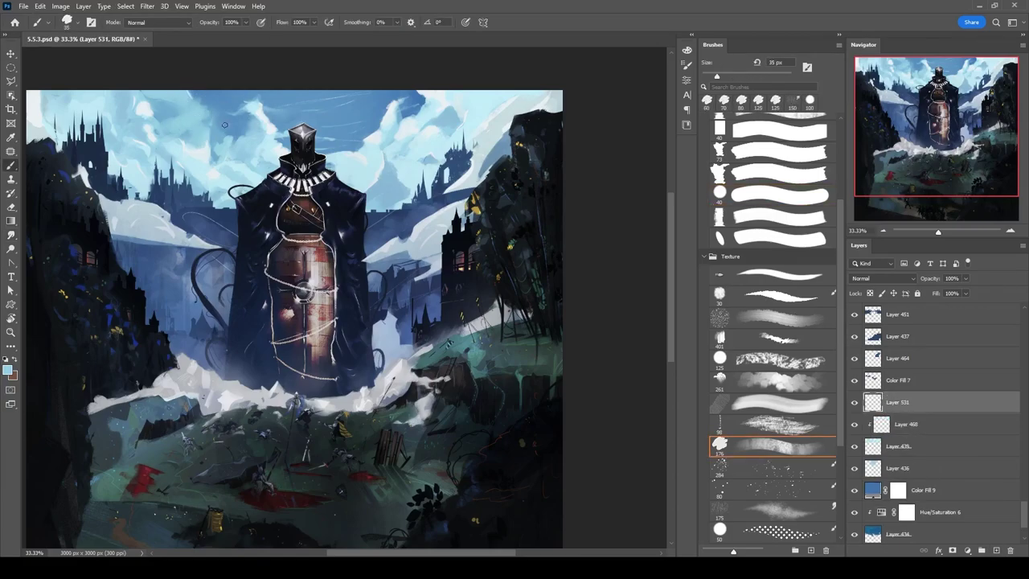
Paint textured cloud accents across the sky on Layer 531, varying the brush between 40 and 60 px.
{"action": "key", "text": "bracketright"}
{"action": "key", "text": "bracketright"}
{"action": "key", "text": "bracketright"}
{"action": "left_click_drag", "start_coordinate": [146, 154], "coordinate": [228, 142]}
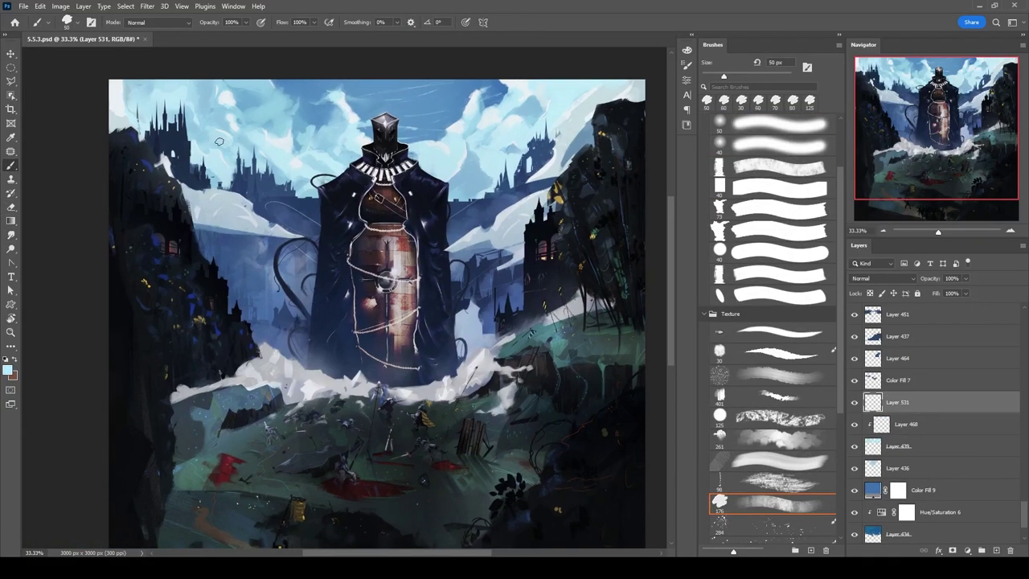
{"action": "scroll", "coordinate": [575, 50], "scroll_direction": "right", "scroll_amount": 2}
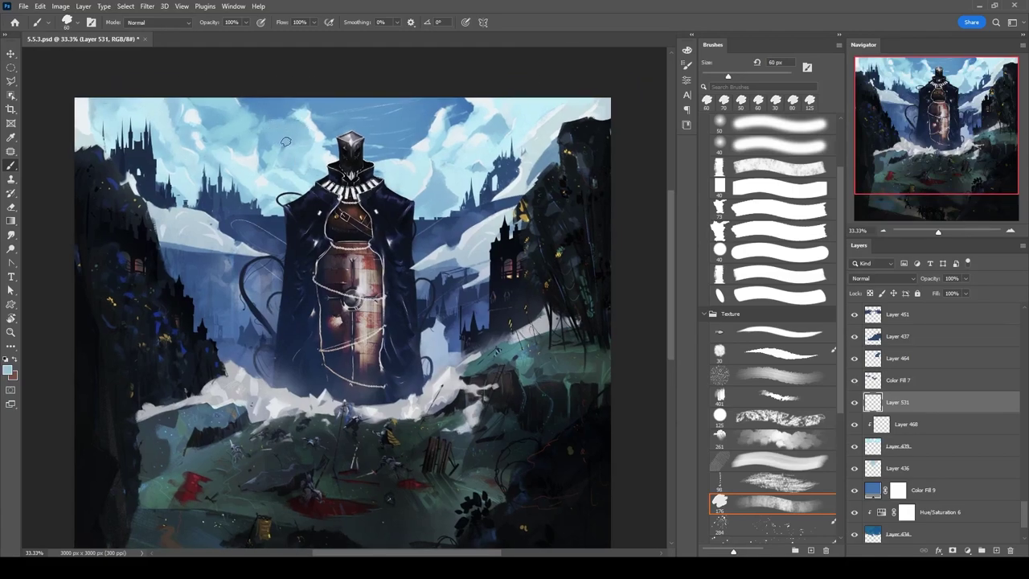
{"action": "key", "text": "bracketright"}
{"action": "scroll", "coordinate": [518, 99], "scroll_direction": "down", "scroll_amount": 1}
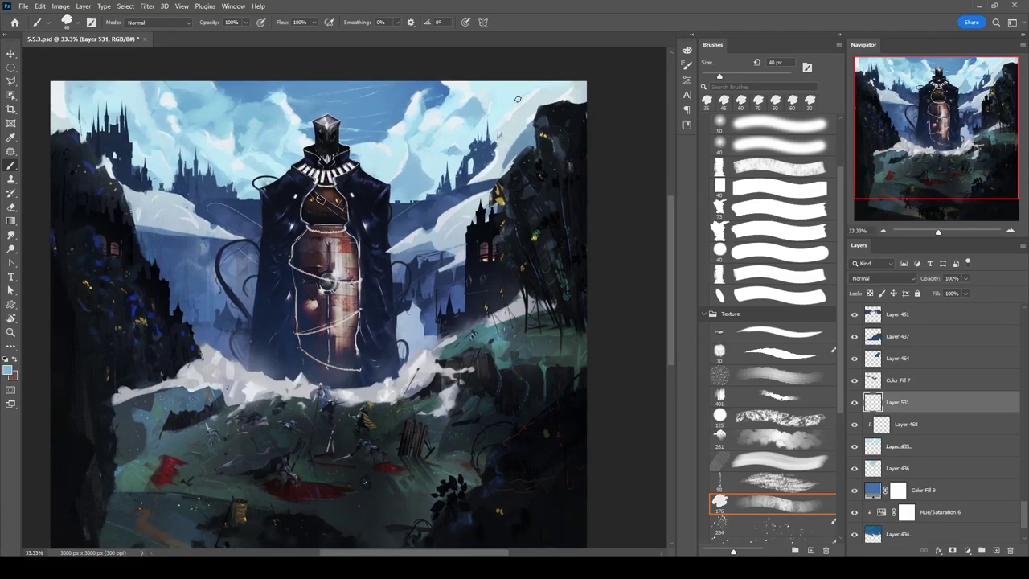
Group and hide the old cloud layers, then block in large pale clouds on a new layer with the textured brush around 100 px.
{"action": "key", "text": "ctrl+g"}
{"action": "key", "text": "ctrl+shift+alt+n"}
{"action": "key", "text": "bracketright"}
{"action": "key", "text": "bracketright"}
{"action": "key", "text": "bracketright"}
{"action": "key", "text": "bracketright"}
{"action": "key", "text": "bracketright"}
{"action": "mouse_move", "coordinate": [406, 161]}
{"action": "left_mouse_down"}
{"action": "mouse_move", "coordinate": [411, 135]}
{"action": "mouse_move", "coordinate": [463, 160]}
{"action": "mouse_move", "coordinate": [471, 193]}
{"action": "left_mouse_up"}
{"action": "key", "text": "bracketright"}
{"action": "mouse_move", "coordinate": [105, 93]}
{"action": "left_mouse_down"}
{"action": "mouse_move", "coordinate": [161, 105]}
{"action": "mouse_move", "coordinate": [185, 185]}
{"action": "mouse_move", "coordinate": [252, 153]}
{"action": "left_mouse_up"}
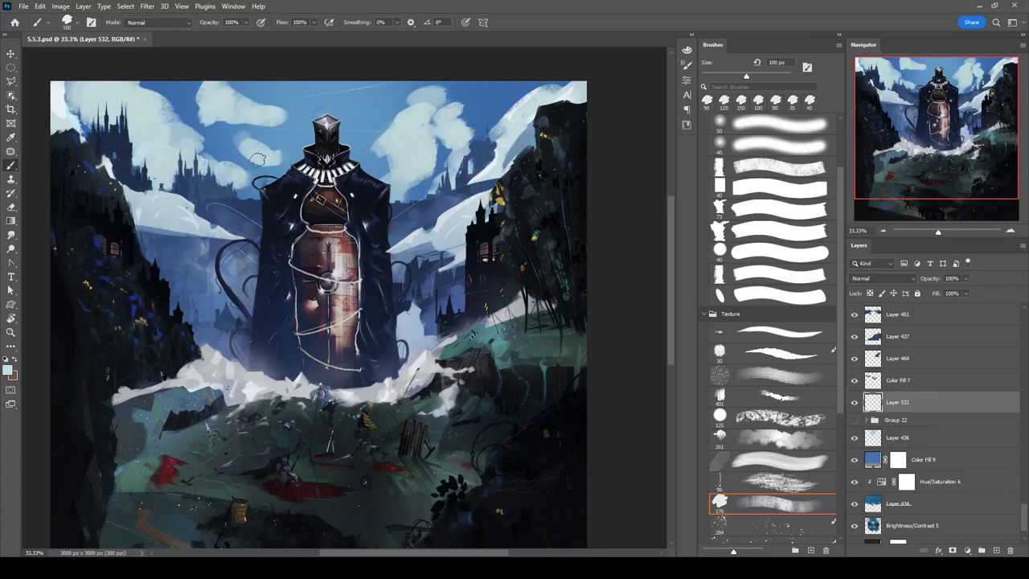
Refine the new clouds' silhouettes by alternating the Eraser and the brush, erasing at 70 and 40 px.
{"action": "key", "text": "e"}
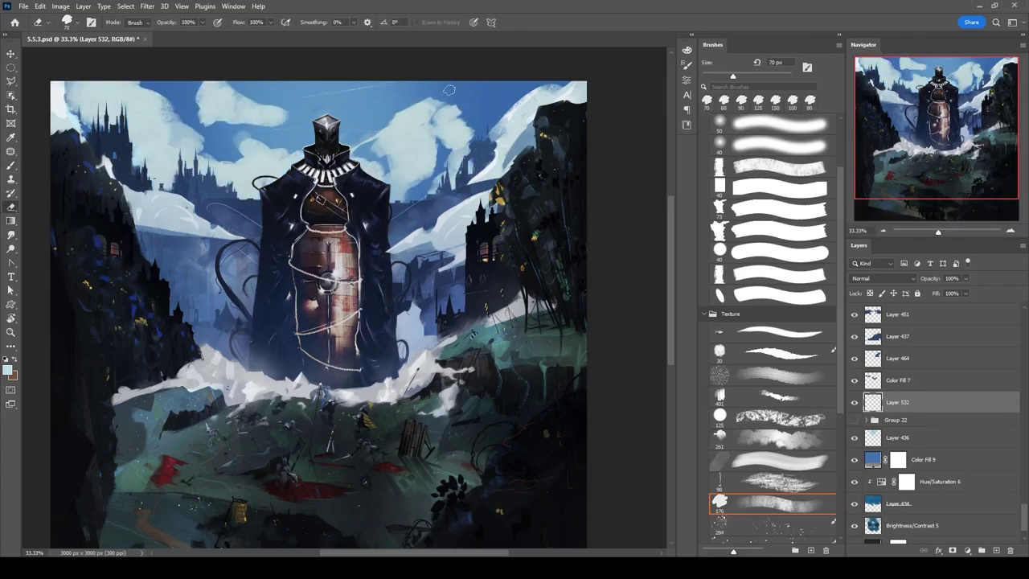
{"action": "key", "text": "b"}
{"action": "key", "text": "e"}
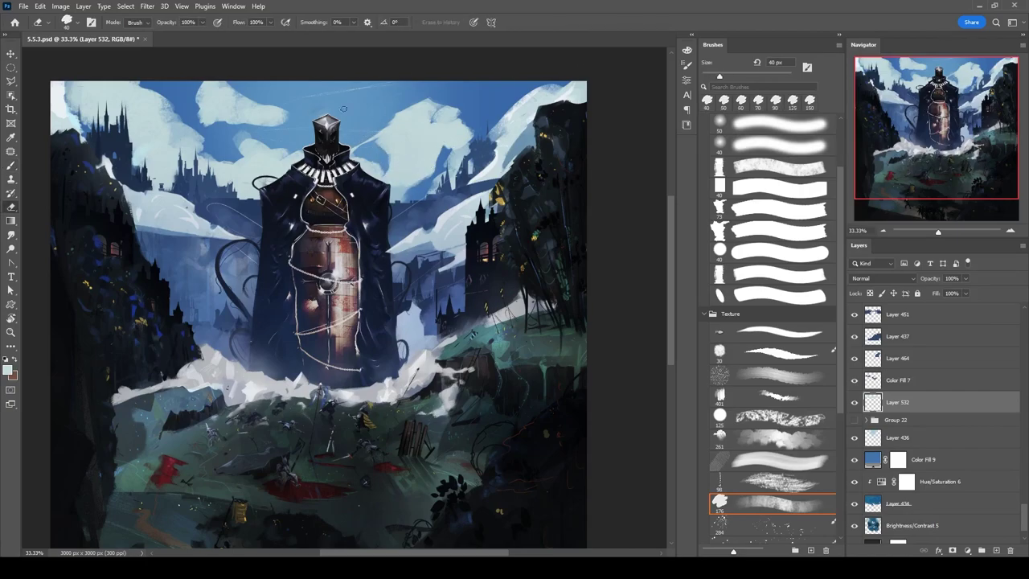
{"action": "mouse_move", "coordinate": [233, 100]}
{"action": "left_mouse_down"}
{"action": "mouse_move", "coordinate": [204, 54]}
{"action": "mouse_move", "coordinate": [169, 81]}
{"action": "mouse_move", "coordinate": [173, 137]}
{"action": "left_mouse_up"}
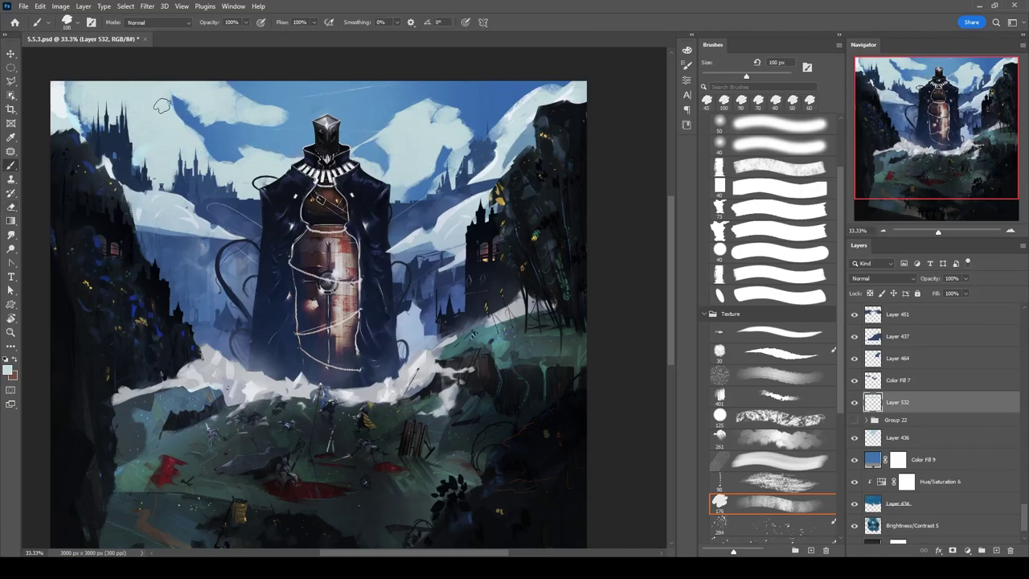
Shape the cloud masses with the textured brush at 50 px and add thin wisps at 15 px near the sky's right edge.
{"action": "key", "text": "bracketleft"}
{"action": "key", "text": "bracketleft"}
{"action": "key", "text": "bracketleft"}
{"action": "key", "text": "bracketleft"}
{"action": "key", "text": "bracketleft"}
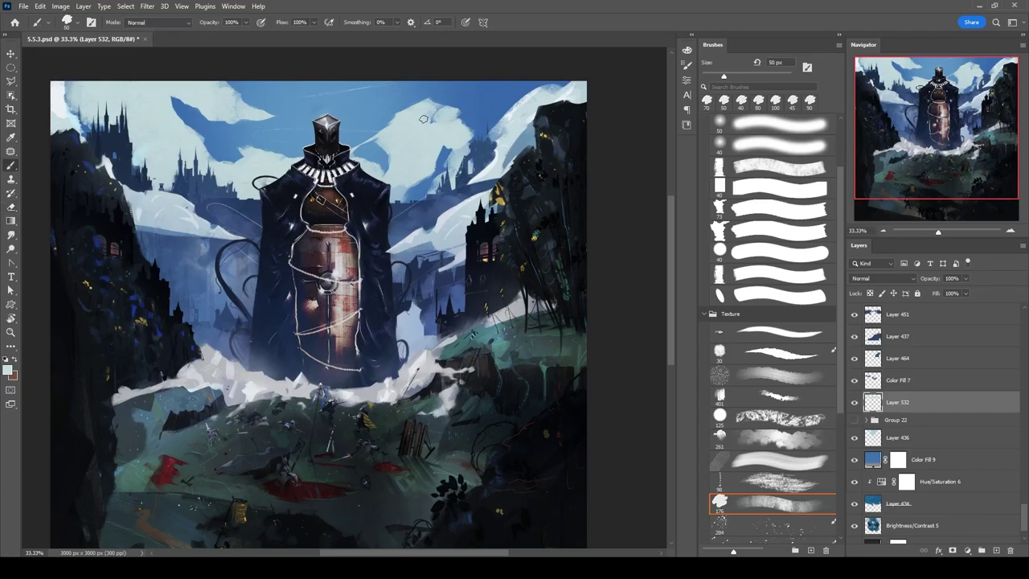
{"action": "mouse_move", "coordinate": [491, 135]}
{"action": "left_mouse_down"}
{"action": "mouse_move", "coordinate": [523, 89]}
{"action": "mouse_move", "coordinate": [562, 90]}
{"action": "left_mouse_up"}
{"action": "key", "text": "b"}
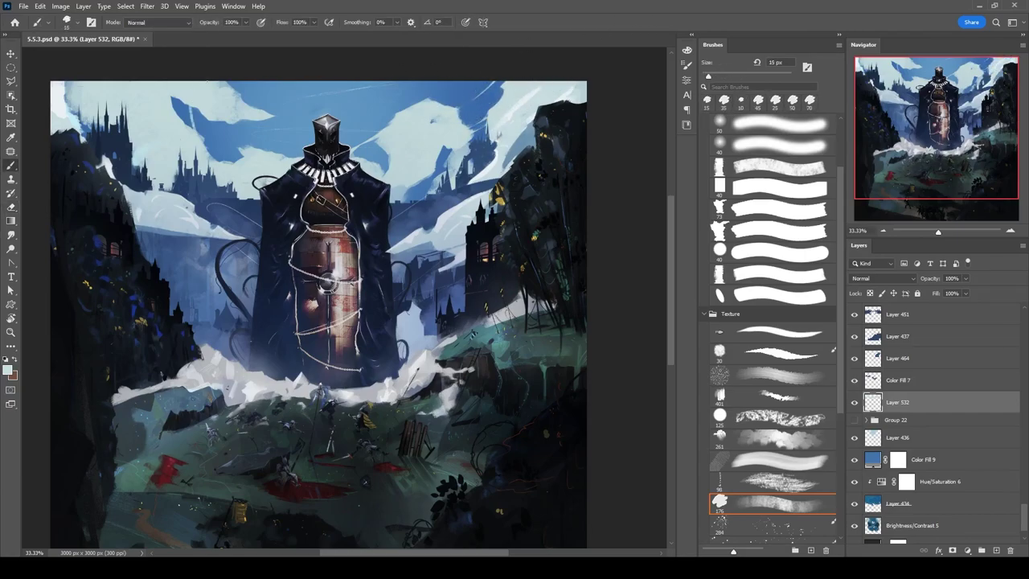
Add a new layer above Layer 532 and draw thin wispy streaks across the sky, trimming them with the Eraser at 30 px.
{"action": "key", "text": "ctrl+shift+alt+n"}
{"action": "key", "text": "e"}
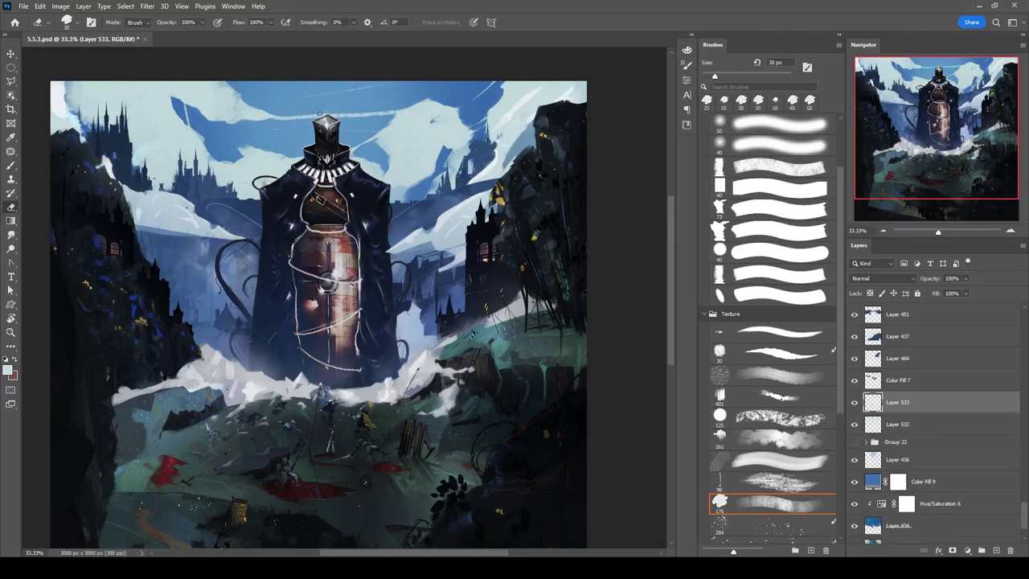
{"action": "key", "text": "r"}
{"action": "left_click_drag", "start_coordinate": [283, 115], "coordinate": [152, 269]}
{"action": "key", "text": "b"}
{"action": "key", "text": "e"}
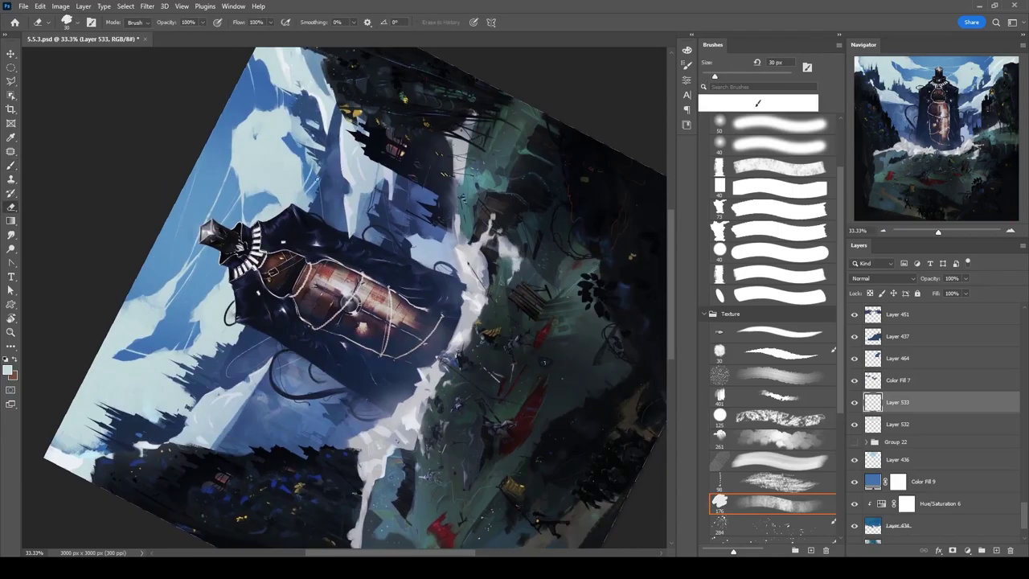
{"action": "key", "text": "b"}
{"action": "mouse_move", "coordinate": [352, 302]}
{"action": "left_mouse_down"}
{"action": "mouse_move", "coordinate": [439, 227]}
{"action": "mouse_move", "coordinate": [455, 234]}
{"action": "left_mouse_up"}
Add a layer clipped to Layer 532 and start painting grey-blue shadows inside the clouds with the textured brush.
{"action": "key", "text": "ctrl+shift+alt+n"}
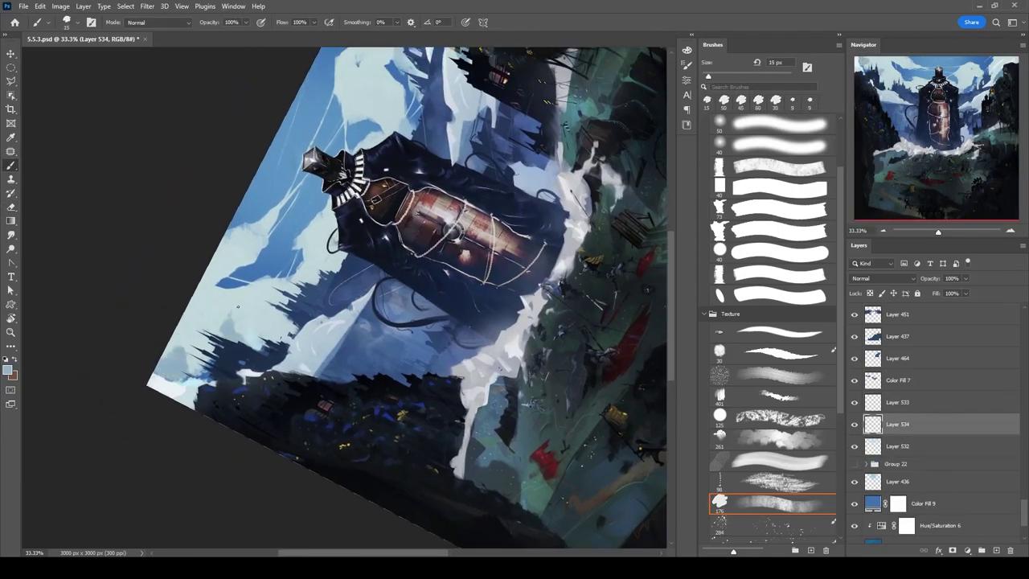
{"action": "key", "text": "e"}
{"action": "key", "text": "b"}
{"action": "mouse_move", "coordinate": [329, 246]}
{"action": "left_mouse_down"}
{"action": "mouse_move", "coordinate": [346, 218]}
{"action": "mouse_move", "coordinate": [333, 200]}
{"action": "left_mouse_up"}
{"action": "scroll", "coordinate": [354, 197], "scroll_direction": "up", "scroll_amount": 3}
{"action": "key", "text": "e"}
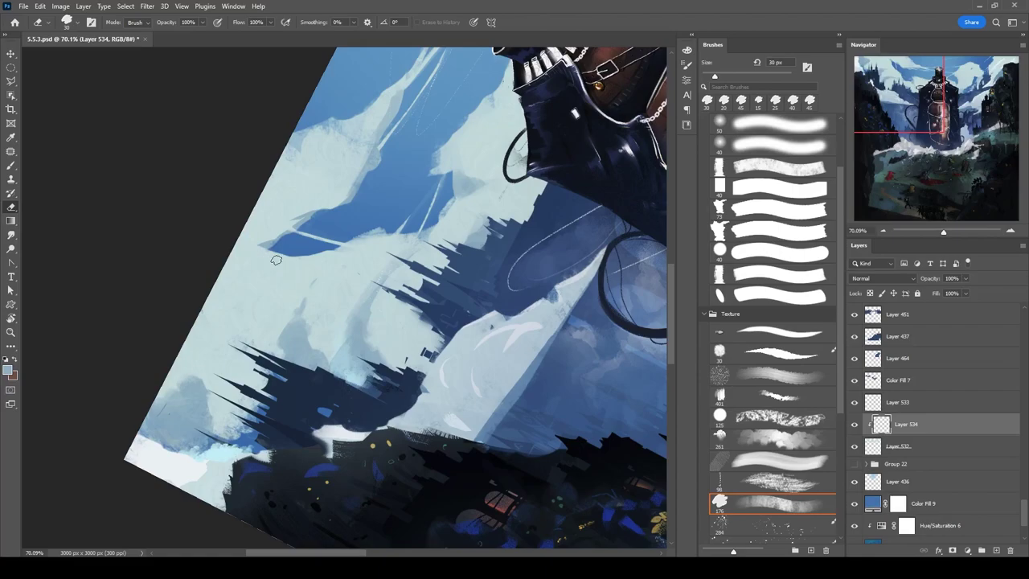
Shade the clouds above the left castles and beside the giant with grey-blue strokes, using brush sizes from 10 to 30 px.
{"action": "key", "text": "b"}
{"action": "left_click_drag", "start_coordinate": [251, 250], "coordinate": [304, 192]}
{"action": "left_click_drag", "start_coordinate": [362, 298], "coordinate": [308, 380]}
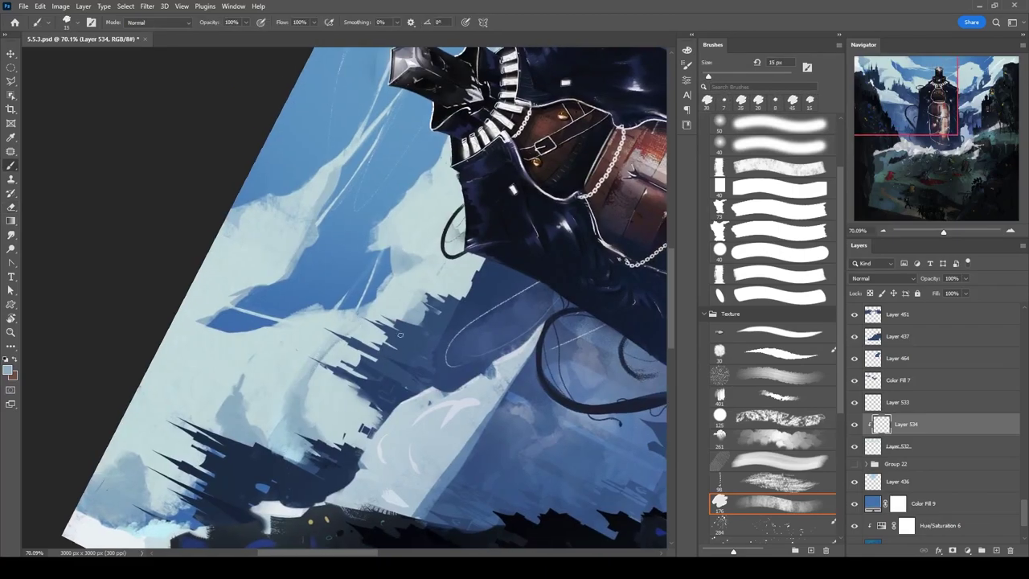
{"action": "left_click_drag", "start_coordinate": [145, 435], "coordinate": [289, 298]}
{"action": "key", "text": "bracketright"}
{"action": "key", "text": "bracketright"}
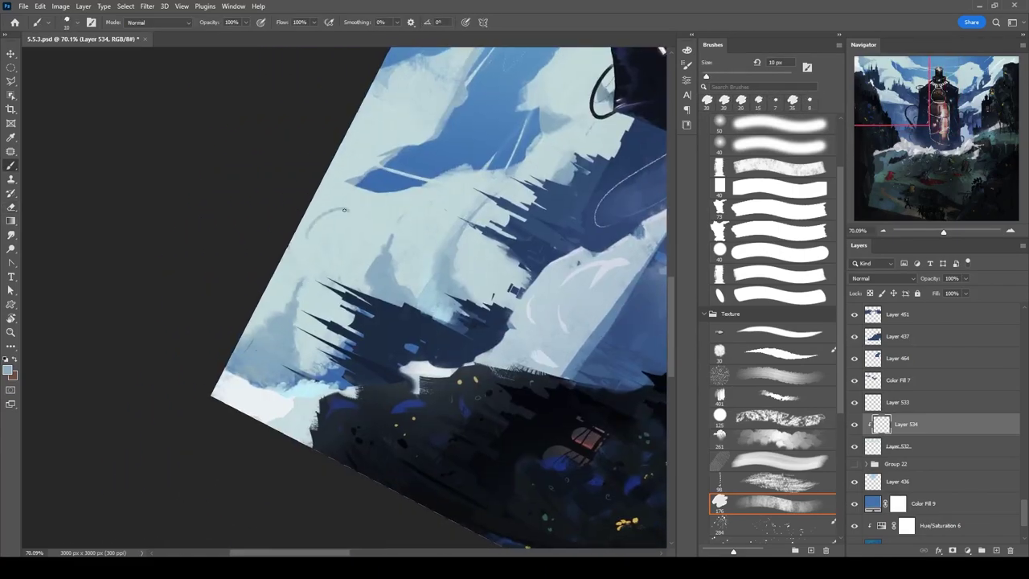
{"action": "mouse_move", "coordinate": [336, 215]}
{"action": "left_mouse_down"}
{"action": "mouse_move", "coordinate": [290, 370]}
{"action": "mouse_move", "coordinate": [196, 282]}
{"action": "left_mouse_up"}
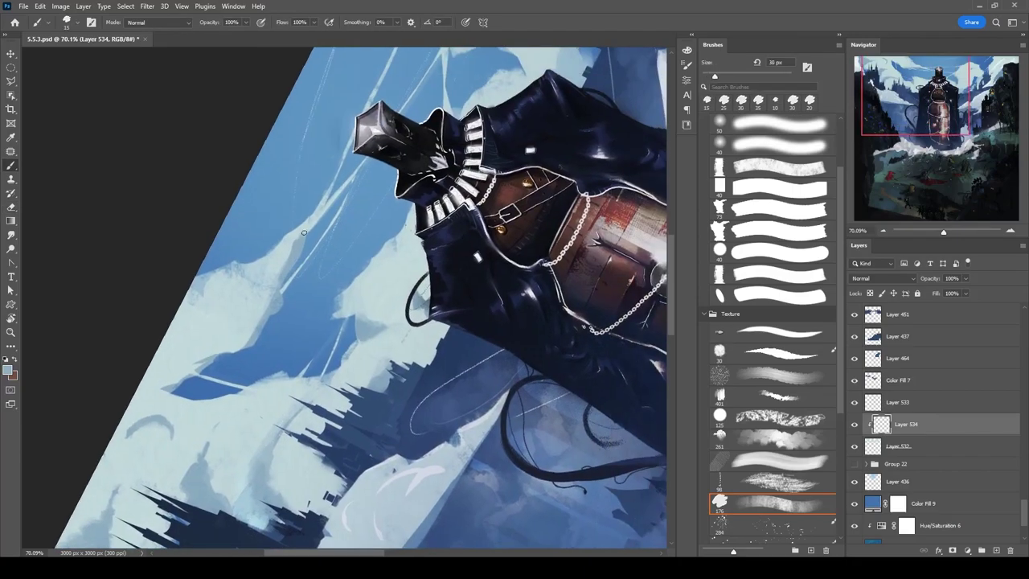
{"action": "left_click_drag", "start_coordinate": [300, 239], "coordinate": [161, 457]}
{"action": "key", "text": "bracketright"}
{"action": "mouse_move", "coordinate": [358, 69]}
{"action": "left_mouse_down"}
{"action": "mouse_move", "coordinate": [341, 179]}
{"action": "mouse_move", "coordinate": [326, 205]}
{"action": "left_mouse_up"}
Clean up the cloud shading with the Eraser, then broaden the shadows with the textured brush at 80 px.
{"action": "key", "text": "e"}
{"action": "key", "text": "bracketleft"}
{"action": "mouse_move", "coordinate": [386, 152]}
{"action": "left_mouse_down"}
{"action": "mouse_move", "coordinate": [390, 209]}
{"action": "mouse_move", "coordinate": [410, 218]}
{"action": "mouse_move", "coordinate": [434, 274]}
{"action": "left_mouse_up"}
{"action": "key", "text": "r"}
{"action": "left_click_drag", "start_coordinate": [428, 212], "coordinate": [511, 388]}
{"action": "key", "text": "ctrl+minus"}
{"action": "key", "text": "ctrl+minus"}
{"action": "left_click", "coordinate": [724, 500]}
{"action": "scroll", "coordinate": [289, 137], "scroll_direction": "left", "scroll_amount": 5}
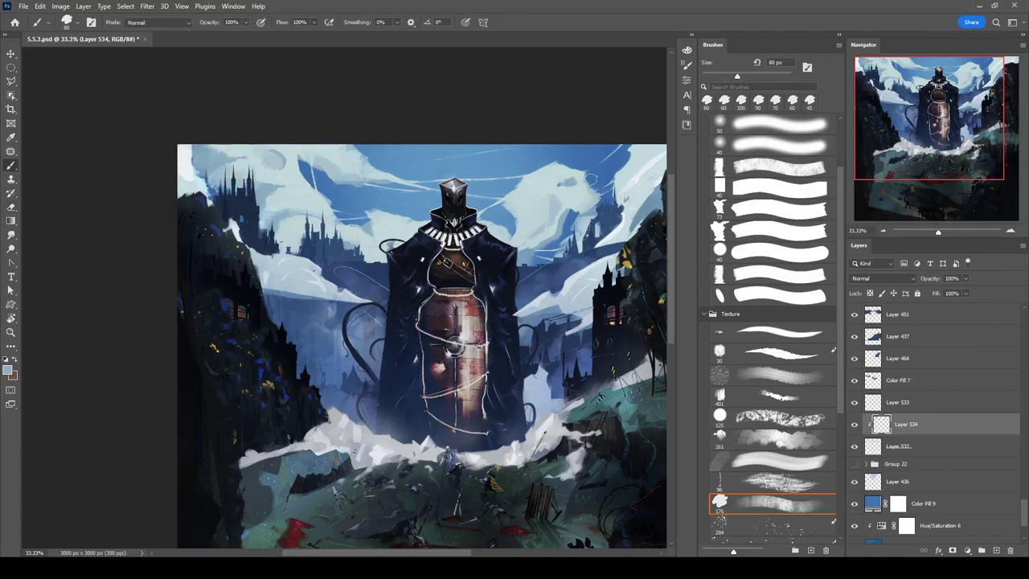
{"action": "scroll", "coordinate": [522, 201], "scroll_direction": "right", "scroll_amount": 3}
{"action": "left_click_drag", "start_coordinate": [259, 255], "coordinate": [381, 213]}
Add a clipped layer beneath Layer 534 and paint pale blue-white highlights on the clouds with the textured brush around 50 px.
{"action": "right_click", "coordinate": [598, 84], "text": "alt+shift"}
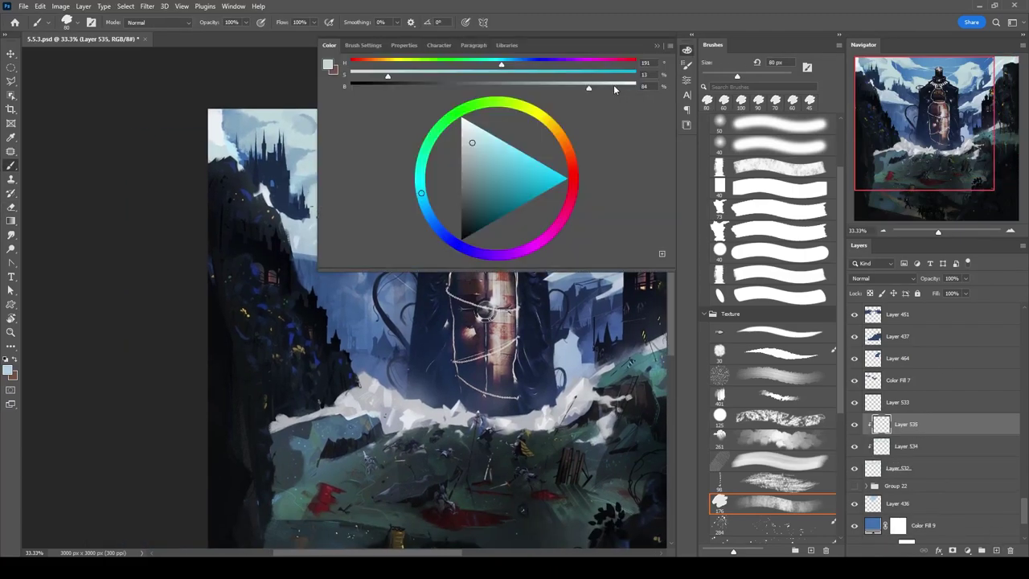
{"action": "key", "text": "ctrl+shift+alt+n"}
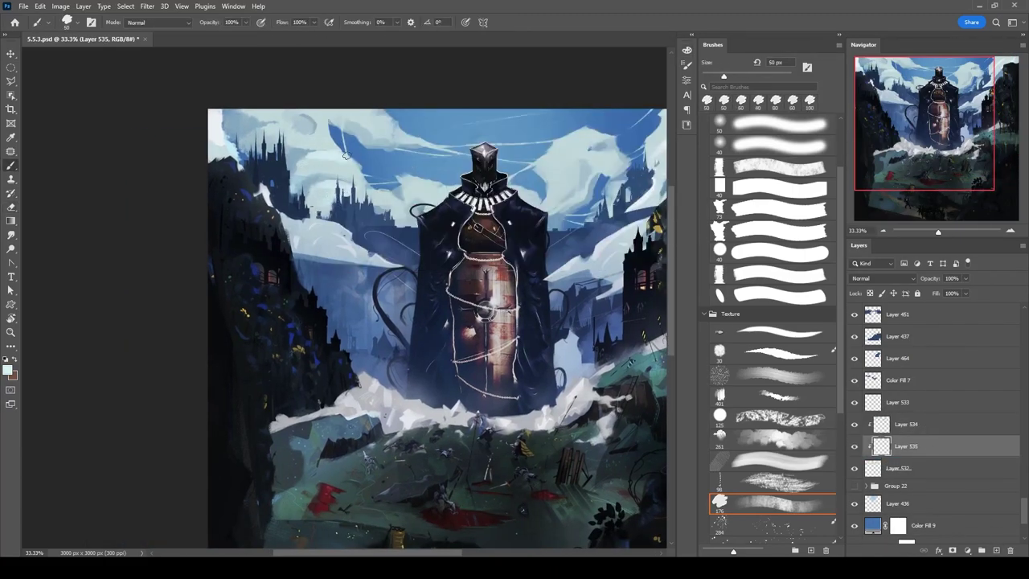
{"action": "left_click_drag", "start_coordinate": [401, 128], "coordinate": [433, 179]}
{"action": "left_click_drag", "start_coordinate": [580, 209], "coordinate": [433, 153]}
{"action": "key", "text": "bracketleft"}
{"action": "key", "text": "bracketleft"}
{"action": "key", "text": "bracketleft"}
{"action": "left_click_drag", "start_coordinate": [371, 96], "coordinate": [447, 101]}
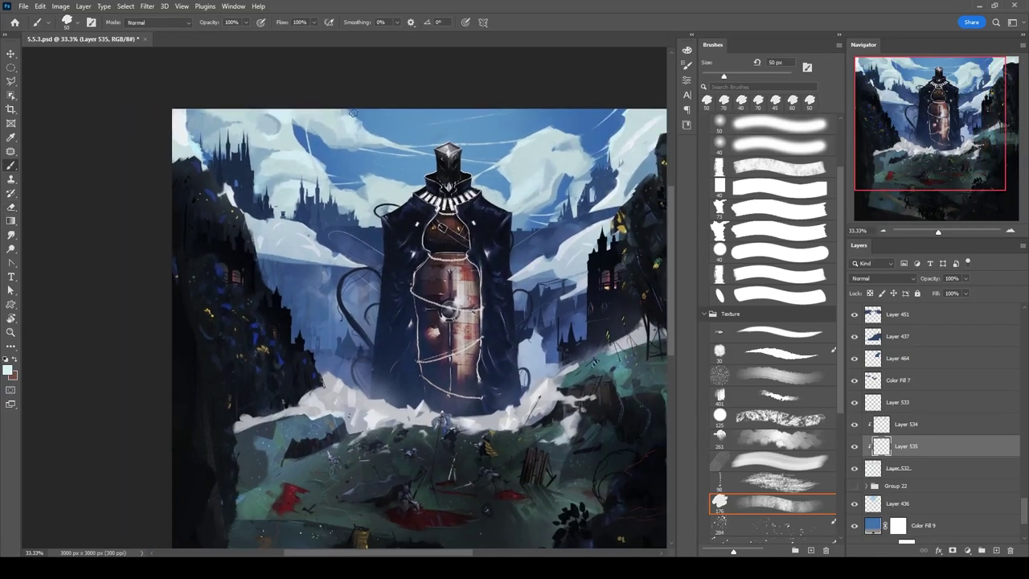
{"action": "key", "text": "bracketleft"}
{"action": "key", "text": "bracketleft"}
{"action": "key", "text": "ctrl+minus"}
Add another clipped layer directly above Layer 532 and enlarge the textured brush to 100 px.
{"action": "left_click", "coordinate": [996, 550]}
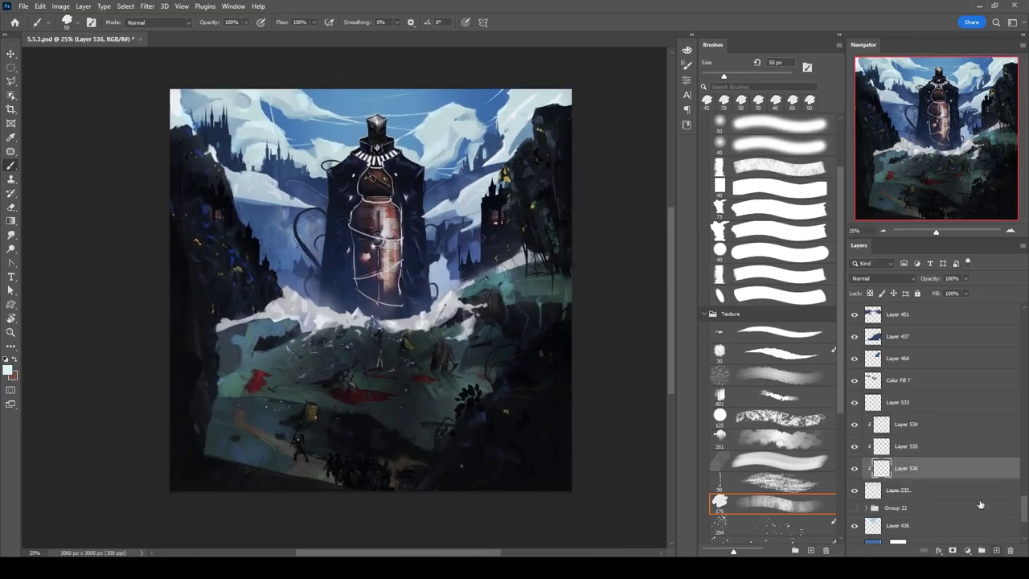
{"action": "key", "text": "bracketright"}
{"action": "key", "text": "bracketright"}
{"action": "key", "text": "bracketright"}
{"action": "key", "text": "bracketright"}
{"action": "key", "text": "bracketright"}
{"action": "key", "text": "bracketright"}
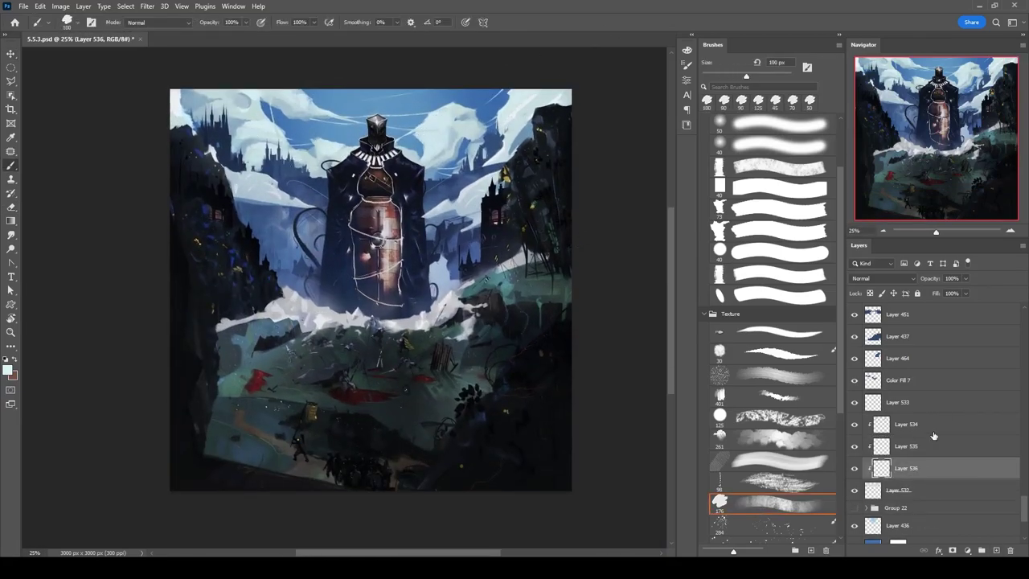
Select Layer 533 and refine the thin cloud streaks in the sky with the textured brush at 15 px.
{"action": "left_click", "coordinate": [941, 404]}
{"action": "key", "text": "e"}
{"action": "key", "text": "r"}
{"action": "left_click_drag", "start_coordinate": [306, 162], "coordinate": [485, 224]}
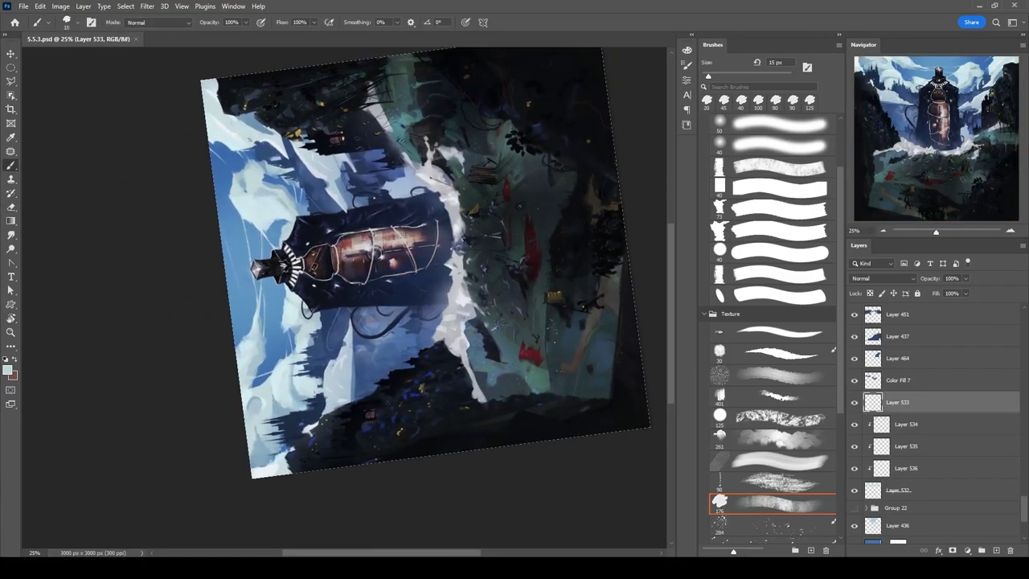
Add a layer directly above Layer 463 and paint fine light streaks with a 6 px brush, cleaning up with the Eraser.
{"action": "left_click", "coordinate": [997, 550]}
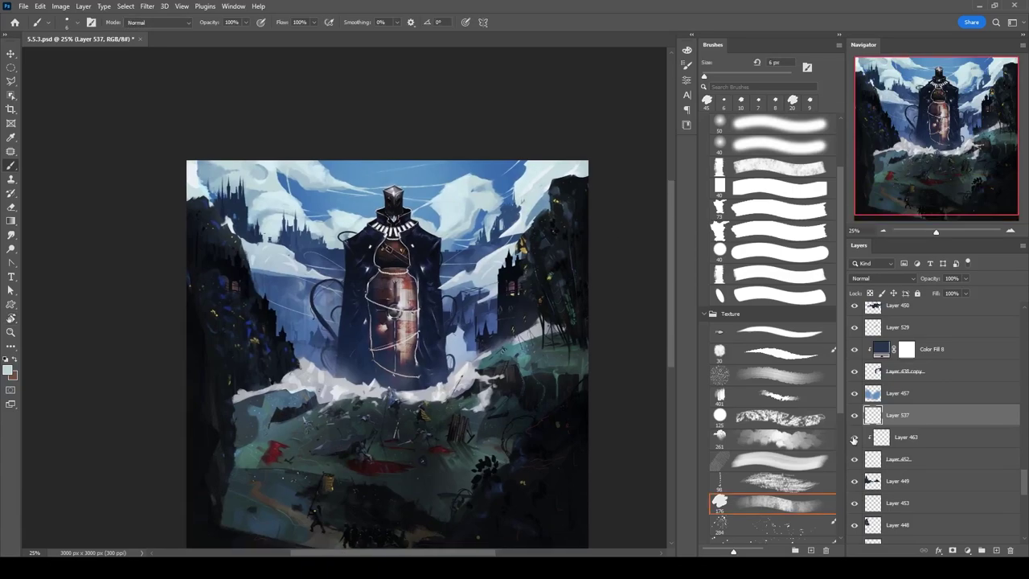
{"action": "key", "text": "e"}
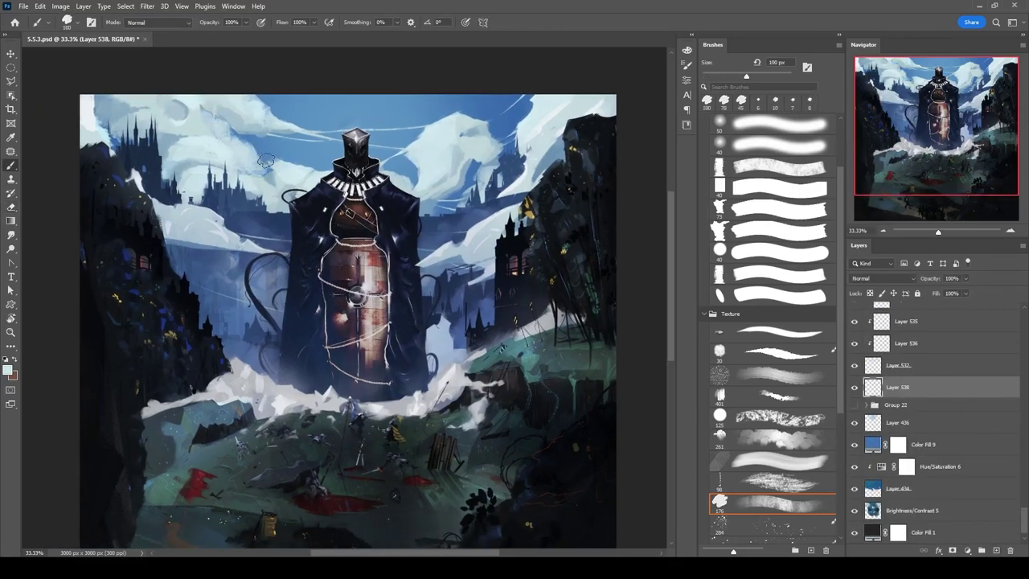
Paint faint clouds on a new layer beneath Layer 532 with the textured brush at 90–150 px and 40% layer opacity.
{"action": "key", "text": "e"}
{"action": "key", "text": "b"}
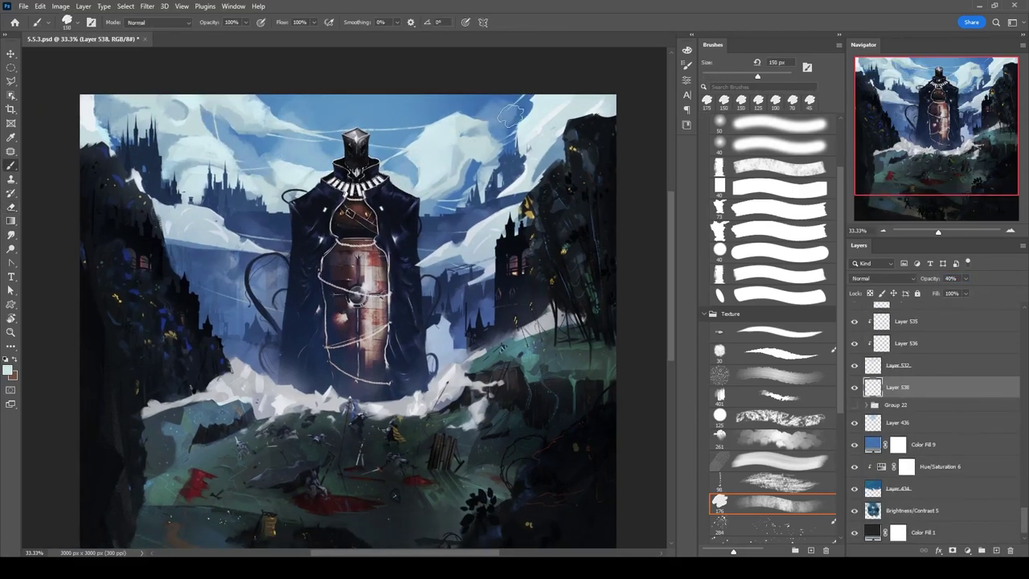
{"action": "key", "text": "bracketright"}
{"action": "key", "text": "bracketright"}
{"action": "key", "text": "bracketright"}
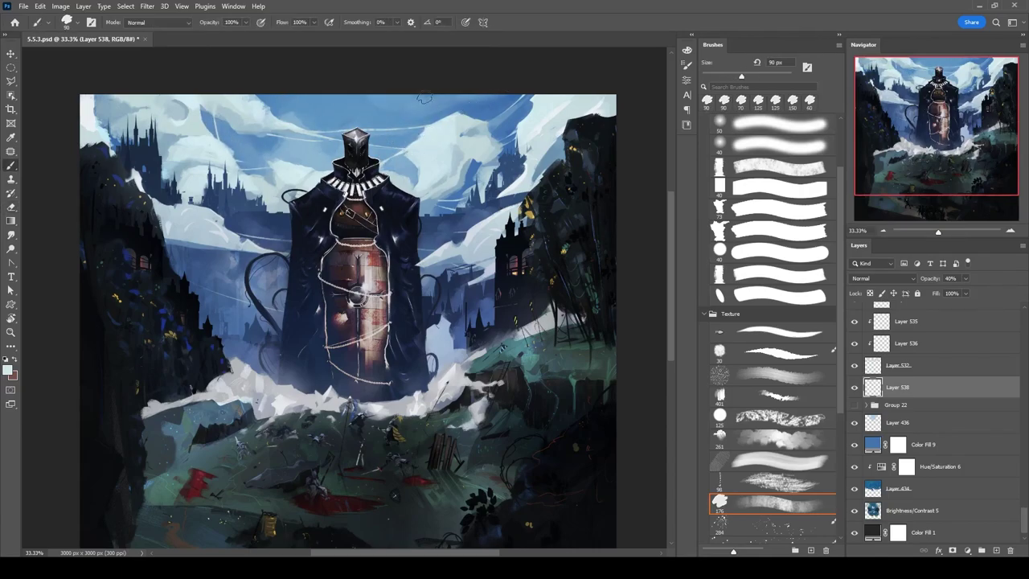
{"action": "scroll", "coordinate": [558, 140], "scroll_direction": "down", "scroll_amount": 2}
{"action": "scroll", "coordinate": [539, 183], "scroll_direction": "up", "scroll_amount": 1}
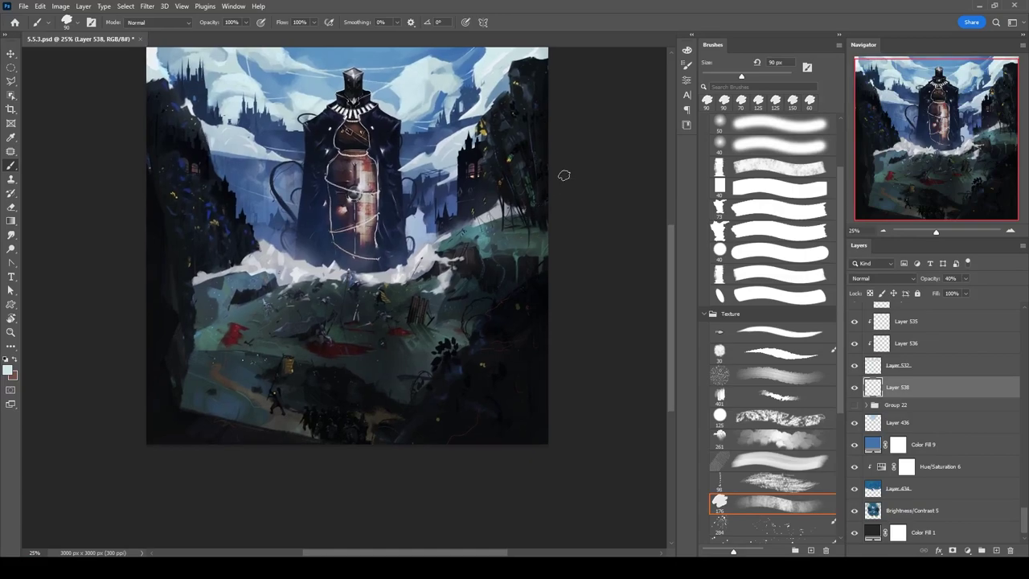
Hide Layer 329 copy and Layer 359 to remove the old white mist at the giant's feet.
{"action": "scroll", "coordinate": [932, 402], "scroll_direction": "up", "scroll_amount": 5}
{"action": "left_click", "coordinate": [902, 431]}
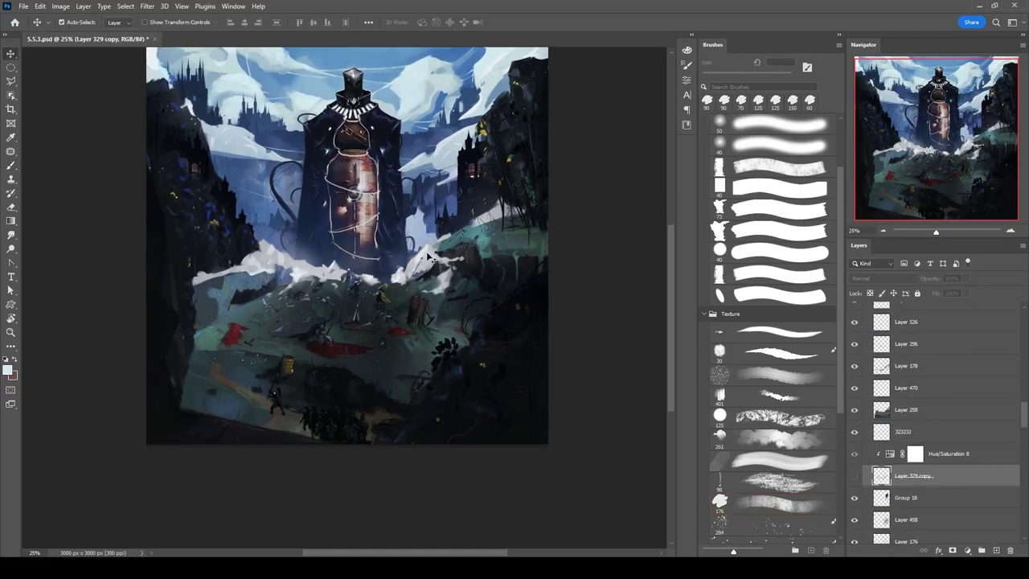
{"action": "scroll", "coordinate": [924, 418], "scroll_direction": "up", "scroll_amount": 5}
{"action": "left_click", "coordinate": [902, 312]}
{"action": "key", "text": "v"}
{"action": "left_click", "coordinate": [854, 312]}
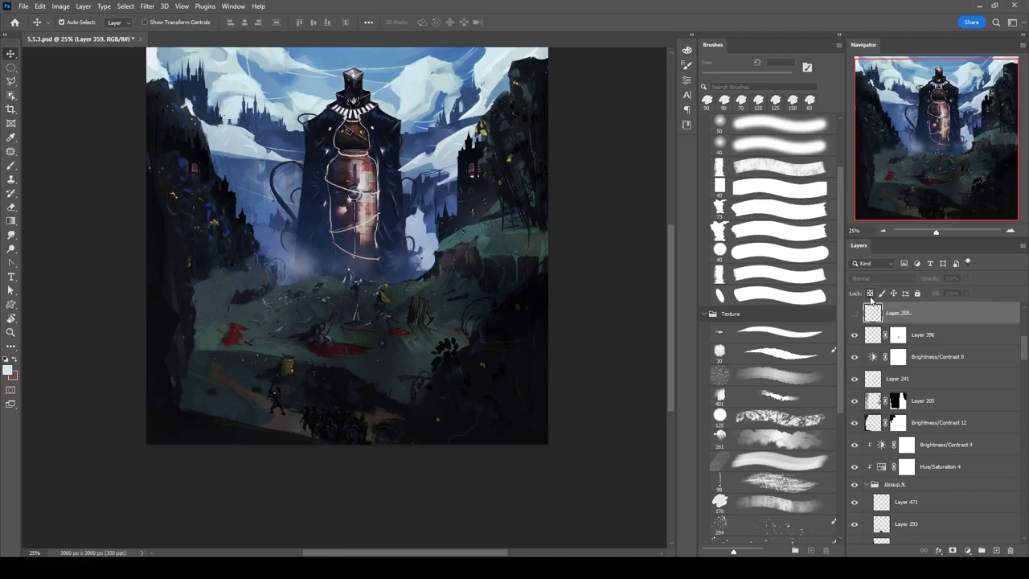
Paint new pale blue mist around the giant's base on layer 323232, shaping it with the textured brush and a 70 px Eraser.
{"action": "left_click_drag", "start_coordinate": [556, 146], "coordinate": [574, 187]}
{"action": "scroll", "coordinate": [1023, 359], "scroll_direction": "down", "scroll_amount": 3}
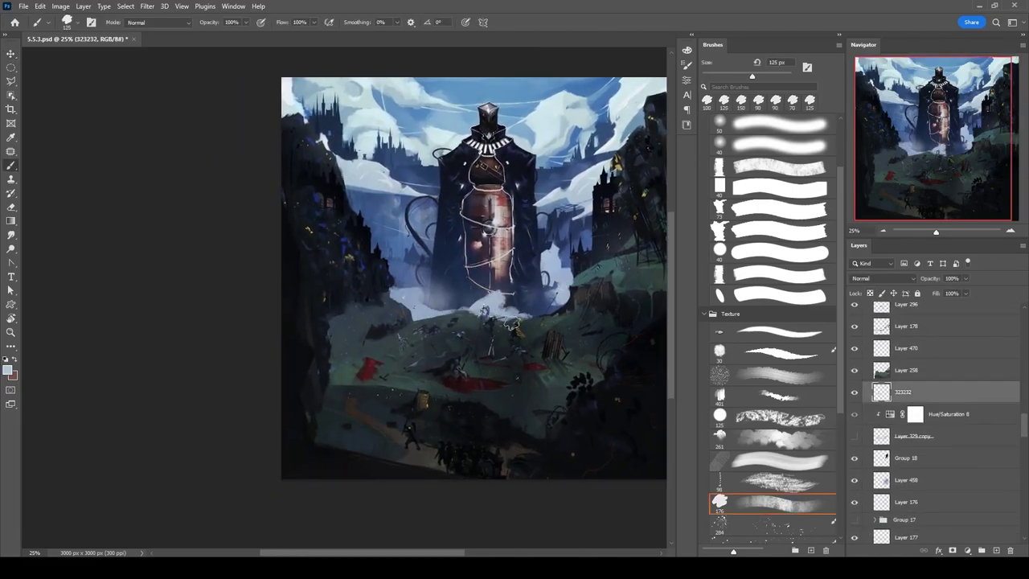
{"action": "key", "text": "e"}
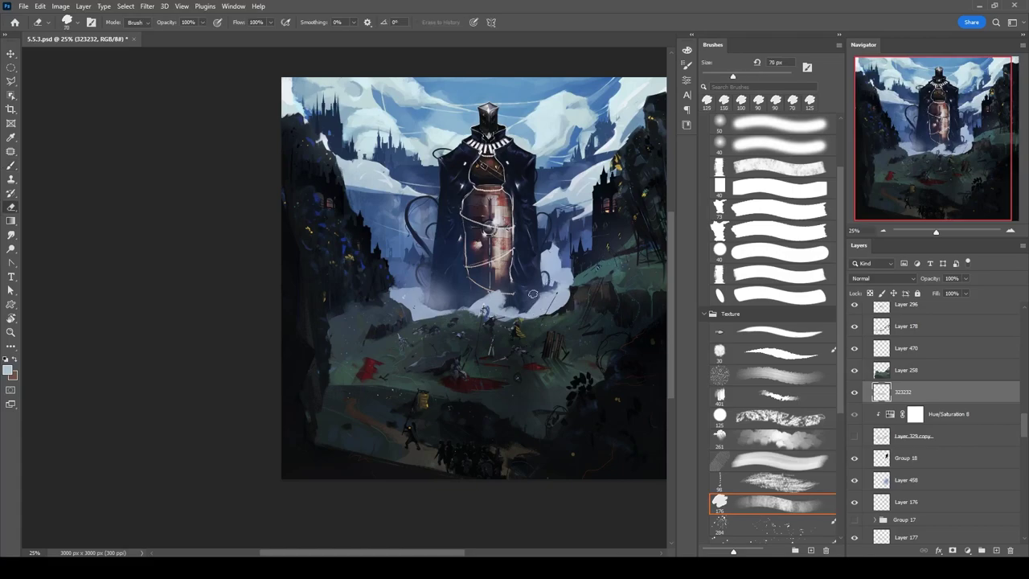
{"action": "key", "text": "b"}
{"action": "key", "text": "e"}
{"action": "key", "text": "b"}
{"action": "key", "text": "e"}
{"action": "key", "text": "b"}
{"action": "key", "text": "e"}
{"action": "key", "text": "b"}
{"action": "key", "text": "e"}
{"action": "key", "text": "b"}
Add a layer clipped to layer 323232 and paint lighter accents on the mist with the textured brush at 50–60 px.
{"action": "key", "text": "ctrl+shift+alt+n"}
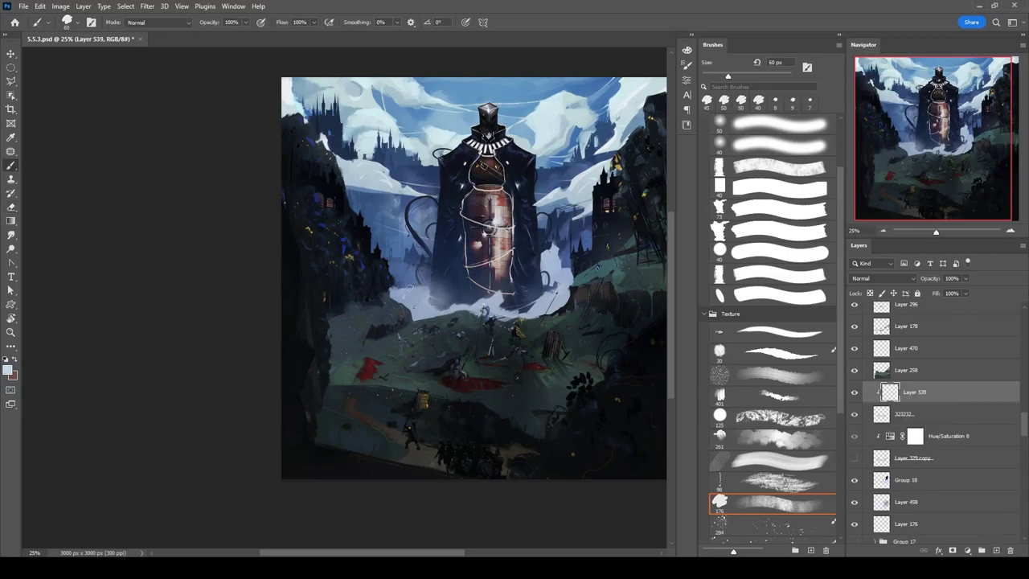
{"action": "scroll", "coordinate": [607, 246], "scroll_direction": "up", "scroll_amount": 1}
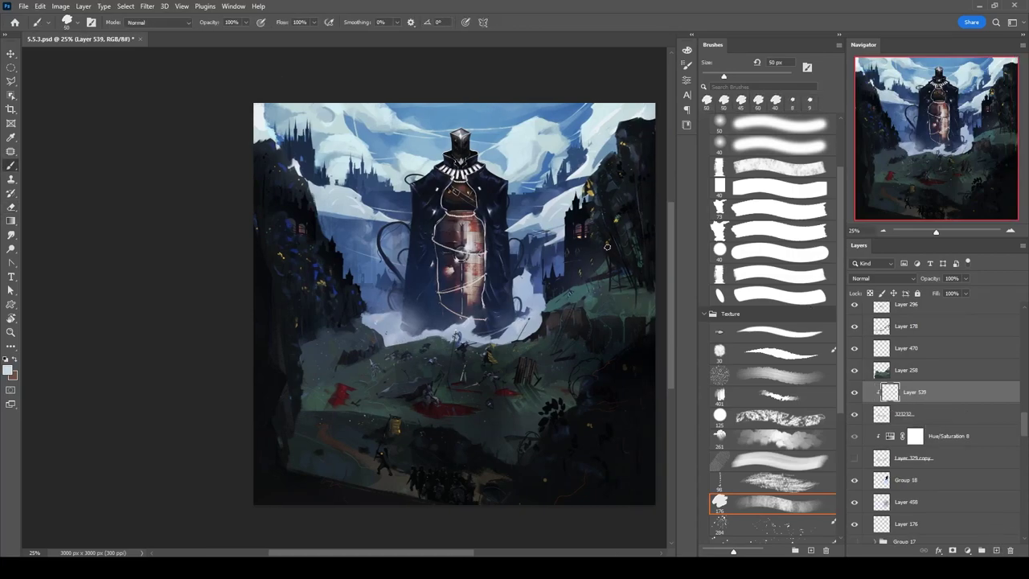
{"action": "left_click", "coordinate": [546, 129], "text": "alt"}
Refine the mist edges on layer 323232 with the textured brush at 40 px and the Eraser at 60 px.
{"action": "key", "text": "alt+bracketleft"}
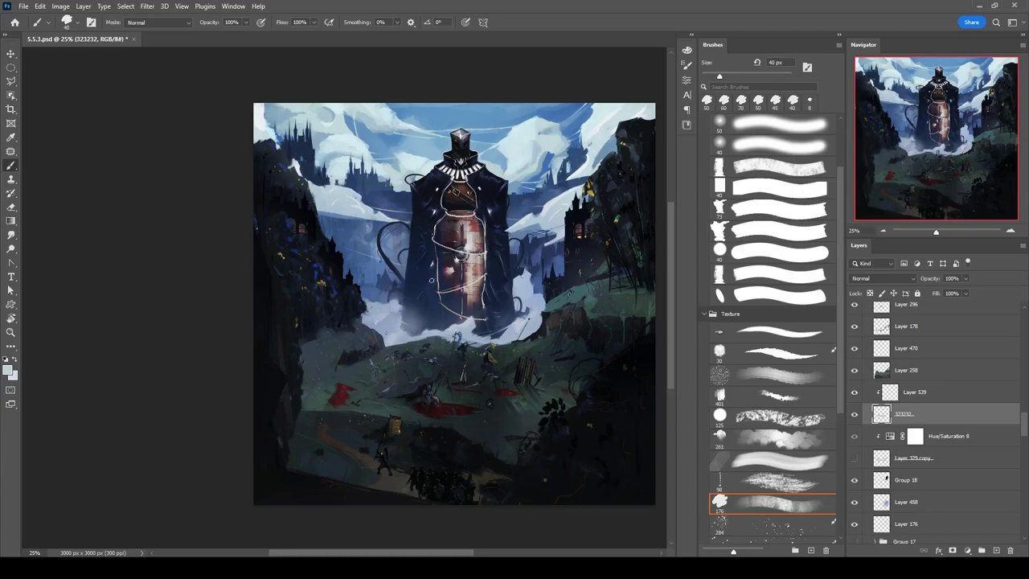
{"action": "key", "text": "e"}
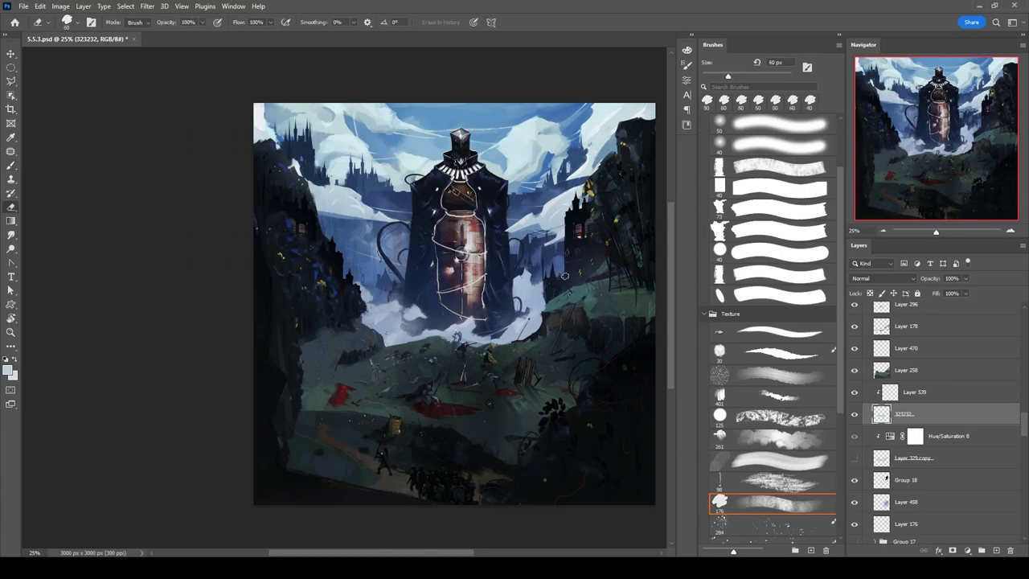
{"action": "key", "text": "b"}
{"action": "key", "text": "alt+bracketright"}
{"action": "left_click_drag", "start_coordinate": [582, 257], "coordinate": [548, 255]}
Add a layer at the top of Group 19 and build up mist along the valley edges with the textured brush and Eraser.
{"action": "key", "text": "ctrl+shift+alt+n"}
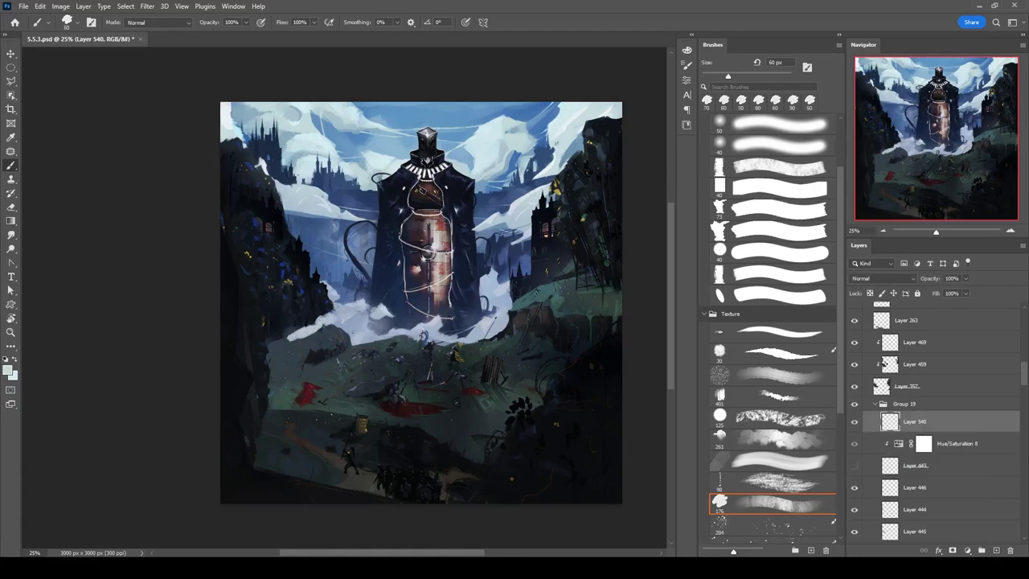
{"action": "key", "text": "bracketleft"}
{"action": "key", "text": "e"}
{"action": "key", "text": "bracketleft"}
{"action": "key", "text": "bracketleft"}
{"action": "key", "text": "bracketleft"}
{"action": "key", "text": "bracketleft"}
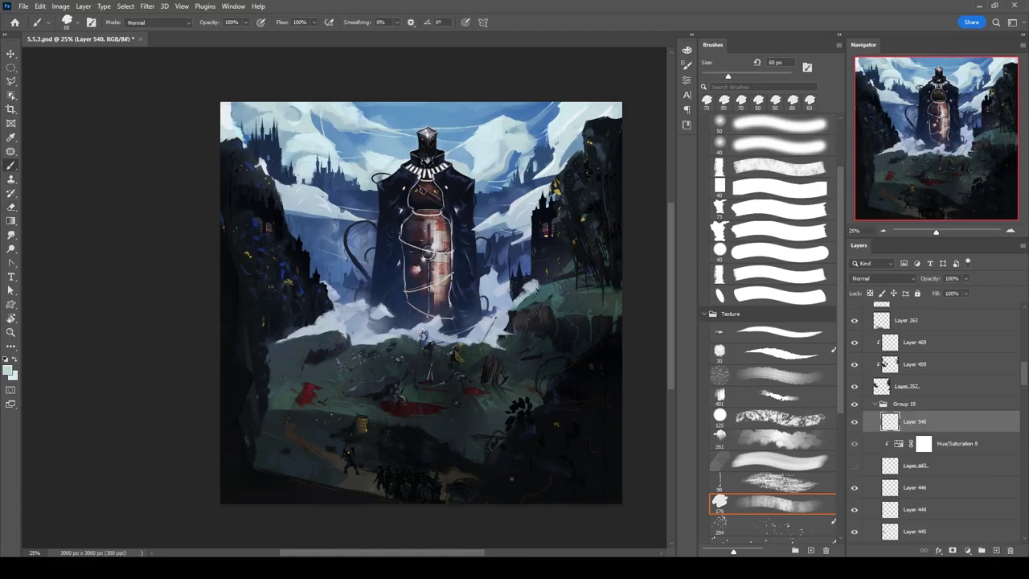
{"action": "key", "text": "b"}
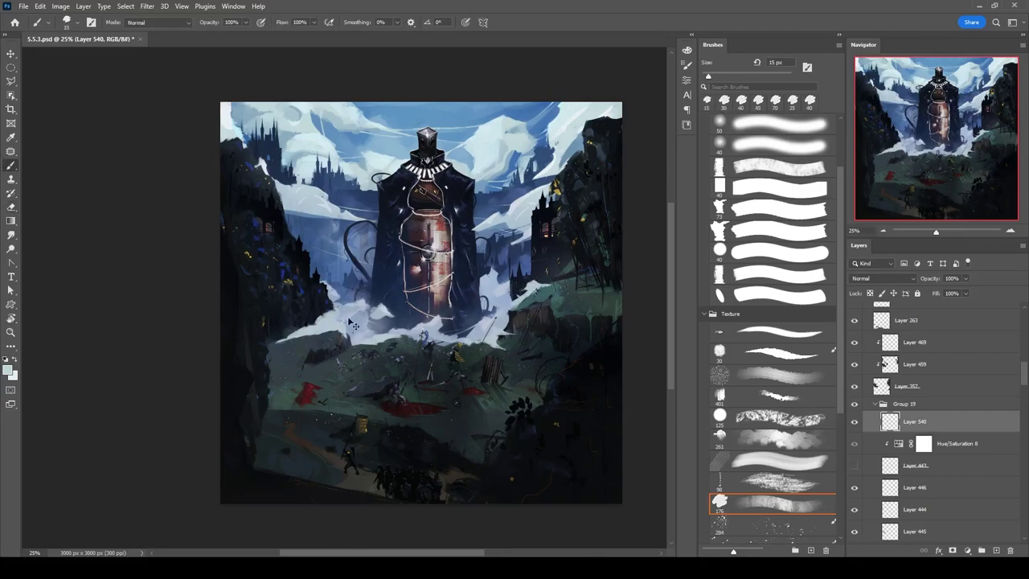
Add a layer clipped to Layer 540 and shade the valley mist in muted blue with the textured brush at 35 px.
{"action": "key", "text": "ctrl+shift+alt+n"}
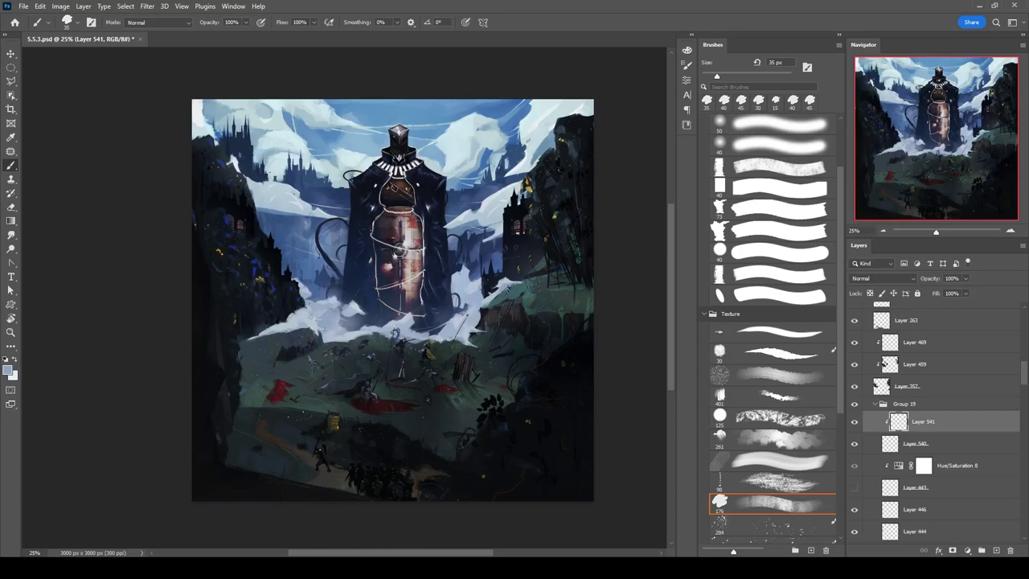
{"action": "left_click_drag", "start_coordinate": [248, 342], "coordinate": [199, 364]}
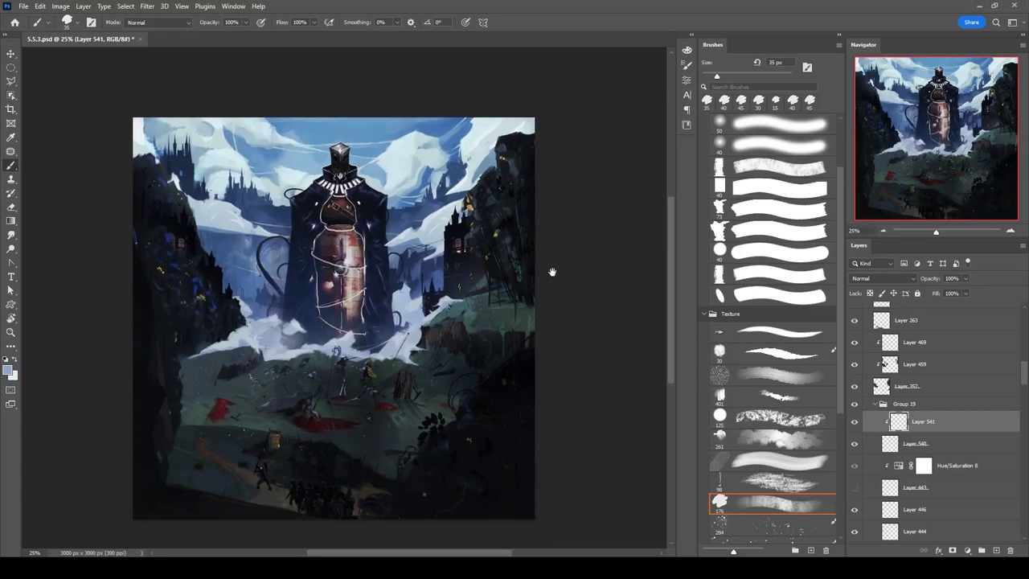
{"action": "left_click", "coordinate": [957, 466]}
{"action": "left_click", "coordinate": [951, 490], "text": "shift"}
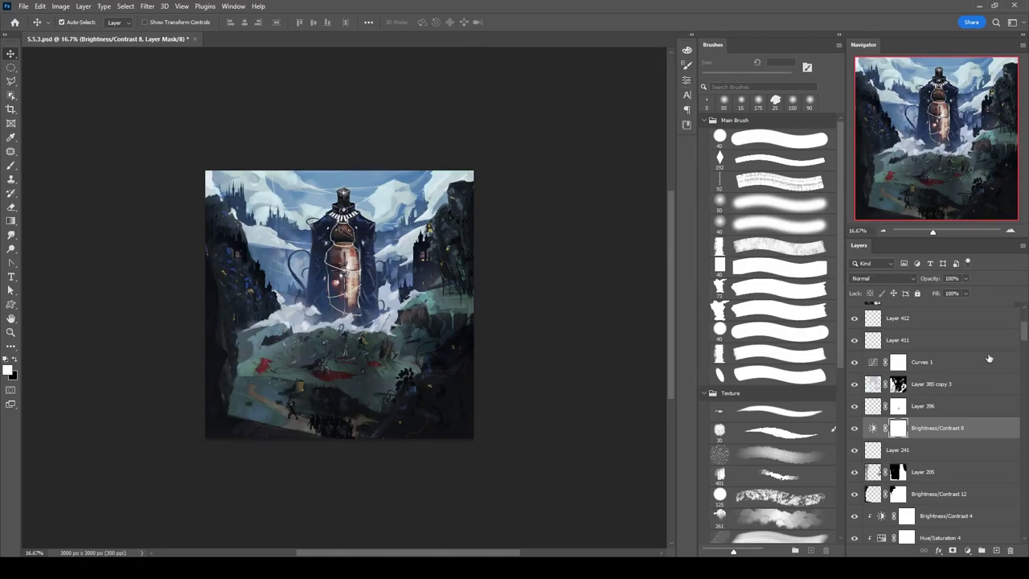
Examine the shading and adjustment layers, including Layer 459, Layer 205 and Layer 325 copy, and their effect on the whole painting.
{"action": "scroll", "coordinate": [933, 418], "scroll_direction": "down", "scroll_amount": 5}
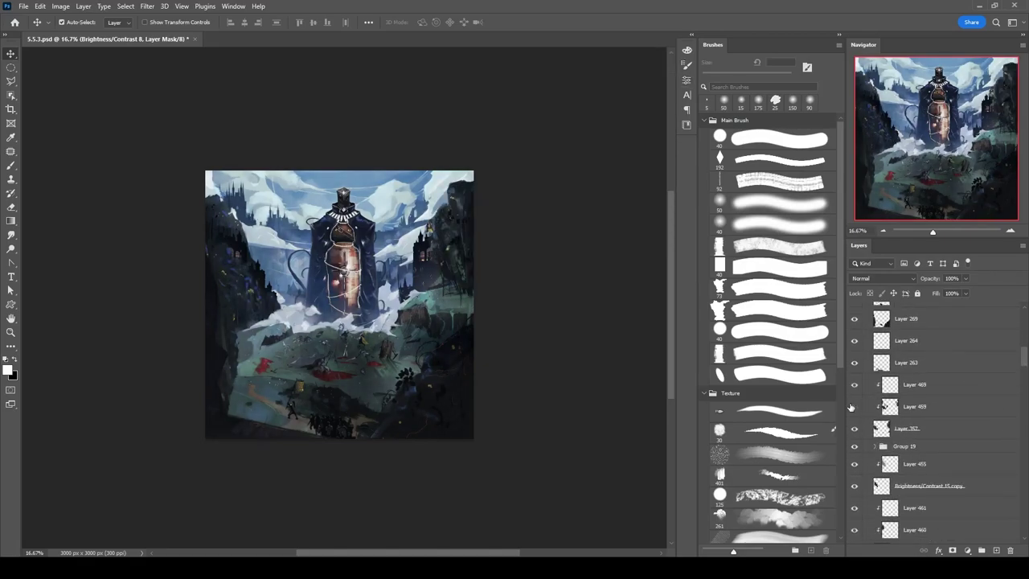
{"action": "left_click", "coordinate": [1018, 402]}
{"action": "scroll", "coordinate": [948, 402], "scroll_direction": "up", "scroll_amount": 6}
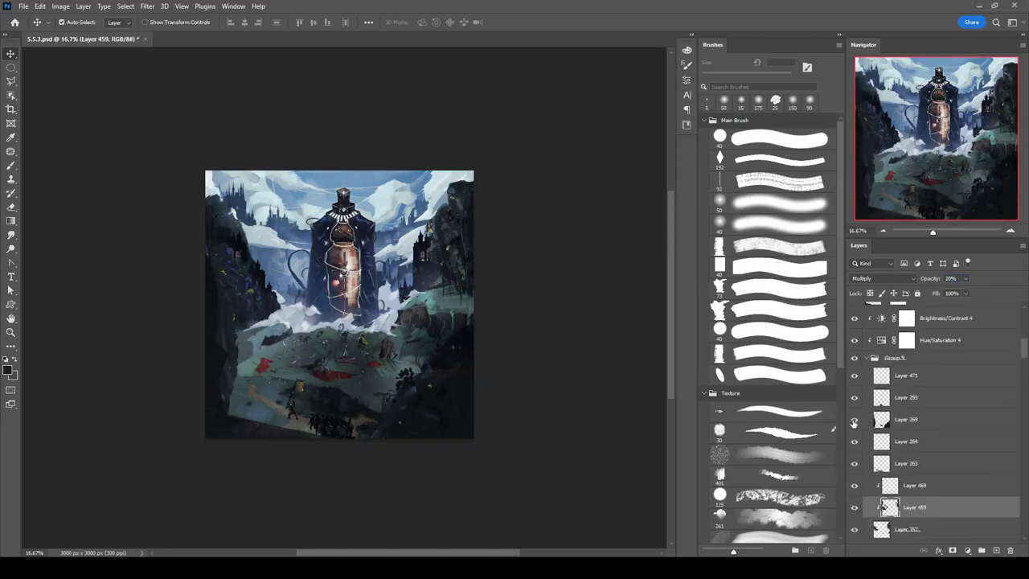
{"action": "left_click", "coordinate": [916, 351]}
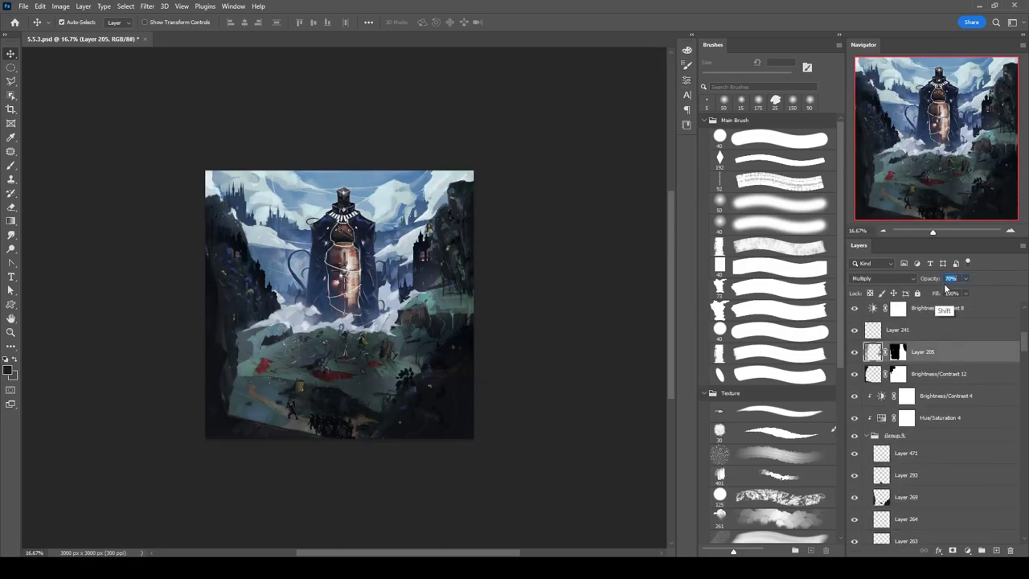
{"action": "left_click", "coordinate": [409, 347]}
{"action": "key", "text": "ctrl+plus"}
{"action": "key", "text": "ctrl+plus"}
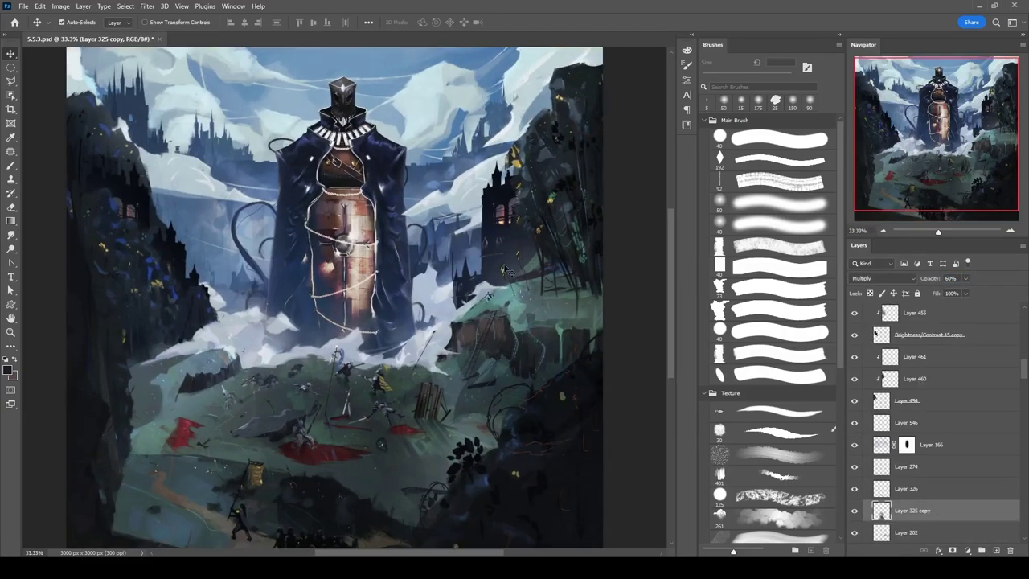
{"action": "key", "text": "ctrl+minus"}
{"action": "scroll", "coordinate": [948, 450], "scroll_direction": "up", "scroll_amount": 5}
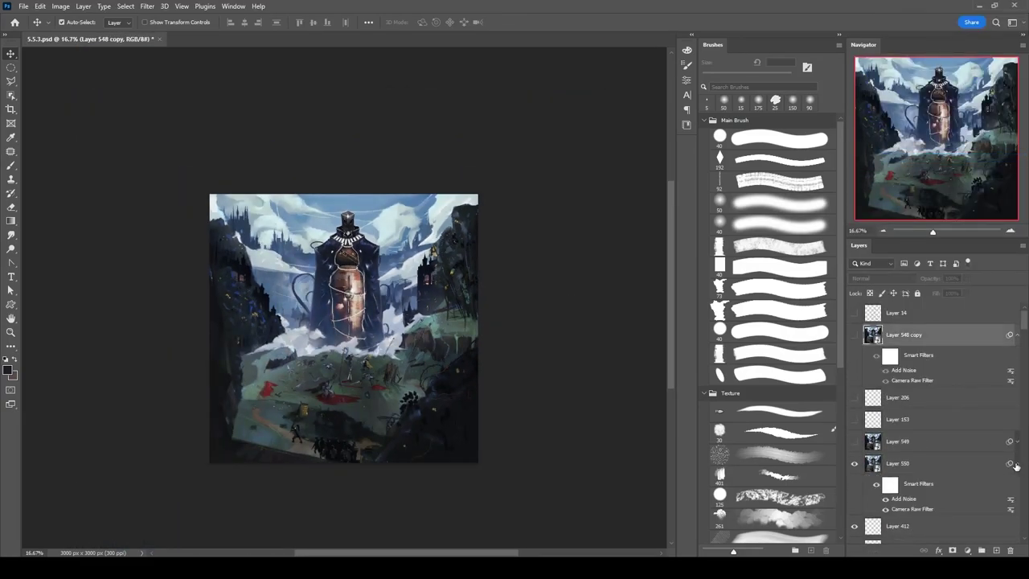
Open the Camera Raw filter on Layer 550 and review its Basic, Curve and Color Mixer adjustments.
{"action": "left_click", "coordinate": [1017, 468]}
{"action": "key", "text": "ctrl+alt+f"}
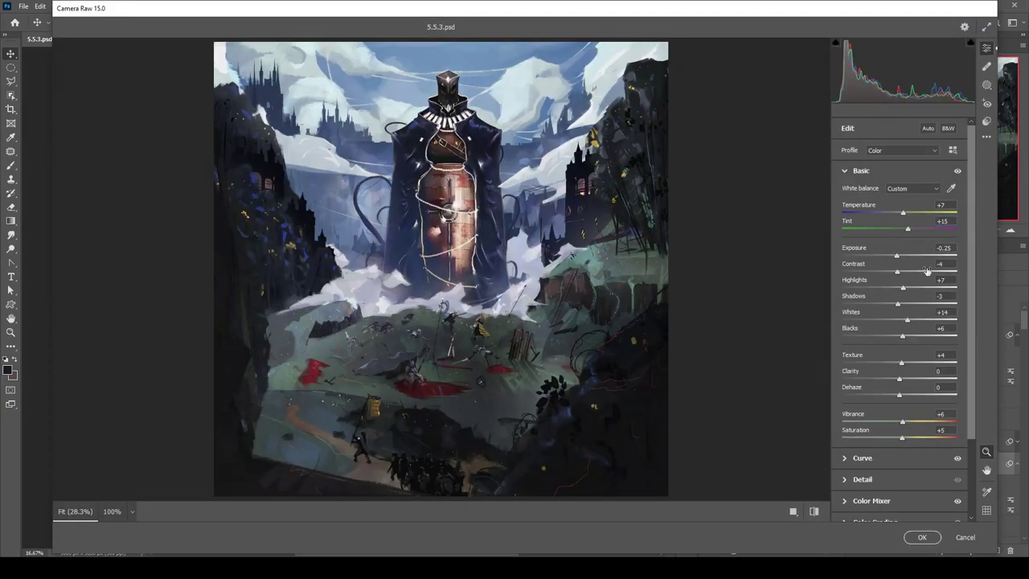
{"action": "scroll", "coordinate": [911, 304], "scroll_direction": "down", "scroll_amount": 3}
{"action": "left_click", "coordinate": [862, 359]}
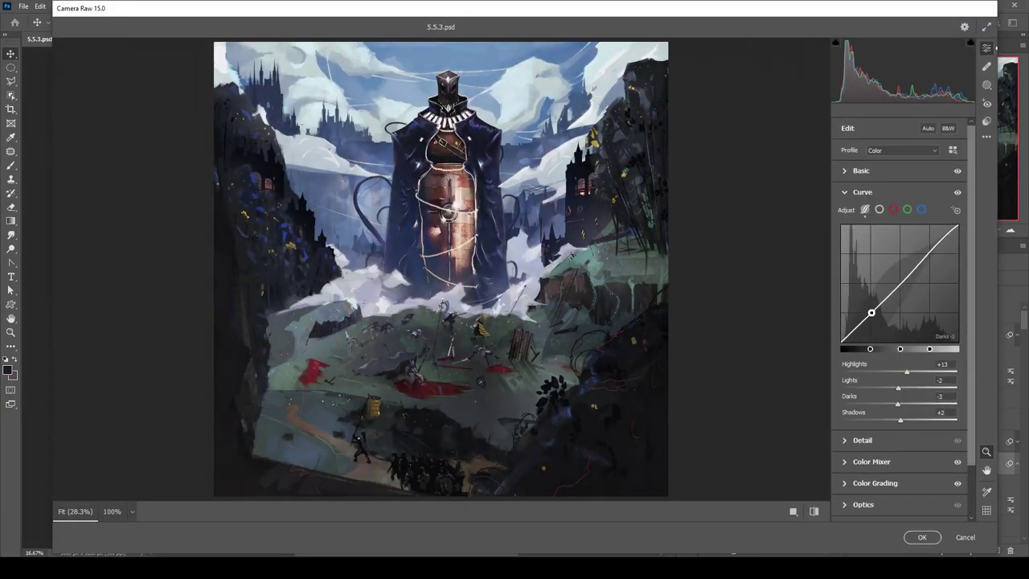
{"action": "left_click", "coordinate": [864, 459]}
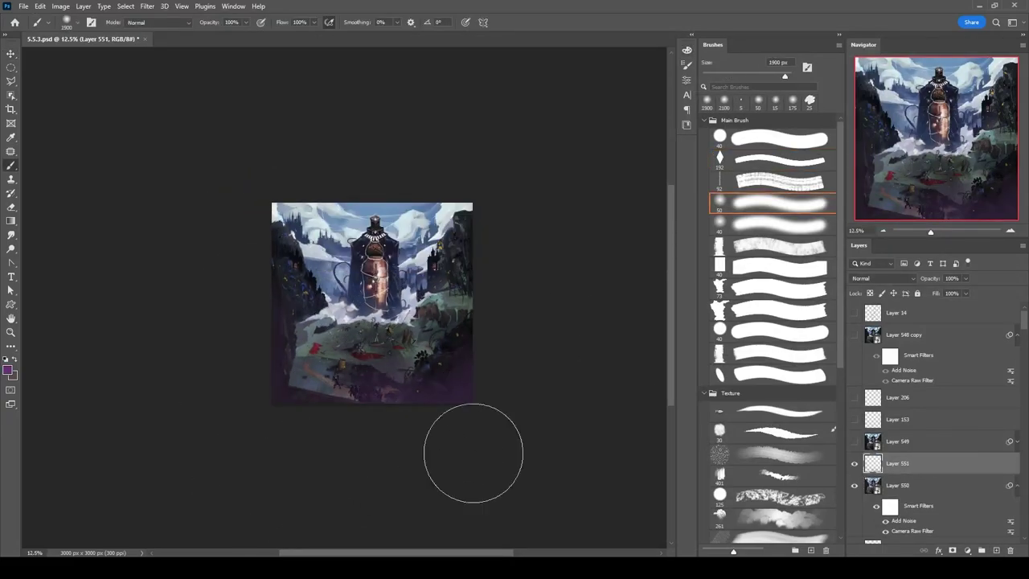
Blend the purple soft-brush tint on Layer 551 in Color mode at 60% opacity and choose a lighter purple.
{"action": "left_click", "coordinate": [882, 278]}
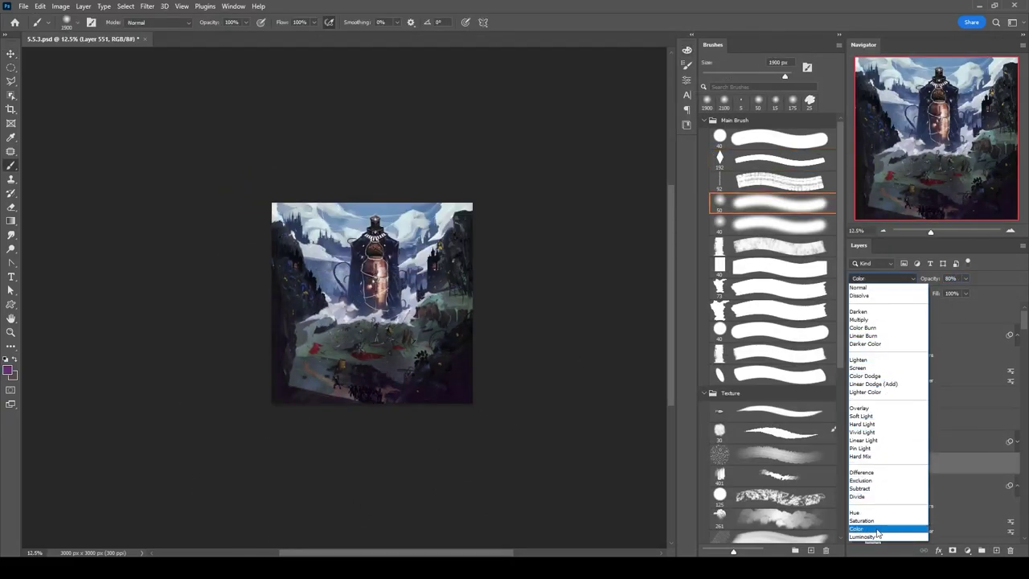
{"action": "left_click", "coordinate": [856, 528]}
{"action": "right_click", "coordinate": [494, 184], "text": "alt+shift"}
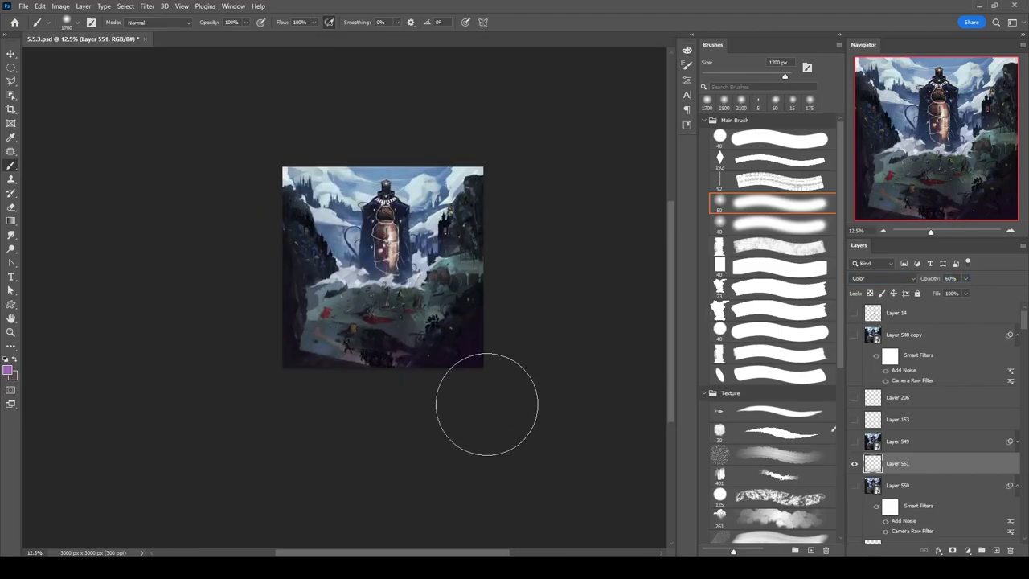
Add a tint layer directly above Layer 469 in Normal mode, clipped to the rock layers beneath it.
{"action": "left_click", "coordinate": [882, 278]}
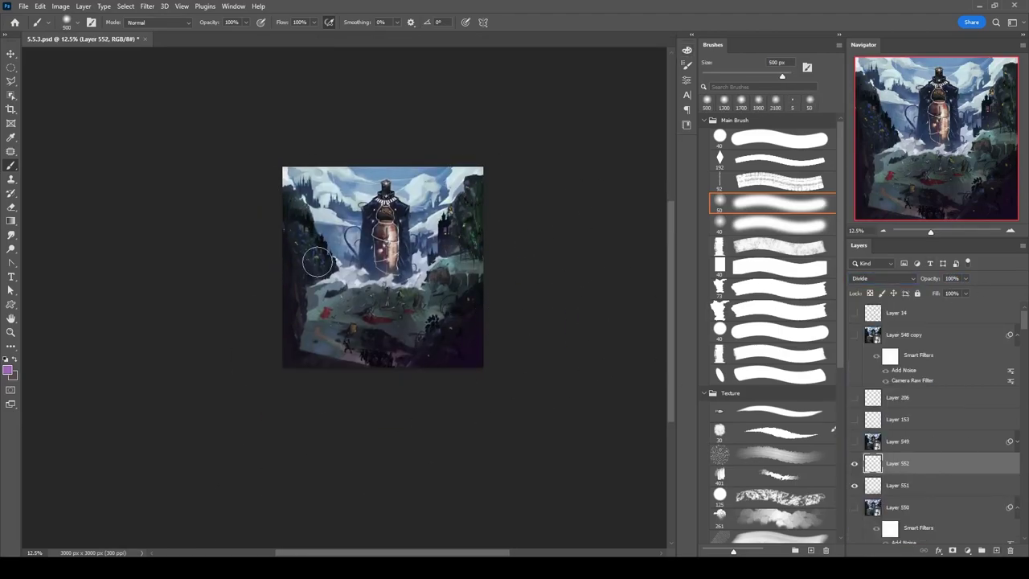
{"action": "key", "text": "ctrl+plus"}
{"action": "key", "text": "ctrl+plus"}
{"action": "key", "text": "ctrl+plus"}
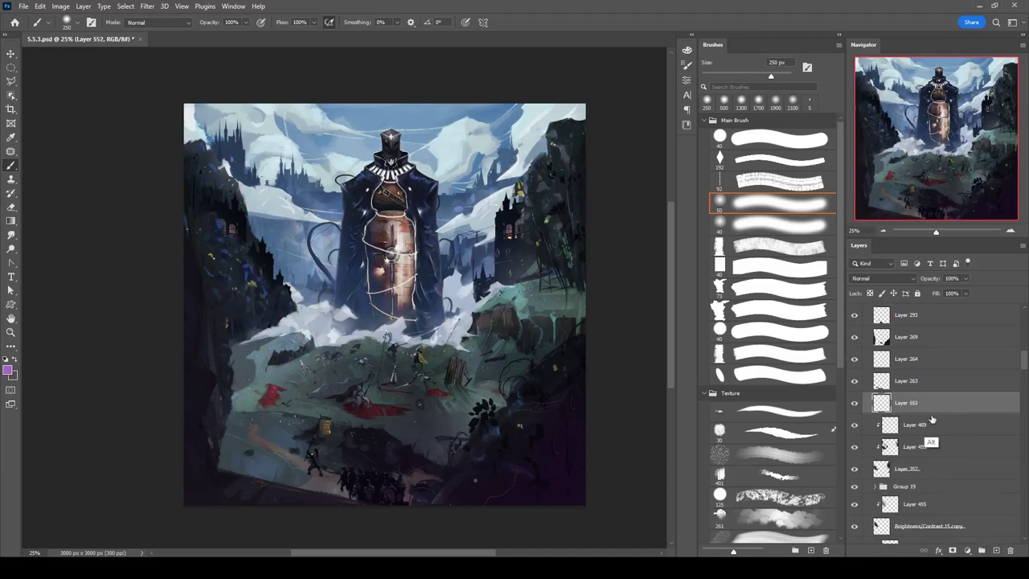
{"action": "left_click", "coordinate": [882, 278]}
{"action": "key", "text": "Escape"}
Add another clipped layer above Layer 552, tint the cliffs with the soft brush around 700 px, and set it to Color mode.
{"action": "key", "text": "bracketleft"}
{"action": "key", "text": "bracketleft"}
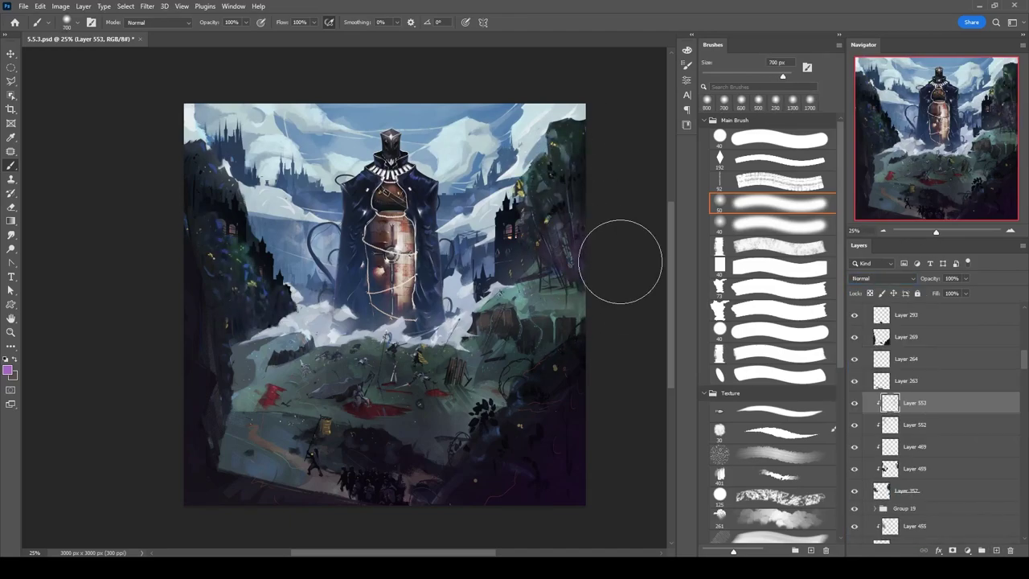
{"action": "left_click", "coordinate": [882, 278]}
{"action": "left_click", "coordinate": [884, 529]}
Apply the Add Noise and Camera Raw filters from Layer 550 to merged Layer 554, and mask a duplicate with the 1000 px soft brush.
{"action": "scroll", "coordinate": [1024, 326], "scroll_direction": "down", "scroll_amount": 3}
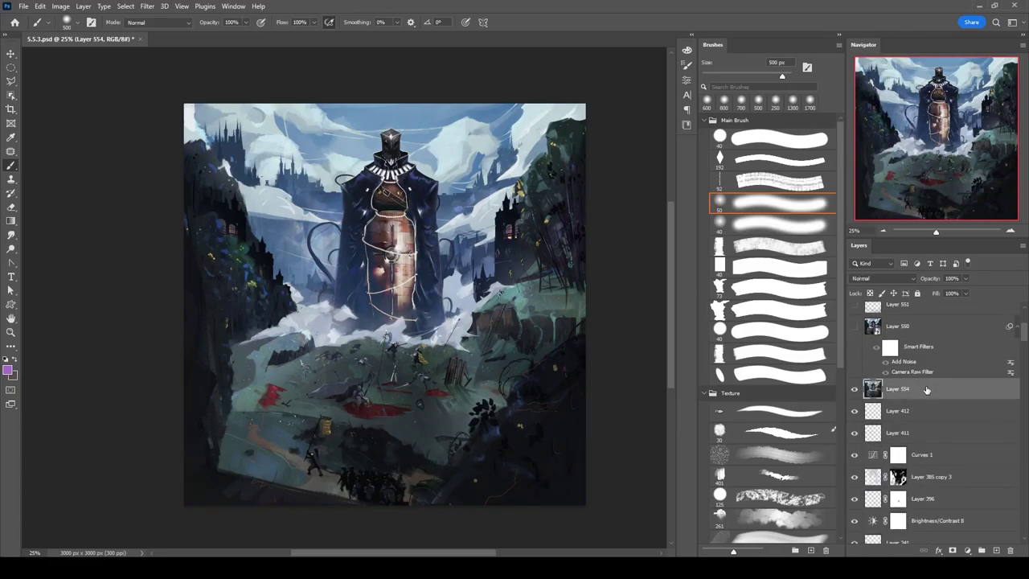
{"action": "left_click", "coordinate": [898, 326]}
{"action": "key", "text": "ctrl+minus"}
{"action": "double_click", "coordinate": [923, 433]}
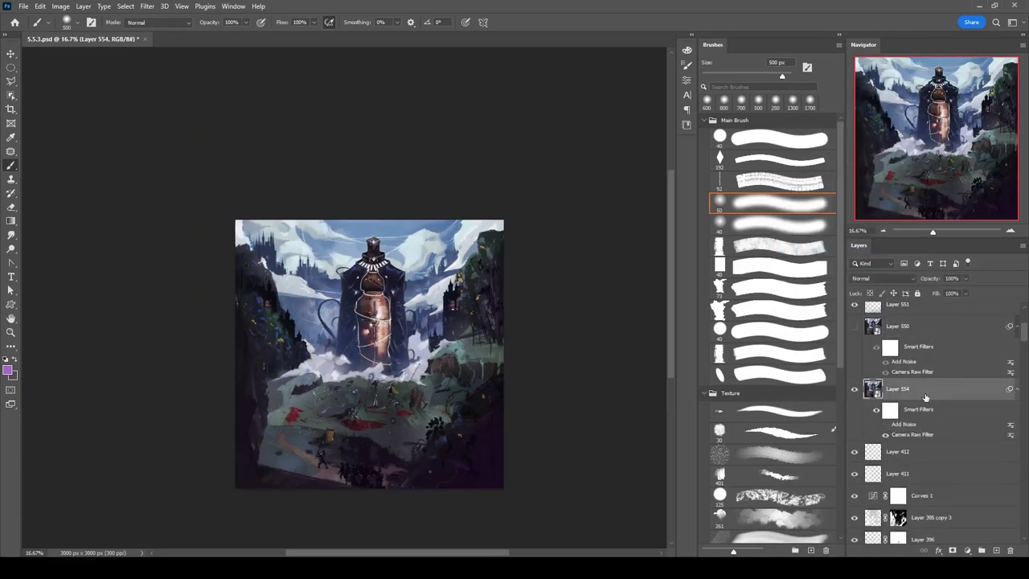
{"action": "key", "text": "Return"}
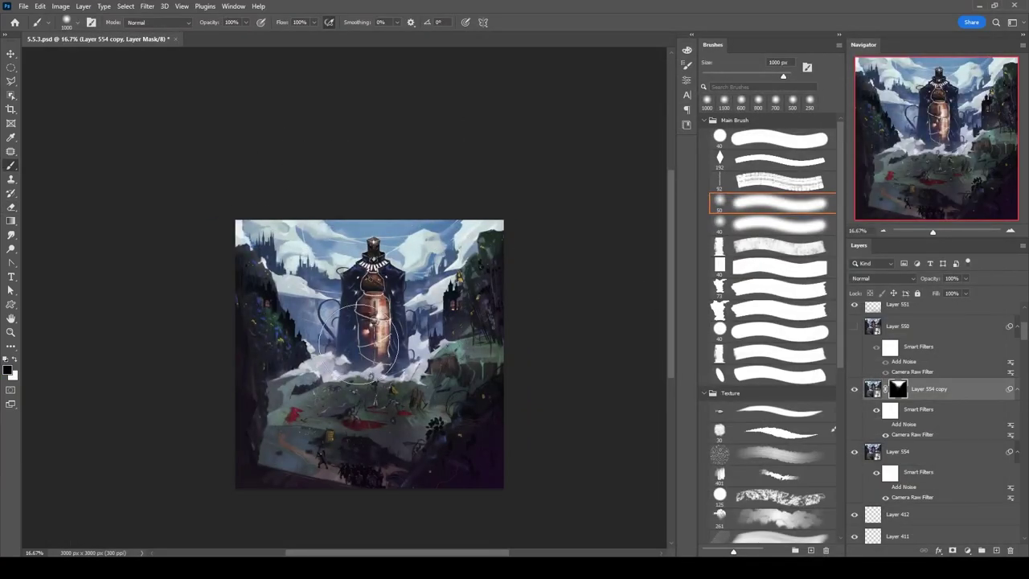
Reopen the Camera Raw Filter on merged Layer 554 and apply its settings.
{"action": "left_click", "coordinate": [936, 464]}
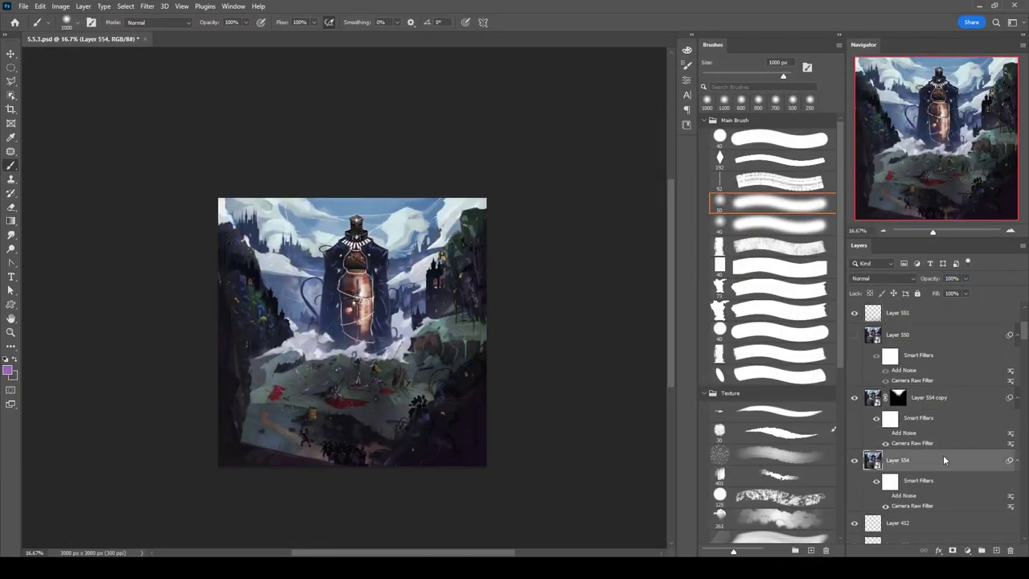
{"action": "double_click", "coordinate": [912, 506]}
{"action": "key", "text": "Return"}
Try a Hue/Saturation adjustment above Brightness/Contrast 17 with Blues at hue -45, saturation +20 and lightness +8.
{"action": "key", "text": "ctrl+plus"}
{"action": "left_click_drag", "start_coordinate": [1024, 331], "coordinate": [1024, 466]}
{"action": "double_click", "coordinate": [882, 416]}
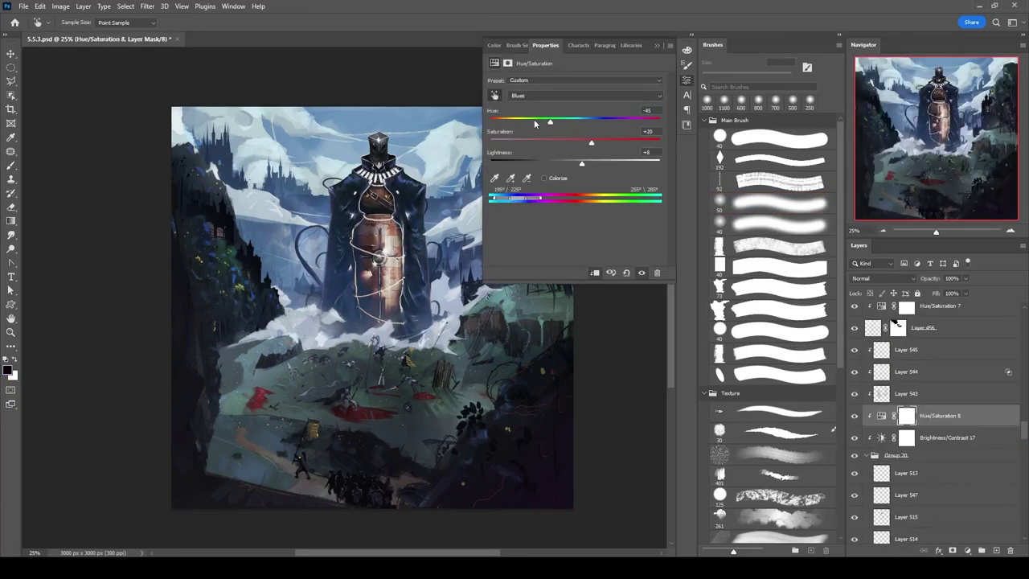
{"action": "left_click", "coordinate": [579, 94]}
{"action": "key", "text": "Delete"}
Add a clipped Levels adjustment above Brightness/Contrast 17 with midtones at 0.98 and the white input at 249.
{"action": "left_click", "coordinate": [967, 550]}
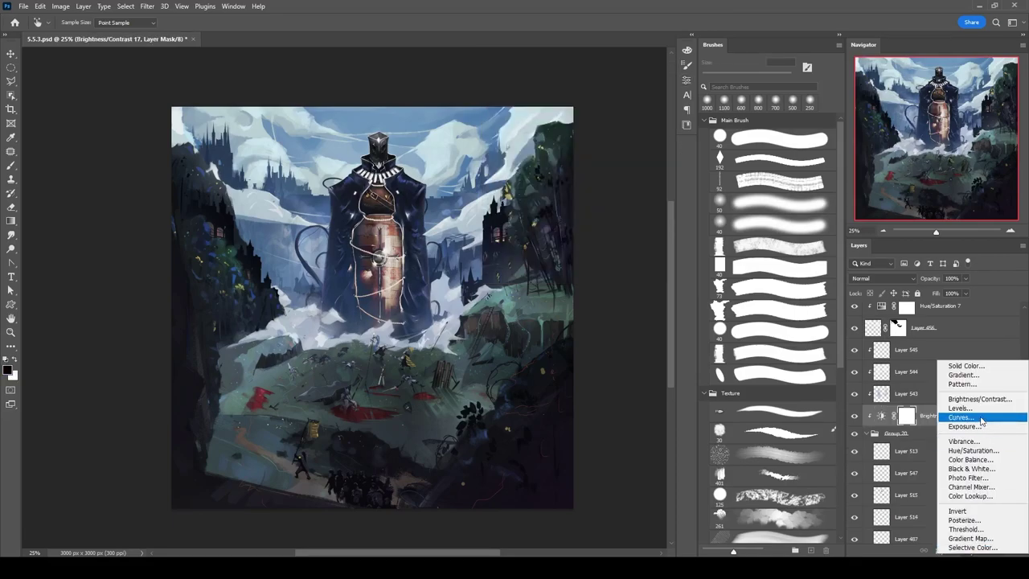
{"action": "left_click", "coordinate": [957, 416]}
{"action": "left_click_drag", "start_coordinate": [650, 159], "coordinate": [648, 158]}
{"action": "left_click_drag", "start_coordinate": [583, 160], "coordinate": [591, 165]}
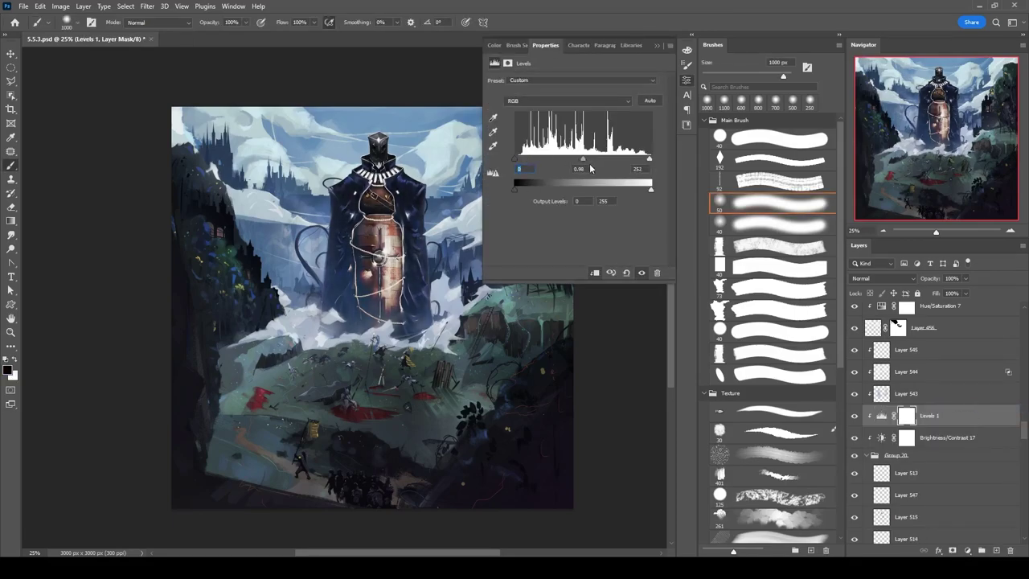
{"action": "left_click", "coordinate": [855, 416]}
{"action": "left_click", "coordinate": [882, 415]}
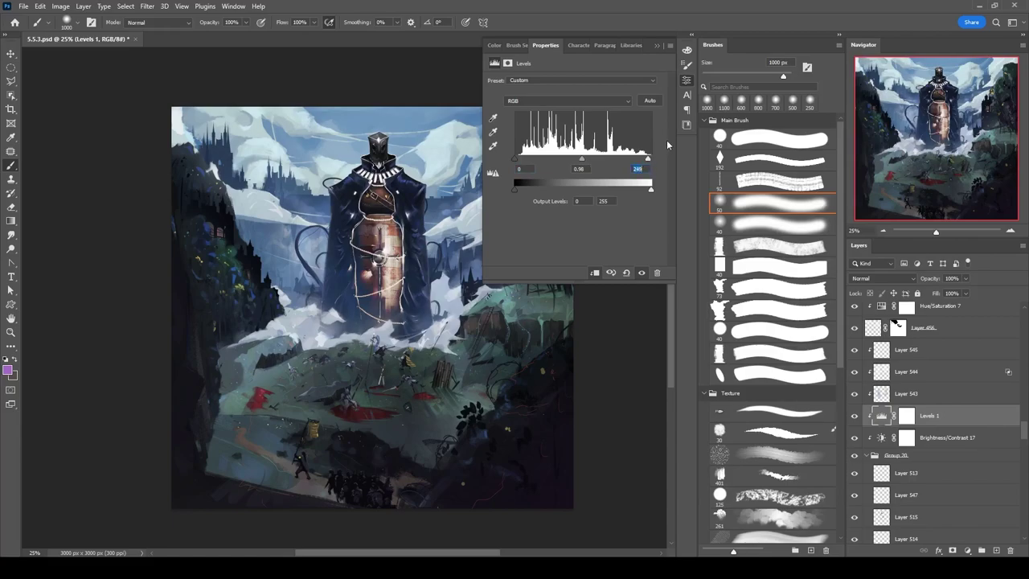
{"action": "left_click", "coordinate": [657, 46]}
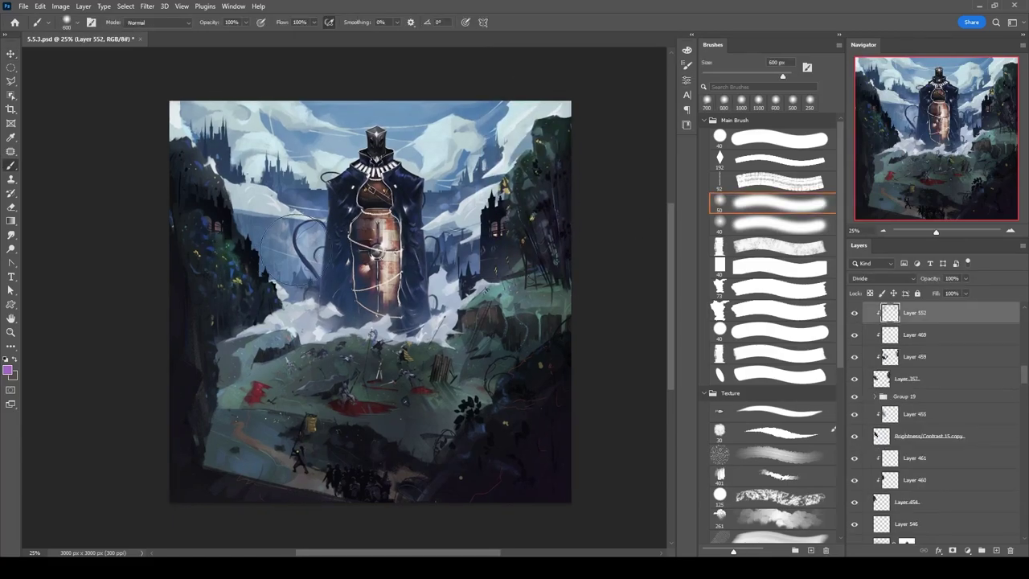
Work on Layer 552 in Divide mode with the 500 px soft brush, trying a pink and a bright green colour.
{"action": "key", "text": "F6"}
{"action": "left_click", "coordinate": [264, 298], "text": "alt"}
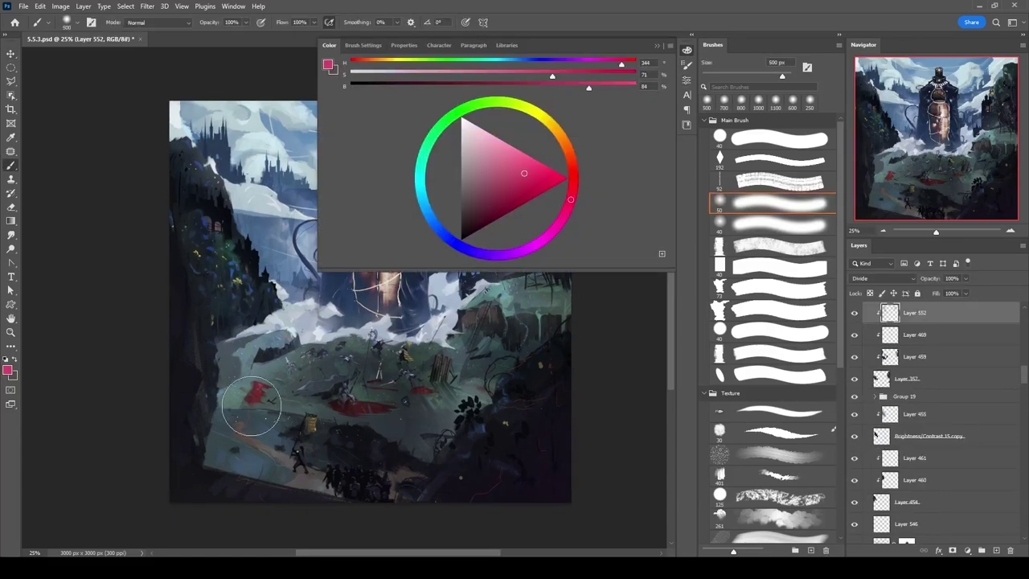
{"action": "left_click", "coordinate": [210, 304], "text": "alt"}
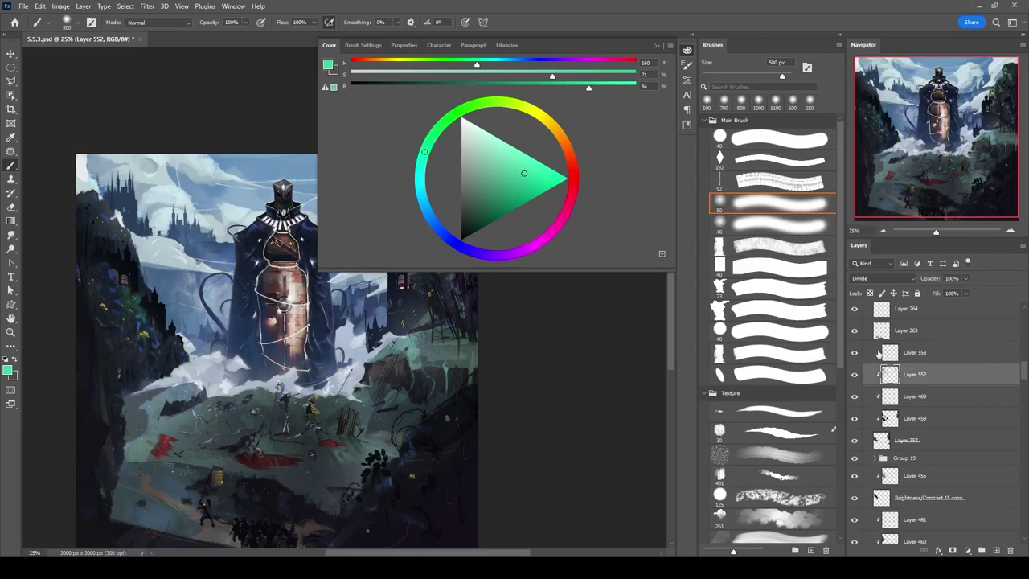
Add a clipped layer above Layer 552 and tint the cliffs blue with the 500 px soft brush.
{"action": "left_click", "coordinate": [92, 308], "text": "alt"}
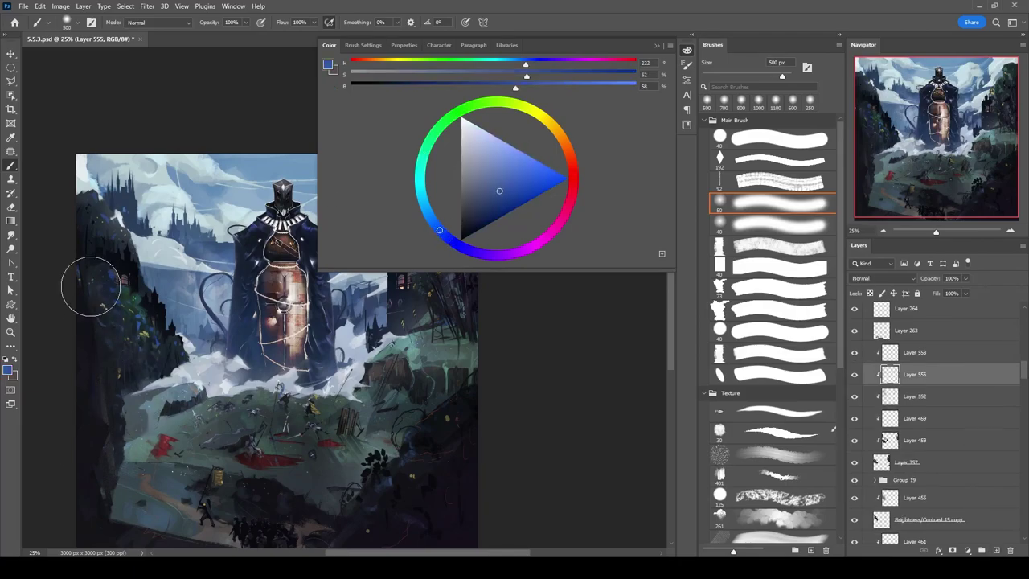
{"action": "scroll", "coordinate": [477, 351], "scroll_direction": "up", "scroll_amount": 3}
{"action": "scroll", "coordinate": [533, 313], "scroll_direction": "down", "scroll_amount": 1}
{"action": "key", "text": "ctrl+minus"}
{"action": "key", "text": "F6"}
Set Layer 555 to Linear Dodge (Add) and soften its tint with the soft eraser at 600 px.
{"action": "left_click", "coordinate": [890, 277]}
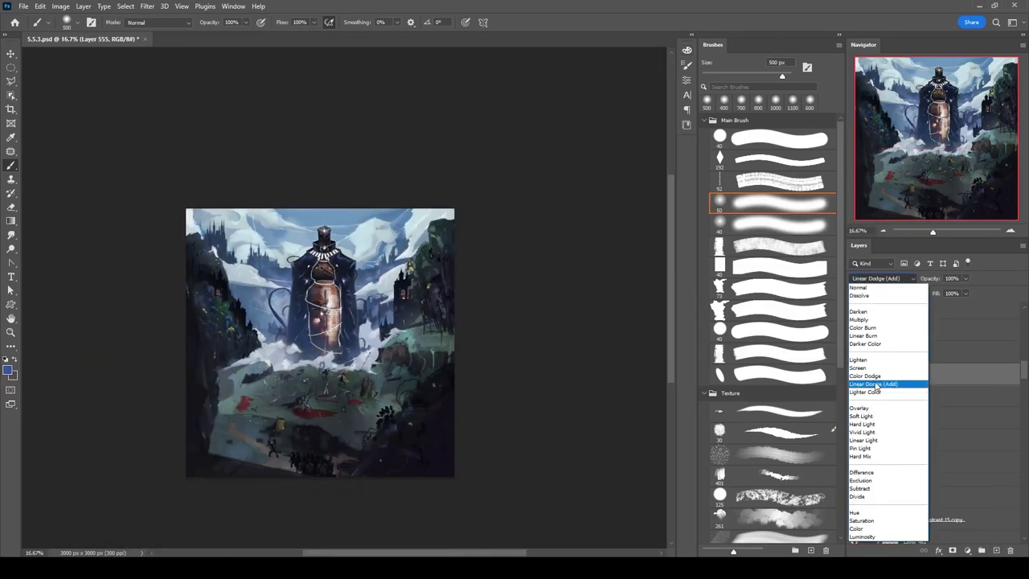
{"action": "left_click", "coordinate": [873, 383]}
{"action": "key", "text": "e"}
{"action": "key", "text": "ctrl+plus"}
{"action": "key", "text": "ctrl+plus"}
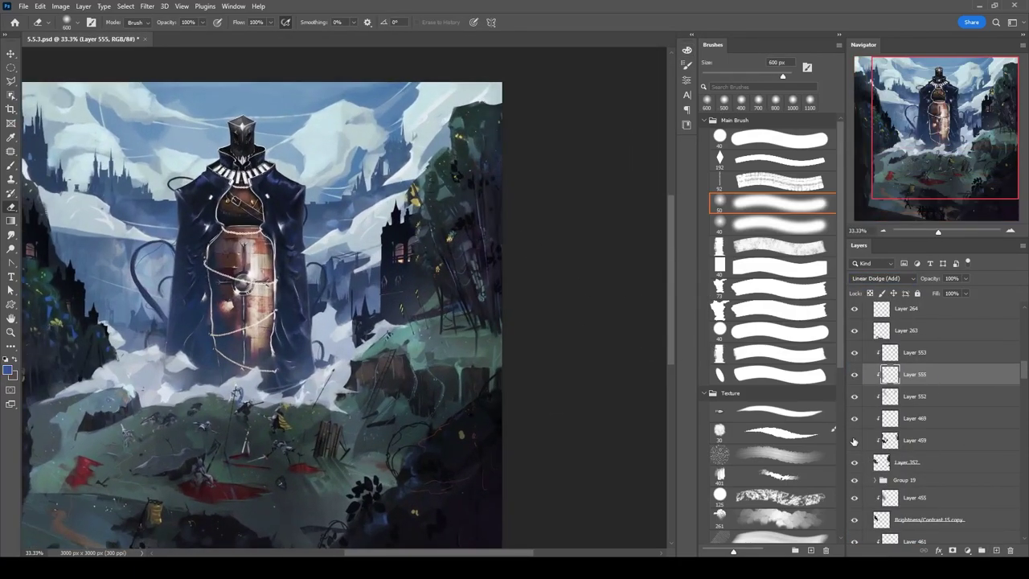
Add a clipped layer above Layer 469 and paint the right cliff's foliage with a textured brush at 20 to 40 px.
{"action": "key", "text": "ctrl+plus"}
{"action": "key", "text": "b"}
{"action": "left_click", "coordinate": [864, 463]}
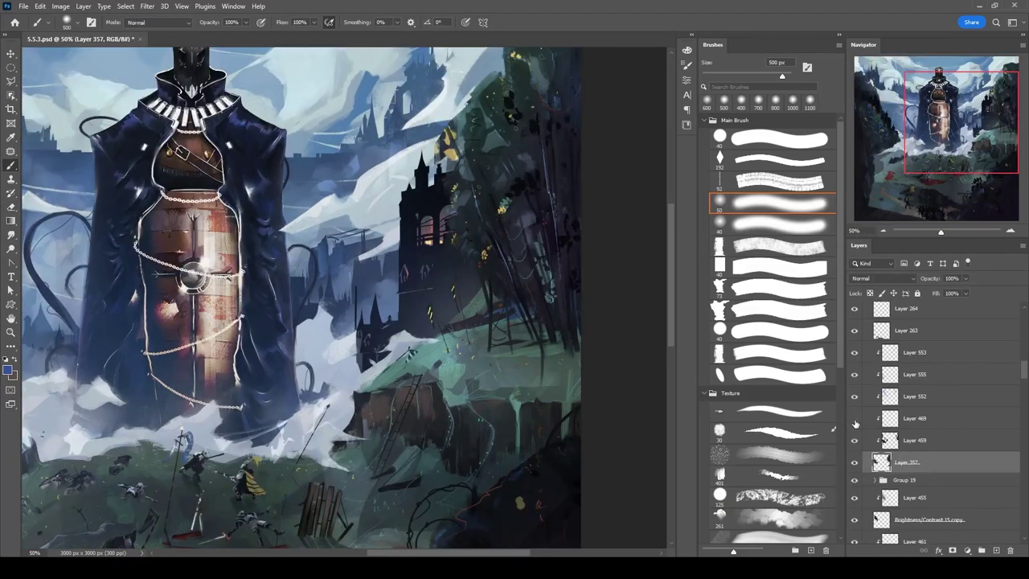
{"action": "key", "text": "ctrl+alt+shift+n"}
{"action": "scroll", "coordinate": [772, 322], "scroll_direction": "down", "scroll_amount": 5}
{"action": "left_click", "coordinate": [772, 417]}
{"action": "scroll", "coordinate": [506, 129], "scroll_direction": "up", "scroll_amount": 1}
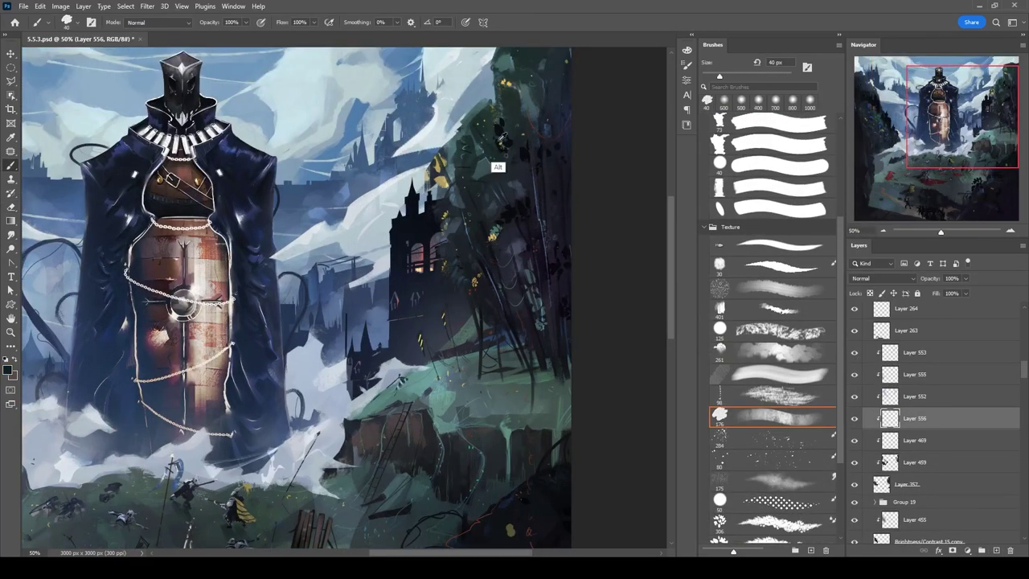
{"action": "key", "text": "e"}
{"action": "key", "text": "b"}
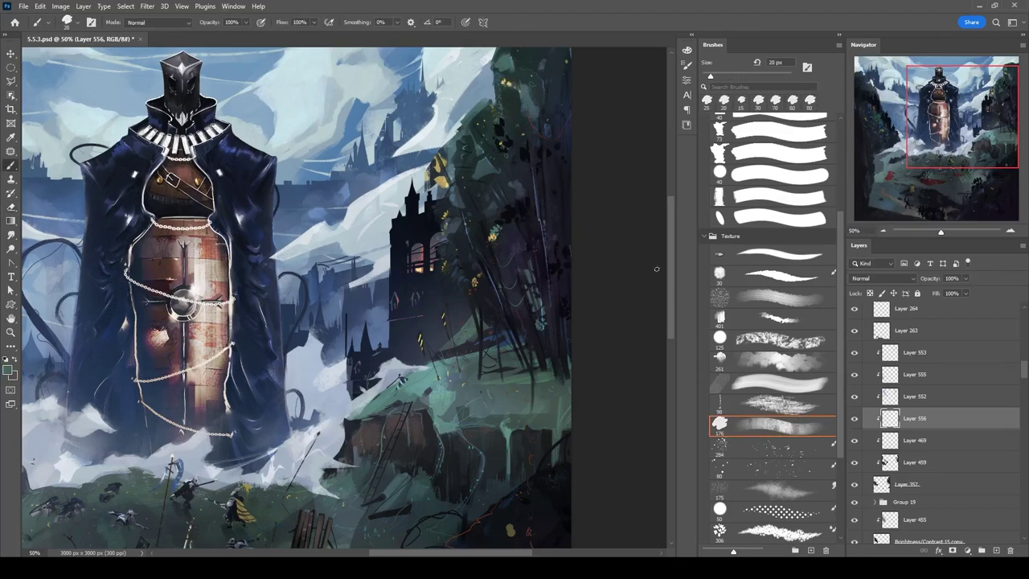
Add another clipped layer above Layer 556 and paint teal foliage details among the right cliff's trees, refining them with a 15 px round brush.
{"action": "key", "text": "period"}
{"action": "key", "text": "ctrl+alt+shift+n"}
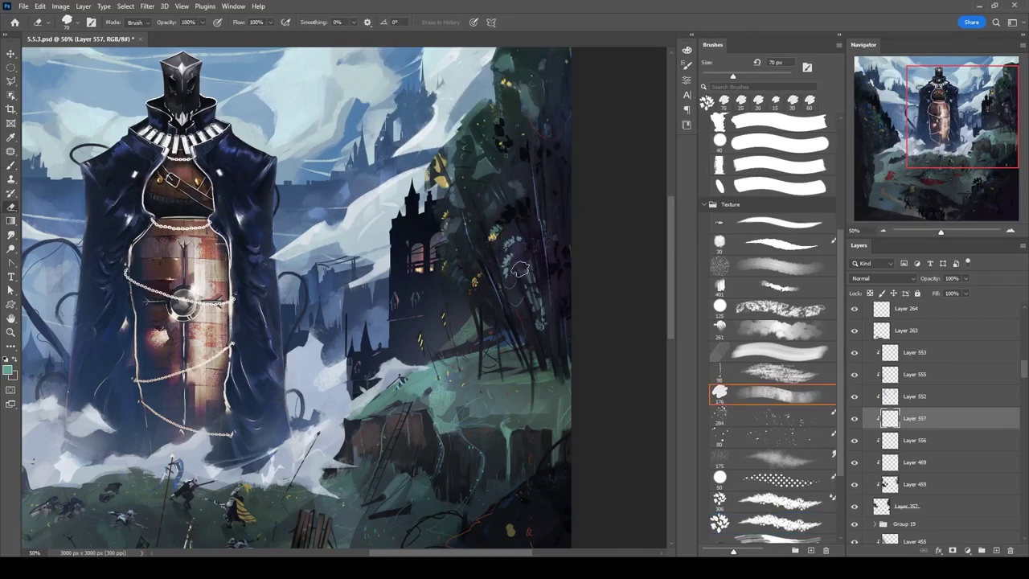
{"action": "key", "text": "period"}
{"action": "scroll", "coordinate": [601, 266], "scroll_direction": "up", "scroll_amount": 1}
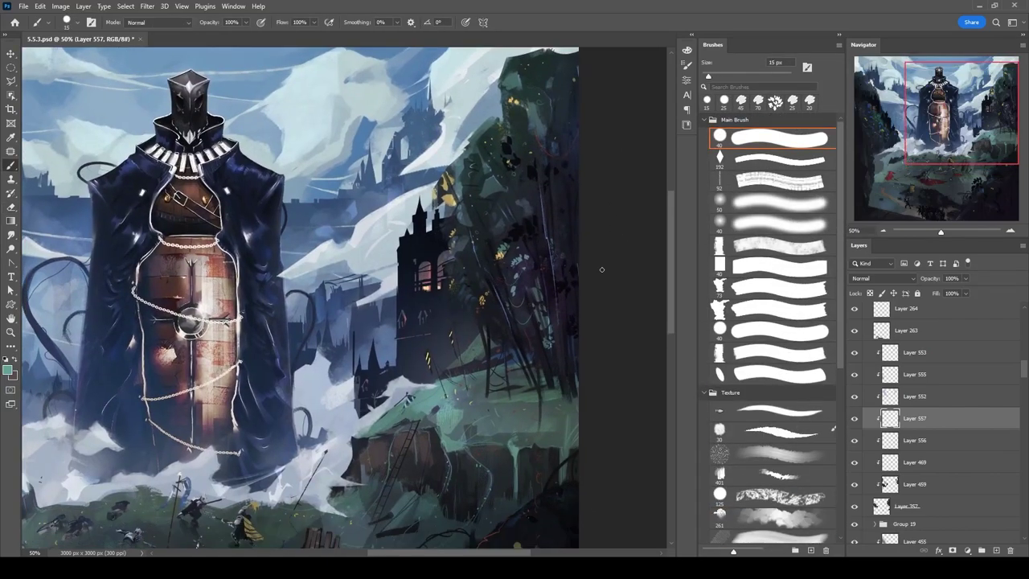
{"action": "left_click_drag", "start_coordinate": [595, 152], "coordinate": [632, 168]}
Add a clipped layer above Layer 459, paint green strokes on the right cliff with the textured brush, and trim them with a 30 px eraser.
{"action": "left_click", "coordinate": [877, 505]}
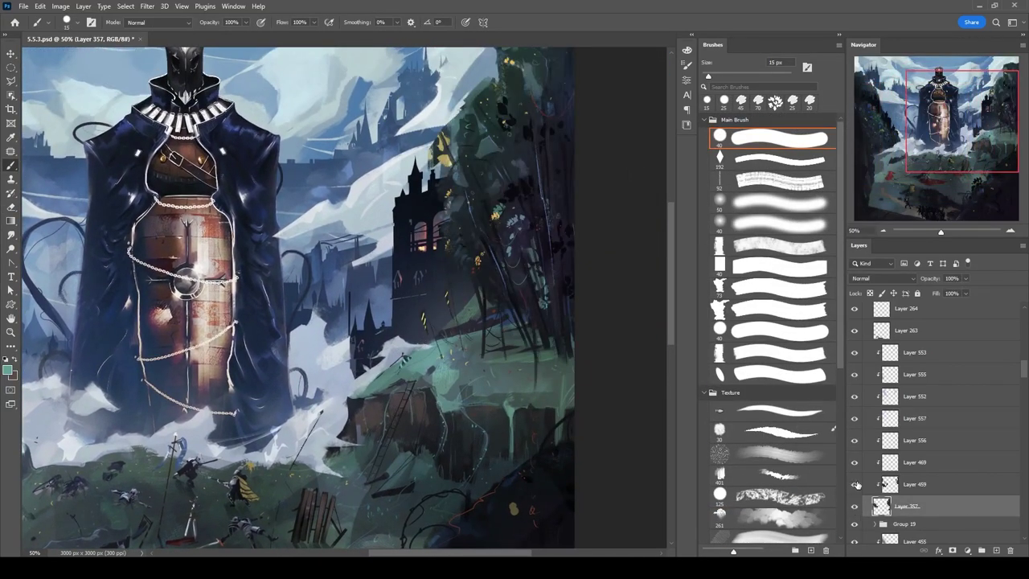
{"action": "left_click_drag", "start_coordinate": [930, 470], "coordinate": [930, 471]}
{"action": "left_click", "coordinate": [772, 513]}
{"action": "scroll", "coordinate": [822, 322], "scroll_direction": "down", "scroll_amount": 2}
{"action": "key", "text": "e"}
{"action": "left_click_drag", "start_coordinate": [490, 151], "coordinate": [481, 113]}
{"action": "left_click_drag", "start_coordinate": [482, 161], "coordinate": [488, 163]}
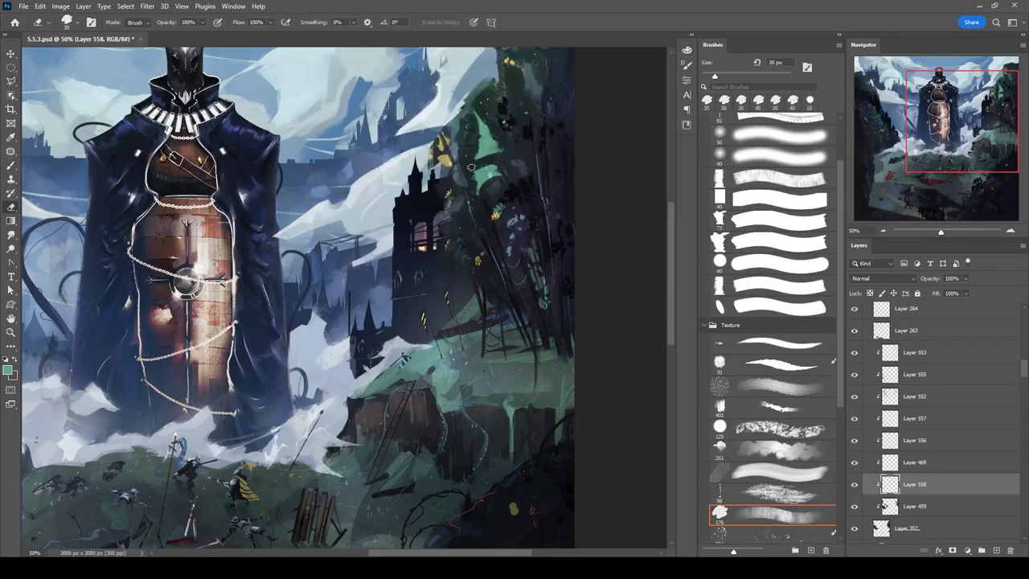
Add a clipped Hue/Saturation adjustment above Layer 553 with Cyans at hue -11 and saturation +6.
{"action": "key", "text": "ctrl+minus"}
{"action": "left_click", "coordinate": [967, 551]}
{"action": "left_click", "coordinate": [919, 470]}
{"action": "left_click", "coordinate": [596, 272]}
{"action": "left_click_drag", "start_coordinate": [435, 184], "coordinate": [448, 183]}
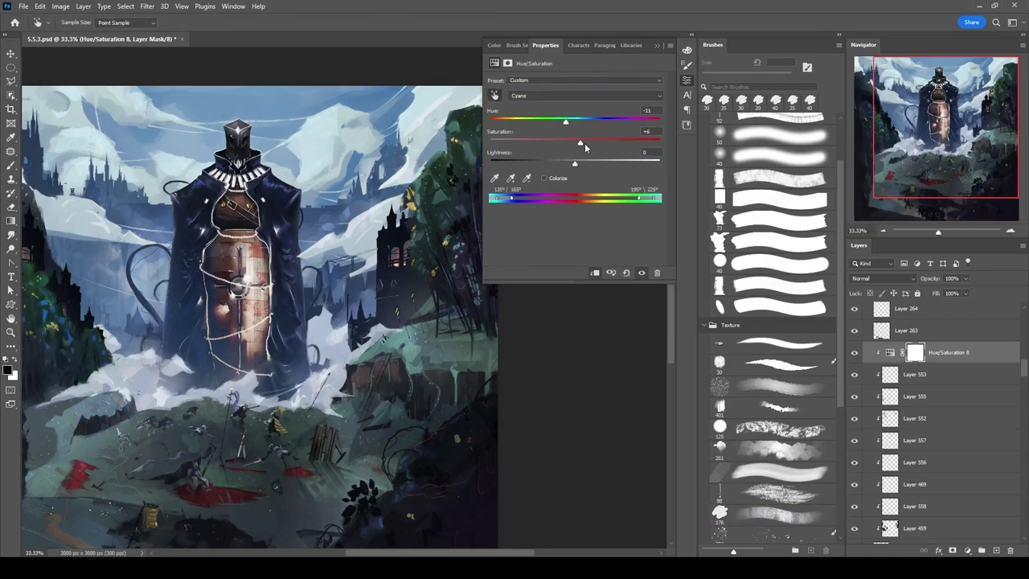
{"action": "left_click", "coordinate": [657, 46]}
Soften the tint on Layer 552 with the 600 px soft eraser.
{"action": "key", "text": "ctrl+minus"}
{"action": "left_click", "coordinate": [885, 418]}
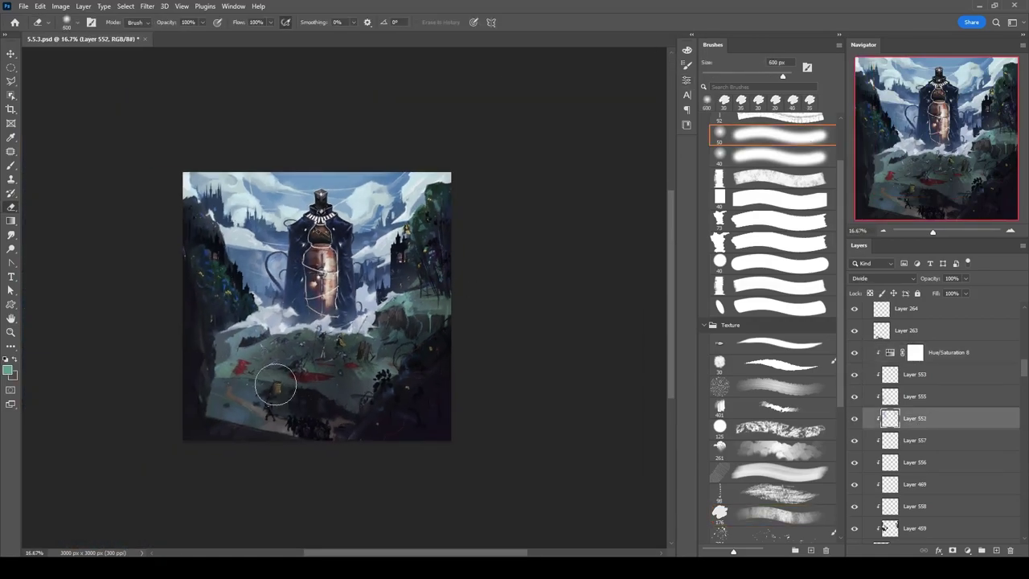
{"action": "key", "text": "ctrl+plus"}
{"action": "key", "text": "ctrl+plus"}
Add a clipped layer above Brightness/Contrast 15 copy and tint the left cliff dark purple with the 800 px soft brush.
{"action": "scroll", "coordinate": [937, 419], "scroll_direction": "down", "scroll_amount": 3}
{"action": "left_click", "coordinate": [914, 422]}
{"action": "key", "text": "b"}
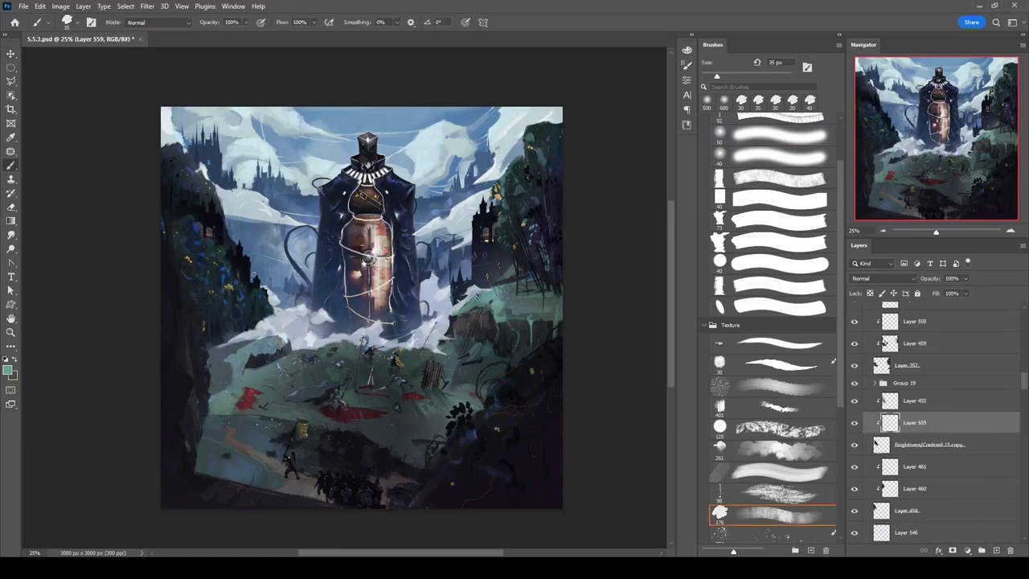
{"action": "key", "text": "ctrl+minus"}
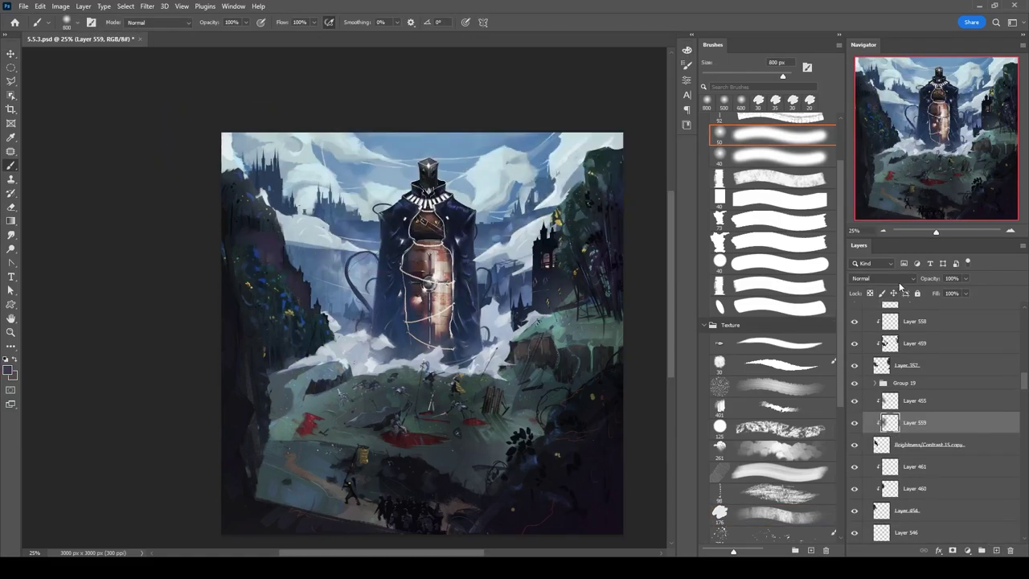
Reduce Layer 559 to 30% opacity in Normal mode and compare the left cliff with and without it.
{"action": "left_click", "coordinate": [882, 278]}
{"action": "left_click", "coordinate": [951, 278]}
{"action": "type", "text": "50"}
{"action": "key", "text": "Return"}
{"action": "type", "text": "30"}
{"action": "key", "text": "Return"}
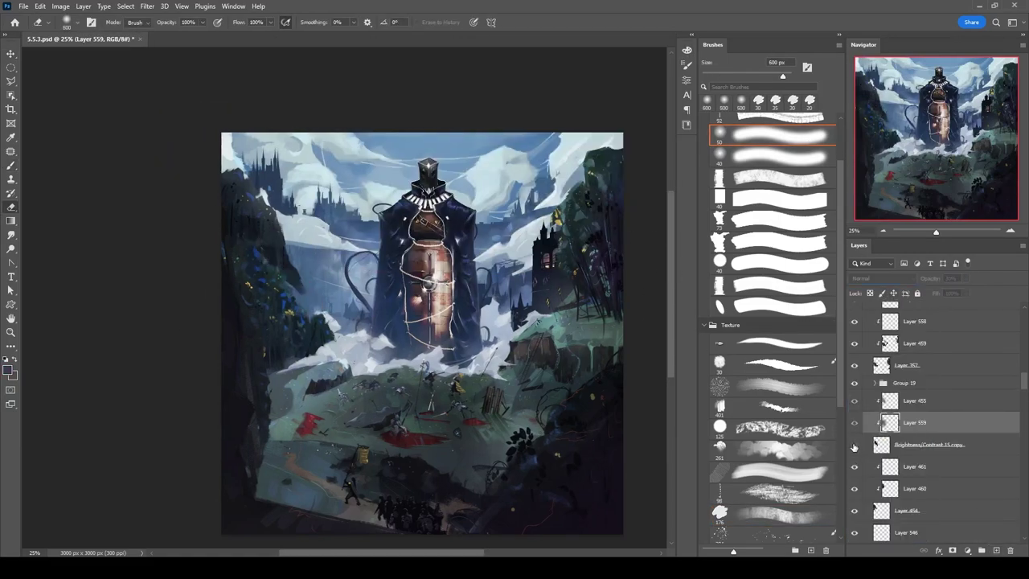
{"action": "scroll", "coordinate": [267, 263], "scroll_direction": "up", "scroll_amount": 3}
{"action": "key", "text": "v"}
{"action": "left_click", "coordinate": [855, 422]}
{"action": "left_click", "coordinate": [854, 422]}
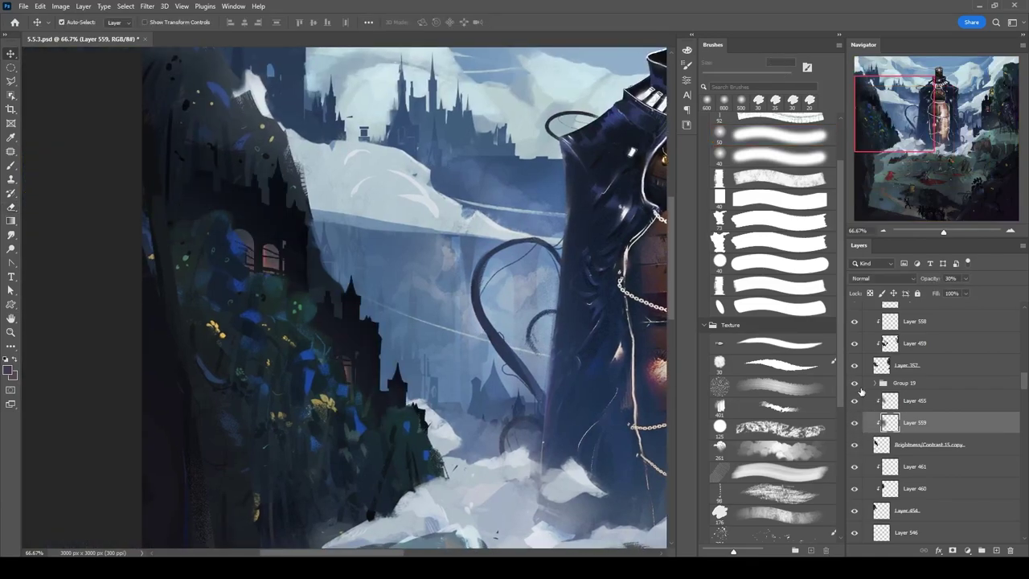
Add a layer directly above the Group 18 layer for soft tinting with the 600 px brush.
{"action": "key", "text": "ctrl+minus"}
{"action": "key", "text": "ctrl+minus"}
{"action": "key", "text": "b"}
{"action": "key", "text": "ctrl+shift+alt+n"}
{"action": "key", "text": "ctrl+minus"}
{"action": "key", "text": "ctrl+minus"}
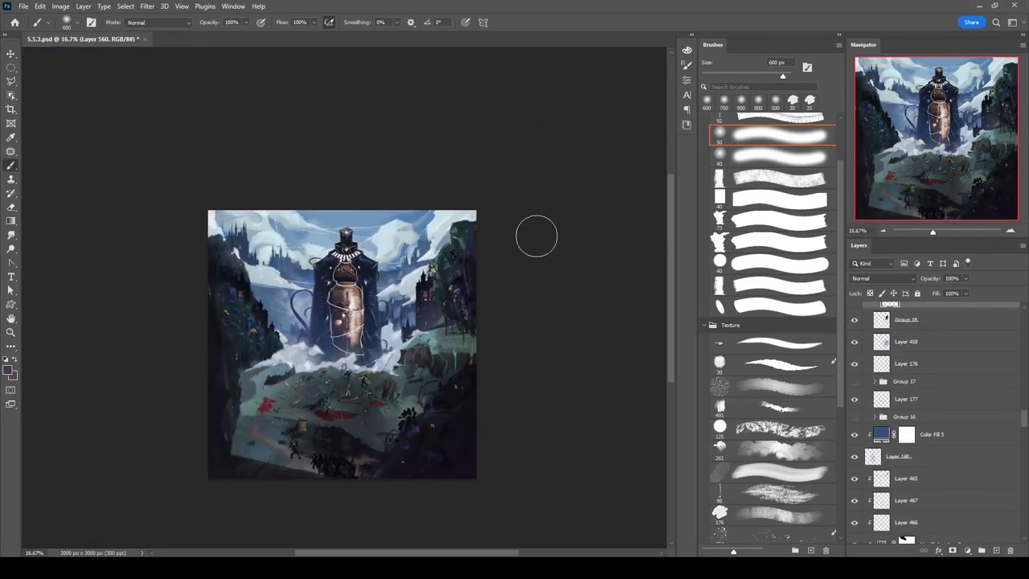
{"action": "key", "text": "ctrl+plus"}
Add a layer above Hue/Saturation 8 and paint sampled blue foliage strokes on the left cliff with the textured brush around 45 px.
{"action": "key", "text": "ctrl+shift+alt+n"}
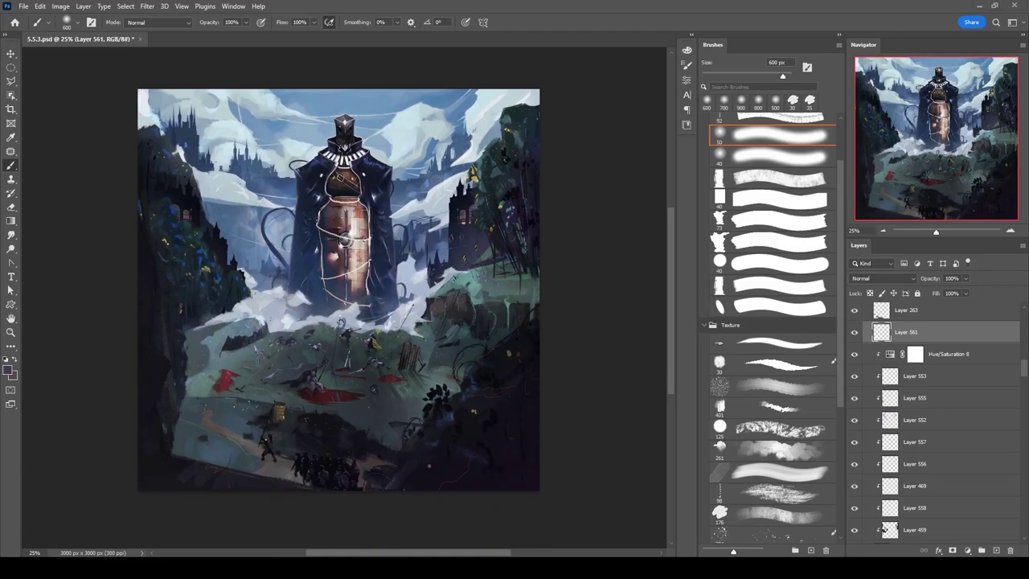
{"action": "scroll", "coordinate": [772, 338], "scroll_direction": "down", "scroll_amount": 3}
{"action": "left_click", "coordinate": [772, 408]}
{"action": "key", "text": "ctrl+plus"}
{"action": "key", "text": "ctrl+plus"}
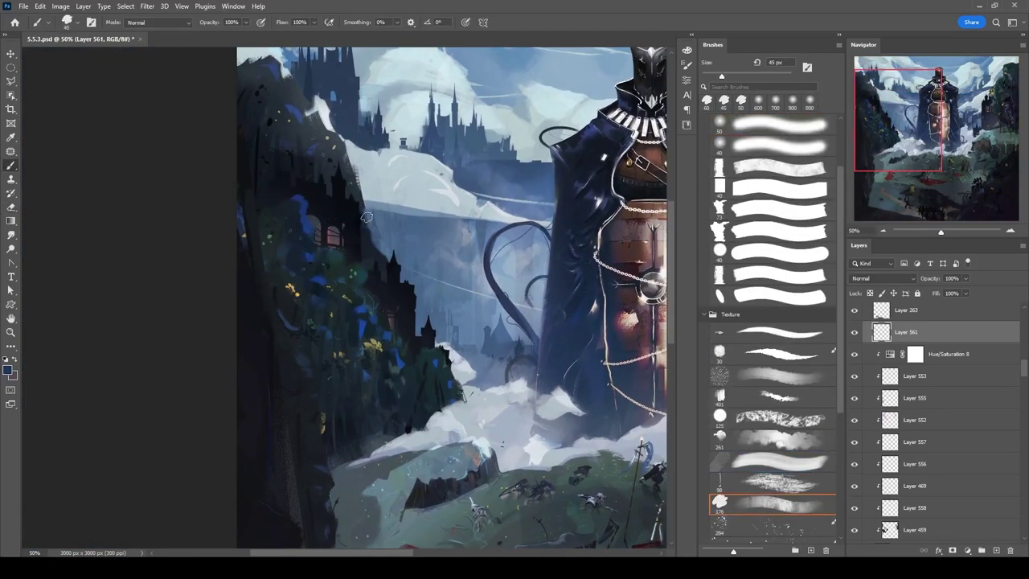
{"action": "key", "text": "bracketright"}
{"action": "left_click", "coordinate": [360, 266], "text": "alt"}
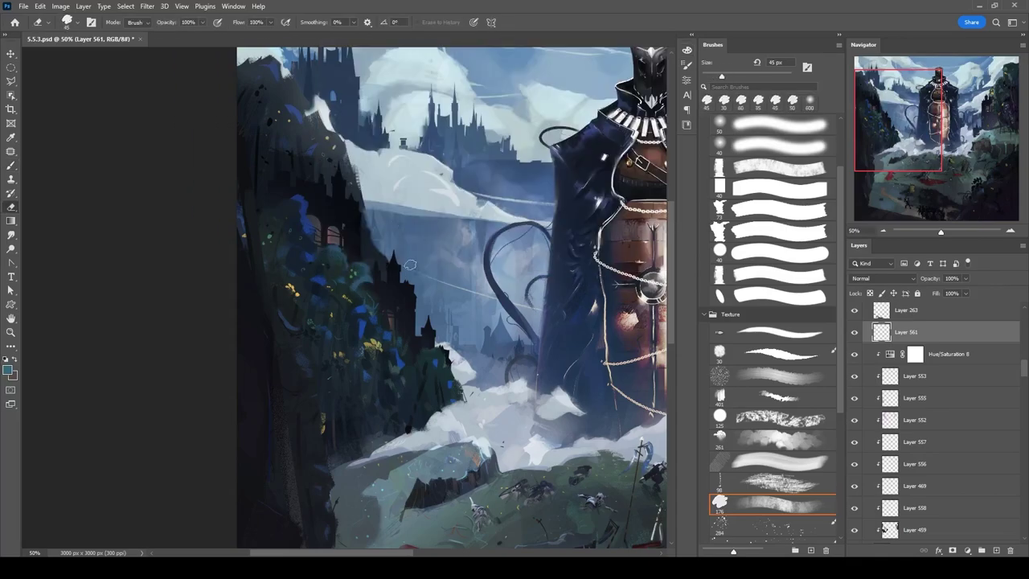
{"action": "left_click_drag", "start_coordinate": [470, 234], "coordinate": [442, 358]}
Add a clipped layer above Layer 460, paint green strokes on the left cliff's top at 60 px, and trim them with a 45 px eraser.
{"action": "key", "text": "v"}
{"action": "scroll", "coordinate": [924, 402], "scroll_direction": "down", "scroll_amount": 3}
{"action": "left_click", "coordinate": [868, 430]}
{"action": "key", "text": "ctrl+shift+alt+n"}
{"action": "key", "text": "b"}
{"action": "left_click_drag", "start_coordinate": [209, 265], "coordinate": [255, 233]}
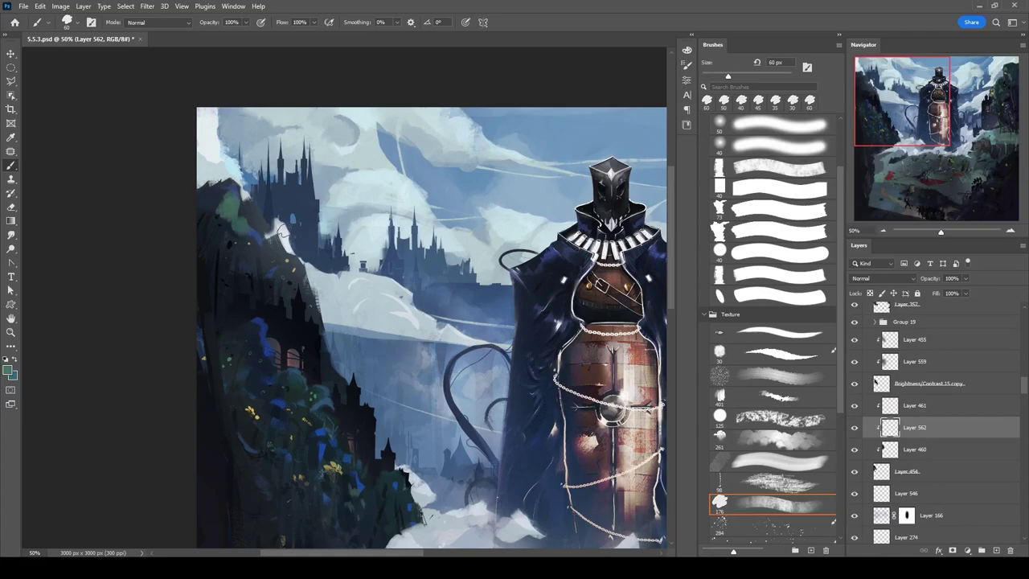
{"action": "mouse_move", "coordinate": [413, 211]}
{"action": "left_mouse_down"}
{"action": "mouse_move", "coordinate": [426, 201]}
{"action": "mouse_move", "coordinate": [439, 242]}
{"action": "left_mouse_up"}
{"action": "key", "text": "e"}
{"action": "key", "text": "ctrl+minus"}
{"action": "left_click_drag", "start_coordinate": [566, 275], "coordinate": [550, 186]}
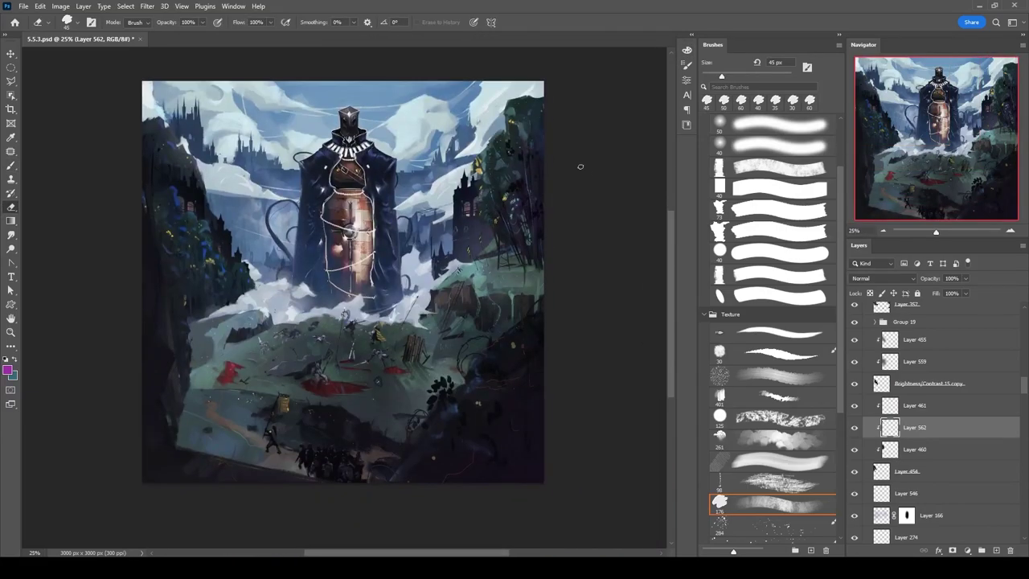
Add a layer above Layer 412 and scatter purple flowers over the dark lower-right foreground with a scatter brush around 175 px.
{"action": "key", "text": "ctrl+shift+alt+n"}
{"action": "key", "text": "b"}
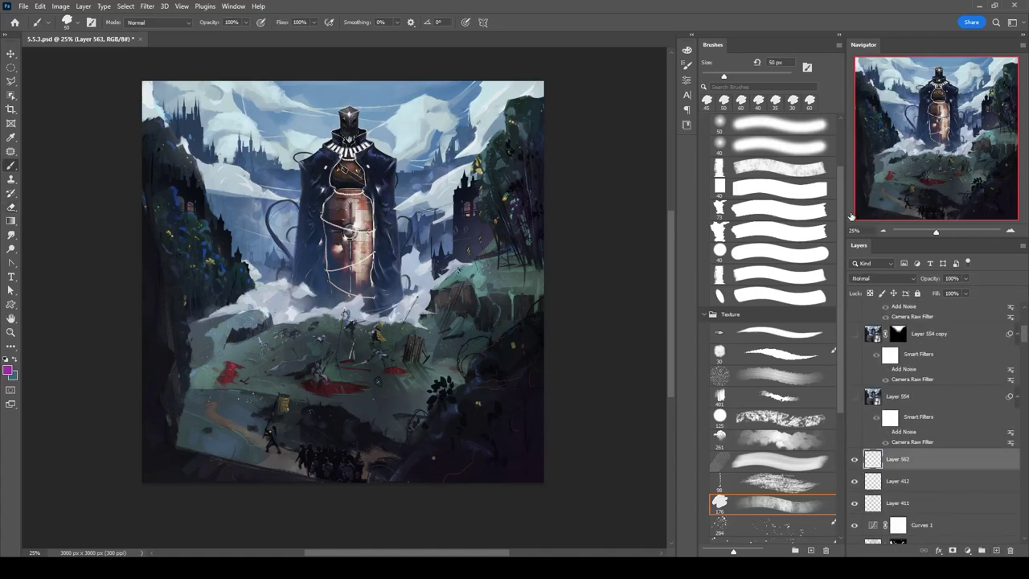
{"action": "scroll", "coordinate": [840, 264], "scroll_direction": "down", "scroll_amount": 5}
{"action": "scroll", "coordinate": [841, 263], "scroll_direction": "down", "scroll_amount": 3}
{"action": "left_click", "coordinate": [772, 211]}
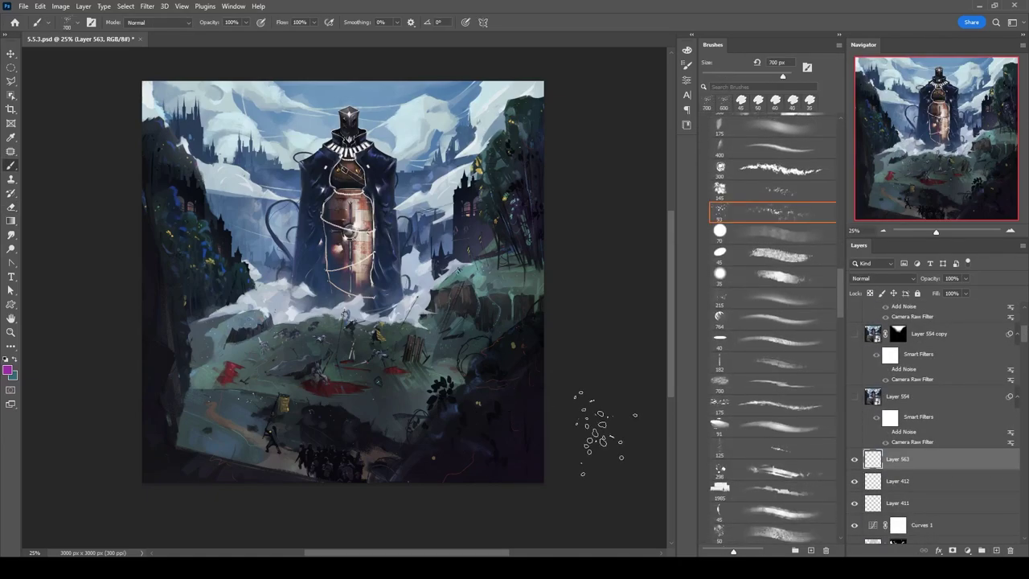
{"action": "key", "text": "comma"}
{"action": "key", "text": "period"}
{"action": "left_click_drag", "start_coordinate": [450, 413], "coordinate": [478, 470]}
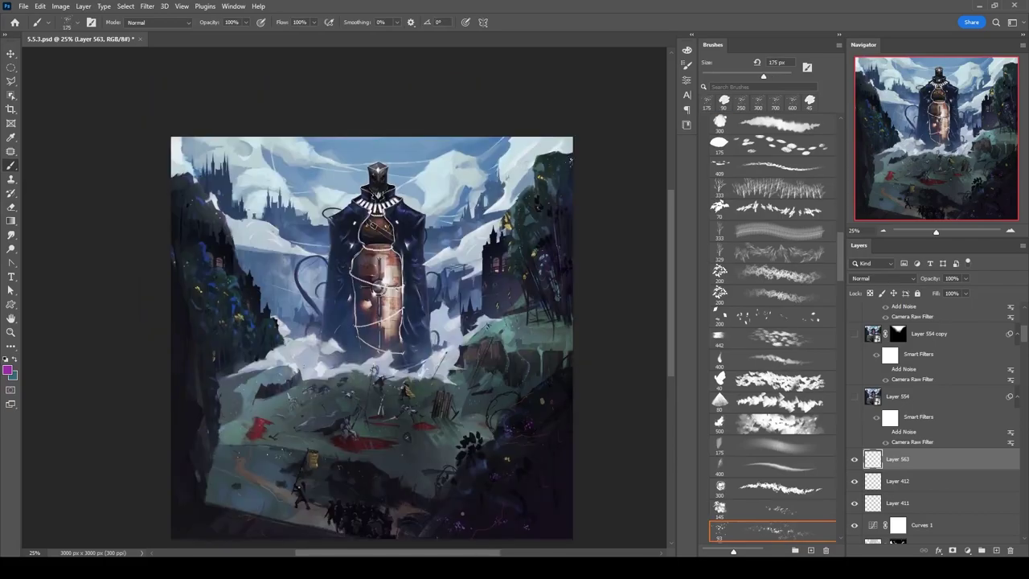
Scatter small sampled-colour speckles over both cliffs on Layer 563 with the scatter brush, varying its size between 150 and 400 px.
{"action": "scroll", "coordinate": [311, 243], "scroll_direction": "up", "scroll_amount": 1}
{"action": "left_click", "coordinate": [222, 338], "text": "alt"}
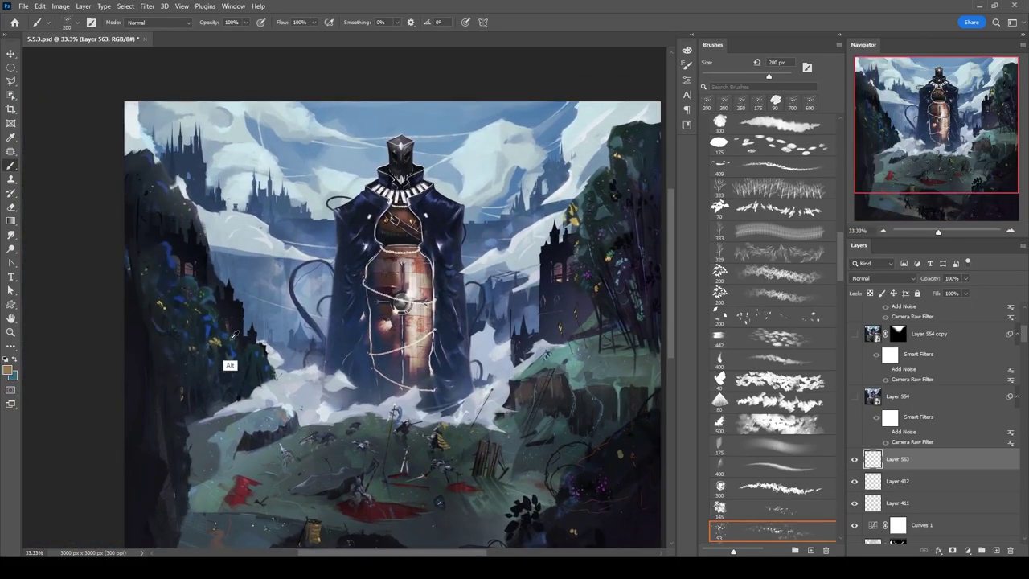
{"action": "mouse_move", "coordinate": [163, 277]}
{"action": "left_mouse_down"}
{"action": "mouse_move", "coordinate": [135, 210]}
{"action": "mouse_move", "coordinate": [143, 153]}
{"action": "left_mouse_up"}
{"action": "key", "text": "bracketright"}
{"action": "key", "text": "bracketright"}
{"action": "key", "text": "bracketright"}
{"action": "key", "text": "bracketright"}
{"action": "key", "text": "bracketright"}
{"action": "left_click", "coordinate": [482, 160]}
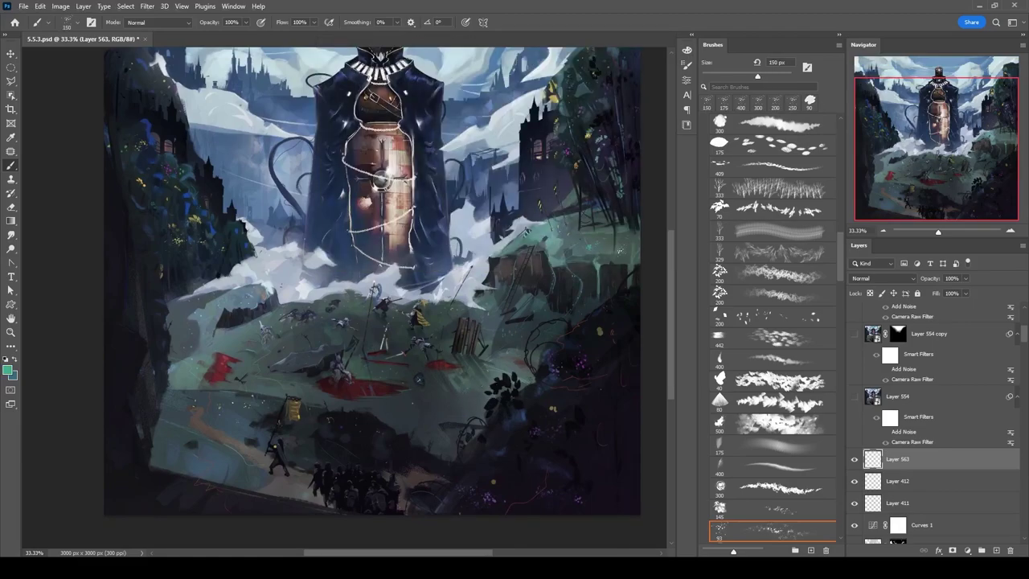
Add a layer above Layer 563 and try scattering white petals across the giant and left cliff at 200 px.
{"action": "scroll", "coordinate": [334, 290], "scroll_direction": "down", "scroll_amount": 2}
{"action": "key", "text": "ctrl+shift+alt+n"}
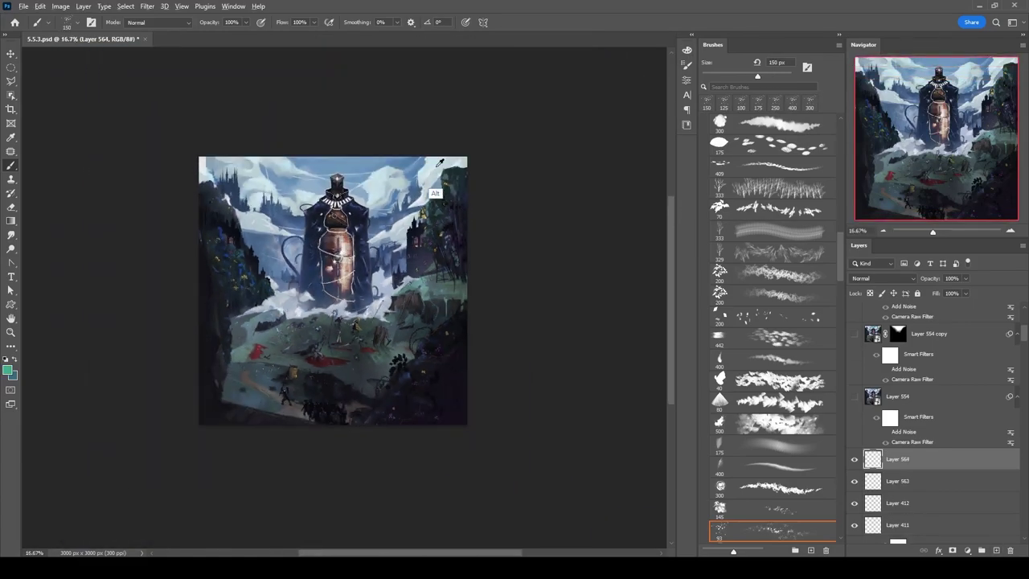
{"action": "right_click", "coordinate": [430, 171], "text": "alt+shift"}
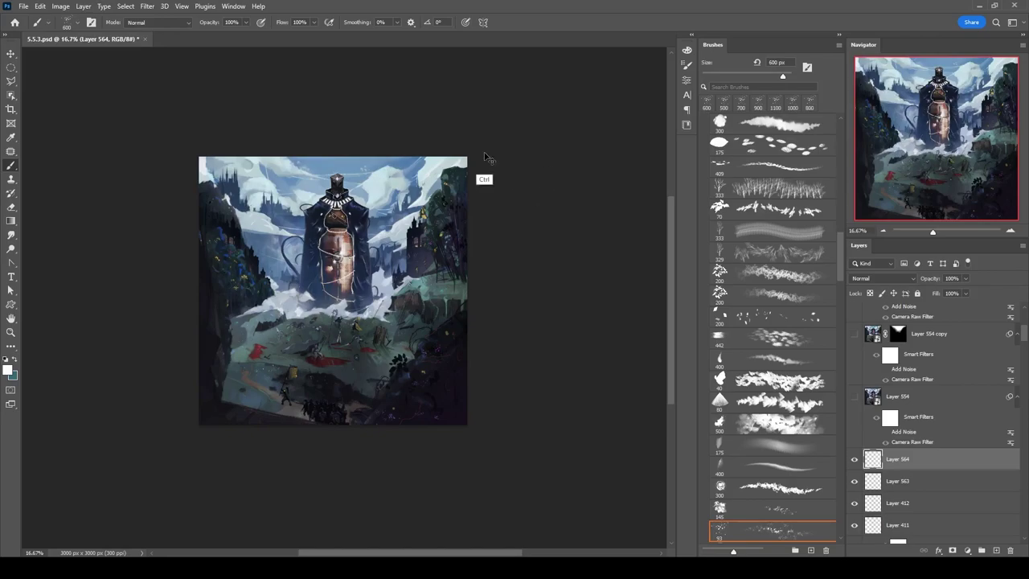
{"action": "key", "text": "F5"}
{"action": "left_click", "coordinate": [354, 92]}
{"action": "left_click", "coordinate": [347, 102]}
{"action": "key", "text": "F5"}
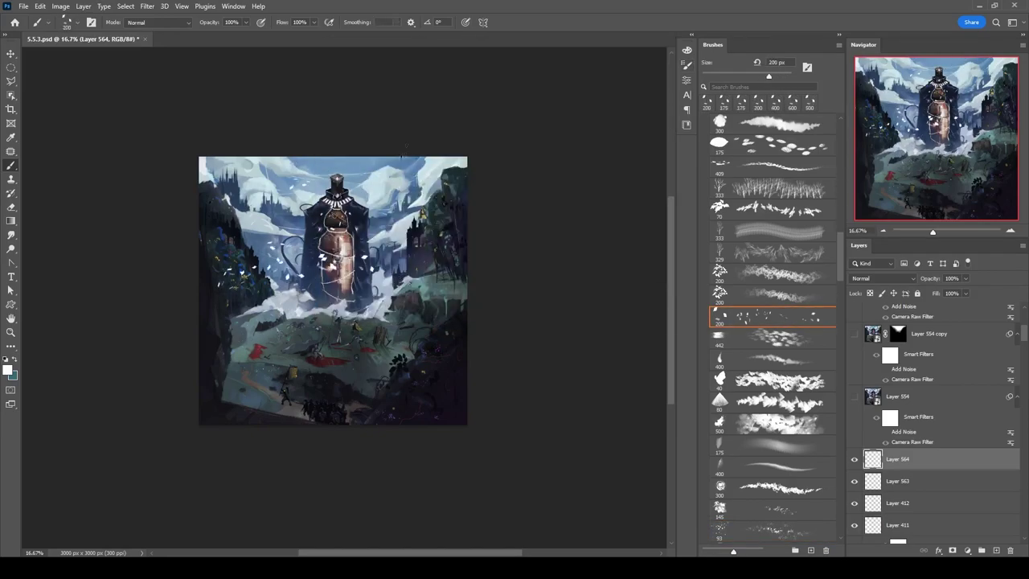
Remove the white petals and work on Layer 564 with the dotted texture brush in a sampled dark blue at 500 px.
{"action": "key", "text": "e"}
{"action": "key", "text": "b"}
{"action": "mouse_move", "coordinate": [839, 353]}
{"action": "left_mouse_down"}
{"action": "mouse_move", "coordinate": [842, 210]}
{"action": "mouse_move", "coordinate": [836, 321]}
{"action": "mouse_move", "coordinate": [820, 361]}
{"action": "left_mouse_up"}
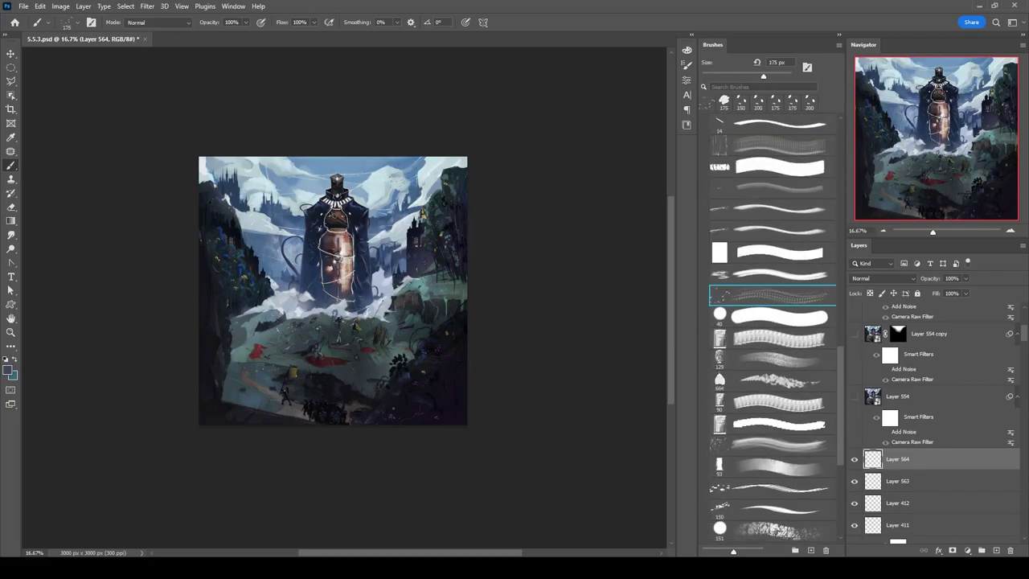
{"action": "key", "text": "bracketleft"}
{"action": "scroll", "coordinate": [341, 232], "scroll_direction": "up", "scroll_amount": 2}
{"action": "key", "text": "bracketleft"}
{"action": "key", "text": "bracketleft"}
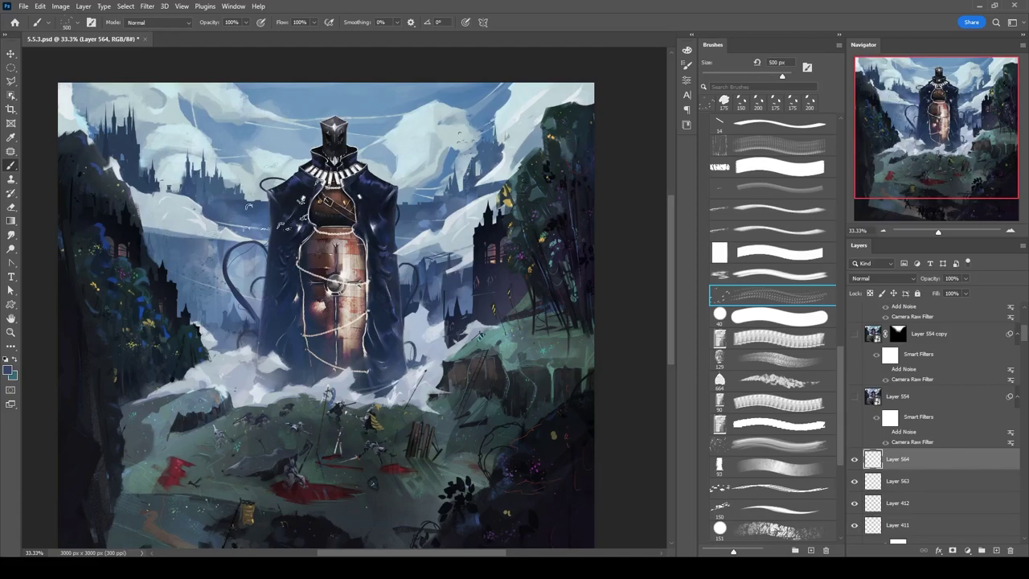
Add a layer above Layer 564 and touch up the right cliff's upper edge with a textured eraser at 200 px.
{"action": "key", "text": "bracketleft"}
{"action": "key", "text": "bracketleft"}
{"action": "key", "text": "bracketleft"}
{"action": "key", "text": "bracketleft"}
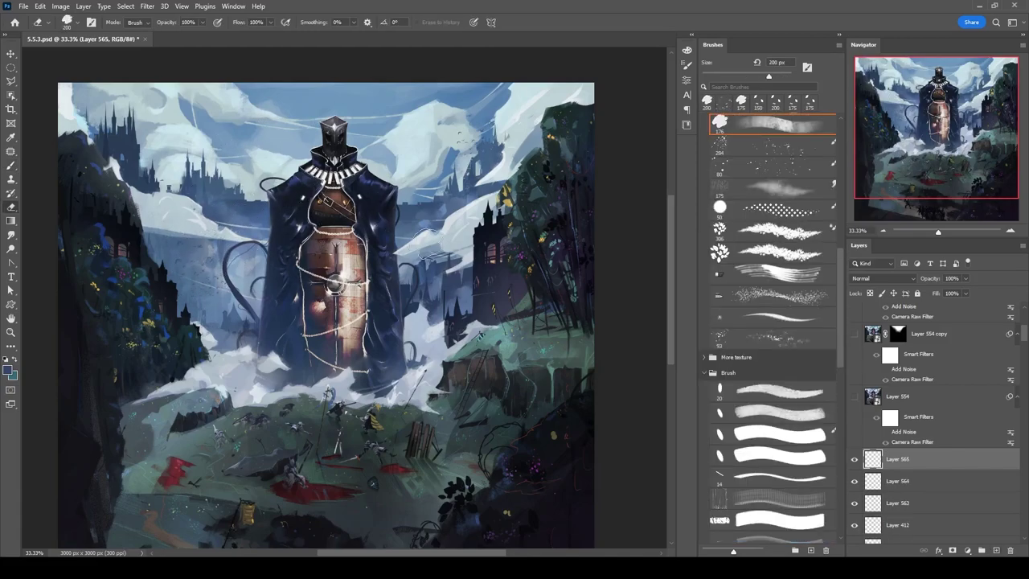
{"action": "left_click_drag", "start_coordinate": [607, 194], "coordinate": [567, 171]}
Add a Brightness/Contrast adjustment clipped to Layer 269.
{"action": "scroll", "coordinate": [505, 188], "scroll_direction": "down", "scroll_amount": 1}
{"action": "left_click_drag", "start_coordinate": [1024, 336], "coordinate": [1025, 366]}
{"action": "key", "text": "ctrl+alt+b"}
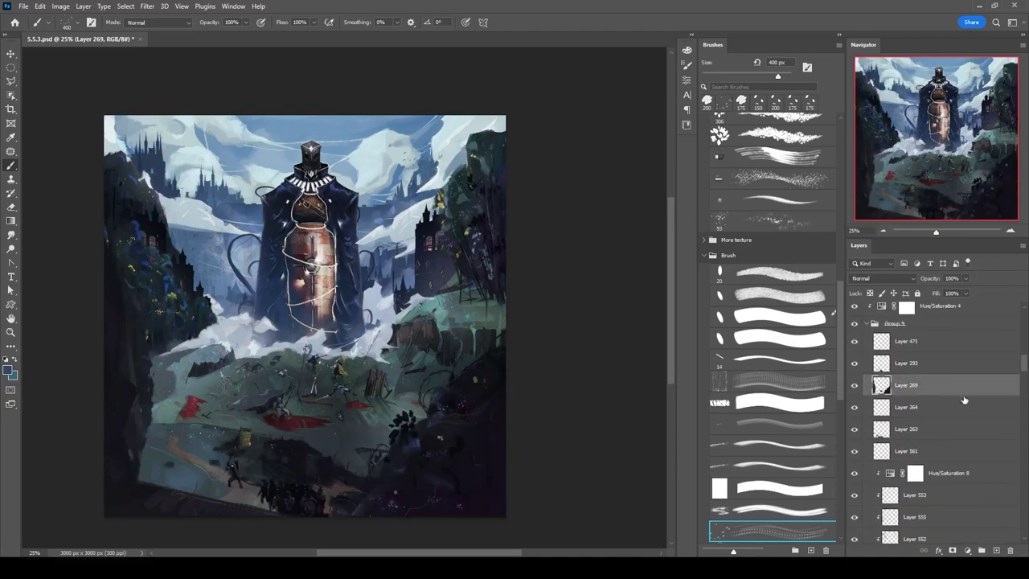
{"action": "key", "text": "alt+bracketleft"}
{"action": "key", "text": "alt+bracketleft"}
{"action": "key", "text": "alt+bracketleft"}
{"action": "key", "text": "alt+bracketleft"}
{"action": "key", "text": "alt+bracketleft"}
{"action": "key", "text": "alt+bracketleft"}
{"action": "key", "text": "alt+bracketleft"}
{"action": "key", "text": "alt+bracketleft"}
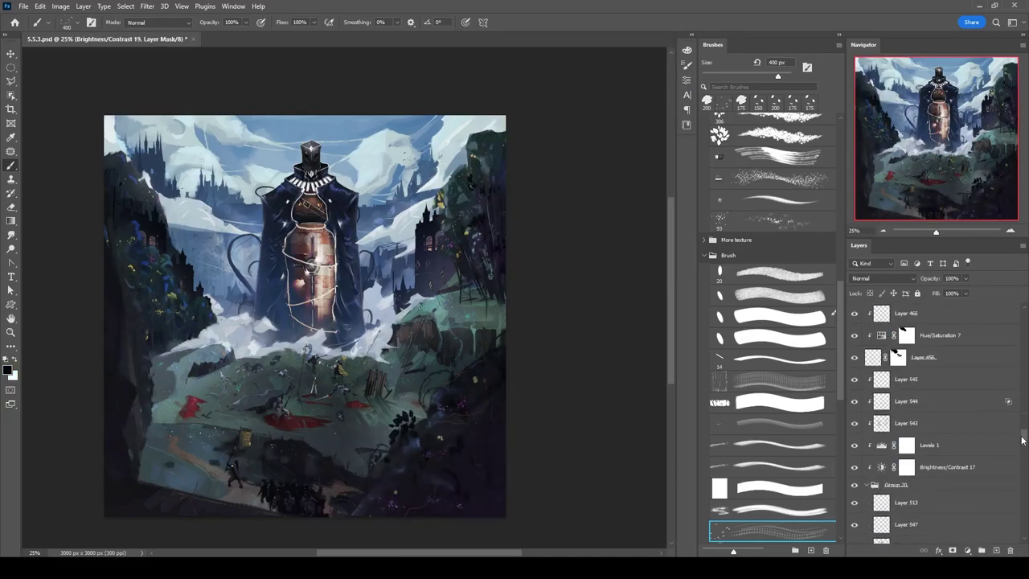
Add a clipped layer below Layer 543, paint a soft blue glow on the giant's head at 400 px, and set it to Color Dodge.
{"action": "key", "text": "period"}
{"action": "left_click", "coordinate": [881, 278]}
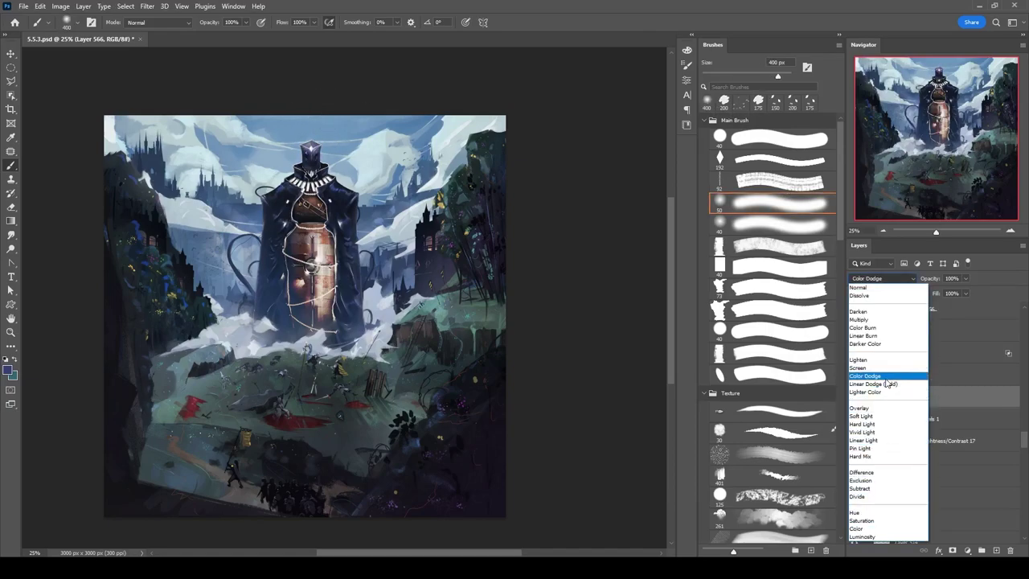
{"action": "left_click", "coordinate": [886, 385]}
Add a clipped layer above Levels 1, paint soft light blue on the giant's head at 250 px, set it to Overlay, and trim it.
{"action": "key", "text": "alt+bracketright"}
{"action": "key", "text": "bracketleft"}
{"action": "key", "text": "bracketleft"}
{"action": "key", "text": "bracketleft"}
{"action": "key", "text": "bracketleft"}
{"action": "left_click", "coordinate": [881, 279]}
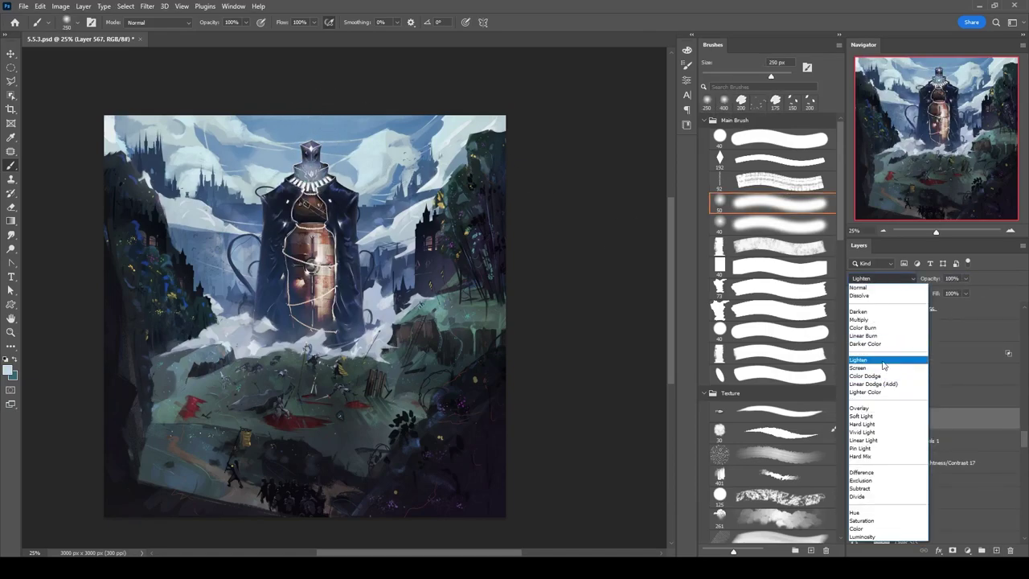
{"action": "left_click", "coordinate": [862, 409]}
{"action": "key", "text": "e"}
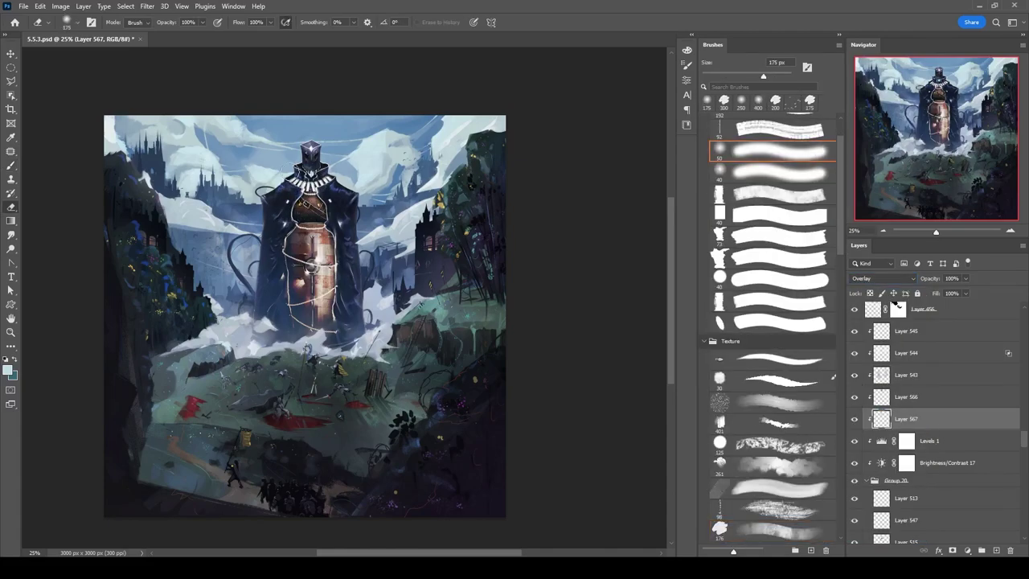
Lower Layer 566's opacity to 70%.
{"action": "key", "text": "b"}
{"action": "key", "text": "ctrl+plus"}
{"action": "key", "text": "alt+bracketright"}
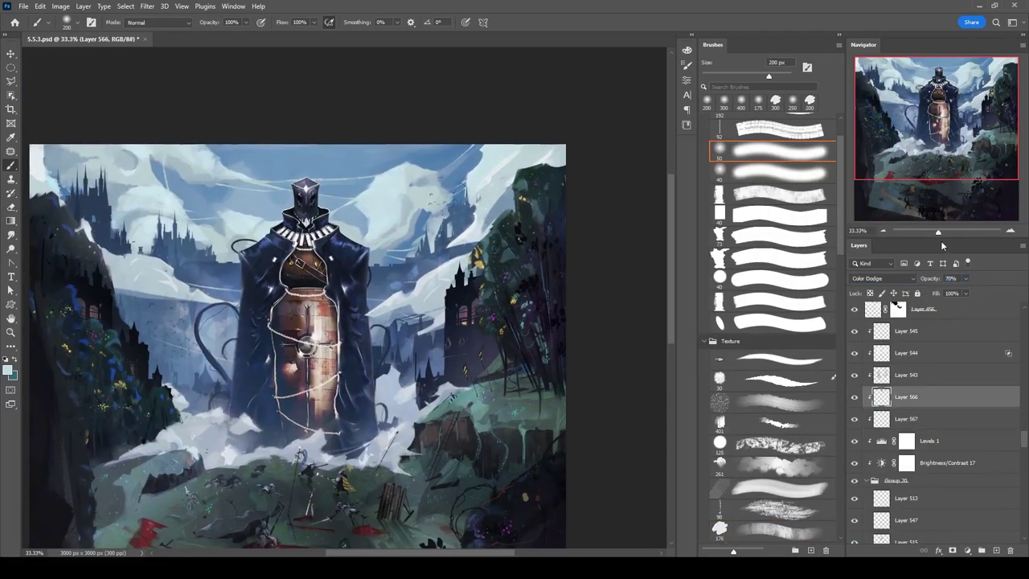
Compare the painting with the giant's group and the Levels 1 adjustment toggled off and on, and inspect the giant's layers.
{"action": "scroll", "coordinate": [854, 411], "scroll_direction": "down", "scroll_amount": 5}
{"action": "left_click", "coordinate": [854, 366]}
{"action": "left_click", "coordinate": [854, 366]}
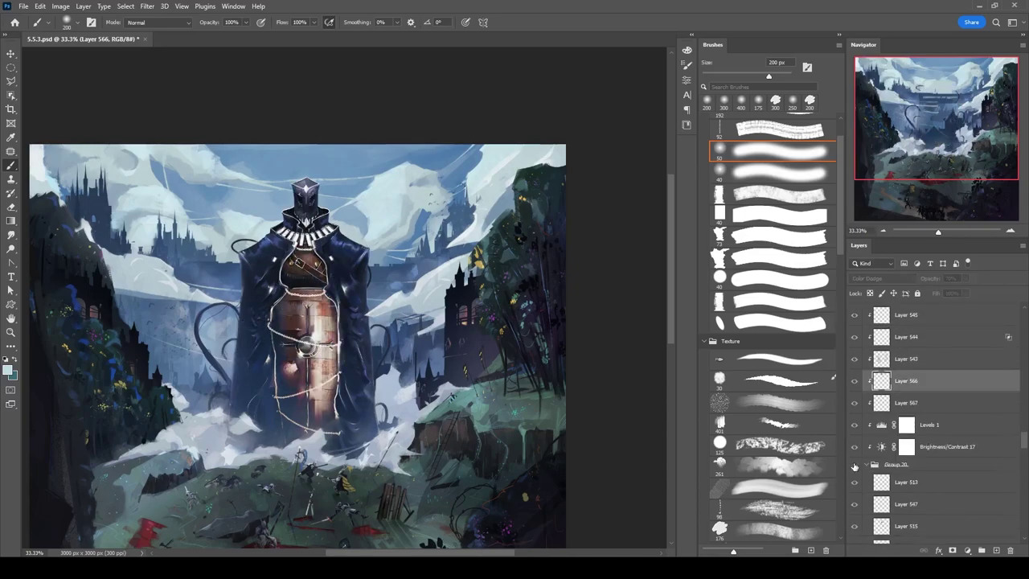
{"action": "key", "text": "v"}
{"action": "left_click", "coordinate": [312, 402]}
{"action": "key", "text": "alt+bracketleft"}
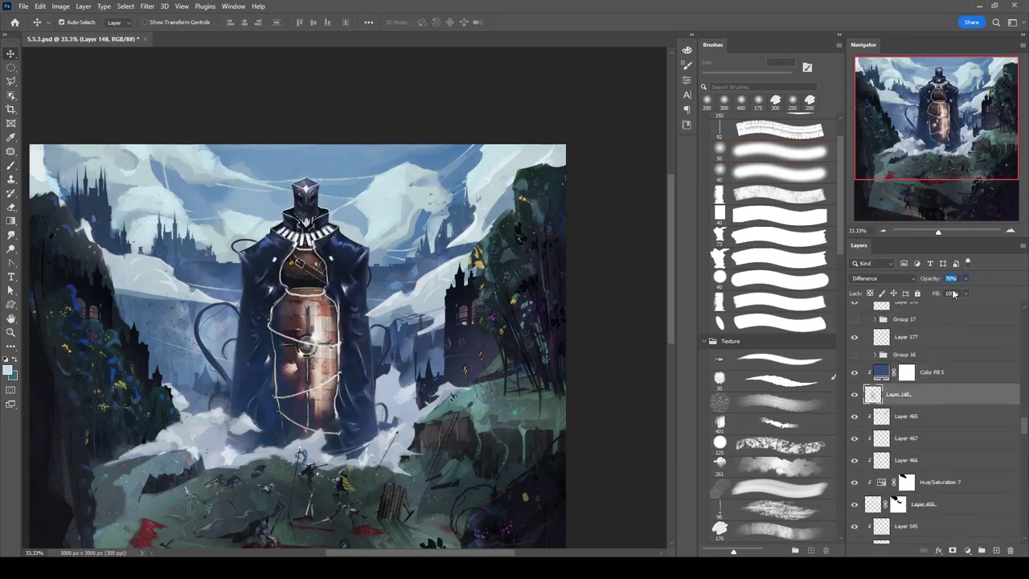
{"action": "scroll", "coordinate": [945, 403], "scroll_direction": "down", "scroll_amount": 10}
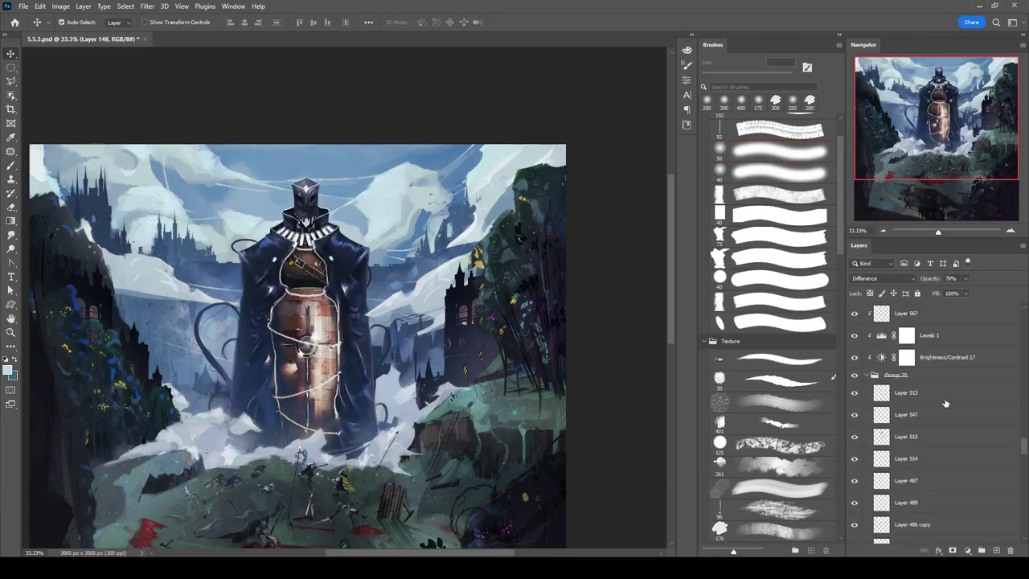
{"action": "scroll", "coordinate": [854, 358], "scroll_direction": "up", "scroll_amount": 1}
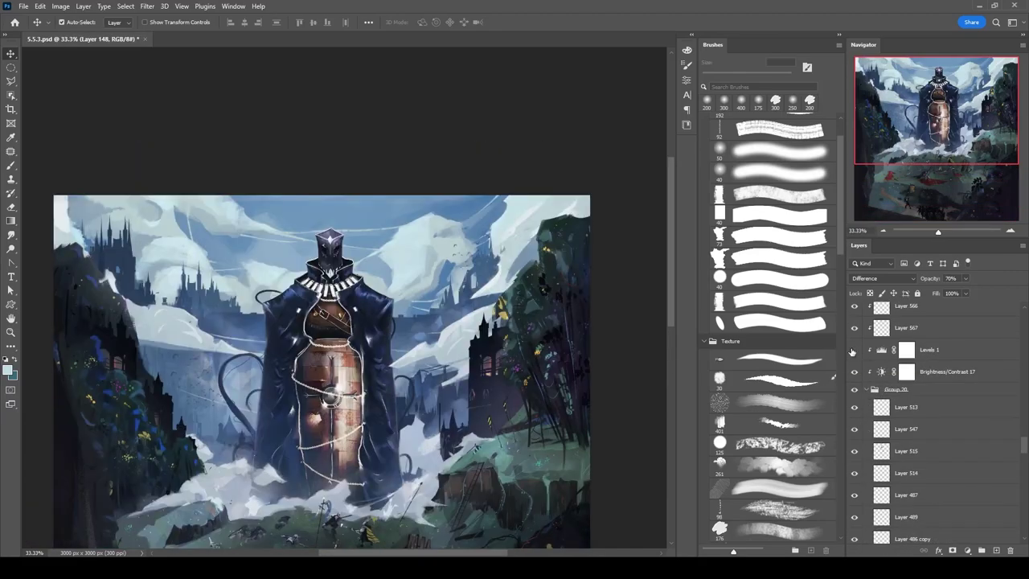
{"action": "left_click", "coordinate": [854, 352]}
{"action": "left_click", "coordinate": [907, 371]}
Add a clipped layer directly above Layer 357 and paint dark strokes on the left cliff with the diamond brush at 100 px.
{"action": "key", "text": "e"}
{"action": "left_click_drag", "start_coordinate": [515, 361], "coordinate": [506, 304]}
{"action": "key", "text": "v"}
{"action": "left_click", "coordinate": [588, 276]}
{"action": "scroll", "coordinate": [853, 322], "scroll_direction": "up", "scroll_amount": 5}
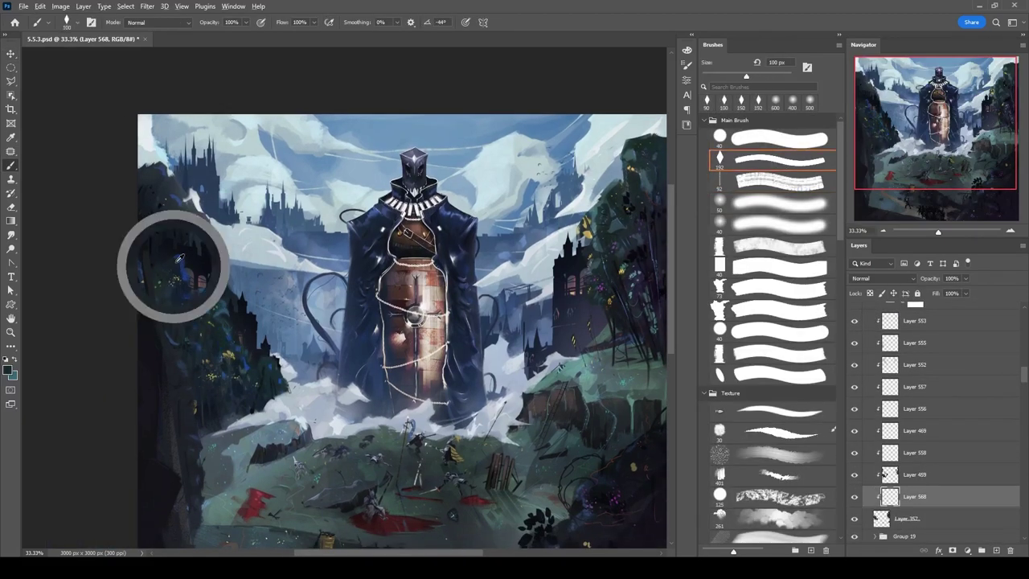
Add a clipped layer above Brightness/Contrast 19, set it to Color, and tint the cliffs with sampled blue using a soft 700–1000 px brush.
{"action": "key", "text": "ctrl+minus"}
{"action": "key", "text": "alt+bracketright"}
{"action": "key", "text": "alt+bracketright"}
{"action": "key", "text": "ctrl+minus"}
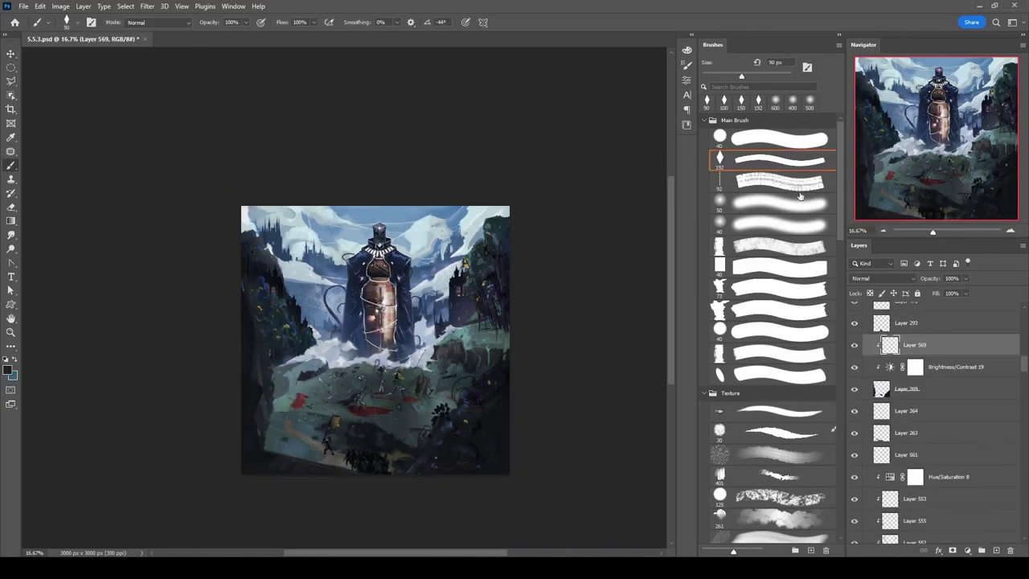
{"action": "left_click", "coordinate": [883, 278]}
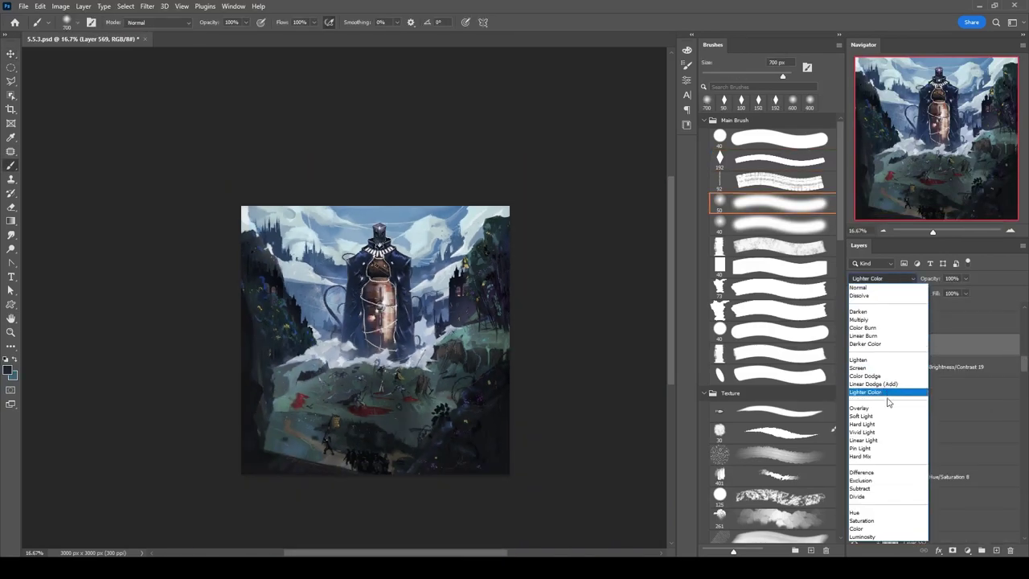
{"action": "left_click", "coordinate": [892, 493]}
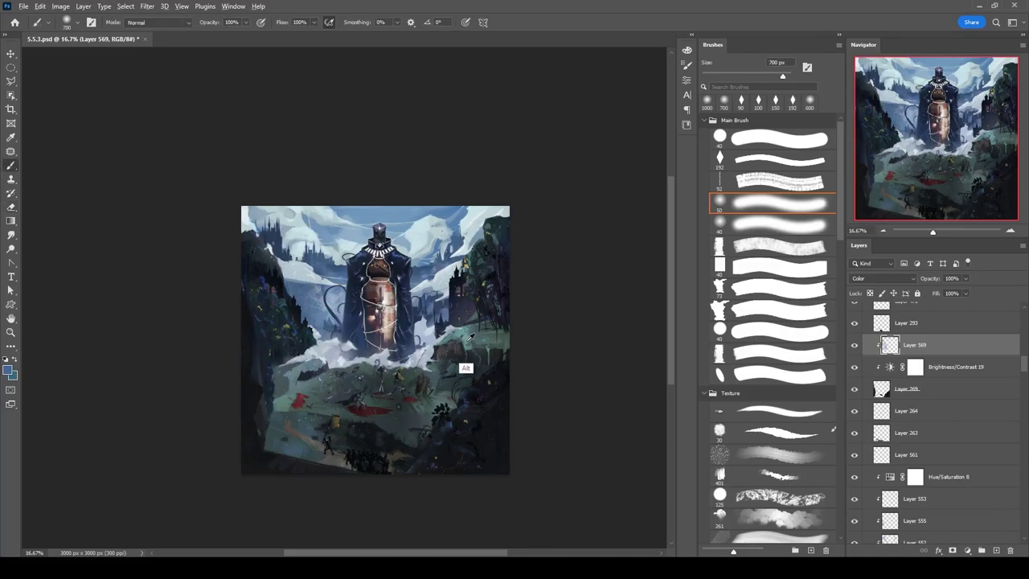
Merge a copy of the visible painting onto a new layer above Layer 565 and duplicate it.
{"action": "left_click_drag", "start_coordinate": [1023, 362], "coordinate": [1025, 336]}
{"action": "scroll", "coordinate": [916, 442], "scroll_direction": "down", "scroll_amount": 3}
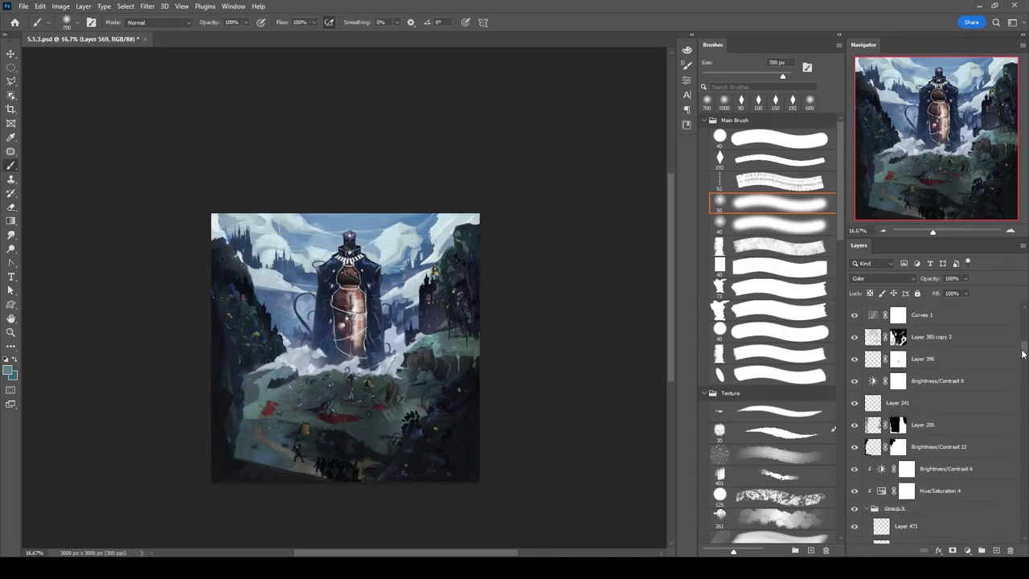
{"action": "key", "text": "ctrl+plus"}
{"action": "key", "text": "ctrl+plus"}
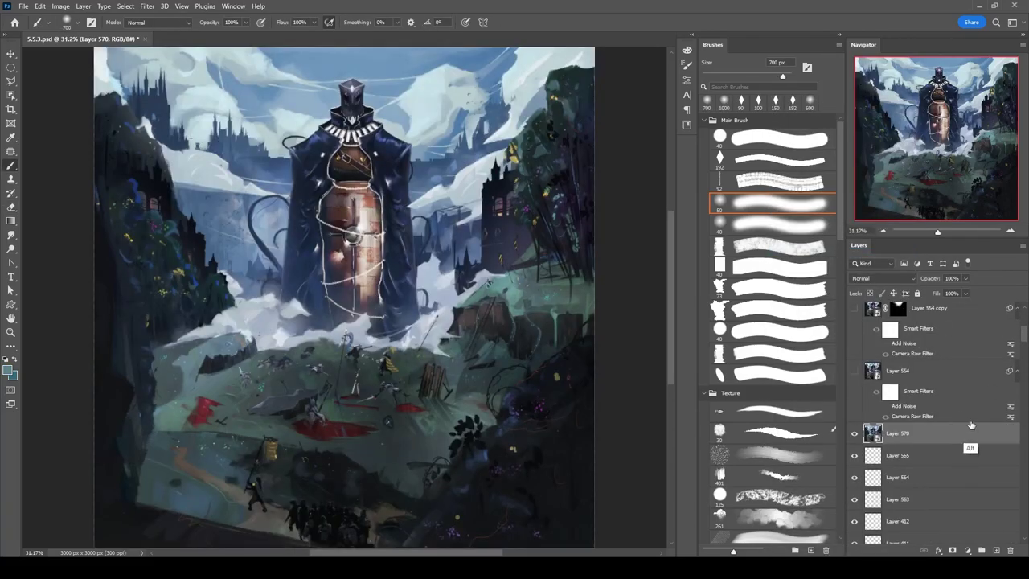
{"action": "key", "text": "ctrl+minus"}
{"action": "key", "text": "ctrl+j"}
Apply the Add Noise and Camera Raw filters to Layer 570 and its masked copy.
{"action": "key", "text": "alt+bracketright"}
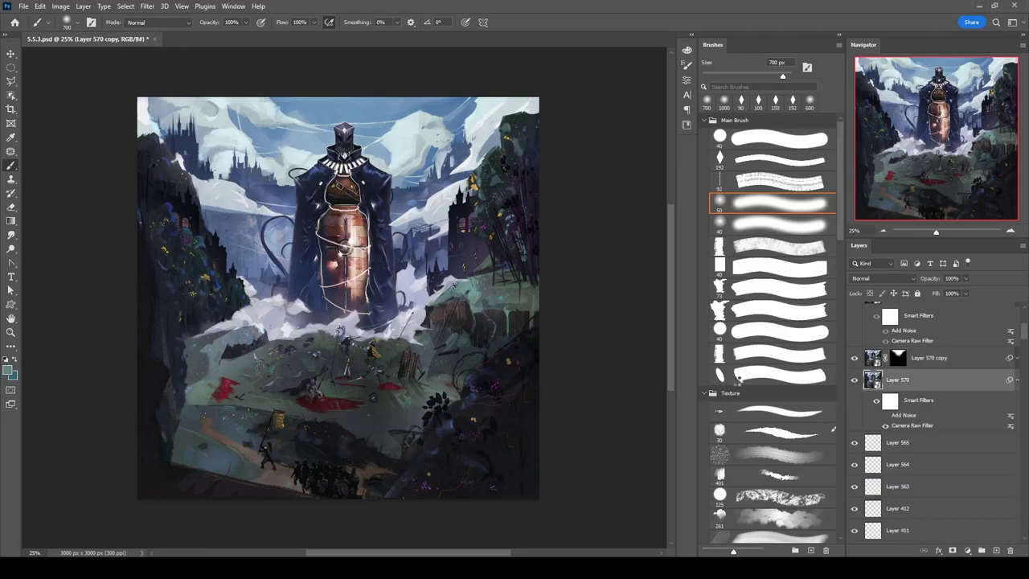
{"action": "key", "text": "shift+ctrl+a"}
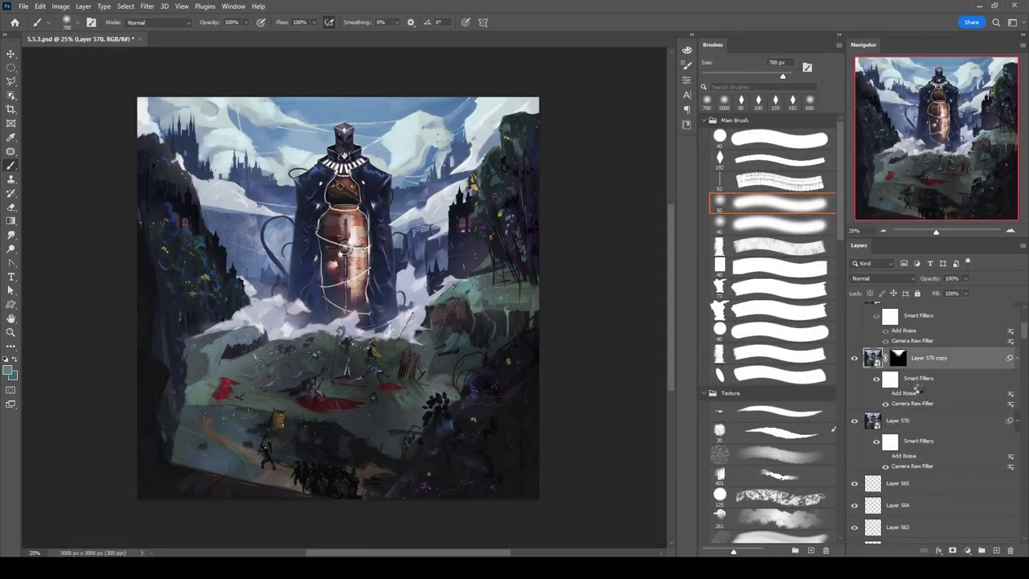
{"action": "key", "text": "shift+ctrl+a"}
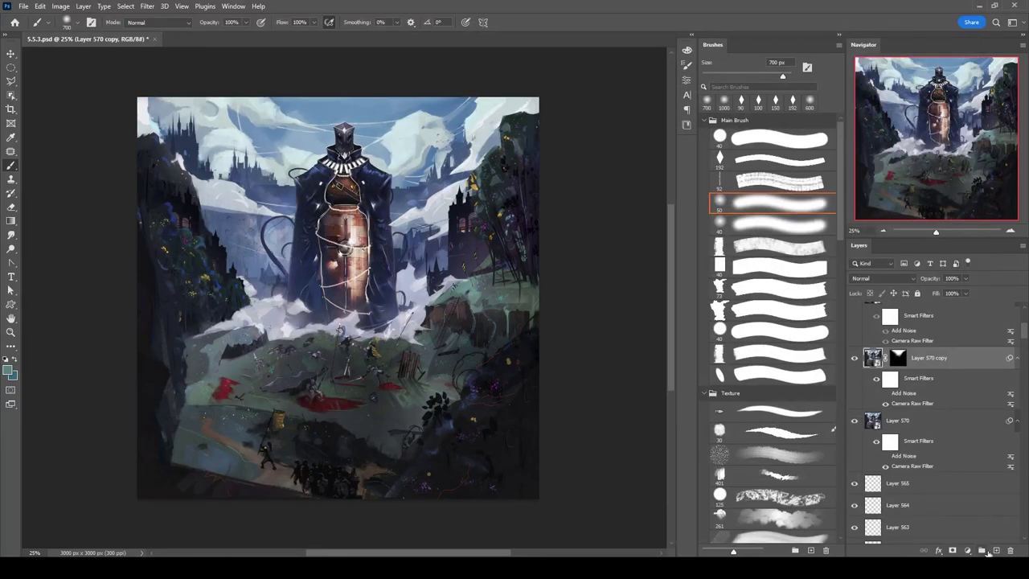
Add a solid colour fill above Layer 570 copy, set it to Overlay, and shift its colour to a magenta-leaning purple.
{"action": "left_click", "coordinate": [967, 550]}
{"action": "left_click", "coordinate": [989, 283]}
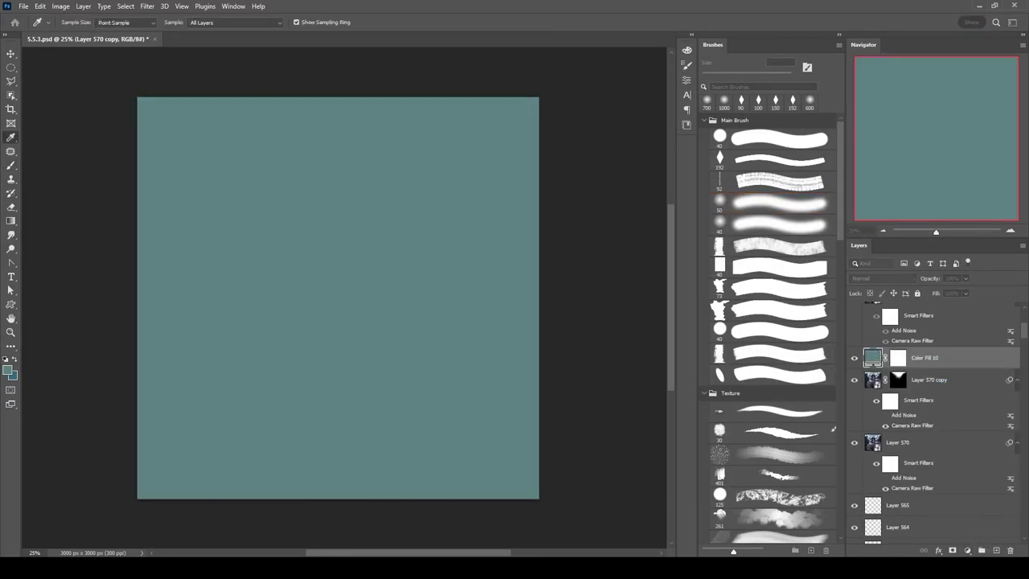
{"action": "left_click", "coordinate": [485, 232]}
{"action": "left_click", "coordinate": [652, 180]}
{"action": "left_click", "coordinate": [882, 278]}
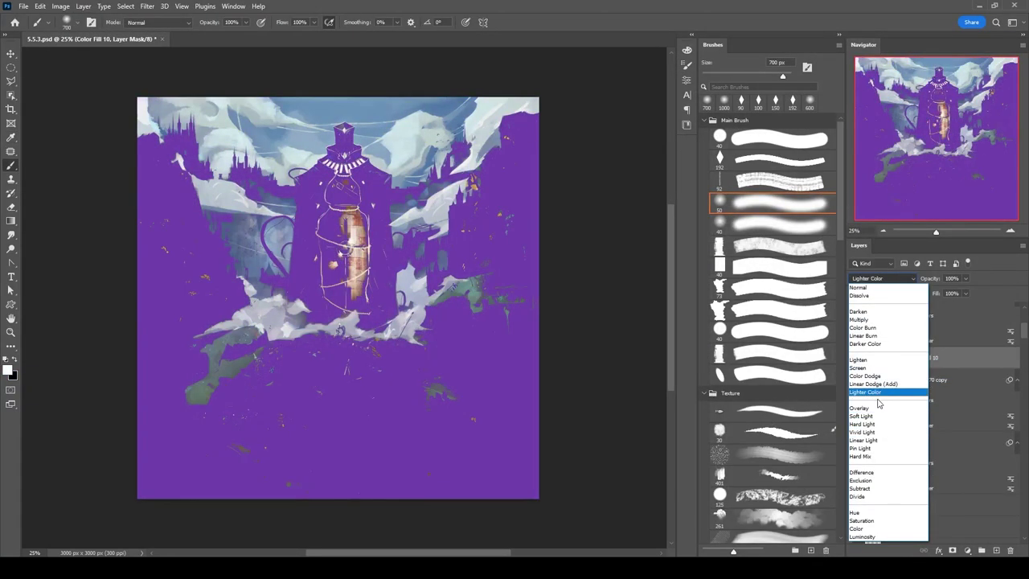
{"action": "left_click", "coordinate": [880, 391]}
{"action": "key", "text": "ctrl+minus"}
{"action": "double_click", "coordinate": [873, 357]}
{"action": "left_click", "coordinate": [557, 221]}
{"action": "left_click_drag", "start_coordinate": [560, 223], "coordinate": [555, 214]}
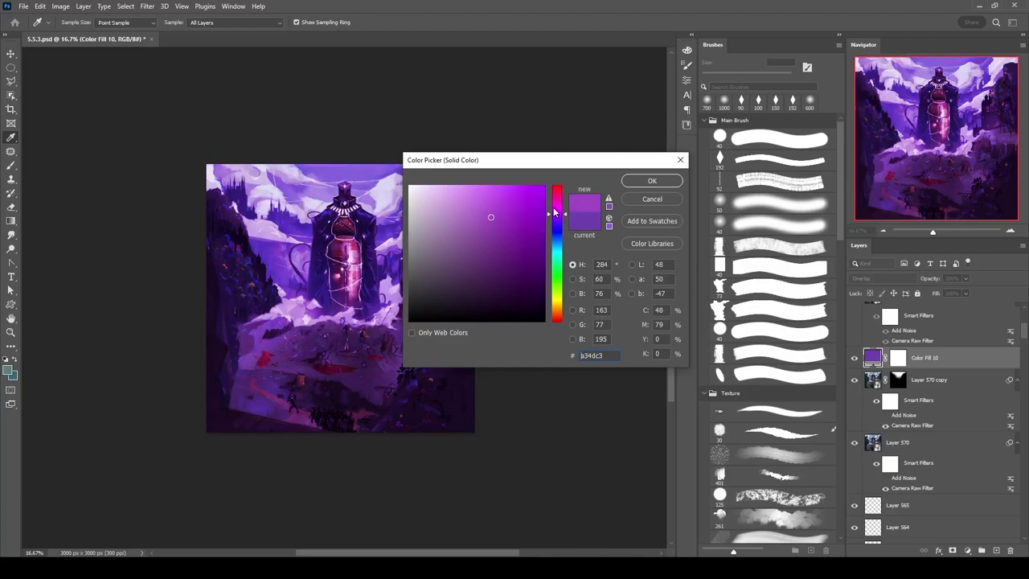
{"action": "left_click", "coordinate": [642, 183]}
Fade Color Fill 10 with a top-to-bottom gradient on its mask and set its opacity to 40%.
{"action": "key", "text": "g"}
{"action": "mouse_move", "coordinate": [344, 130]}
{"action": "left_mouse_down"}
{"action": "mouse_move", "coordinate": [351, 400]}
{"action": "mouse_move", "coordinate": [339, 430]}
{"action": "left_mouse_up"}
{"action": "key", "text": "4"}
{"action": "key", "text": "ctrl+plus"}
{"action": "key", "text": "ctrl+minus"}
{"action": "scroll", "coordinate": [342, 273], "scroll_direction": "down", "scroll_amount": 1}
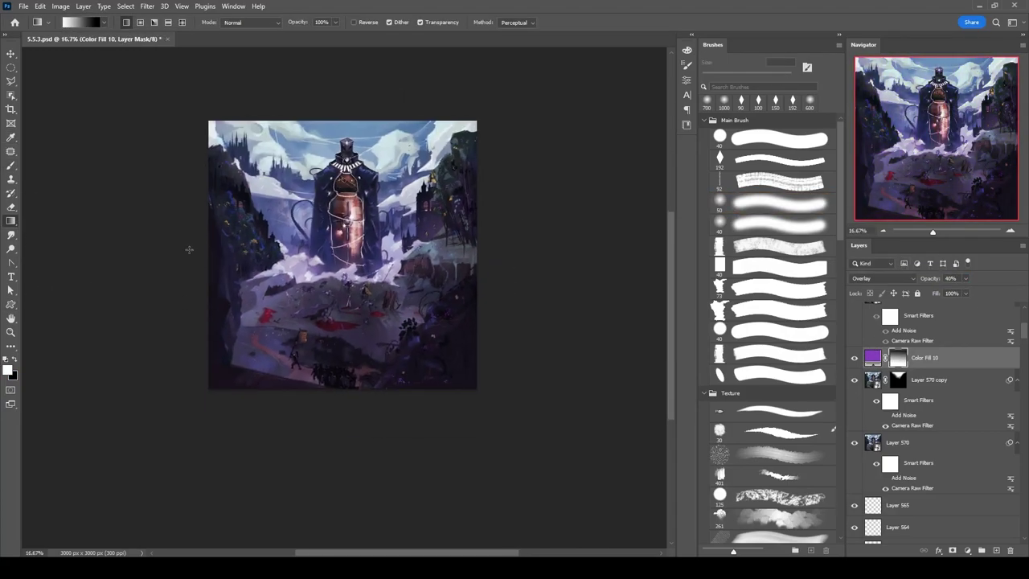
Touch up Color Fill 10's mask with a large soft brush and change the fill colour to #9a54d5.
{"action": "key", "text": "b"}
{"action": "double_click", "coordinate": [872, 357]}
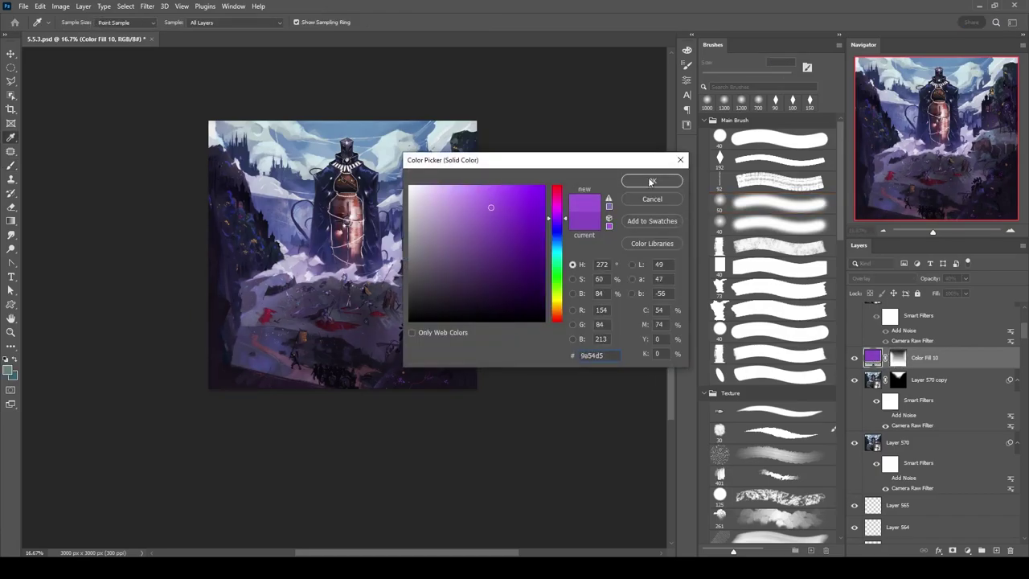
{"action": "left_click", "coordinate": [651, 181]}
Place a copy of Layer 385 copy 3 above Color Fill 10 and reduce its mask with a soft eraser around 1400 px.
{"action": "key", "text": "ctrl+plus"}
{"action": "scroll", "coordinate": [933, 418], "scroll_direction": "down", "scroll_amount": 3}
{"action": "left_click_drag", "start_coordinate": [933, 450], "coordinate": [947, 374]}
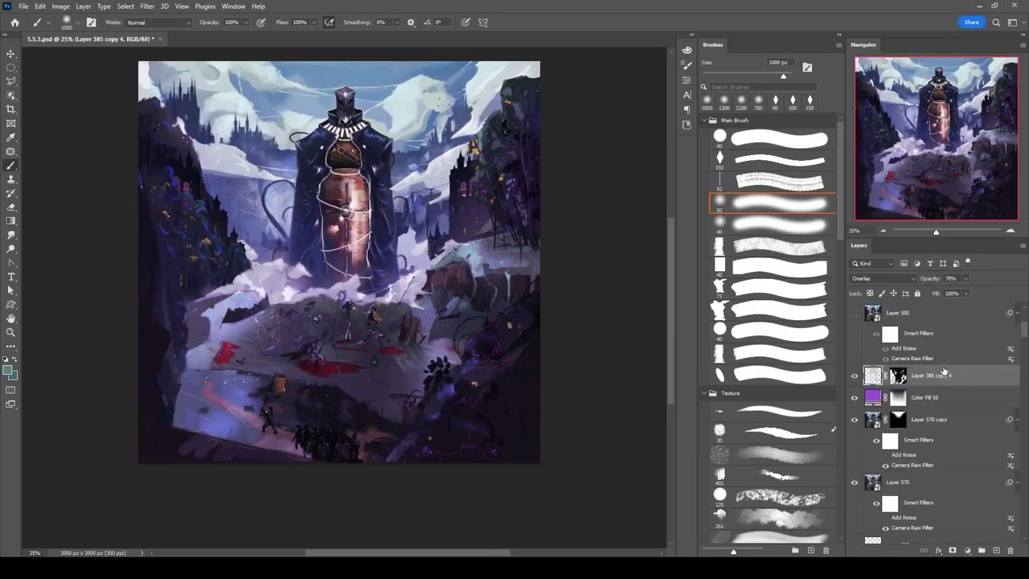
{"action": "key", "text": "ctrl+minus"}
{"action": "left_click", "coordinate": [898, 376]}
{"action": "key", "text": "e"}
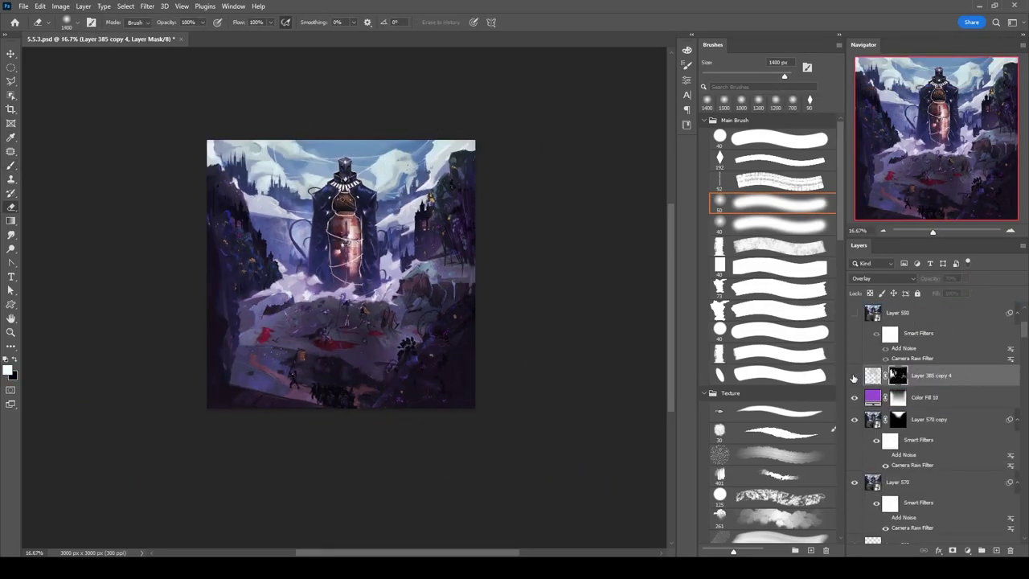
Reduce the purple tint around the giant by erasing on Color Fill 10's mask, varying the soft eraser from 1800 to 800 px.
{"action": "key", "text": "bracketright"}
{"action": "key", "text": "bracketright"}
{"action": "key", "text": "bracketright"}
{"action": "key", "text": "alt+bracketleft"}
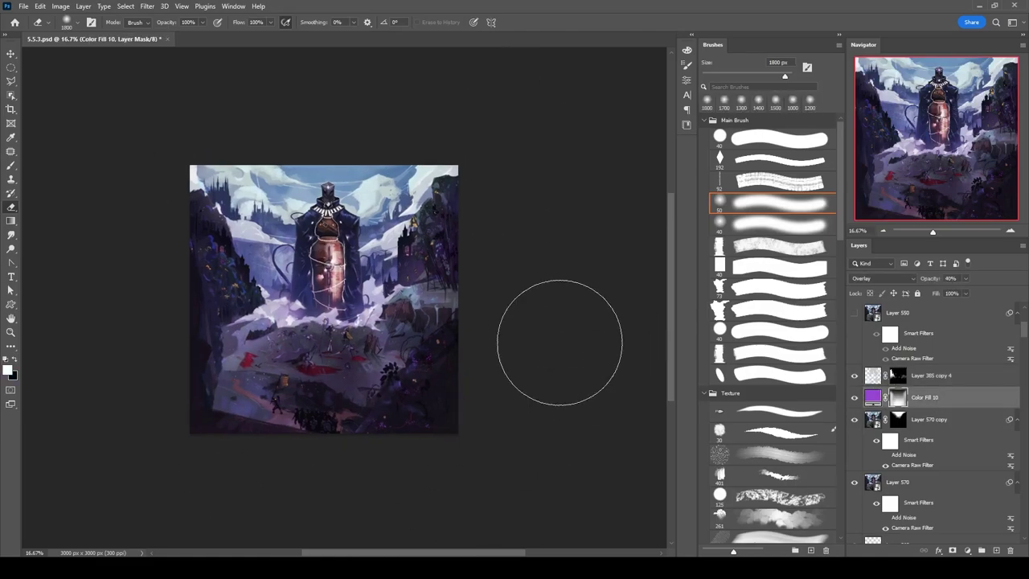
{"action": "key", "text": "ctrl+plus"}
{"action": "key", "text": "bracketleft"}
{"action": "key", "text": "bracketleft"}
{"action": "key", "text": "bracketleft"}
{"action": "key", "text": "bracketleft"}
{"action": "key", "text": "bracketleft"}
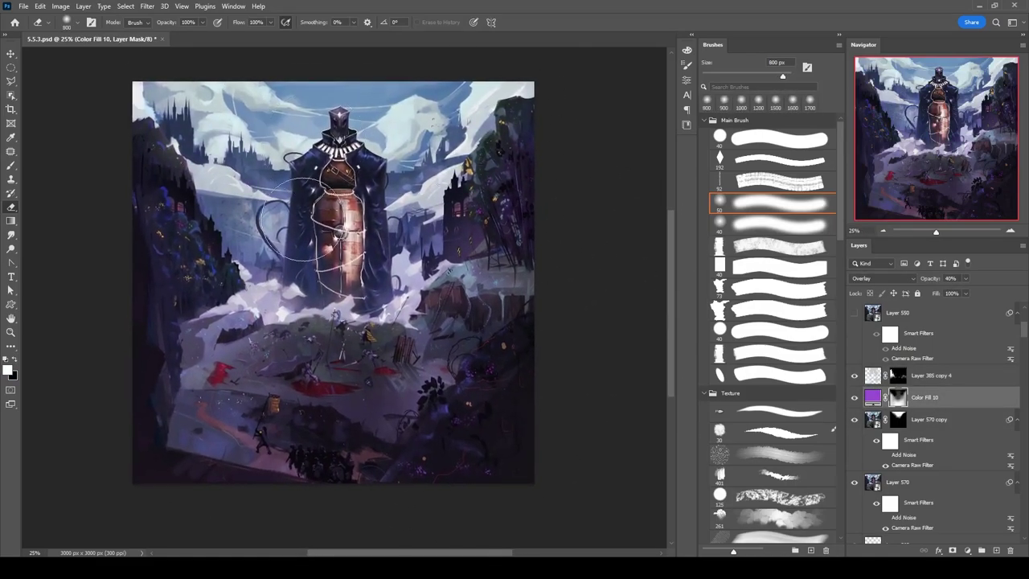
Add a layer above Layer 385 copy 4, paint strokes along both cliffs with the diamond brush, and set it to Color at 80% opacity.
{"action": "key", "text": "ctrl+shift+alt+n"}
{"action": "key", "text": "b"}
{"action": "left_click", "coordinate": [768, 159]}
{"action": "left_click_drag", "start_coordinate": [149, 120], "coordinate": [197, 193]}
{"action": "left_click_drag", "start_coordinate": [523, 96], "coordinate": [424, 289]}
{"action": "left_click_drag", "start_coordinate": [241, 237], "coordinate": [197, 293]}
{"action": "left_click", "coordinate": [882, 278]}
{"action": "left_click", "coordinate": [856, 528]}
{"action": "key", "text": "8"}
Switch the new layer to Overlay and choose a light green (H 145, S 44, B 77) for tinting the scene.
{"action": "key", "text": "e"}
{"action": "left_click", "coordinate": [768, 203]}
{"action": "left_click", "coordinate": [687, 50]}
{"action": "left_click", "coordinate": [497, 166]}
{"action": "key", "text": "shift+alt+o"}
{"action": "mouse_move", "coordinate": [334, 321]}
{"action": "left_mouse_down"}
{"action": "mouse_move", "coordinate": [241, 379]}
{"action": "mouse_move", "coordinate": [185, 431]}
{"action": "mouse_move", "coordinate": [249, 460]}
{"action": "left_mouse_up"}
{"action": "key", "text": "b"}
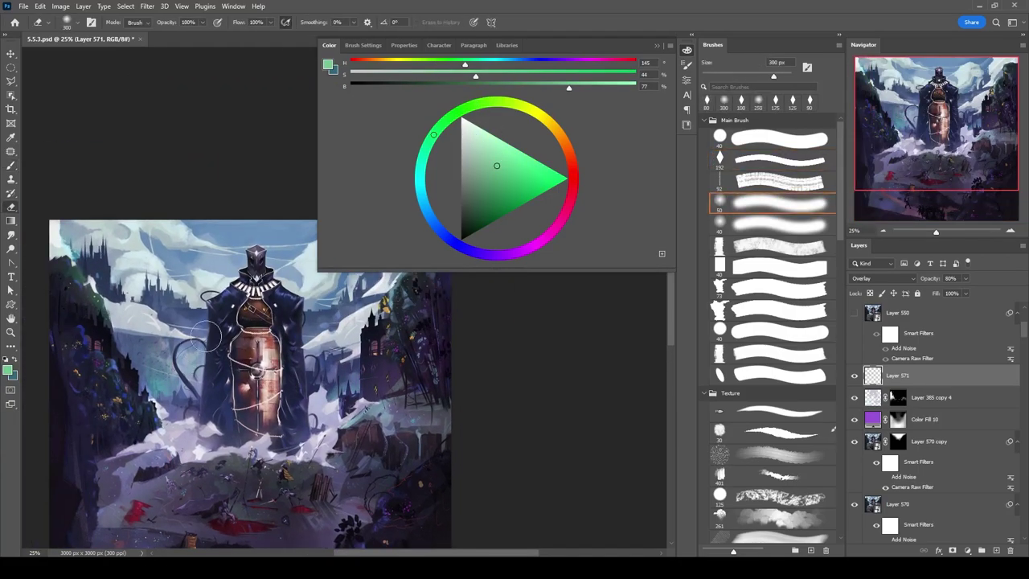
Refine the Overlay tint on Layer 571 with the diamond brush around 80 px, using a pale blue sampled from the sky.
{"action": "mouse_move", "coordinate": [242, 402]}
{"action": "left_mouse_down"}
{"action": "mouse_move", "coordinate": [259, 363]}
{"action": "mouse_move", "coordinate": [224, 408]}
{"action": "left_mouse_up"}
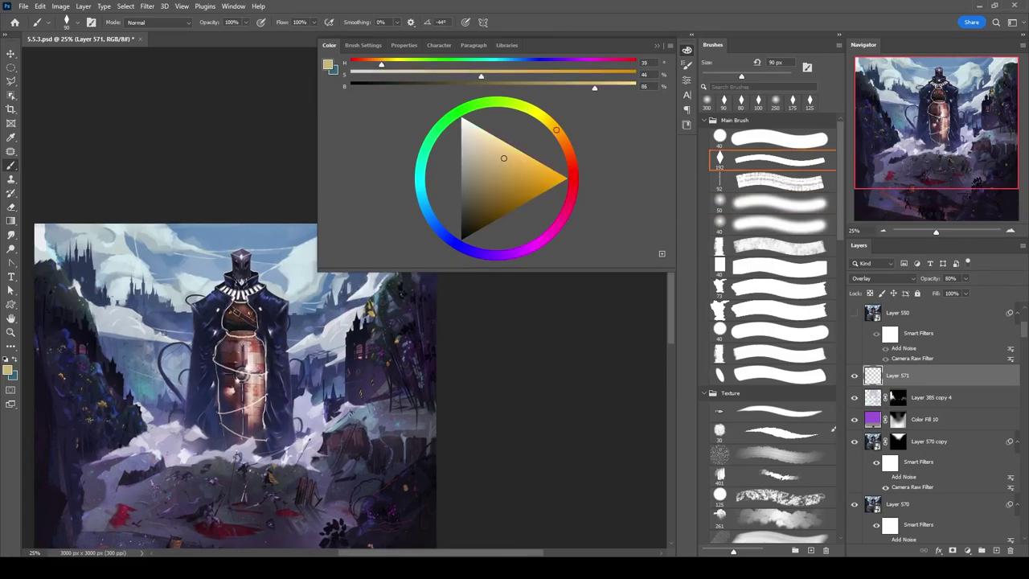
{"action": "left_click", "coordinate": [147, 295], "text": "alt"}
{"action": "left_click", "coordinate": [170, 279], "text": "alt"}
{"action": "key", "text": "bracketleft"}
{"action": "key", "text": "bracketleft"}
{"action": "key", "text": "bracketleft"}
{"action": "left_click_drag", "start_coordinate": [333, 310], "coordinate": [277, 314]}
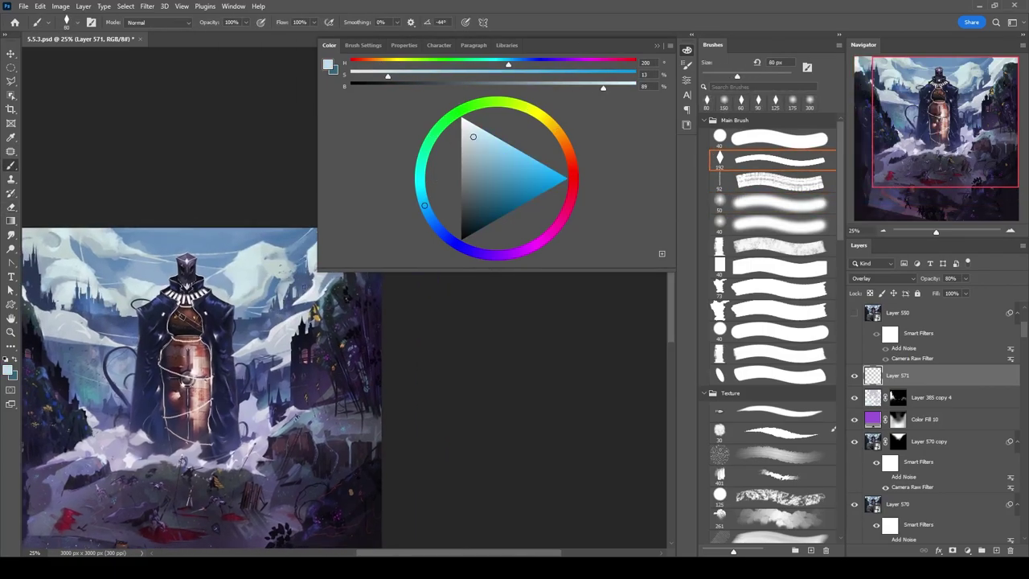
Extend the tint into the lower landscape with the diamond brush around 90 px, using a sampled light purple.
{"action": "left_click_drag", "start_coordinate": [103, 507], "coordinate": [119, 471]}
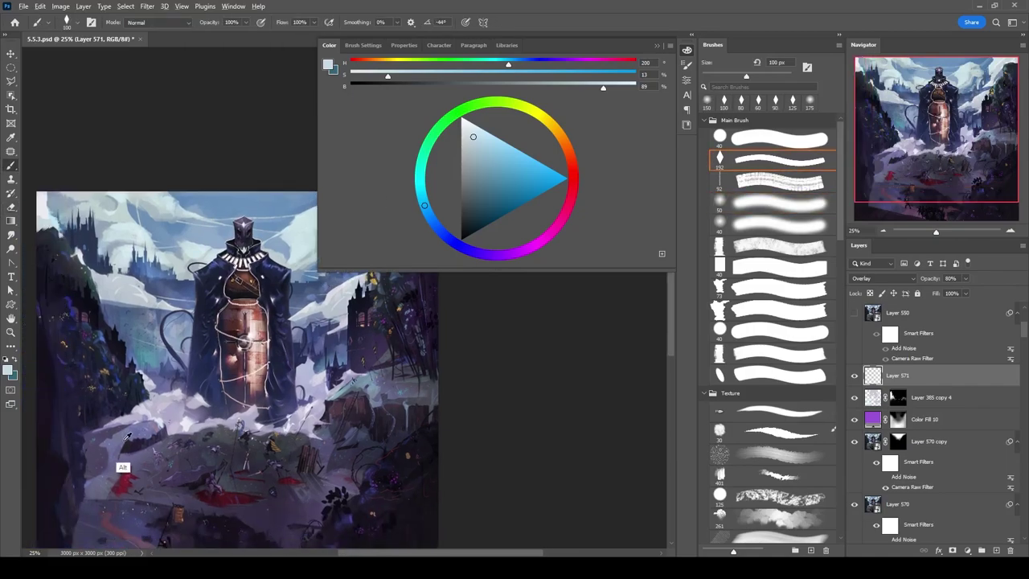
{"action": "left_click", "coordinate": [119, 472], "text": "alt"}
{"action": "key", "text": "bracketleft"}
{"action": "key", "text": "ctrl+minus"}
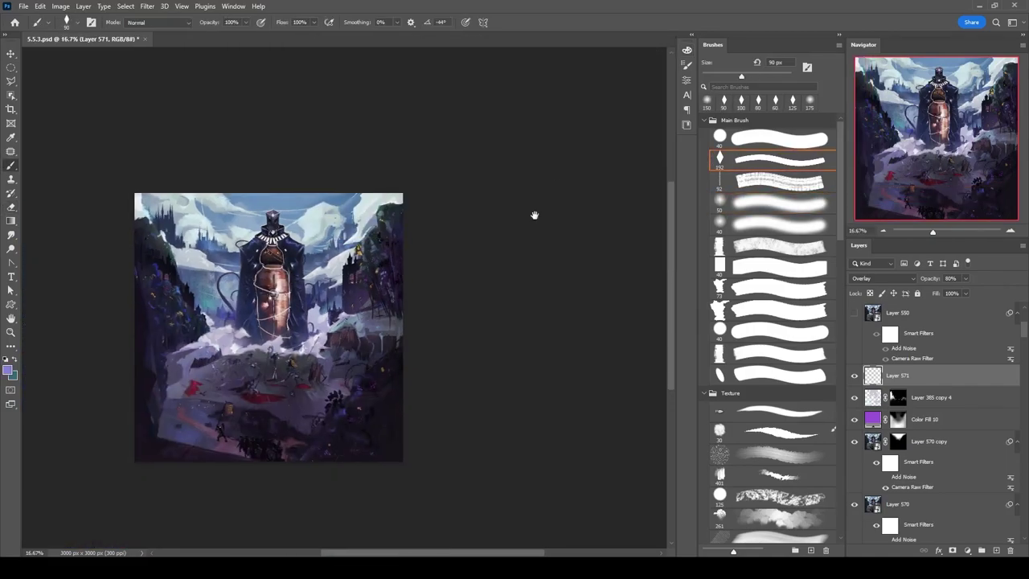
Check the Camera Raw settings of Layer 570 copy, disable that layer's mask and select Color Fill 10.
{"action": "double_click", "coordinate": [912, 486]}
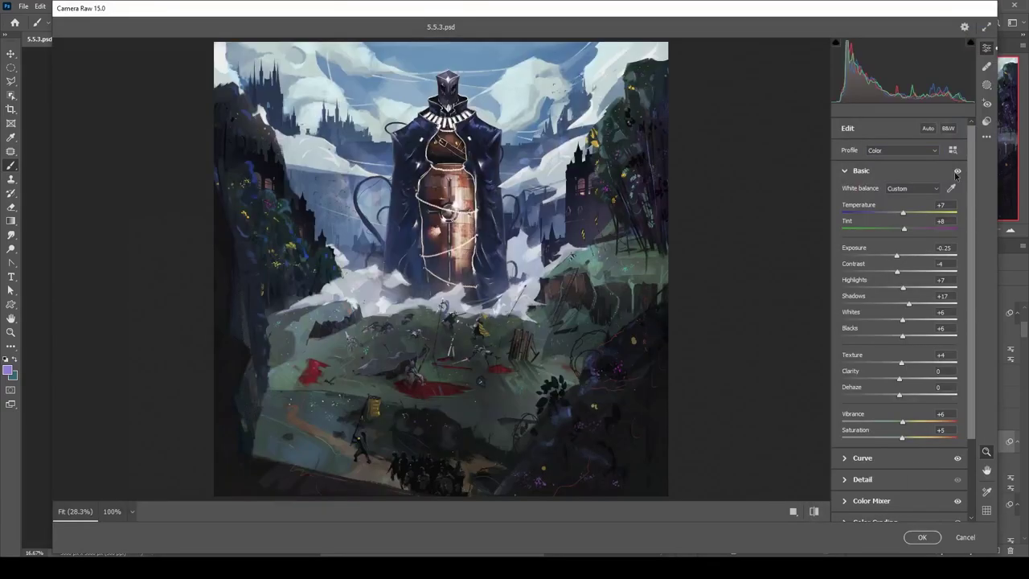
{"action": "key", "text": "Escape"}
{"action": "left_click", "coordinate": [868, 422]}
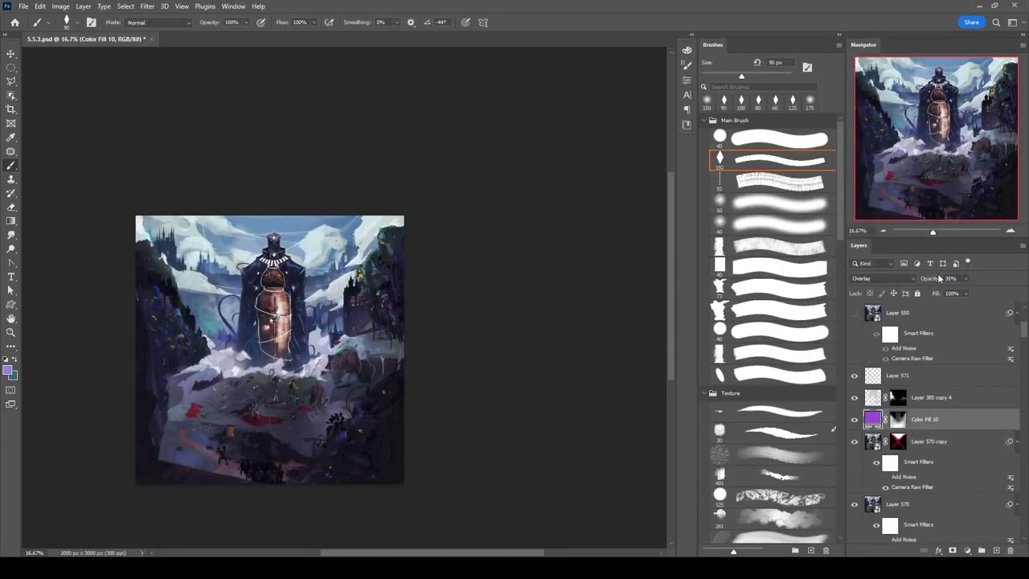
Return to Layer 571 and paint pale-blue Overlay light over the landscape with the diamond brush around 125 px.
{"action": "key", "text": "ctrl+plus"}
{"action": "scroll", "coordinate": [522, 223], "scroll_direction": "down", "scroll_amount": 1}
{"action": "scroll", "coordinate": [517, 241], "scroll_direction": "up", "scroll_amount": 1}
{"action": "key", "text": "alt+bracketright"}
{"action": "key", "text": "alt+bracketright"}
{"action": "key", "text": "e"}
{"action": "key", "text": "b"}
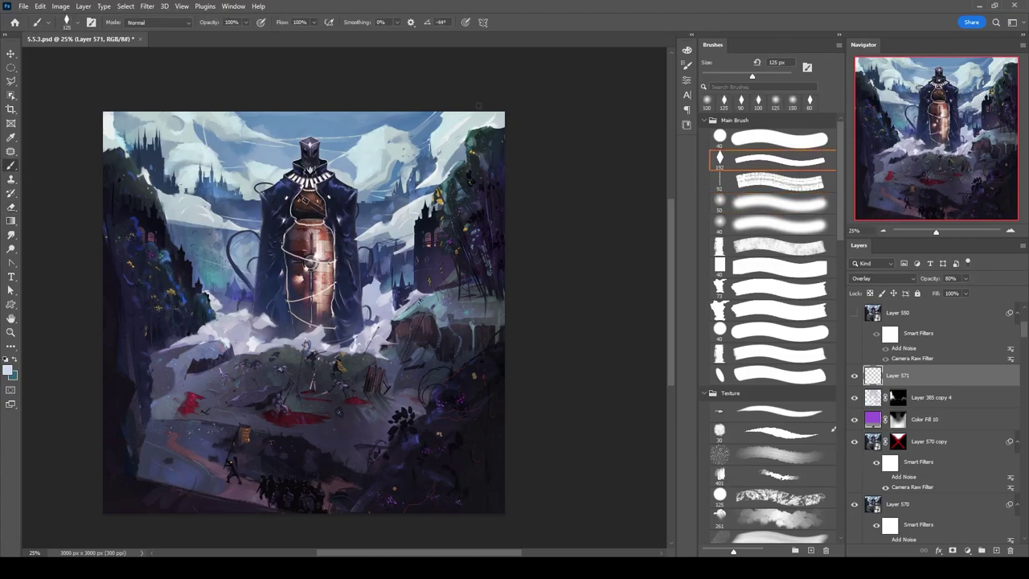
{"action": "key", "text": "bracketleft"}
{"action": "key", "text": "bracketright"}
{"action": "key", "text": "bracketright"}
{"action": "left_click_drag", "start_coordinate": [389, 469], "coordinate": [419, 480]}
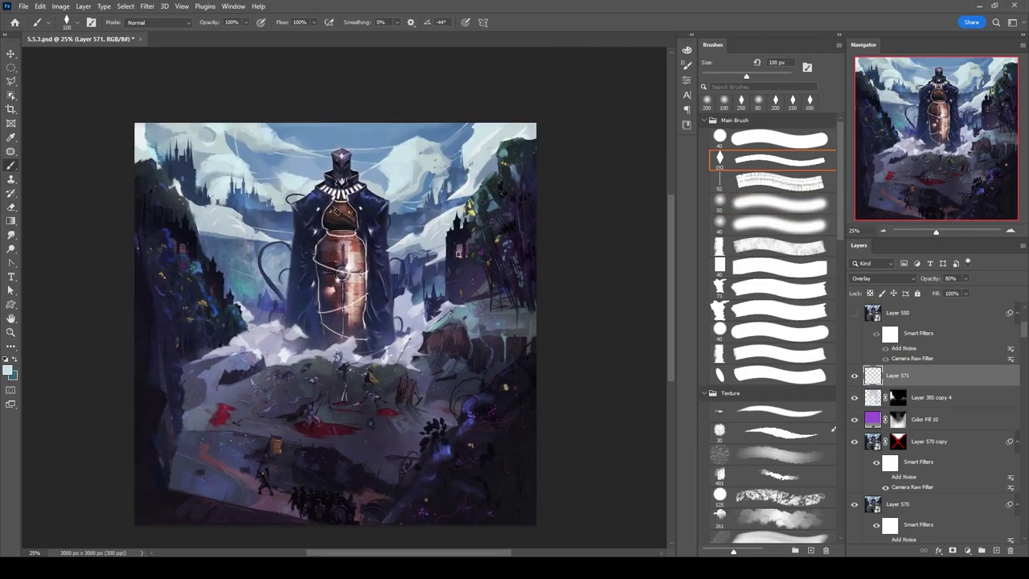
Shape the pale-blue light on Layer 571 by alternating diamond brush strokes with a soft eraser around 150 px.
{"action": "key", "text": "e"}
{"action": "key", "text": "b"}
{"action": "left_click_drag", "start_coordinate": [357, 246], "coordinate": [352, 277]}
{"action": "key", "text": "e"}
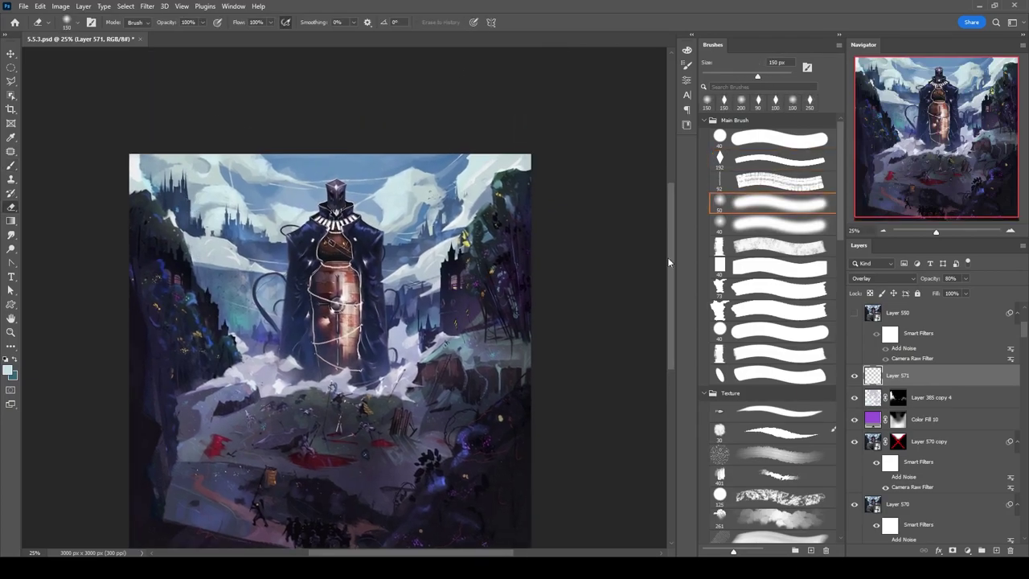
{"action": "key", "text": "b"}
{"action": "key", "text": "e"}
{"action": "key", "text": "b"}
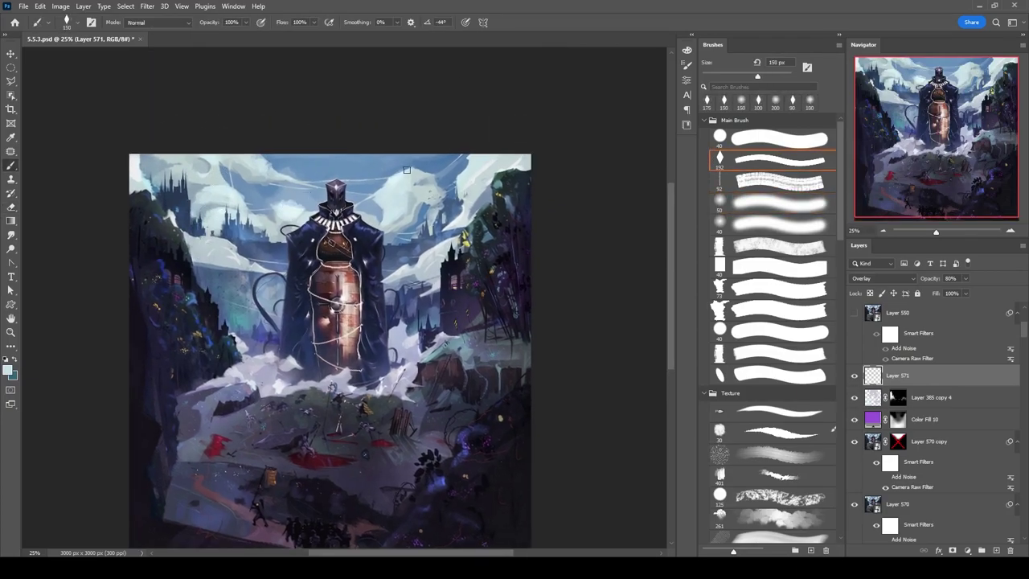
Blend the brushed light on Layer 571 with the textured Smudge tool around 200 px, adding strokes in between.
{"action": "key", "text": "r"}
{"action": "key", "text": "b"}
{"action": "key", "text": "r"}
{"action": "key", "text": "b"}
{"action": "key", "text": "r"}
{"action": "key", "text": "bracketright"}
{"action": "key", "text": "b"}
{"action": "key", "text": "r"}
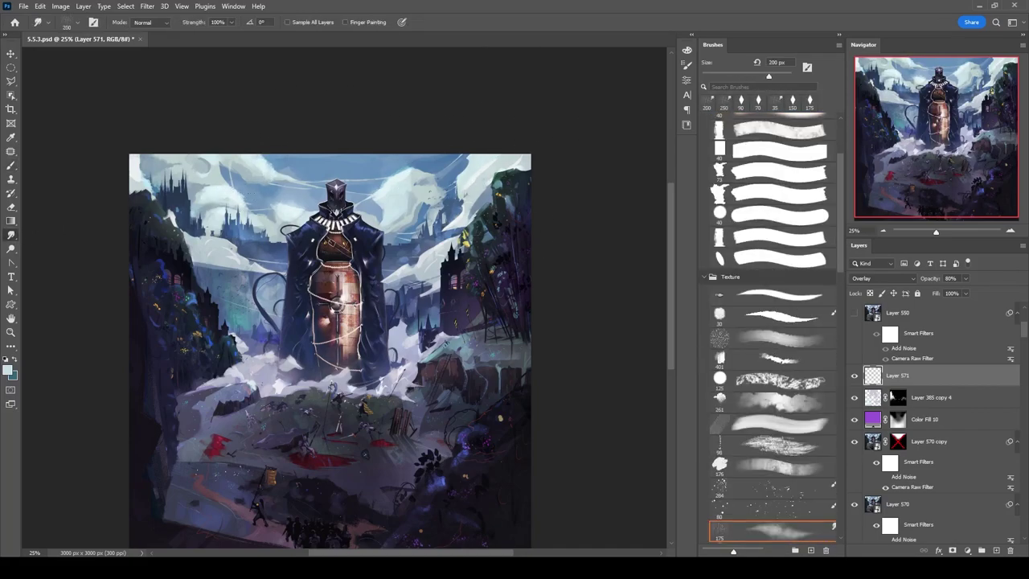
Paint finer light accents on Layer 571 around the castle cliff and soften them with the textured Smudge tool around 150 px.
{"action": "key", "text": "b"}
{"action": "key", "text": "ctrl+plus"}
{"action": "key", "text": "ctrl+plus"}
{"action": "key", "text": "bracketleft"}
{"action": "key", "text": "bracketright"}
{"action": "key", "text": "bracketright"}
{"action": "key", "text": "space"}
{"action": "mouse_move", "coordinate": [119, 349]}
{"action": "left_mouse_down"}
{"action": "mouse_move", "coordinate": [319, 258]}
{"action": "mouse_move", "coordinate": [360, 145]}
{"action": "mouse_move", "coordinate": [310, 214]}
{"action": "mouse_move", "coordinate": [50, 202]}
{"action": "left_mouse_up"}
{"action": "key", "text": "bracketright"}
{"action": "key", "text": "r"}
{"action": "left_click_drag", "start_coordinate": [355, 301], "coordinate": [464, 252]}
{"action": "key", "text": "bracketright"}
{"action": "key", "text": "bracketright"}
{"action": "key", "text": "ctrl+minus"}
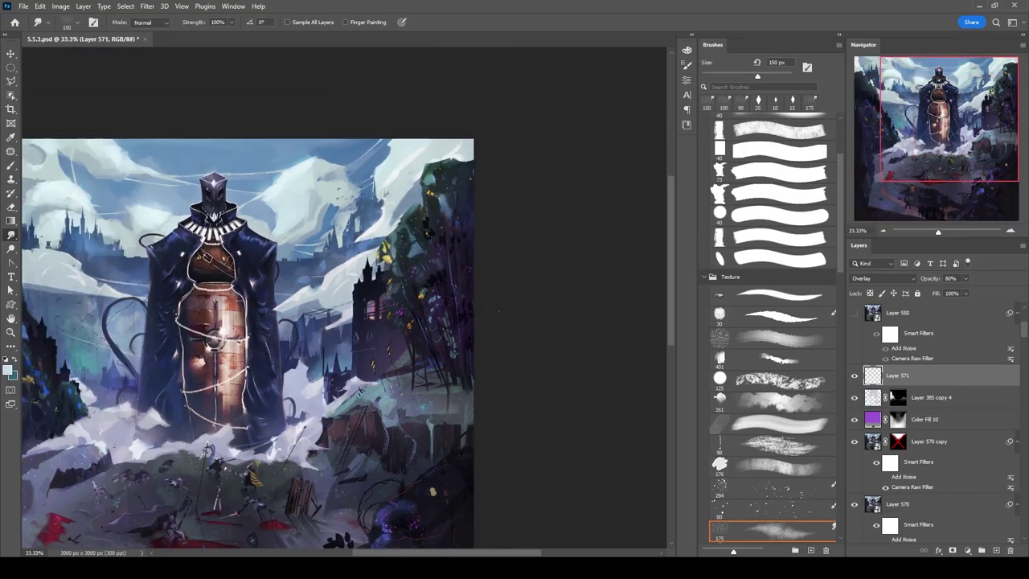
Touch up Layer 571 across the whole painting with the Smudge tool at 200 px, the brush and a soft 125 px eraser.
{"action": "key", "text": "ctrl+minus"}
{"action": "key", "text": "ctrl+minus"}
{"action": "key", "text": "ctrl+plus"}
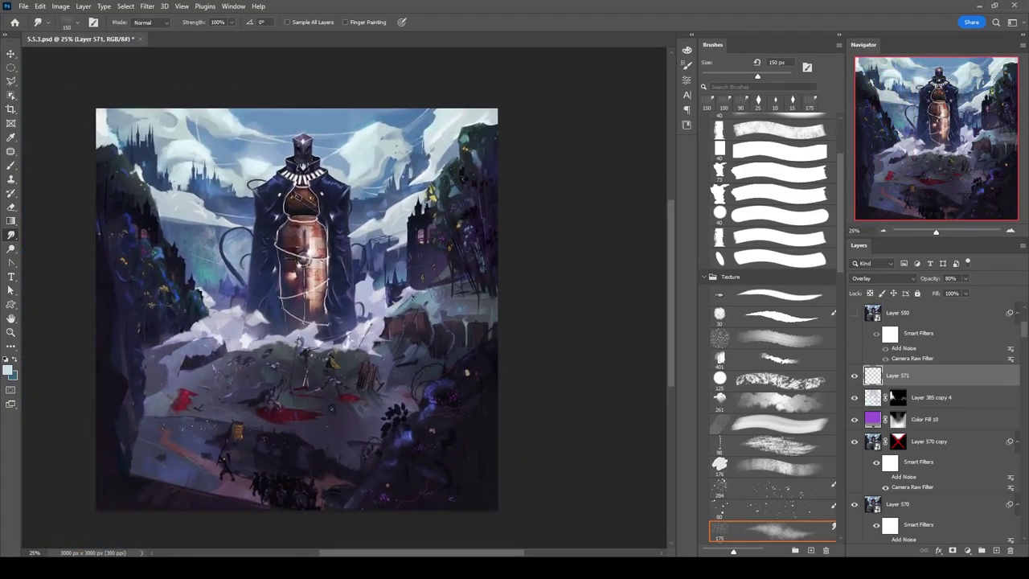
{"action": "left_click_drag", "start_coordinate": [546, 254], "coordinate": [552, 246]}
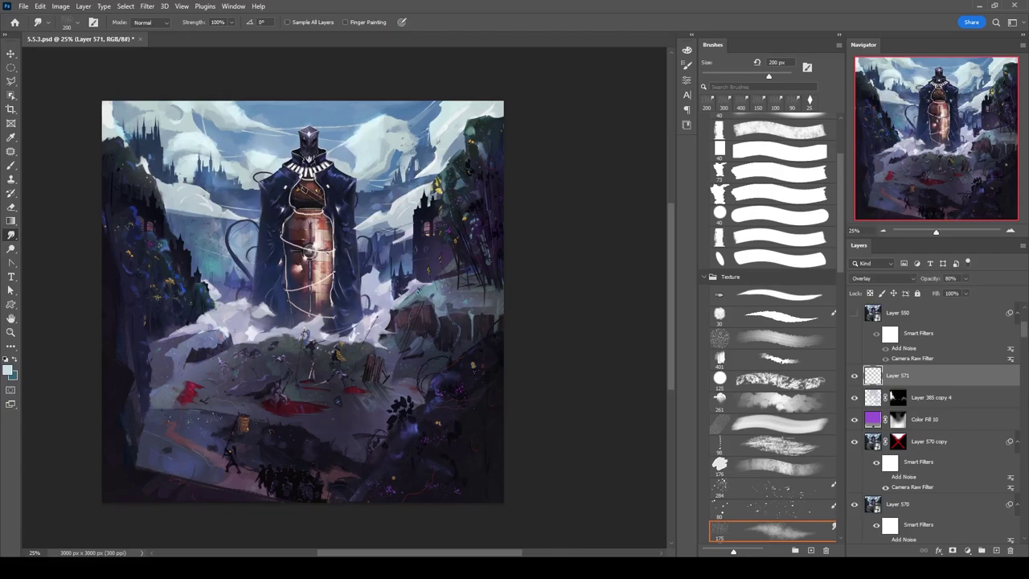
{"action": "key", "text": "b"}
{"action": "left_click_drag", "start_coordinate": [538, 349], "coordinate": [529, 381]}
{"action": "key", "text": "e"}
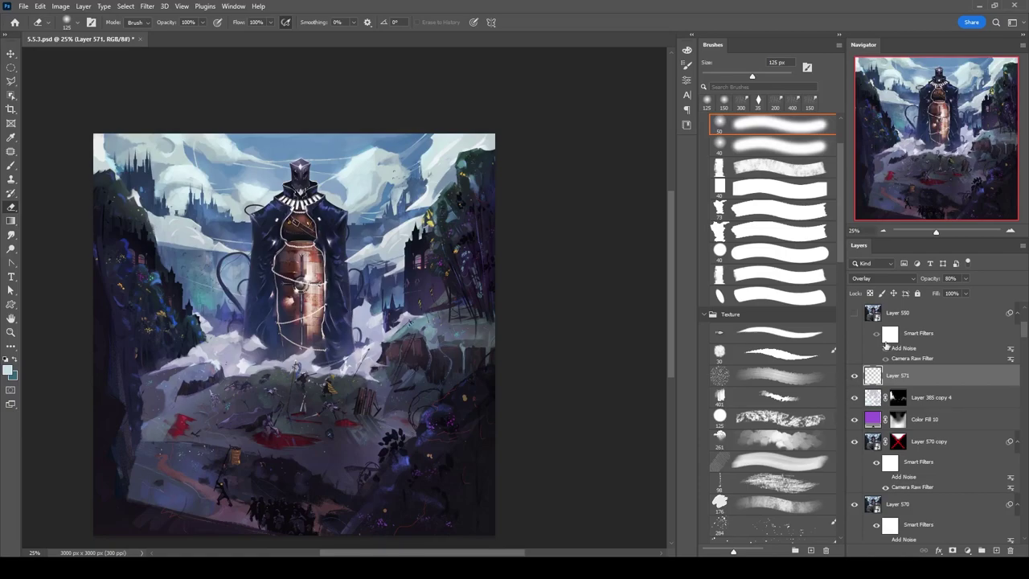
Adjust the mask of Layer 385 copy 4 with a soft eraser around 200 px.
{"action": "left_click", "coordinate": [898, 397]}
{"action": "key", "text": "]"}
{"action": "key", "text": "]"}
{"action": "key", "text": "]"}
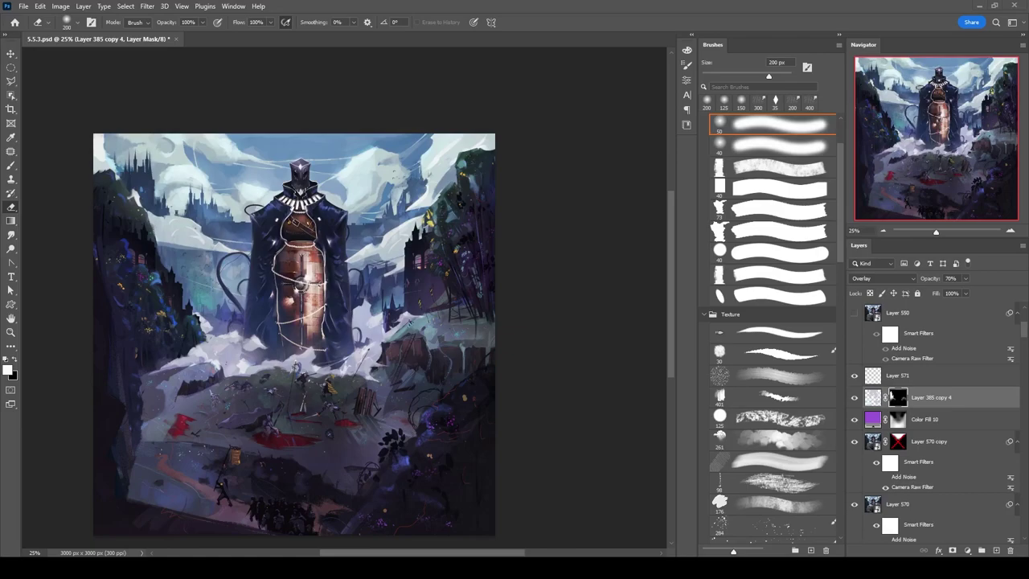
Add a Color-mode layer above Layer 571 and tint the castle cliff with a blue sampled from the scene, using a soft brush.
{"action": "key", "text": "ctrl+shift+alt+n"}
{"action": "key", "text": "b"}
{"action": "left_click", "coordinate": [475, 273], "text": "alt"}
{"action": "left_click", "coordinate": [882, 278]}
{"action": "left_click", "coordinate": [874, 531]}
{"action": "key", "text": "bracketleft"}
{"action": "key", "text": "bracketleft"}
{"action": "key", "text": "bracketleft"}
{"action": "key", "text": "bracketleft"}
{"action": "key", "text": "bracketleft"}
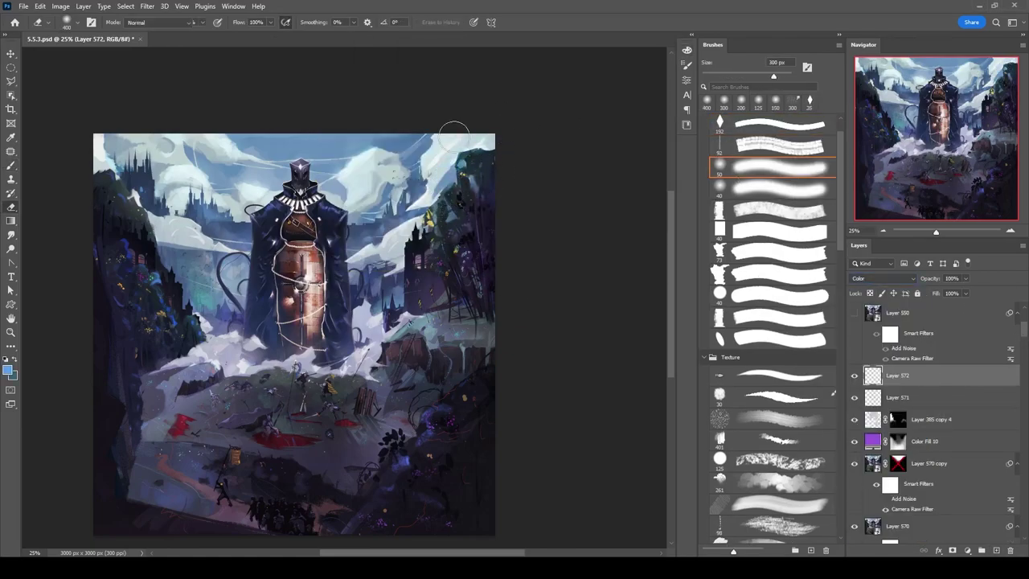
{"action": "key", "text": "bracketleft"}
{"action": "key", "text": "bracketleft"}
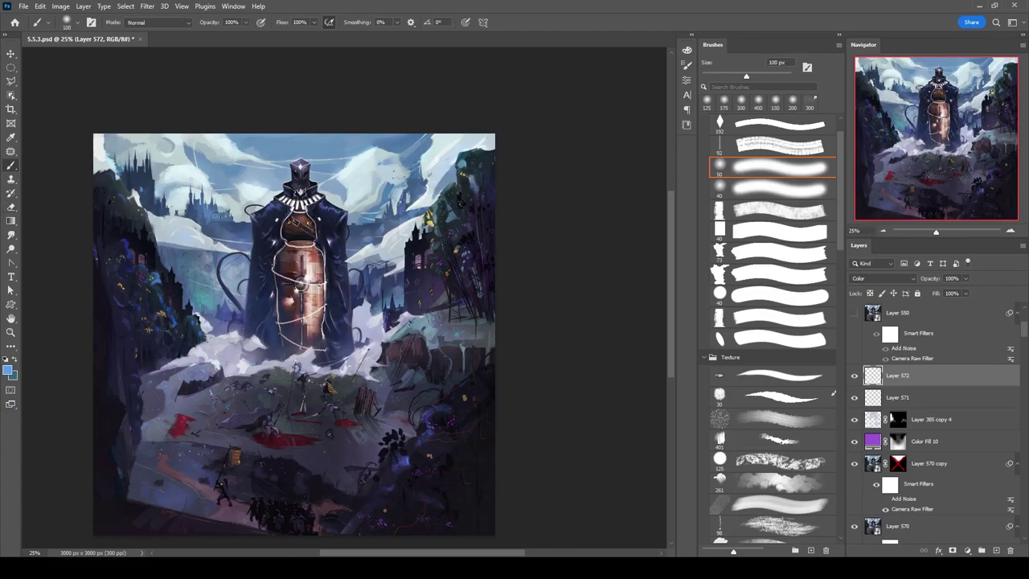
Rework the tint on Layer 571 with a turquoise colour and soft eraser sizes between about 90 and 400 px.
{"action": "left_click", "coordinate": [892, 397]}
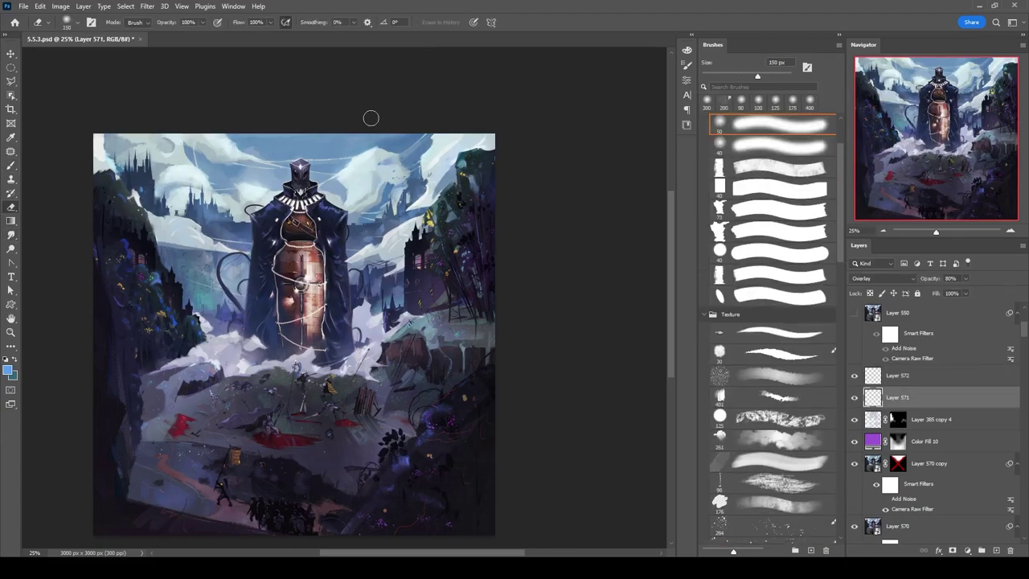
{"action": "right_click", "coordinate": [494, 179], "text": "alt+shift"}
{"action": "key", "text": "bracketright"}
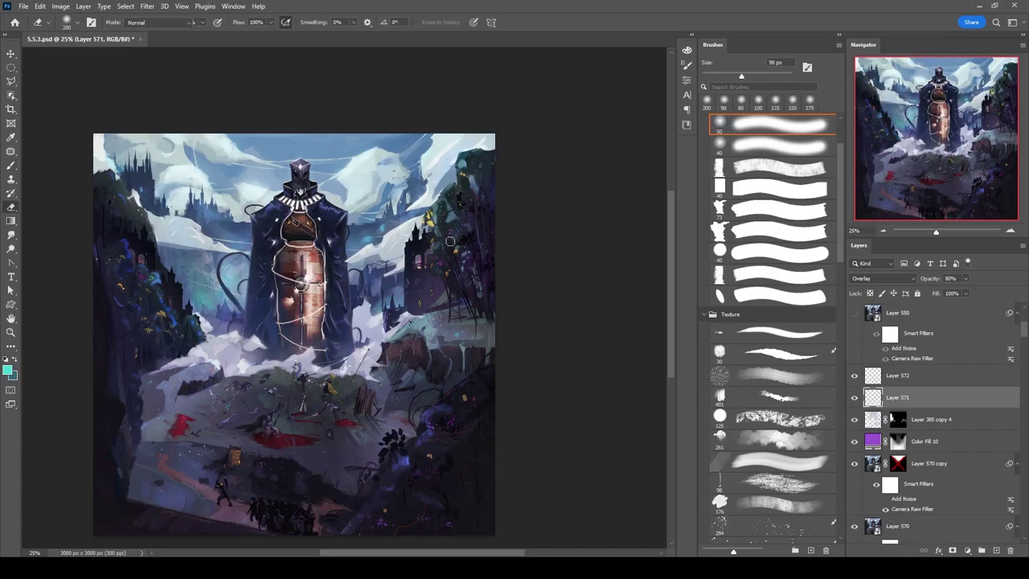
{"action": "key", "text": "v"}
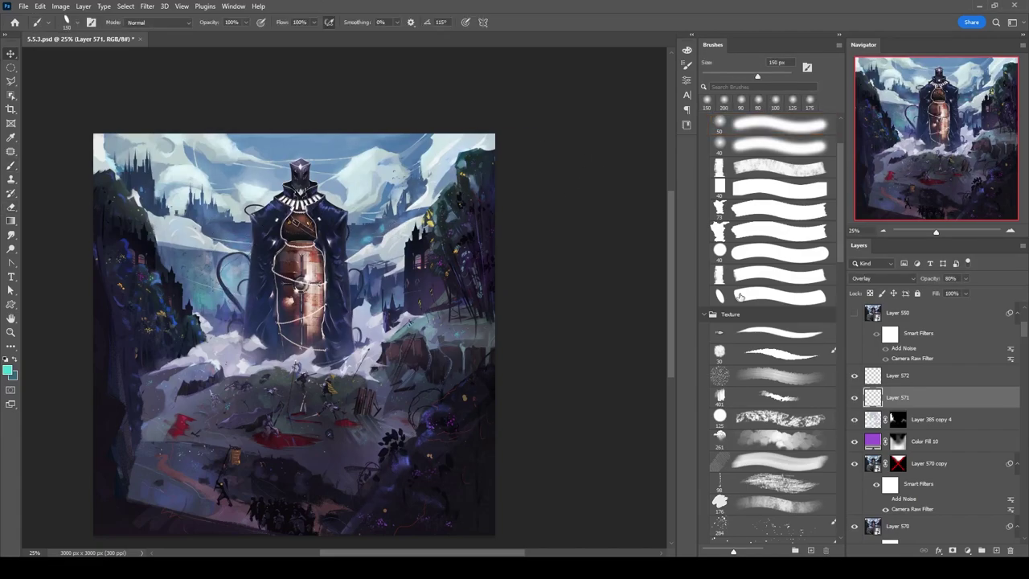
{"action": "key", "text": "e"}
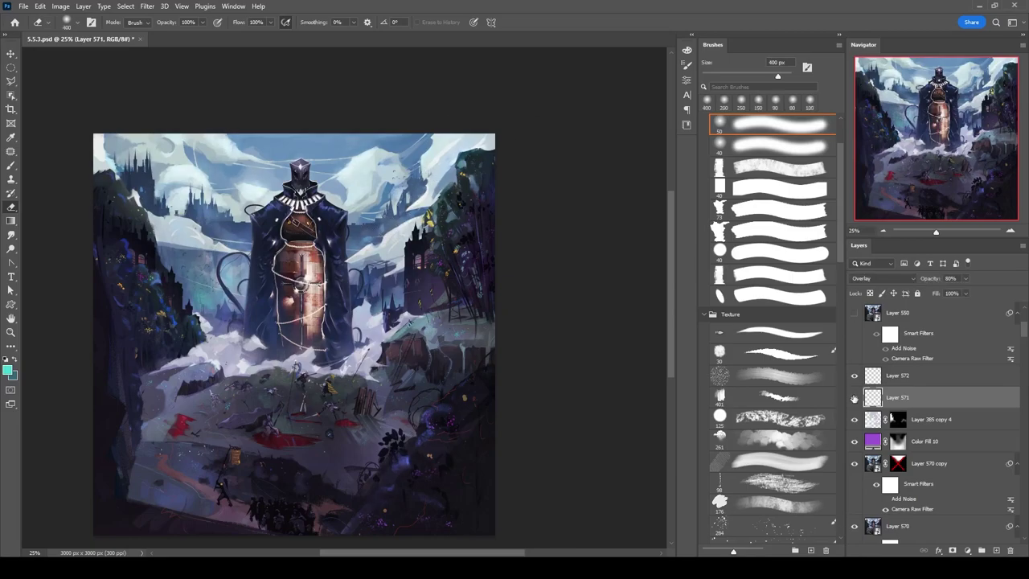
{"action": "key", "text": "bracketright"}
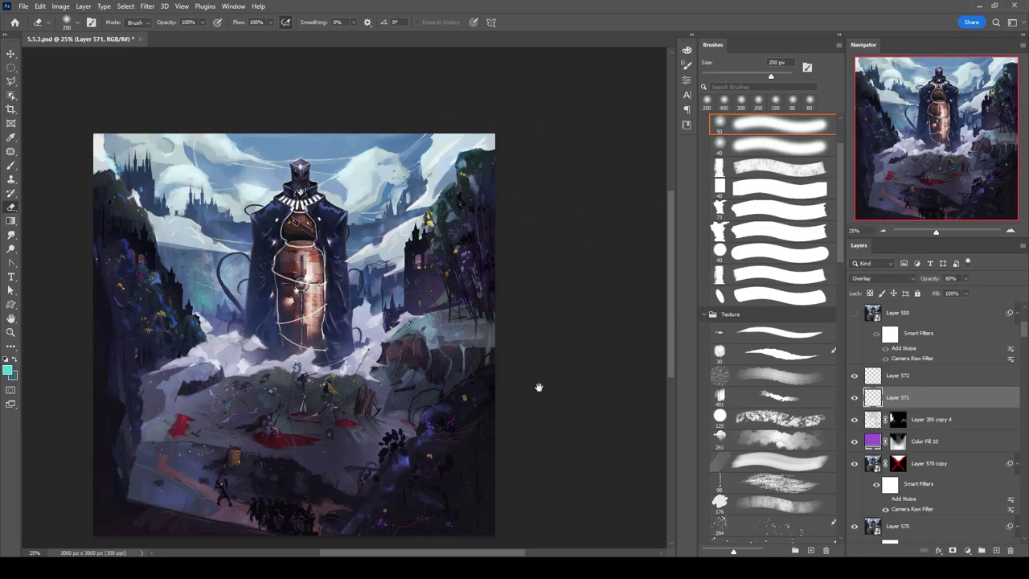
{"action": "scroll", "coordinate": [546, 374], "scroll_direction": "down", "scroll_amount": 2}
{"action": "scroll", "coordinate": [557, 340], "scroll_direction": "up", "scroll_amount": 1}
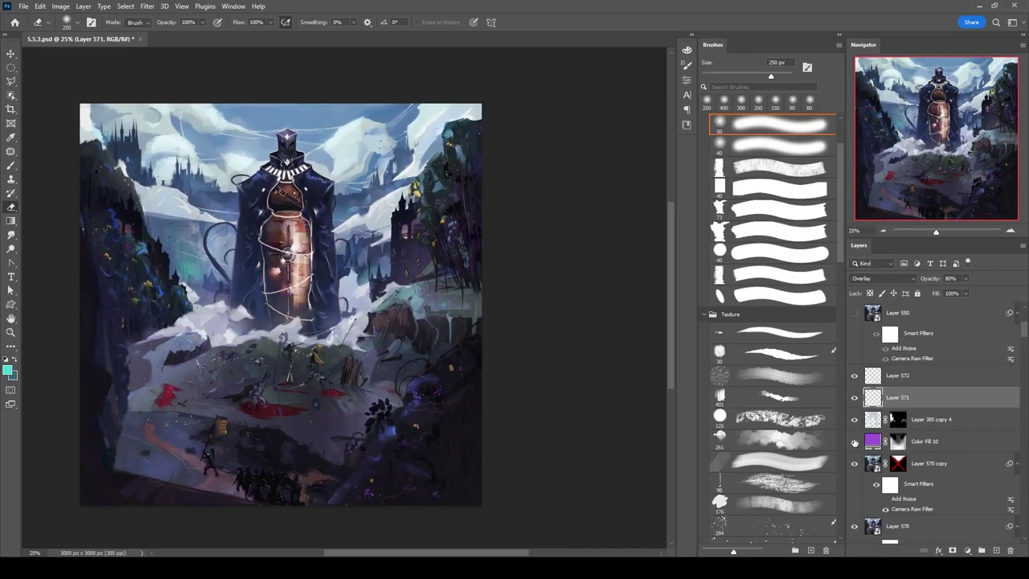
Edit Color Fill 10's mask with a large soft eraser, around 500 to 800 px, to rebalance the purple tint.
{"action": "left_click", "coordinate": [897, 440]}
{"action": "key", "text": "bracketright"}
{"action": "key", "text": "bracketright"}
{"action": "key", "text": "bracketright"}
{"action": "key", "text": "bracketright"}
{"action": "key", "text": "bracketright"}
{"action": "left_click_drag", "start_coordinate": [467, 279], "coordinate": [461, 294]}
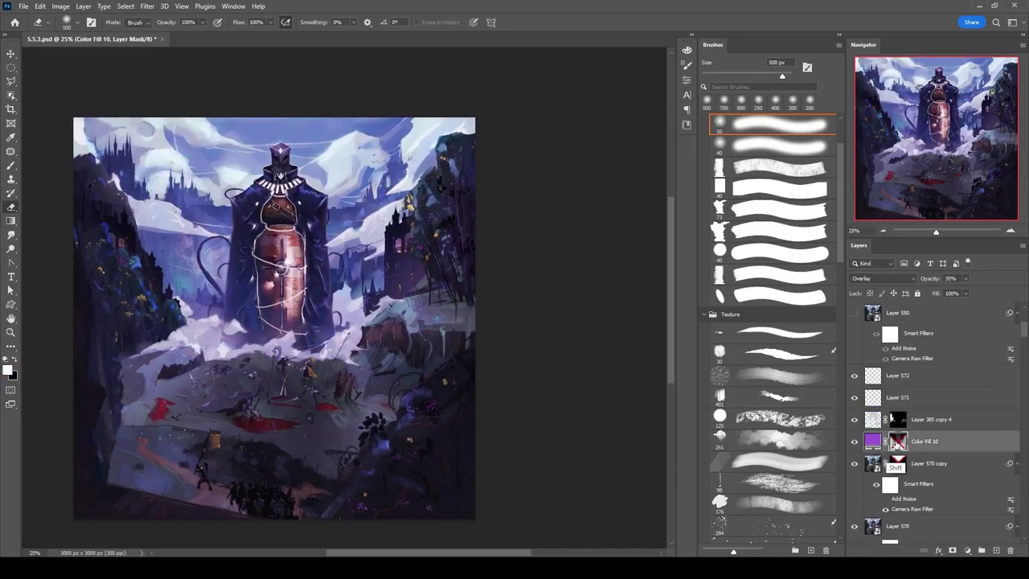
Duplicate Color Fill 10 and hide the original fill layer.
{"action": "key", "text": "ctrl+j"}
{"action": "key", "text": "ctrl+plus"}
{"action": "key", "text": "b"}
{"action": "key", "text": "ctrl+minus"}
{"action": "key", "text": "ctrl+minus"}
{"action": "key", "text": "ctrl+minus"}
{"action": "key", "text": "ctrl+plus"}
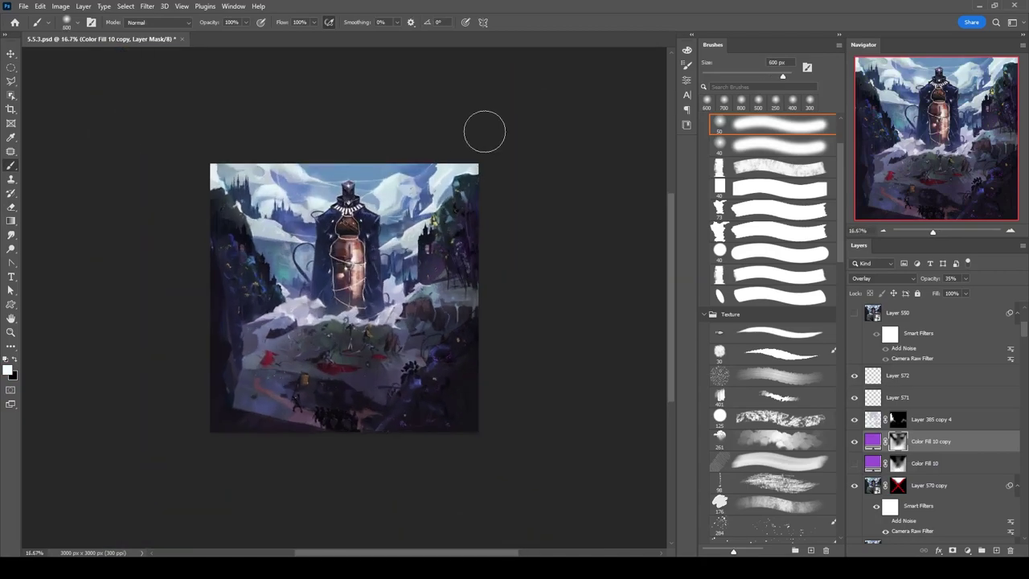
Paint black on the mask of Color Fill 10 copy with a soft brush, around 400 to 600 px, to reduce the purple.
{"action": "key", "text": "bracketright"}
{"action": "key", "text": "x"}
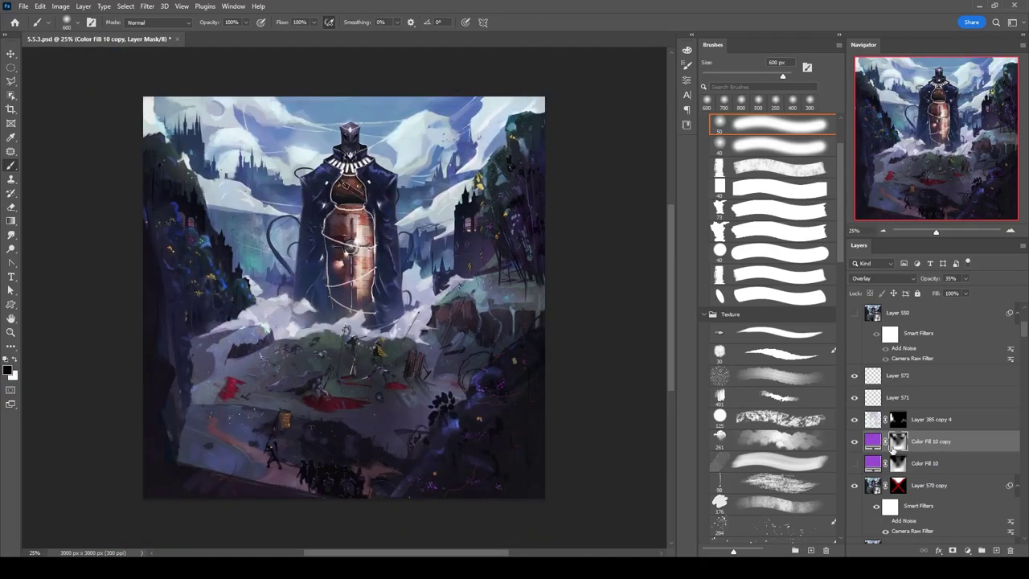
{"action": "key", "text": "bracketright"}
{"action": "key", "text": "bracketright"}
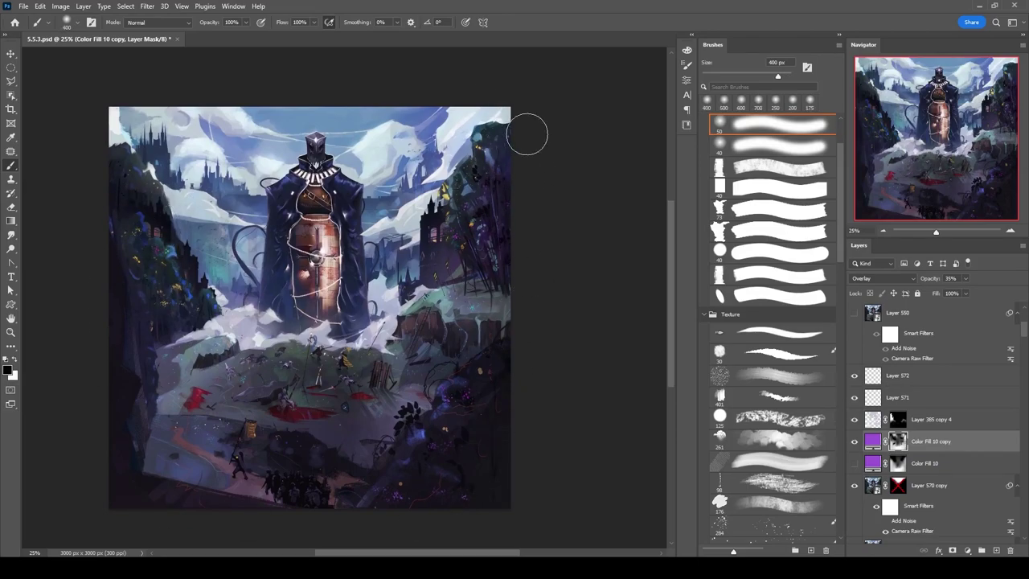
Add a layer with a pale disc beside the giant's head, using the hard round brush at 200 px, and set it to Soft Light.
{"action": "key", "text": "ctrl+shift+alt+n"}
{"action": "key", "text": "period"}
{"action": "key", "text": "period"}
{"action": "key", "text": "period"}
{"action": "key", "text": "period"}
{"action": "key", "text": "period"}
{"action": "key", "text": "period"}
{"action": "scroll", "coordinate": [804, 241], "scroll_direction": "up", "scroll_amount": 3}
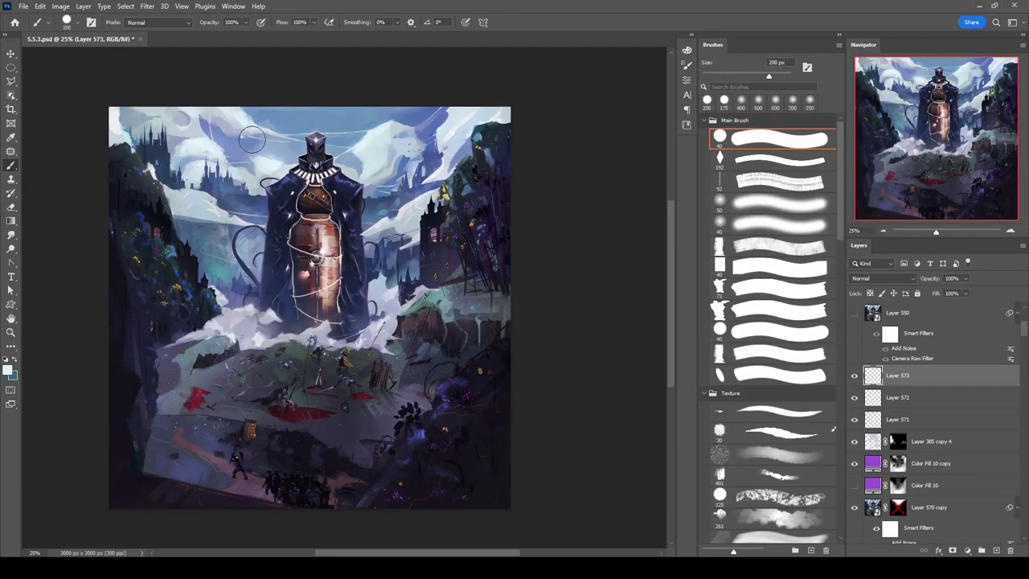
{"action": "left_click", "coordinate": [772, 139]}
{"action": "left_click", "coordinate": [882, 278]}
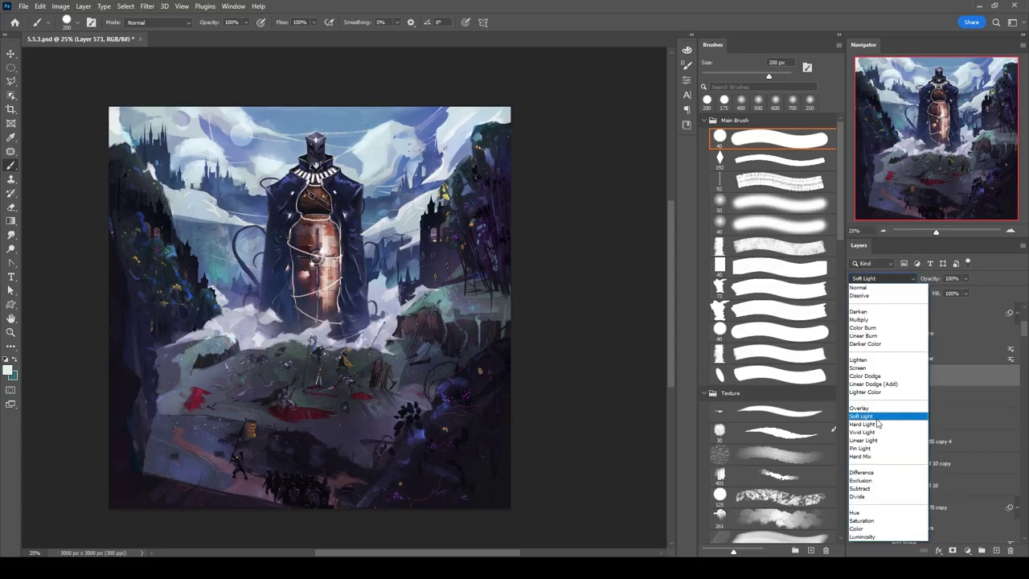
{"action": "left_click", "coordinate": [875, 415]}
Duplicate the Soft Light disc and transform the copy beside the original in the sky.
{"action": "key", "text": "ctrl+plus"}
{"action": "key", "text": "ctrl+j"}
{"action": "key", "text": "ctrl+t"}
{"action": "key", "text": "Return"}
{"action": "key", "text": "ctrl+minus"}
{"action": "key", "text": "ctrl+minus"}
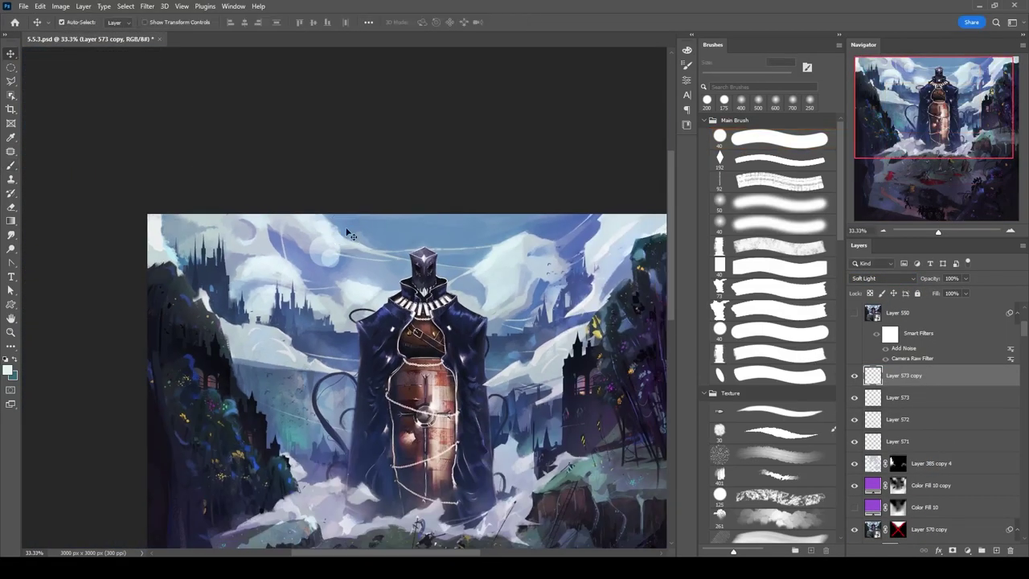
Duplicate the disc again, save the document, and scale the new copy to 39.69% near the giant's head.
{"action": "key", "text": "ctrl+j"}
{"action": "key", "text": "ctrl+s"}
{"action": "key", "text": "ctrl+t"}
{"action": "key", "text": "ctrl+plus"}
{"action": "key", "text": "ctrl+plus"}
{"action": "key", "text": "ctrl+plus"}
{"action": "key", "text": "ctrl+plus"}
{"action": "key", "text": "ctrl+plus"}
{"action": "key", "text": "ctrl+plus"}
{"action": "key", "text": "ctrl+plus"}
{"action": "key", "text": "ctrl+plus"}
{"action": "key", "text": "ctrl+plus"}
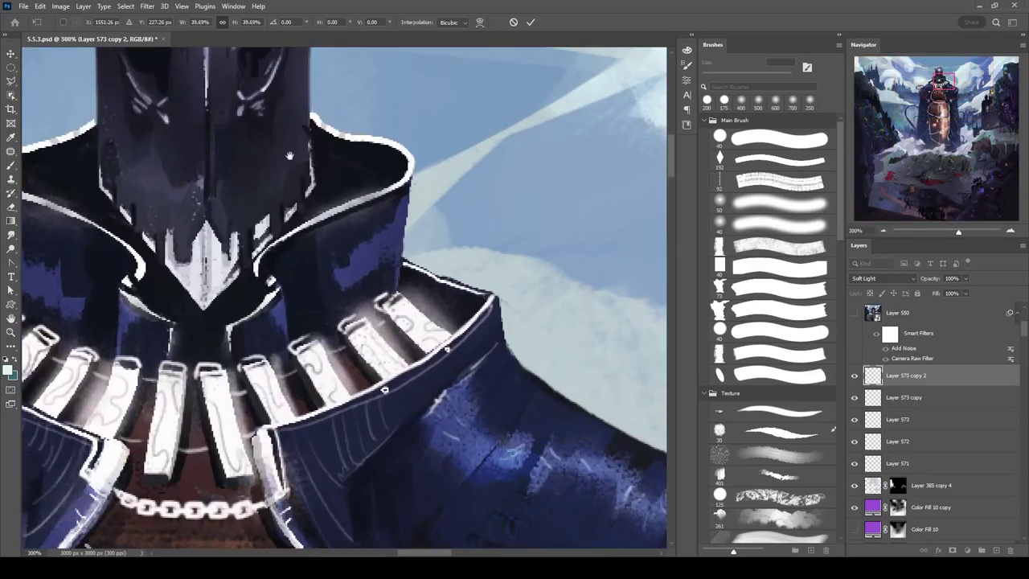
{"action": "key", "text": "Return"}
Duplicate the small disc, reposition and transform the copy, and make one more duplicate.
{"action": "key", "text": "ctrl+j"}
{"action": "key", "text": "ctrl+t"}
{"action": "left_click_drag", "start_coordinate": [365, 322], "coordinate": [344, 287]}
{"action": "left_click_drag", "start_coordinate": [294, 251], "coordinate": [246, 202]}
{"action": "key", "text": "Return"}
{"action": "key", "text": "ctrl+minus"}
{"action": "key", "text": "ctrl+minus"}
{"action": "key", "text": "ctrl+minus"}
{"action": "key", "text": "ctrl+minus"}
{"action": "key", "text": "ctrl+minus"}
{"action": "key", "text": "ctrl+minus"}
{"action": "key", "text": "ctrl+minus"}
{"action": "key", "text": "ctrl+minus"}
{"action": "key", "text": "ctrl+j"}
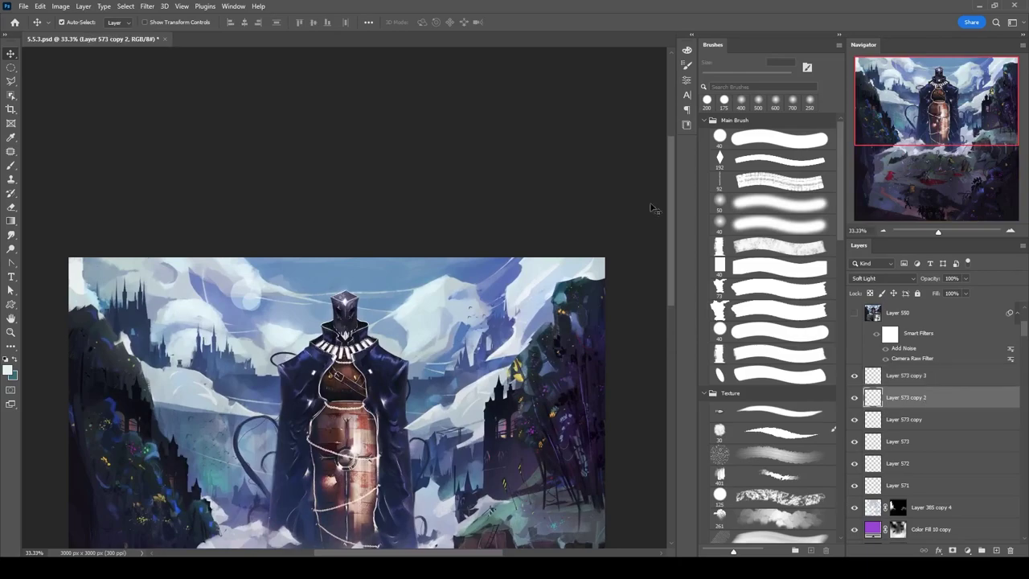
Try other blend modes on the first disc copy and keep it on Soft Light.
{"action": "left_click", "coordinate": [900, 419]}
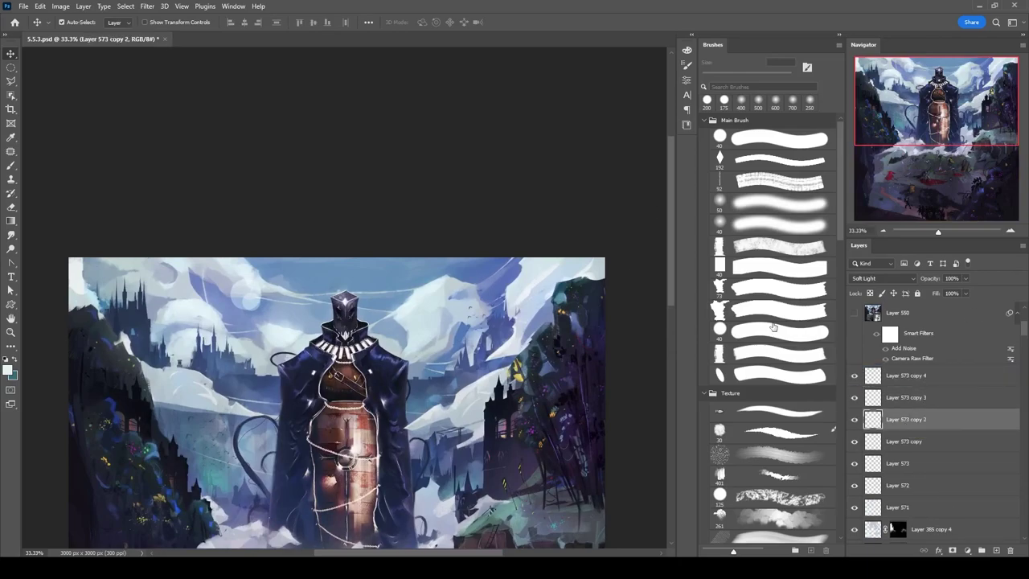
{"action": "key", "text": "ctrl+minus"}
{"action": "left_click", "coordinate": [899, 463]}
{"action": "left_click", "coordinate": [882, 279]}
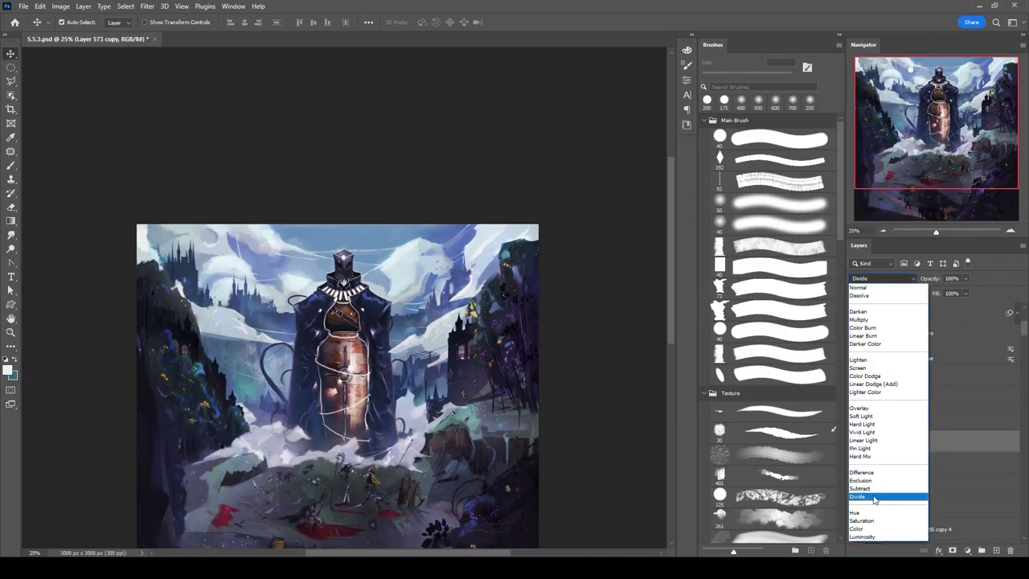
{"action": "left_click", "coordinate": [861, 415]}
Work over the Soft Light disc copies in the sky with the textured Smudge brush, reducing its size to 70 px.
{"action": "key", "text": "r"}
{"action": "scroll", "coordinate": [925, 418], "scroll_direction": "down", "scroll_amount": 1}
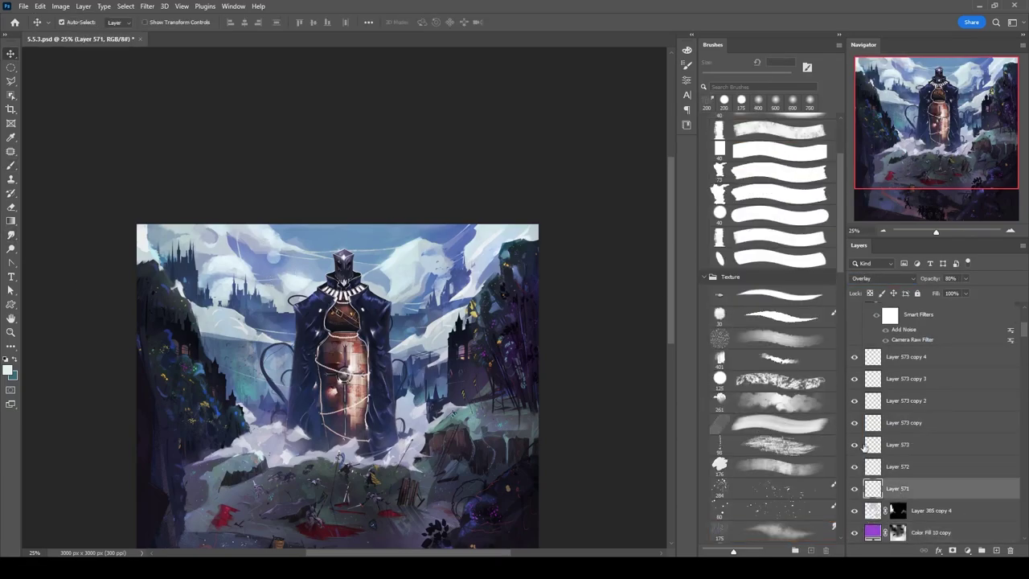
{"action": "key", "text": "alt+bracketright"}
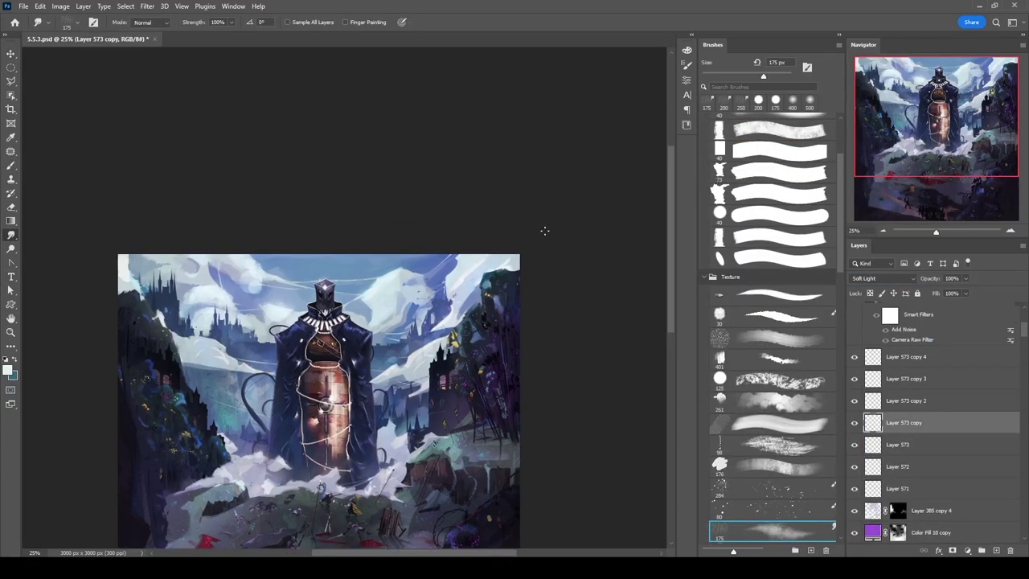
{"action": "scroll", "coordinate": [319, 263], "scroll_direction": "up", "scroll_amount": 3}
{"action": "key", "text": "alt+bracketright"}
{"action": "key", "text": "alt+bracketright"}
{"action": "key", "text": "alt+bracketright"}
{"action": "key", "text": "alt+bracketleft"}
{"action": "key", "text": "bracketleft"}
{"action": "key", "text": "bracketleft"}
{"action": "key", "text": "bracketleft"}
{"action": "key", "text": "bracketleft"}
{"action": "key", "text": "bracketleft"}
{"action": "key", "text": "bracketleft"}
{"action": "key", "text": "bracketleft"}
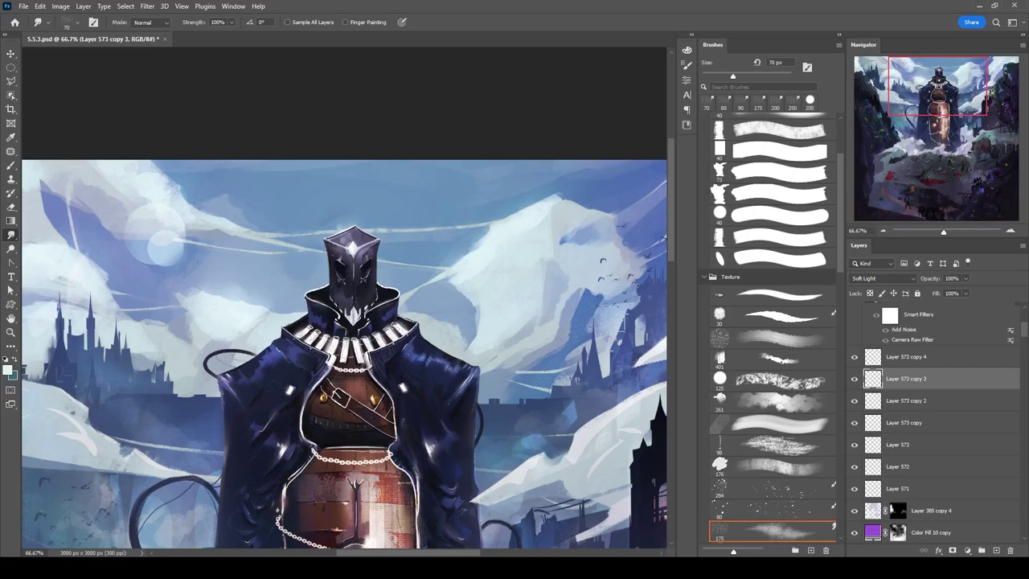
Duplicate the Soft Light disc layers to strengthen the sky discs, and remove the two surplus copies from the layer stack.
{"action": "scroll", "coordinate": [390, 193], "scroll_direction": "down", "scroll_amount": 4}
{"action": "left_click_drag", "start_coordinate": [906, 378], "coordinate": [900, 420]}
{"action": "left_click", "coordinate": [924, 445]}
{"action": "left_click", "coordinate": [944, 425], "text": "shift"}
{"action": "key", "text": "v"}
{"action": "left_click_drag", "start_coordinate": [945, 429], "coordinate": [941, 418]}
{"action": "scroll", "coordinate": [350, 270], "scroll_direction": "up", "scroll_amount": 5}
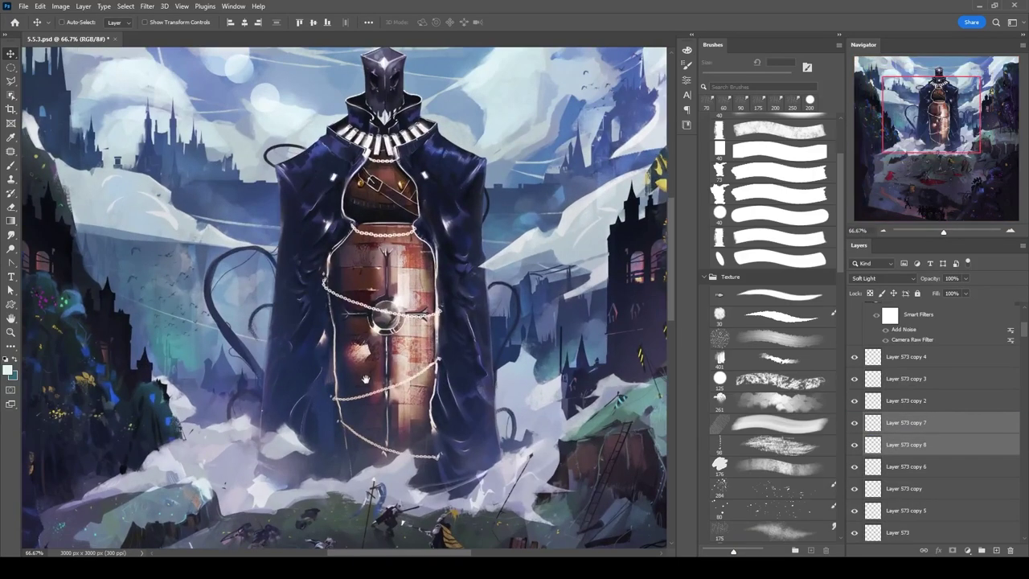
{"action": "scroll", "coordinate": [351, 270], "scroll_direction": "down", "scroll_amount": 6}
{"action": "key", "text": "ctrl+plus"}
{"action": "key", "text": "ctrl+plus"}
{"action": "key", "text": "ctrl+e"}
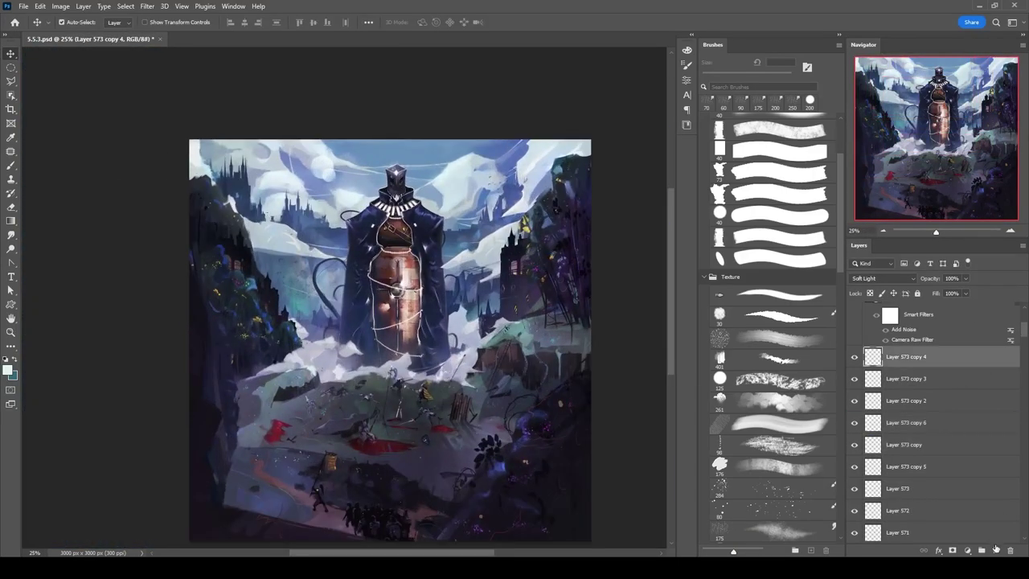
Add a layer for small dark blue birds in the sky using the scattered bird brush at 125 px, refining them with a 50 px square eraser.
{"action": "left_click_drag", "start_coordinate": [839, 193], "coordinate": [837, 453]}
{"action": "left_click", "coordinate": [770, 156]}
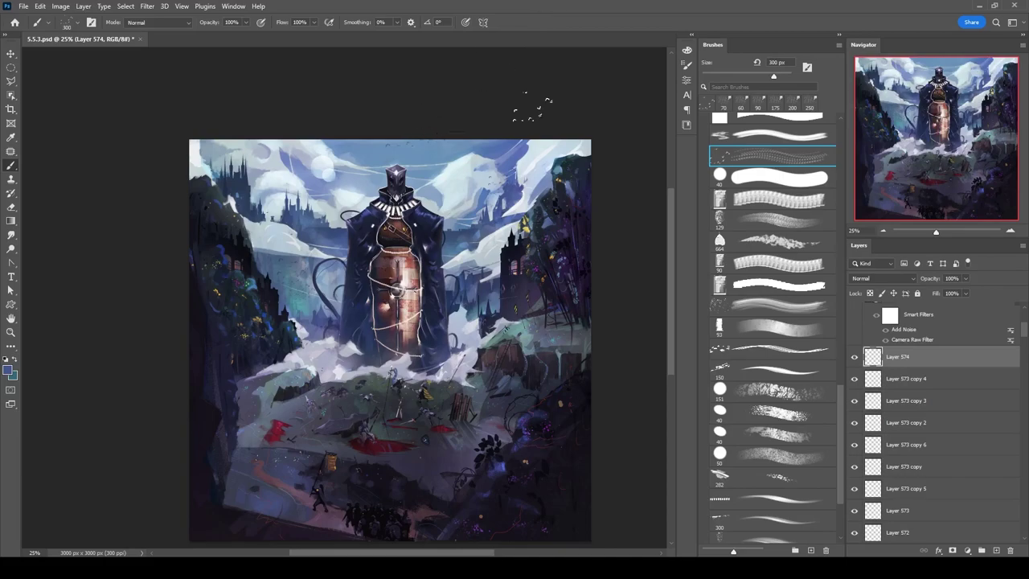
{"action": "key", "text": "e"}
{"action": "scroll", "coordinate": [800, 164], "scroll_direction": "up", "scroll_amount": 5}
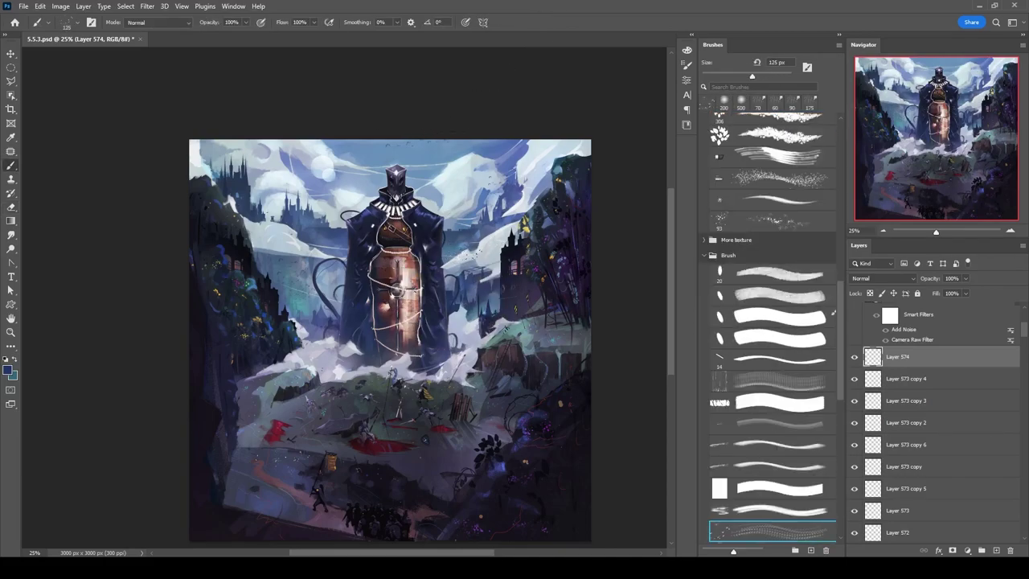
{"action": "key", "text": "ctrl+plus"}
{"action": "key", "text": "ctrl+plus"}
{"action": "key", "text": "bracketright"}
{"action": "key", "text": "bracketright"}
{"action": "key", "text": "ctrl+minus"}
{"action": "key", "text": "ctrl+minus"}
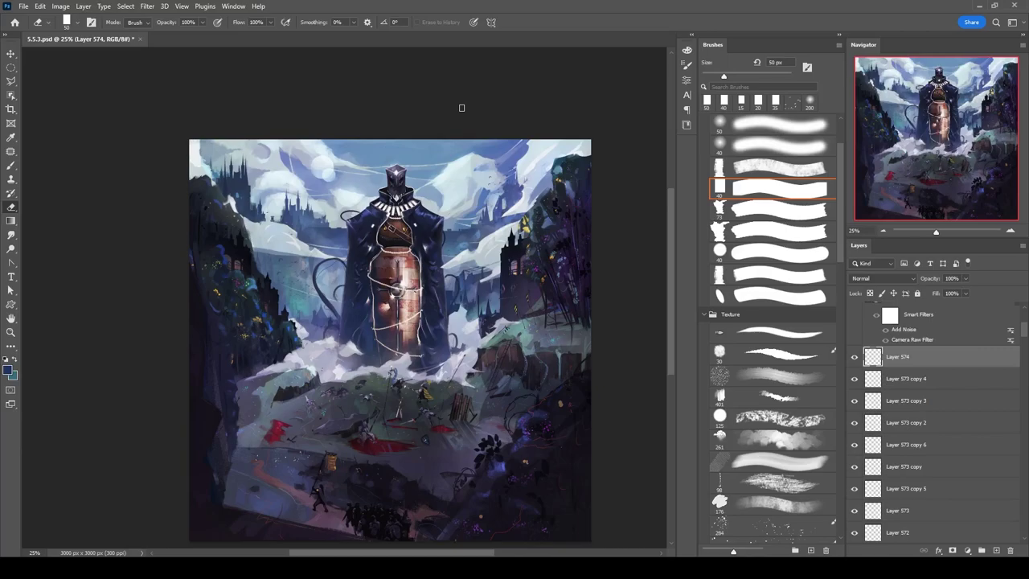
Apply Add Noise at 3% Gaussian to a merged smart-object layer of the painting, and save the document.
{"action": "left_click", "coordinate": [147, 6]}
{"action": "left_click", "coordinate": [305, 172]}
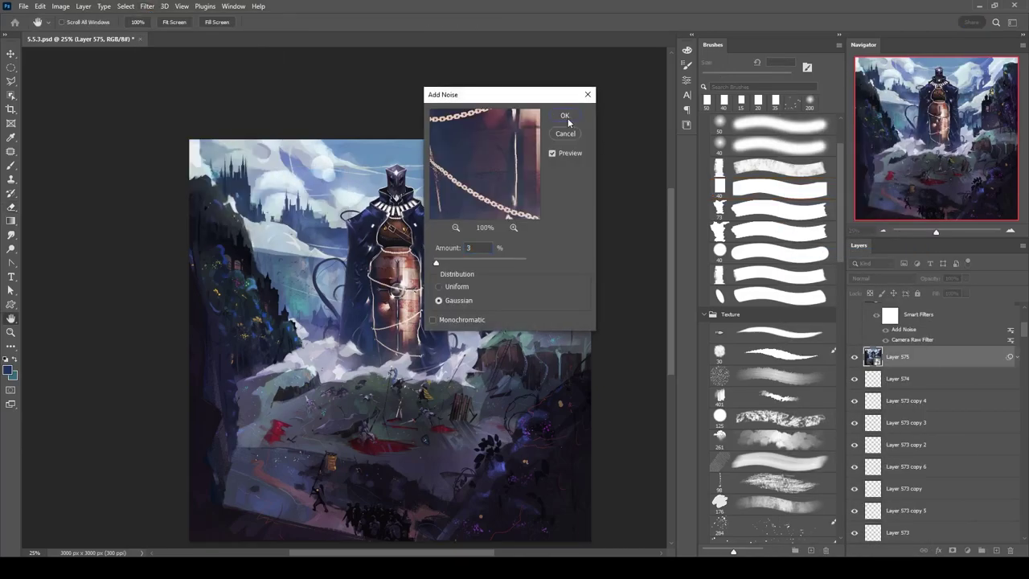
{"action": "left_click", "coordinate": [567, 112]}
{"action": "key", "text": "ctrl+plus"}
{"action": "key", "text": "ctrl+plus"}
{"action": "key", "text": "ctrl+plus"}
{"action": "key", "text": "ctrl+minus"}
{"action": "key", "text": "ctrl+minus"}
{"action": "key", "text": "ctrl+s"}
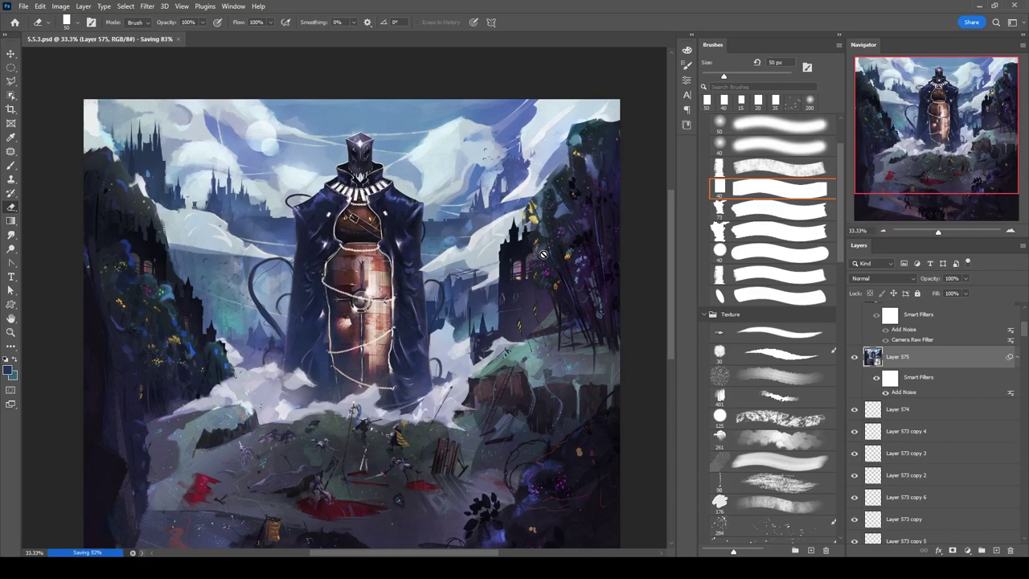